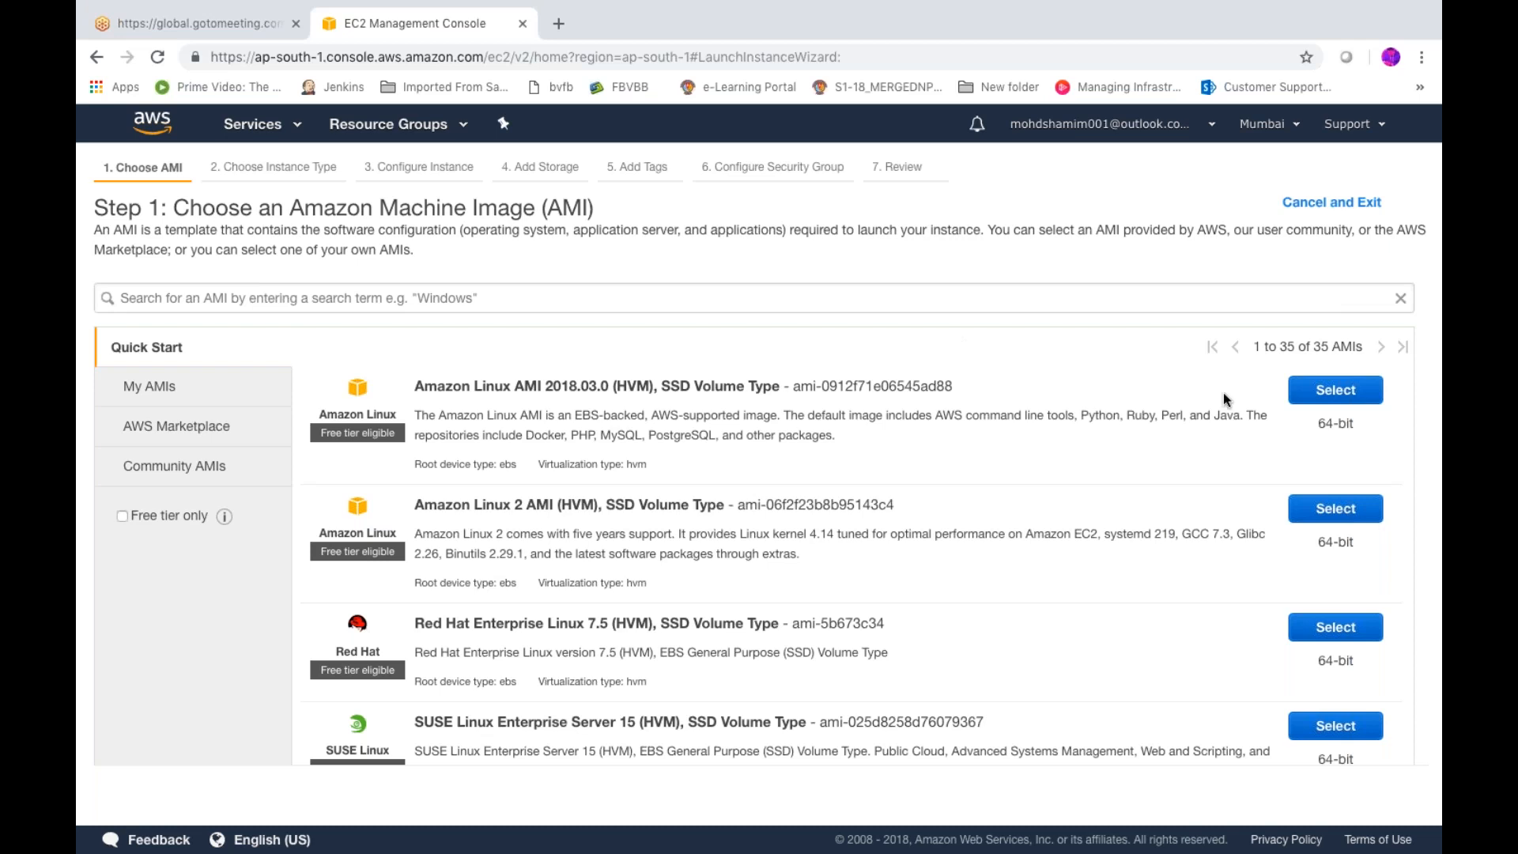
- Choose Amazon Linux AMI 2018.03.0 with the t2.micro instance type and place the instance in the default ap-south-1a subnet
left_click(1309, 397)
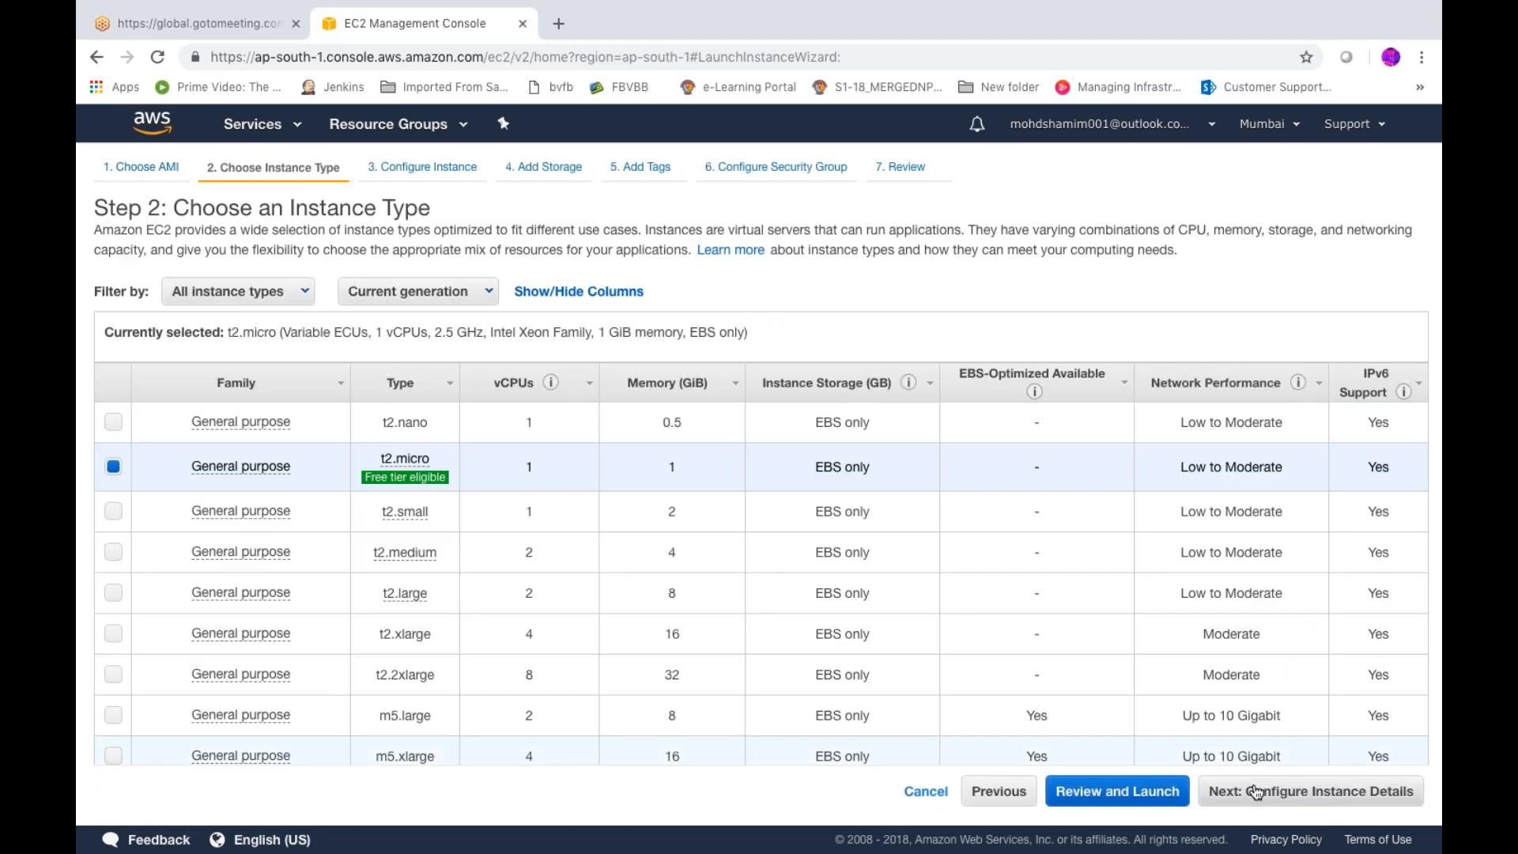
left_click(1257, 791)
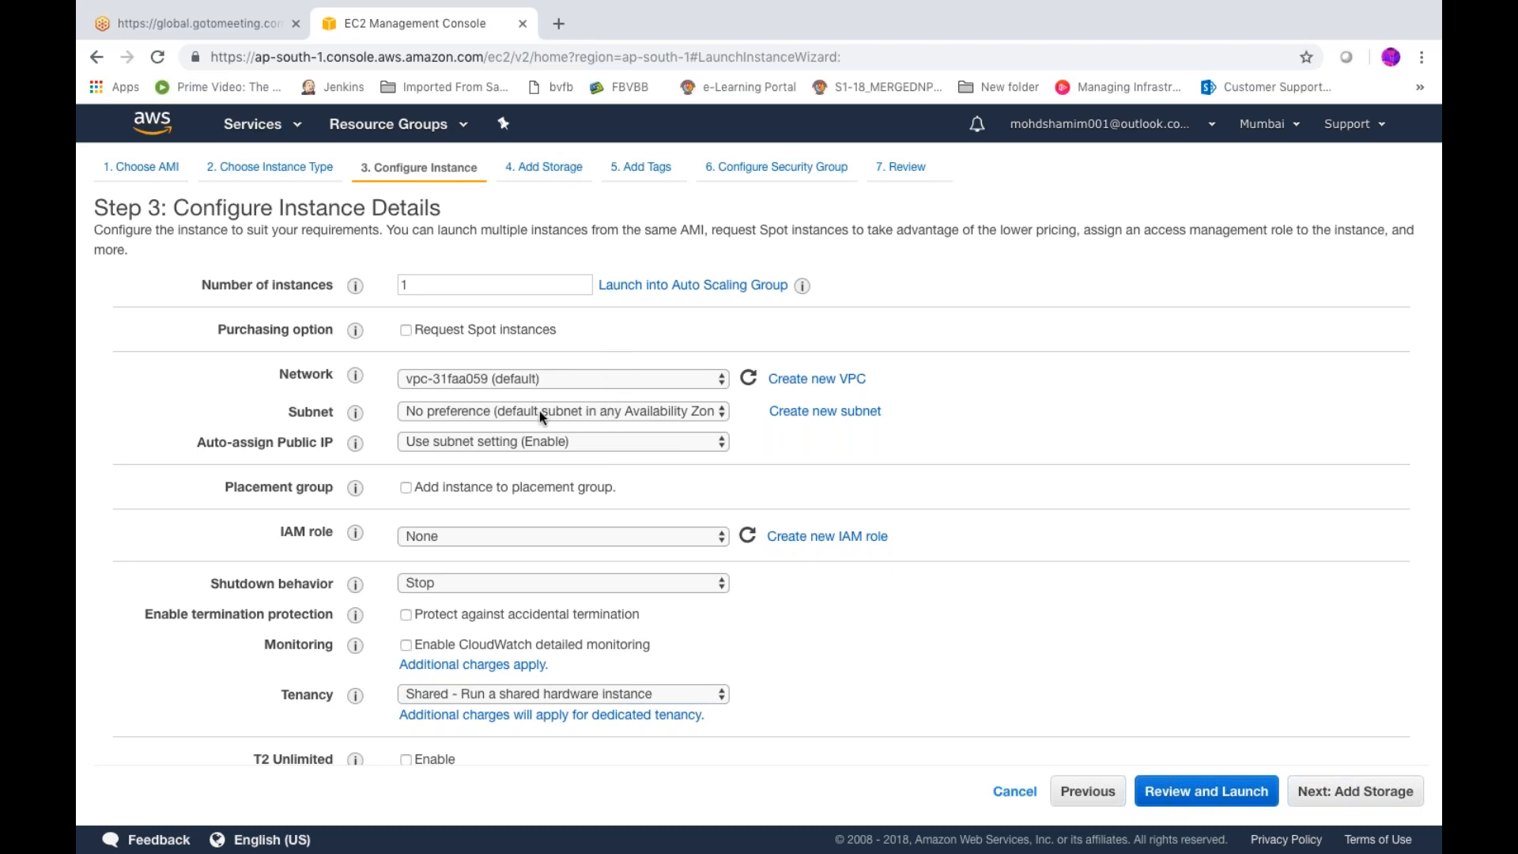
left_click(653, 418)
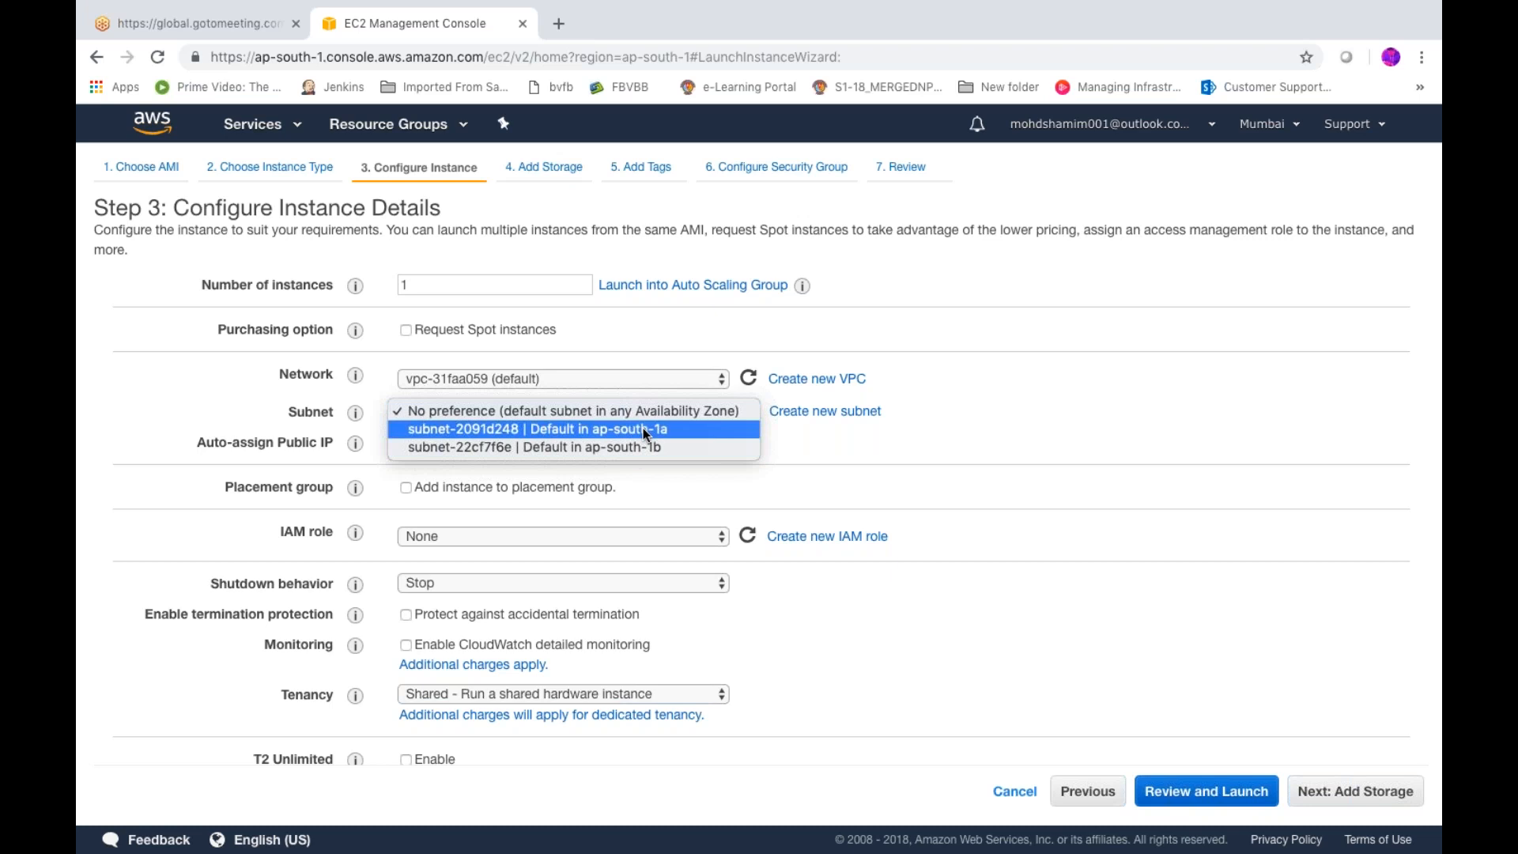
left_click(643, 428)
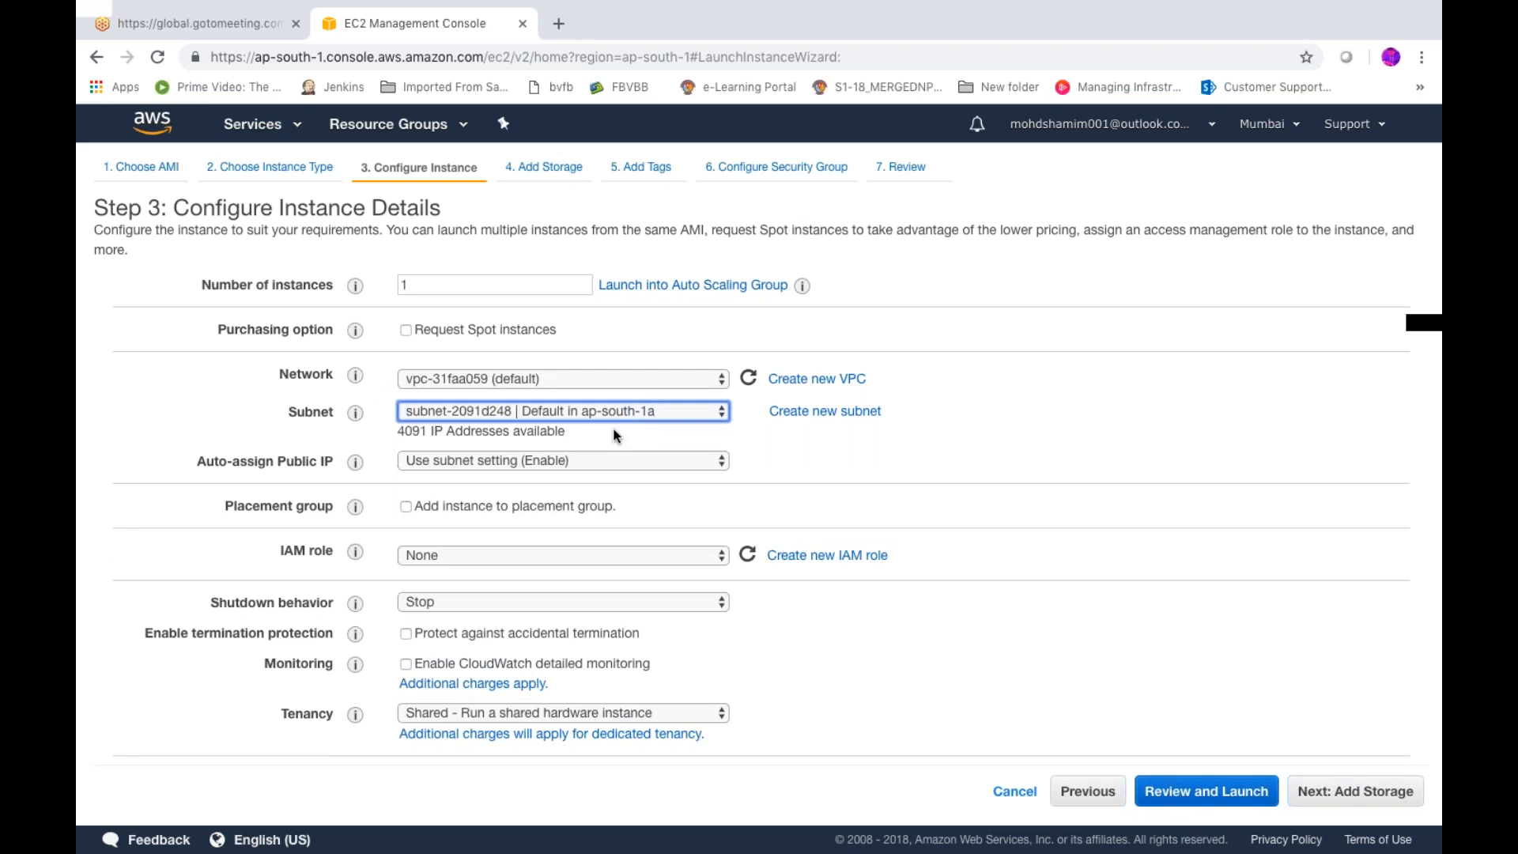
- Try Enable and Disable for automatic public IP assignment, and return it to the subnet setting
left_click(563, 462)
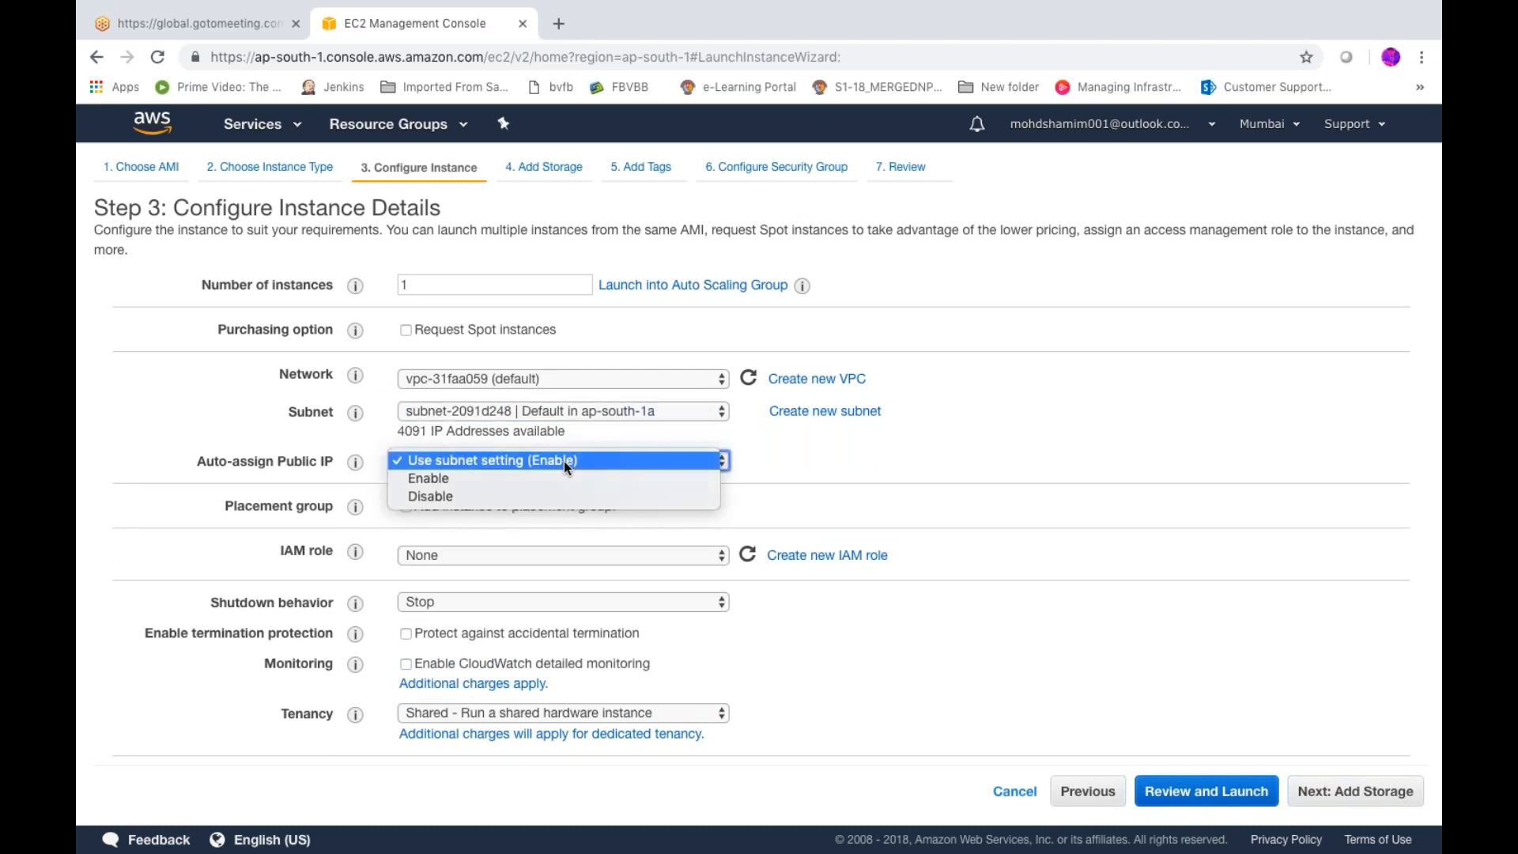
left_click(525, 479)
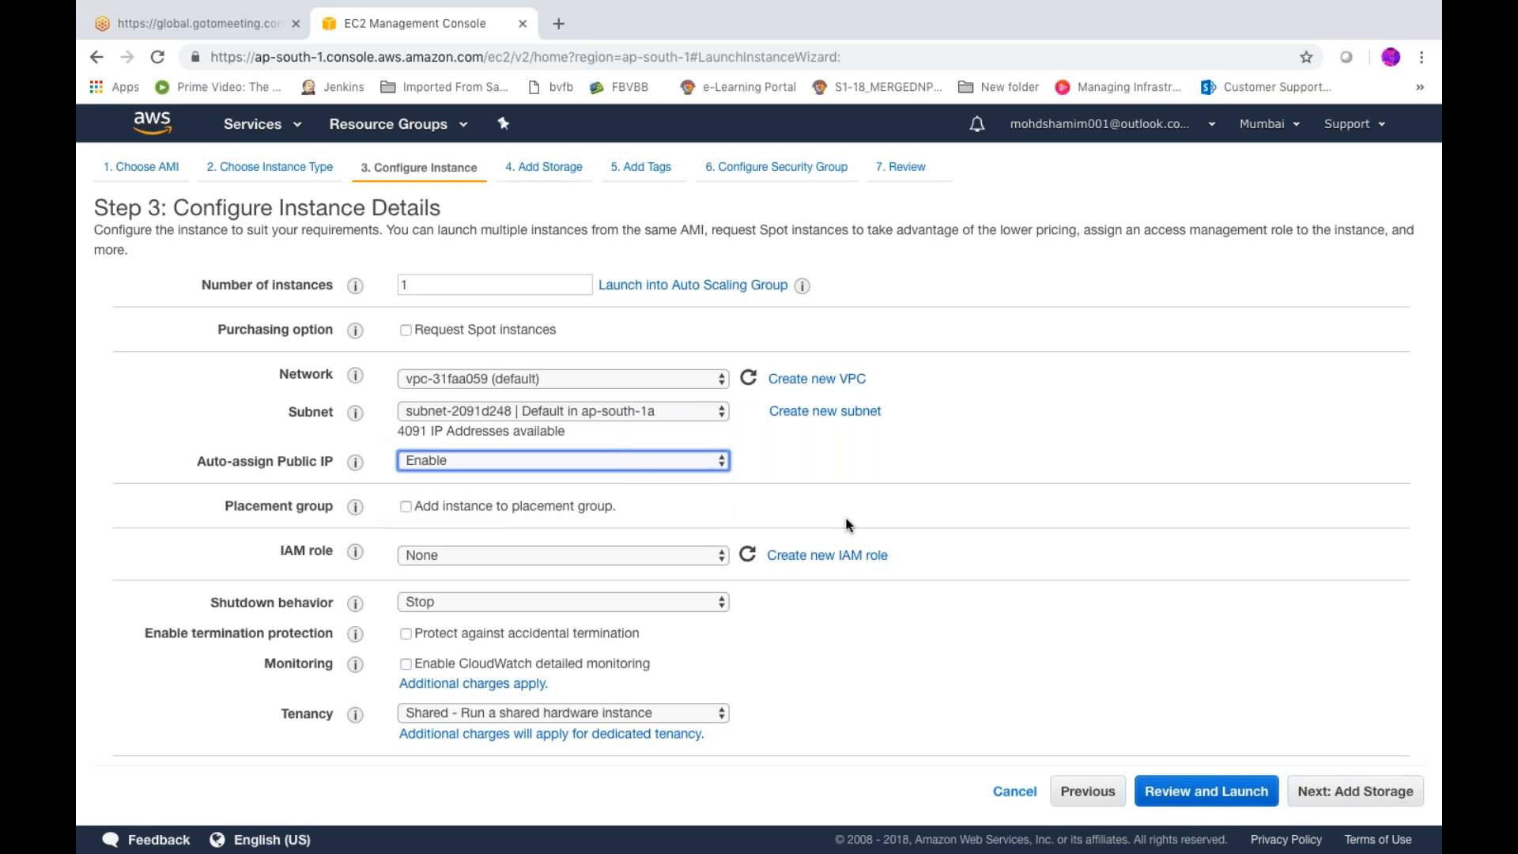
left_click(692, 460)
left_click(682, 468)
left_click(511, 464)
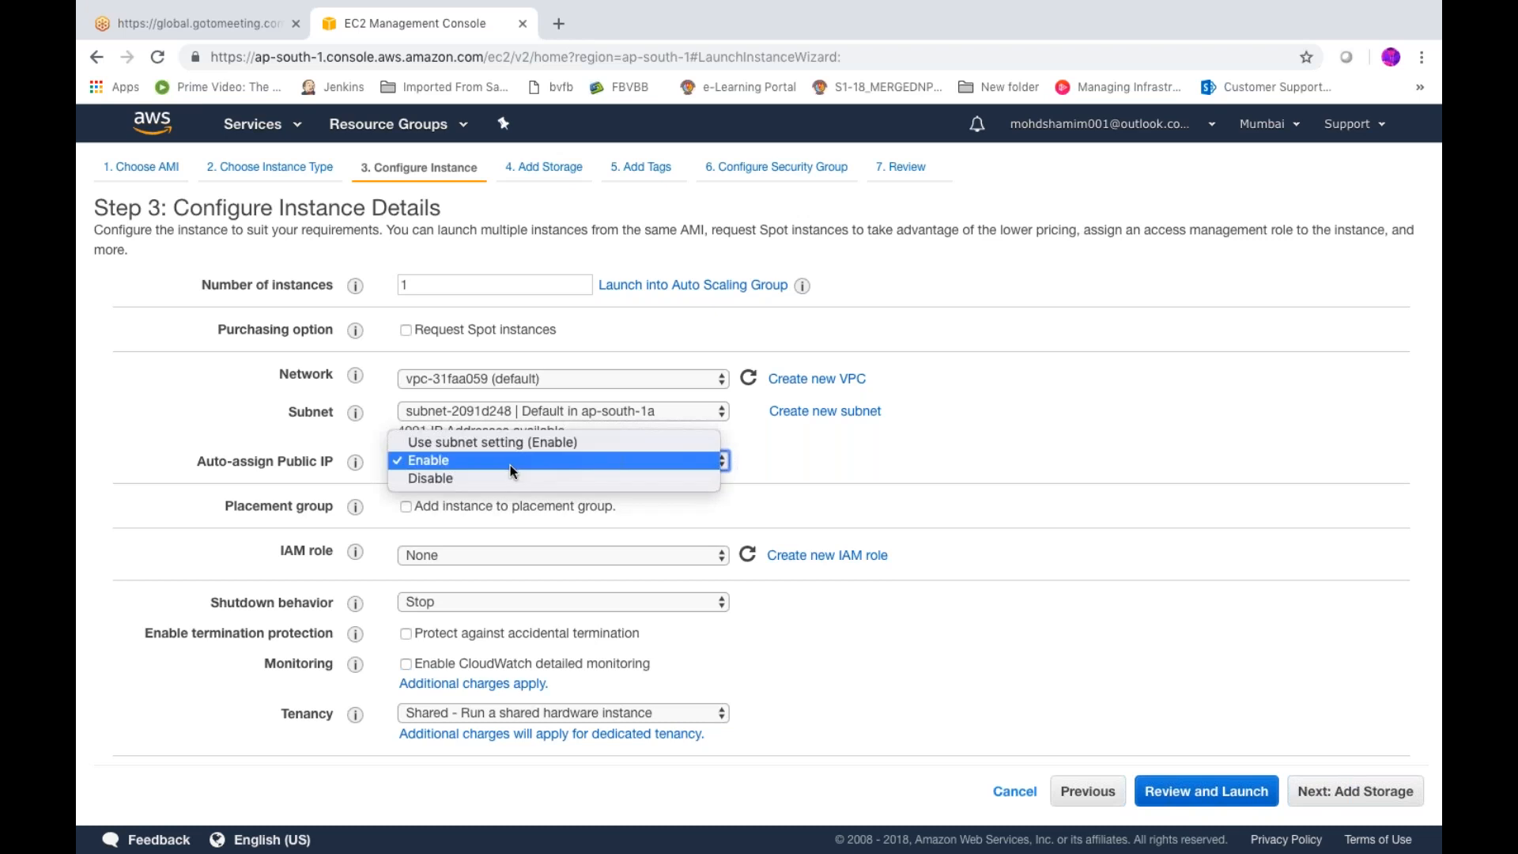
left_click(500, 479)
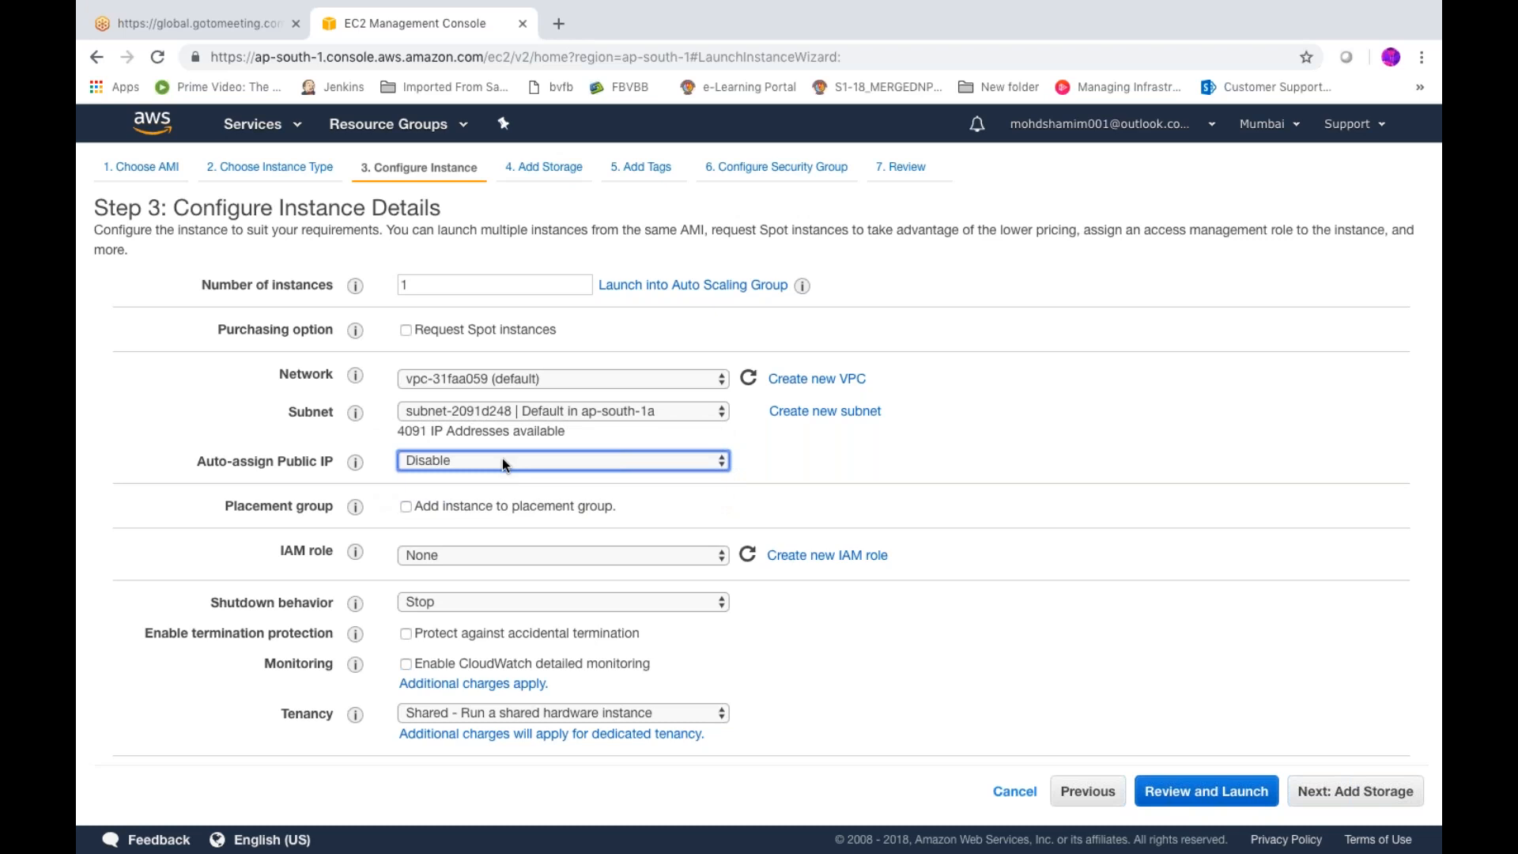
left_click(502, 460)
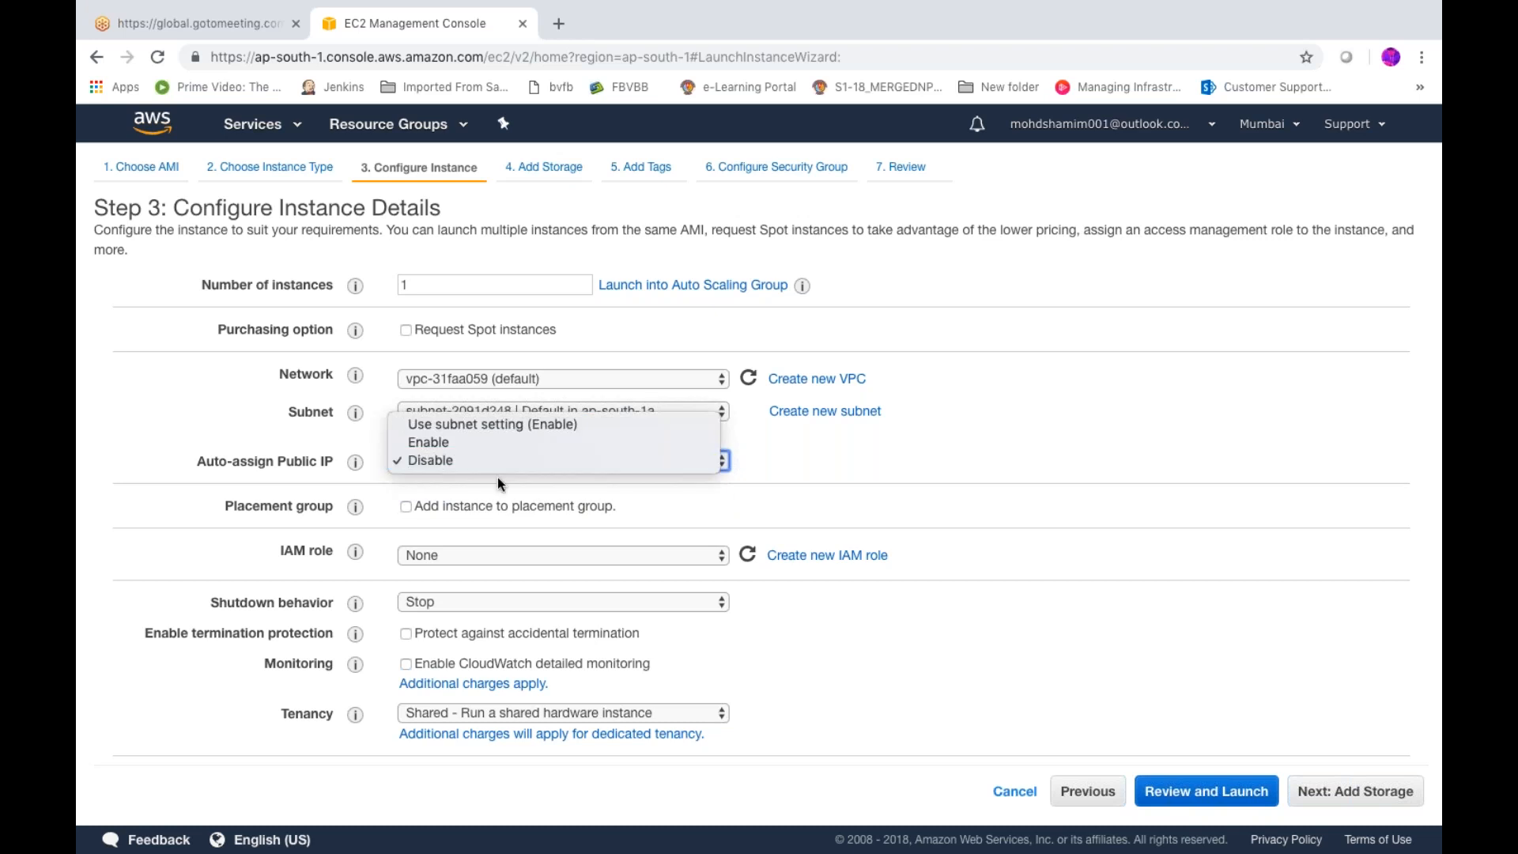
left_click(498, 478)
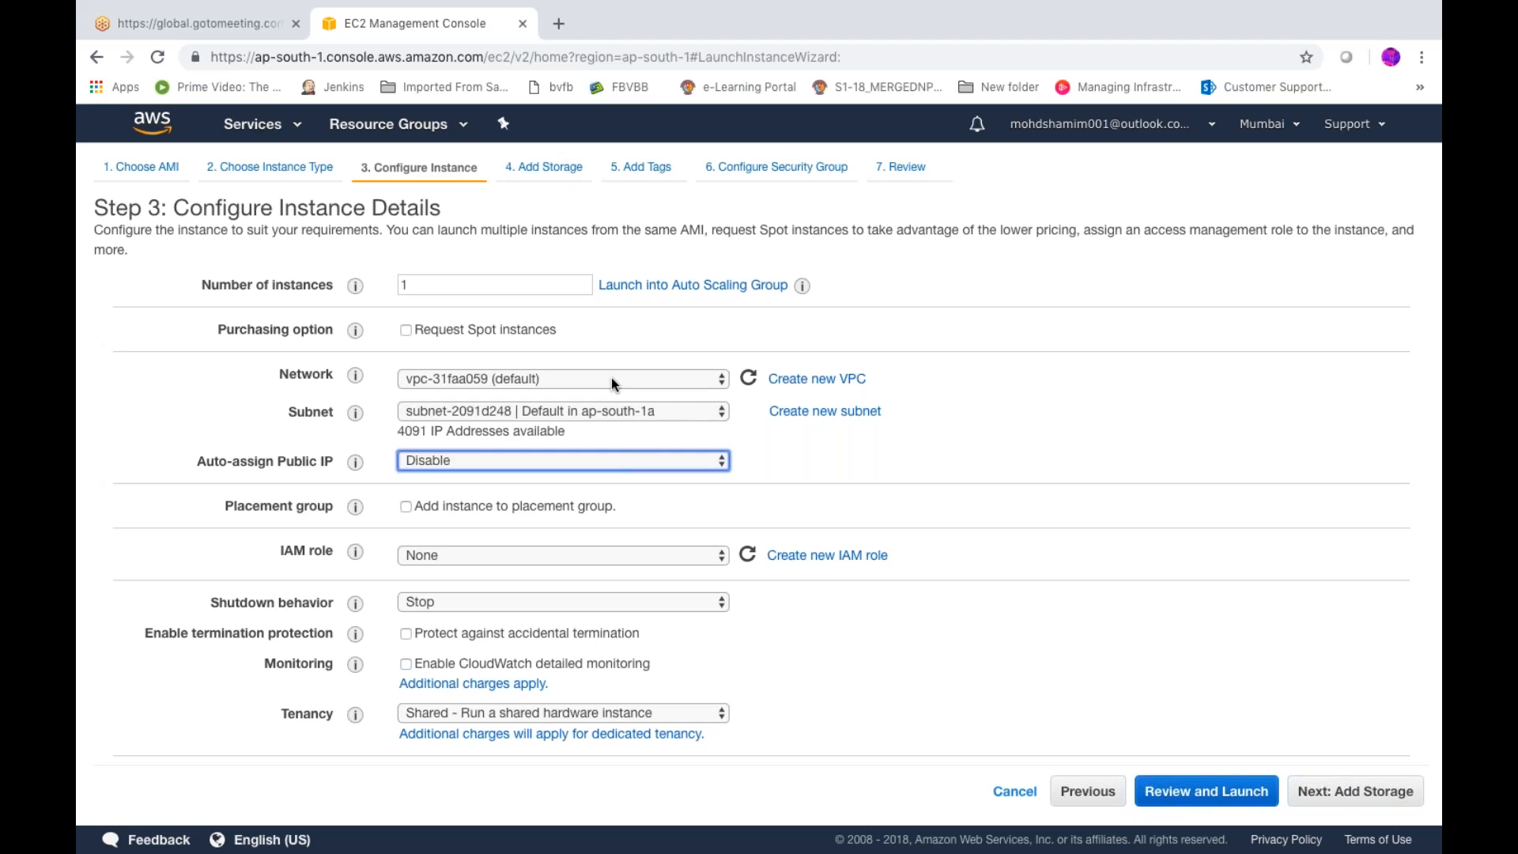
left_click(722, 467)
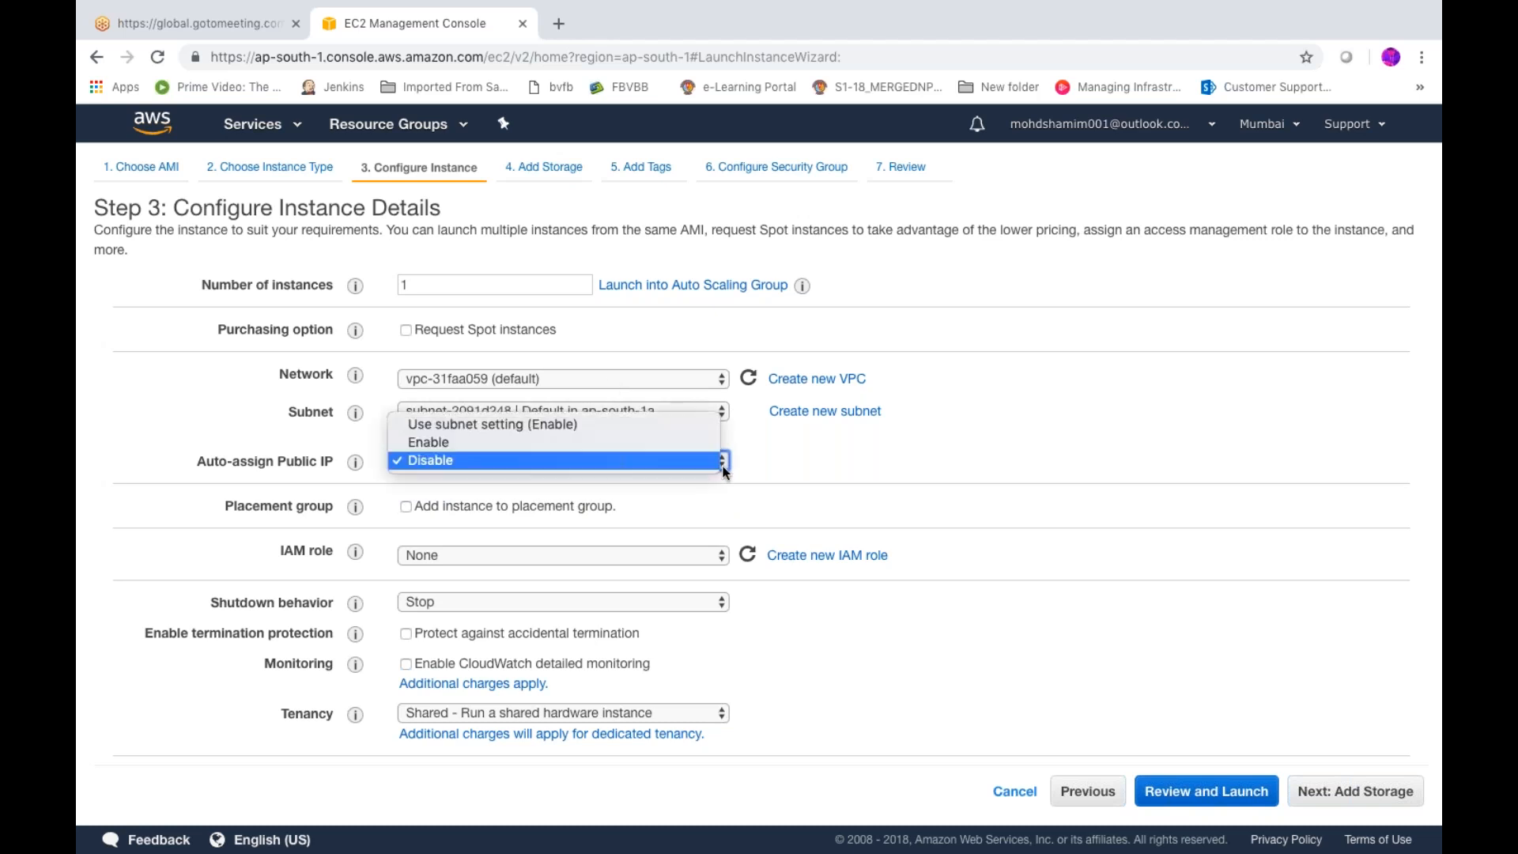
left_click(549, 425)
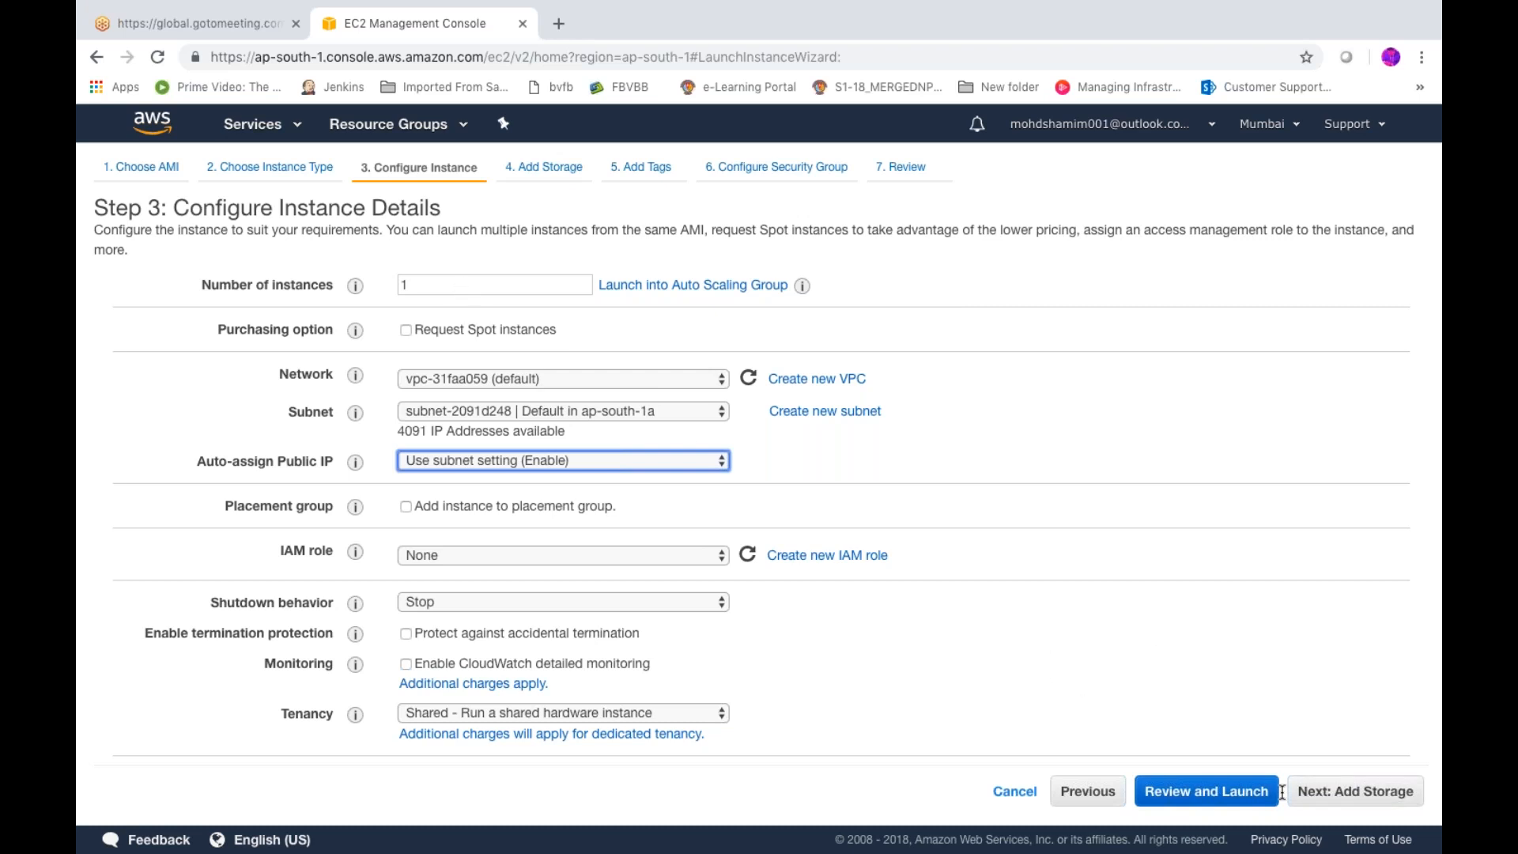
- Accept the default storage for the instance and go to its tag settings
left_click(1330, 800)
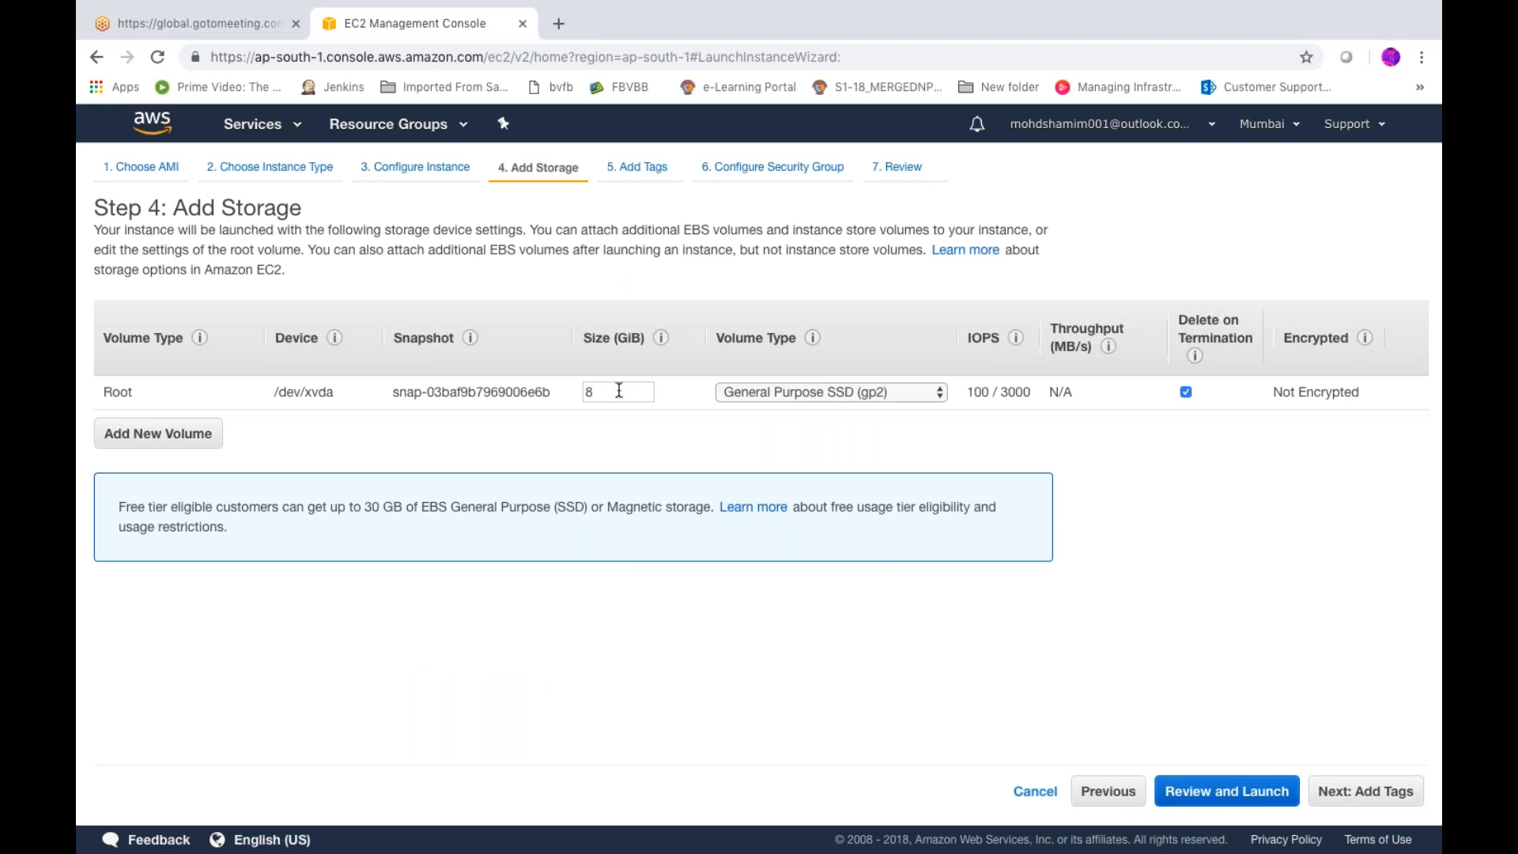
left_click(1348, 799)
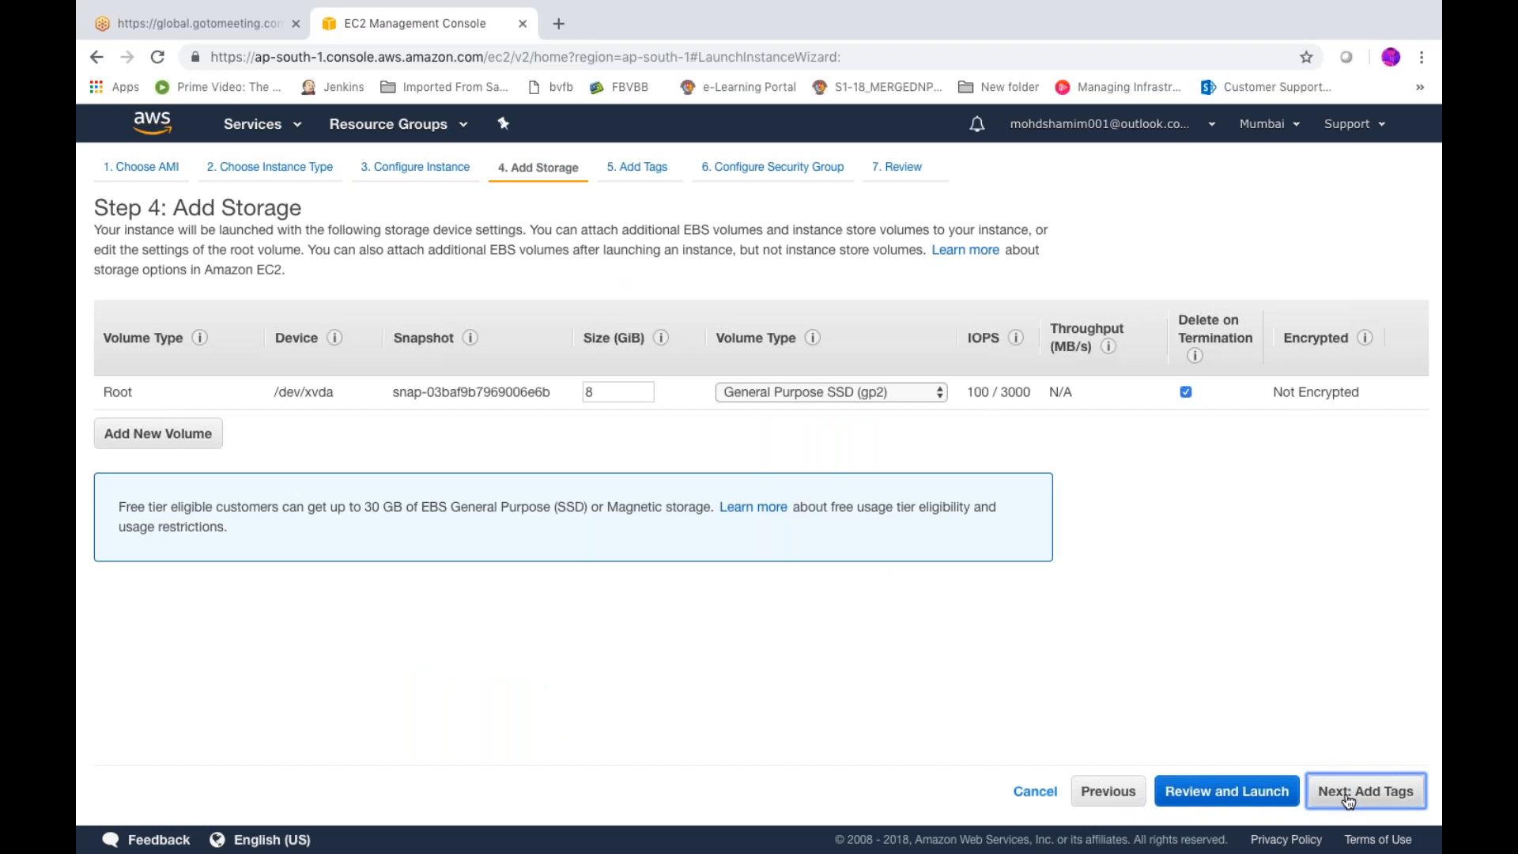
left_click(1348, 800)
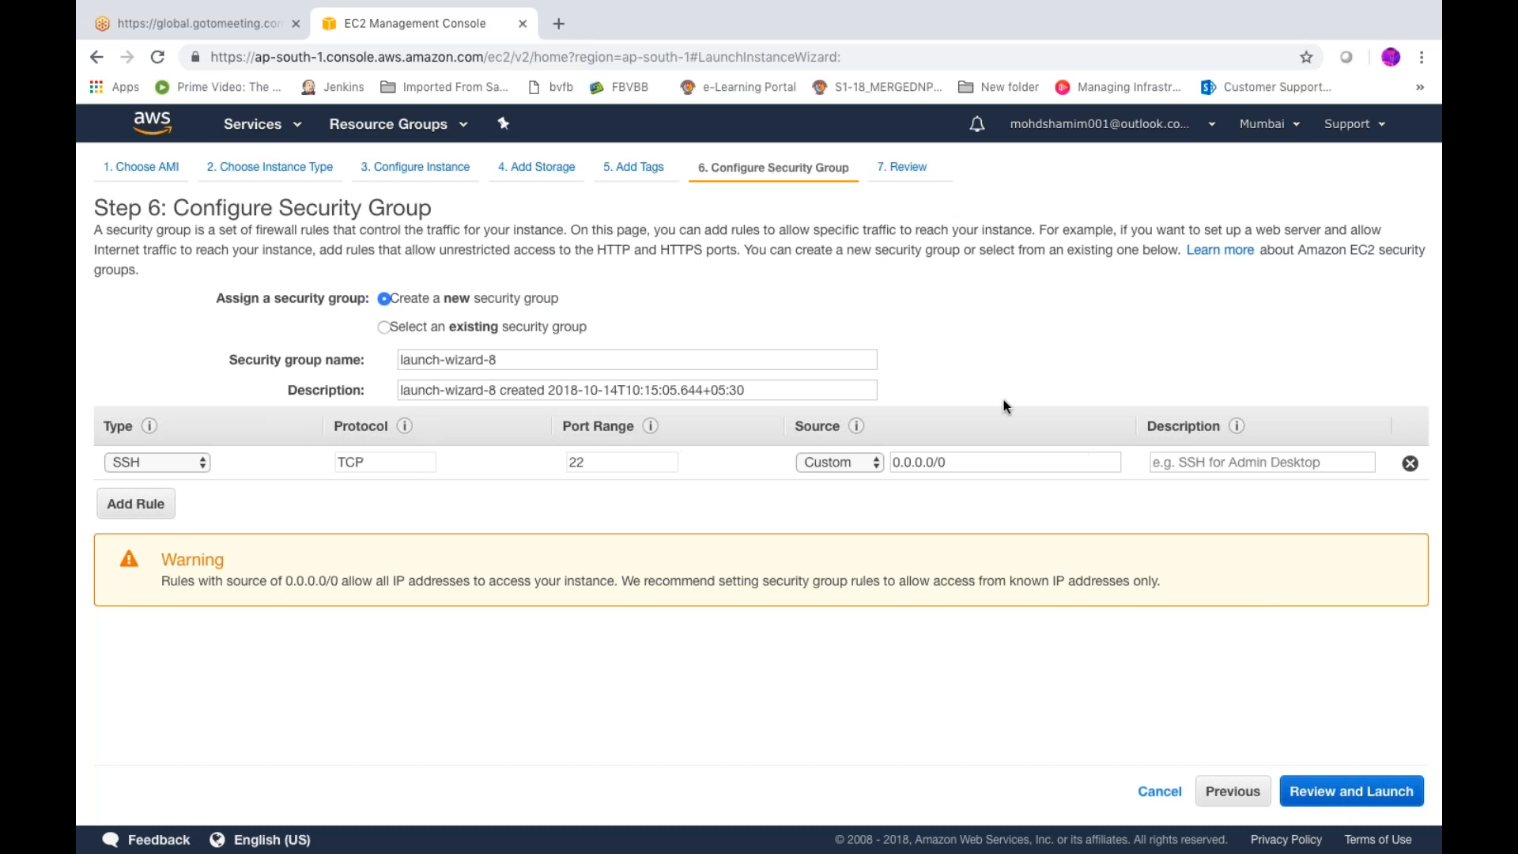
left_click(1220, 802)
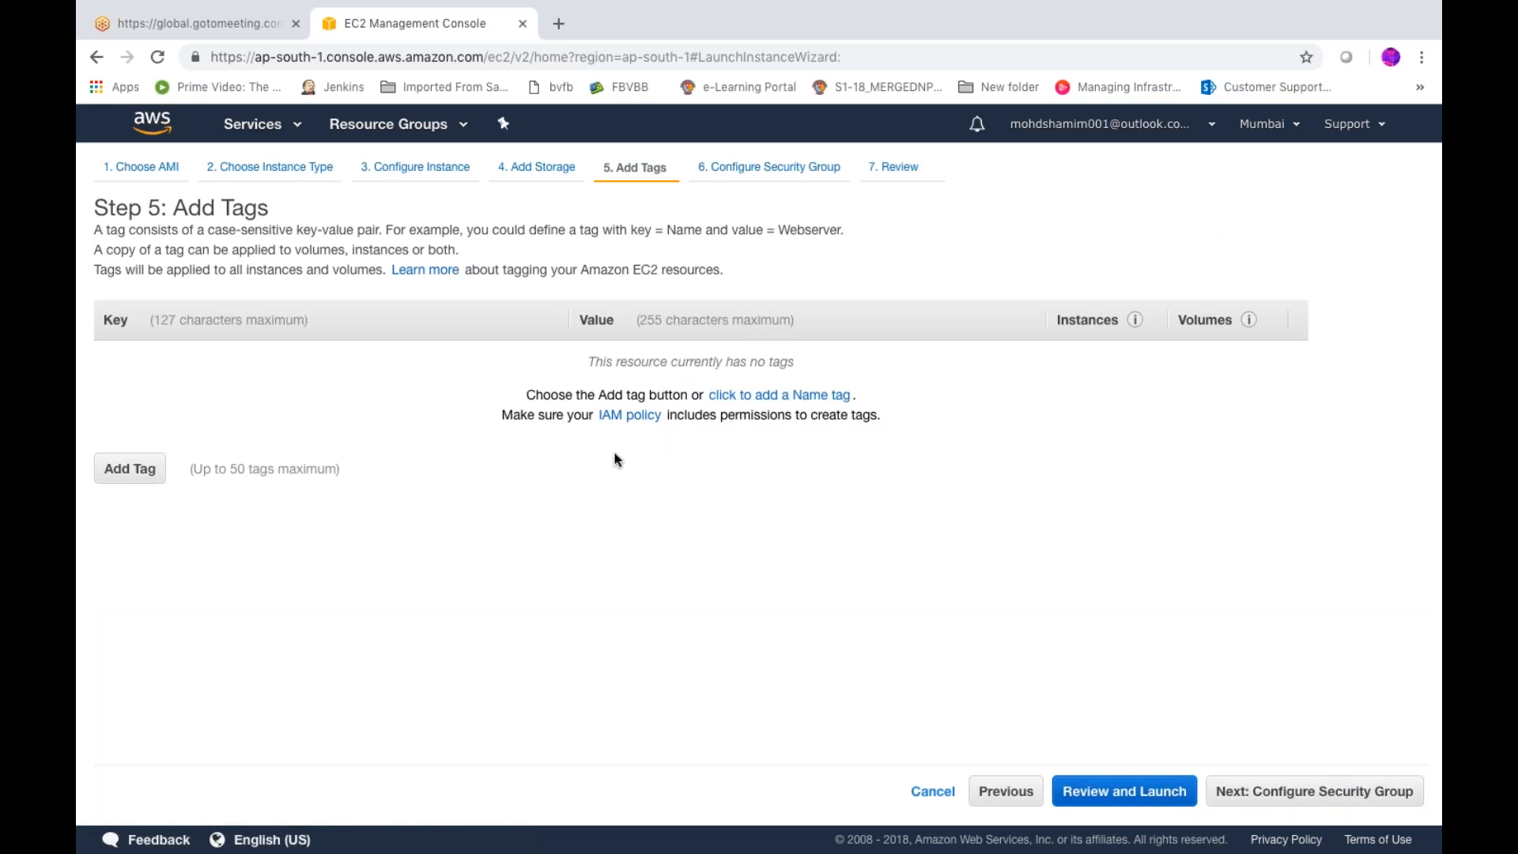
- Add a Name tag with the value server to the instance and its volumes
left_click(731, 404)
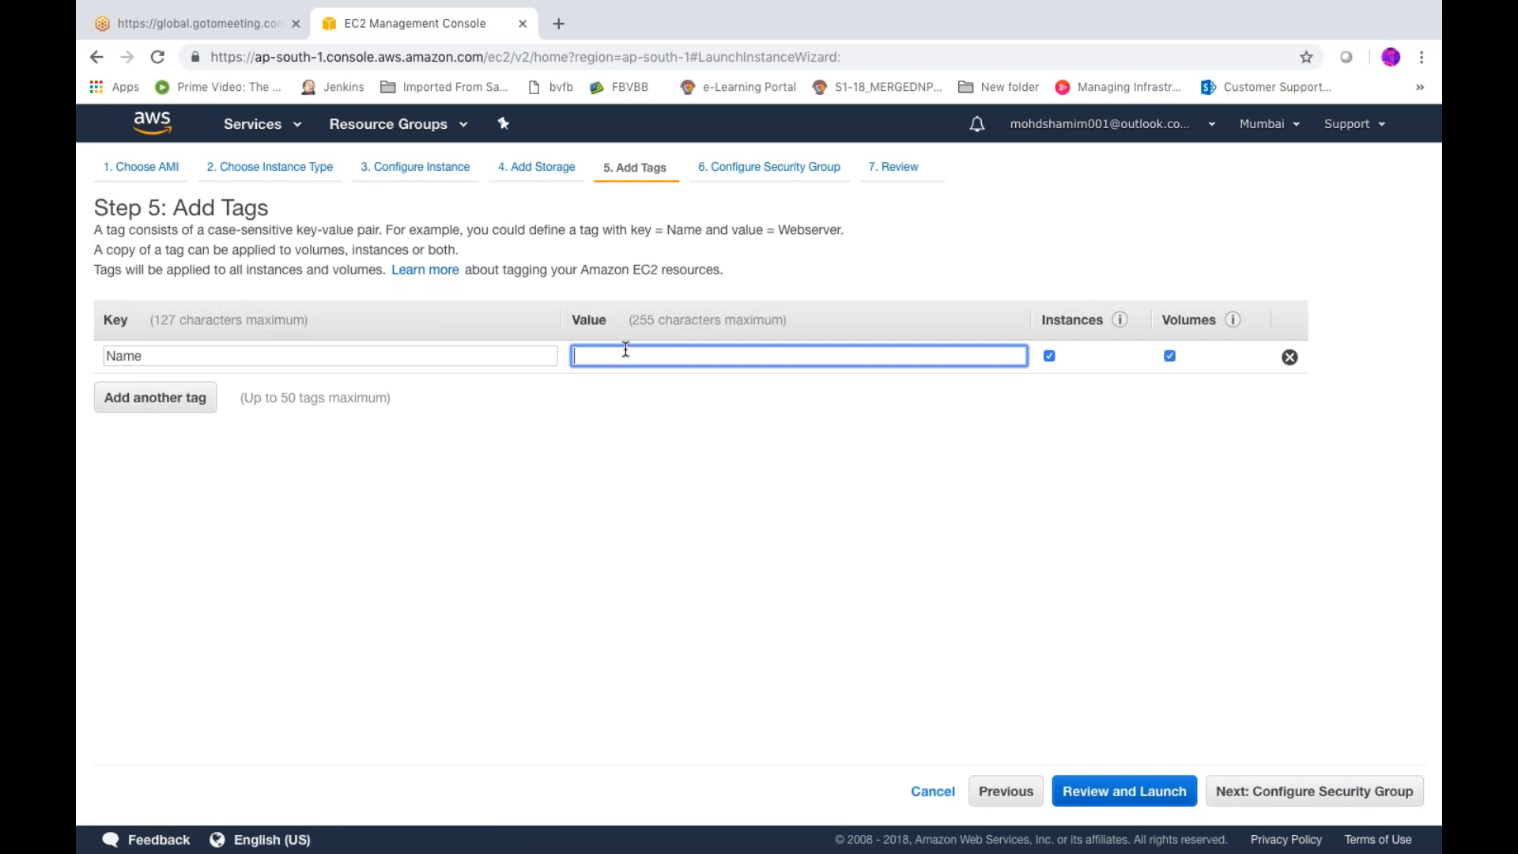
type("AVEC")
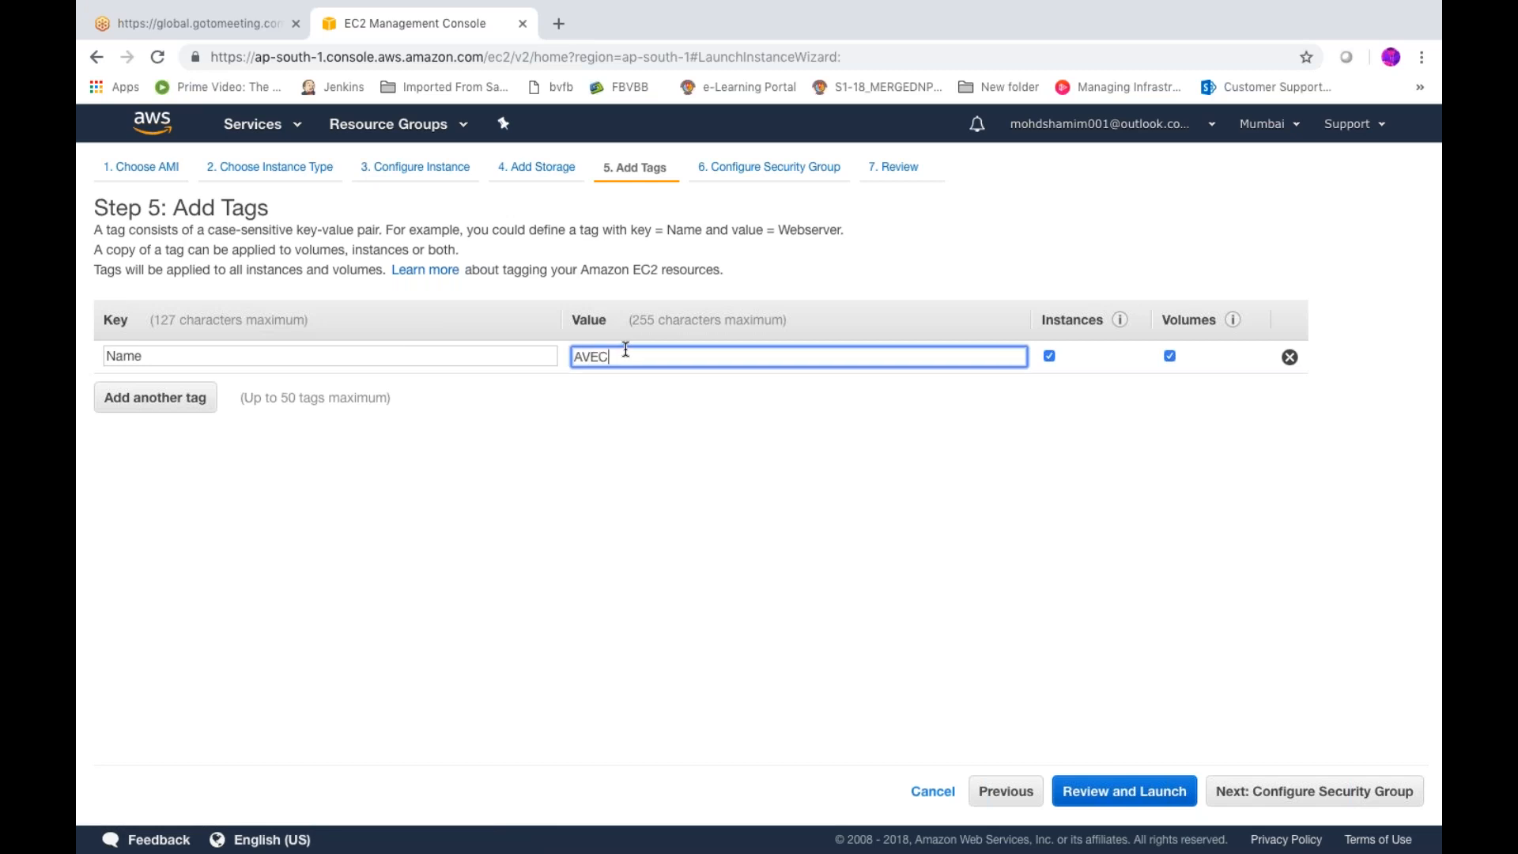
key("BackSpace")
key("BackSpace")
key("BackSpace")
key("BackSpace")
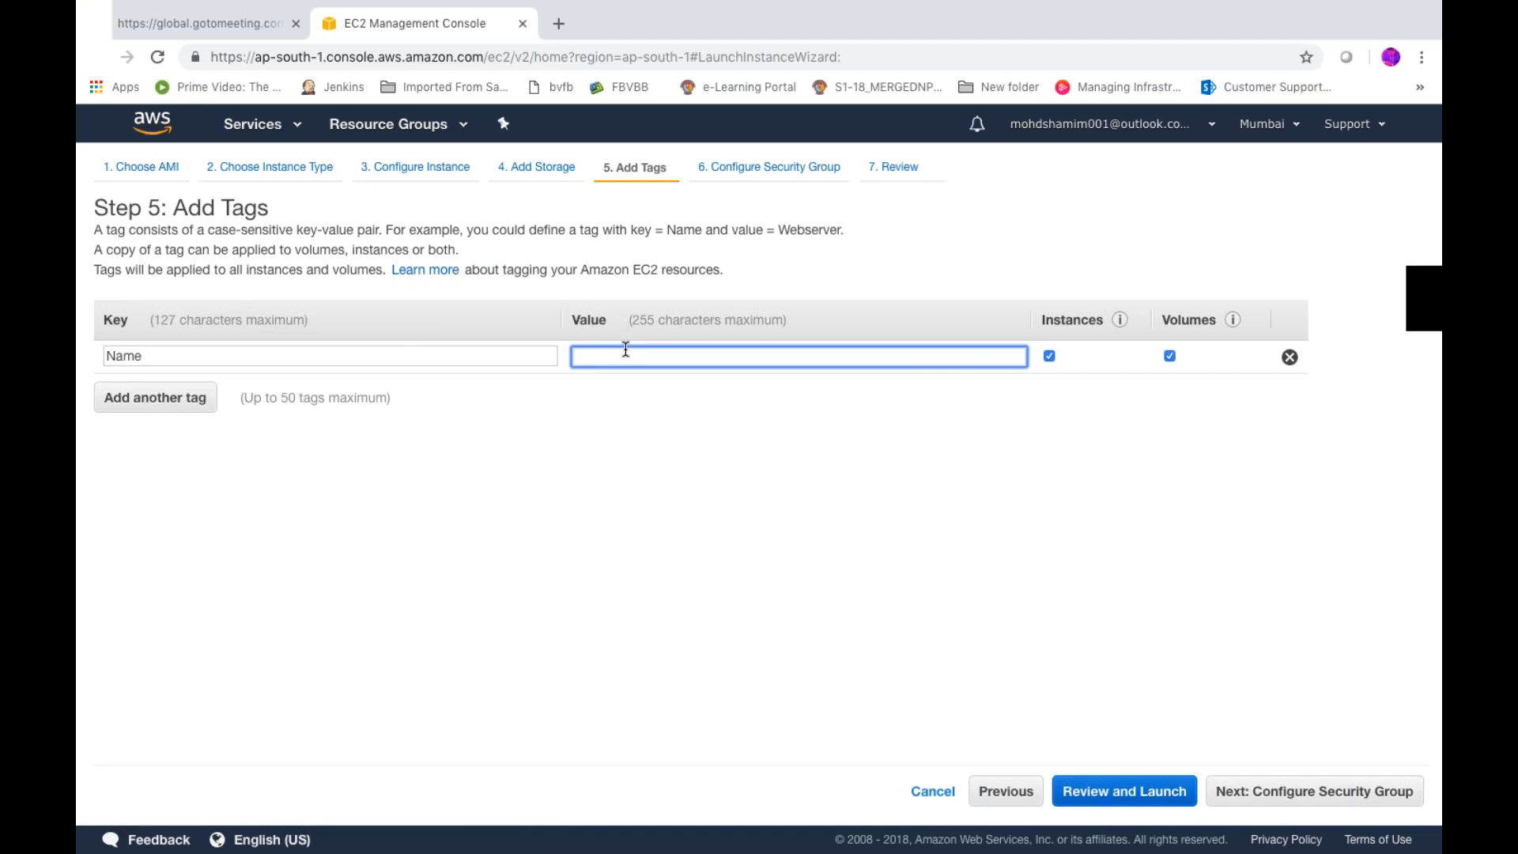
type("server")
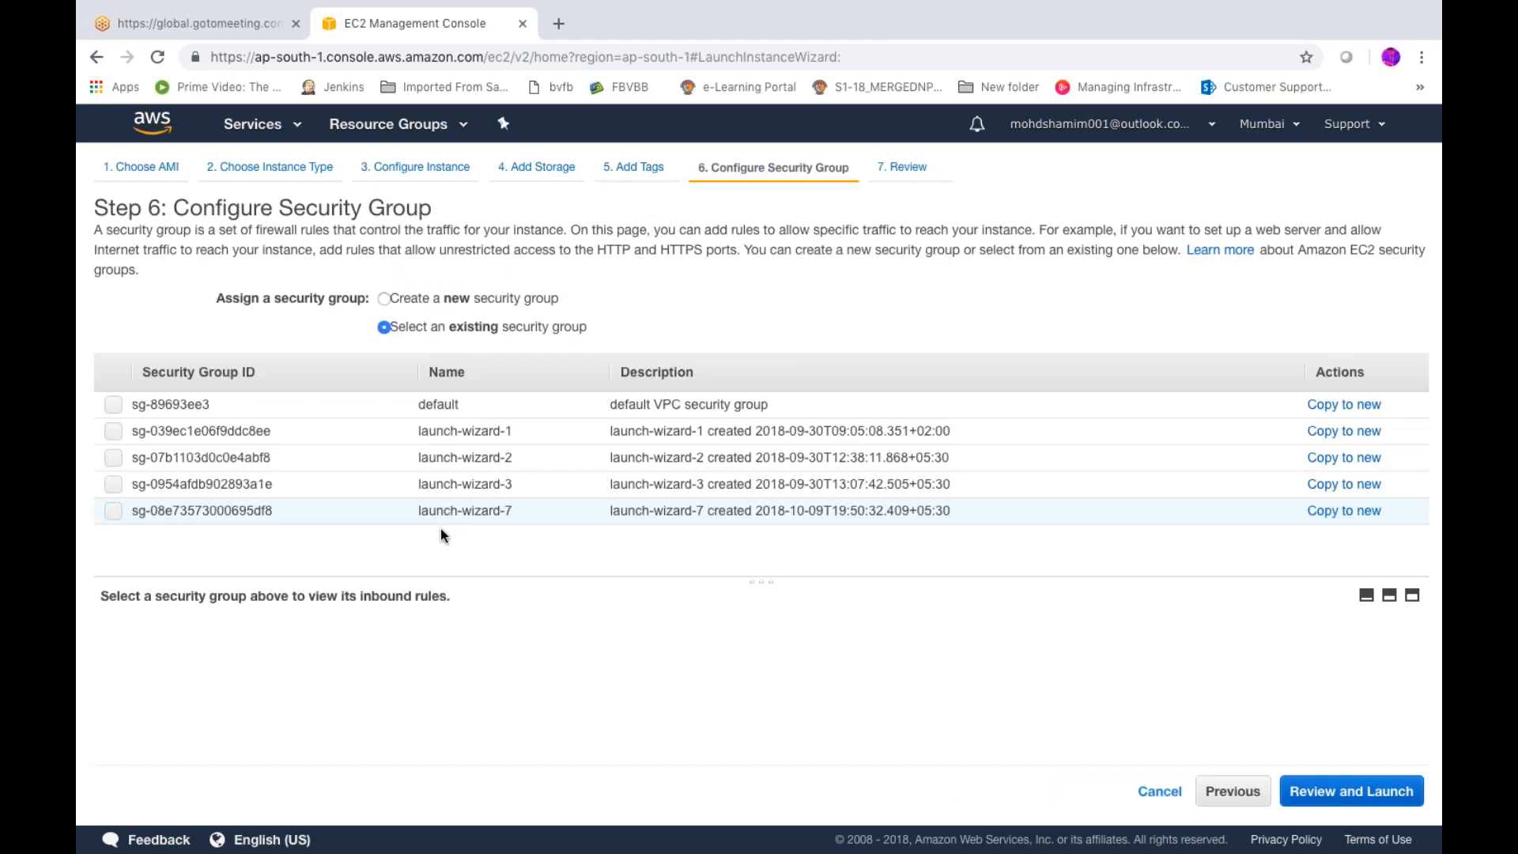
- Assign a new security group to the instance and name it websecurity1
left_click(384, 298)
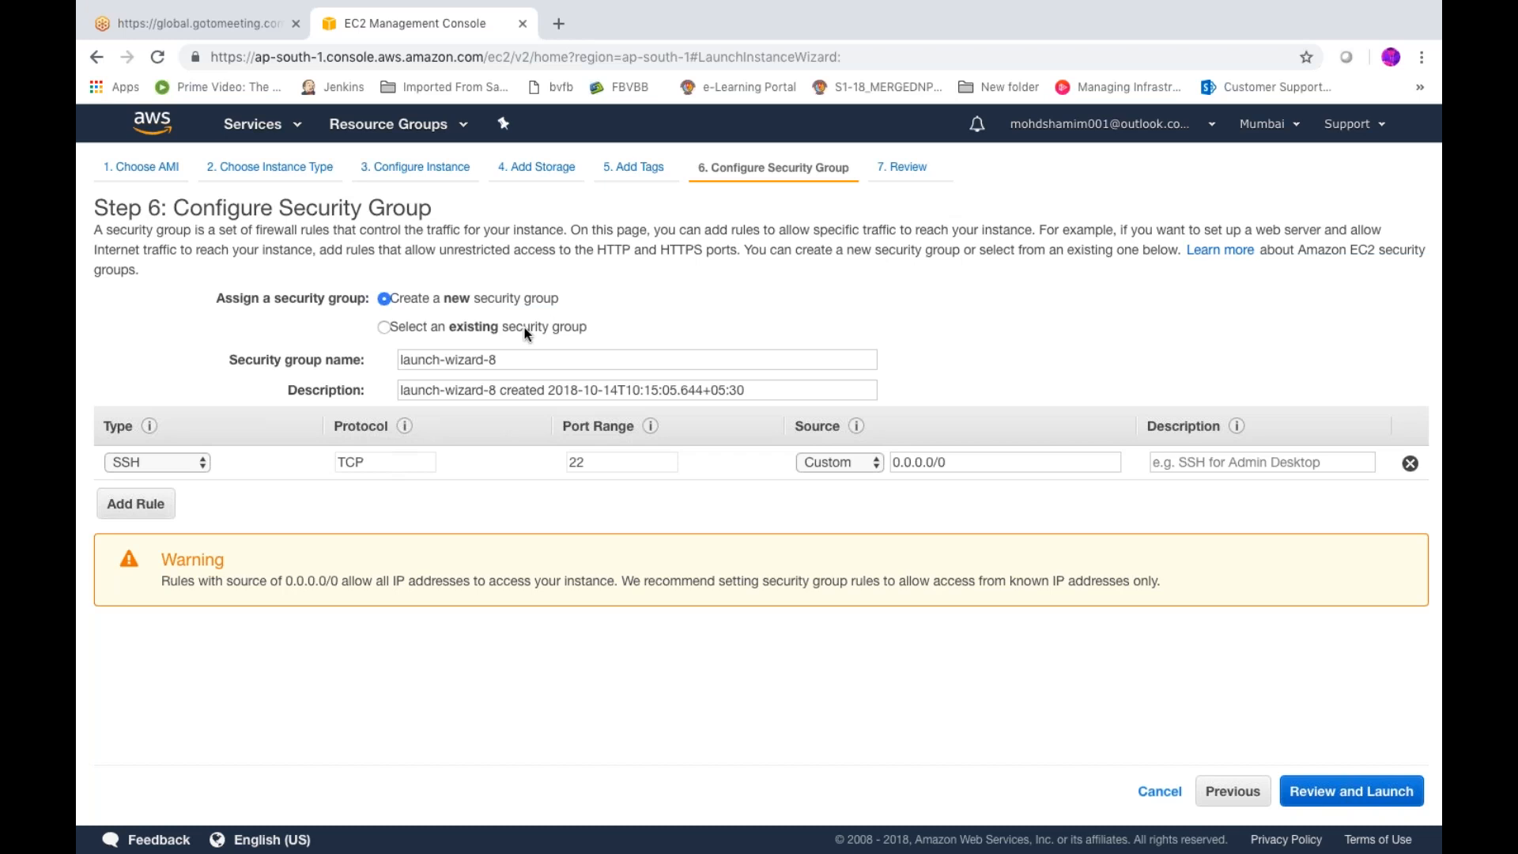
left_click(512, 359)
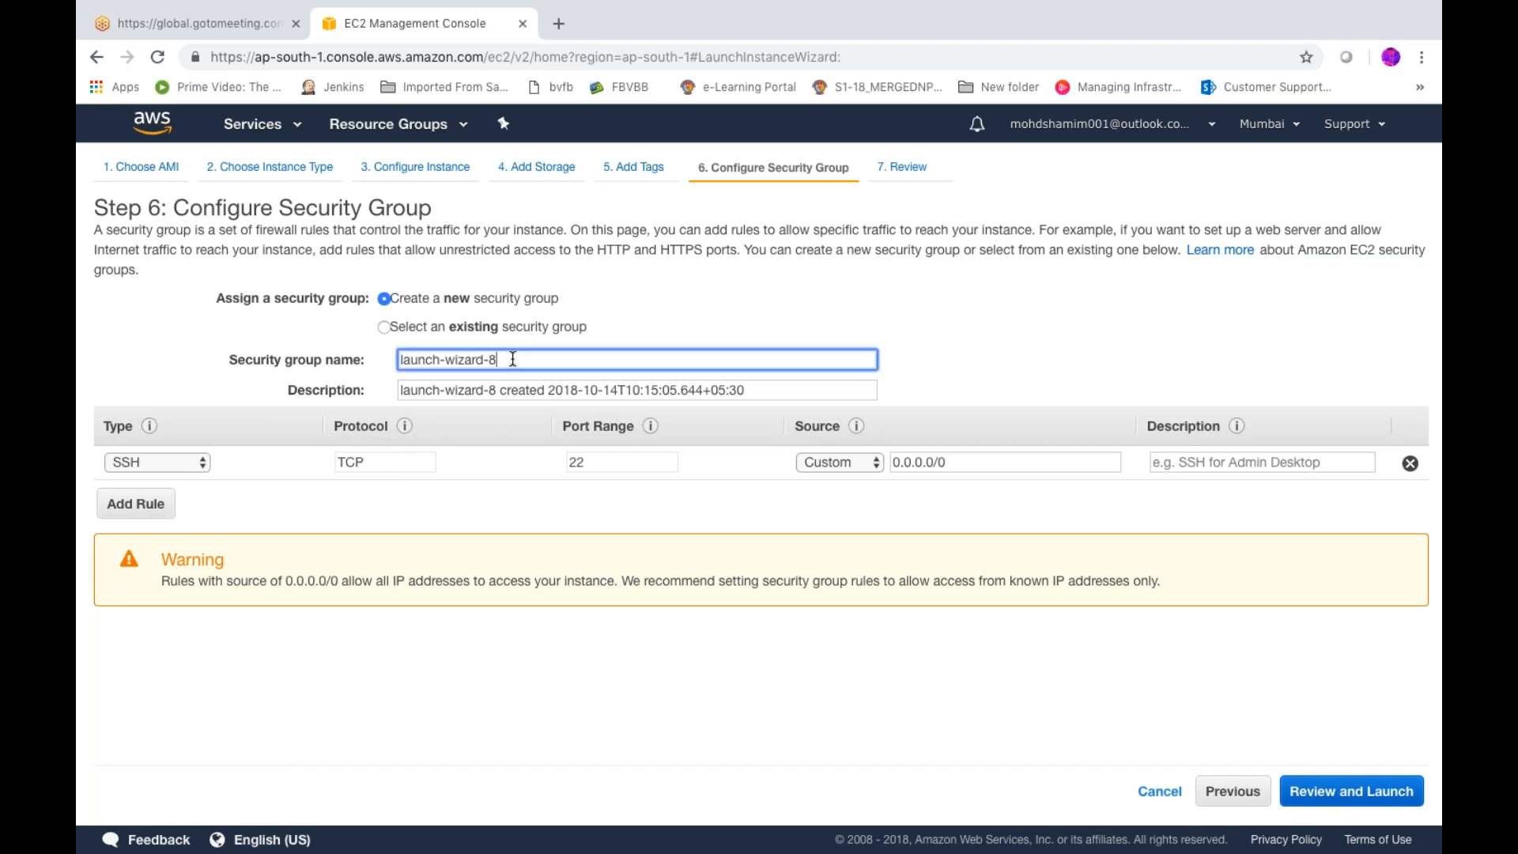
key("BackSpace")
key("BackSpace")
key("BackSpace")
key("BackSpace")
key("BackSpace")
key("BackSpace")
key("BackSpace")
key("BackSpace")
key("BackSpace")
key("BackSpace")
key("BackSpace")
key("BackSpace")
key("BackSpace")
key("BackSpace")
key("BackSpace")
type("websecu")
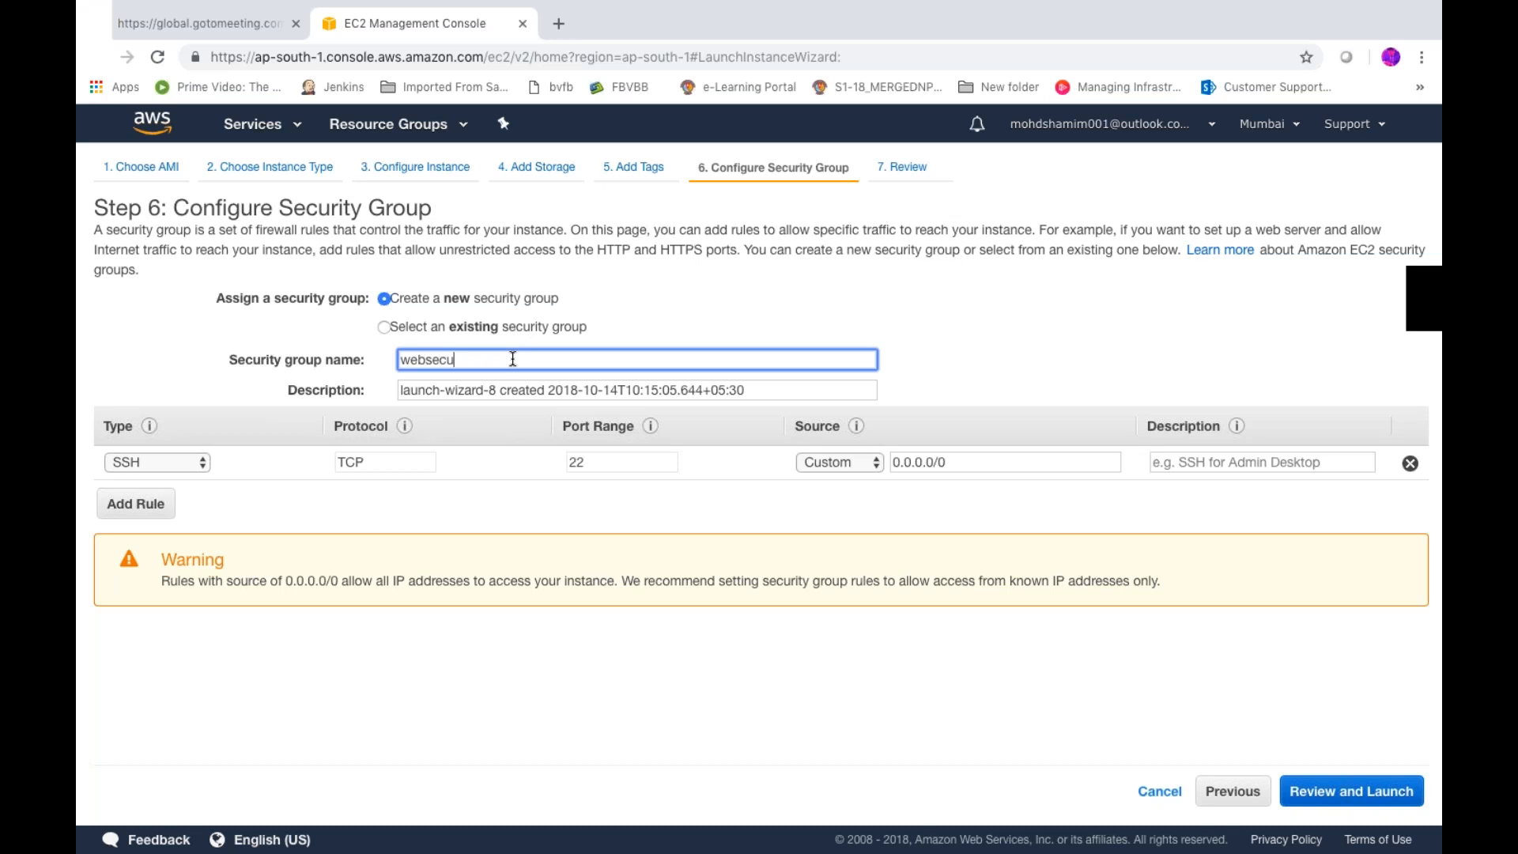
type("rity1")
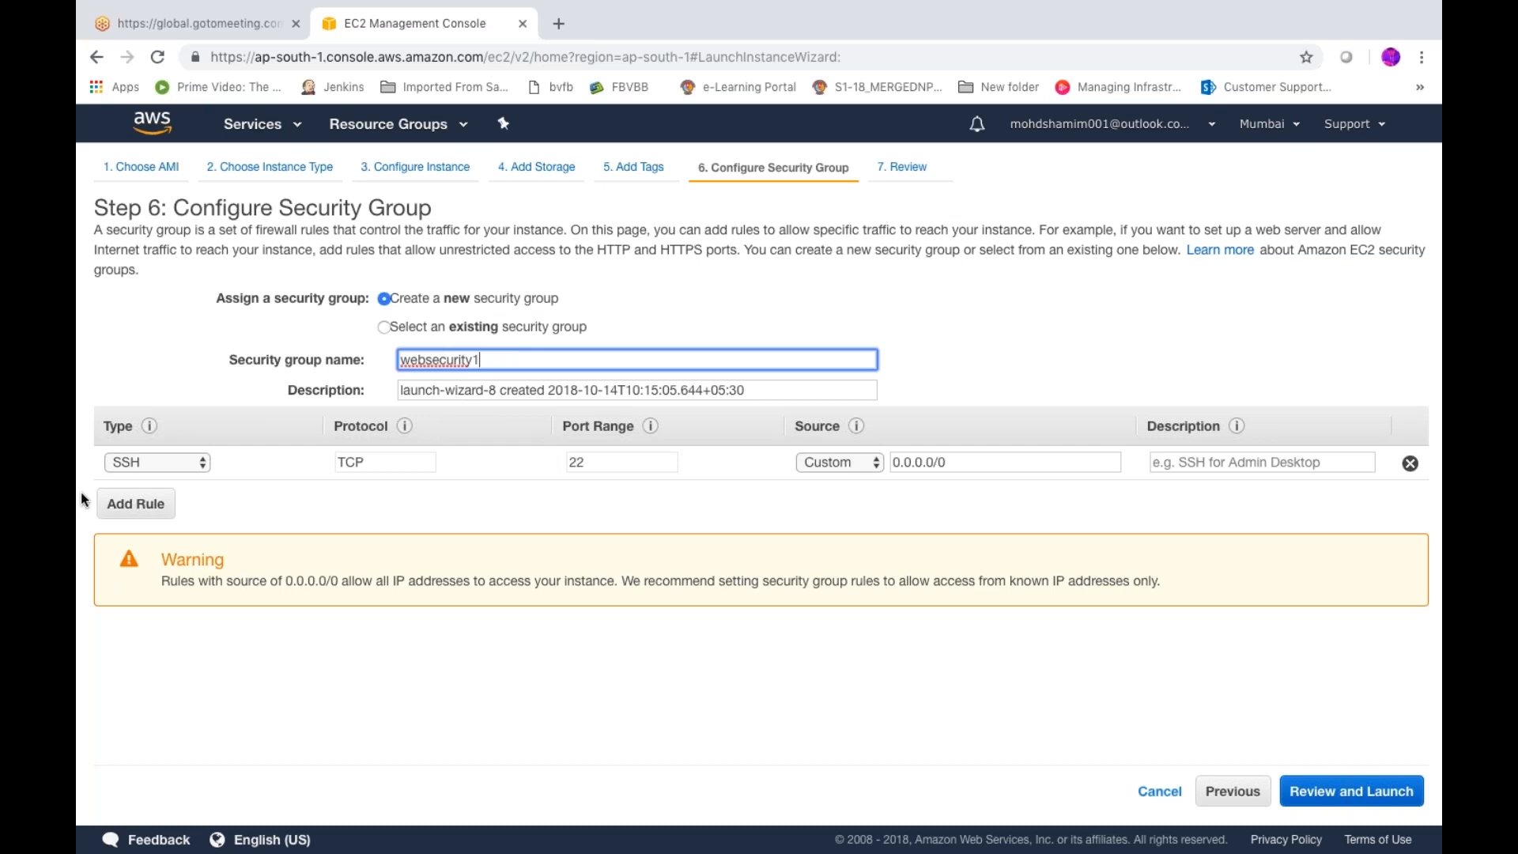
- Add HTTP and HTTPS inbound rules to the new security group alongside the SSH rule
left_click(118, 504)
left_click(204, 498)
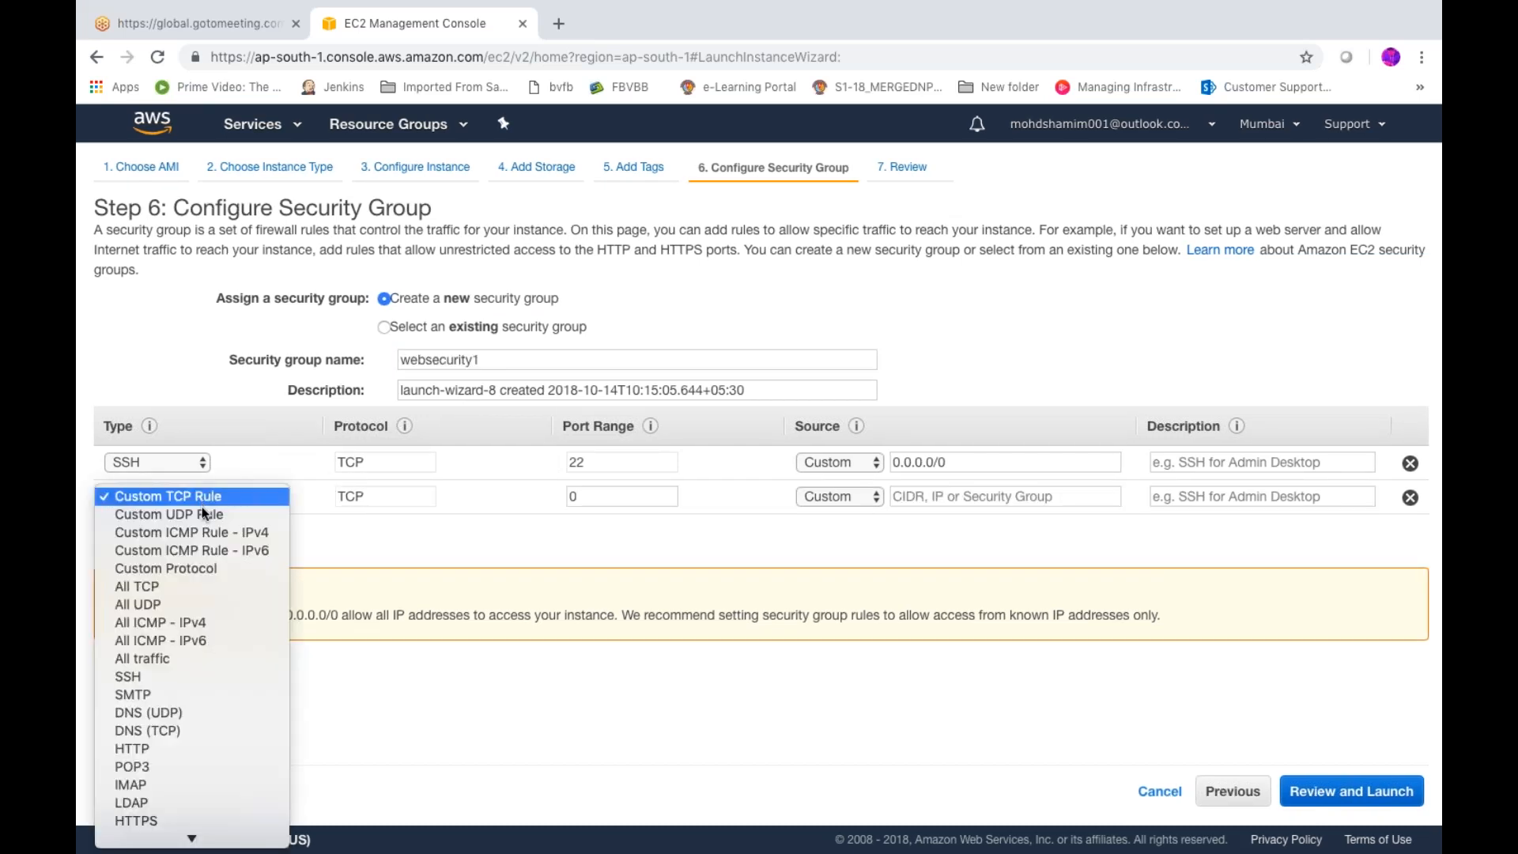
left_click(154, 747)
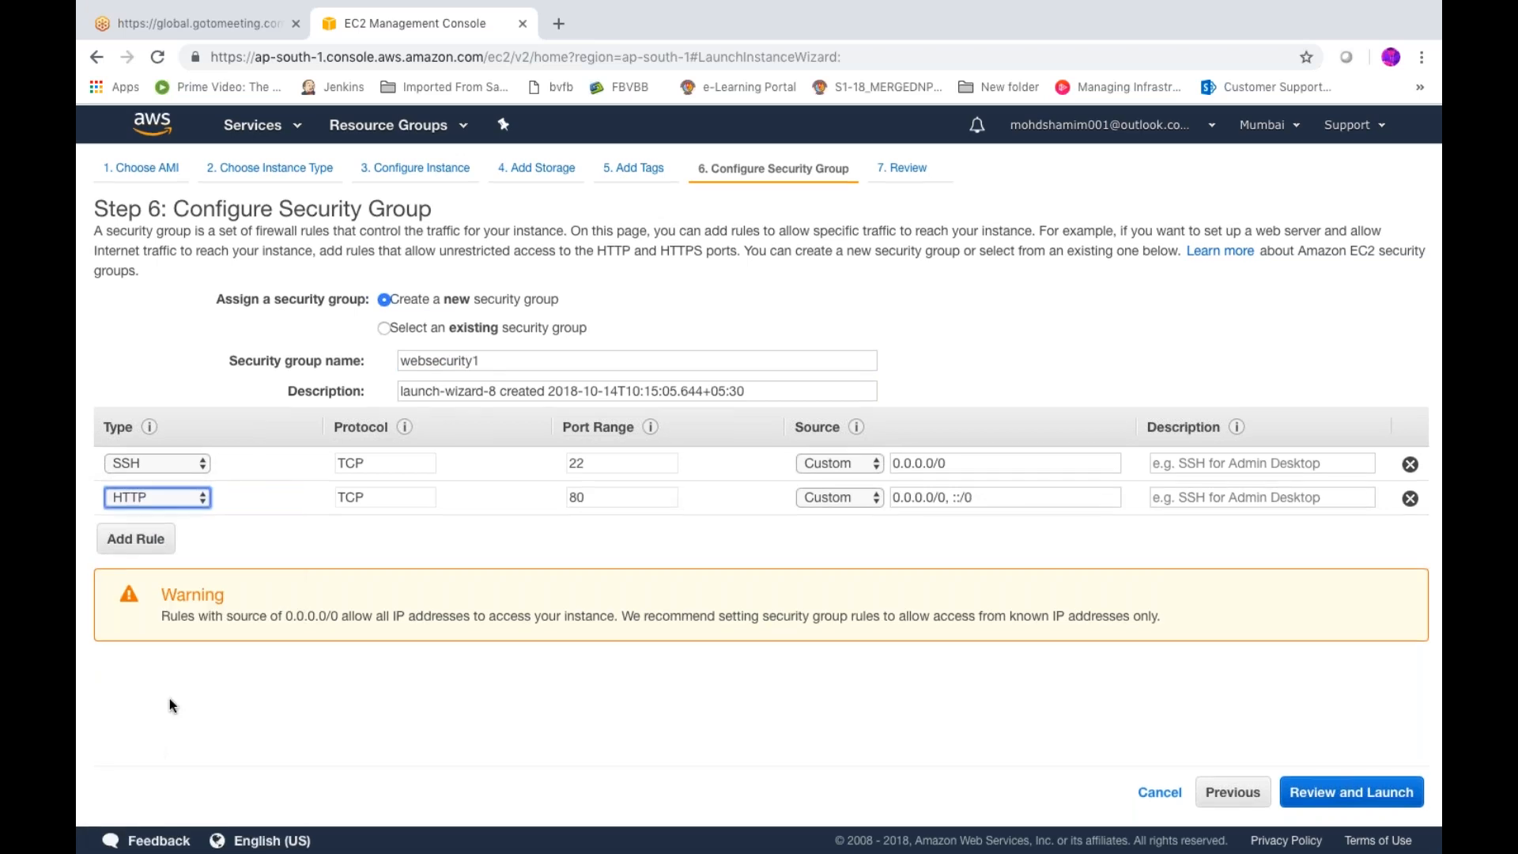
left_click(165, 546)
left_click(201, 536)
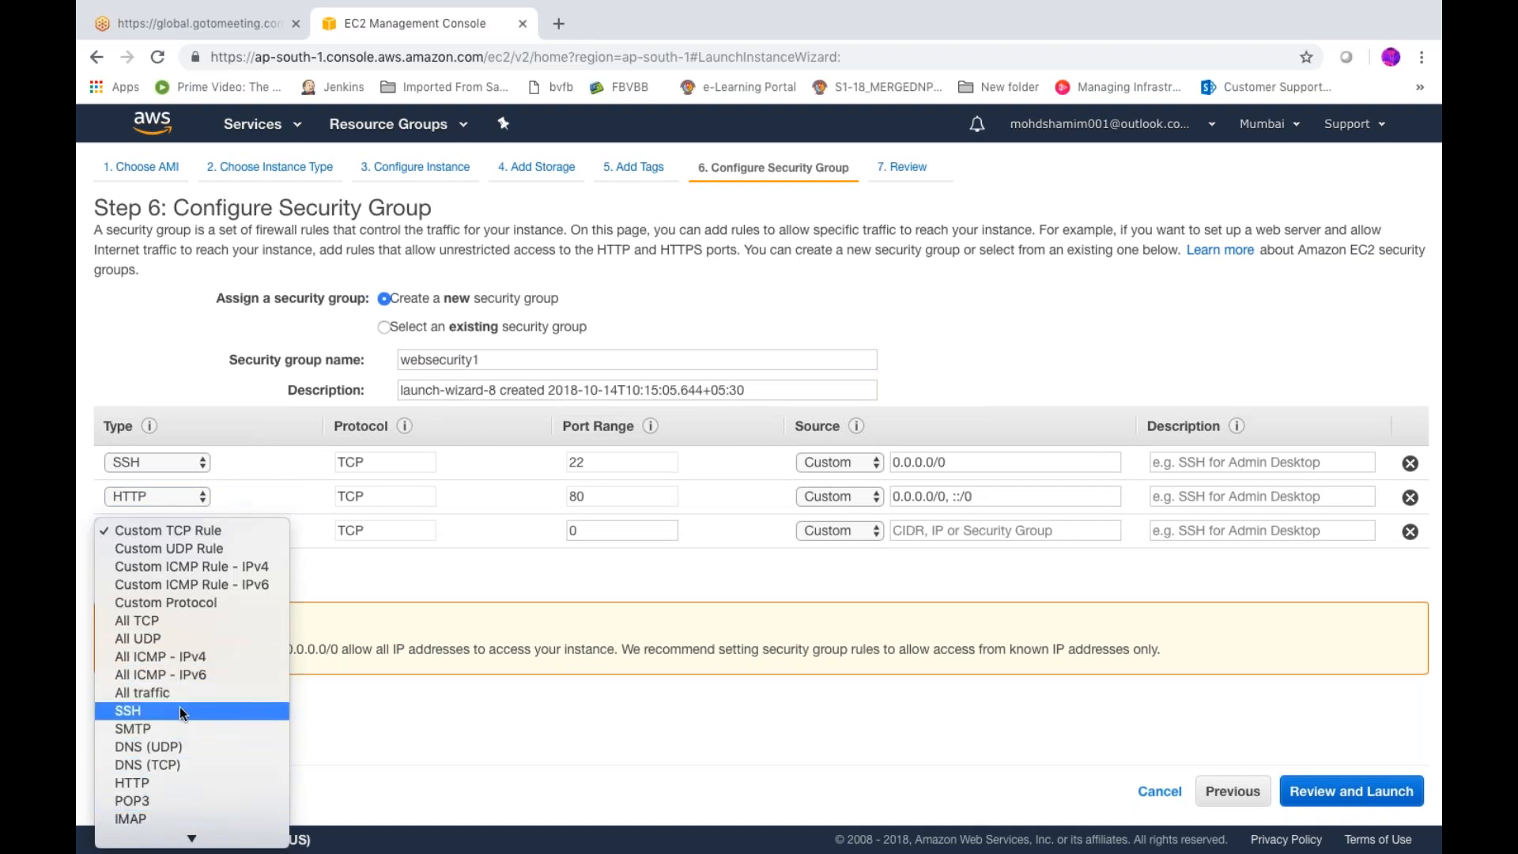
mouse_move(150, 835)
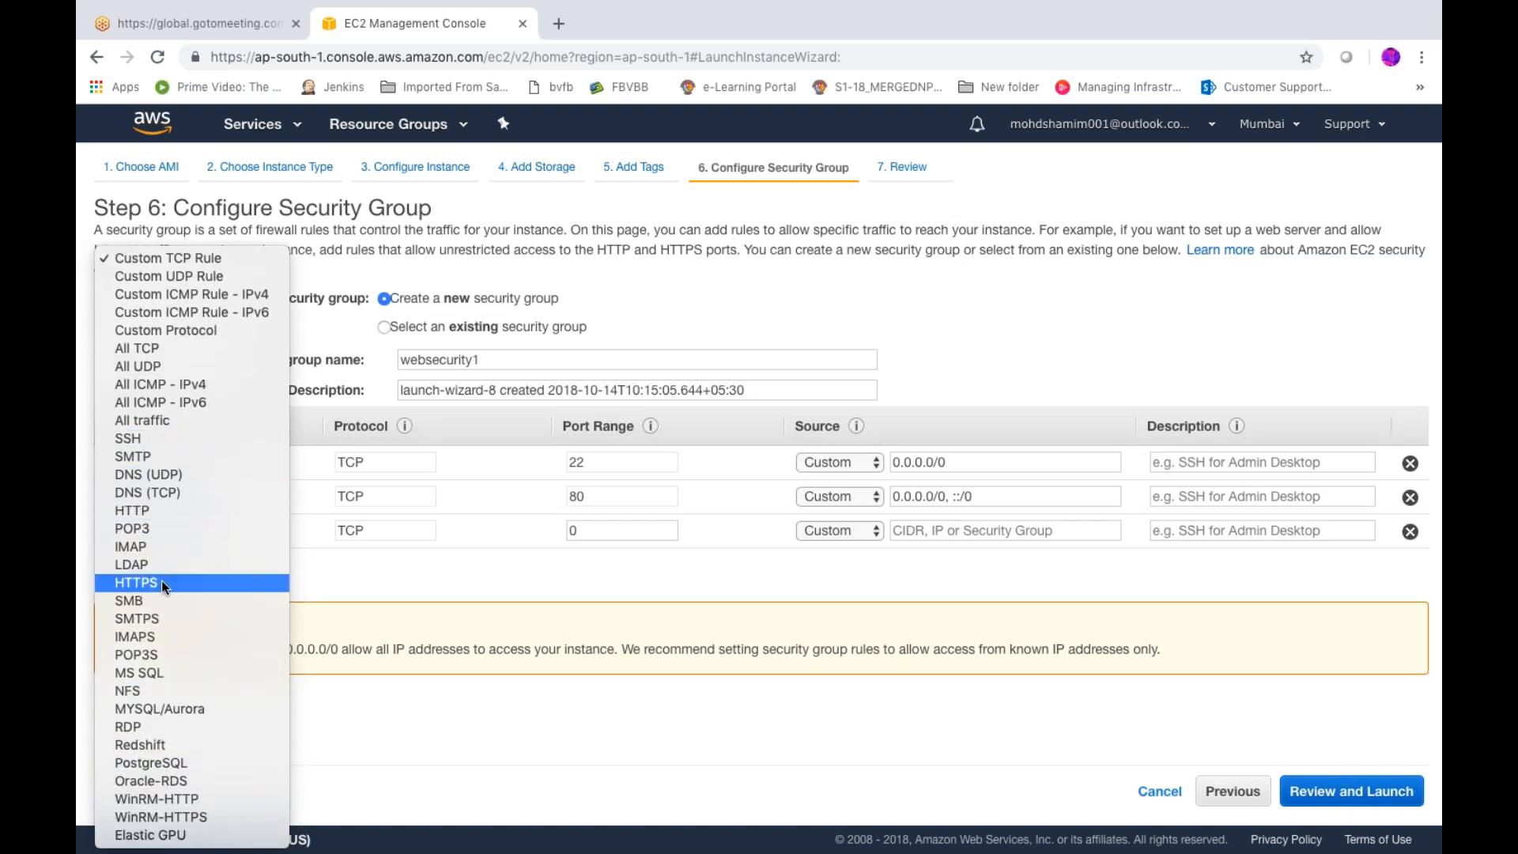
left_click(163, 582)
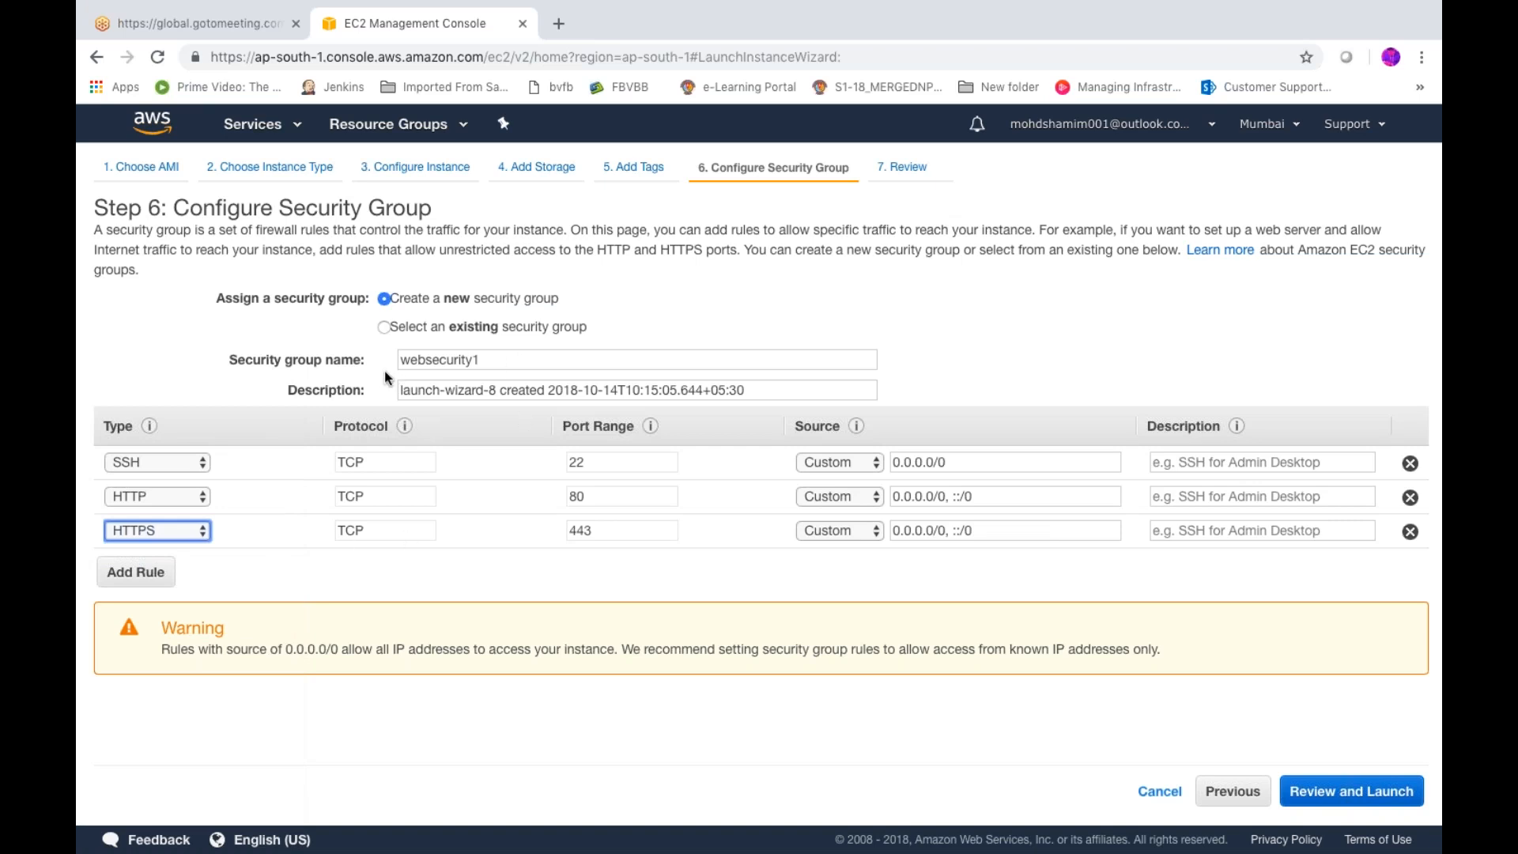
- Clear the default description of the websecurity1 security group
left_click(762, 390)
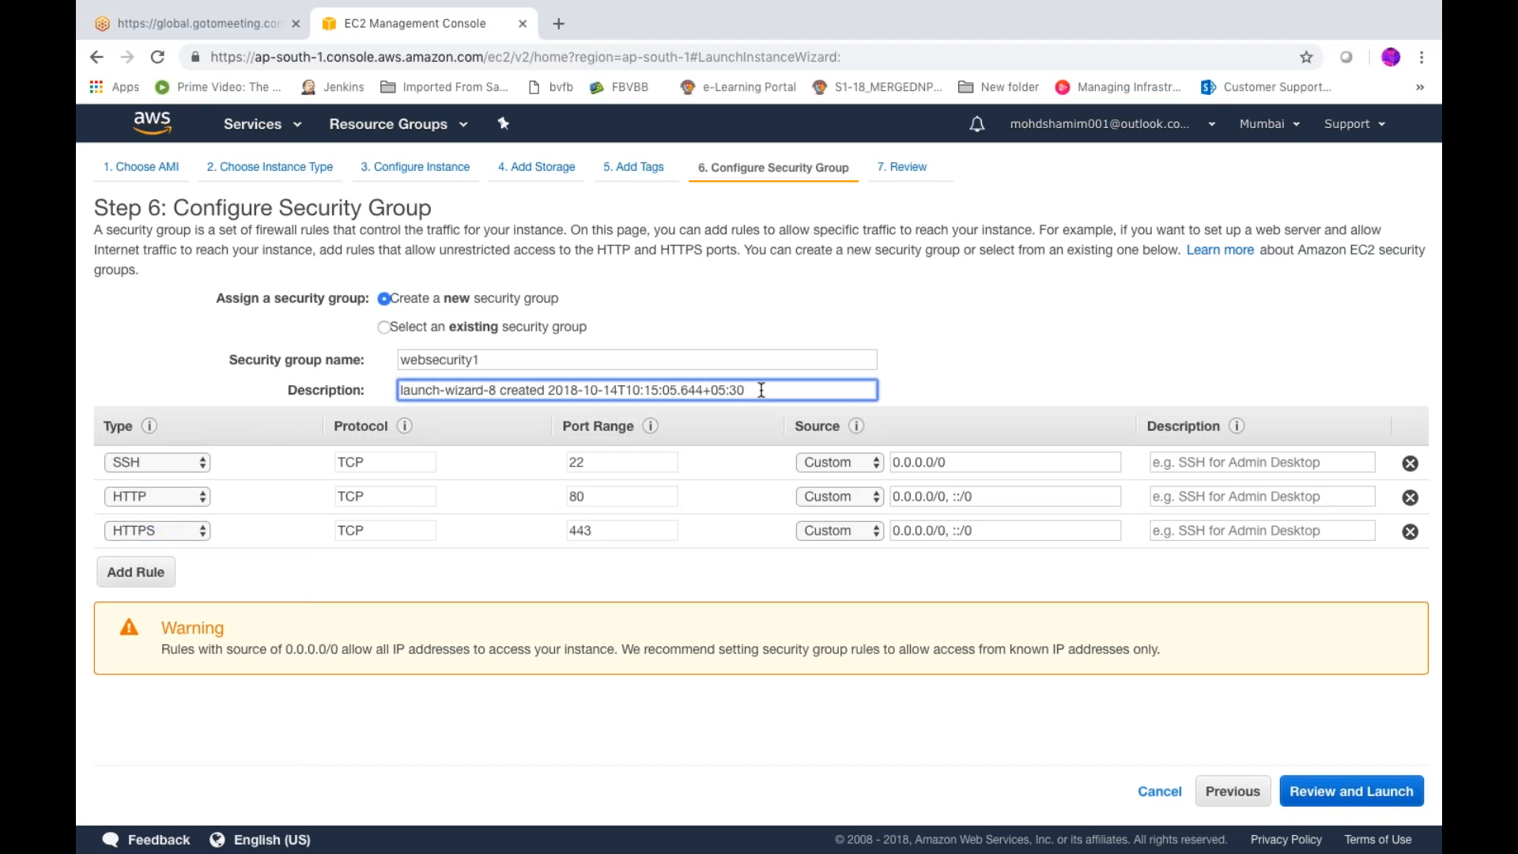
key("BackSpace")
key("BackSpace")
key("BackSpace")
key("BackSpace")
key("BackSpace")
key("BackSpace")
key("BackSpace")
key("BackSpace")
key("BackSpace")
key("BackSpace")
key("BackSpace")
key("BackSpace")
key("BackSpace")
key("BackSpace")
key("BackSpace")
key("BackSpace")
key("BackSpace")
key("BackSpace")
key("BackSpace")
key("BackSpace")
key("BackSpace")
key("BackSpace")
key("BackSpace")
key("BackSpace")
key("BackSpace")
key("BackSpace")
key("BackSpace")
key("BackSpace")
key("BackSpace")
key("BackSpace")
key("BackSpace")
key("BackSpace")
key("BackSpace")
key("BackSpace")
key("BackSpace")
key("BackSpace")
key("BackSpace")
key("BackSpace")
key("BackSpace")
key("BackSpace")
key("BackSpace")
key("BackSpace")
key("BackSpace")
key("BackSpace")
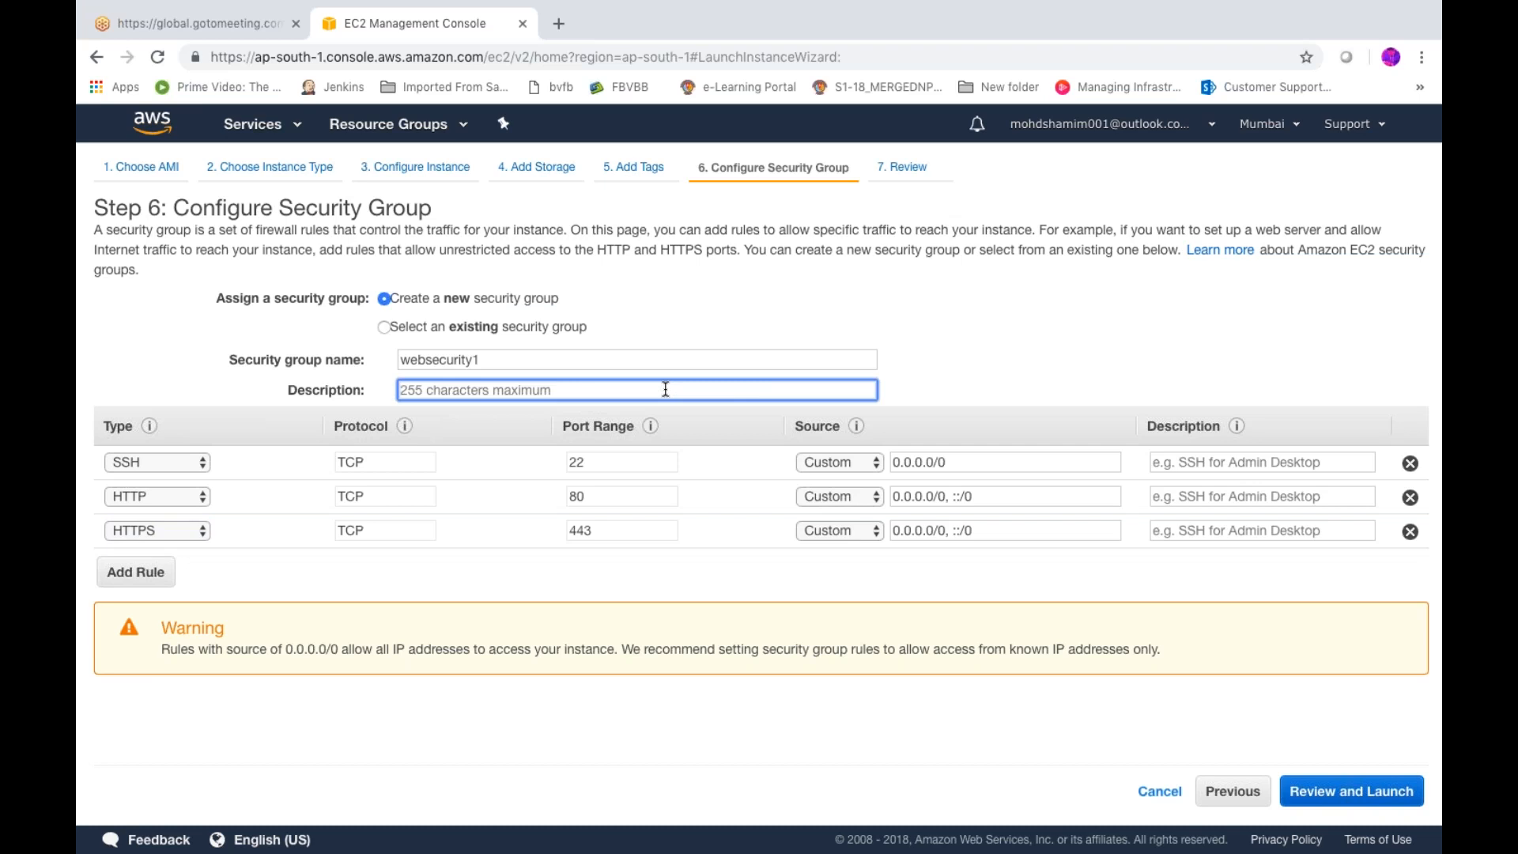
type("pub")
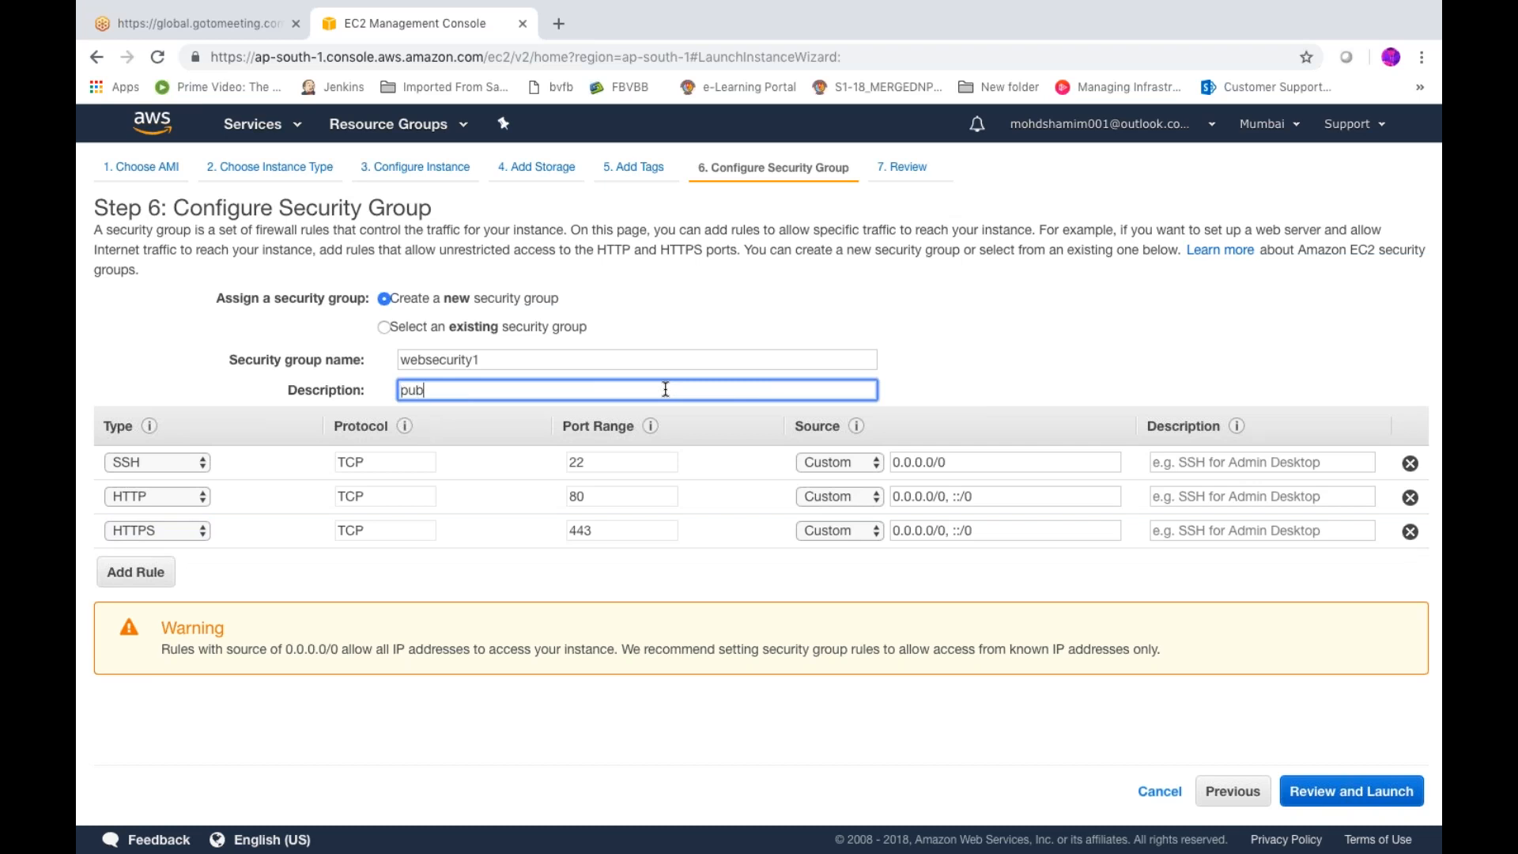
type("li")
key("BackSpace")
key("BackSpace")
key("BackSpace")
key("BackSpace")
key("BackSpace")
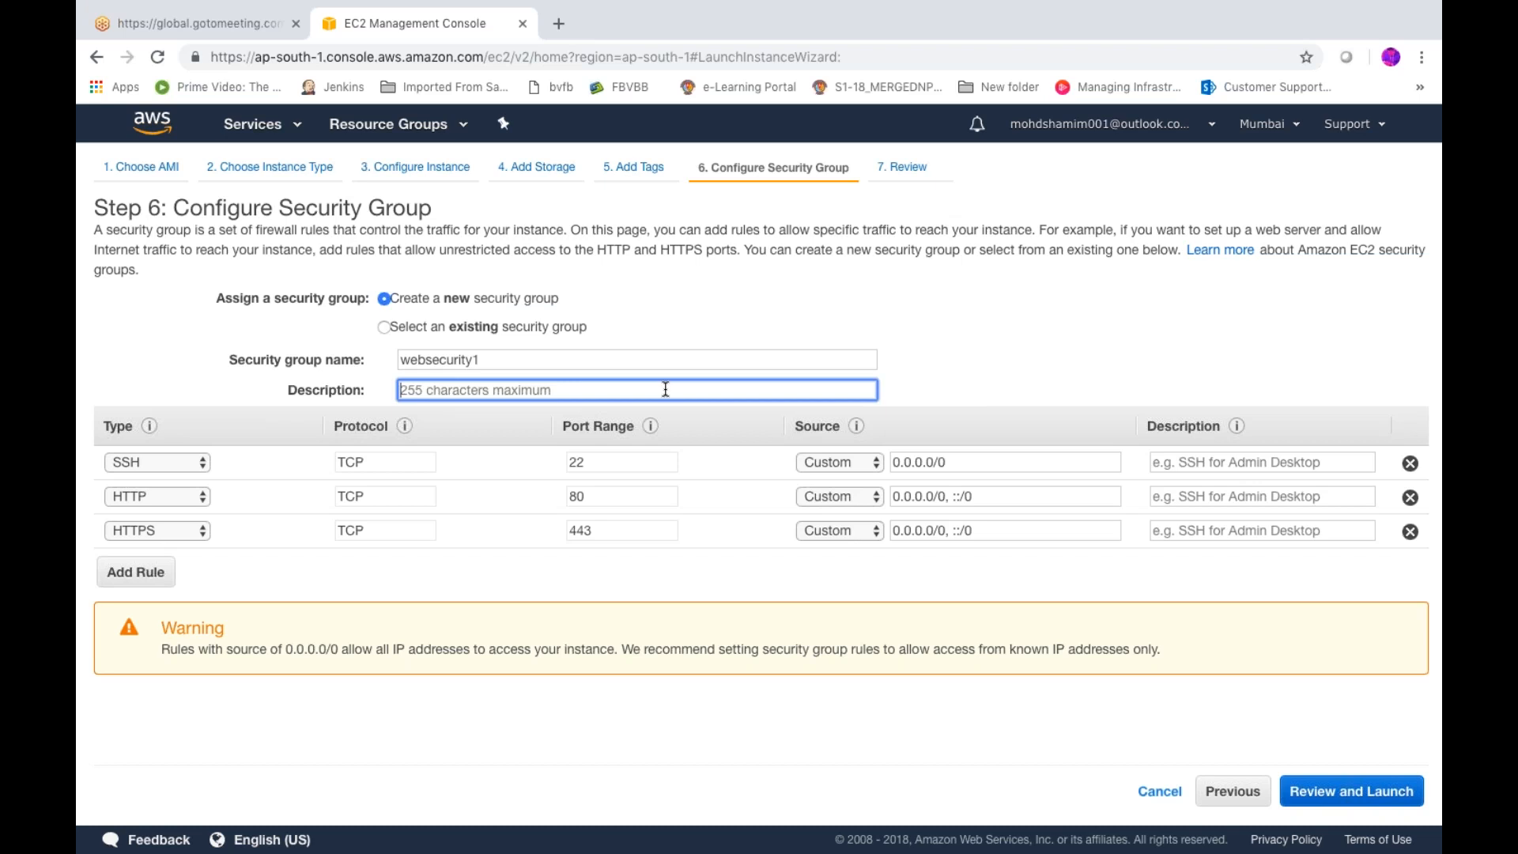
type("public")
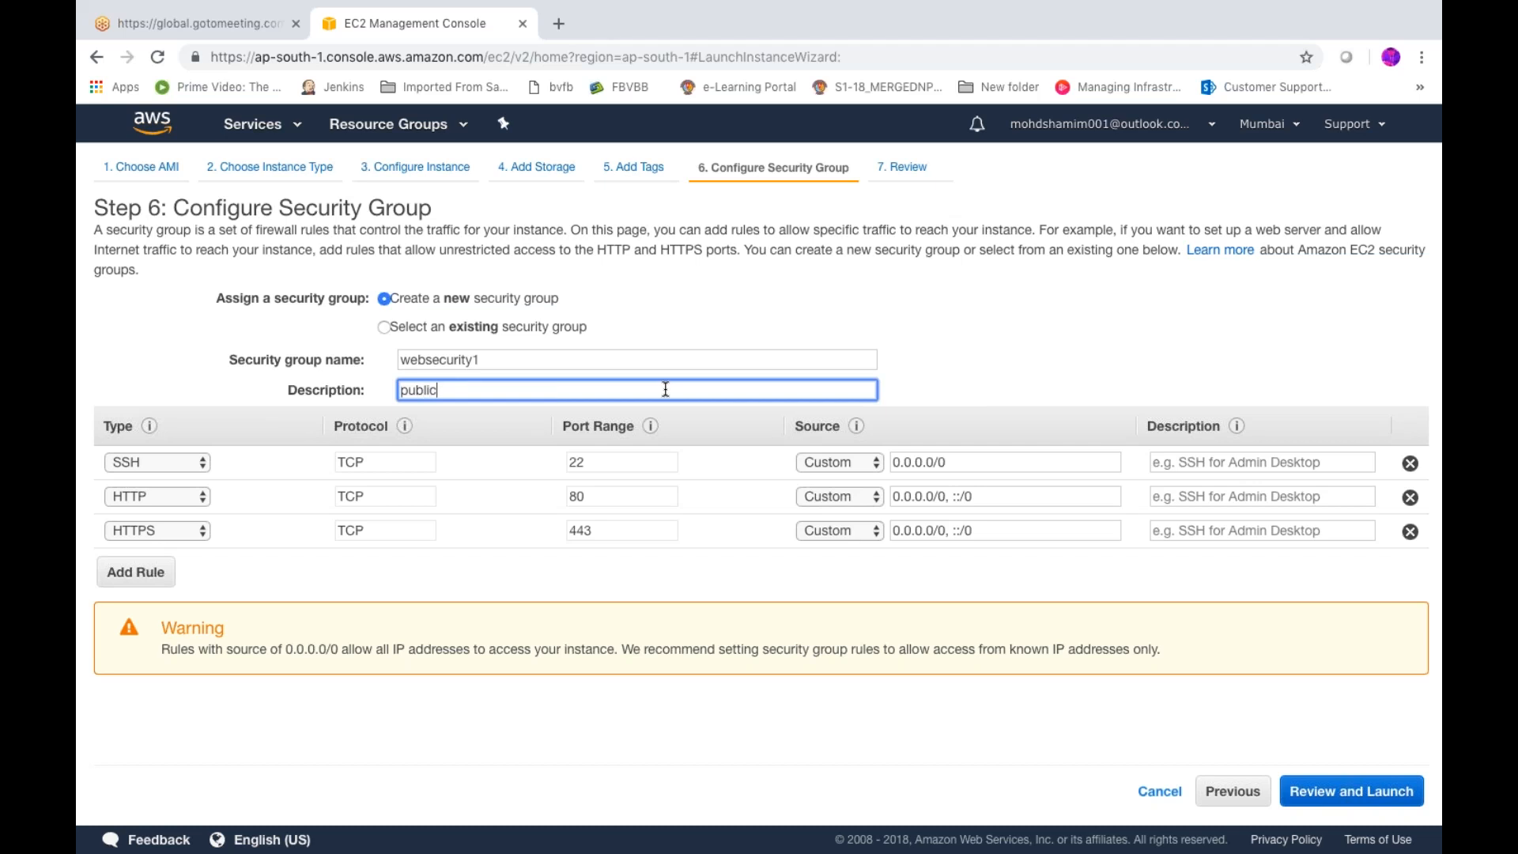
key("BackSpace")
key("BackSpace")
key("BackSpace")
key("BackSpace")
key("BackSpace")
key("BackSpace")
- Set the security group's description to Securityforelb and continue to the launch review
type("Security")
type("elb")
left_click(452, 391)
key("BackSpace")
type("for")
left_click(1318, 794)
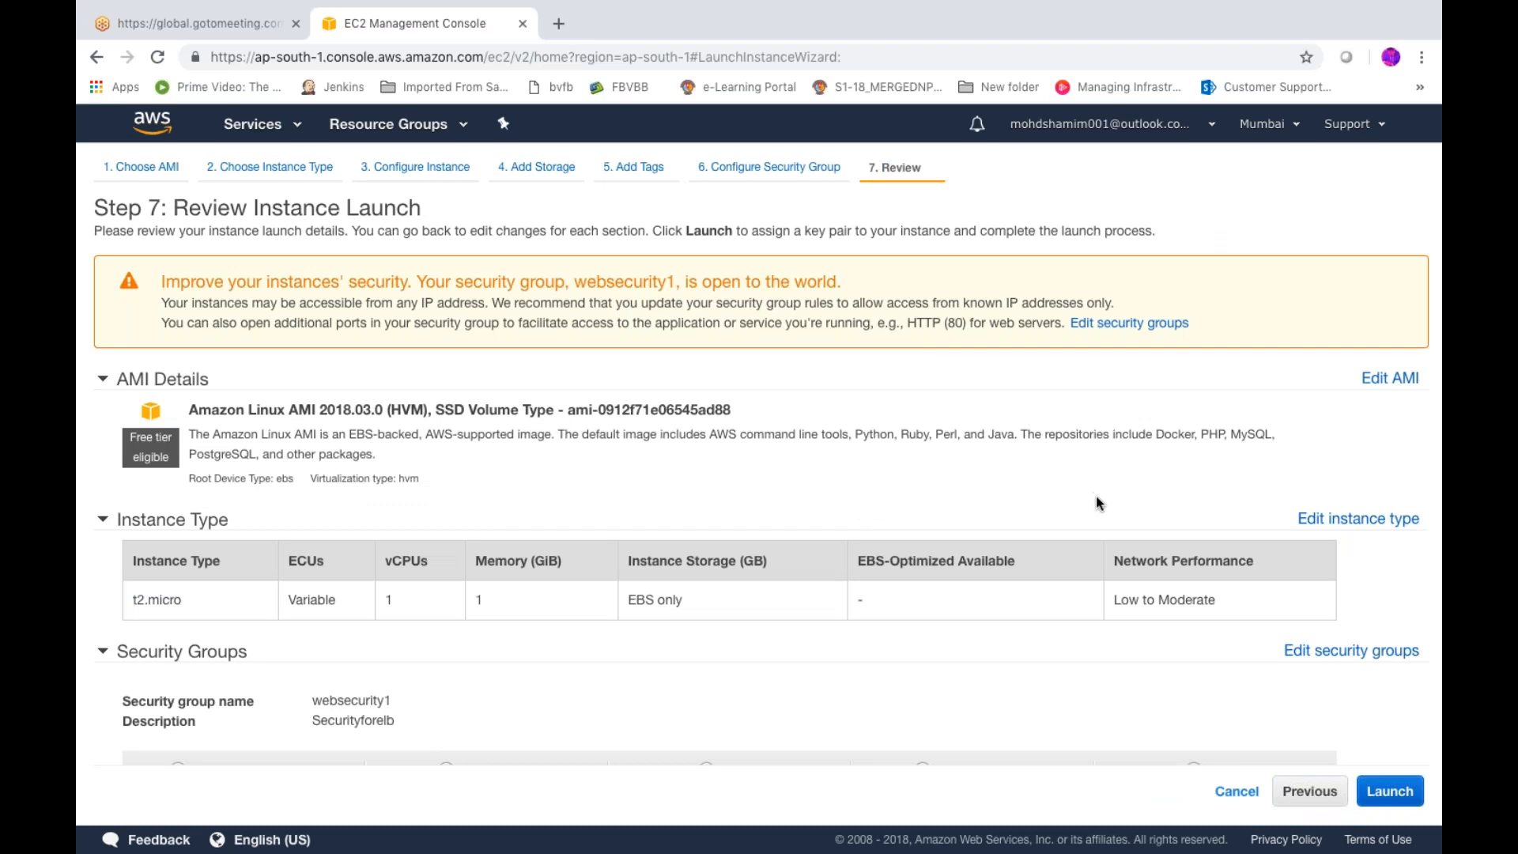
- Launch the instance with the existing key pair named after the account owner, acknowledging private key access, and open the instances list
left_click(1382, 794)
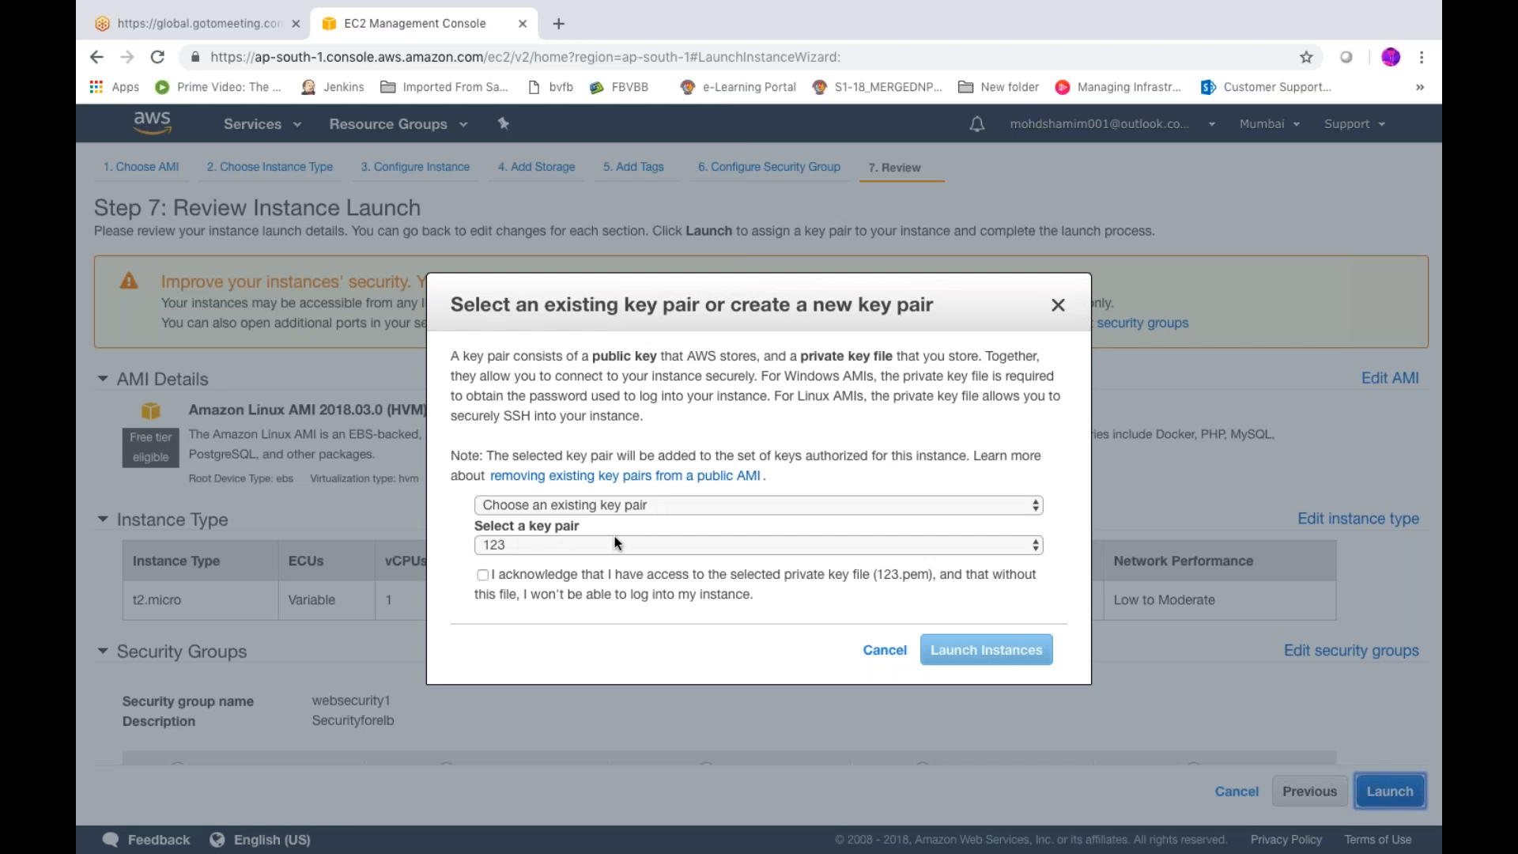
left_click(802, 549)
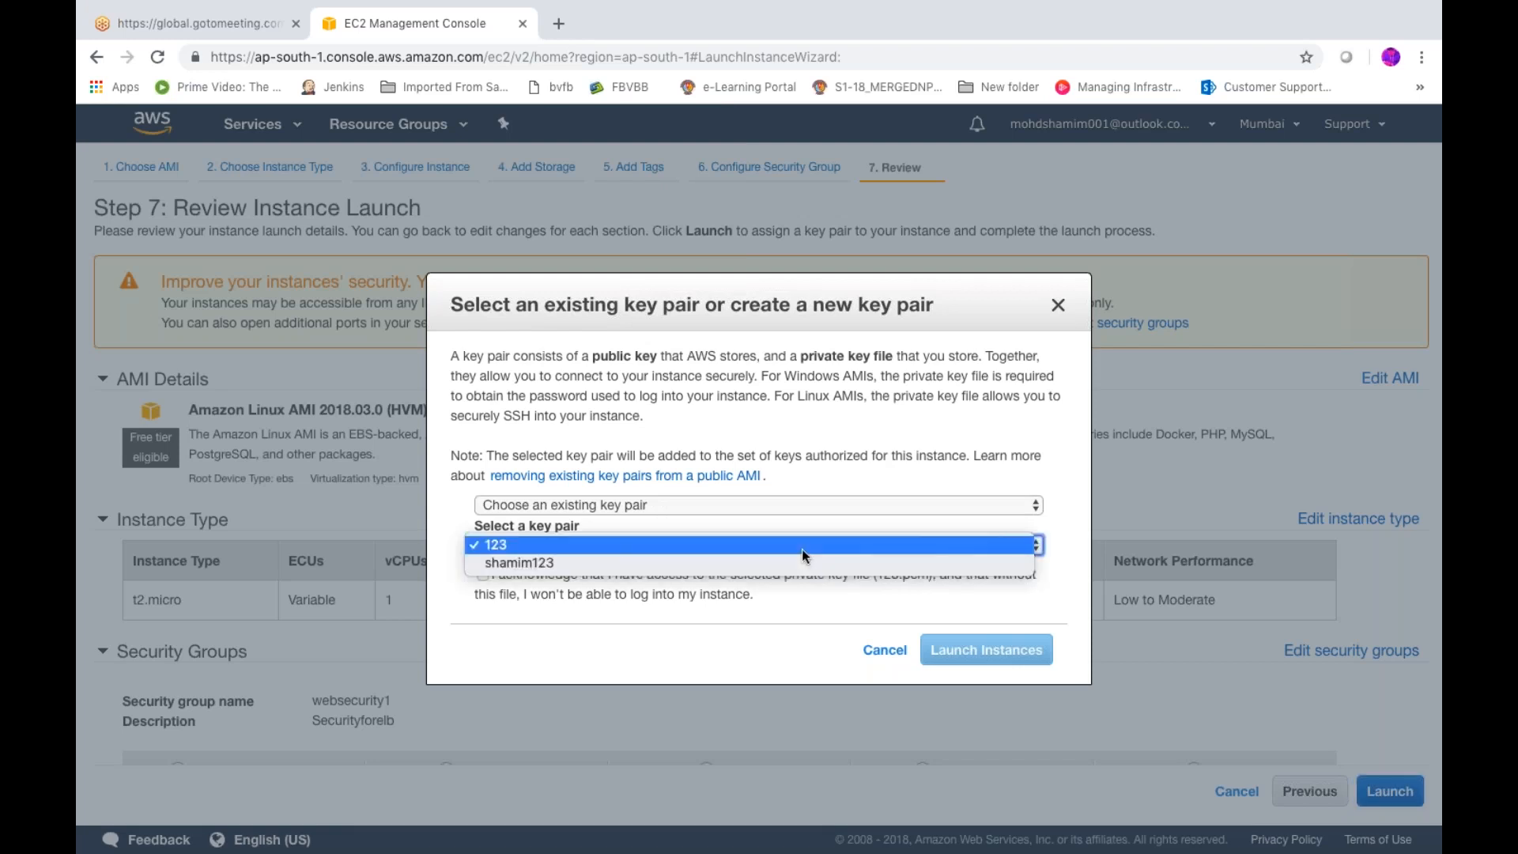
left_click(634, 562)
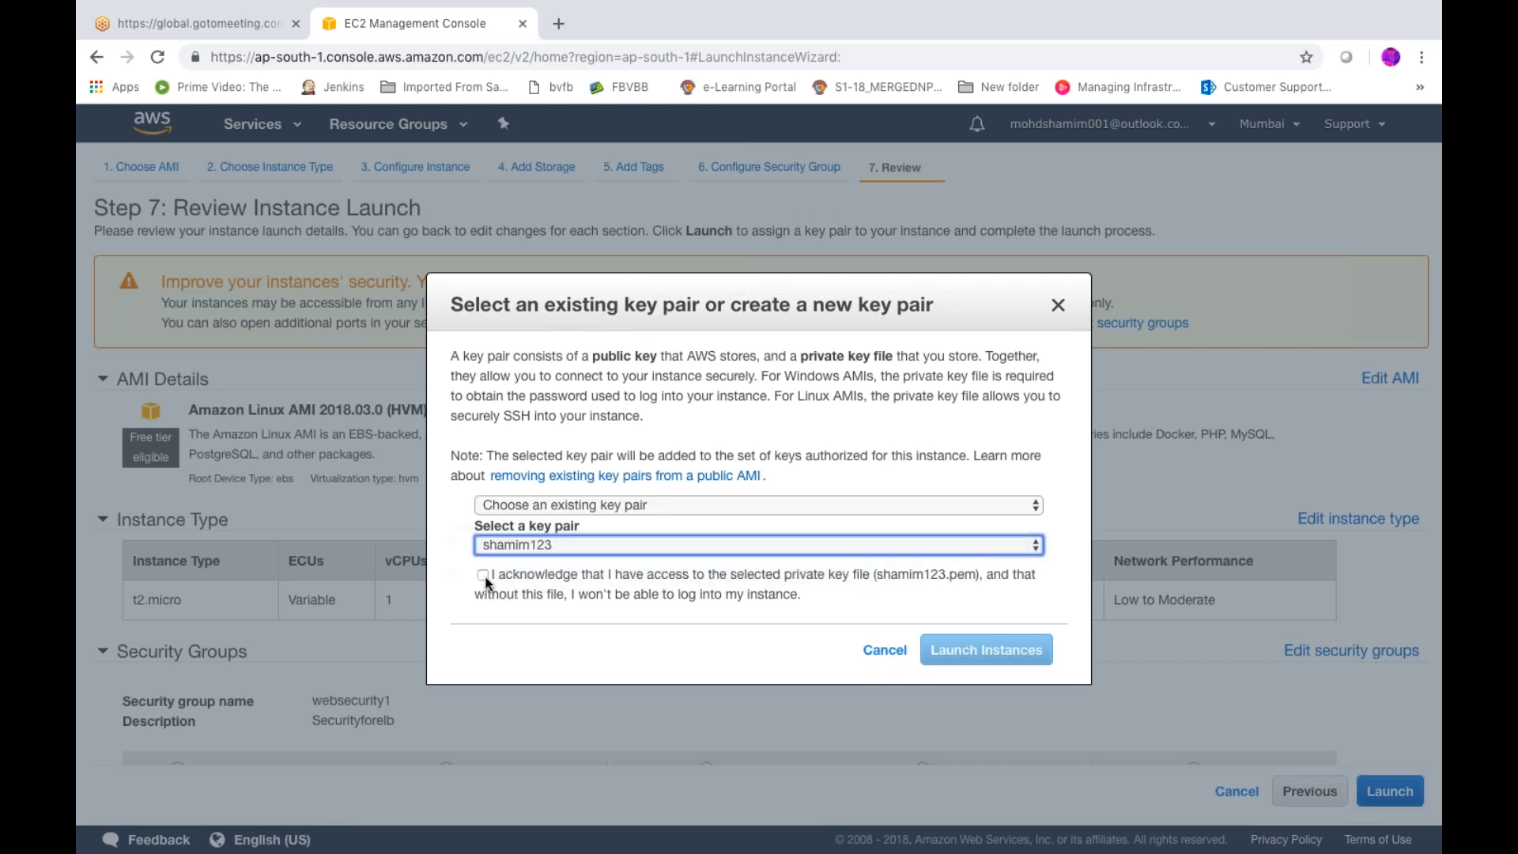
left_click(483, 575)
left_click(961, 655)
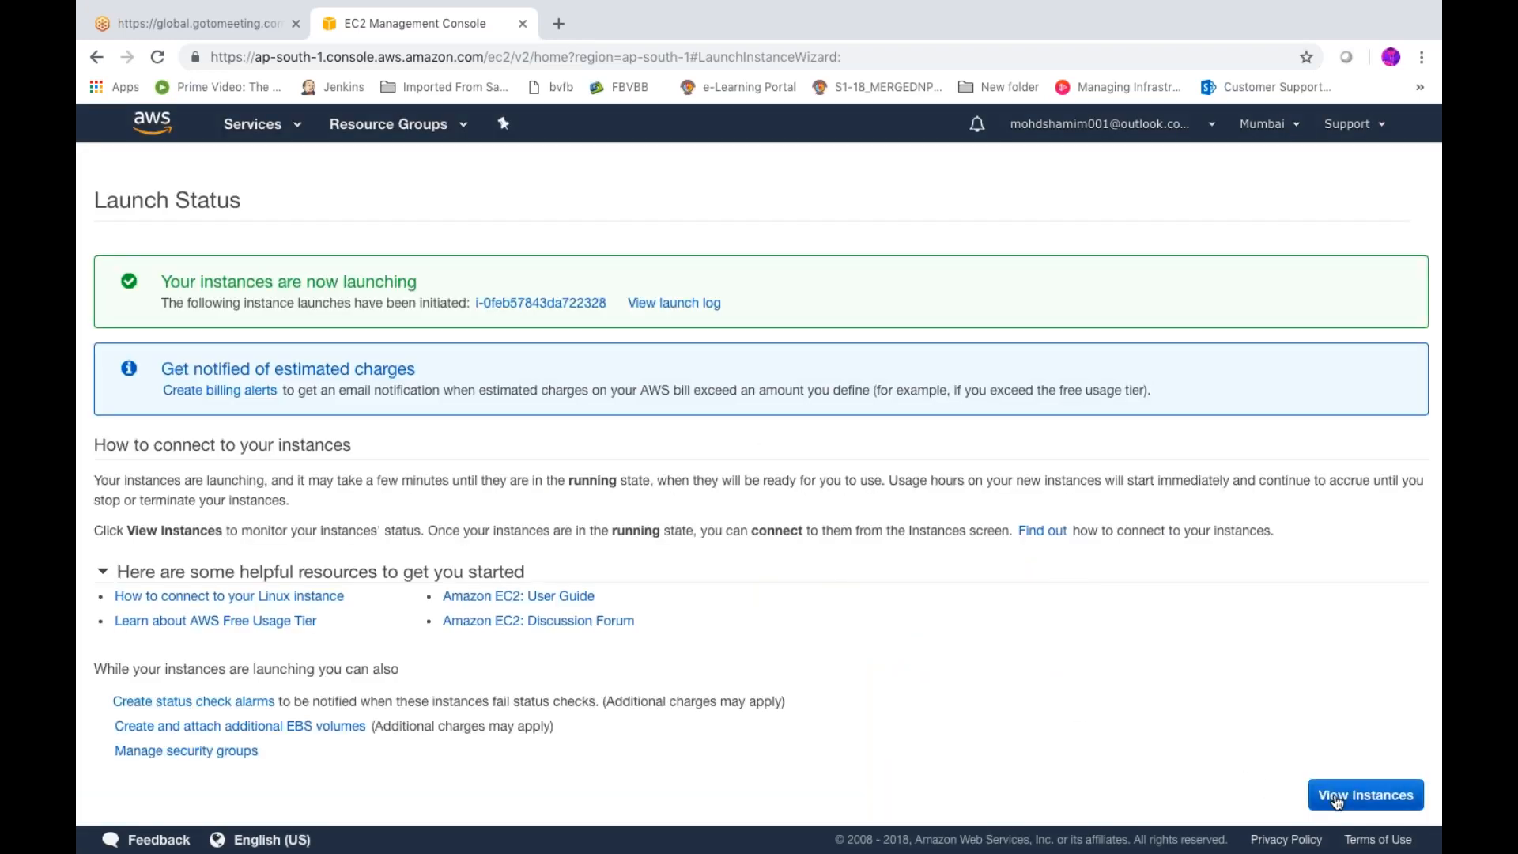
left_click(1337, 801)
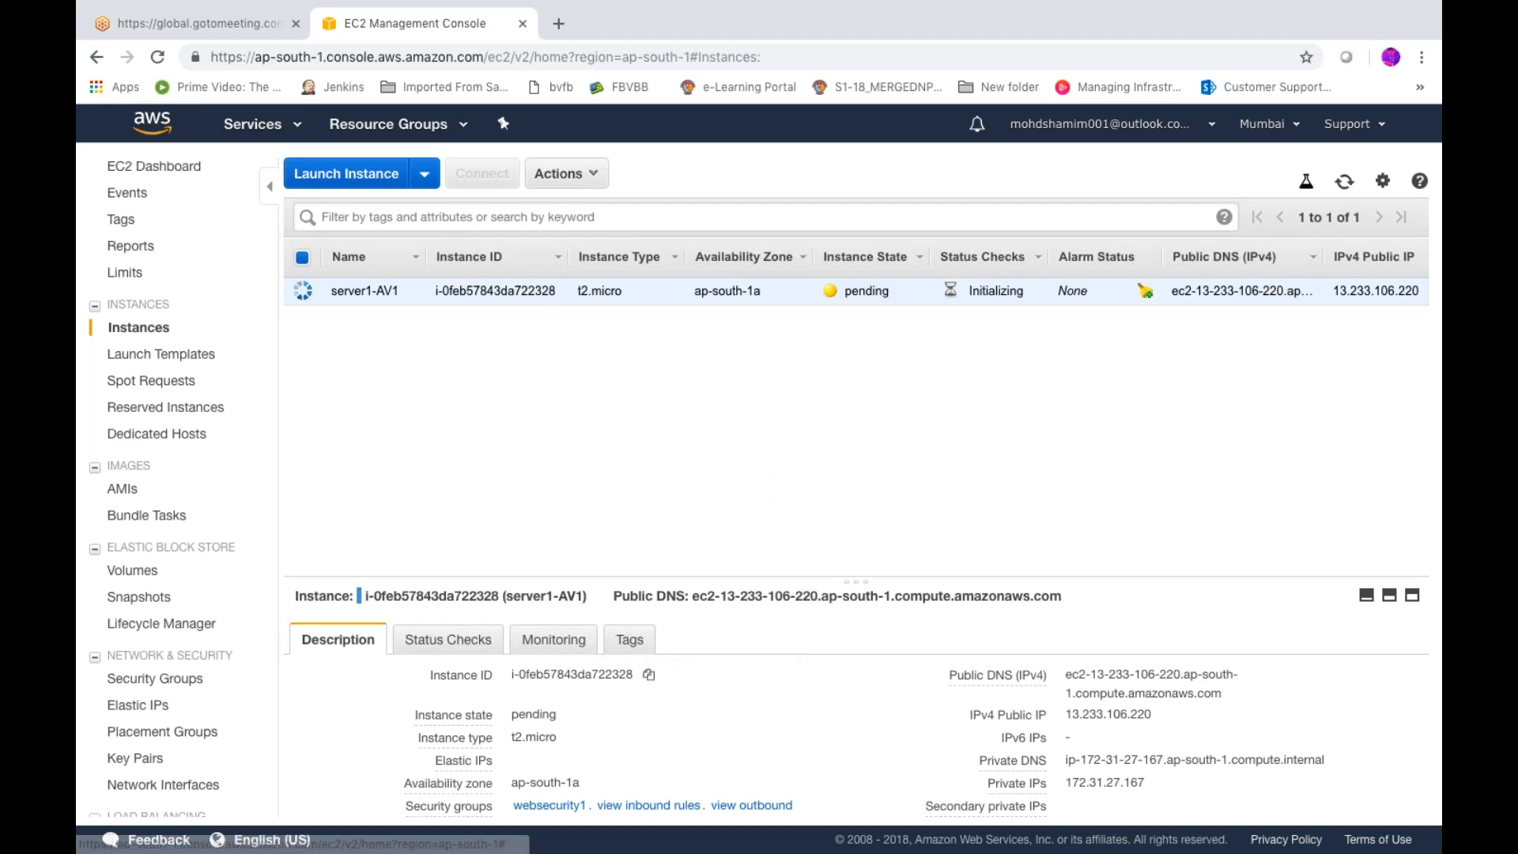
- Start launching a second instance from Amazon Linux AMI 2018.03.0 with type t2.micro and proceed to its instance details
left_click(364, 177)
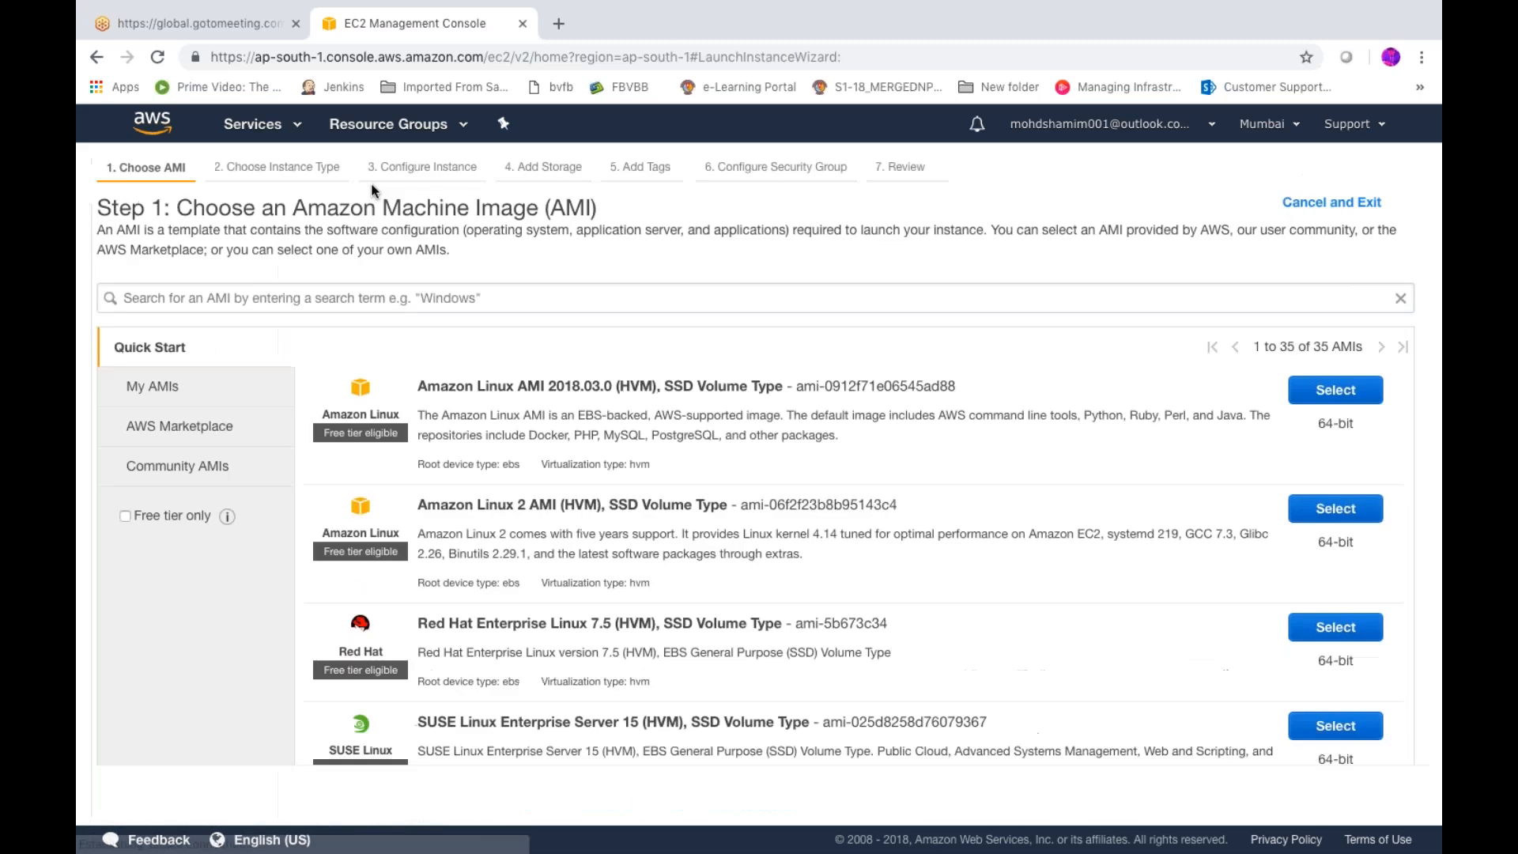
left_click(1316, 399)
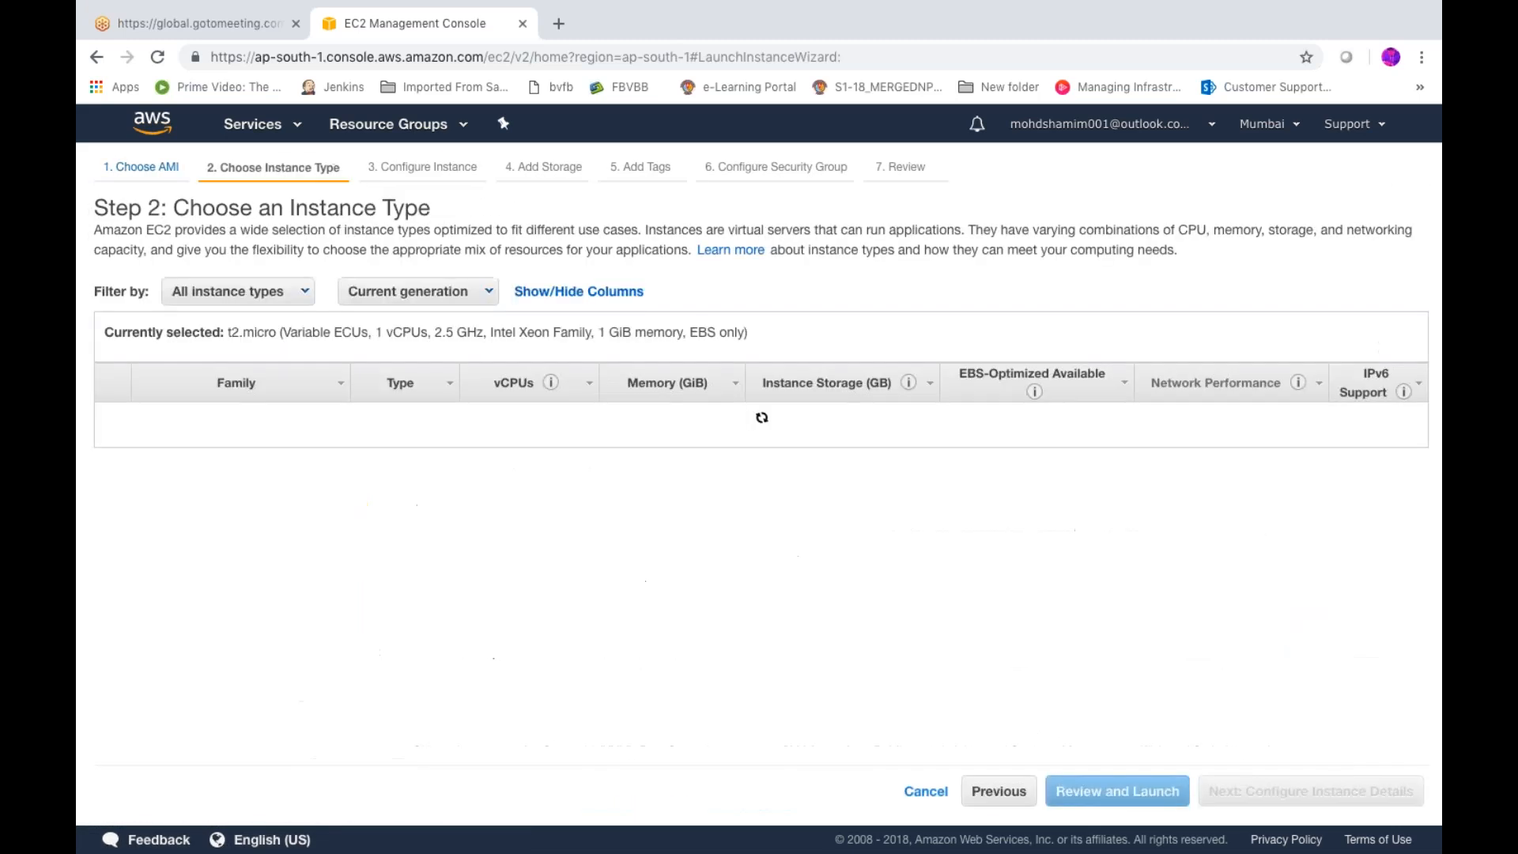
left_click(1280, 800)
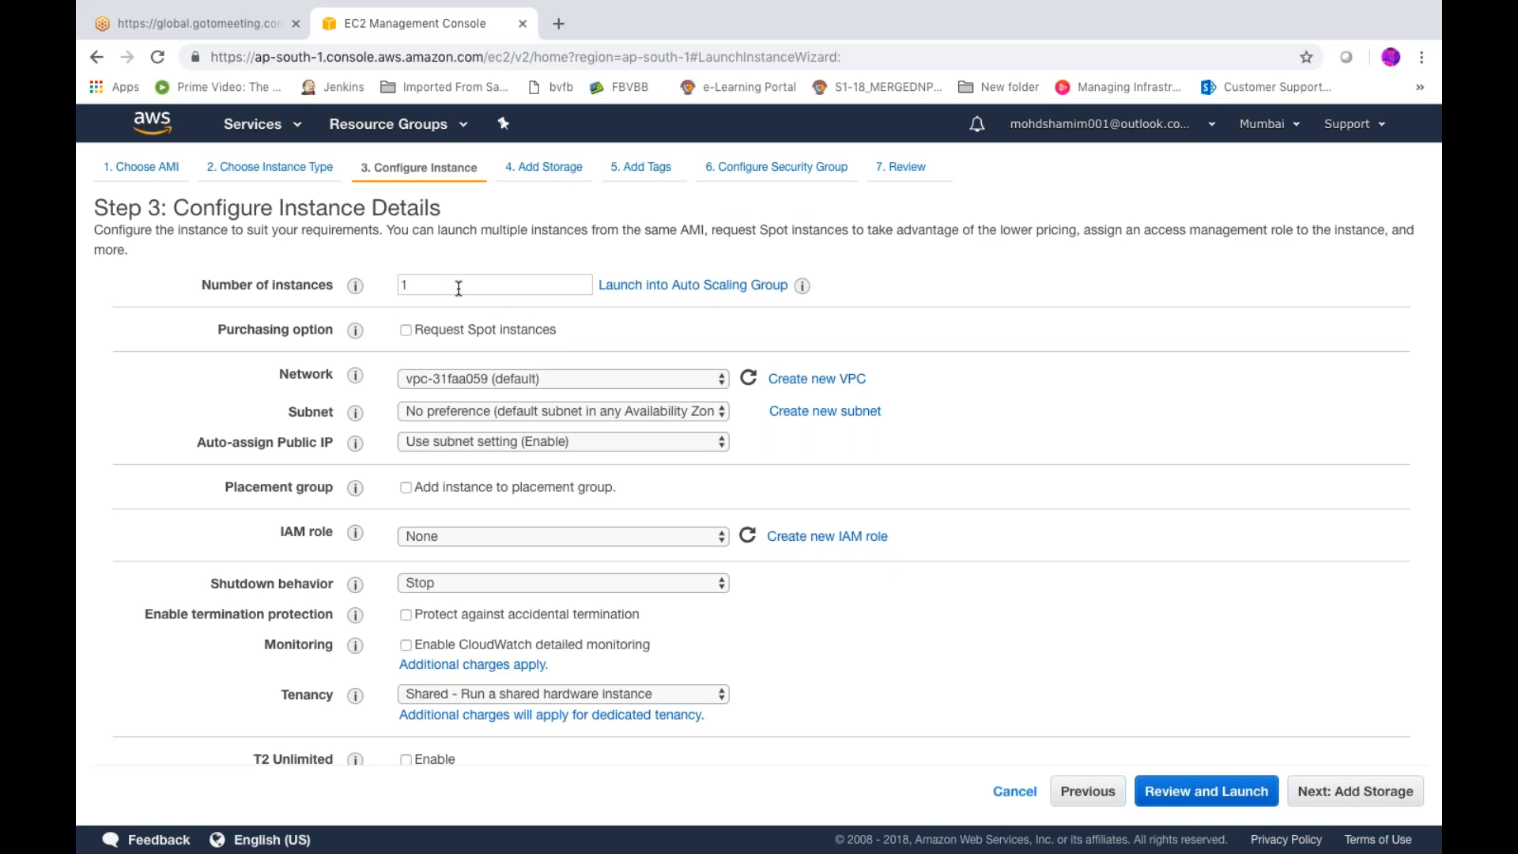
- Keep the default VPC as the network and place the instance in the default subnet in ap-south-1b
left_click(635, 384)
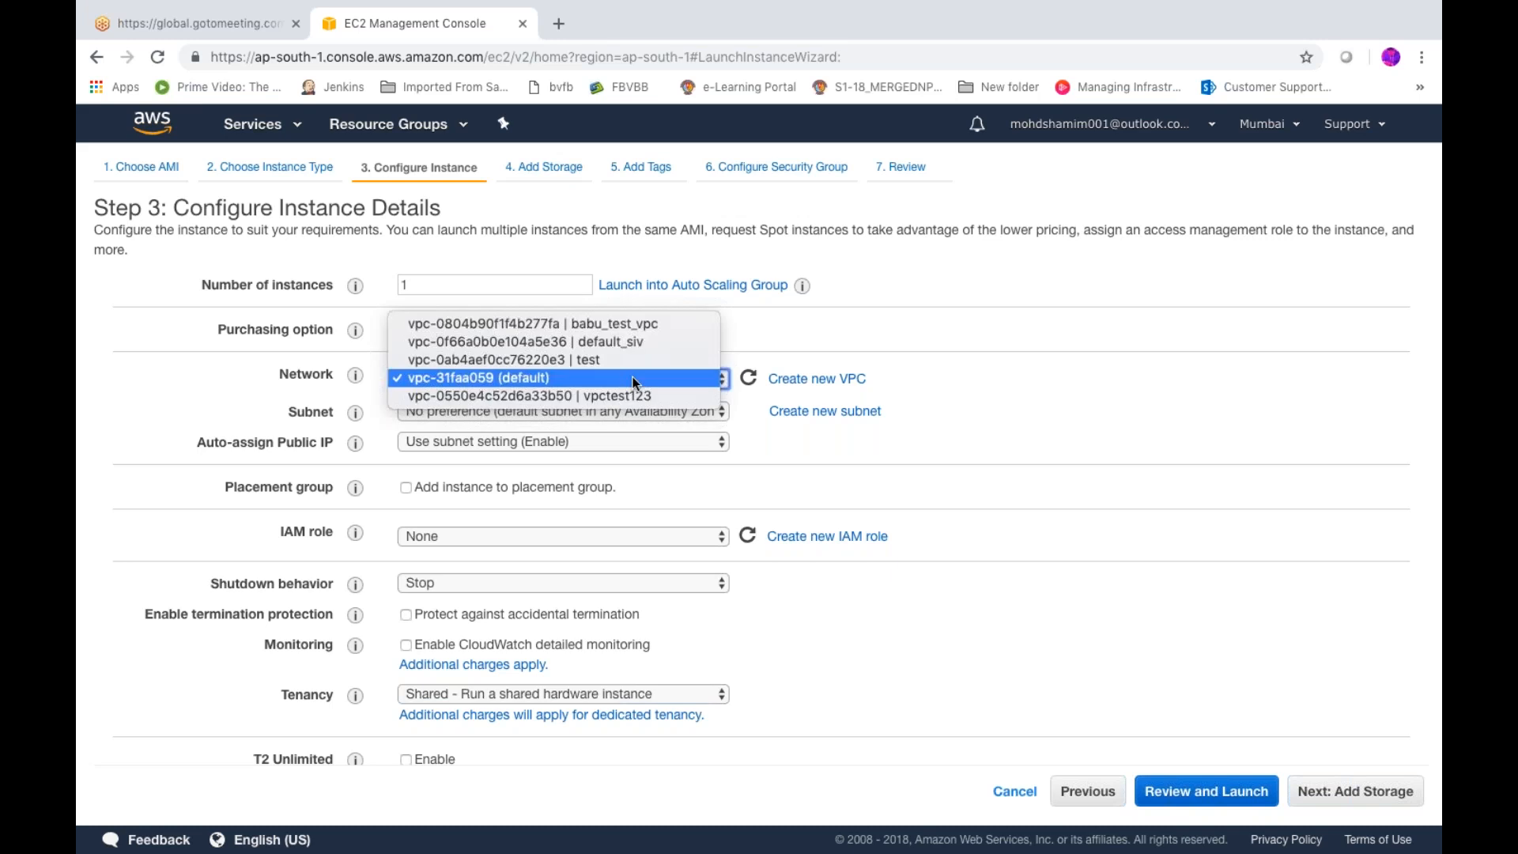
left_click(752, 320)
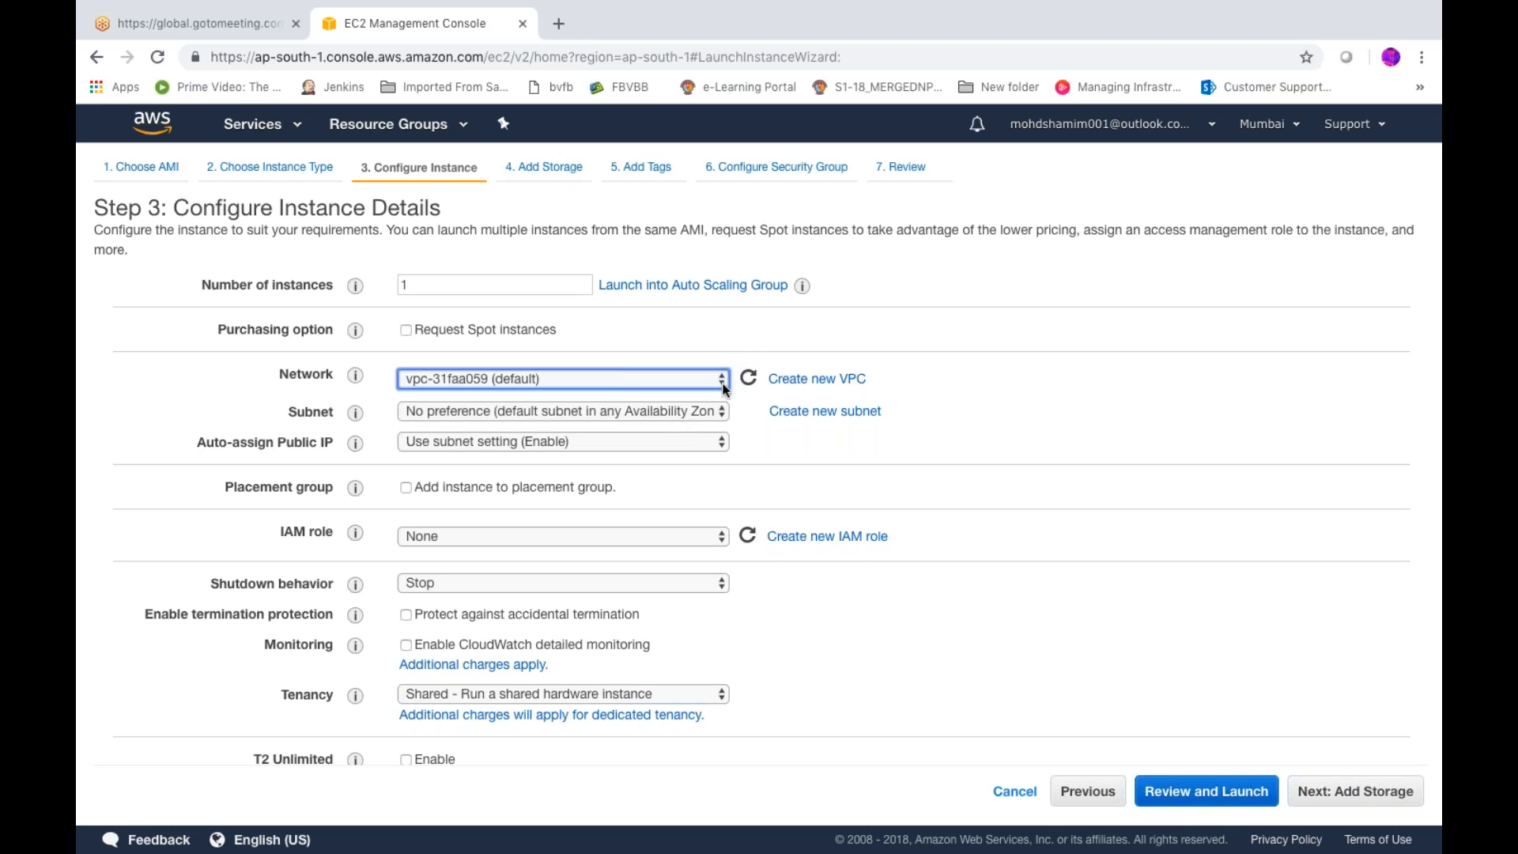
left_click(724, 340)
left_click(721, 421)
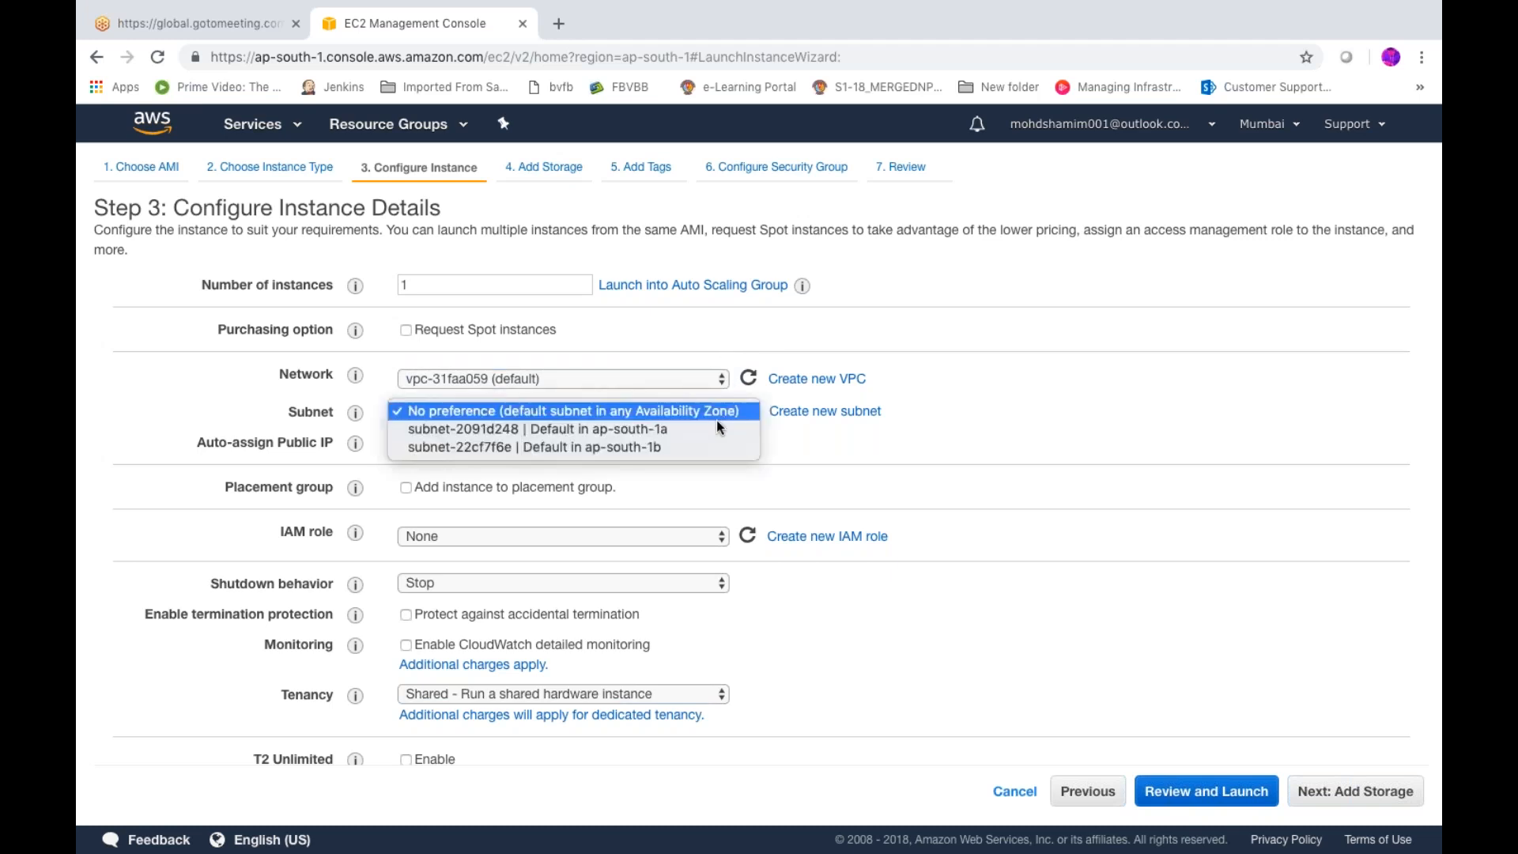
left_click(692, 447)
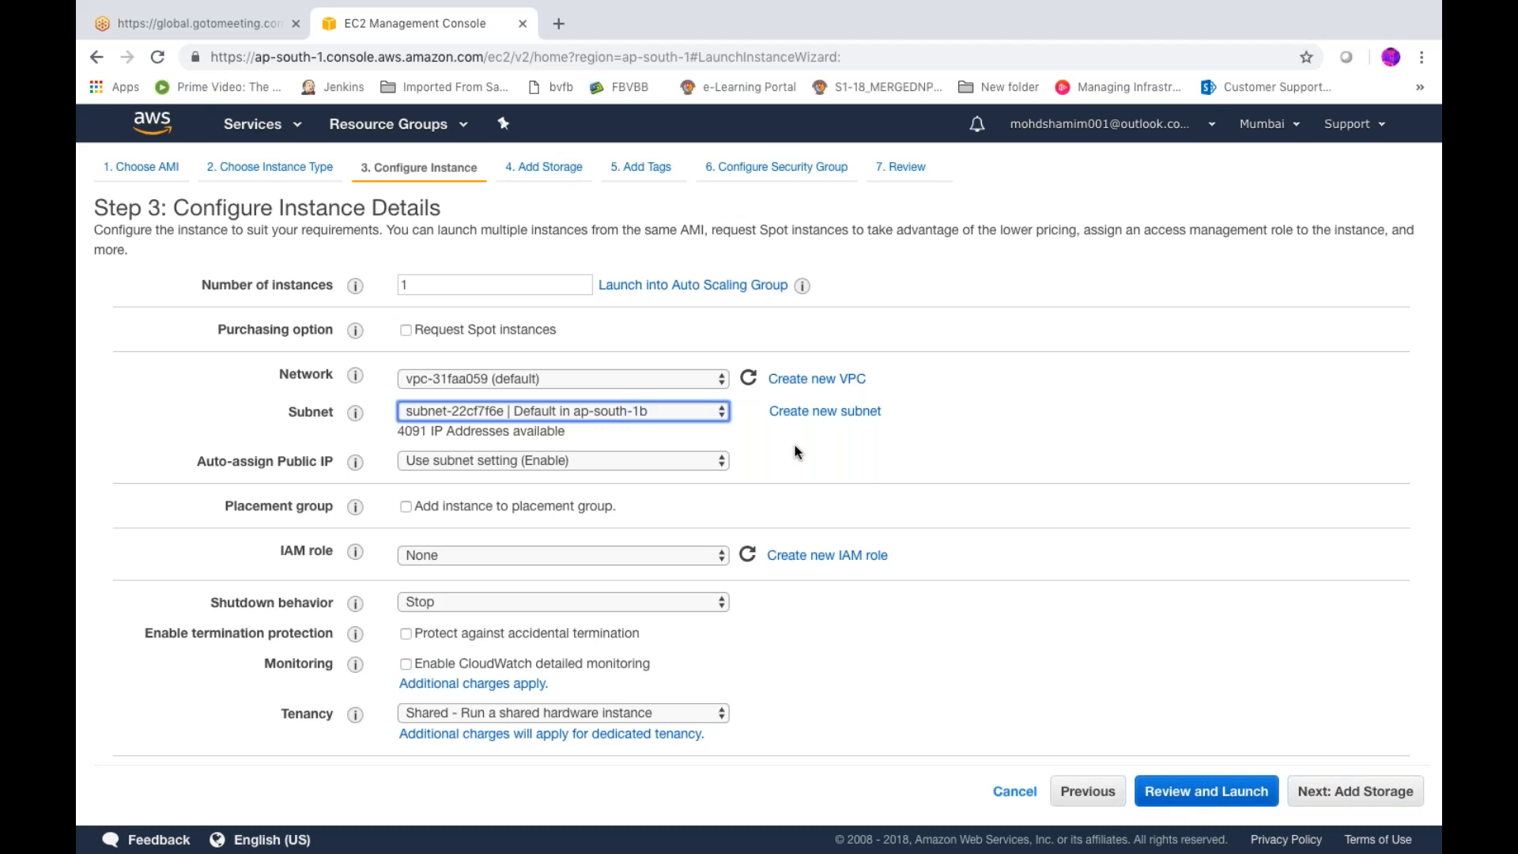
left_click(724, 563)
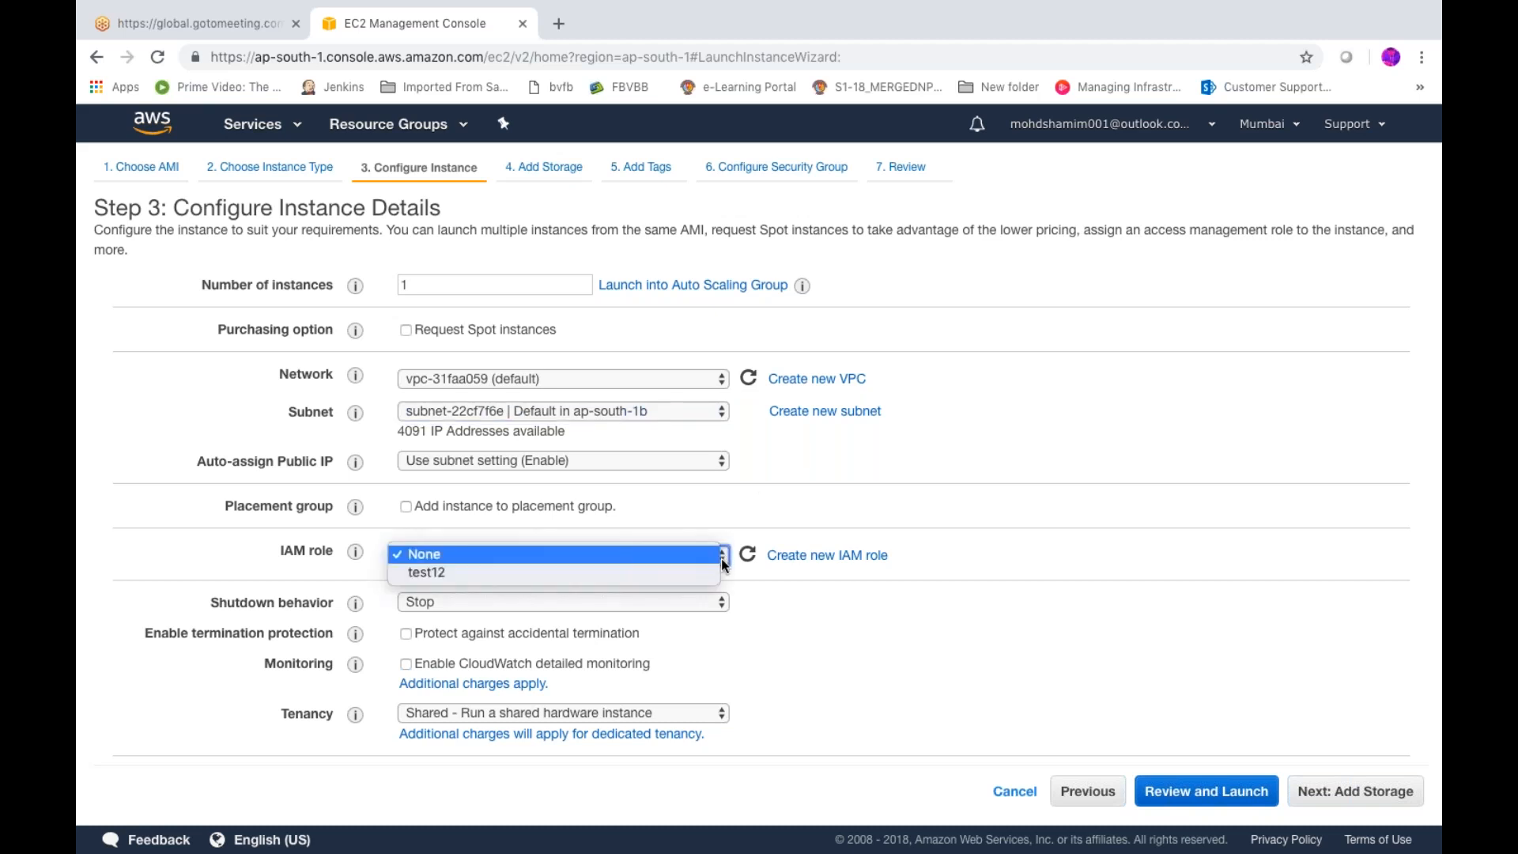
left_click(620, 576)
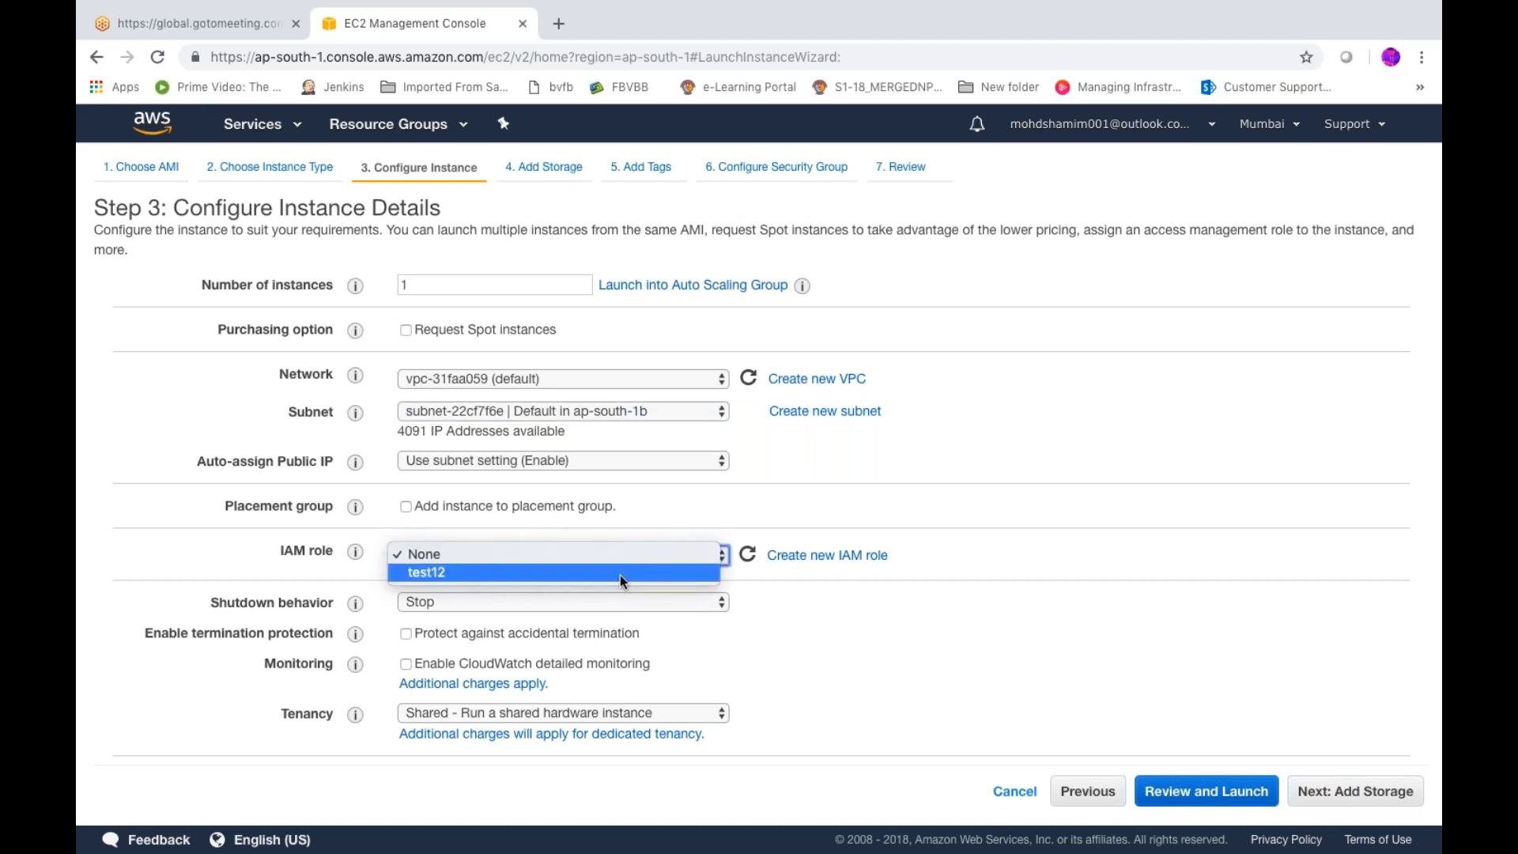
left_click(725, 560)
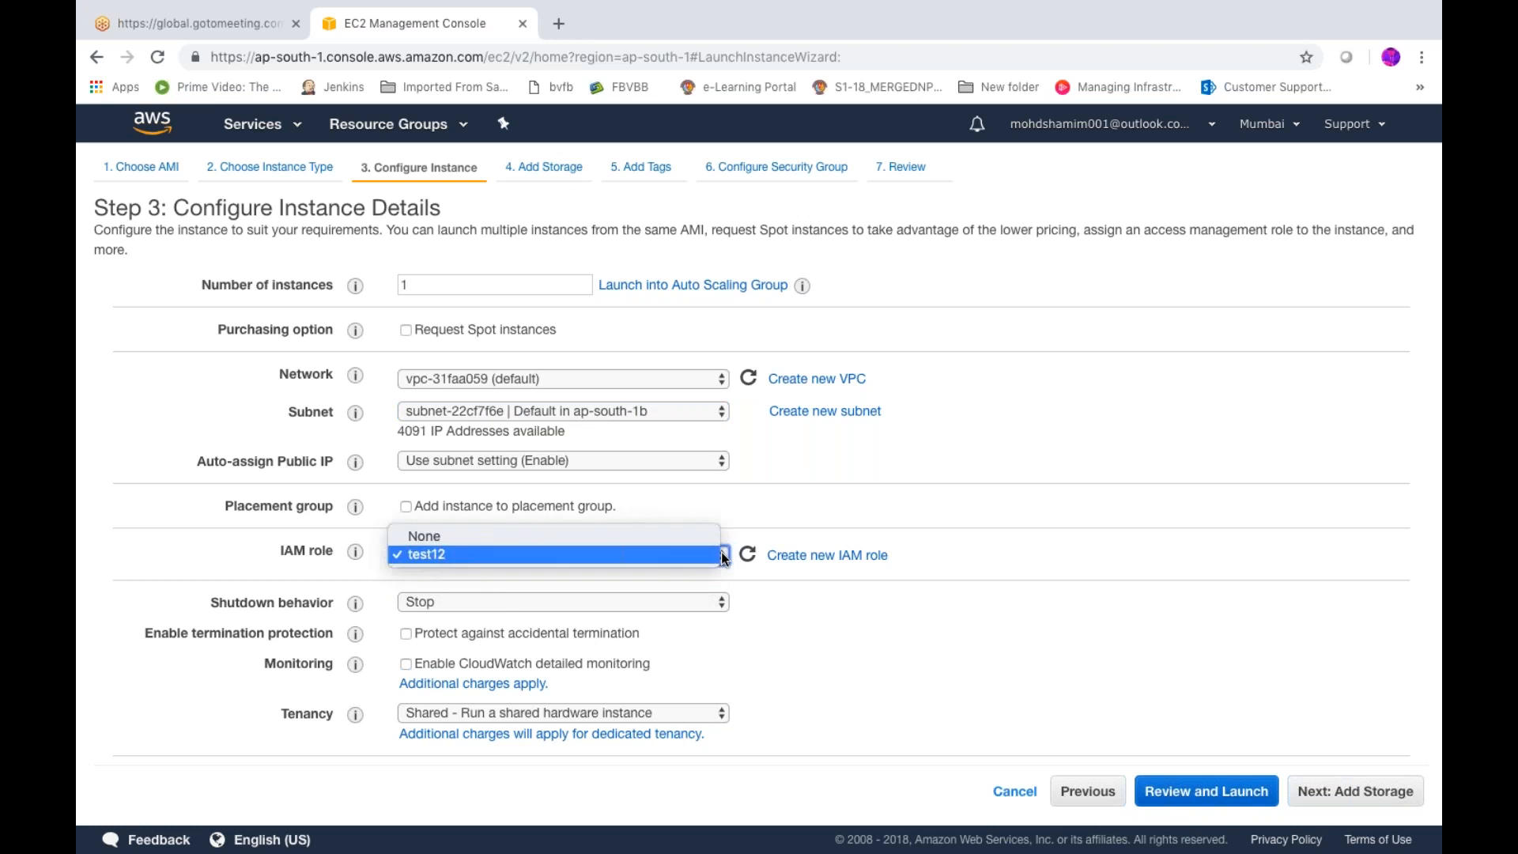
left_click(596, 538)
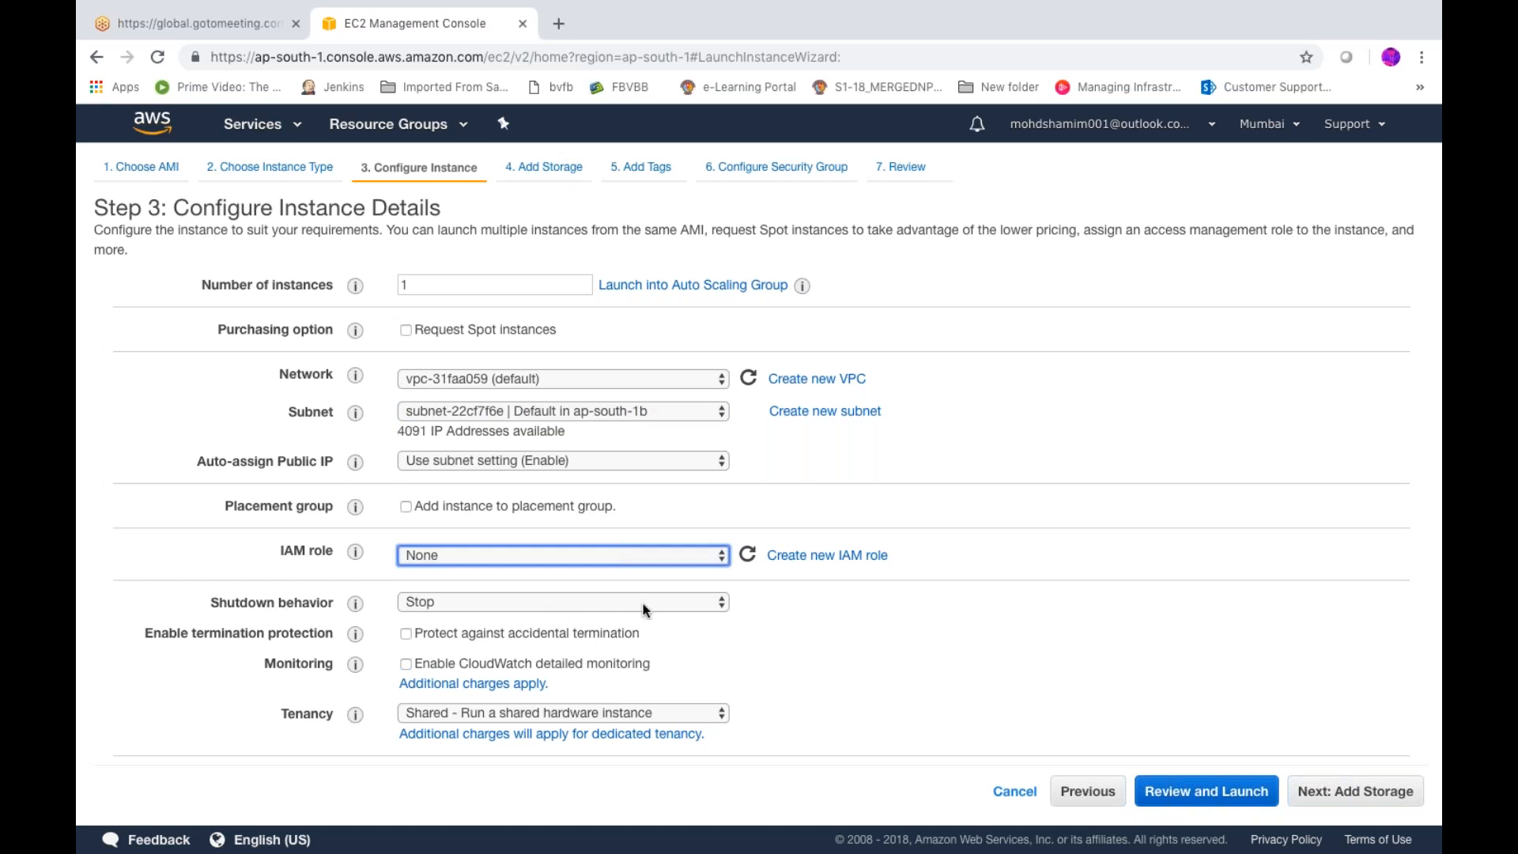
left_click(690, 556)
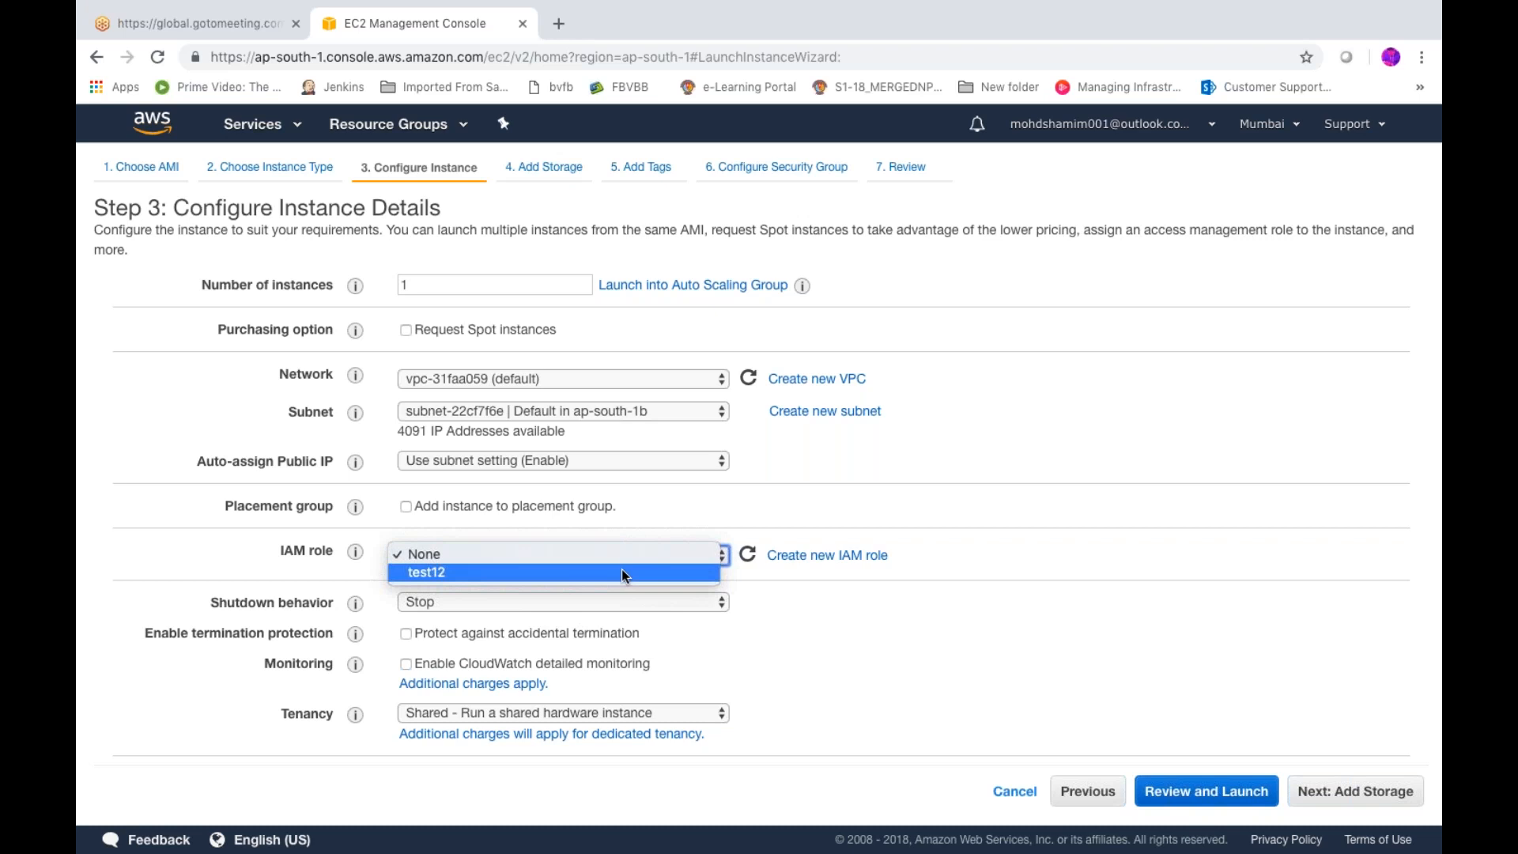
left_click(741, 499)
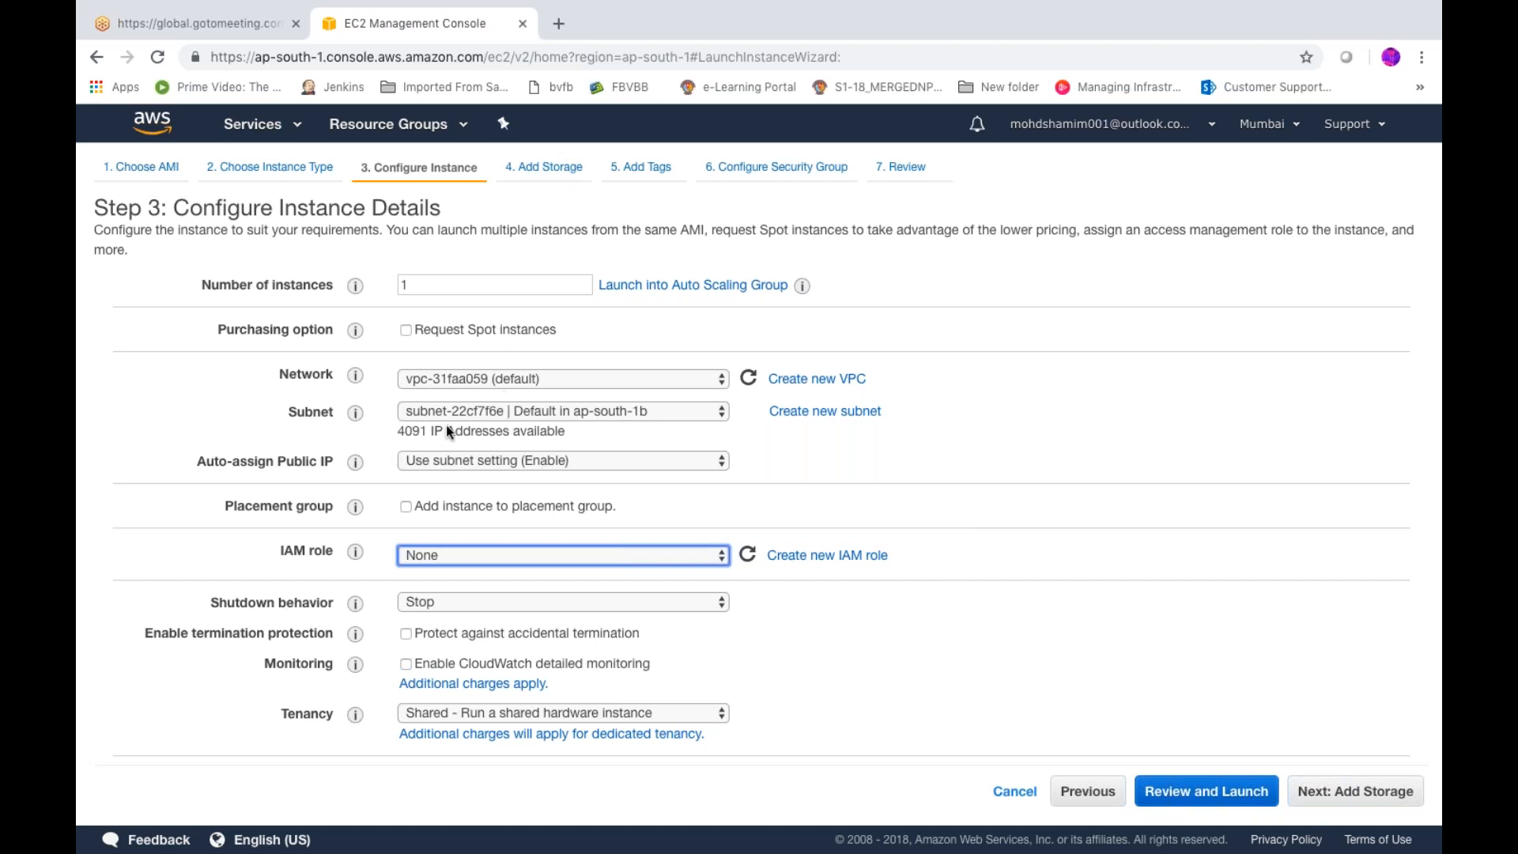
- Accept the default storage, tag the instance with Name set to Server2-av2, and proceed to the security group configuration
left_click(1349, 801)
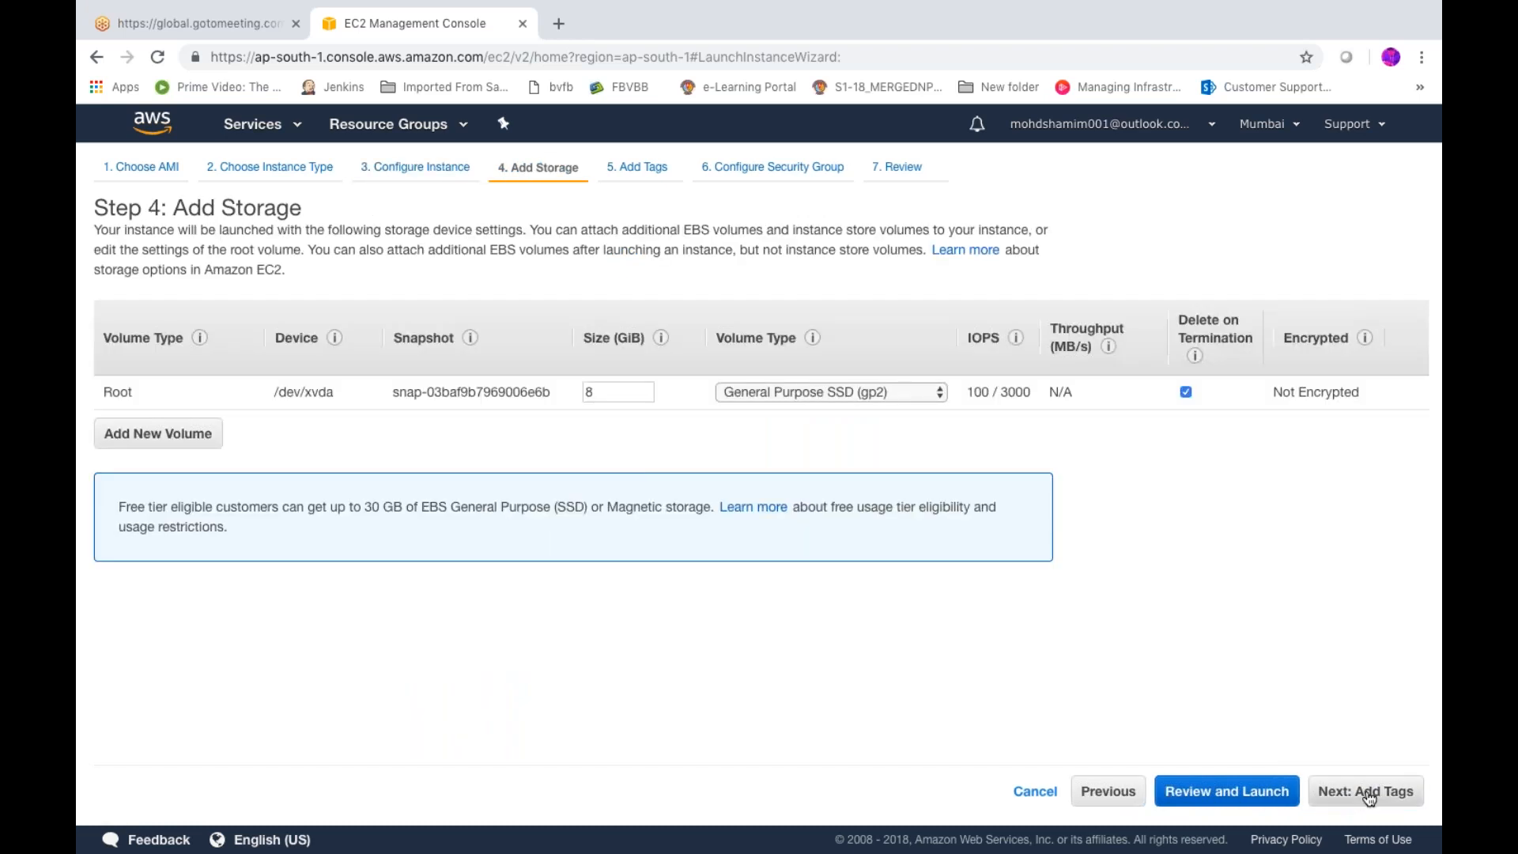
left_click(1370, 792)
left_click(744, 397)
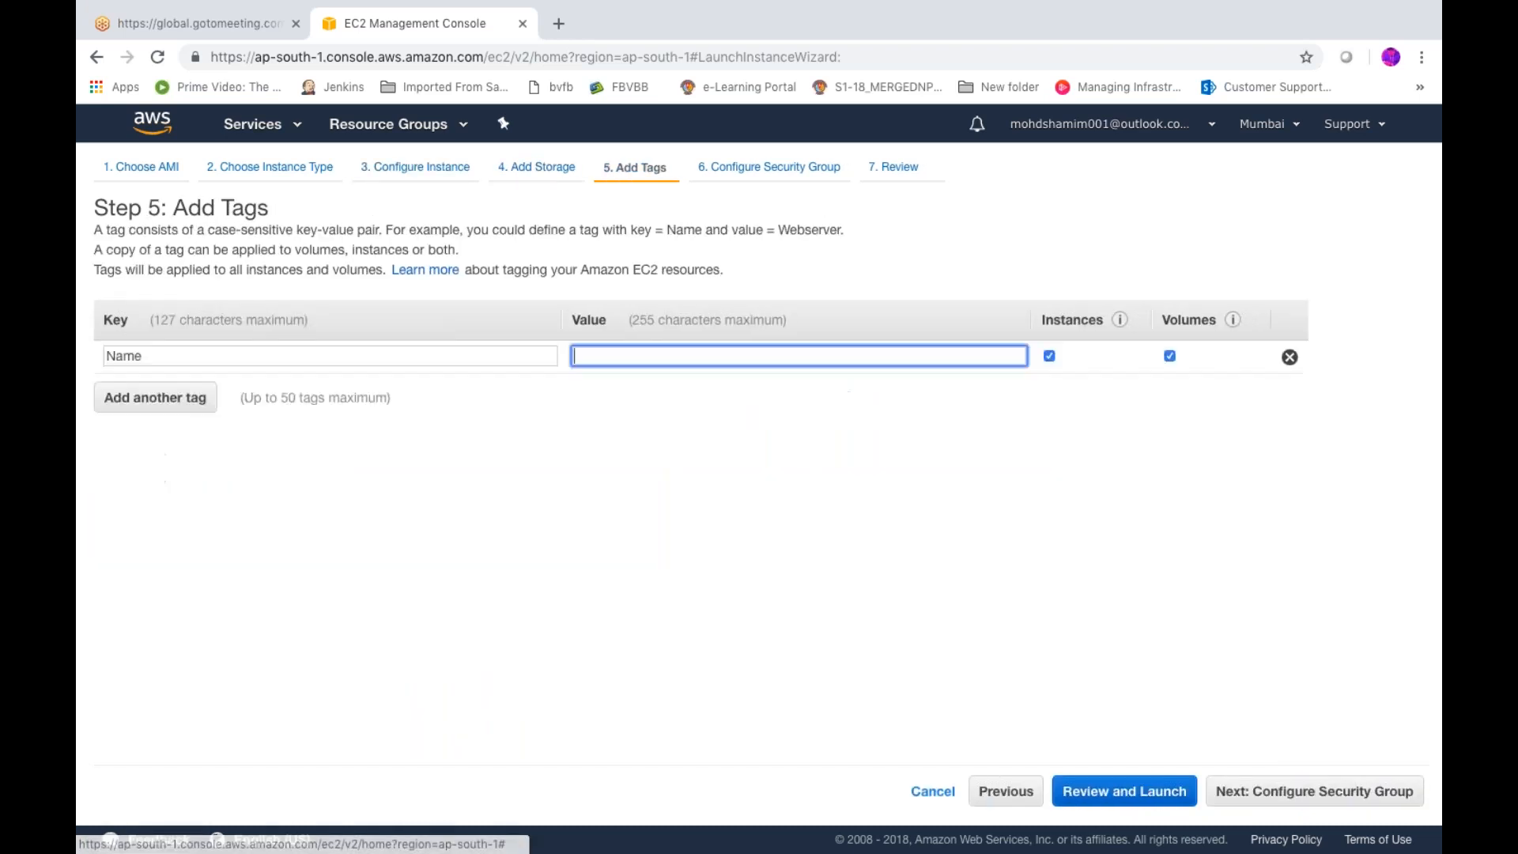
type("Se")
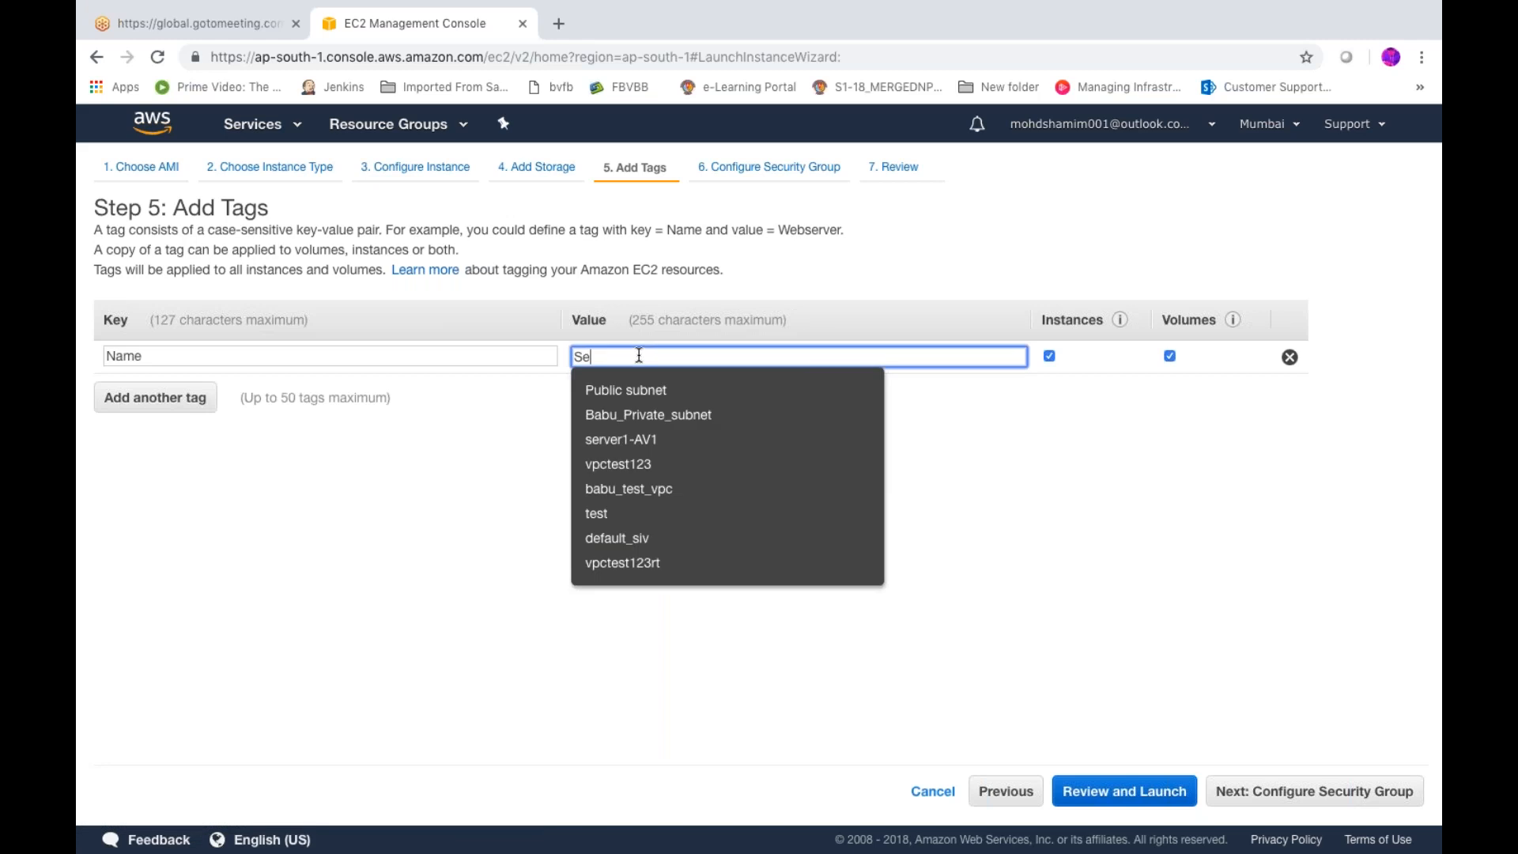
type("rver")
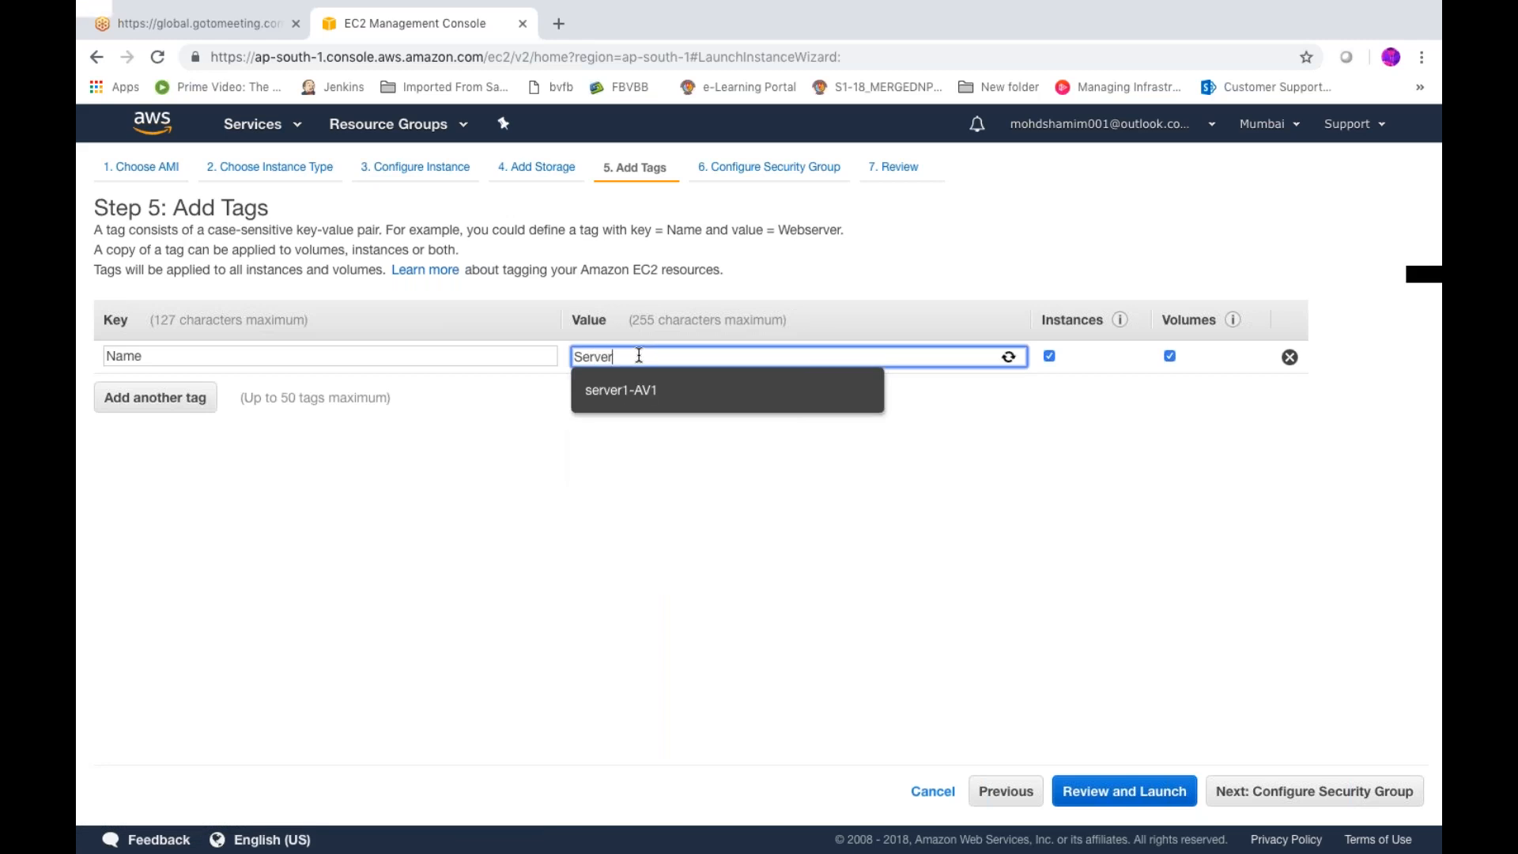
type("1")
type("2")
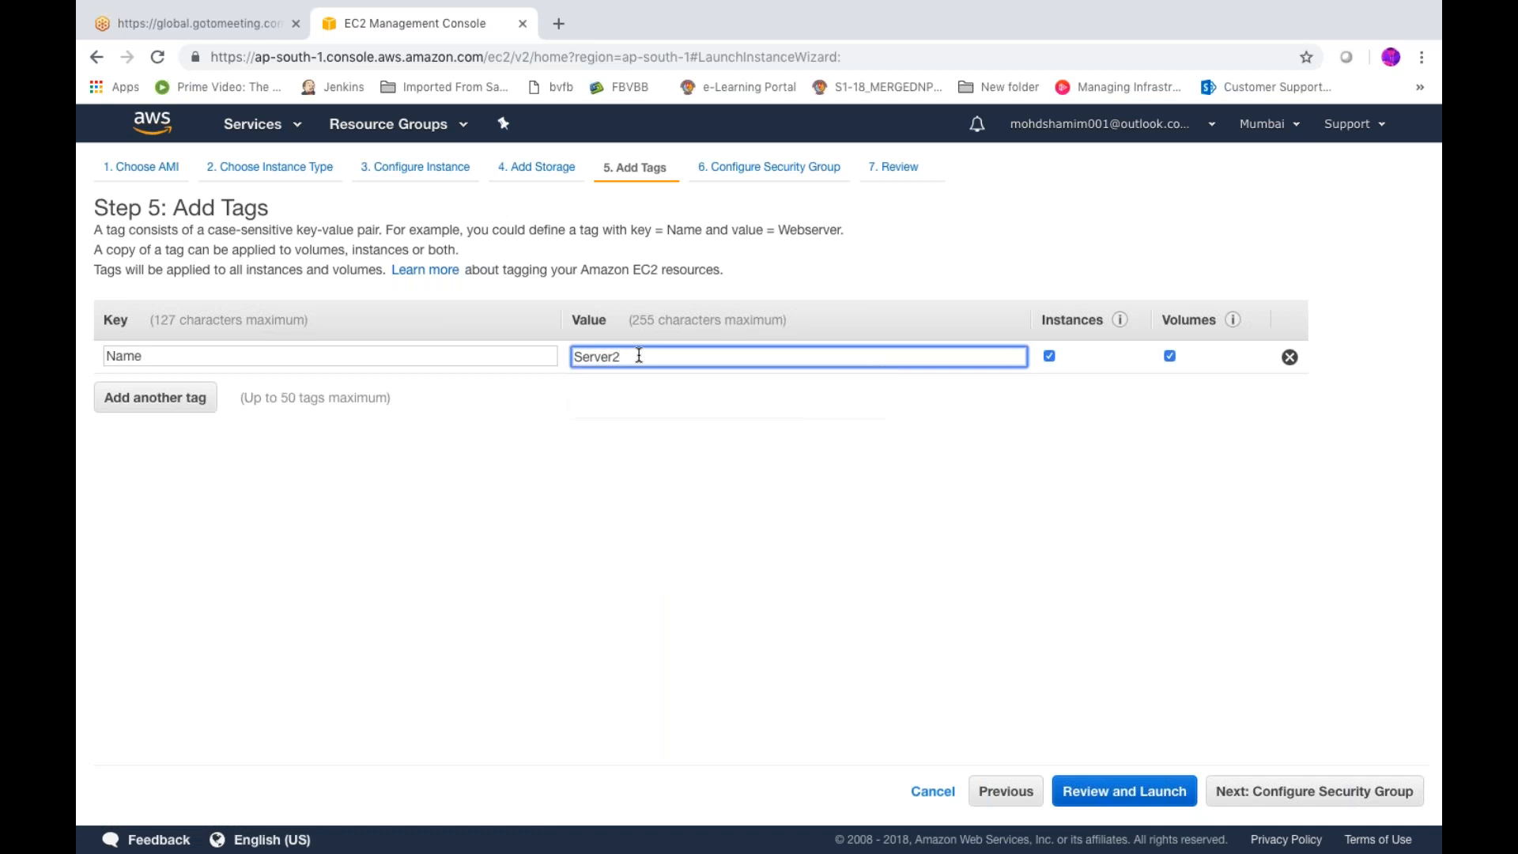
type("-av2")
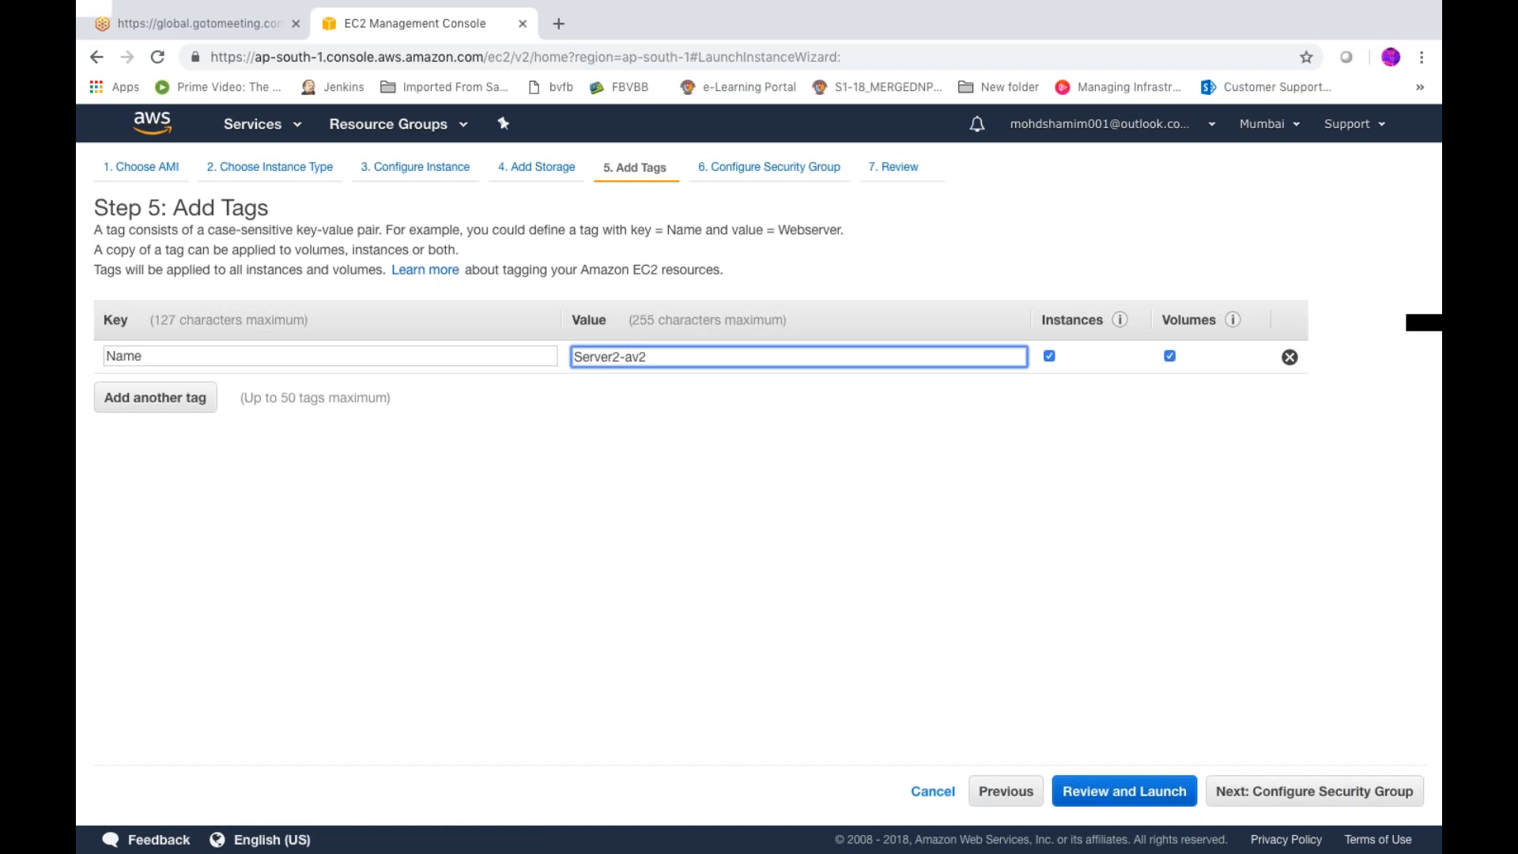
left_click(1298, 792)
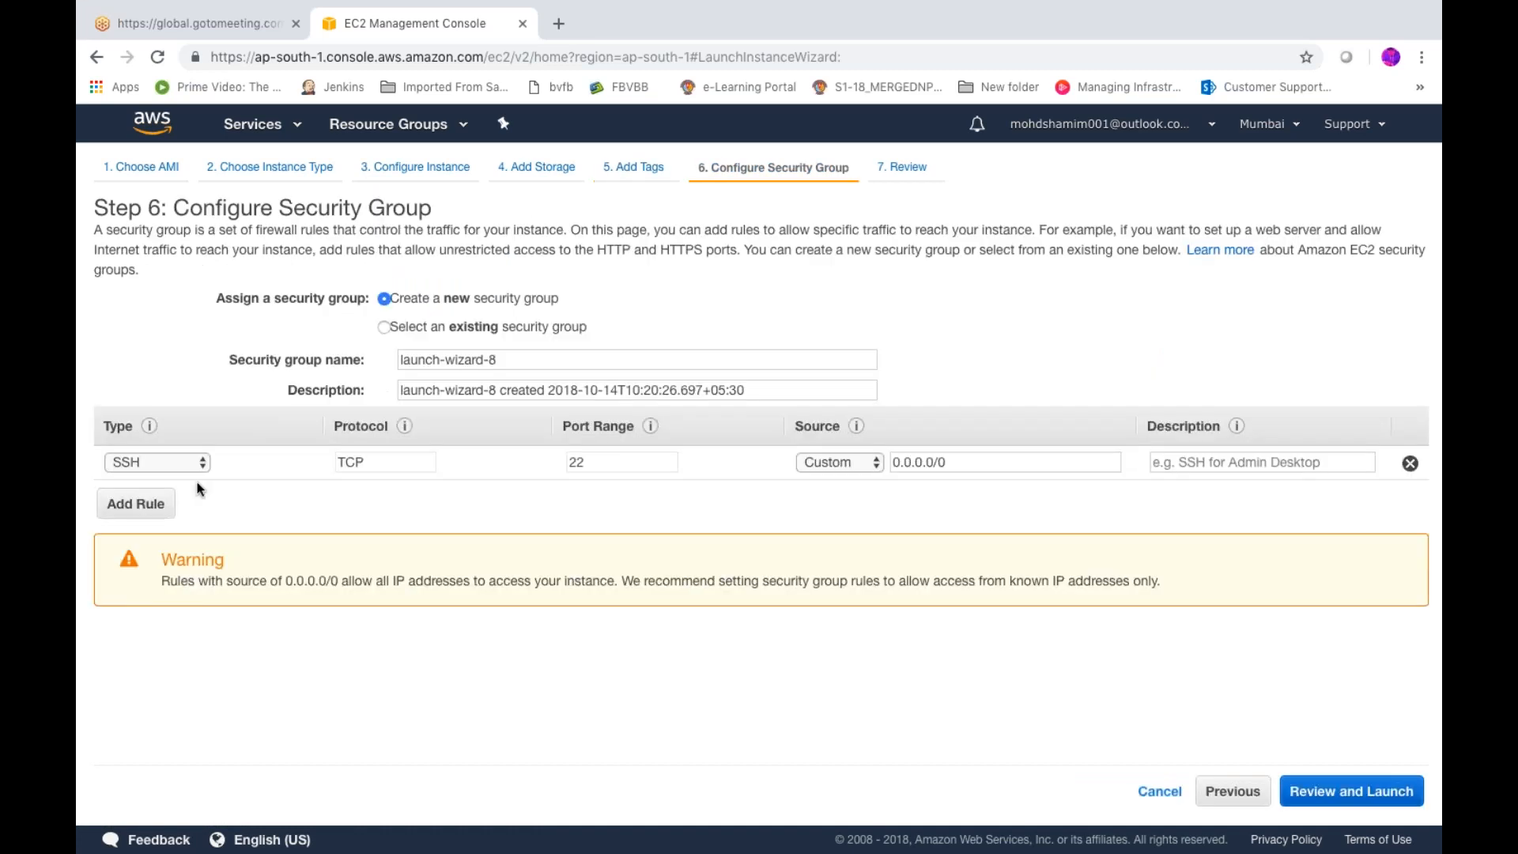
left_click(139, 503)
left_click(135, 538)
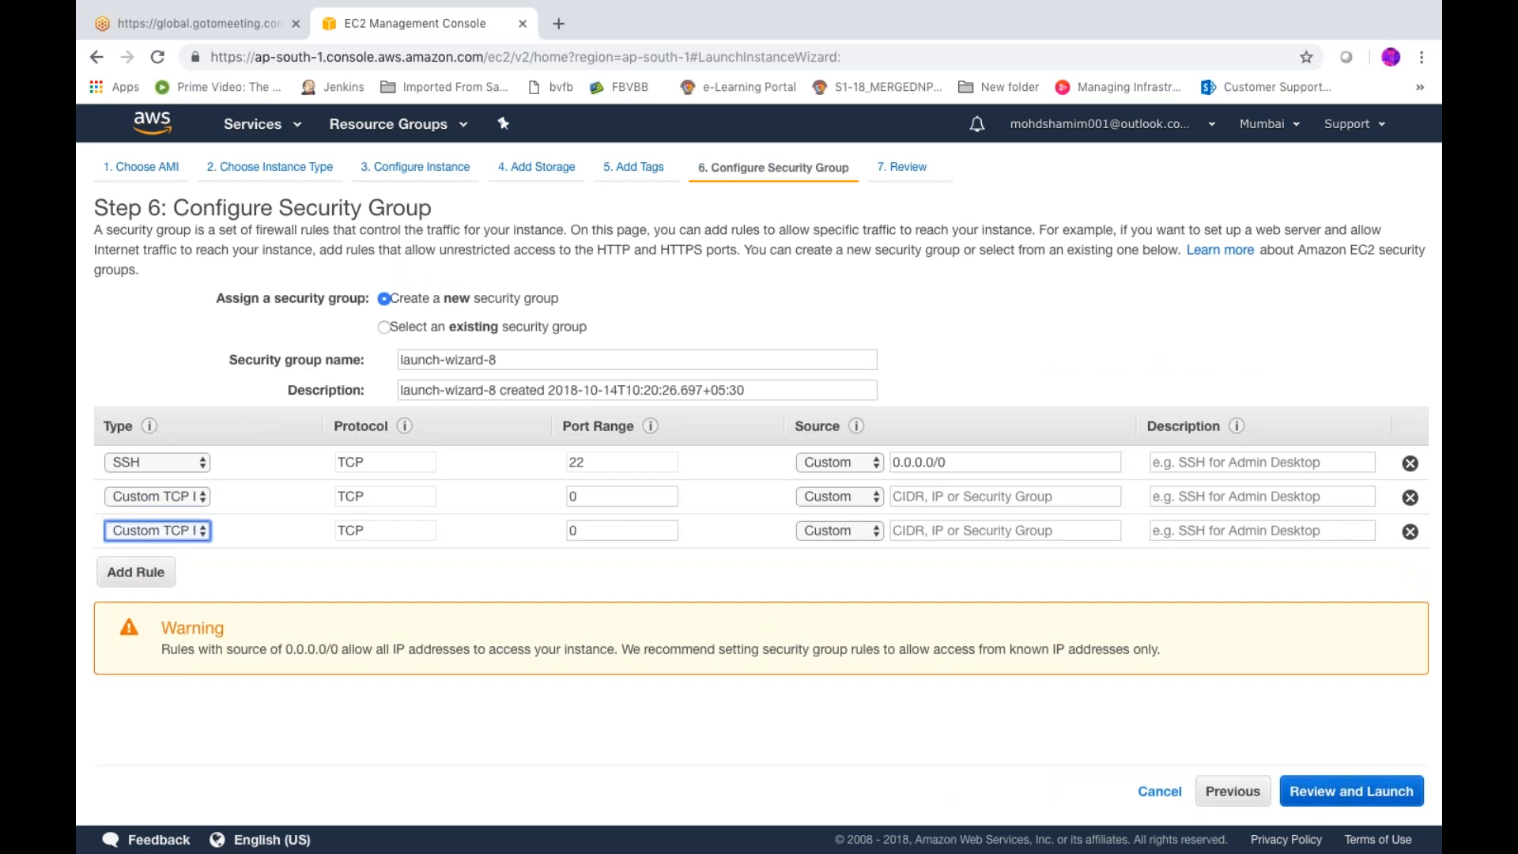
left_click(157, 530)
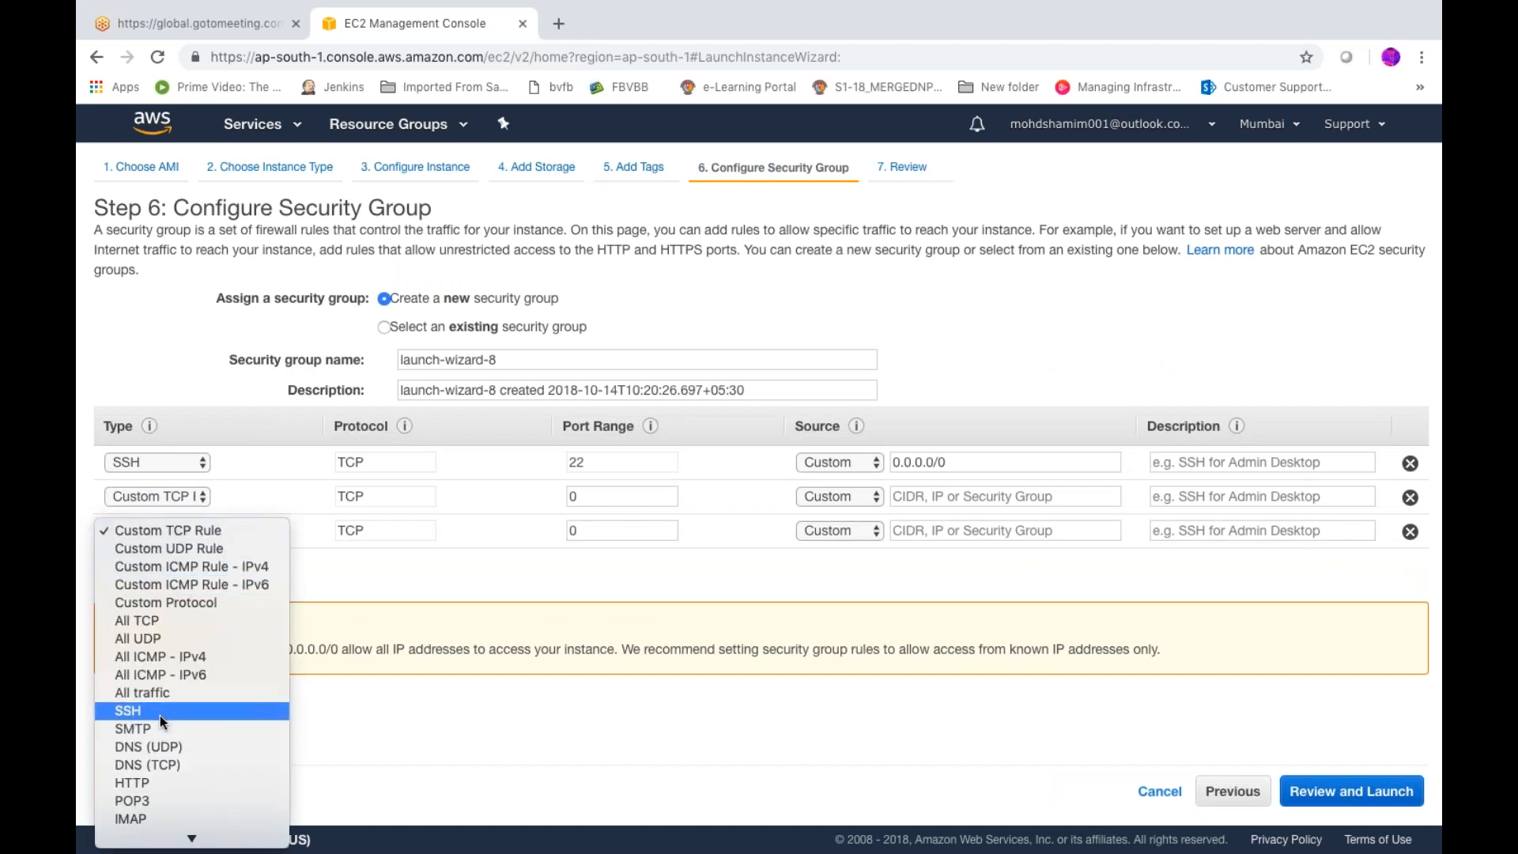
left_click(155, 781)
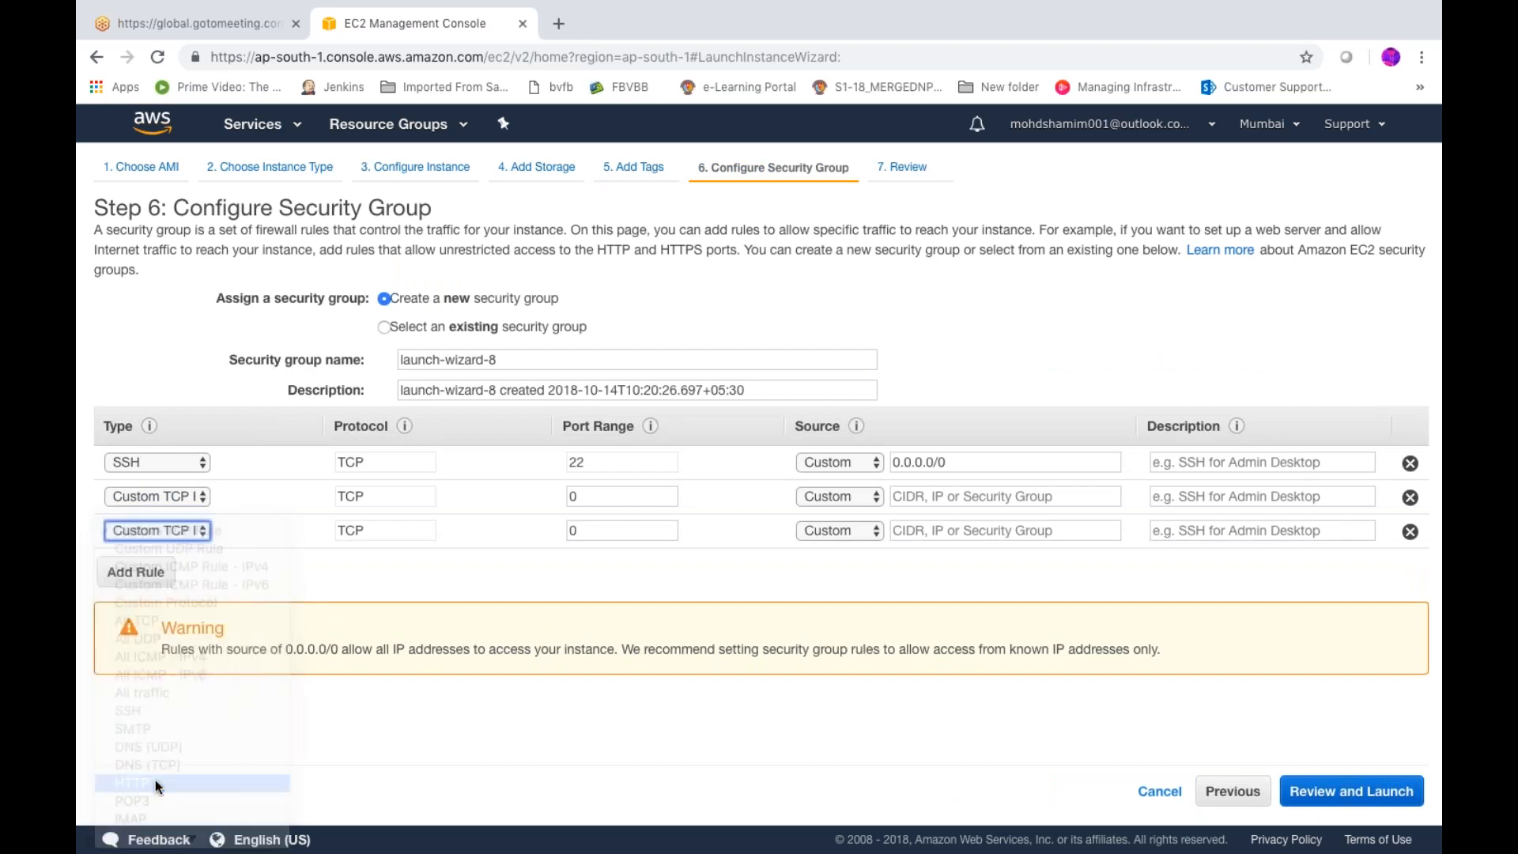
left_click(198, 496)
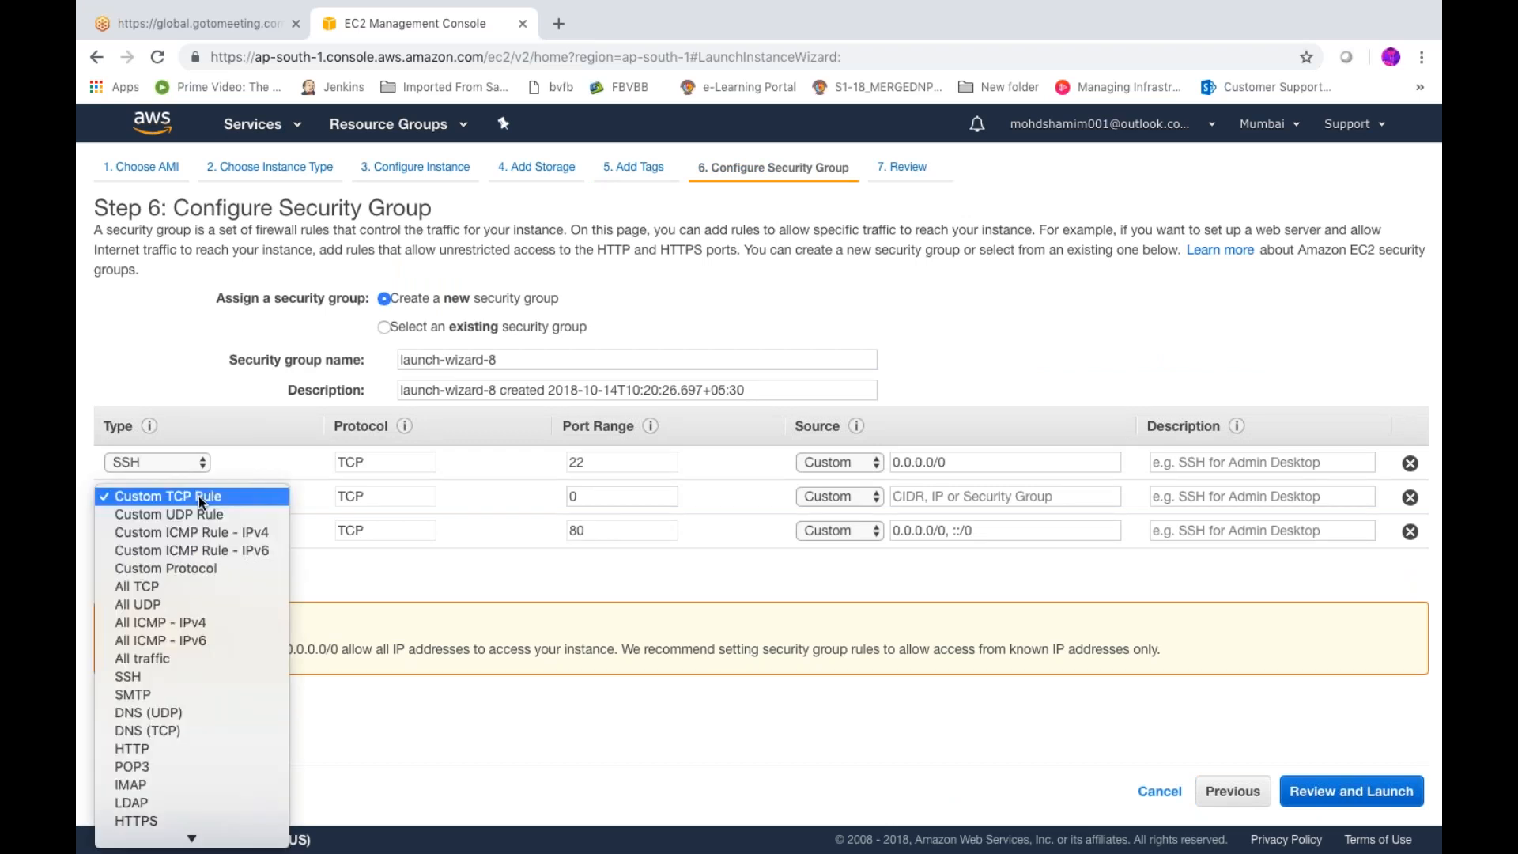
left_click(348, 564)
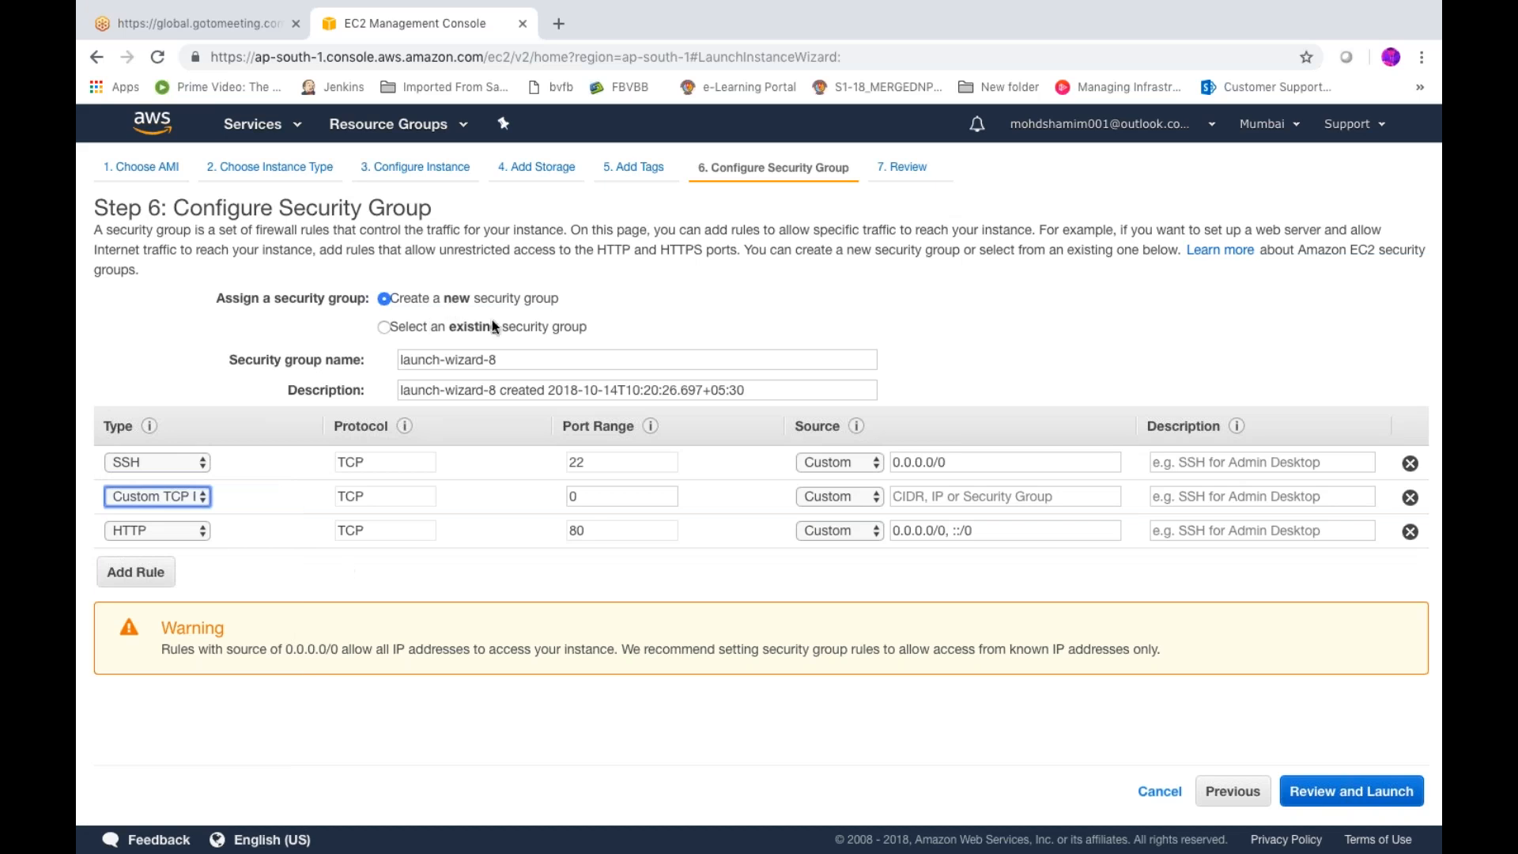
left_click_drag(514, 362, 373, 368)
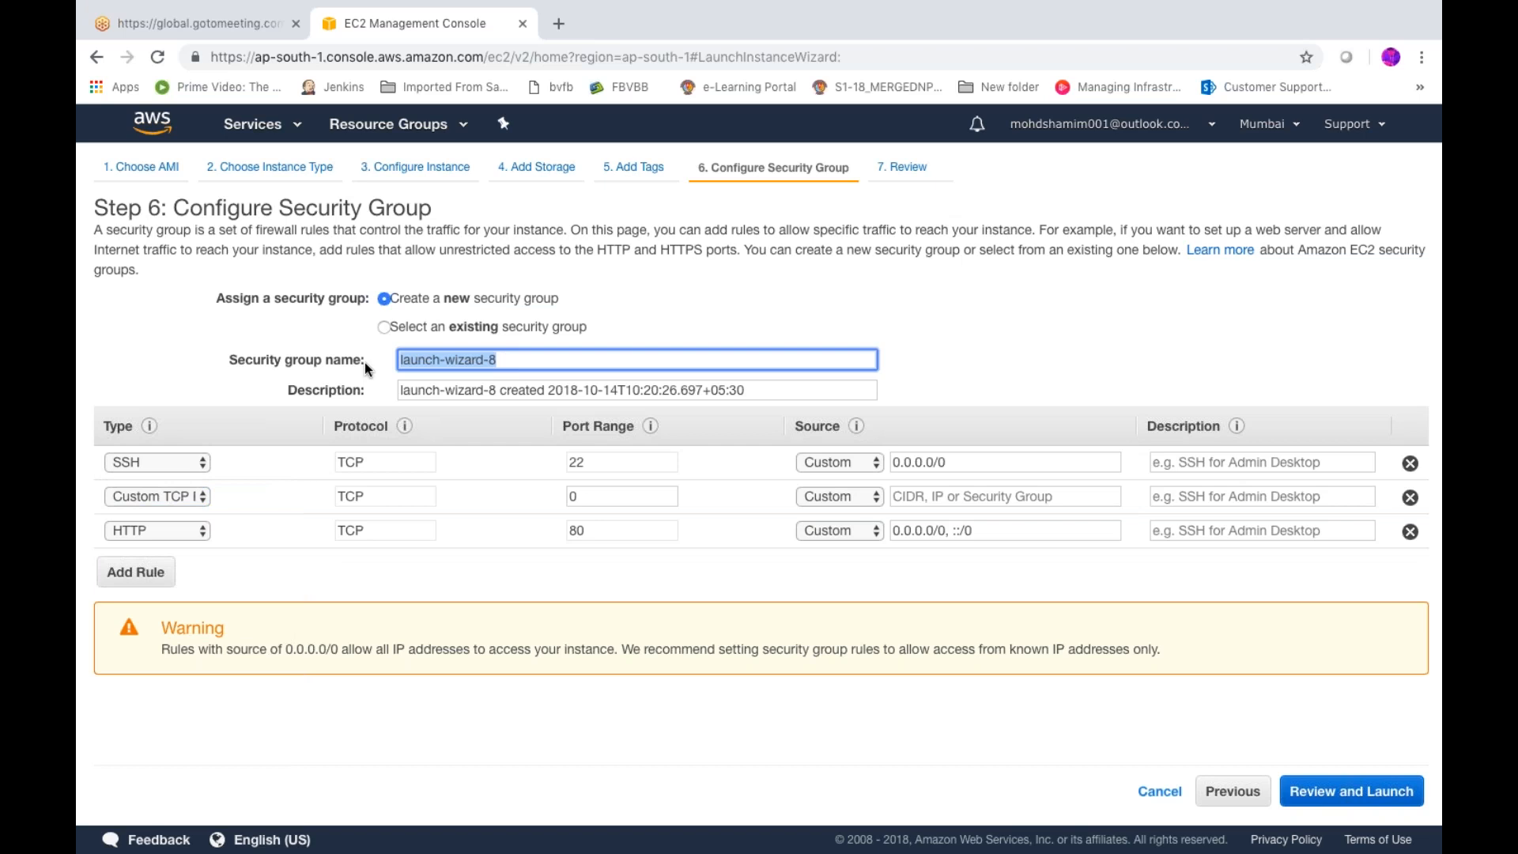
left_click(203, 504)
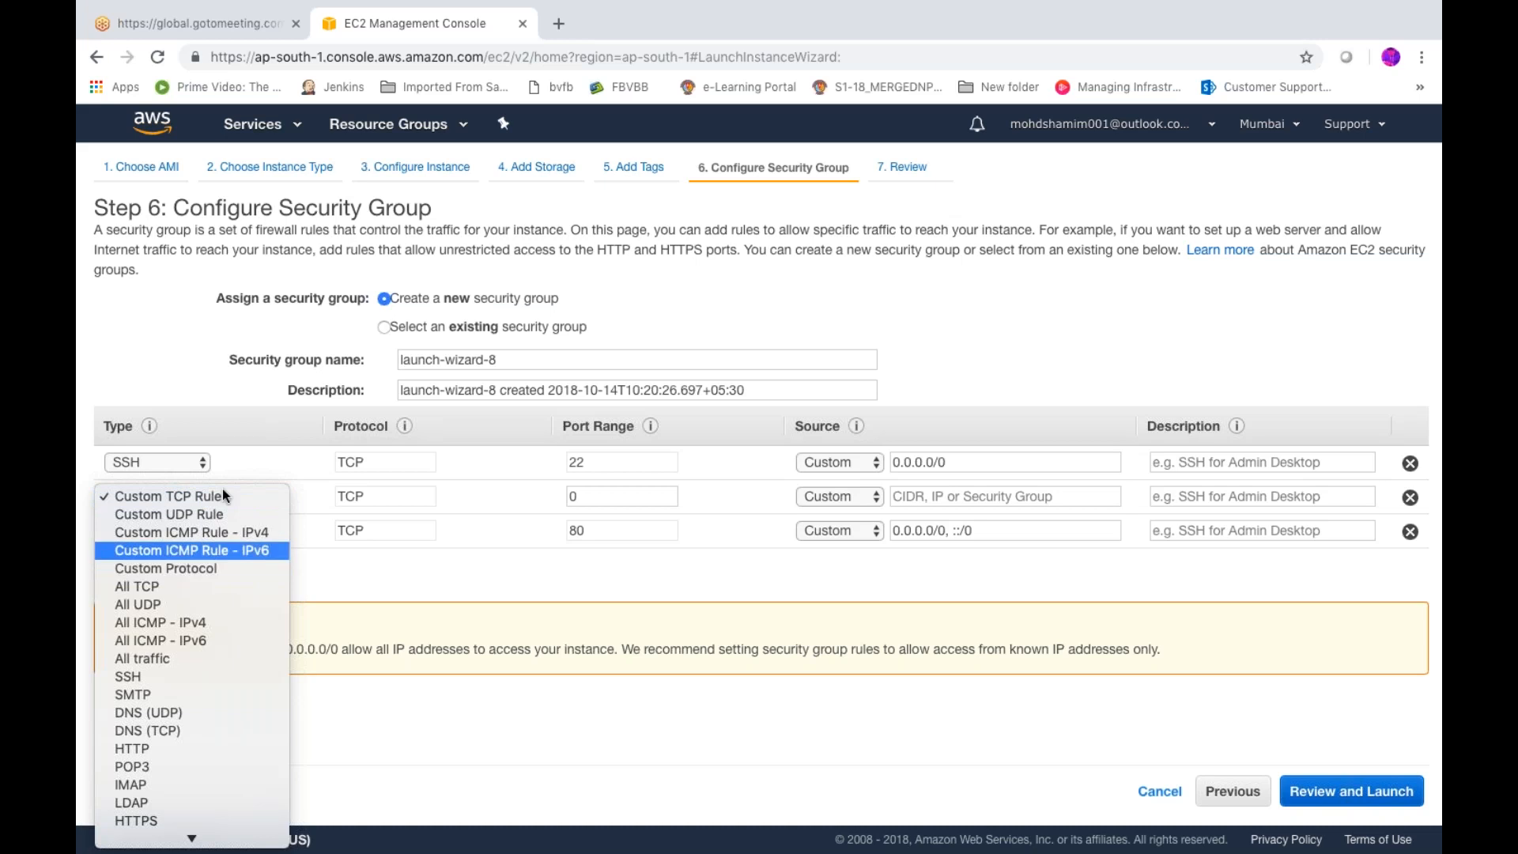
left_click(331, 324)
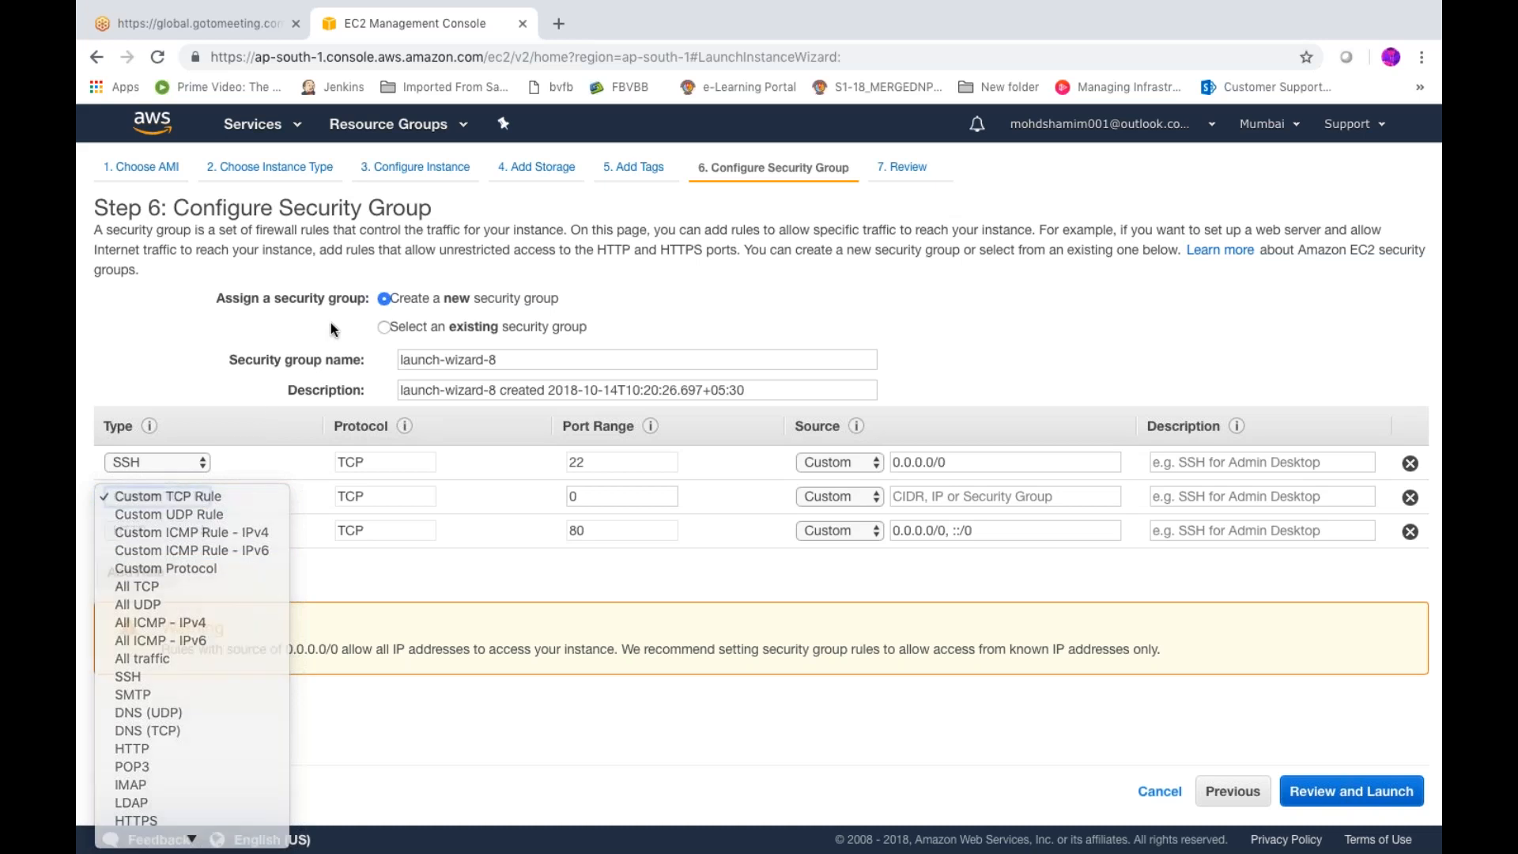
- Assign the existing security group websecurity1 to the instance instead of creating a new one
left_click(385, 329)
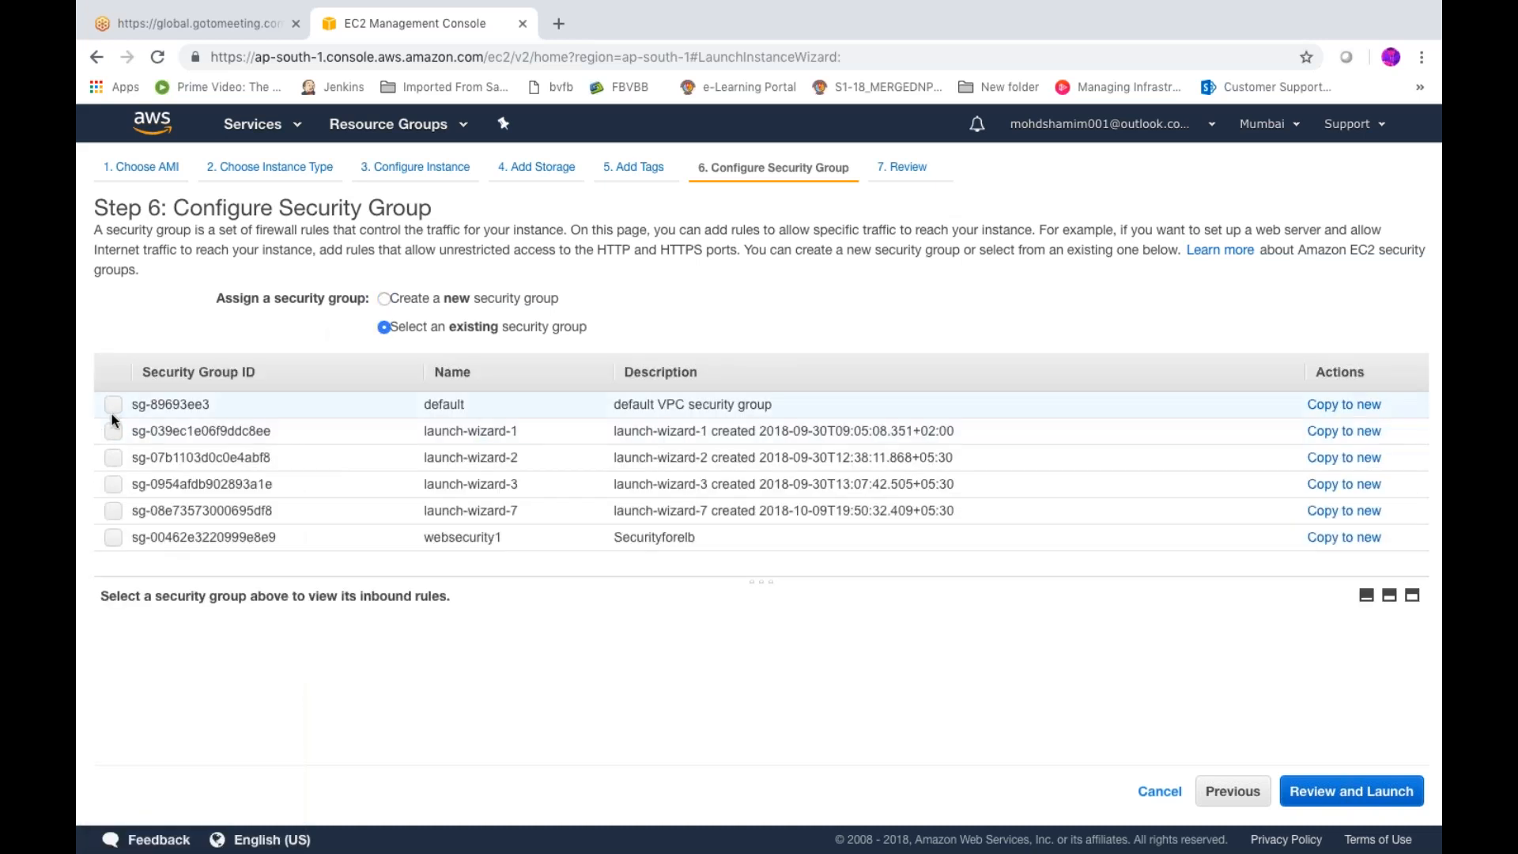
left_click(113, 537)
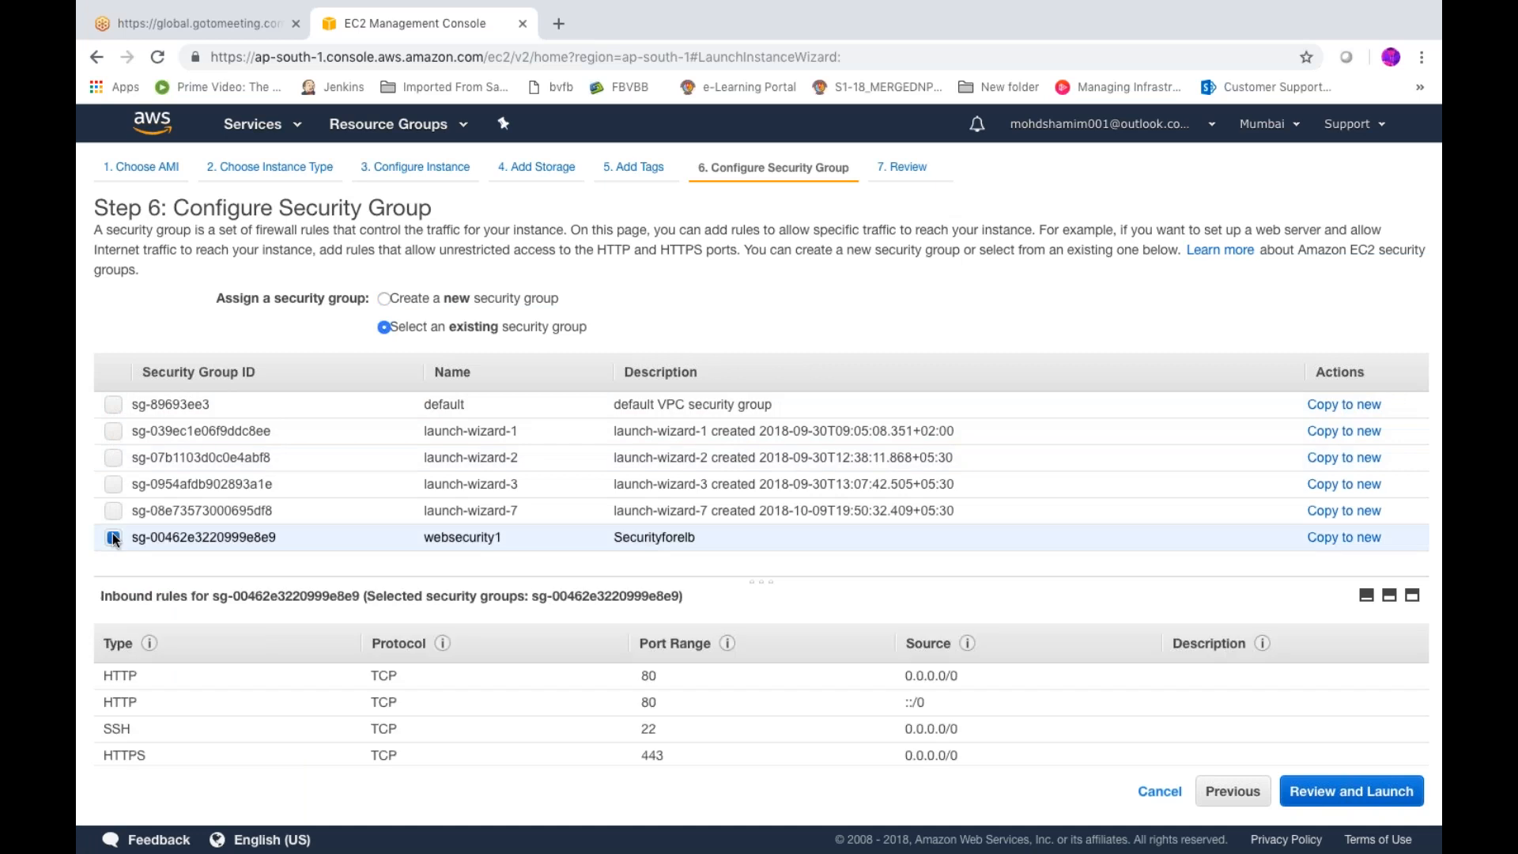
- Launch the instance with the same existing key pair as server1-AV1, acknowledge access to its private key, and view the instances list
left_click(1322, 794)
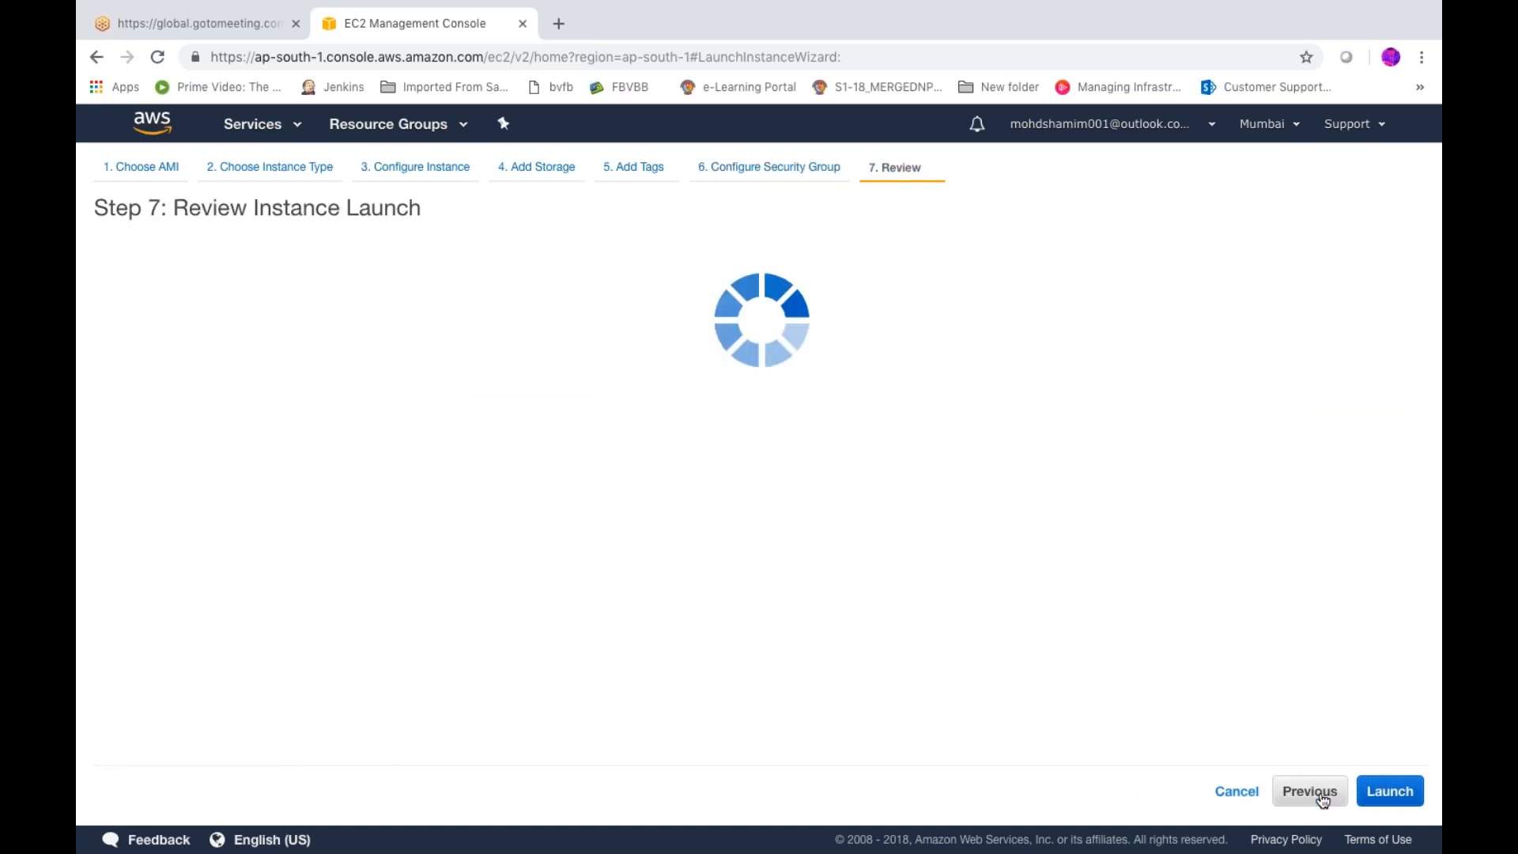
left_click(1388, 792)
left_click(617, 544)
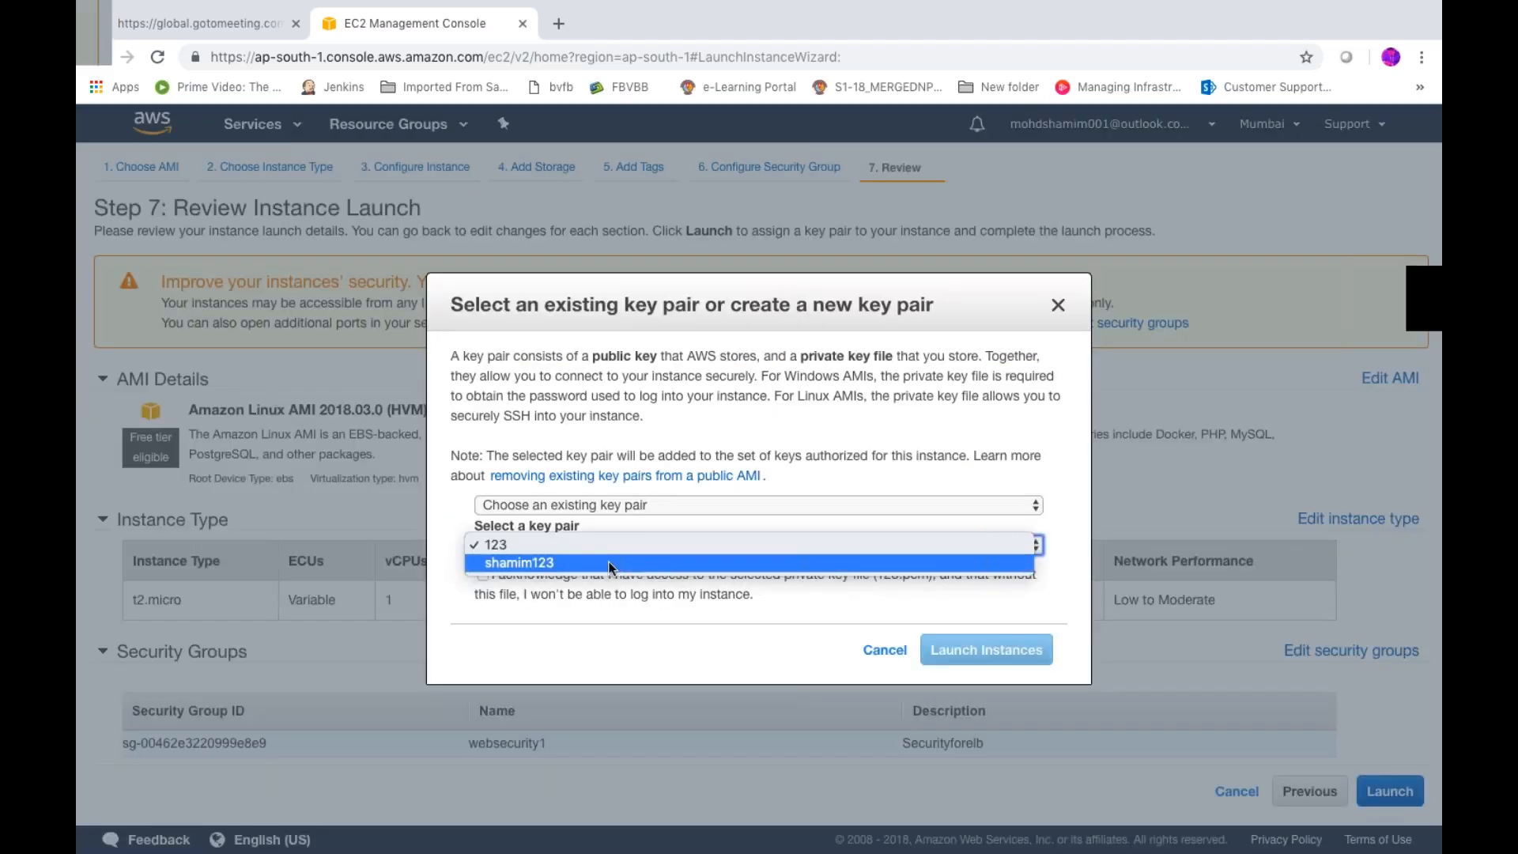
left_click(612, 563)
left_click(482, 575)
left_click(986, 649)
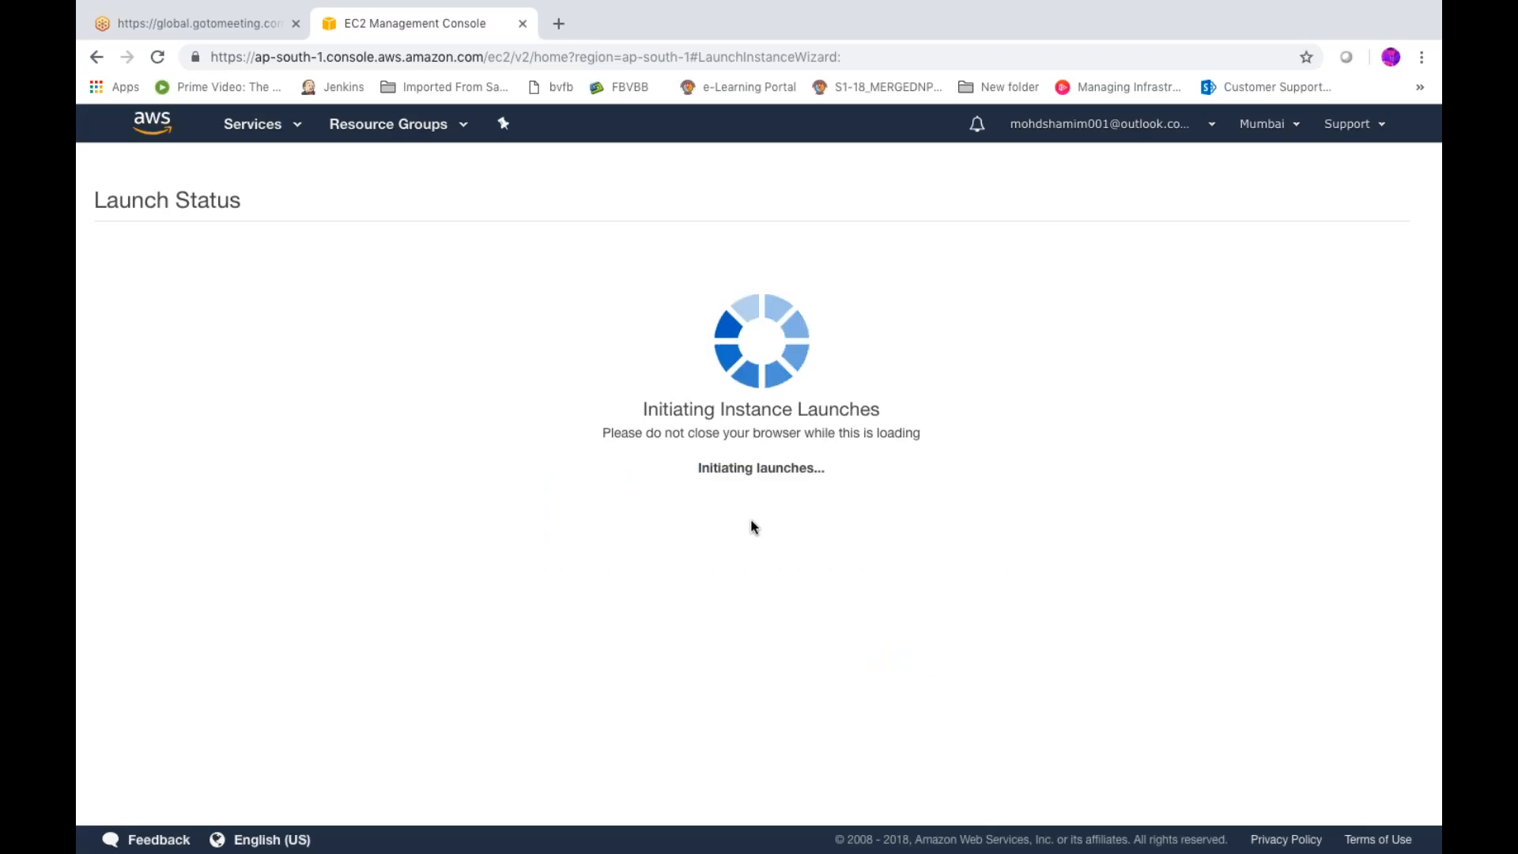
left_click(1342, 798)
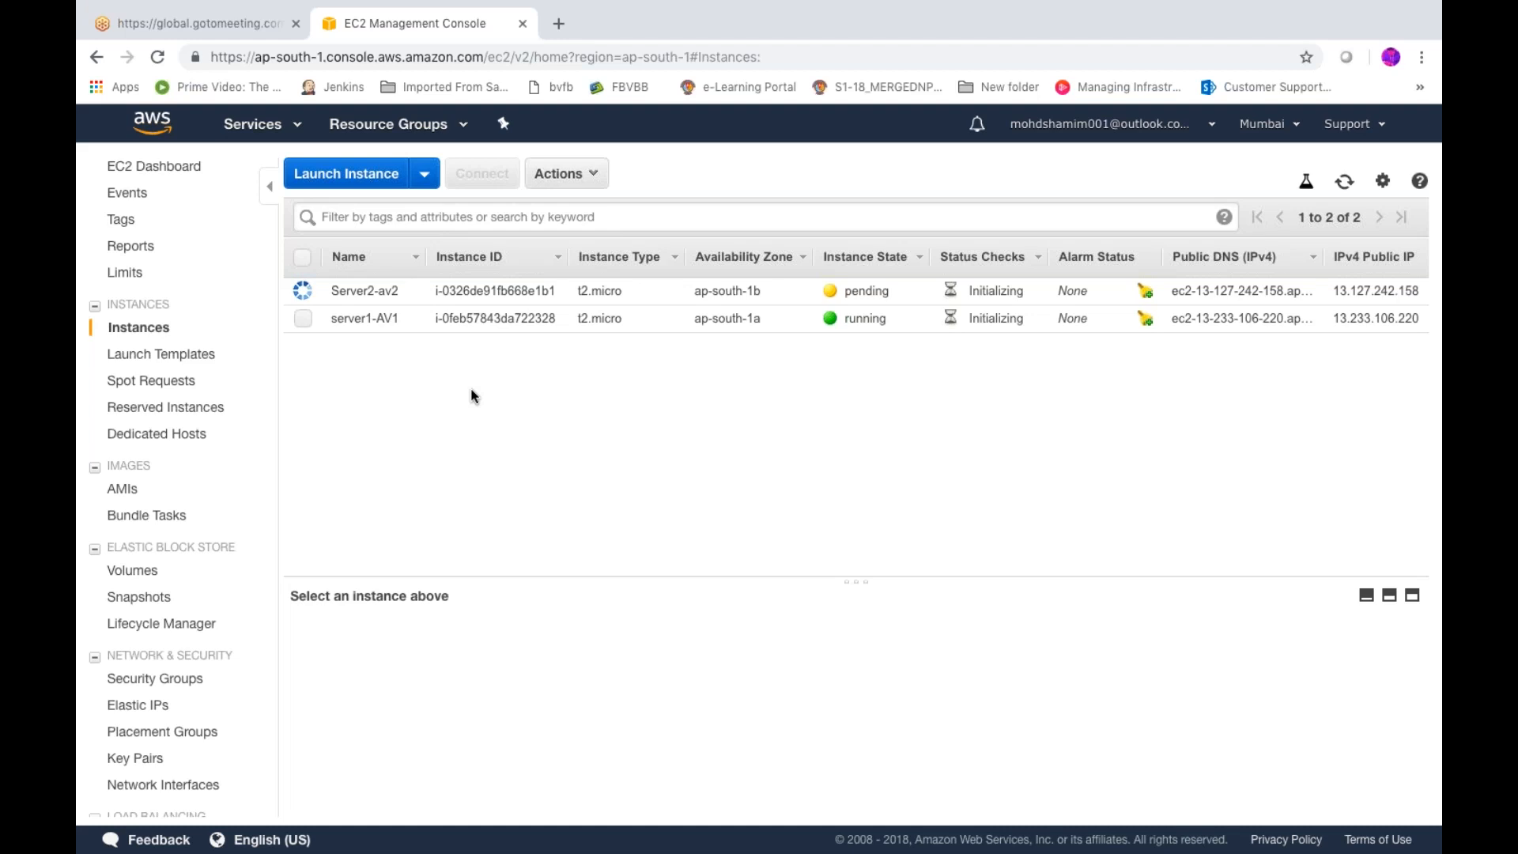
- Copy the example SSH connection command for the server1-AV1 instance
left_click(308, 316)
left_click(483, 174)
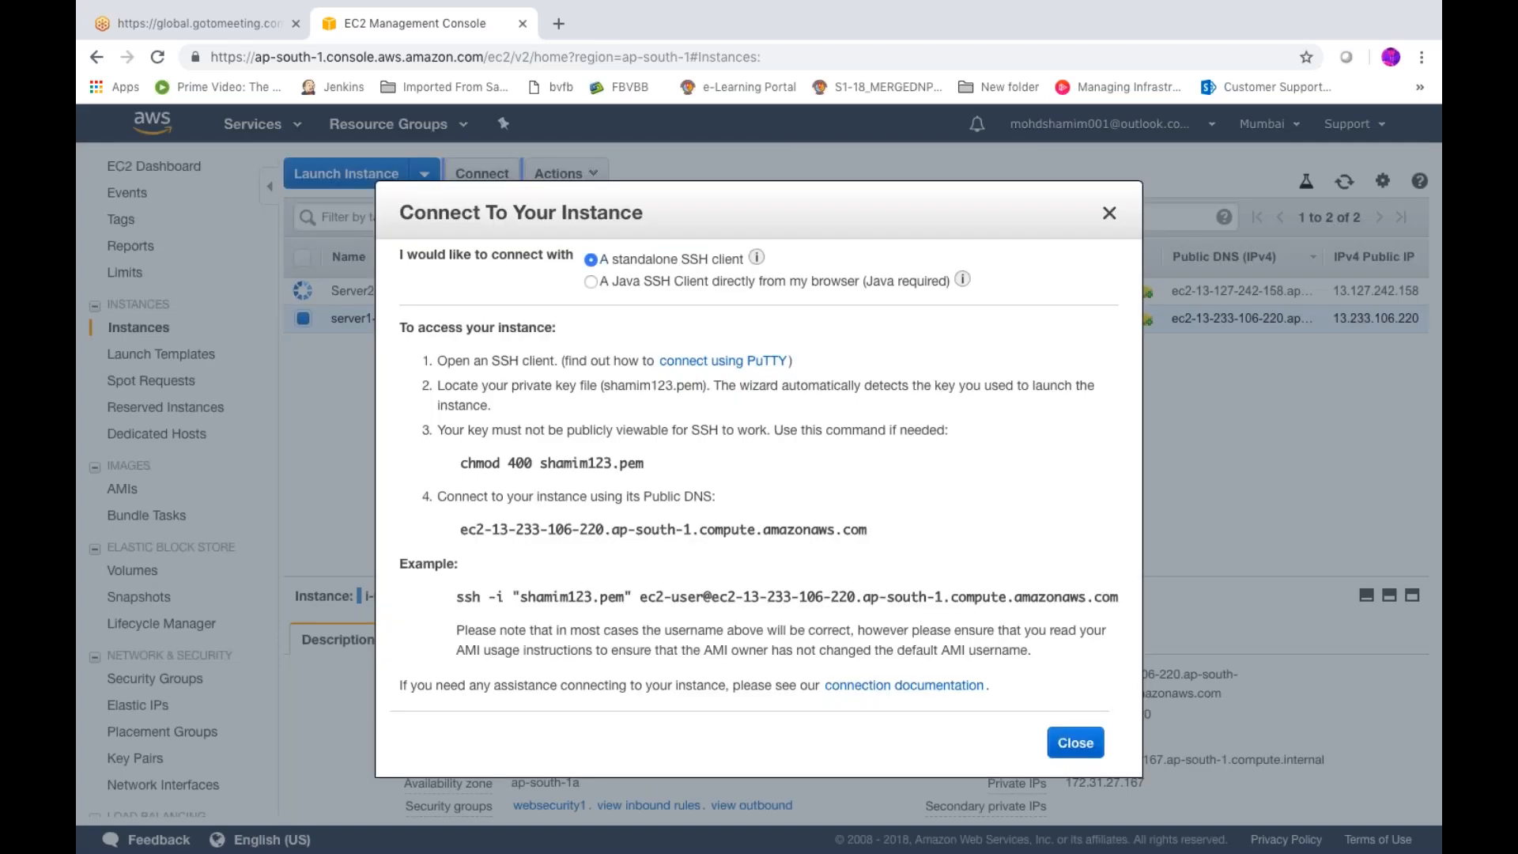
left_click_drag(458, 601, 1117, 594)
key("super+c")
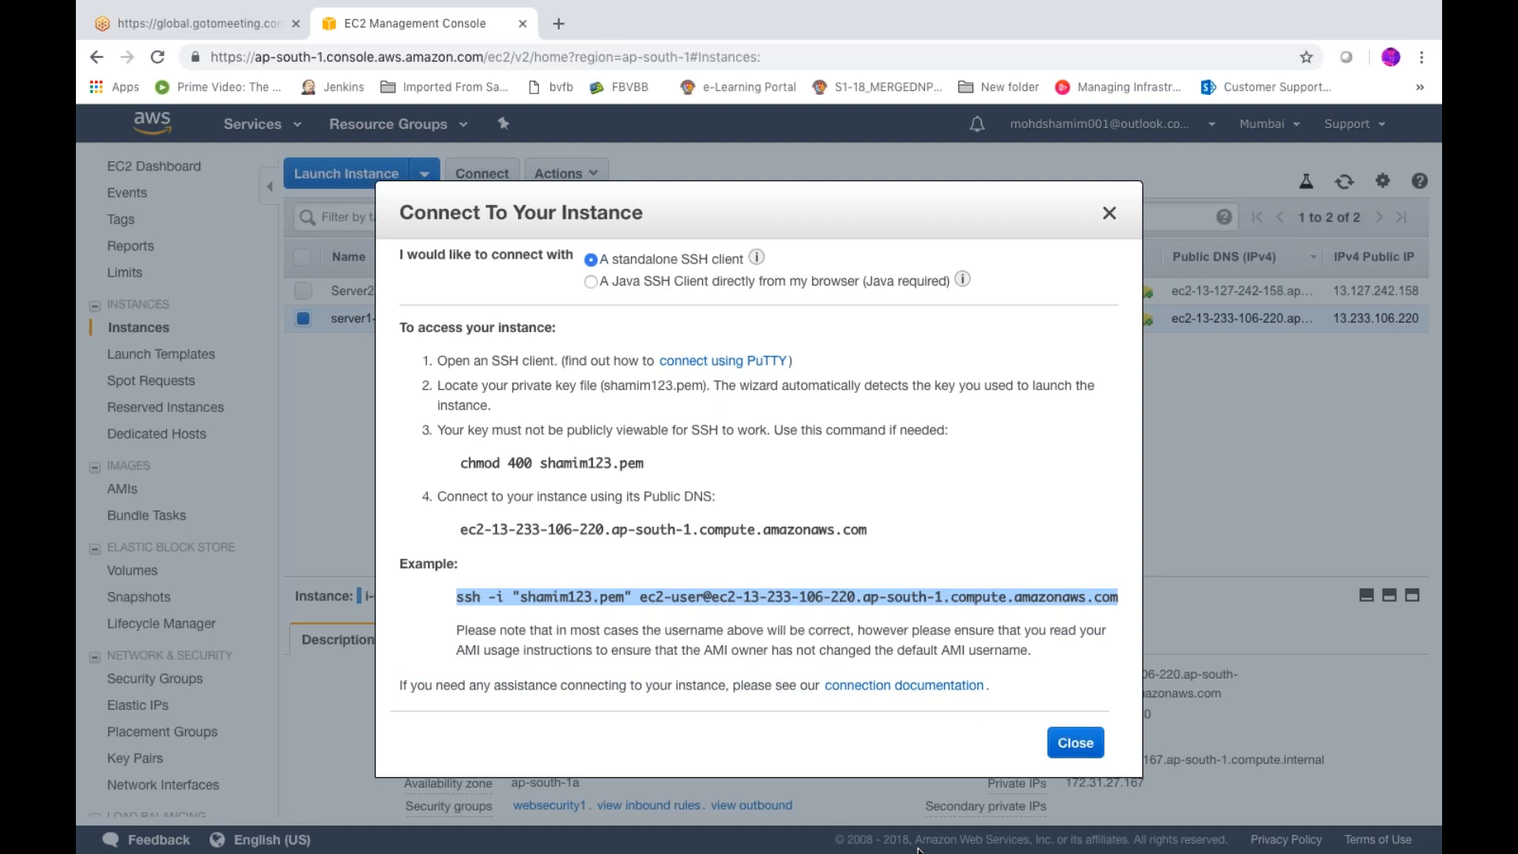
left_click(1073, 753)
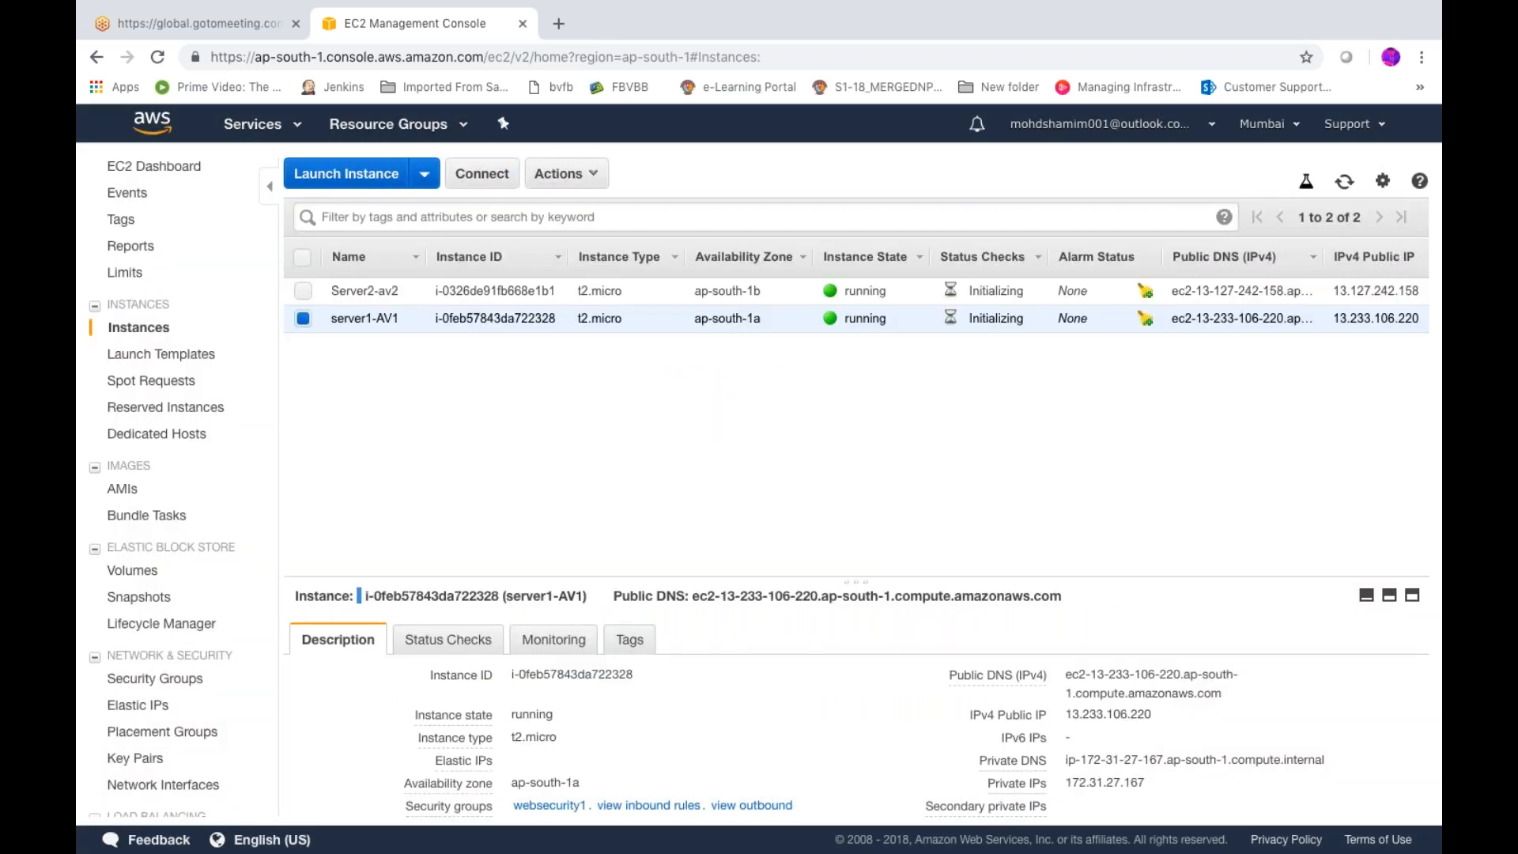
- Take the browser out of full screen, switch to Terminal, and list the files in the Downloads folder
mouse_move(796, 850)
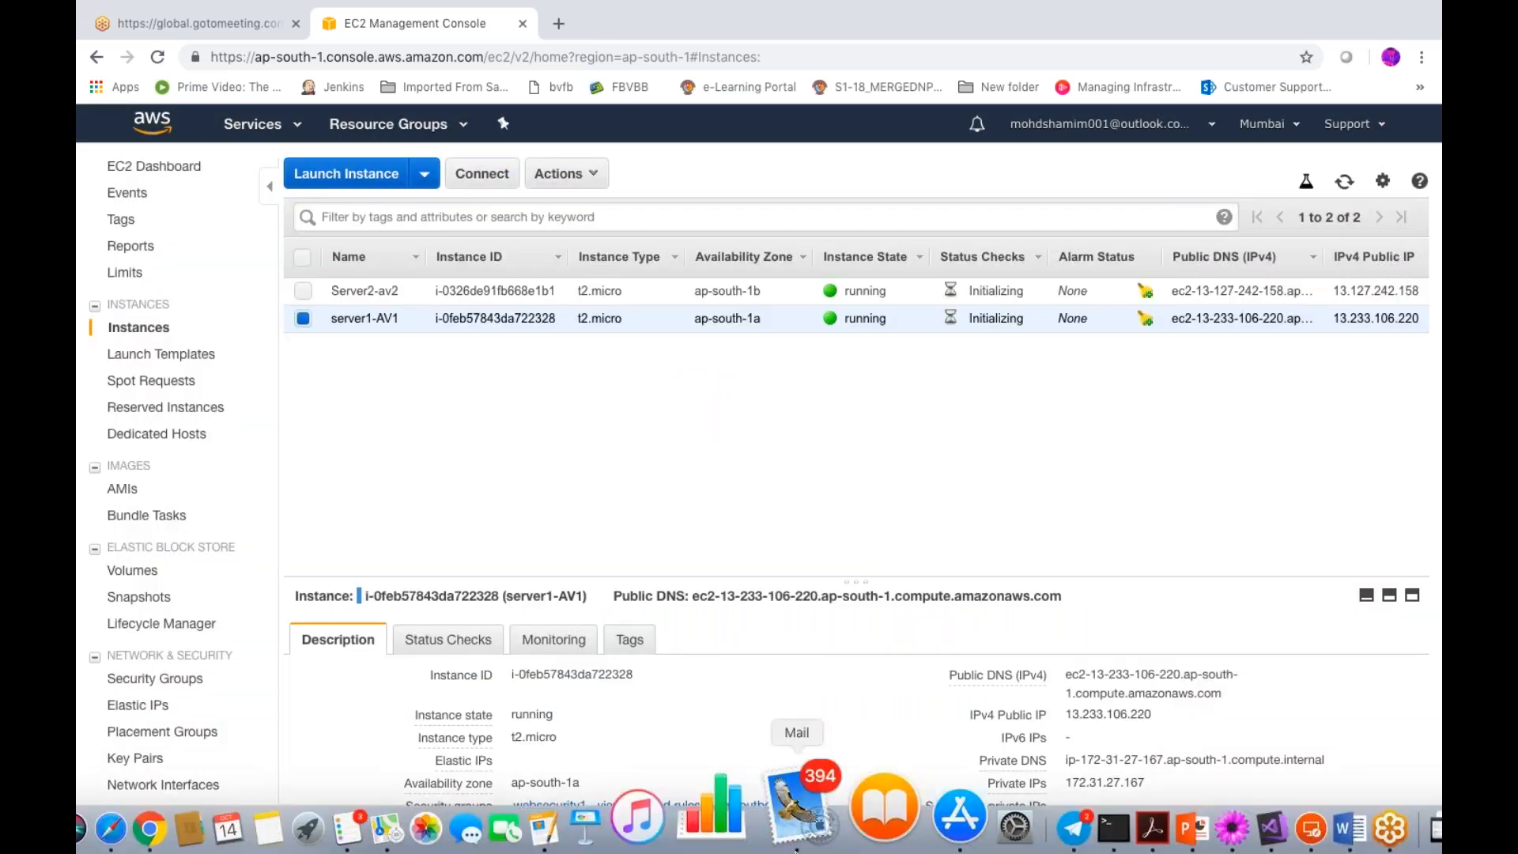
mouse_move(127, 6)
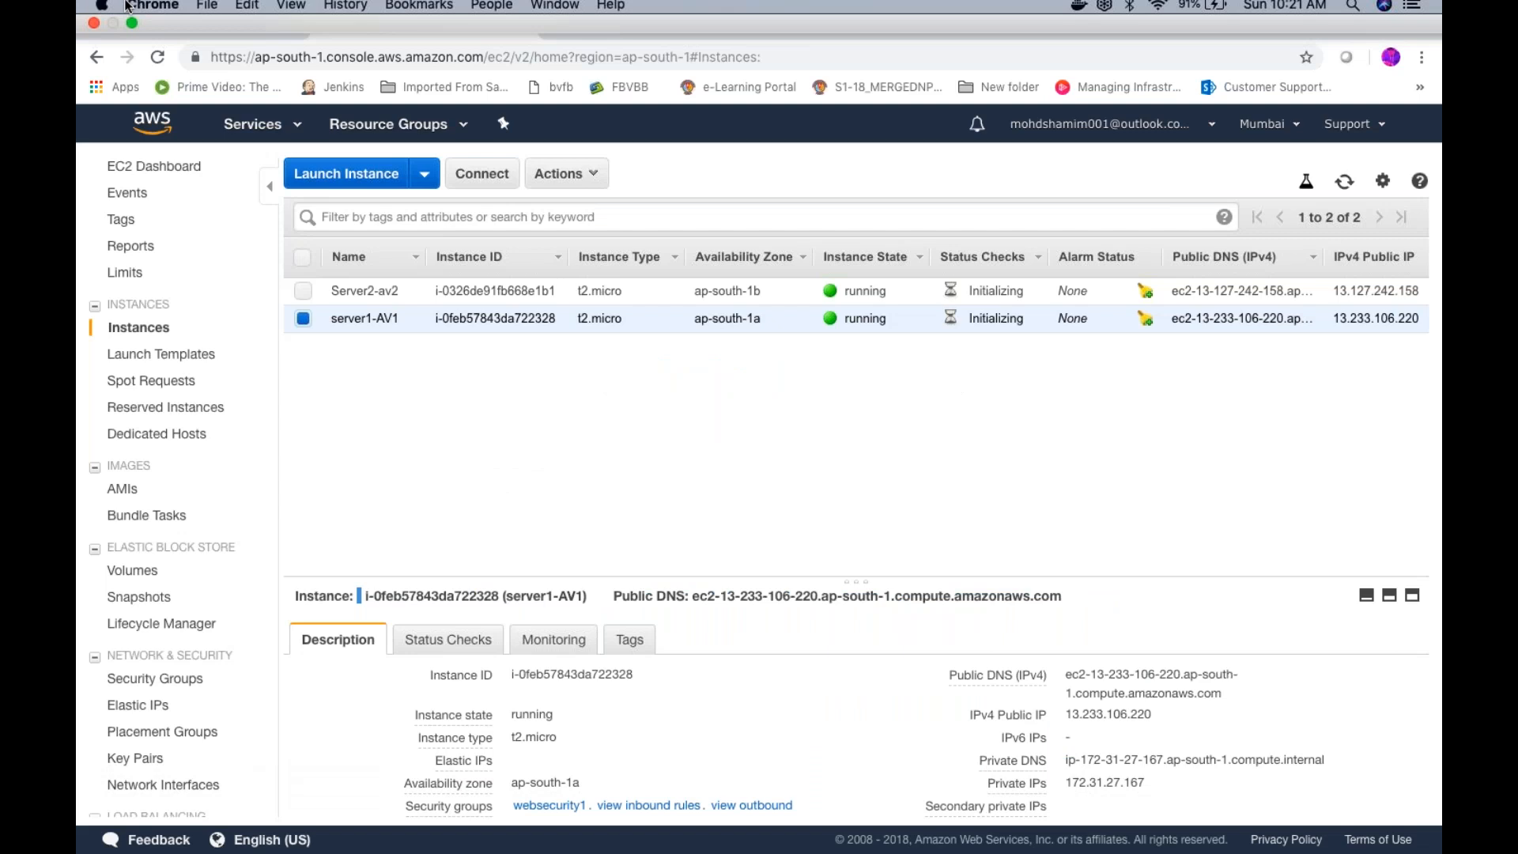
left_click(129, 26)
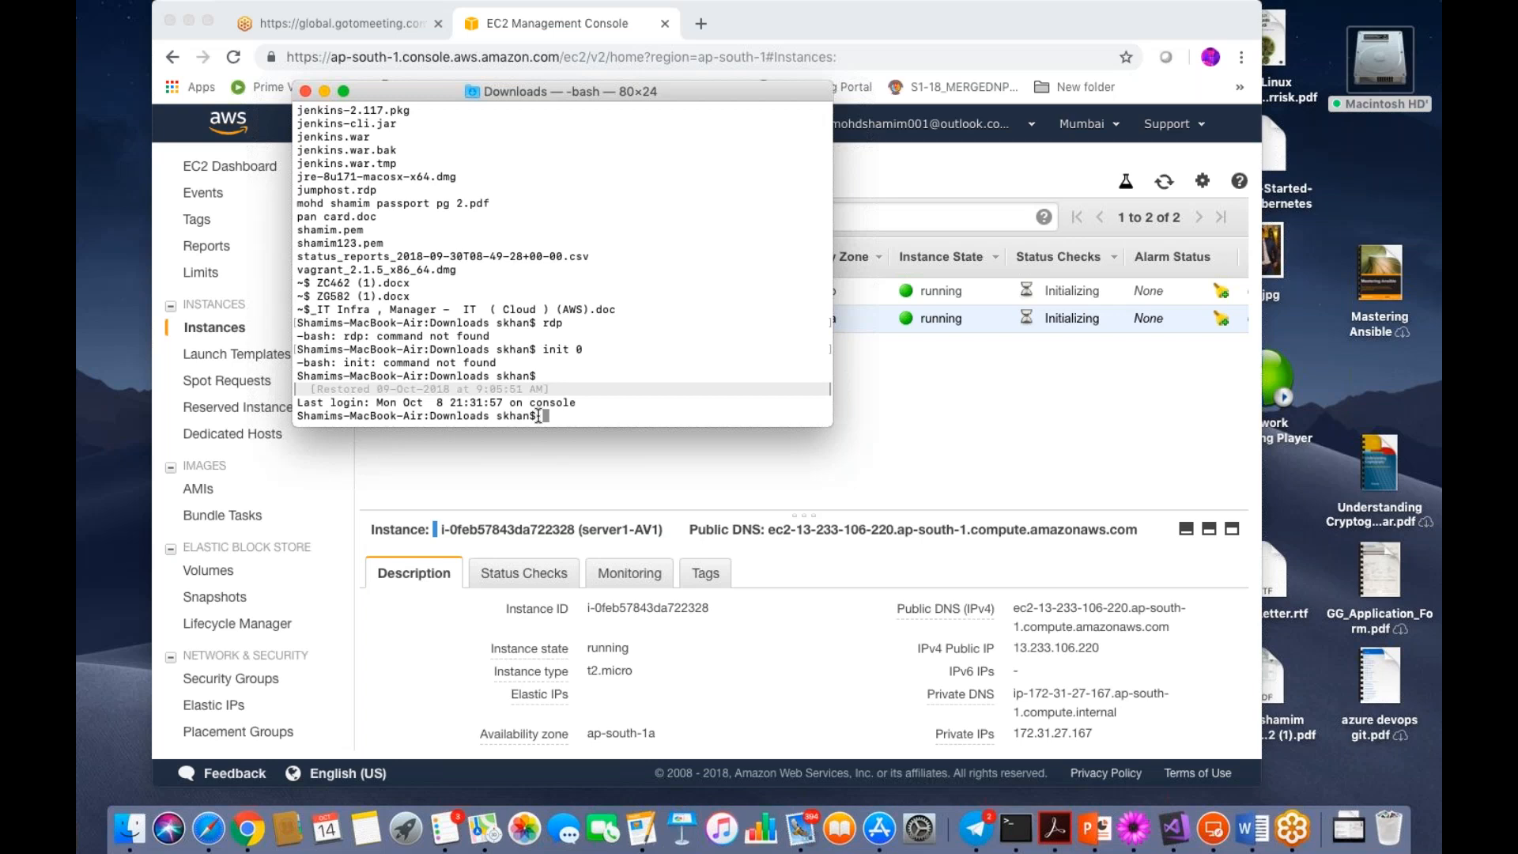
type("ls")
key("Return")
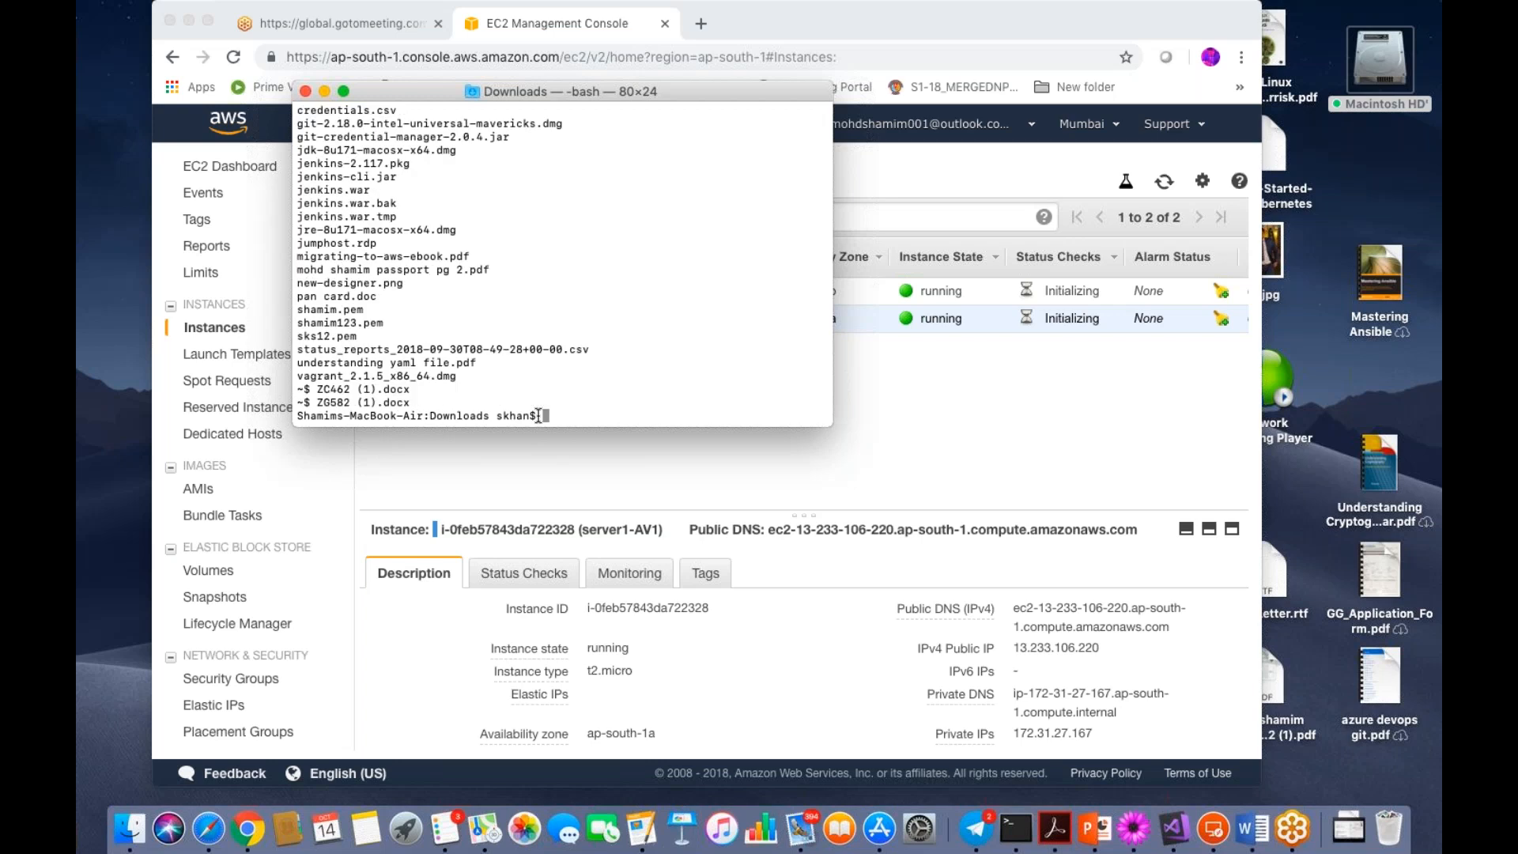
- Connect to server1-AV1 over SSH with the copied command, accept the host key, and move the Terminal window aside
key("super+v")
key("Return")
type("yes")
key("Return")
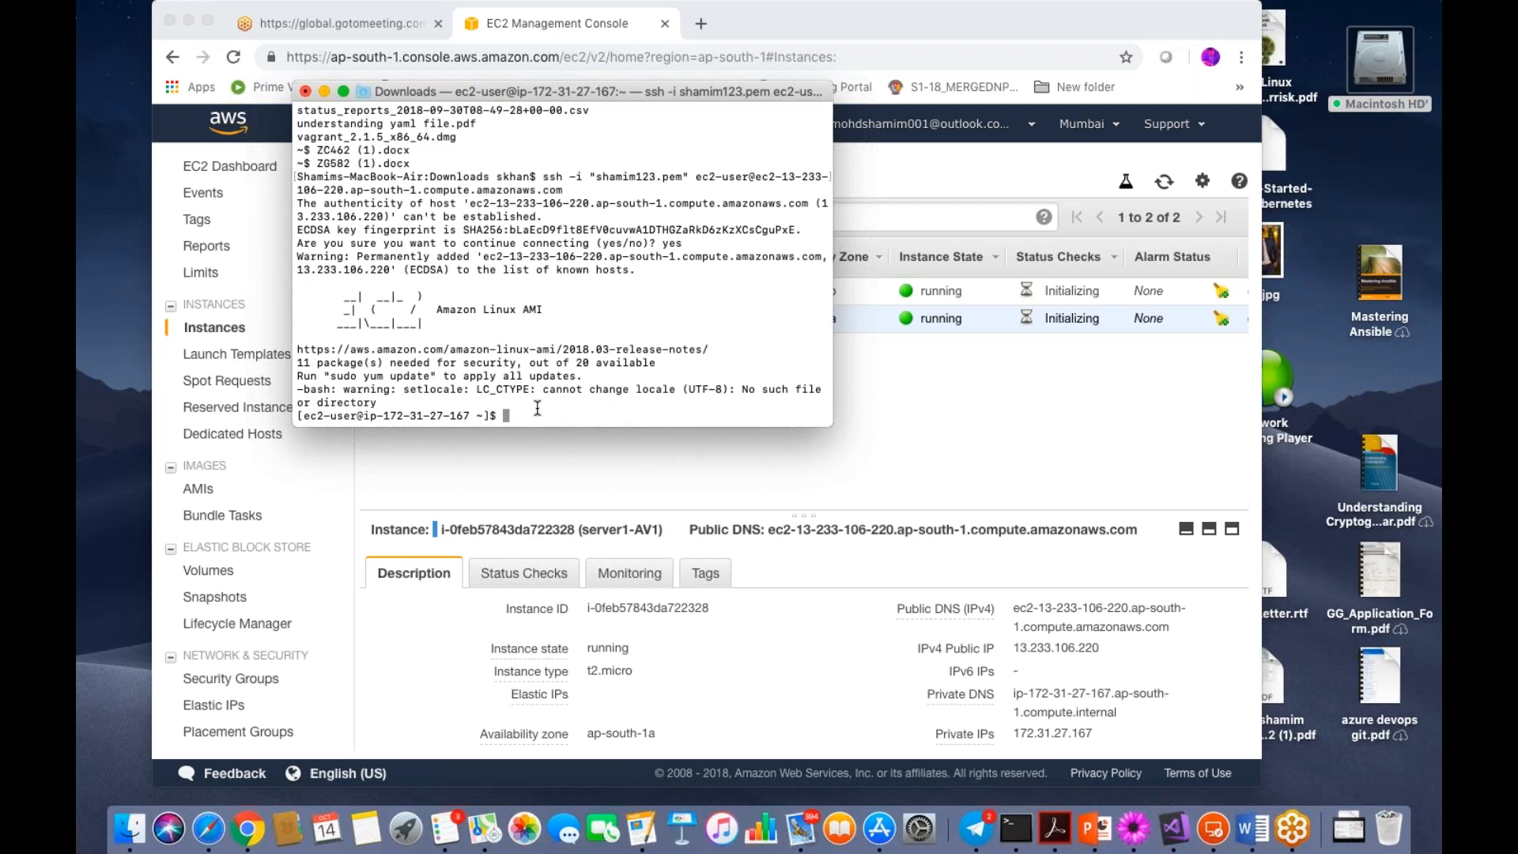
left_click_drag(554, 97, 1003, 81)
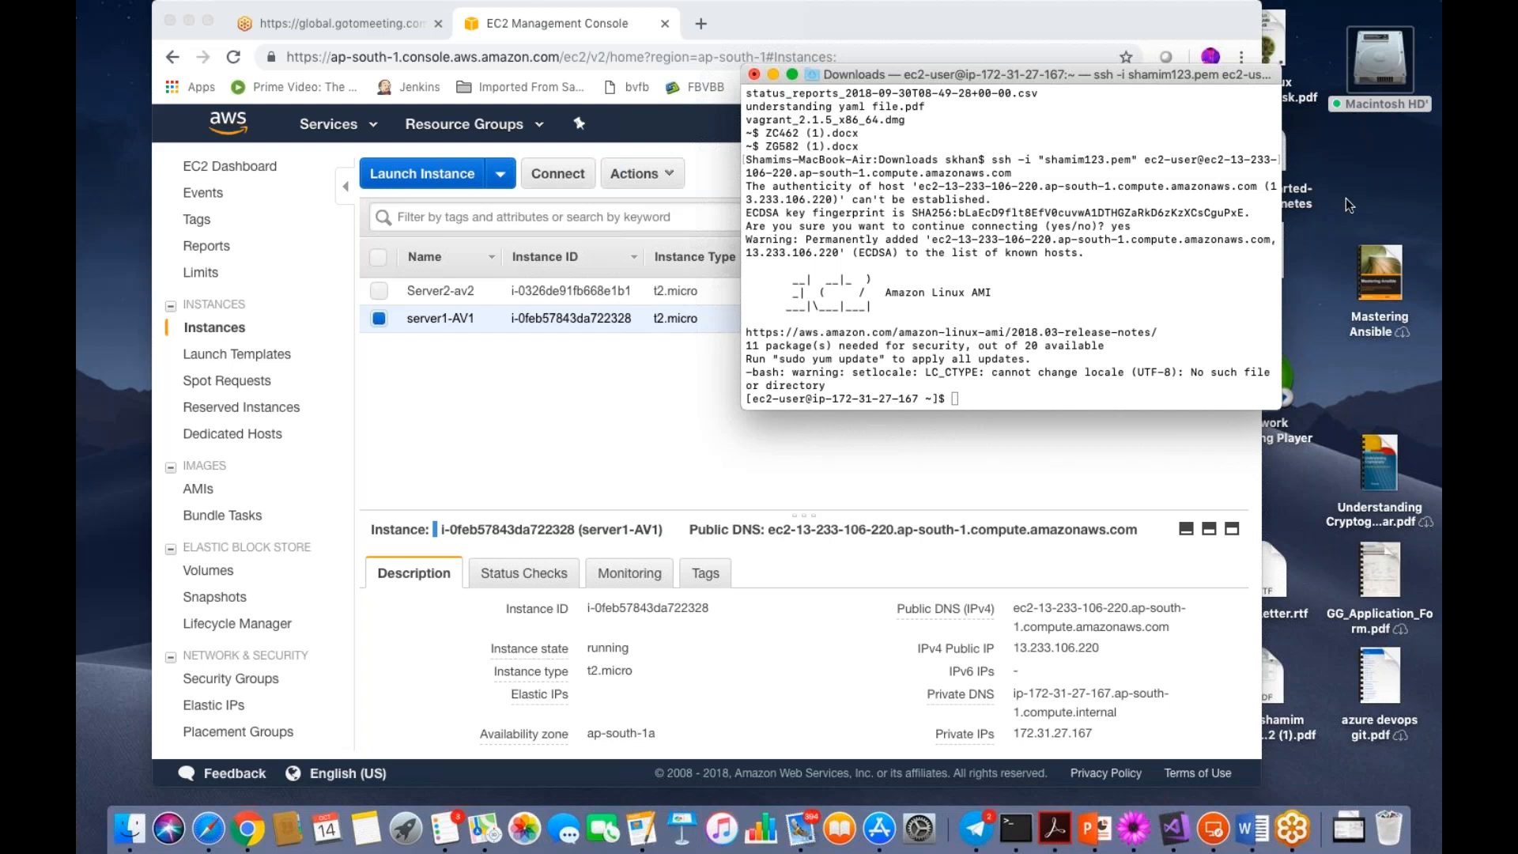
left_click(1304, 235)
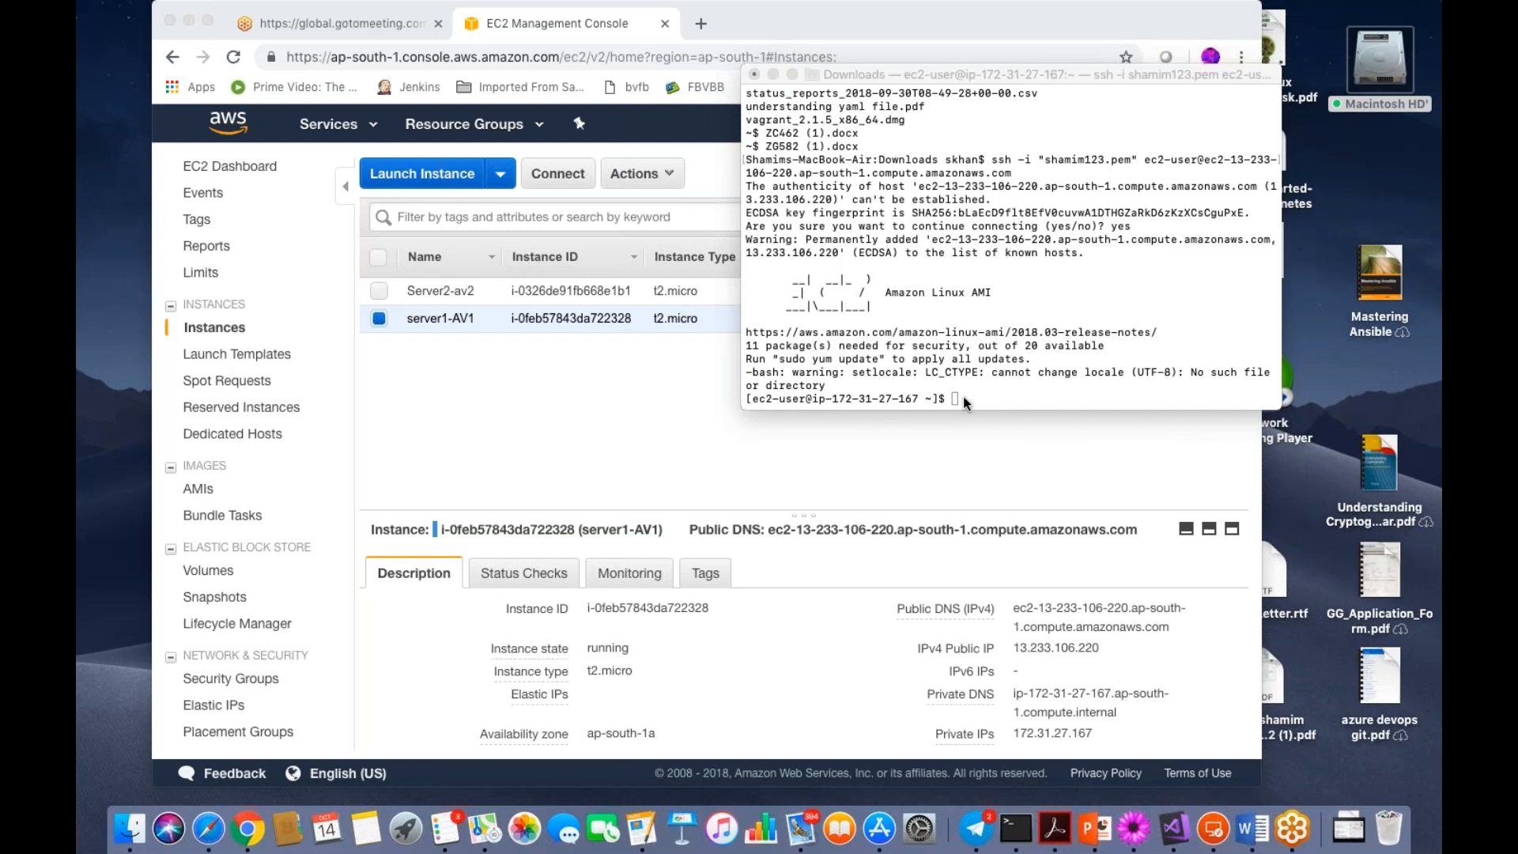
left_click(964, 397)
type("yum update")
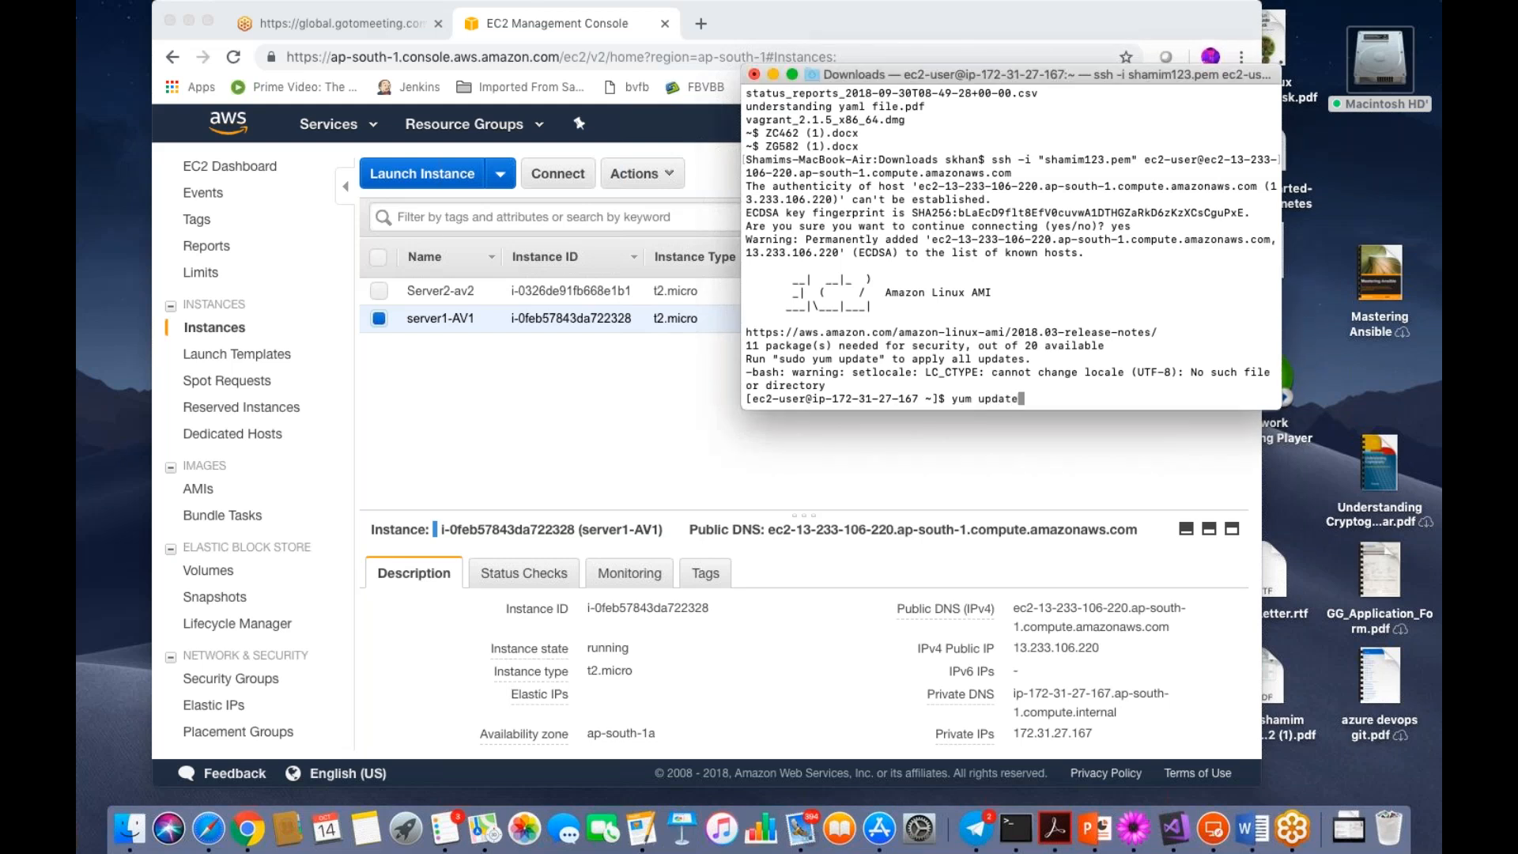
key("BackSpace")
key("BackSpace")
key("BackSpace")
key("BackSpace")
key("BackSpace")
key("BackSpace")
key("BackSpace")
key("BackSpace")
key("BackSpace")
key("BackSpace")
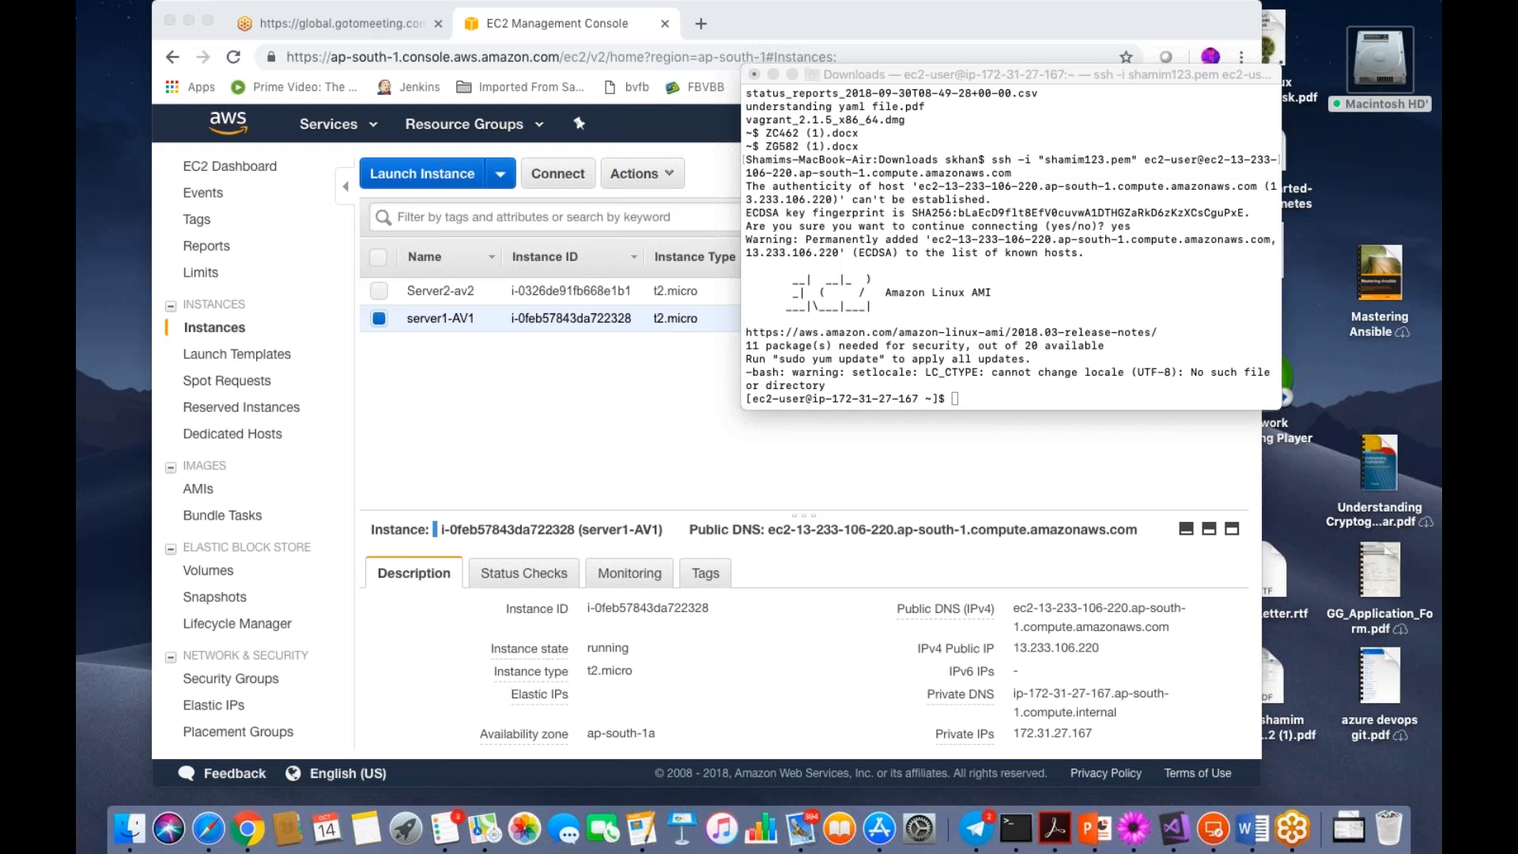
- Try to run "yum install httpd" and "yum update -y" as the regular ec2-user
left_click(965, 398)
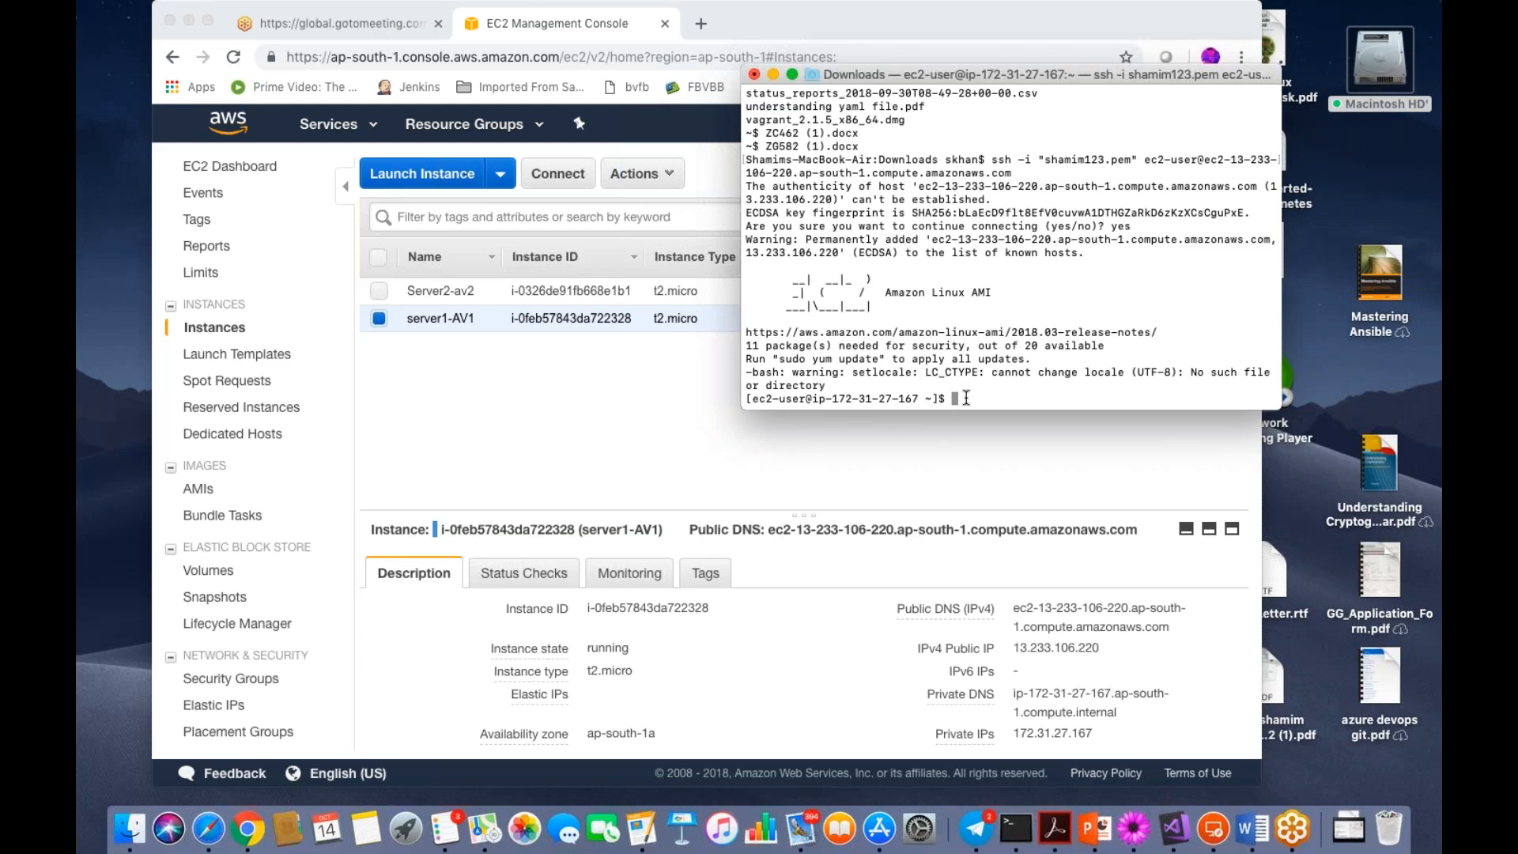
type("yum instal")
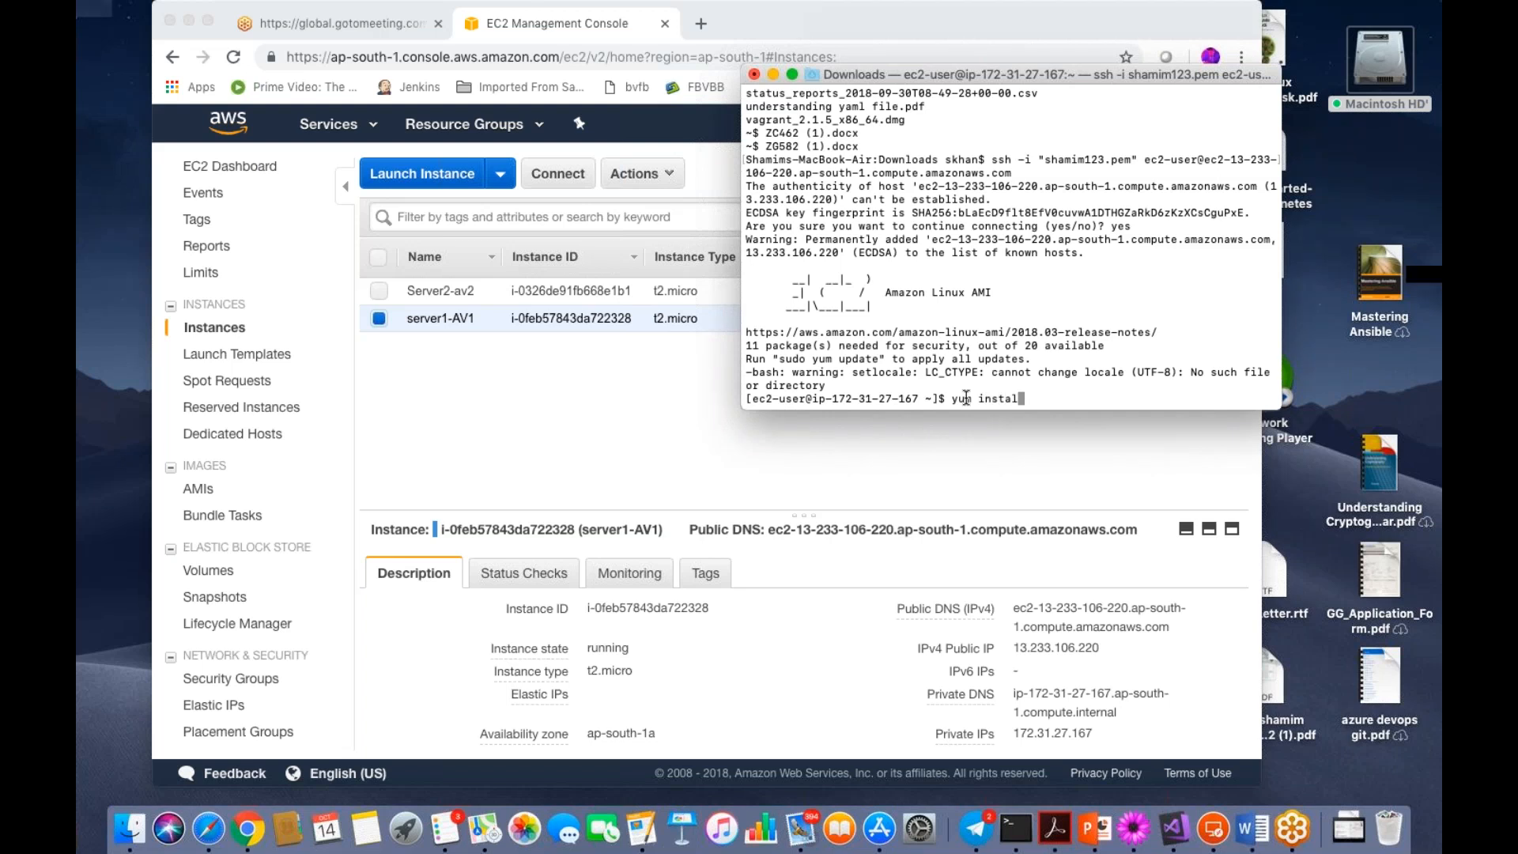
type("l ")
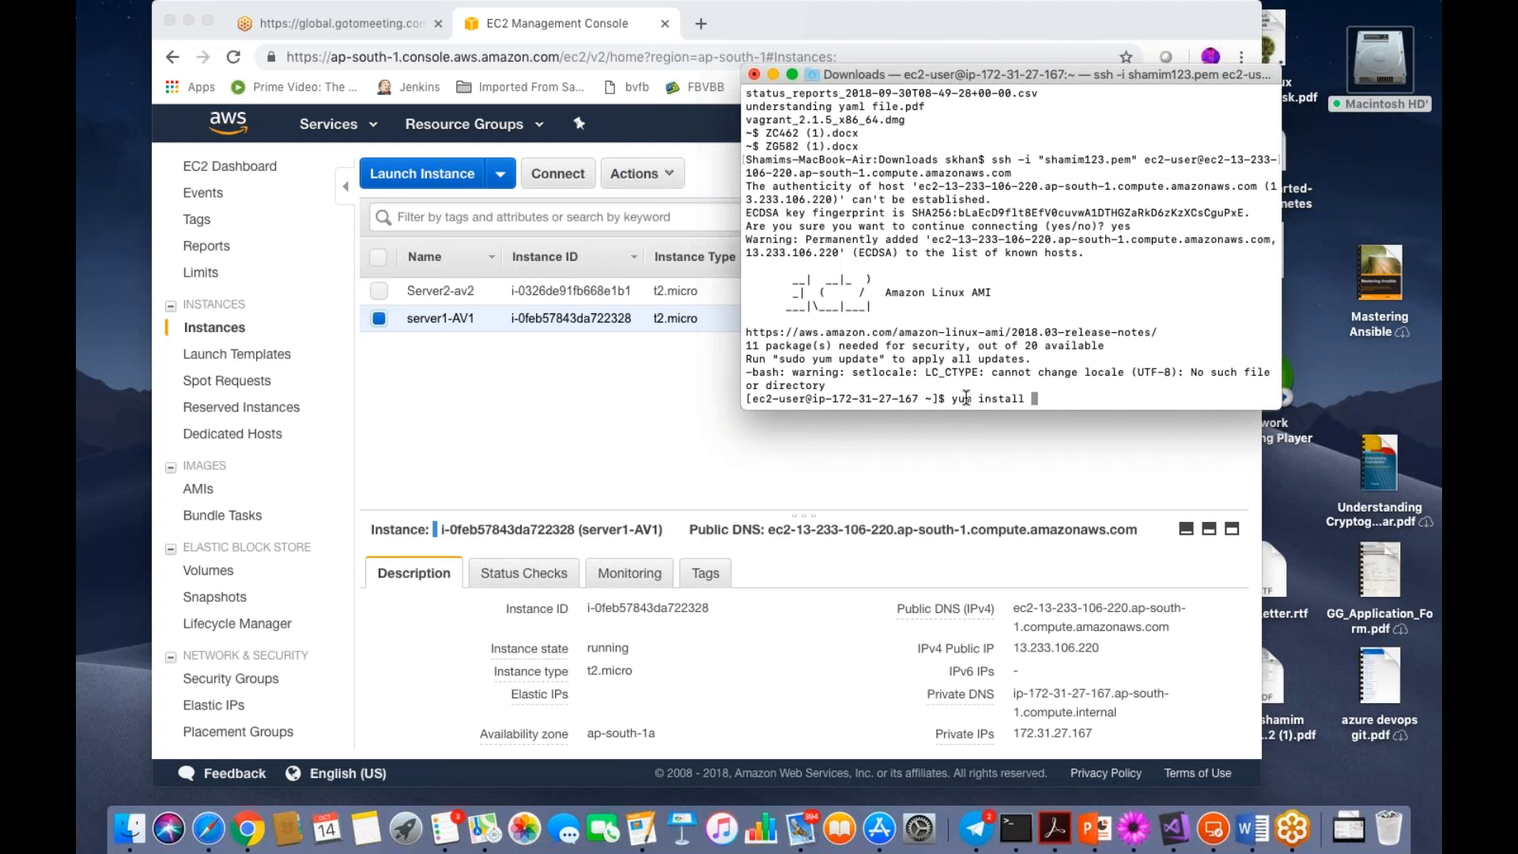
type("httpd")
key("Return")
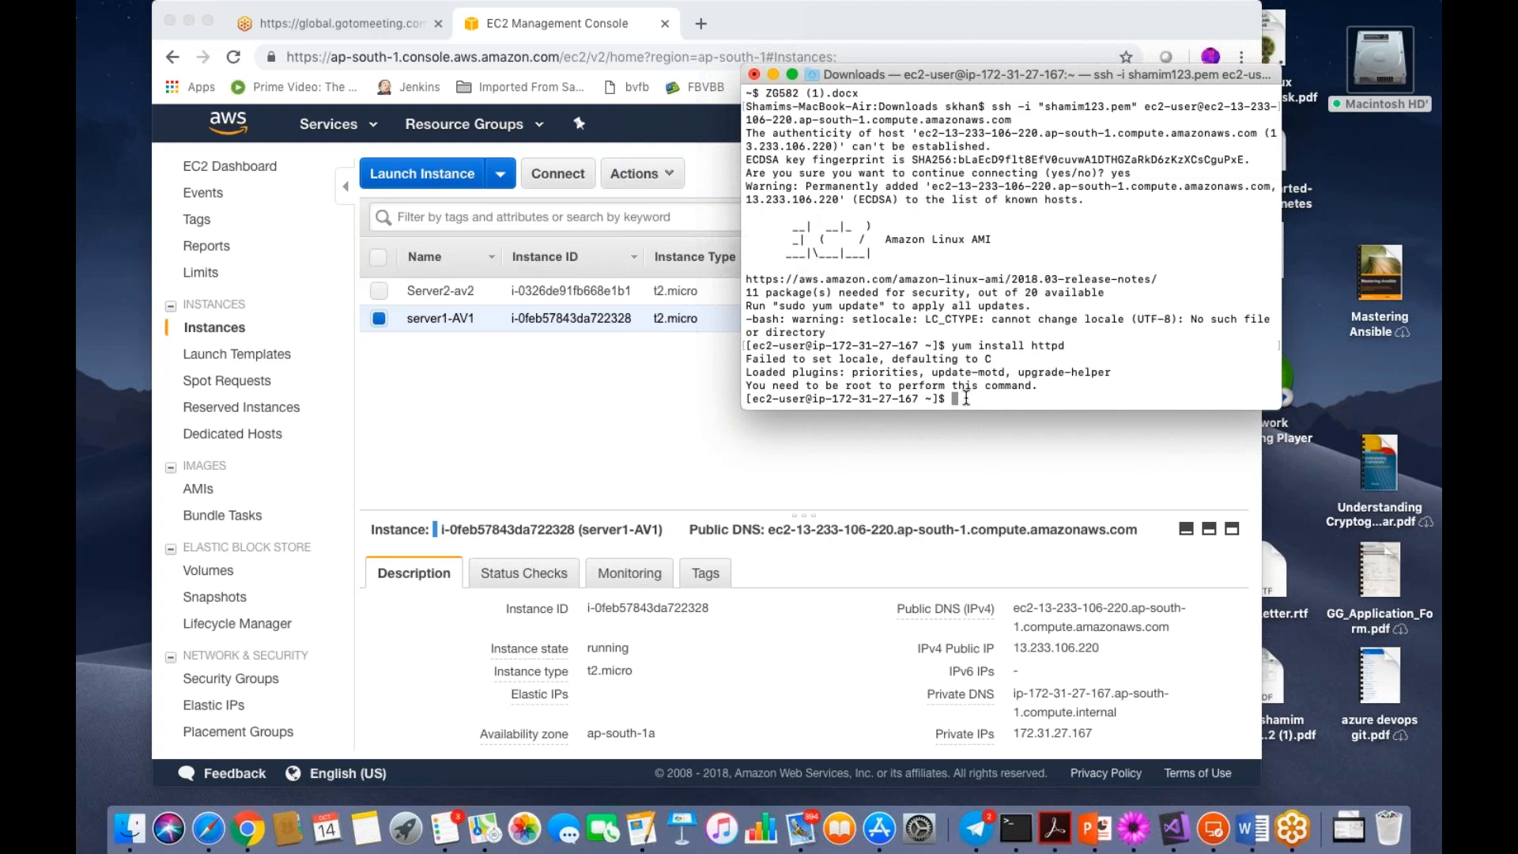
type("yum update -y")
key("Return")
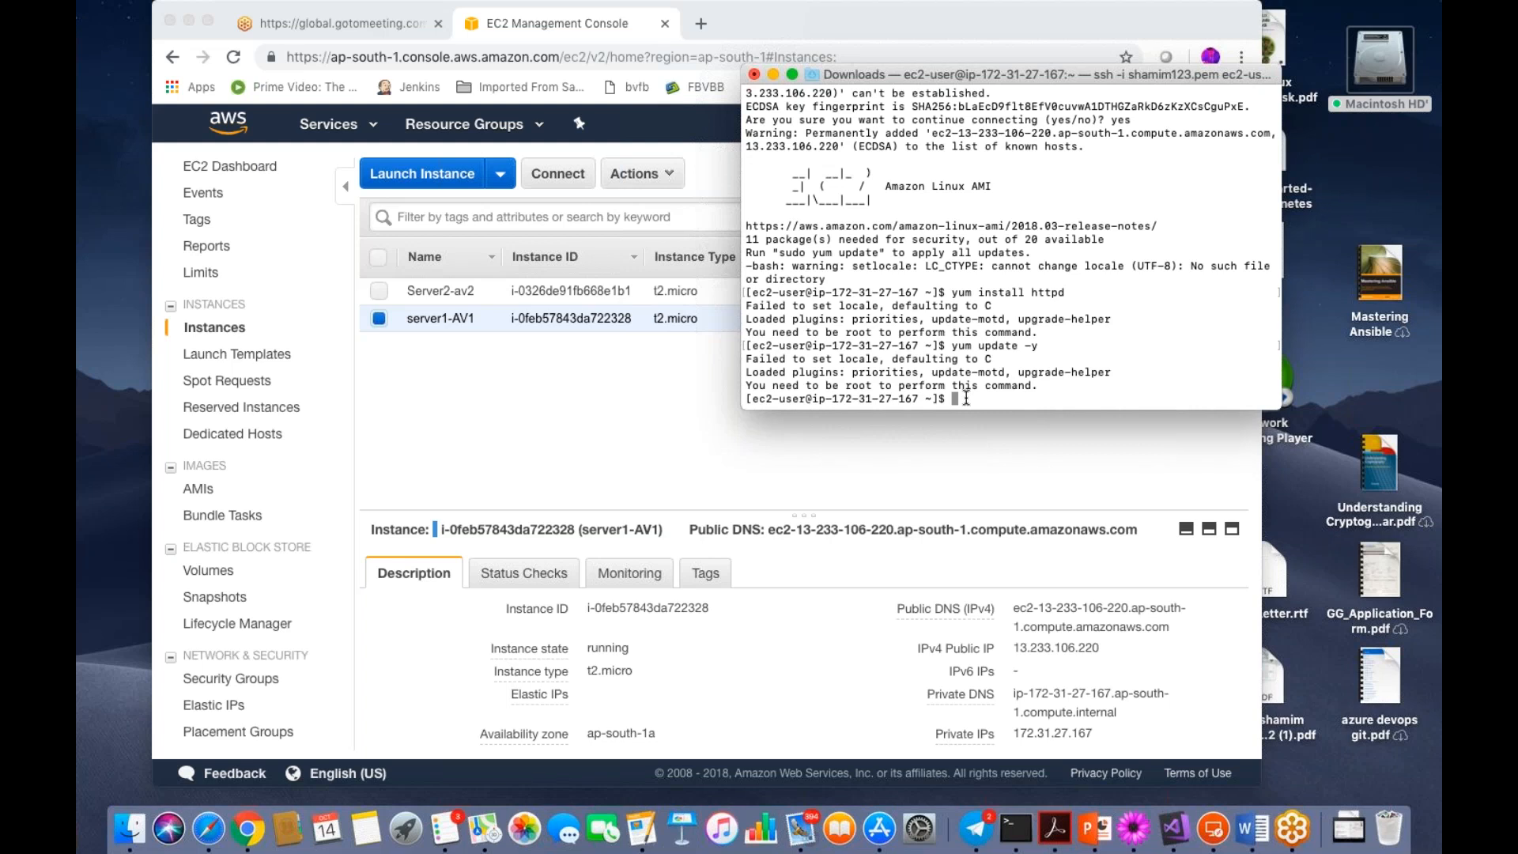
- Install the Apache web server on server1-AV1 with "sudo yum install httpd" and approve the package download
type("su yum install")
key("BackSpace")
key("BackSpace")
key("BackSpace")
key("BackSpace")
key("BackSpace")
key("BackSpace")
key("BackSpace")
key("BackSpace")
key("BackSpace")
key("BackSpace")
key("BackSpace")
key("BackSpace")
type("do yum install httpd")
key("Return")
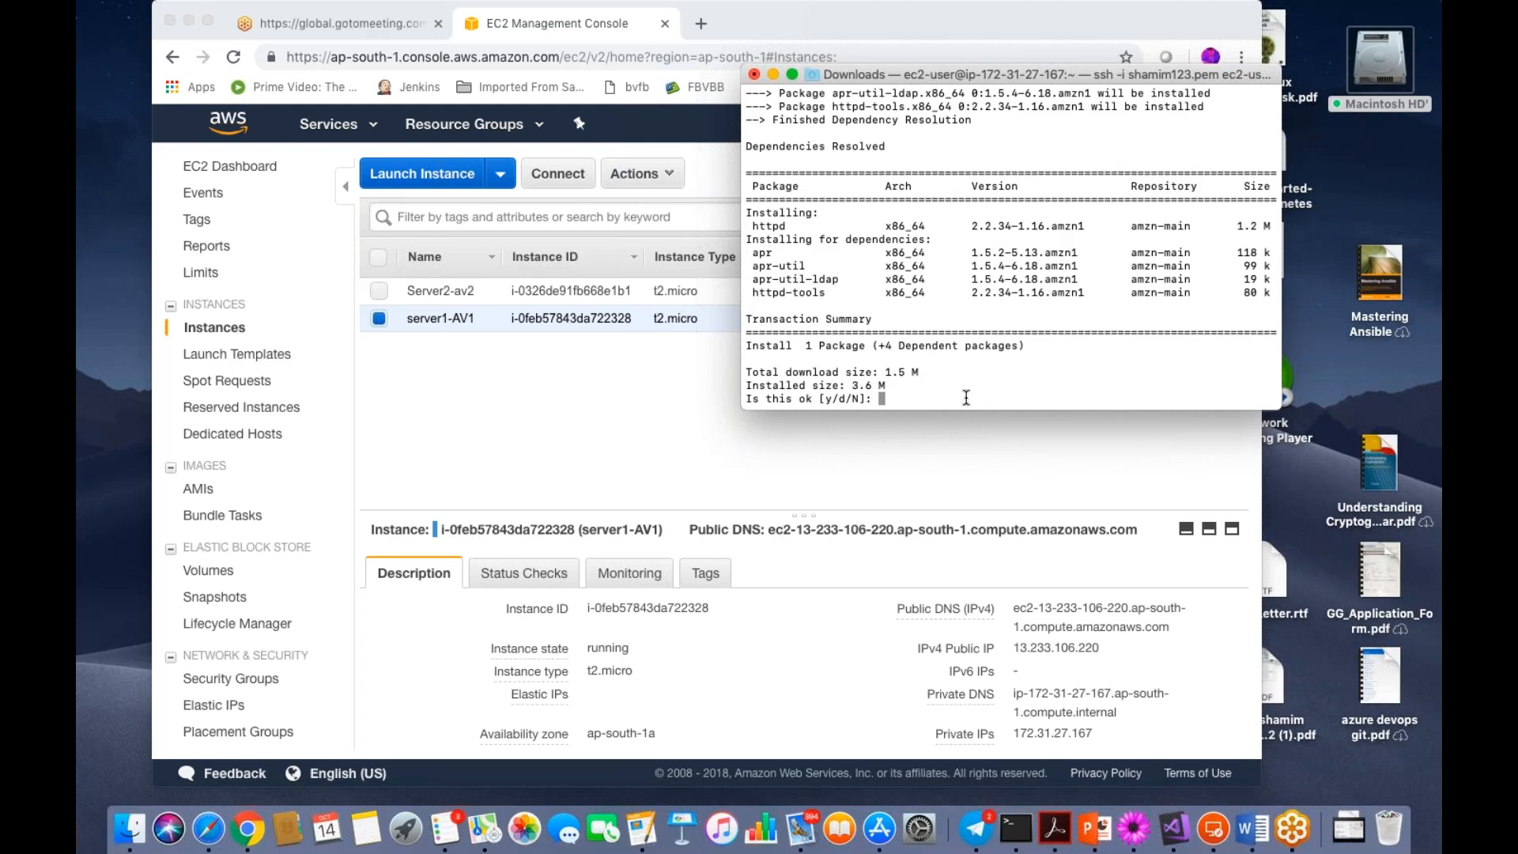
type("y")
key("Return")
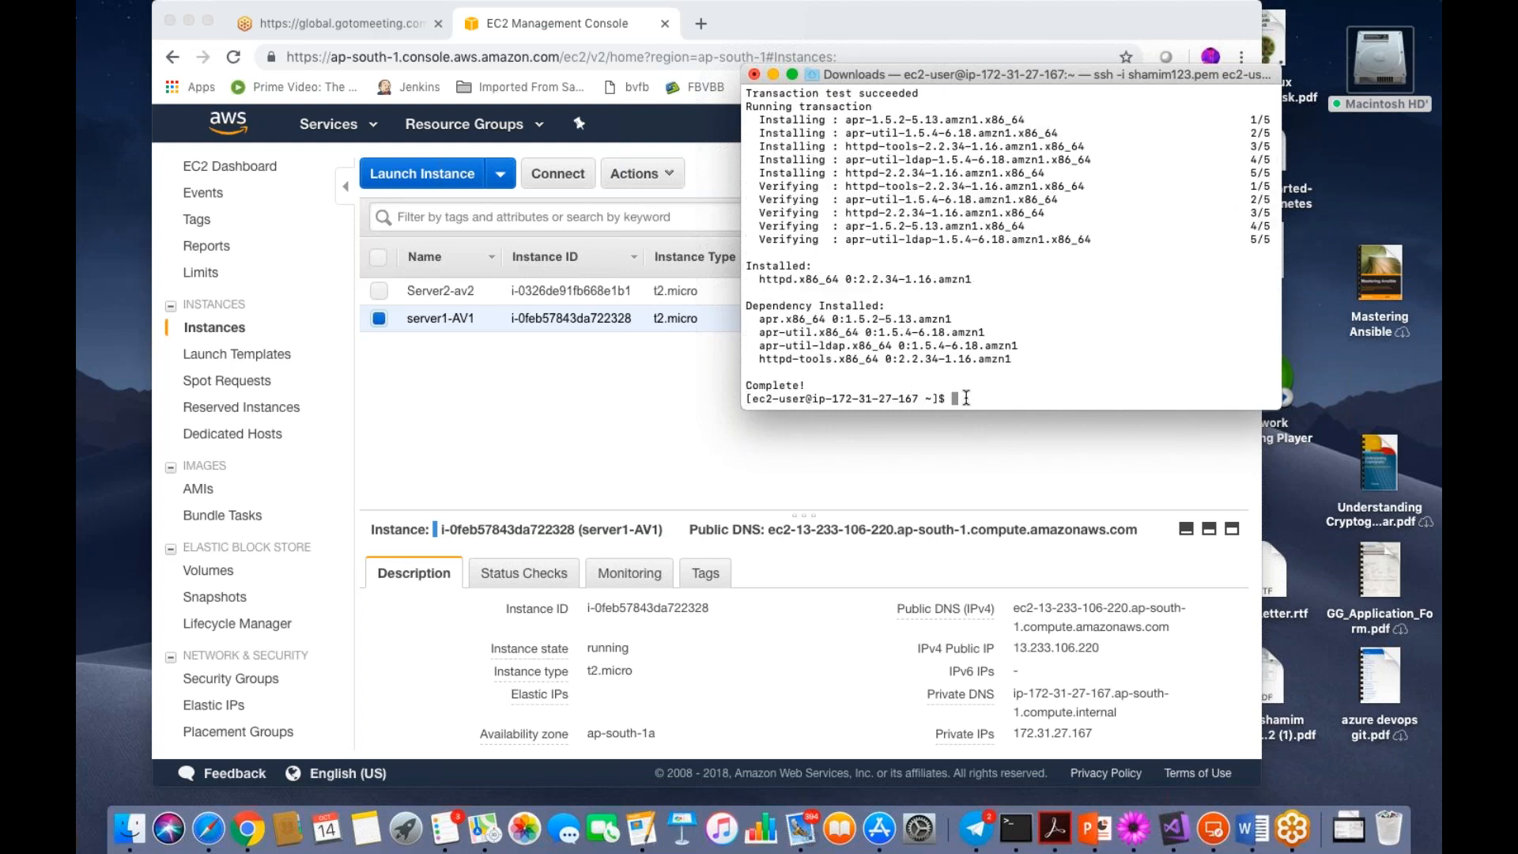
- Enlarge the Terminal window moderately and reposition it over the upper part of the browser
double_click(1038, 70)
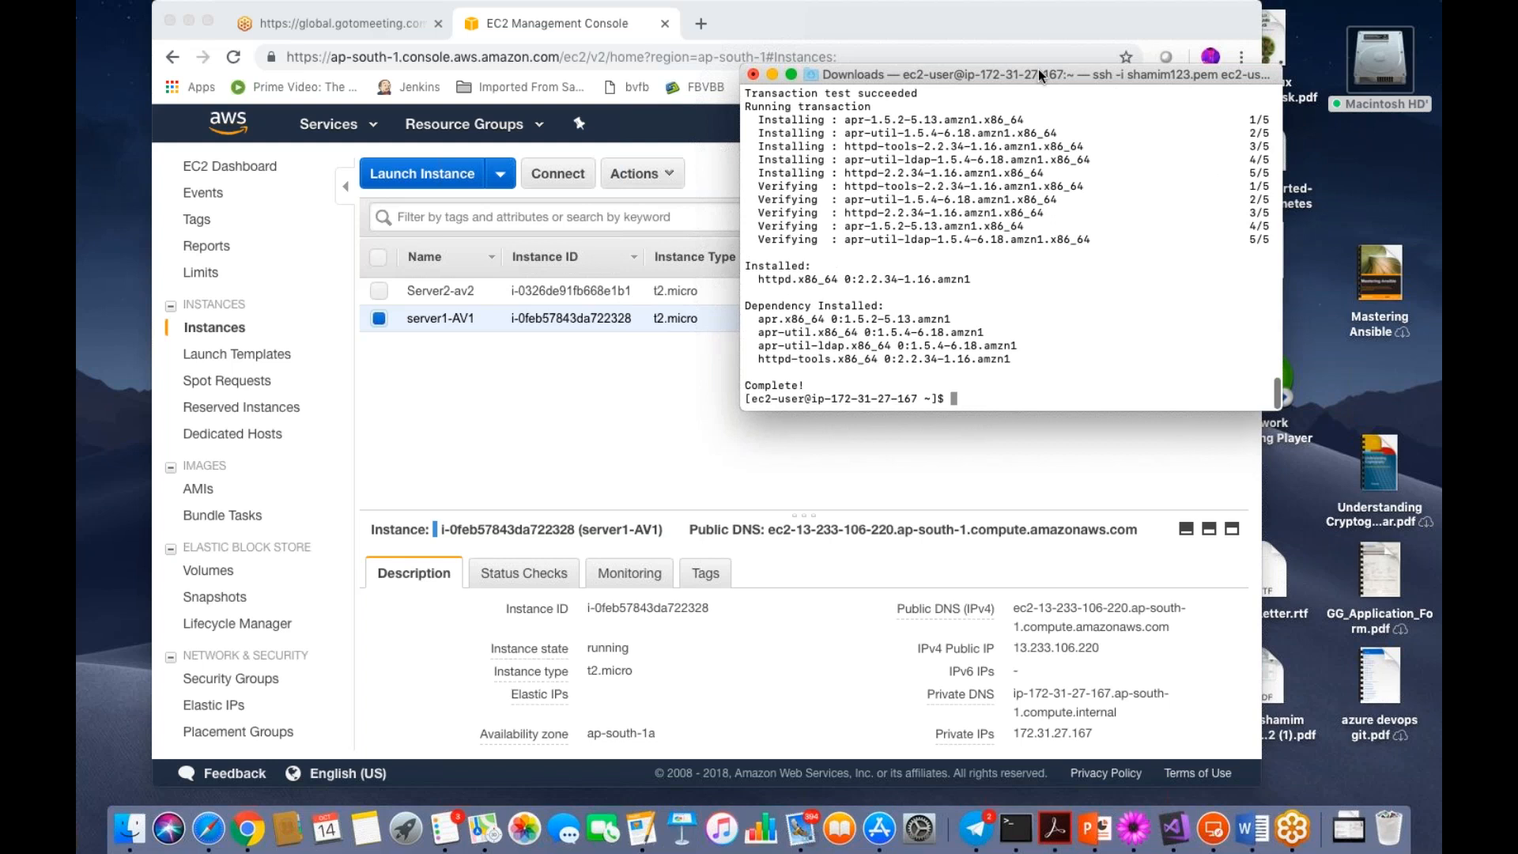
double_click(1038, 70)
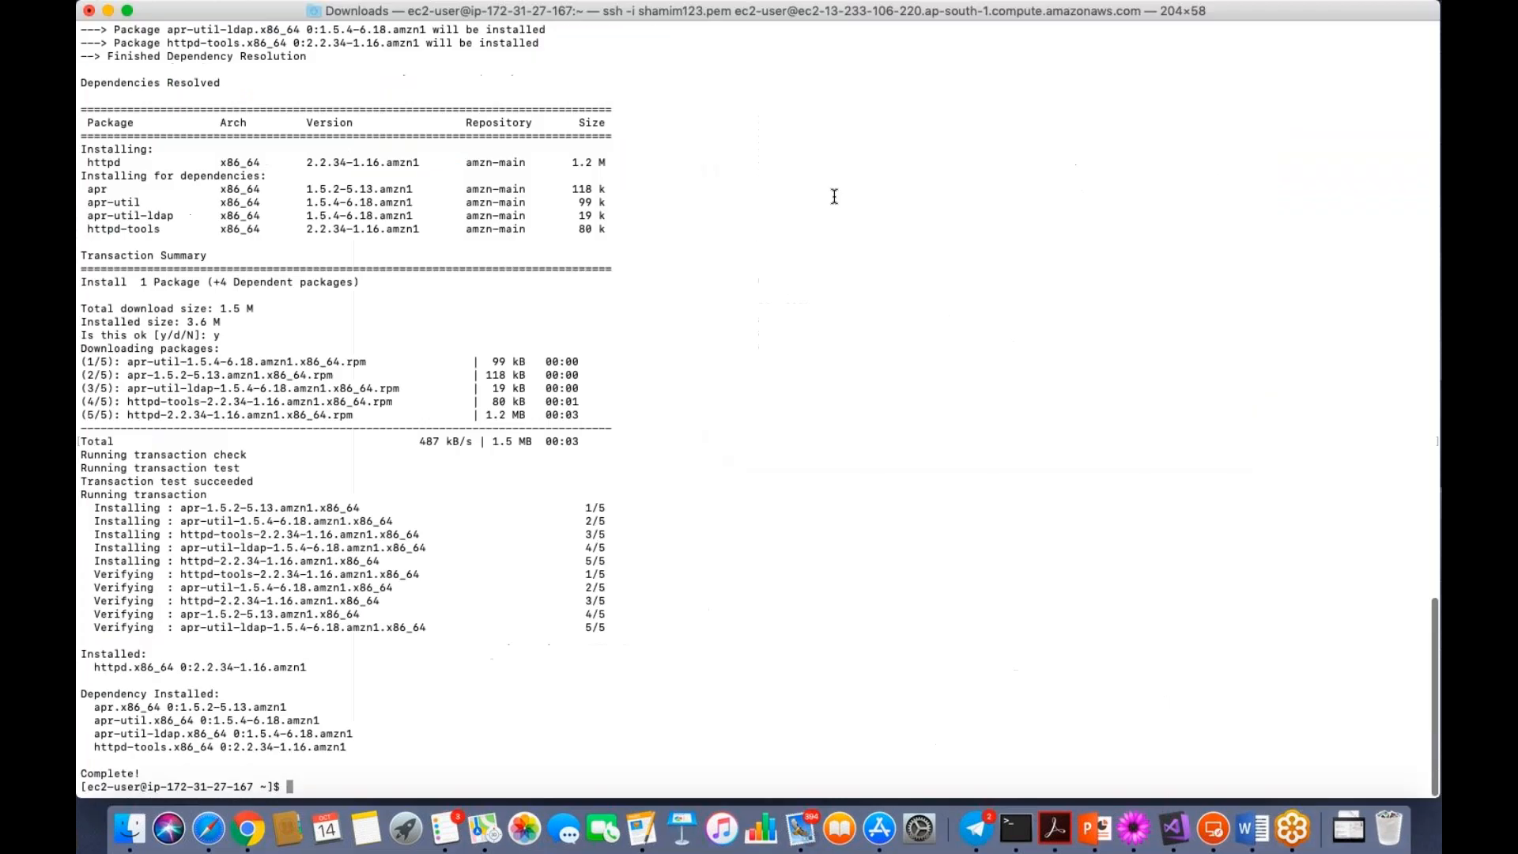
double_click(906, 15)
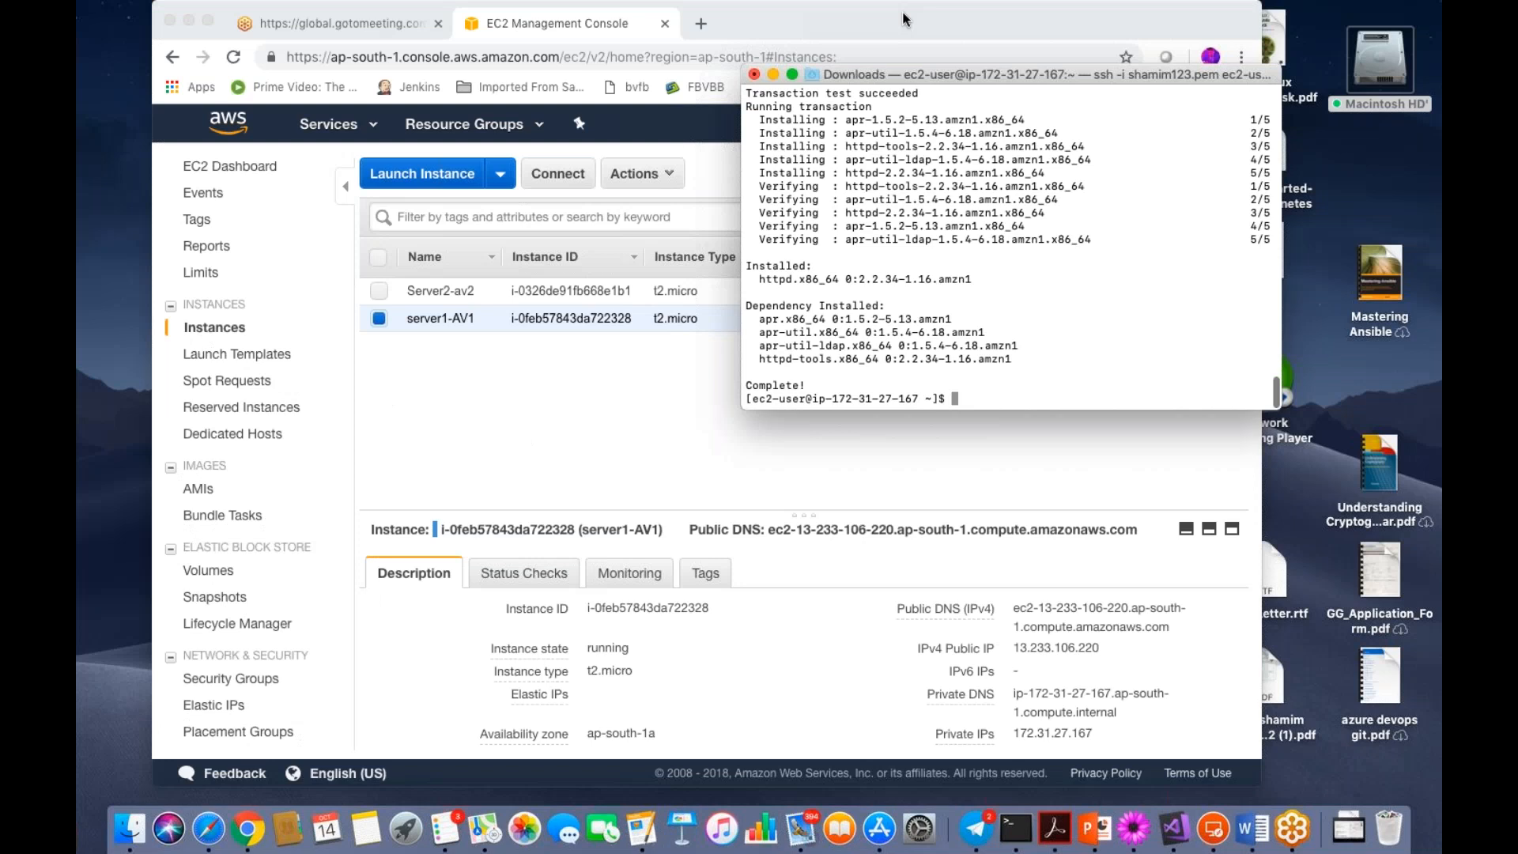
left_click_drag(1280, 409, 1369, 505)
left_click_drag(1042, 73, 852, 30)
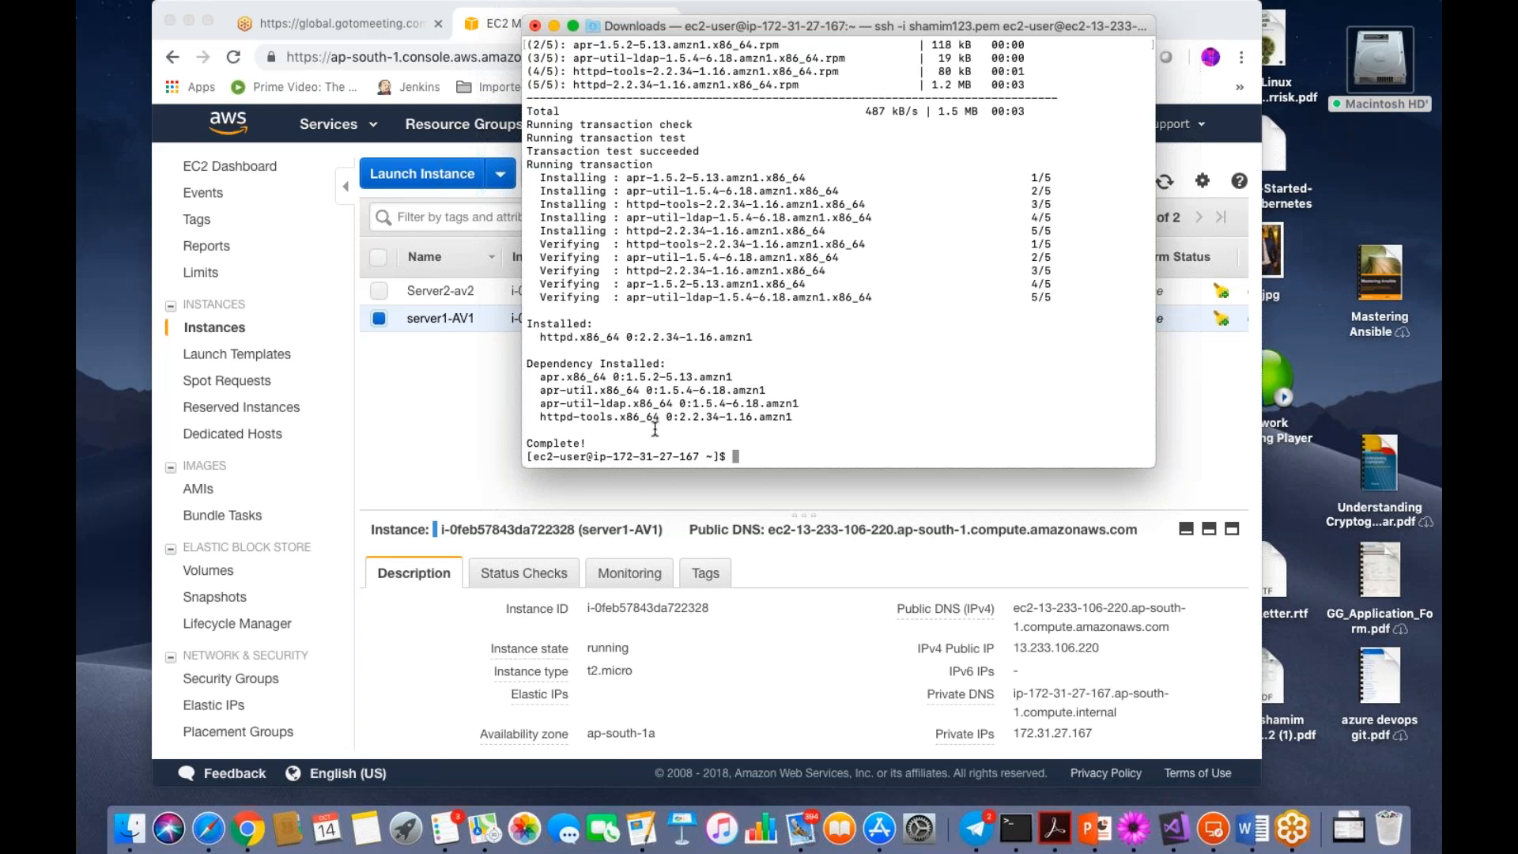
- Change to the web server's document folder /var/www/html/, checking the available subfolders along the path
type("var")
key("BackSpace")
key("BackSpace")
key("BackSpace")
type("cd ")
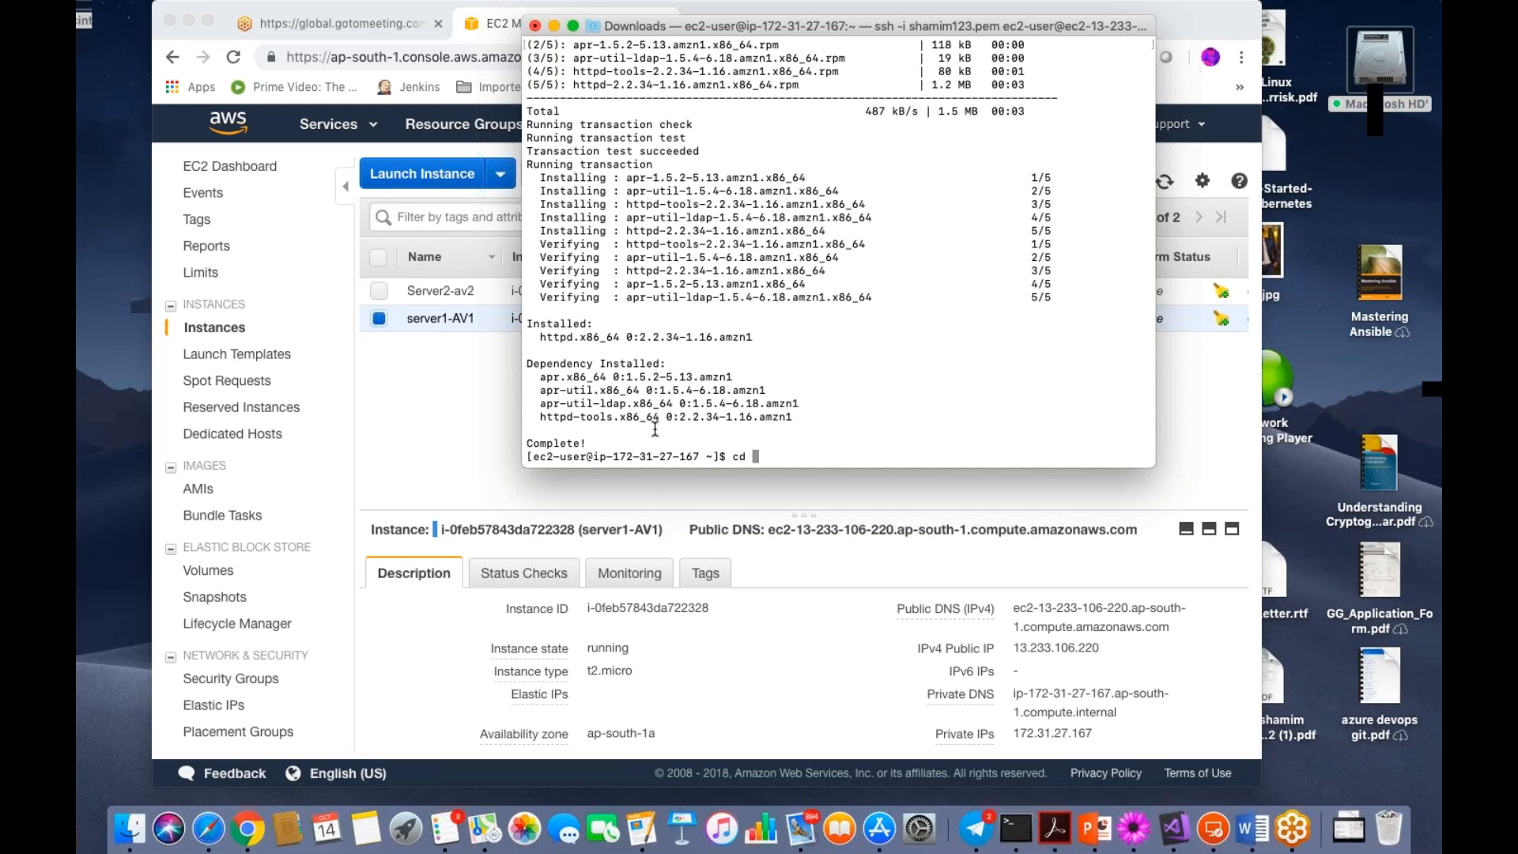
type("/var")
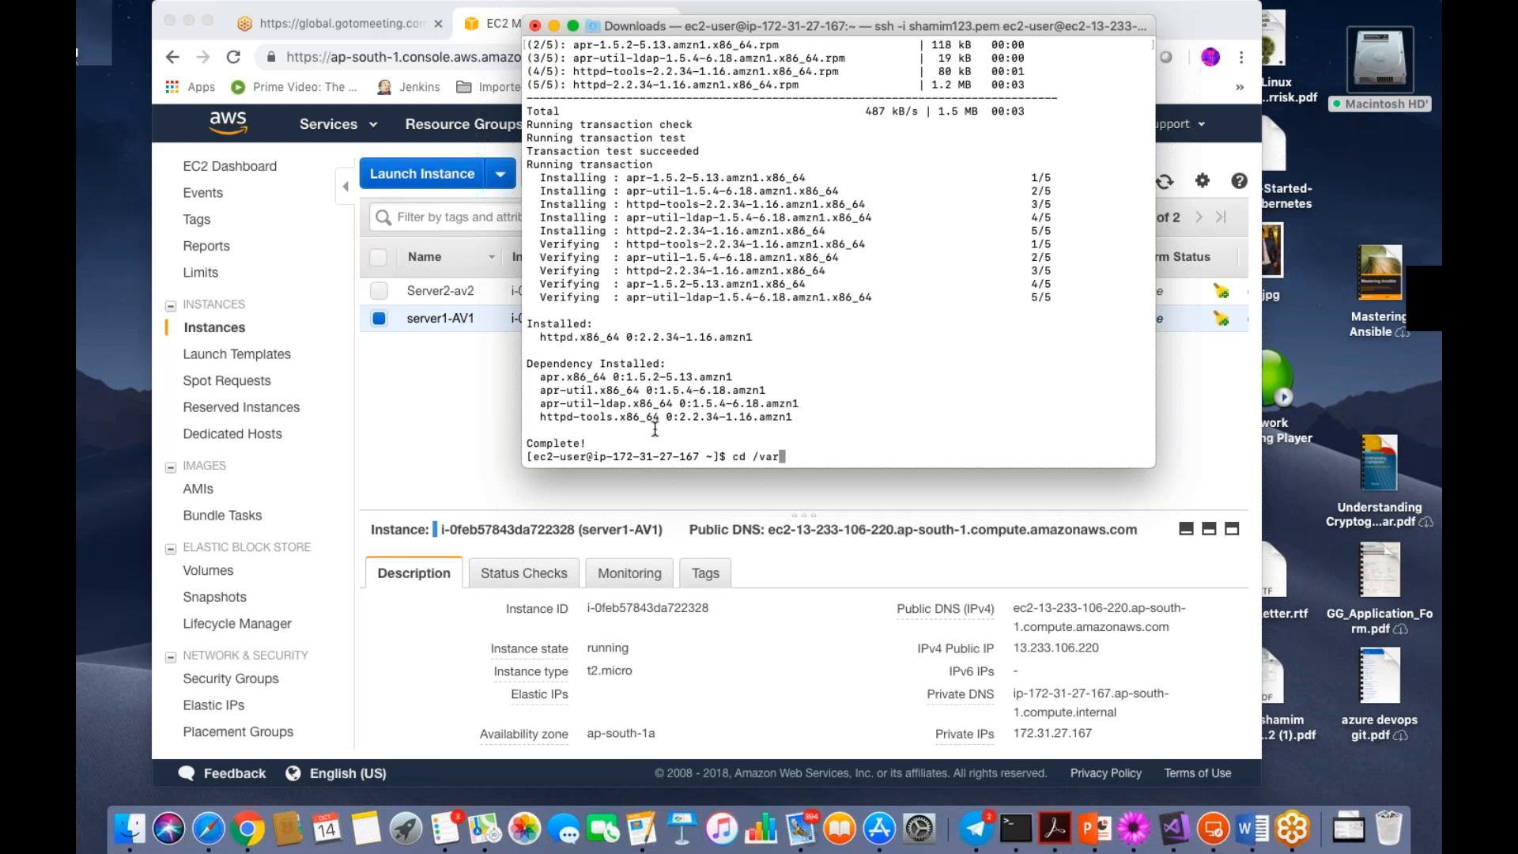
type("/")
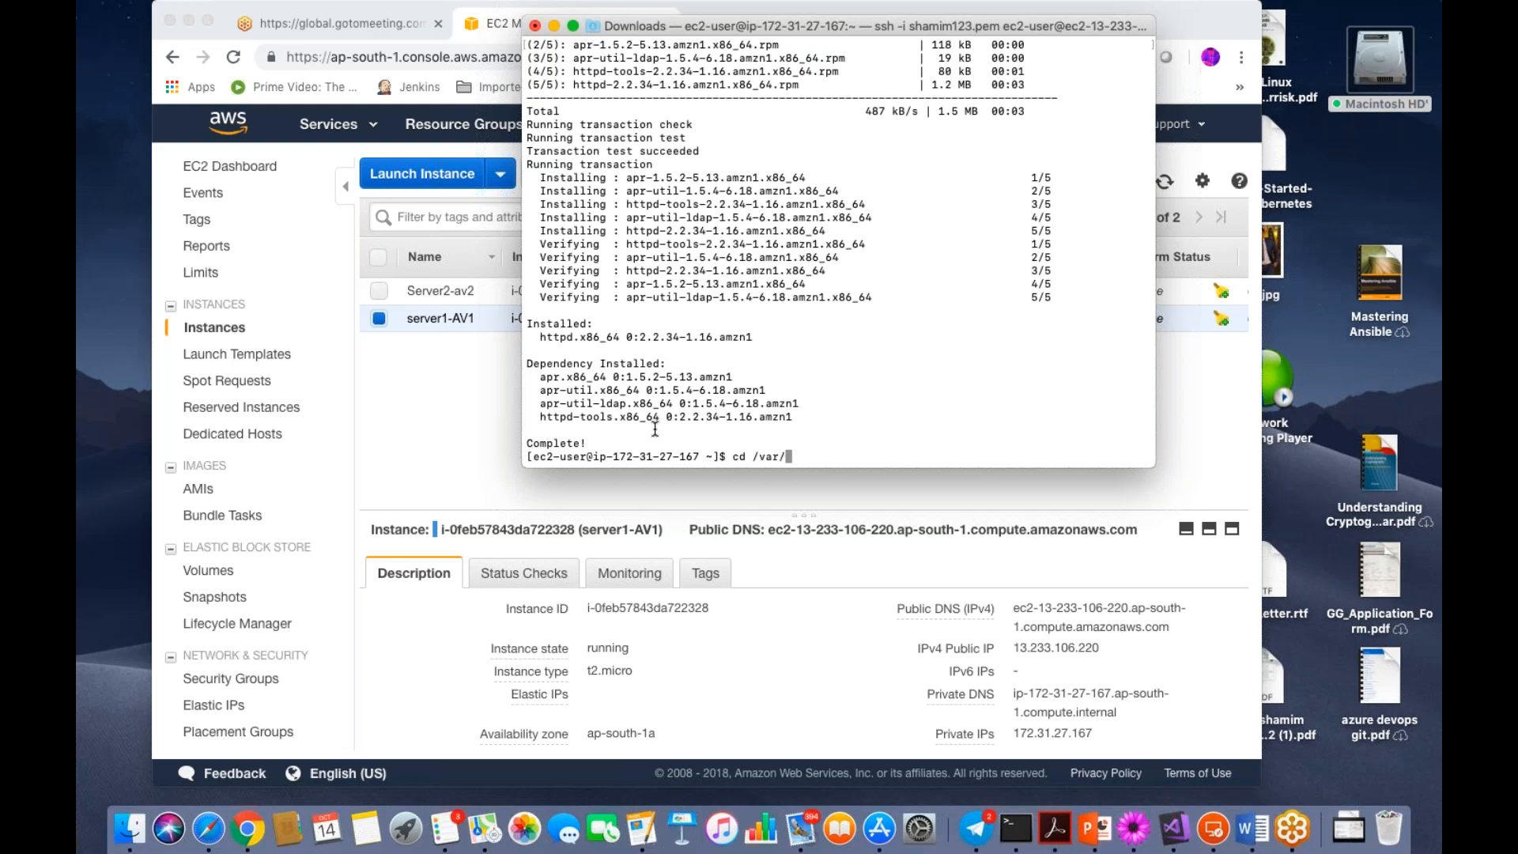
key("Tab")
key("Tab")
key("Tab")
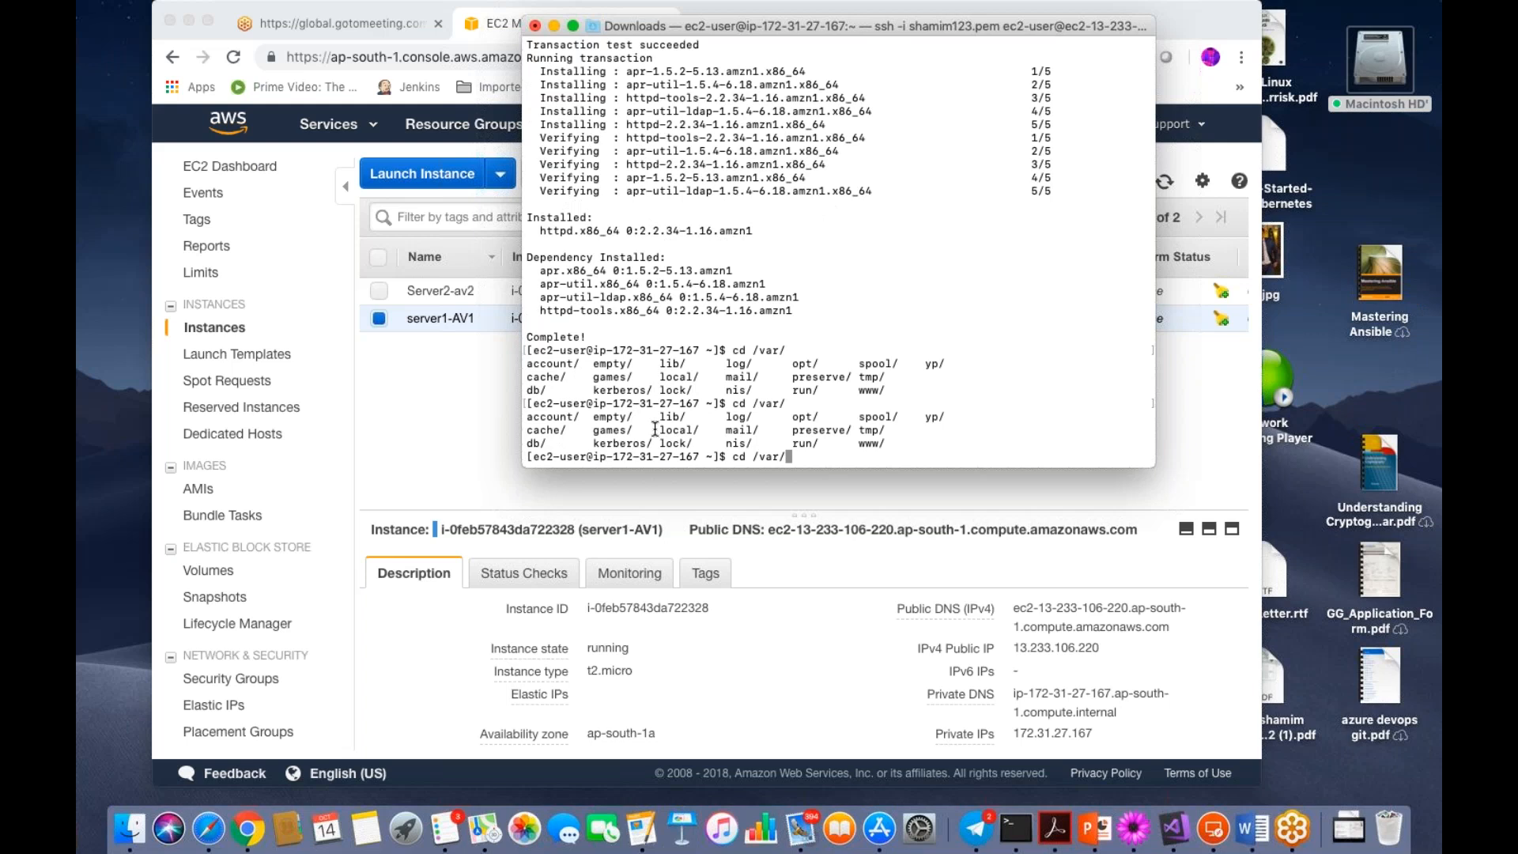
type("www/")
key("Tab")
key("Tab")
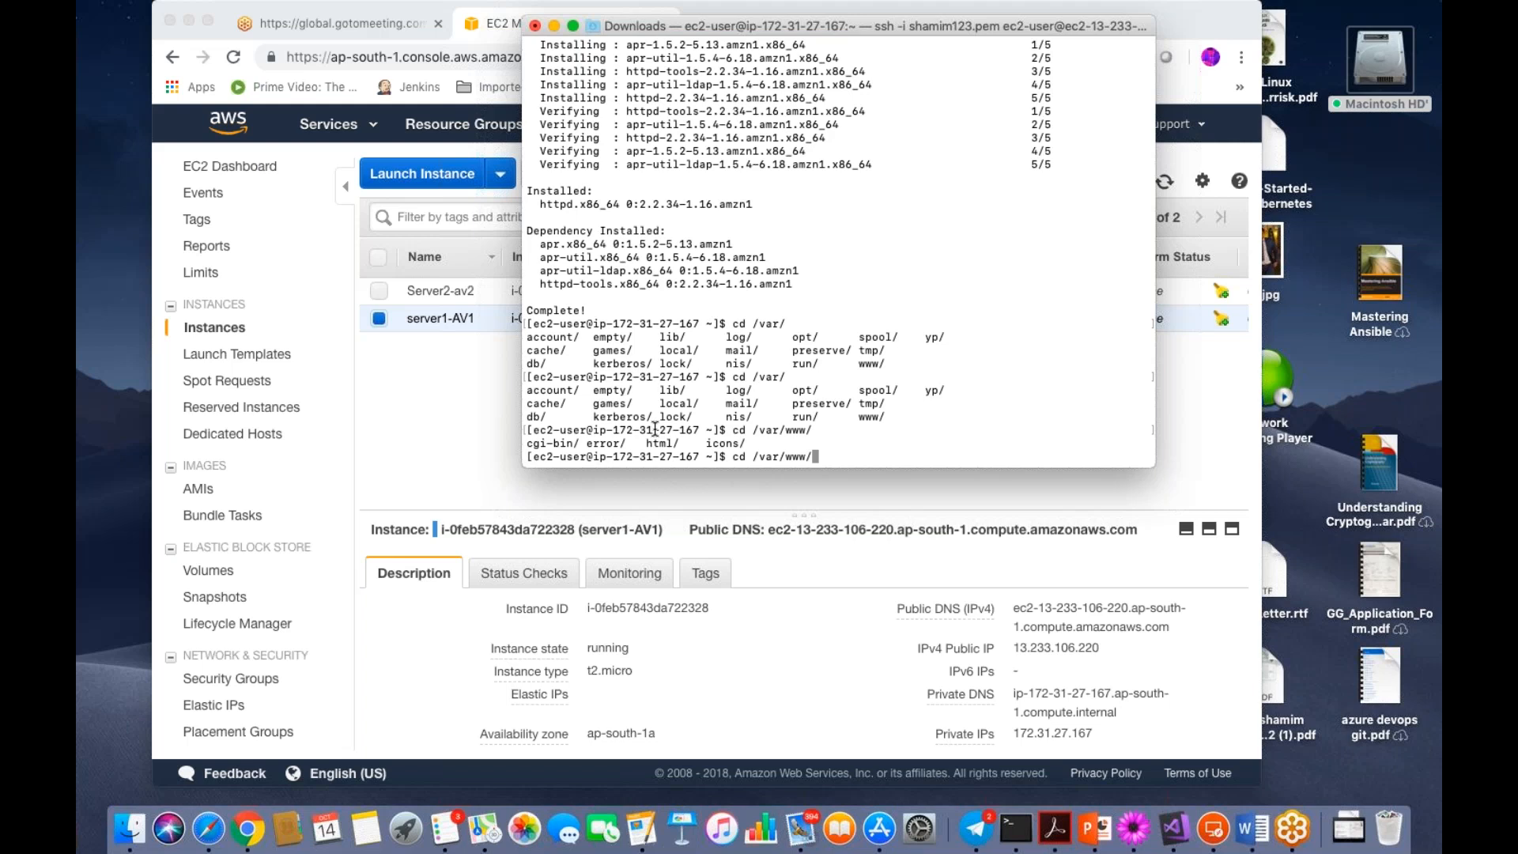
type("html/")
key("Return")
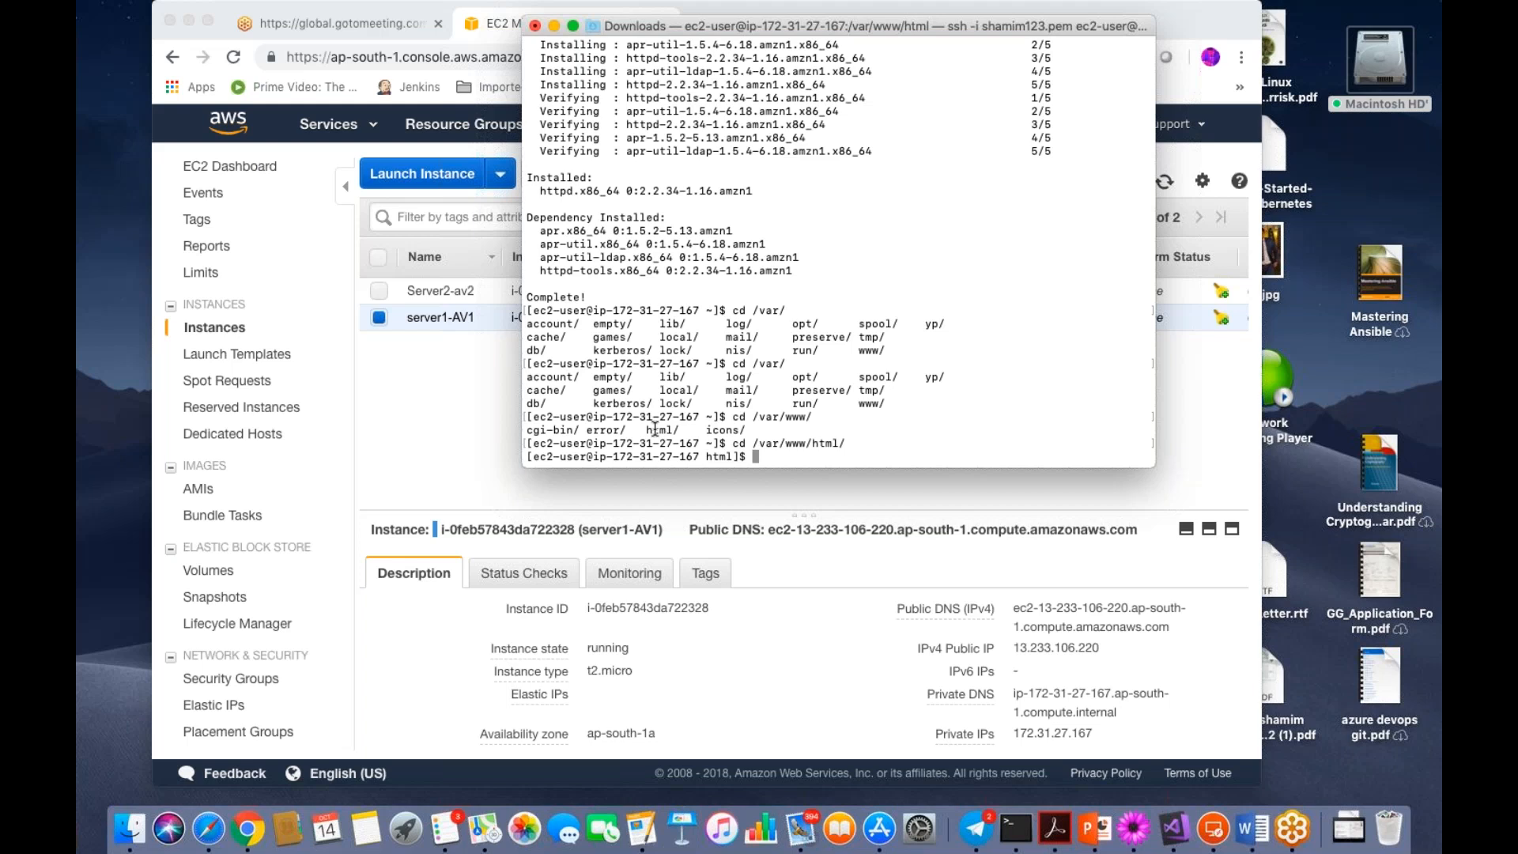
- List the contents of the html folder in long format
type("touc")
key("BackSpace")
key("BackSpace")
key("BackSpace")
key("BackSpace")
type("ls -l")
key("Return")
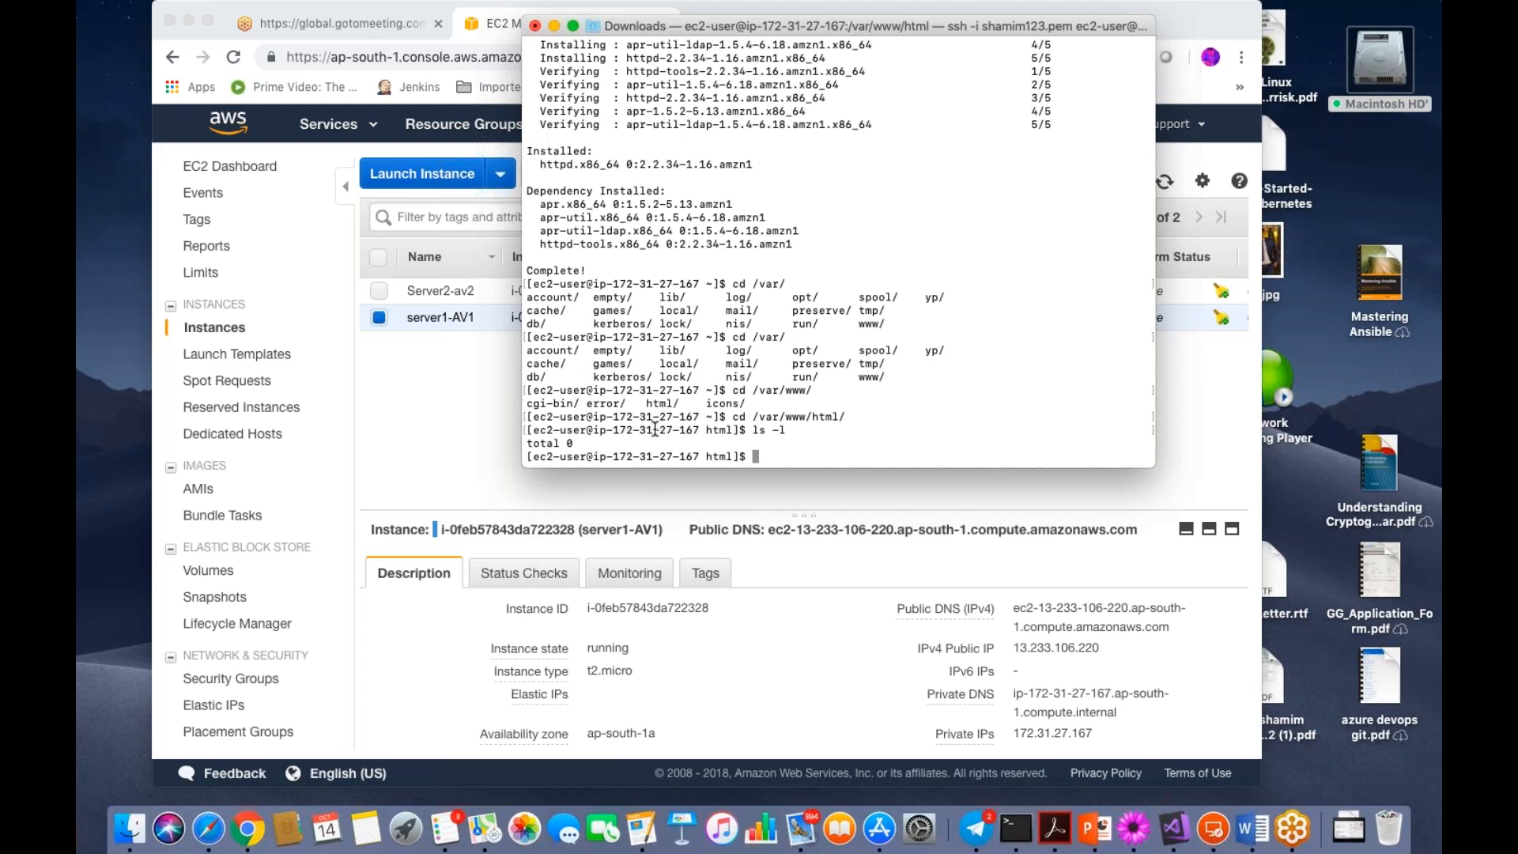
- Open index.html in vim without elevated rights and enter the text "Server1 html text group"
type("vim")
key("BackSpace")
key("BackSpace")
type("m index.html")
key("Return")
type("iHi ")
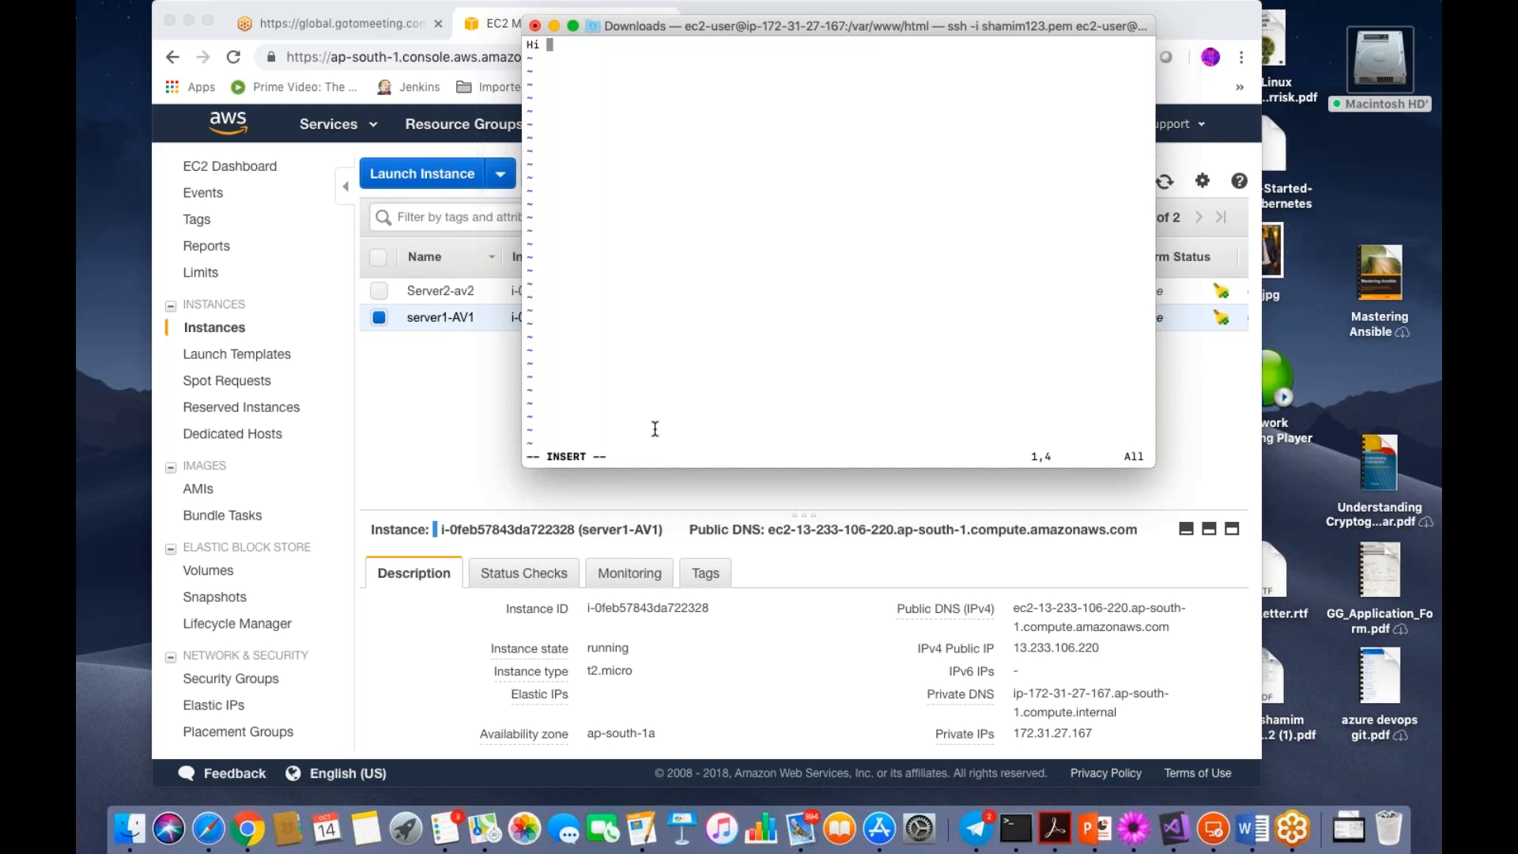
type("how are you guys")
key("BackSpace")
key("BackSpace")
key("BackSpace")
key("BackSpace")
key("BackSpace")
key("BackSpace")
key("BackSpace")
key("BackSpace")
key("BackSpace")
key("BackSpace")
key("BackSpace")
key("BackSpace")
key("BackSpace")
key("BackSpace")
key("BackSpace")
key("BackSpace")
key("BackSpace")
key("BackSpace")
key("BackSpace")
type("Server1 html text group")
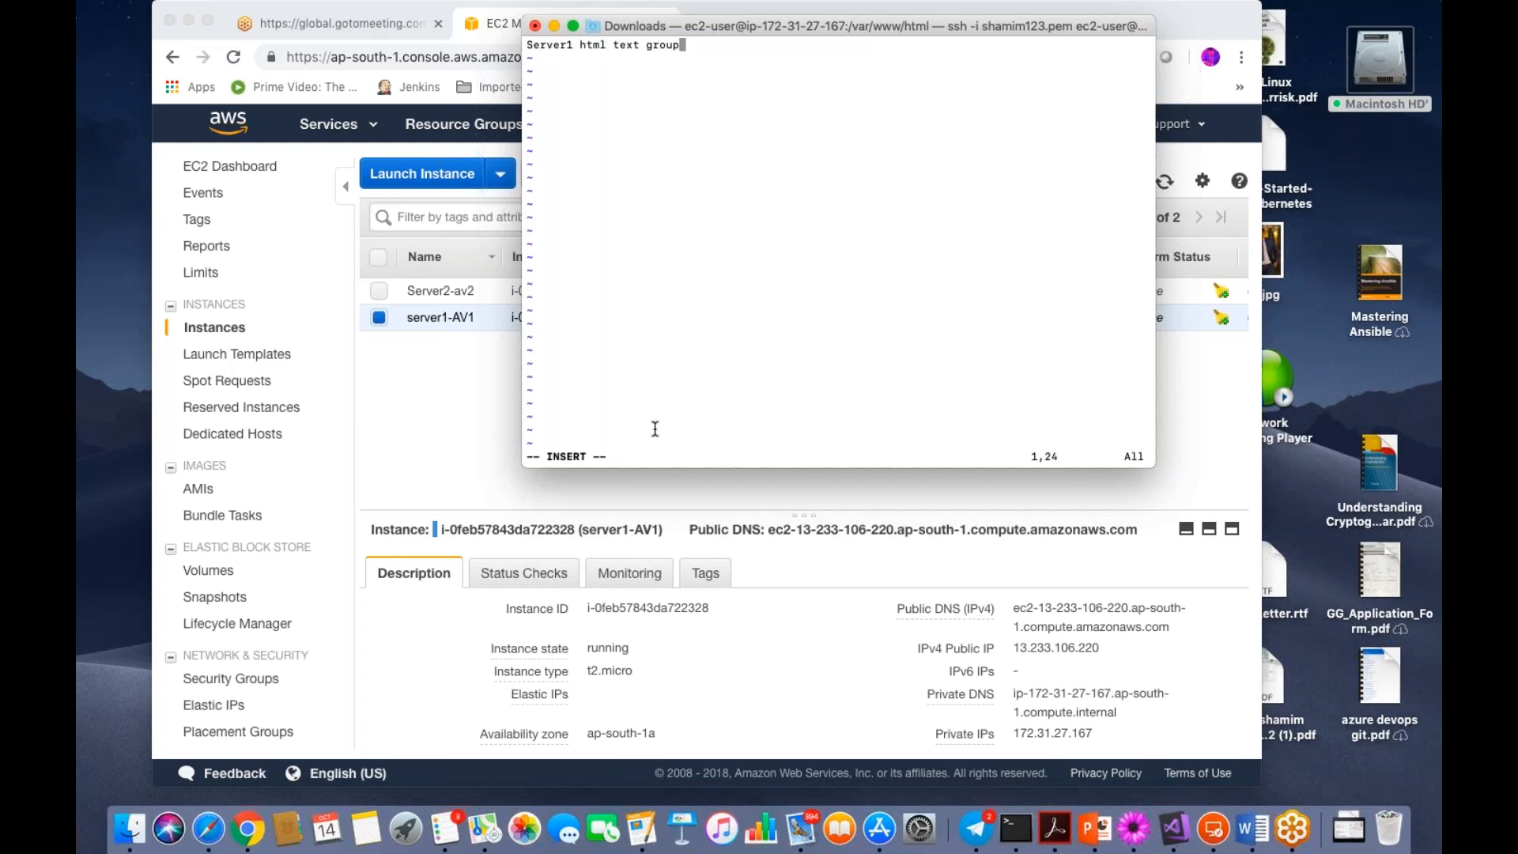
- Try to force-save index.html and quit vim with ":wq!"
key("Escape")
type(":wq!")
key("Return")
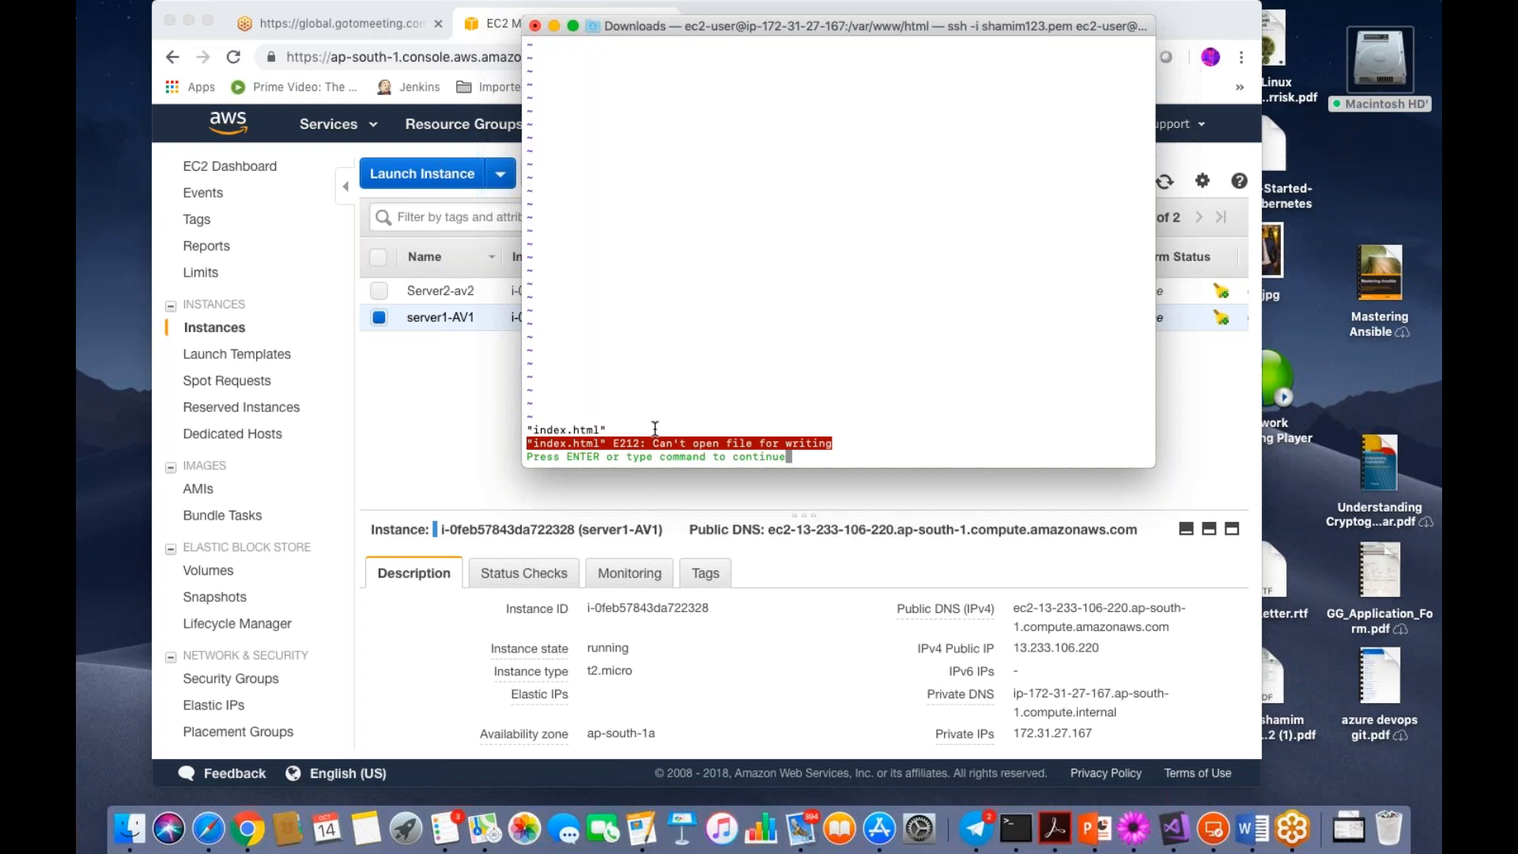
type(":")
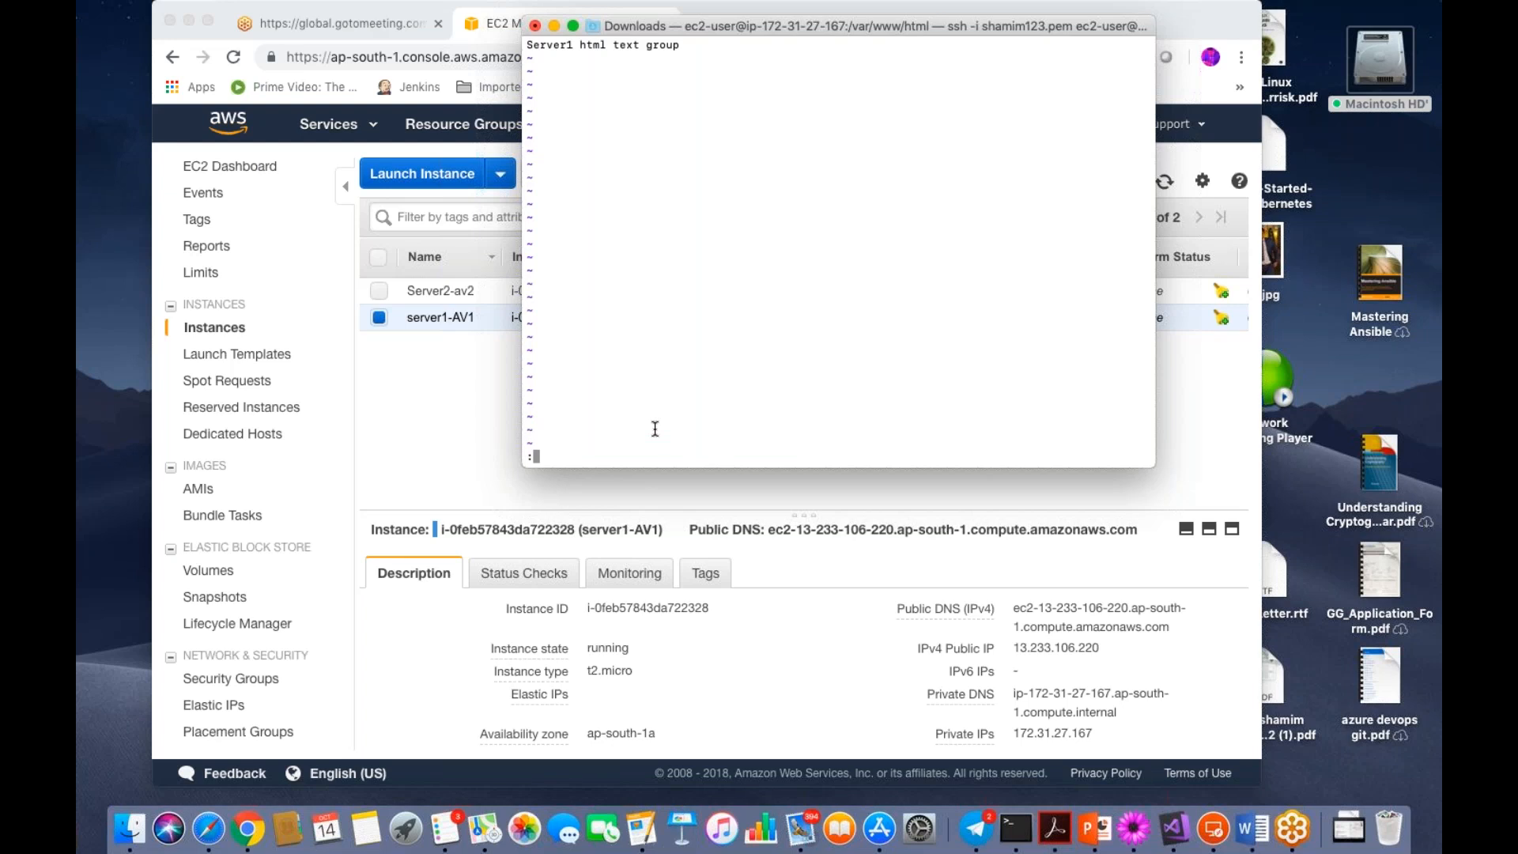
type("wq!")
key("Return")
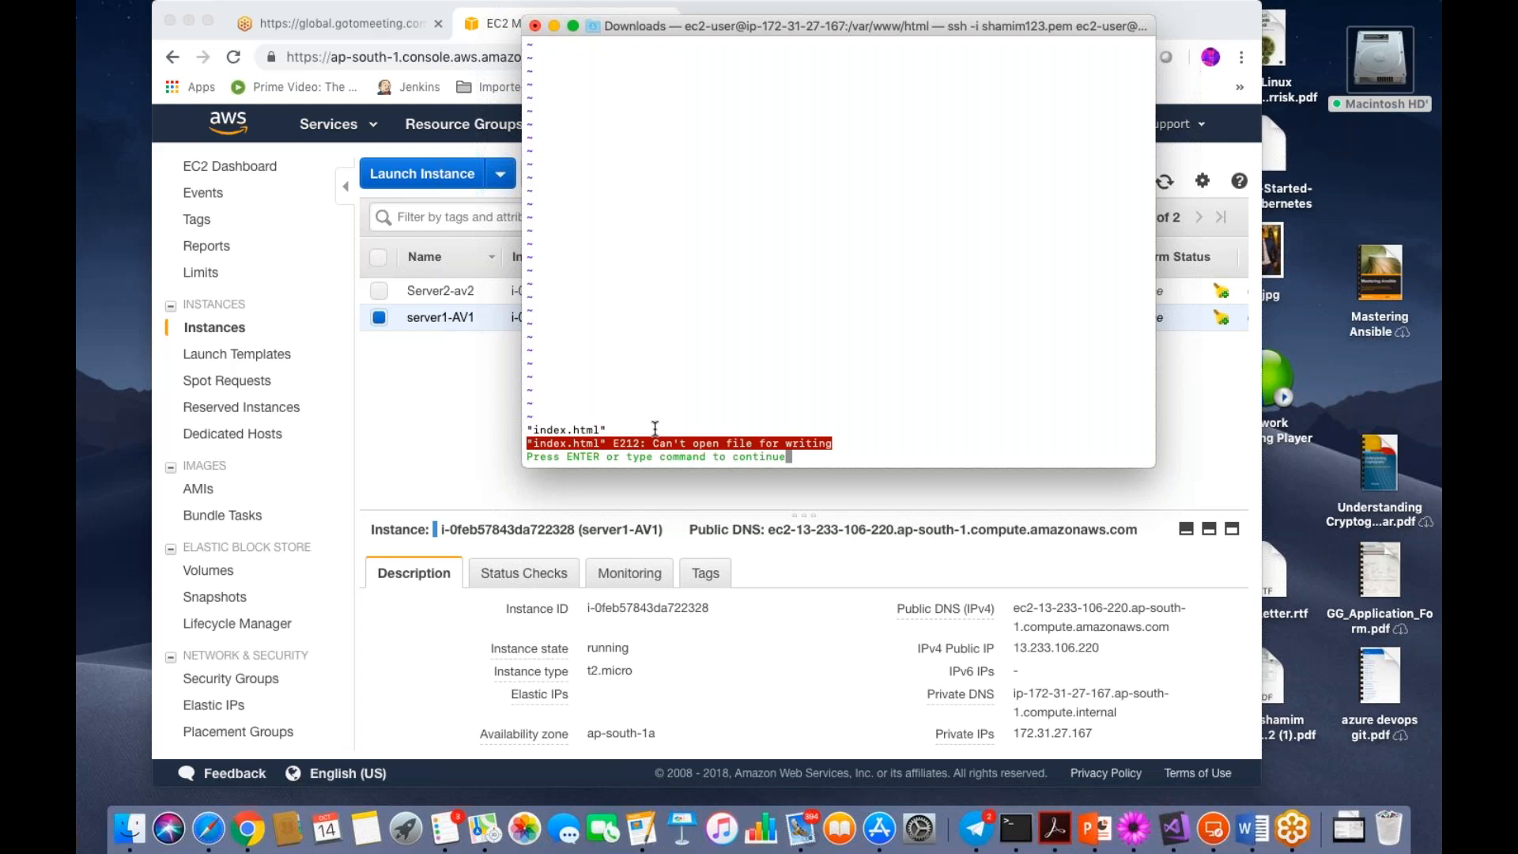
key("Return")
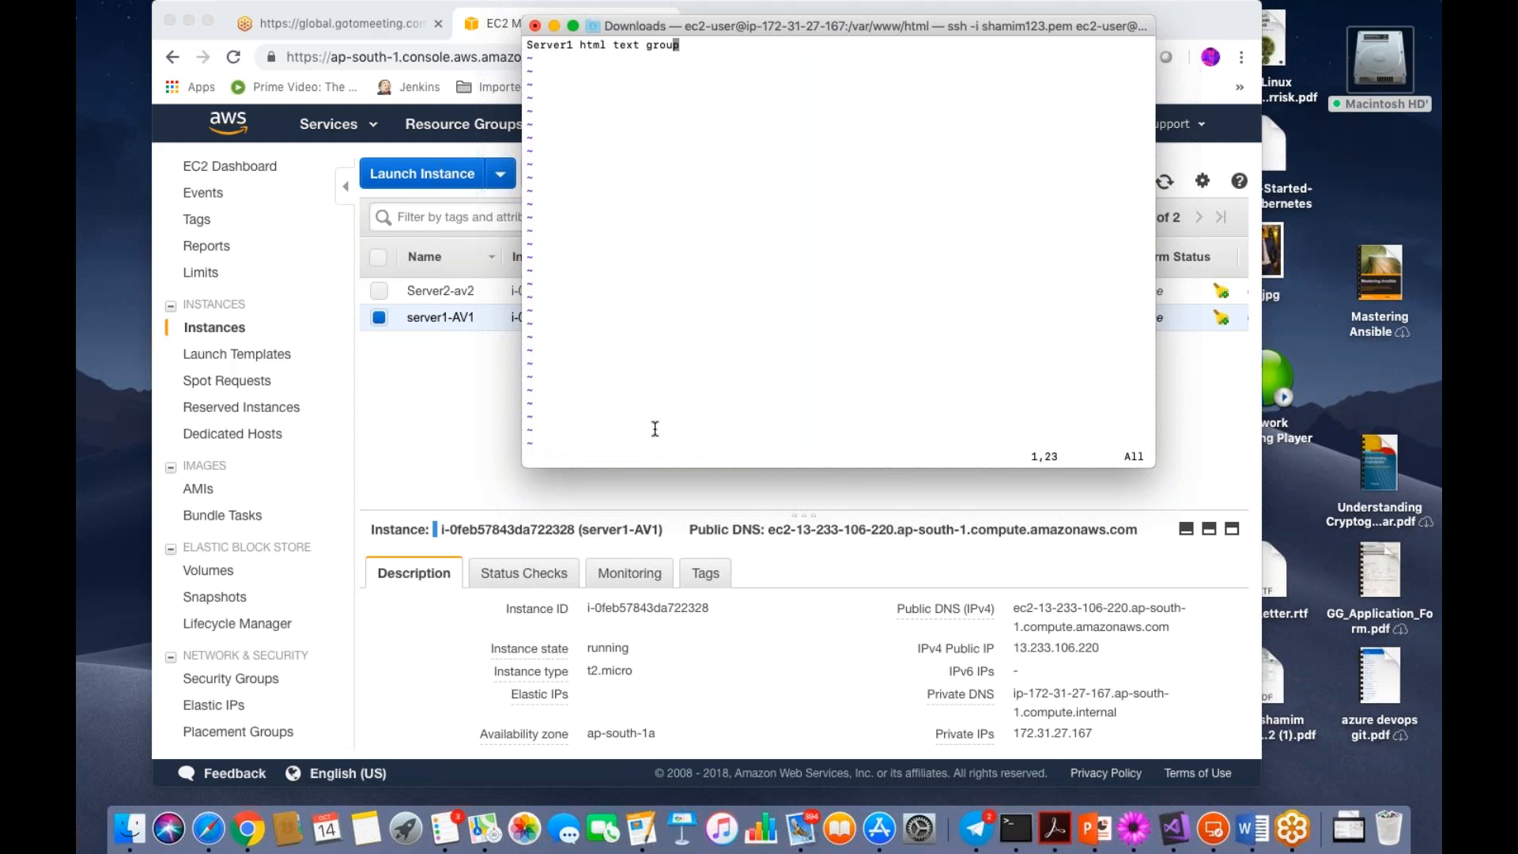
- Delete the text in index.html and quit vim without saving, using ":q!"
key("Left")
key("i")
key("Delete")
key("Delete")
key("BackSpace")
key("BackSpace")
key("BackSpace")
key("BackSpace")
key("BackSpace")
key("BackSpace")
key("BackSpace")
key("BackSpace")
key("BackSpace")
key("BackSpace")
key("BackSpace")
key("BackSpace")
key("BackSpace")
key("BackSpace")
key("BackSpace")
key("BackSpace")
key("BackSpace")
key("BackSpace")
key("BackSpace")
key("BackSpace")
key("BackSpace")
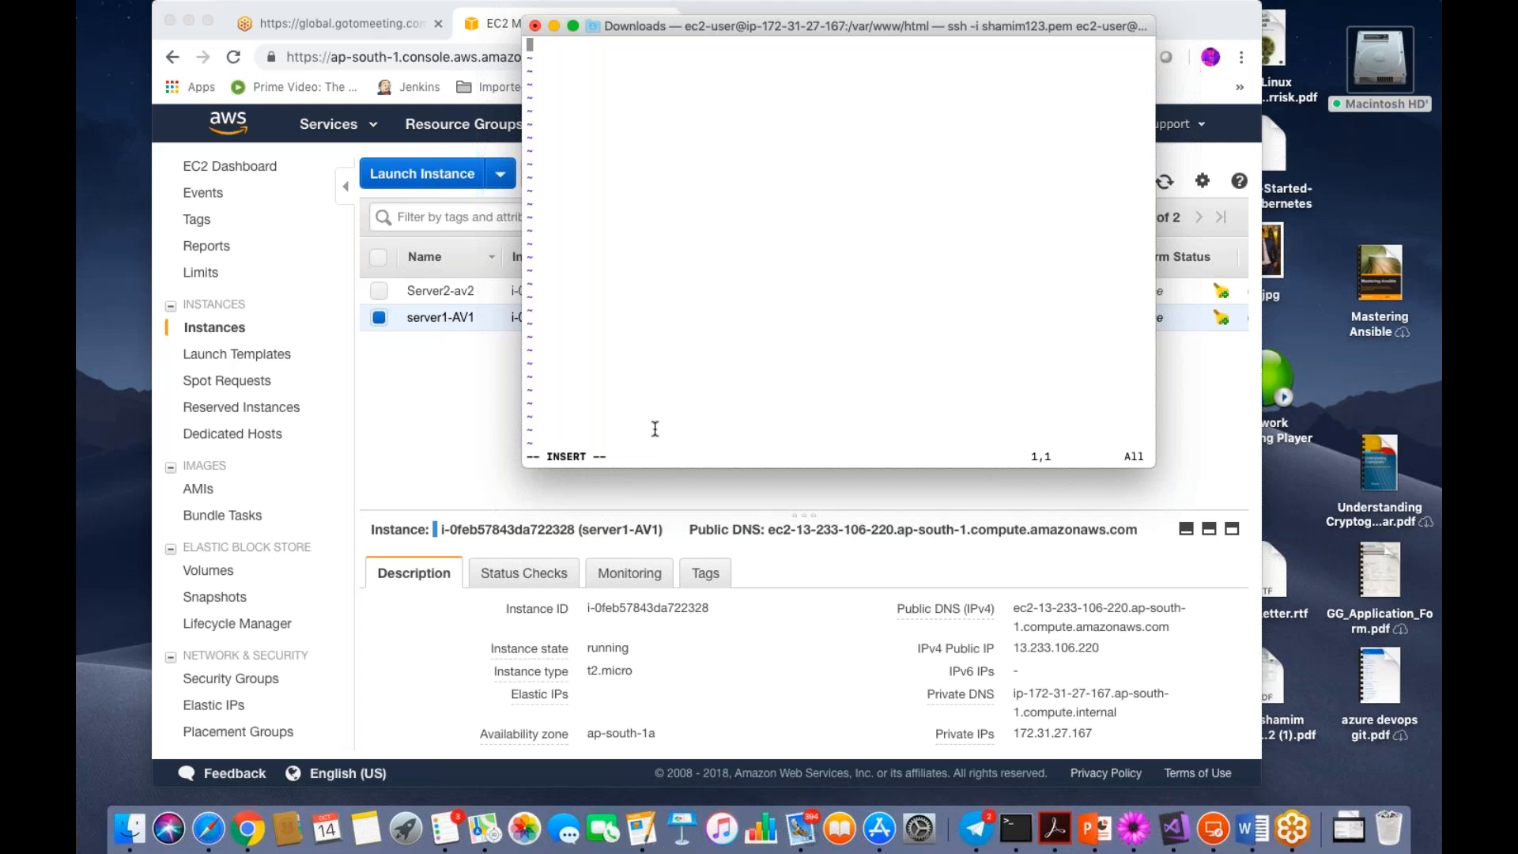
key("Escape")
type(":wq")
key("BackSpace")
key("BackSpace")
type("q!")
key("Return")
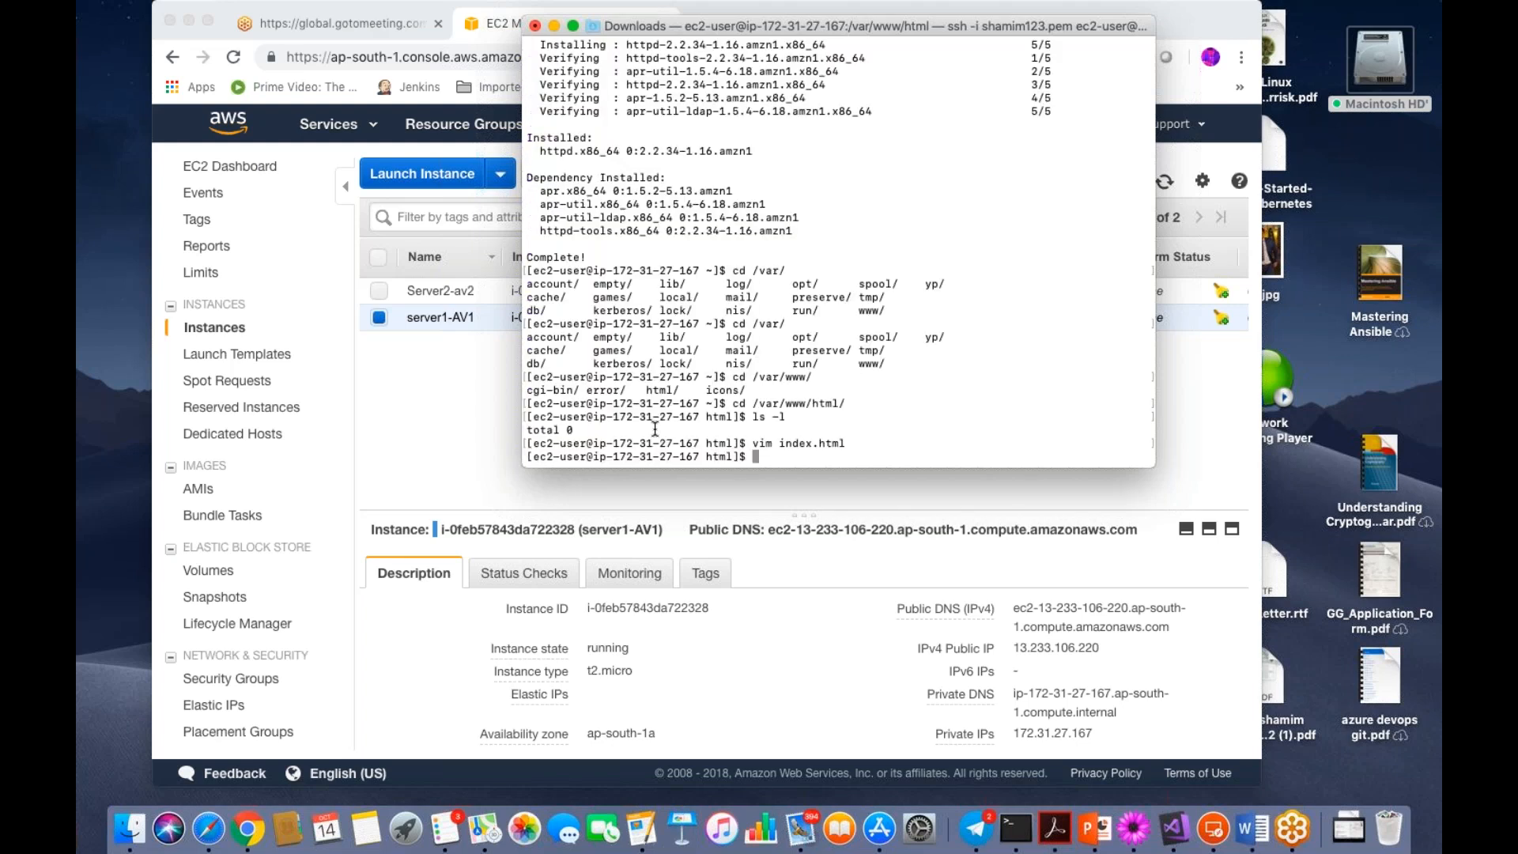
- Create index.html with "sudo vim index.html" containing "server text group", save it, and print its contents with cat
type("sudo vim index.html")
key("Return")
key("i")
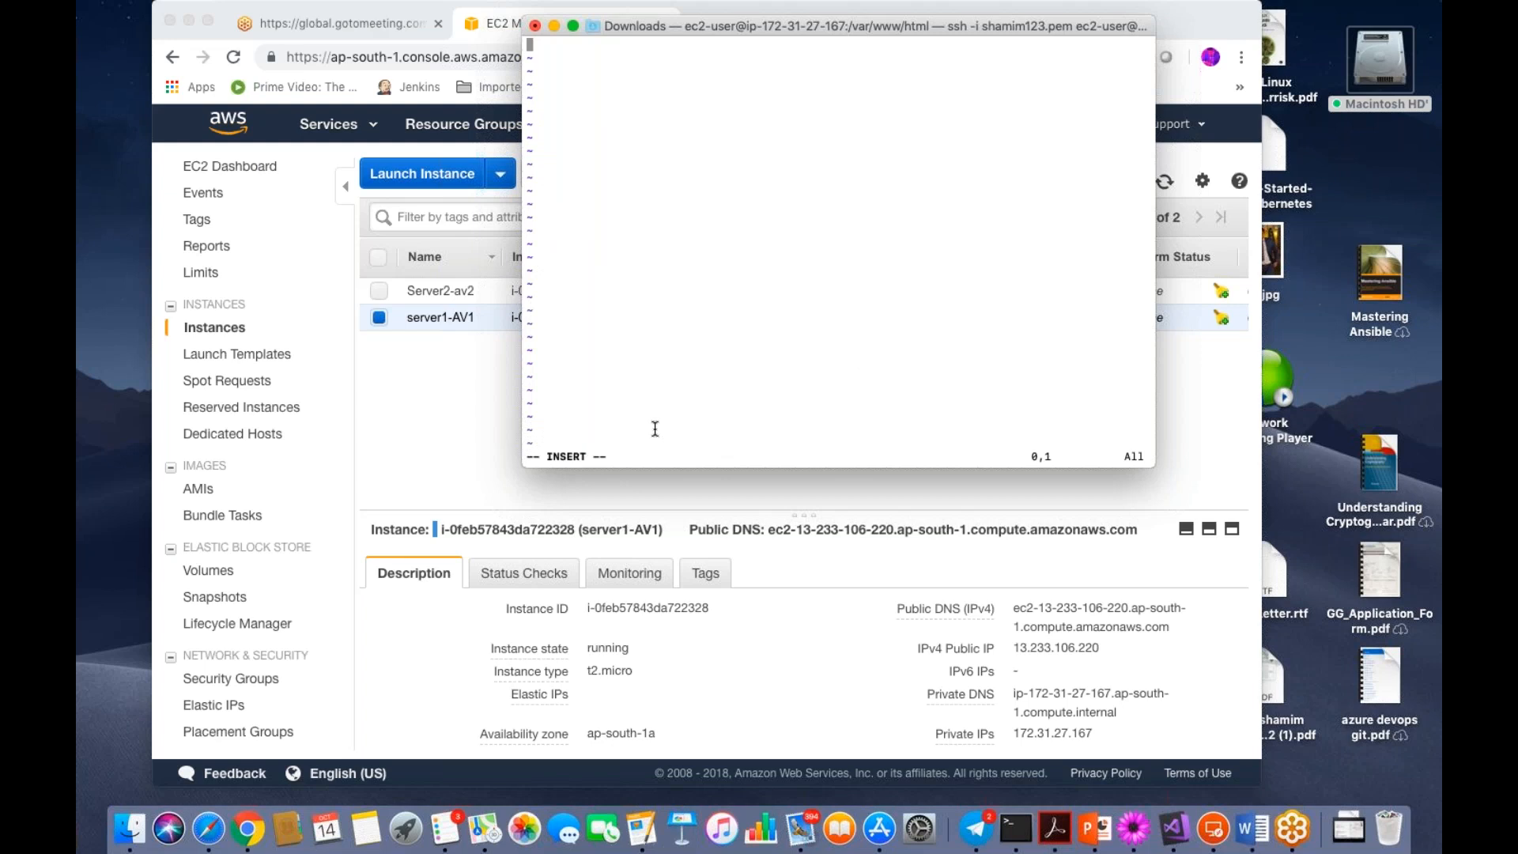
type("i")
key("BackSpace")
type("server text group")
key("Escape")
type(":wq!")
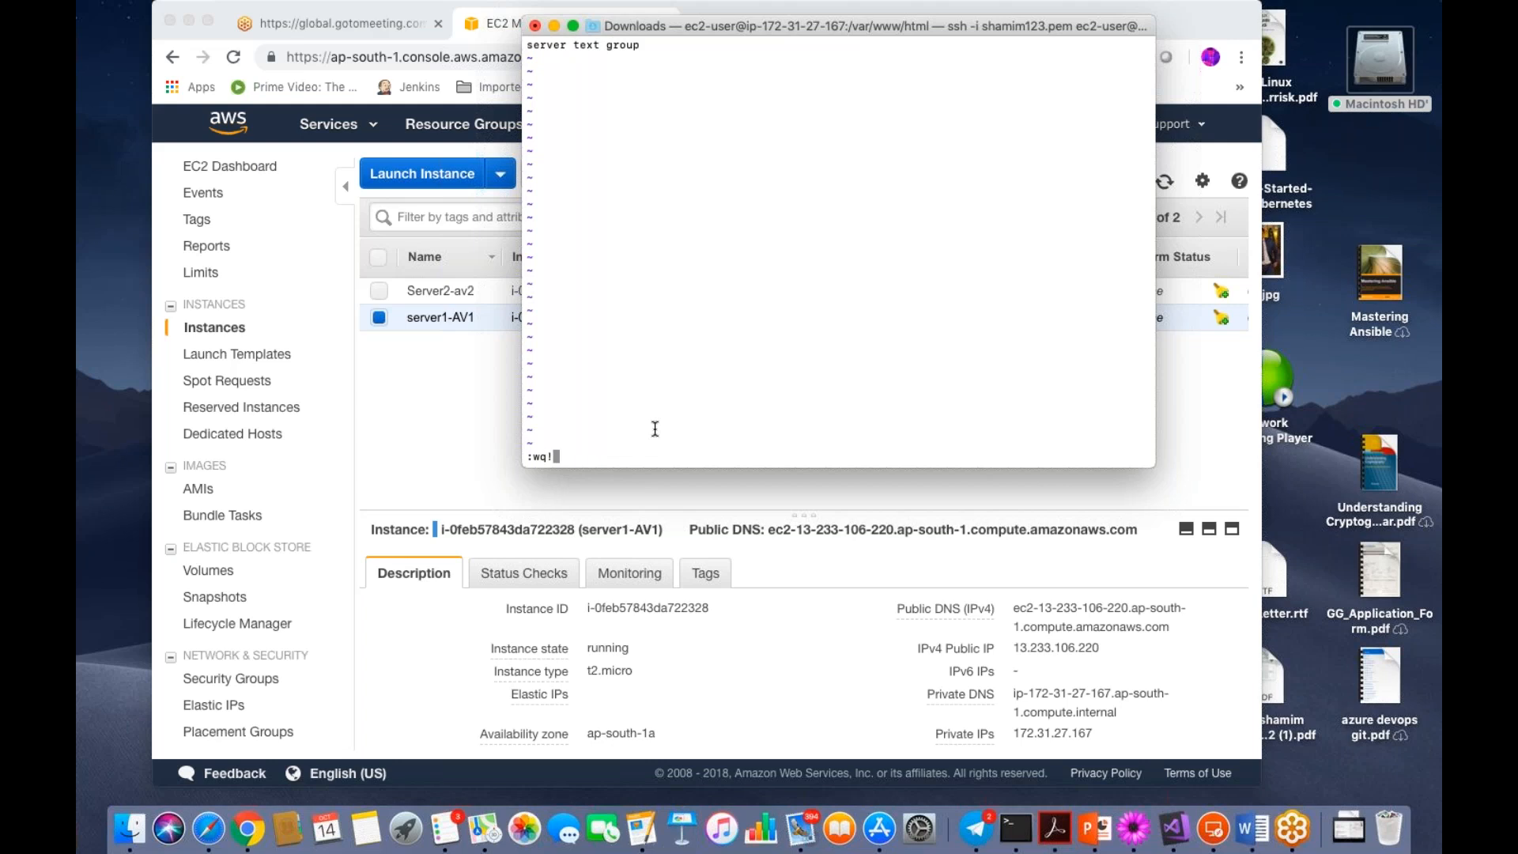
key("Return")
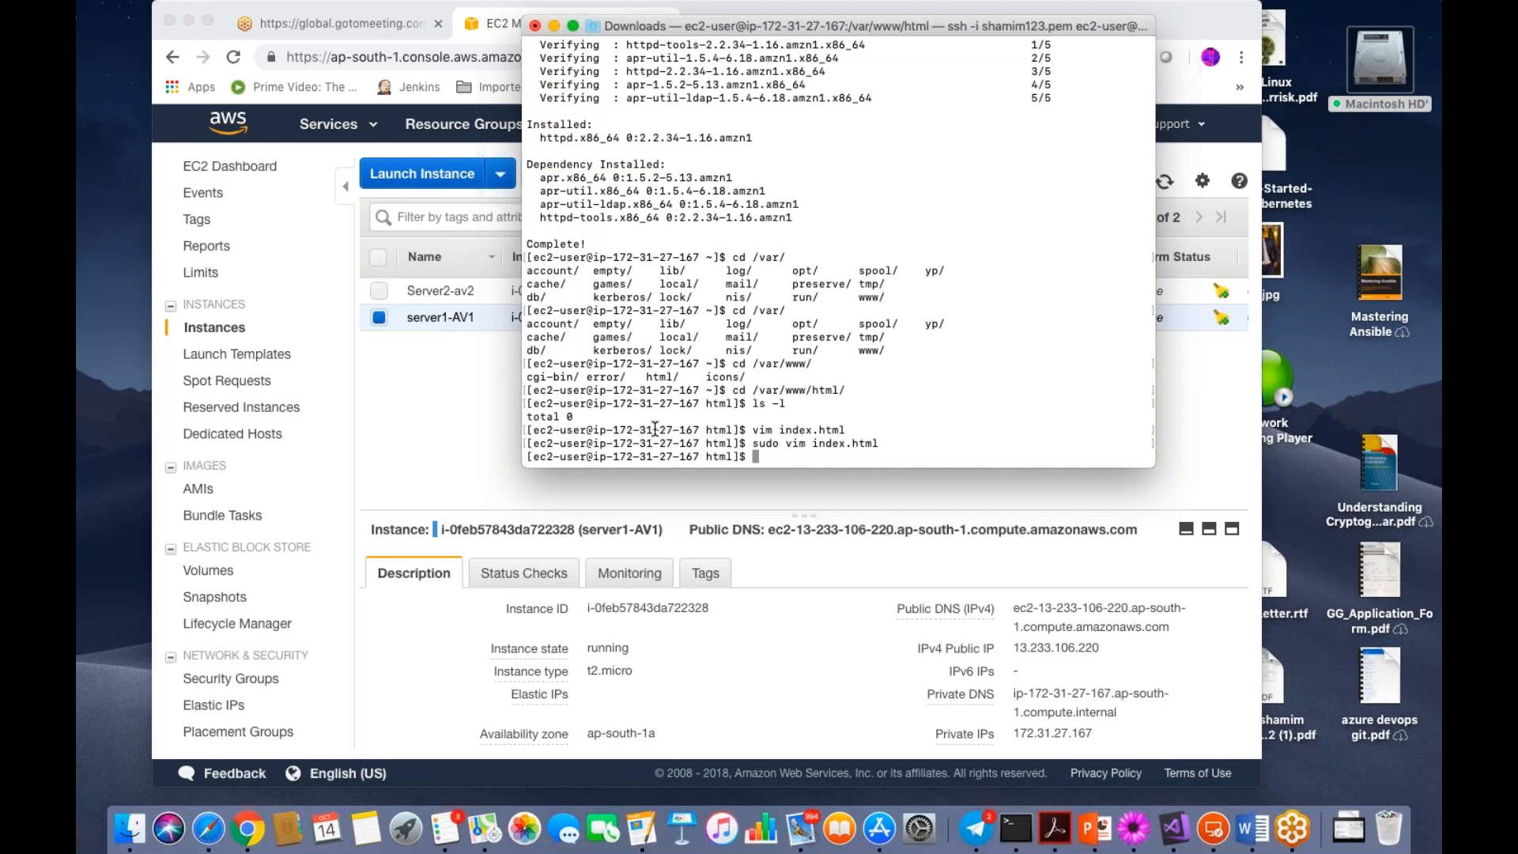
type("cat index.html")
key("Return")
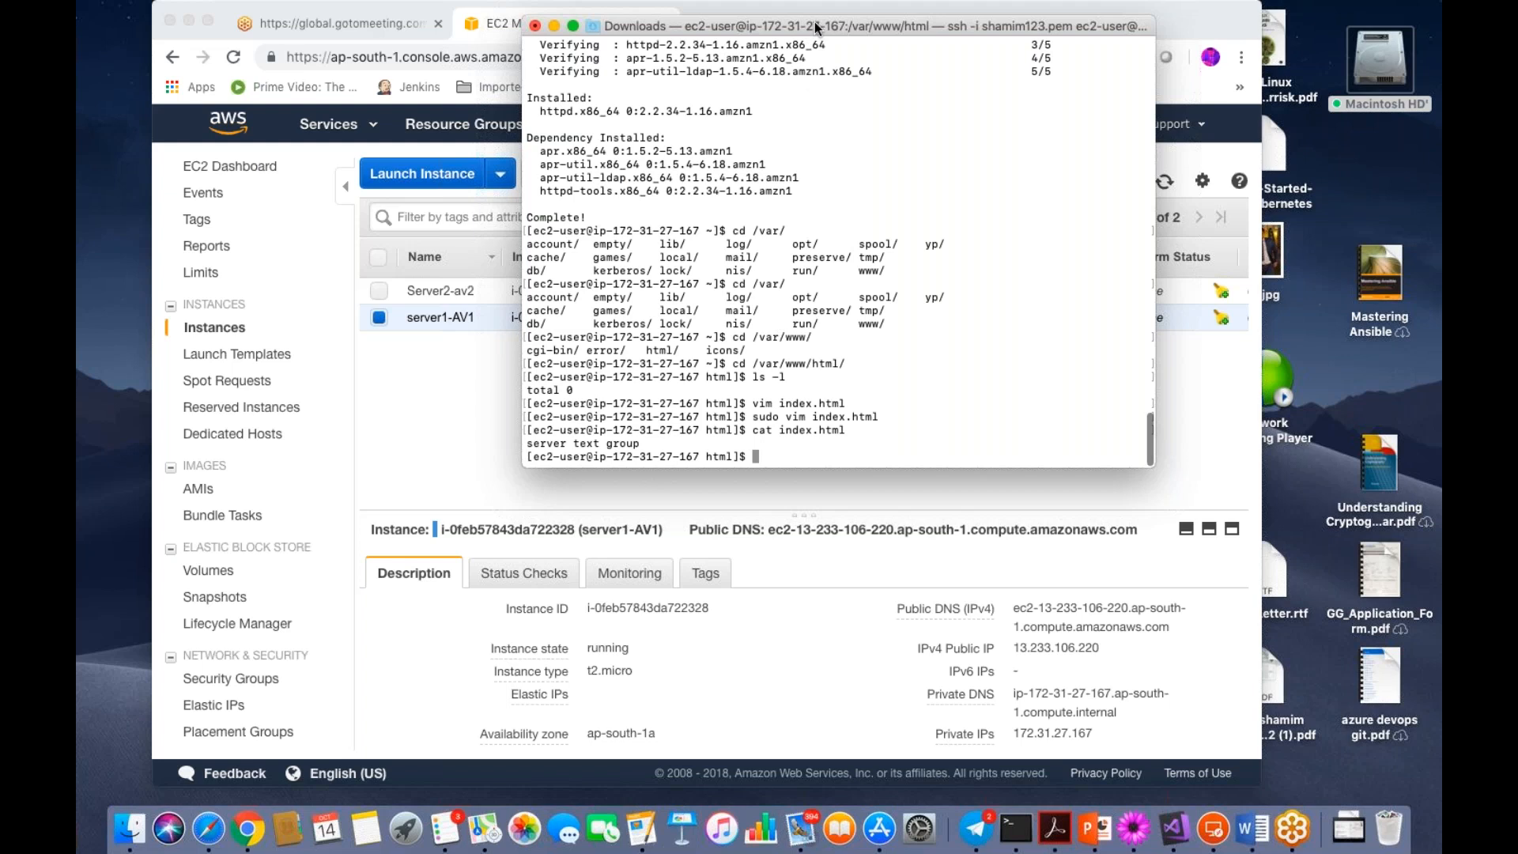
- Copy server1-AV1's IPv4 public IP, 13.233.106.220, from the instance details and load it in a new browser tab
left_click_drag(817, 26, 824, 139)
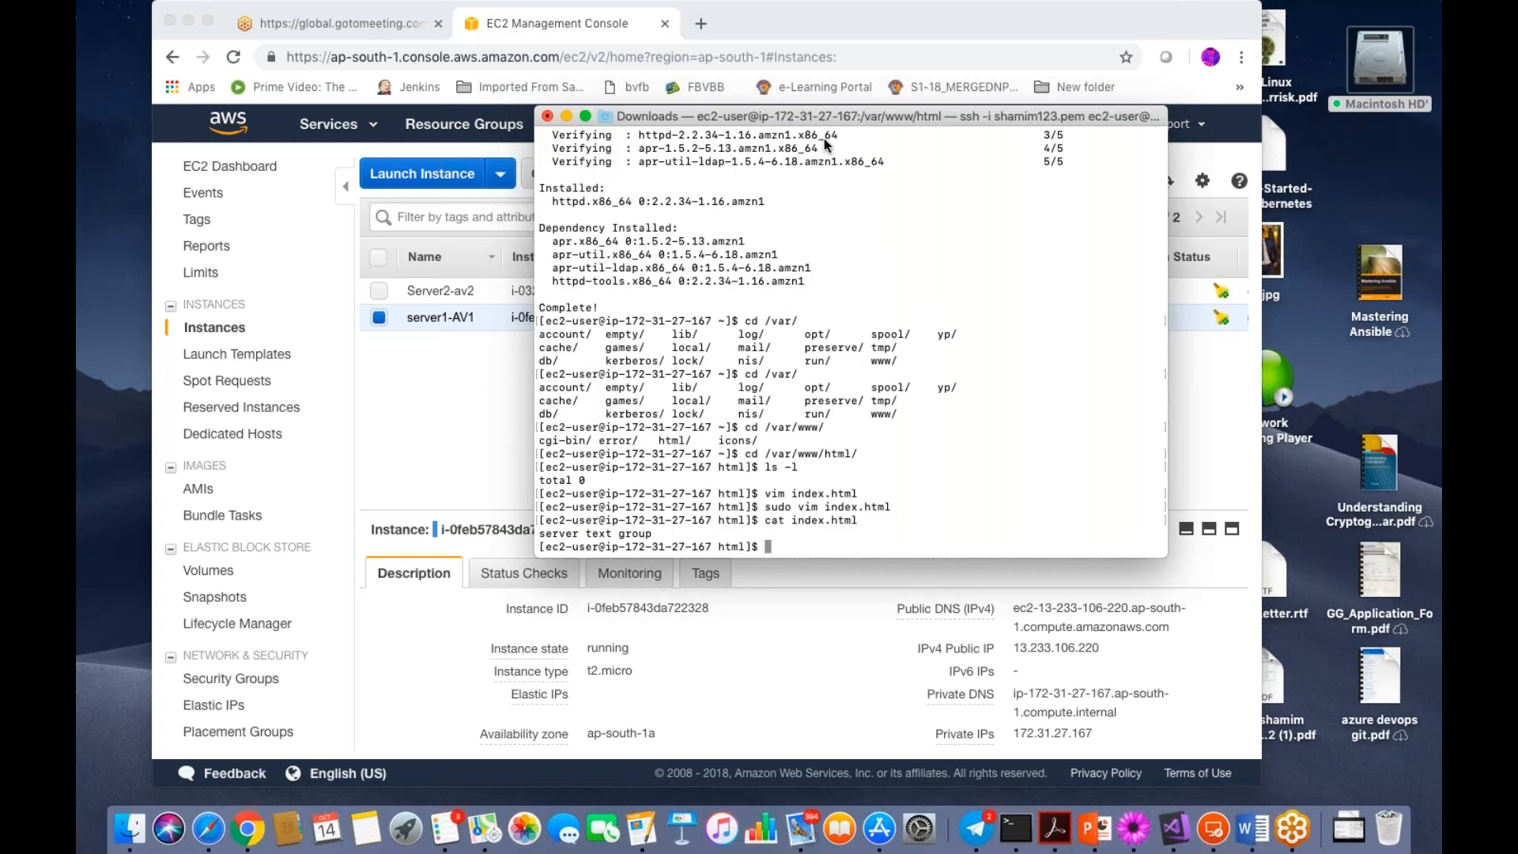
left_click_drag(824, 139, 767, 120)
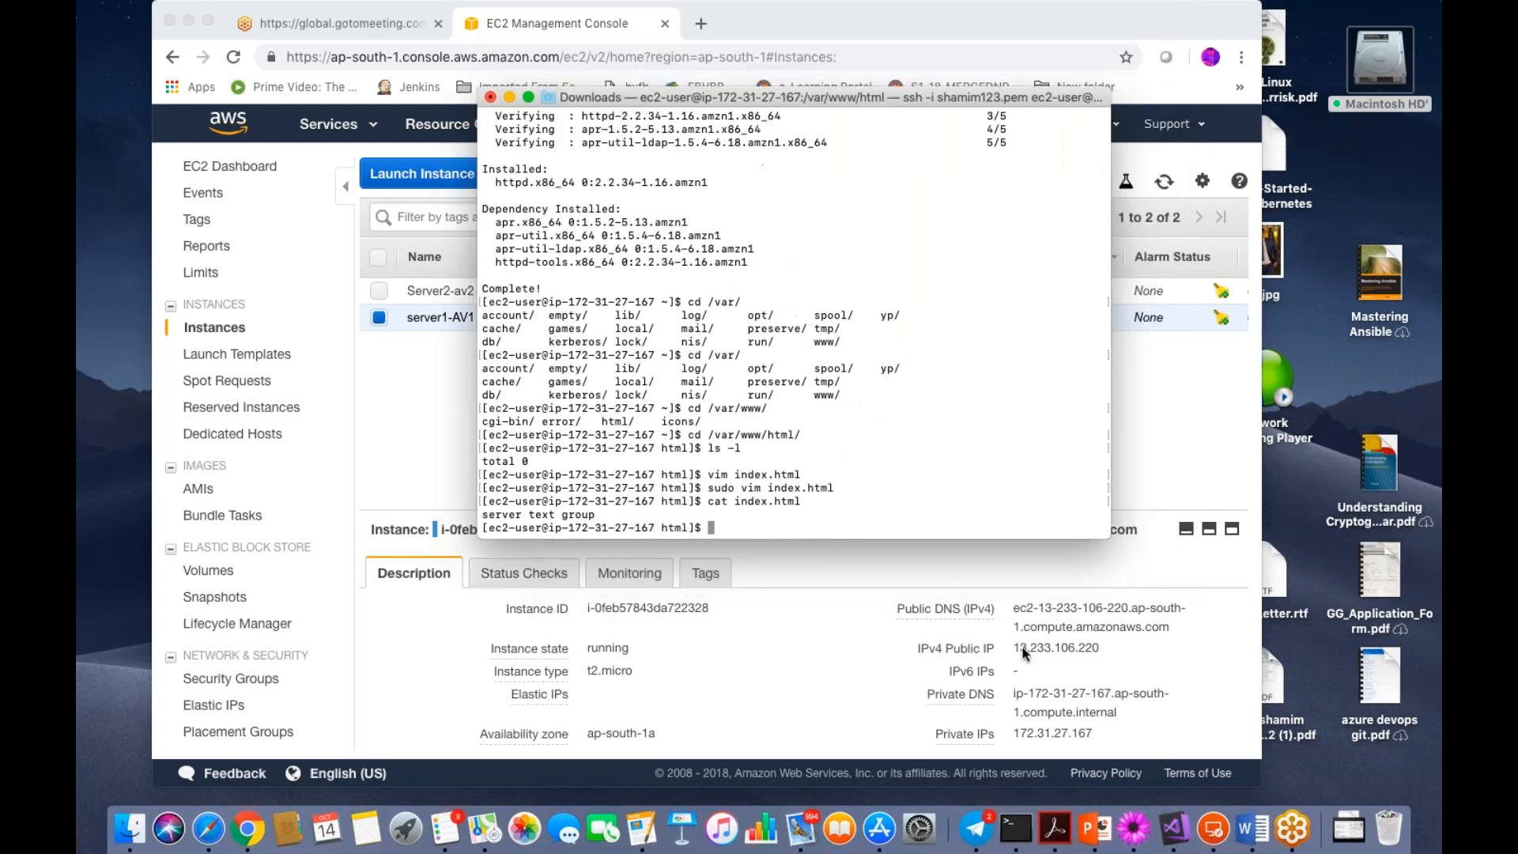
left_click(1105, 646)
left_click(1115, 648)
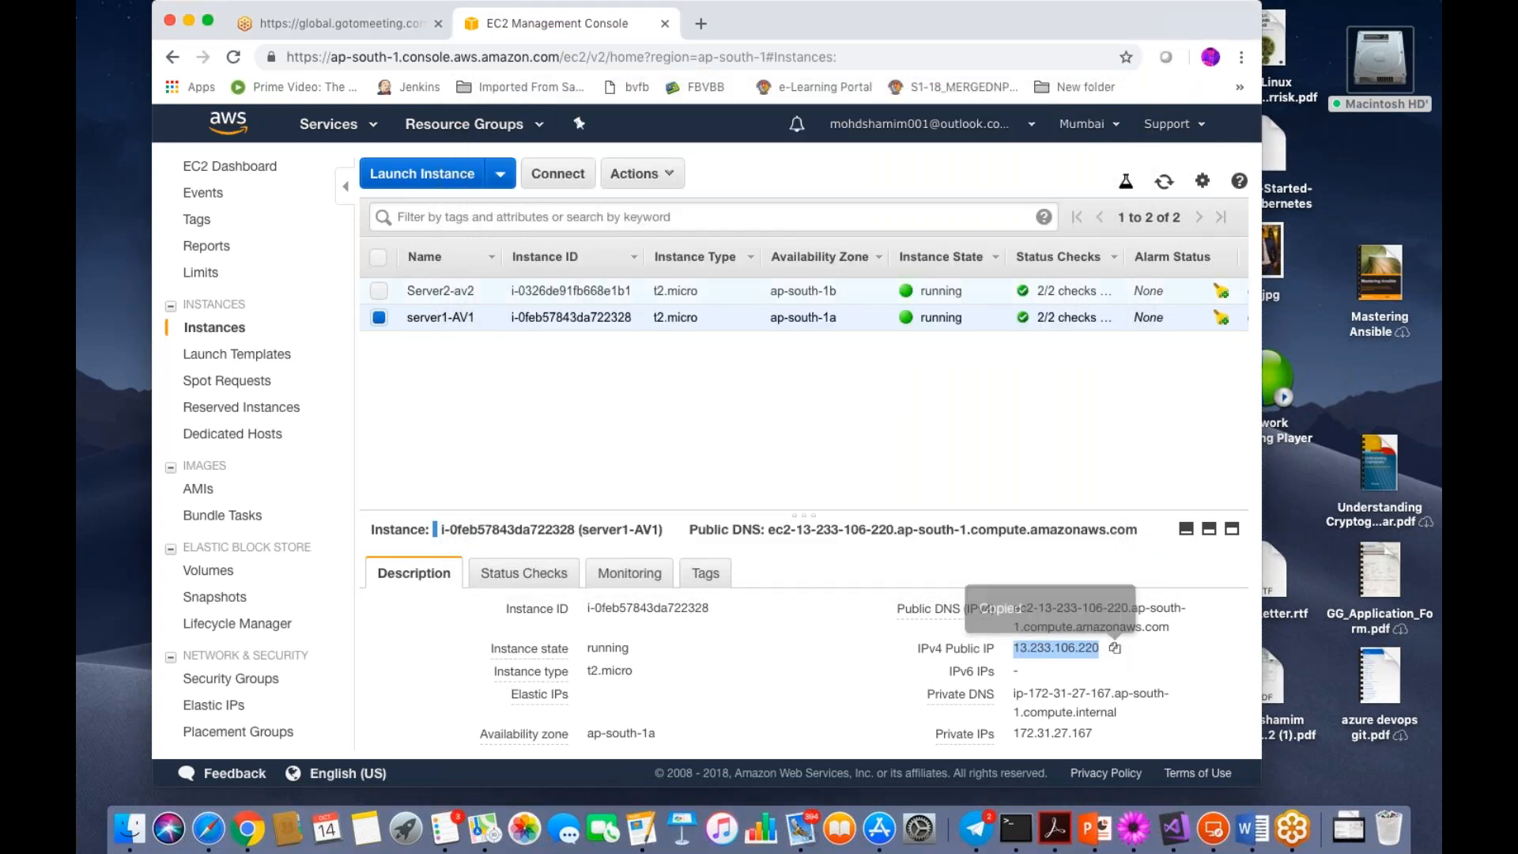
left_click(697, 27)
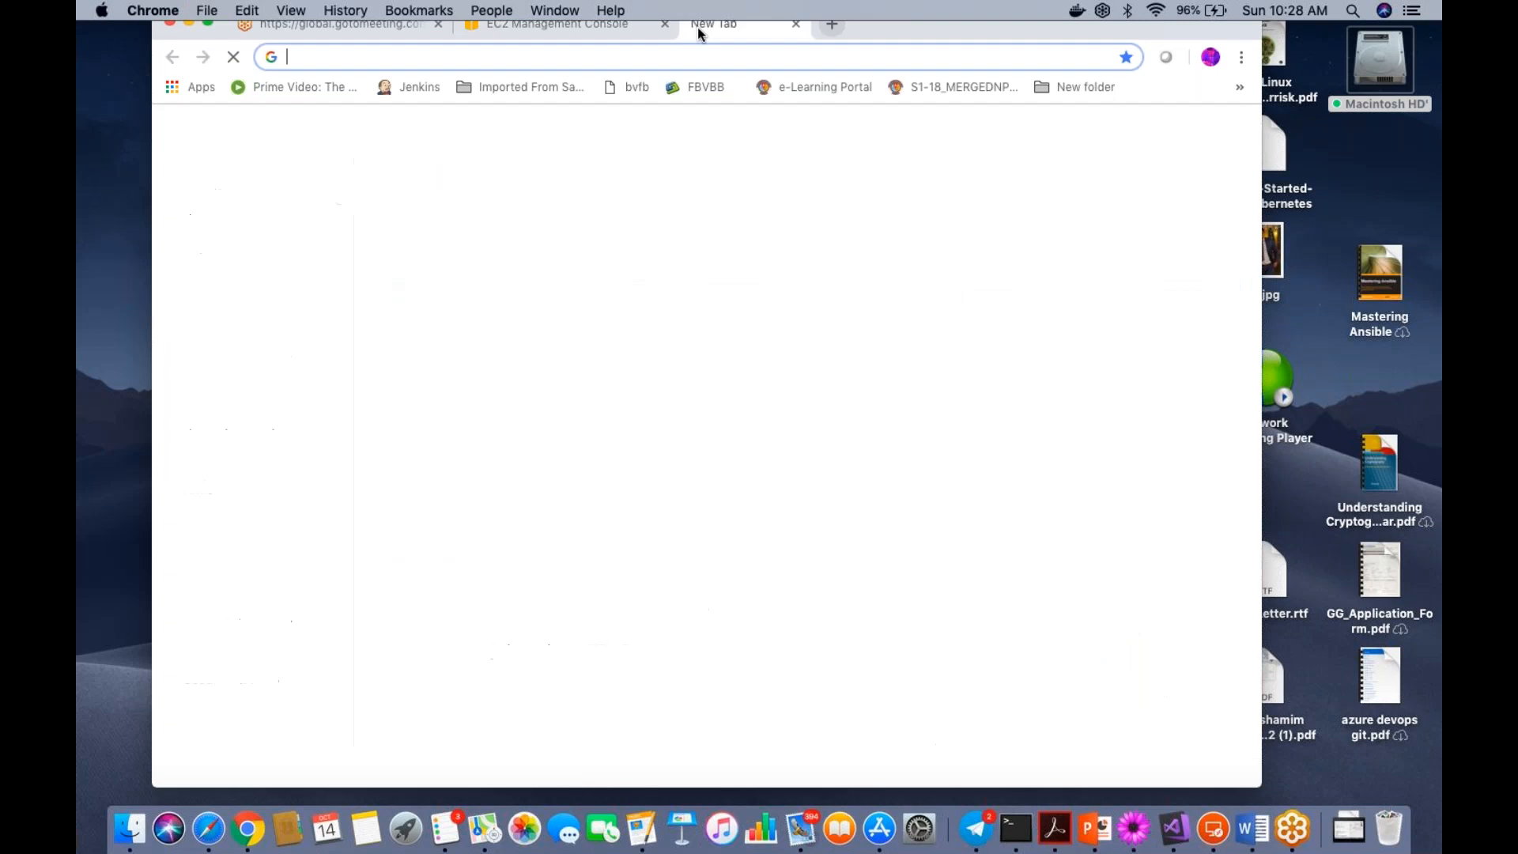
key("super+v")
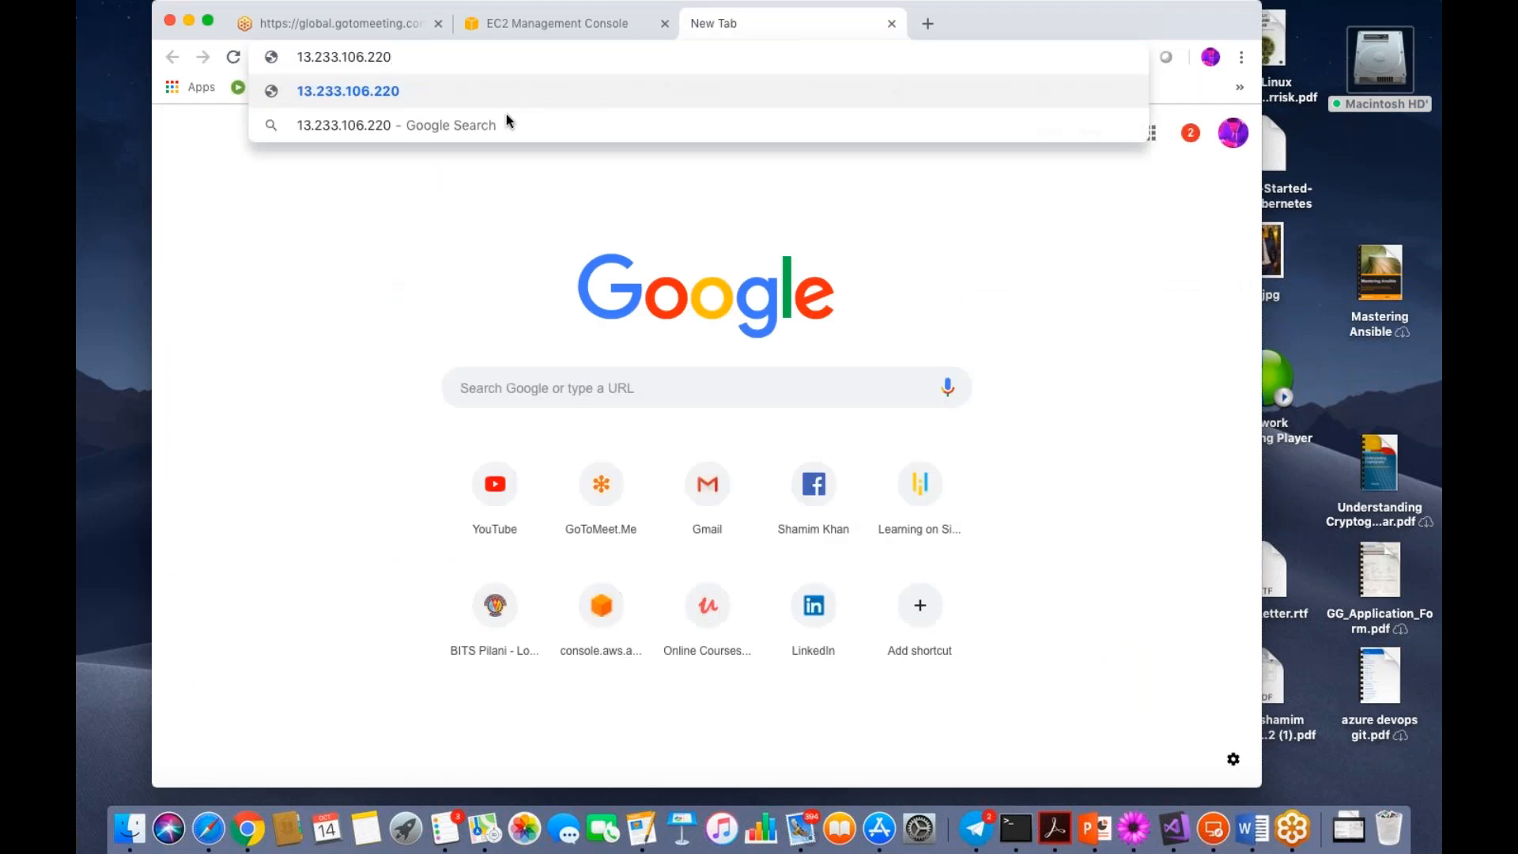
key("Return")
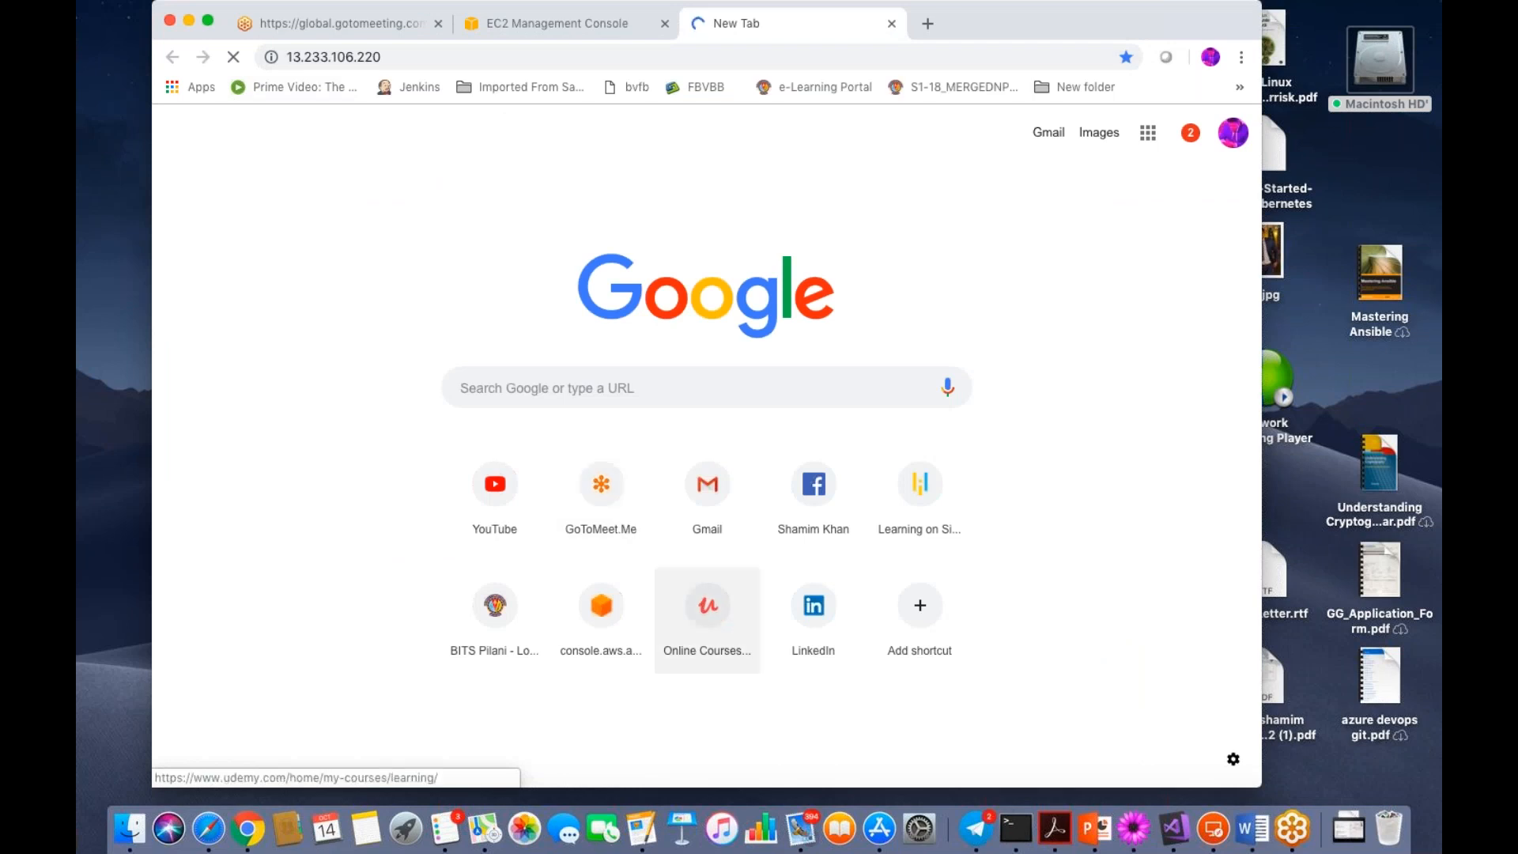
- Switch to Terminal and try to start Apache with "systemctl start httpd"
left_click(1018, 826)
type("systemctl start")
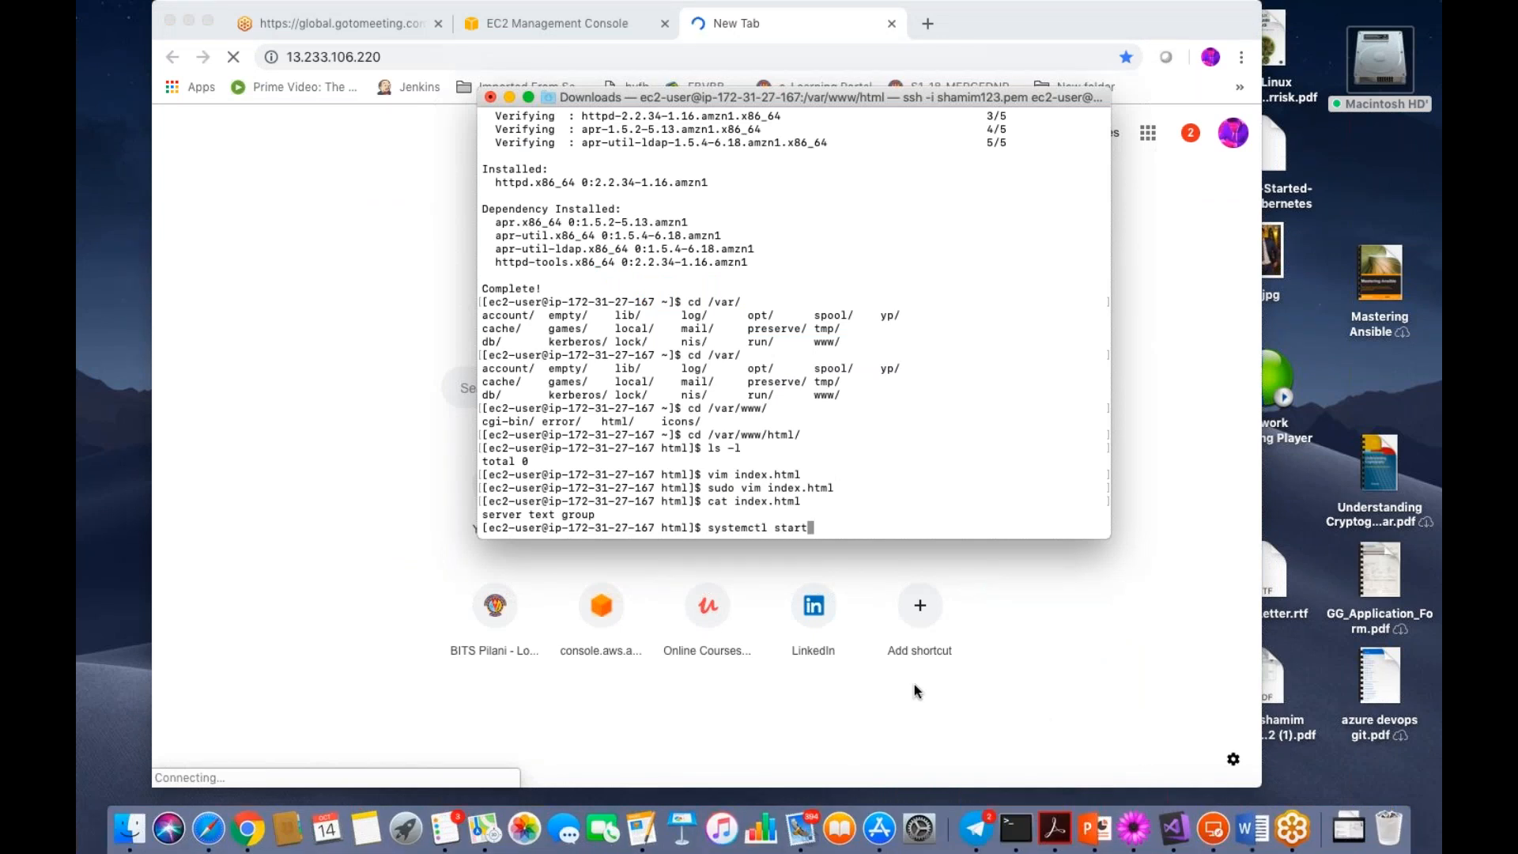
type(" httpd")
key("Return")
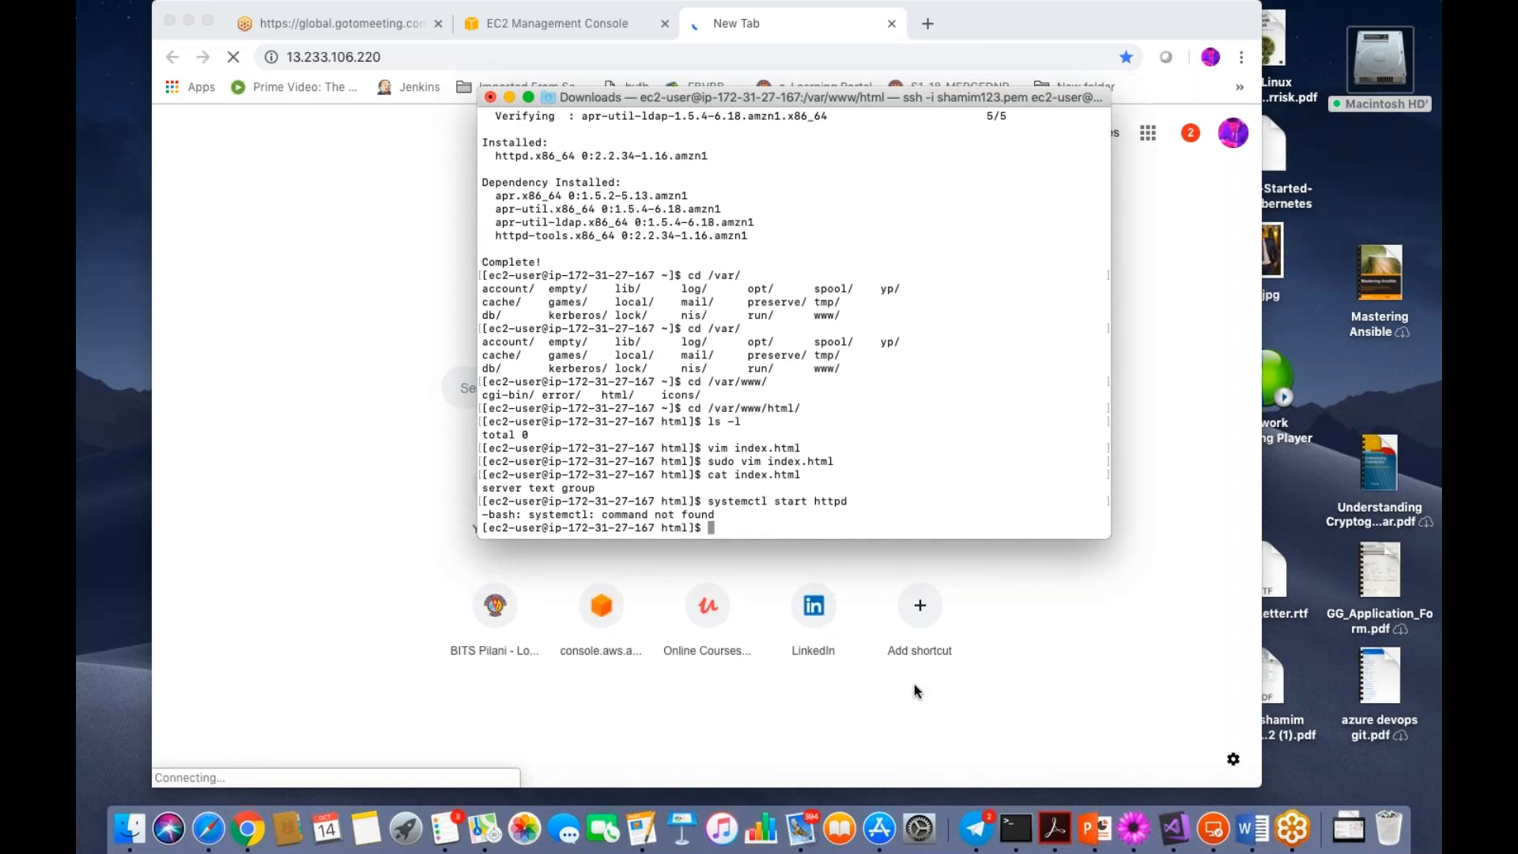
- Start Apache on server1-AV1 with "sudo service httpd start" and view the served page in the browser
type("sudo service httpd start")
key("Return")
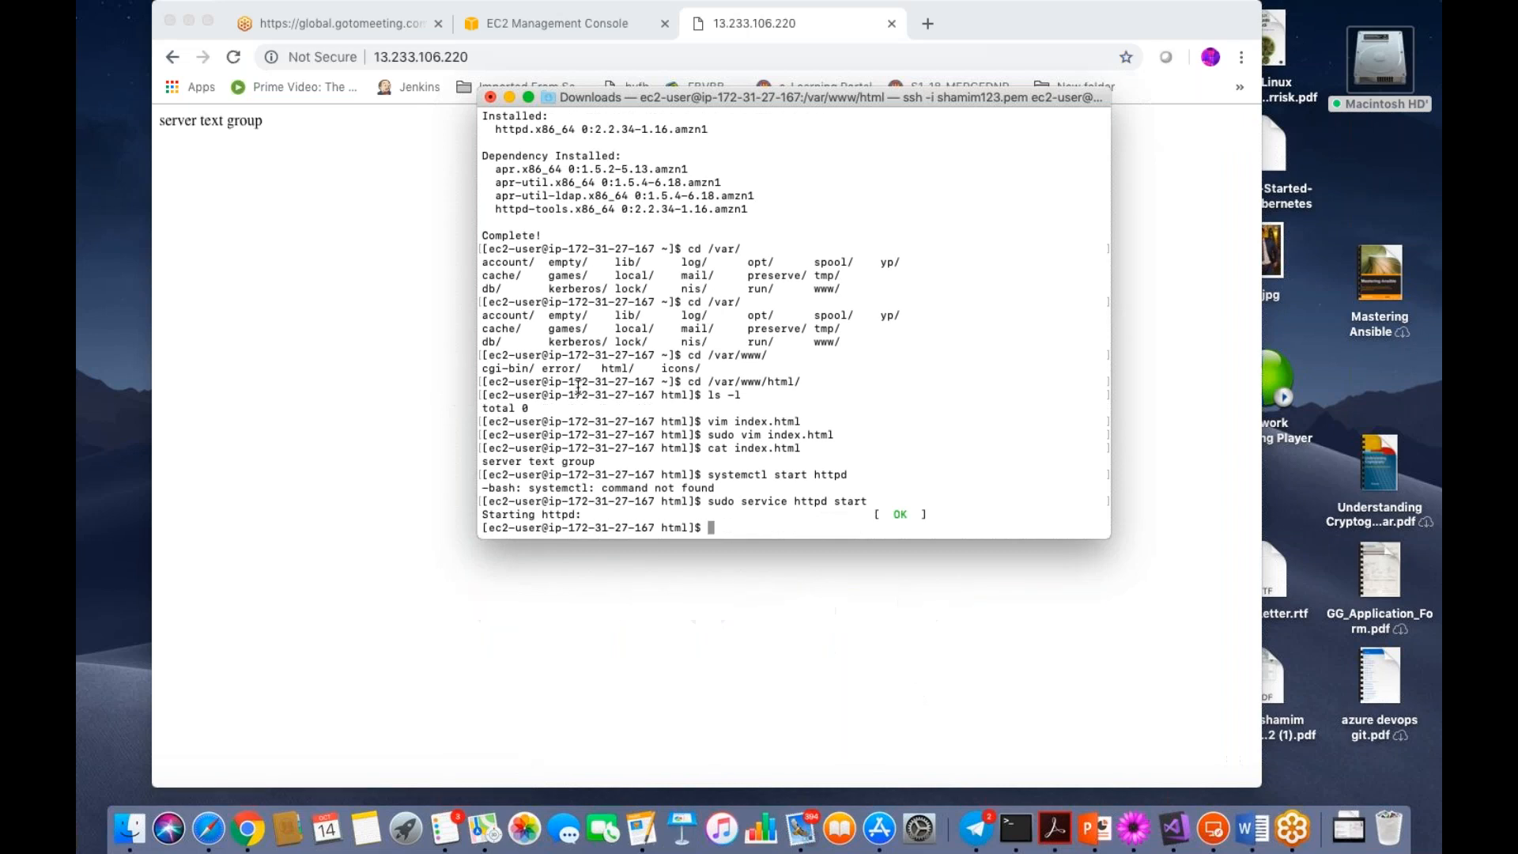
left_click(341, 270)
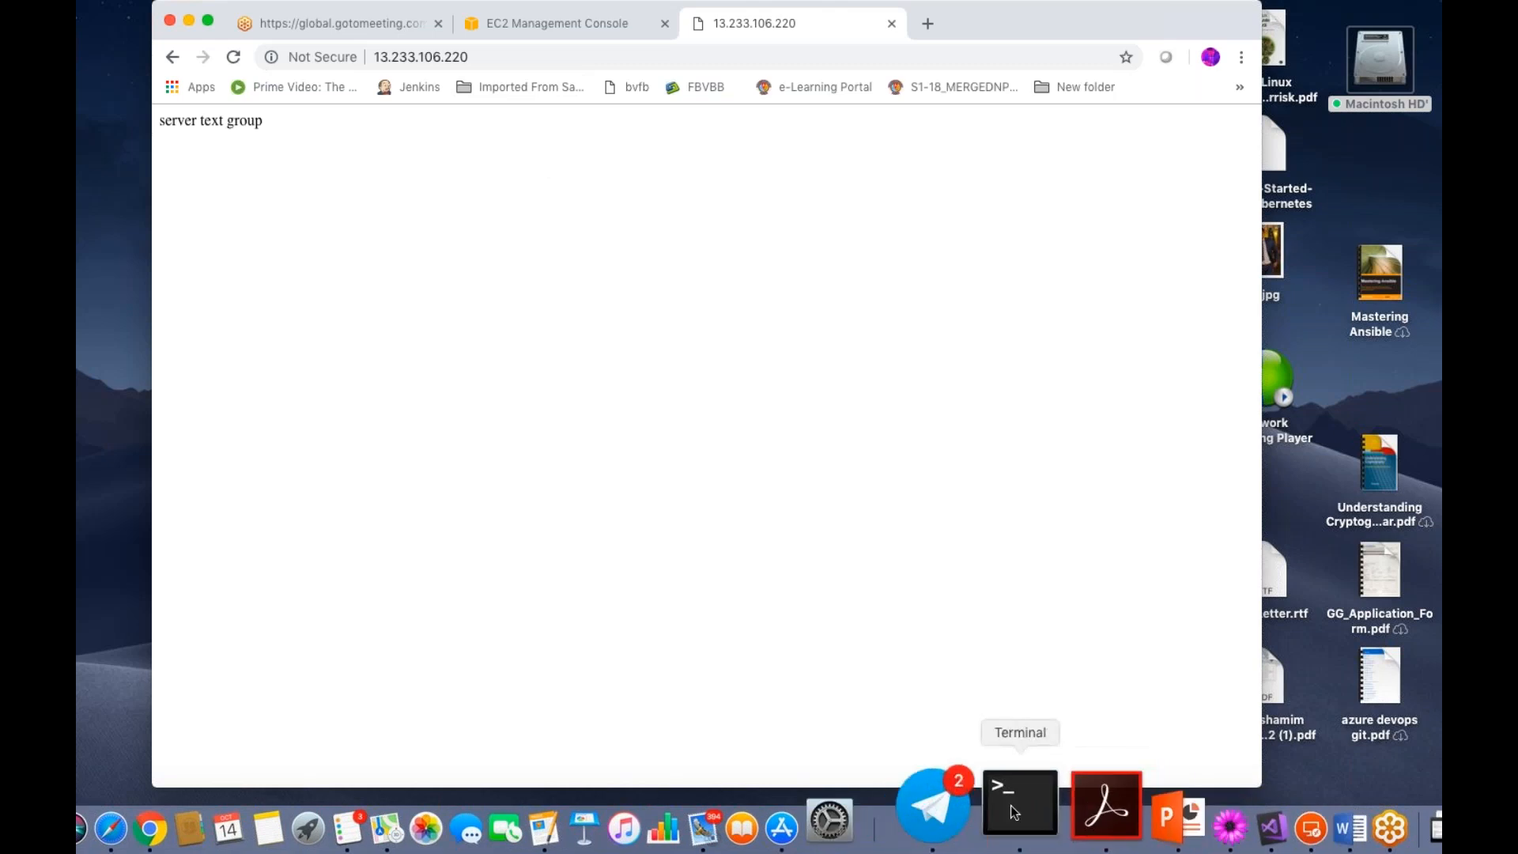
left_click(1011, 805)
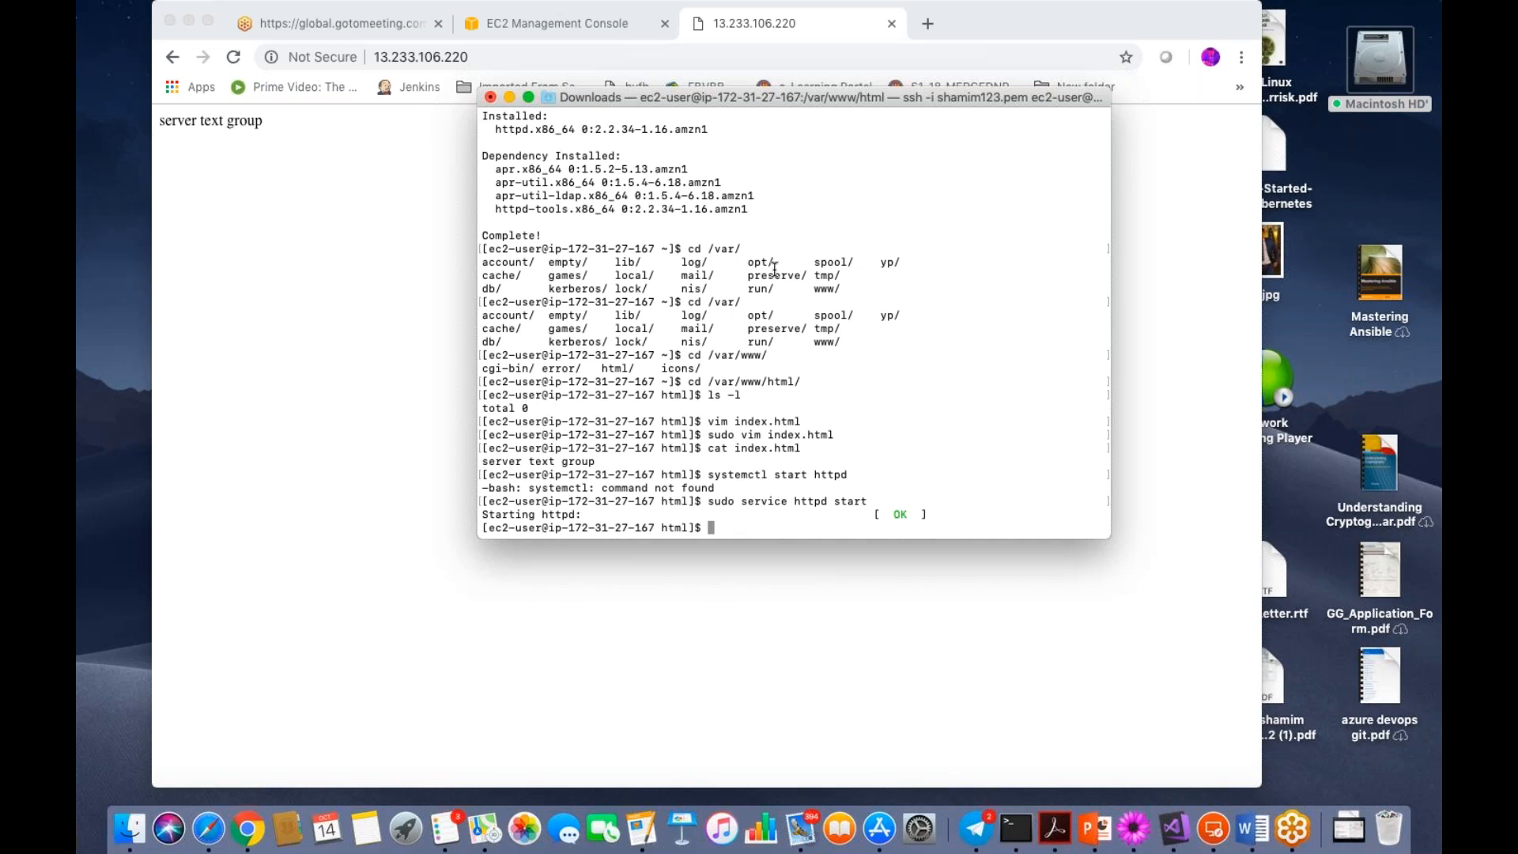
left_click_drag(835, 98, 790, 101)
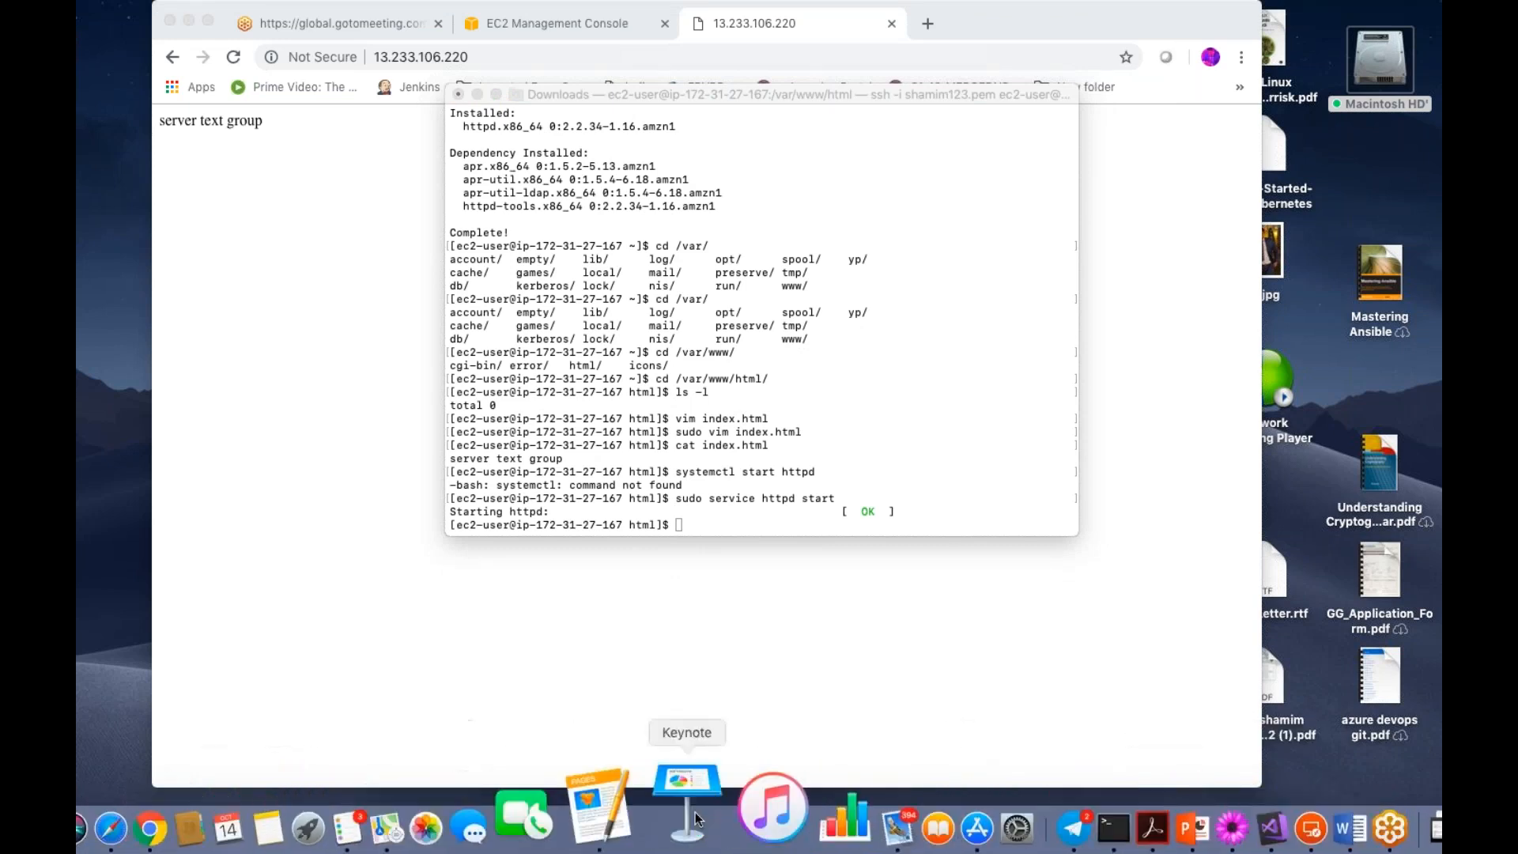
- Return to the EC2 console, select only the Server2-av2 instance, and open its connection instructions
left_click(515, 30)
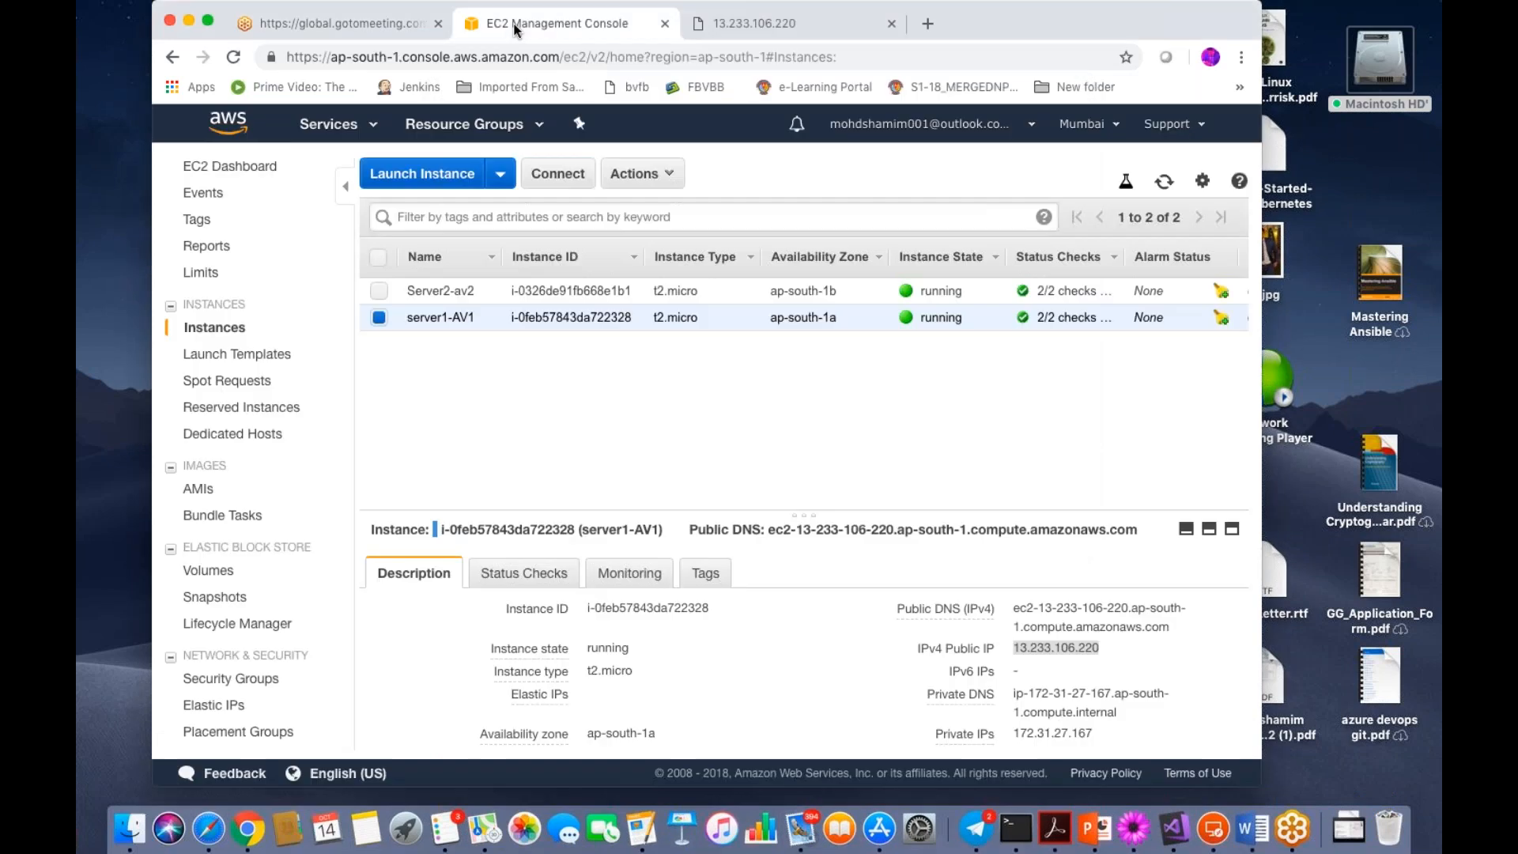
left_click(379, 292)
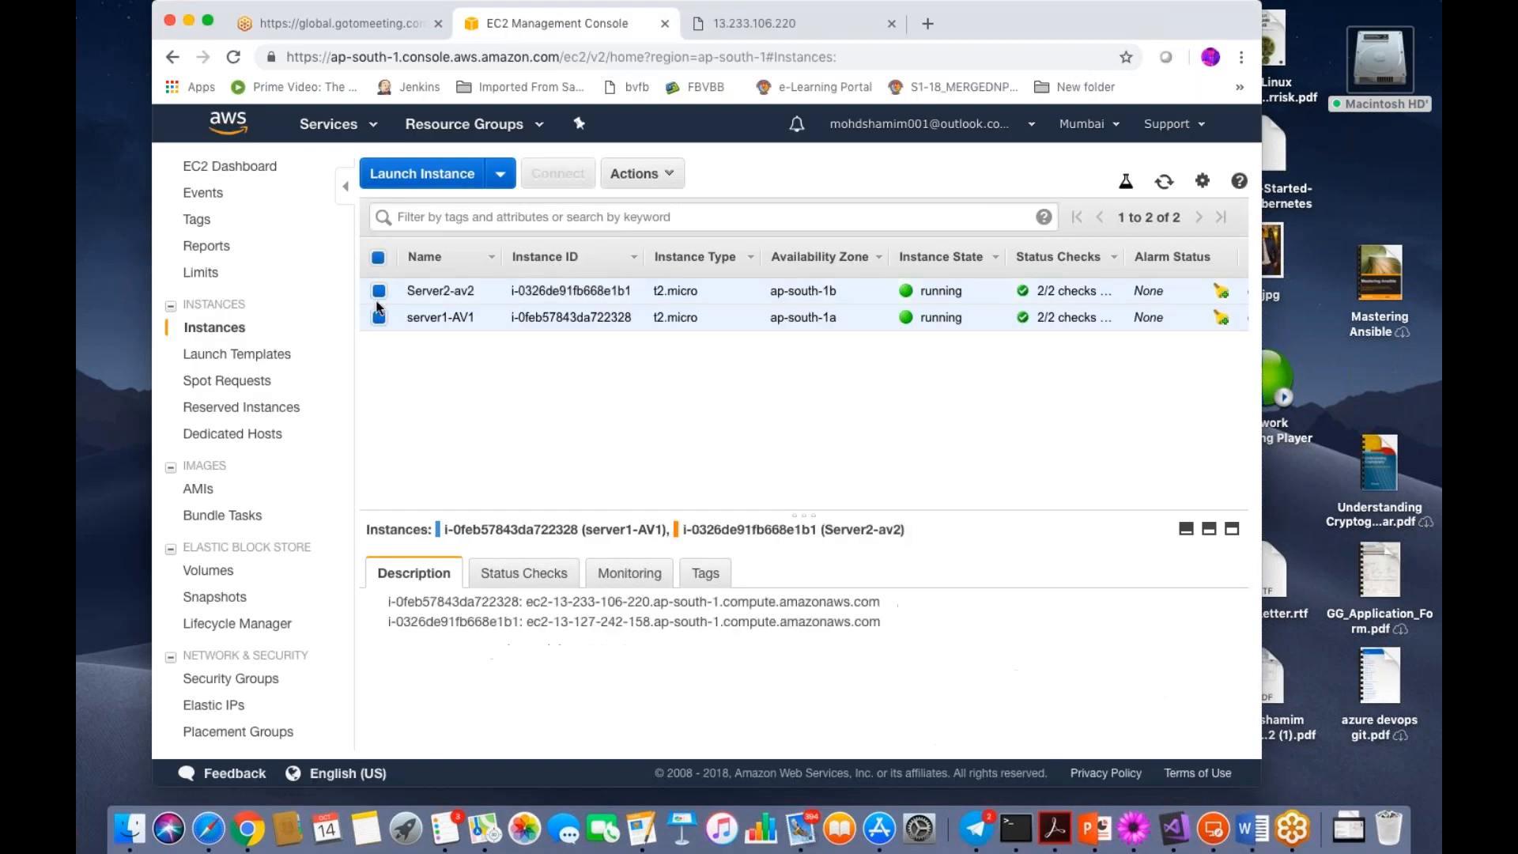
left_click(379, 317)
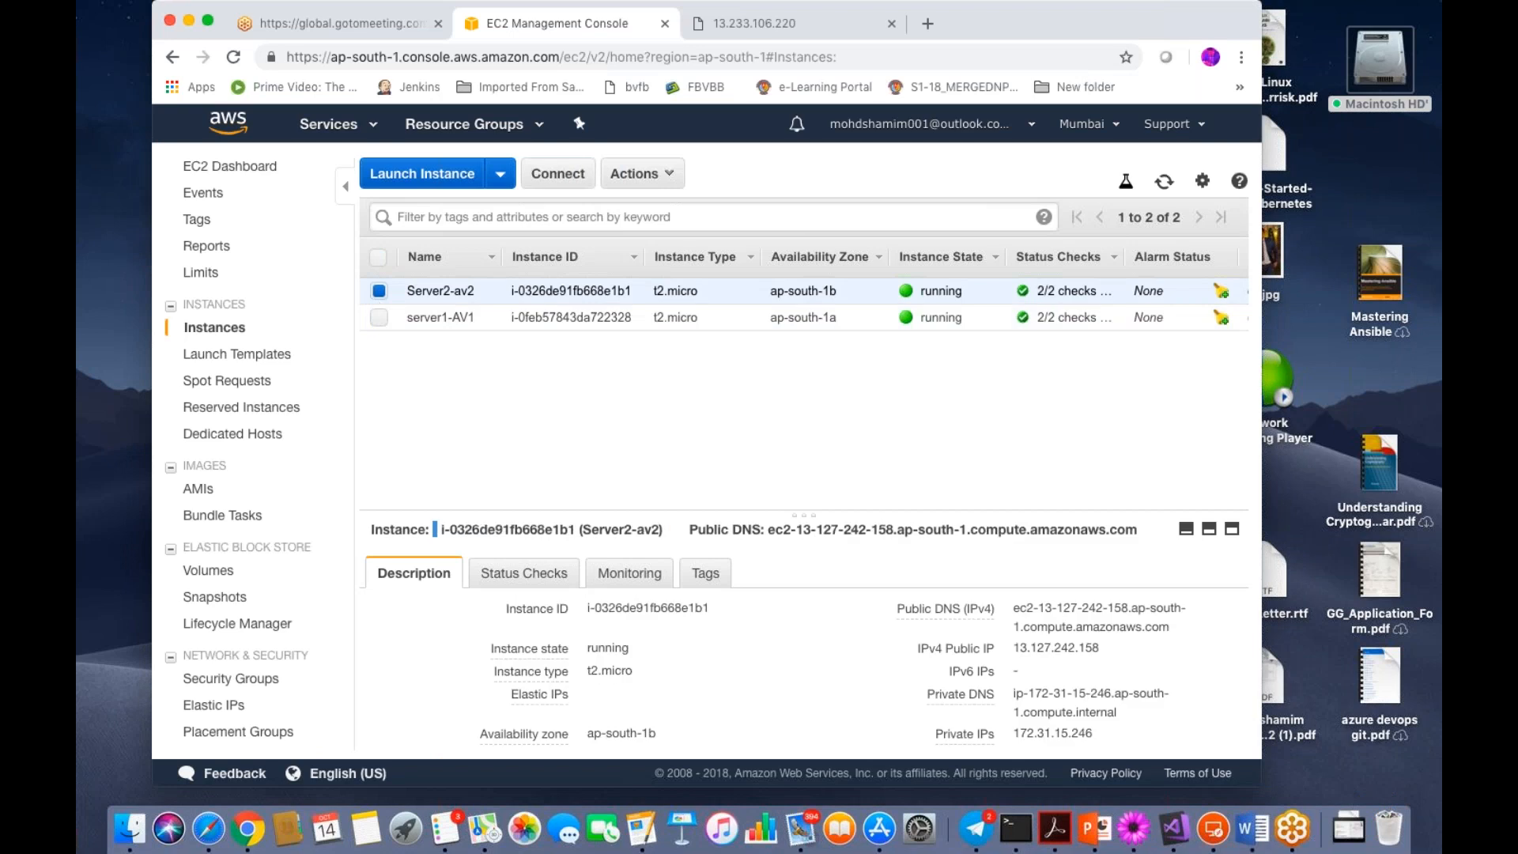
left_click(558, 174)
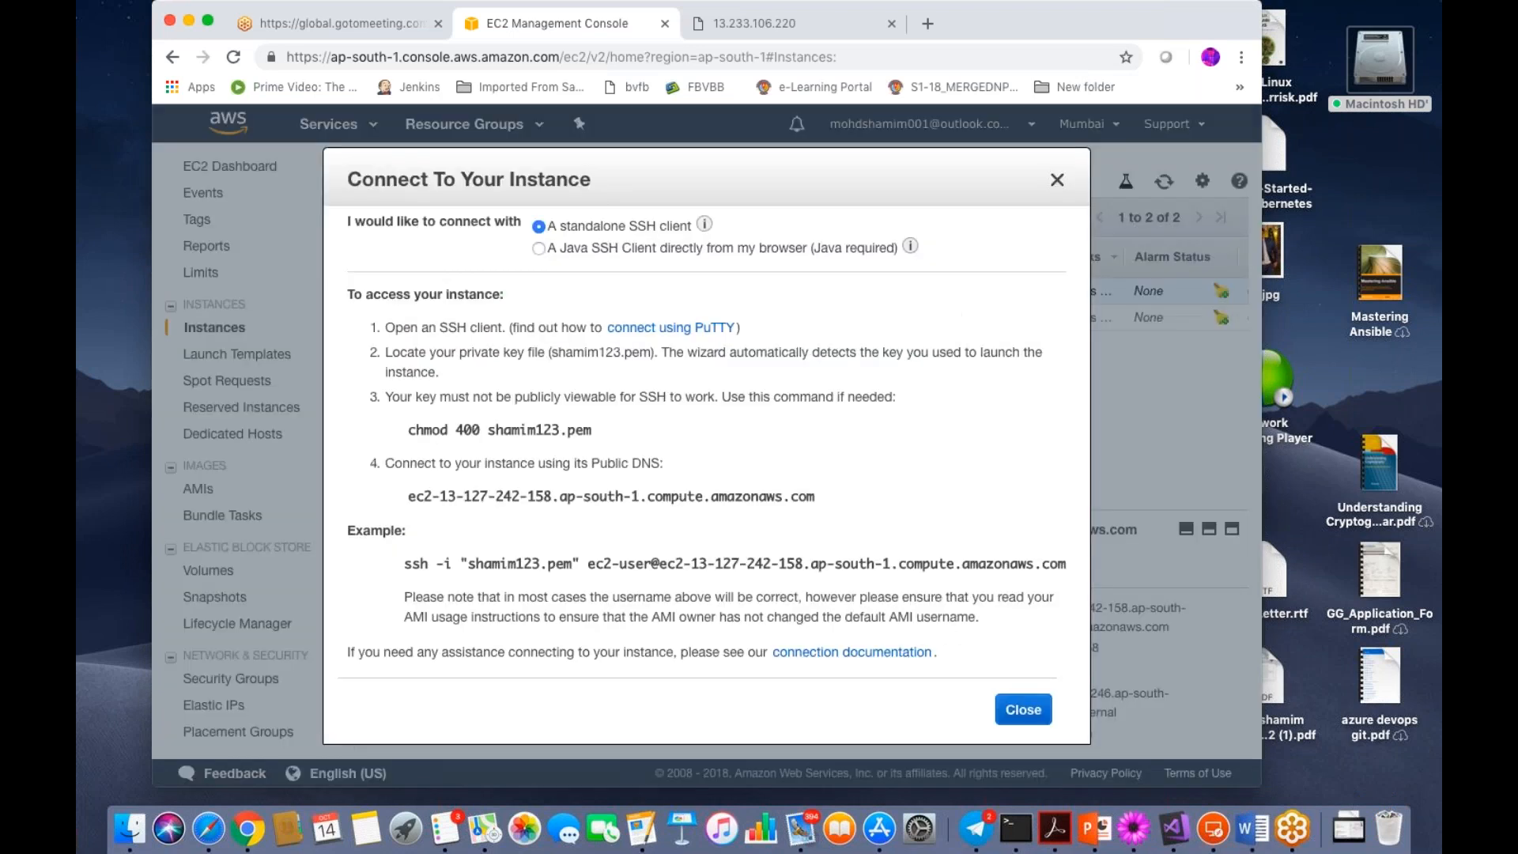
- Copy only the complete example SSH command for Server2-av2 from the connection instructions
left_click_drag(404, 564, 1069, 569)
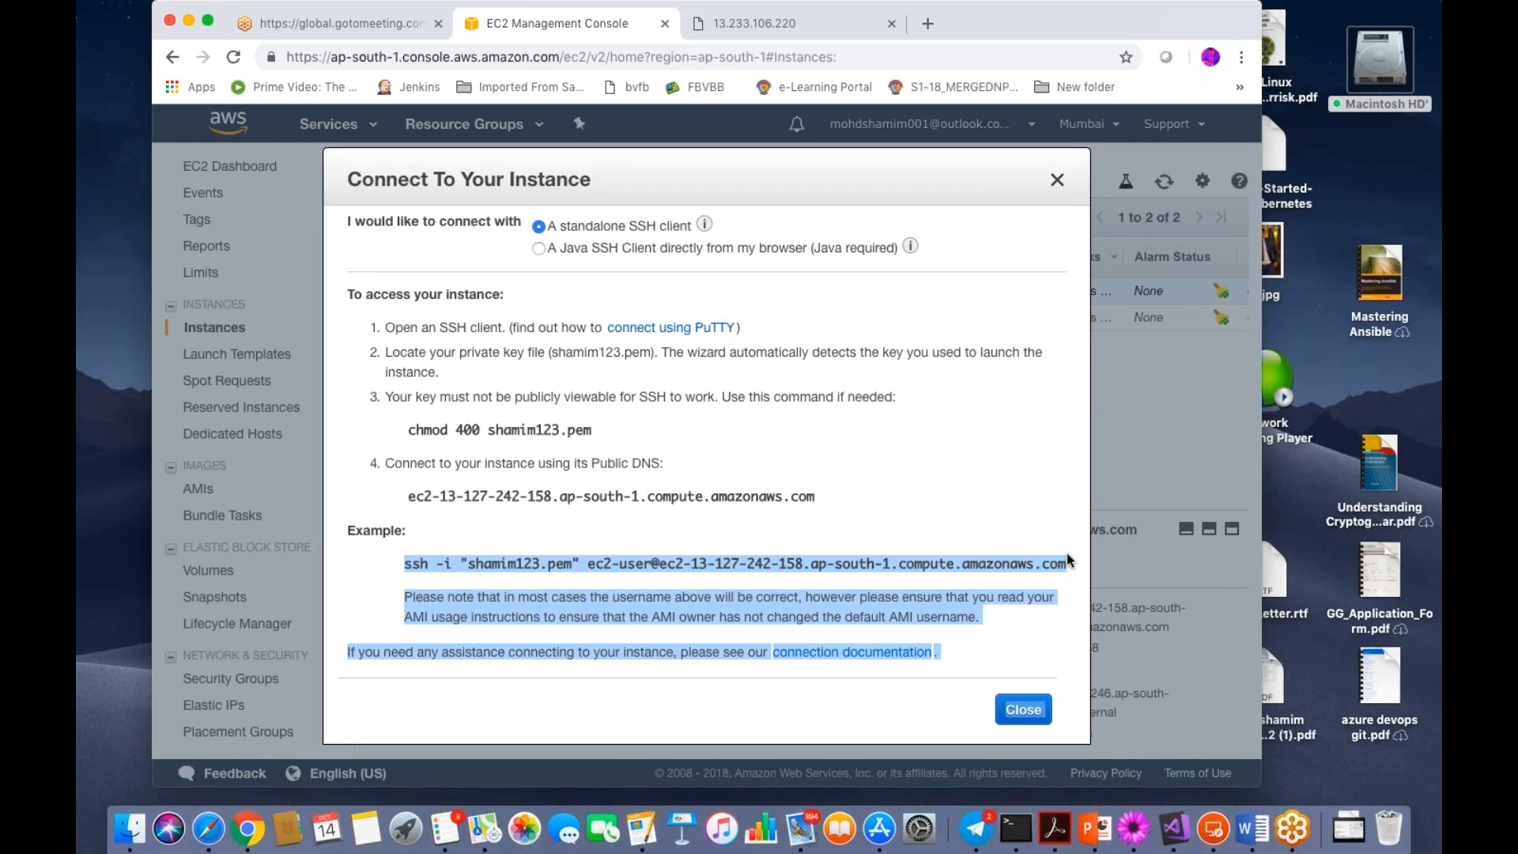
left_click_drag(1066, 544, 688, 575)
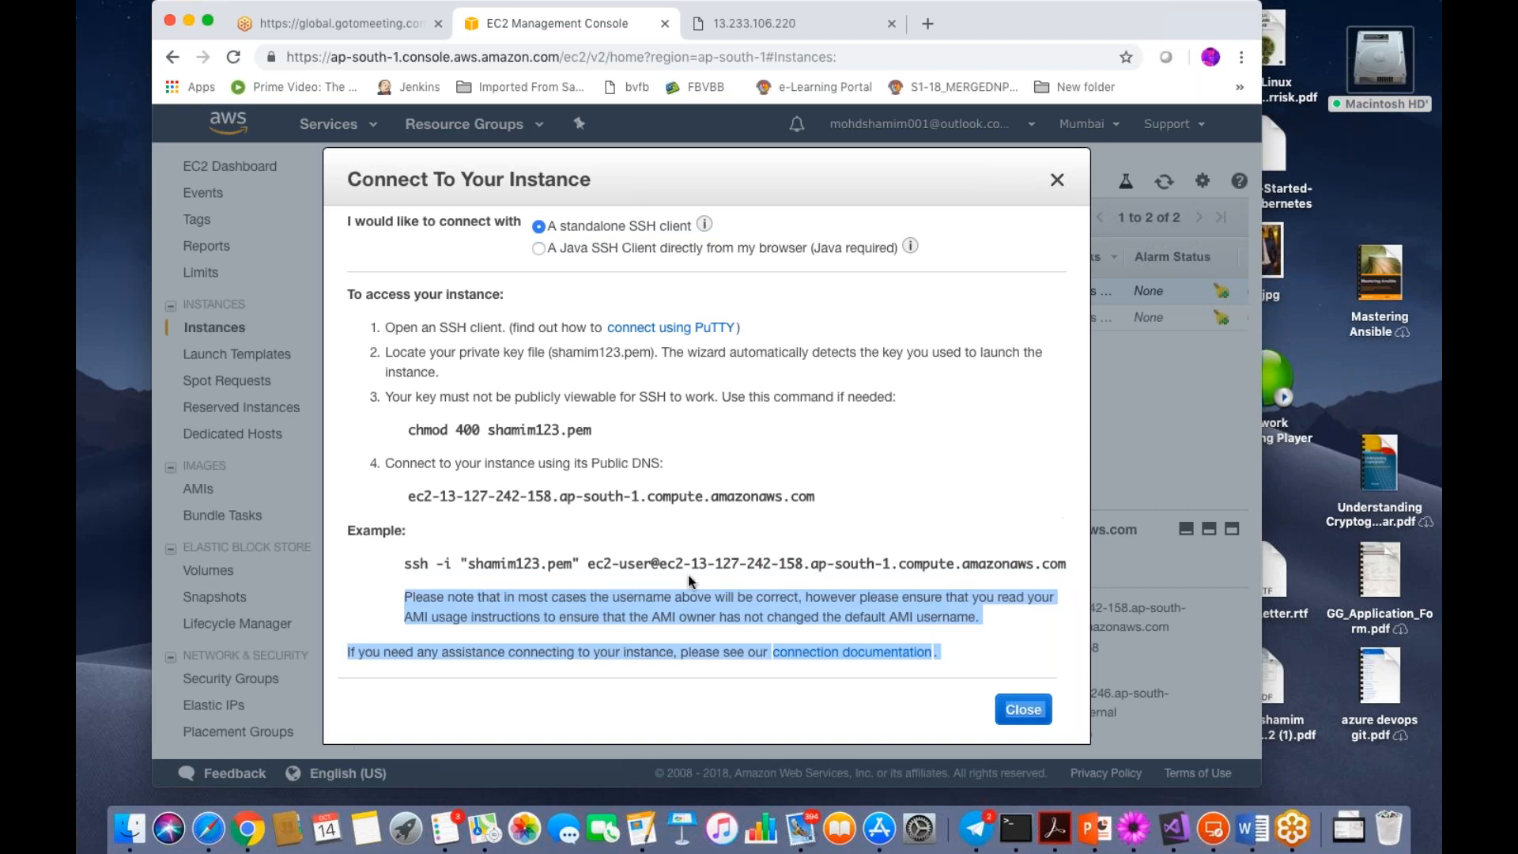
left_click(702, 547)
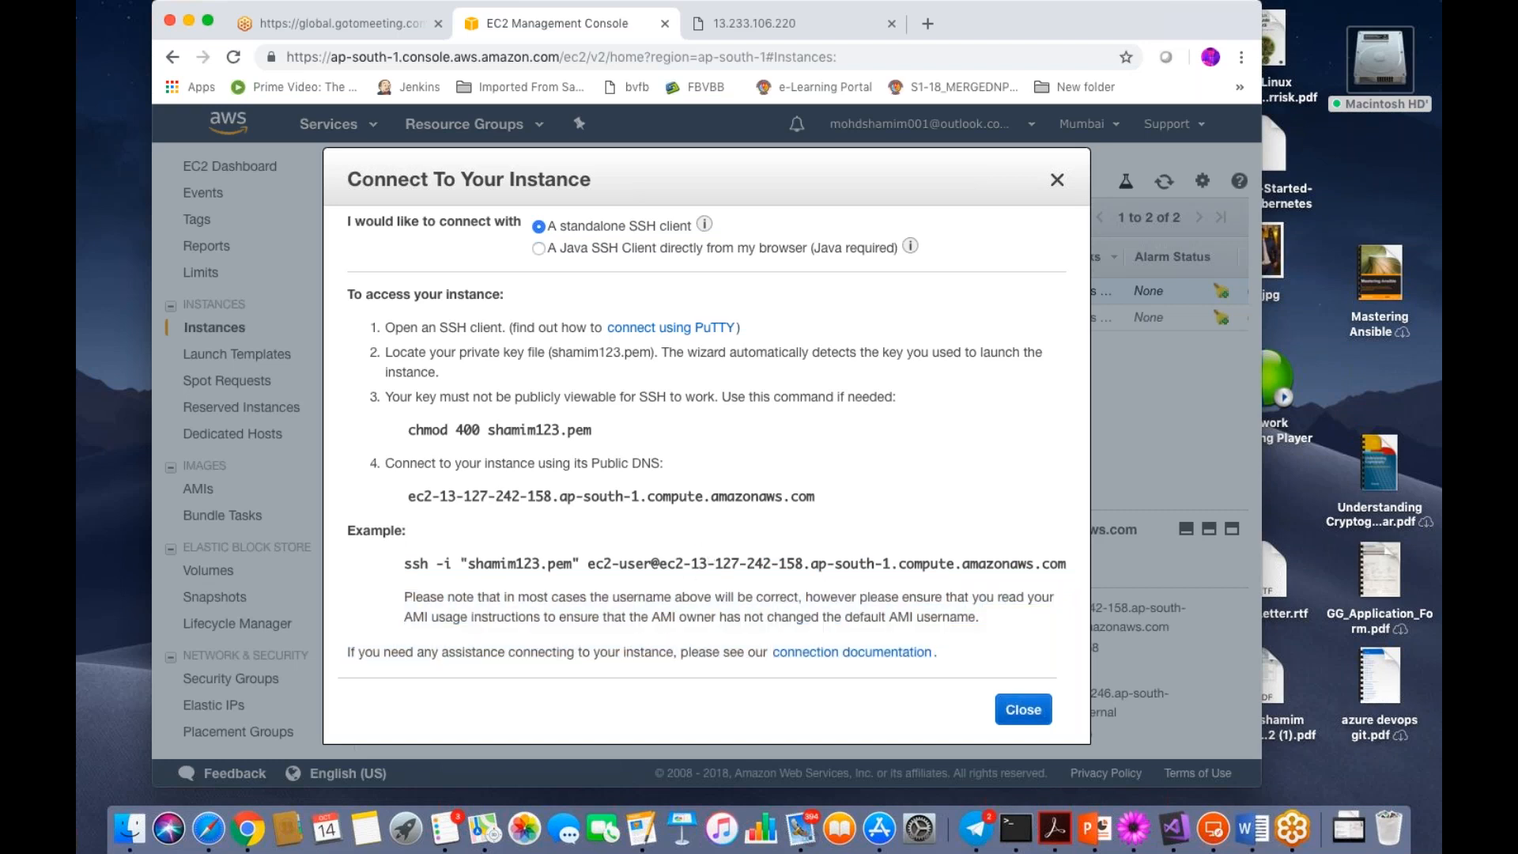
left_click_drag(1068, 558, 639, 561)
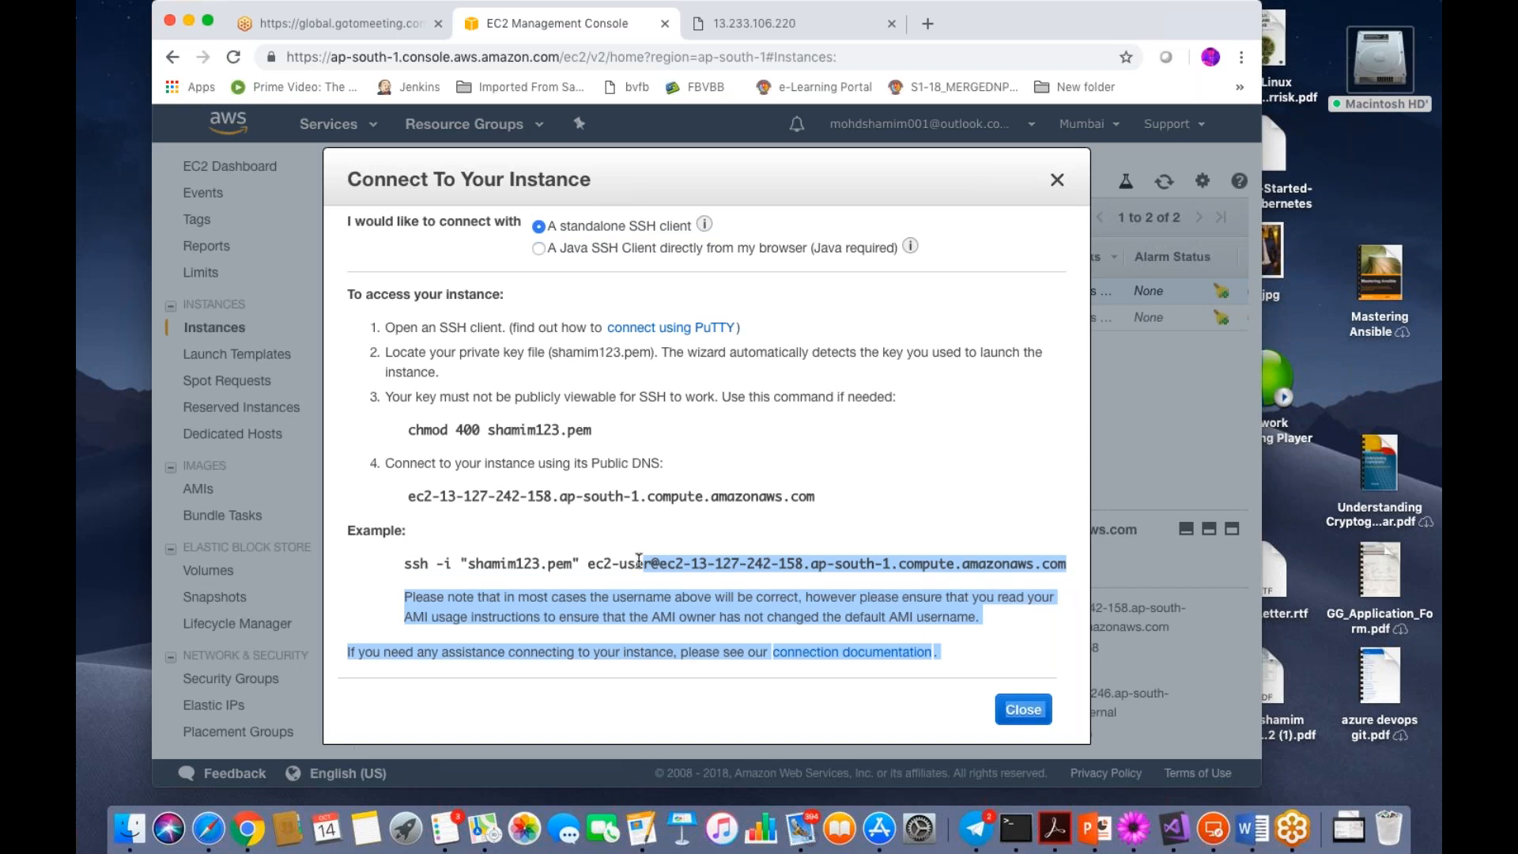
left_click(406, 563)
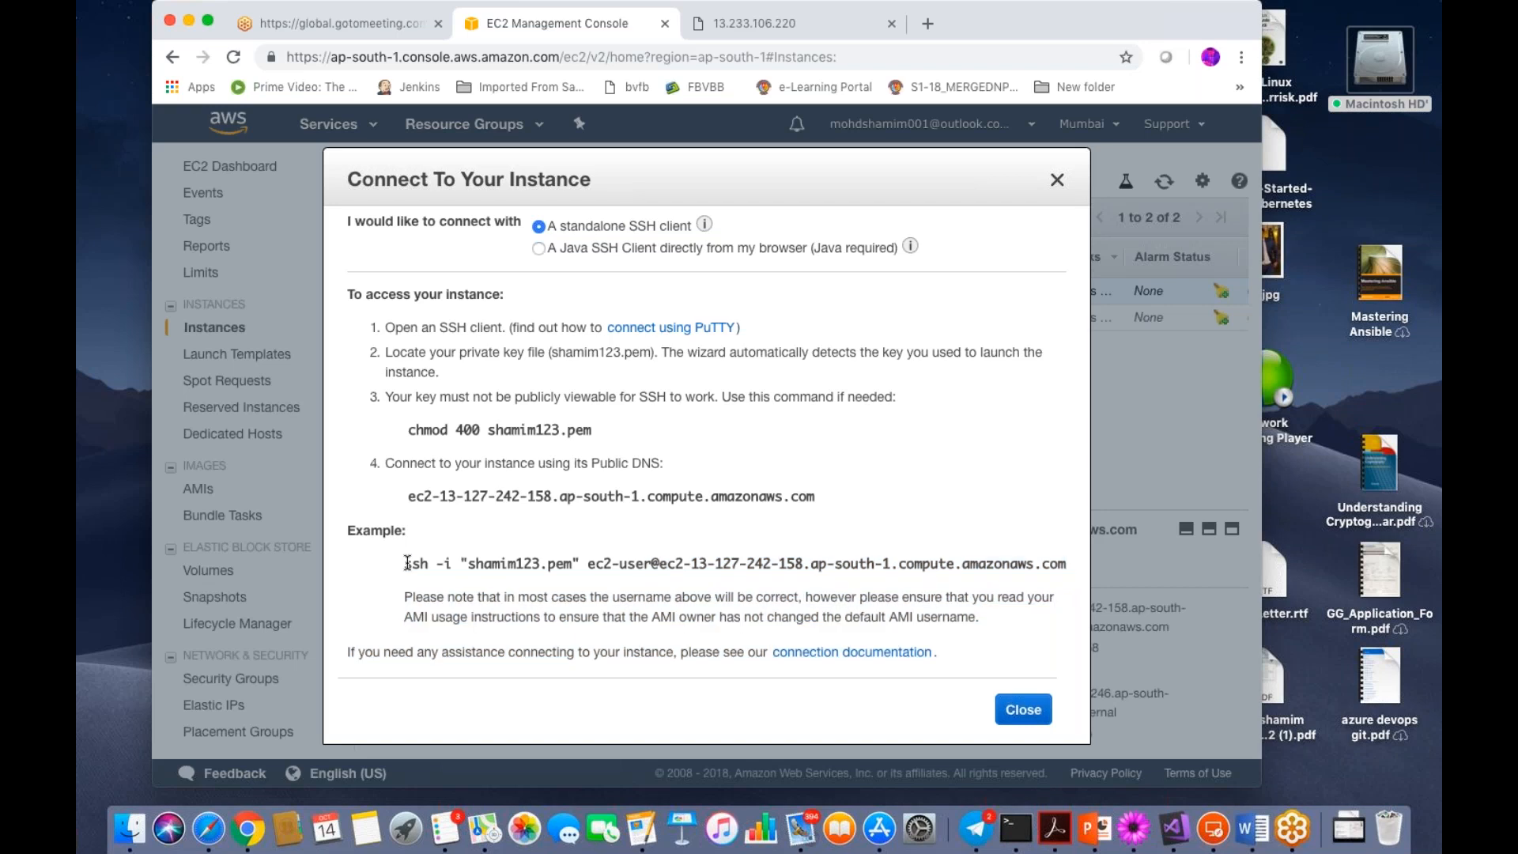
left_click_drag(406, 563, 1069, 563)
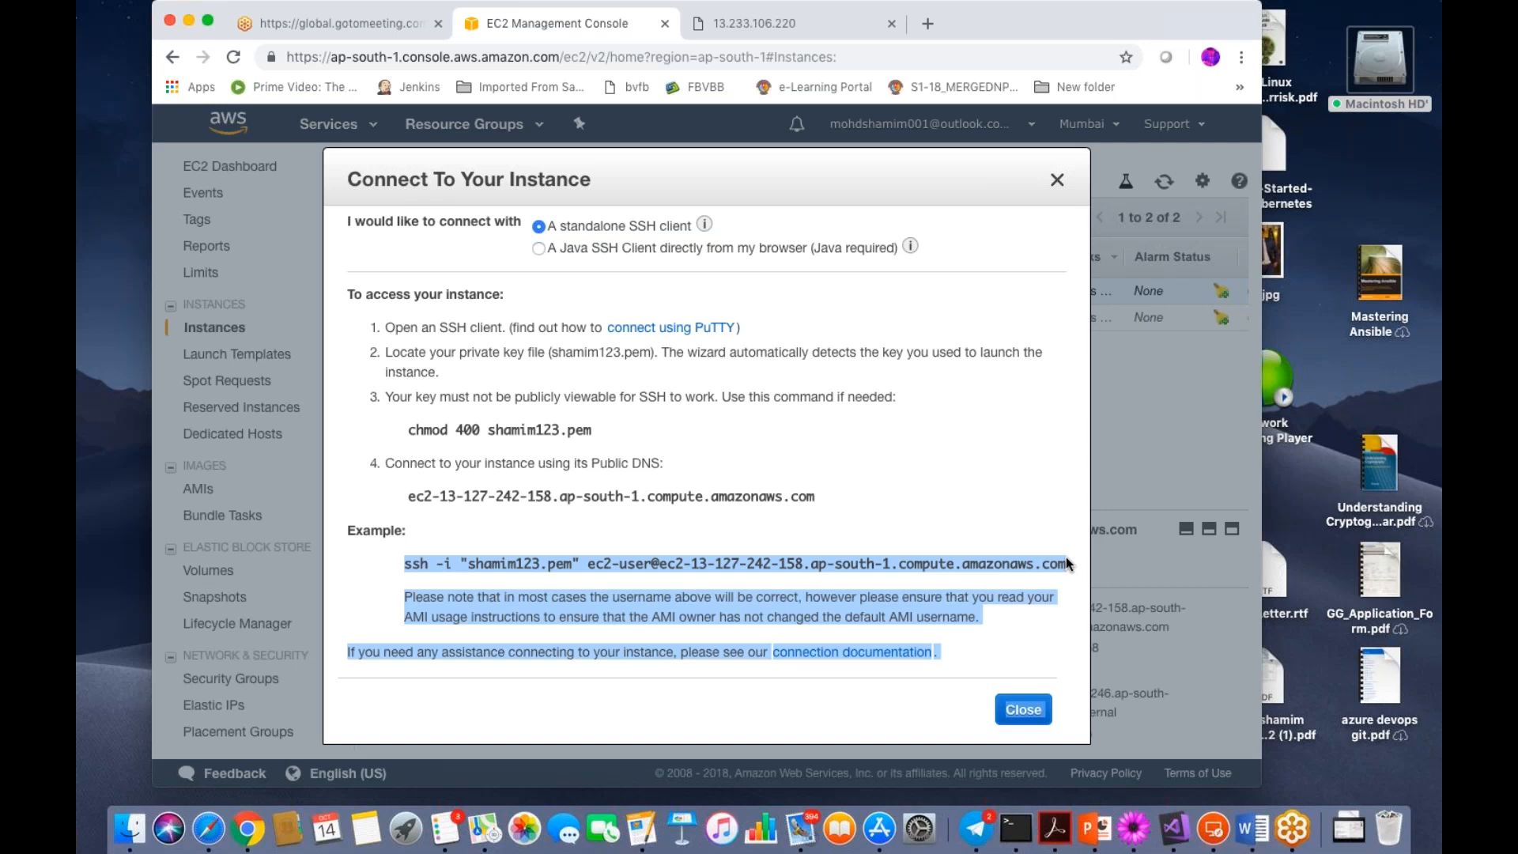
left_click_drag(1066, 560, 1066, 555)
key("super+c")
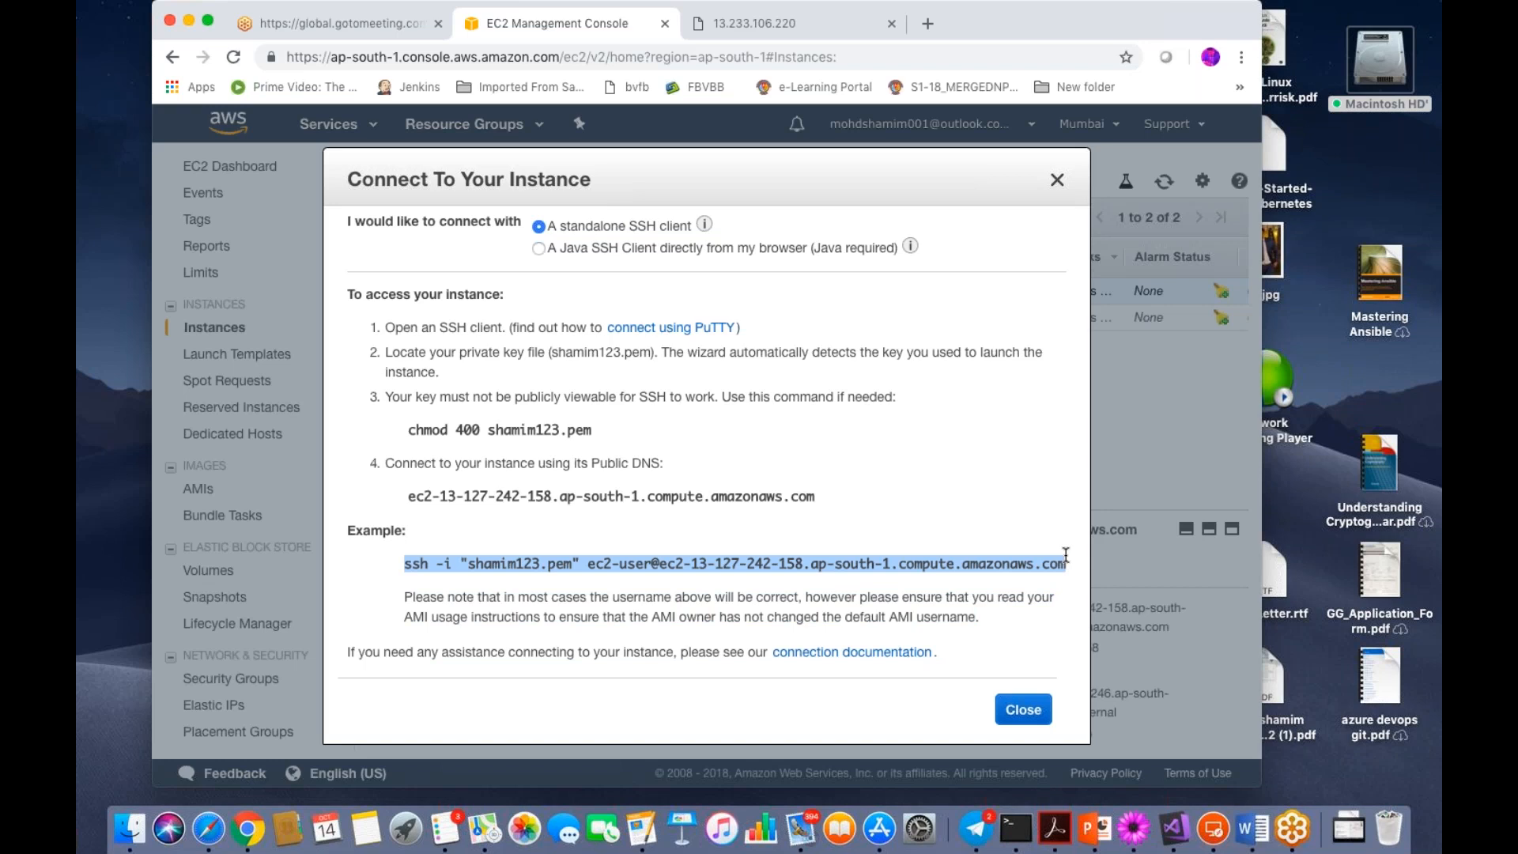
- Close the connection instructions, open a new Terminal window, and arrange it beside the existing server1-AV1 session
left_click(1023, 709)
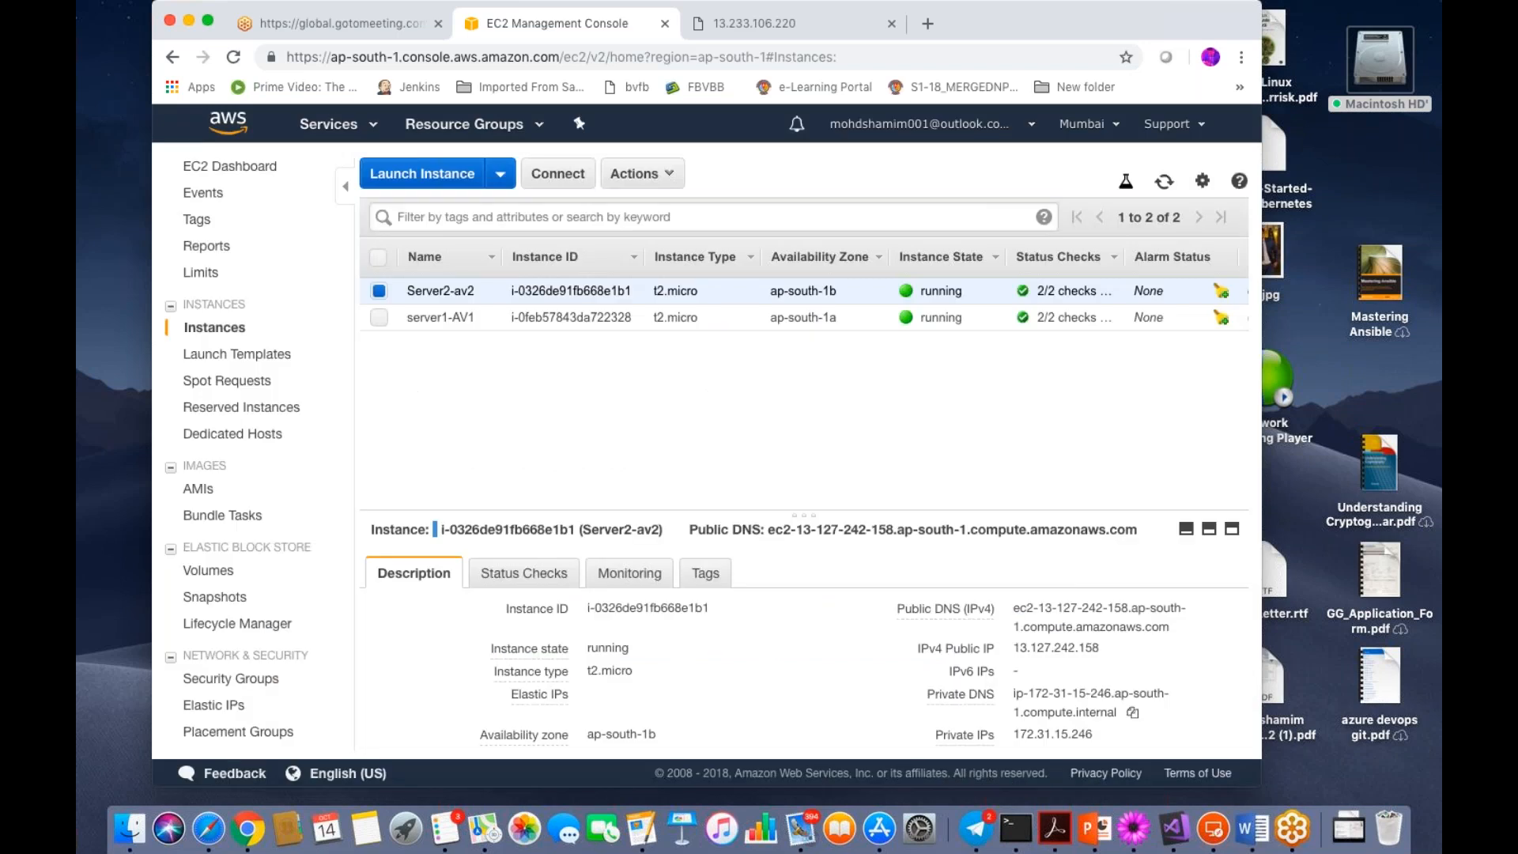
left_click(1015, 821)
left_click(304, 12)
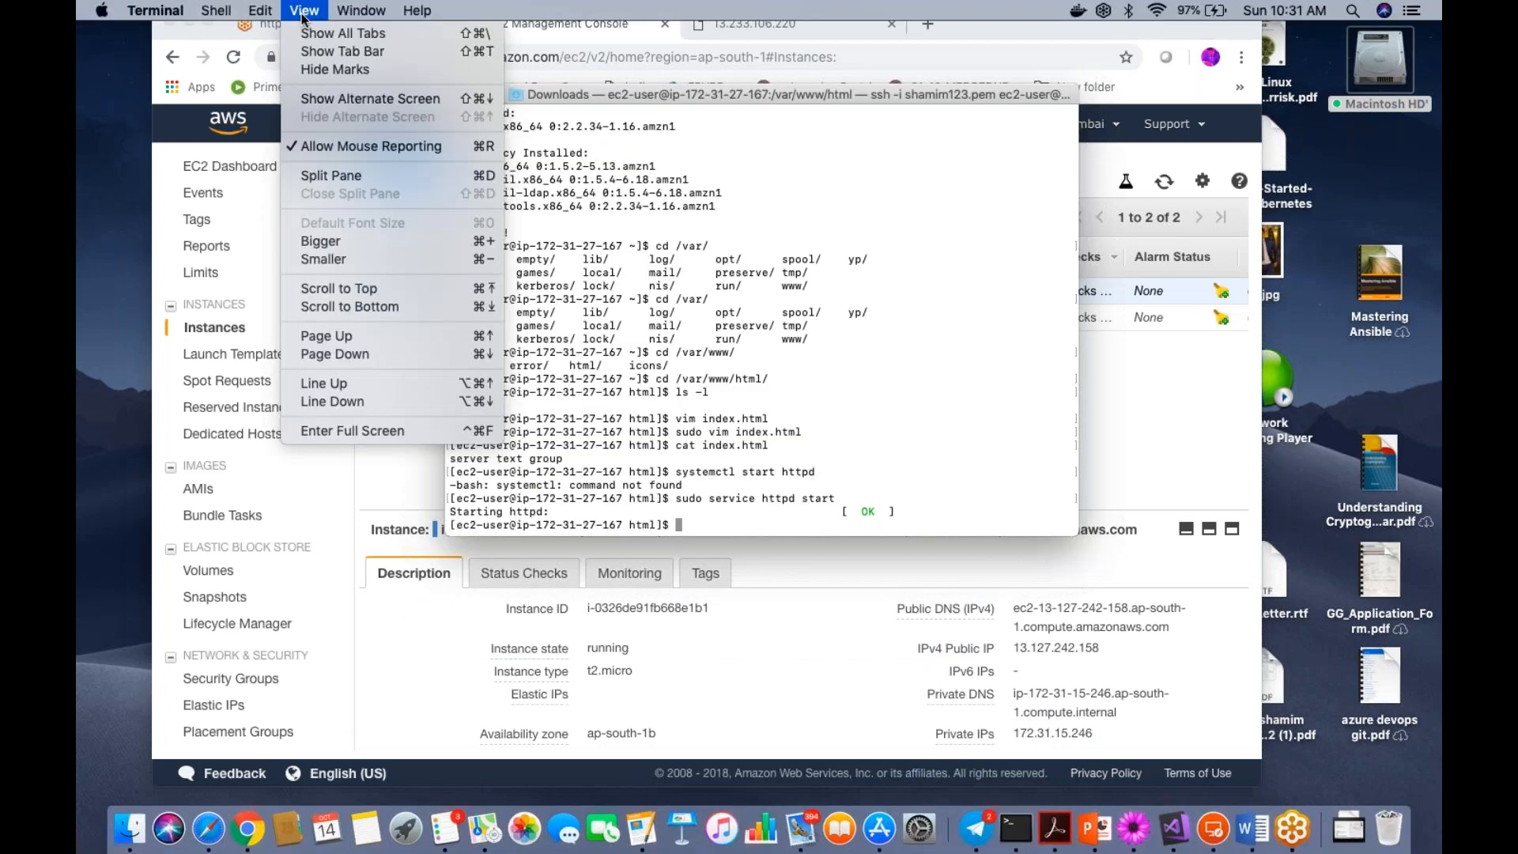
mouse_move(261, 17)
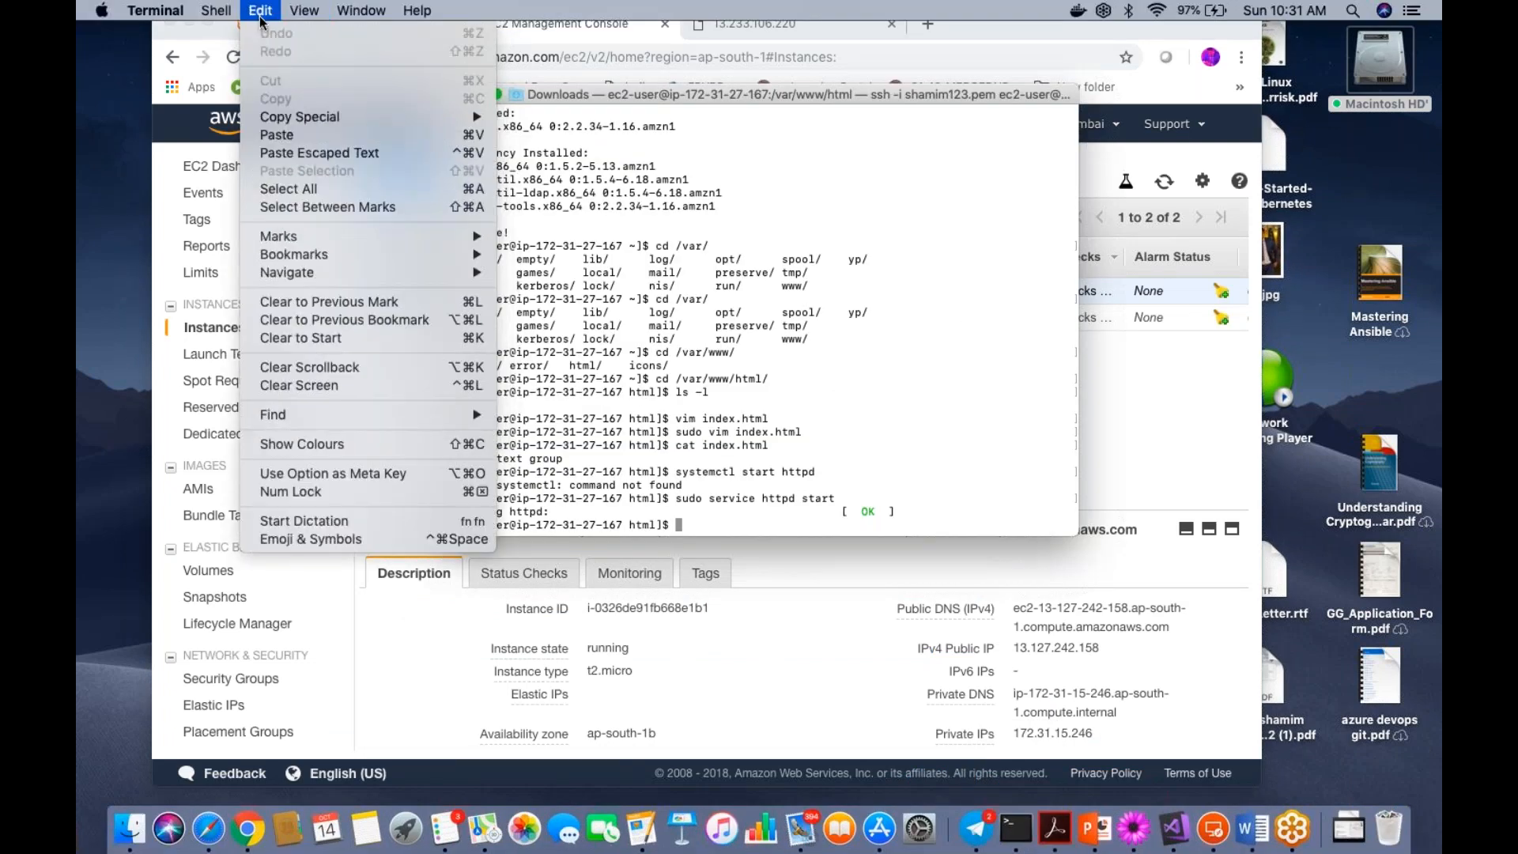
mouse_move(216, 10)
left_click(483, 40)
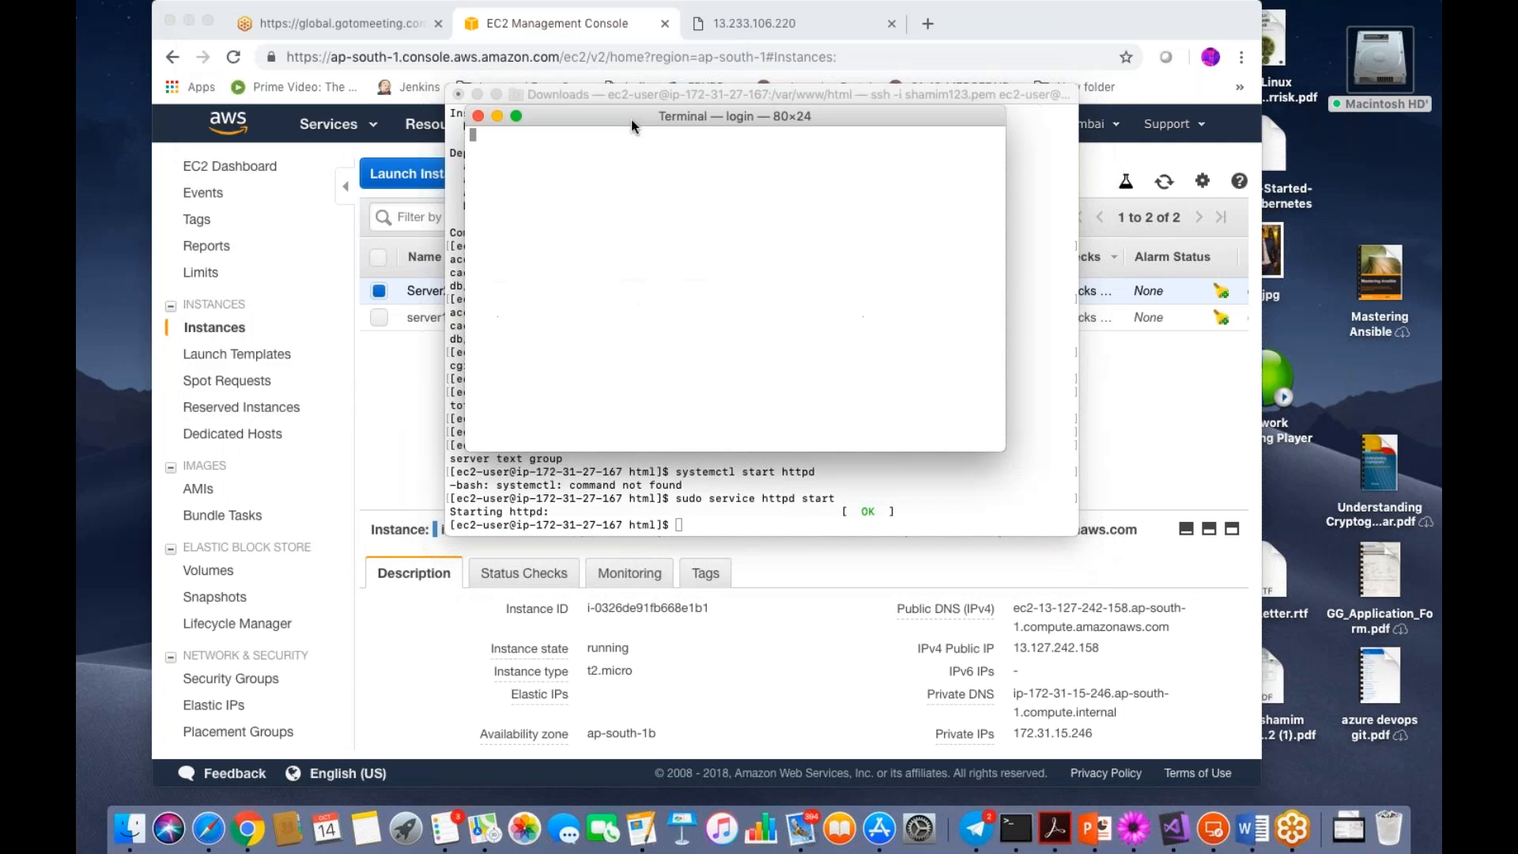
left_click_drag(631, 121, 988, 112)
left_click(681, 91)
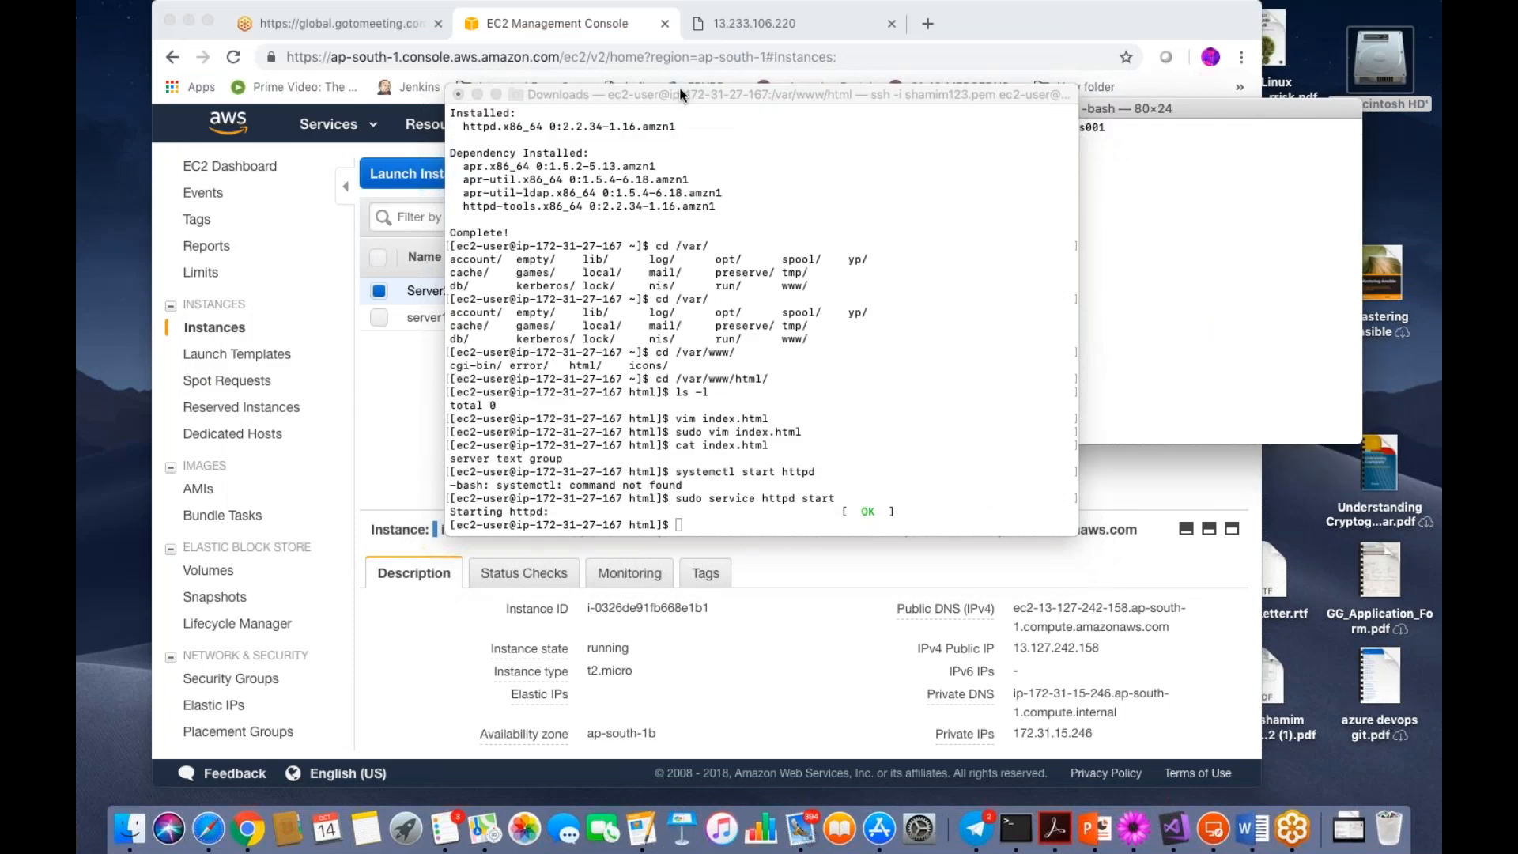
left_click_drag(681, 91, 403, 16)
left_click_drag(1061, 111, 851, 126)
- List the home folder, change to Downloads/ in the new Terminal window, and list its files
type("ls")
key("Return")
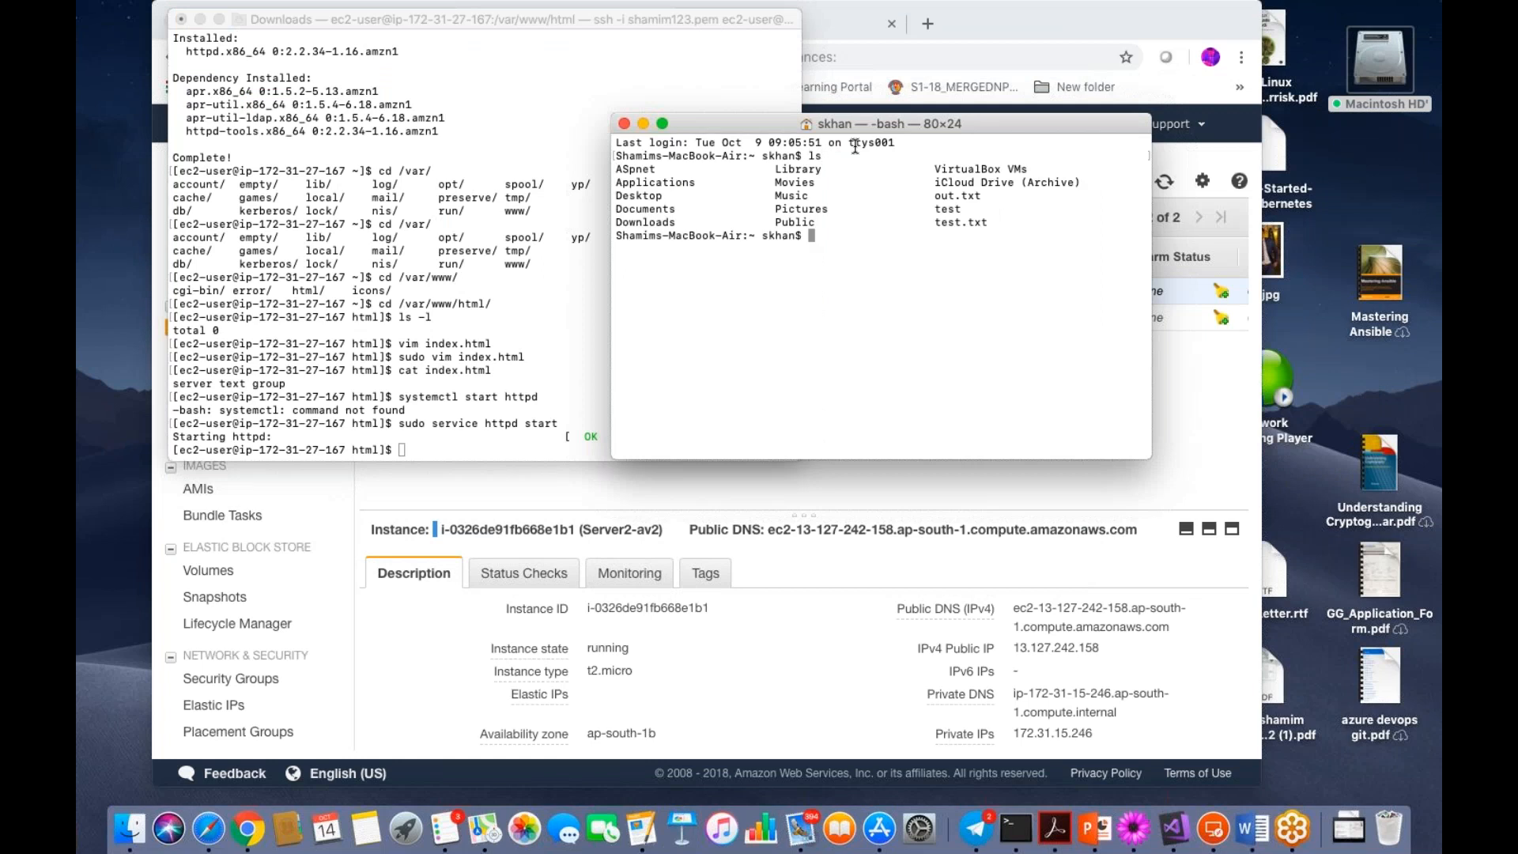
type("cd Downloads/")
key("Return")
type("ls")
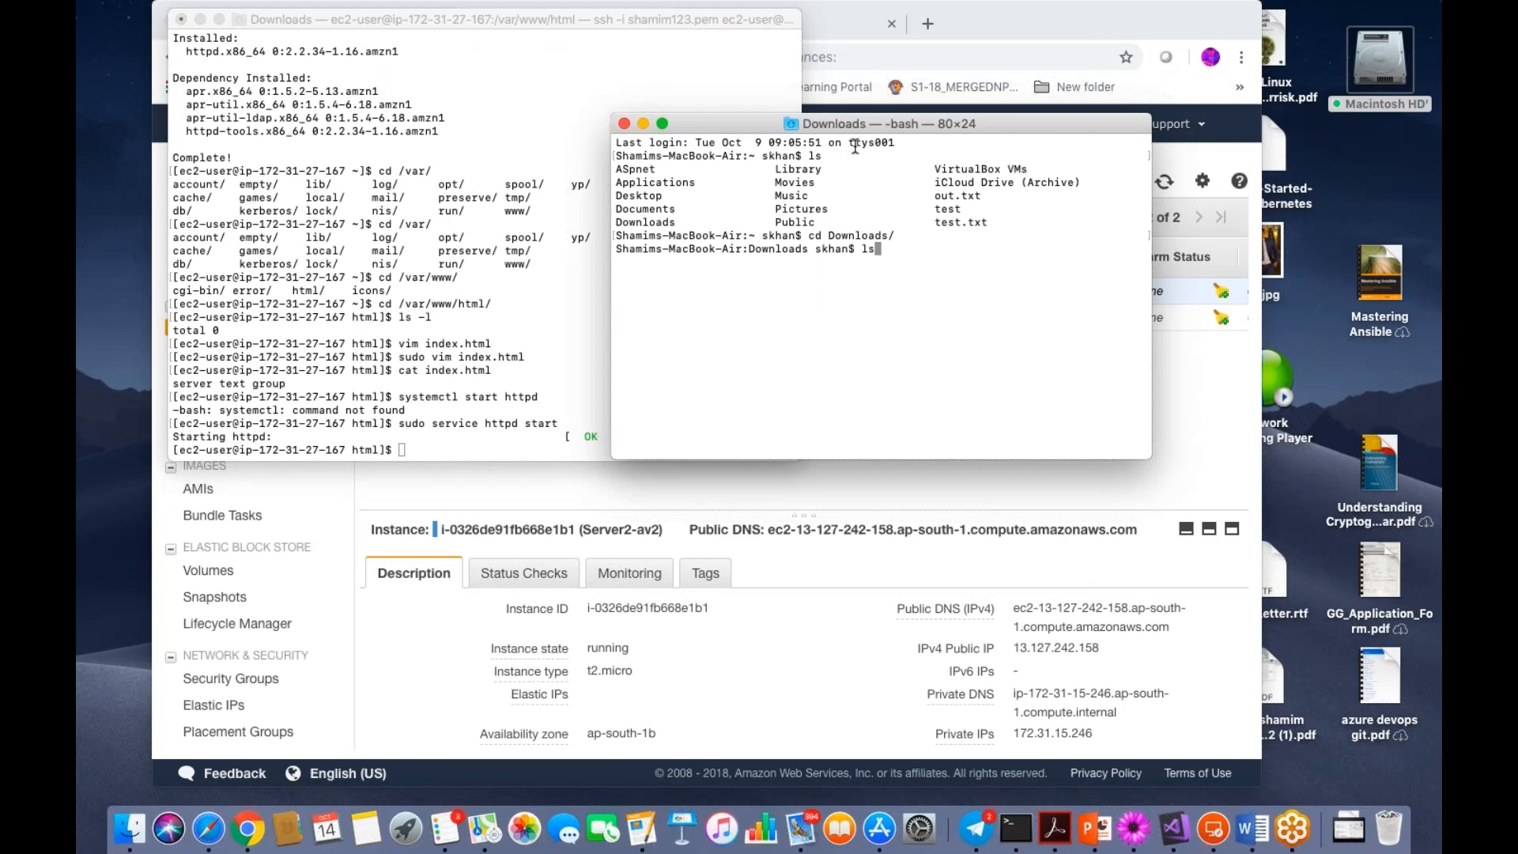
key("Return")
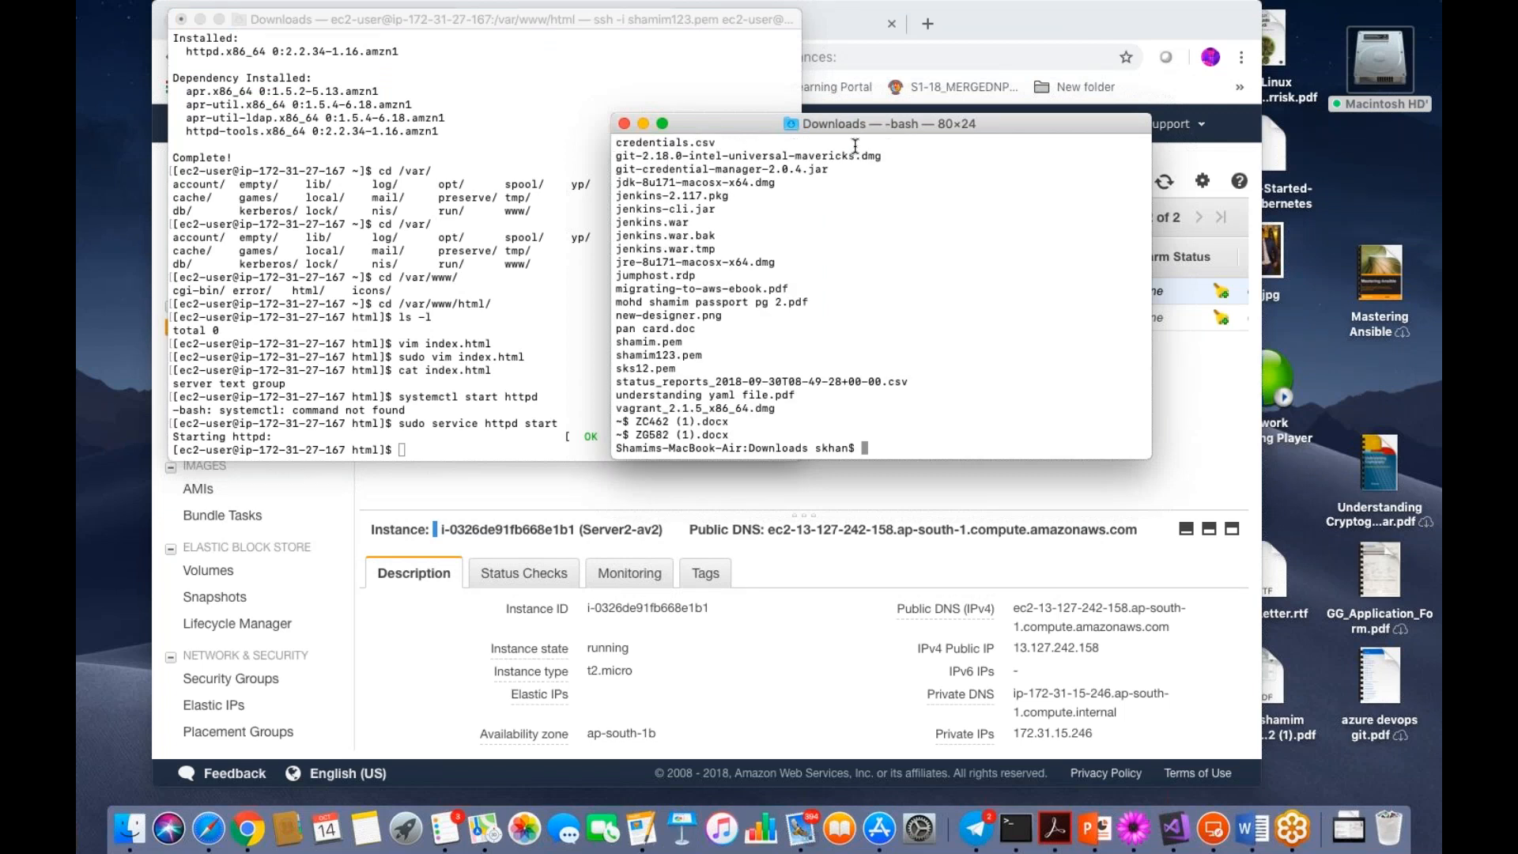
- Connect to Server2-av2 with the copied SSH command and accept its host key with "yes"
key("super+v")
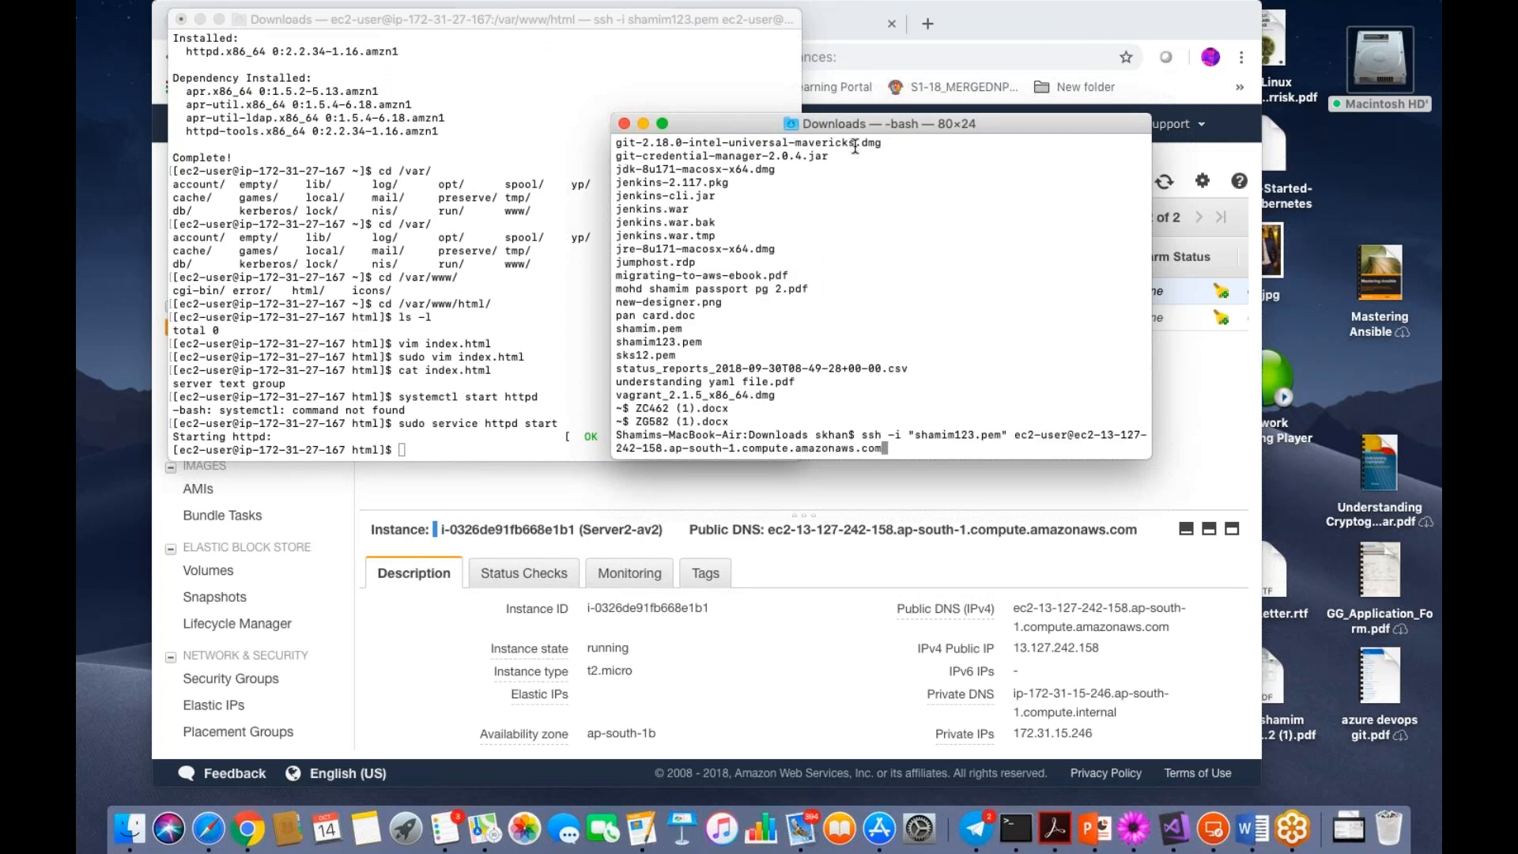
key("Return")
type("yes")
key("Return")
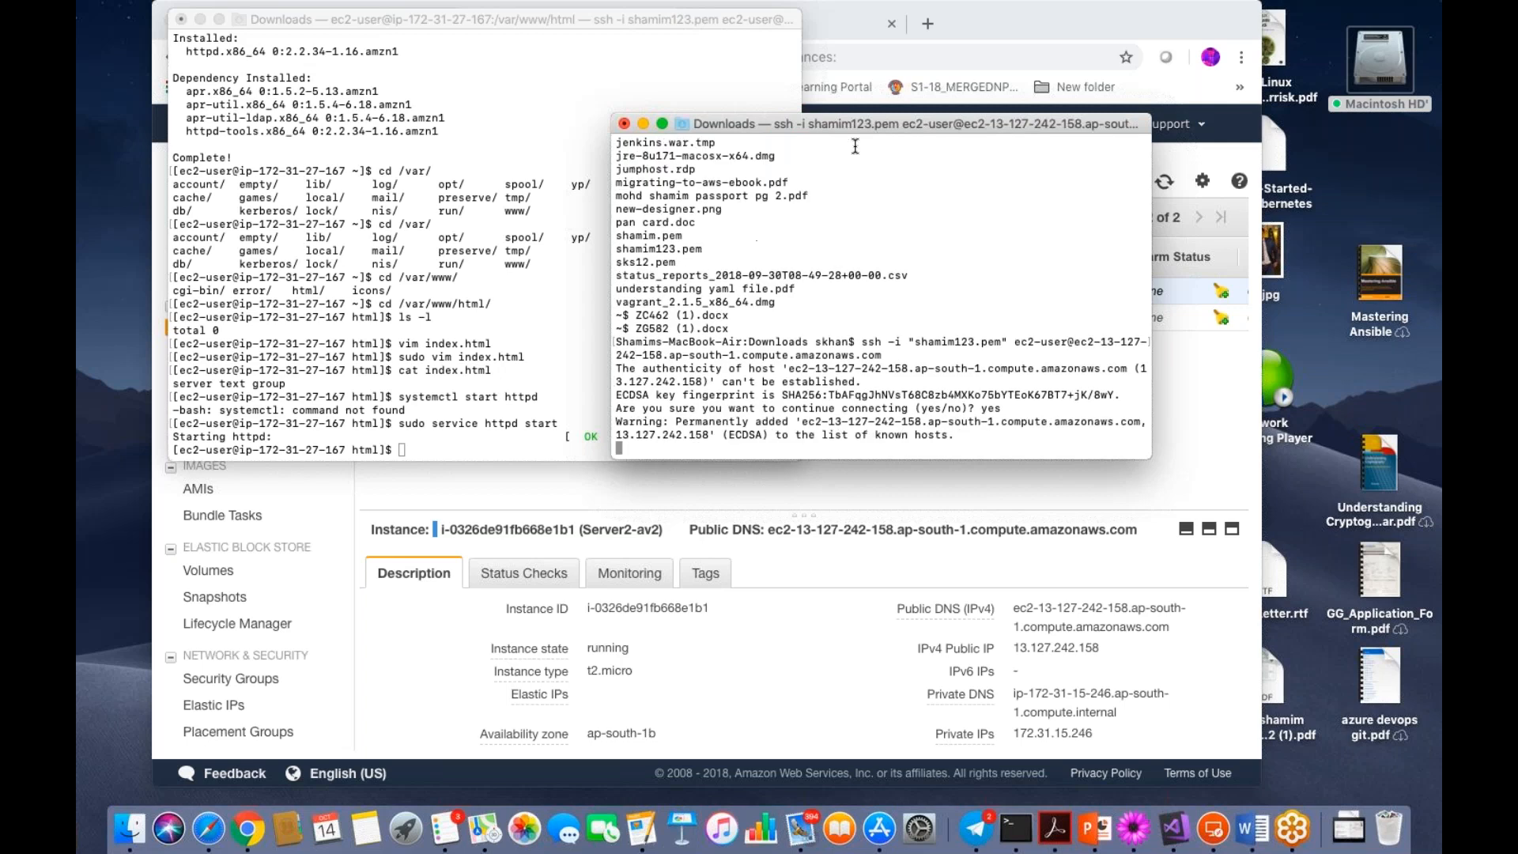
- Move the Server2-av2 window clear and recall the earlier httpd install command in the server1-AV1 session's history
type("sudo")
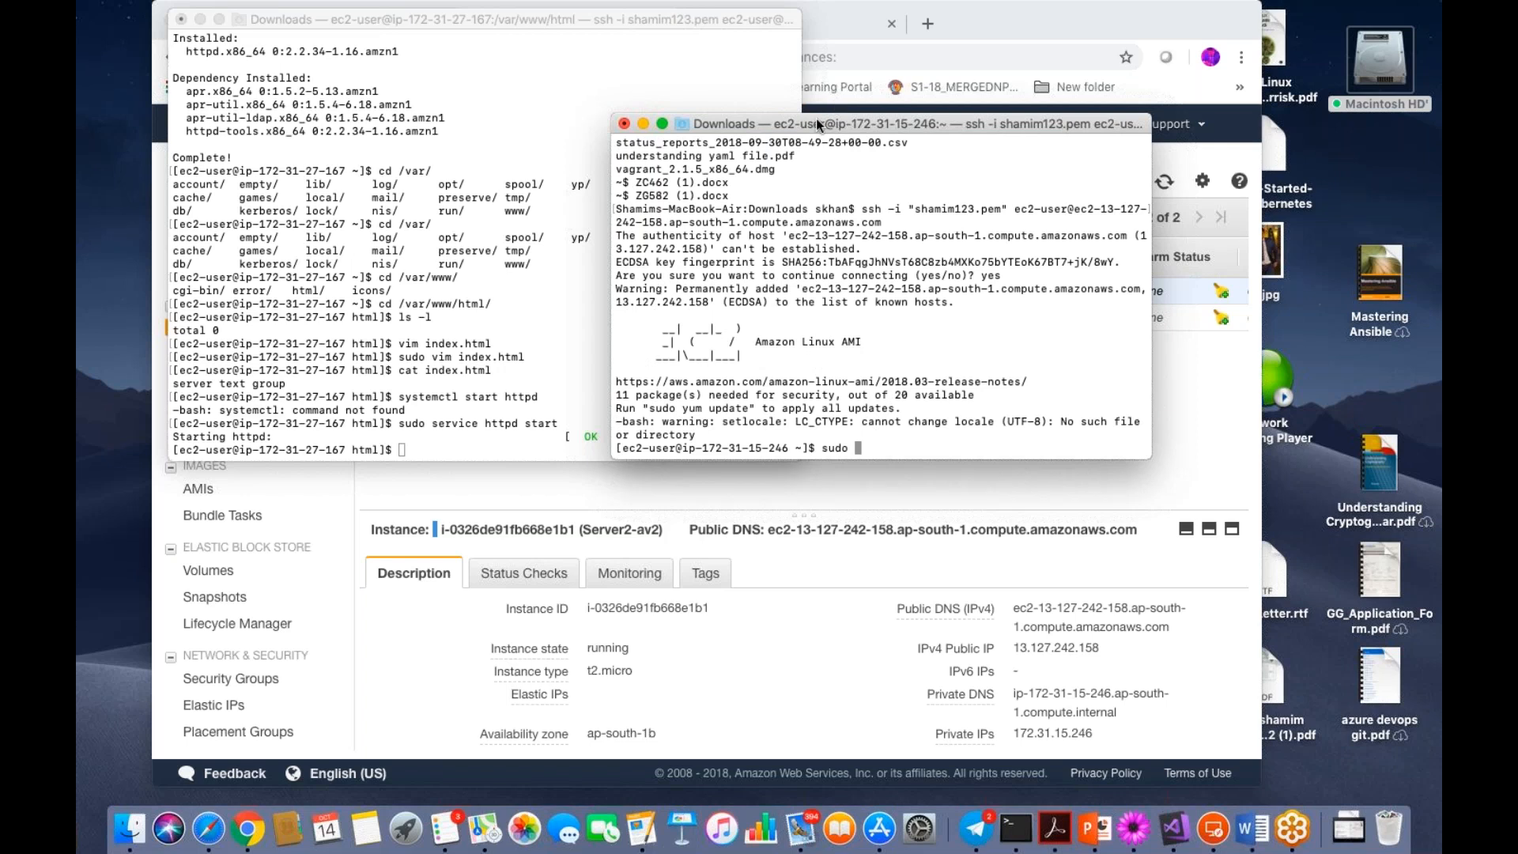
left_click_drag(817, 124, 1026, 82)
left_click(545, 160)
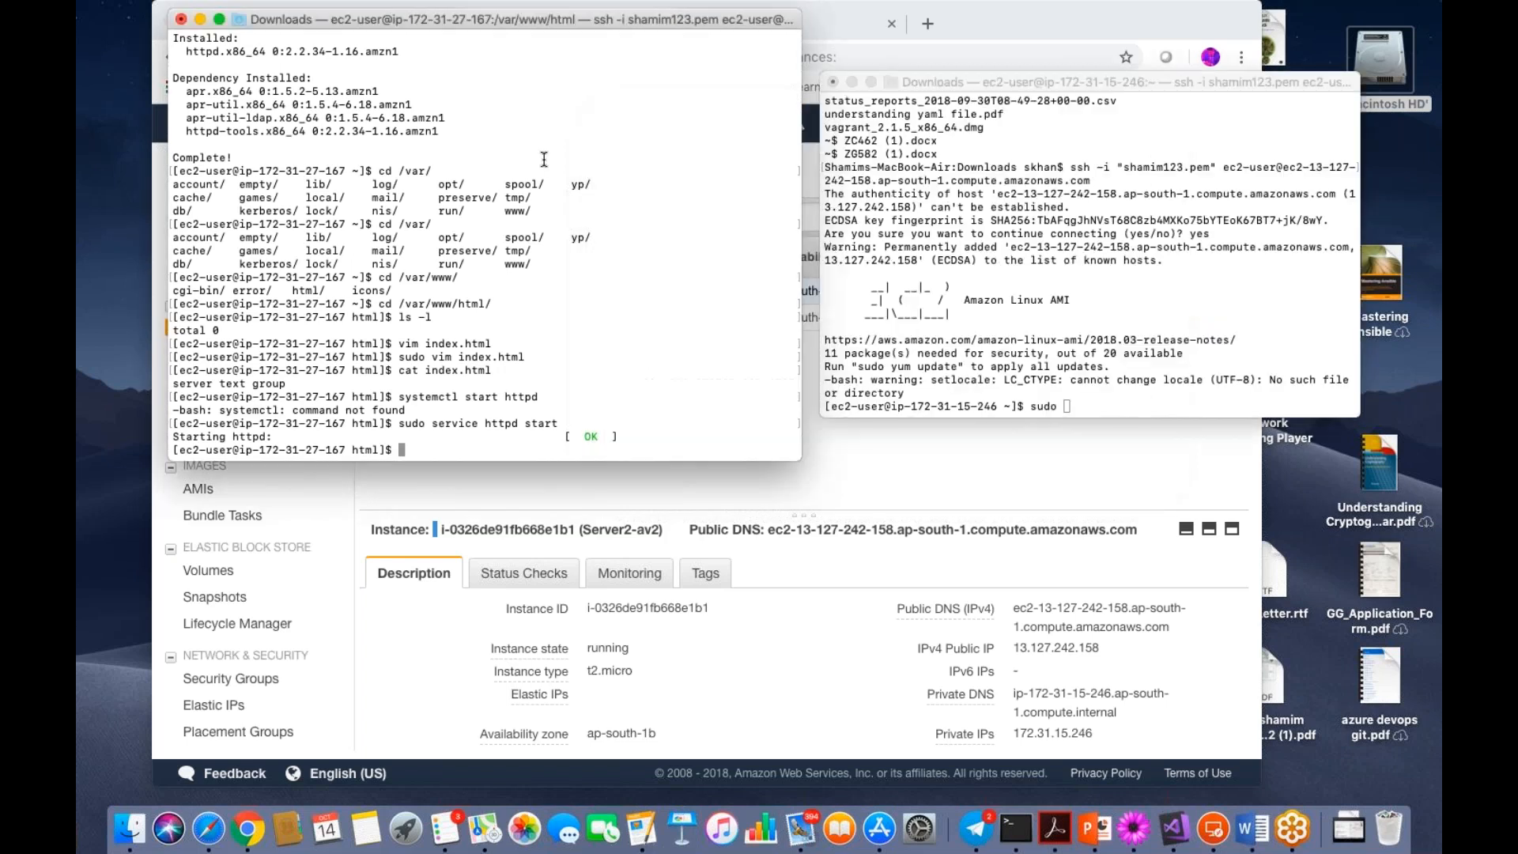
type("ls -l")
key("Up")
key("Up")
key("Up")
key("Up")
key("Up")
key("Up")
key("Up")
- Try to install Apache on Server2-av2 with "sudo yum intall httpd"
left_click(1048, 162)
type("sudo yum intall h")
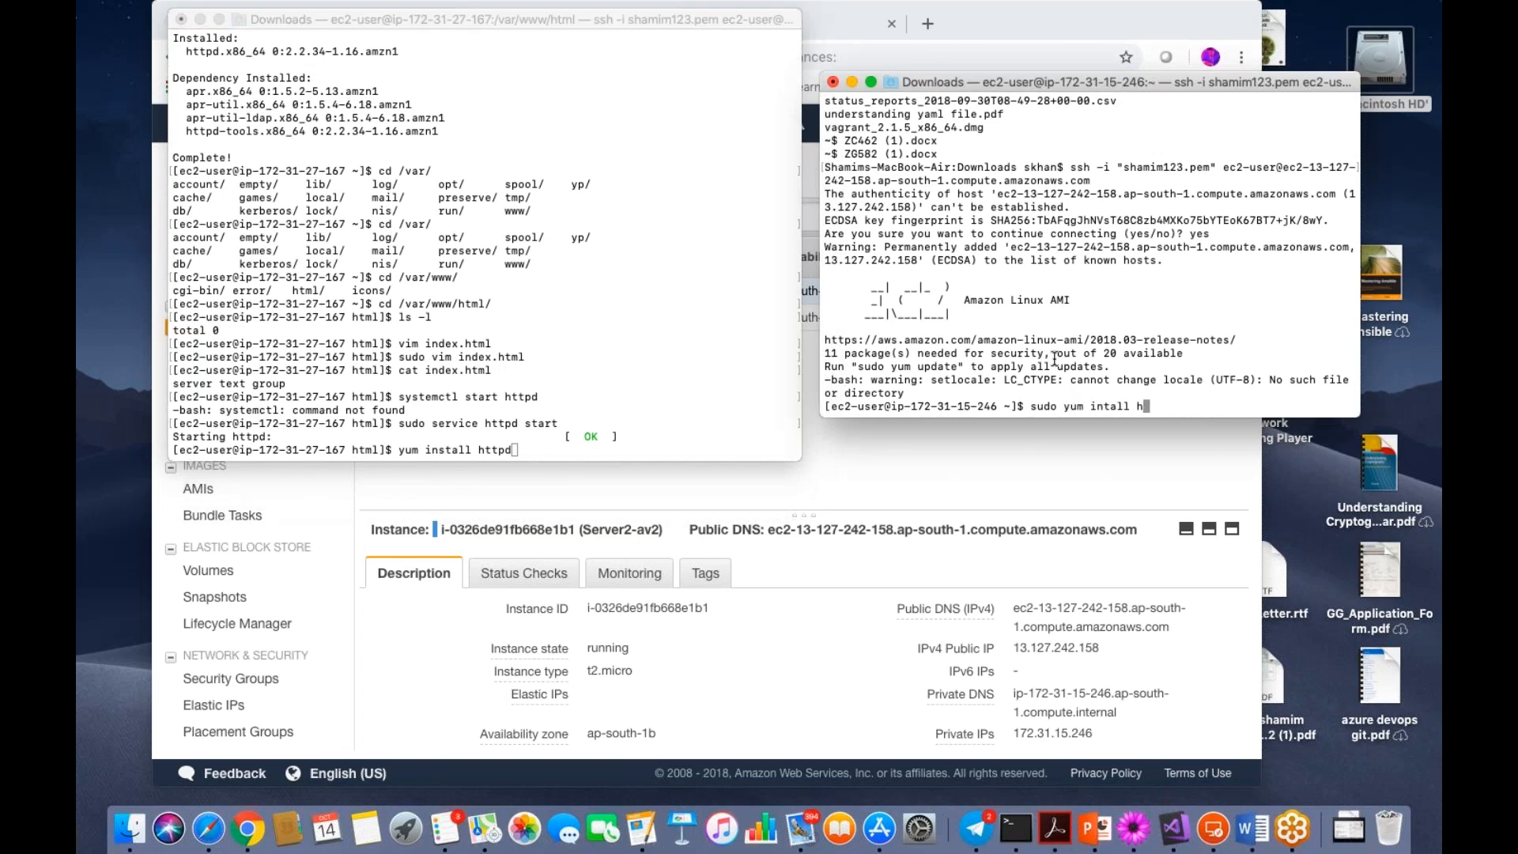
type("ttpd")
key("Return")
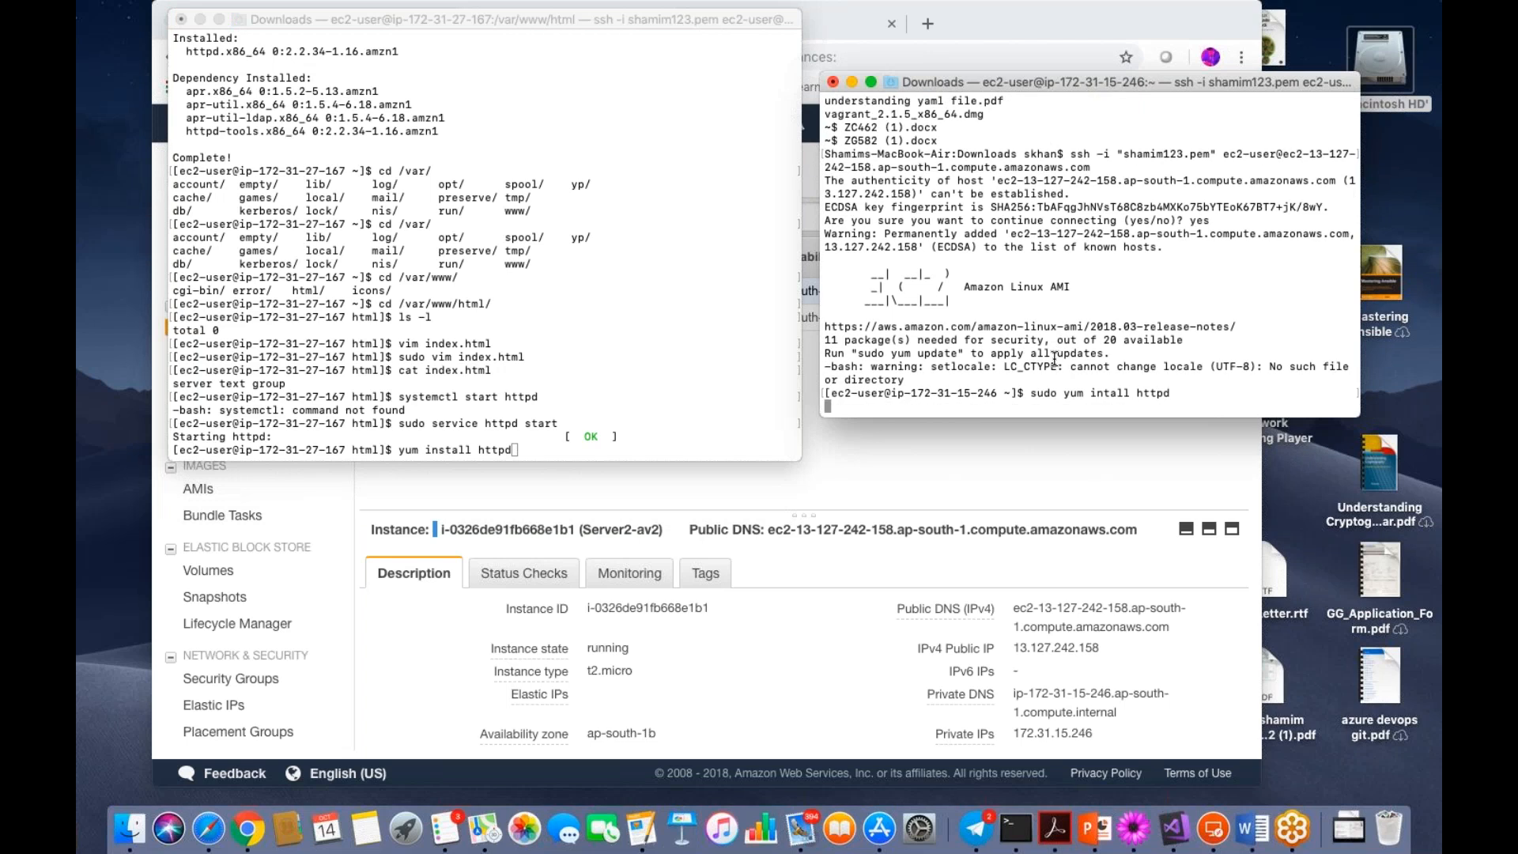
left_click_drag(1090, 88, 930, 68)
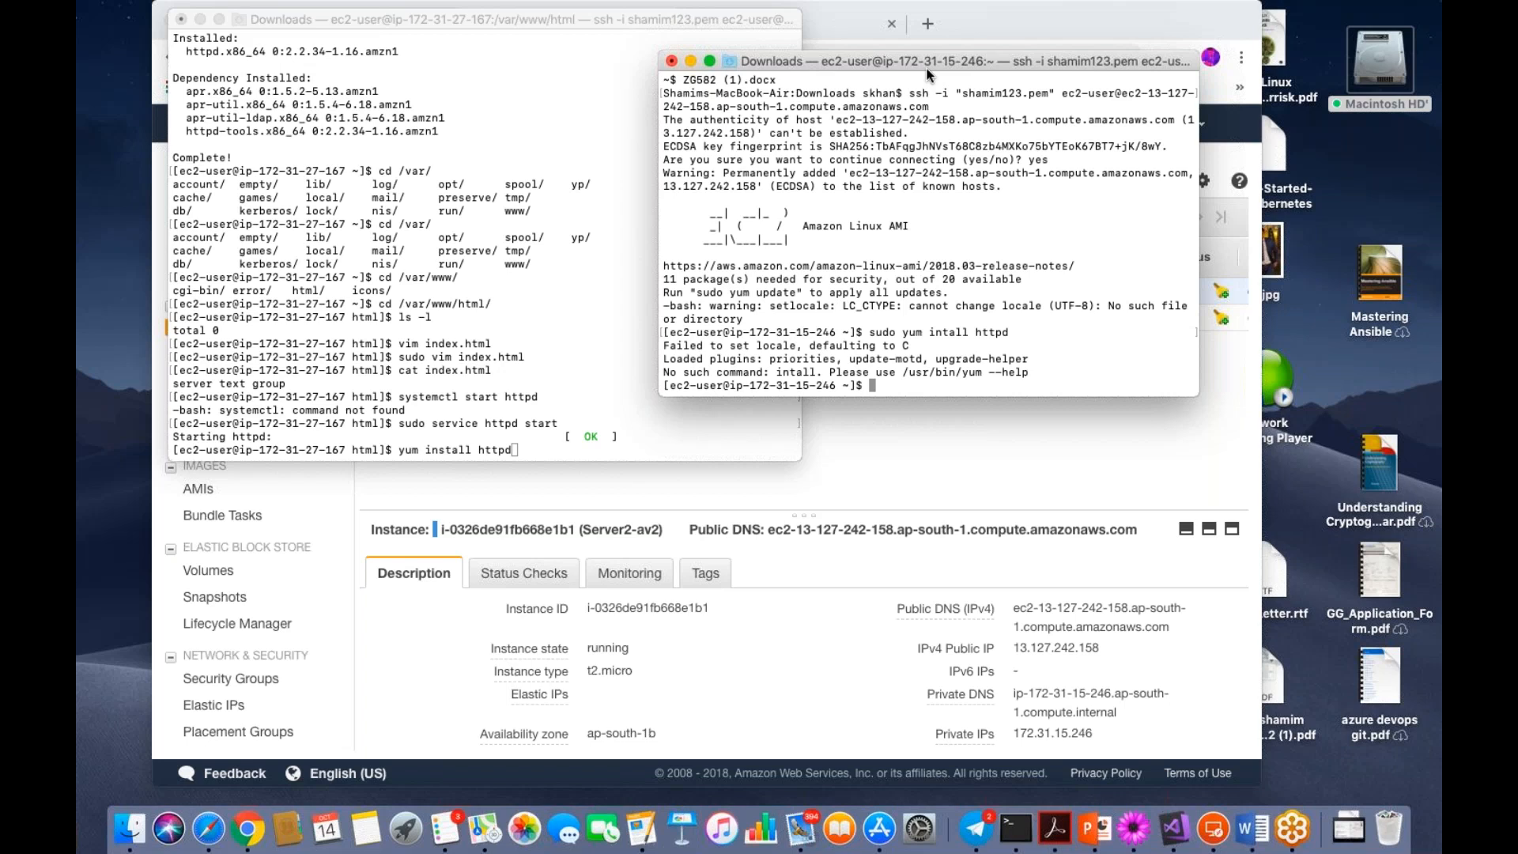
- Correct the recalled command to "sudo yum install httpd", run it on Server2-av2, and approve the installation with "y"
key("Up")
key("Left")
key("Left")
key("Left")
key("Left")
key("Left")
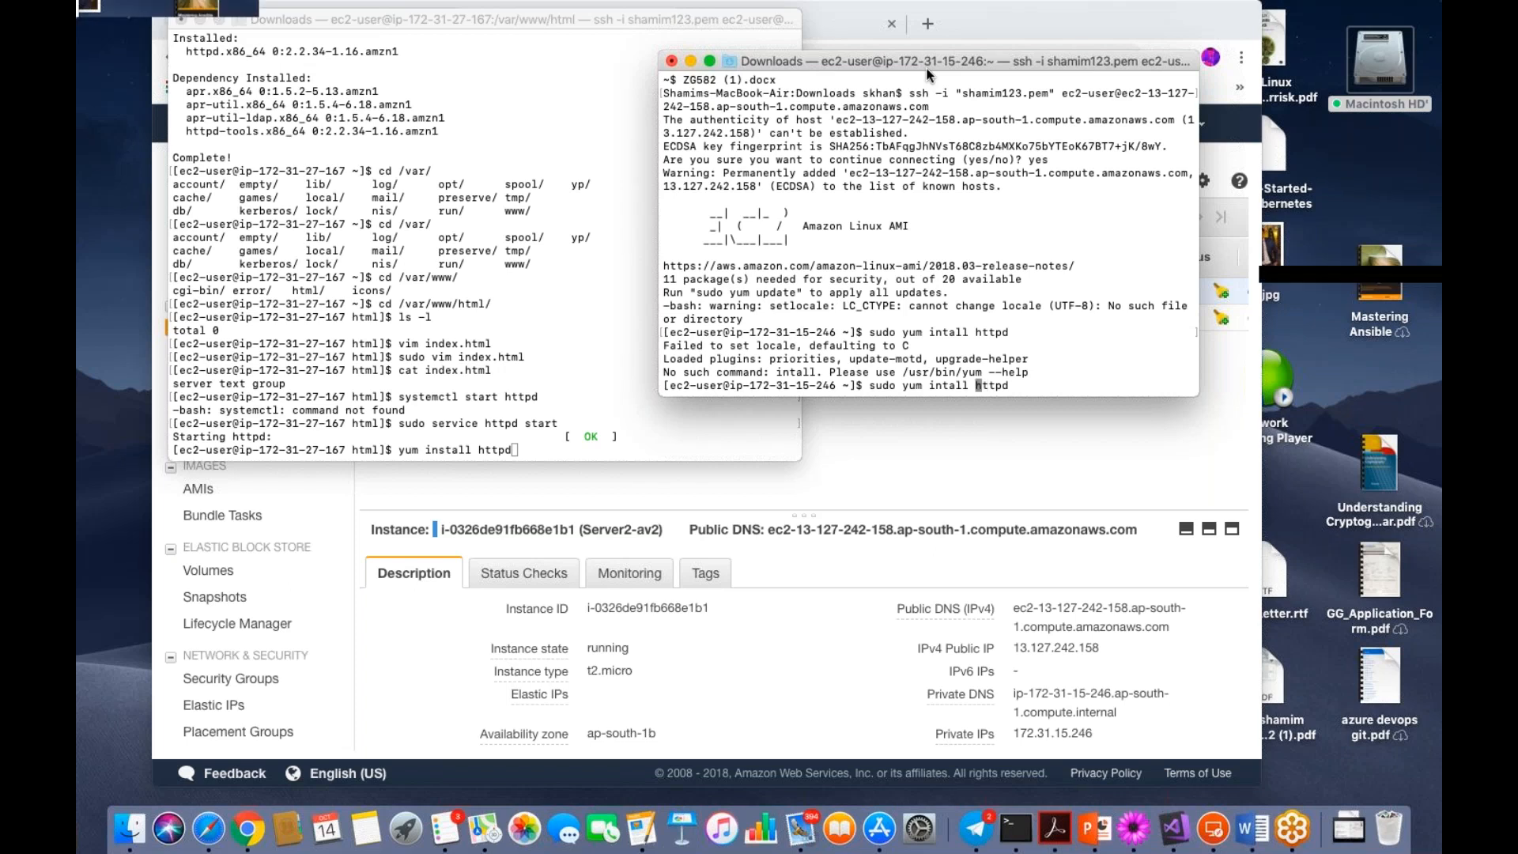
key("Left")
key("Left")
key("Left")
key("Left")
key("Left")
type("s")
key("Return")
type("y")
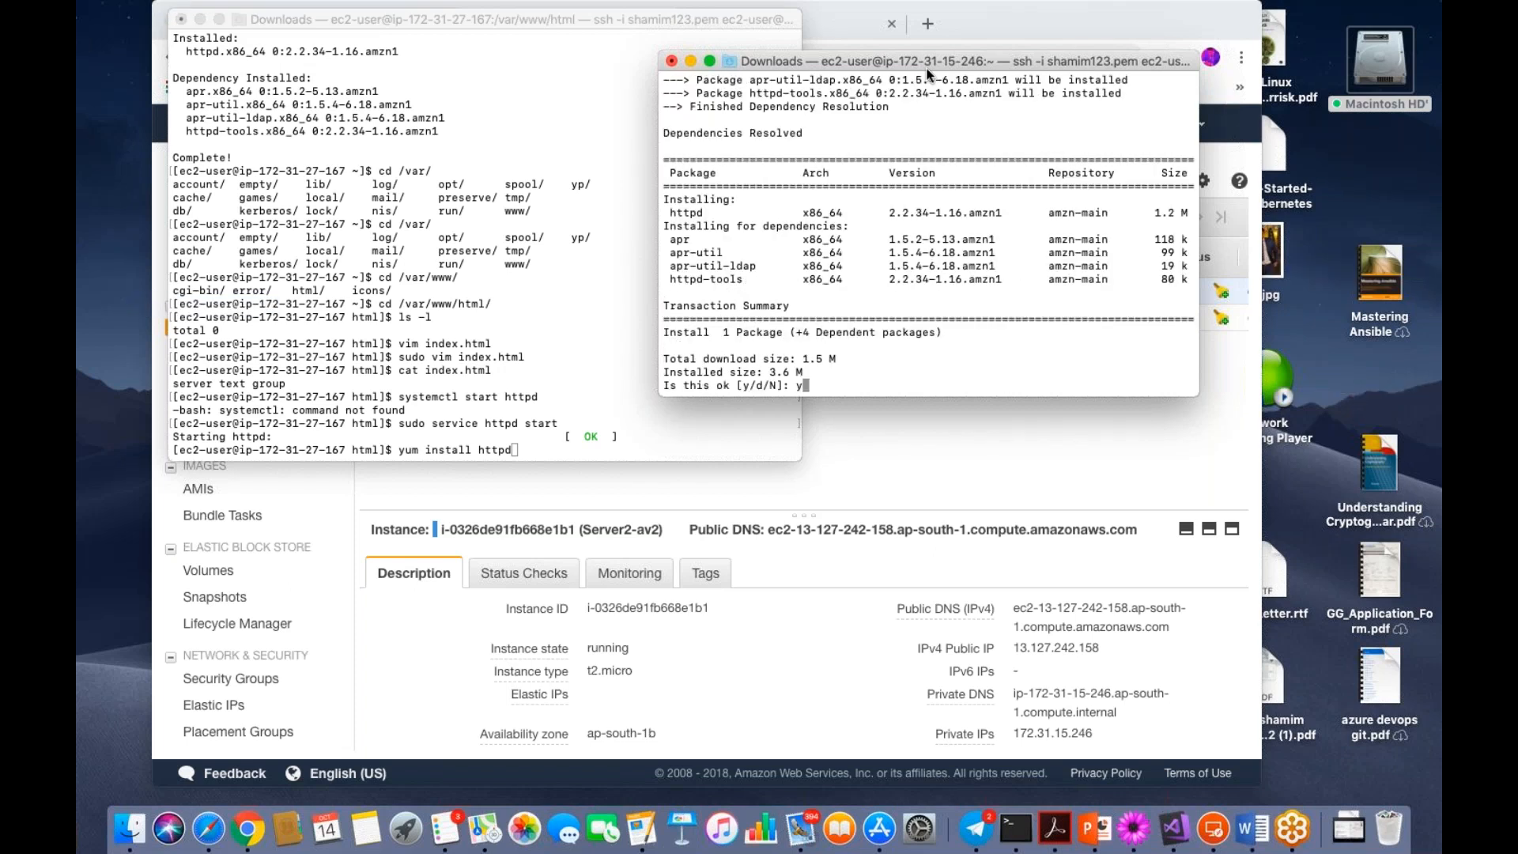
key("Return")
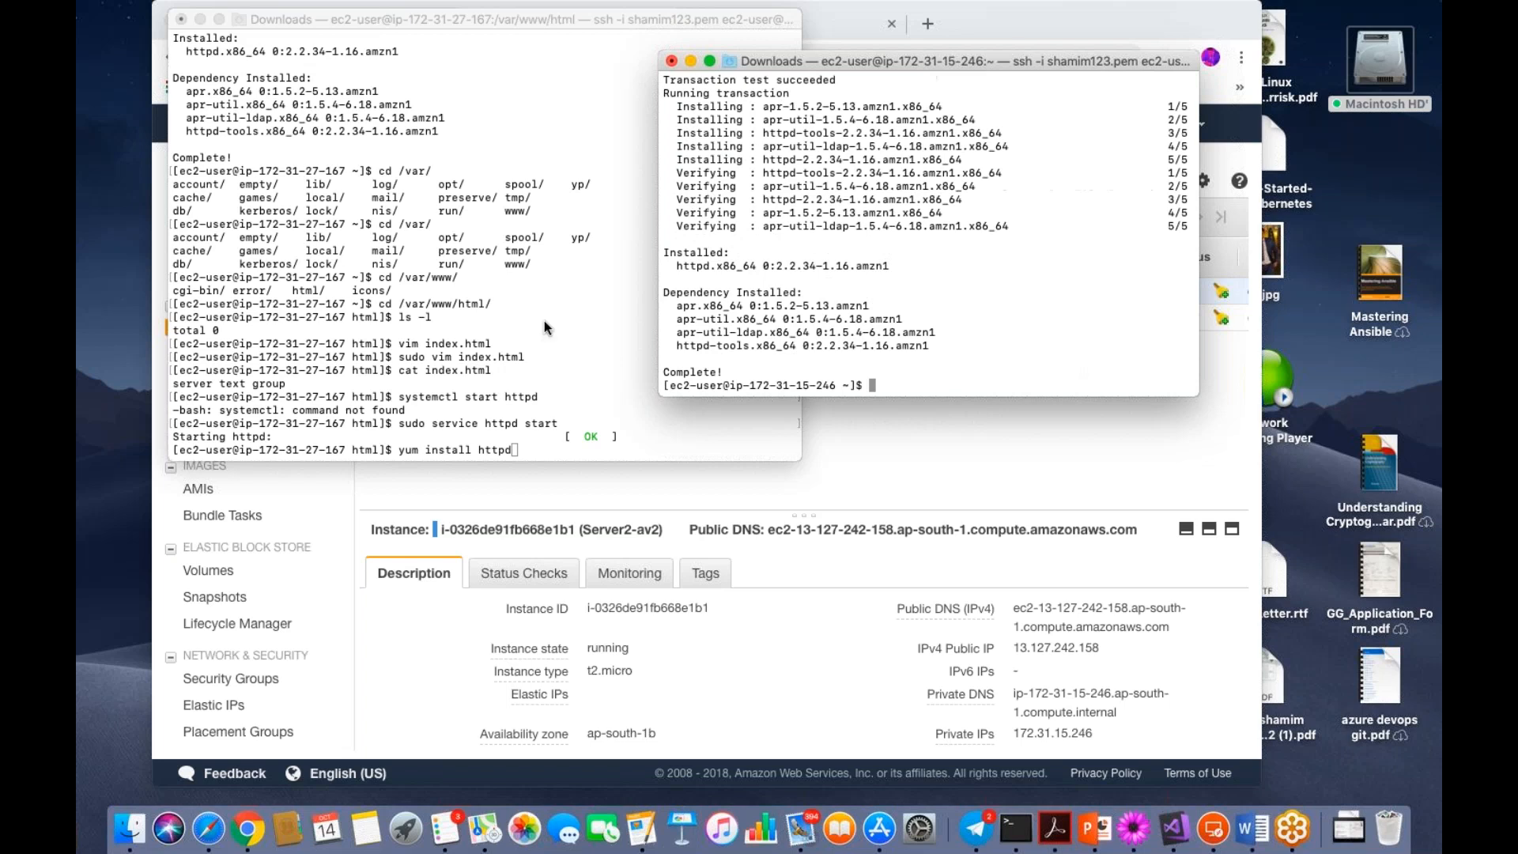
- Recall the earlier command for changing to the web root in the server1-AV1 session's history
left_click(537, 445)
key("Down")
key("Down")
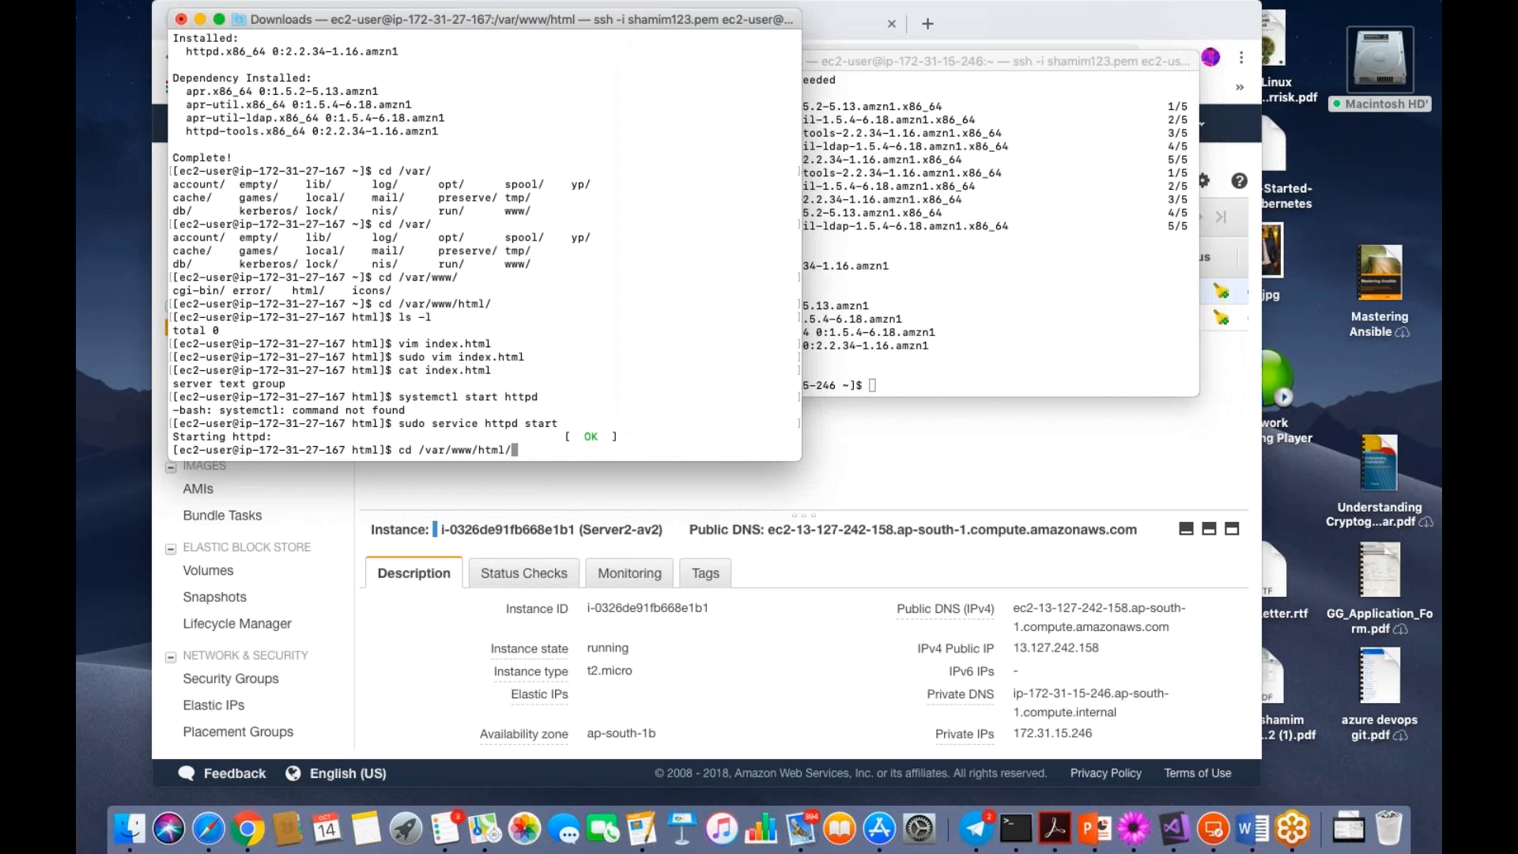
- Change to the /var/www/html/ directory in the Server2-av2 session, listing the available folders along the path
left_click(924, 383)
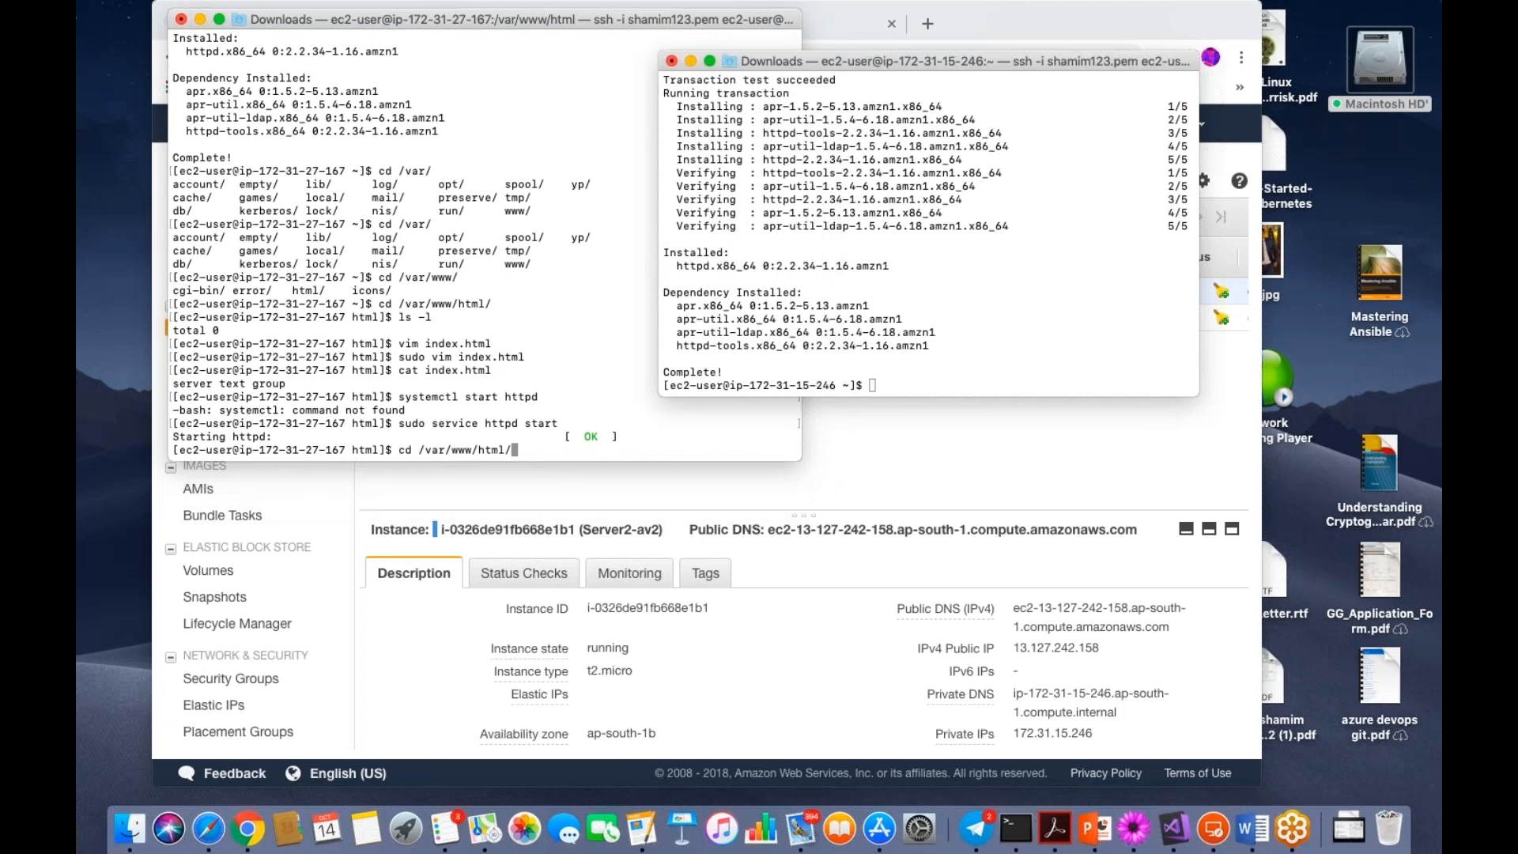
type("cd /")
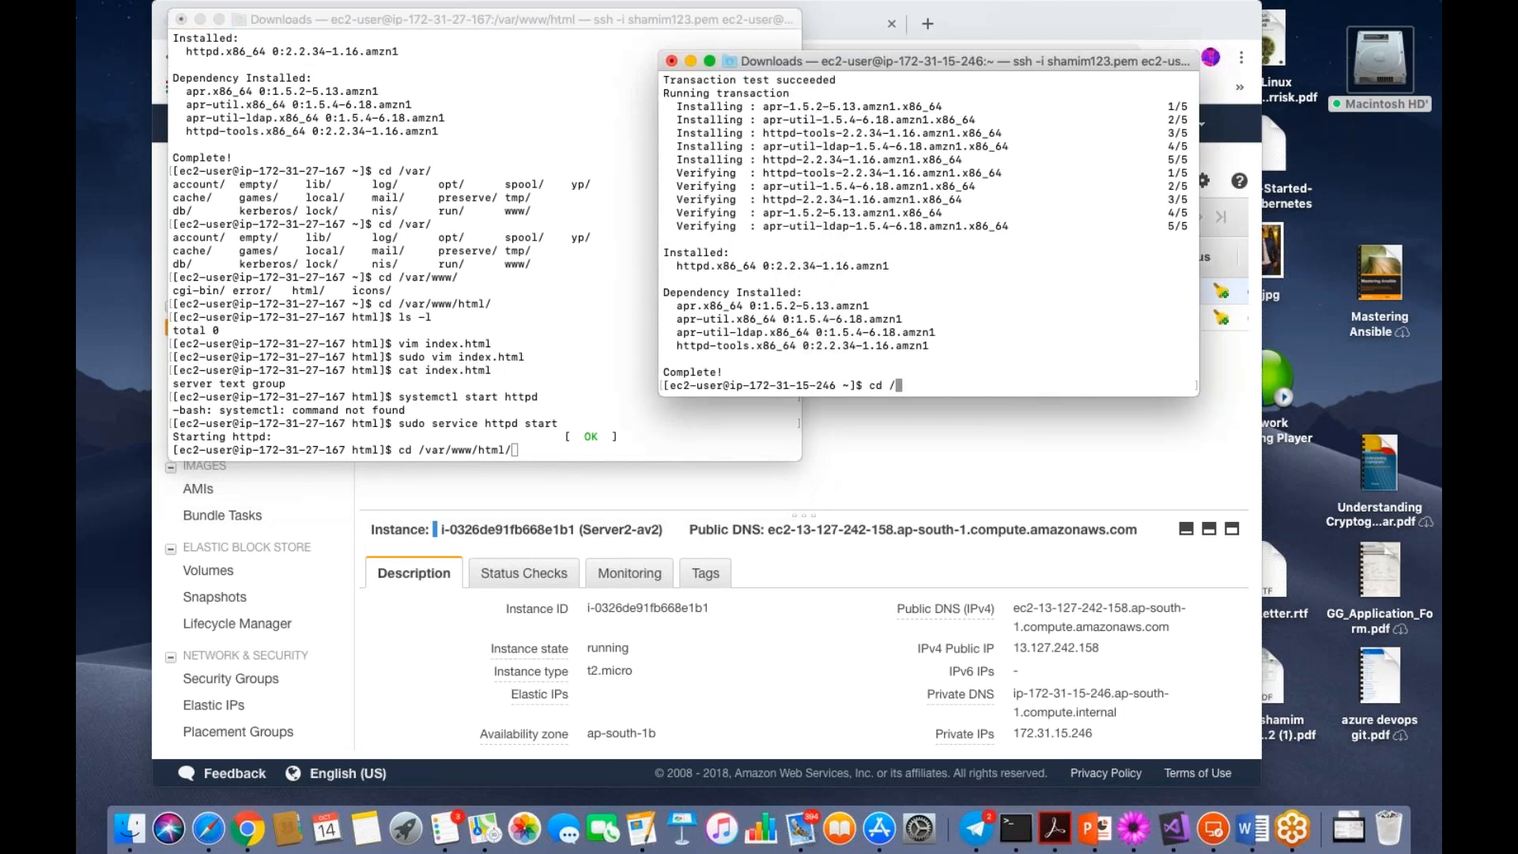
key("Tab")
key("Tab")
type("war")
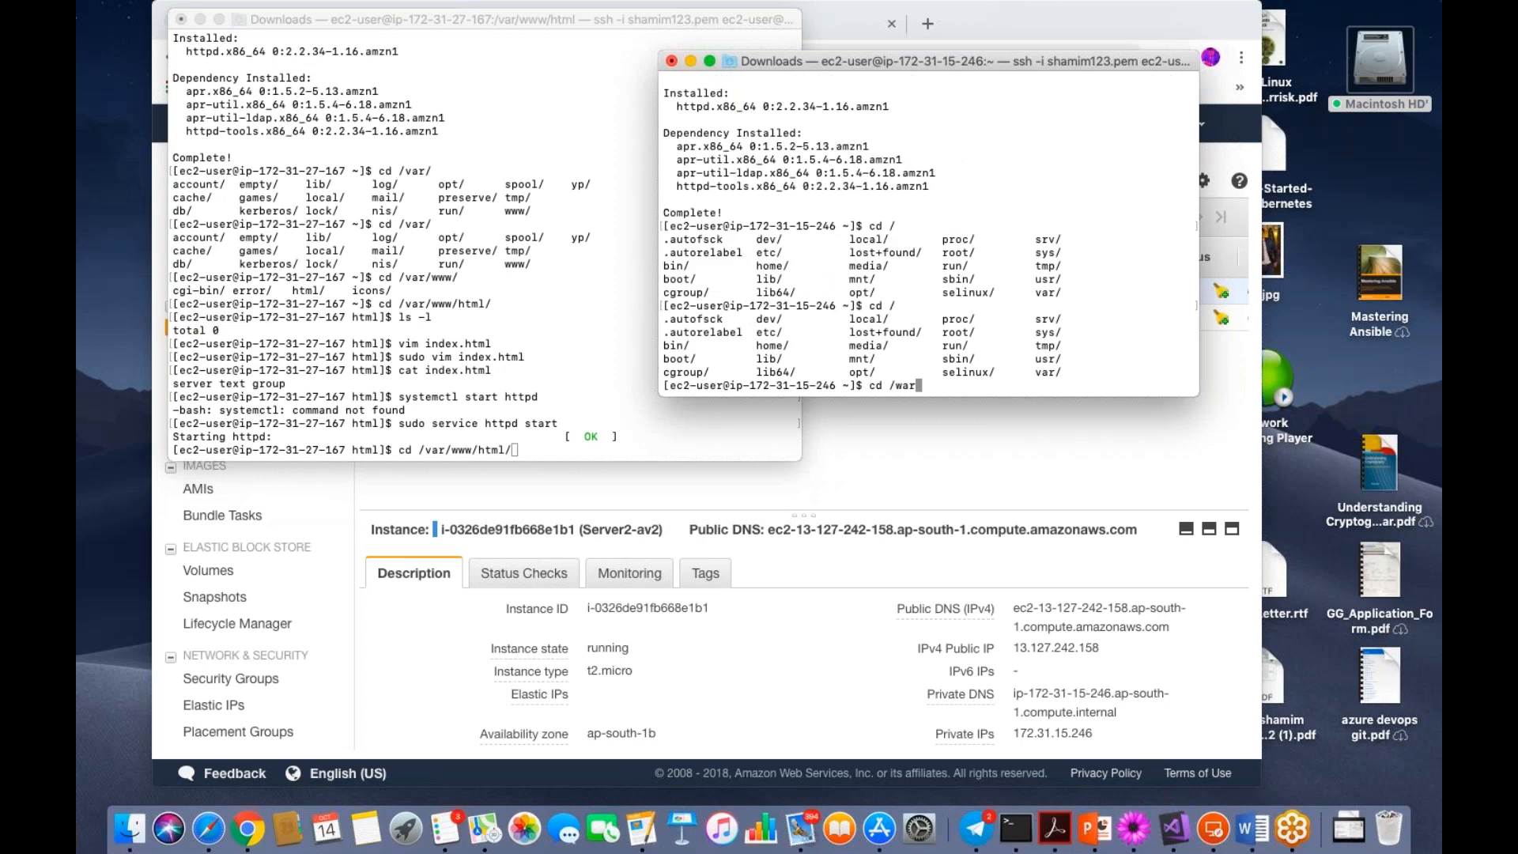
key("BackSpace")
key("BackSpace")
key("BackSpace")
key("BackSpace")
type("/var/")
key("Tab")
key("Tab")
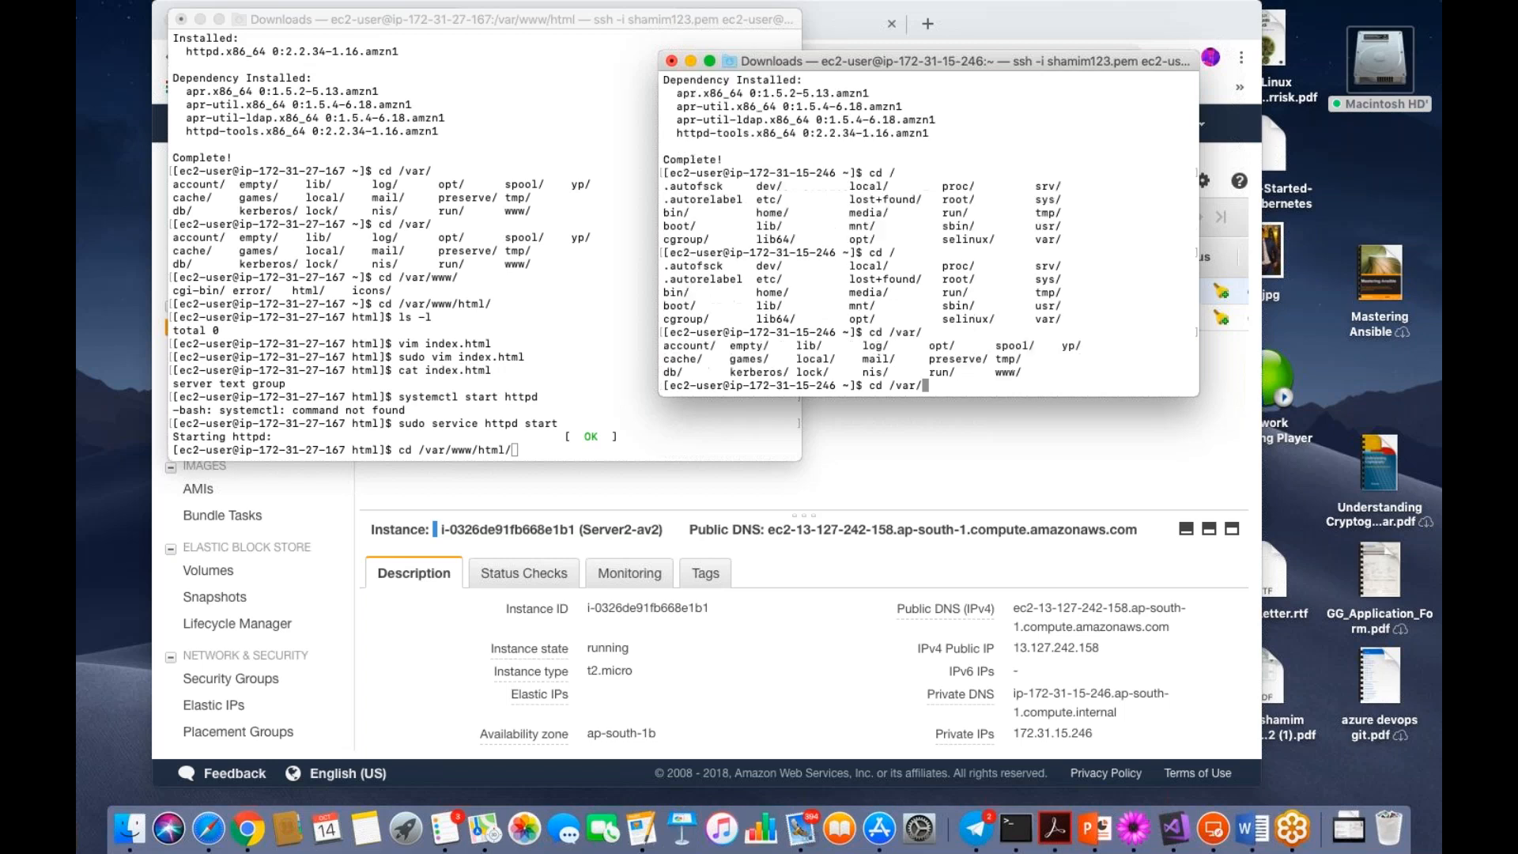
type("www/html/")
key("Return")
- List the contents of Server2-av2's web root with "ls" and "ls -l"
type("ls")
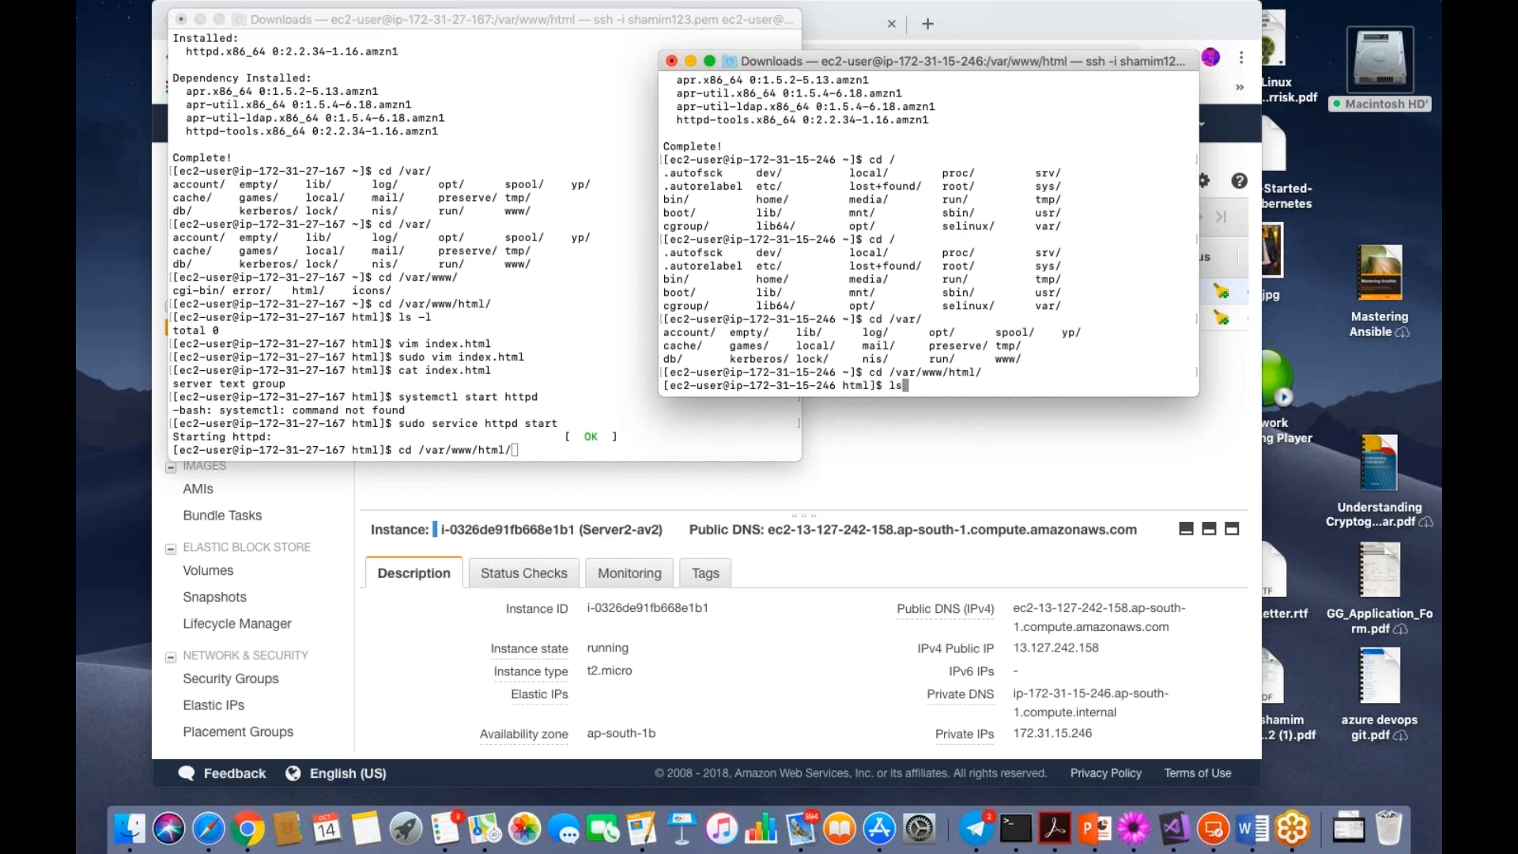
key("Return")
type("ls -l")
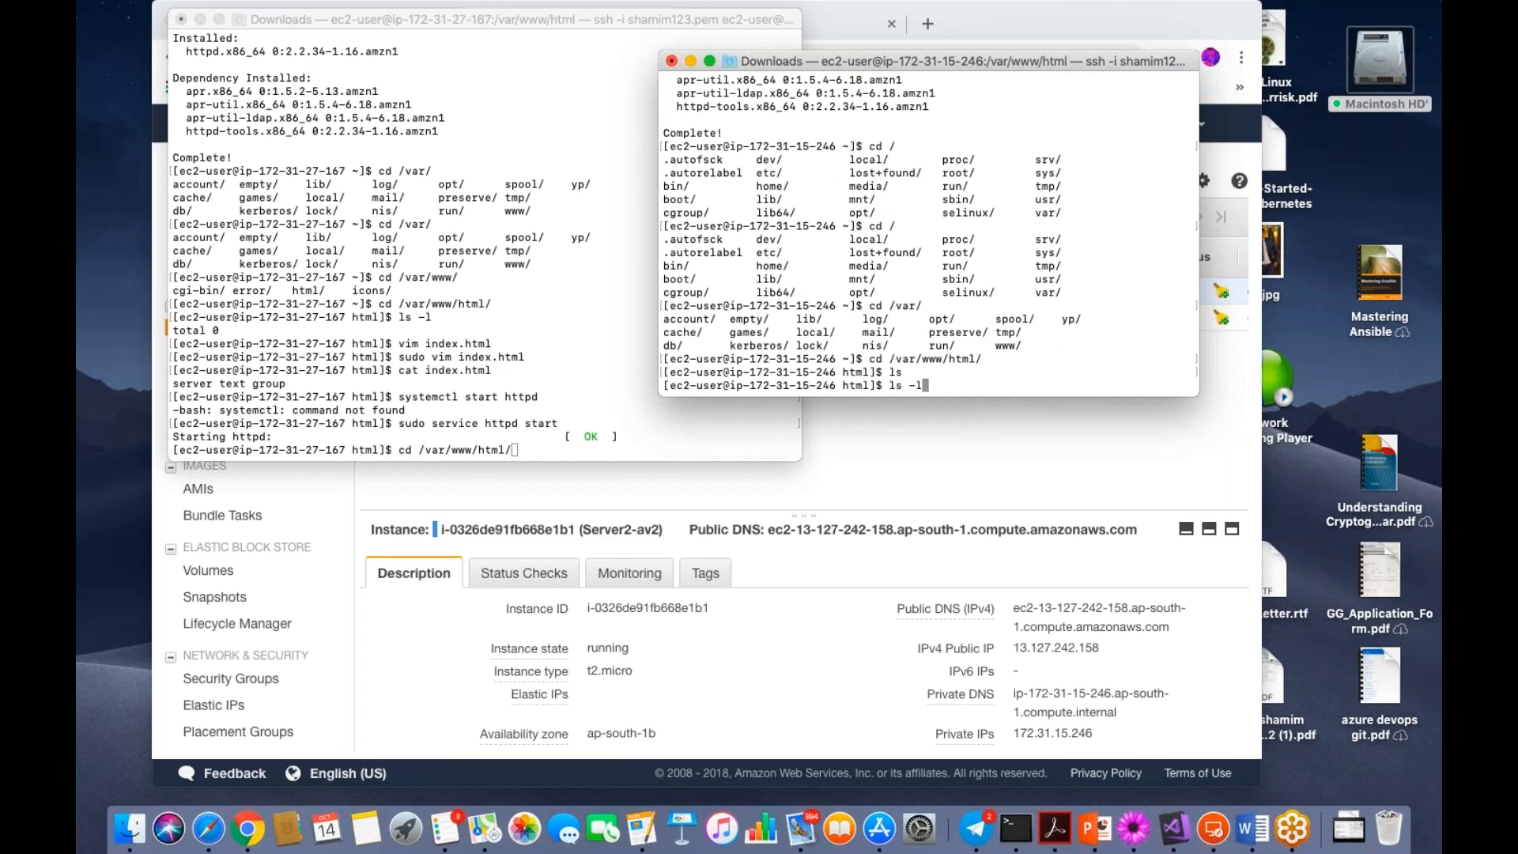
key("Return")
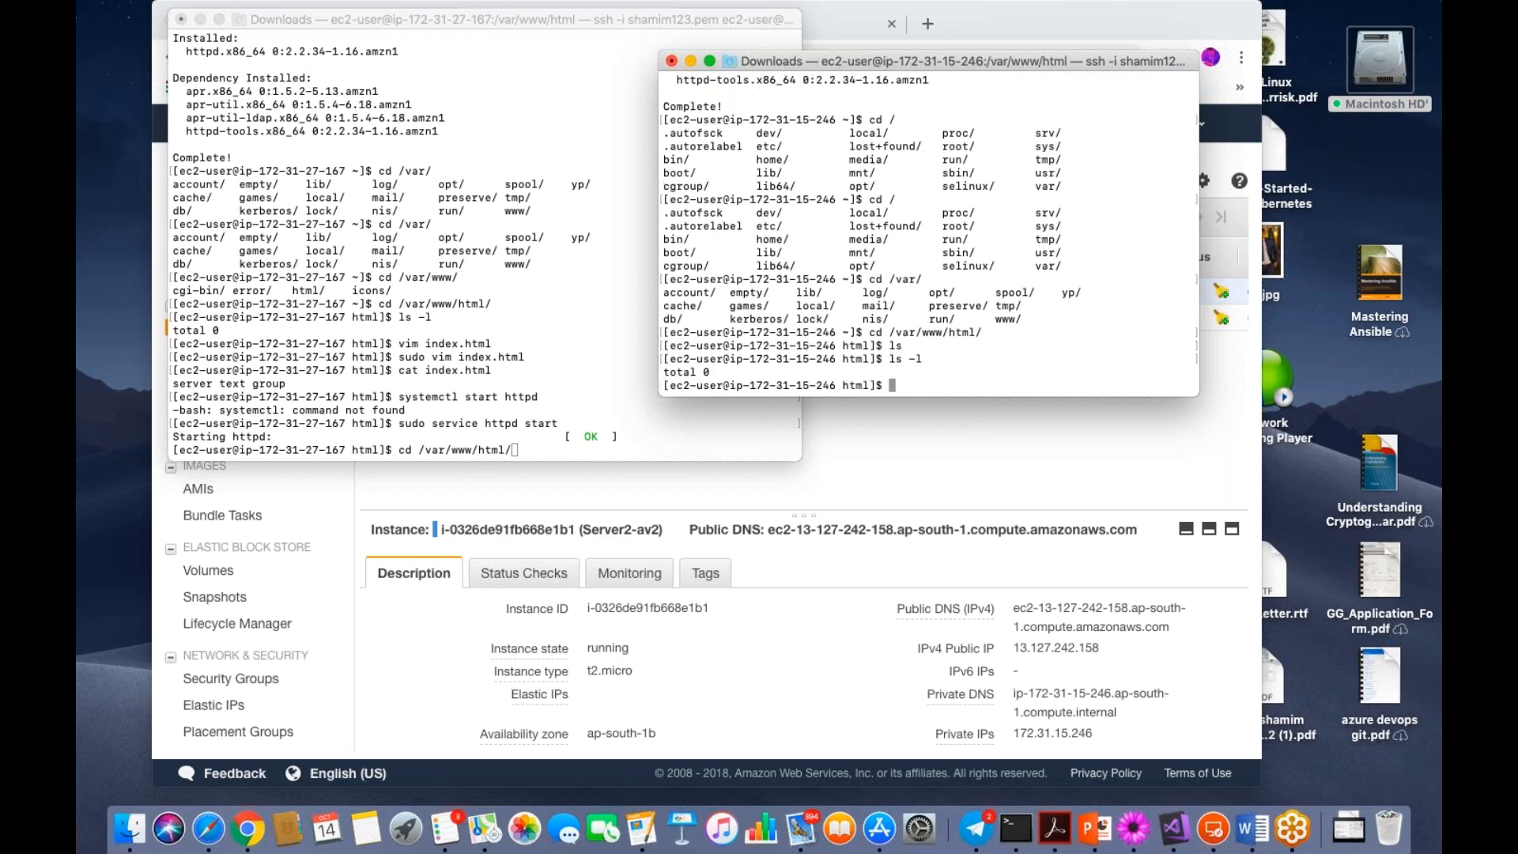
- Create index.html in Server2-av2's web root with "sudo vim index.html", enter "HI how are you ALl.", and save it
type("sudo intex.html")
key("Return")
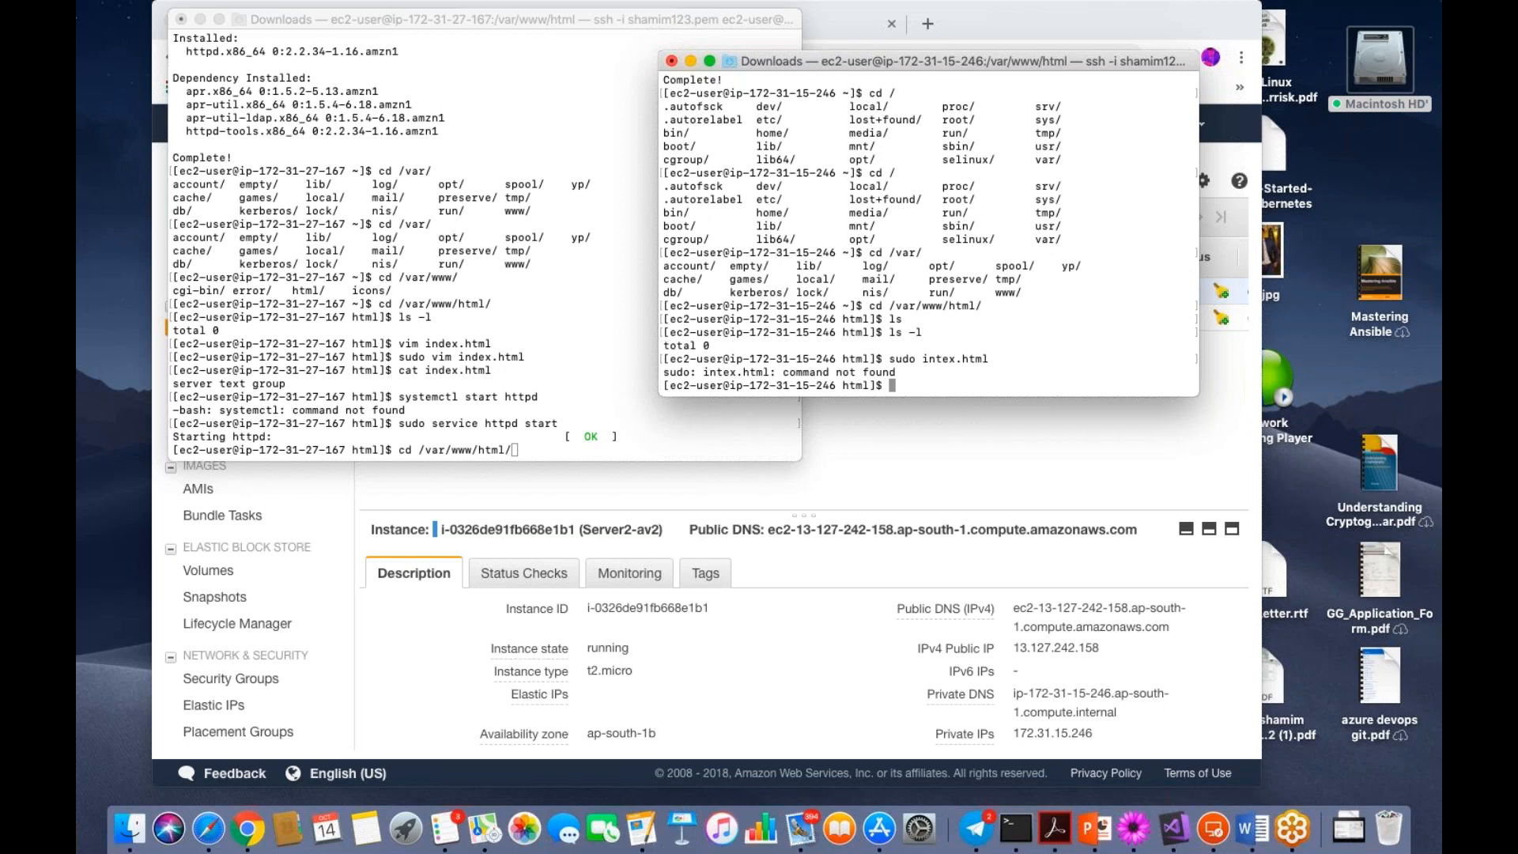
type("sudo vim index.html")
key("Return")
key("i")
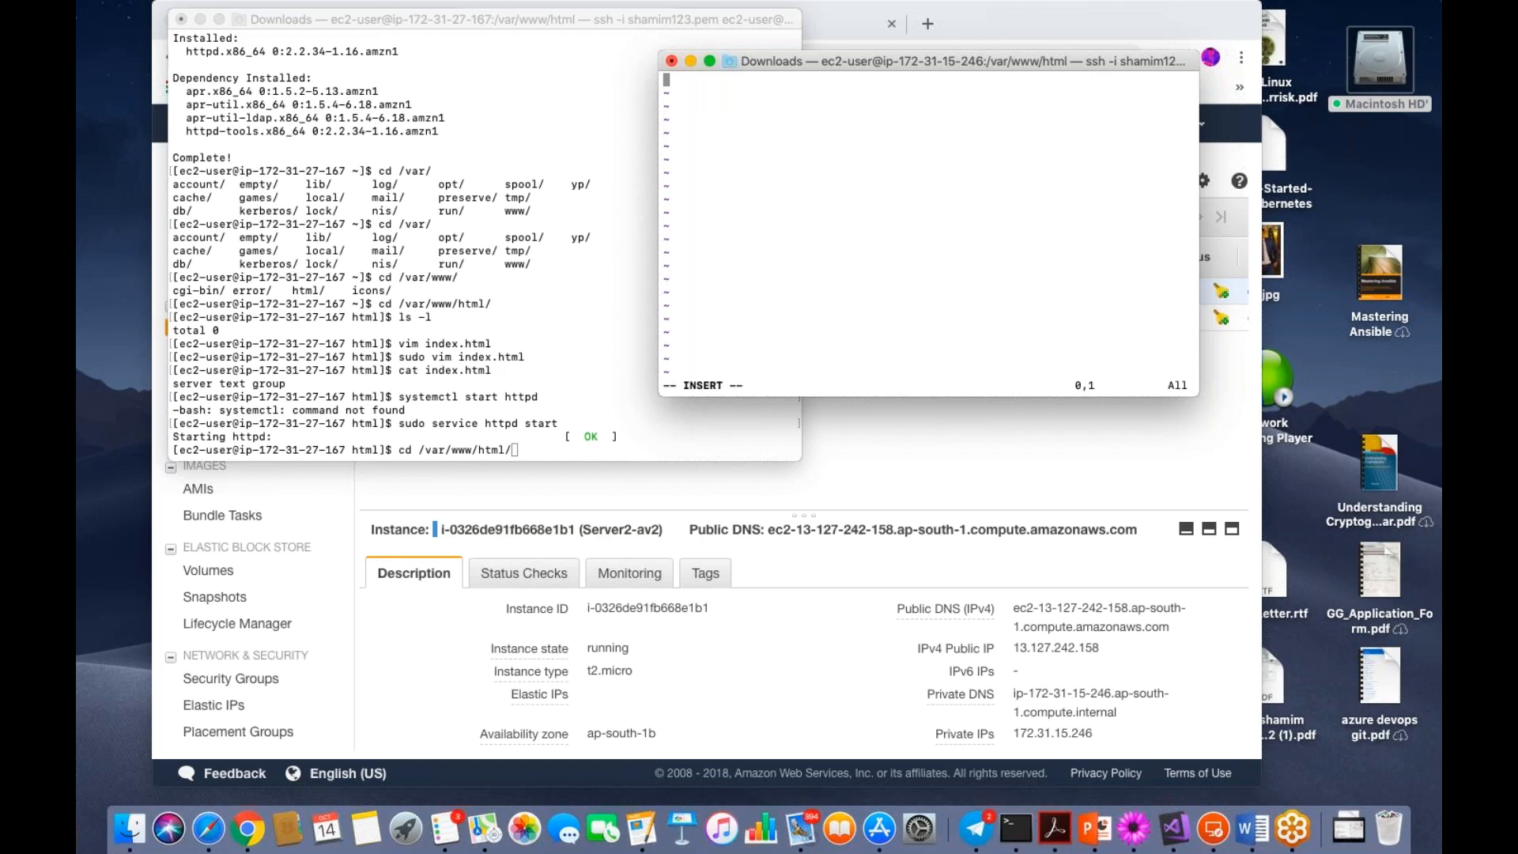
type("HI how are you ALl.")
key("Escape")
type(":wq!")
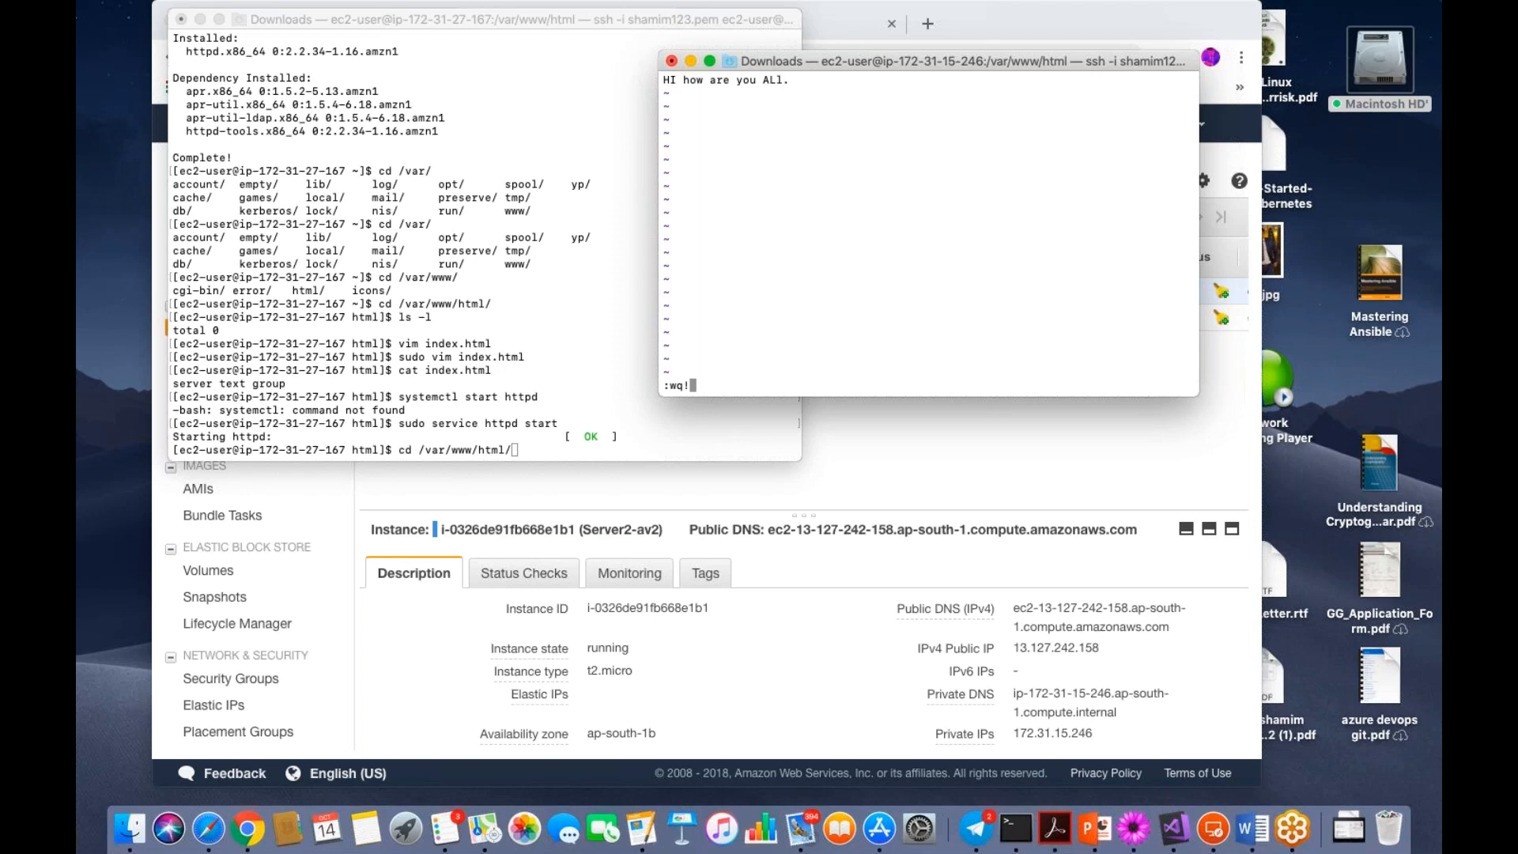
key("Return")
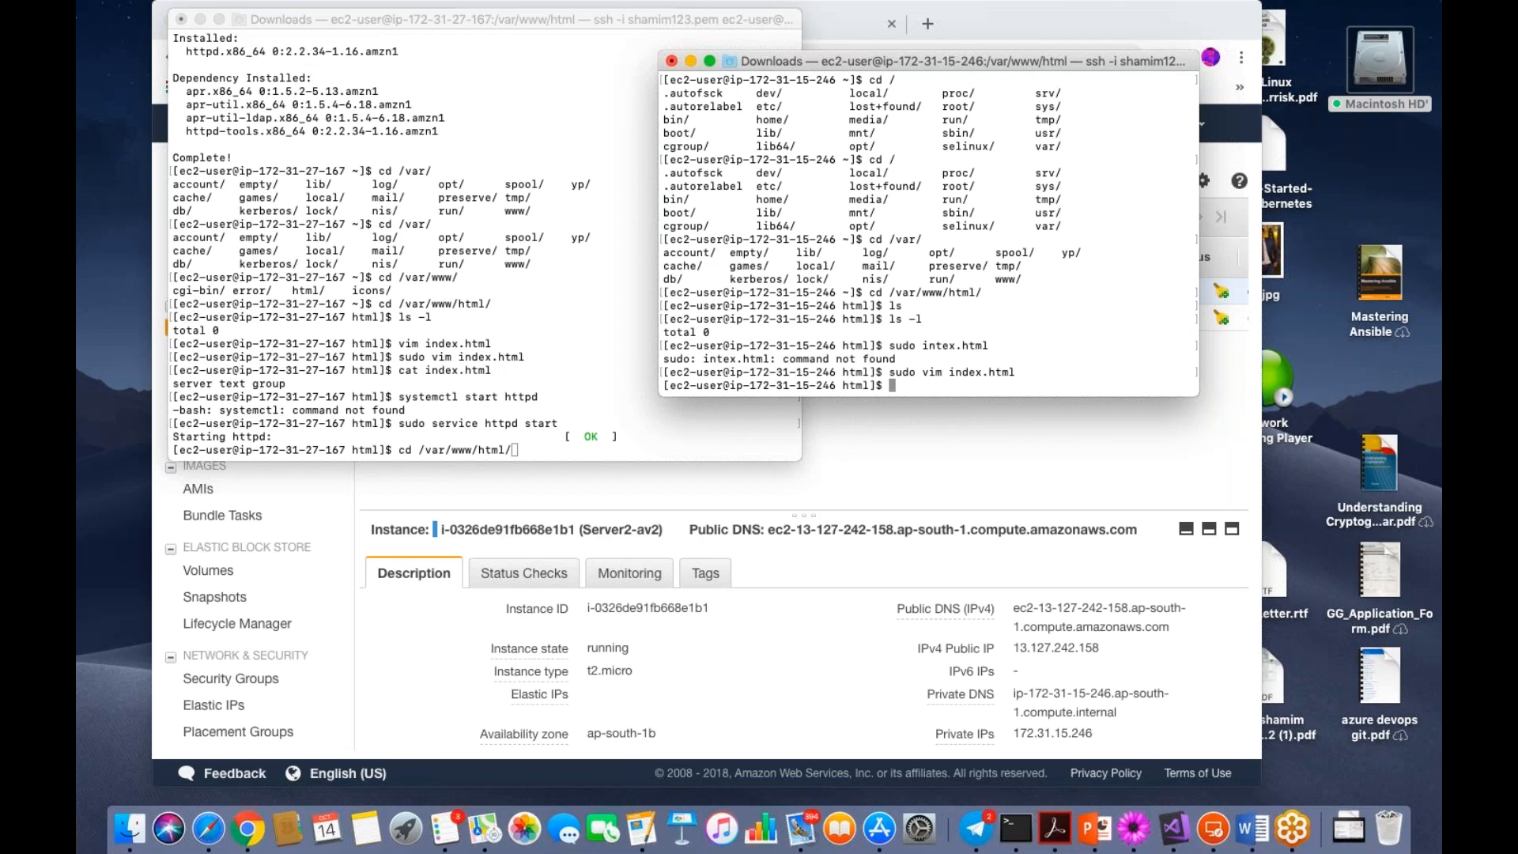
- Start Apache on Server2-av2 with "sudo service httpd start" and open its public IP 13.127.242.158 in a new browser tab
type("sudo service httpd start")
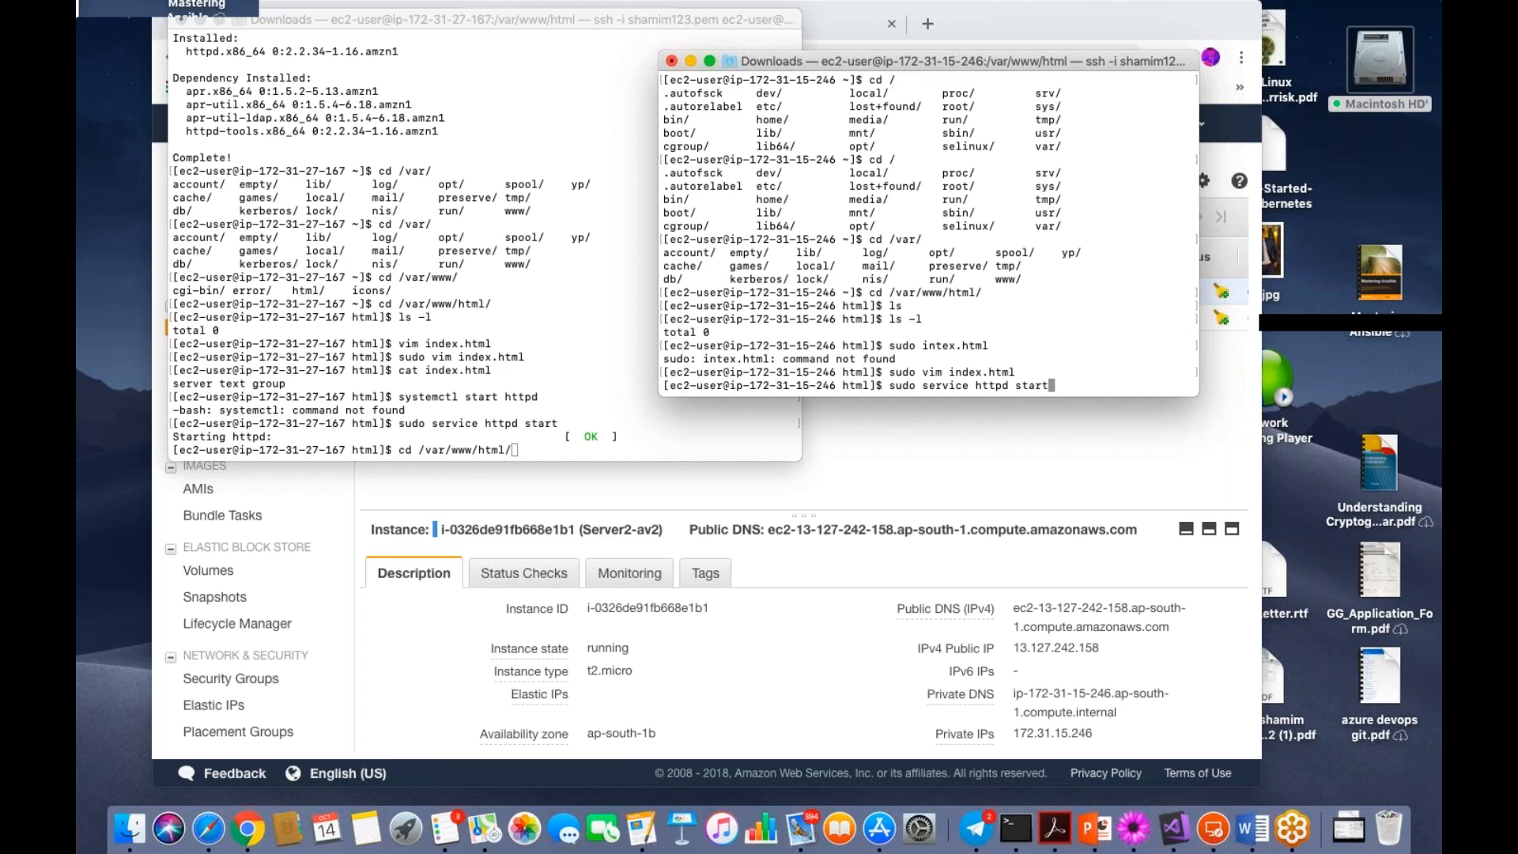
key("Return")
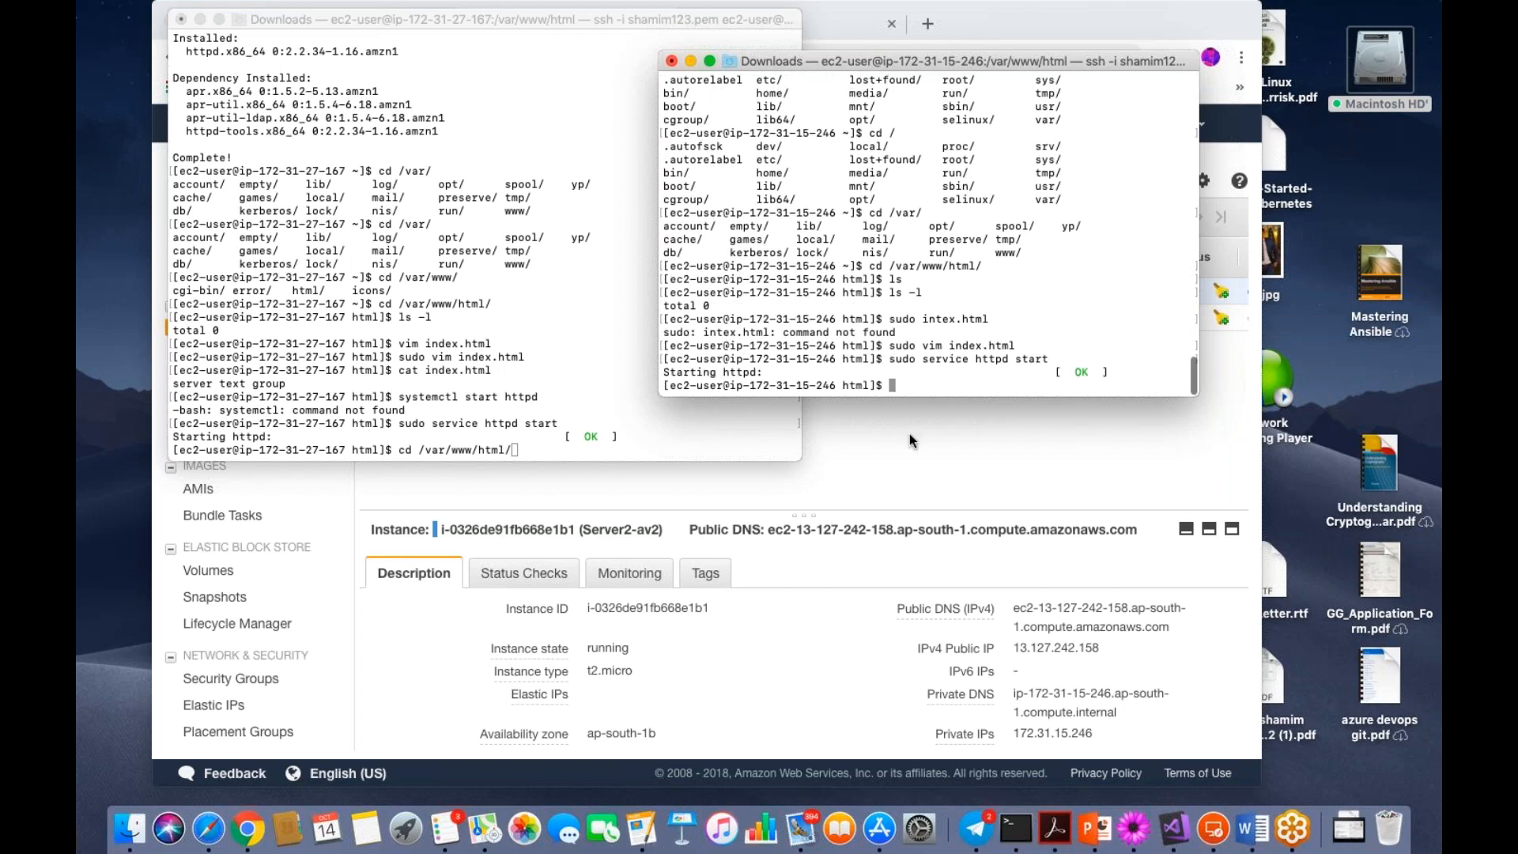
left_click(991, 404)
left_click(1115, 648)
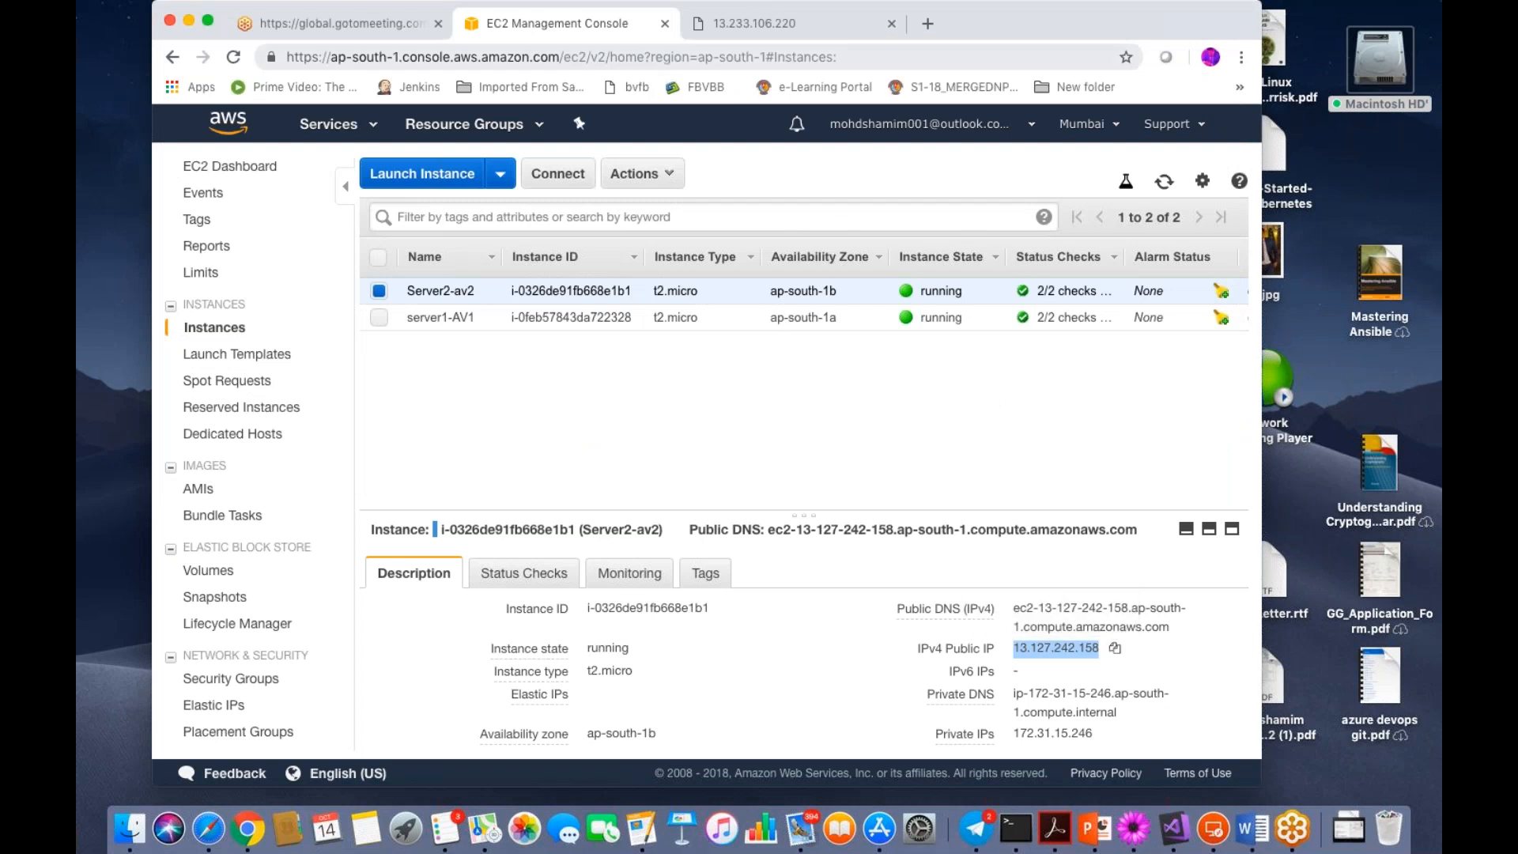
left_click(927, 23)
key("super+v")
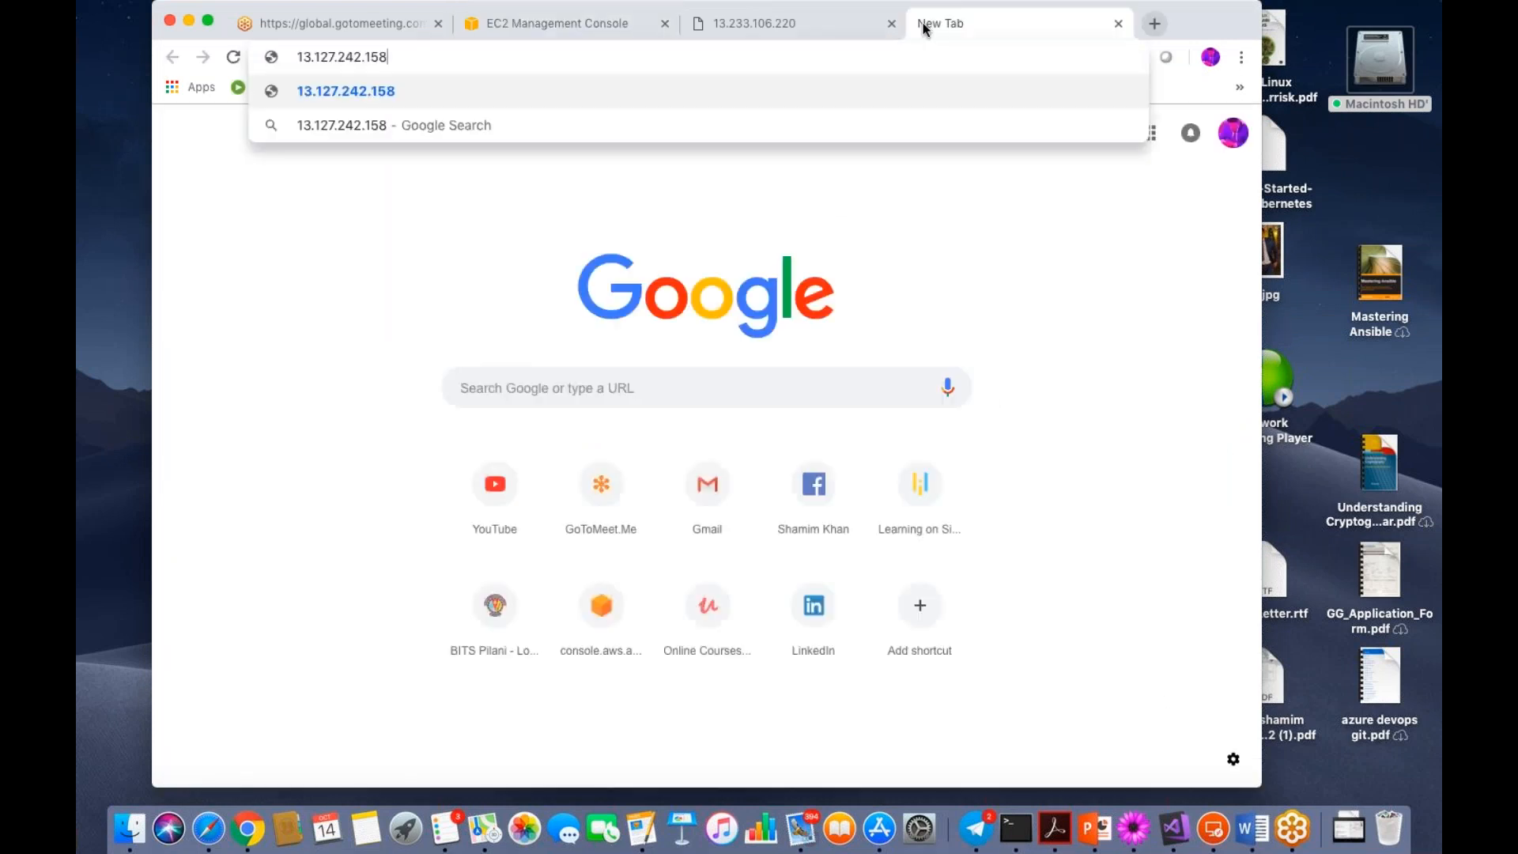
key("Return")
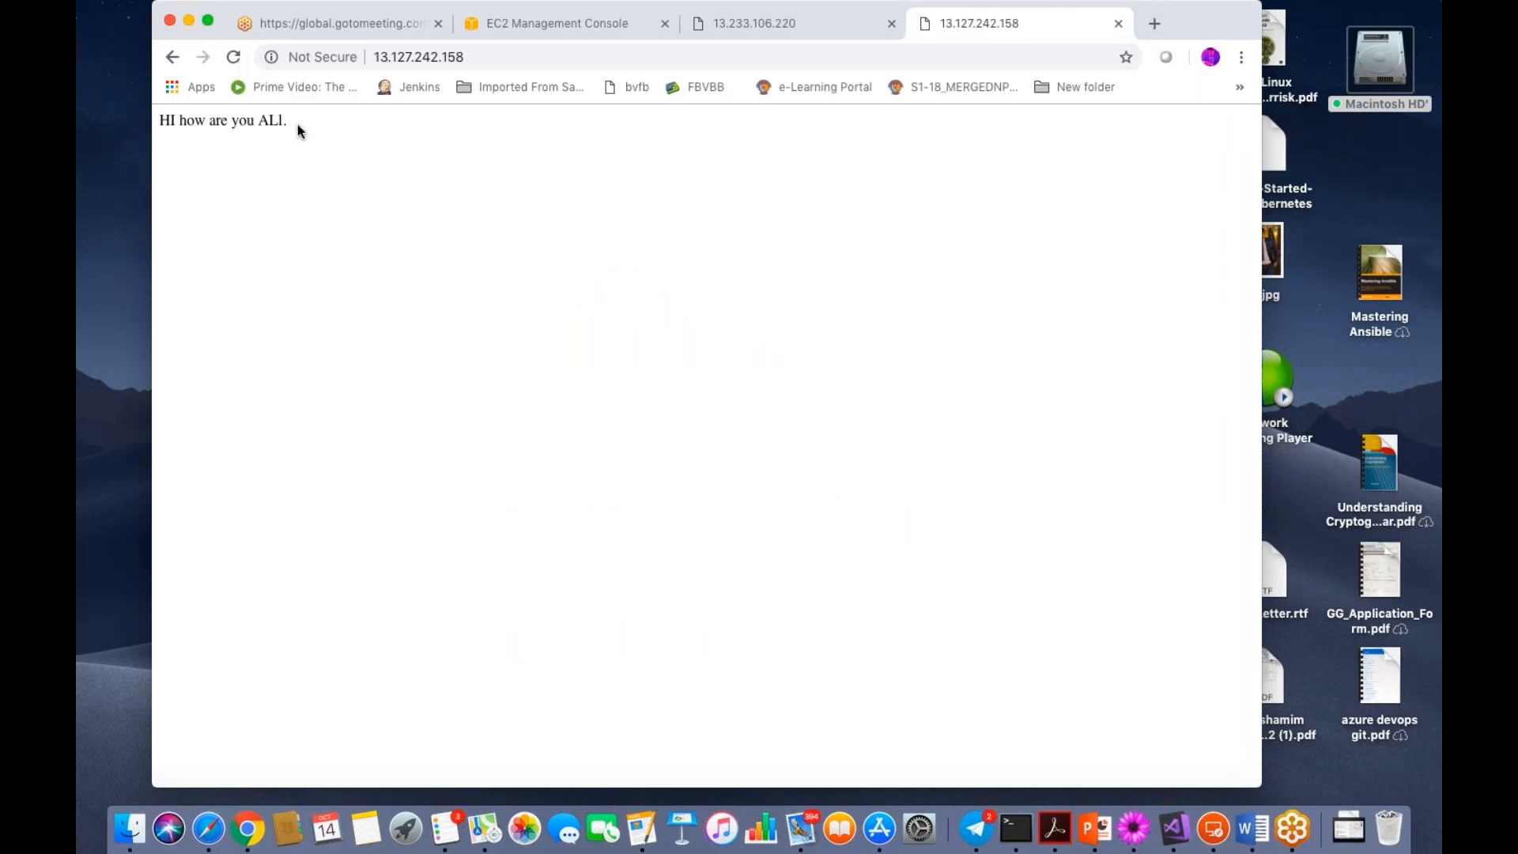
- Compare the web pages served at 13.233.106.220 and 13.127.242.158, and return to the EC2 console
left_click(769, 23)
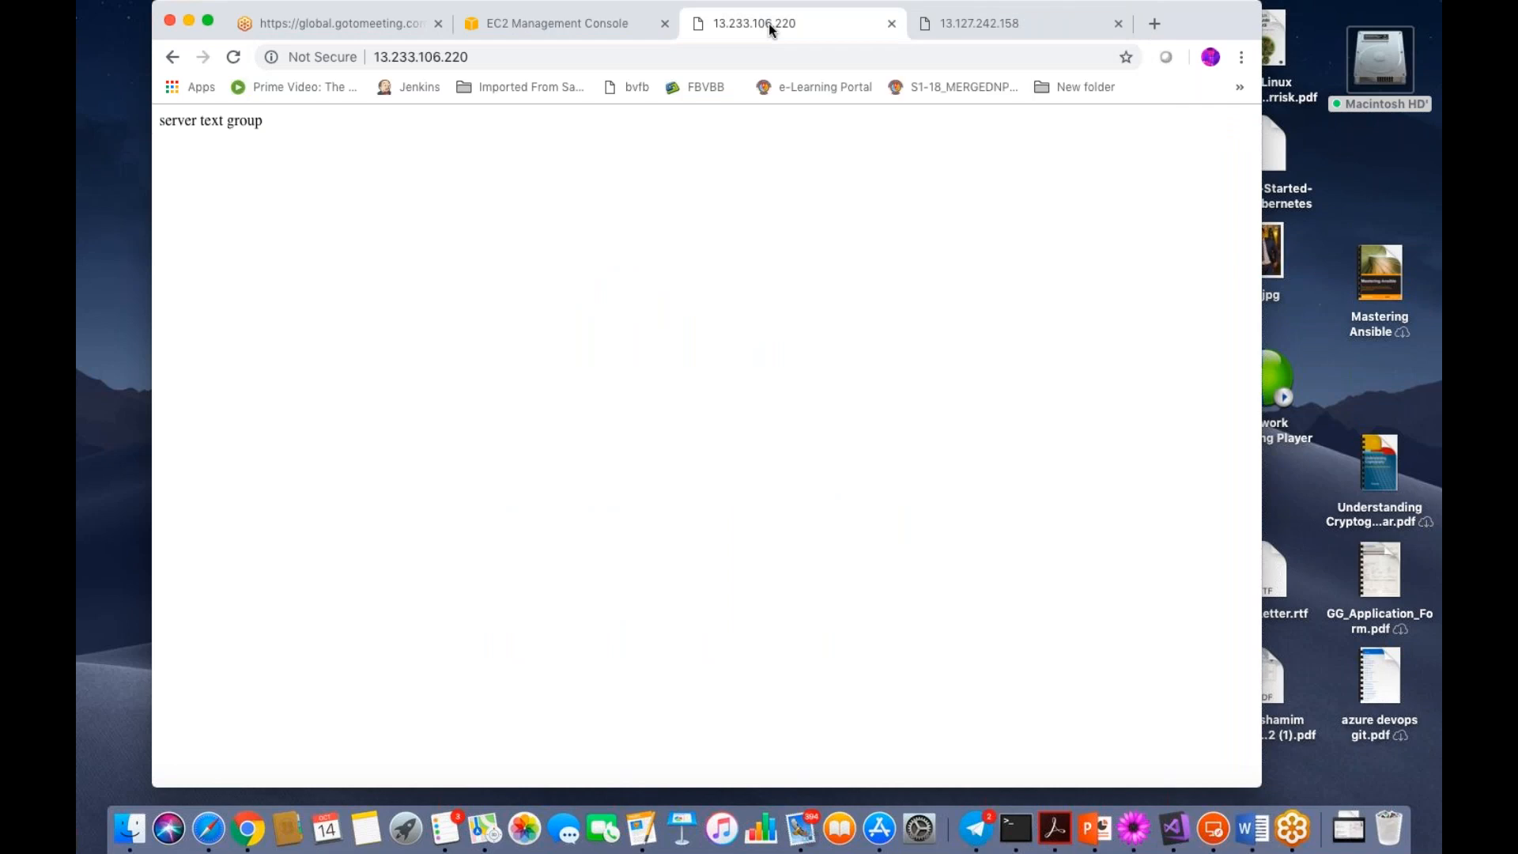
left_click(979, 18)
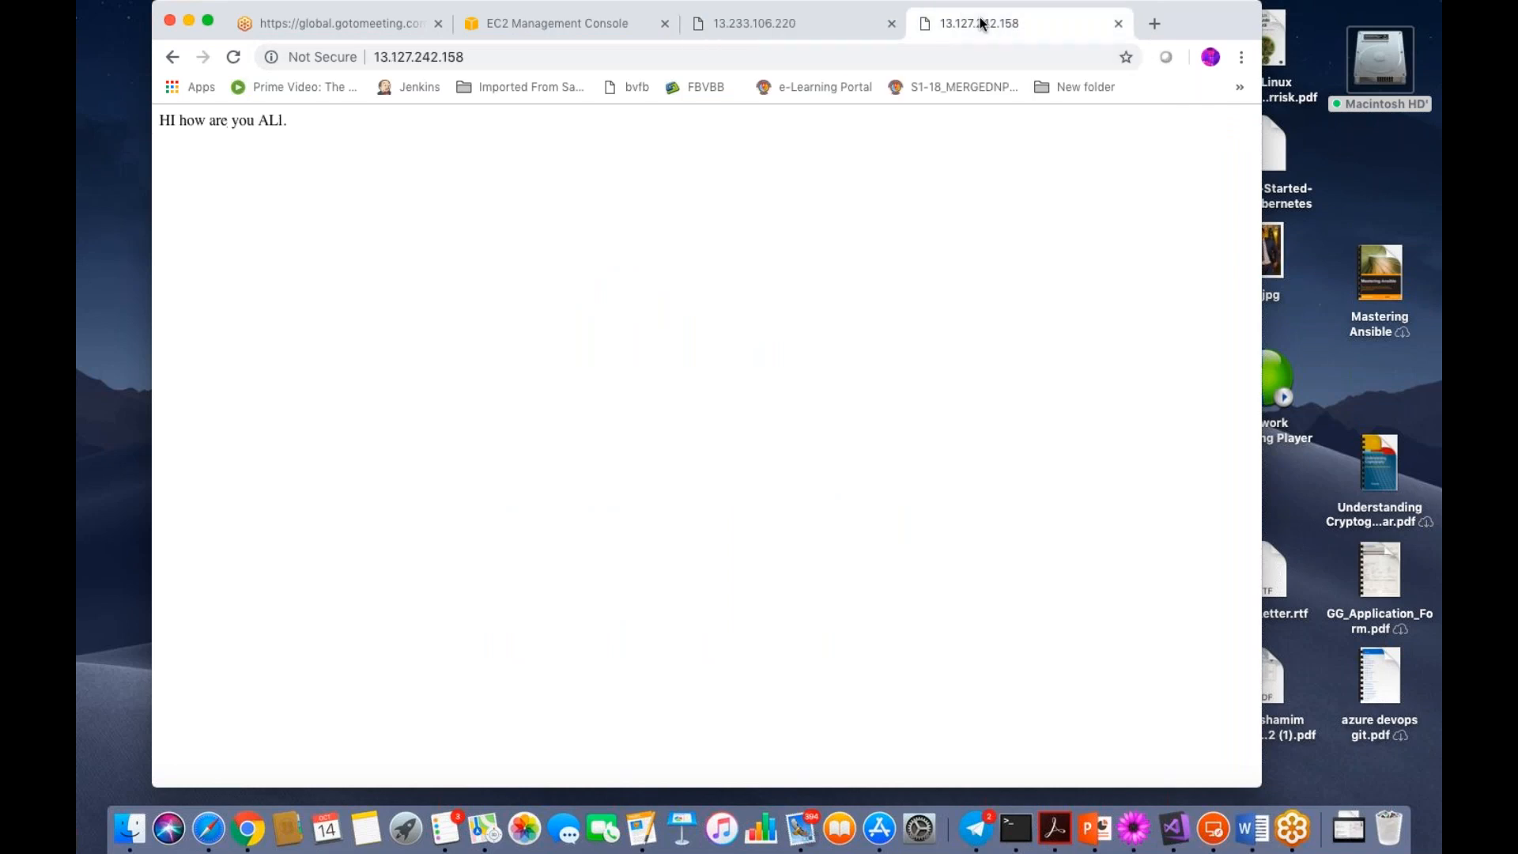
left_click(538, 25)
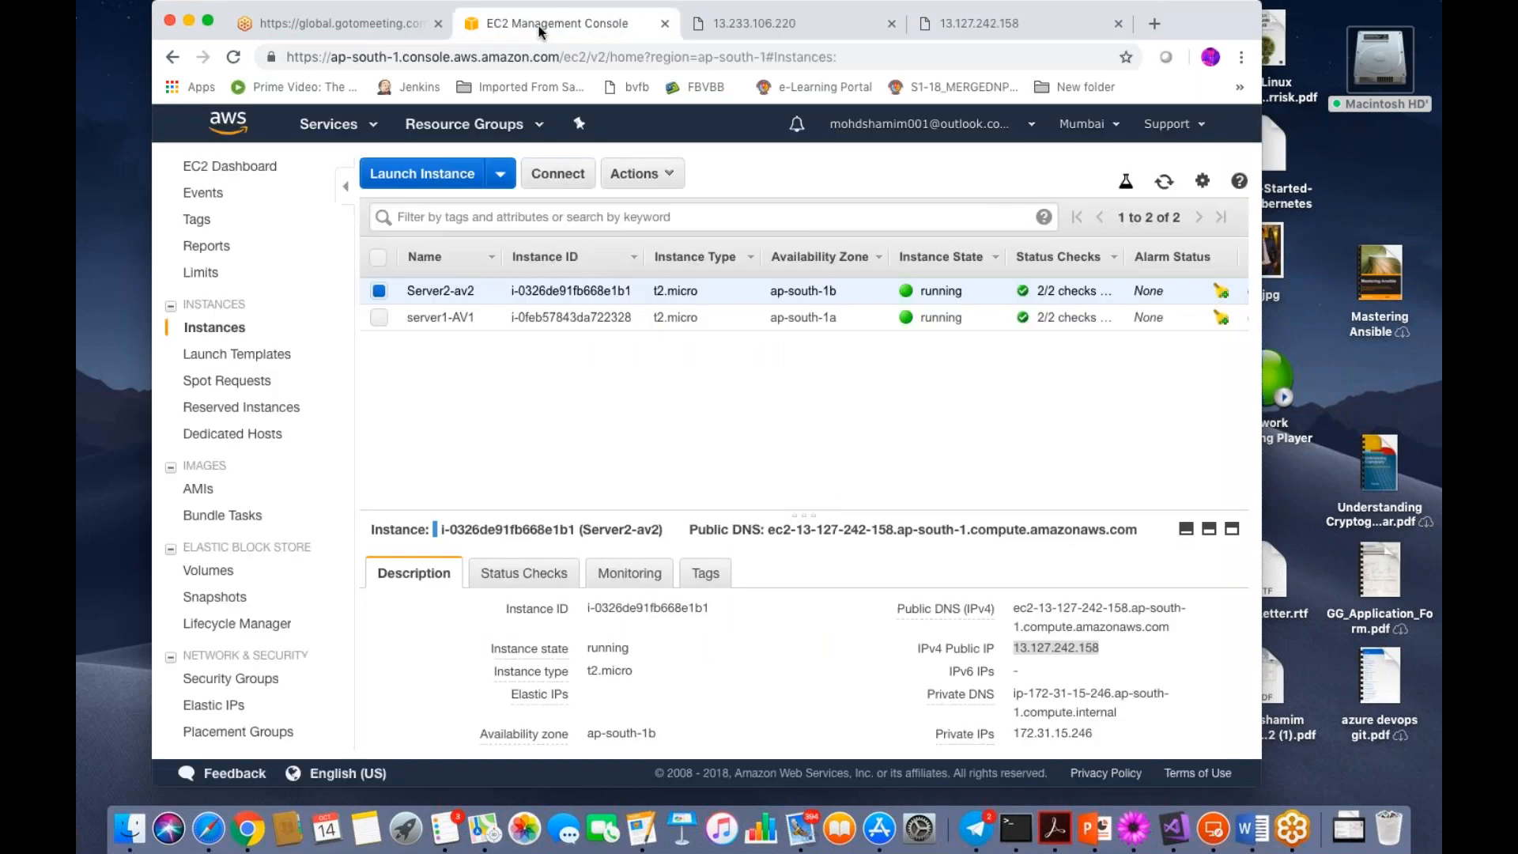
- Enlarge the browser window and begin creating a Classic Load Balancer from the EC2 dashboard's load balancer list
left_click(367, 129)
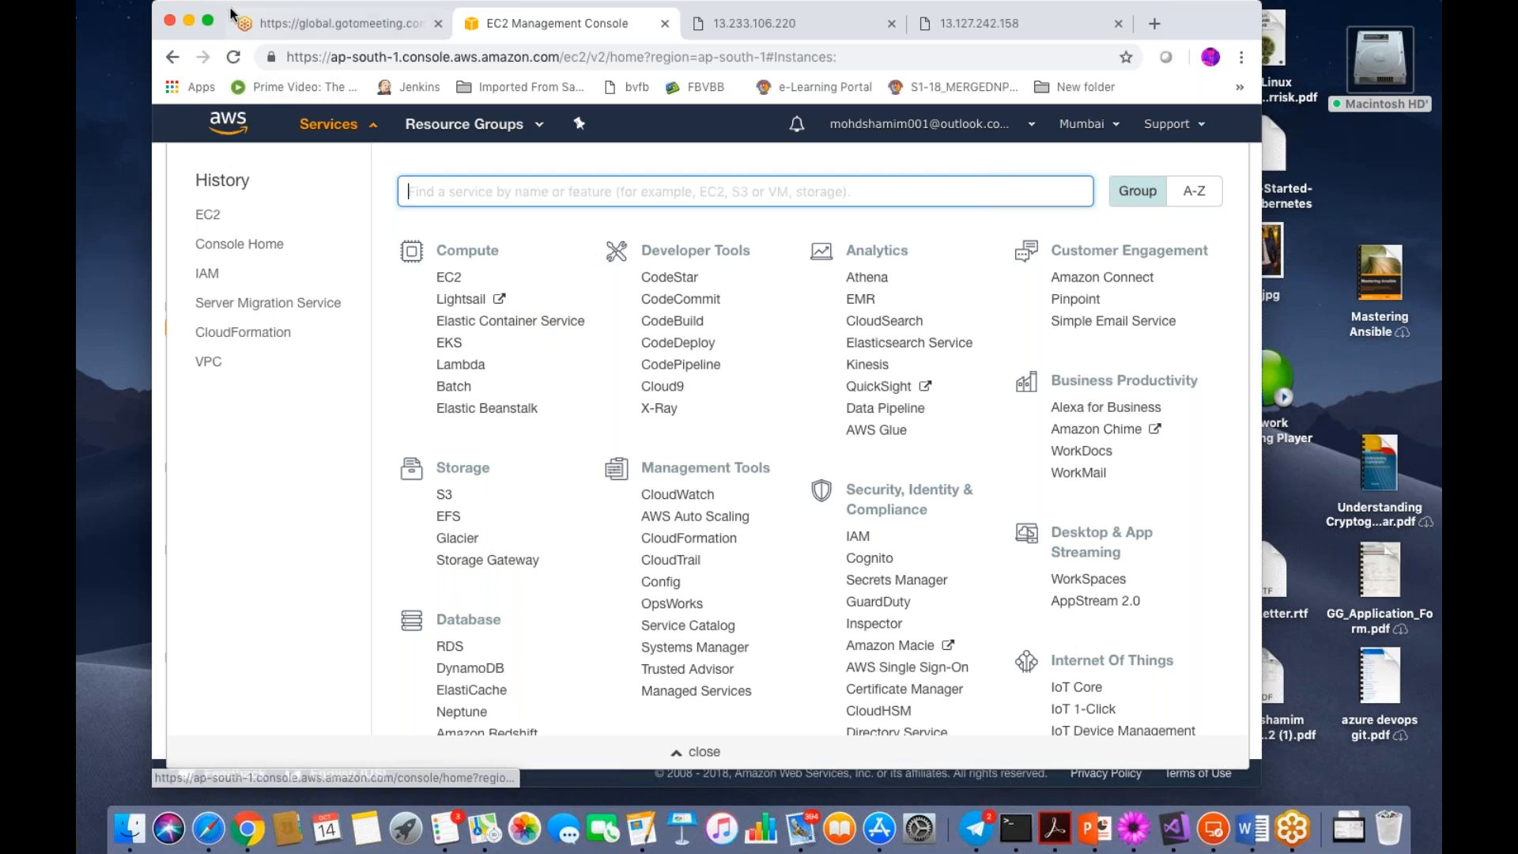
left_click(207, 21)
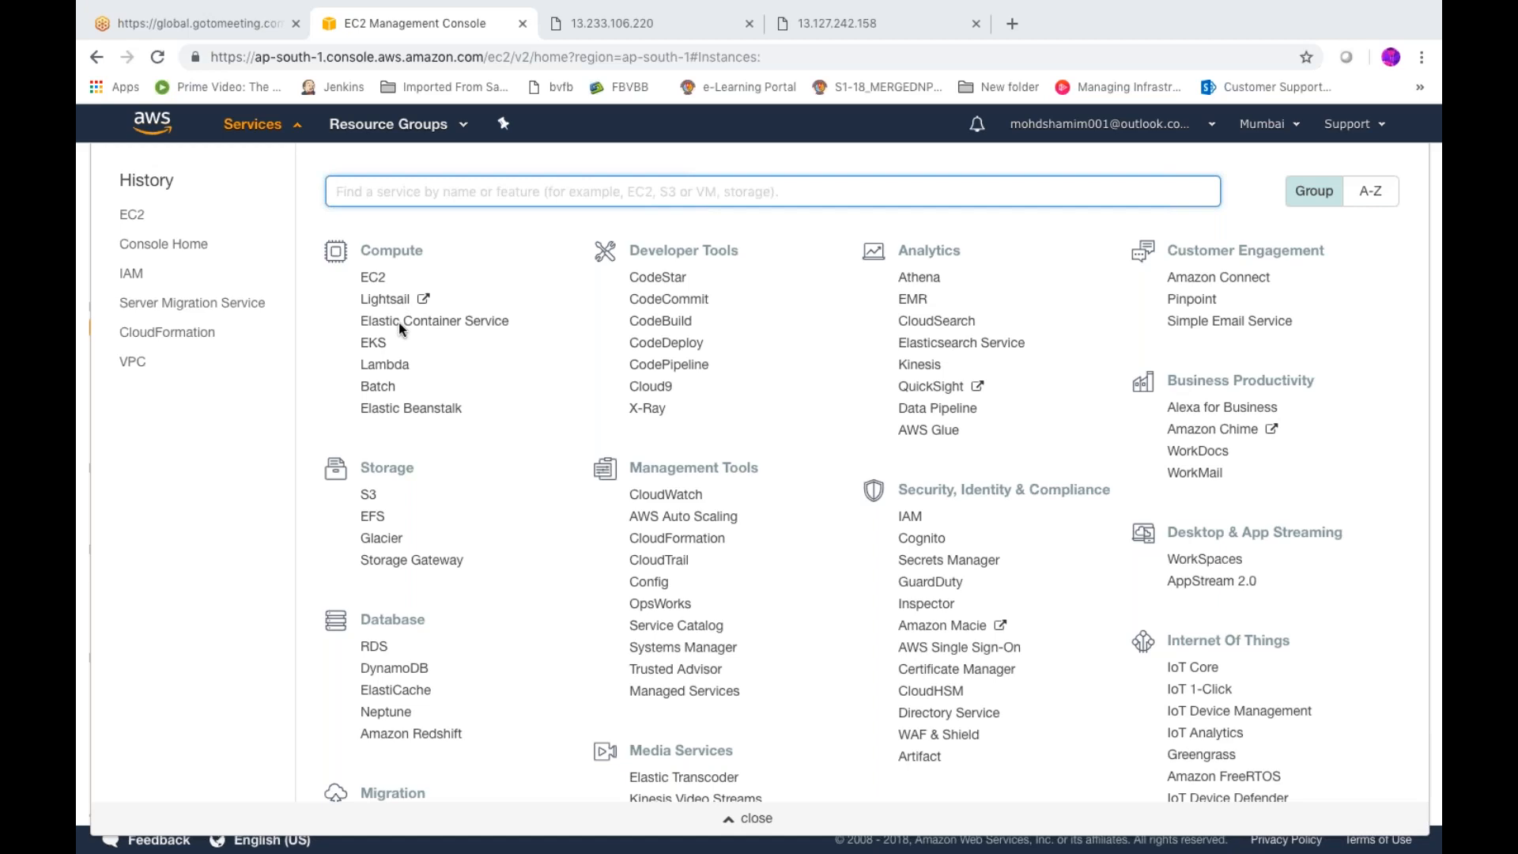
left_click(136, 219)
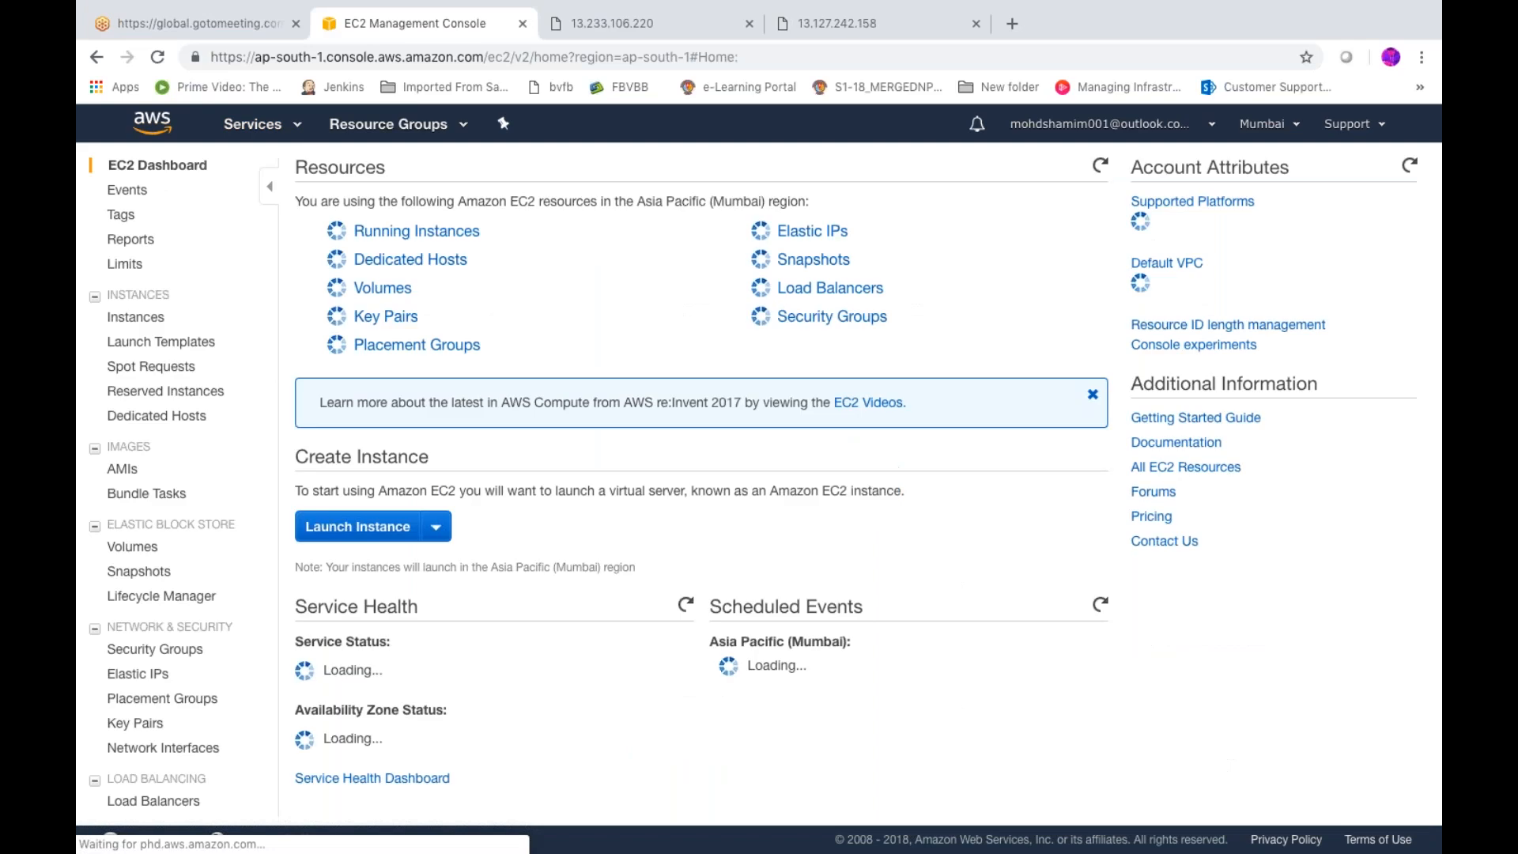
left_click(790, 282)
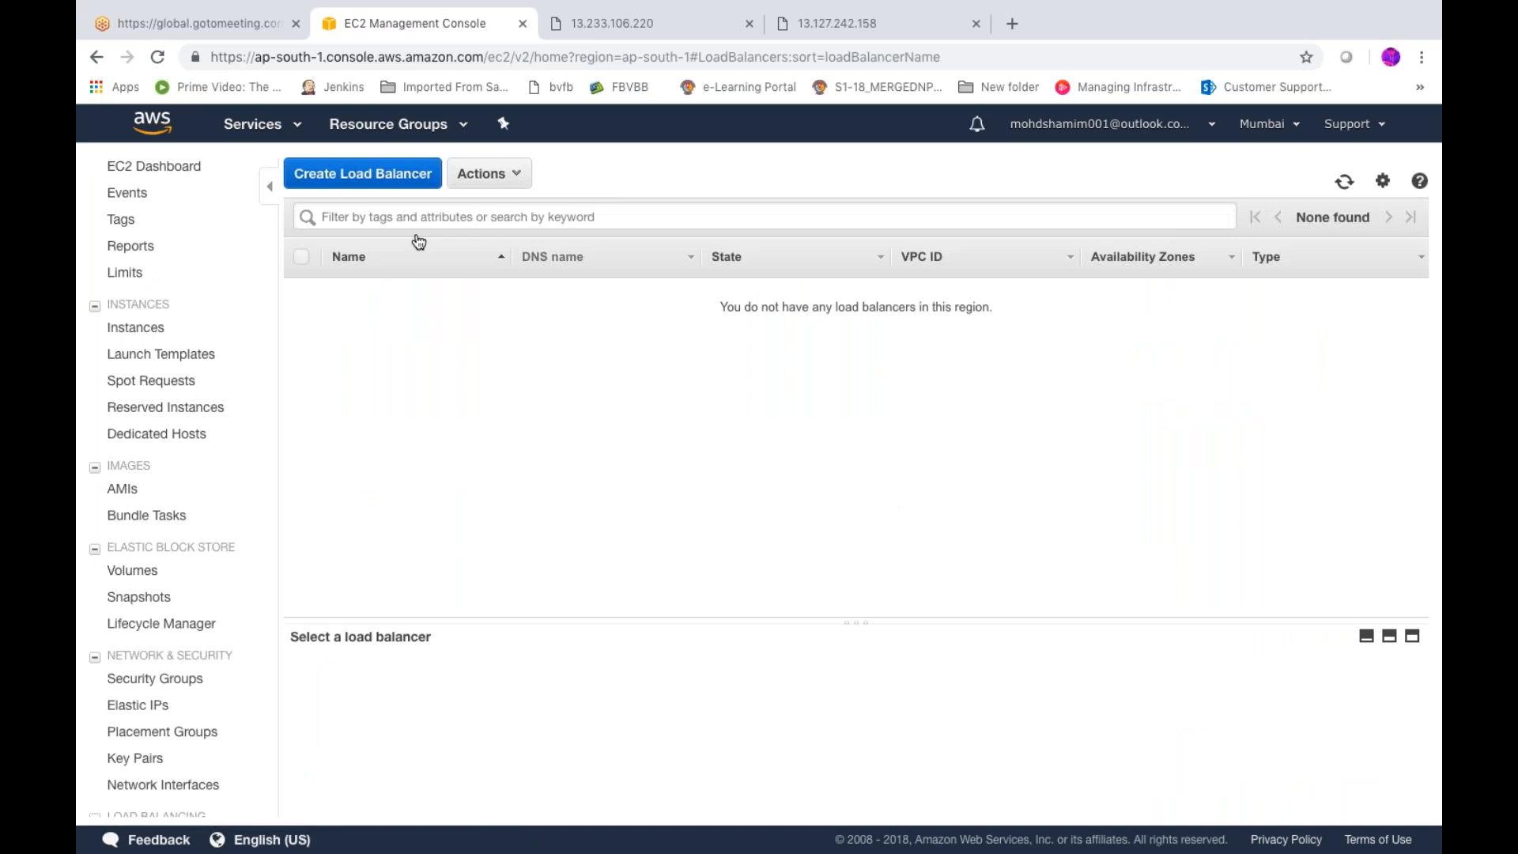
left_click(357, 178)
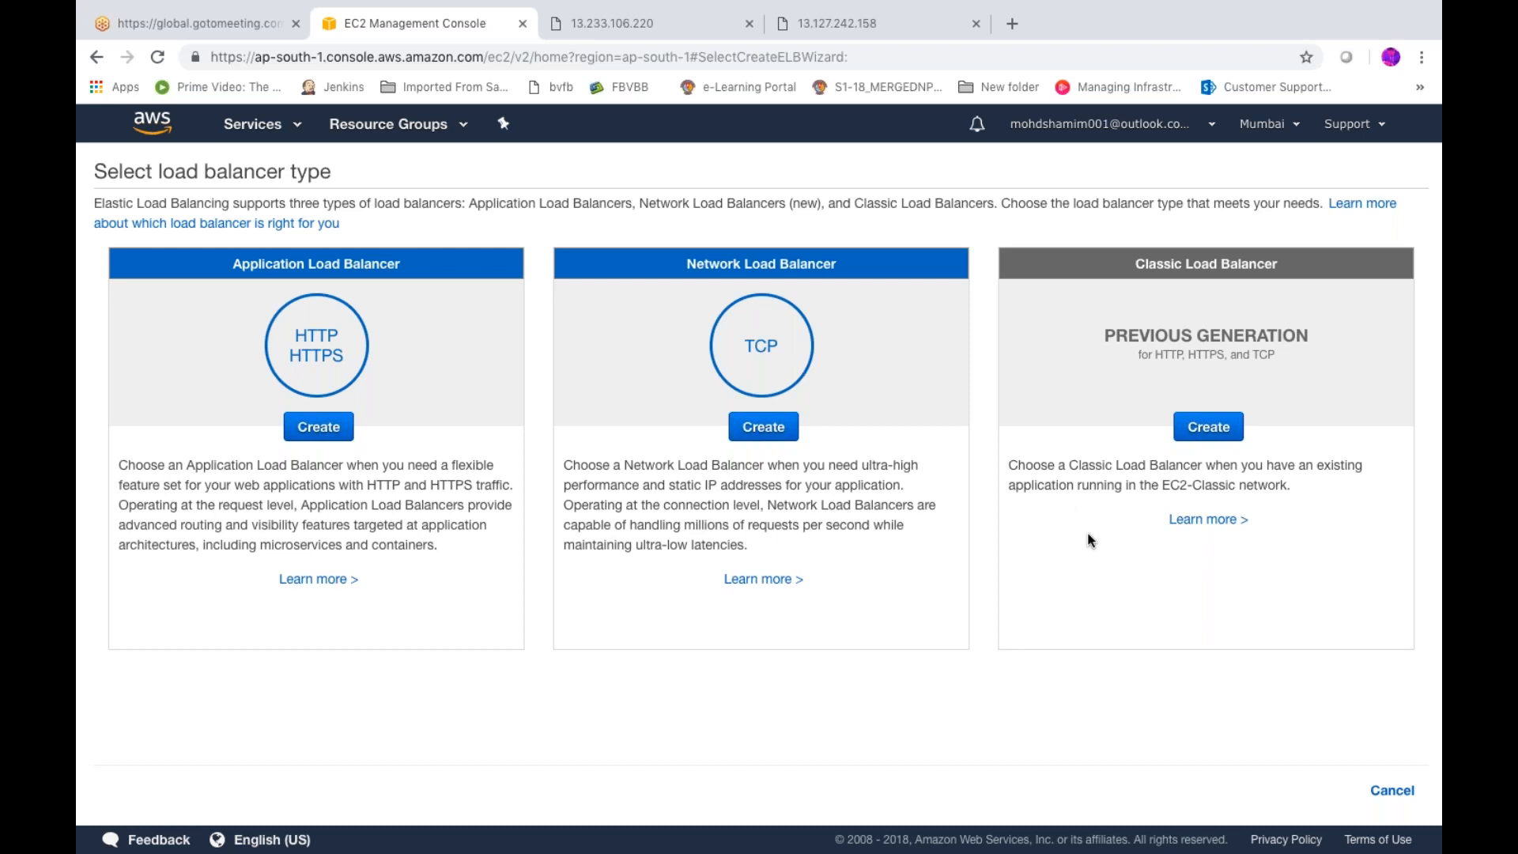
left_click(1197, 437)
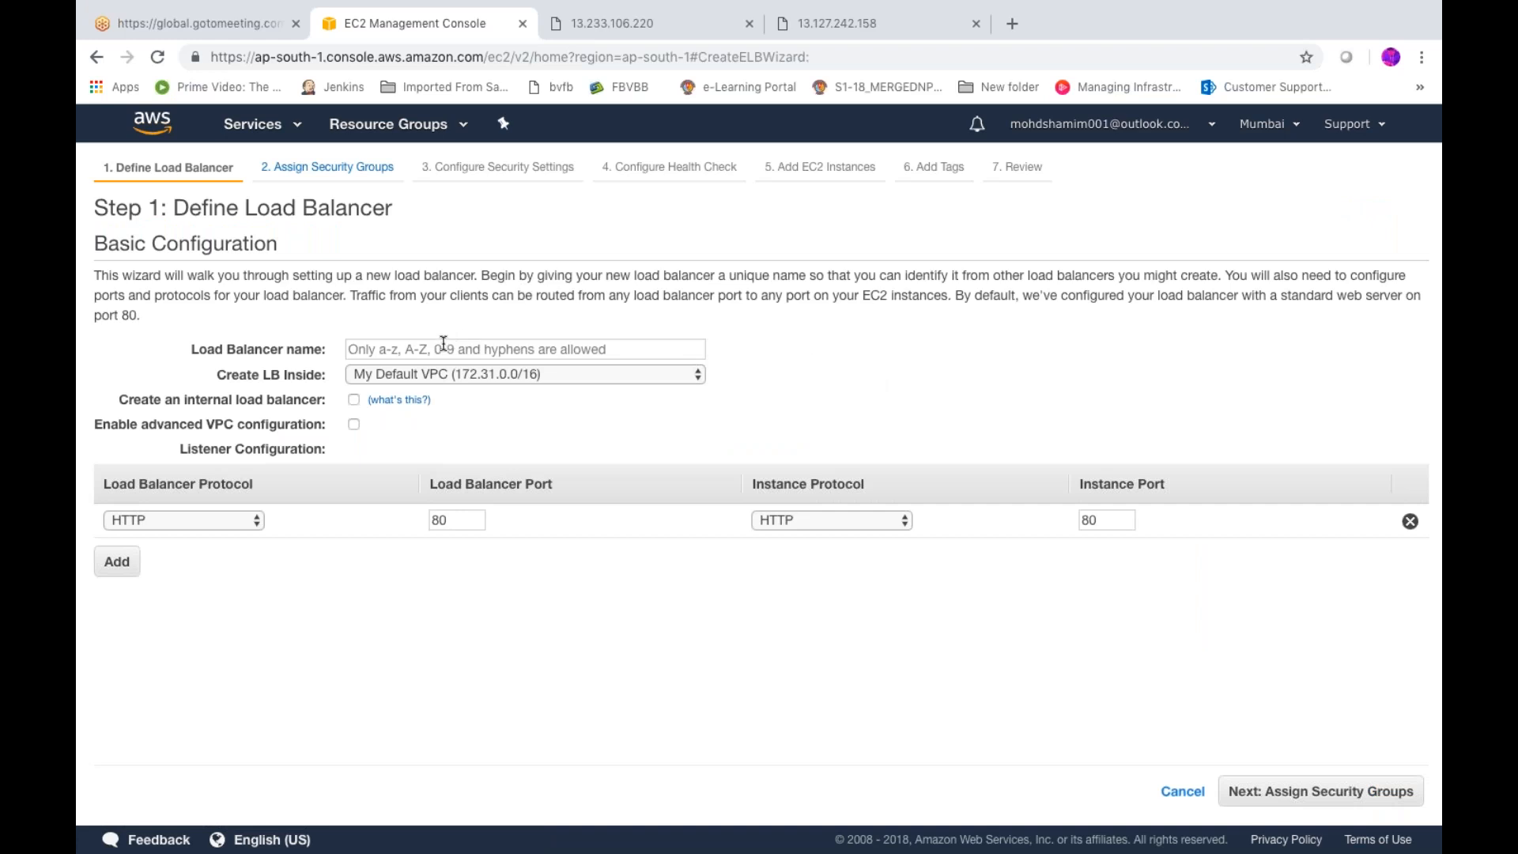
- Enter 3tierLB as the load balancer name
left_click(442, 345)
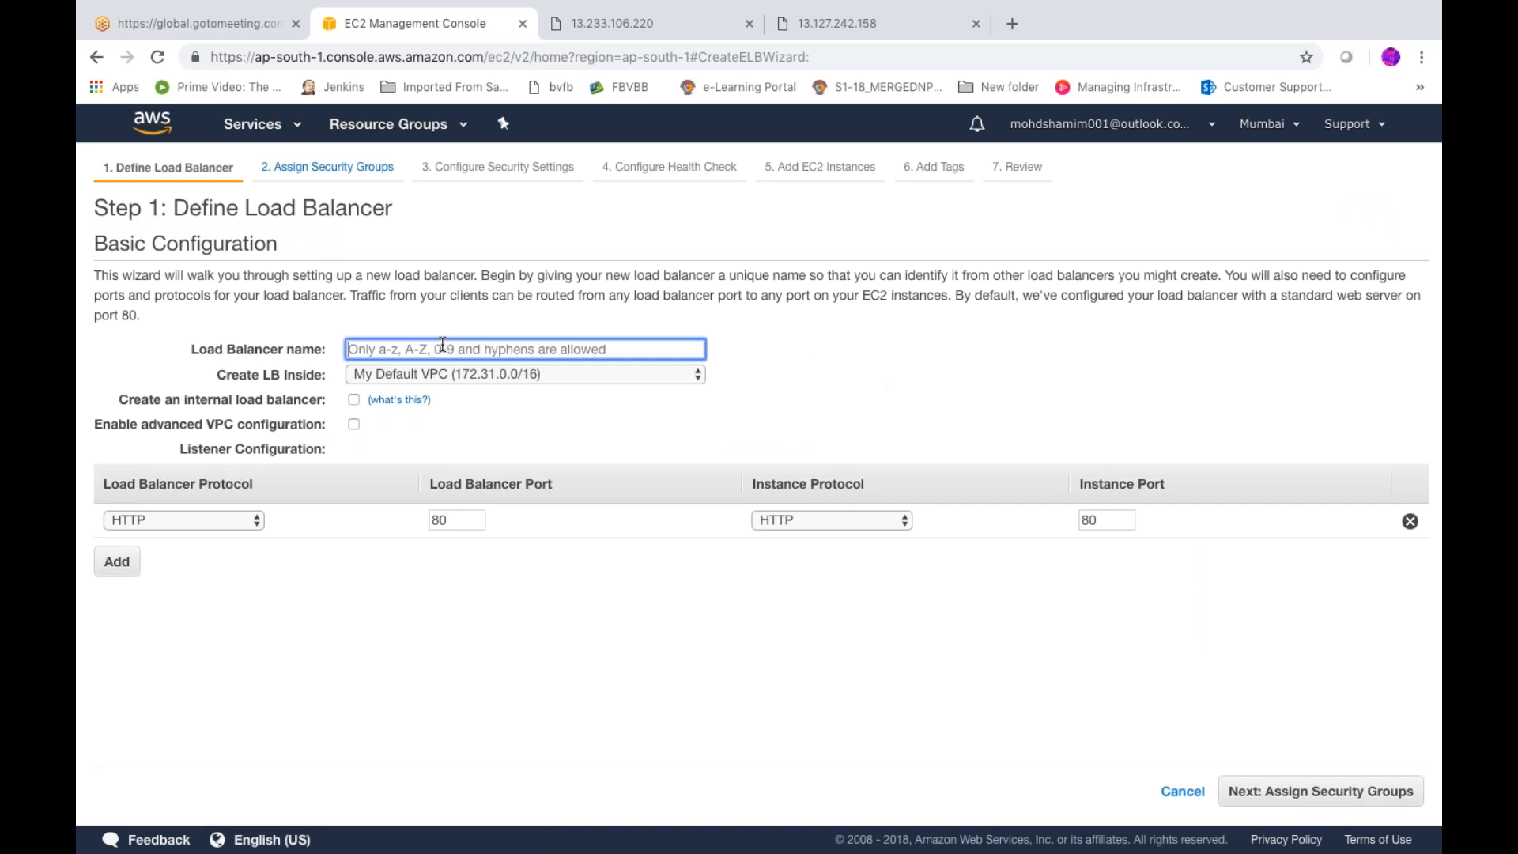
type("3tier")
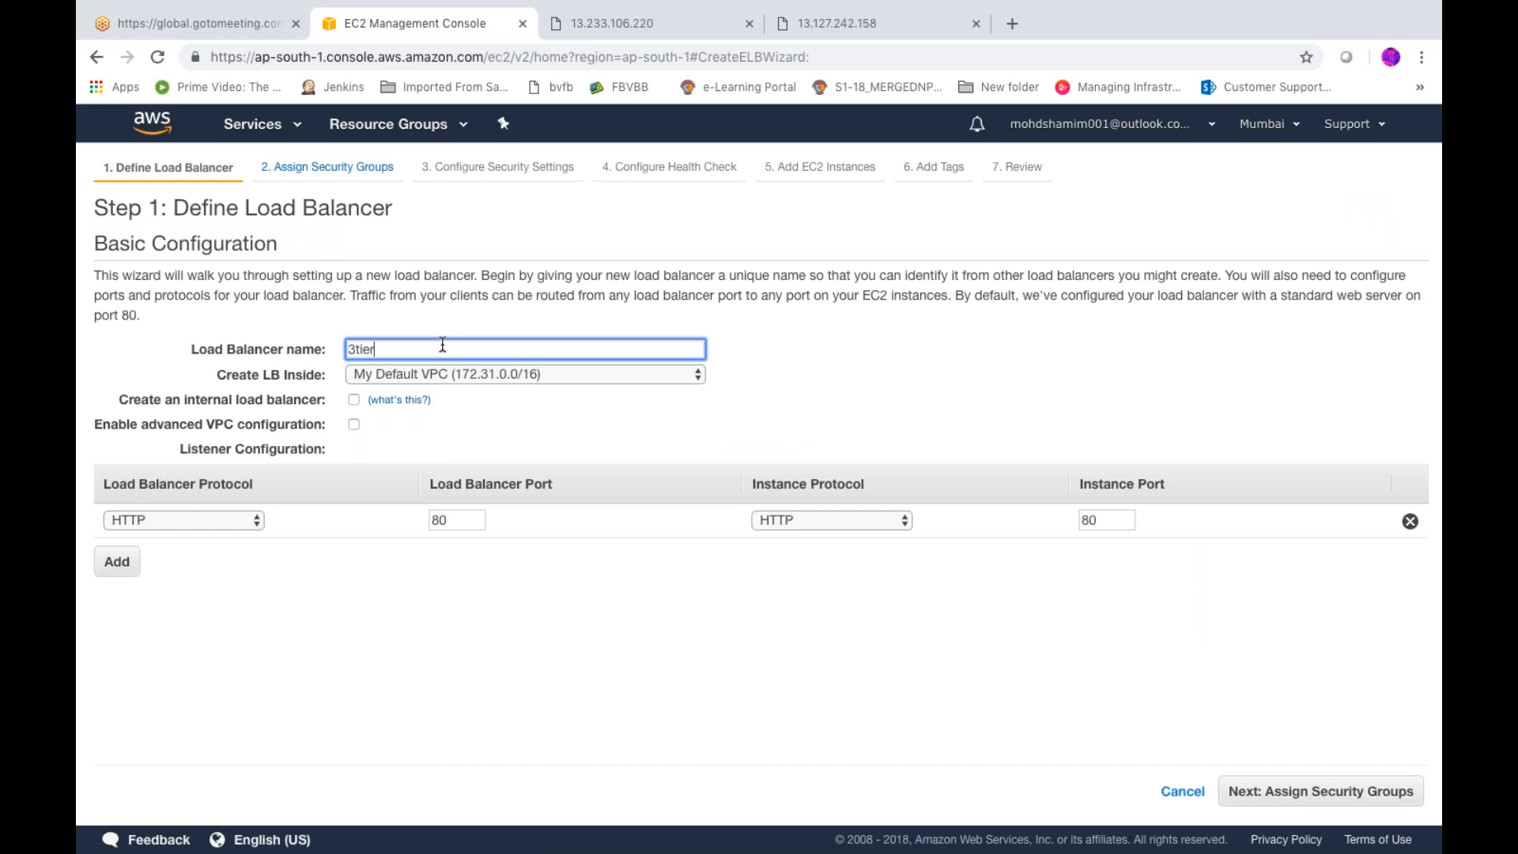
type("LB")
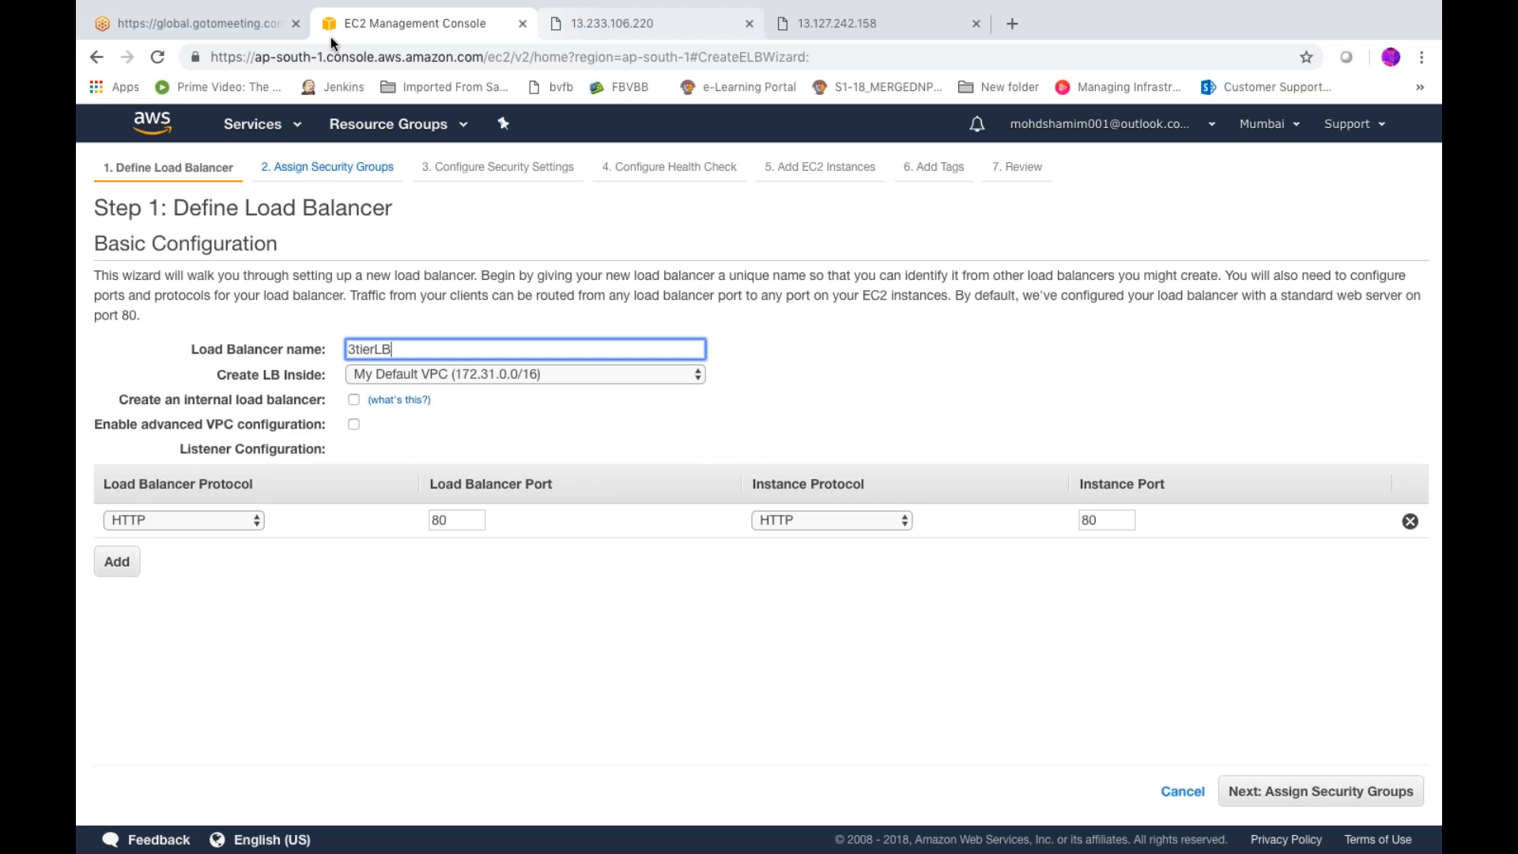
- Open the EC2 dashboard in a separate browser tab and go back to the load balancer type selection in the original one
left_click(461, 127)
left_click(298, 129)
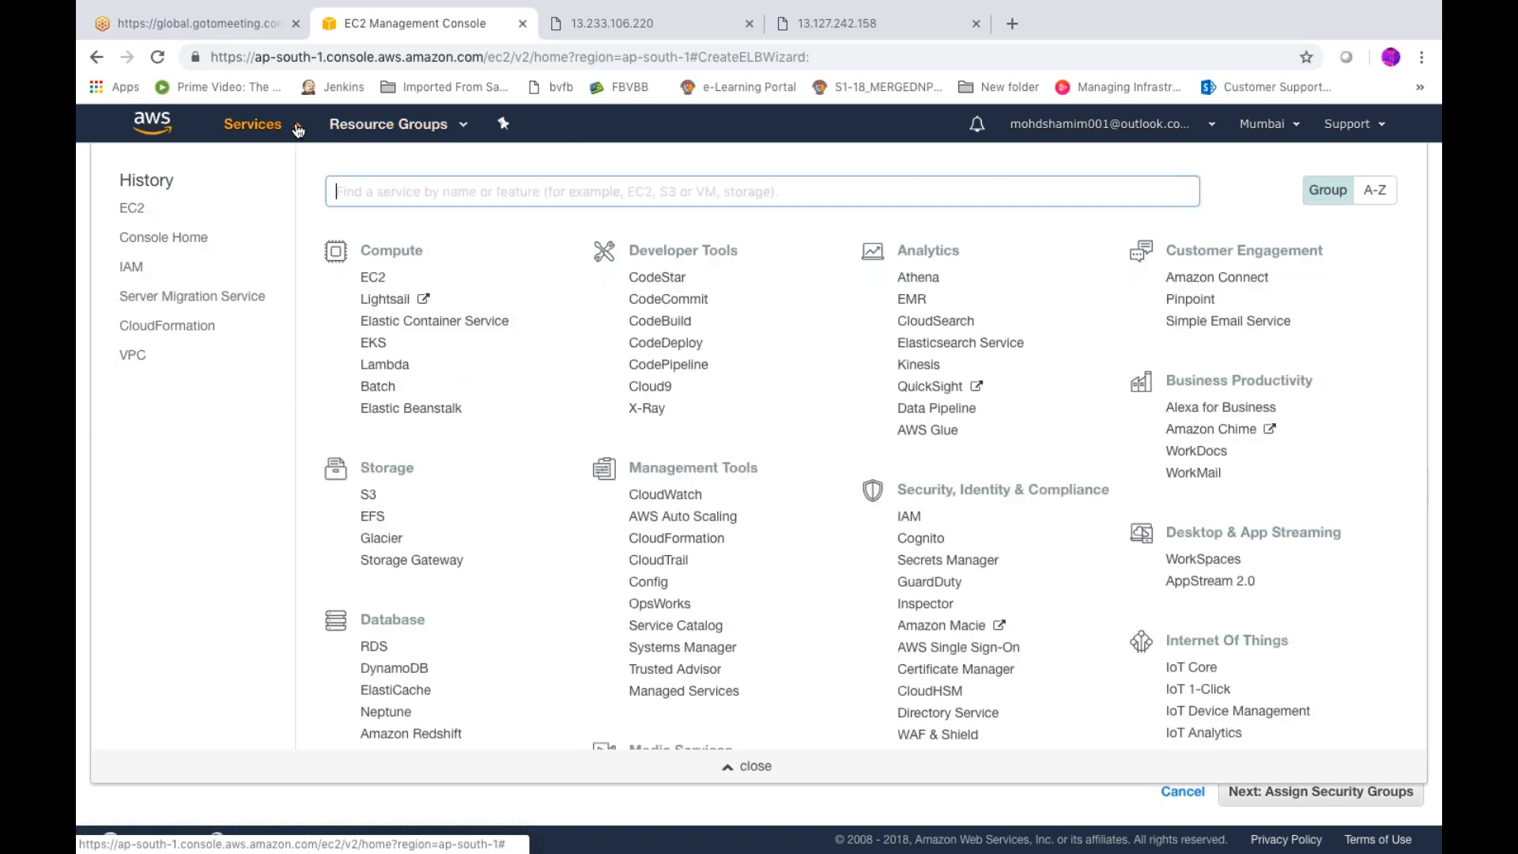
left_click_drag(141, 212, 1091, 19)
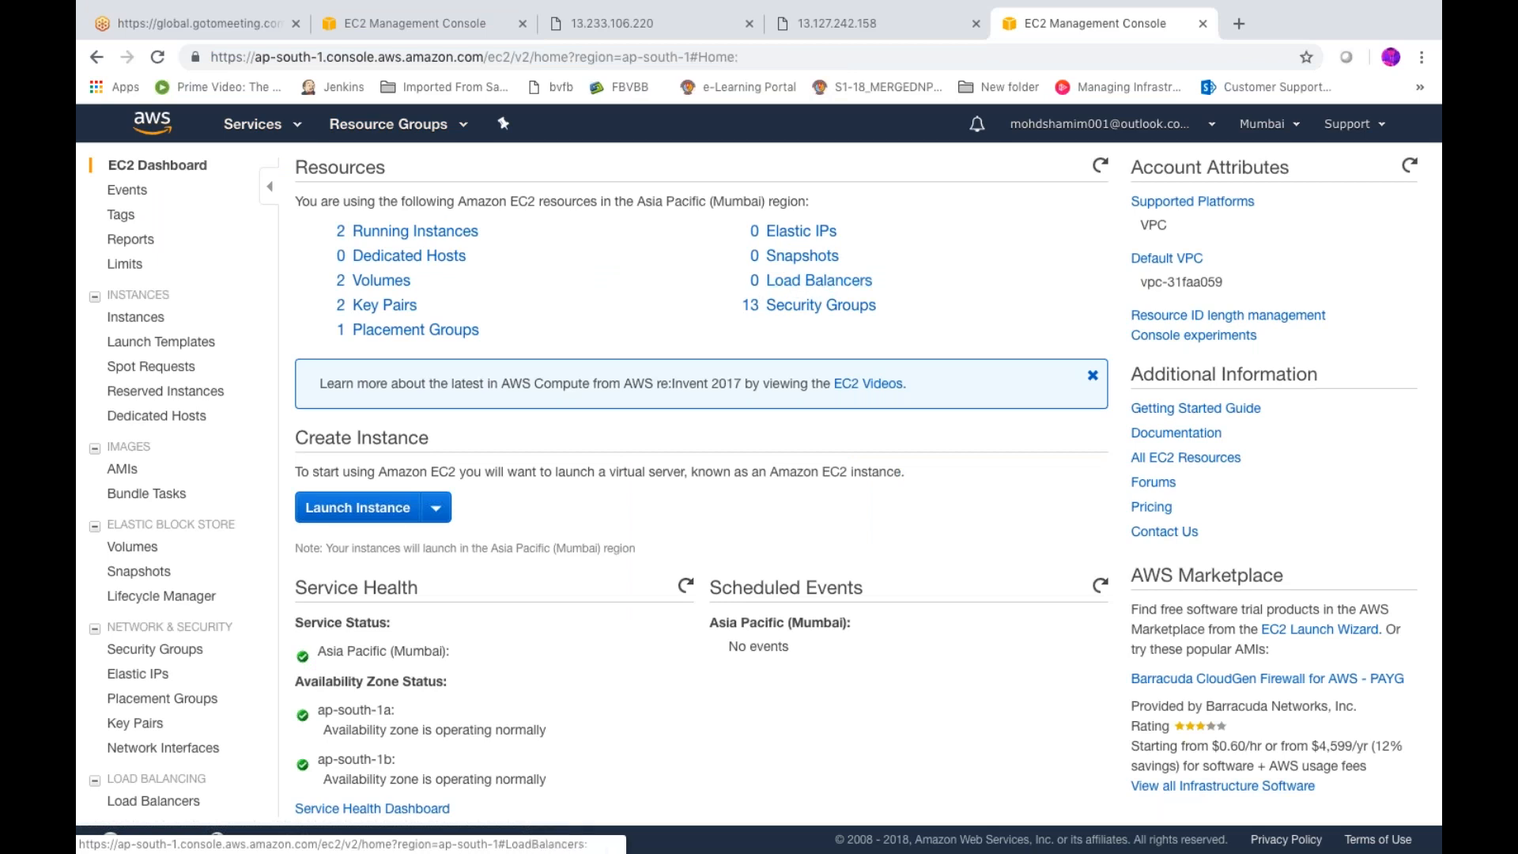
left_click(416, 26)
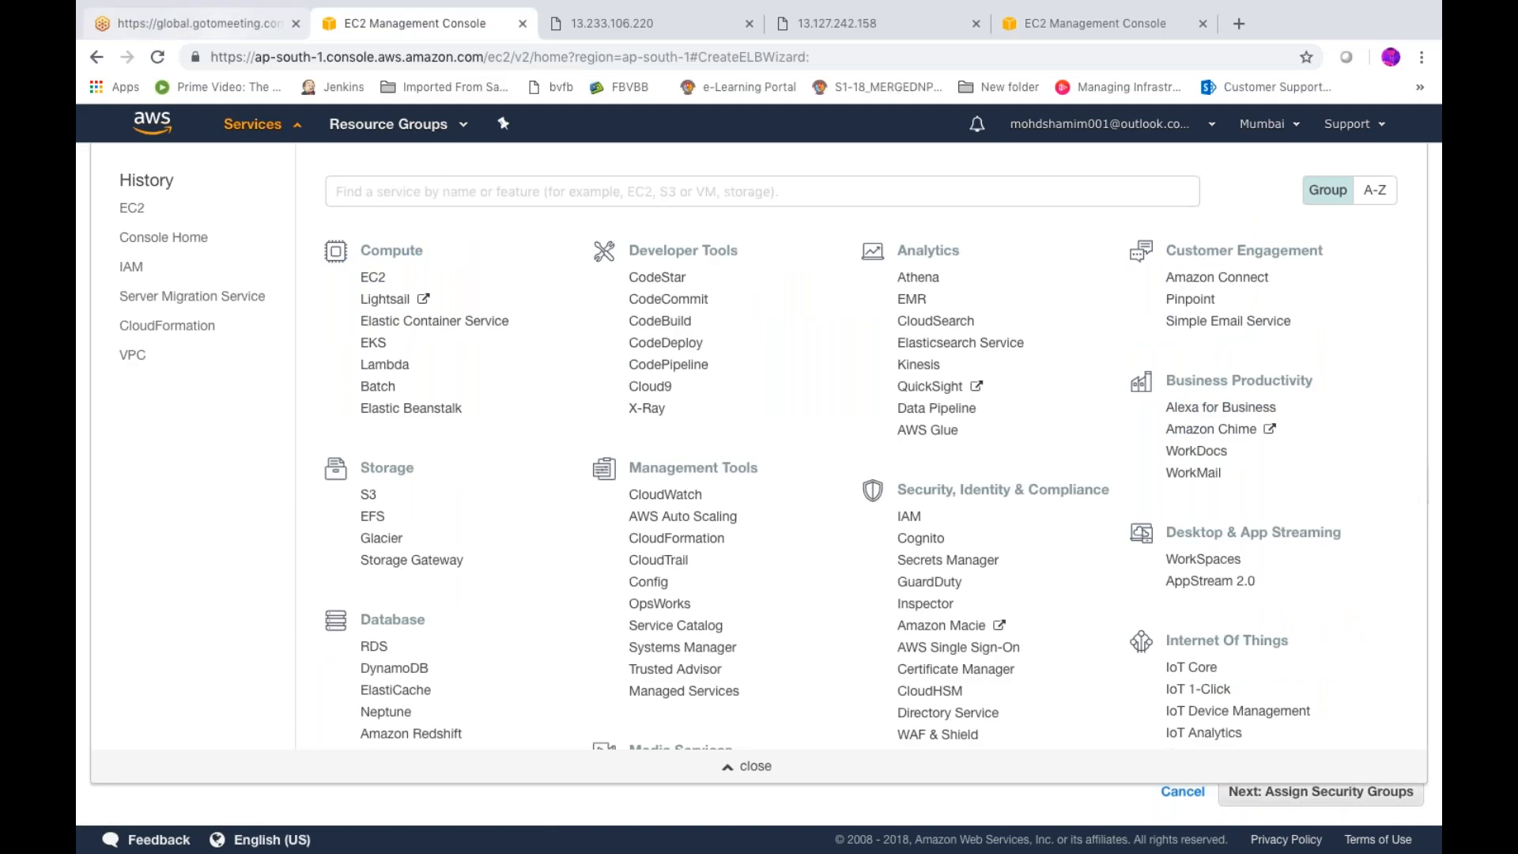
left_click(98, 59)
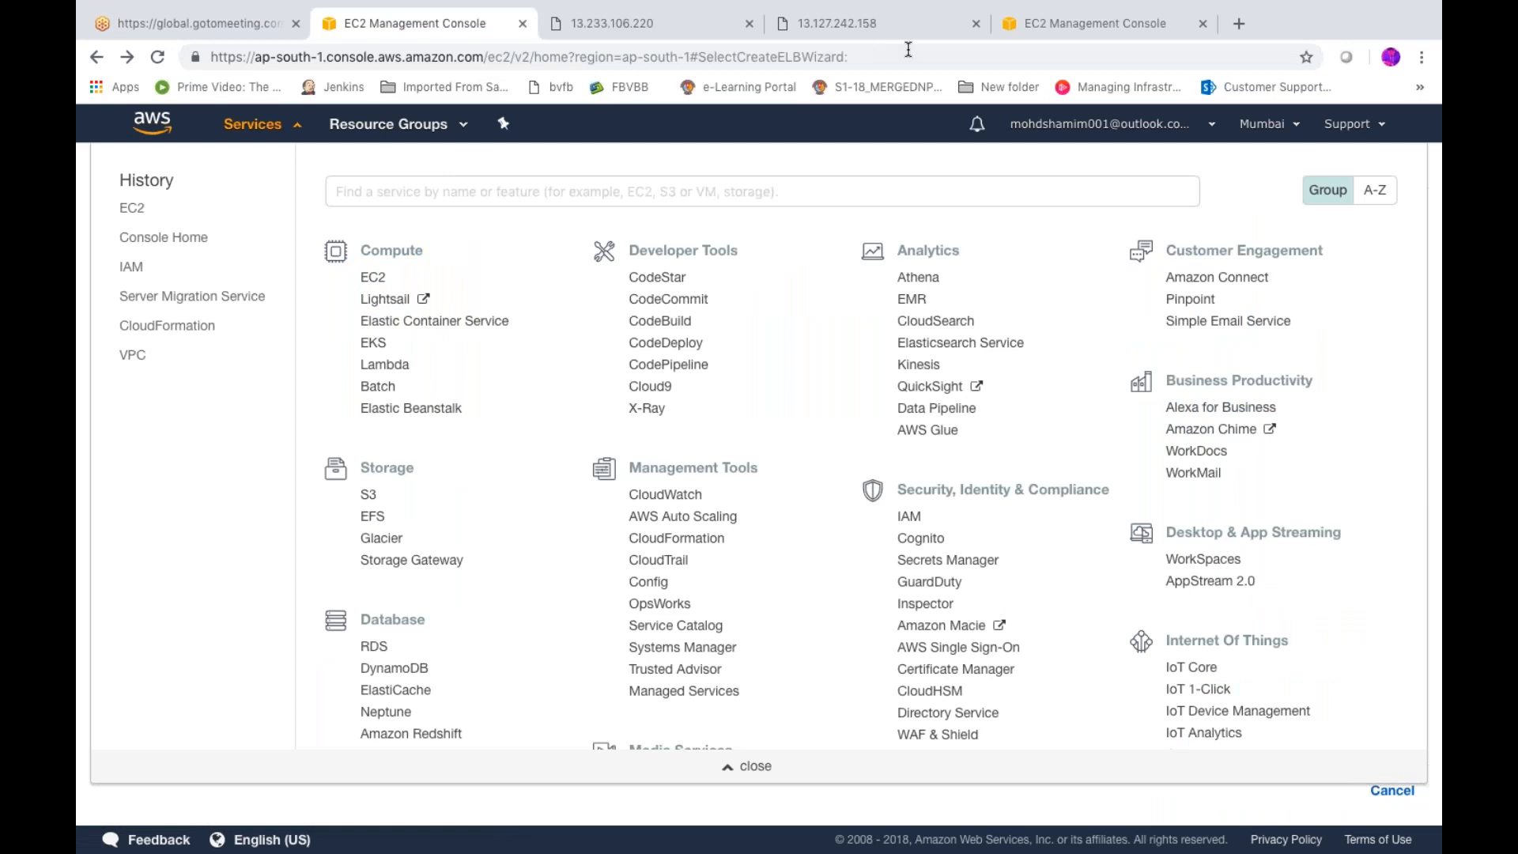
left_click(1067, 27)
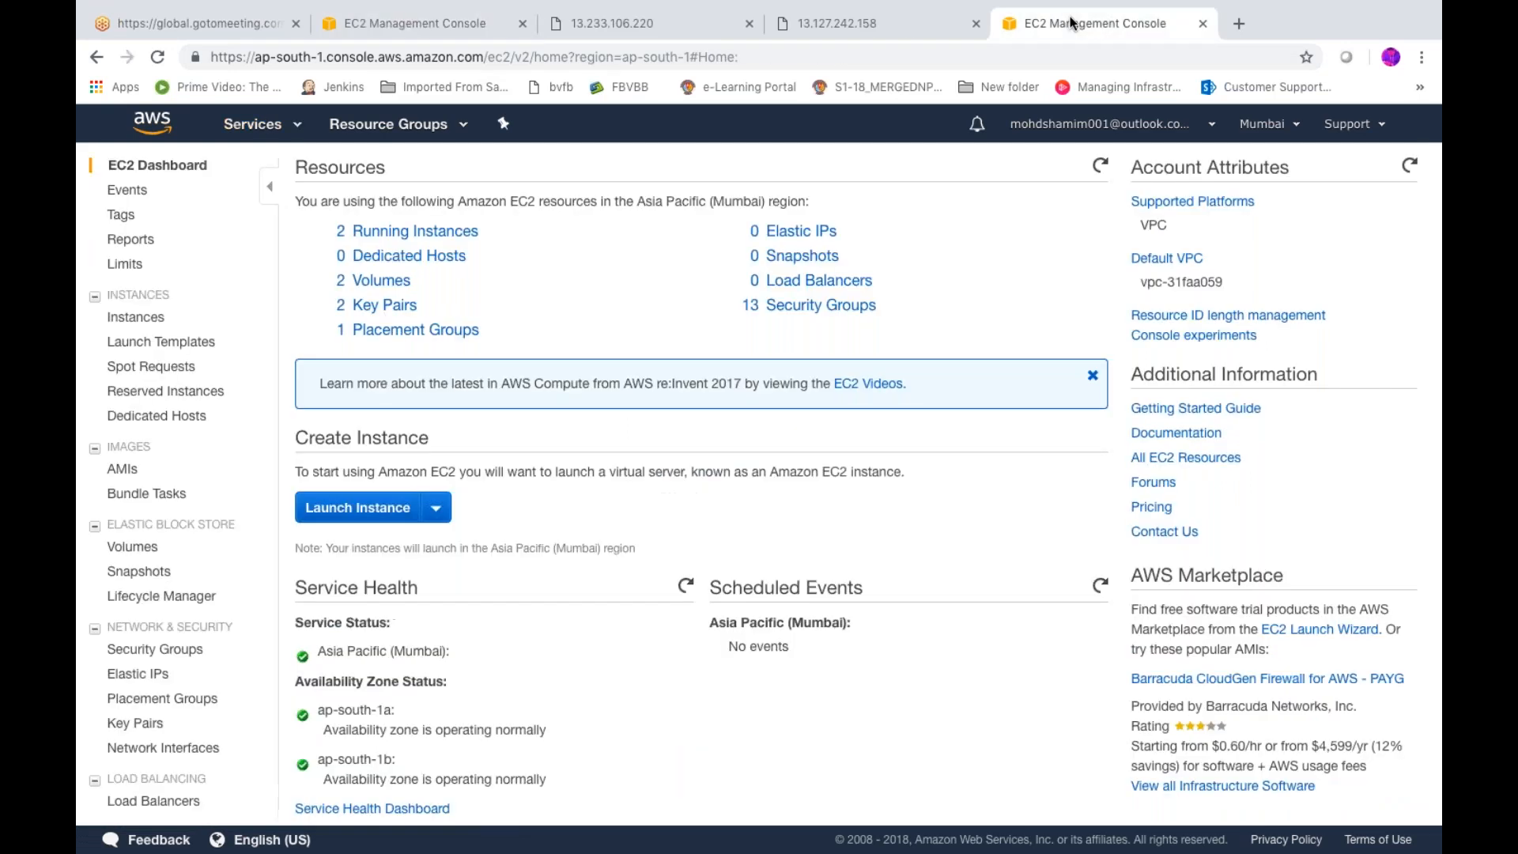
left_click(436, 26)
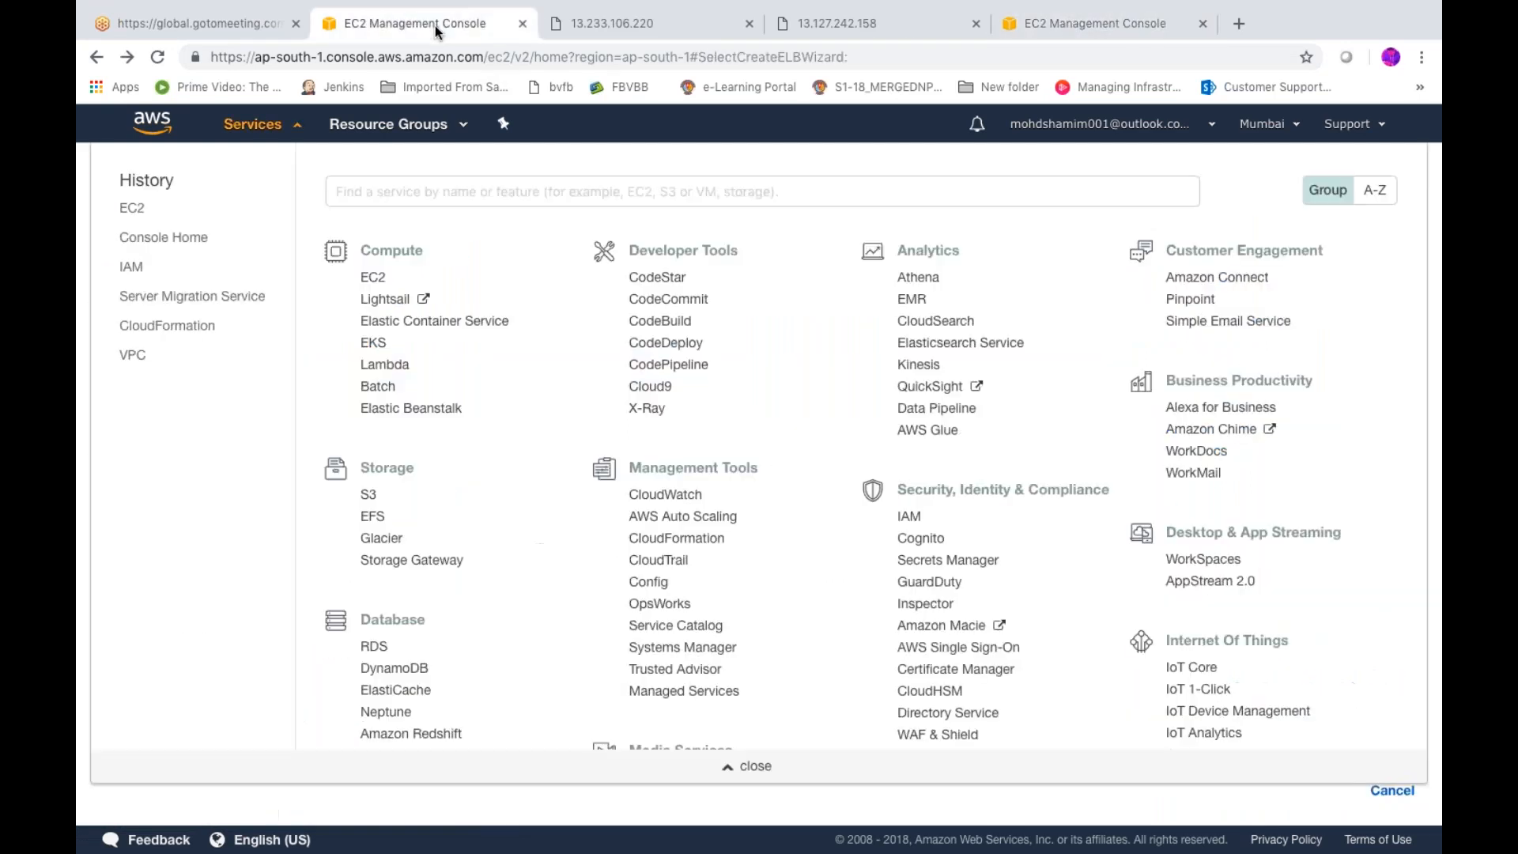
- Restart from the EC2 dashboard's load balancer list and begin creating a Classic Load Balancer
left_click(374, 280)
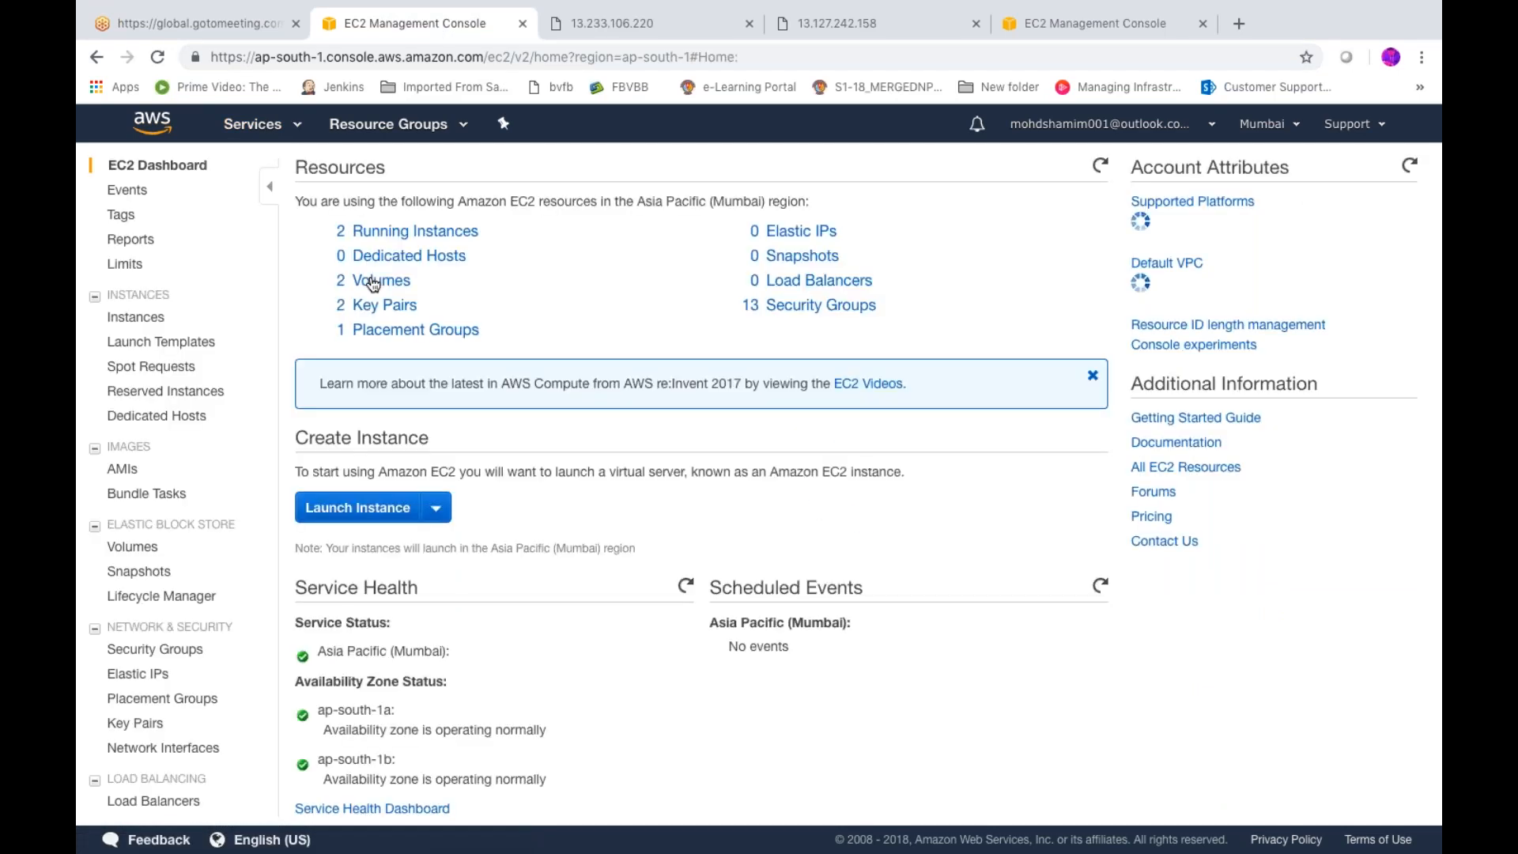
left_click(819, 280)
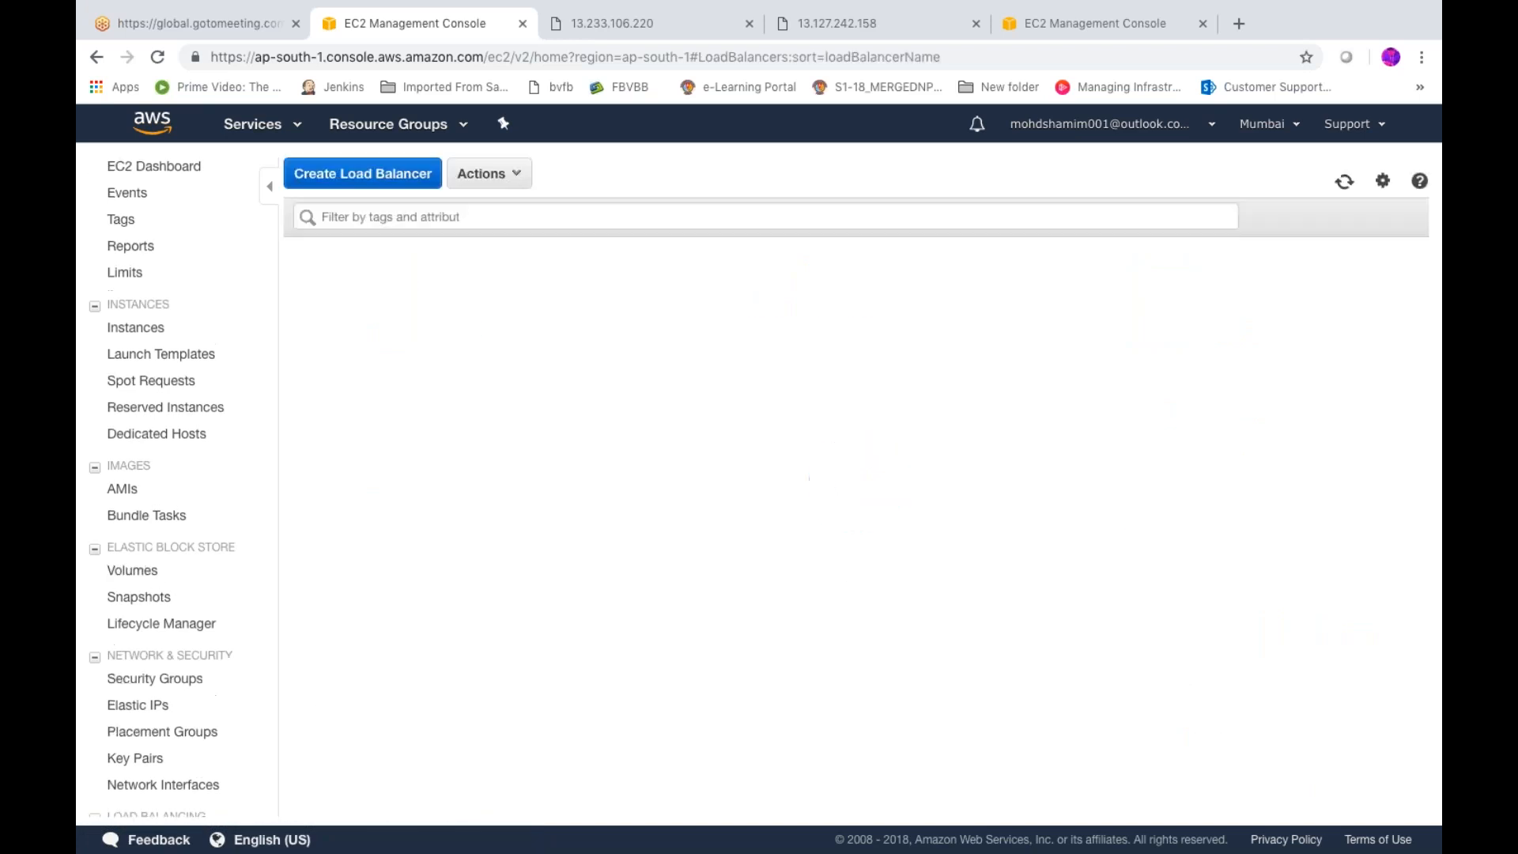
left_click(376, 172)
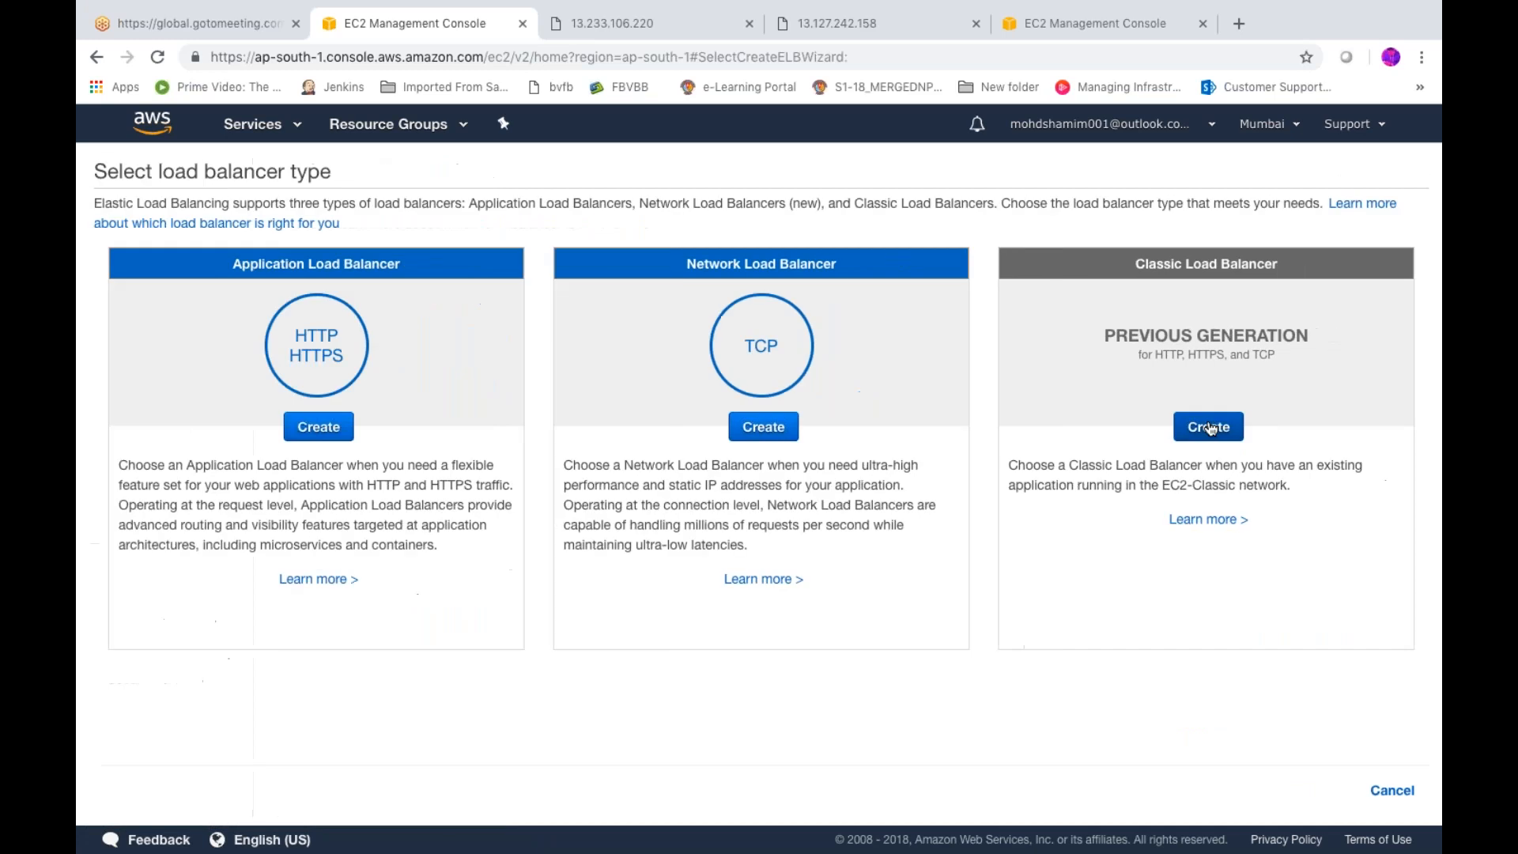
left_click(1209, 429)
- Name the load balancer 3tierelb, place it in My Default VPC (172.31.0.0/16), and continue to the security group assignment
type("3")
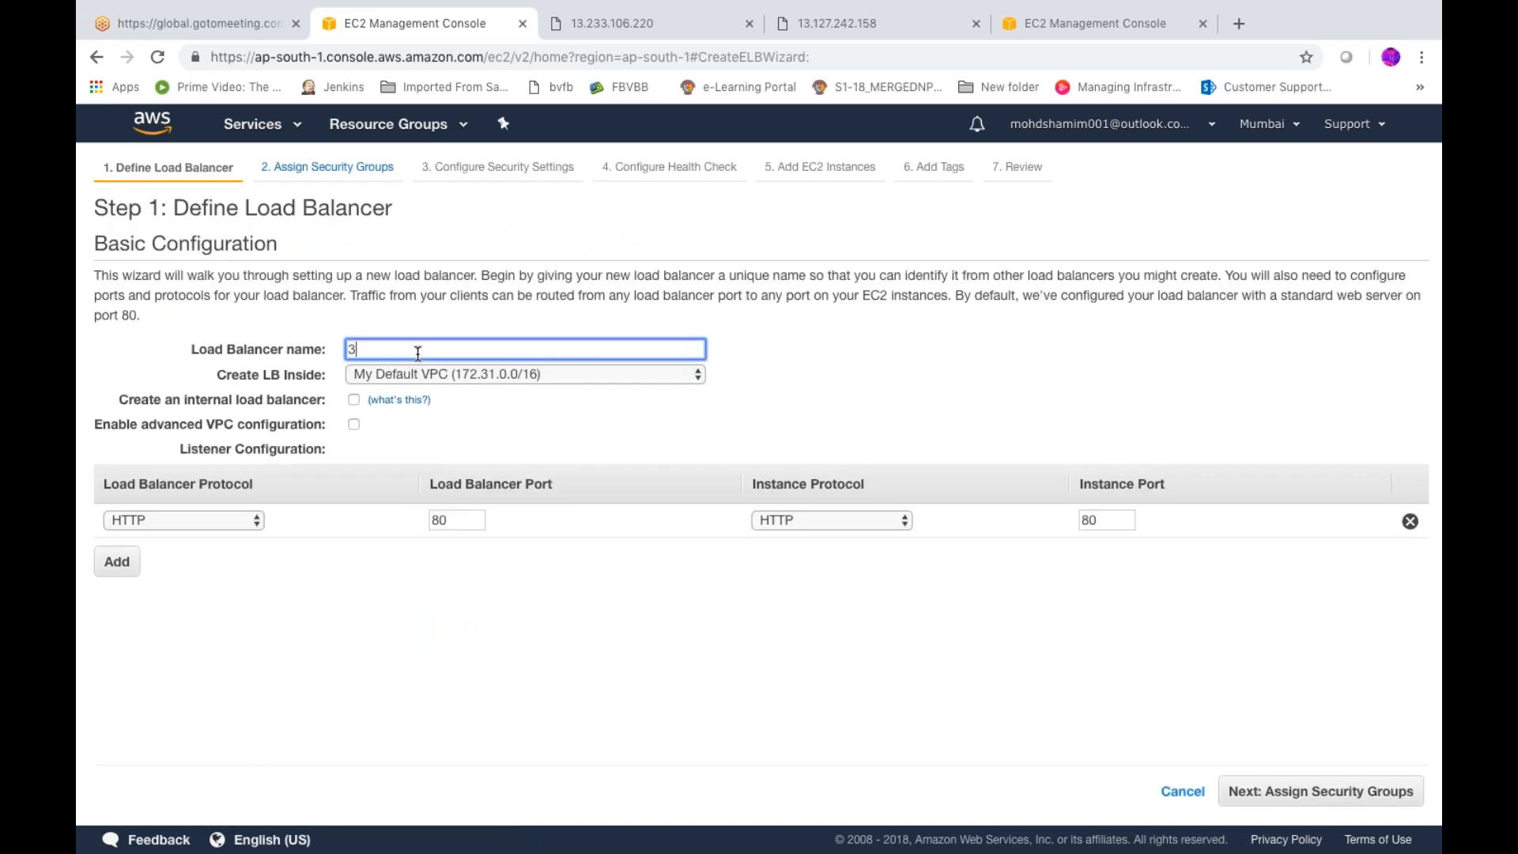
type("tierelb")
left_click(562, 372)
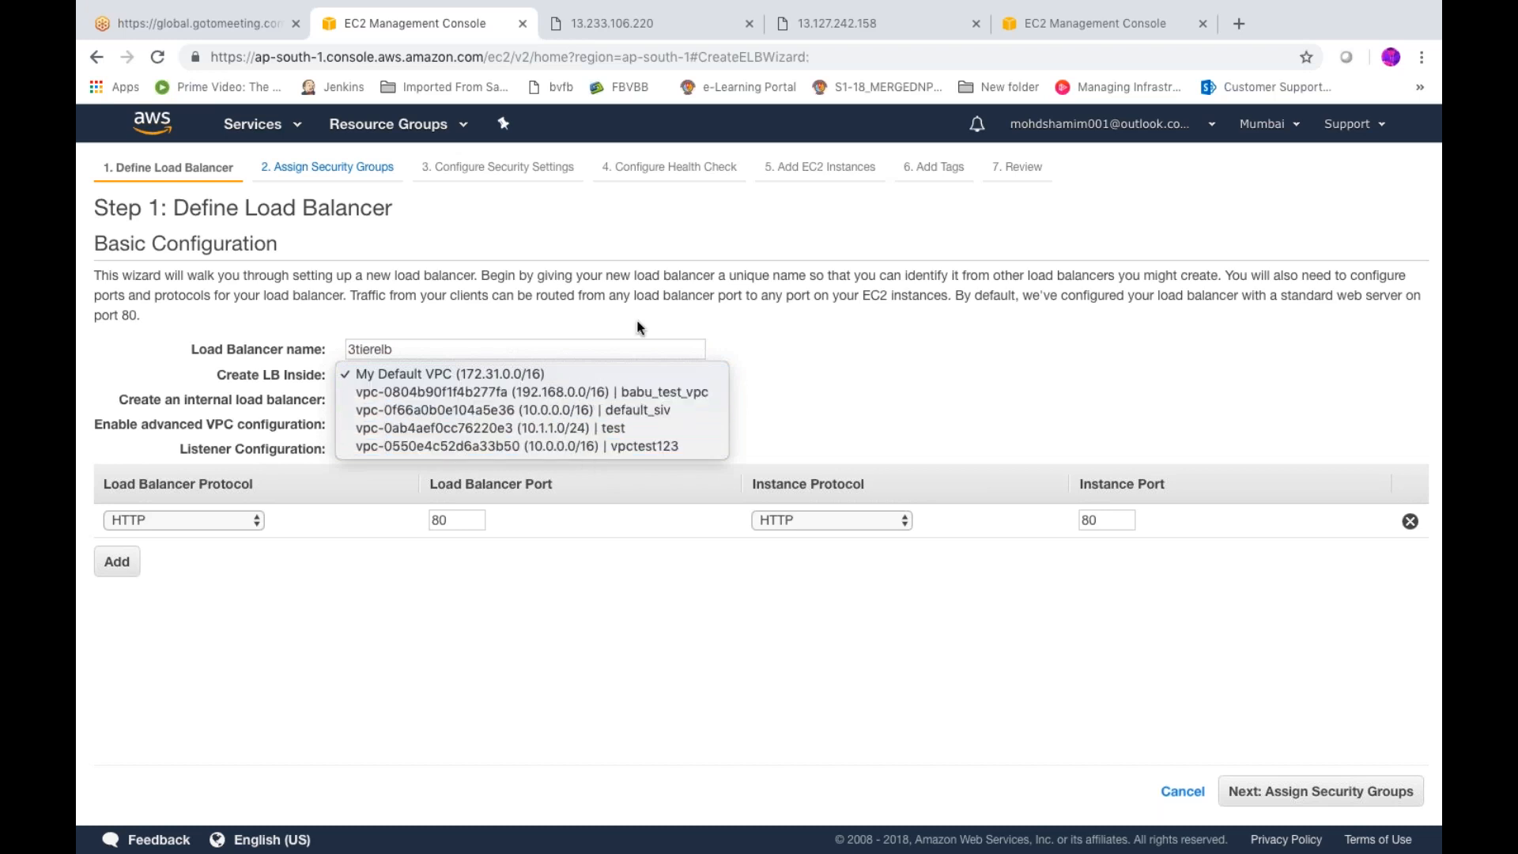
left_click(446, 374)
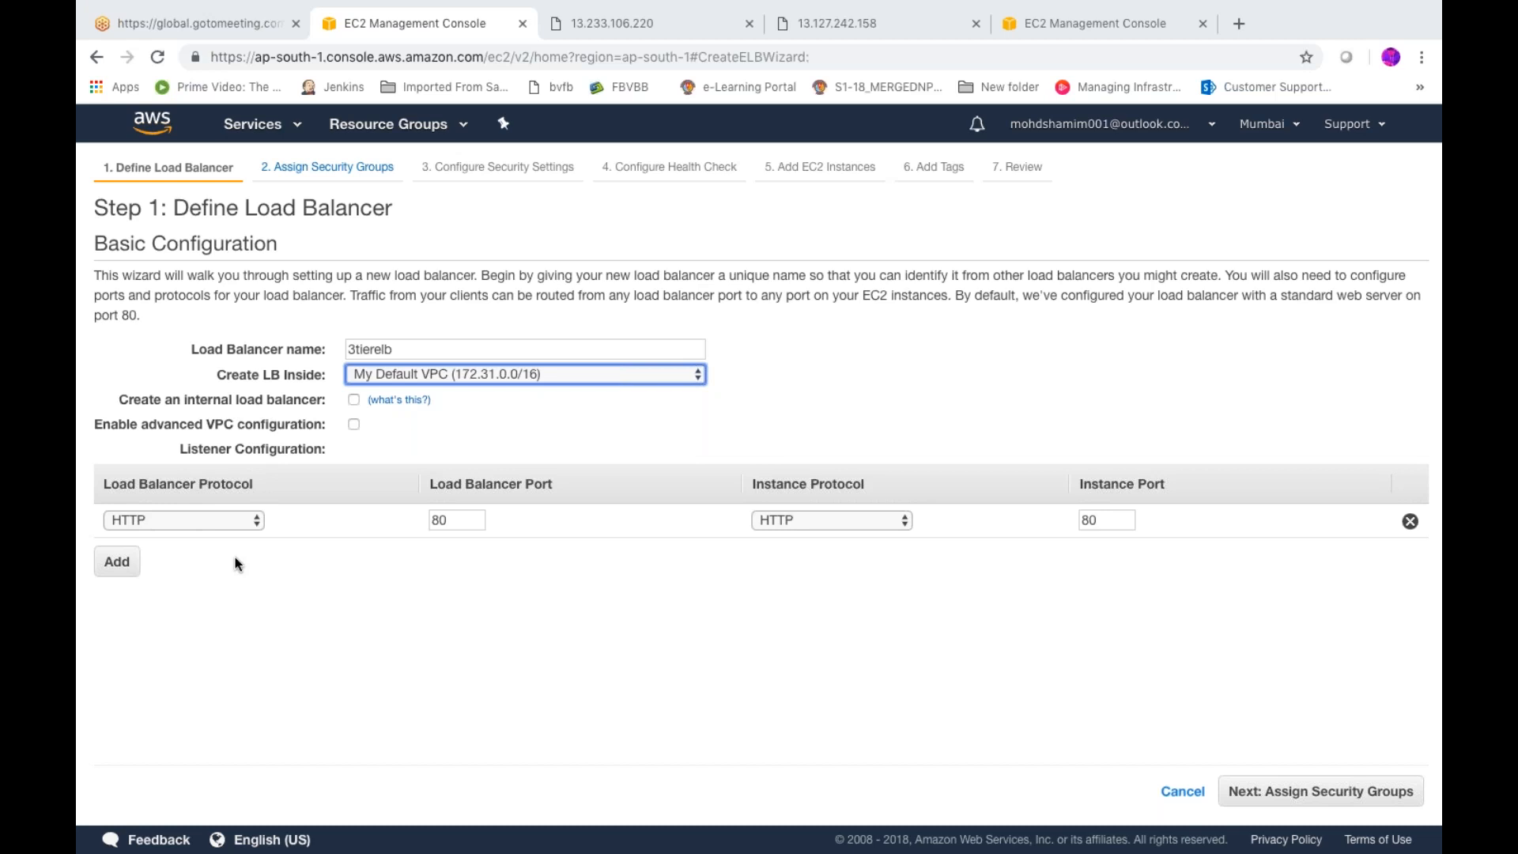
left_click(1312, 789)
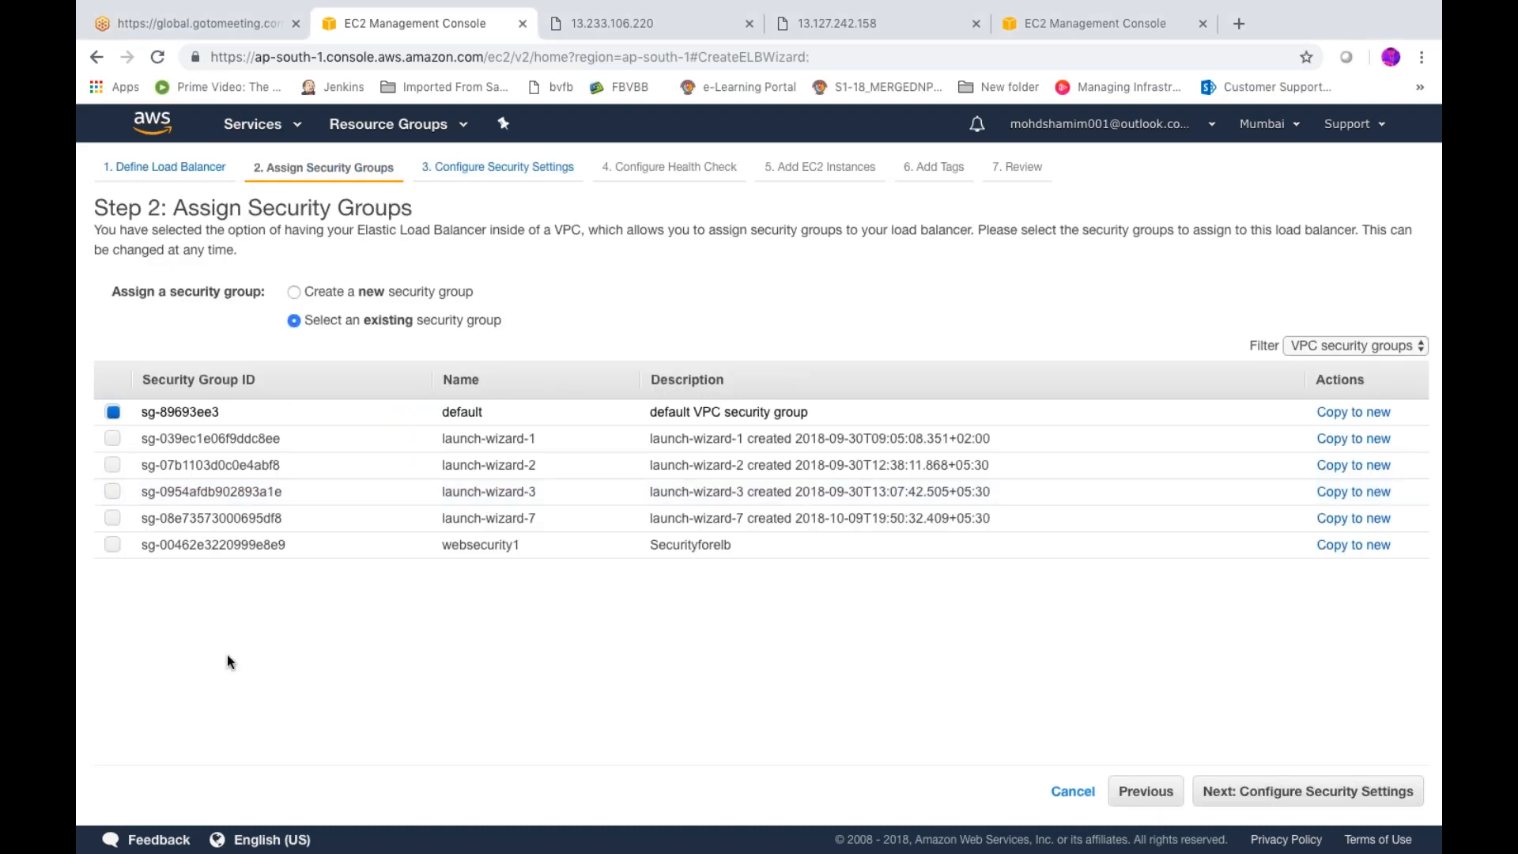
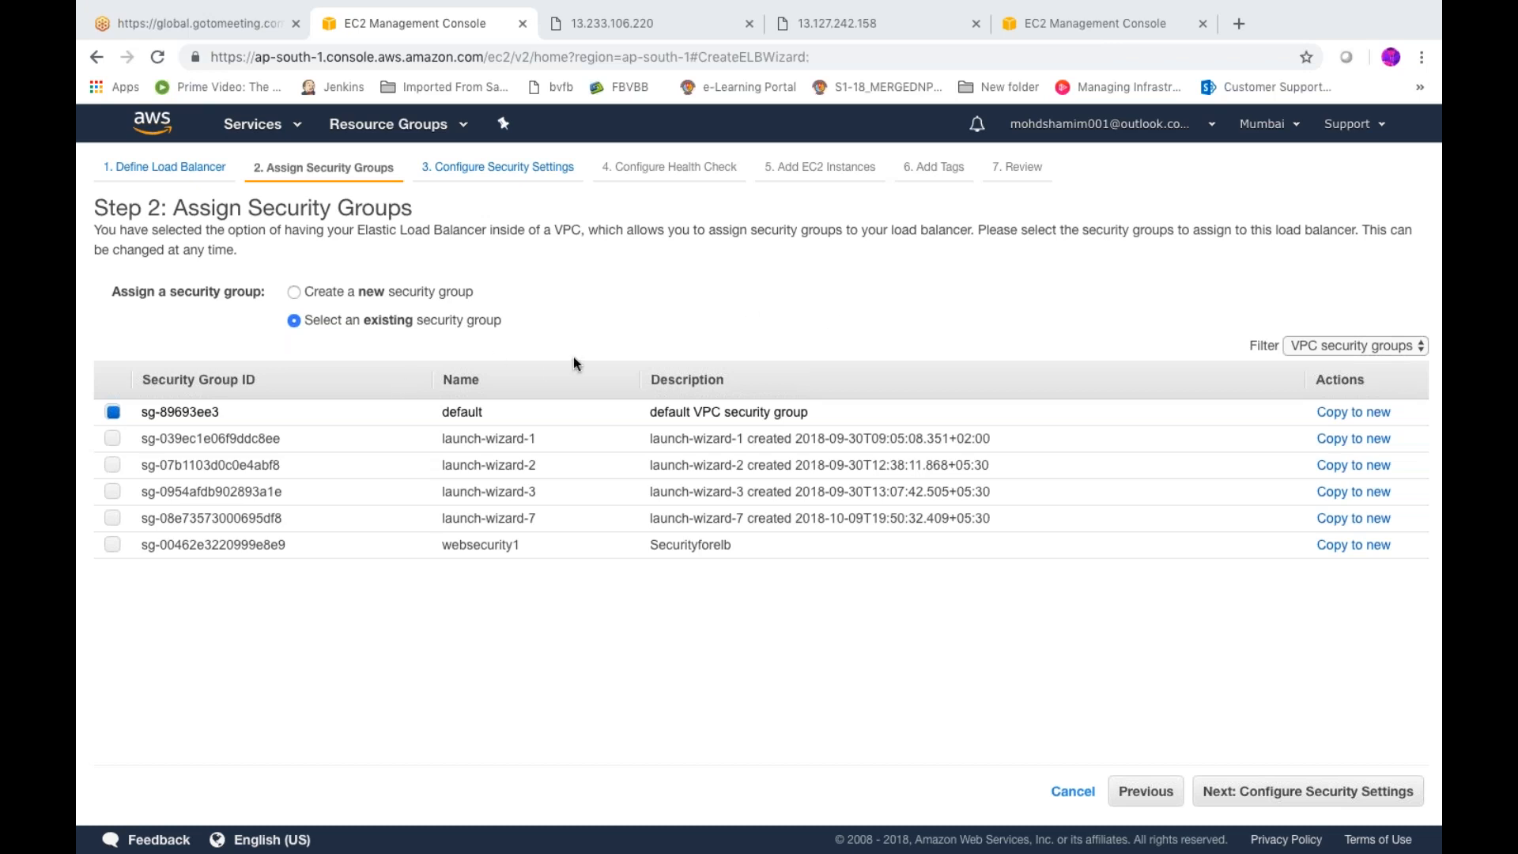
- Assign only the existing websecurity1 security group instead of default, and continue to the security settings
left_click(111, 544)
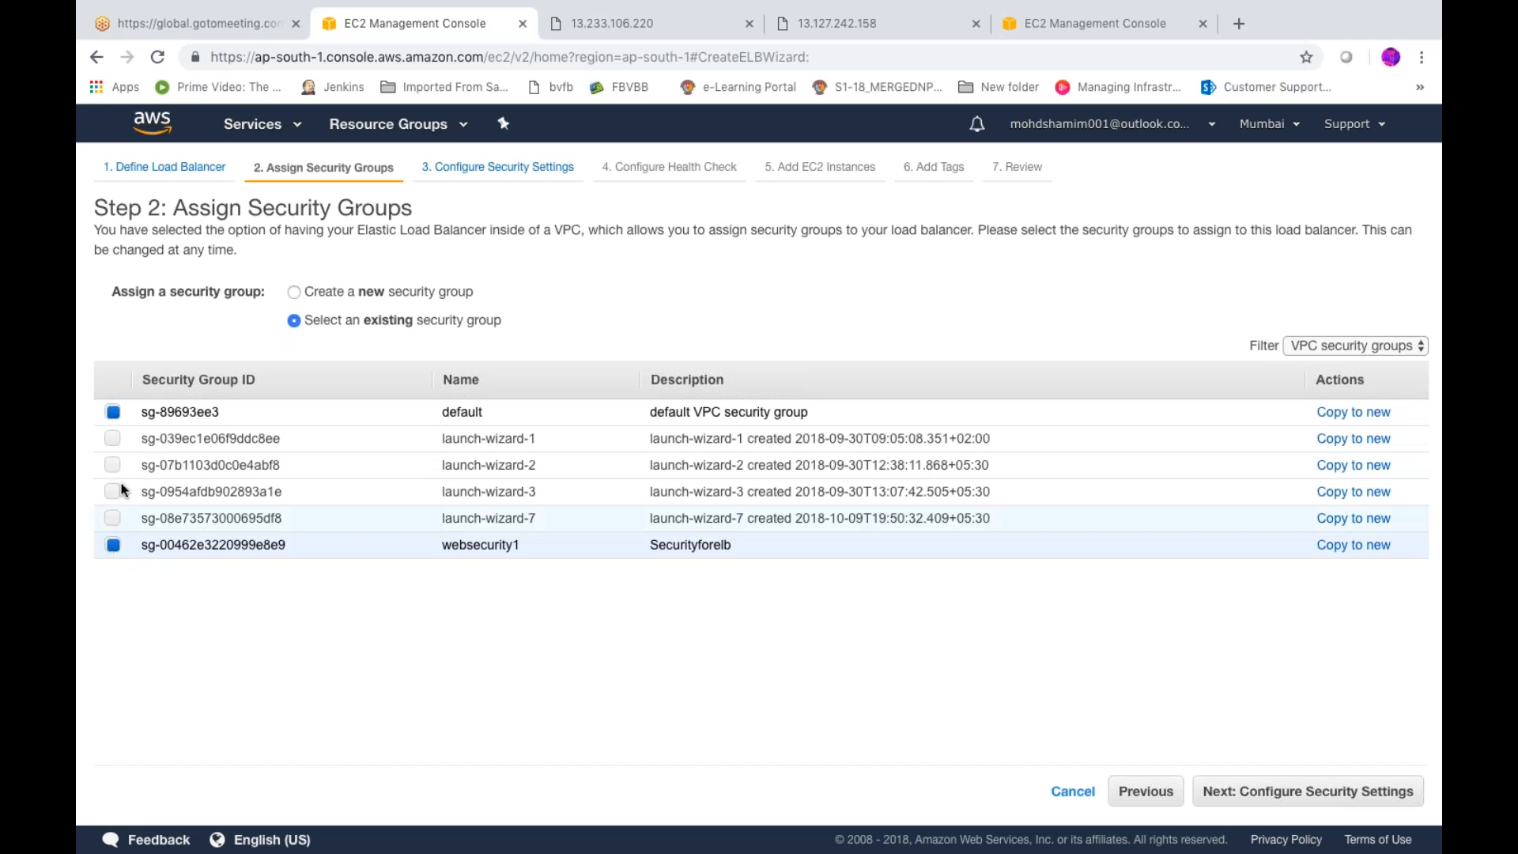
left_click(112, 545)
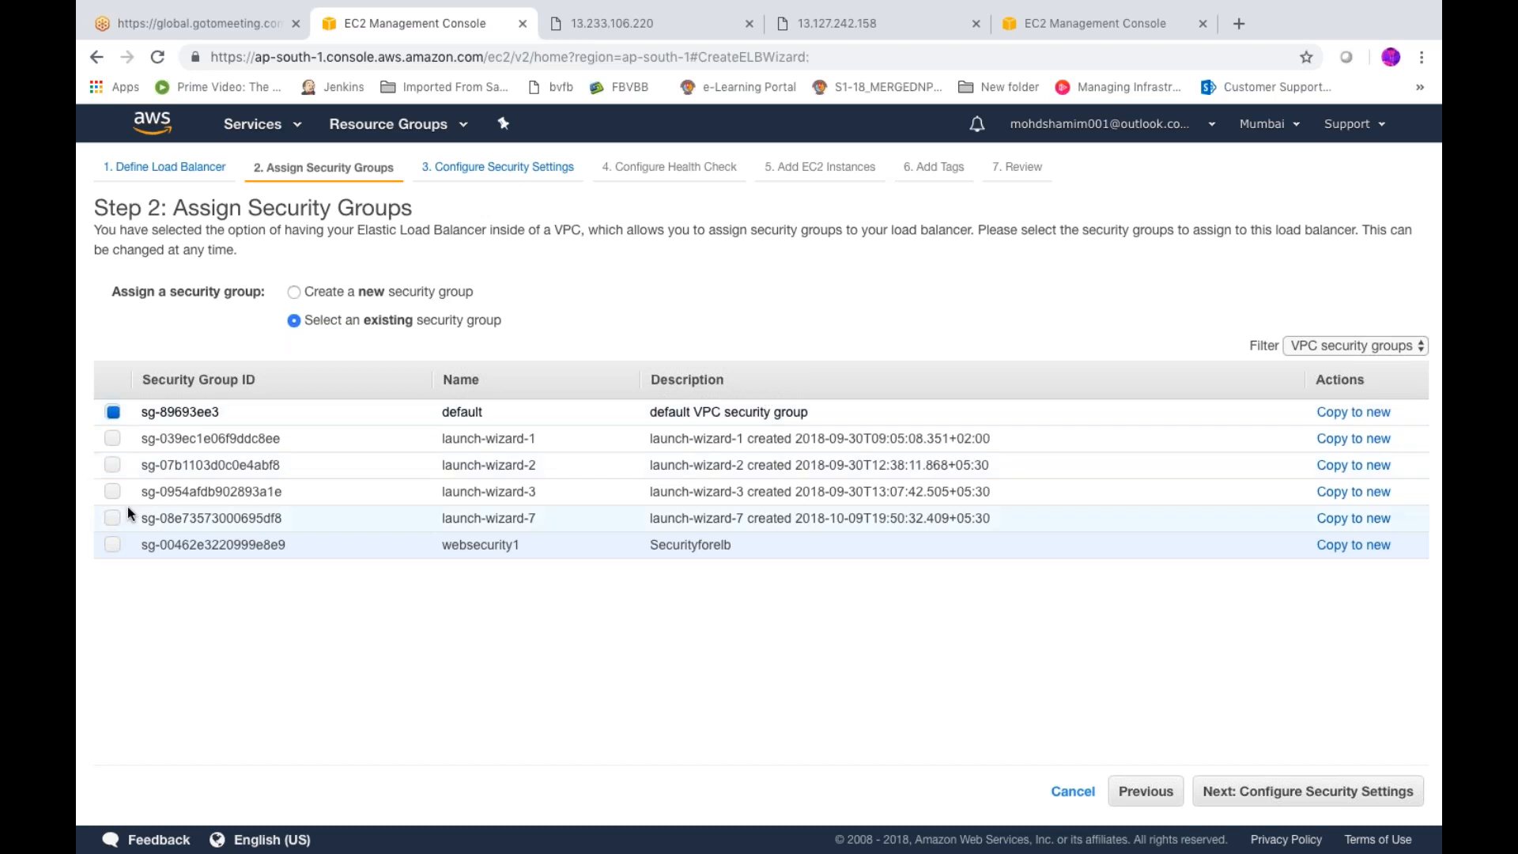
left_click(113, 413)
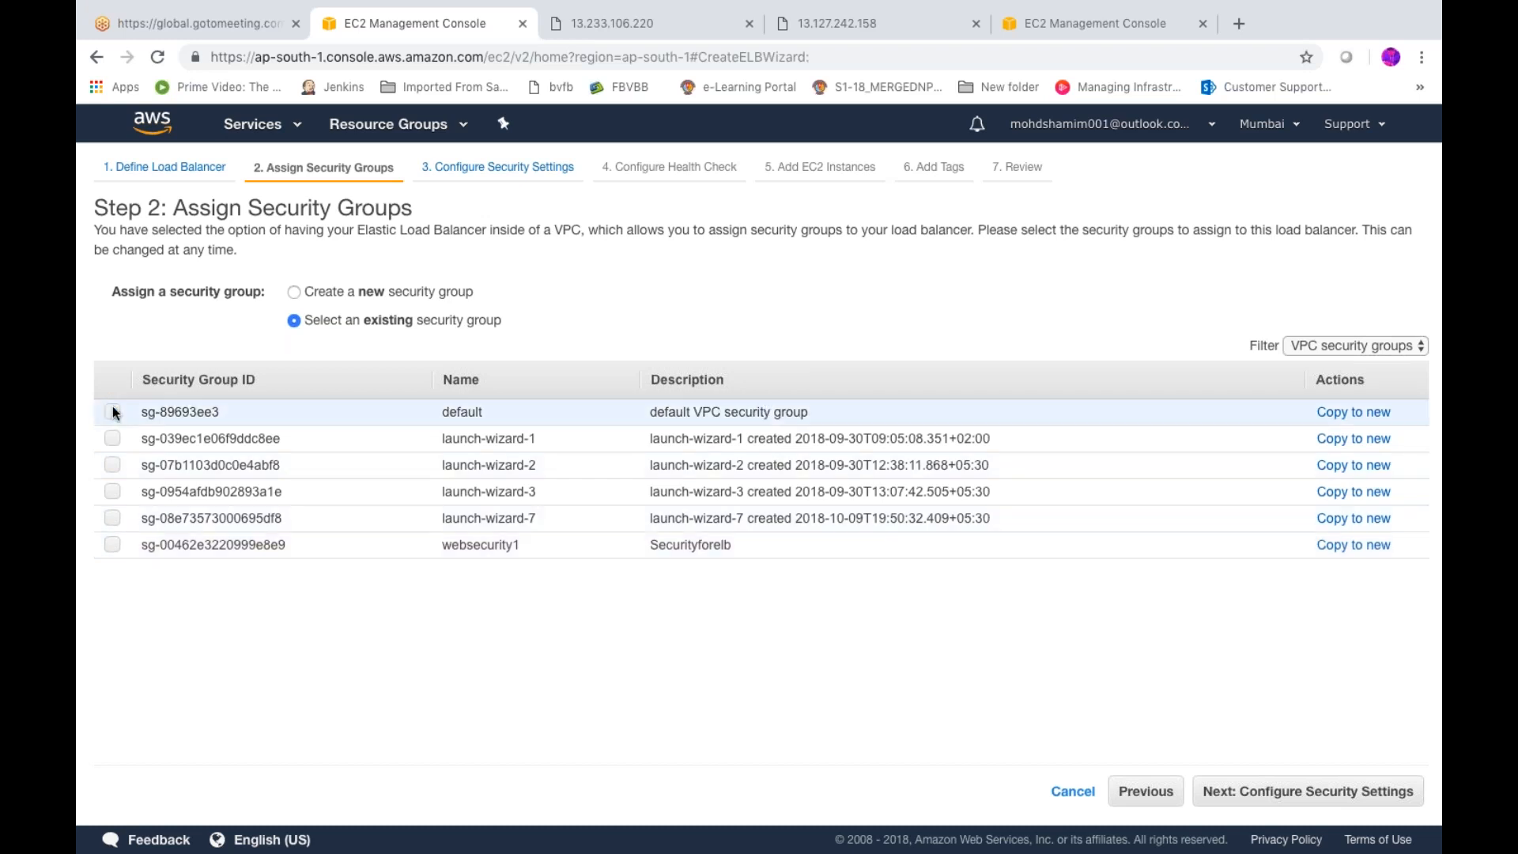
left_click(112, 545)
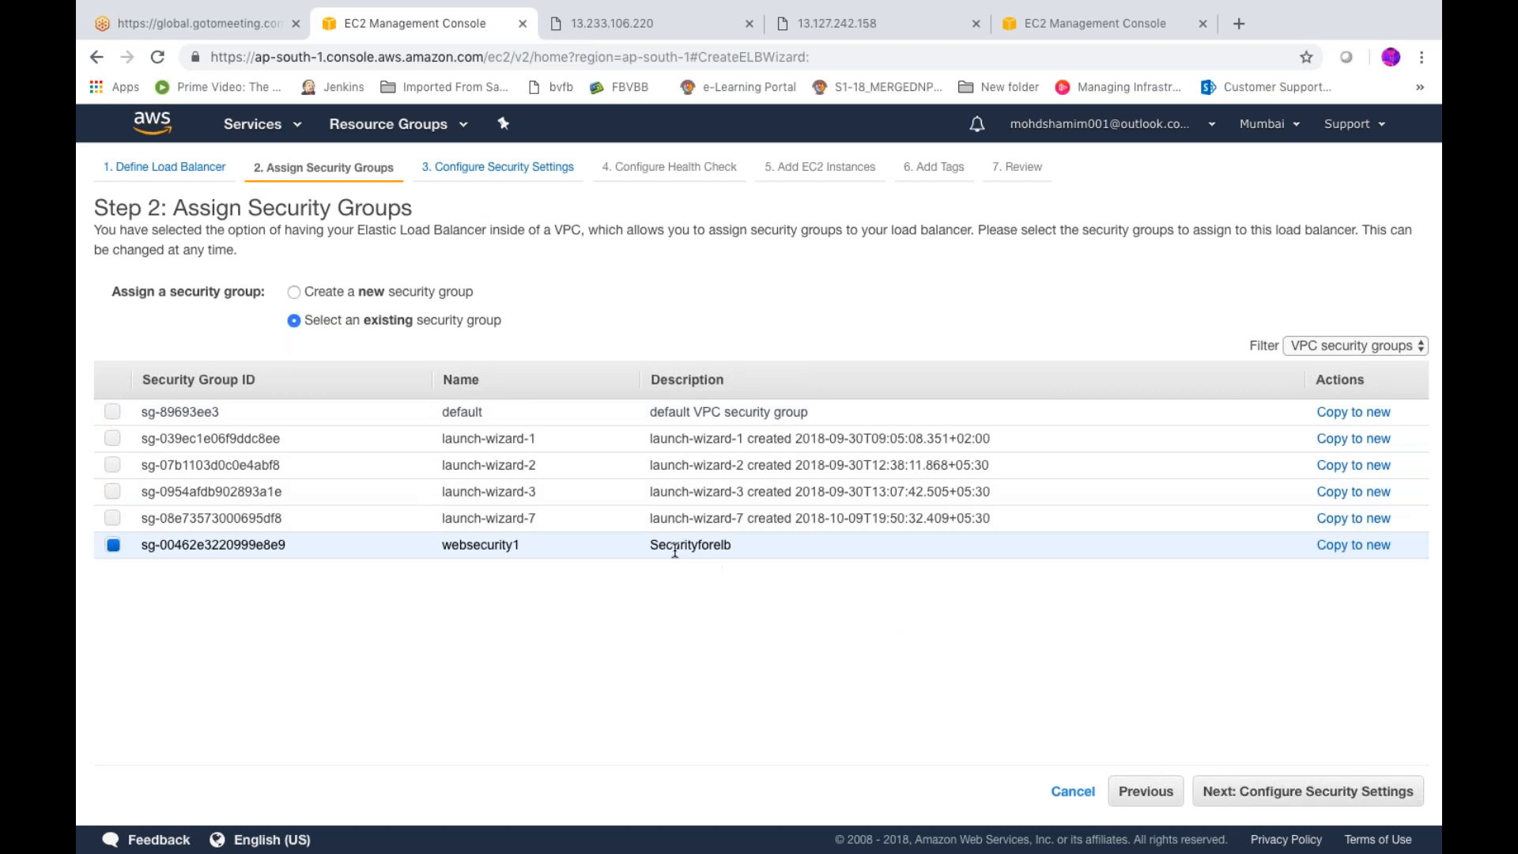
left_click(1294, 799)
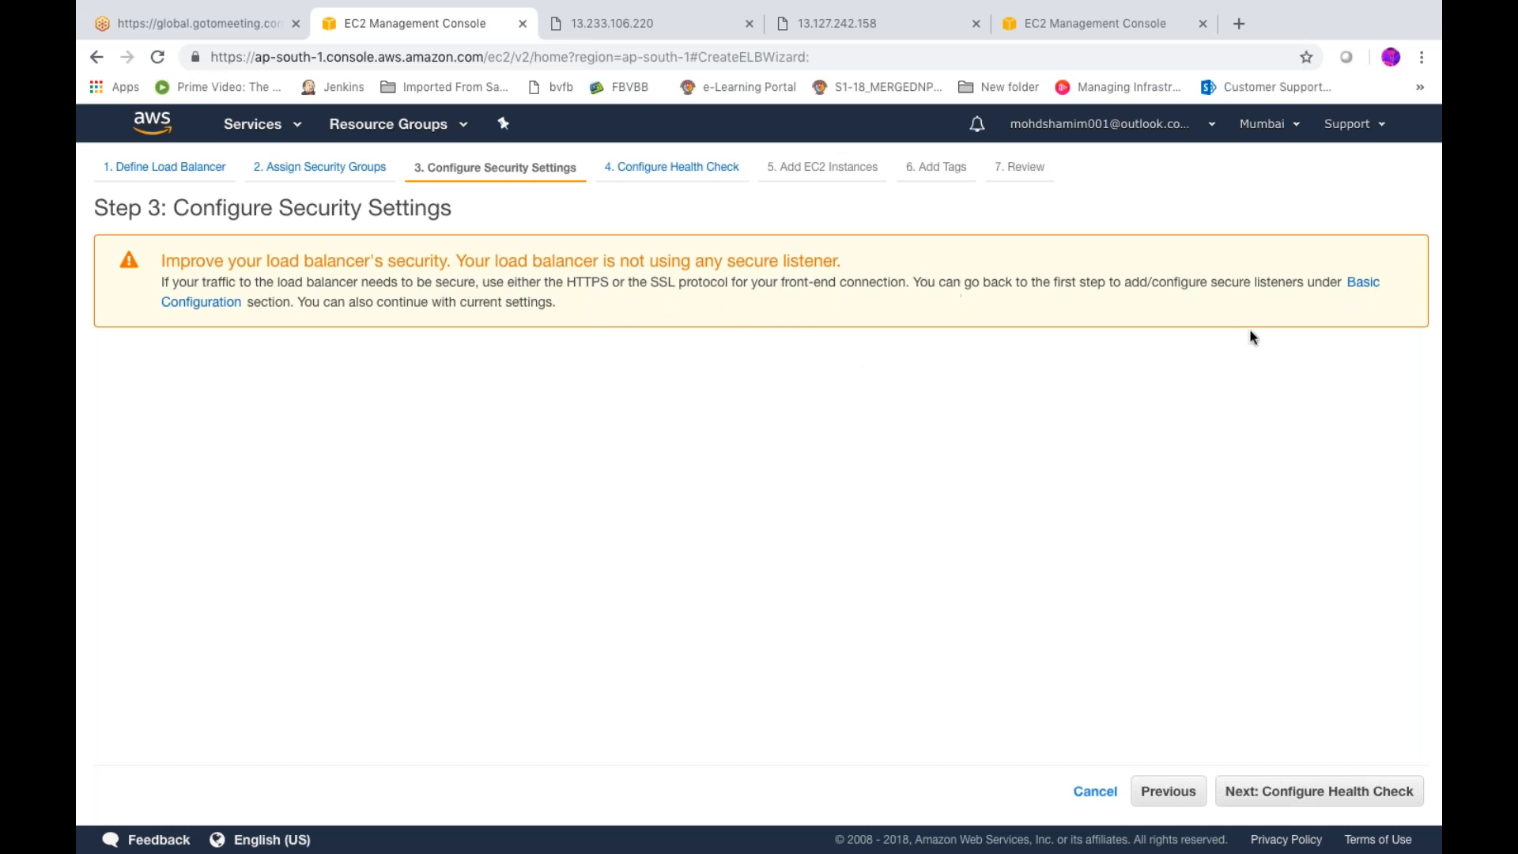
- Return to the basic configuration and add an HTTPS (Secure HTTP) listener on port 443, forwarding to HTTP port 80
left_click(1369, 289)
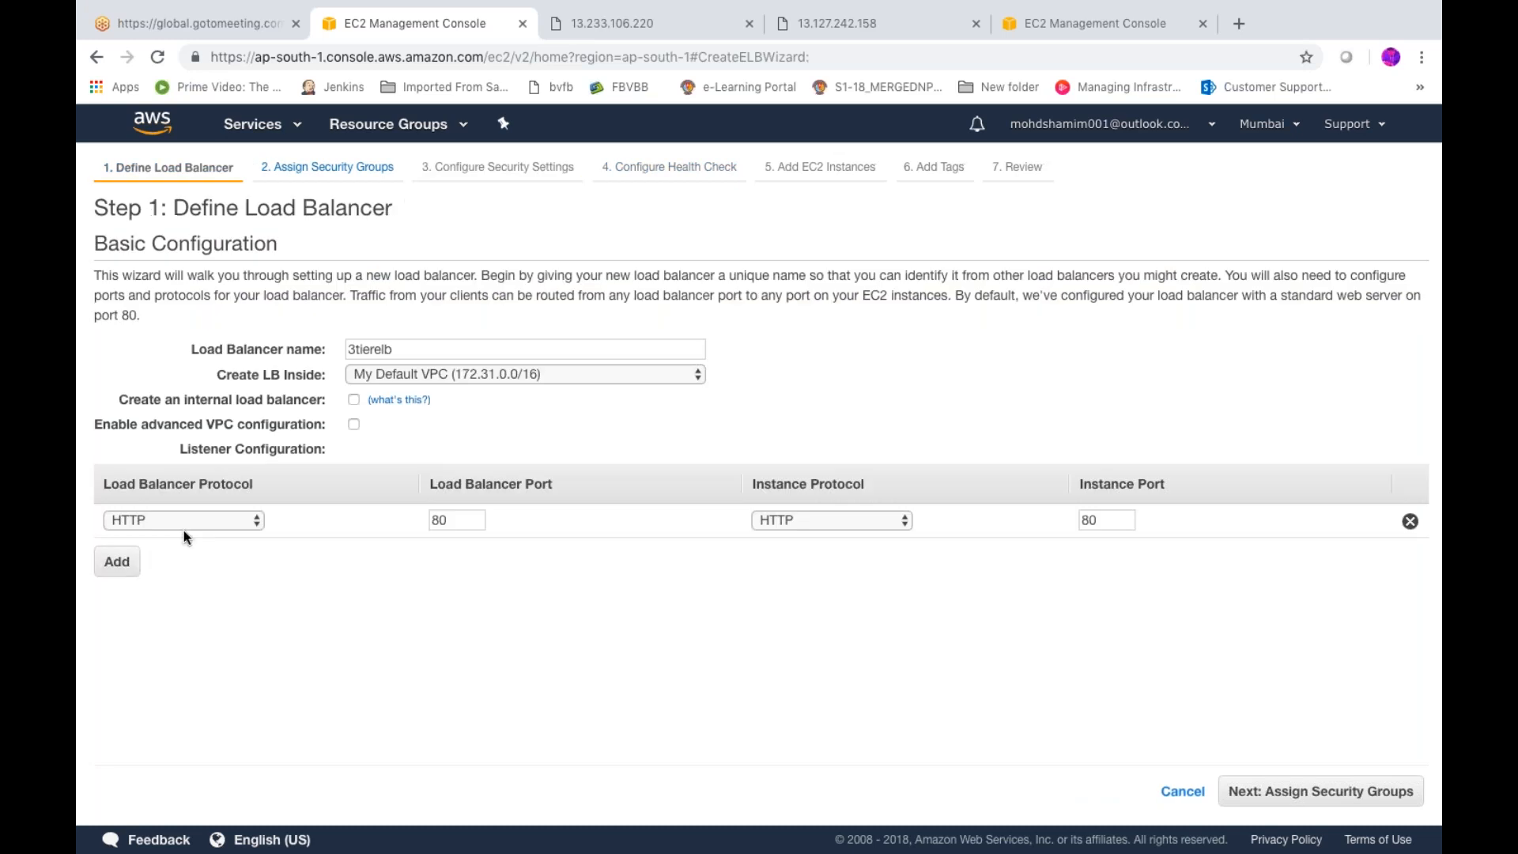
left_click(130, 564)
left_click(160, 557)
left_click(161, 591)
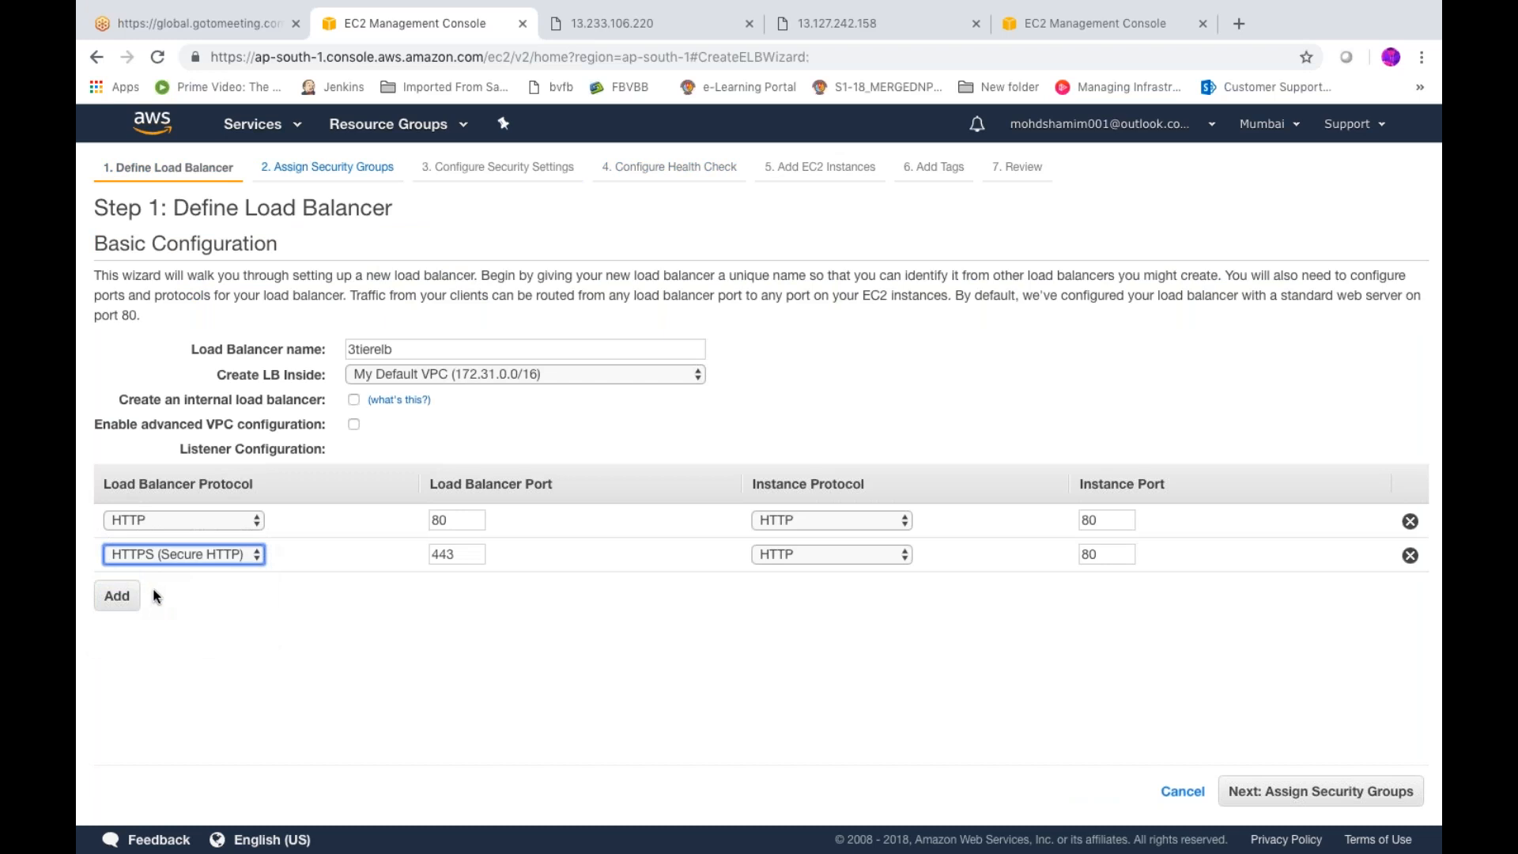
- Add a third listener using SSL (Secure TCP) as the load balancer protocol on port 443
left_click(125, 601)
left_click(166, 592)
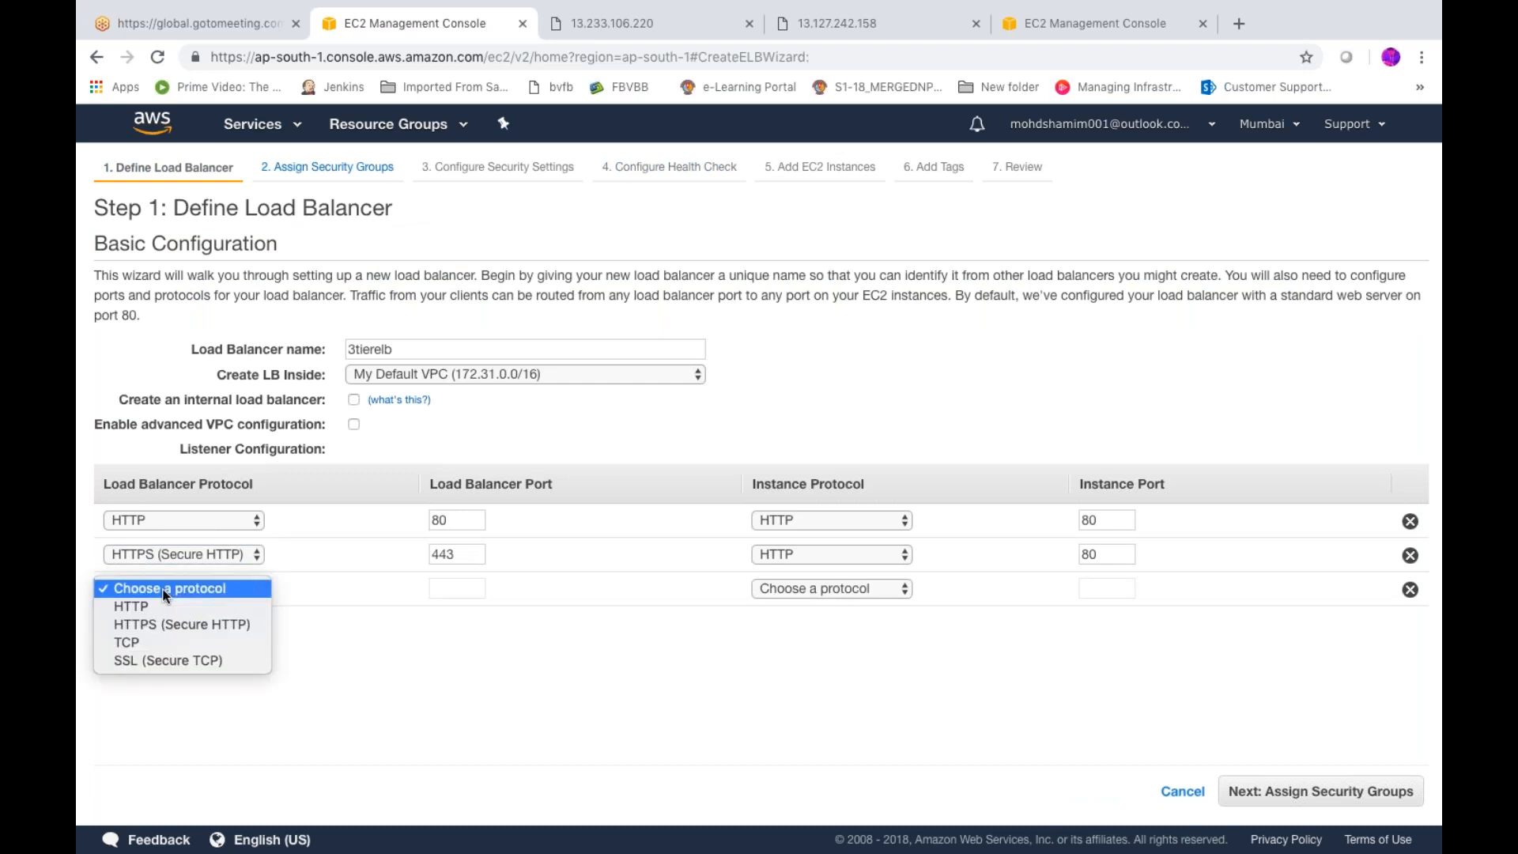
left_click(160, 661)
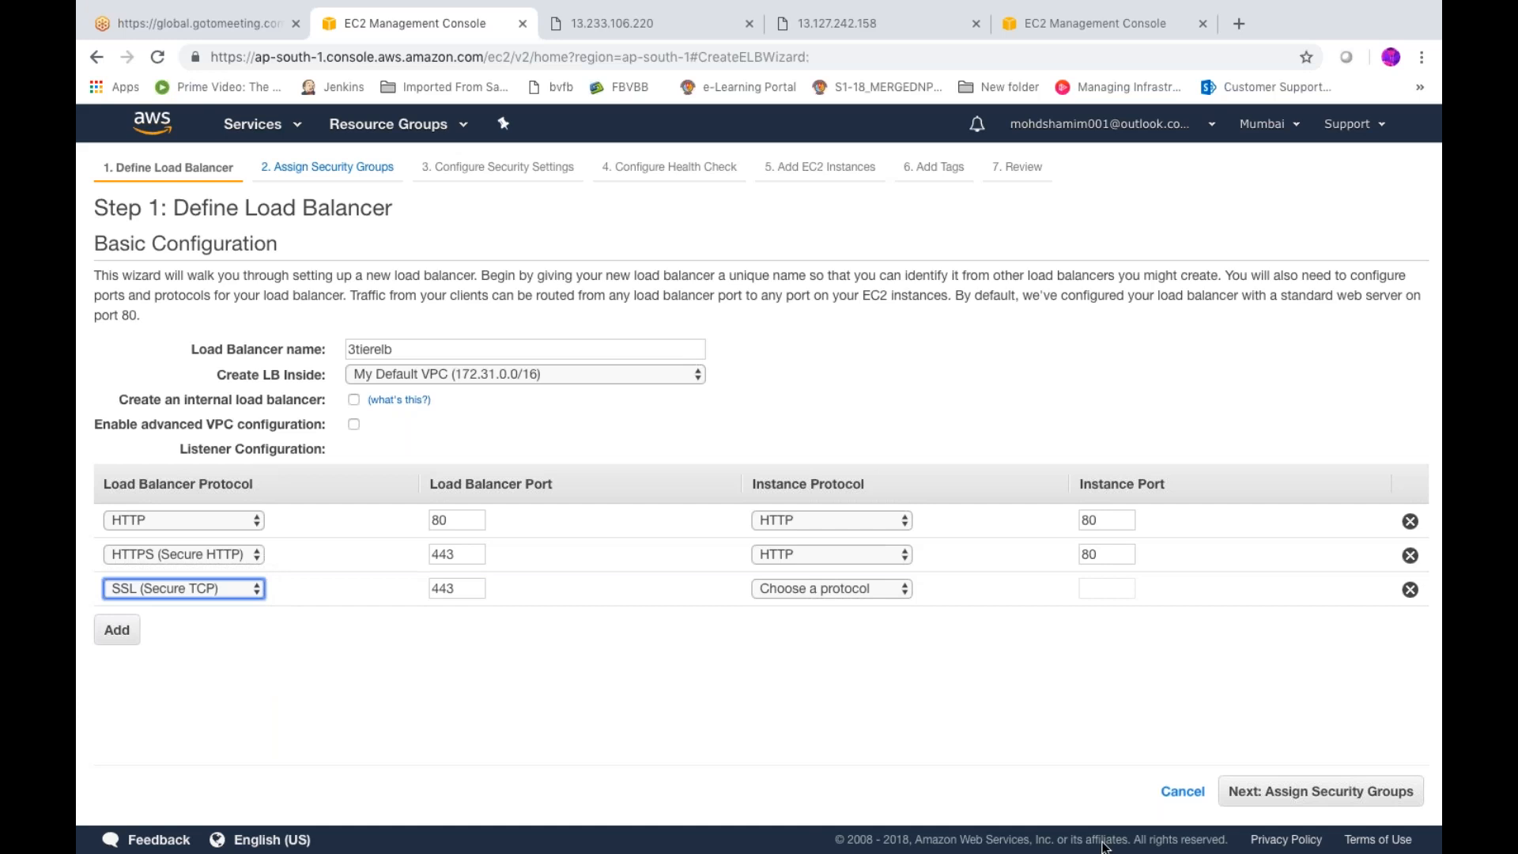
- Change the third listener's load balancer protocol to TCP, try to continue to the security groups, and remove that listener
left_click(1293, 799)
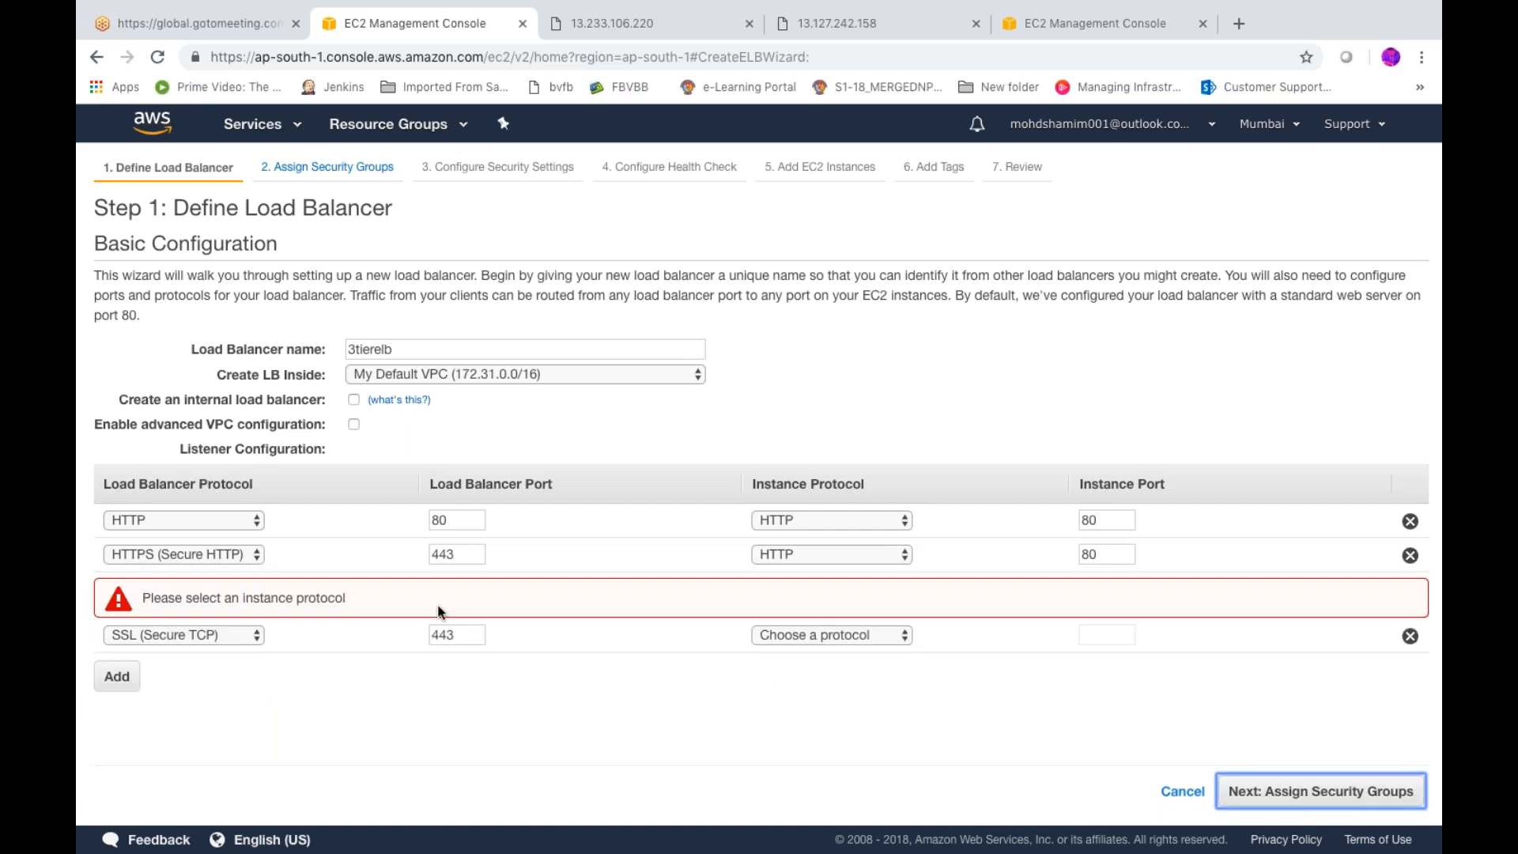
left_click(249, 638)
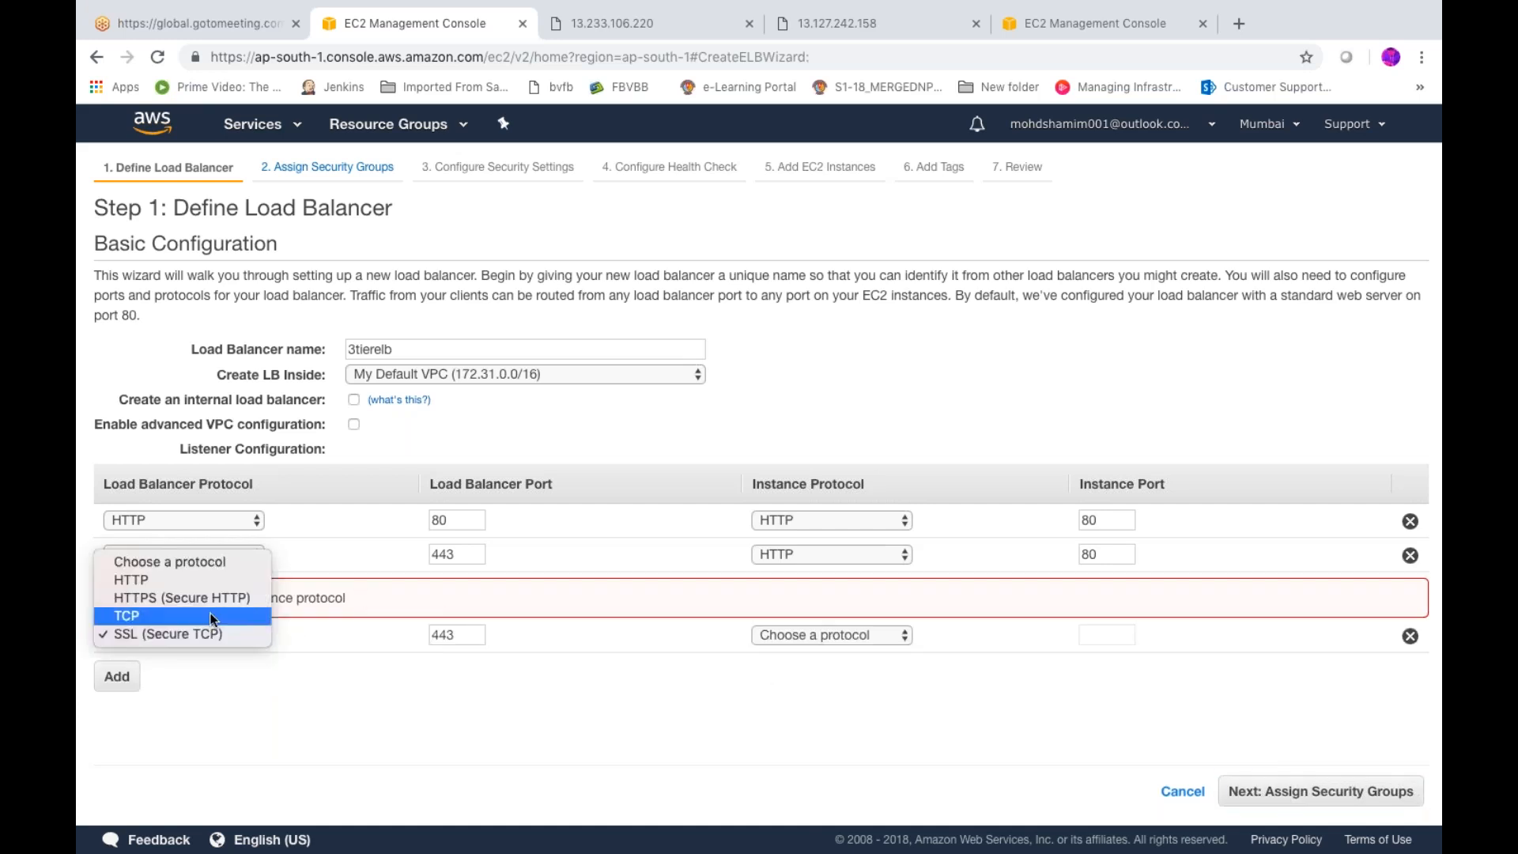
left_click(212, 616)
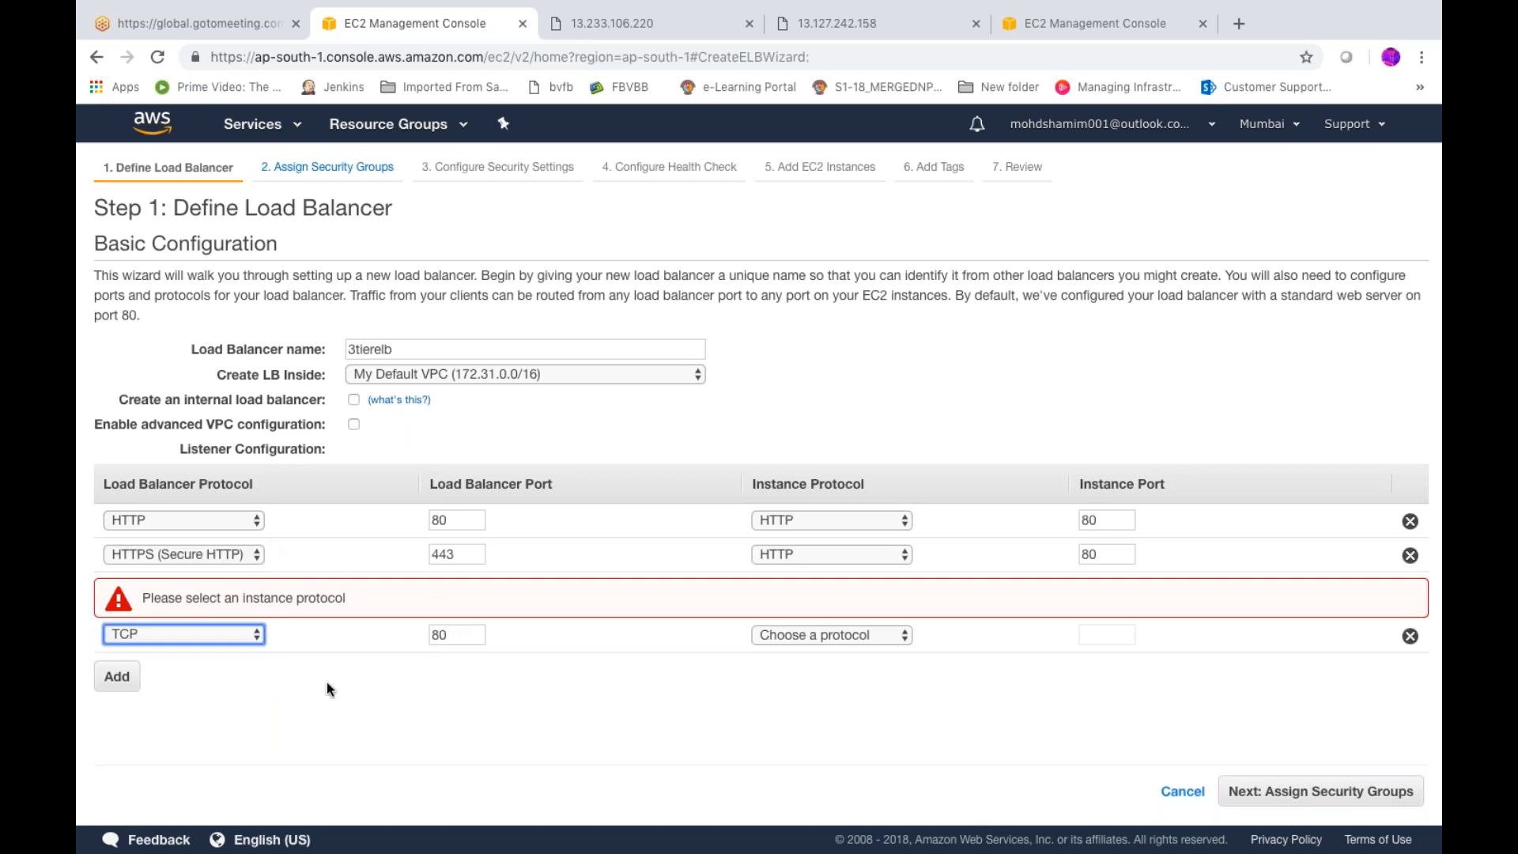
left_click(1333, 795)
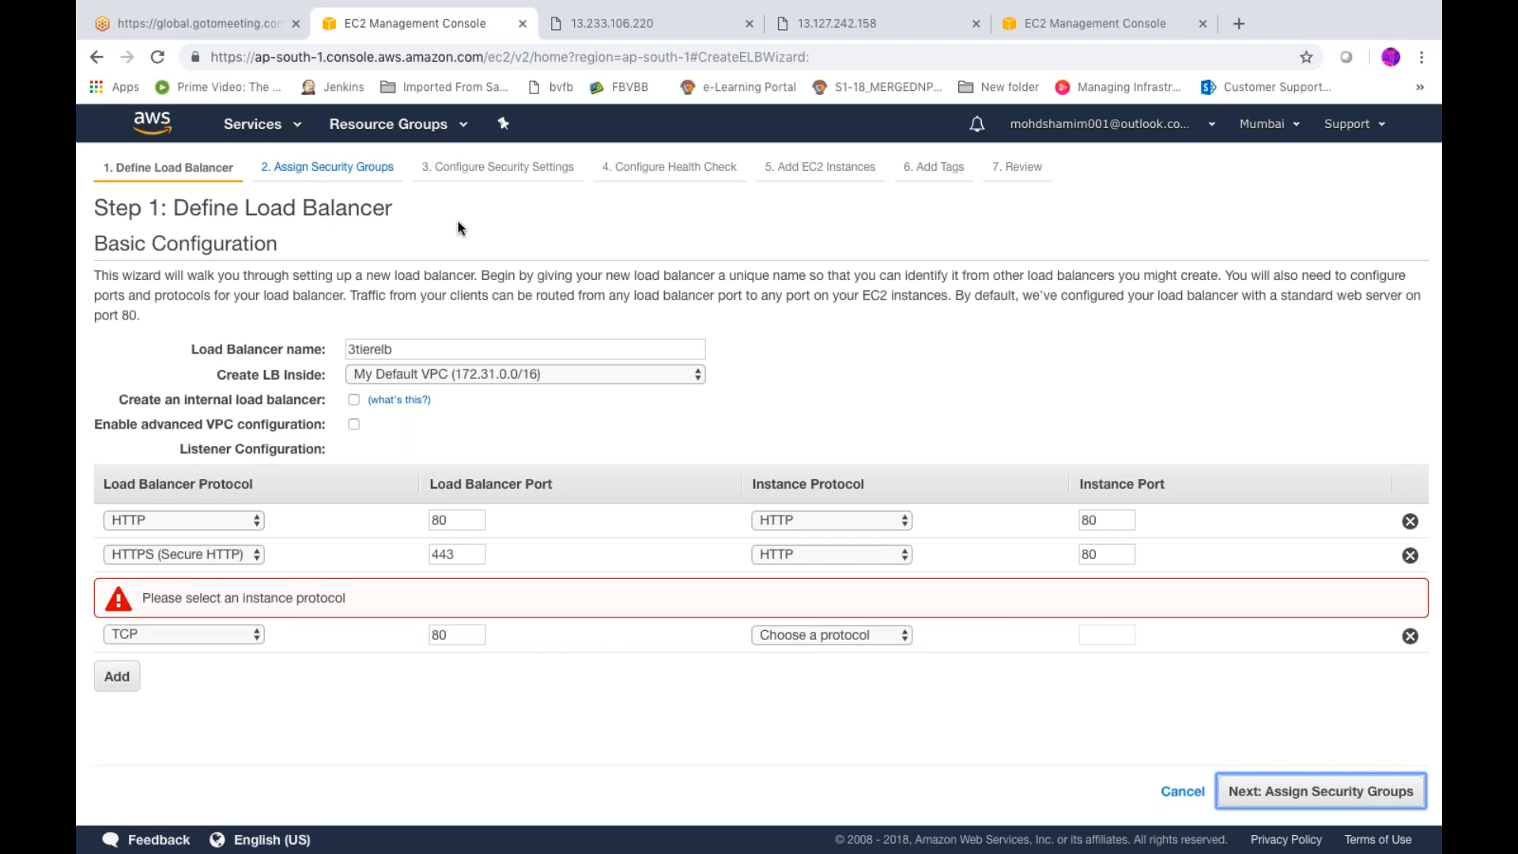
left_click(486, 169)
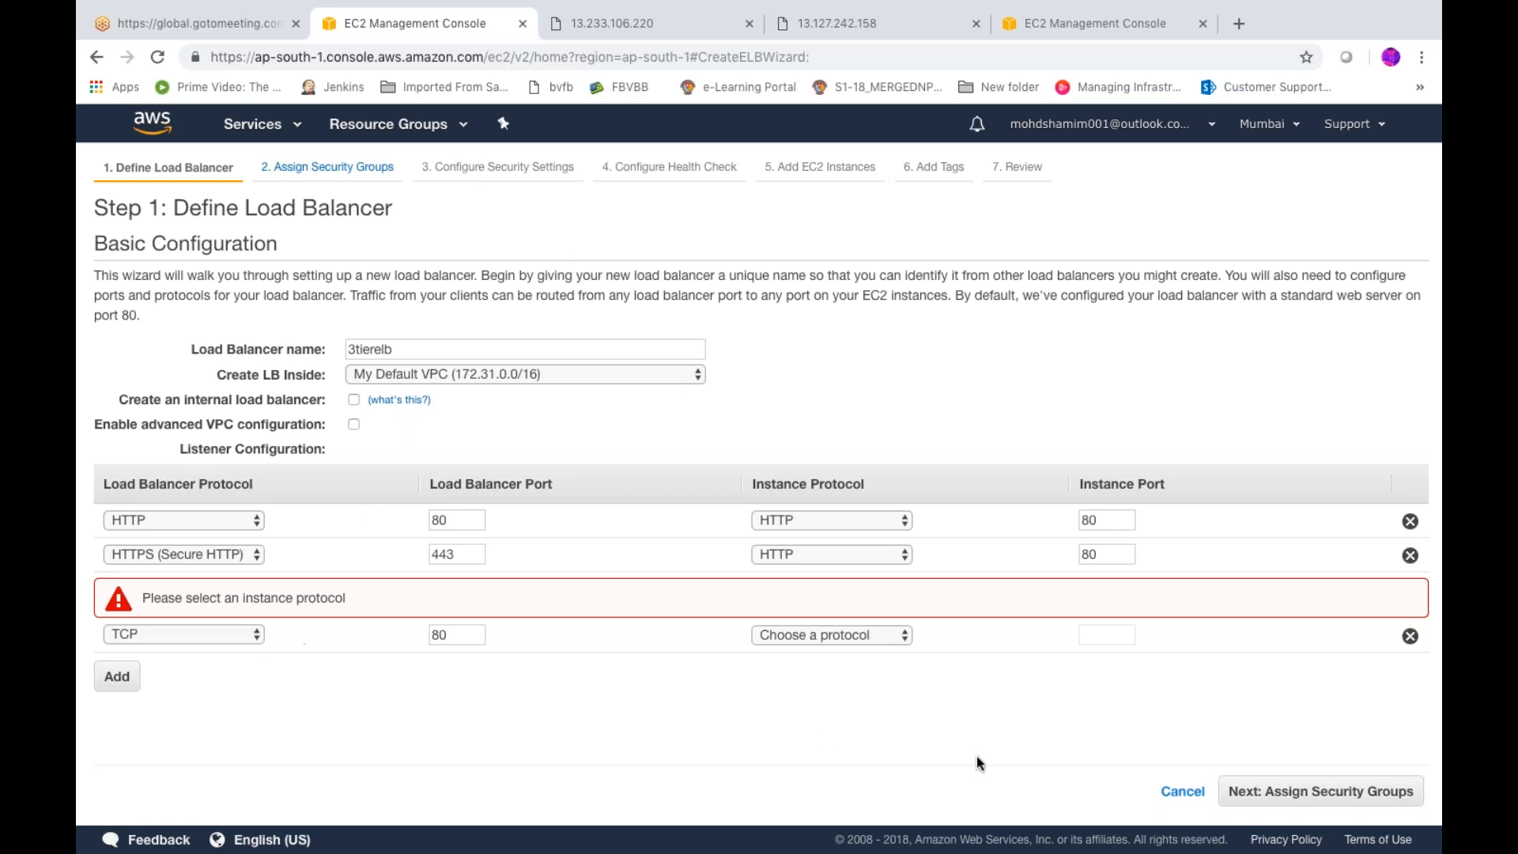
left_click(1410, 637)
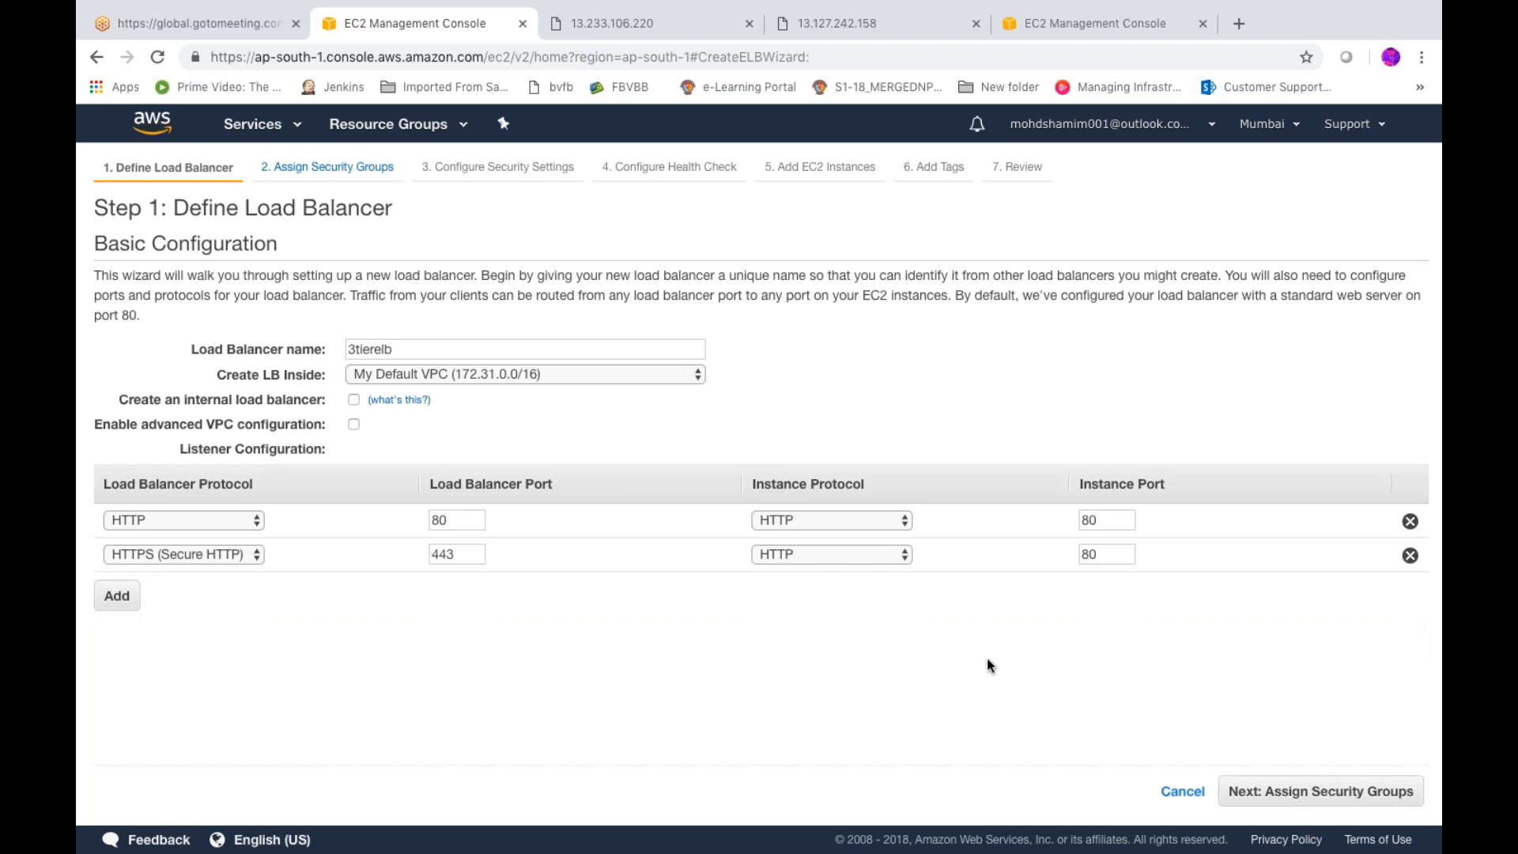
- Set the HTTPS listener's instance protocol to HTTPS (Secure HTTP) on port 443 and continue to the security settings
left_click(909, 564)
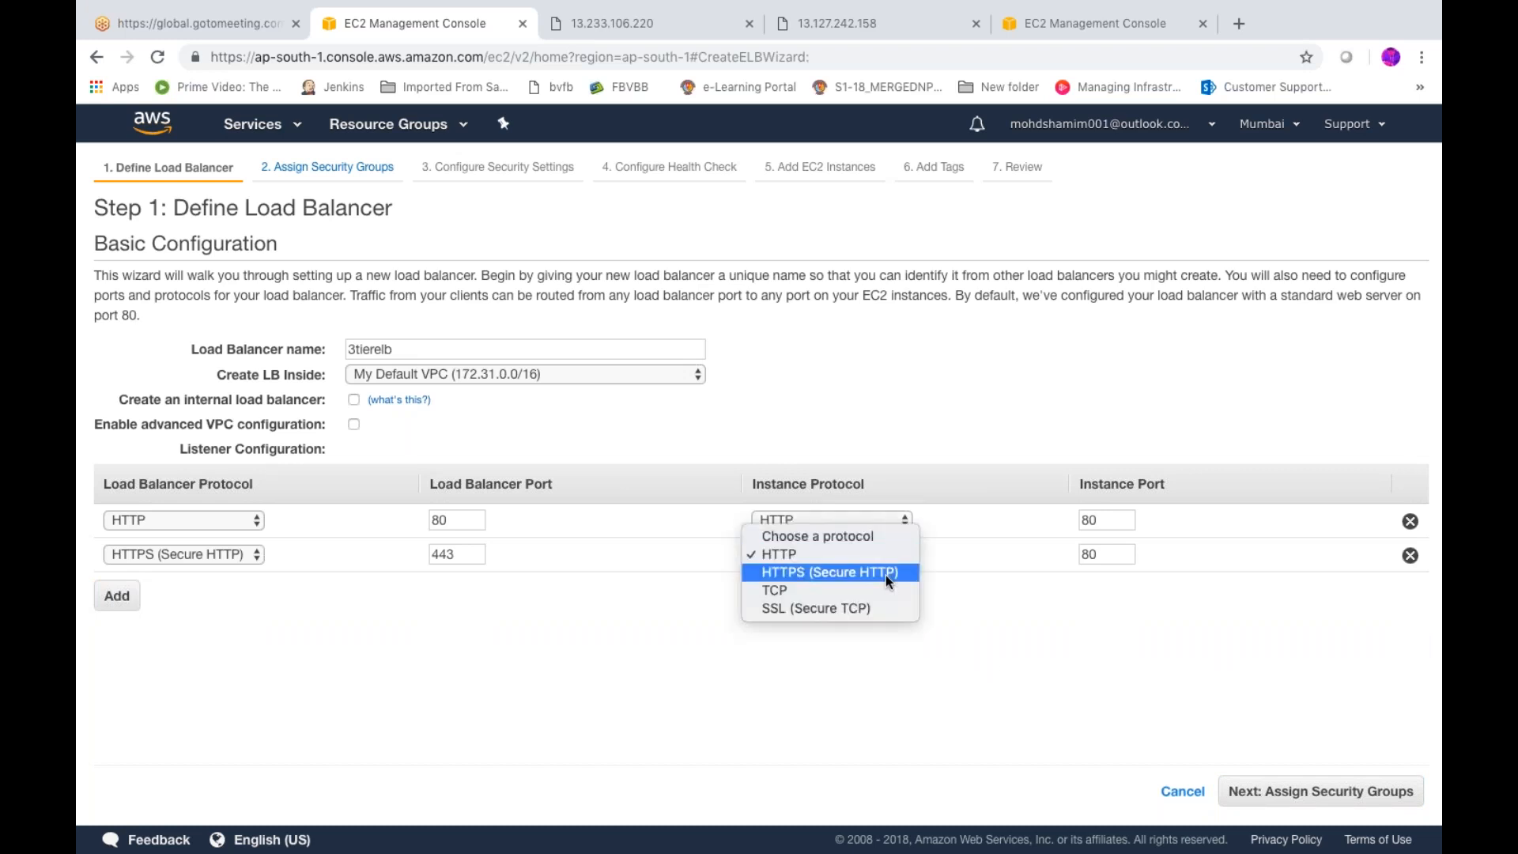
left_click(886, 574)
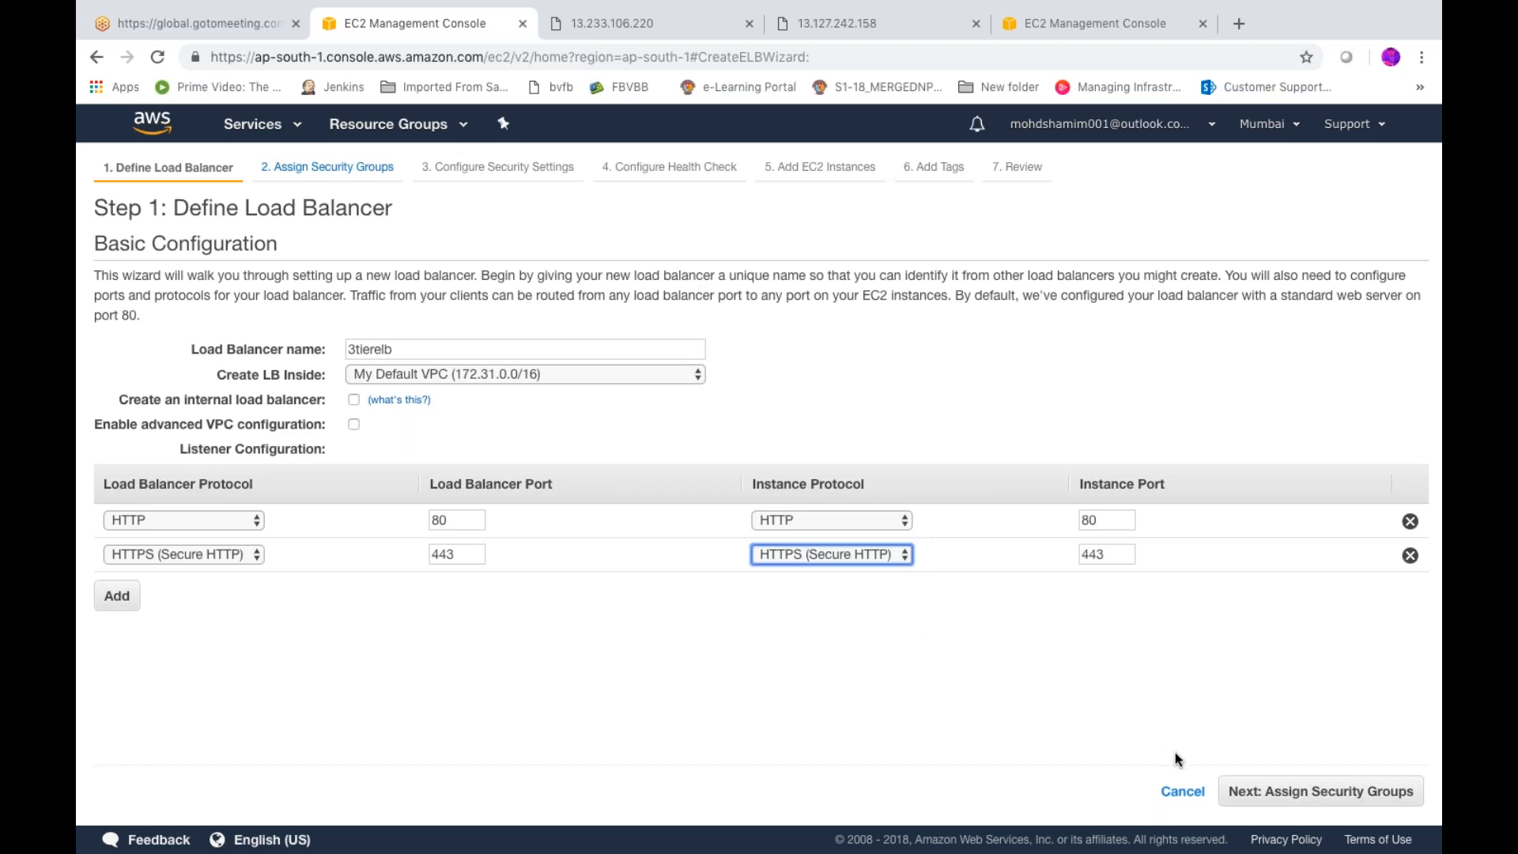
left_click(1272, 793)
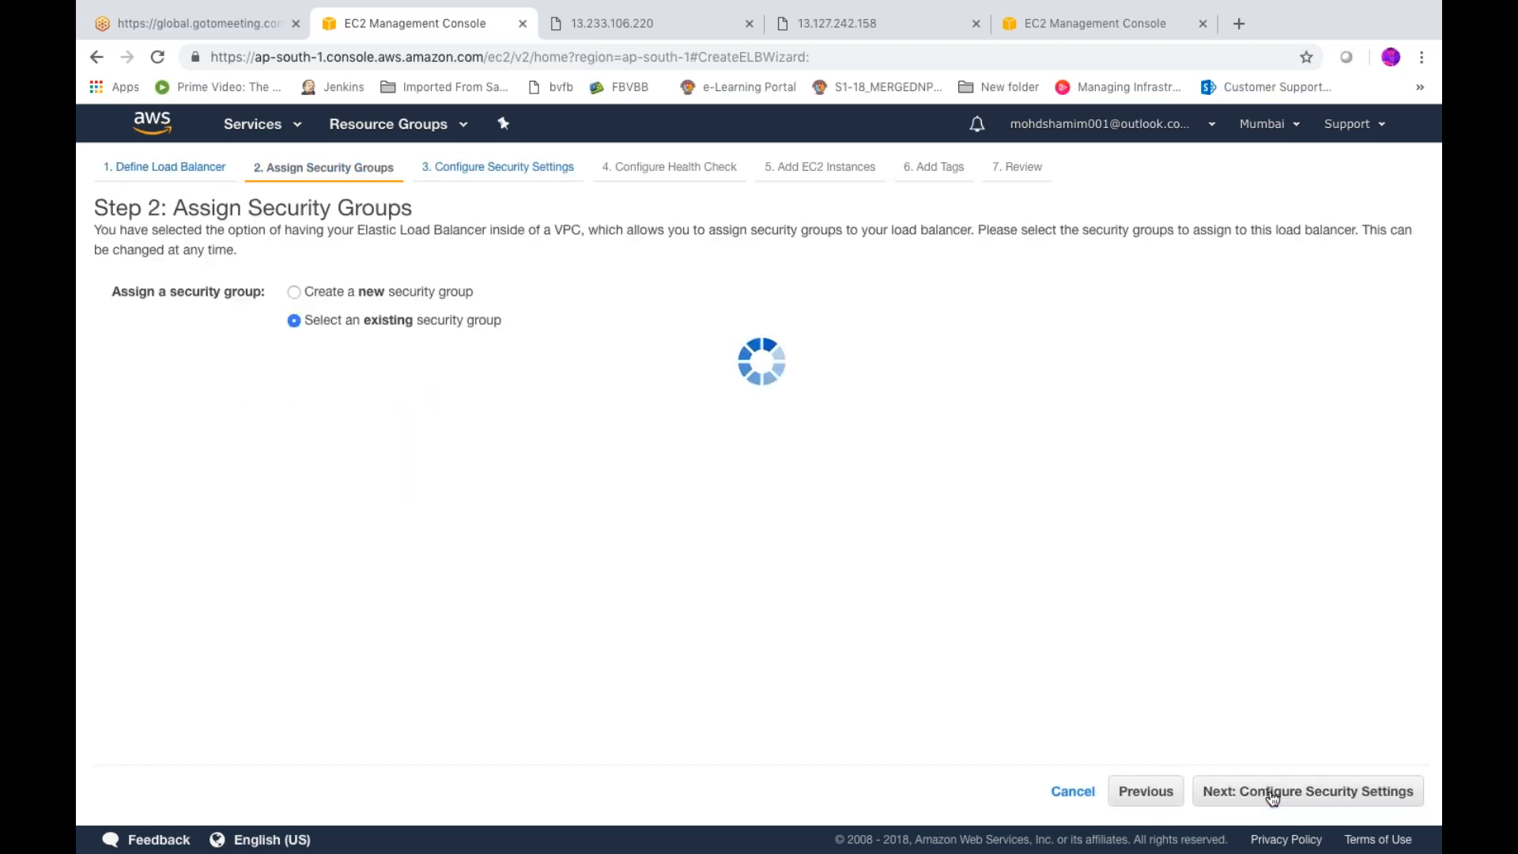
left_click(1306, 800)
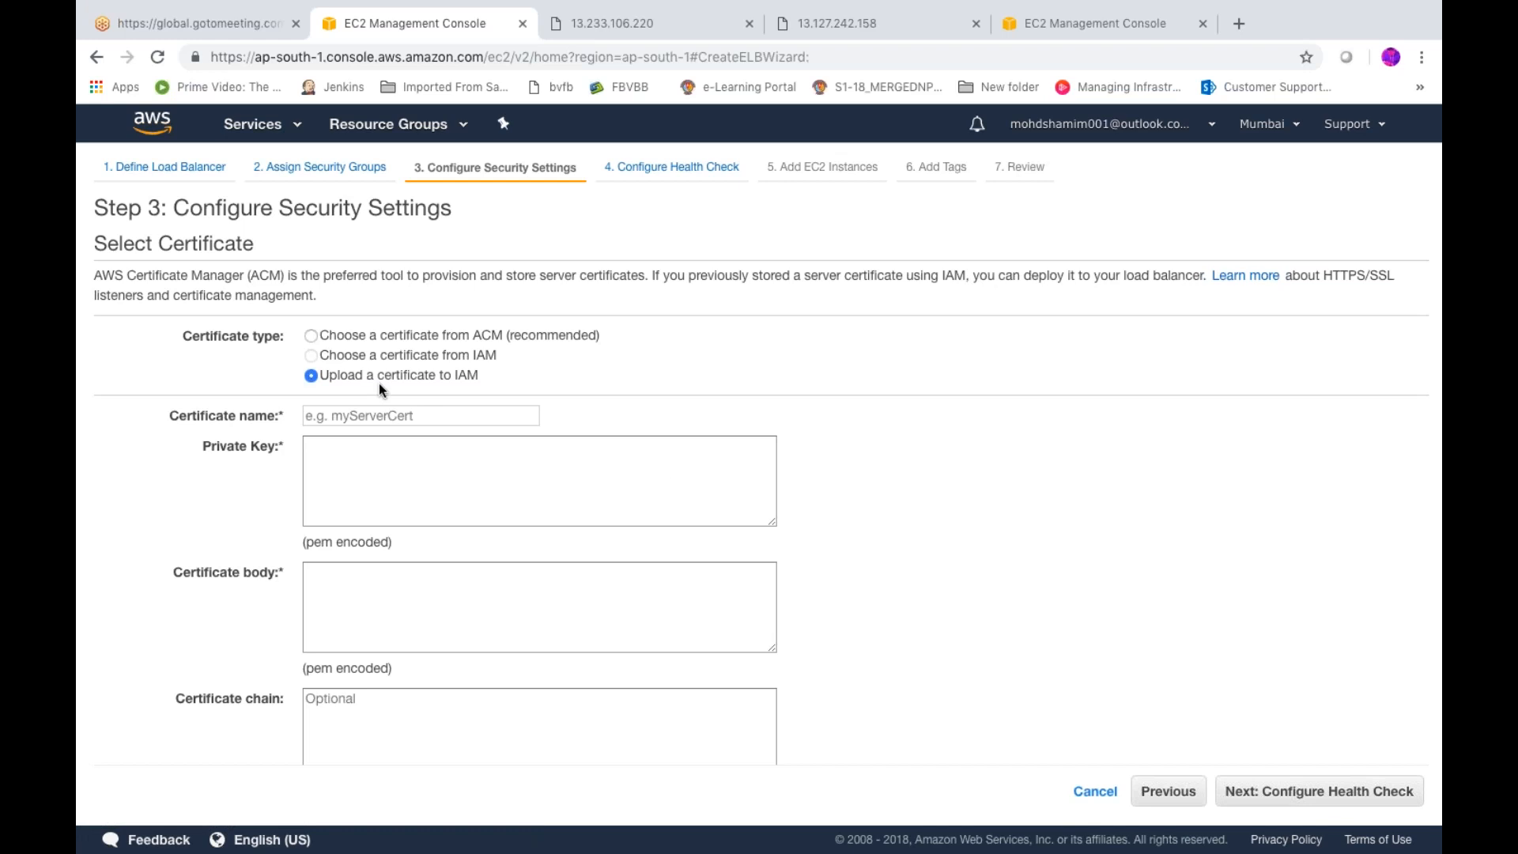
- Choose a certificate from ACM, check the available certificates and predefined security policies, and try to continue to the health check
left_click(1311, 801)
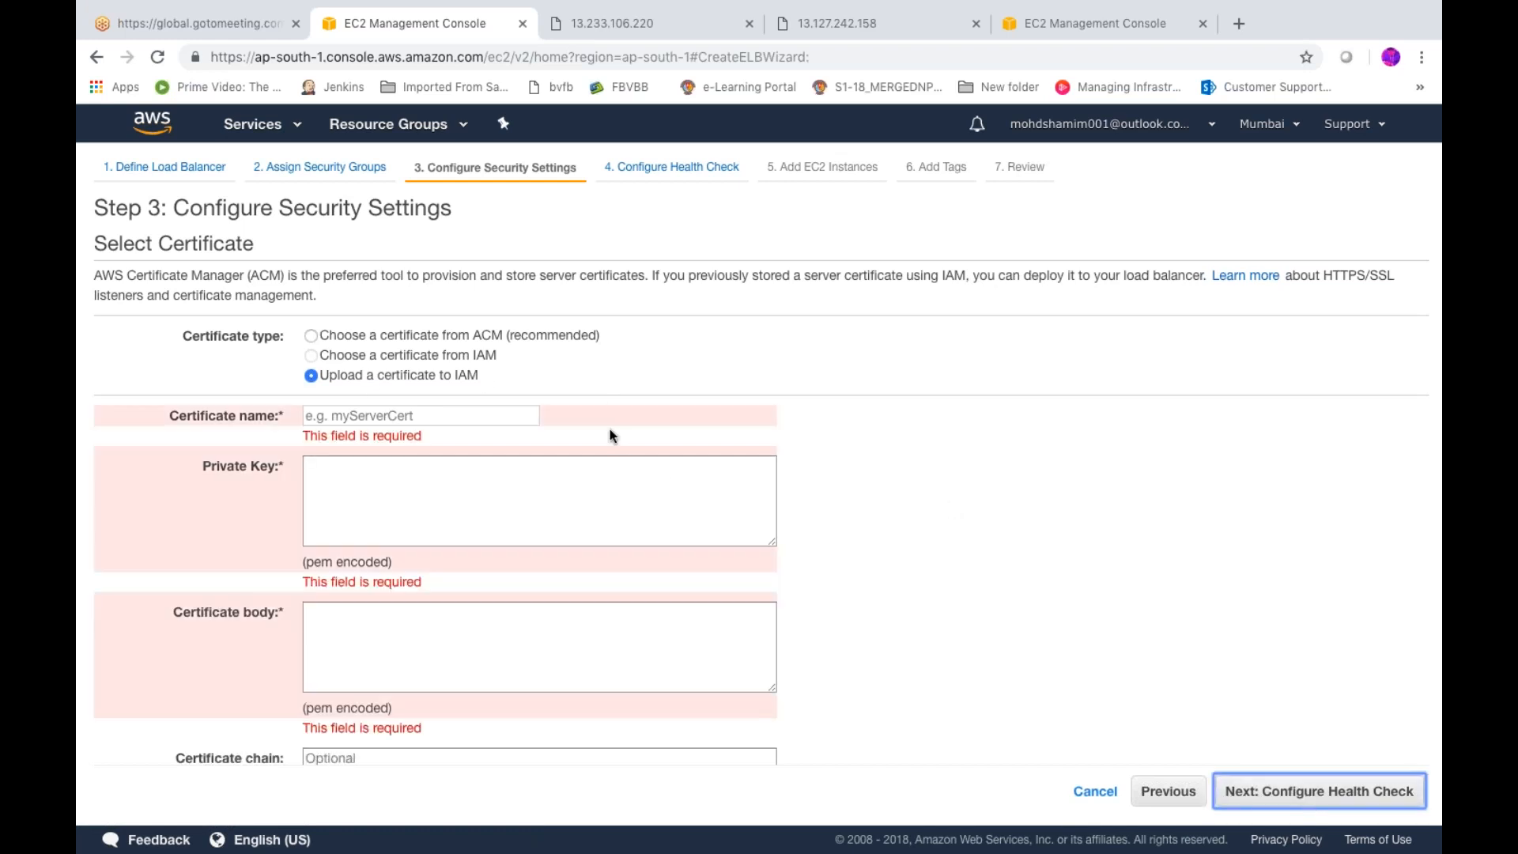
left_click(311, 335)
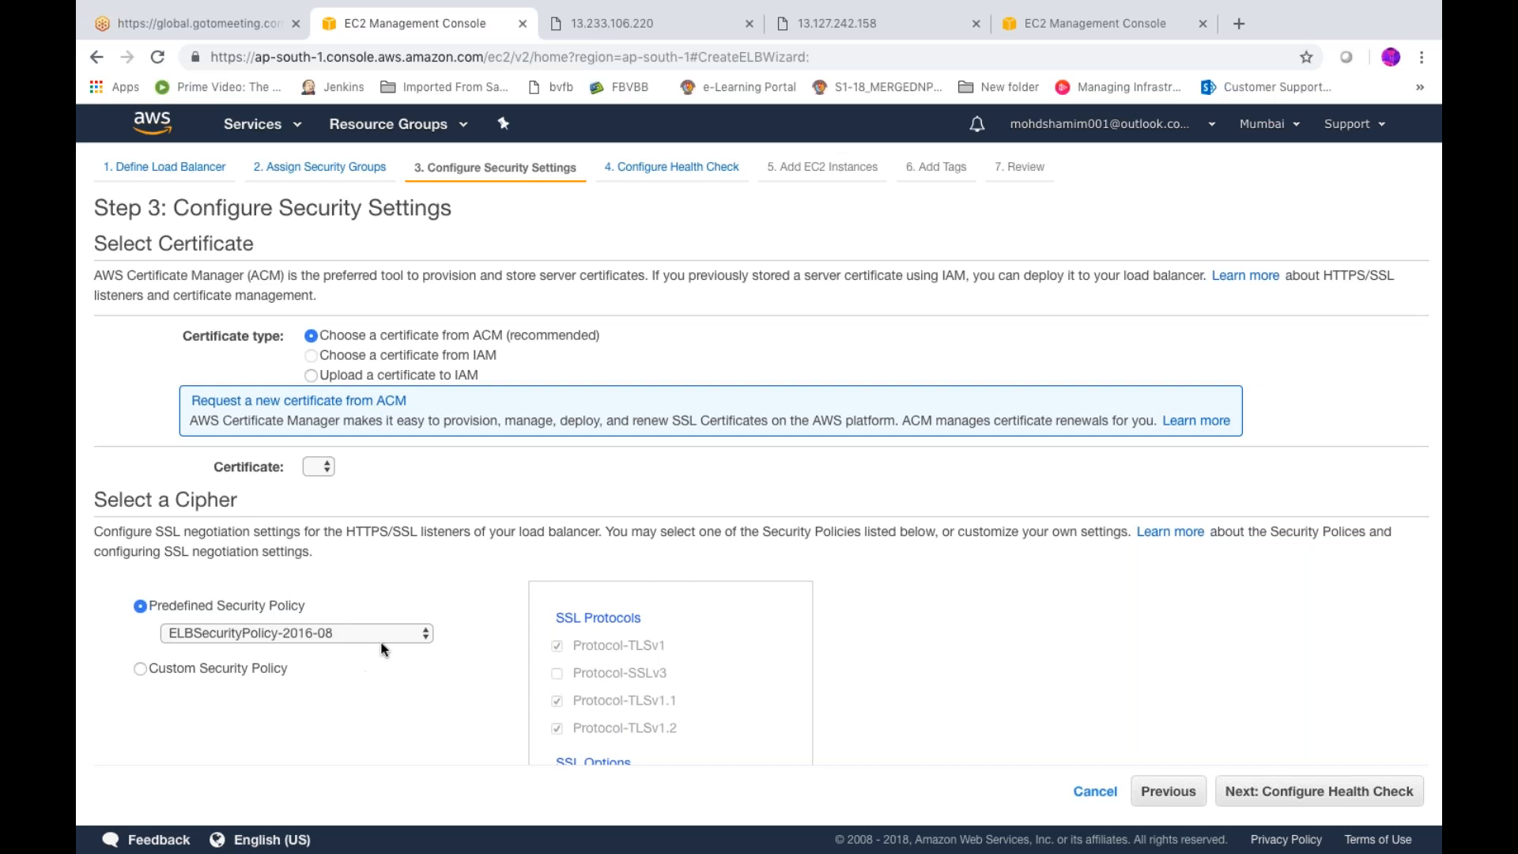
left_click(326, 473)
left_click(365, 469)
left_click(428, 634)
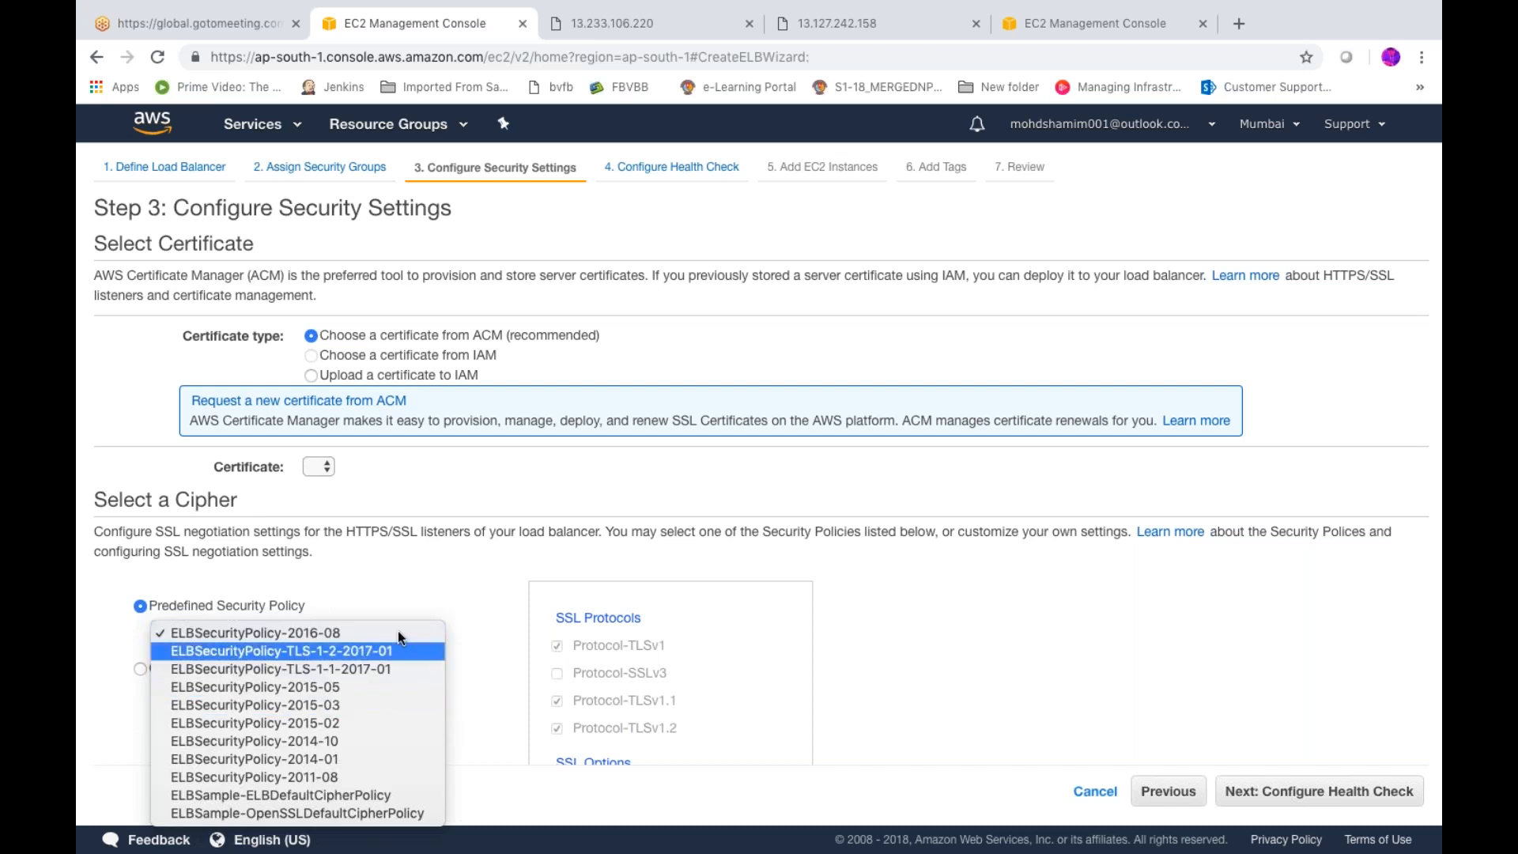
left_click(409, 608)
left_click(1261, 795)
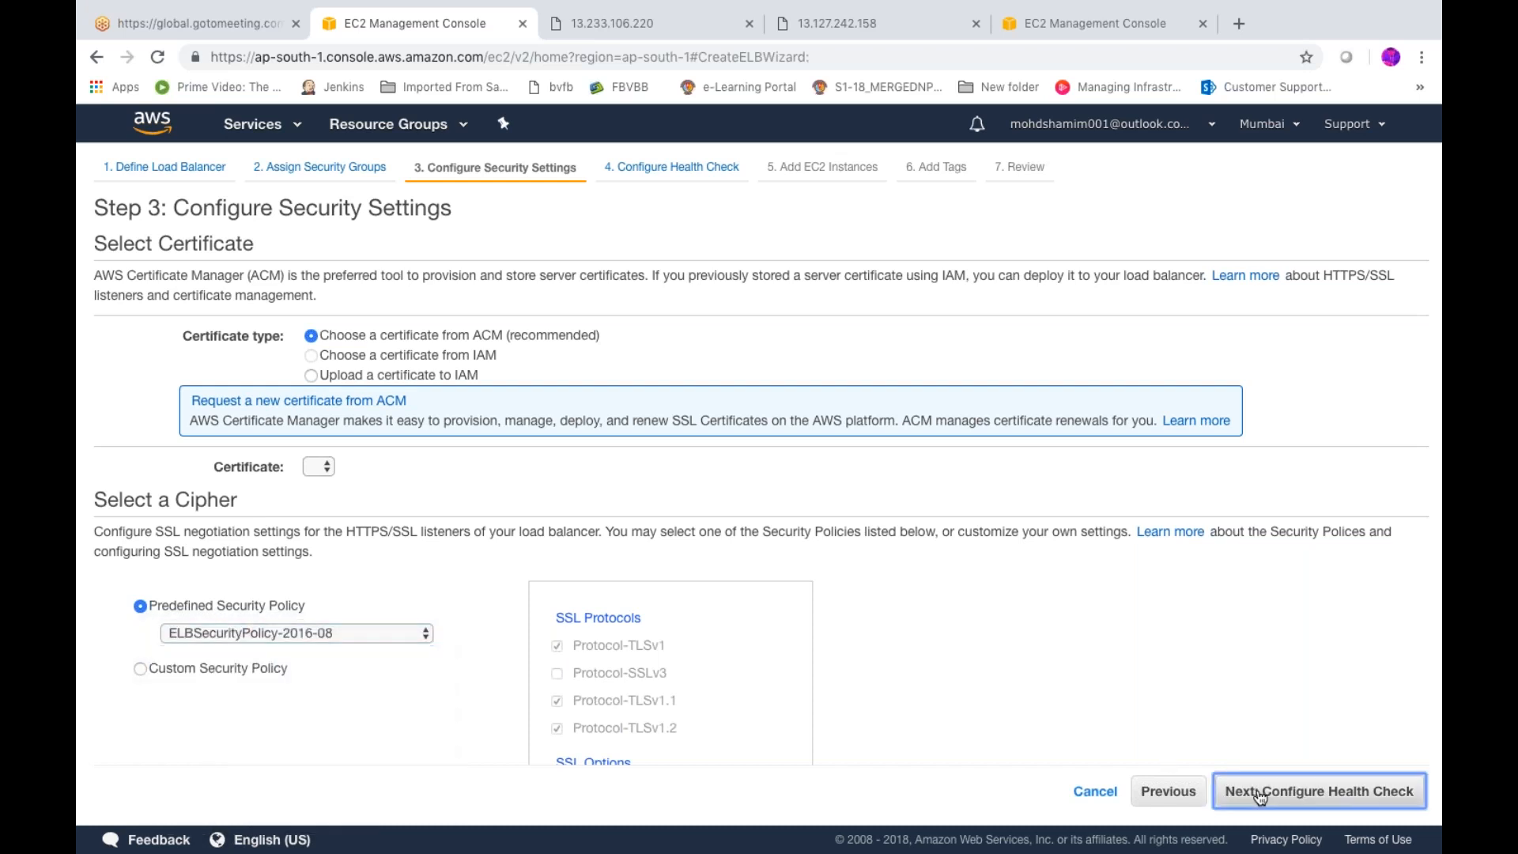
left_click(315, 469)
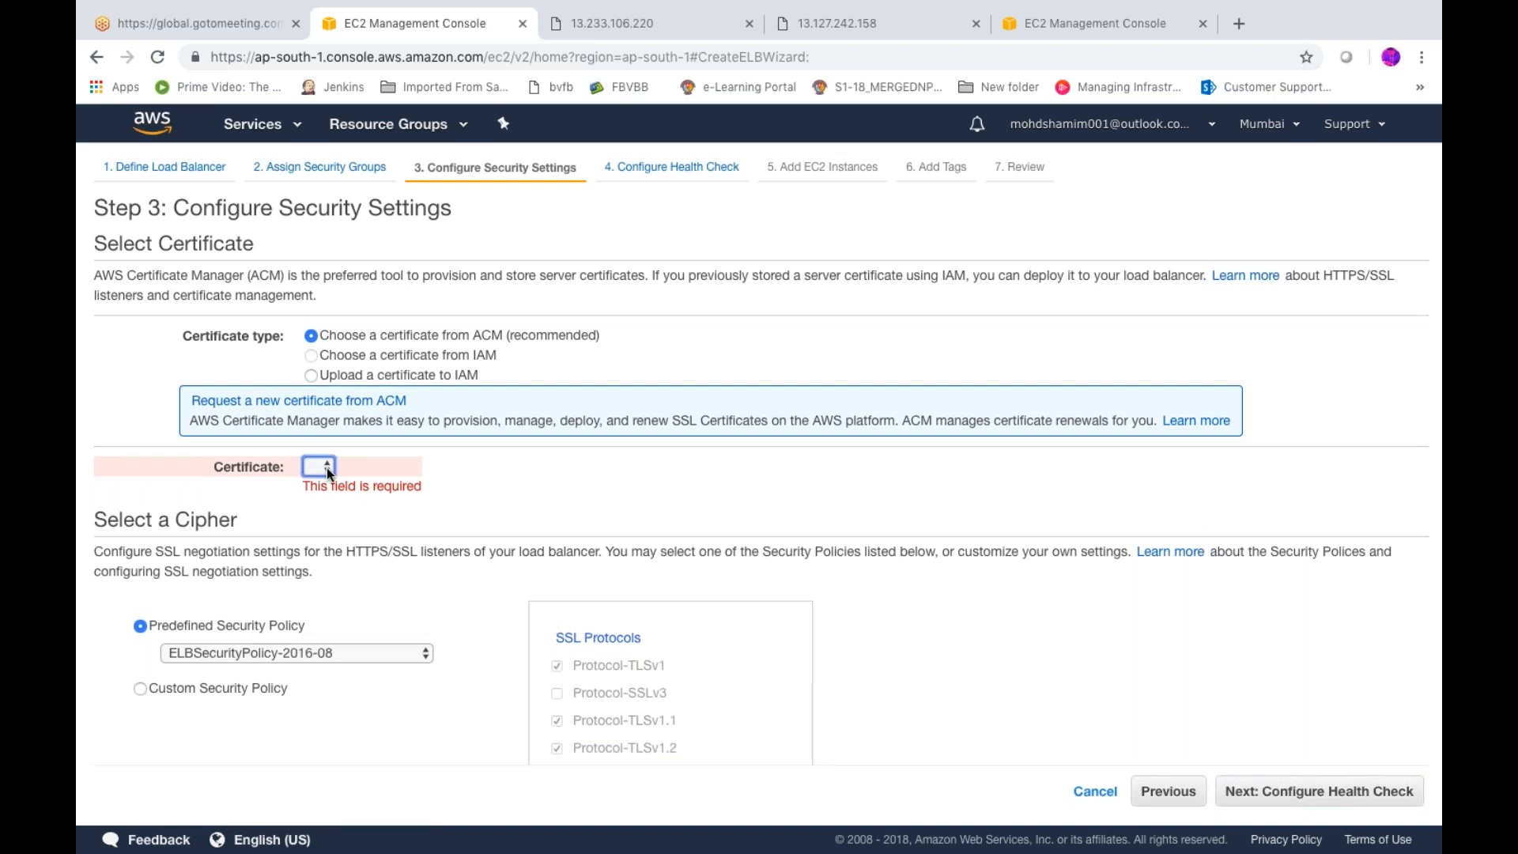
left_click(409, 483)
- Start a new ACM certificate request, enter the site's fully qualified domain name, and continue to the validation method
left_click(328, 407)
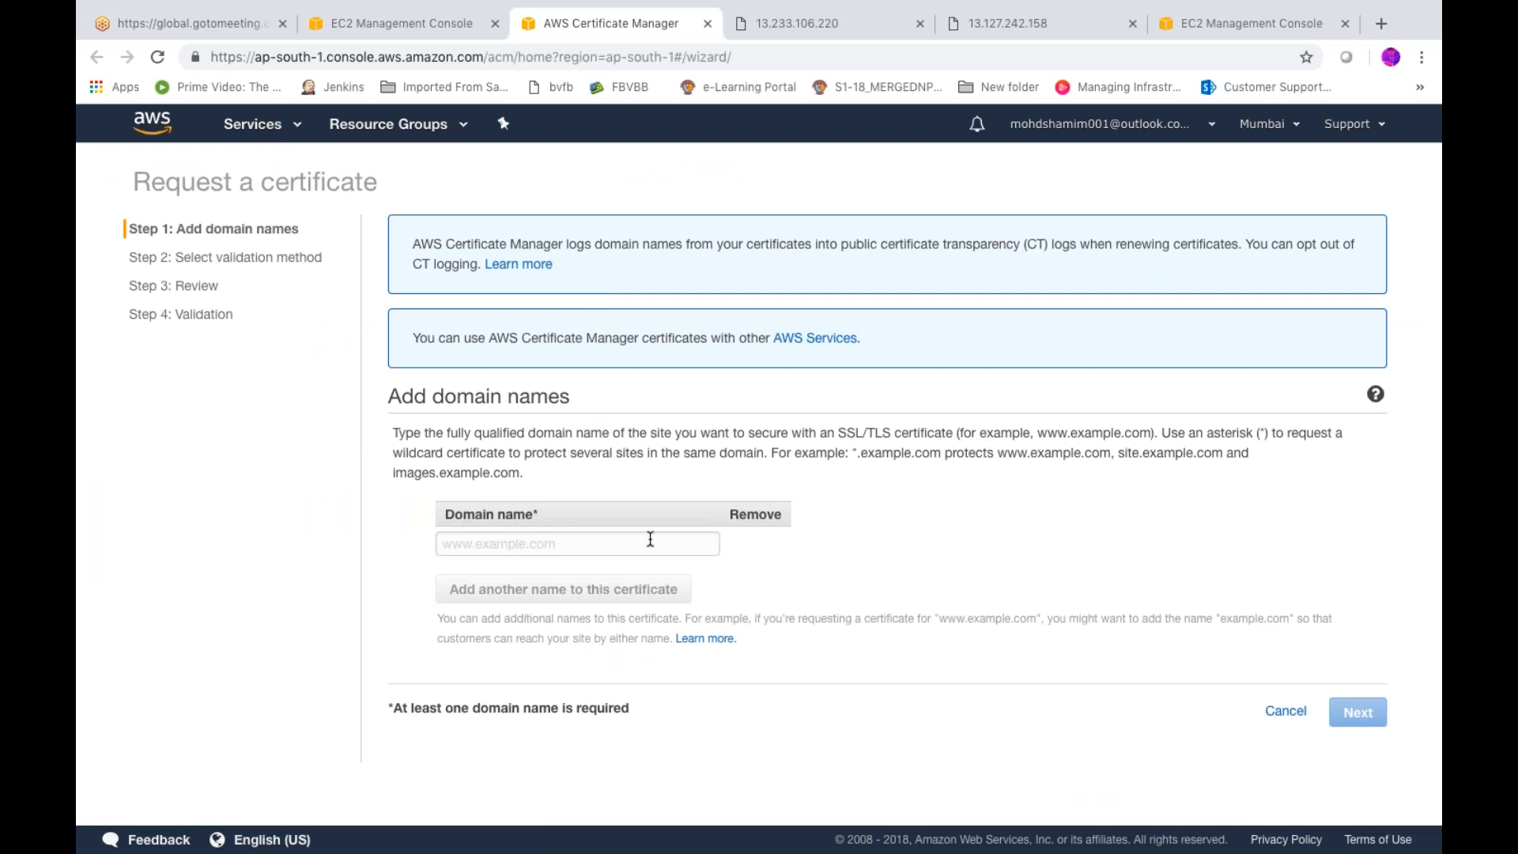
left_click(648, 542)
type("www")
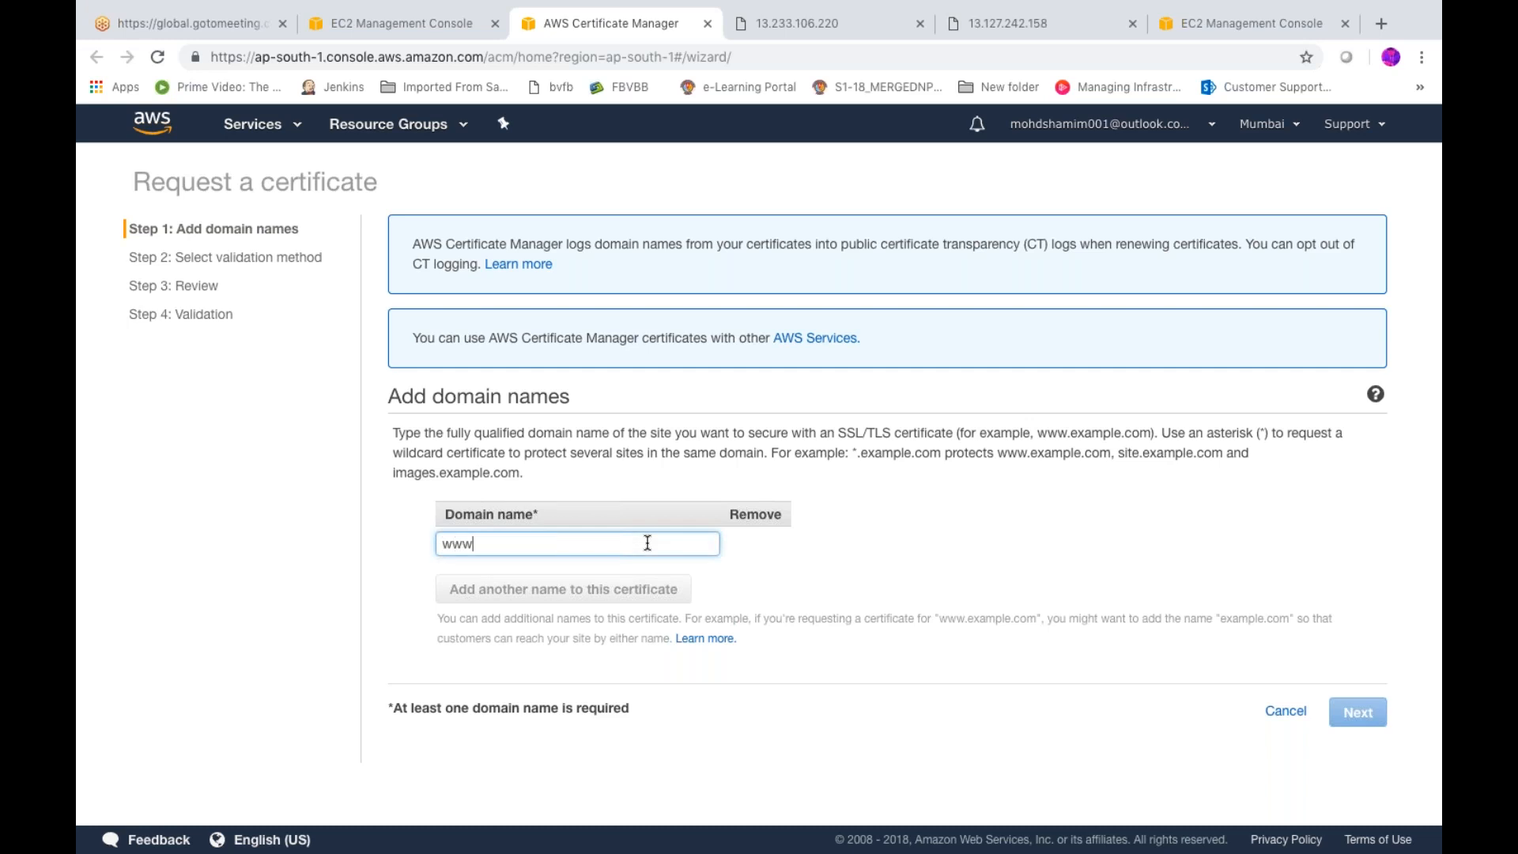
type(".mshamim")
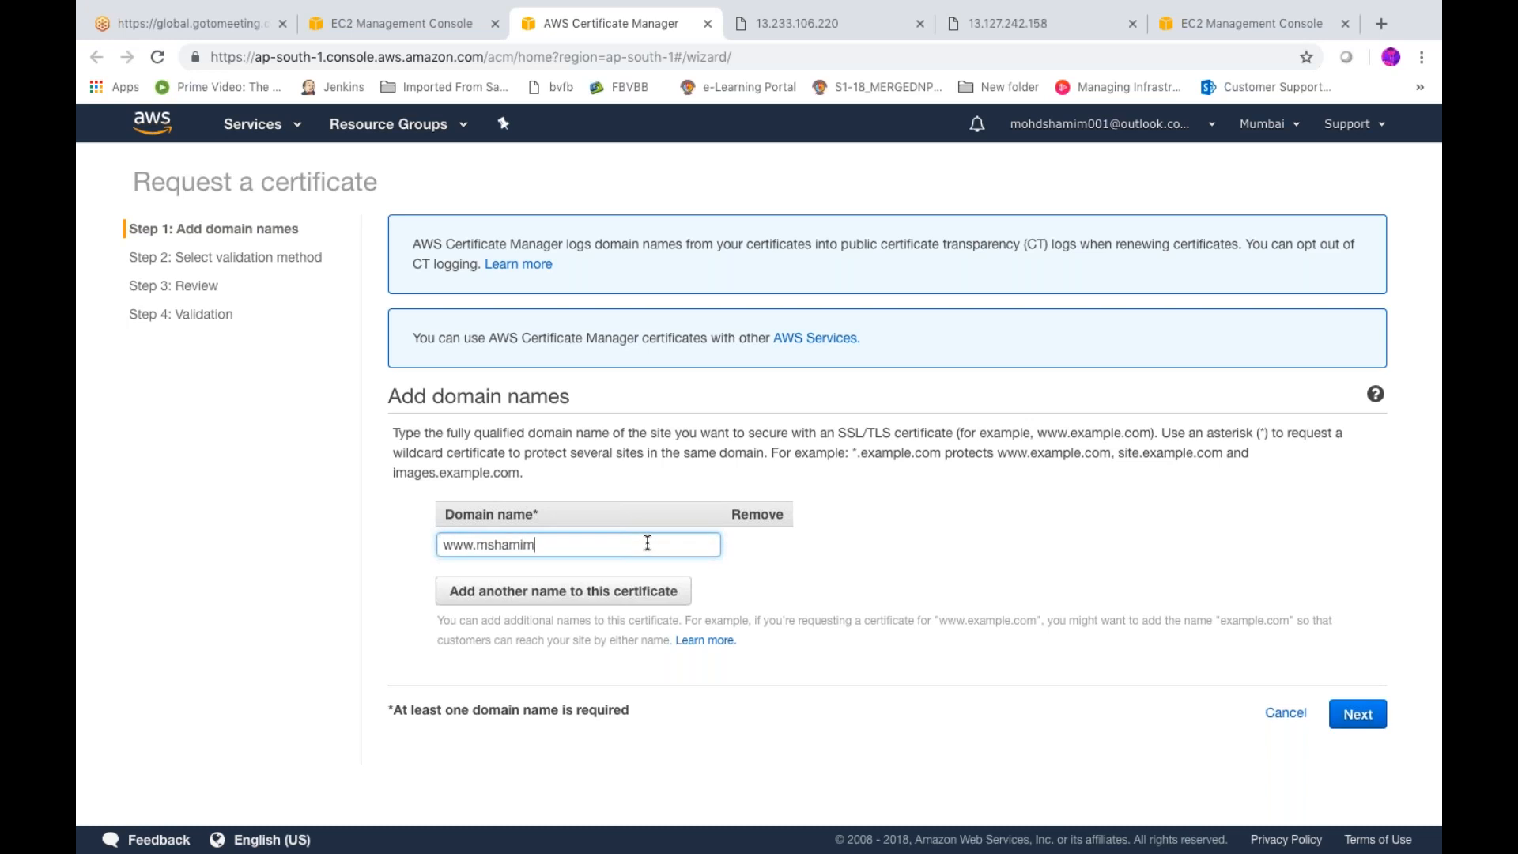
type(".com")
left_click(1366, 715)
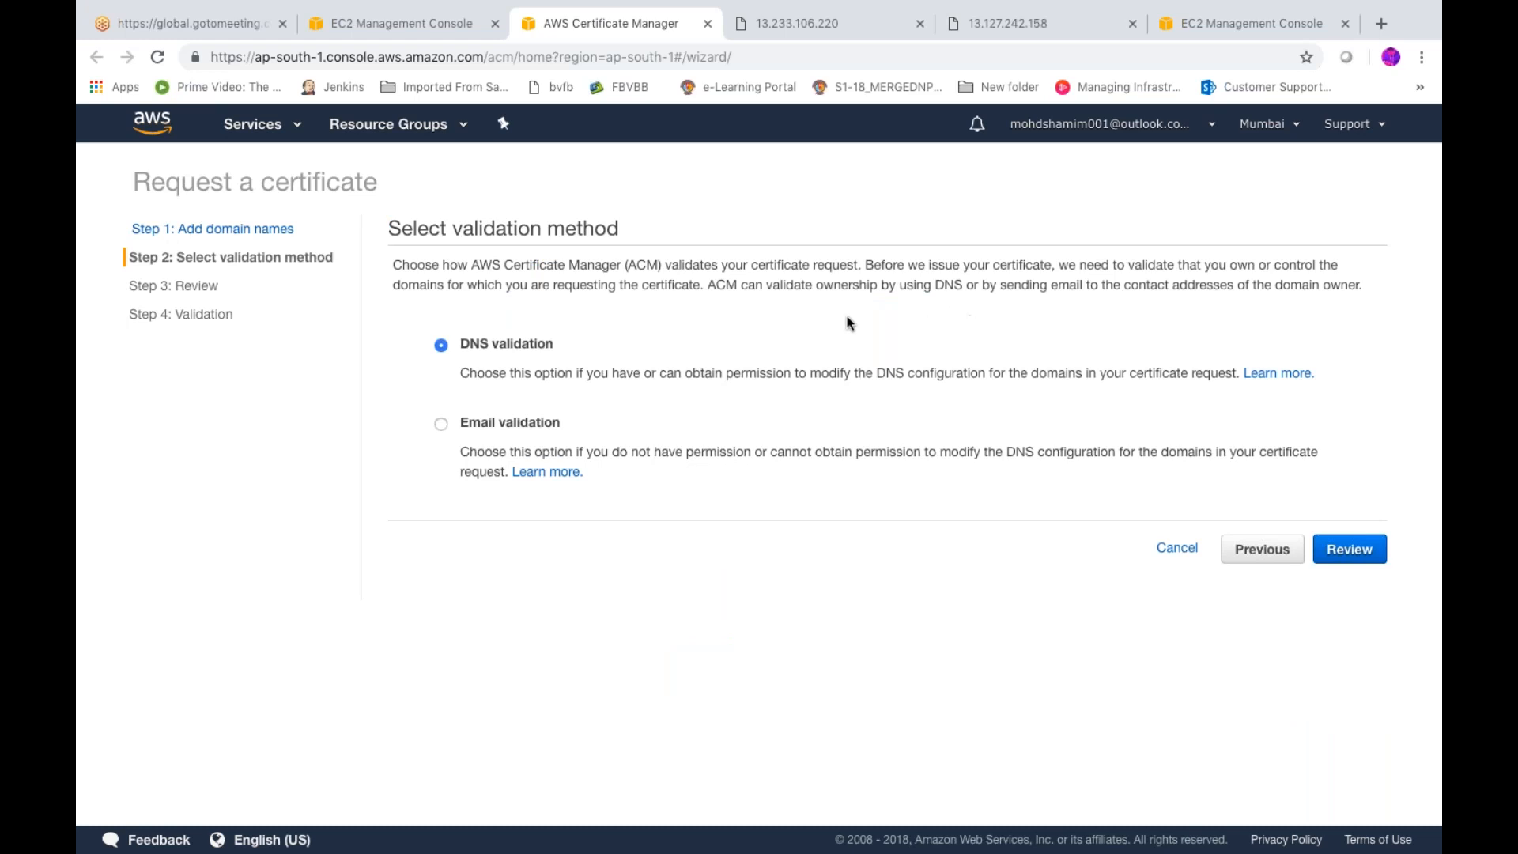
- Go back to the domain name entry and cancel the certificate request
left_click(1261, 559)
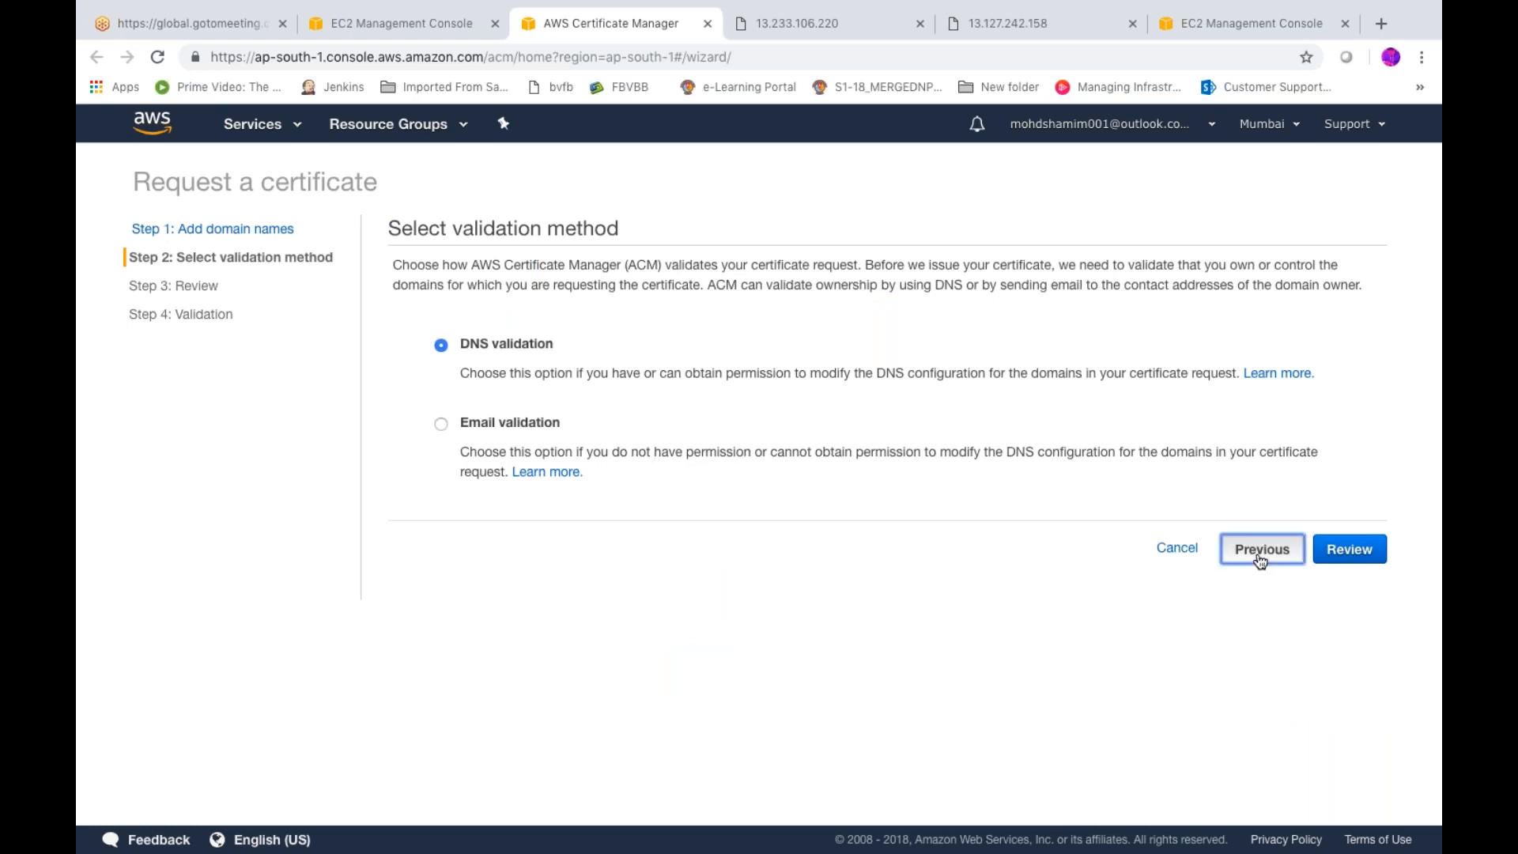
left_click(607, 540)
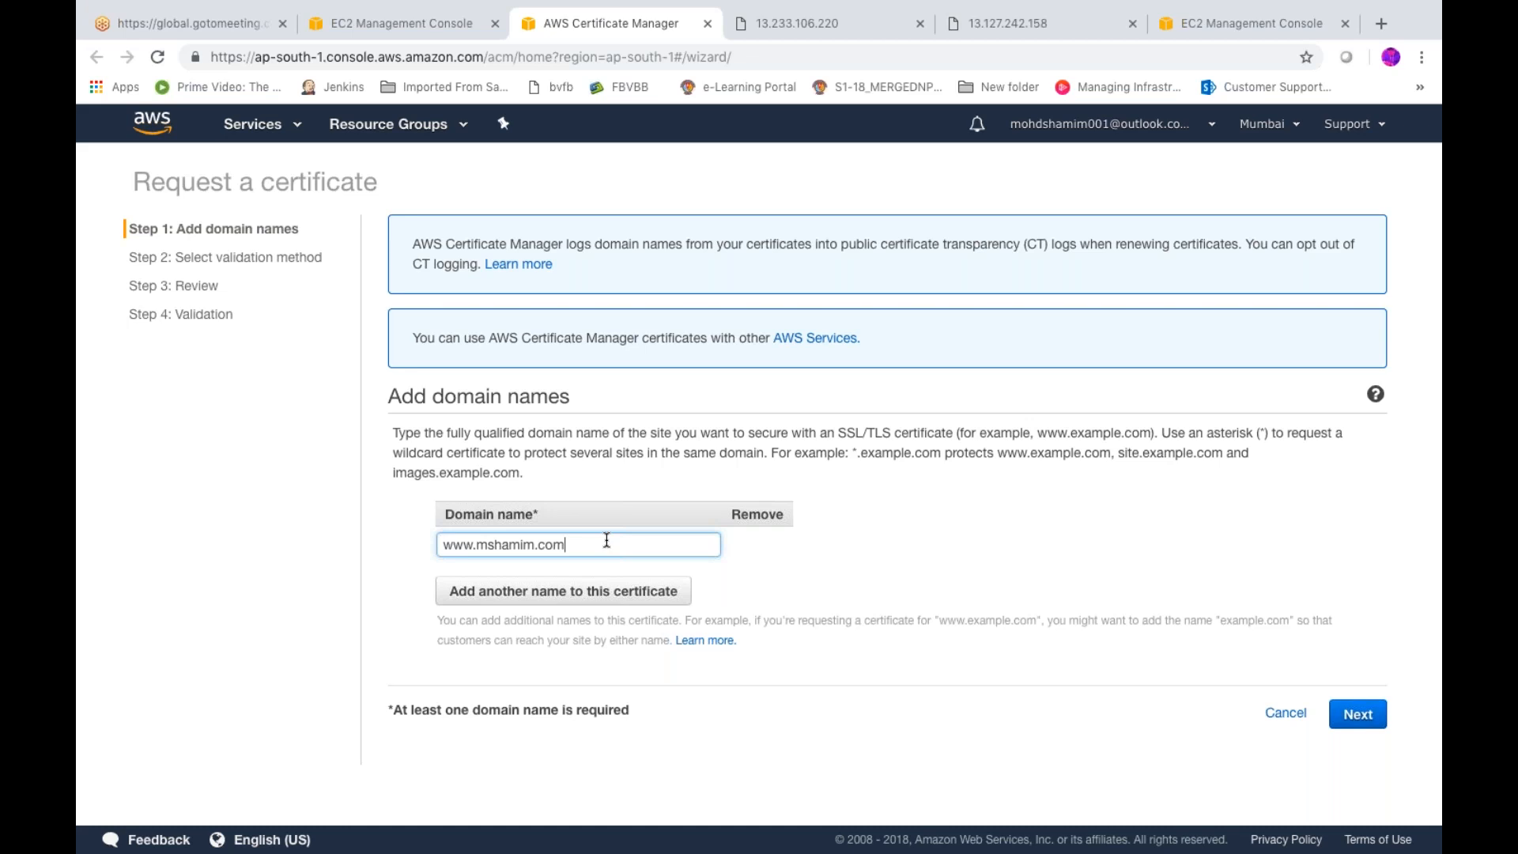
mouse_move(952, 3)
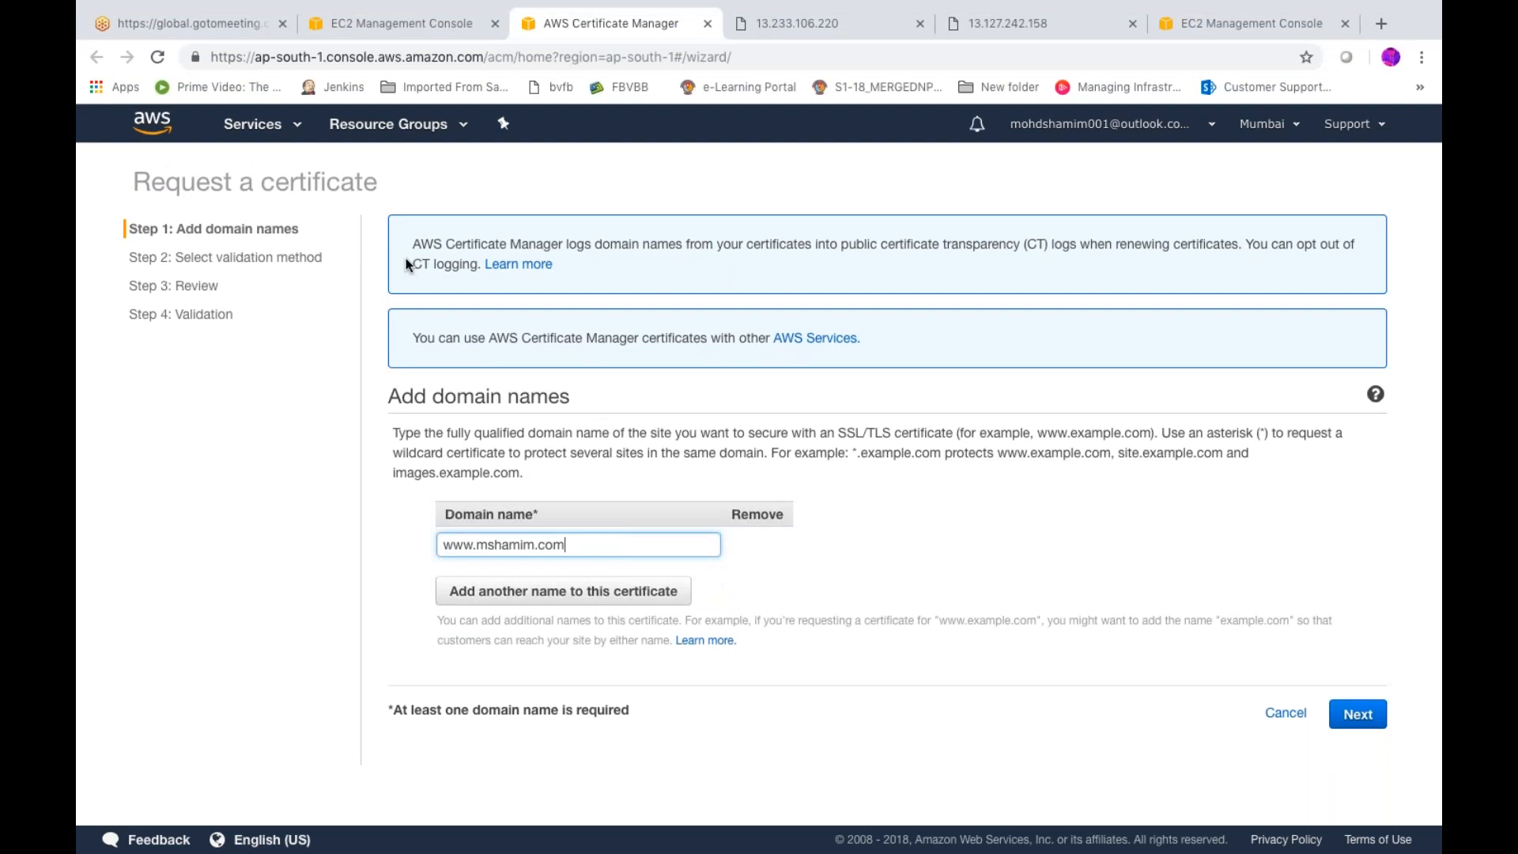
left_click(1284, 715)
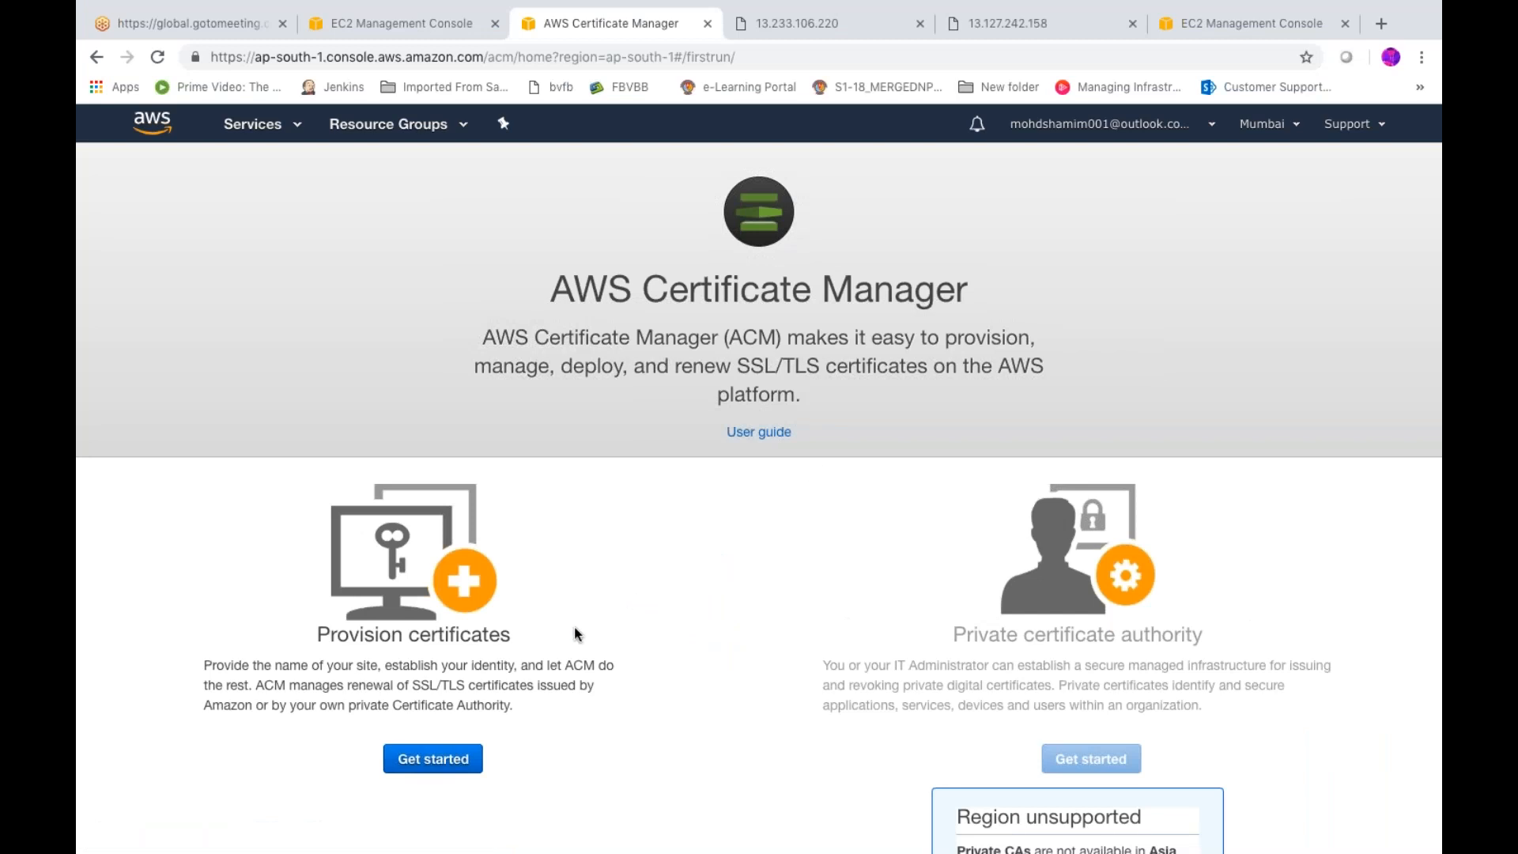
- Return to the load balancer's security settings and cancel the creation wizard
left_click(439, 25)
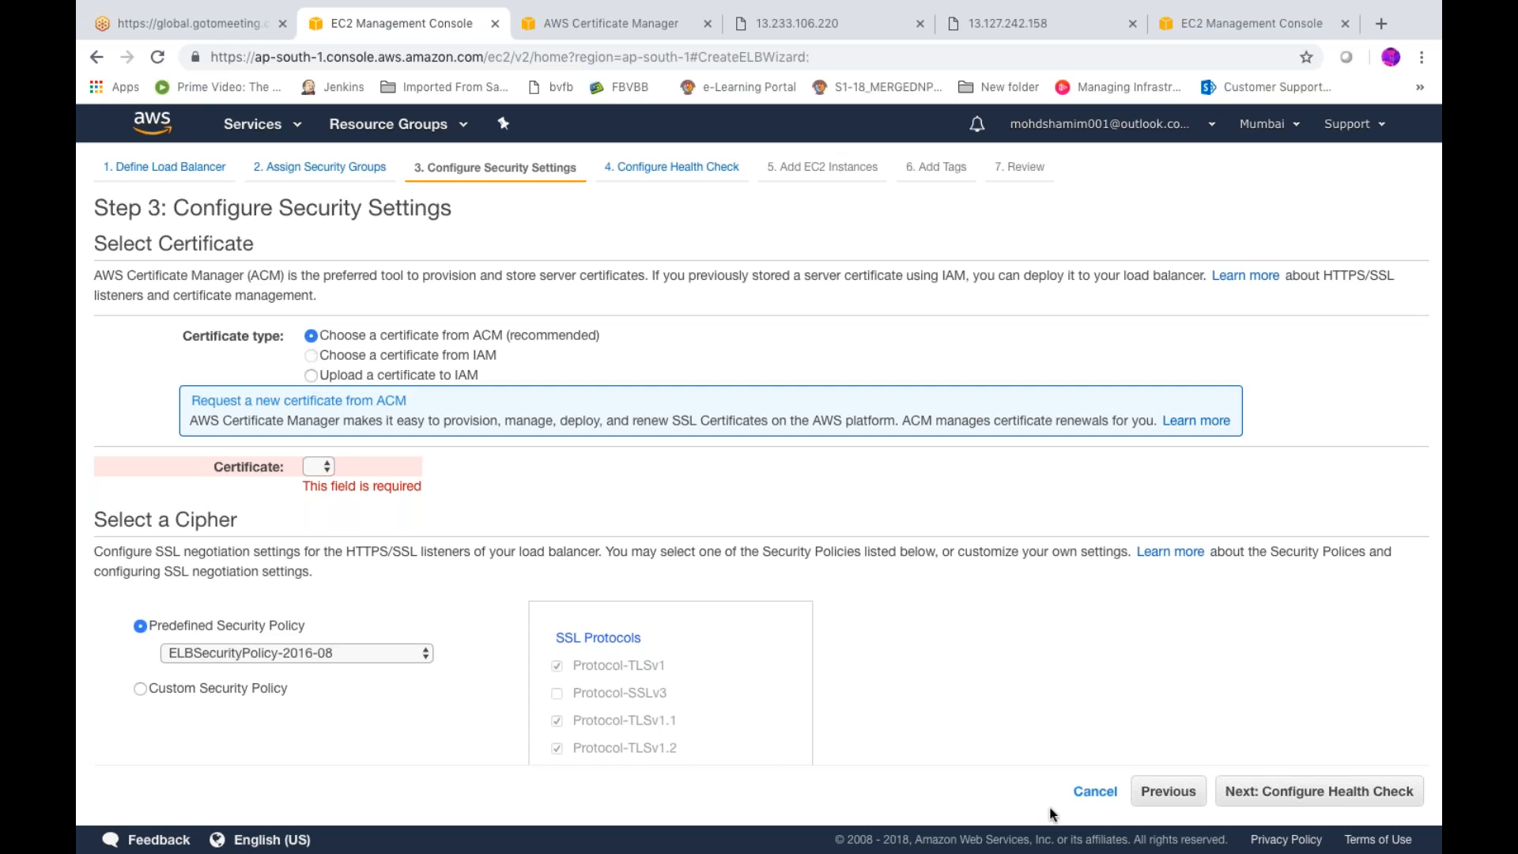
left_click(1175, 791)
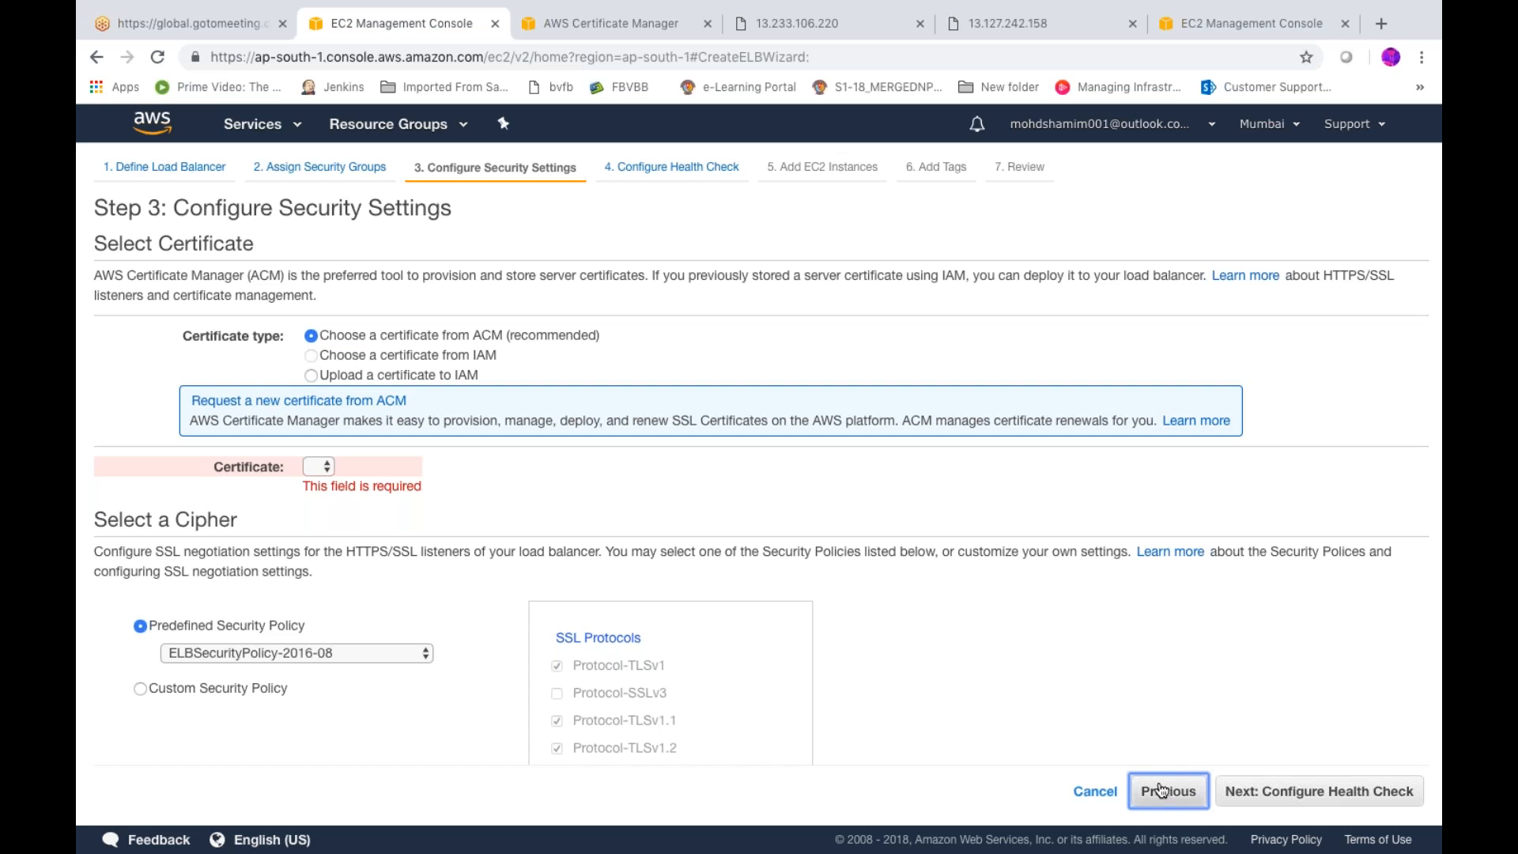
left_click(1061, 645)
left_click(1153, 795)
left_click(300, 171)
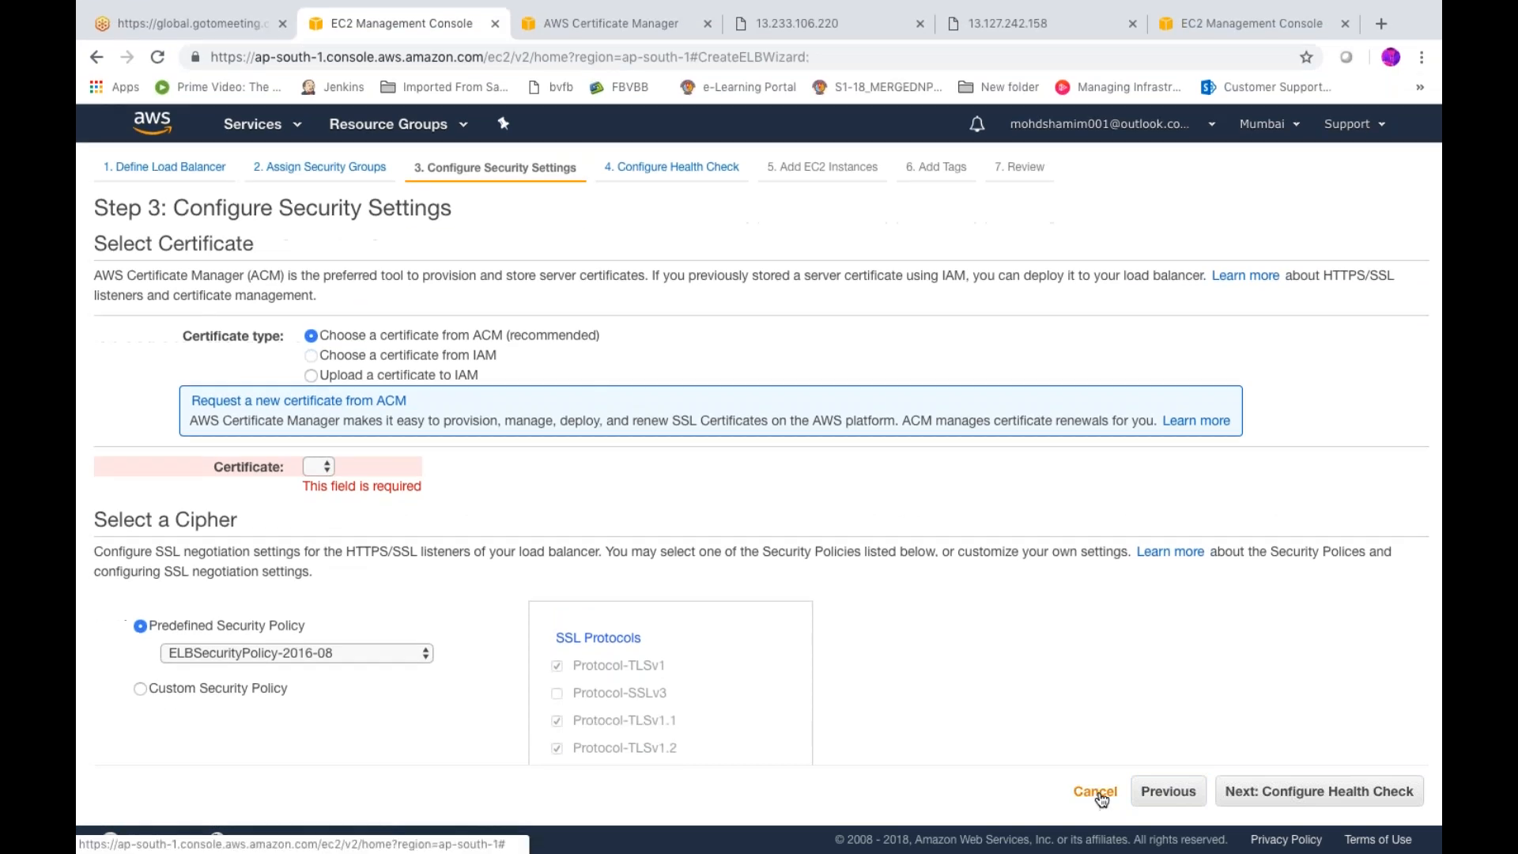
left_click(1095, 792)
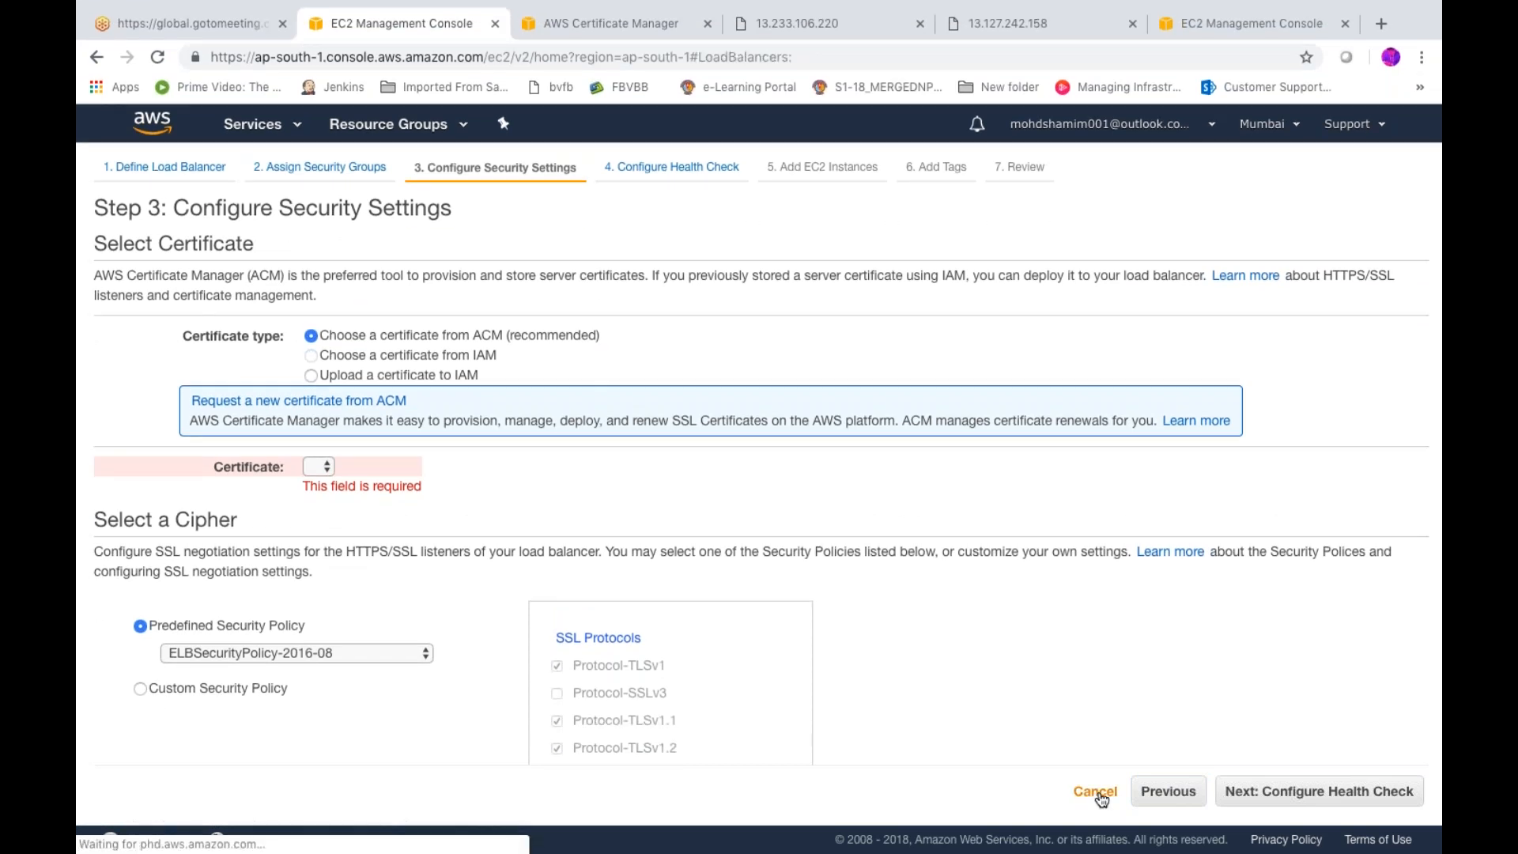
- Start a new Classic Load Balancer named 3tiereb inside My Default VPC (172.31.0.0/16)
left_click(363, 173)
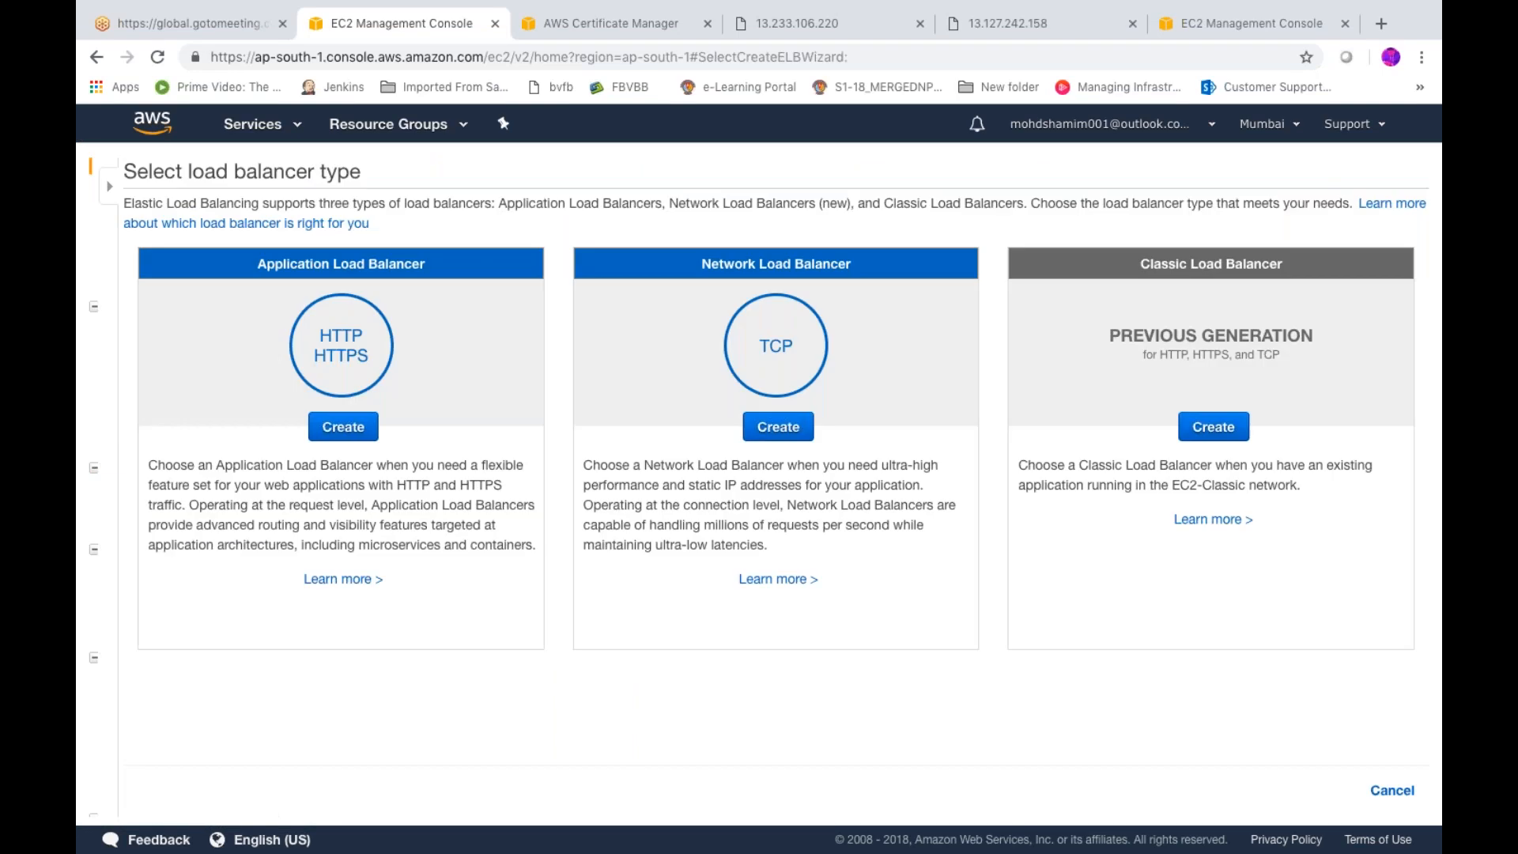
left_click(1213, 426)
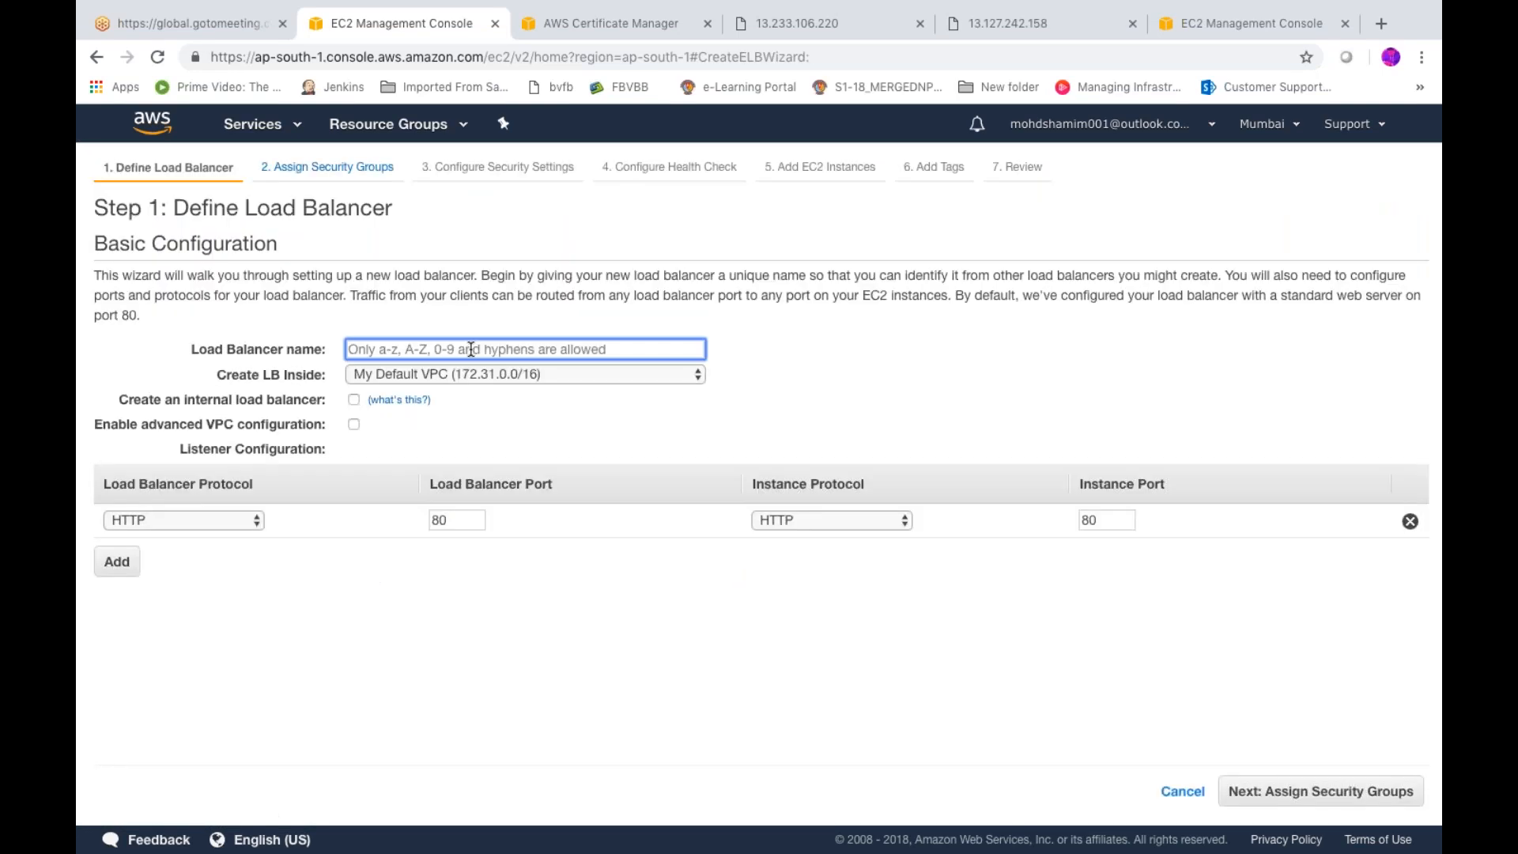
type("3")
type("ti")
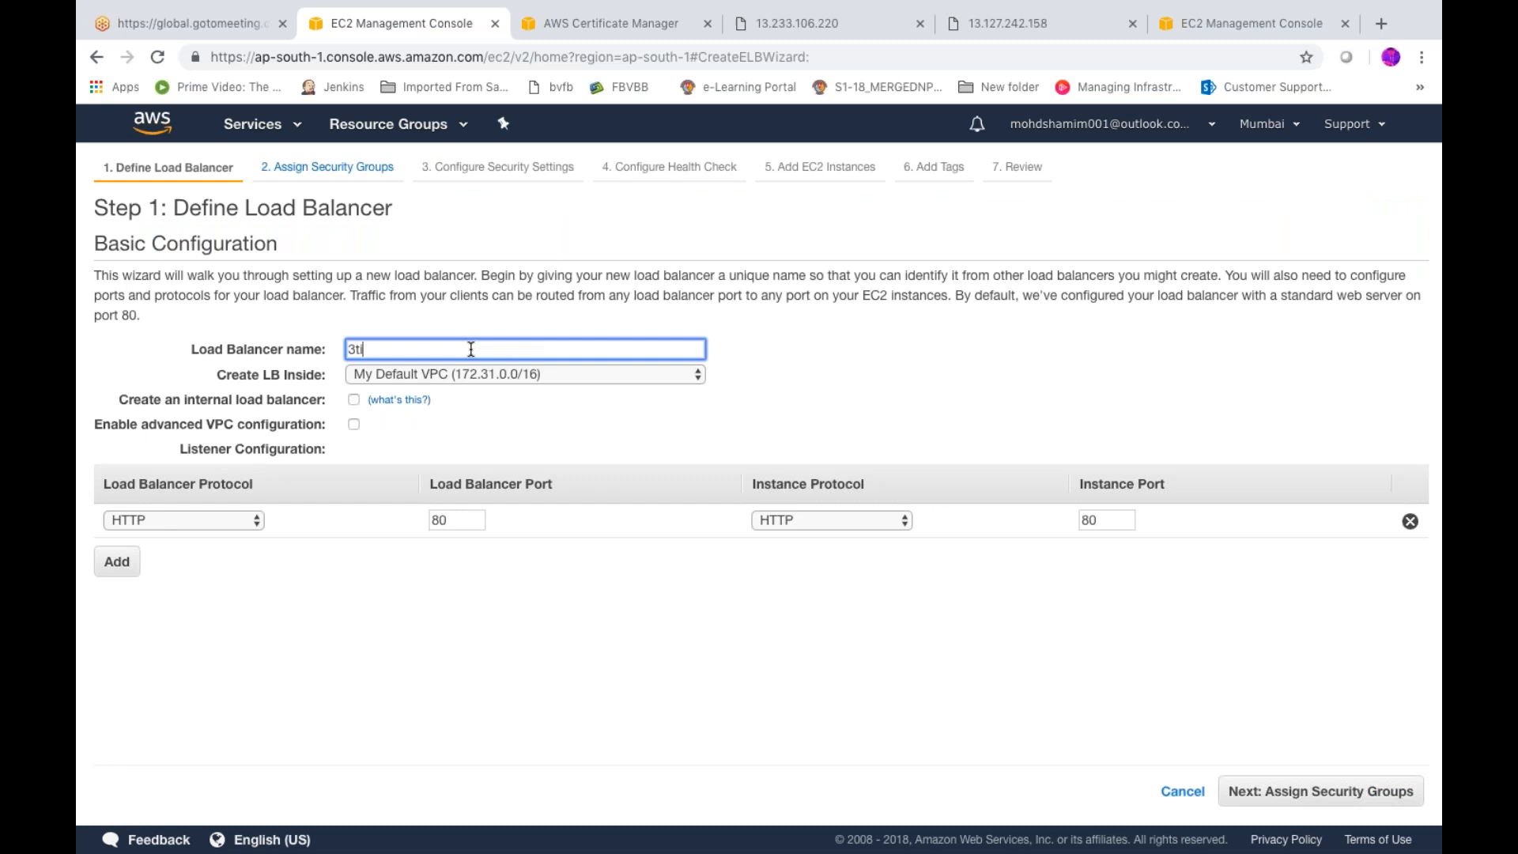
type("ereb")
left_click(515, 374)
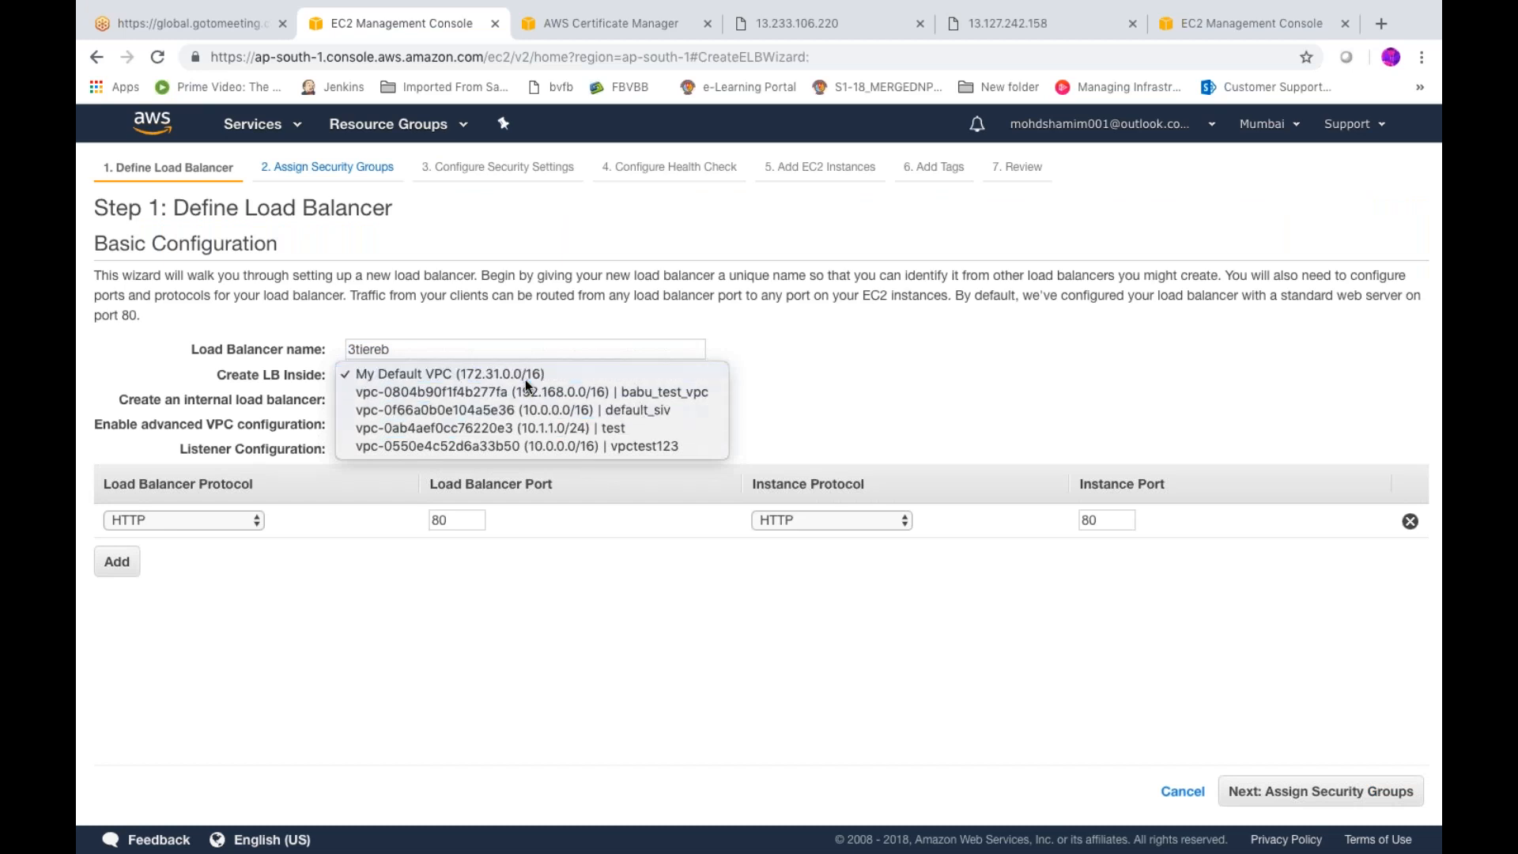
left_click(526, 381)
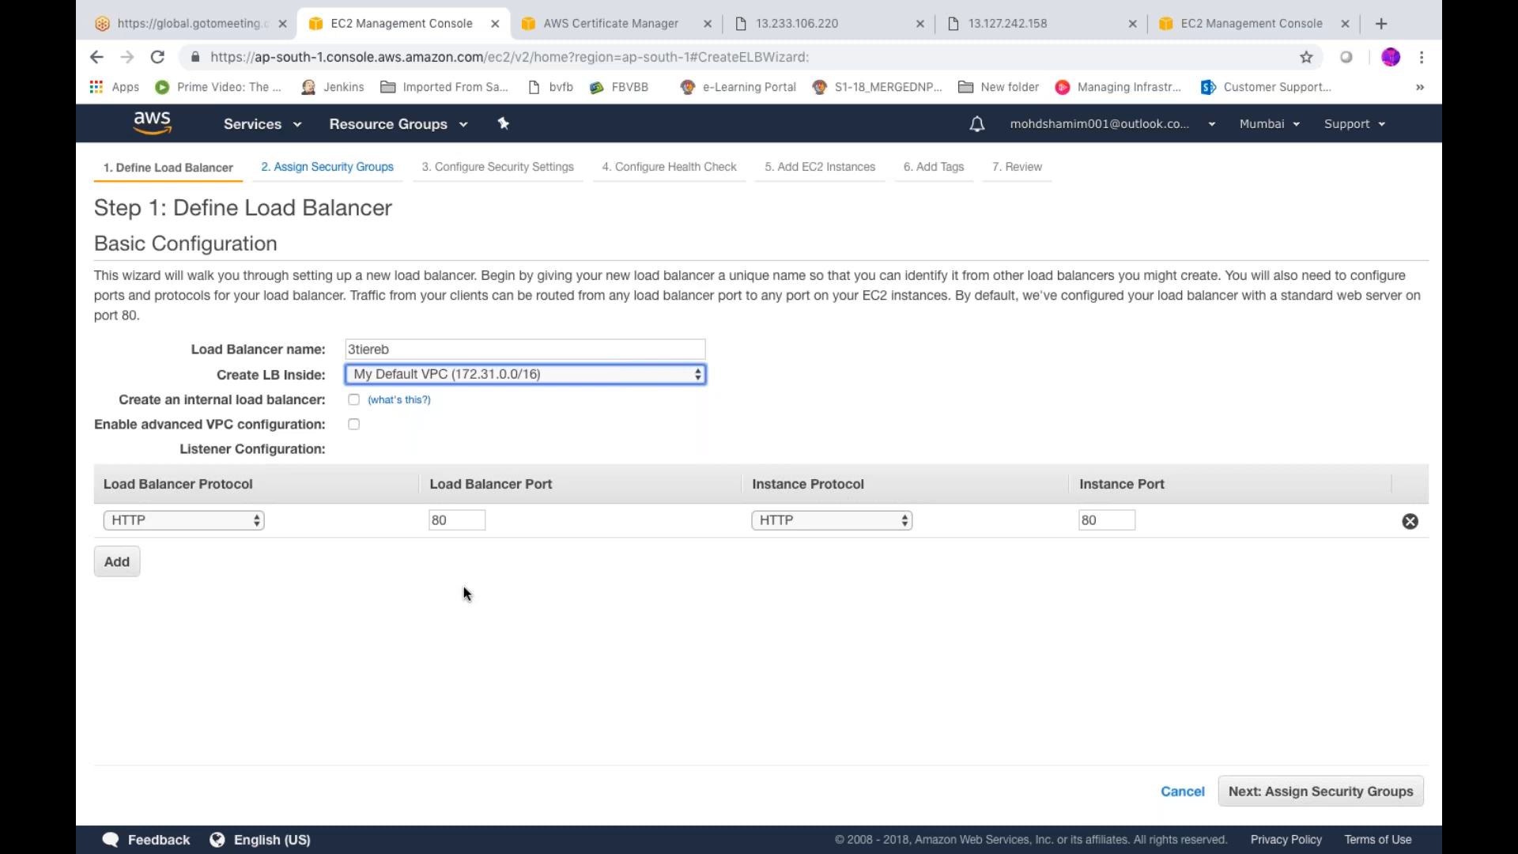
- Add an HTTPS (Secure HTTP) listener on port 443, forwarding to instance protocol HTTPS (Secure HTTP) on port 443
left_click(113, 568)
left_click(180, 554)
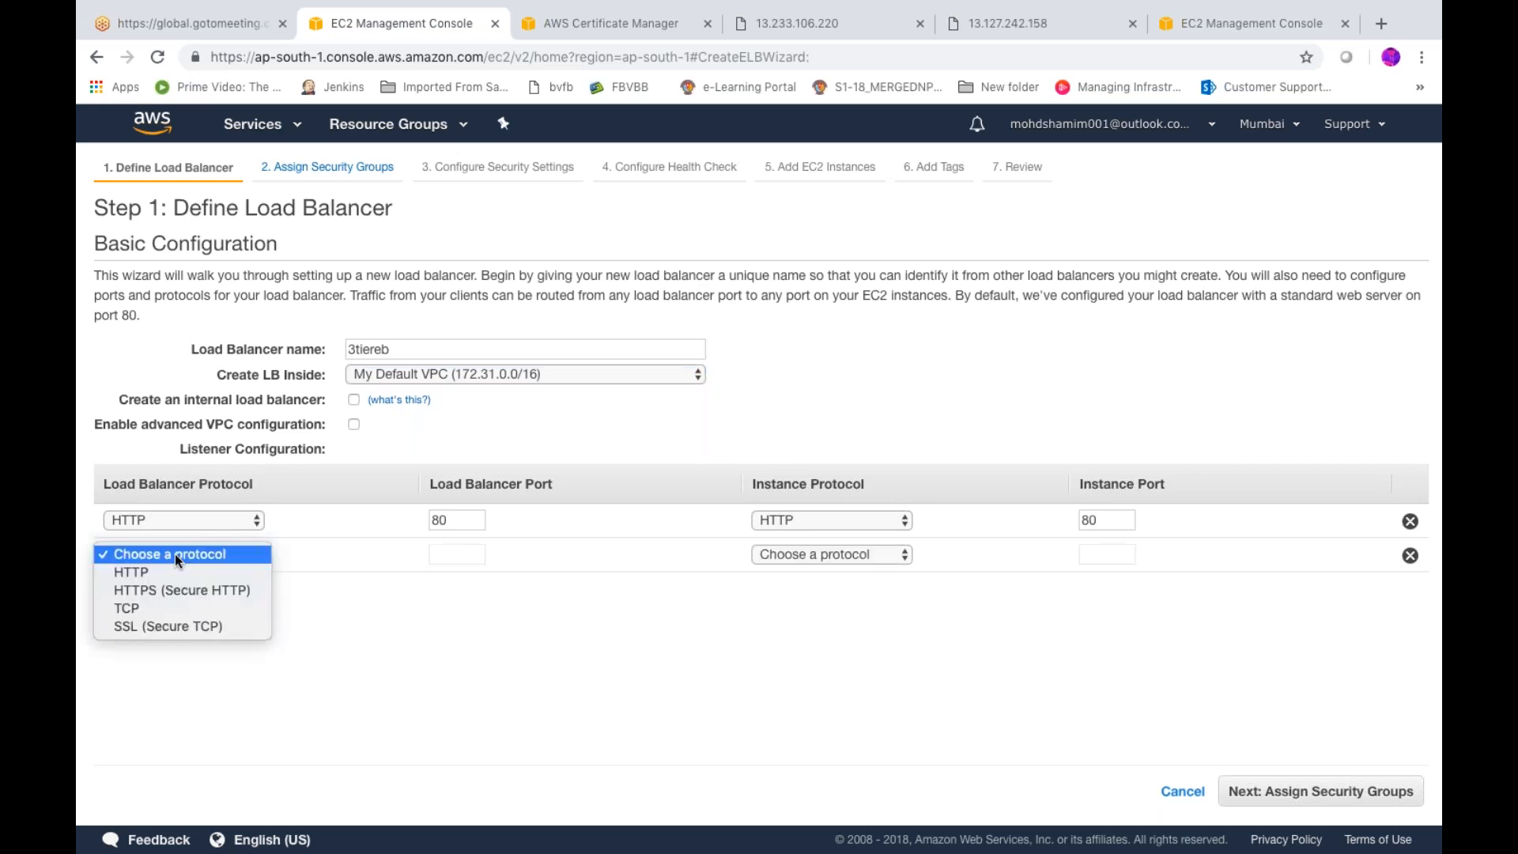
left_click(180, 591)
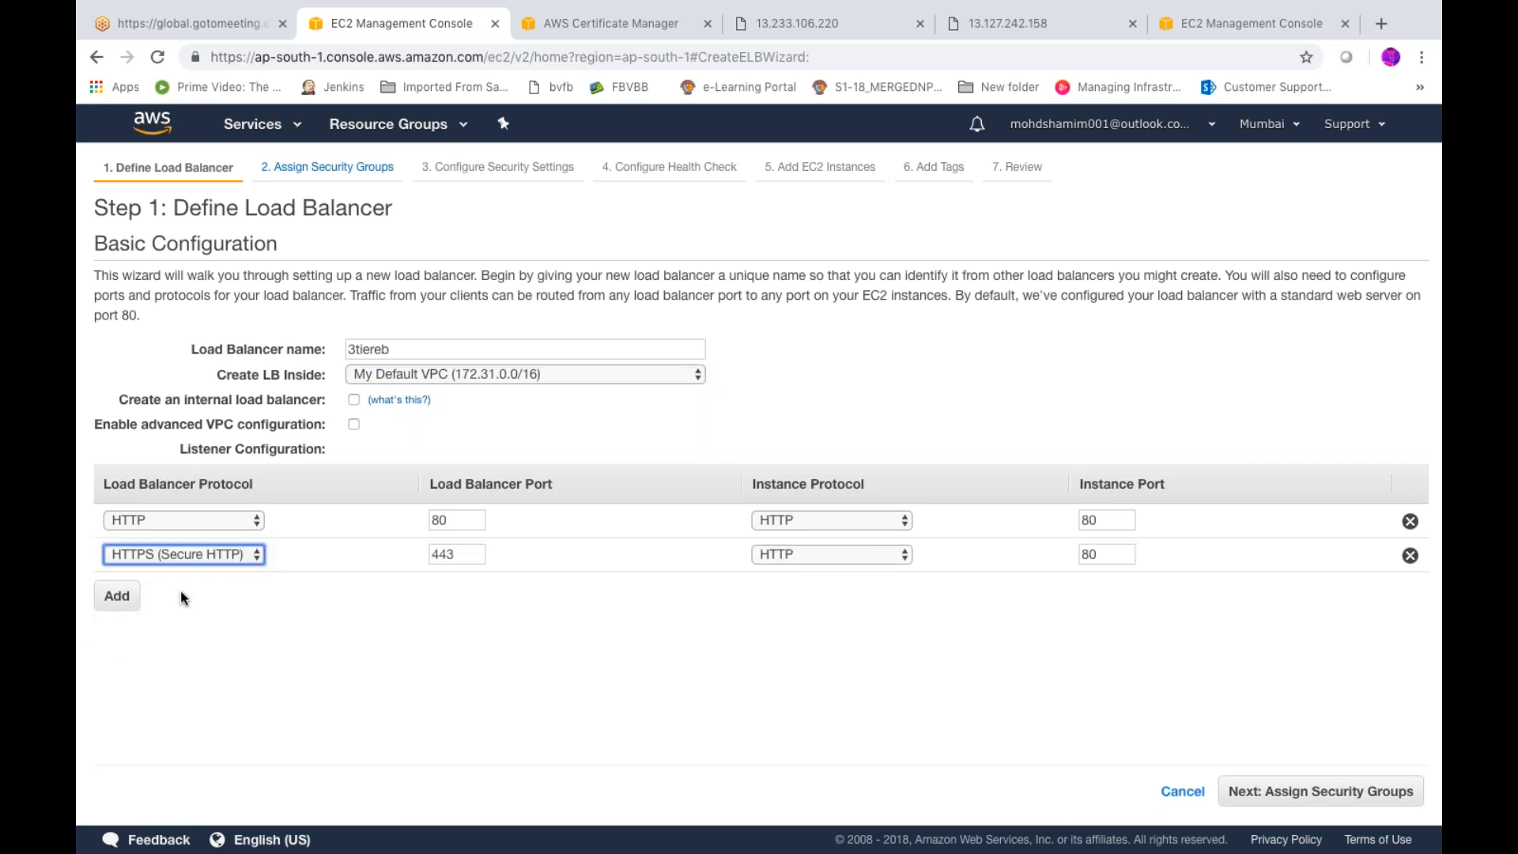
left_click(781, 553)
left_click(786, 567)
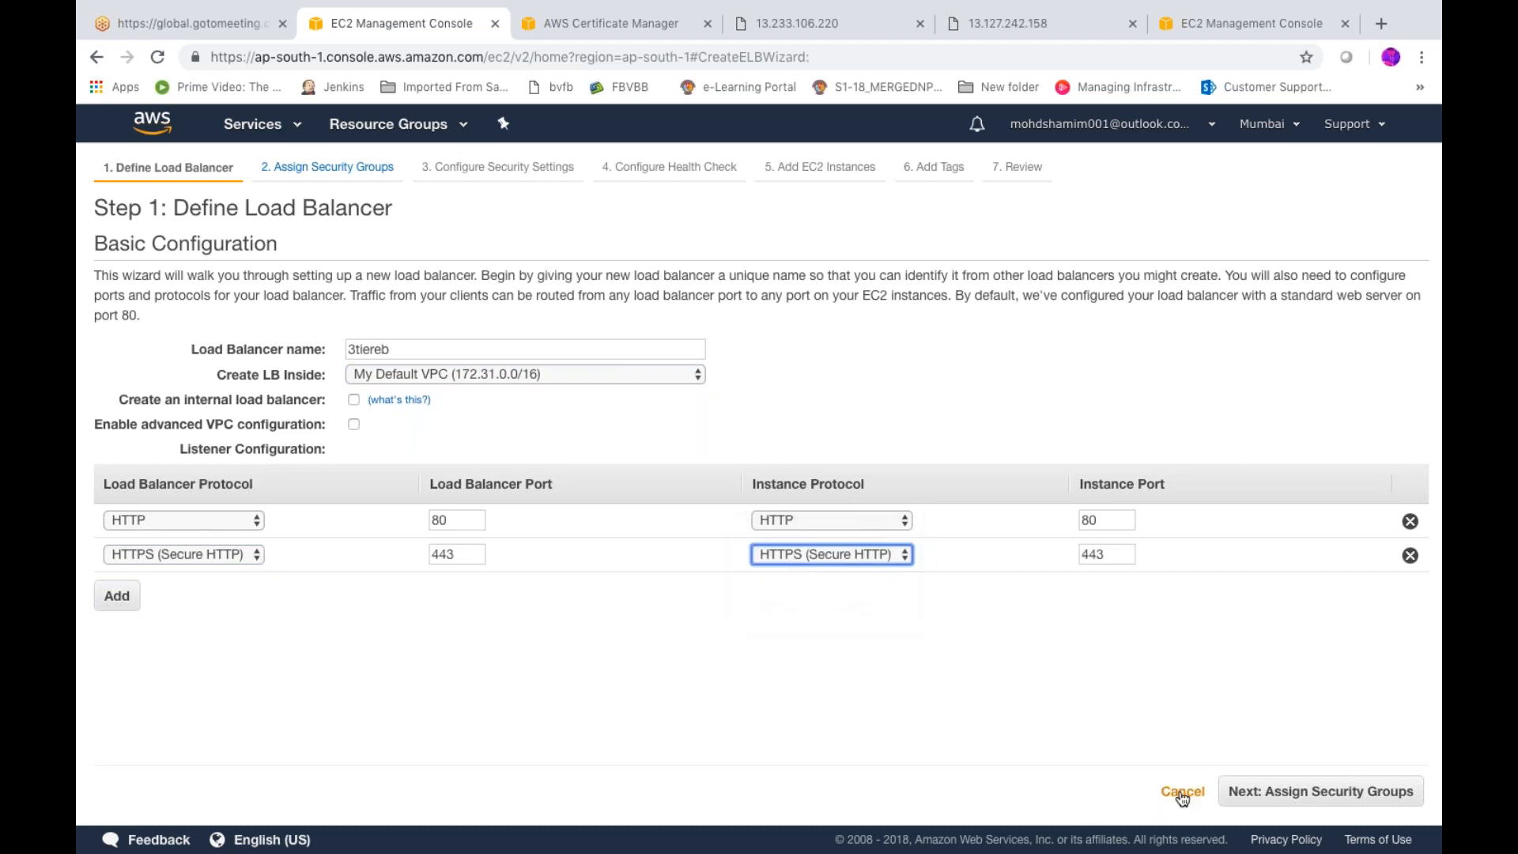
- Return to the load balancer definition and remove the HTTPS (Secure HTTP) listener on port 443
left_click(1279, 798)
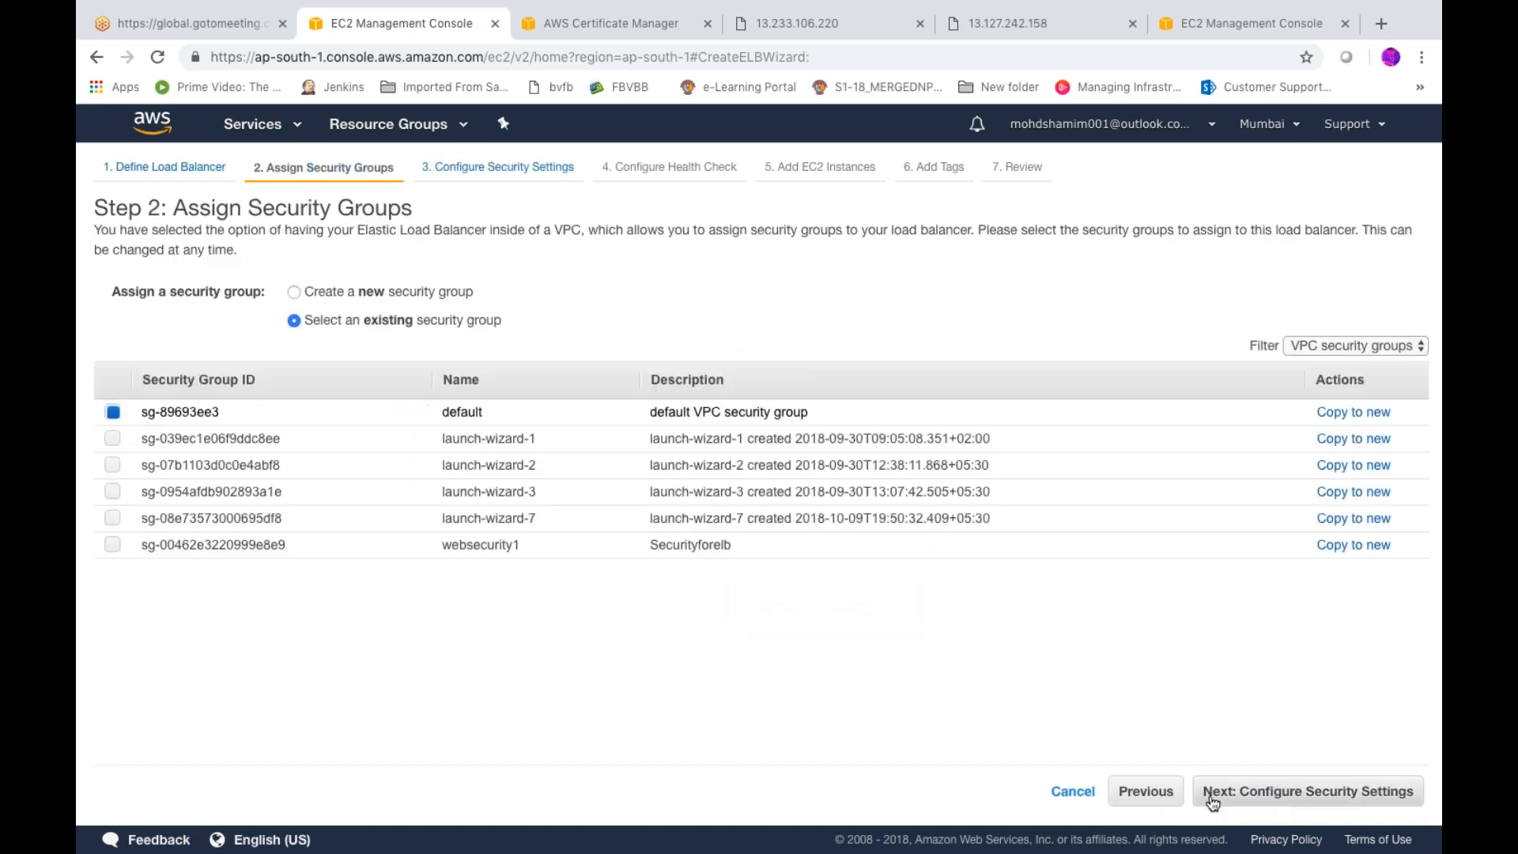
left_click(1164, 795)
left_click(1411, 552)
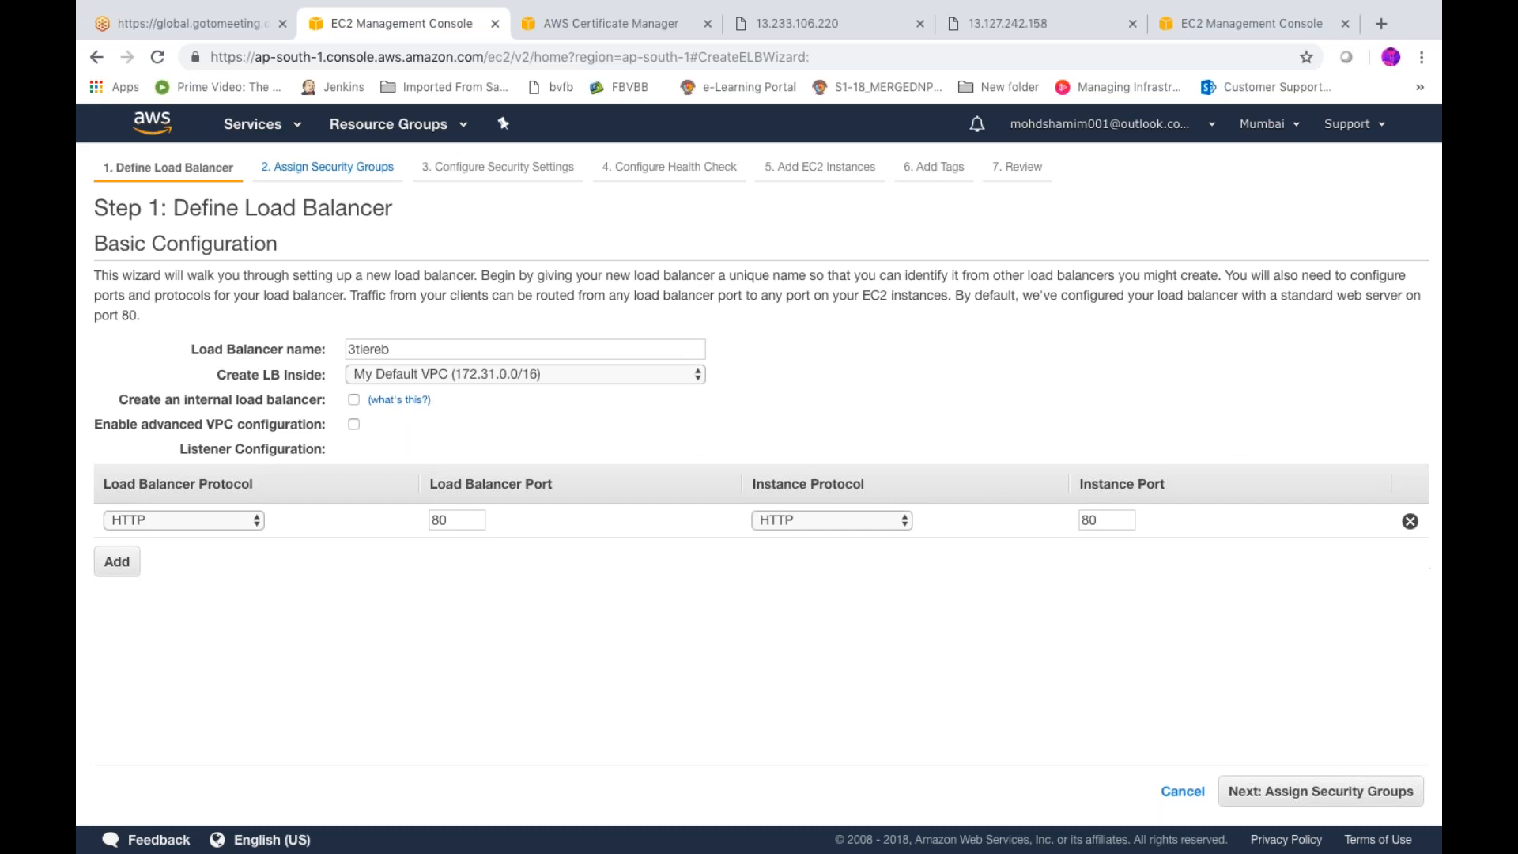
- Keep the existing default VPC security group and continue past the security settings to the health check configuration
left_click(1294, 797)
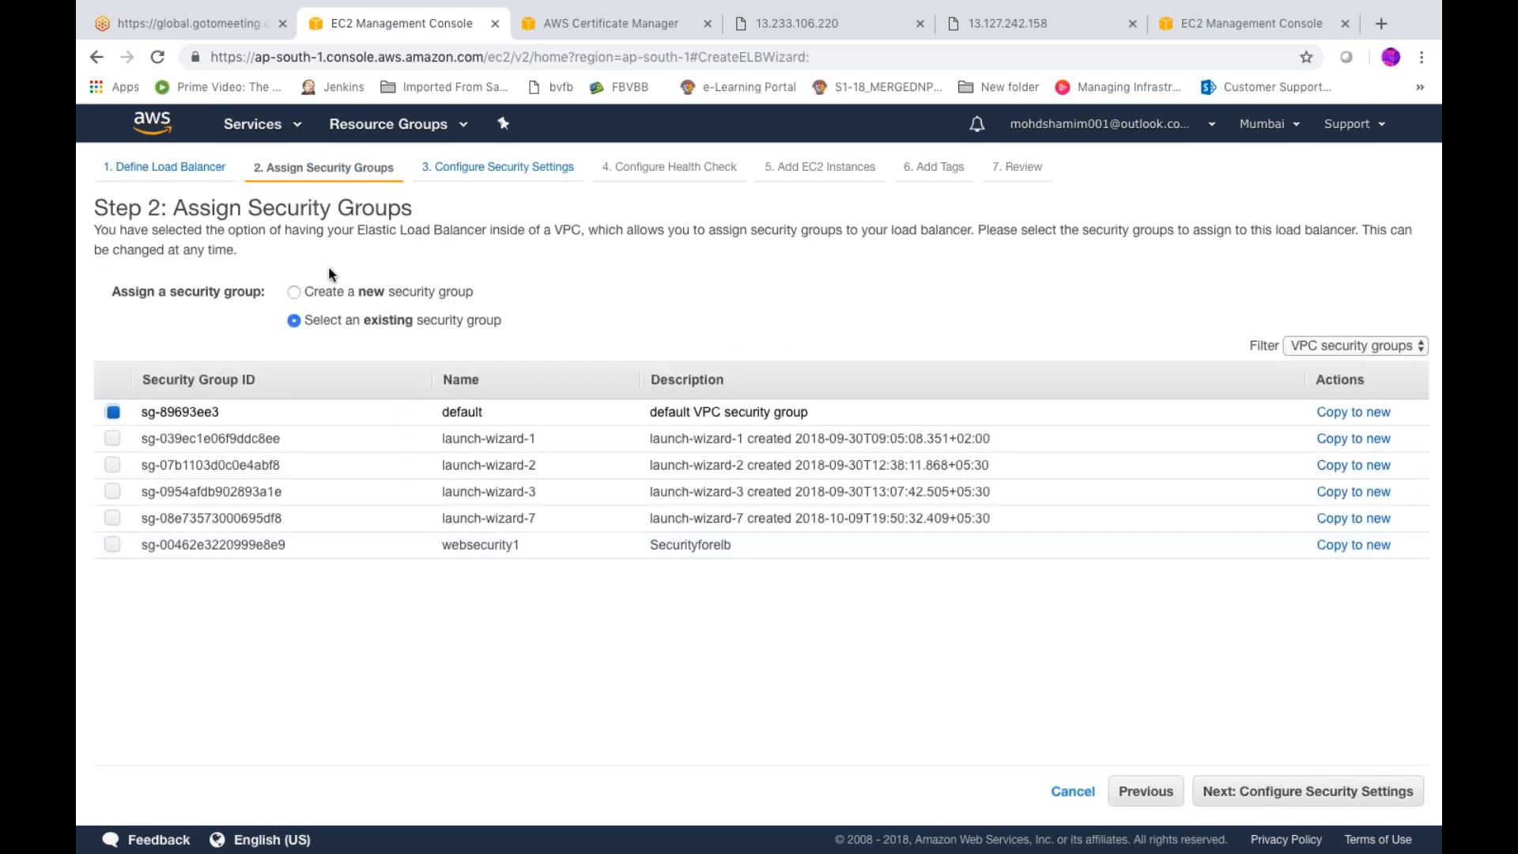
left_click(1272, 790)
left_click(1335, 794)
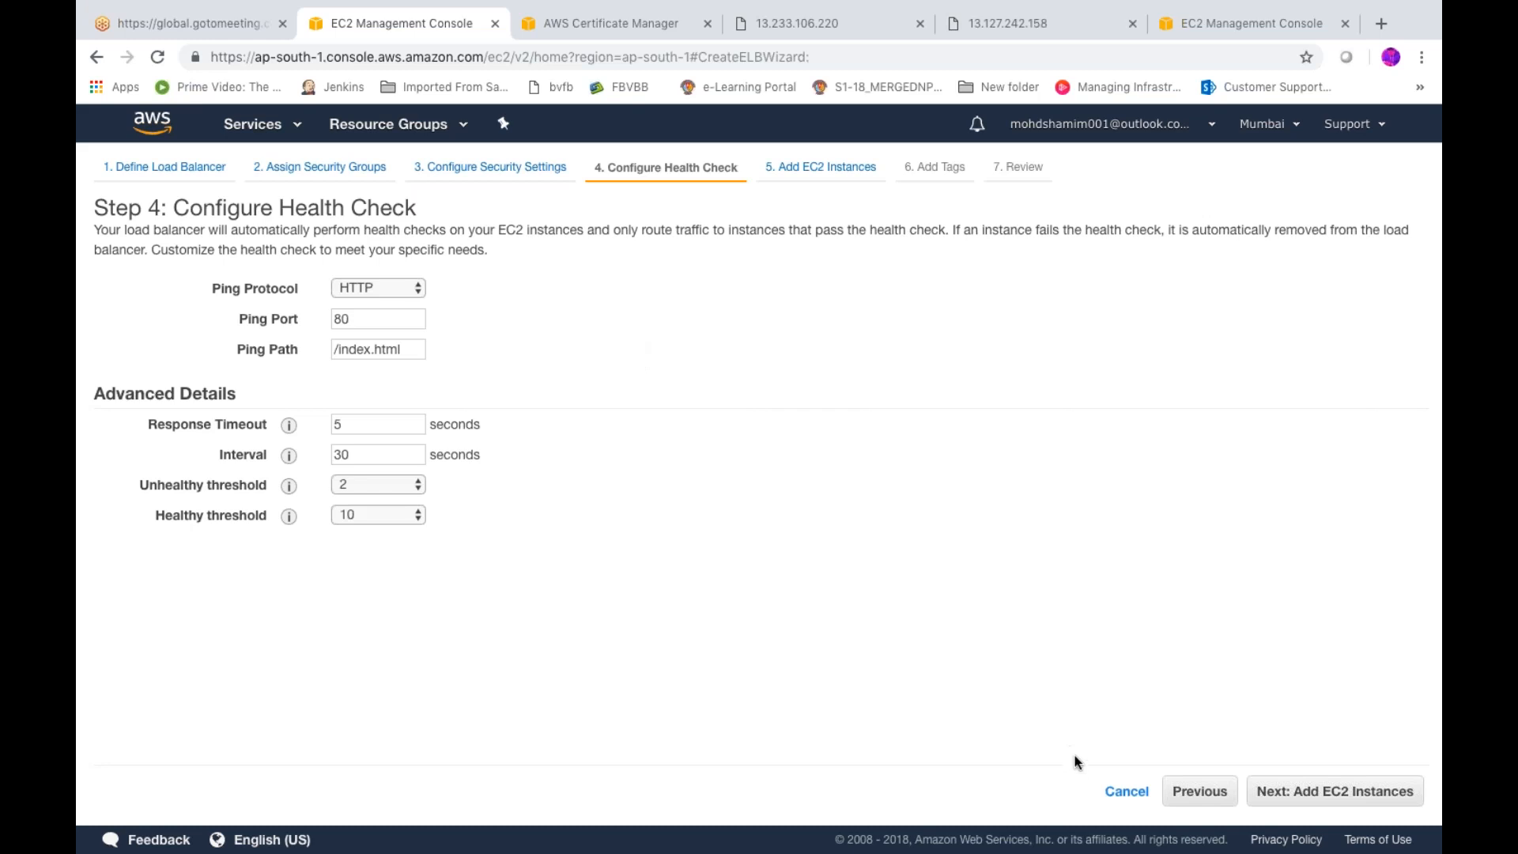
- Accept the HTTP port 80 health check on /index.html and add instances Server2-av2 and server1-AV1 to the load balancer
left_click(1316, 795)
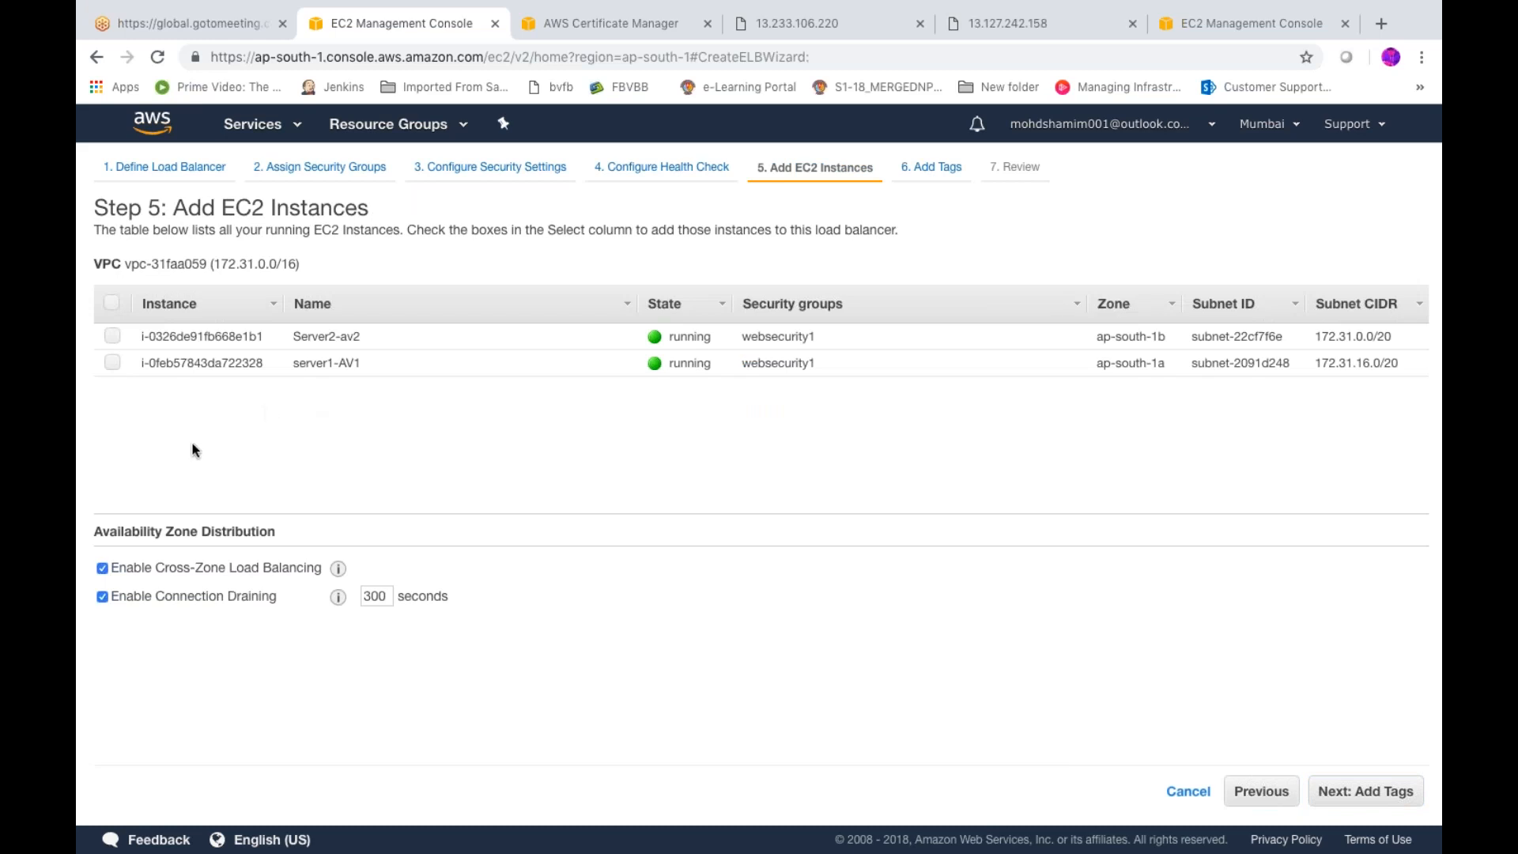
left_click(112, 304)
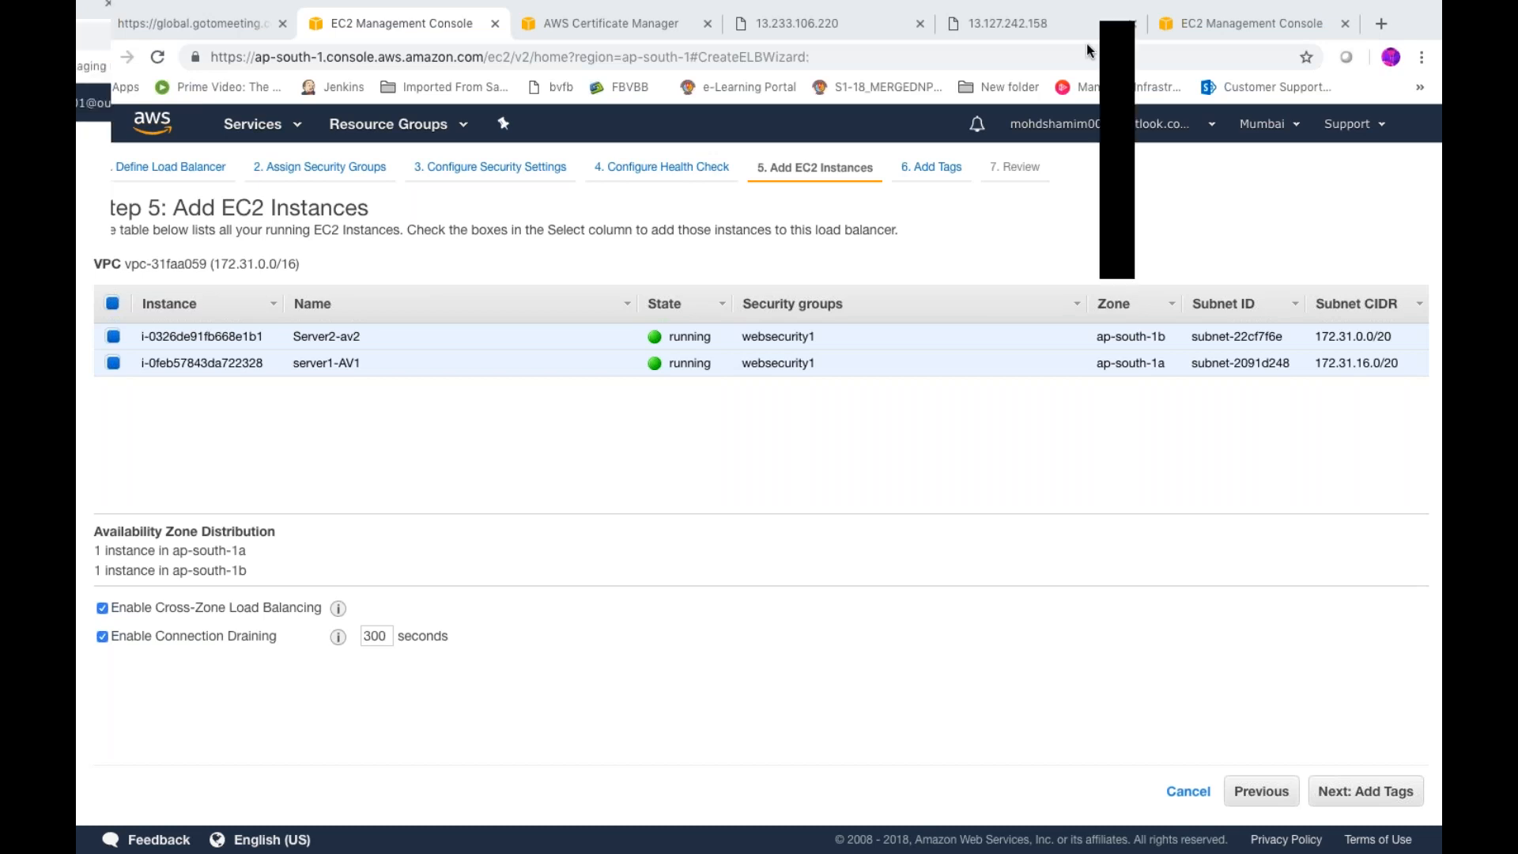
left_click(1366, 792)
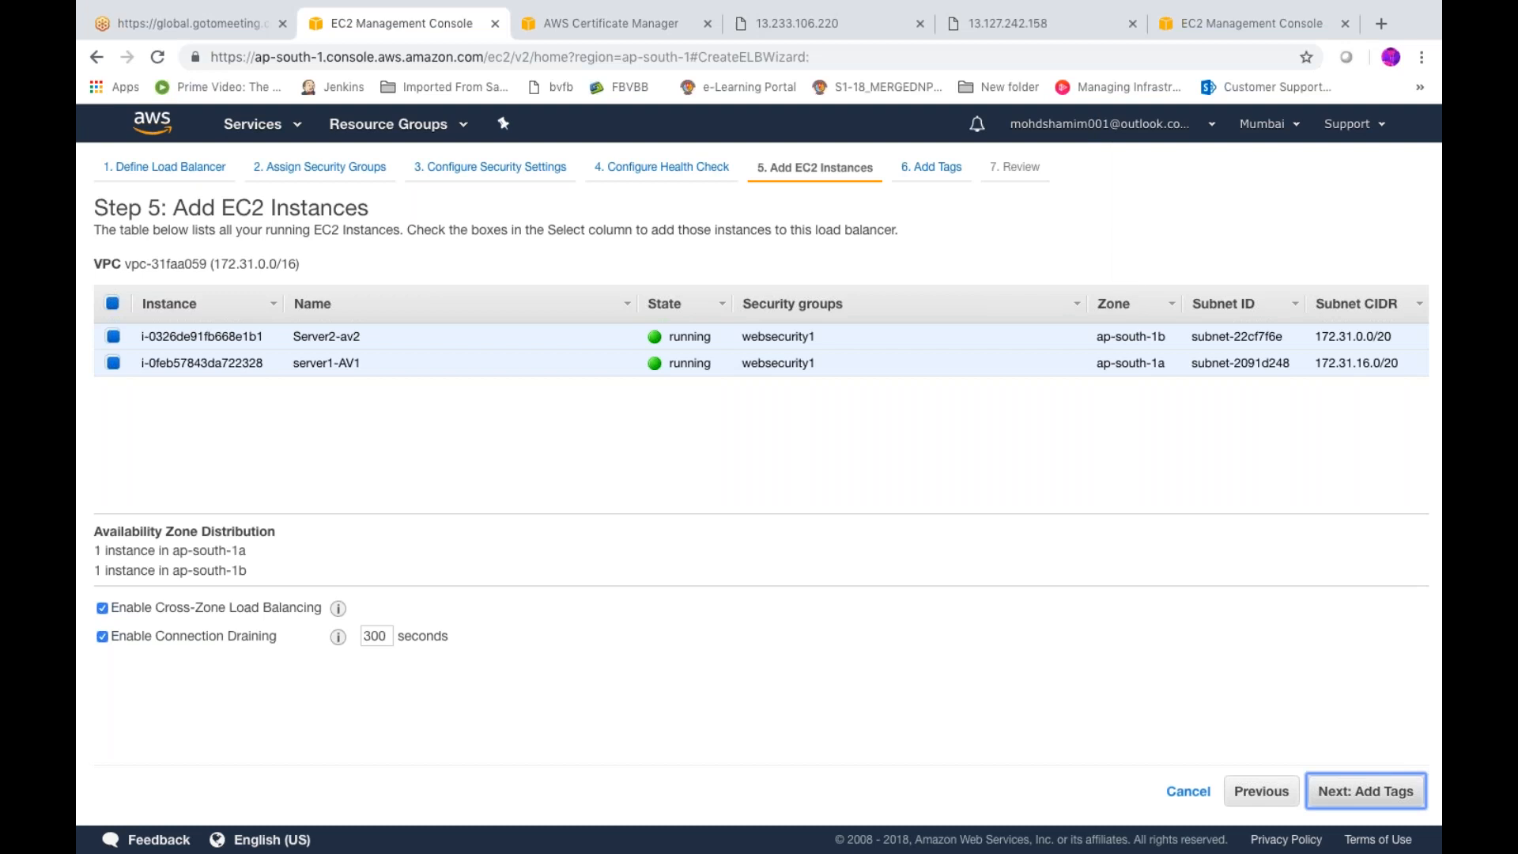
type("production")
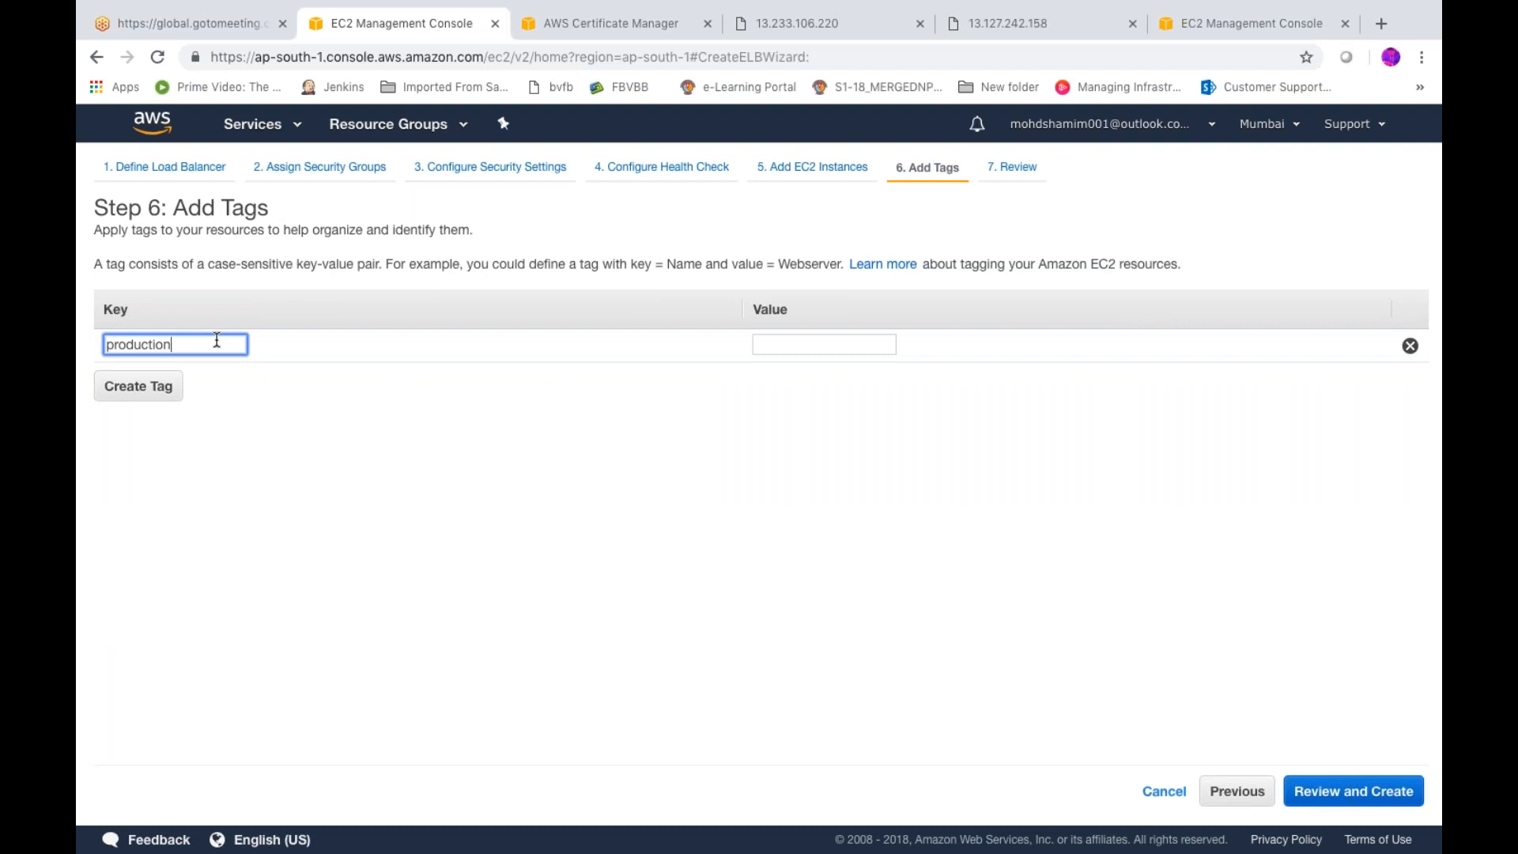
key("BackSpace")
key("BackSpace")
key("BackSpace")
key("BackSpace")
key("BackSpace")
key("BackSpace")
key("BackSpace")
key("BackSpace")
key("BackSpace")
key("BackSpace")
- Tag the load balancer with the key environment and the value production
type("environment")
key("Tab")
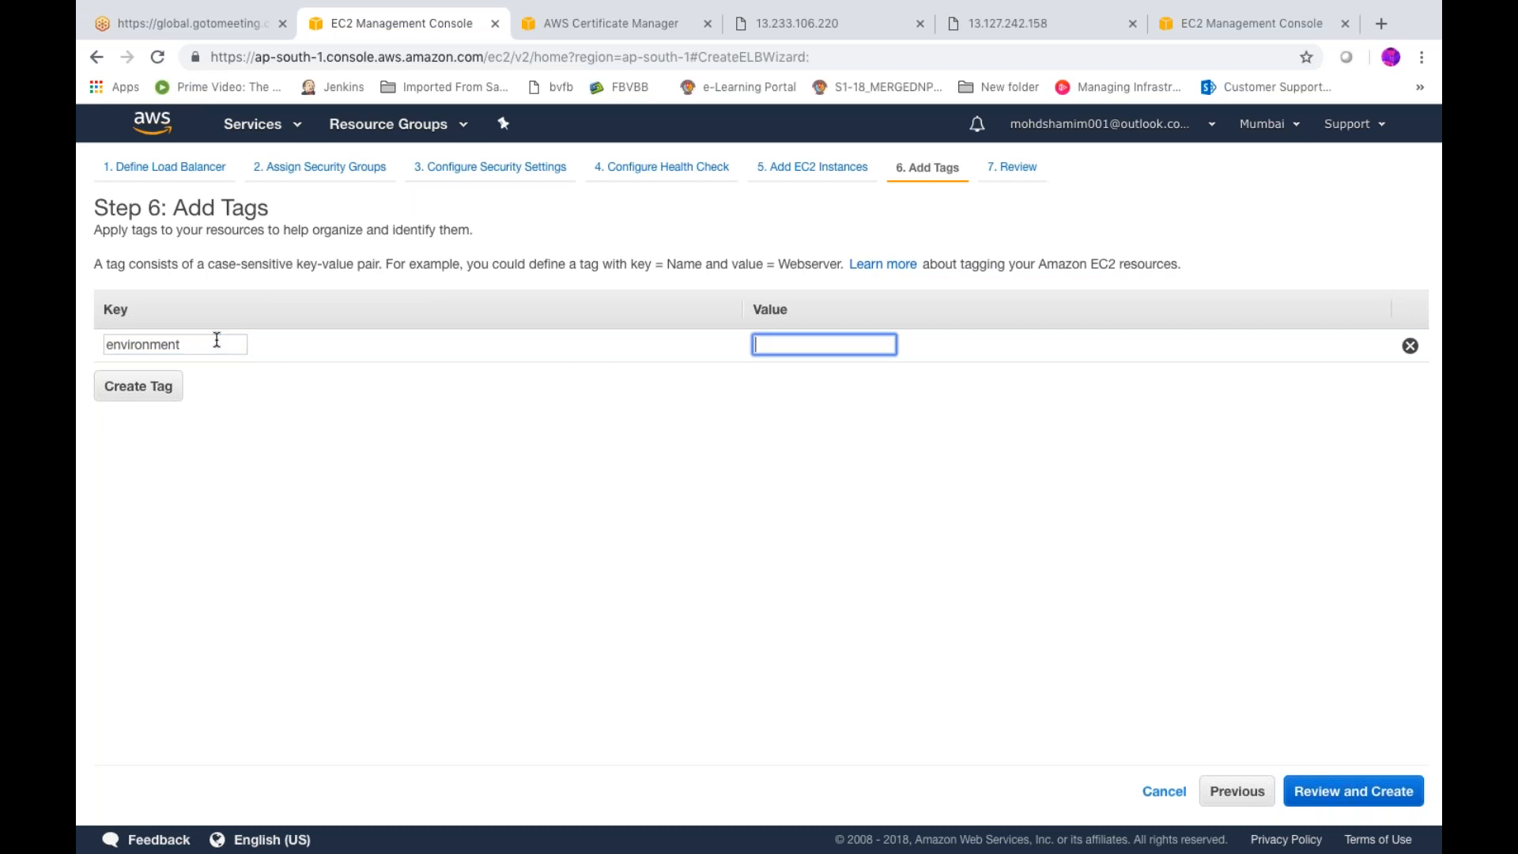
type("production")
- Review the configuration, create the 3tiereb load balancer, and close the creation status page
left_click(1333, 793)
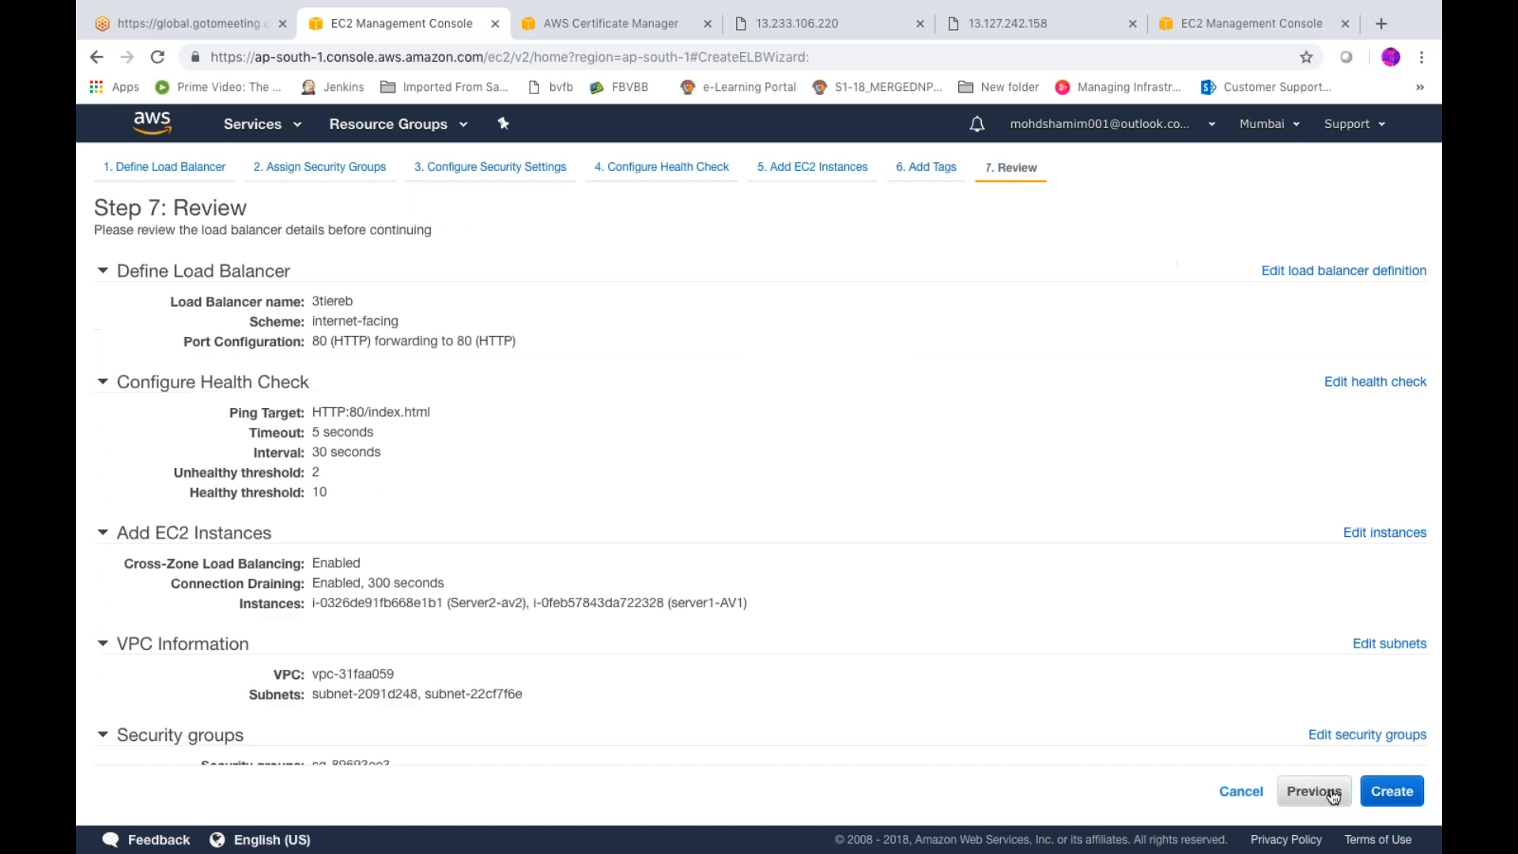
left_click(1389, 791)
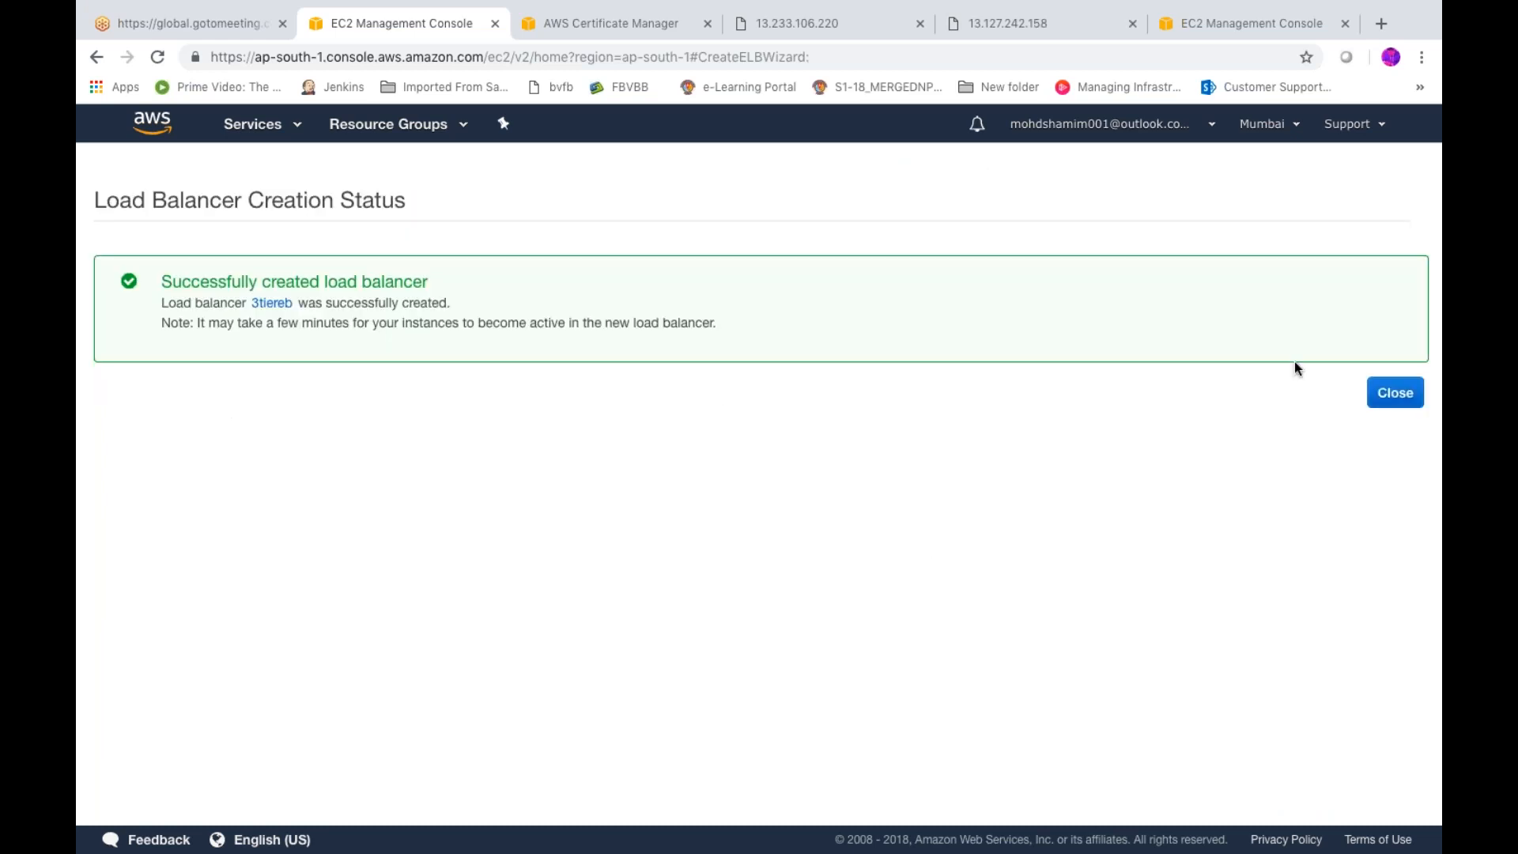
left_click(1394, 395)
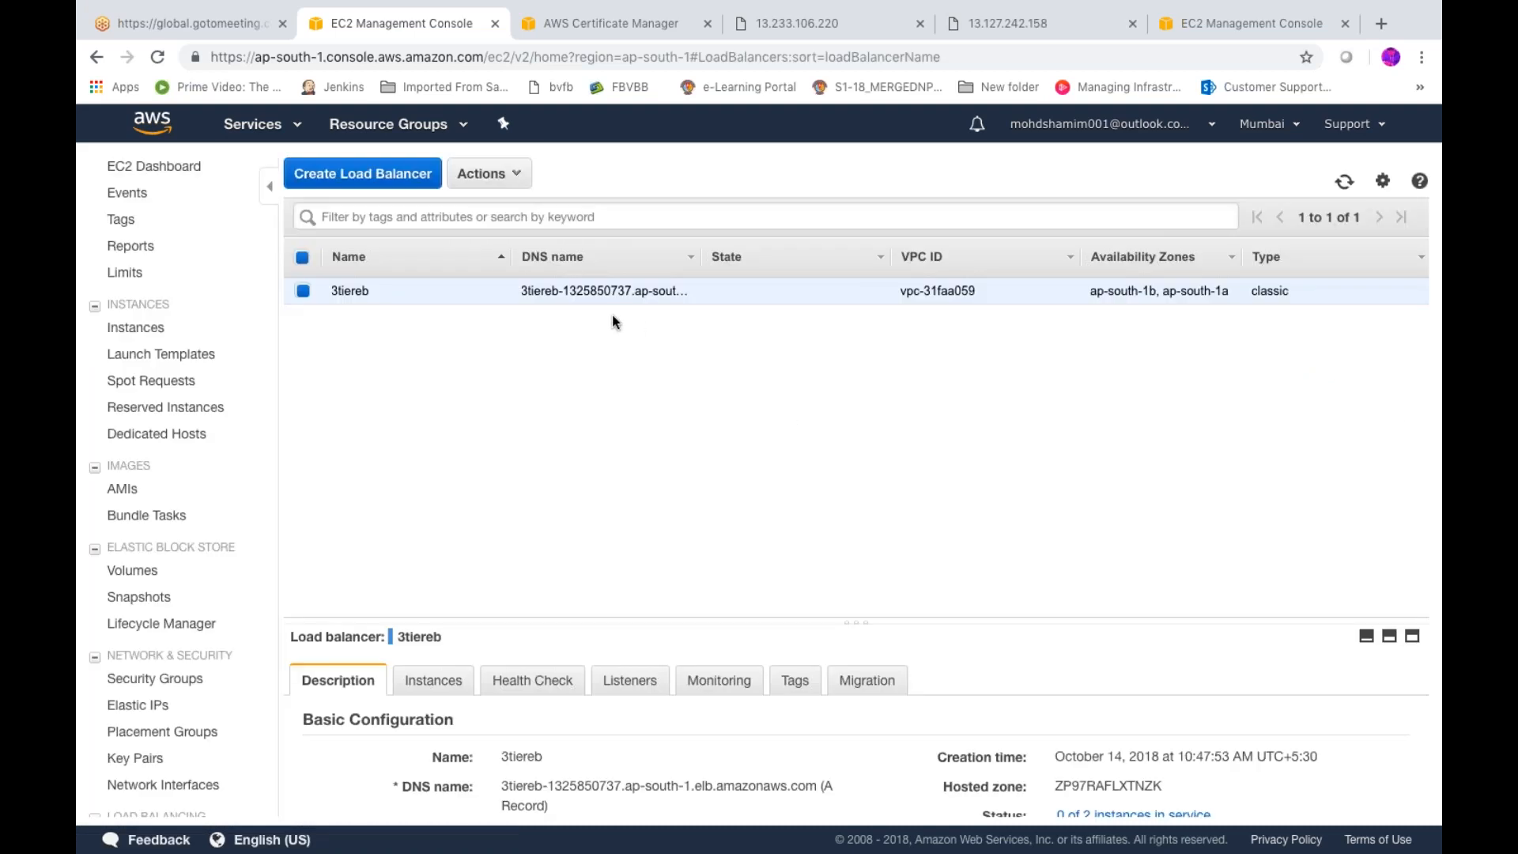
- Open the health check configuration of 3tiereb for editing and save it with its existing settings
left_click(515, 175)
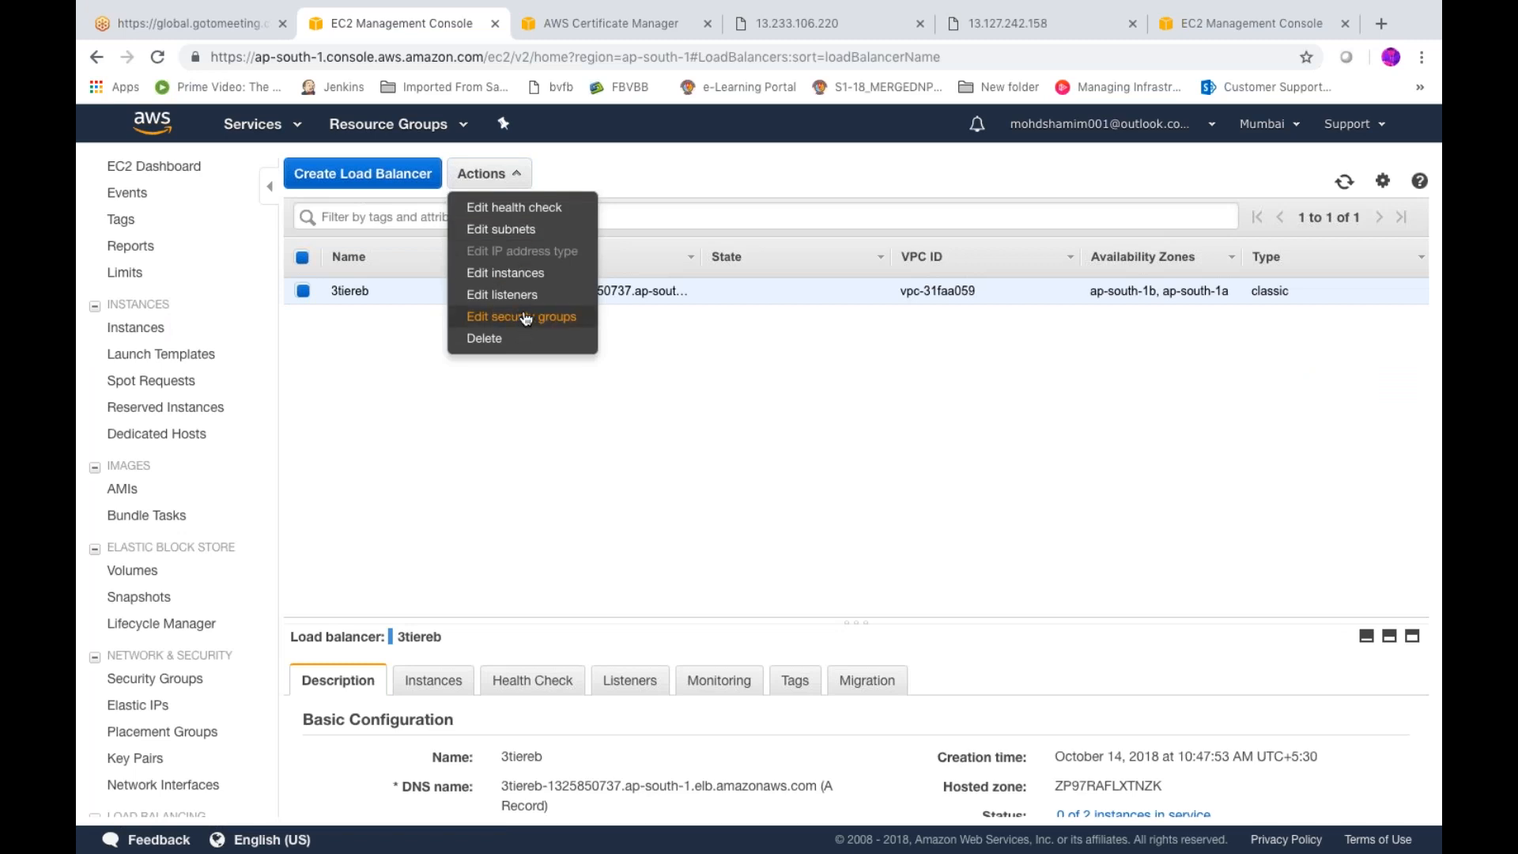
left_click(526, 210)
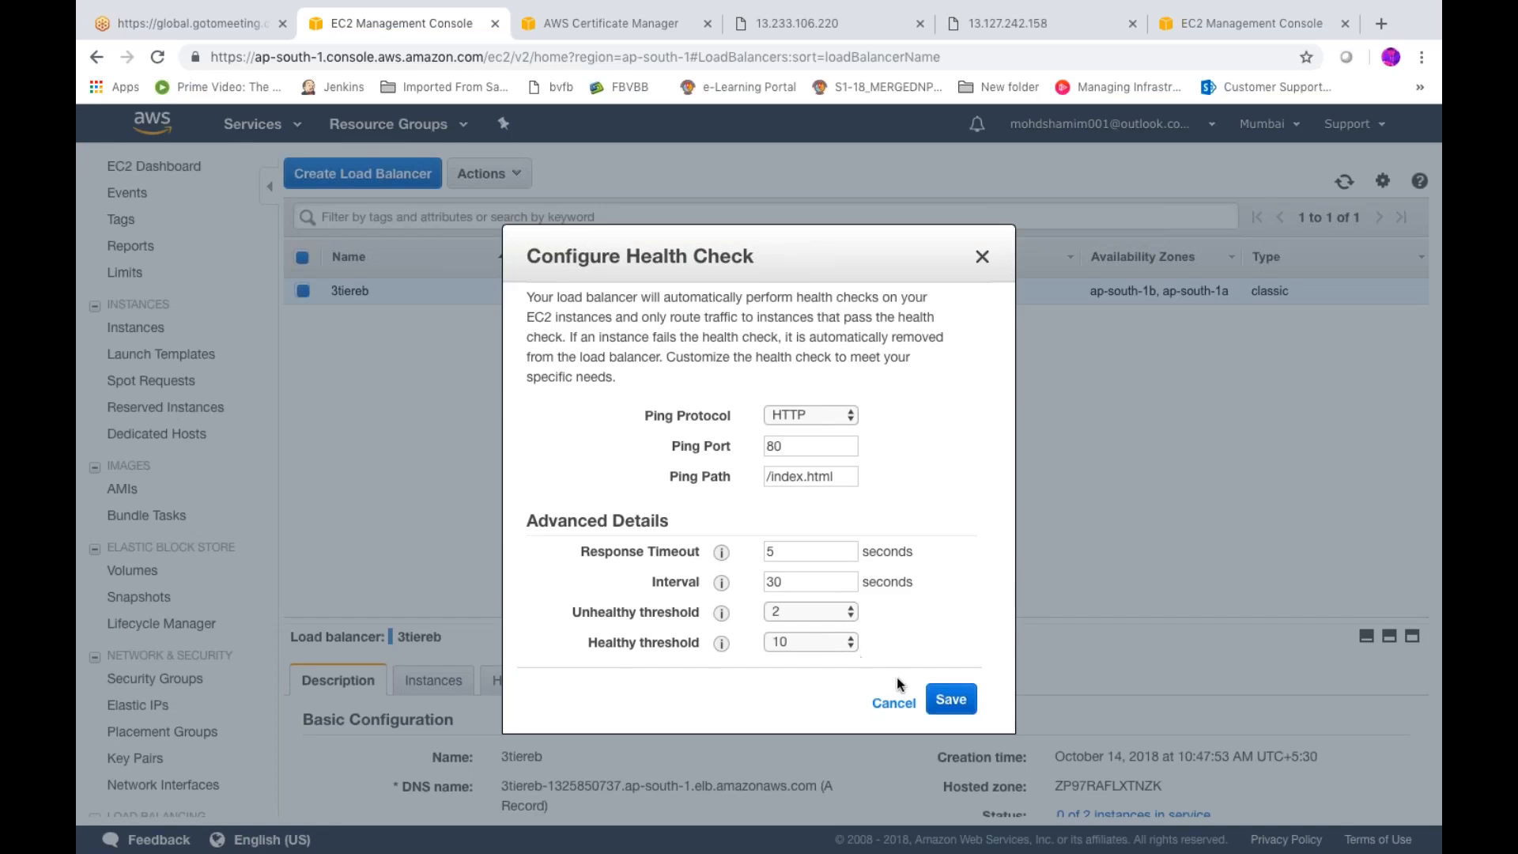
left_click(951, 699)
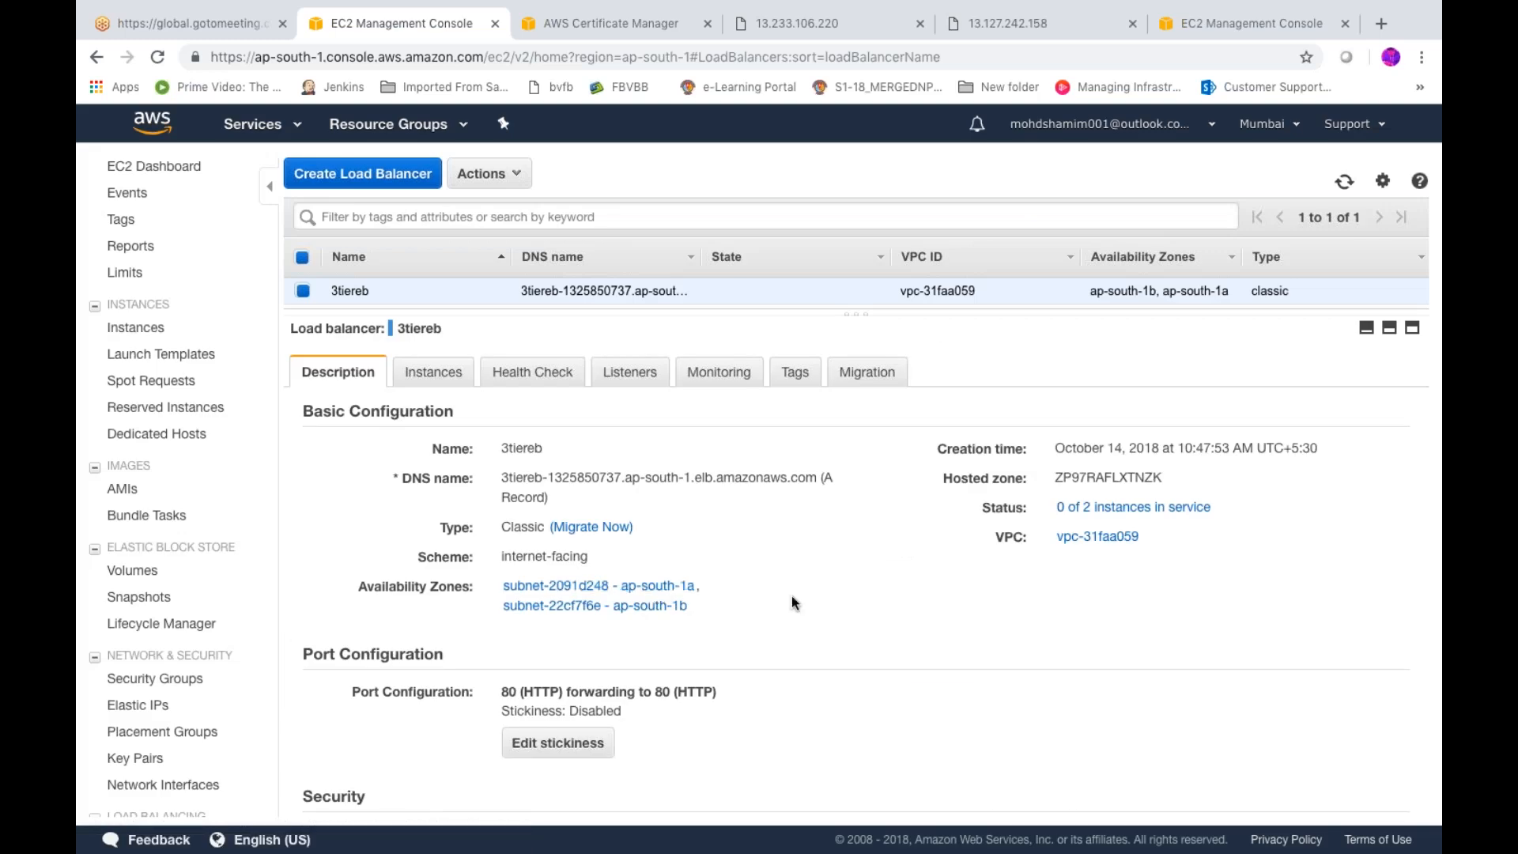
- Review the description of 3tiereb, including its port configuration, security group and attributes
scroll(792, 598, "down", 1)
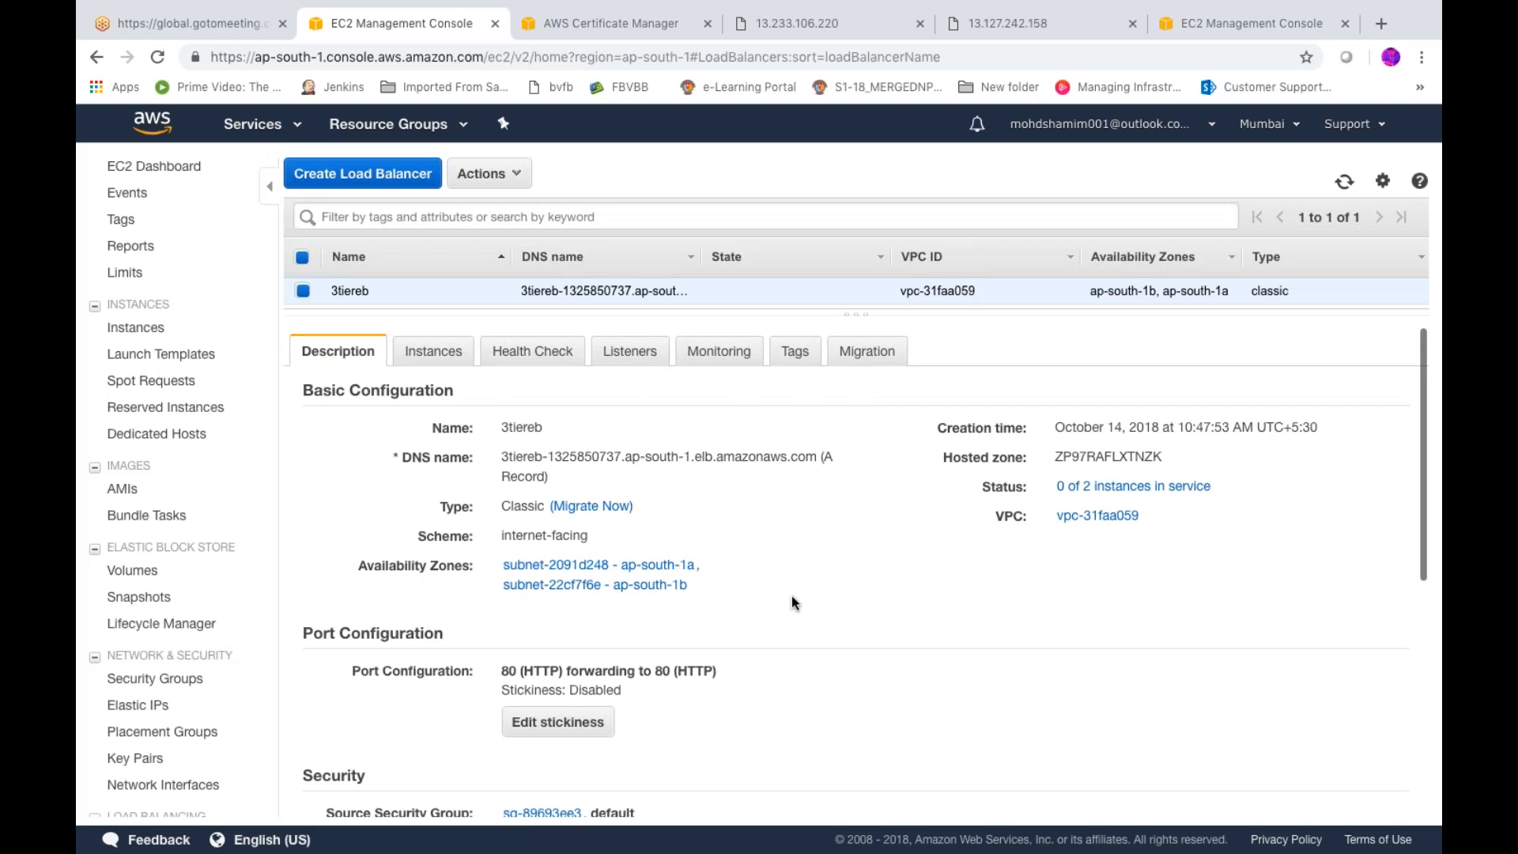
scroll(793, 602, "down", 5)
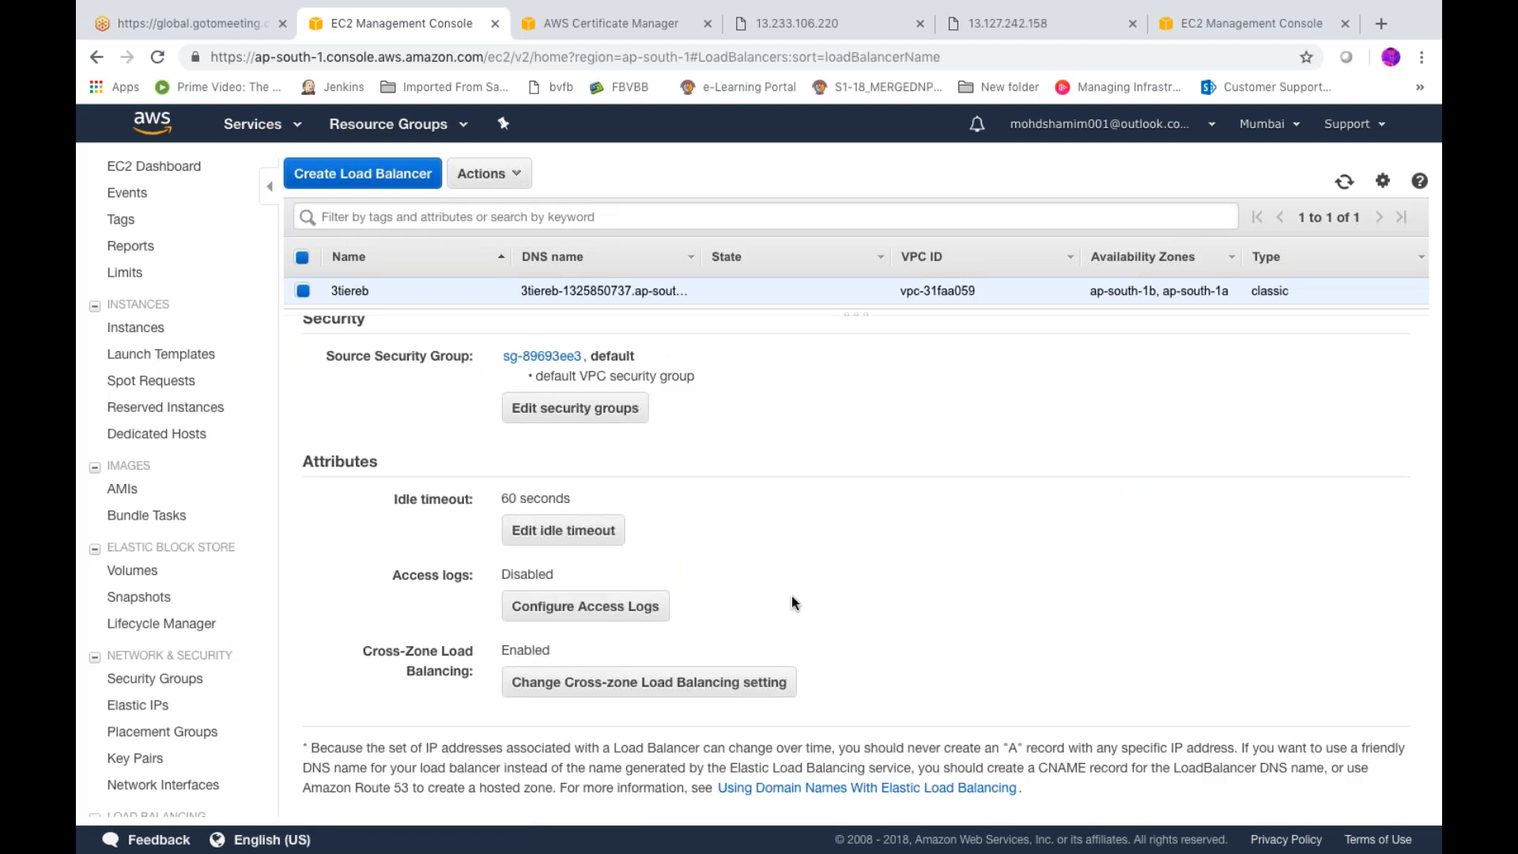
scroll(794, 603, "up", 1)
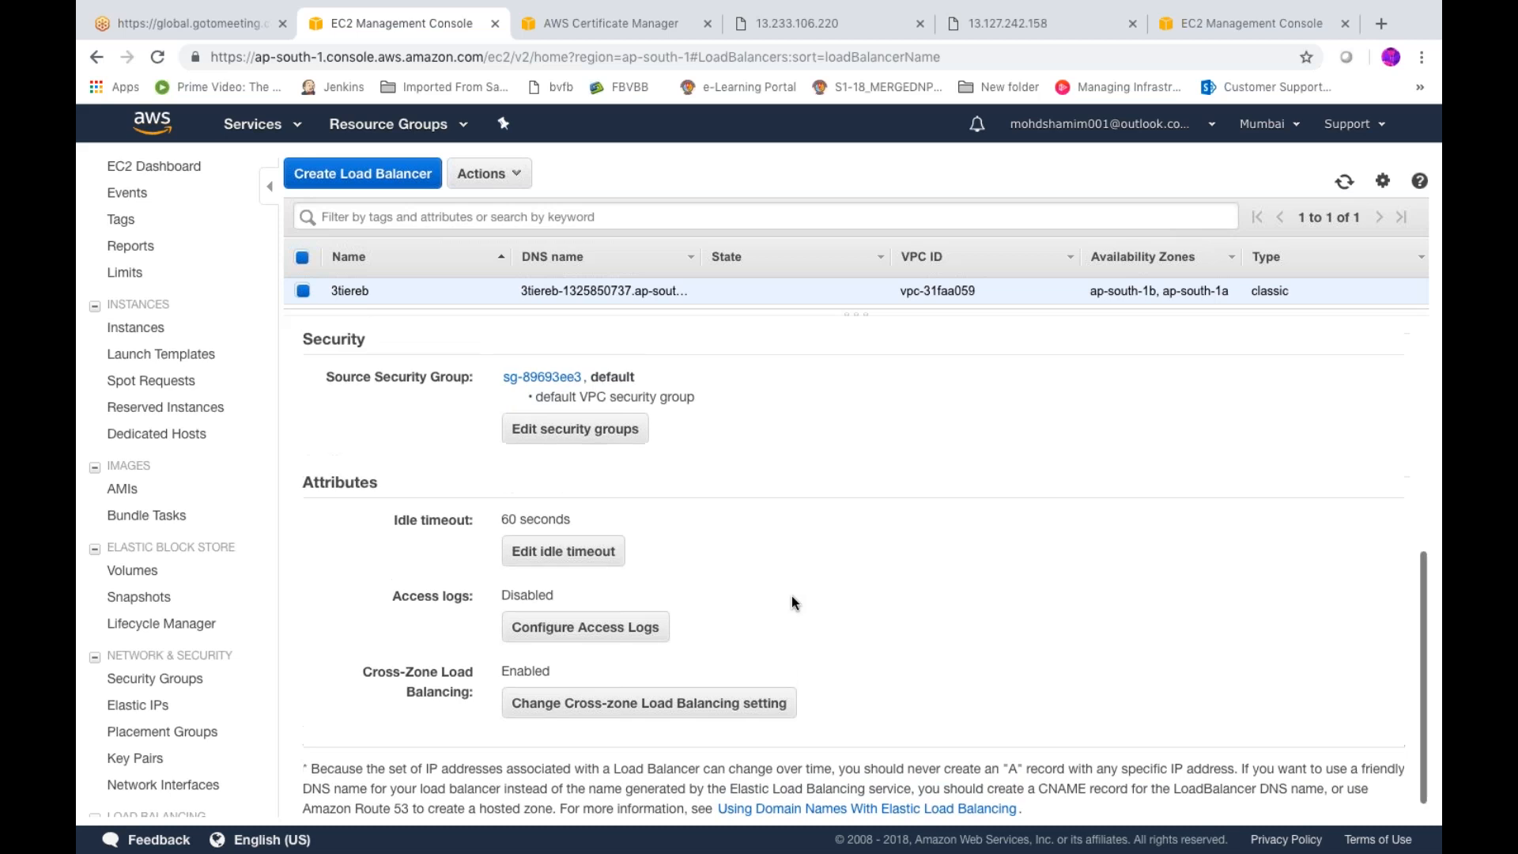
scroll(791, 595, "up", 1)
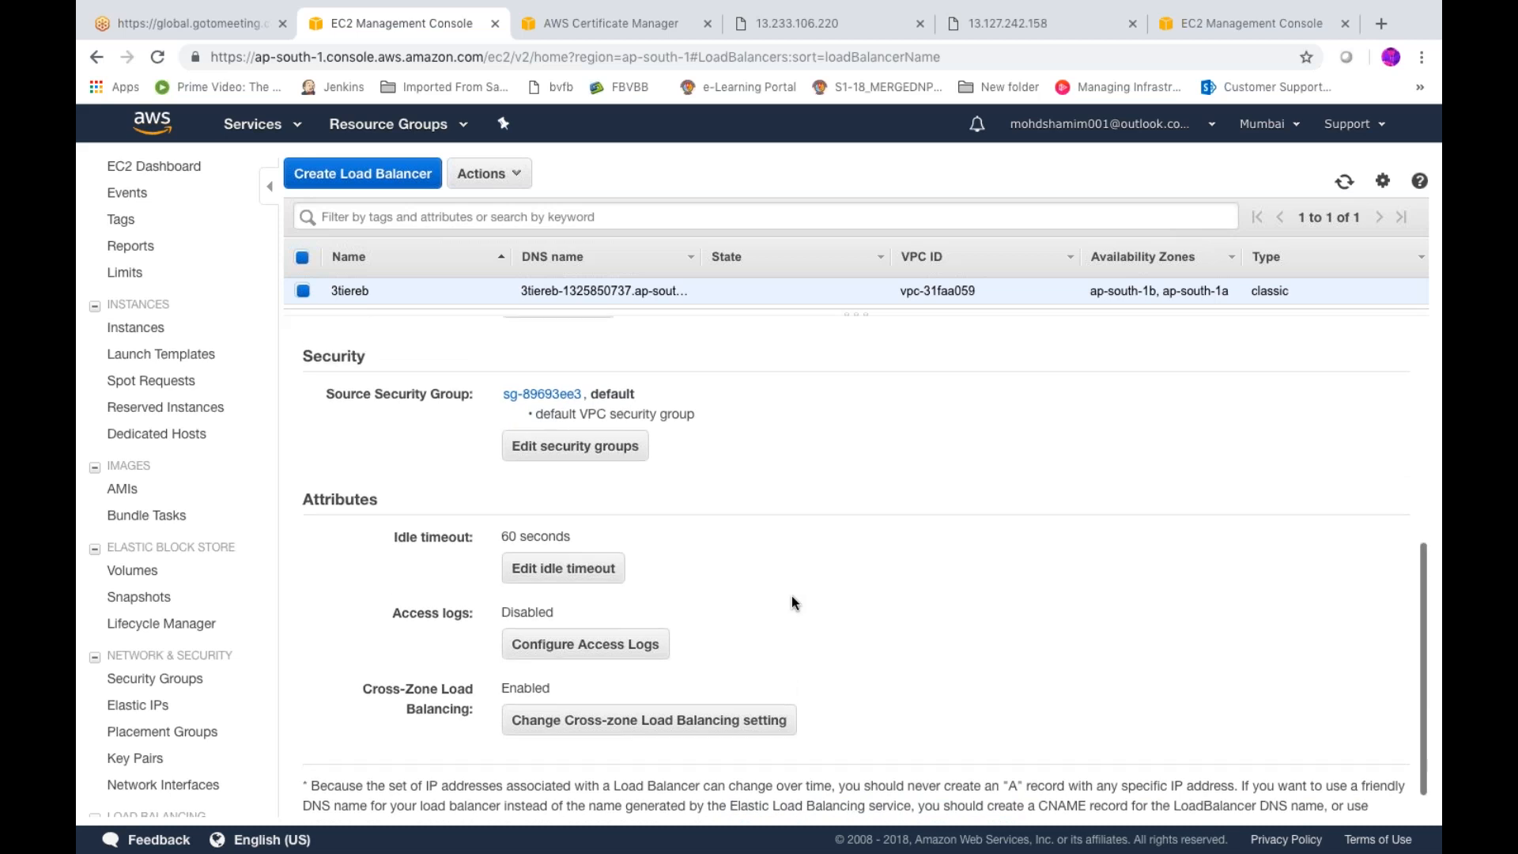
scroll(790, 596, "up", 5)
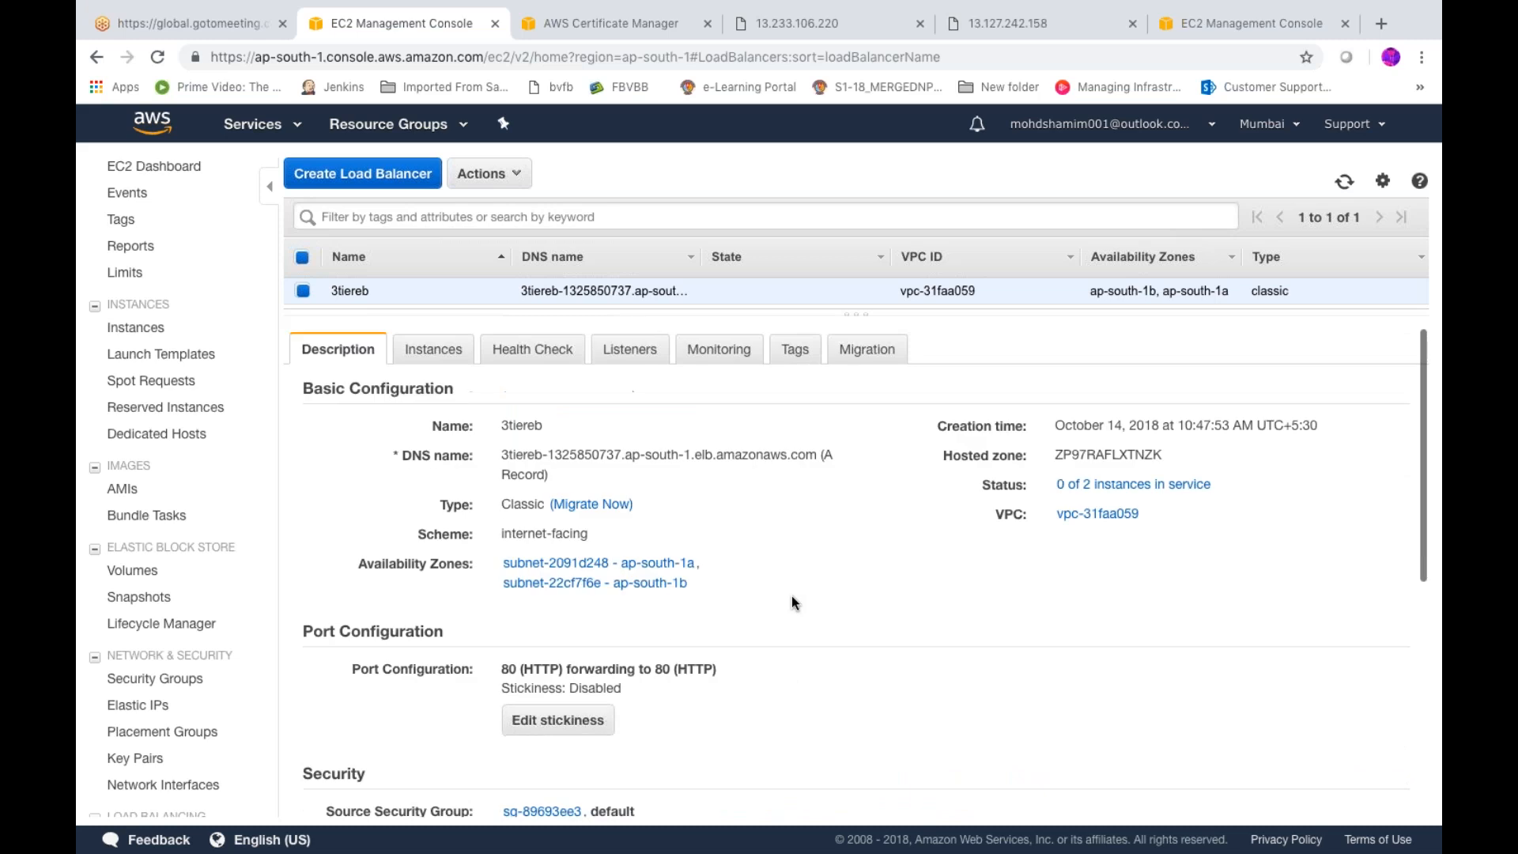
scroll(1259, 338, "up", 1)
left_click(1389, 328)
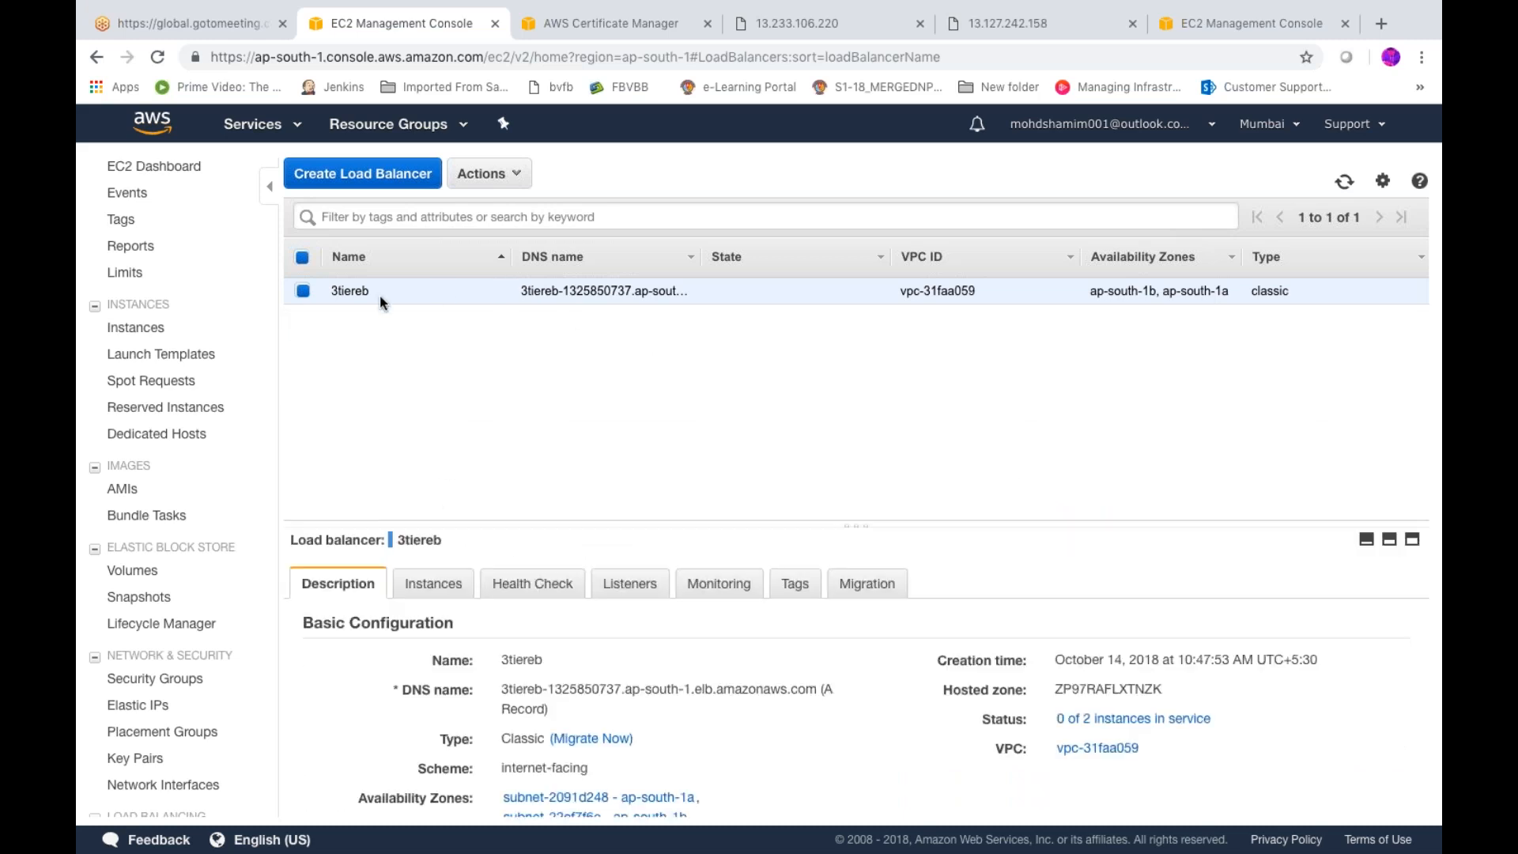
- Examine the health check settings of 3tiereb and the service status of its registered instances
left_click(523, 588)
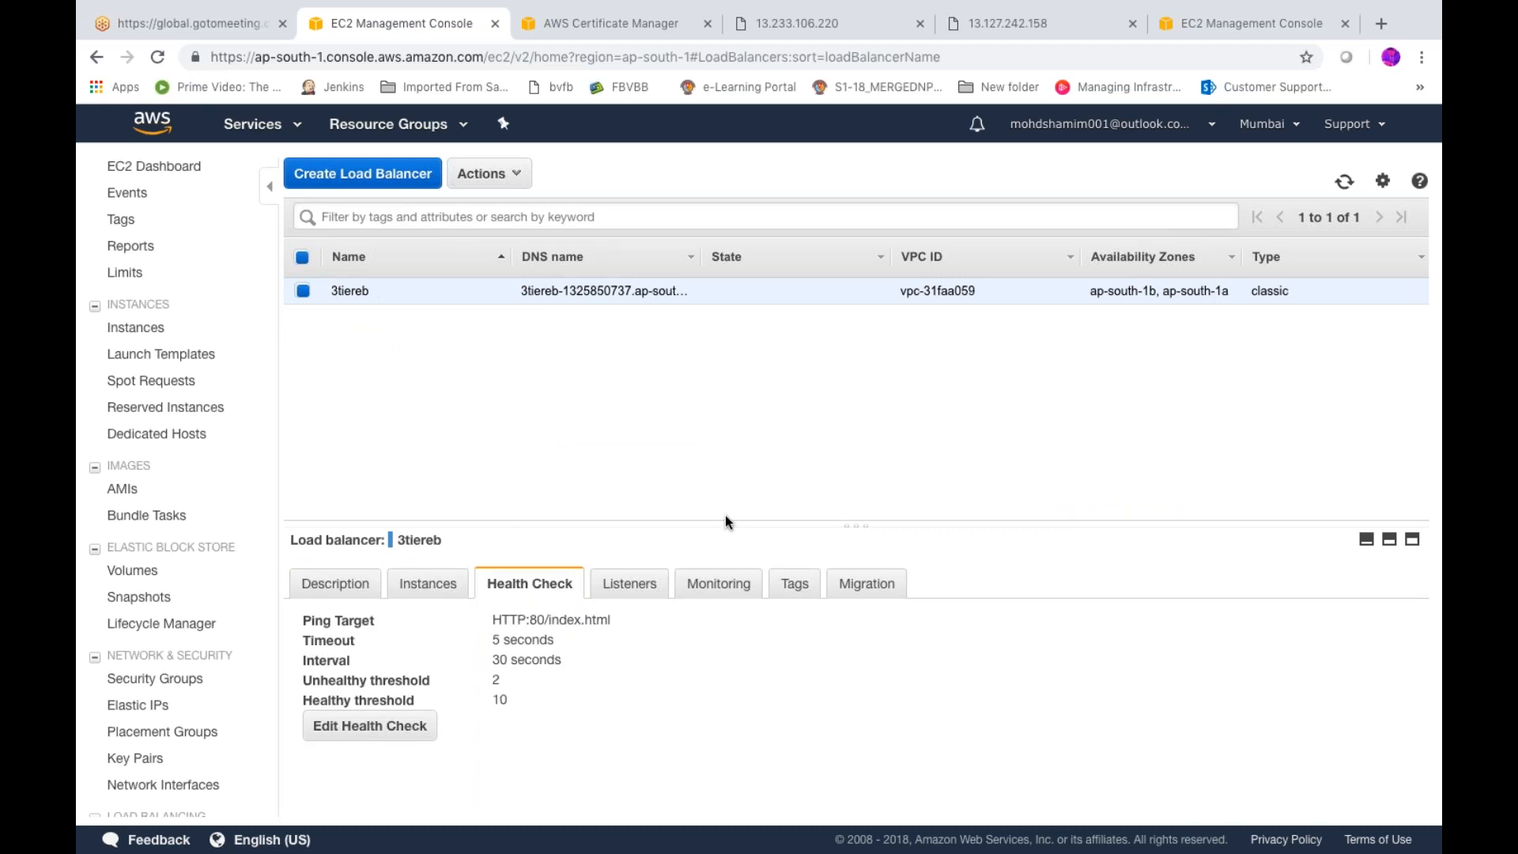
left_click(1413, 543)
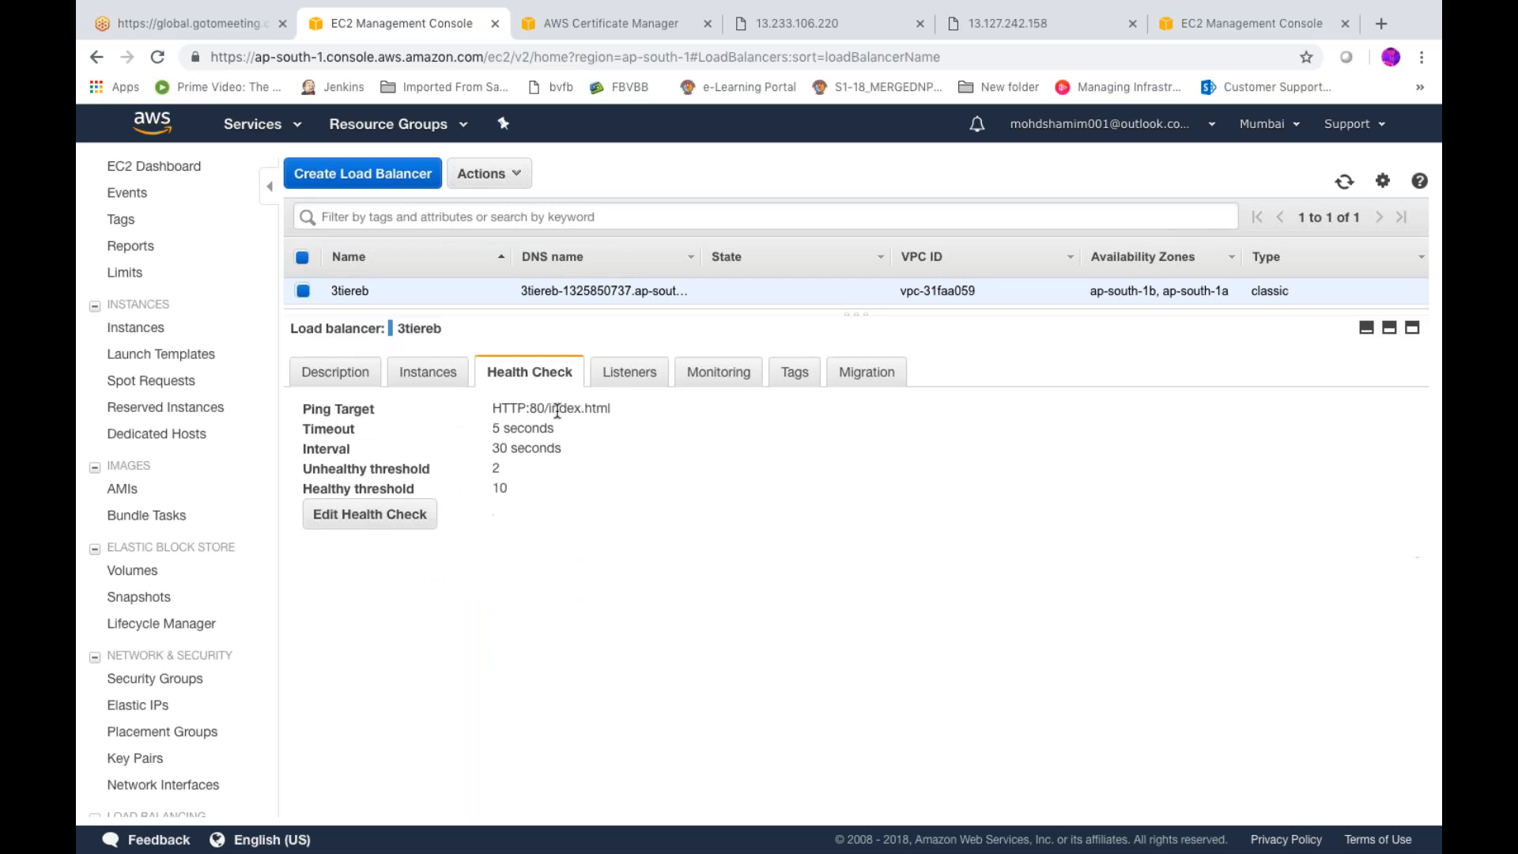
left_click(428, 372)
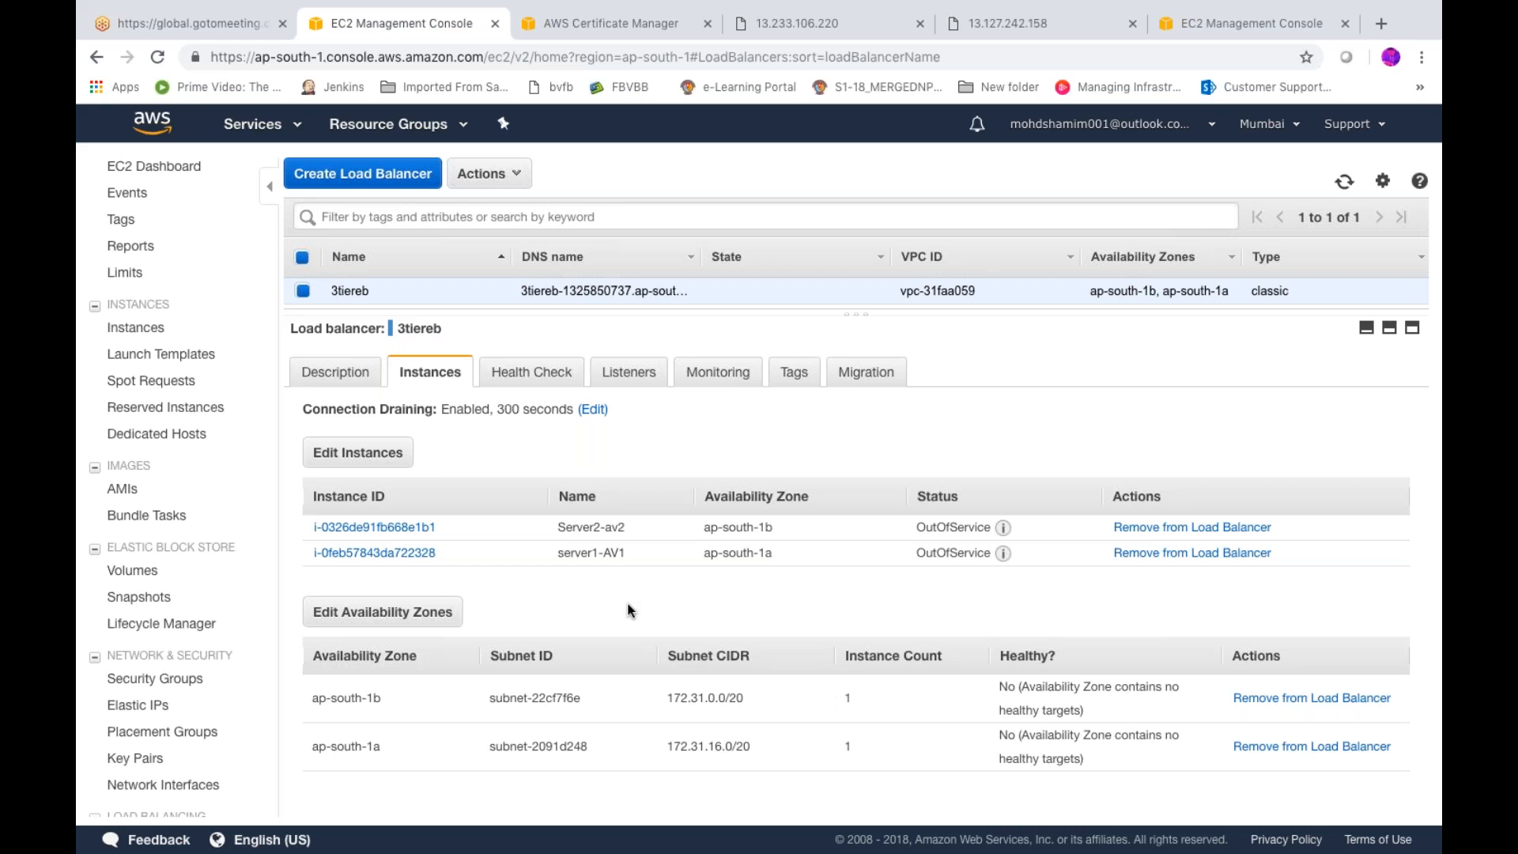
mouse_move(1006, 529)
- Check how many instances of 3tiereb are in service and look through its port, security and attribute settings
left_click(347, 375)
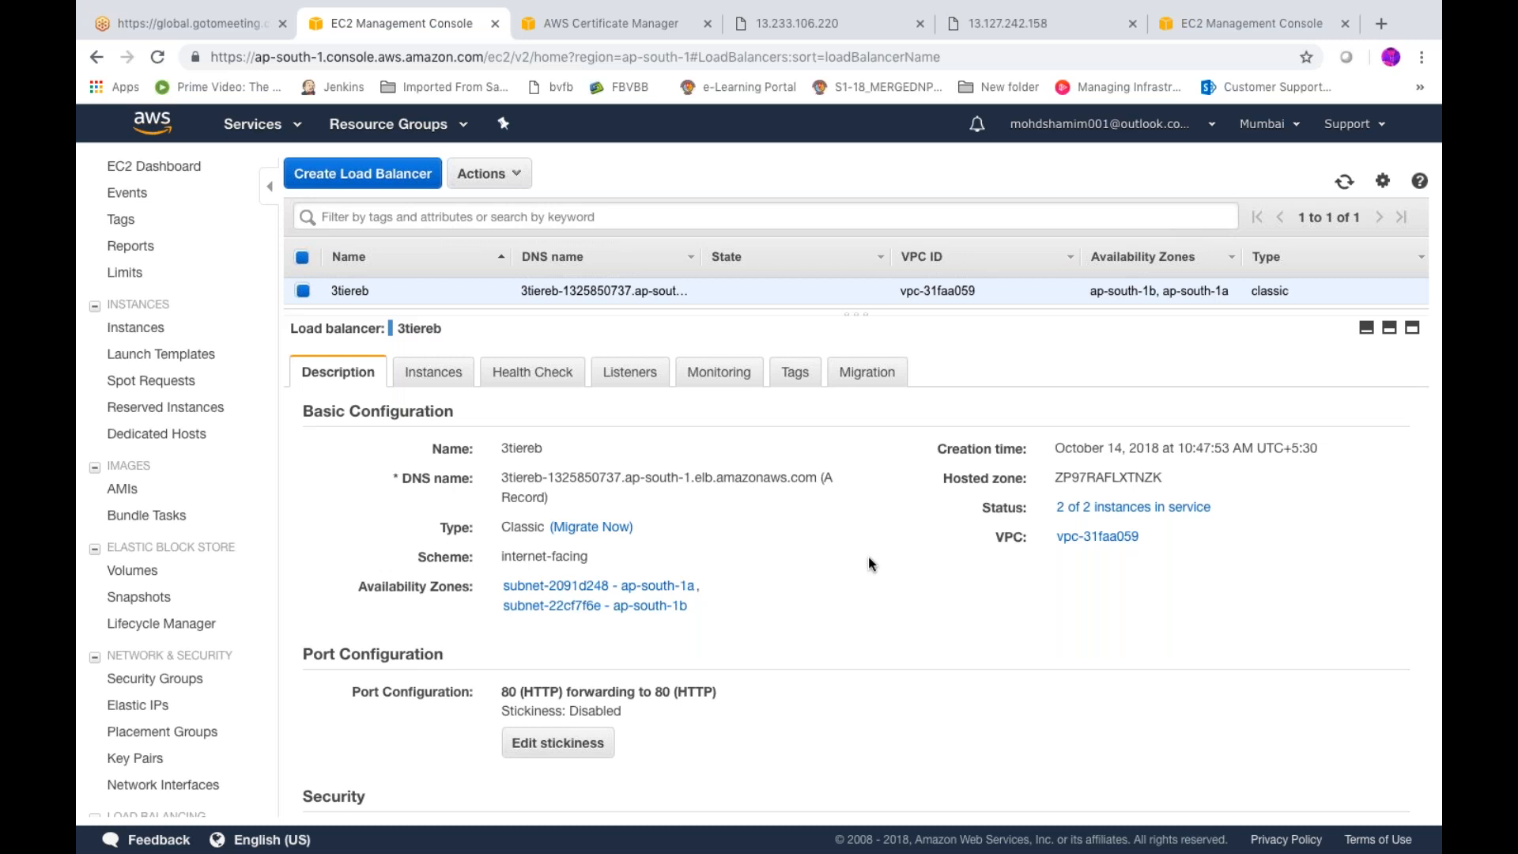
scroll(868, 563, "down", 1)
scroll(854, 570, "down", 5)
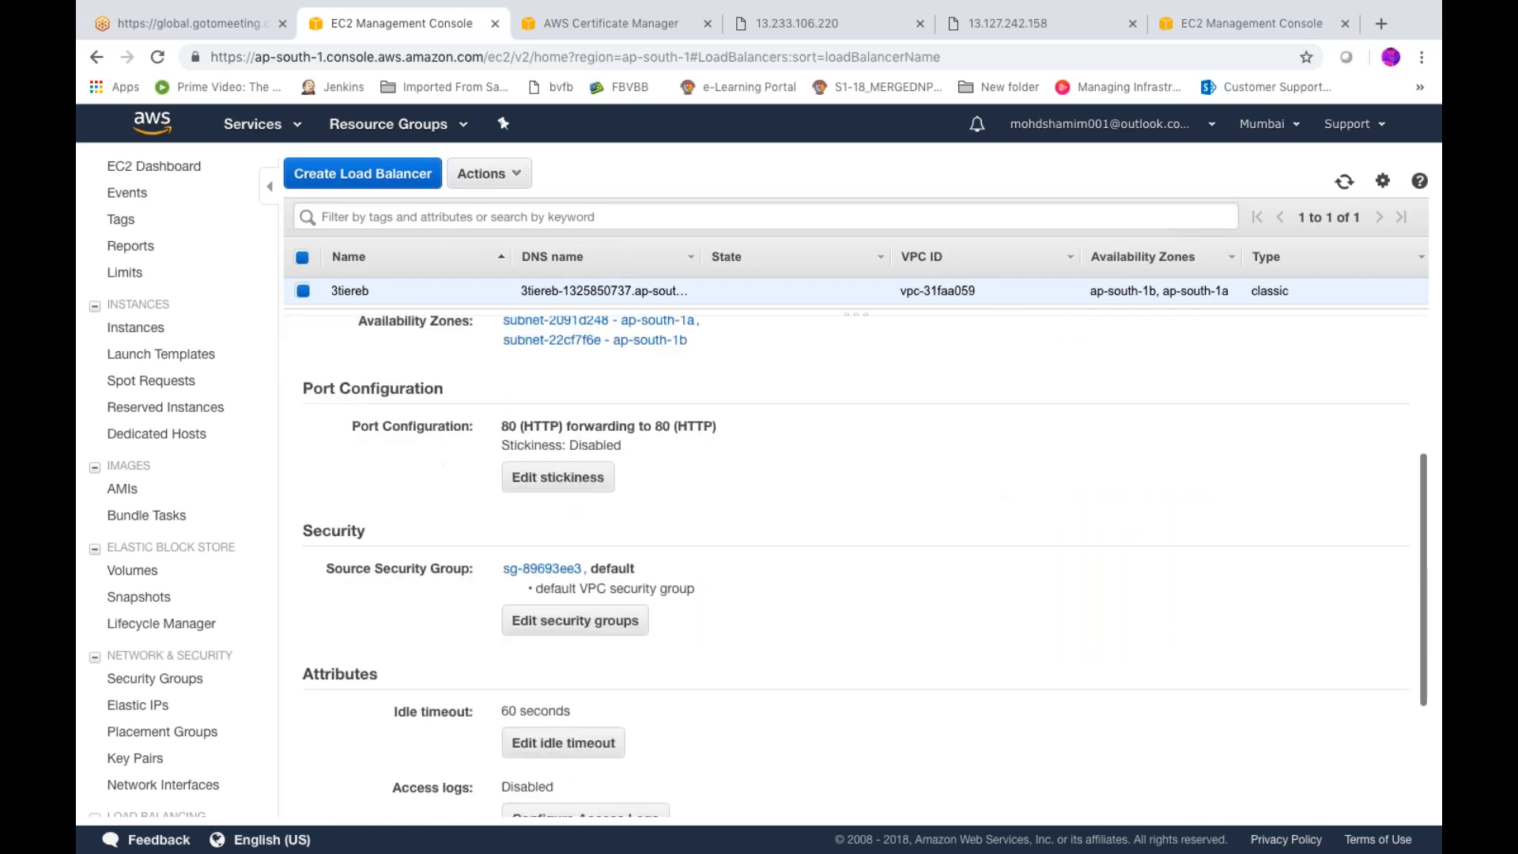
scroll(864, 566, "down", 1)
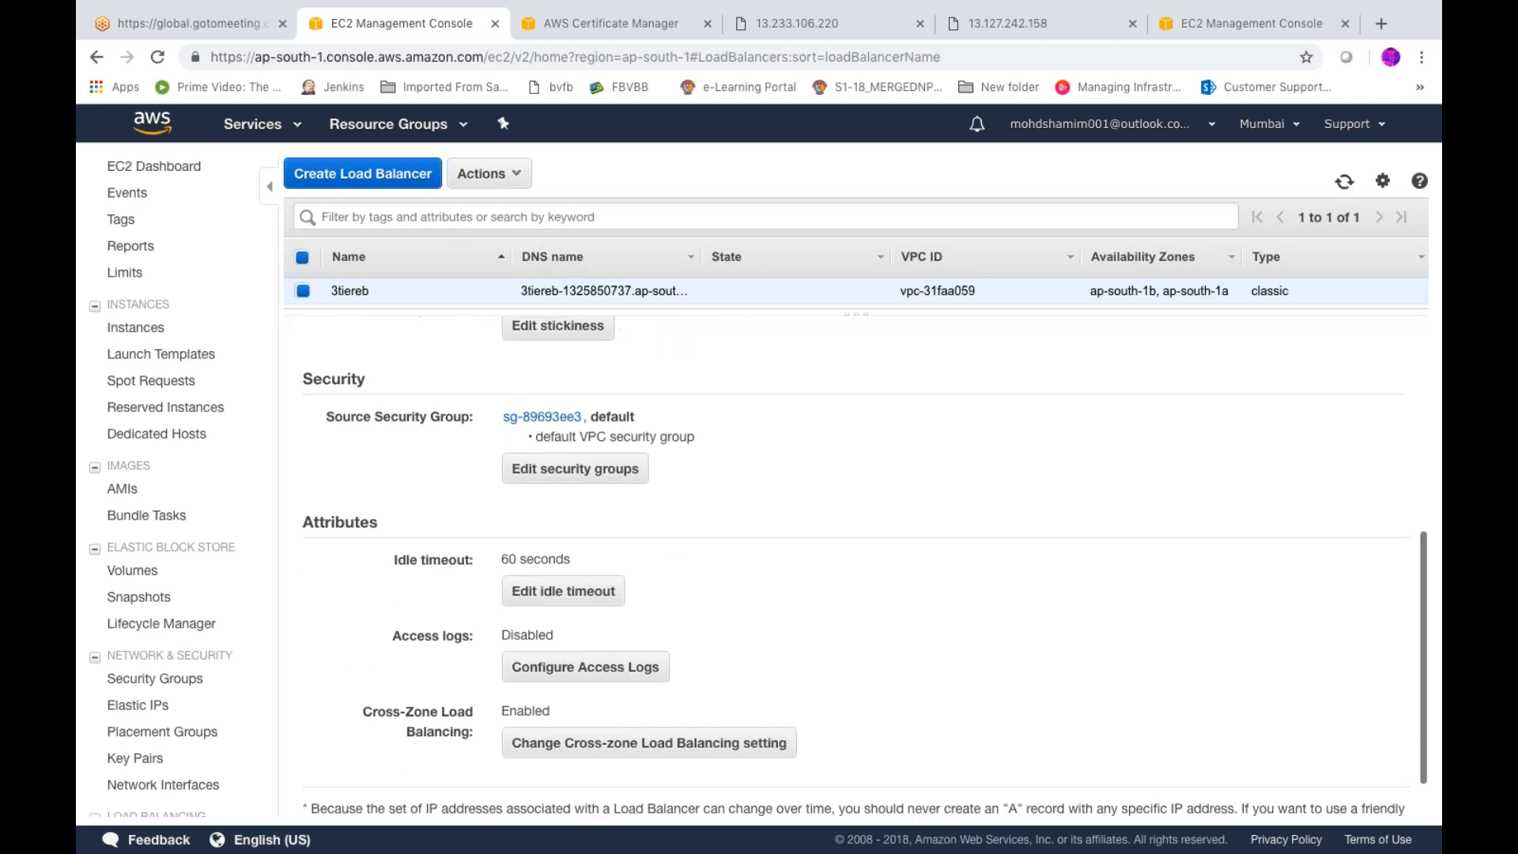
scroll(864, 566, "down", 1)
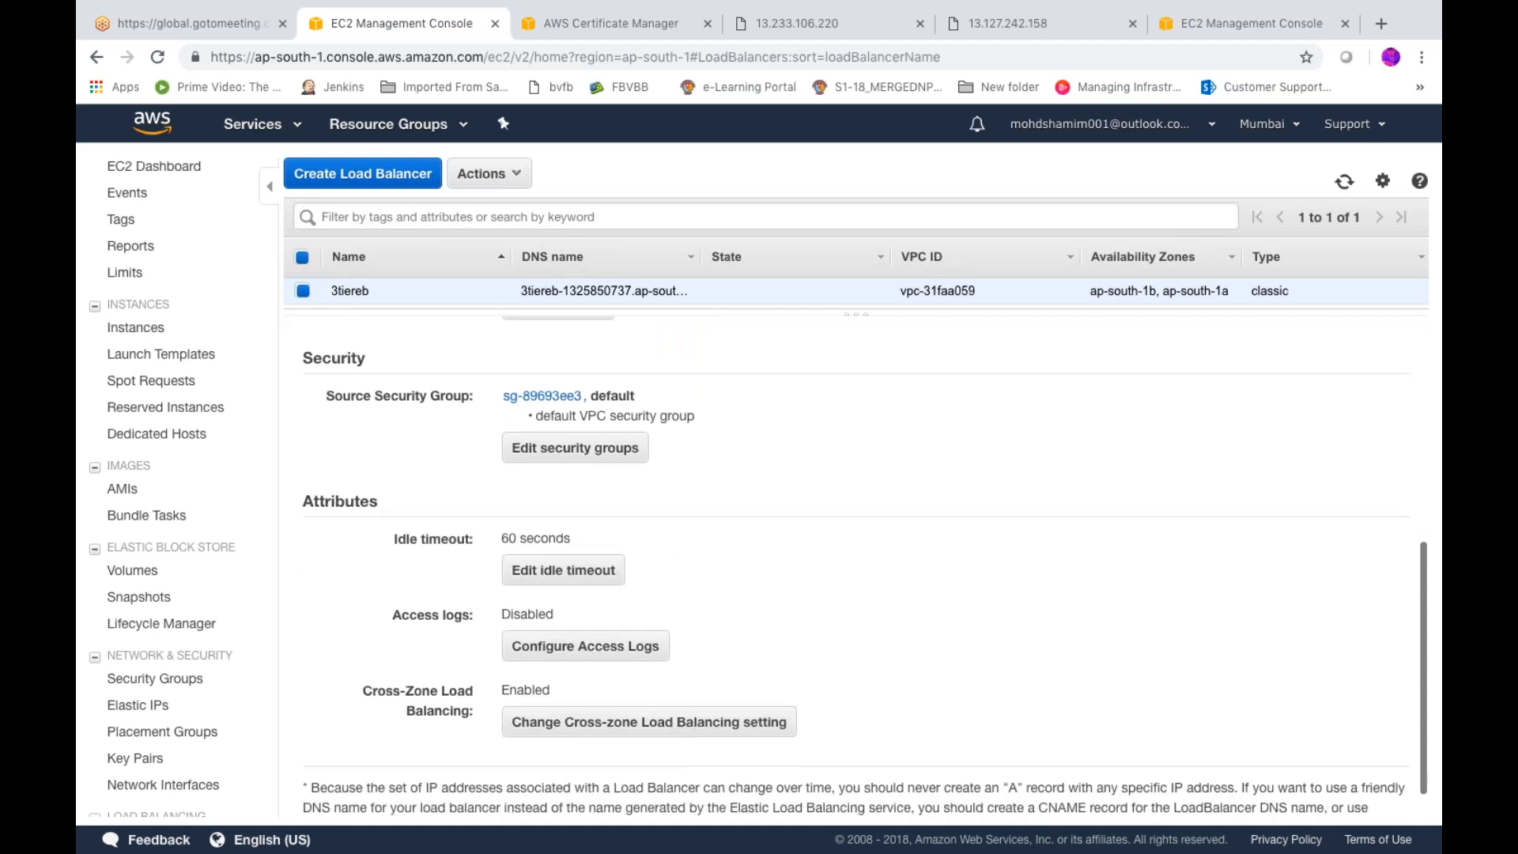
scroll(865, 565, "down", 1)
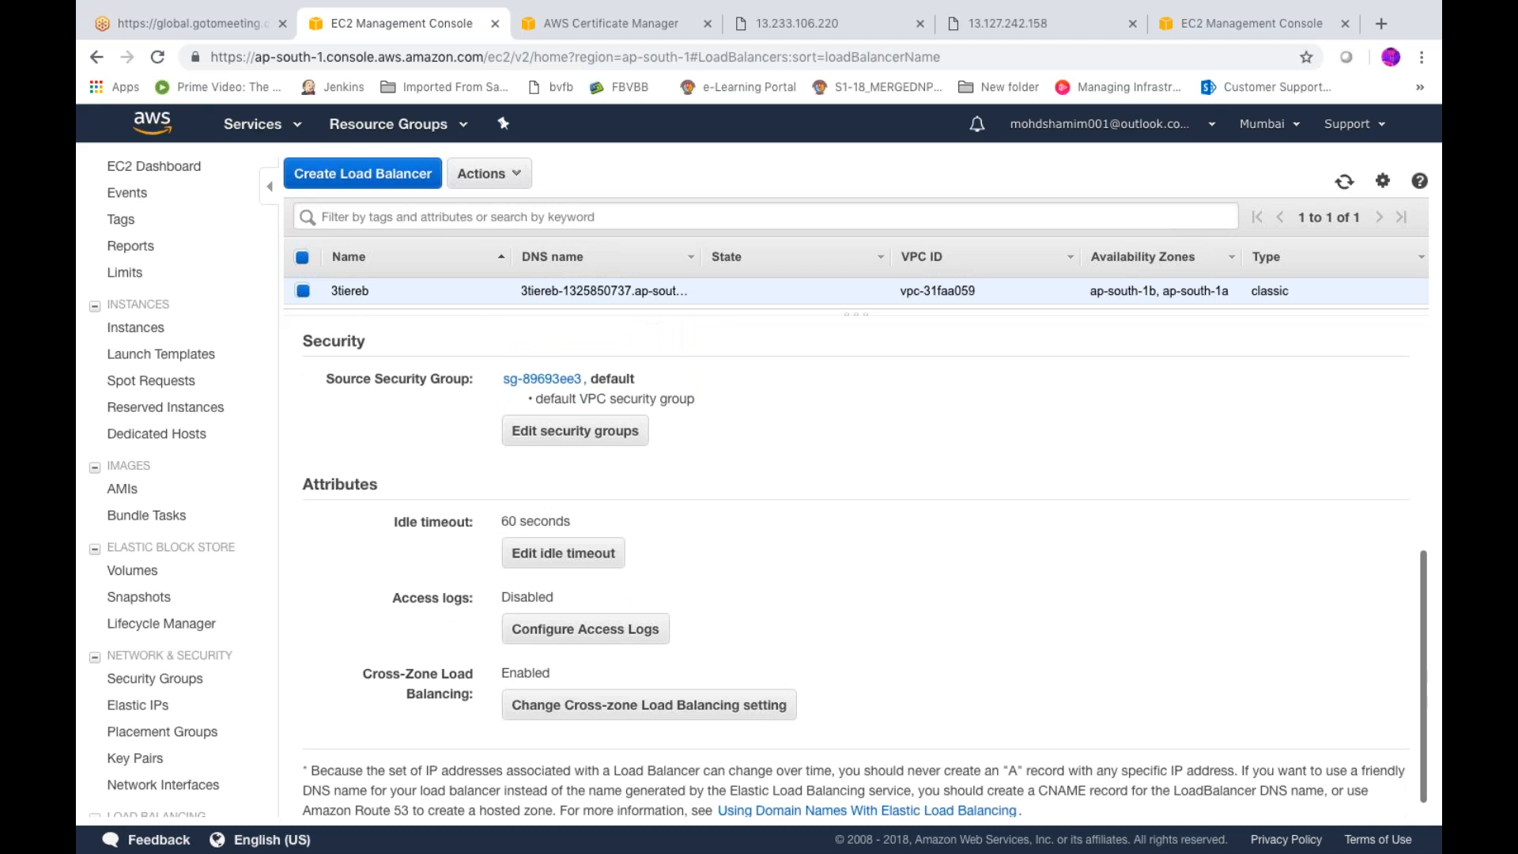
scroll(864, 565, "down", 1)
scroll(864, 566, "up", 1)
scroll(864, 566, "up", 6)
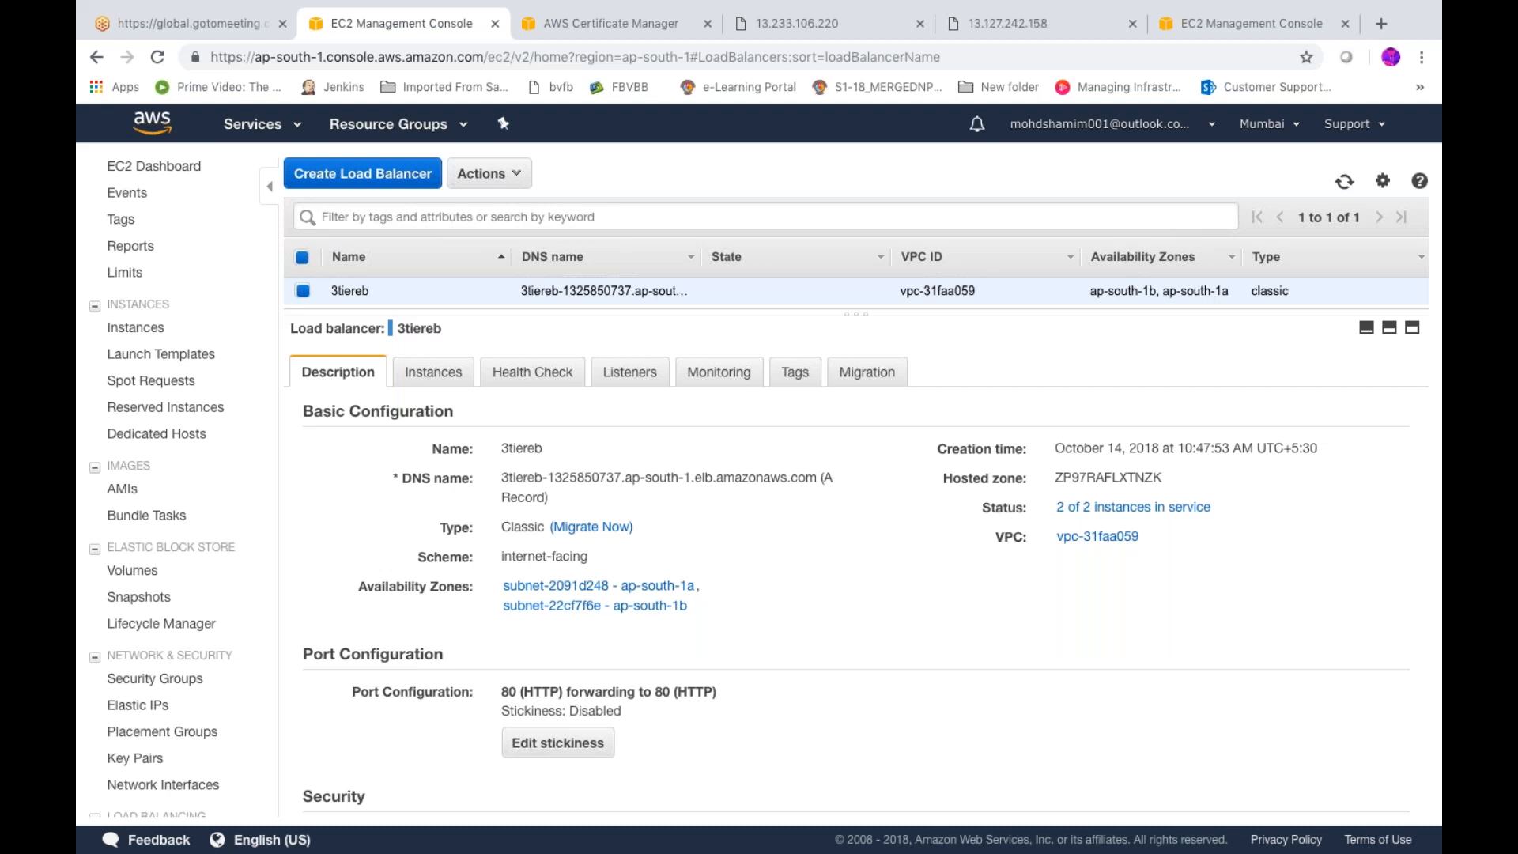
scroll(856, 565, "down", 1)
scroll(857, 565, "down", 3)
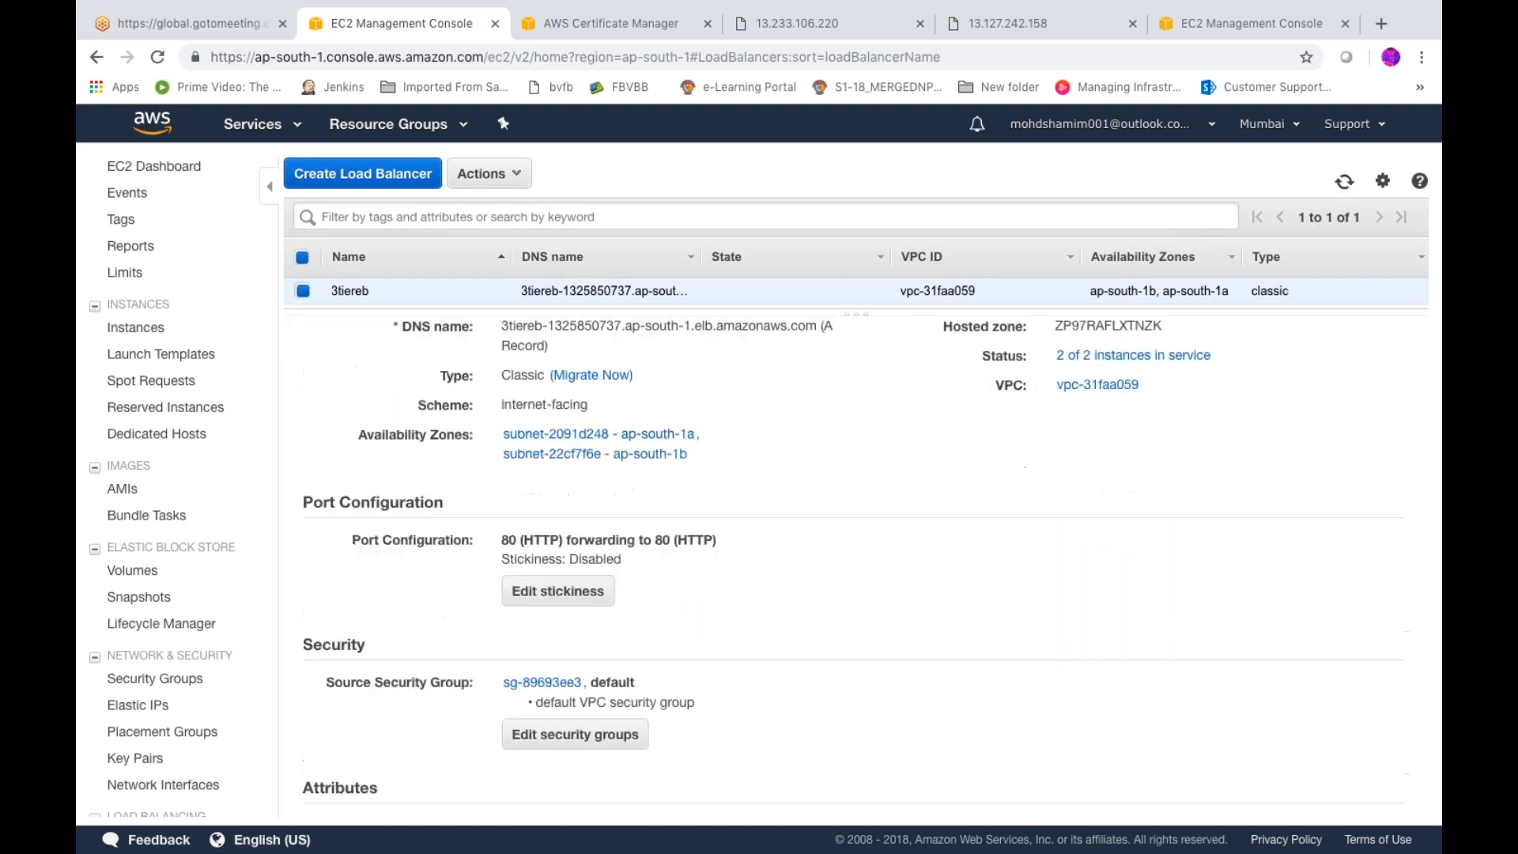
scroll(857, 566, "up", 4)
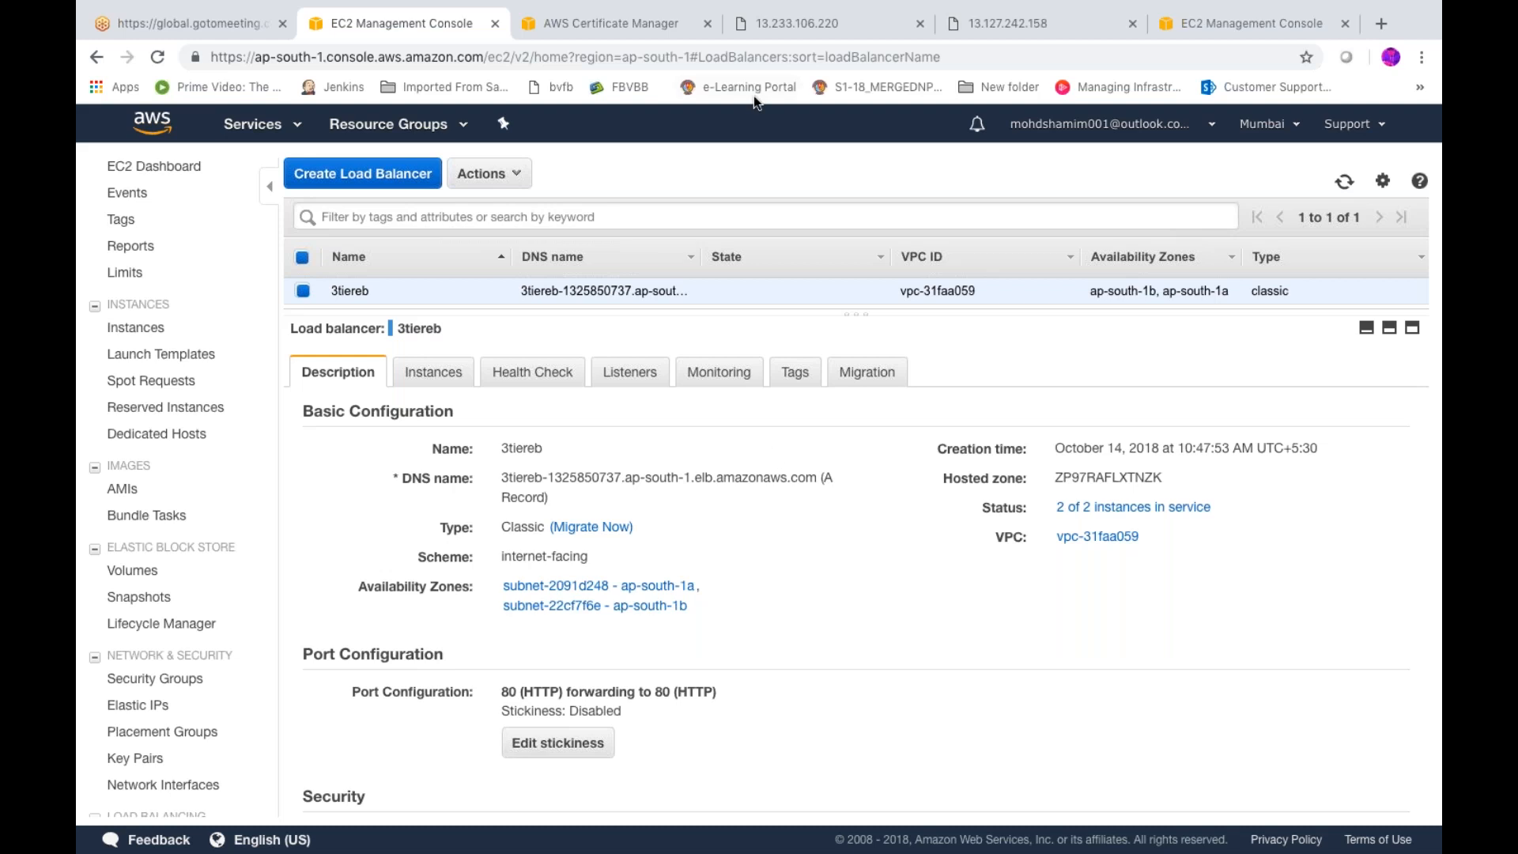
- Check the web pages served at 13.233.106.220 and 13.127.242.158, reloading the second one
left_click(797, 23)
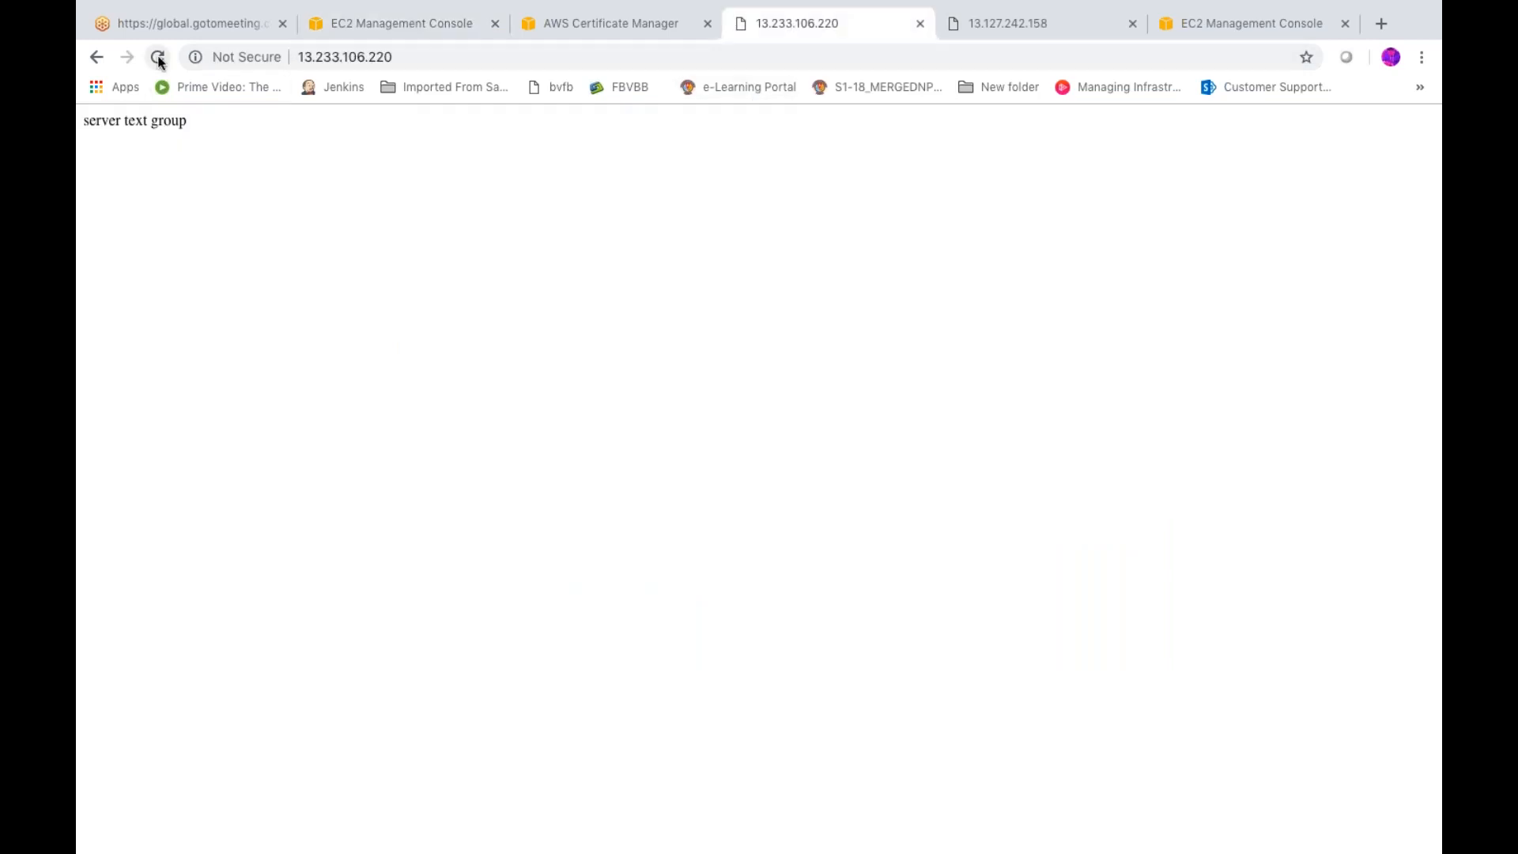
left_click(969, 30)
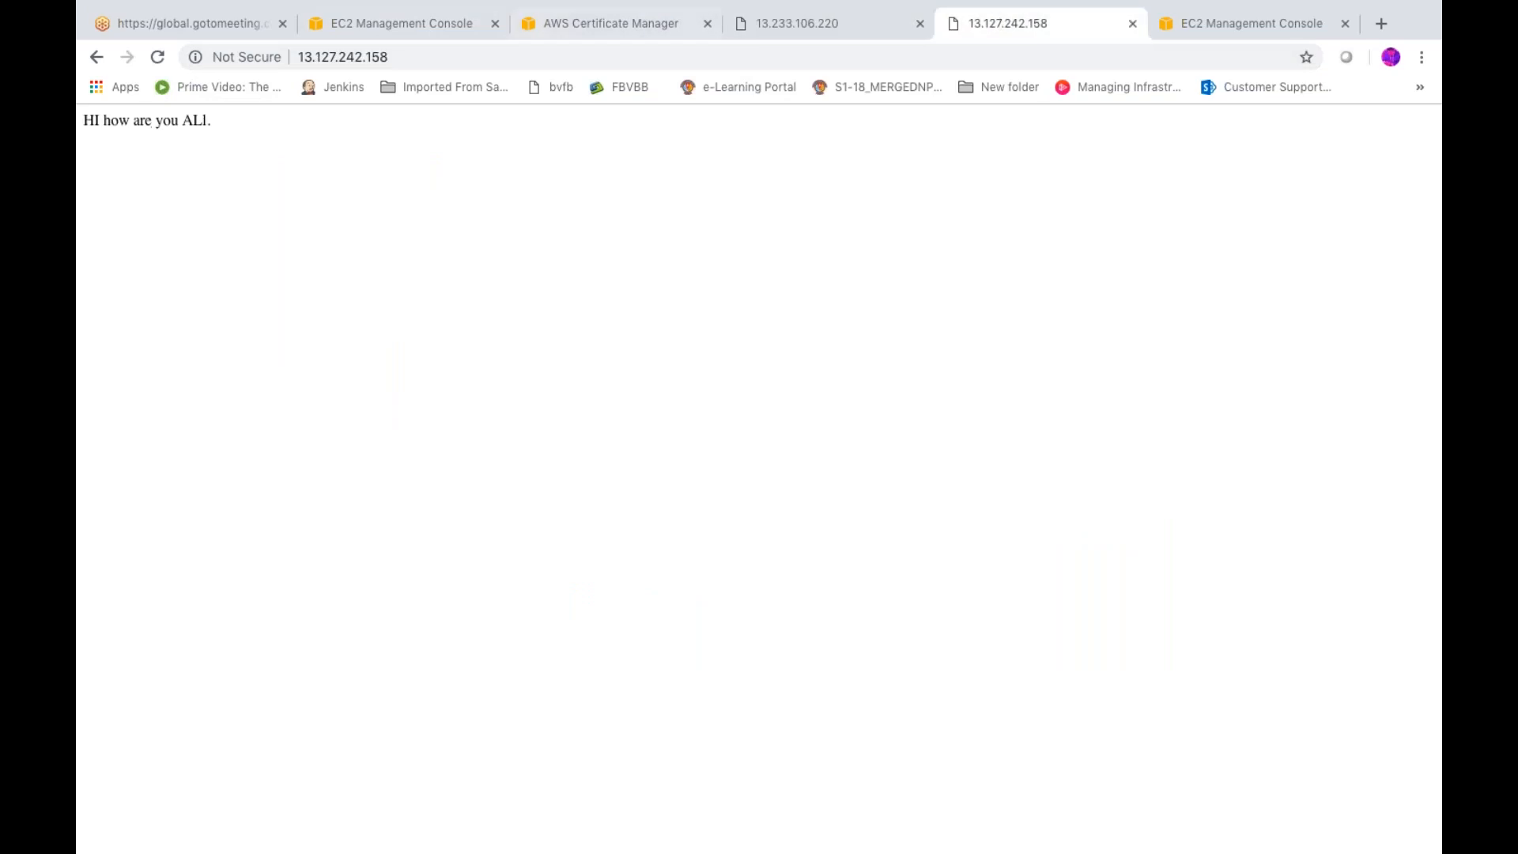
left_click(158, 59)
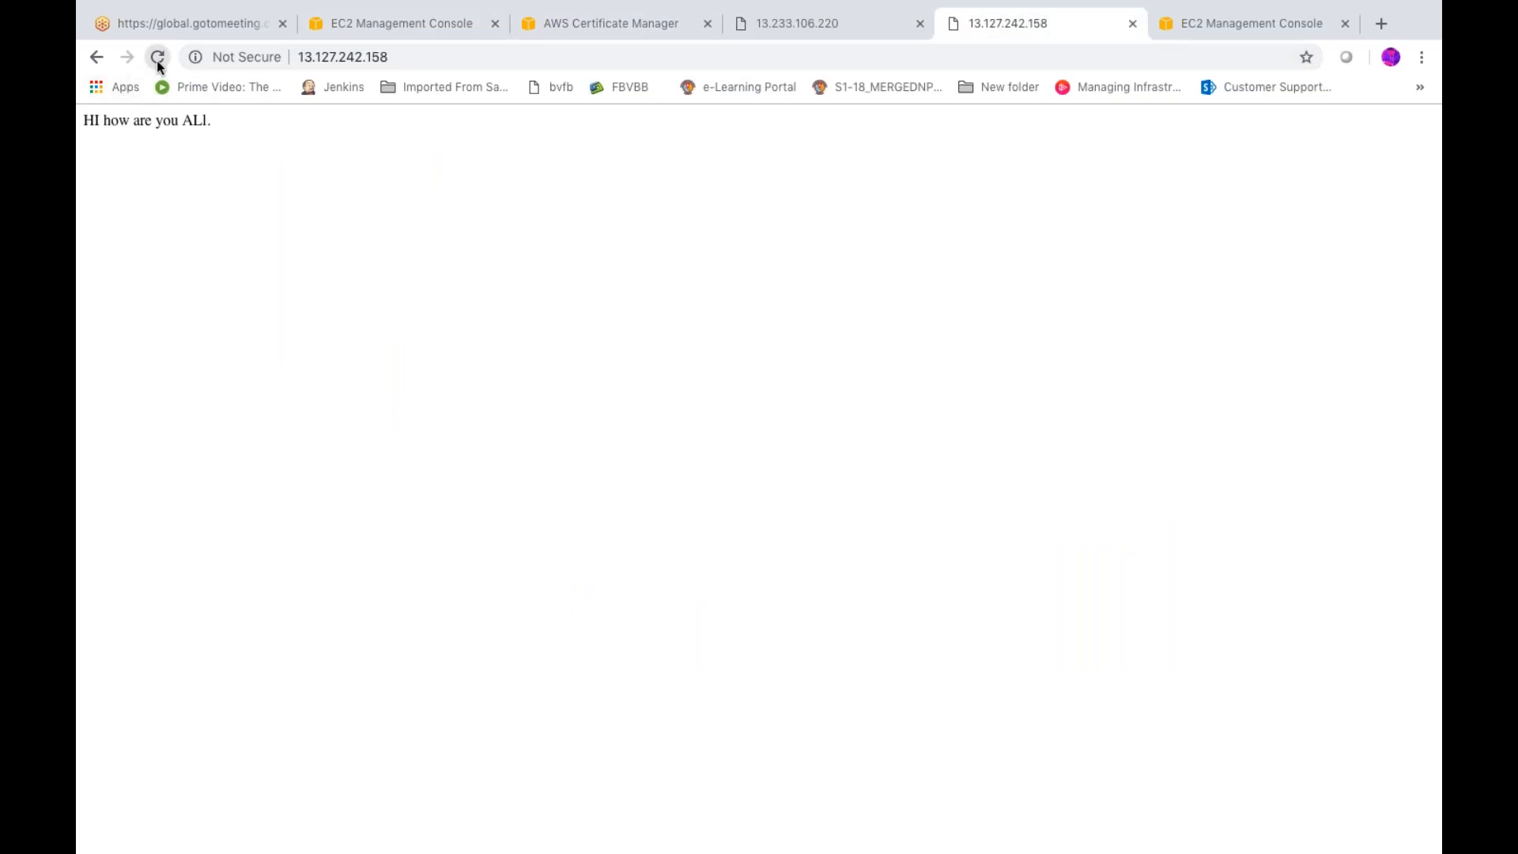
- Check the health check settings of 3tiereb and the status of its registered instances in the EC2 console
left_click(444, 23)
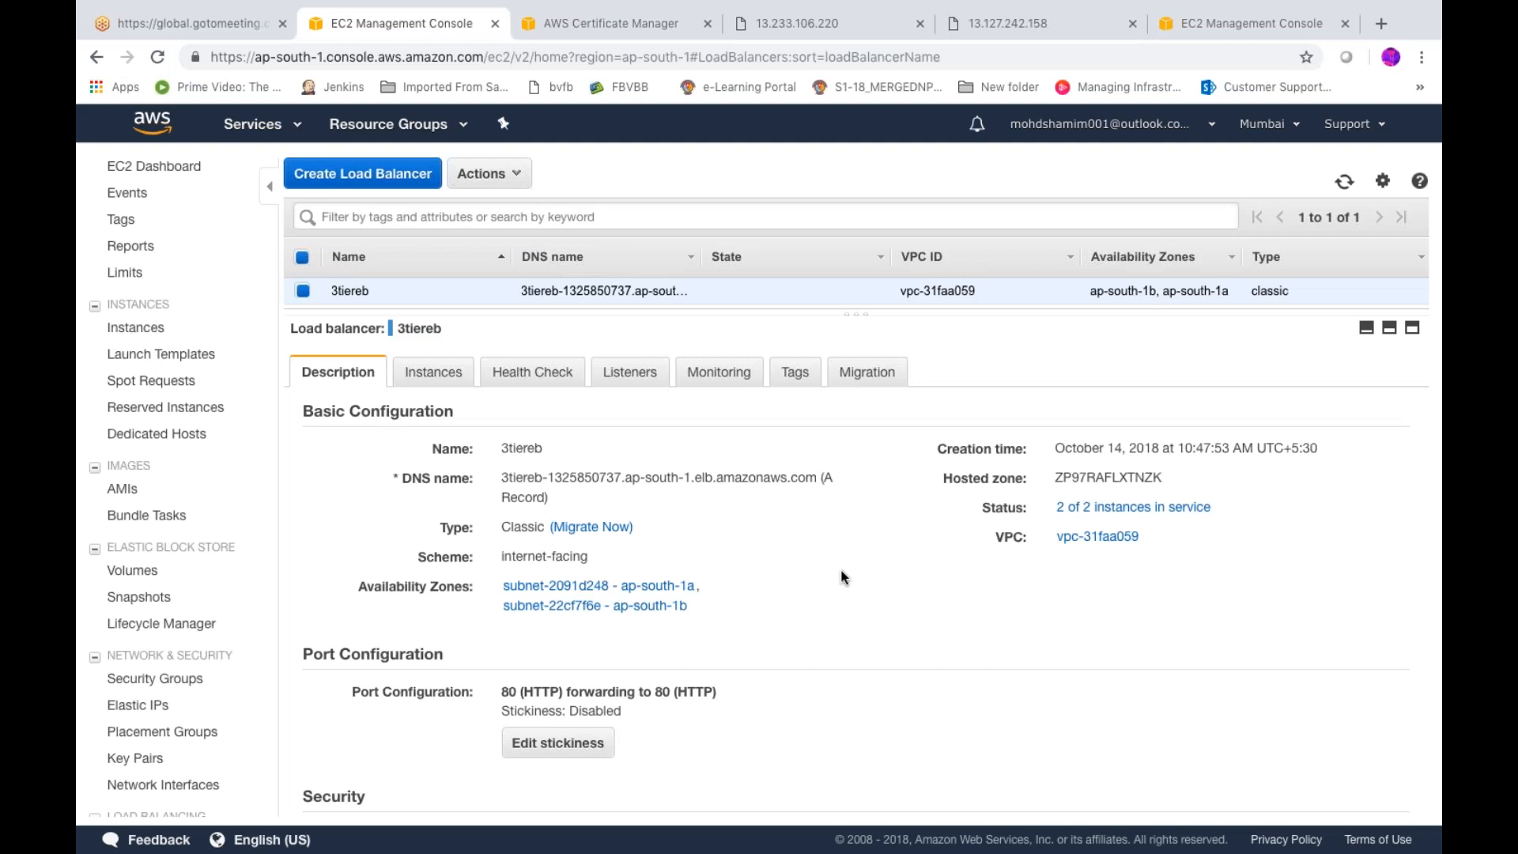
left_click(534, 377)
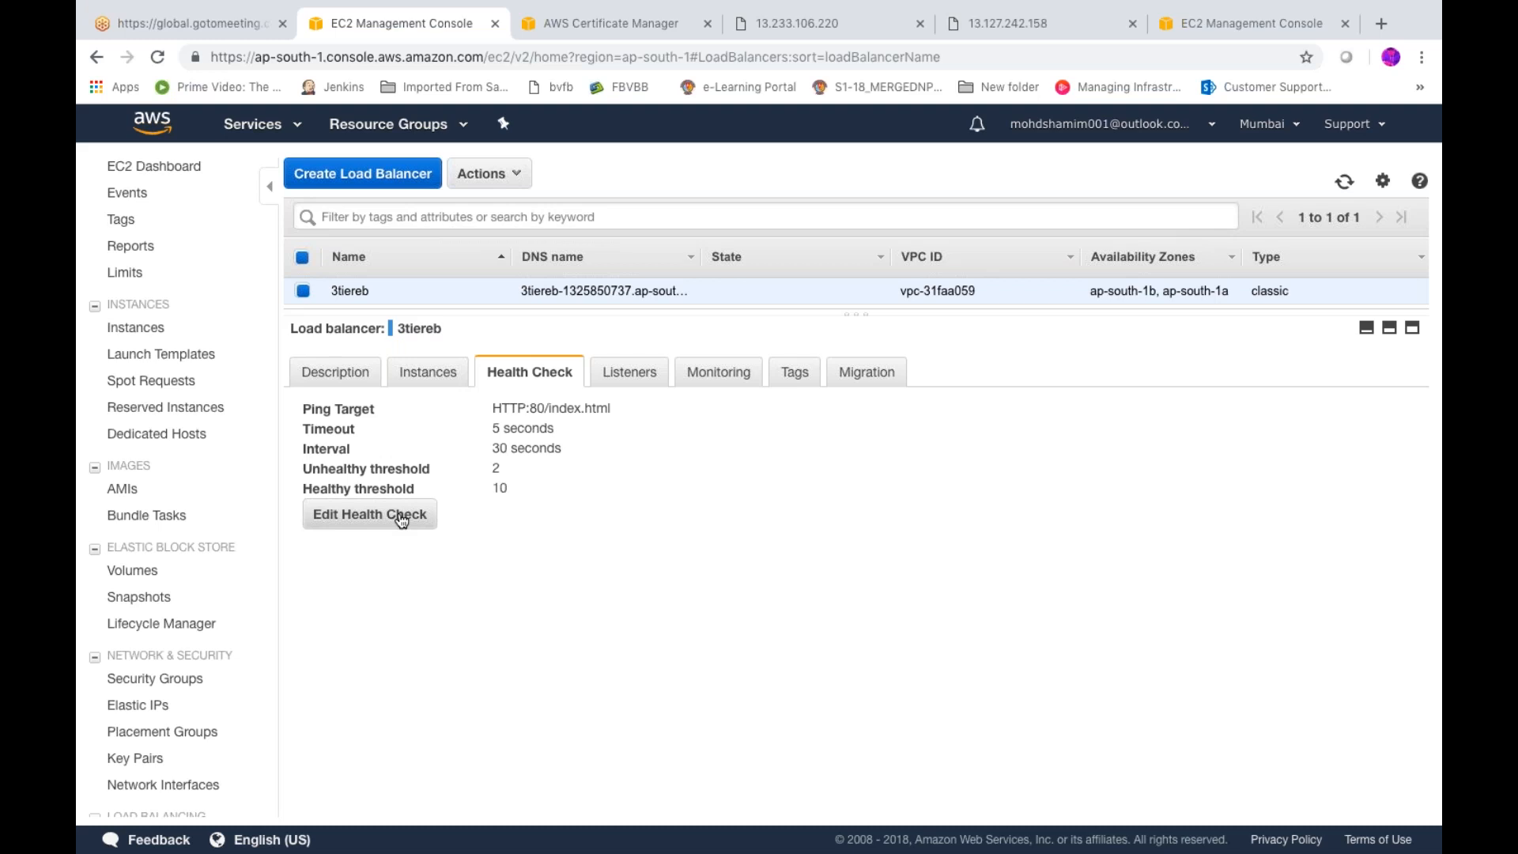
left_click(438, 383)
mouse_move(1004, 530)
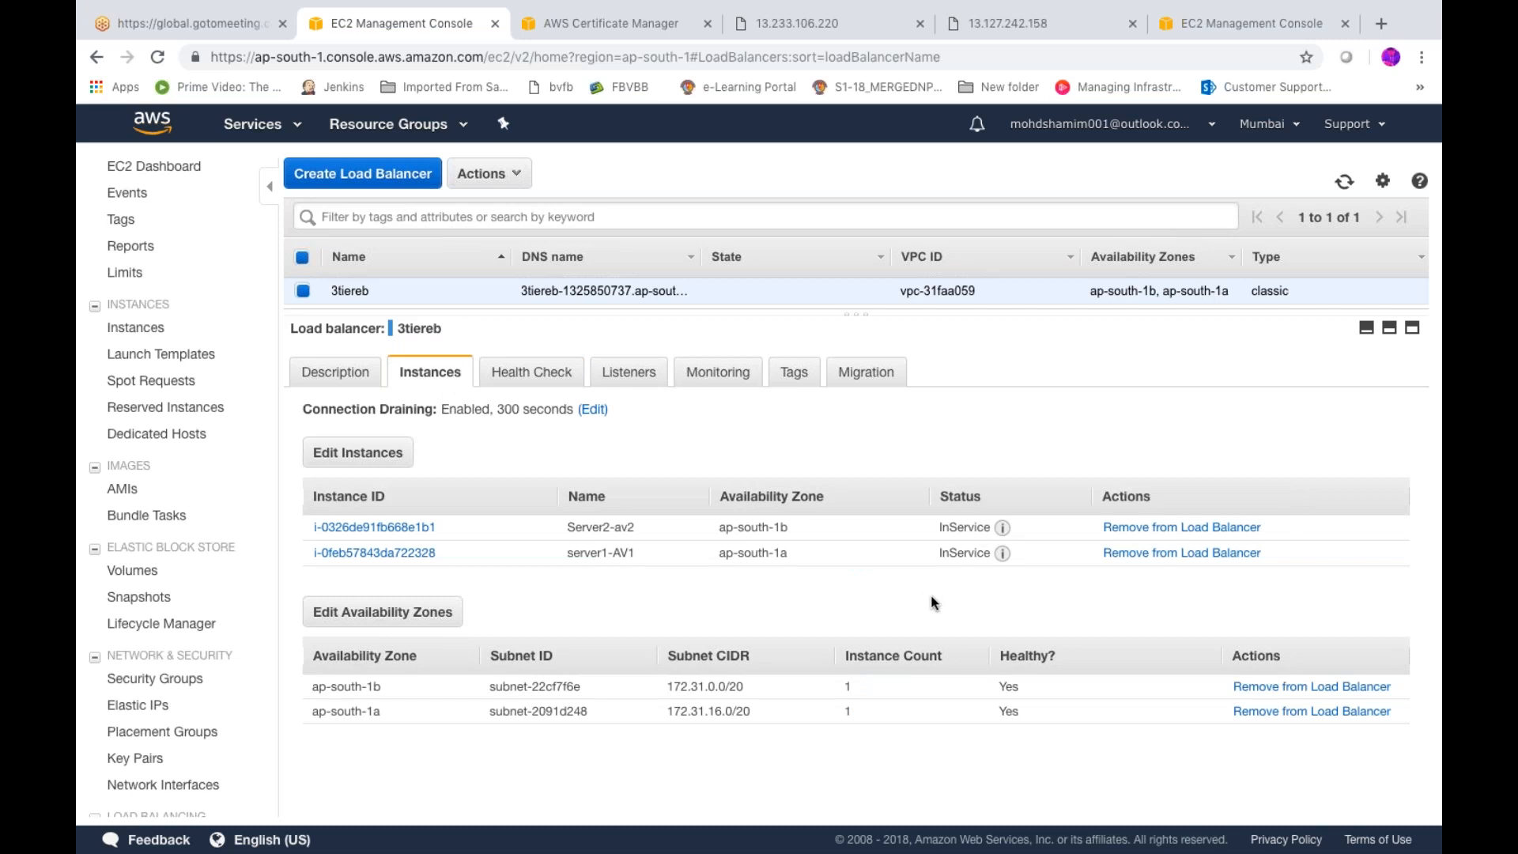
- Copy the DNS name of 3tiereb and load it in the browser tab that holds the EC2 dashboard
left_click(318, 379)
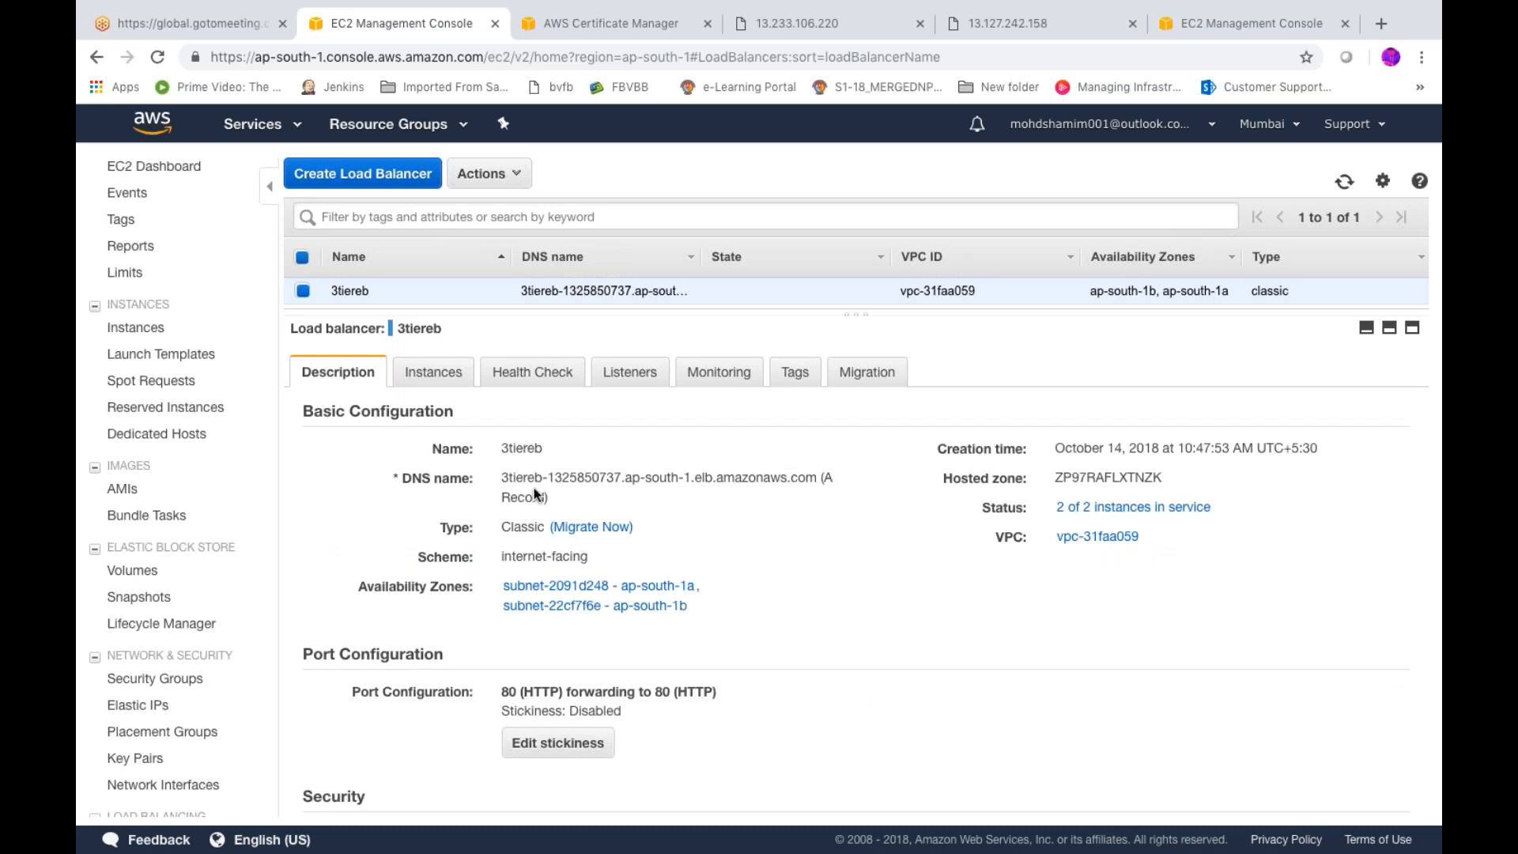
left_click_drag(503, 476, 819, 479)
key("ctrl+c")
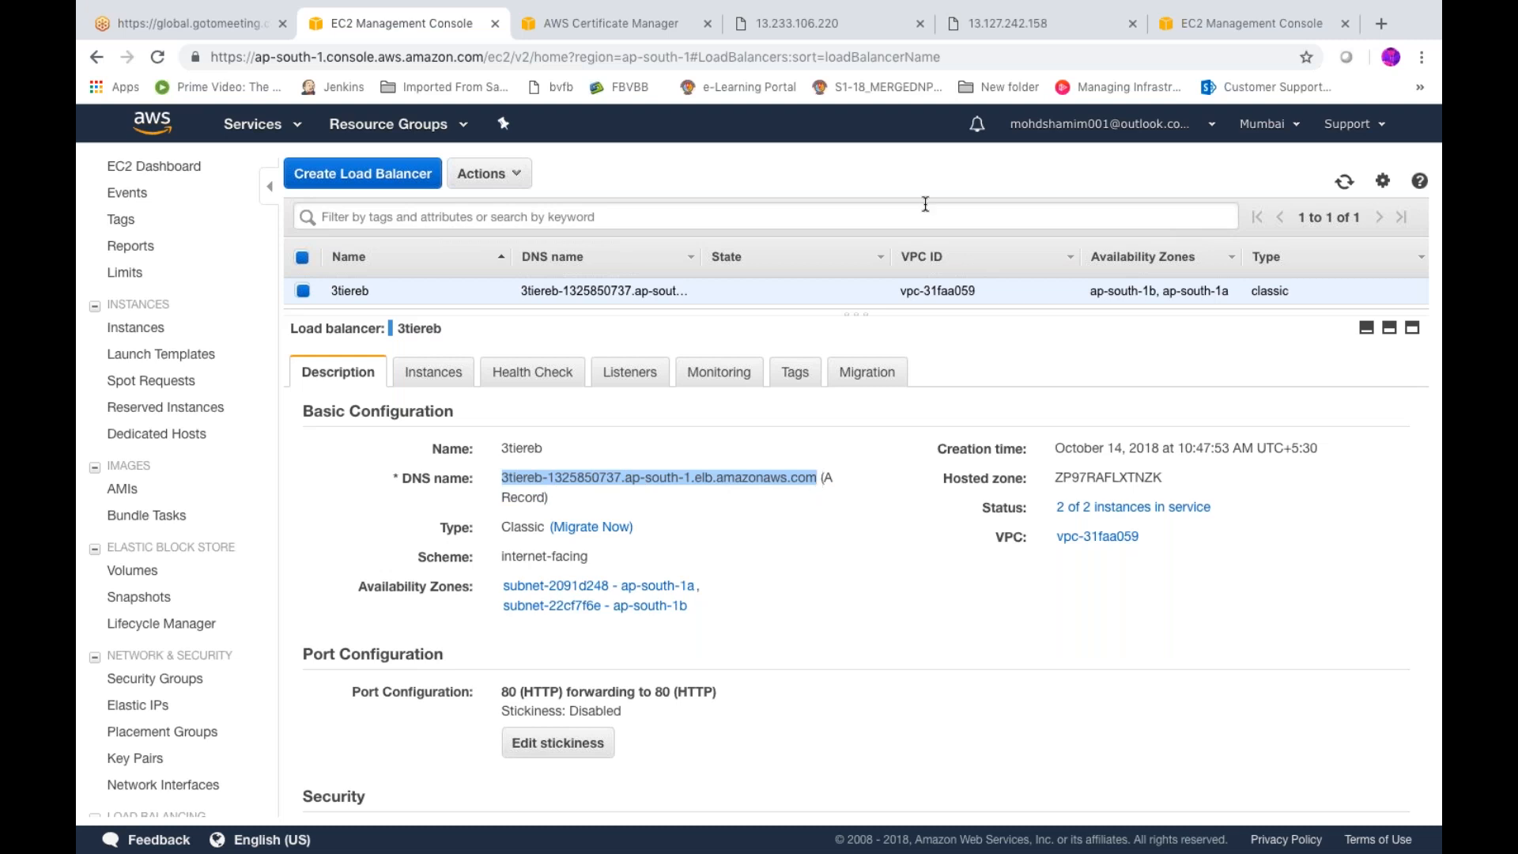
left_click(1285, 23)
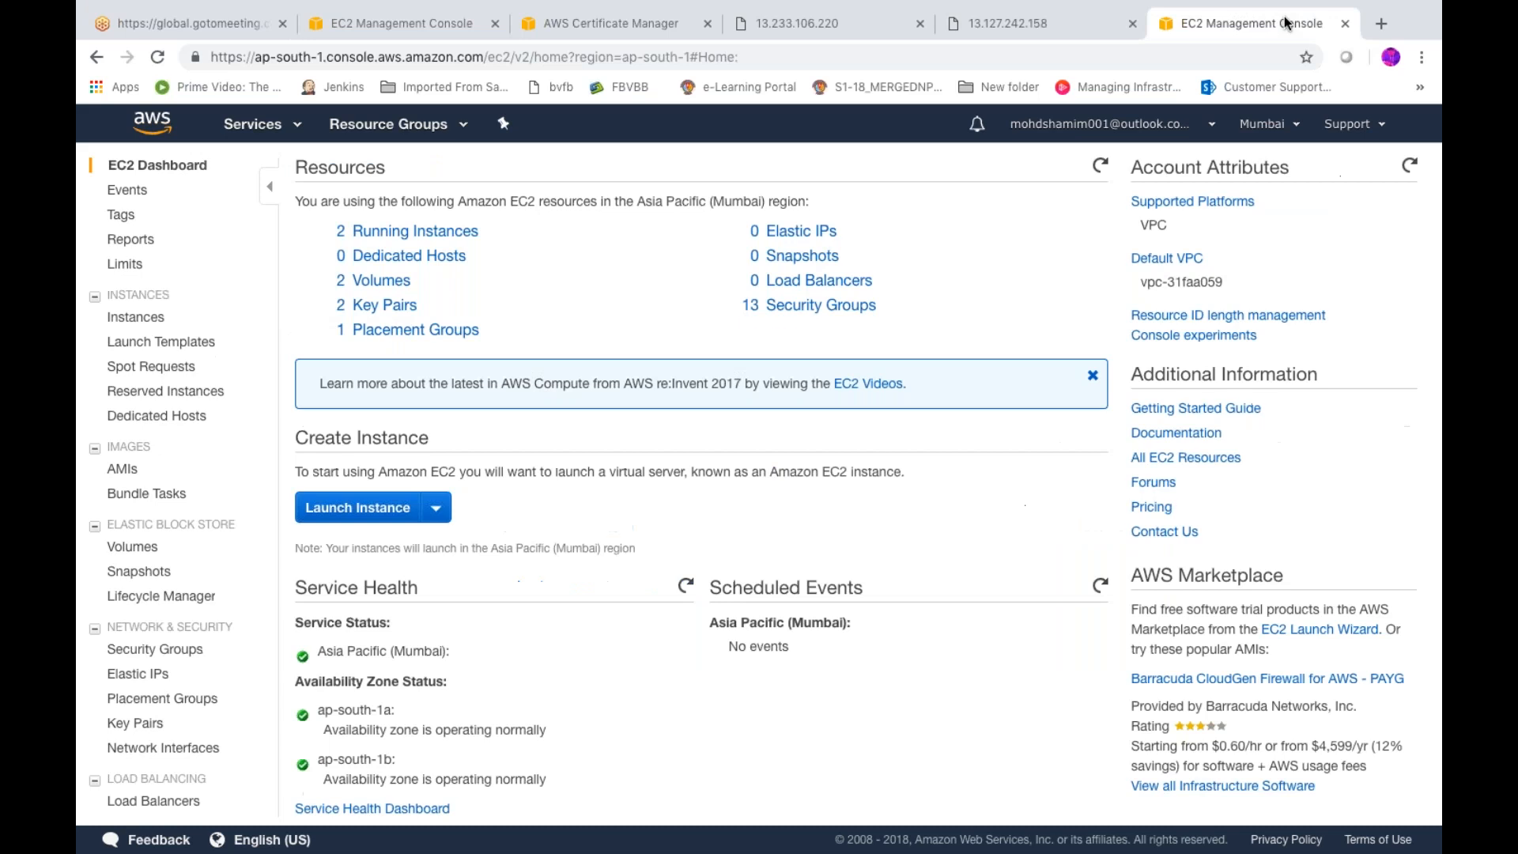
left_click(821, 59)
key("ctrl+v")
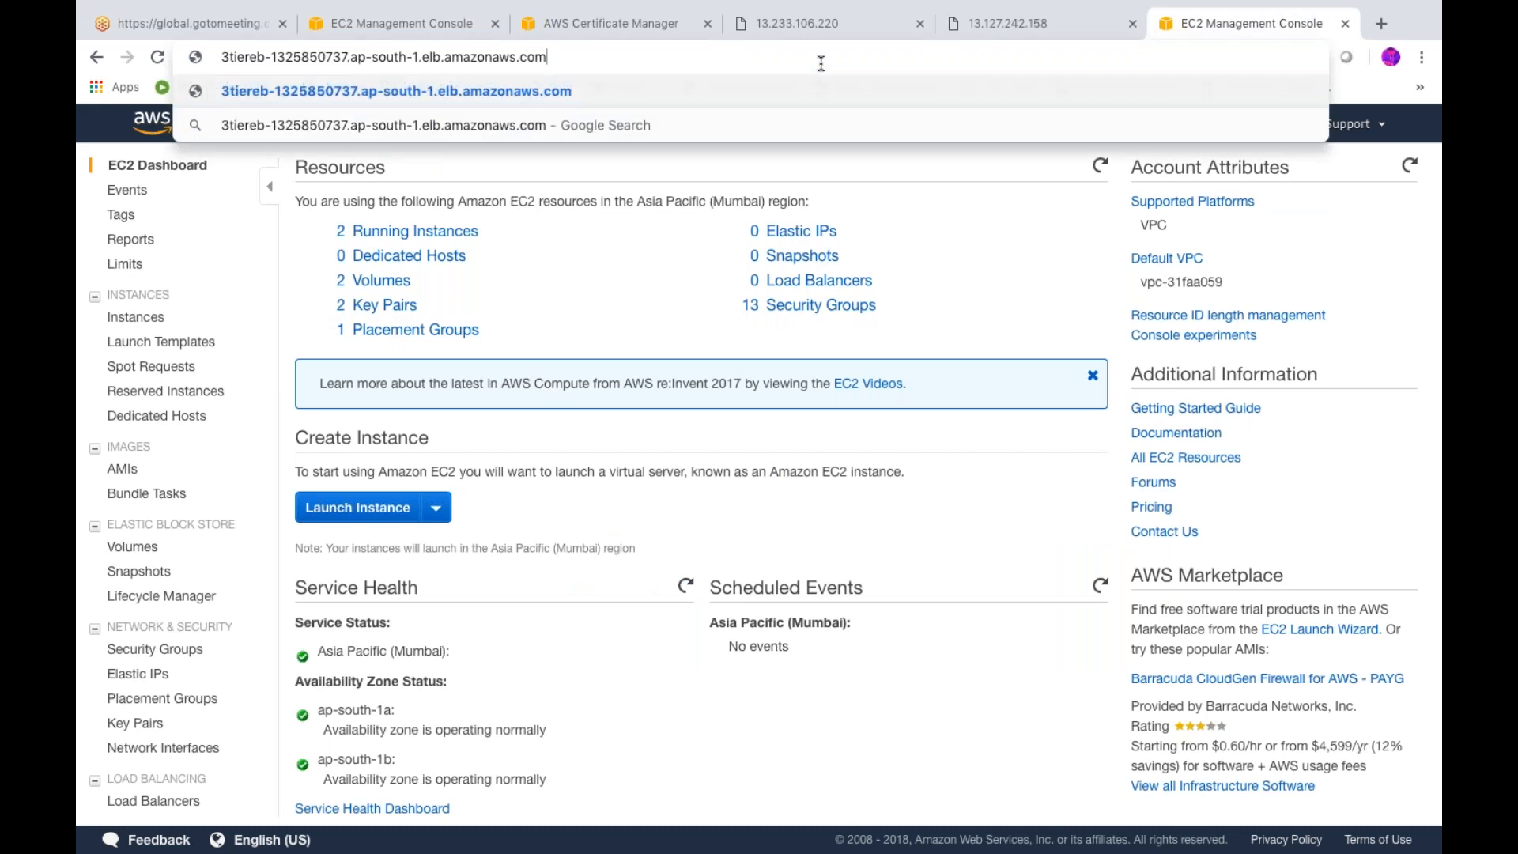
key("Return")
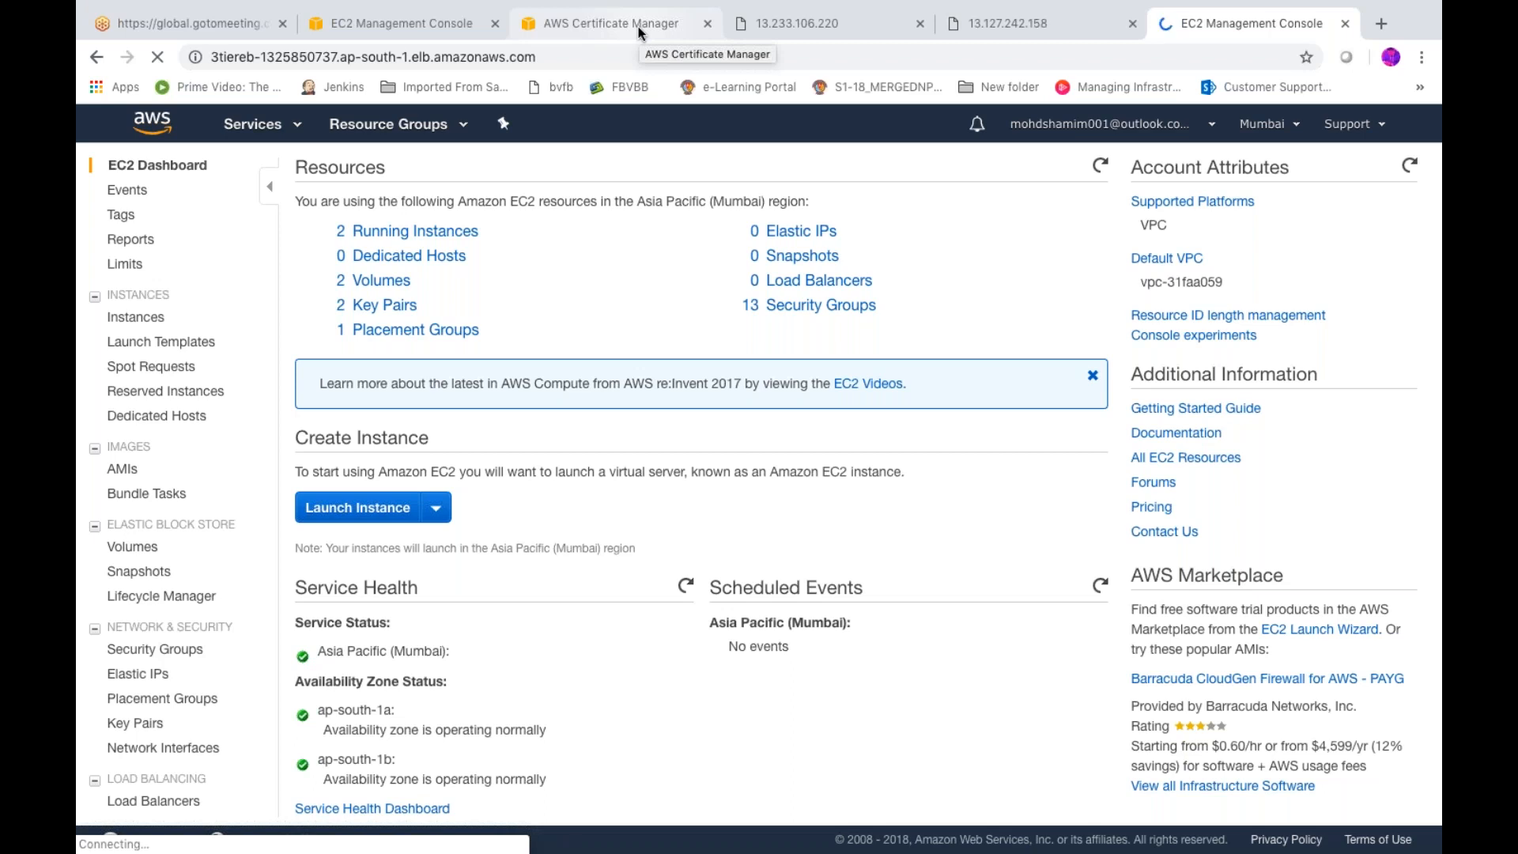
- Replace the stalled page with a new browser tab and load 3tiereb-1325850737.ap-south-1.elb.amazonaws.com there
left_click(435, 32)
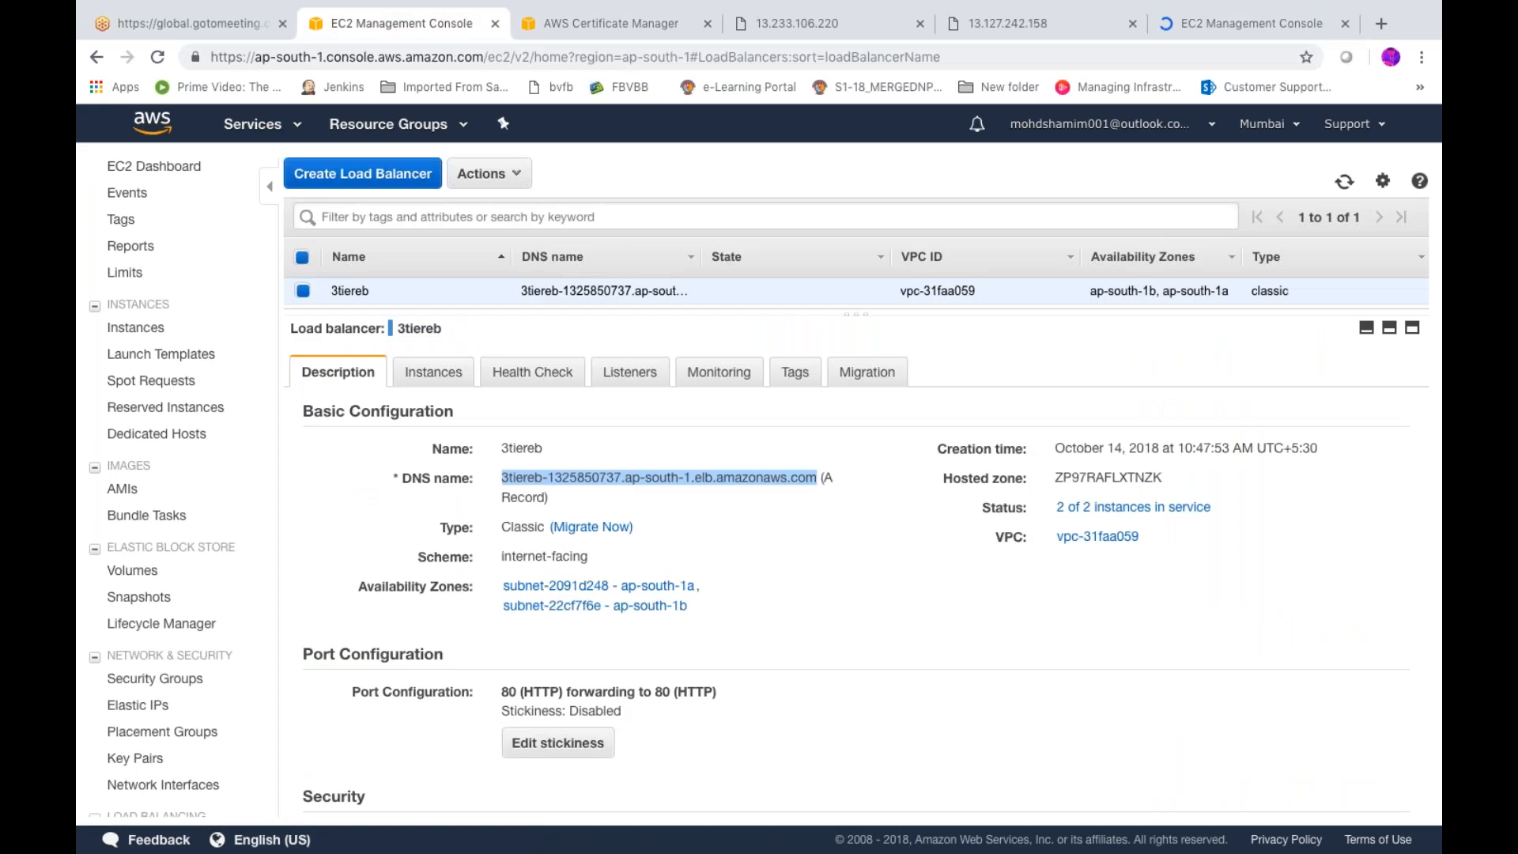
left_click(1186, 31)
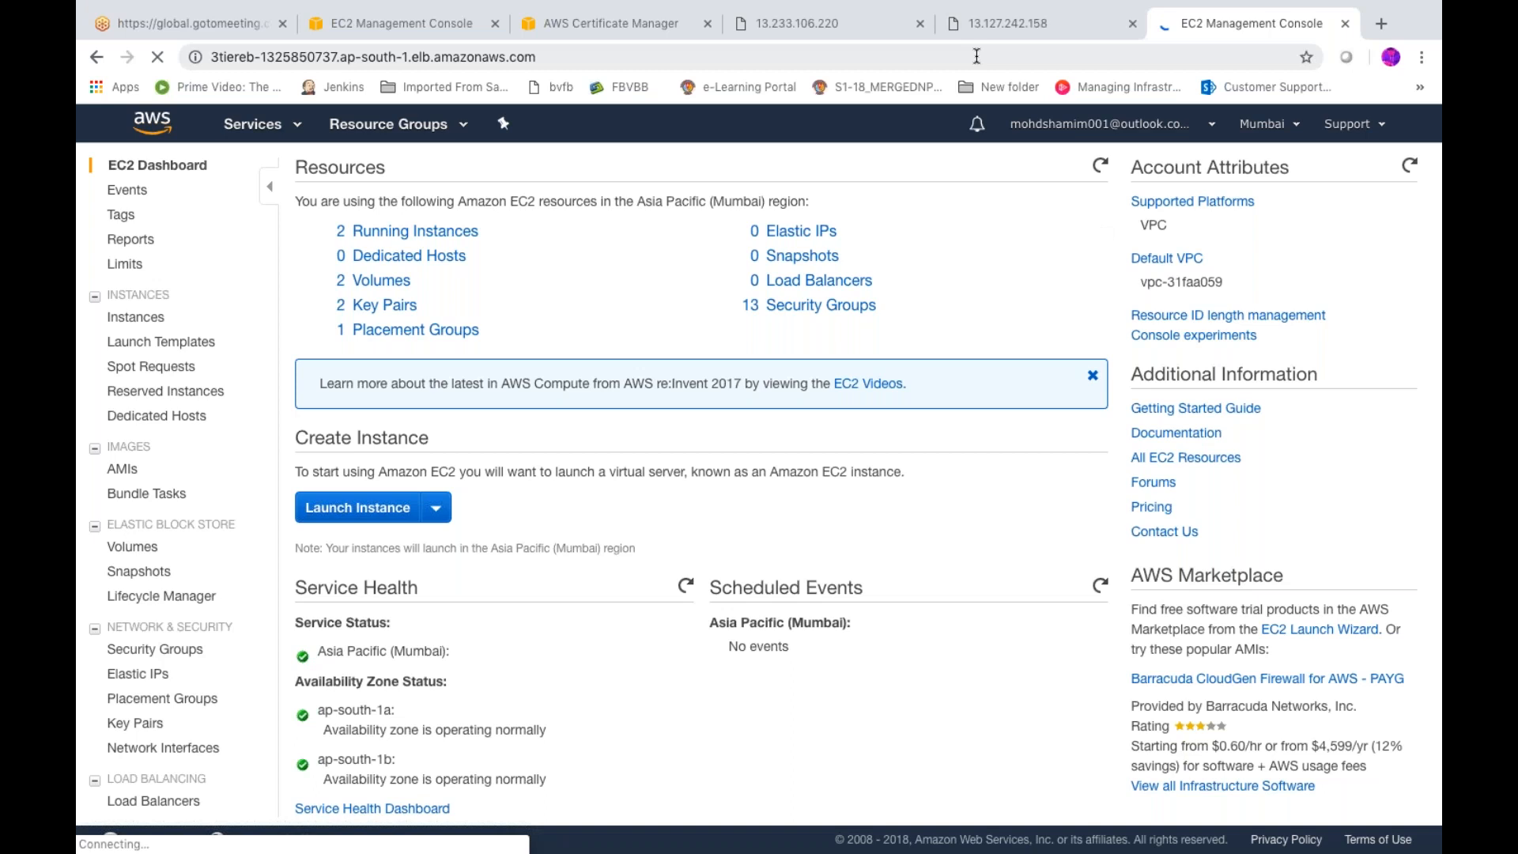
left_click(1347, 25)
key("ctrl+t")
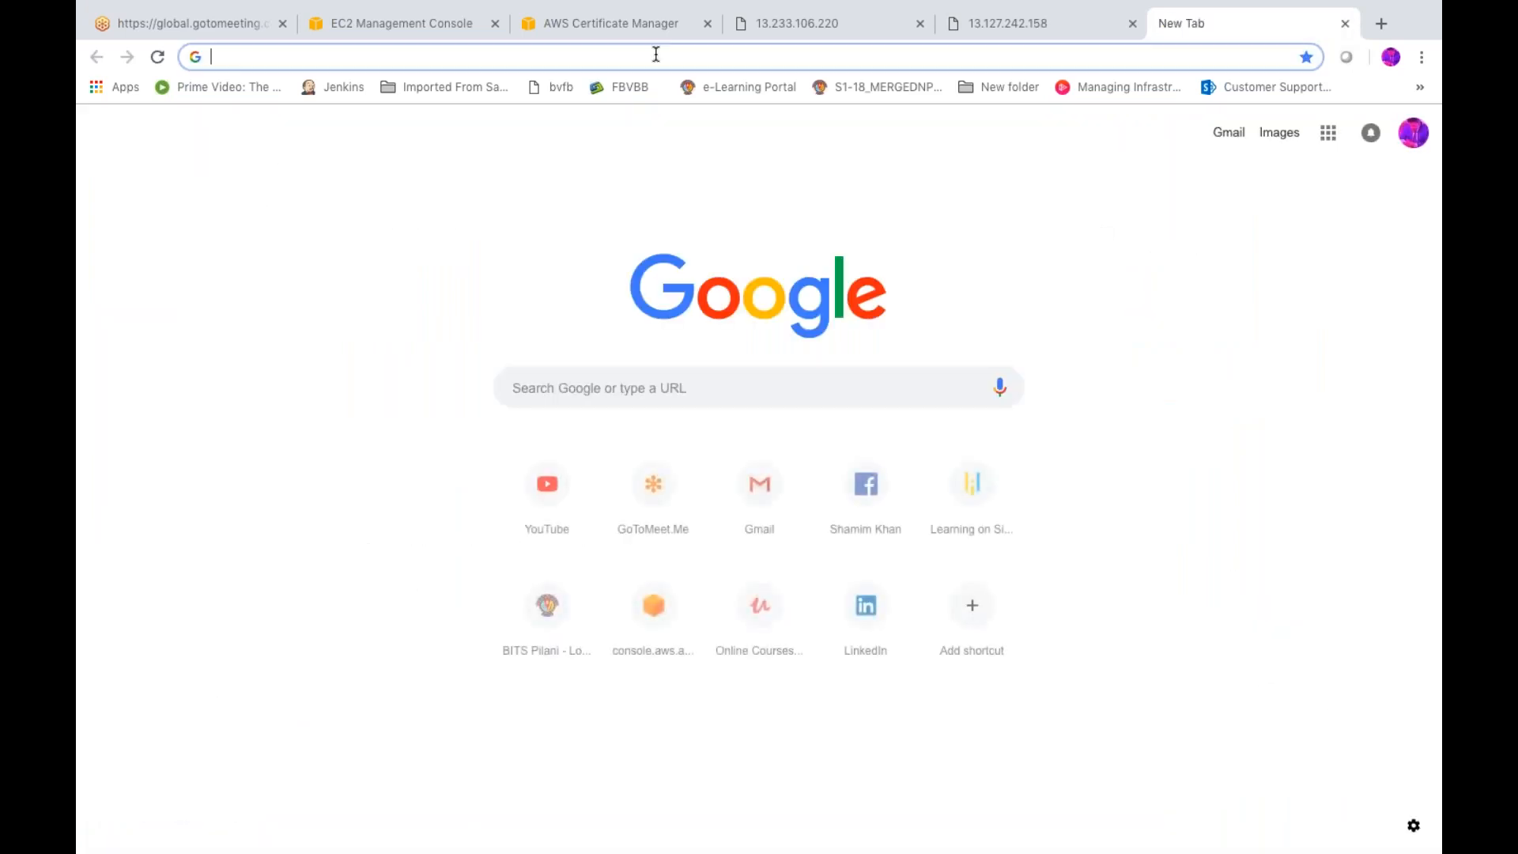
key("ctrl+v")
key("Return")
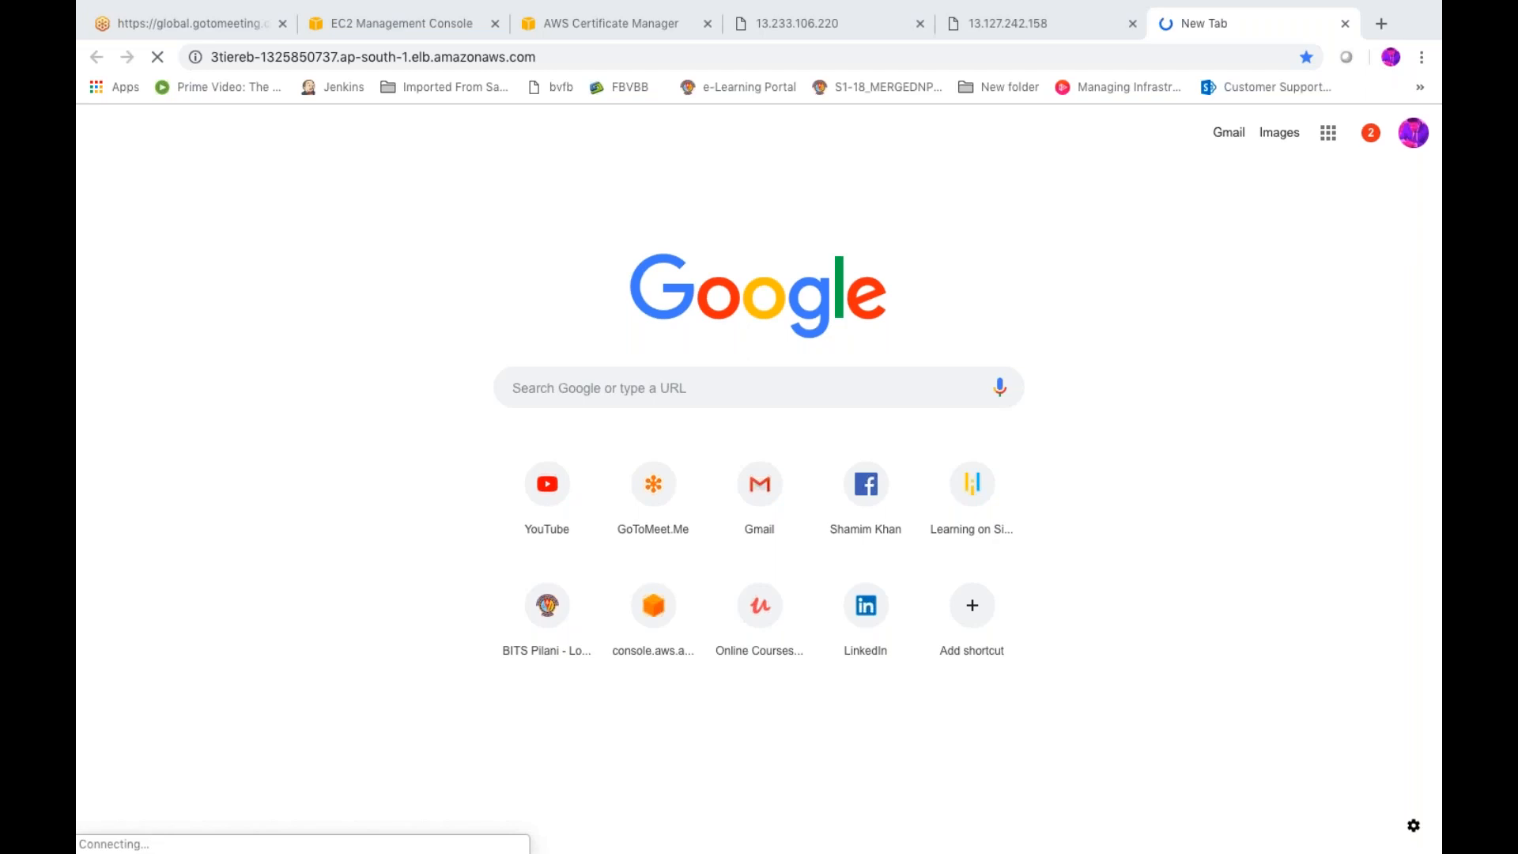
- Open the load balancer address in a duplicate tab and close the original stalled tab
left_click(1201, 567)
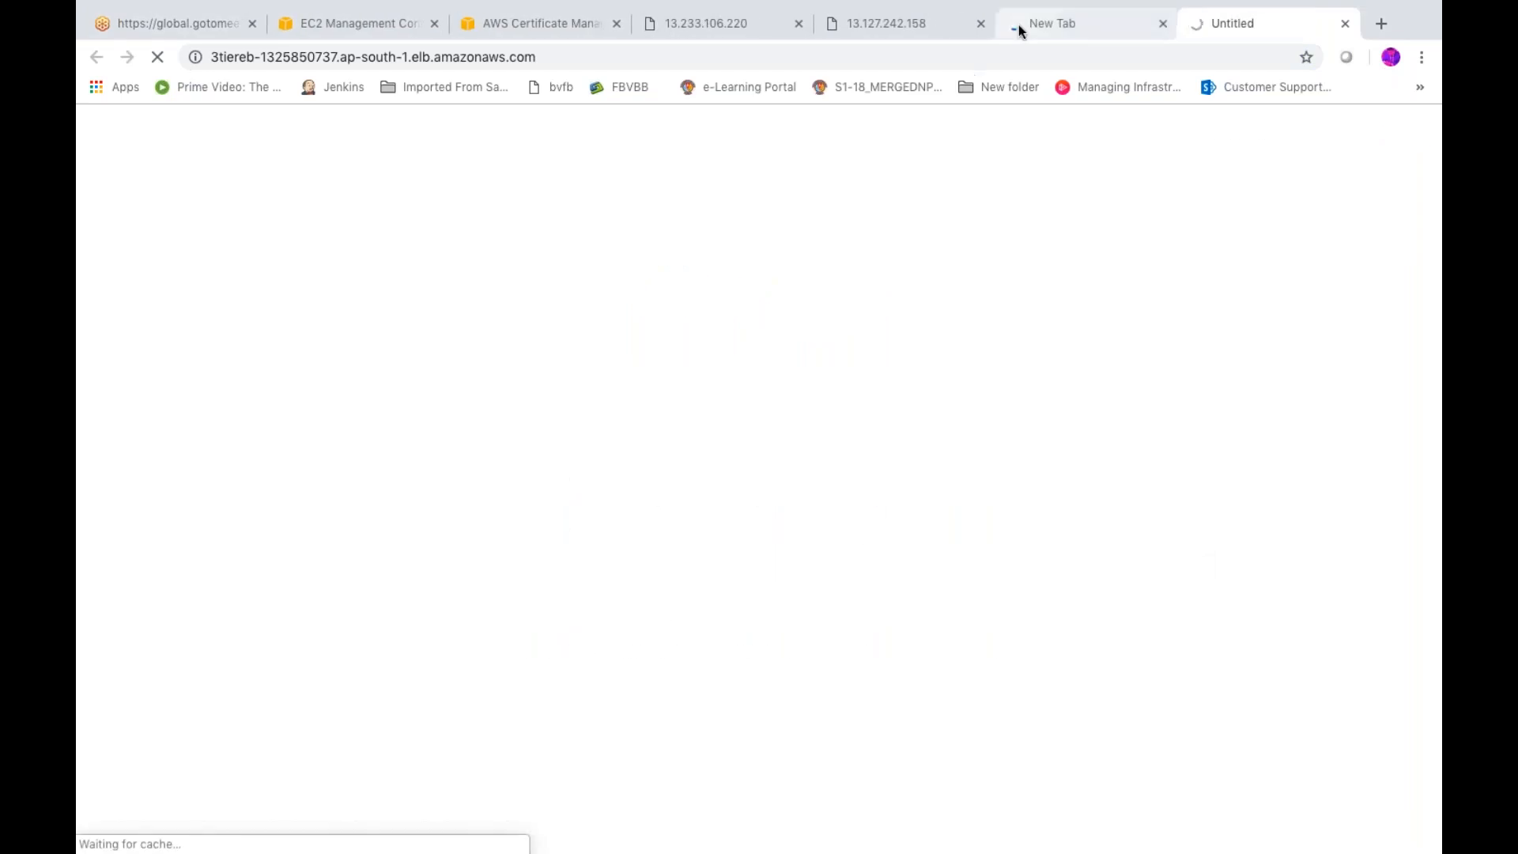
left_click(1019, 25)
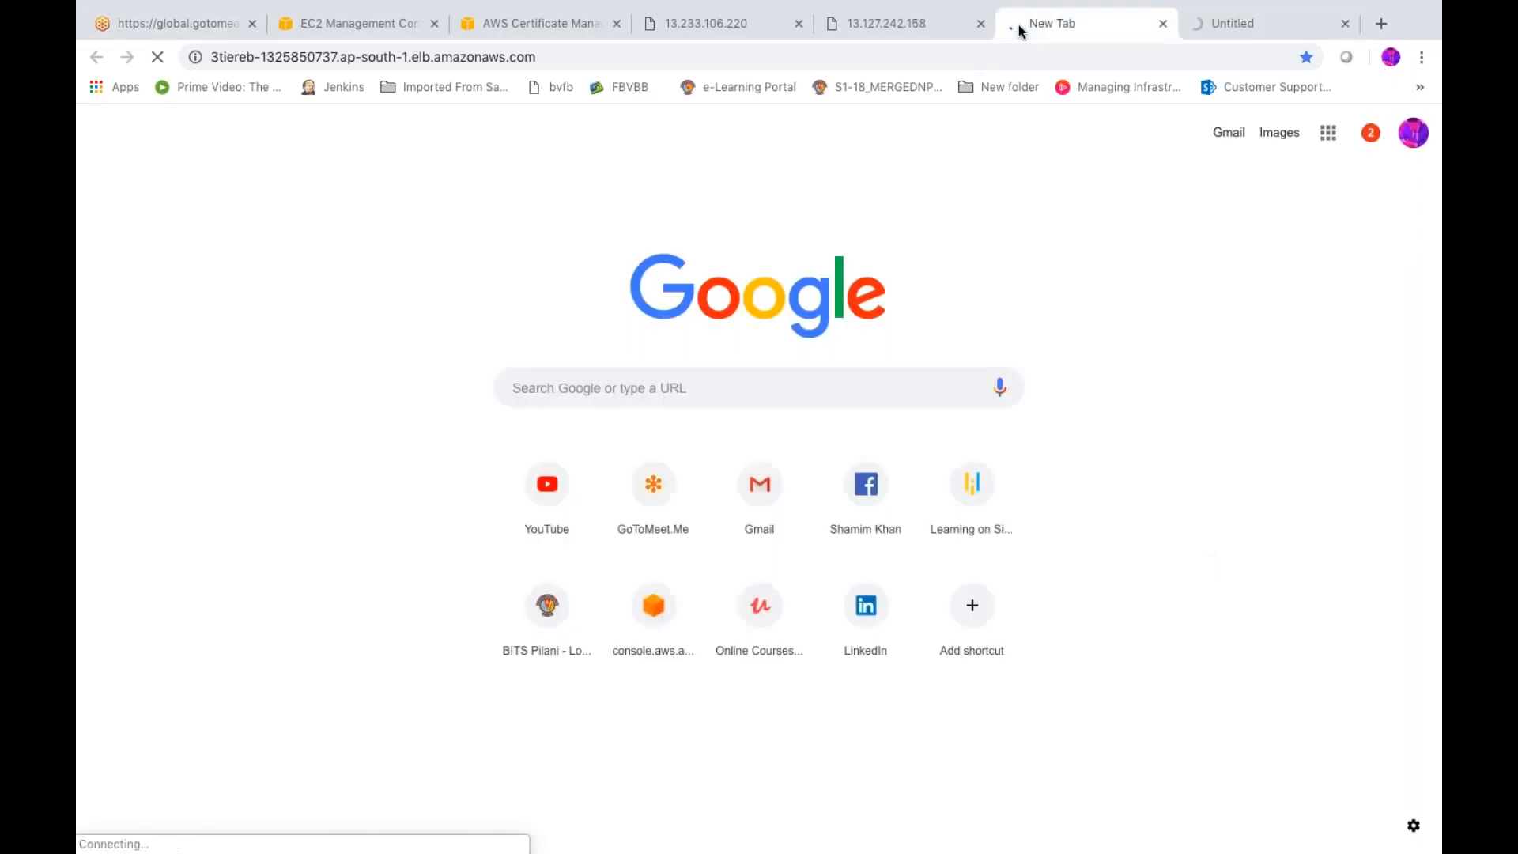
left_click(1162, 25)
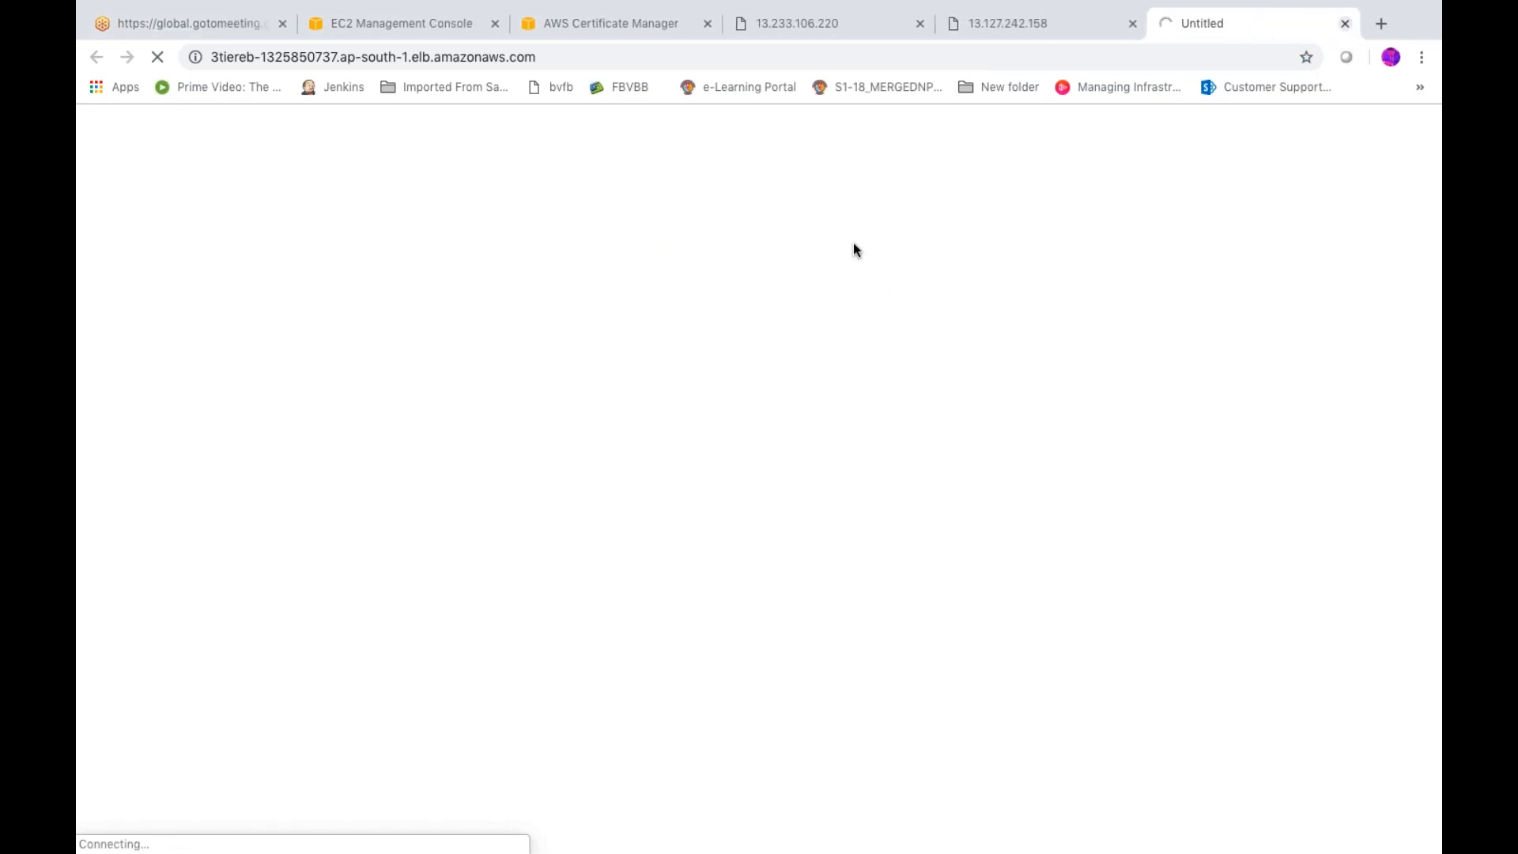
- Review the description of 3tiereb for its port configuration and source security group
mouse_move(366, 4)
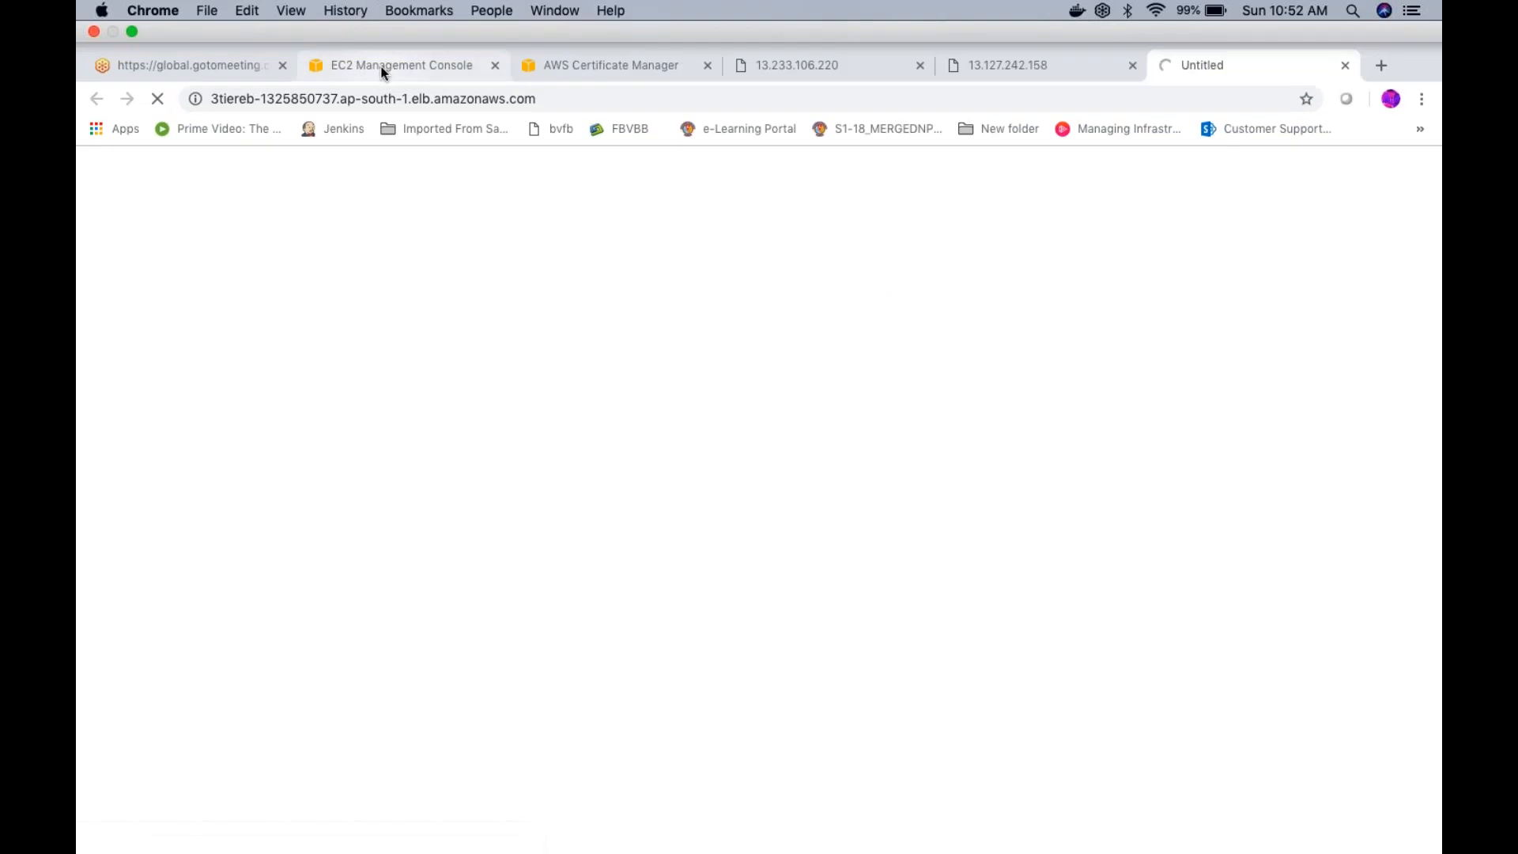
left_click(382, 70)
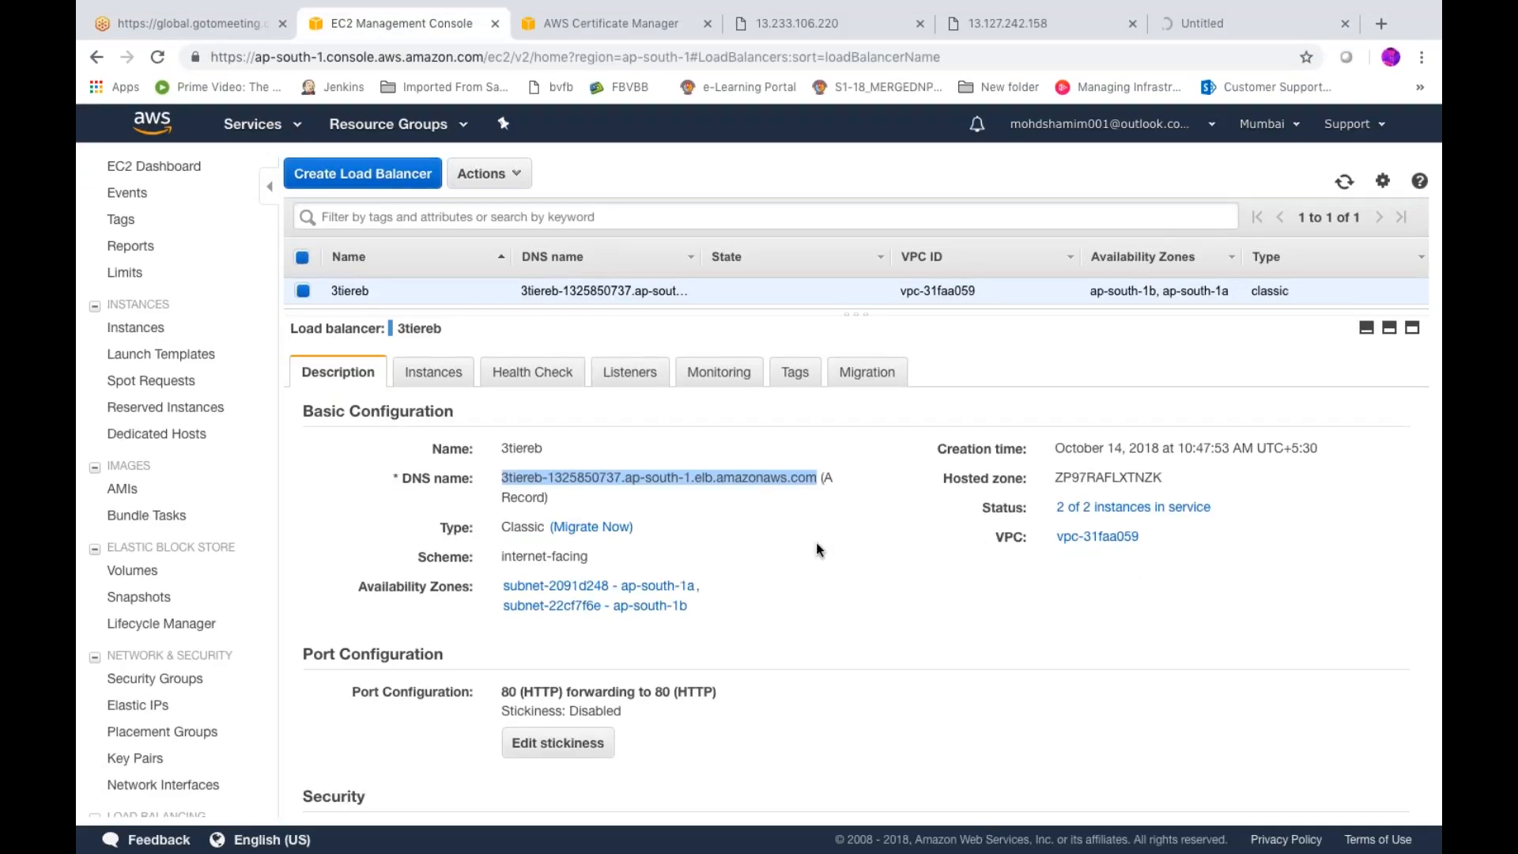
scroll(817, 544, "down", 1)
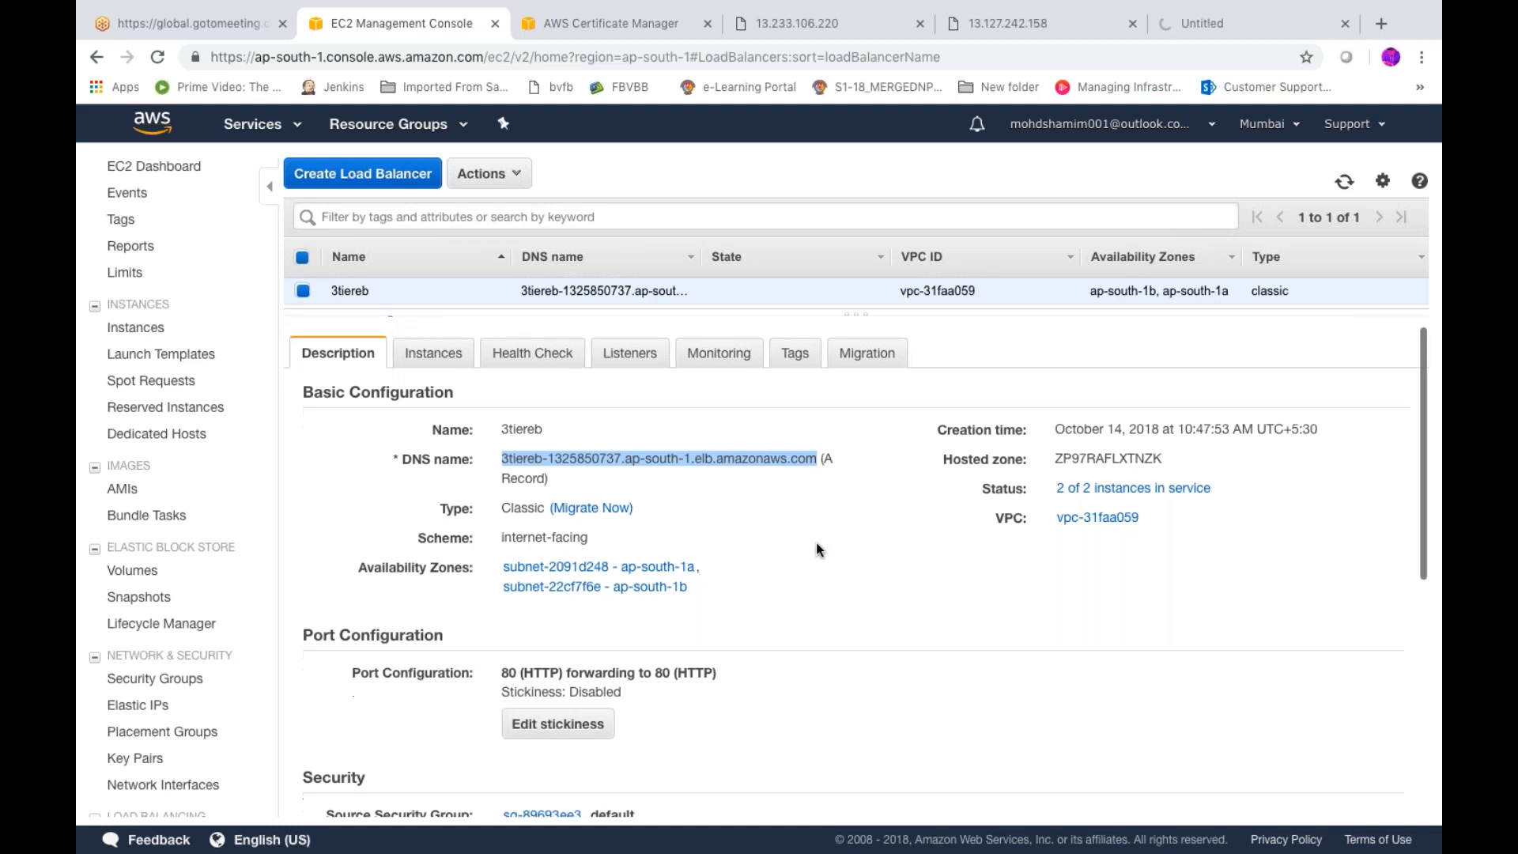
scroll(816, 544, "down", 3)
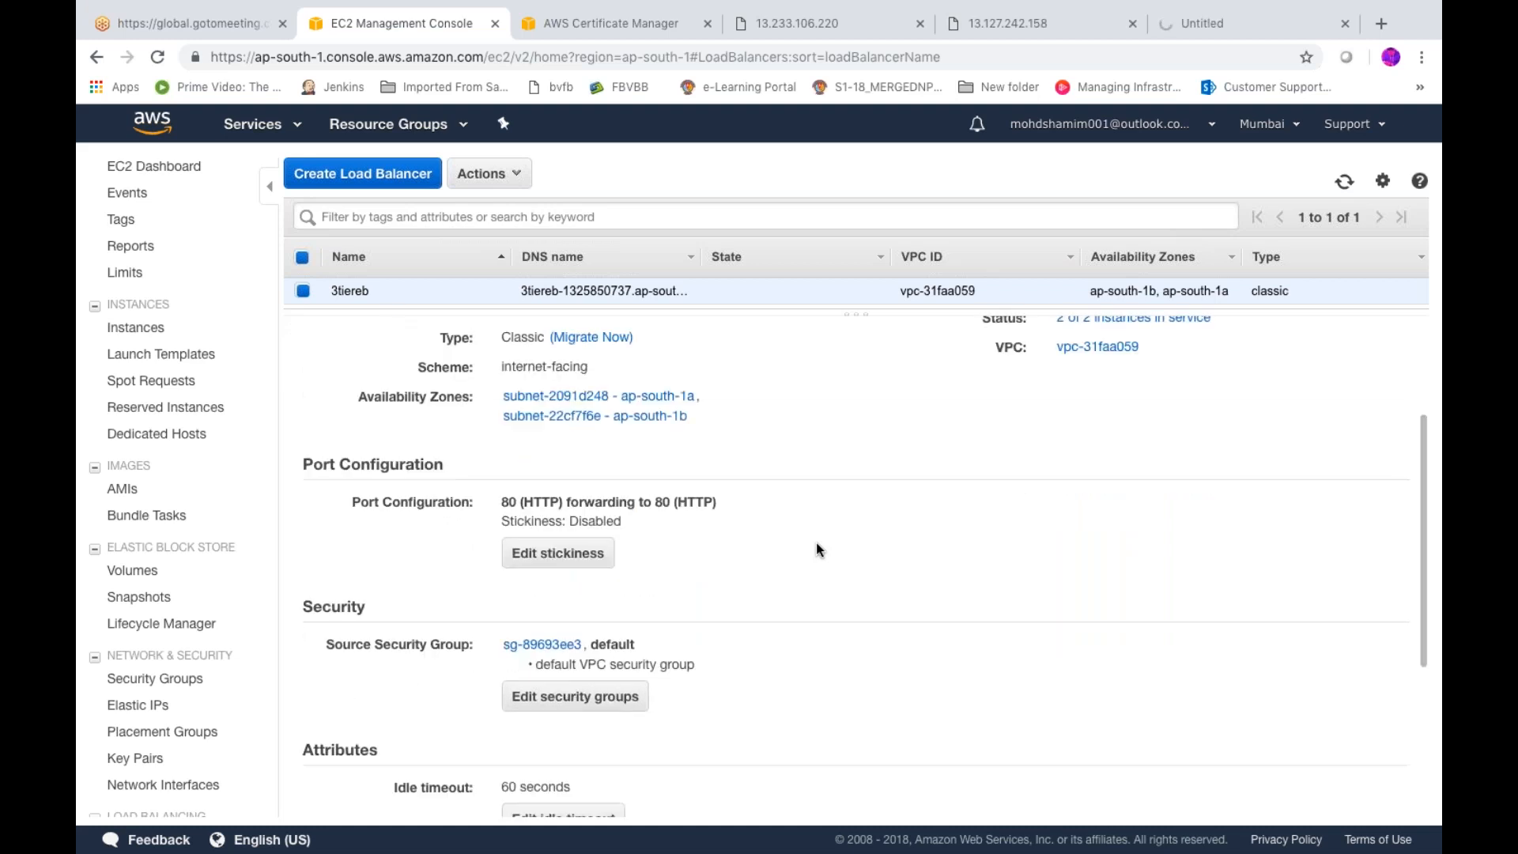
scroll(816, 543, "up", 3)
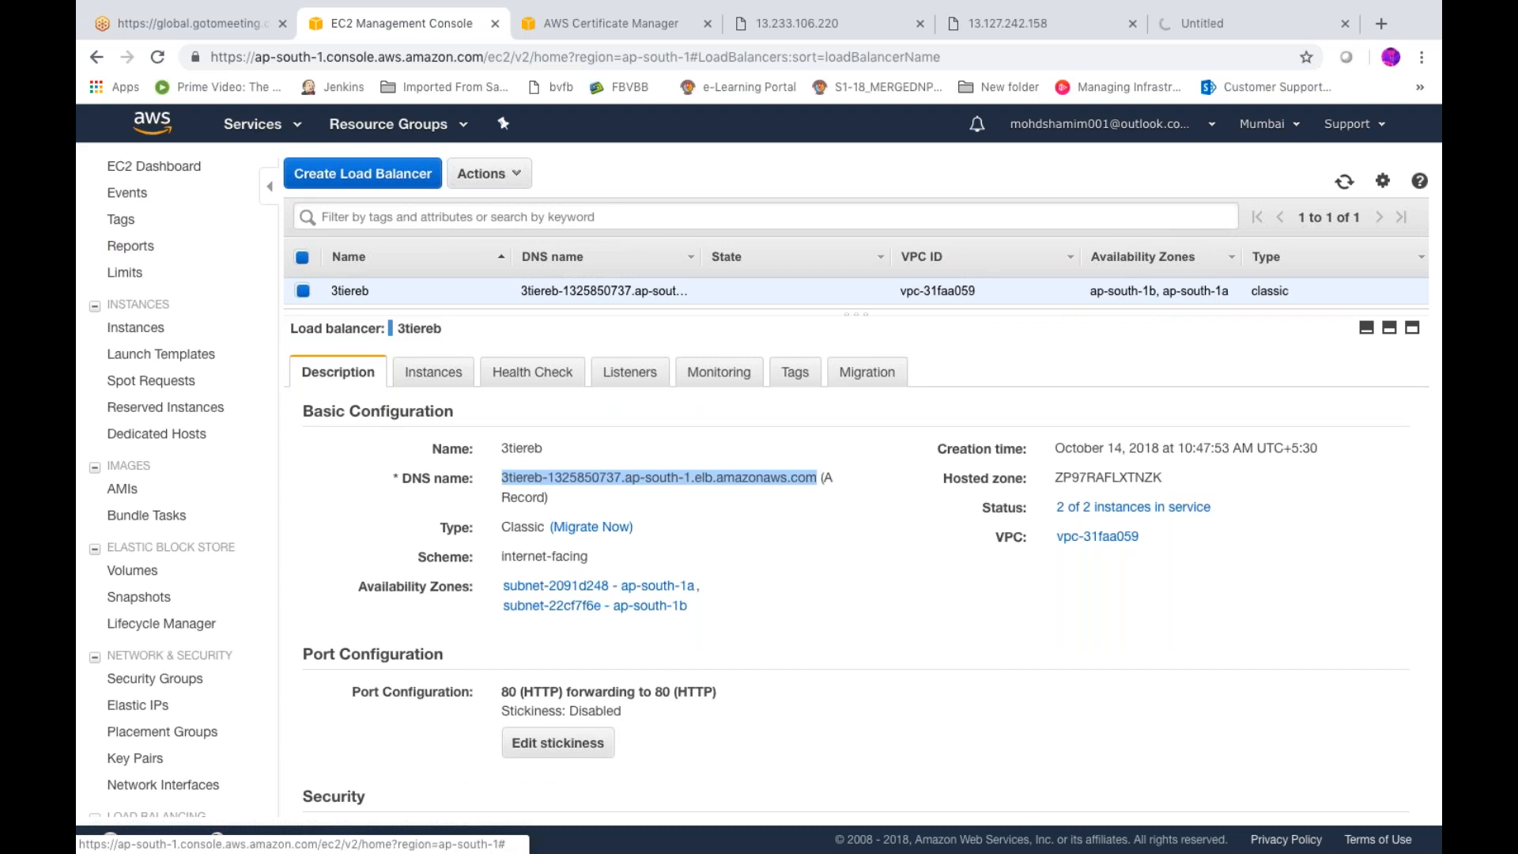
- Switch the AWS Certificate Manager tab to EC2 and list the running instances
left_click(624, 29)
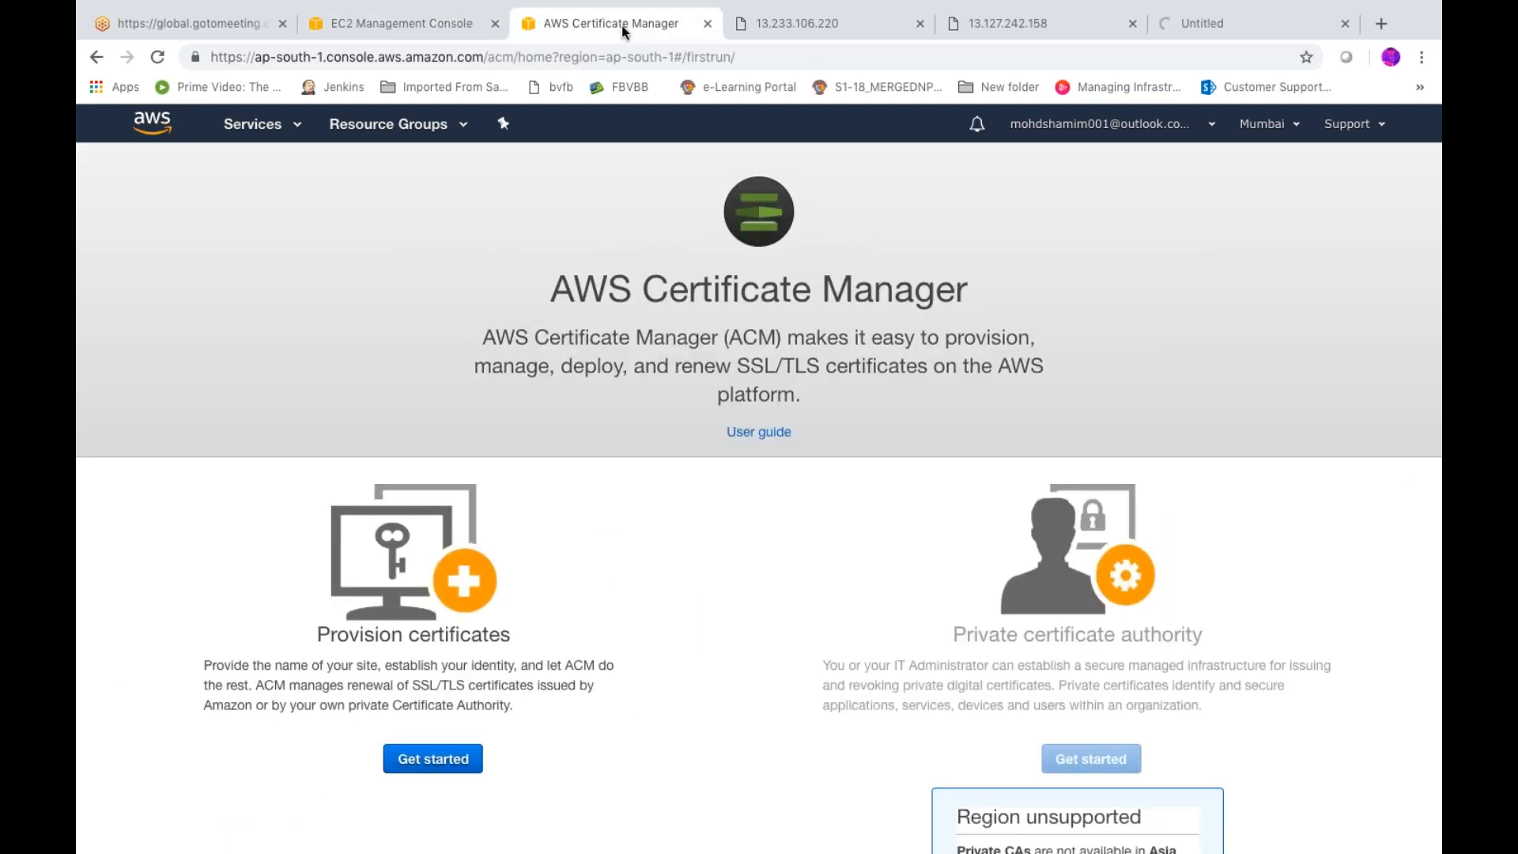
left_click(286, 127)
left_click(131, 250)
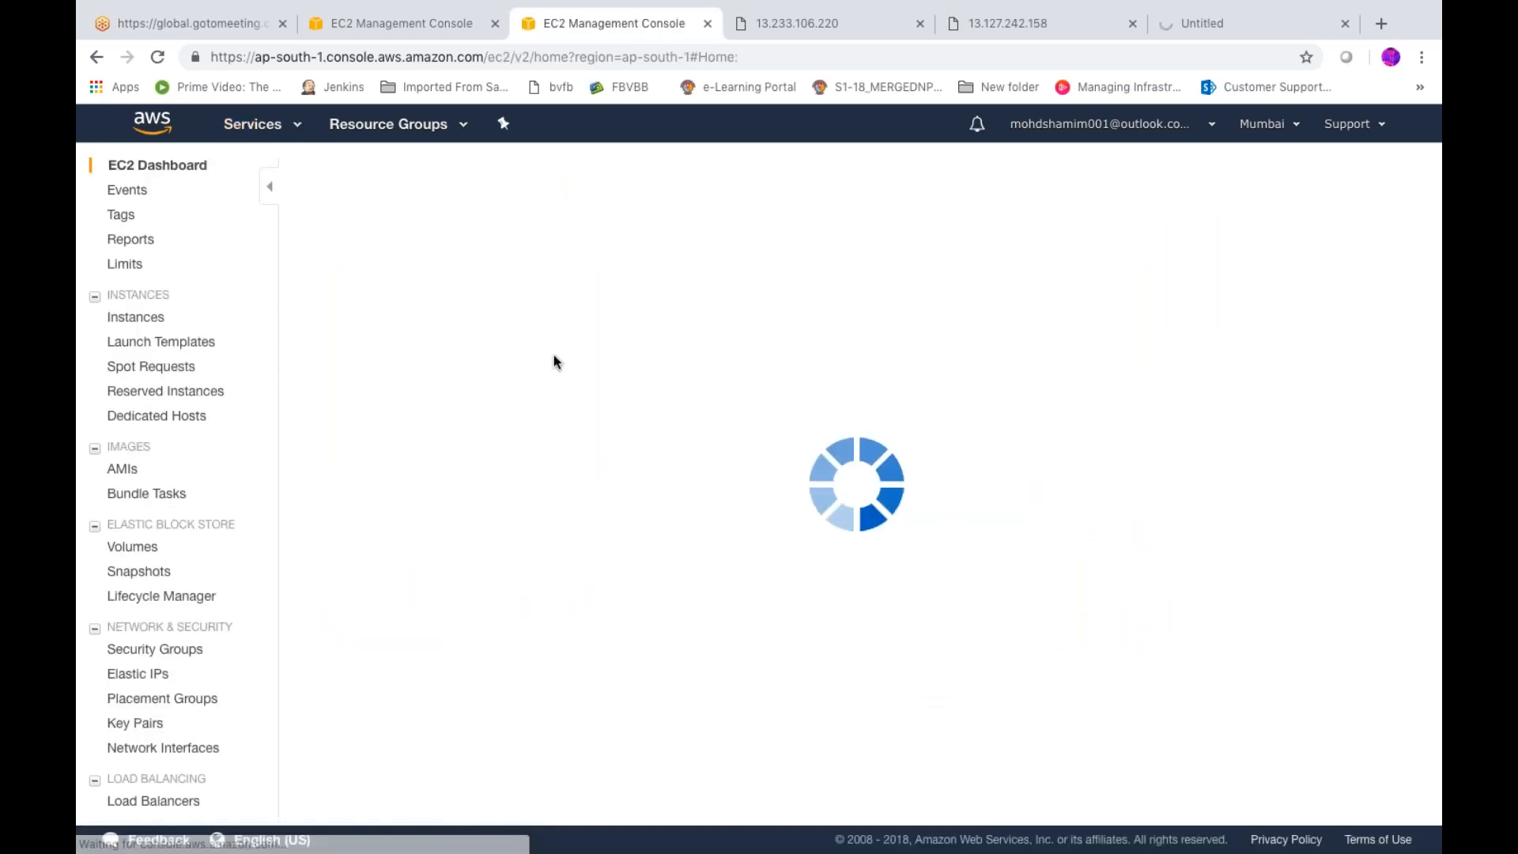
left_click(406, 237)
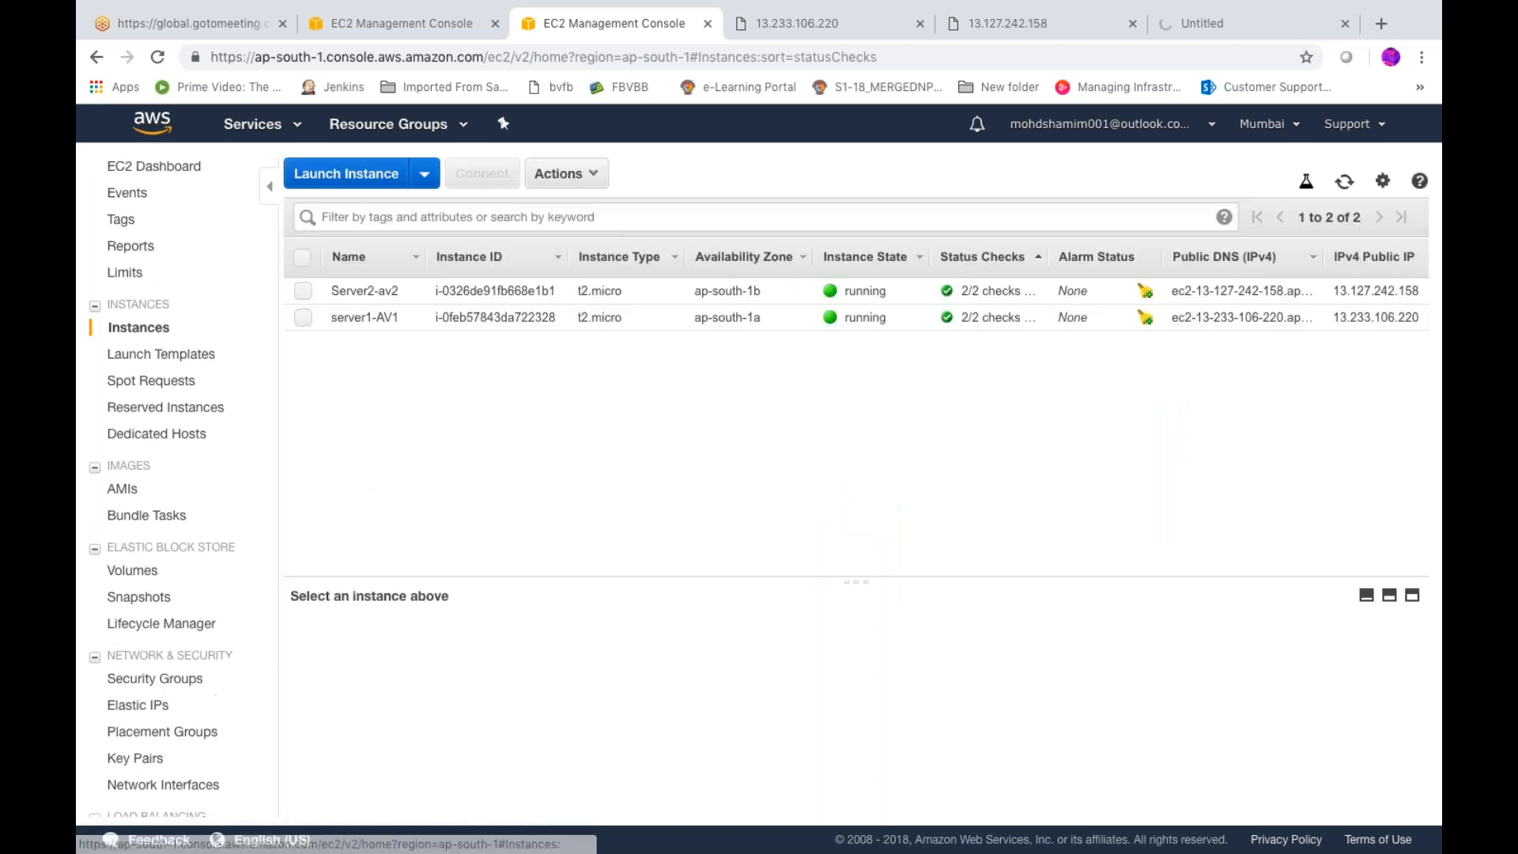
- Look through the status checks, monitoring, tags and available actions for Server2-av2 and server1-AV1 together
left_click(302, 257)
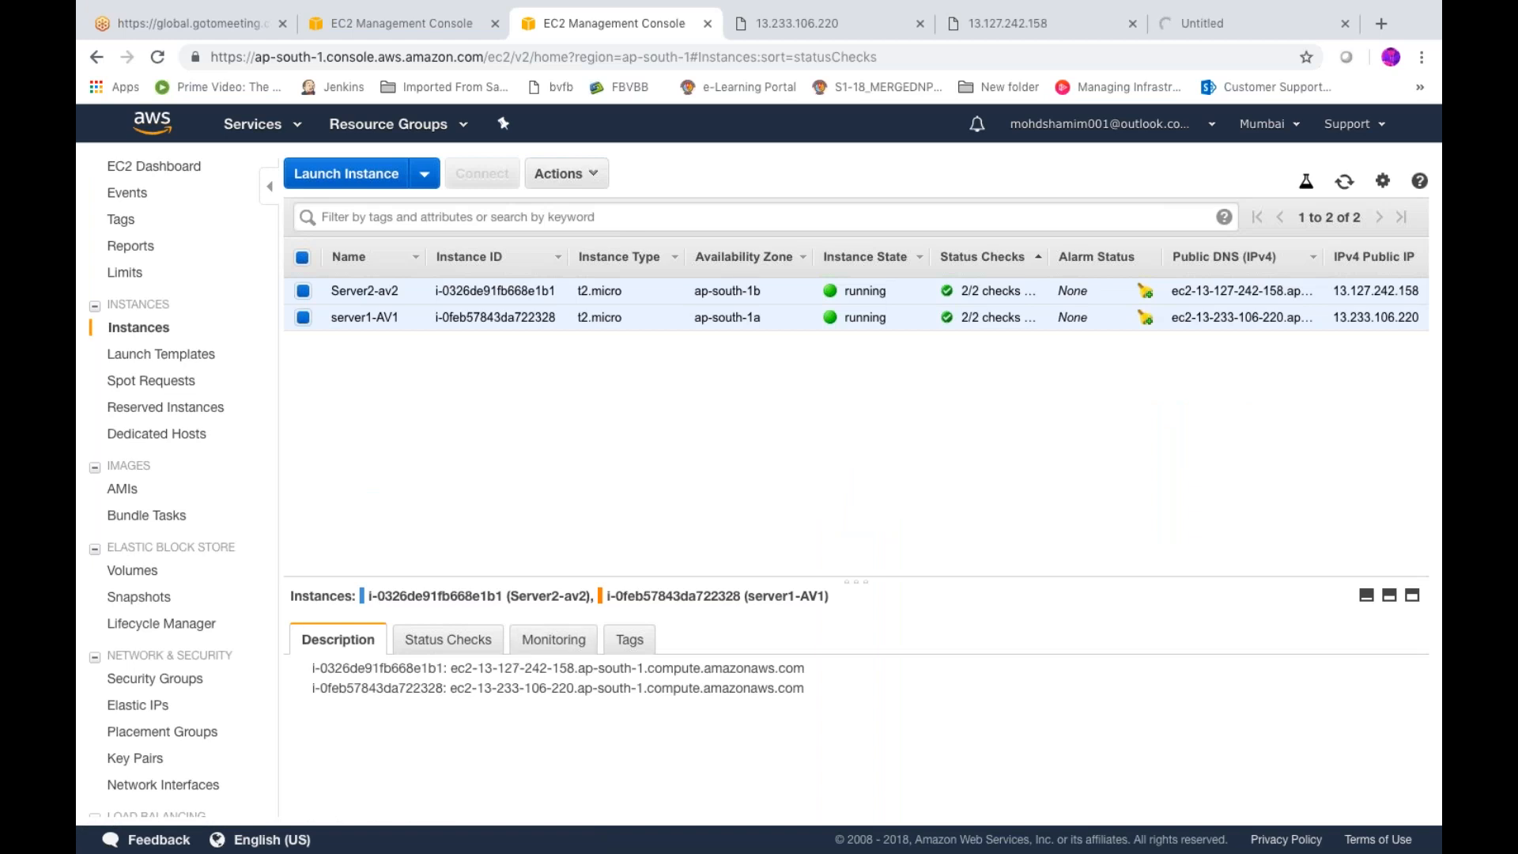
left_click(464, 653)
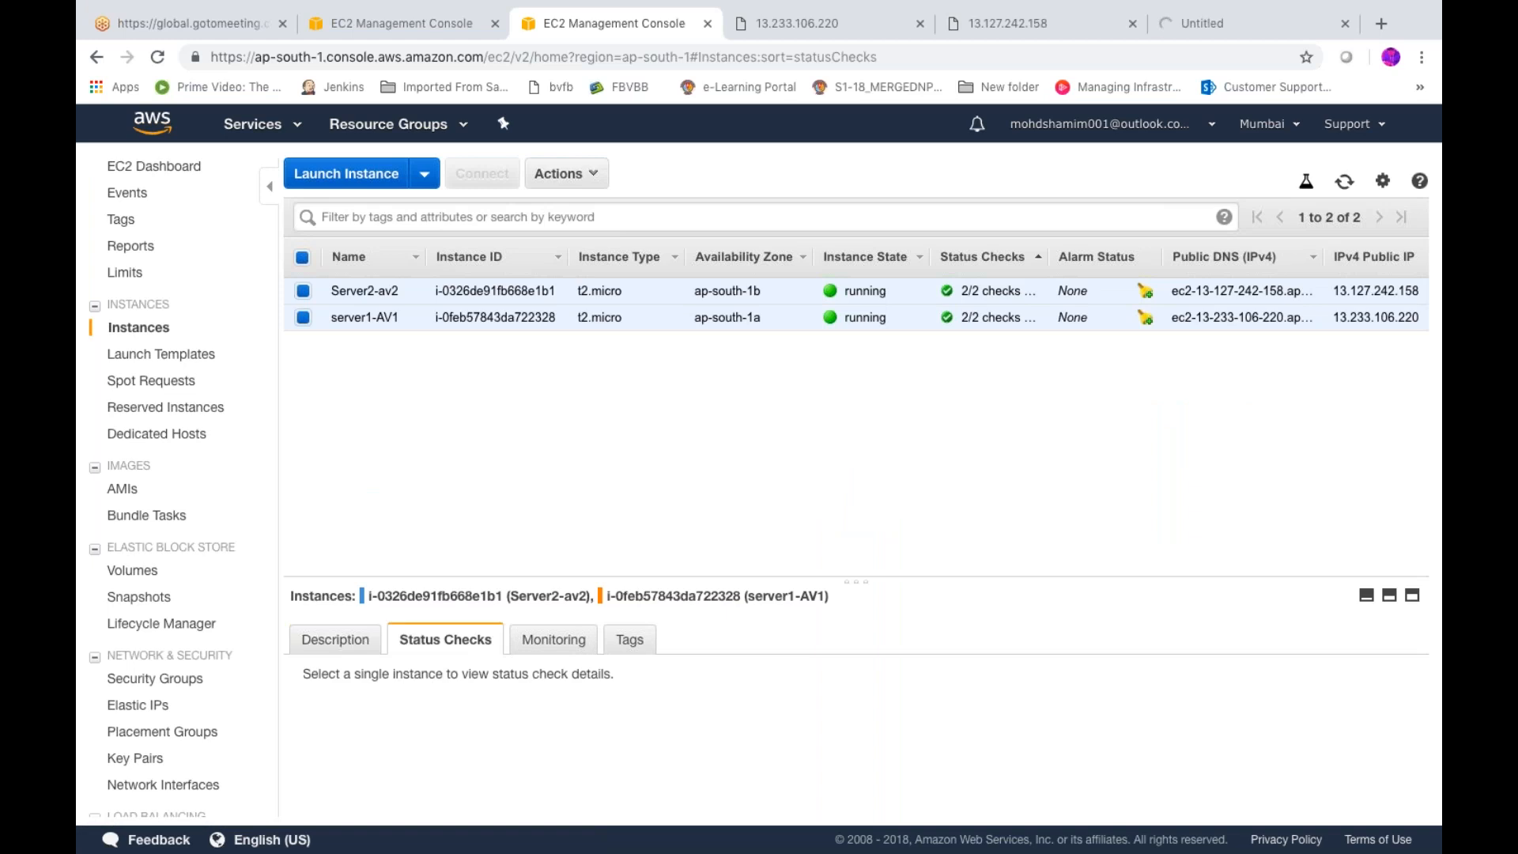
left_click(544, 646)
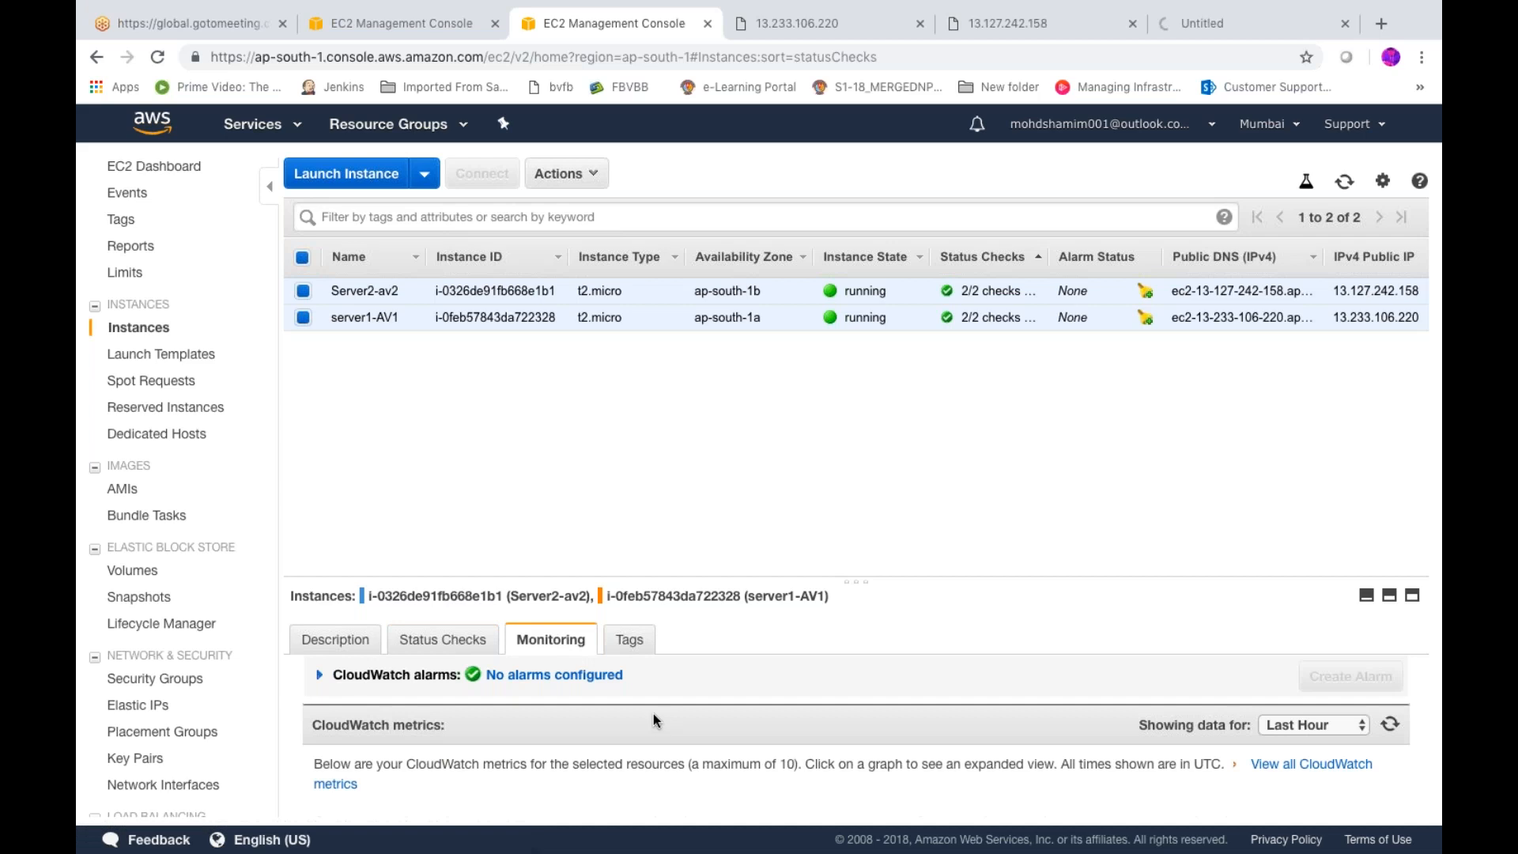
left_click(624, 640)
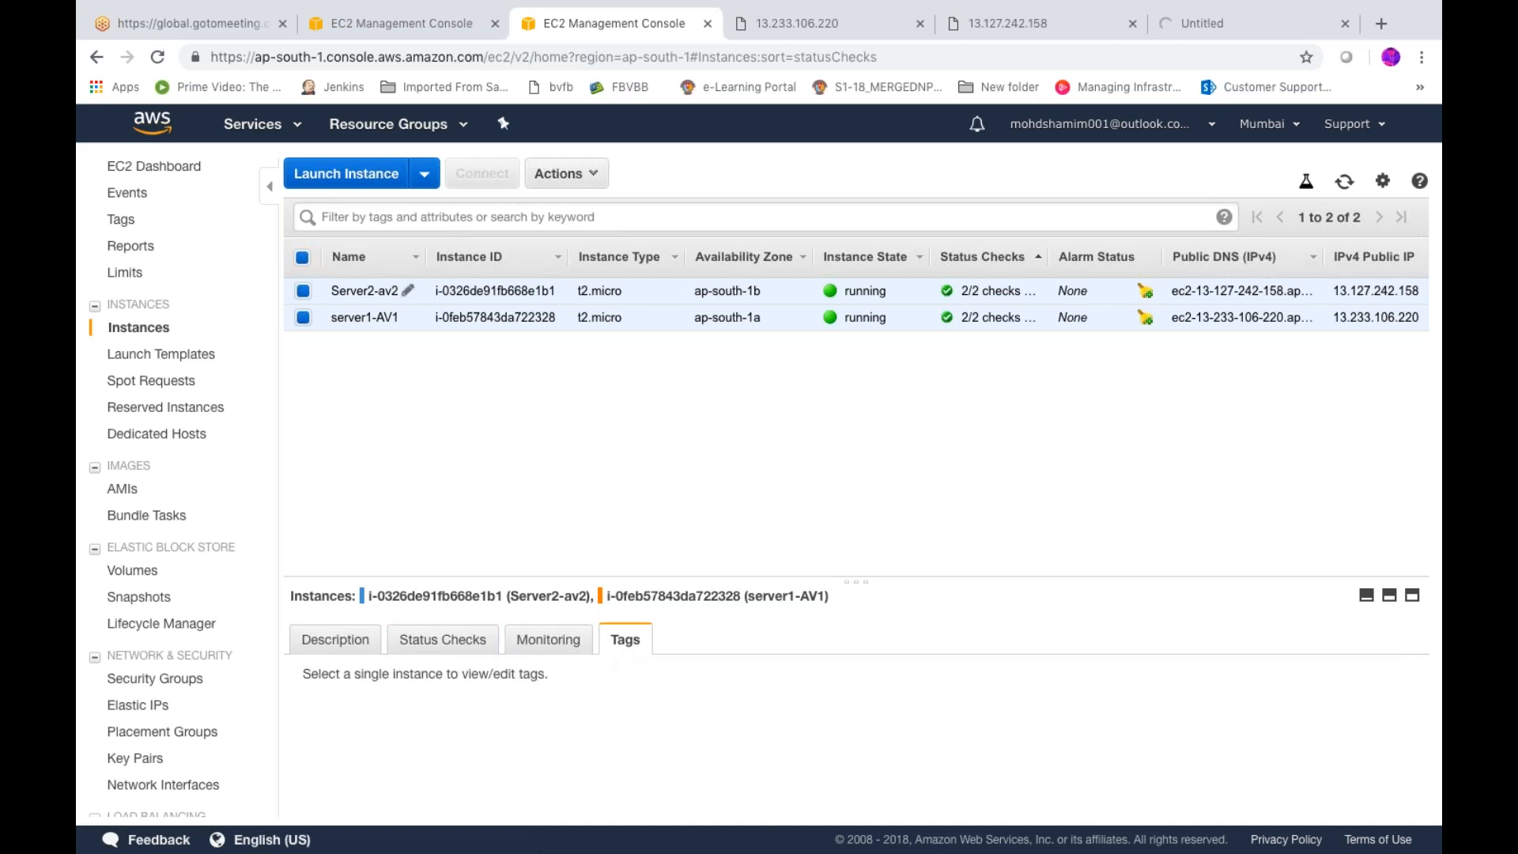
left_click(425, 174)
left_click(566, 173)
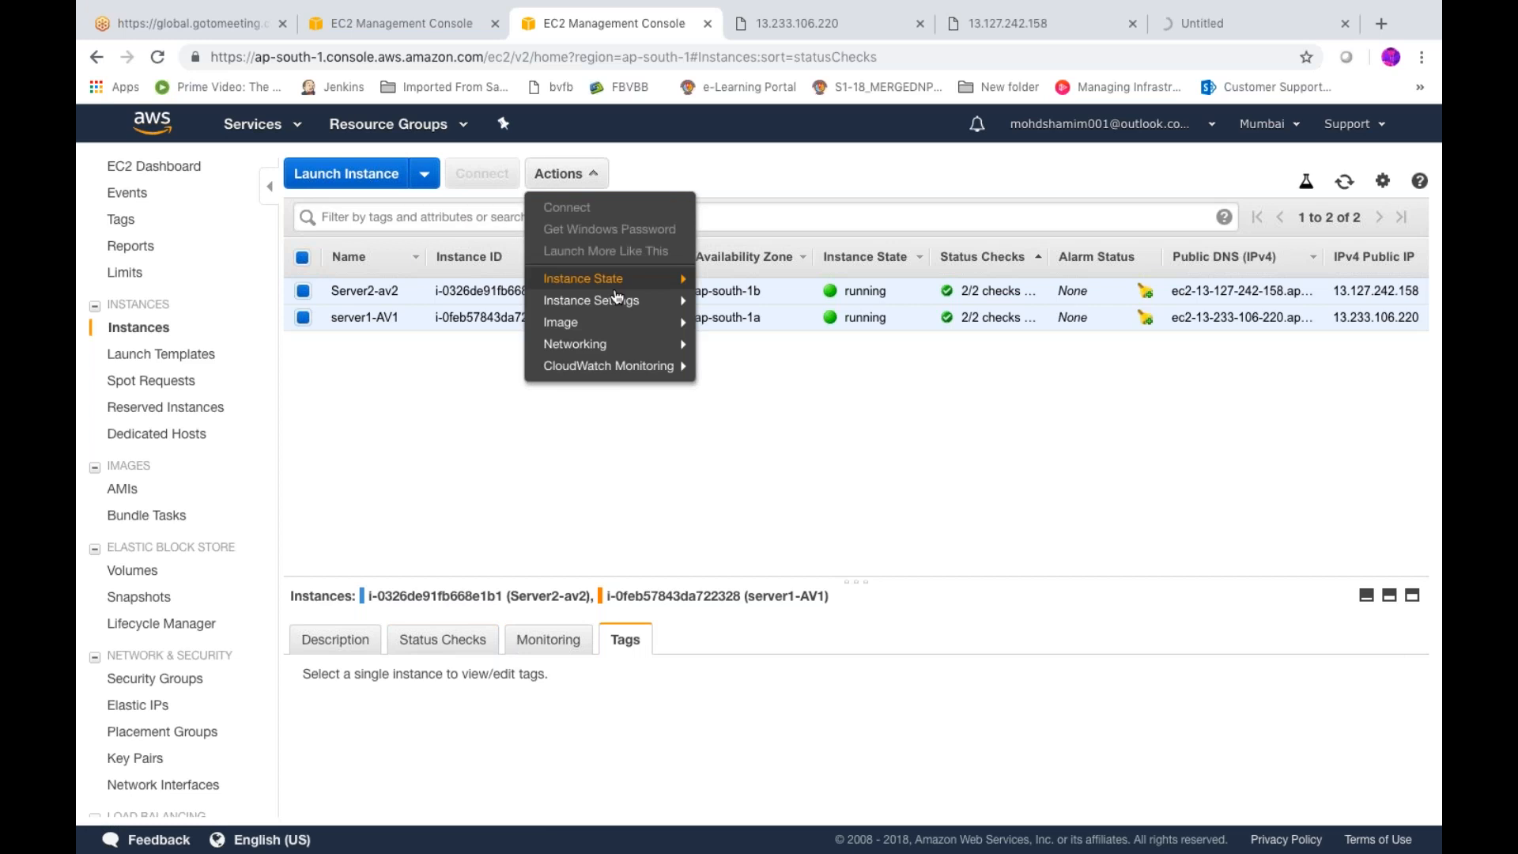
left_click(366, 396)
- Select only server1-AV1 and assign the websecurity1 security group to it
left_click(303, 292)
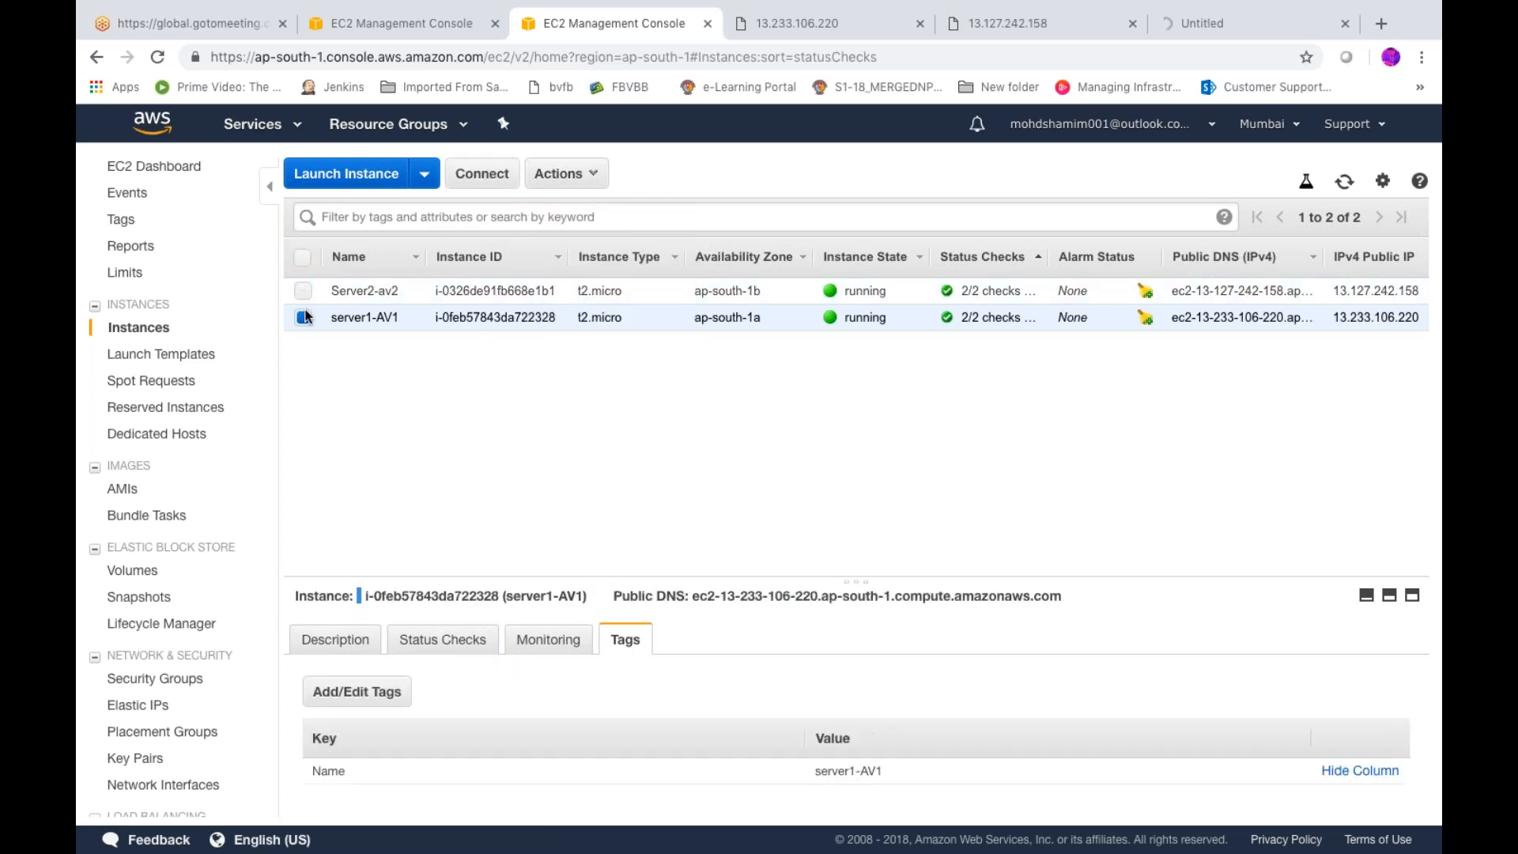
left_click(591, 176)
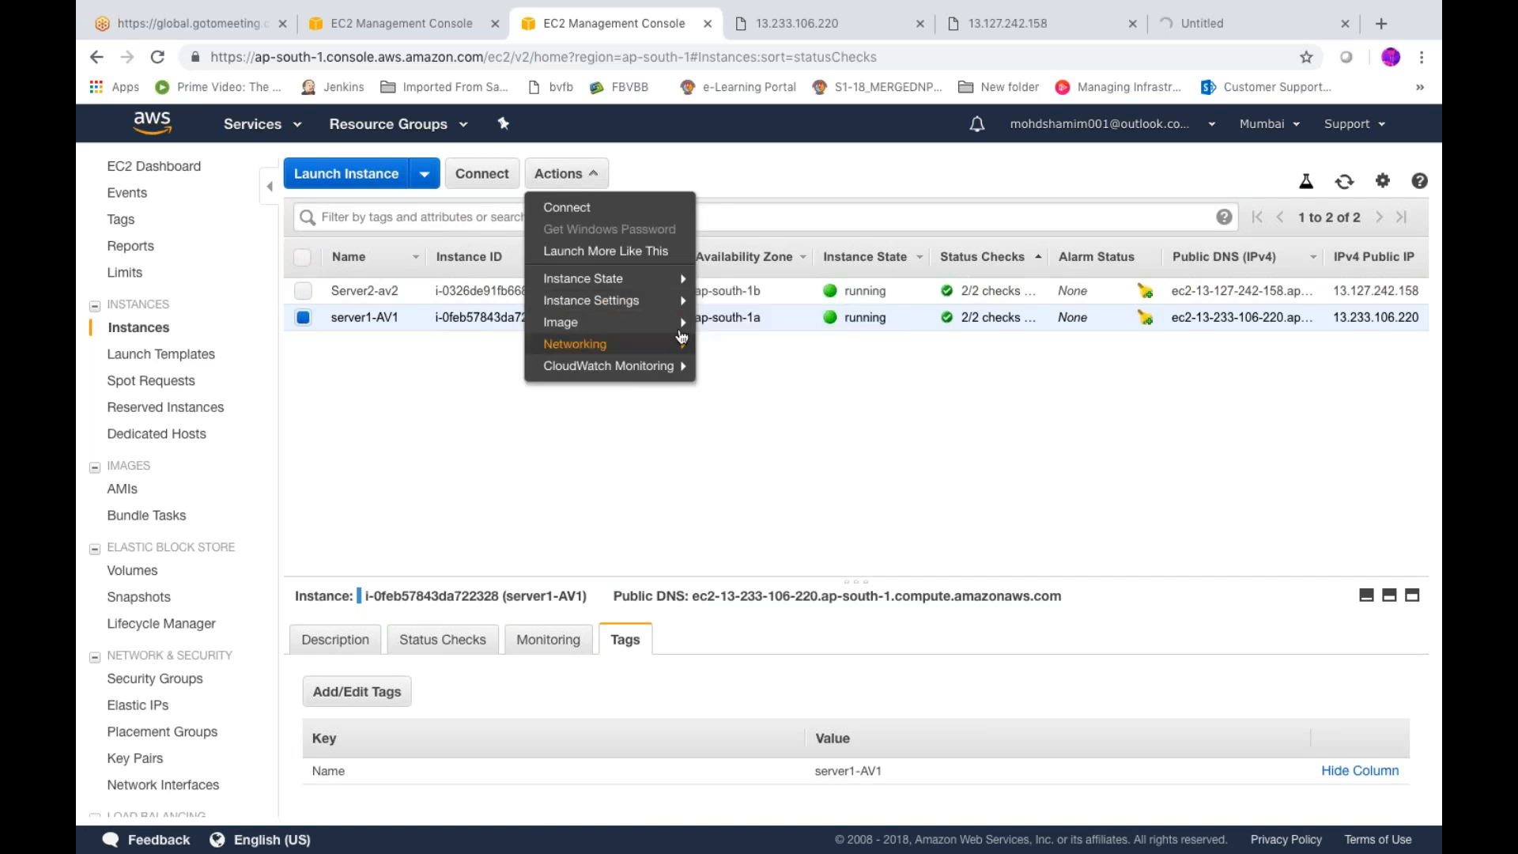
mouse_move(645, 282)
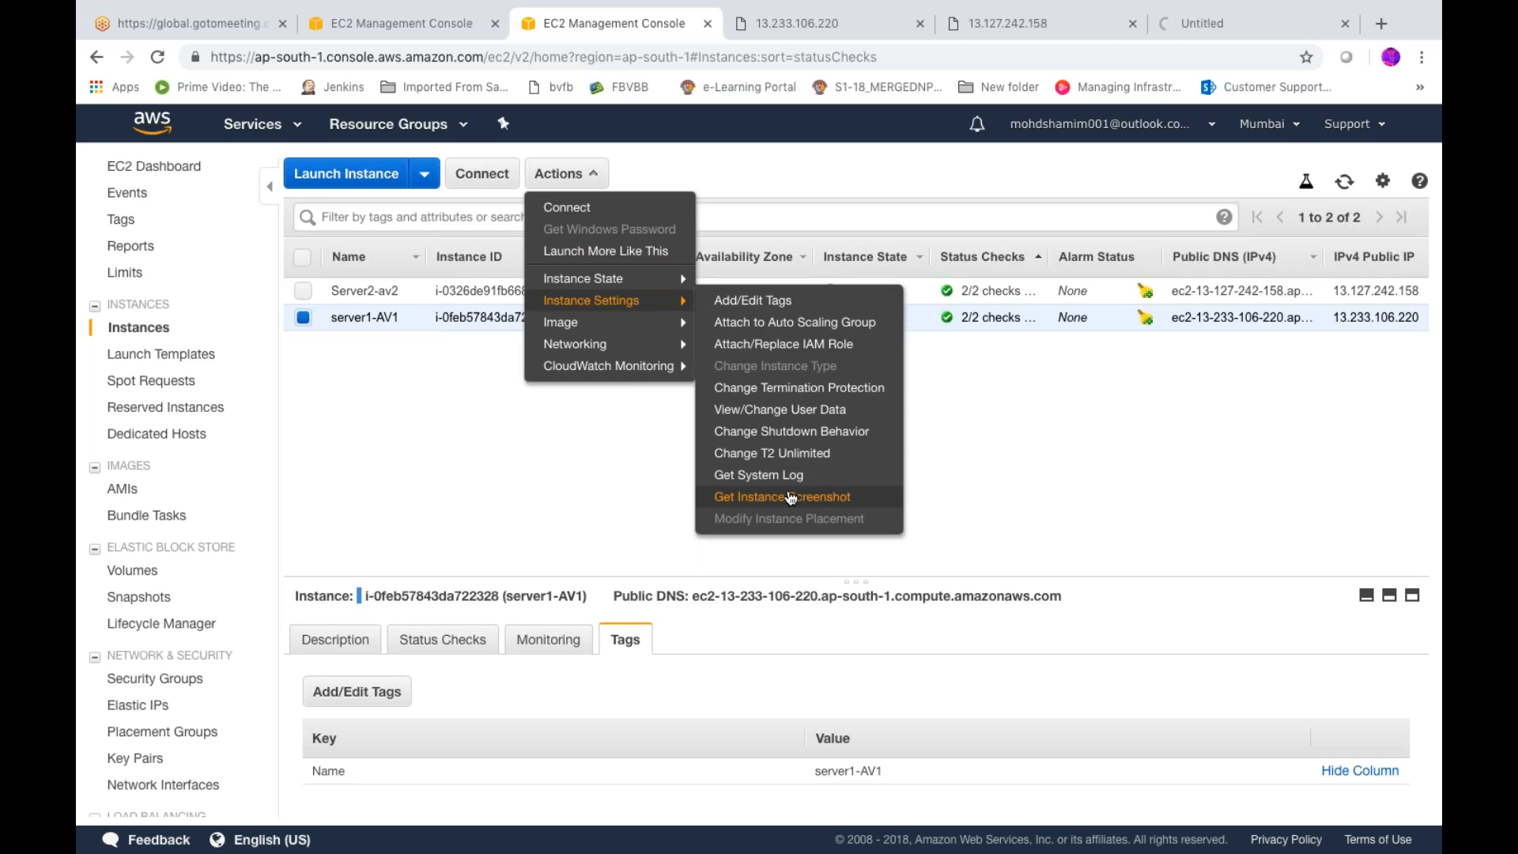
mouse_move(669, 344)
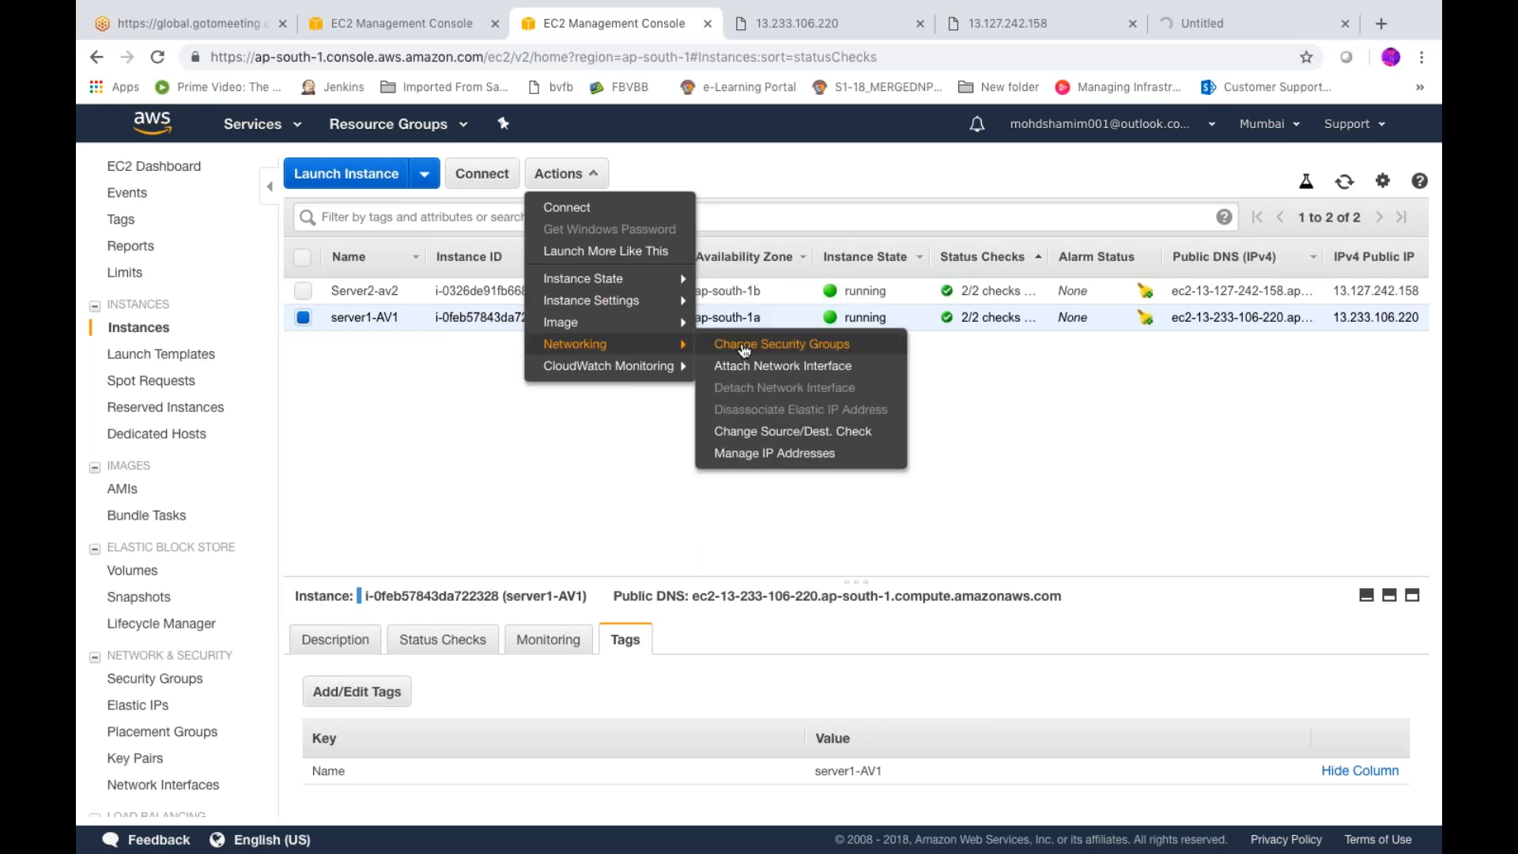
left_click(744, 345)
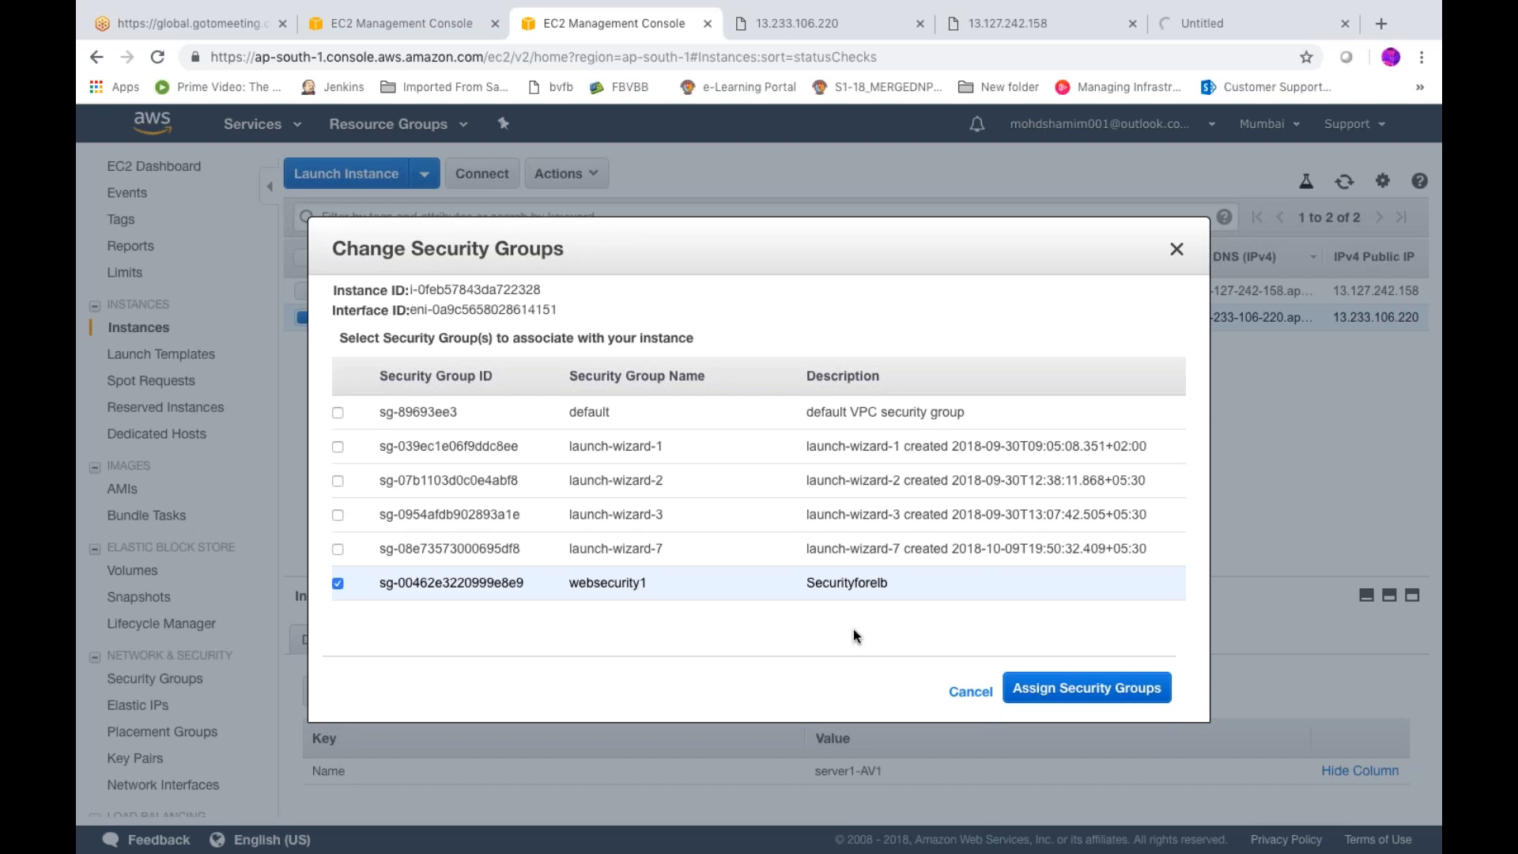
left_click(1044, 692)
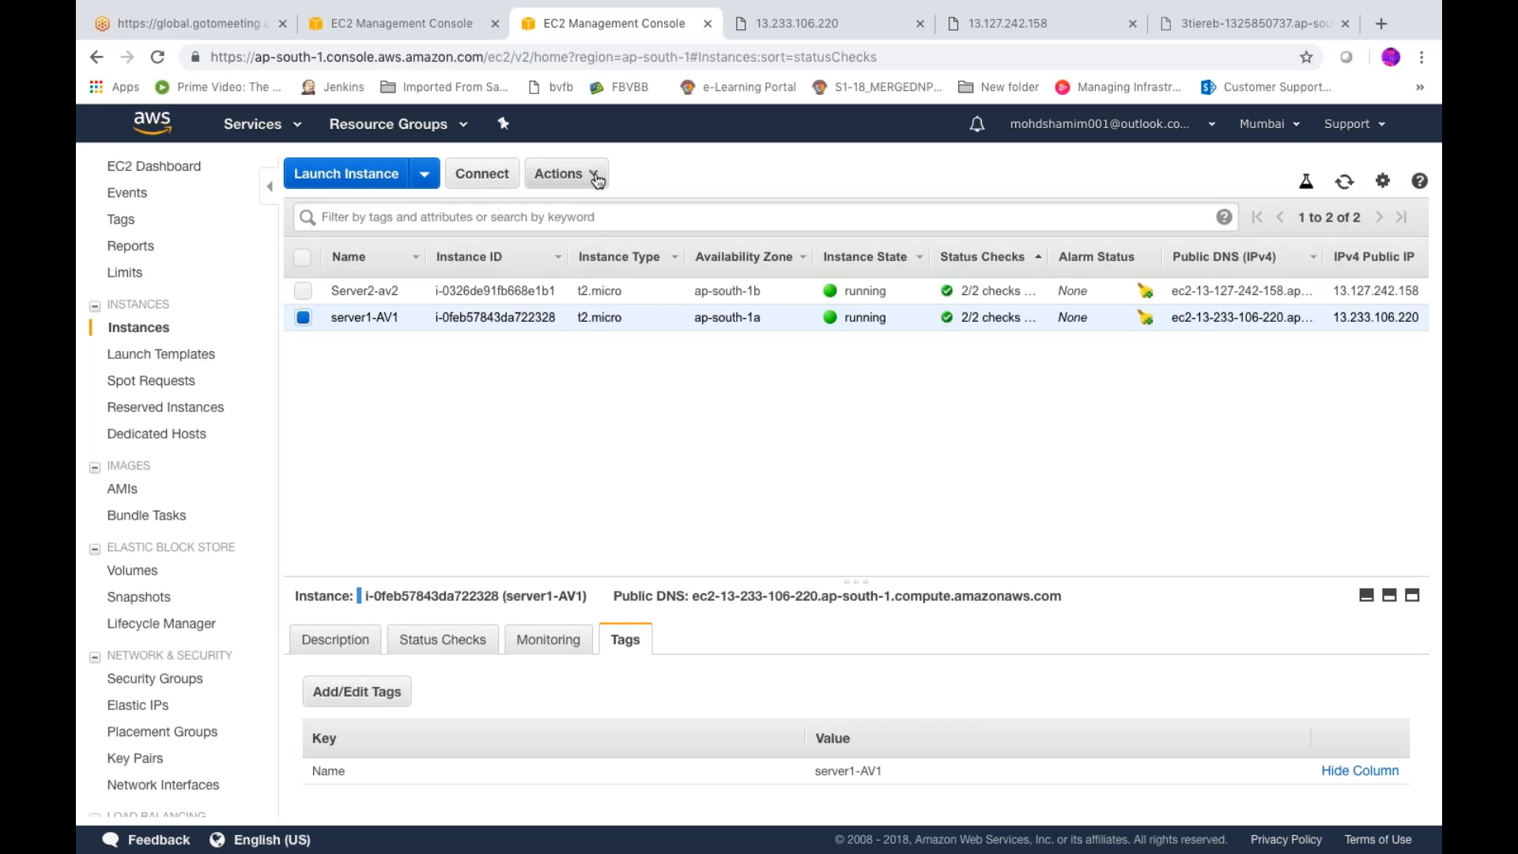
- Open the security group choices for server1-AV1 again and assign the selected groups to the instance
left_click(562, 173)
mouse_move(664, 344)
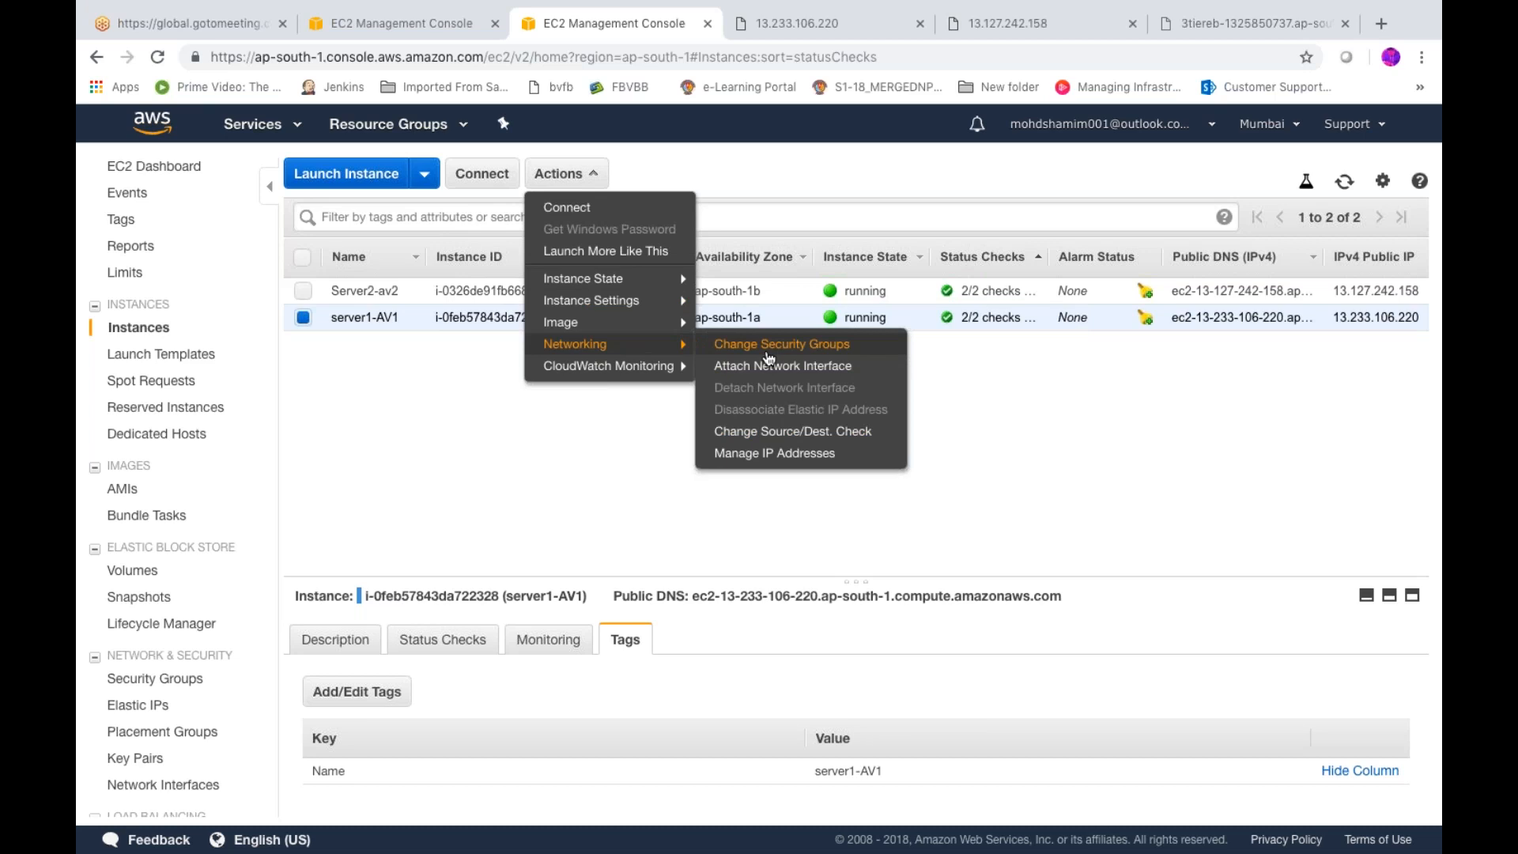
left_click(767, 346)
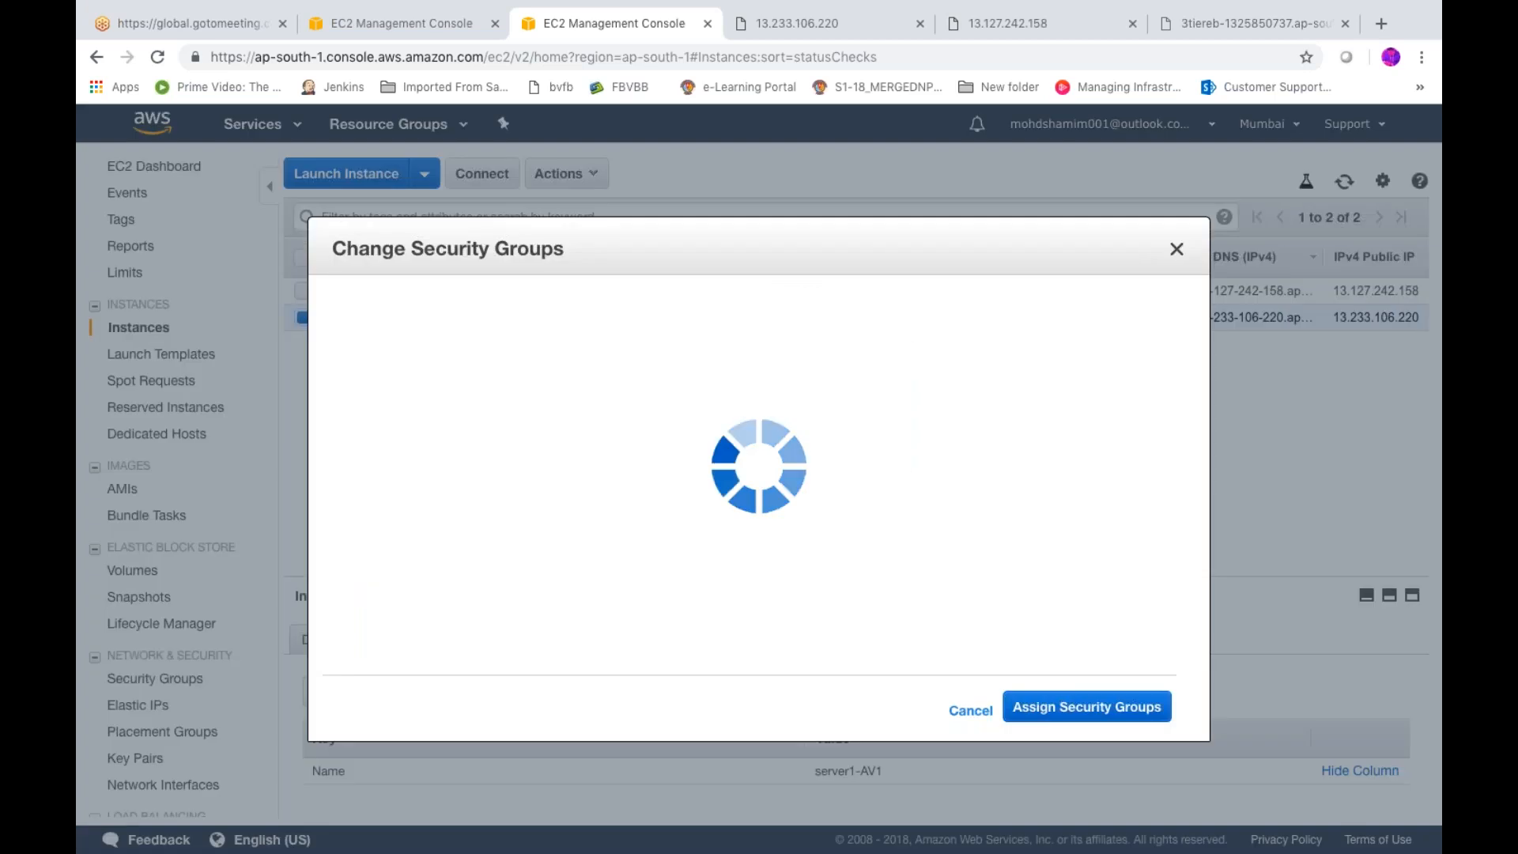
left_click(1057, 698)
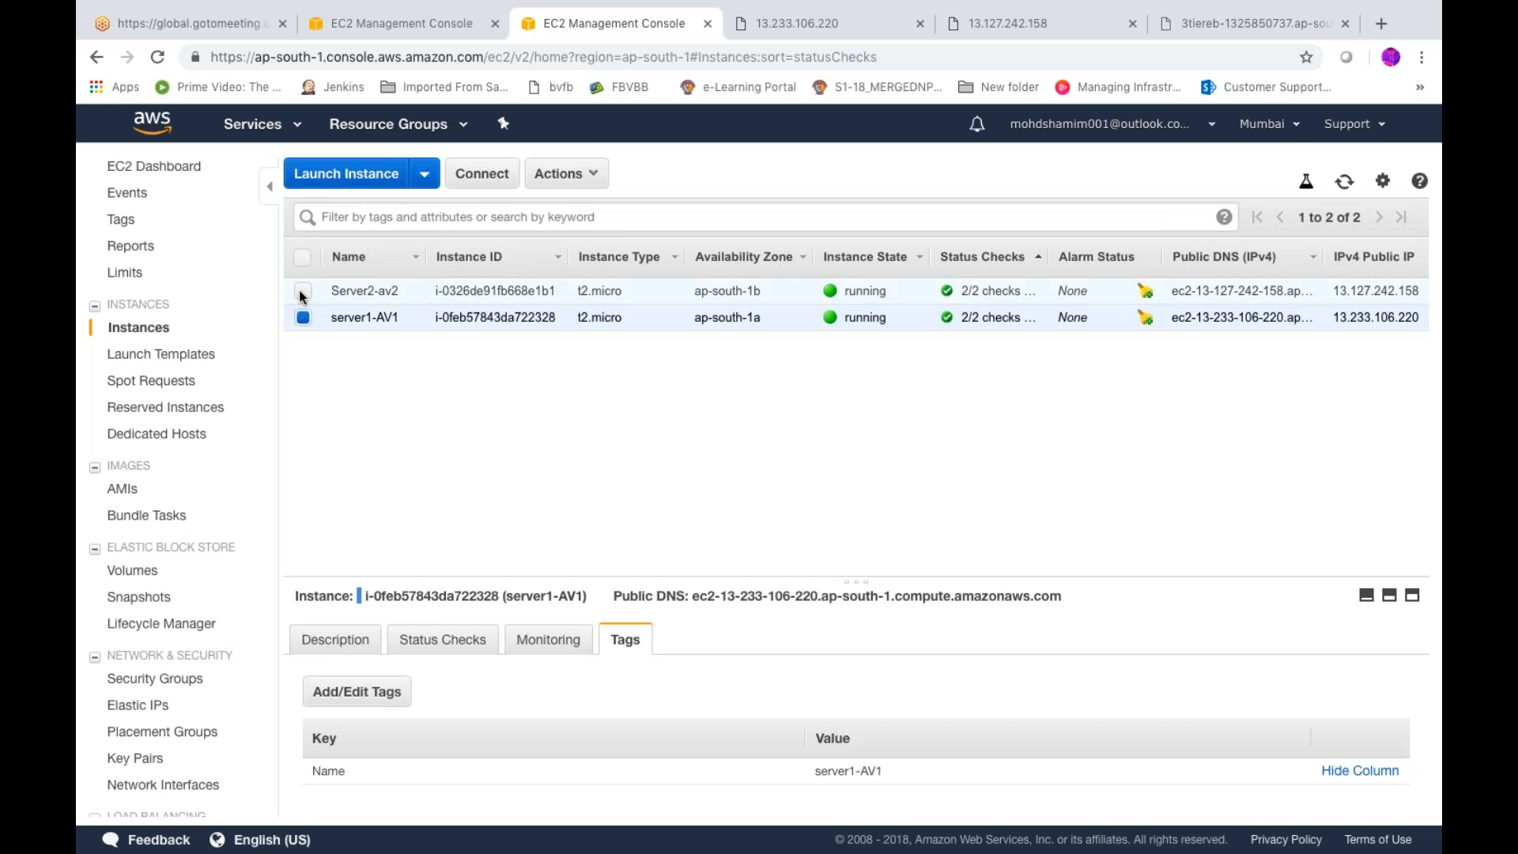
- Select only Server2-av2 and assign the default VPC security group to it
left_click(303, 316)
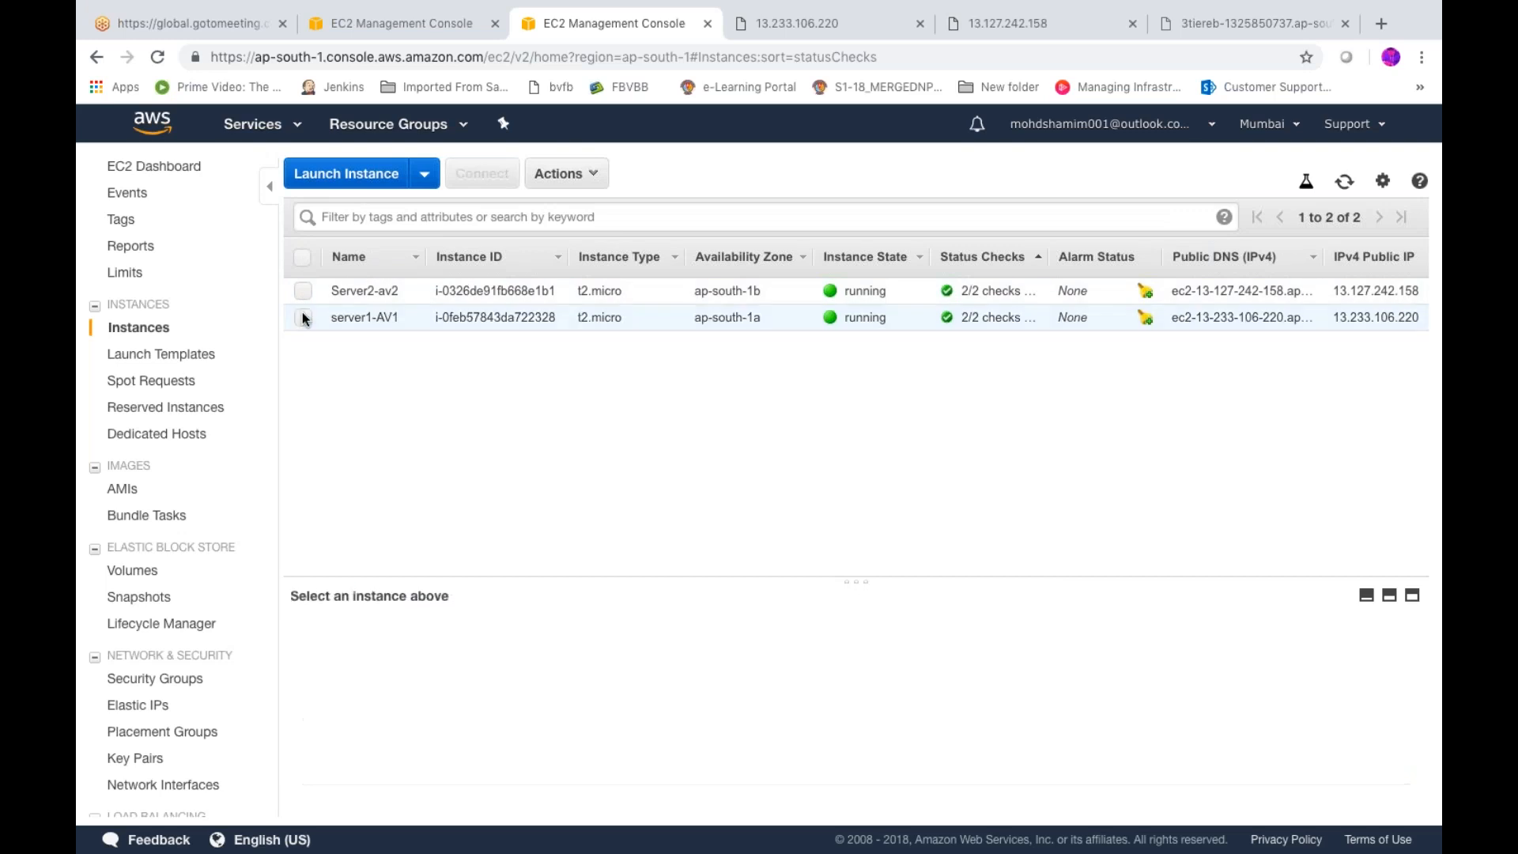
left_click(302, 297)
left_click(563, 173)
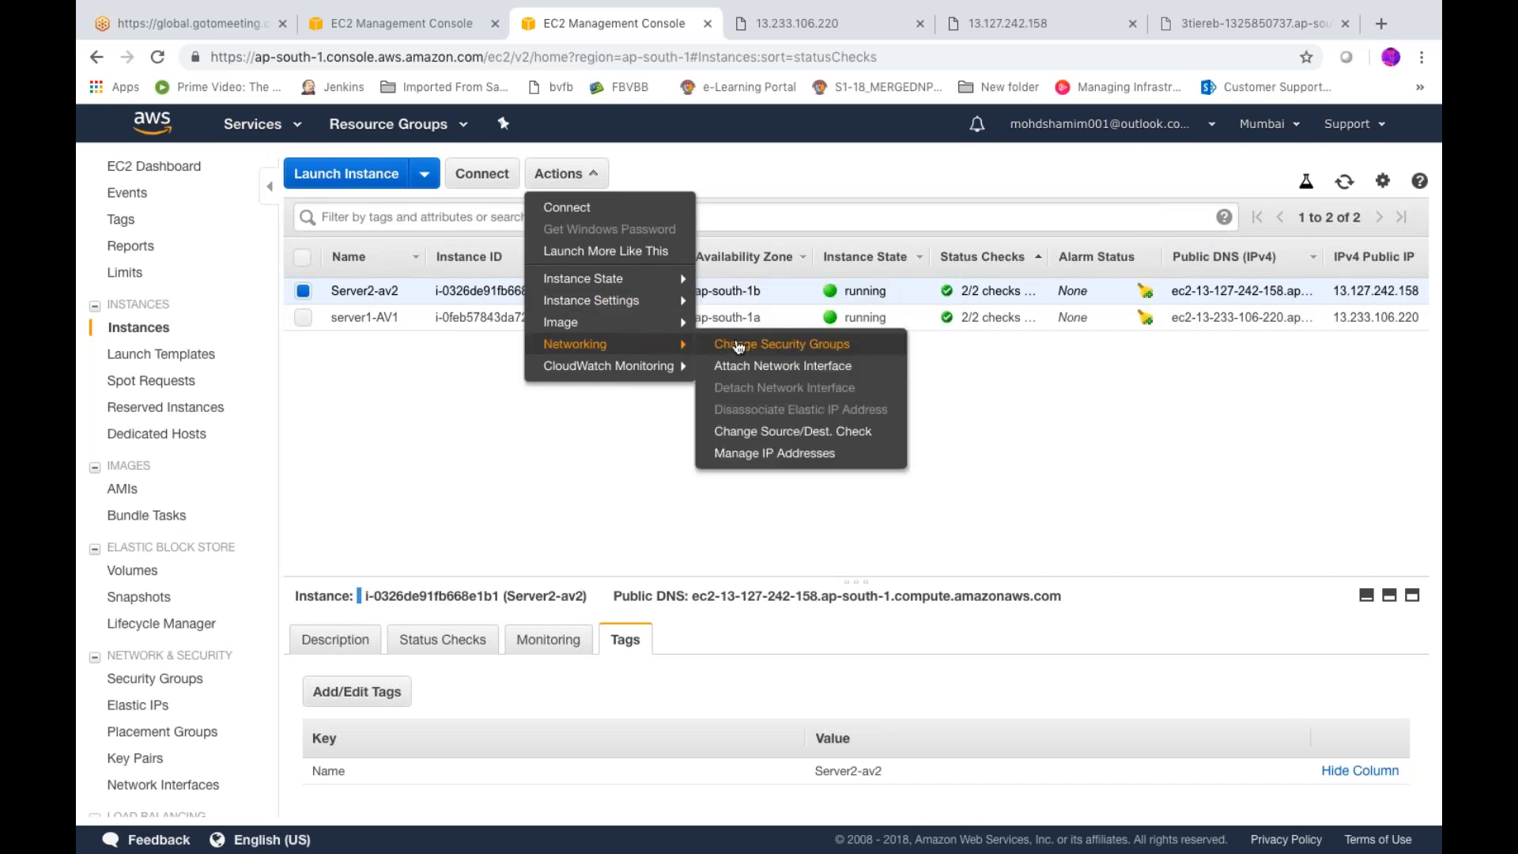
left_click(739, 347)
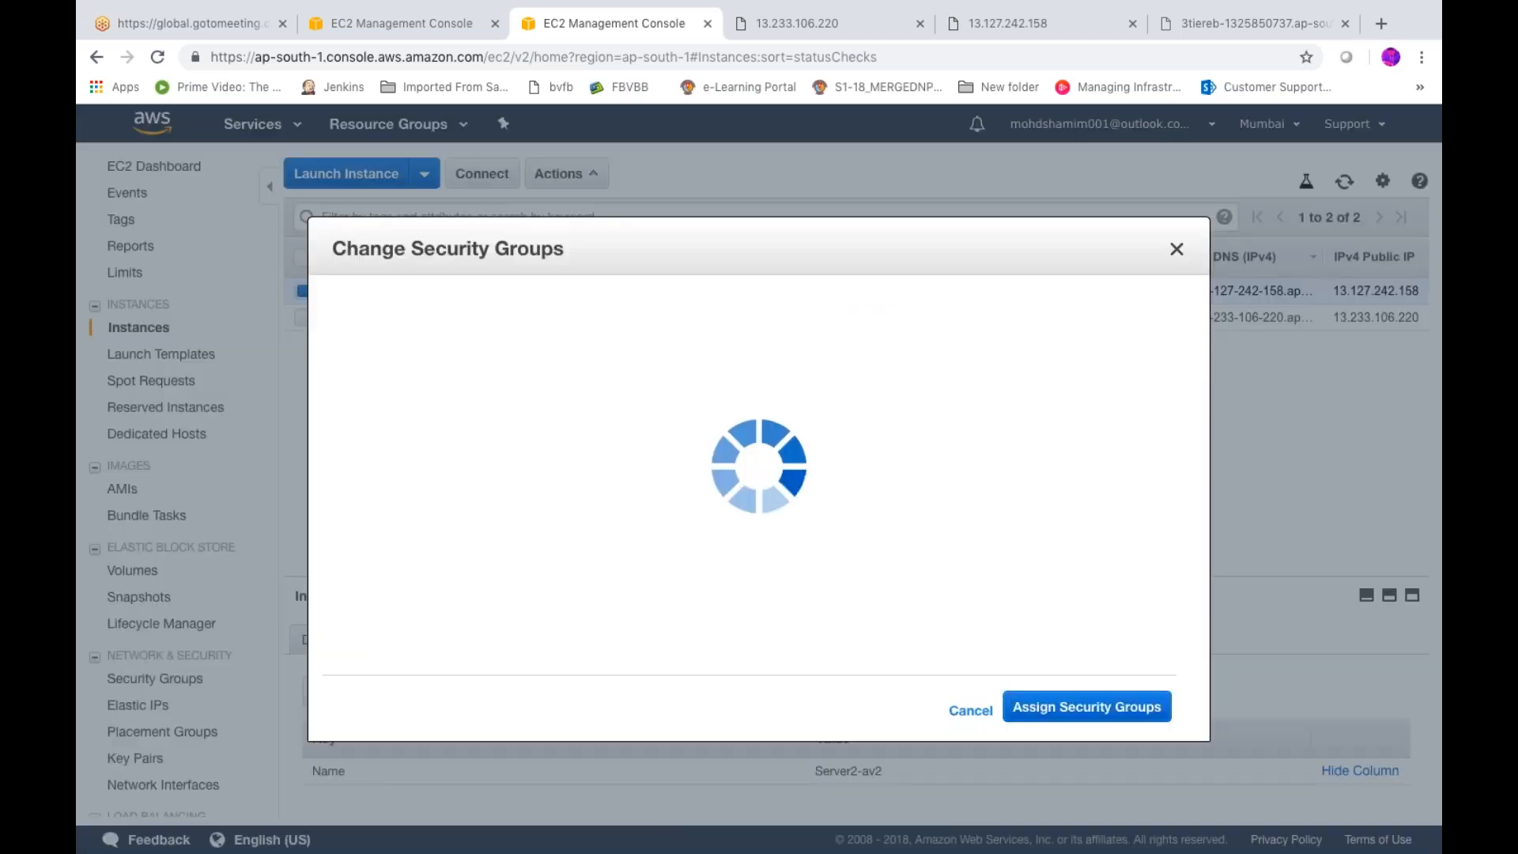
left_click(337, 413)
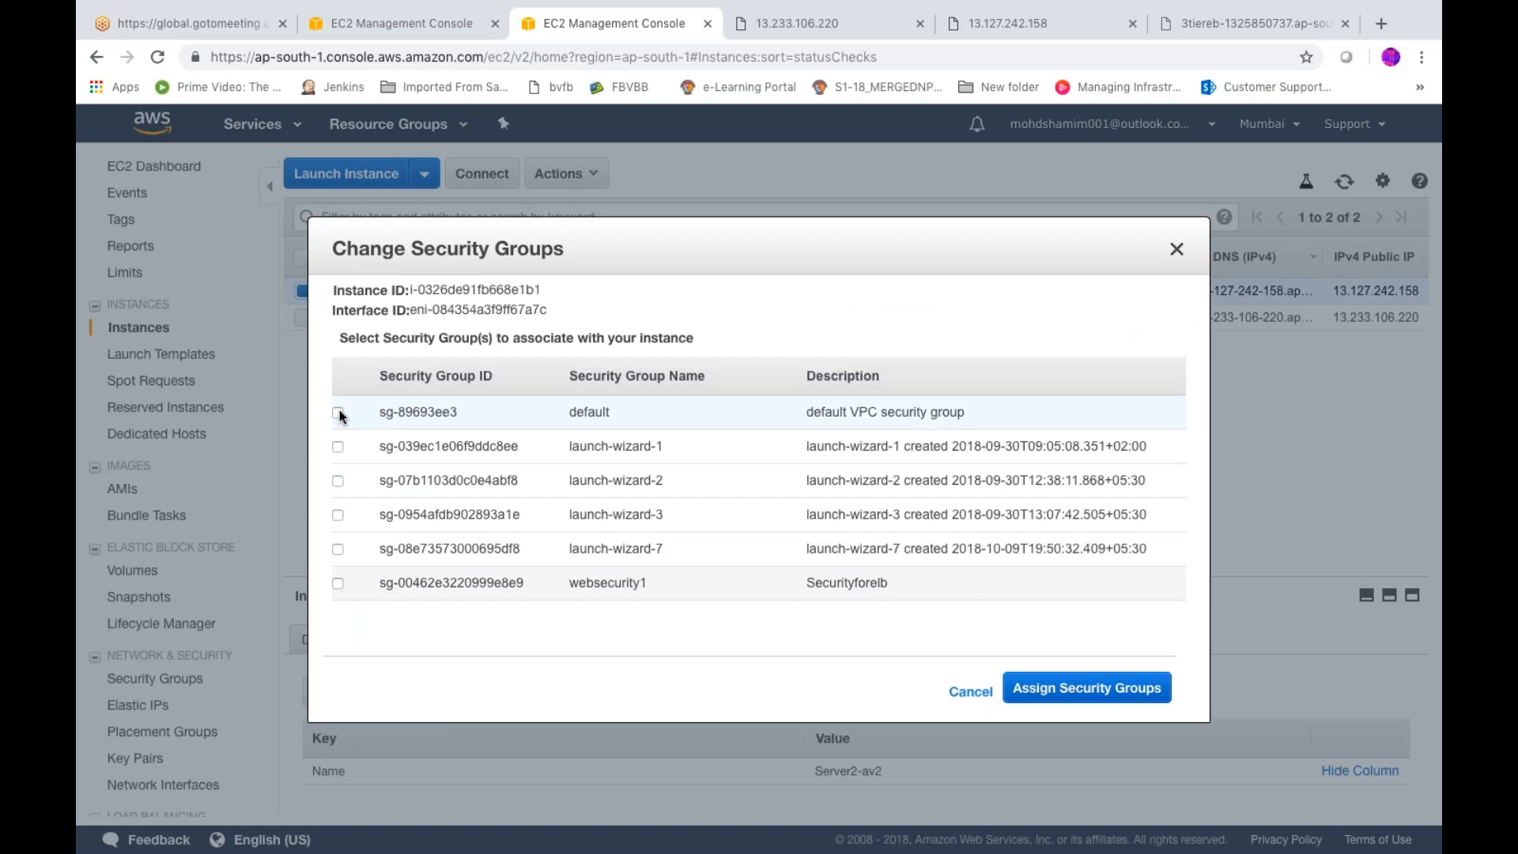
left_click(1086, 692)
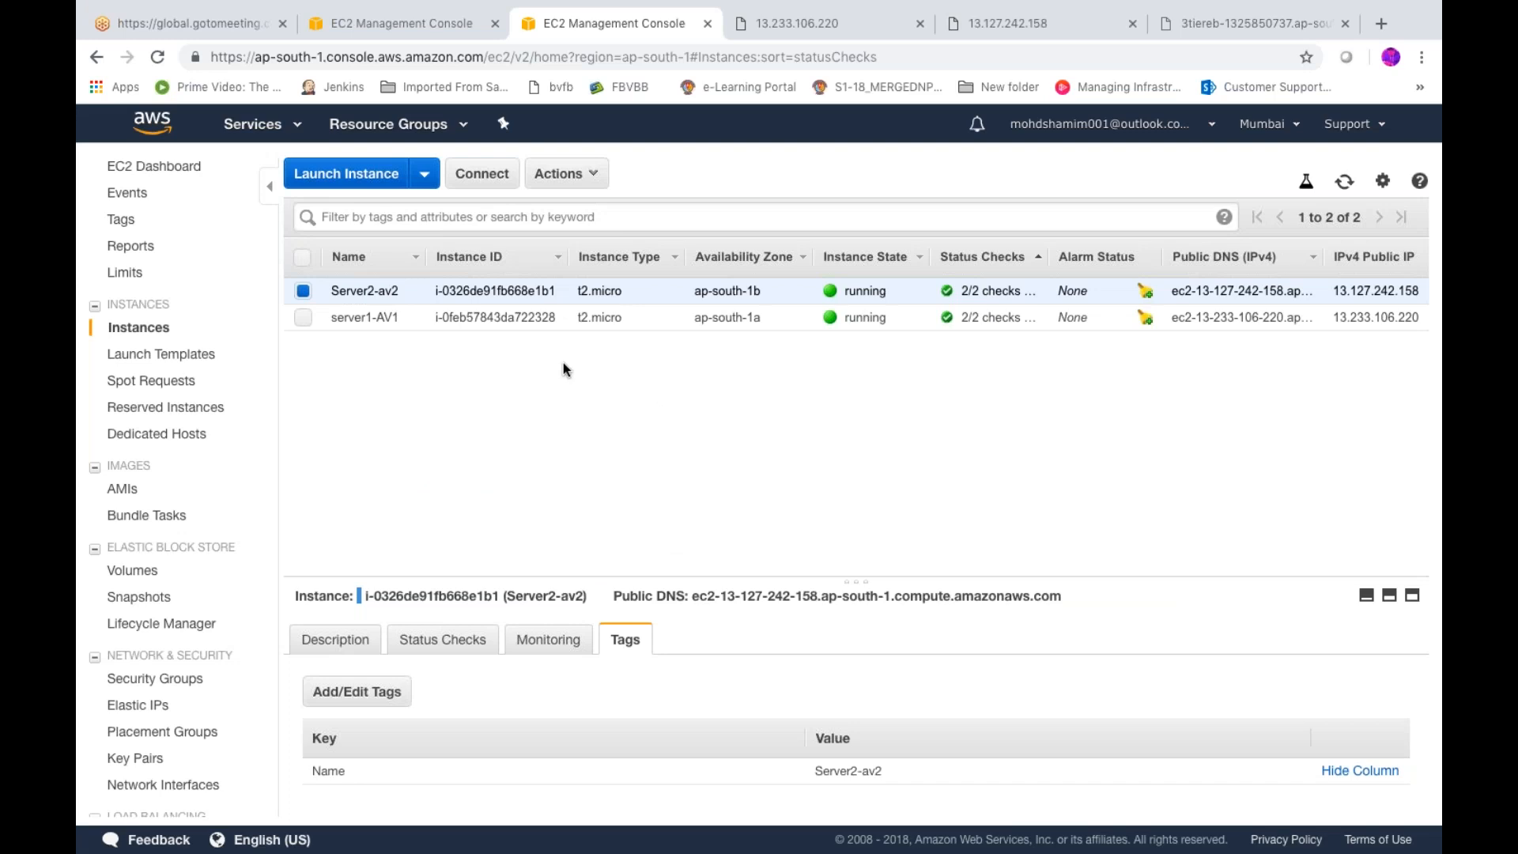
- Return to the page at the 3tiereb load balancer's DNS address and reload it
left_click(1232, 23)
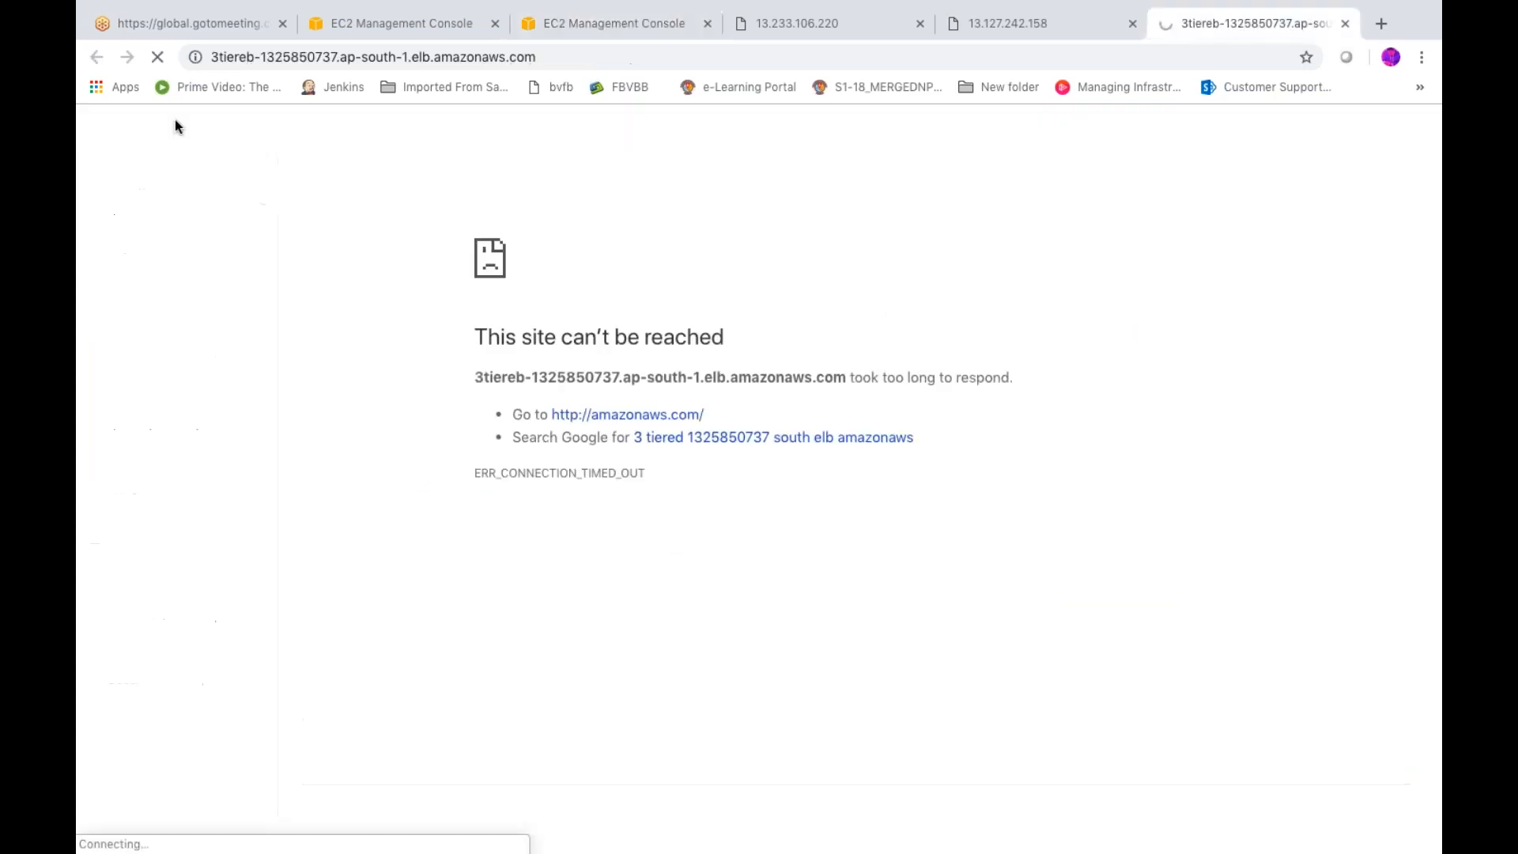
- Reload the load balancer's DNS address and return to the 3tiereb load balancer's details
left_click(157, 59)
left_click(158, 58)
left_click(443, 25)
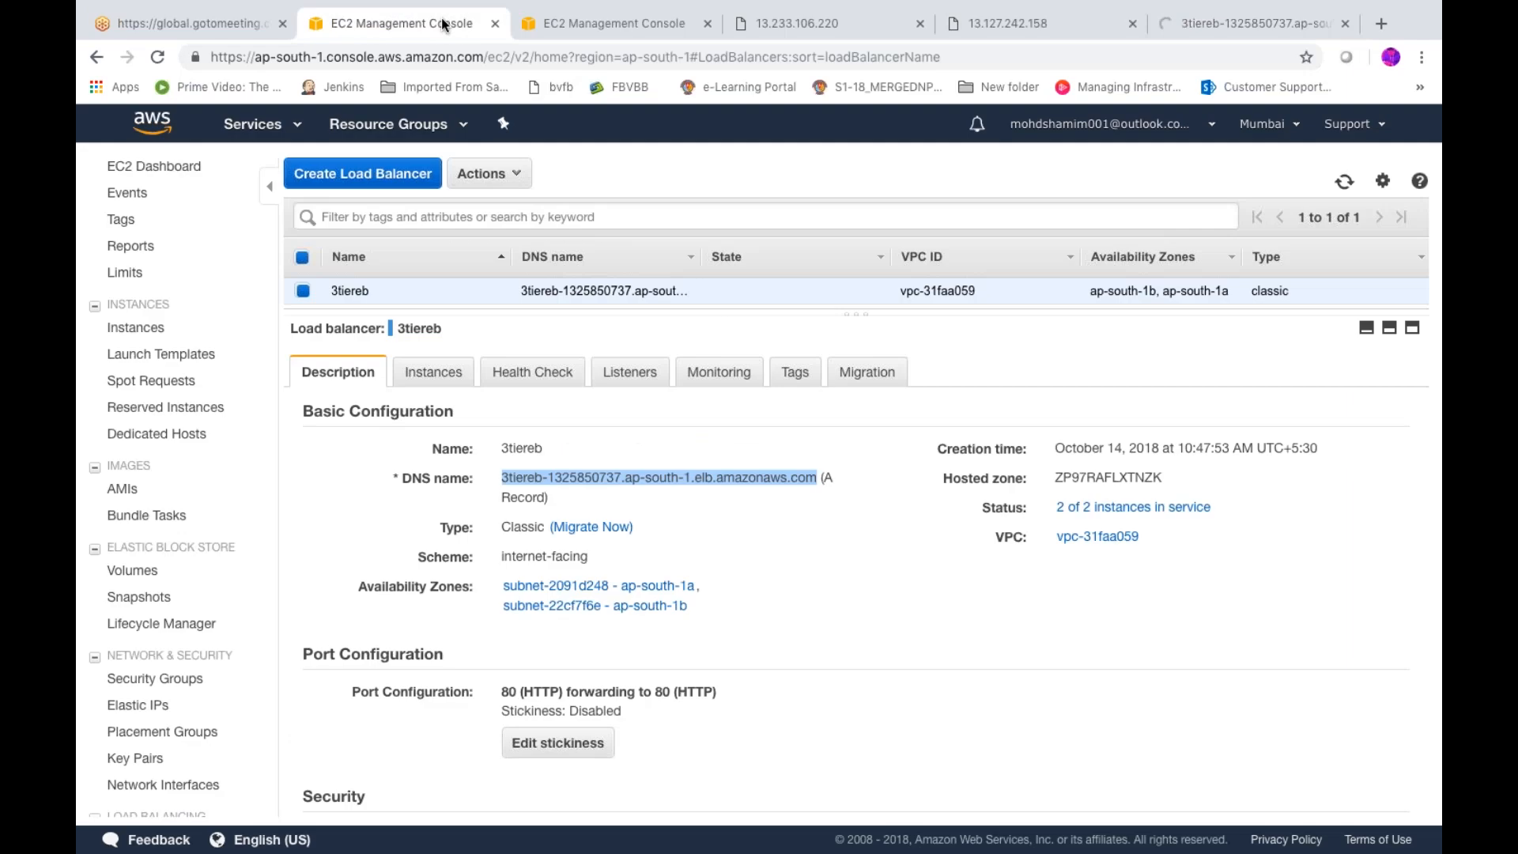
- Save the security groups of the 3tiereb load balancer with only the default VPC security group selected
left_click(794, 484)
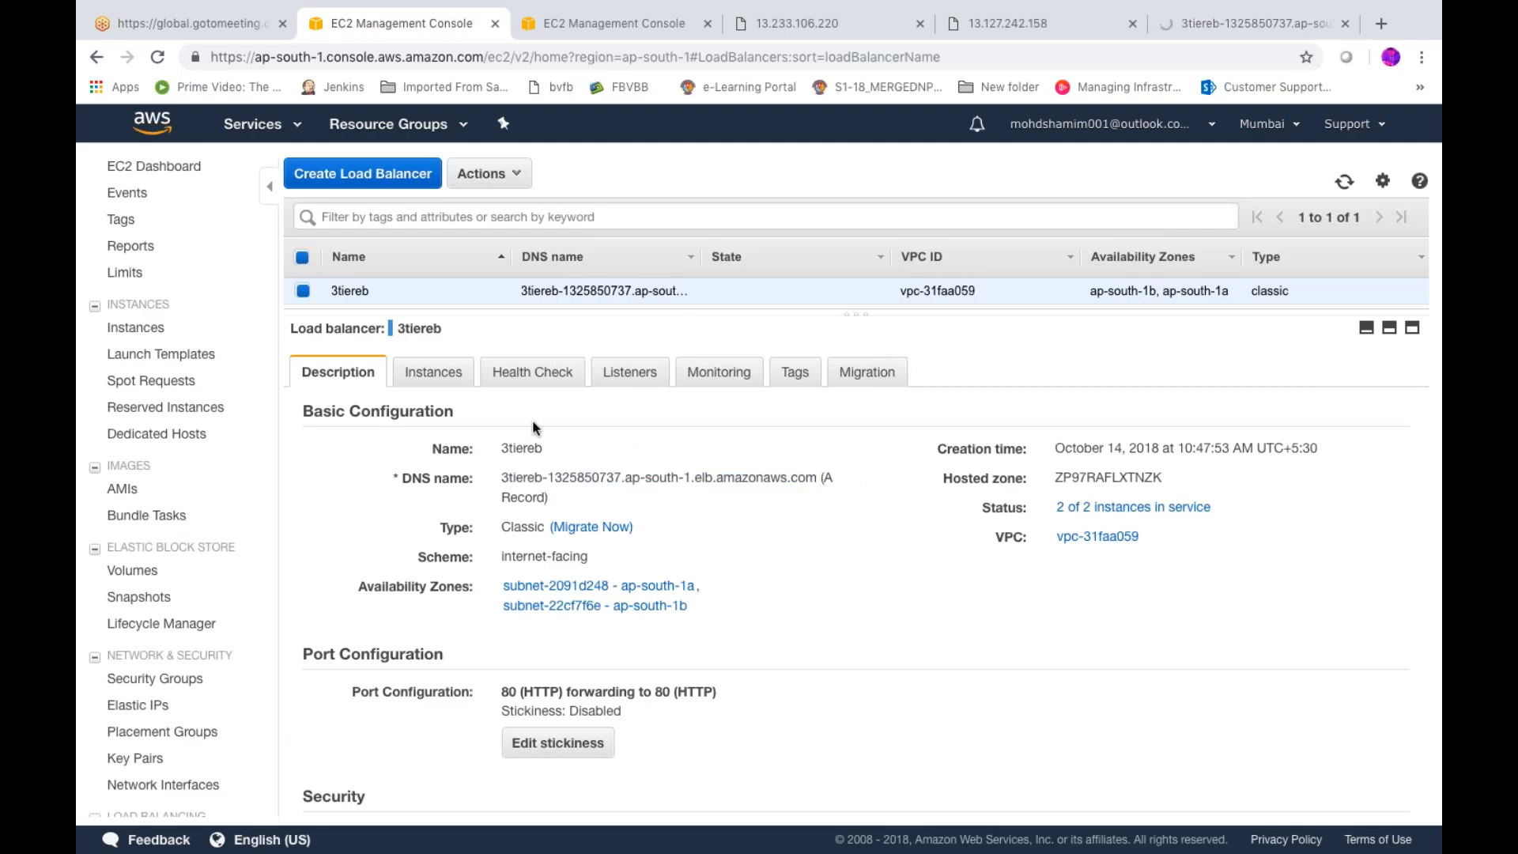
left_click(515, 176)
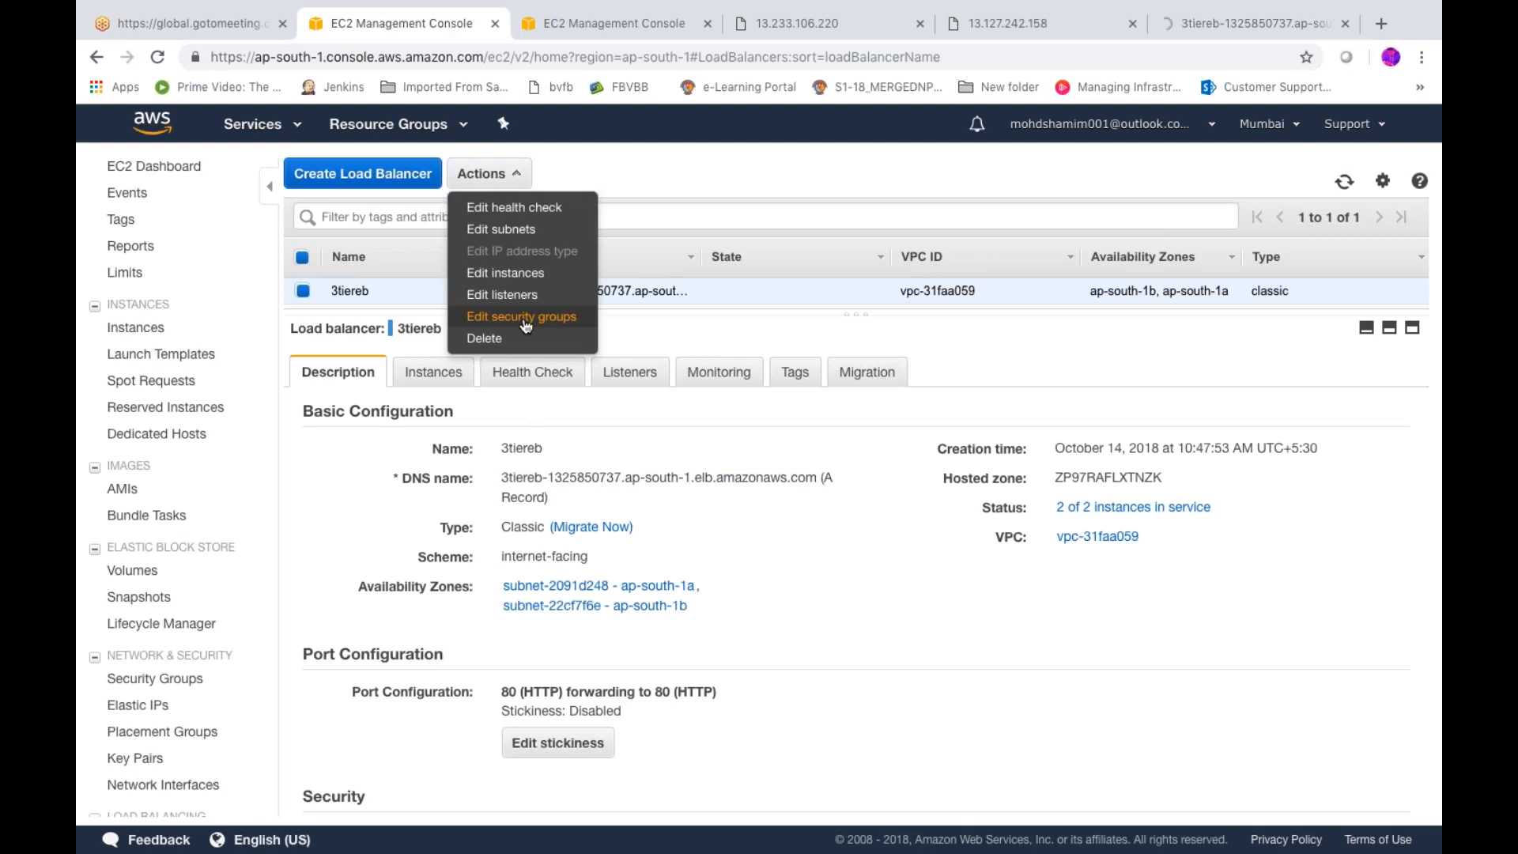
left_click(521, 317)
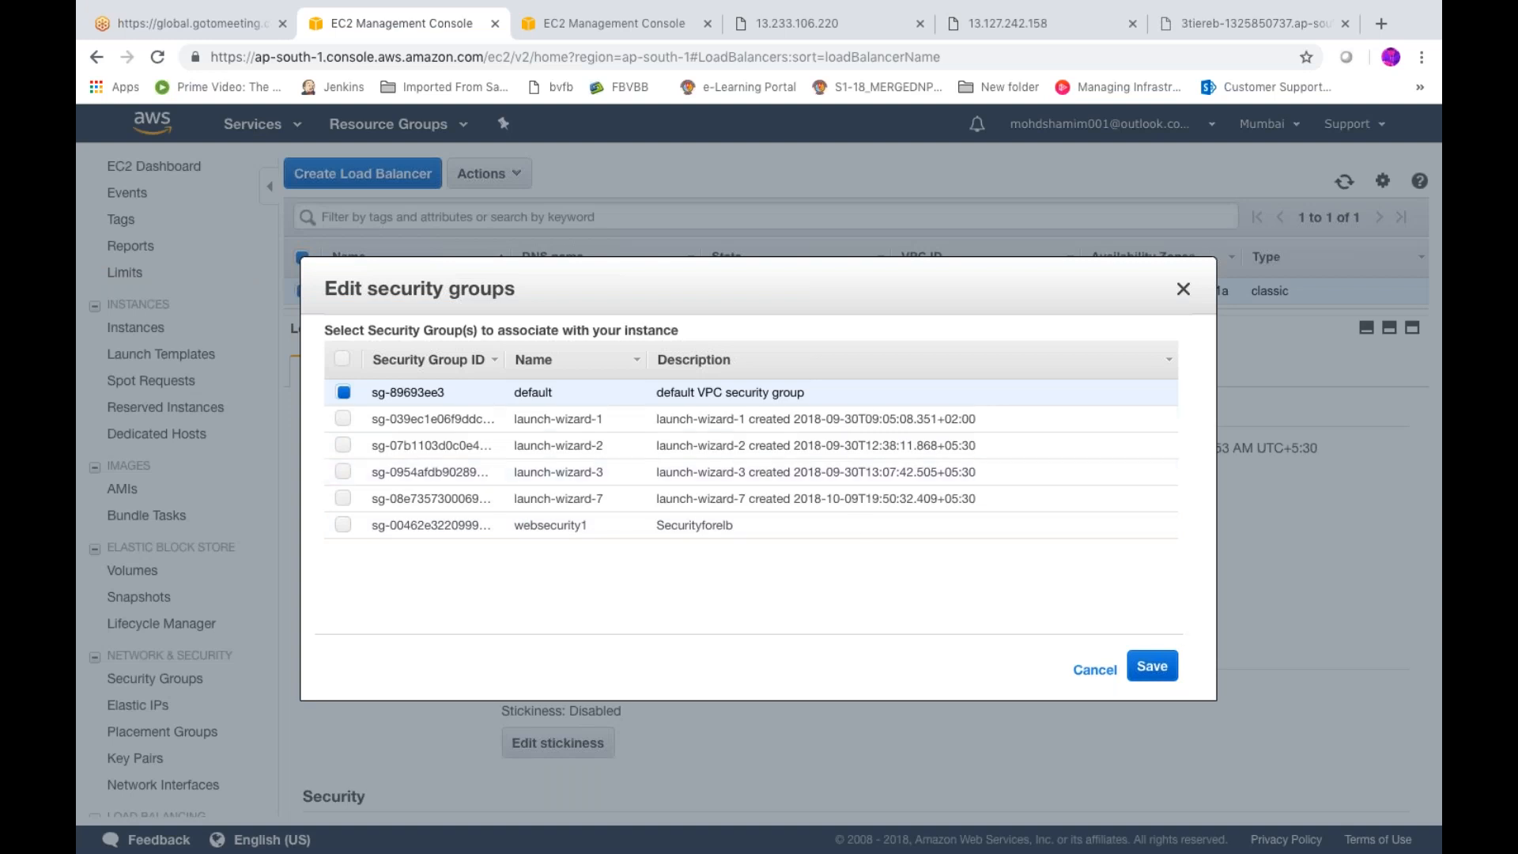
left_click(1154, 668)
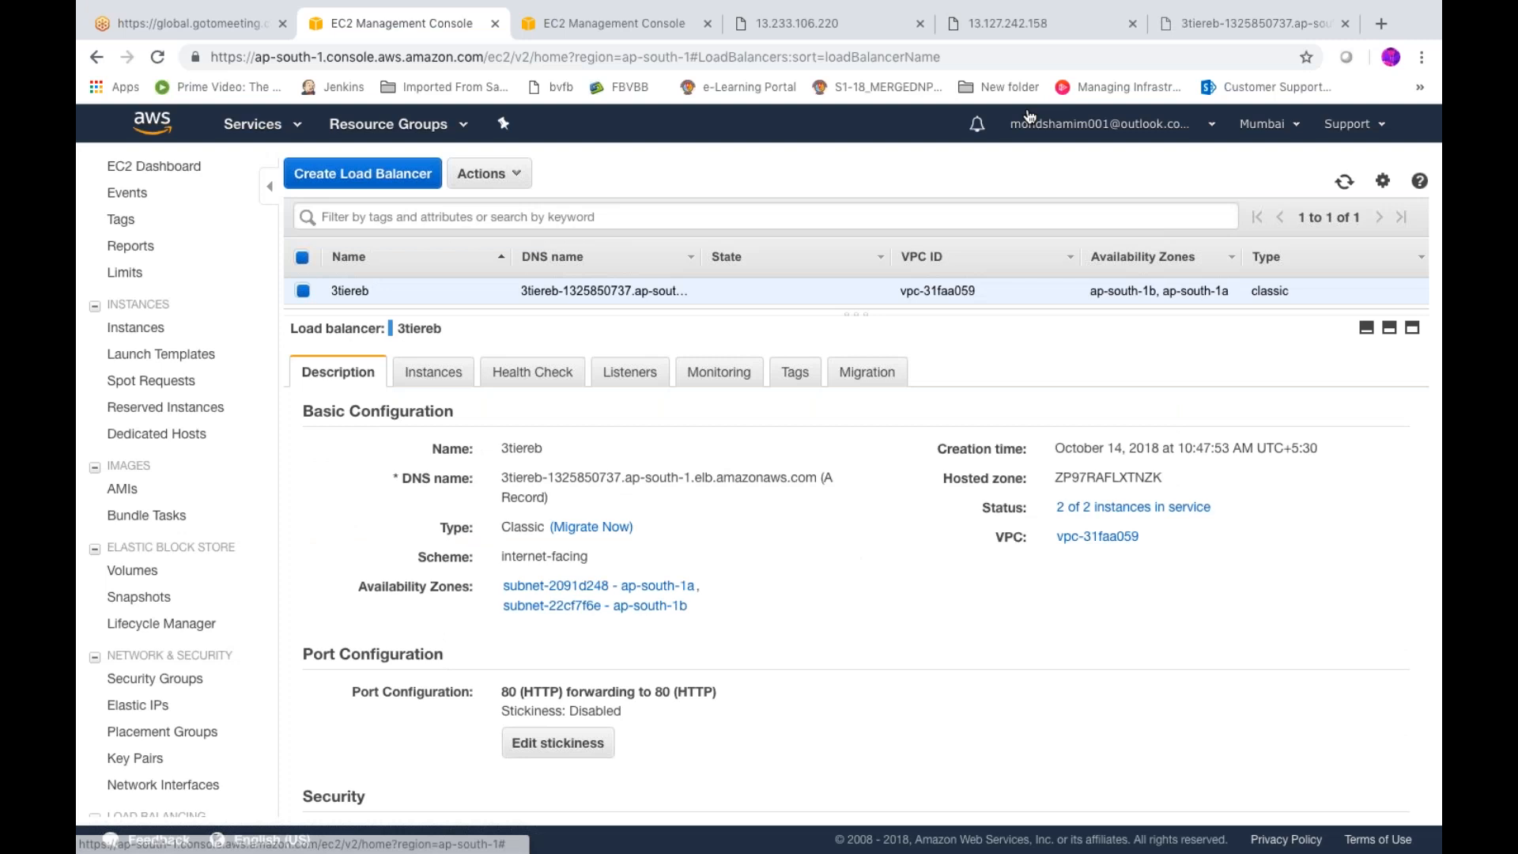
- Retest the load balancer by reloading its DNS address and checking whether the site responds
left_click(1232, 21)
left_click(157, 57)
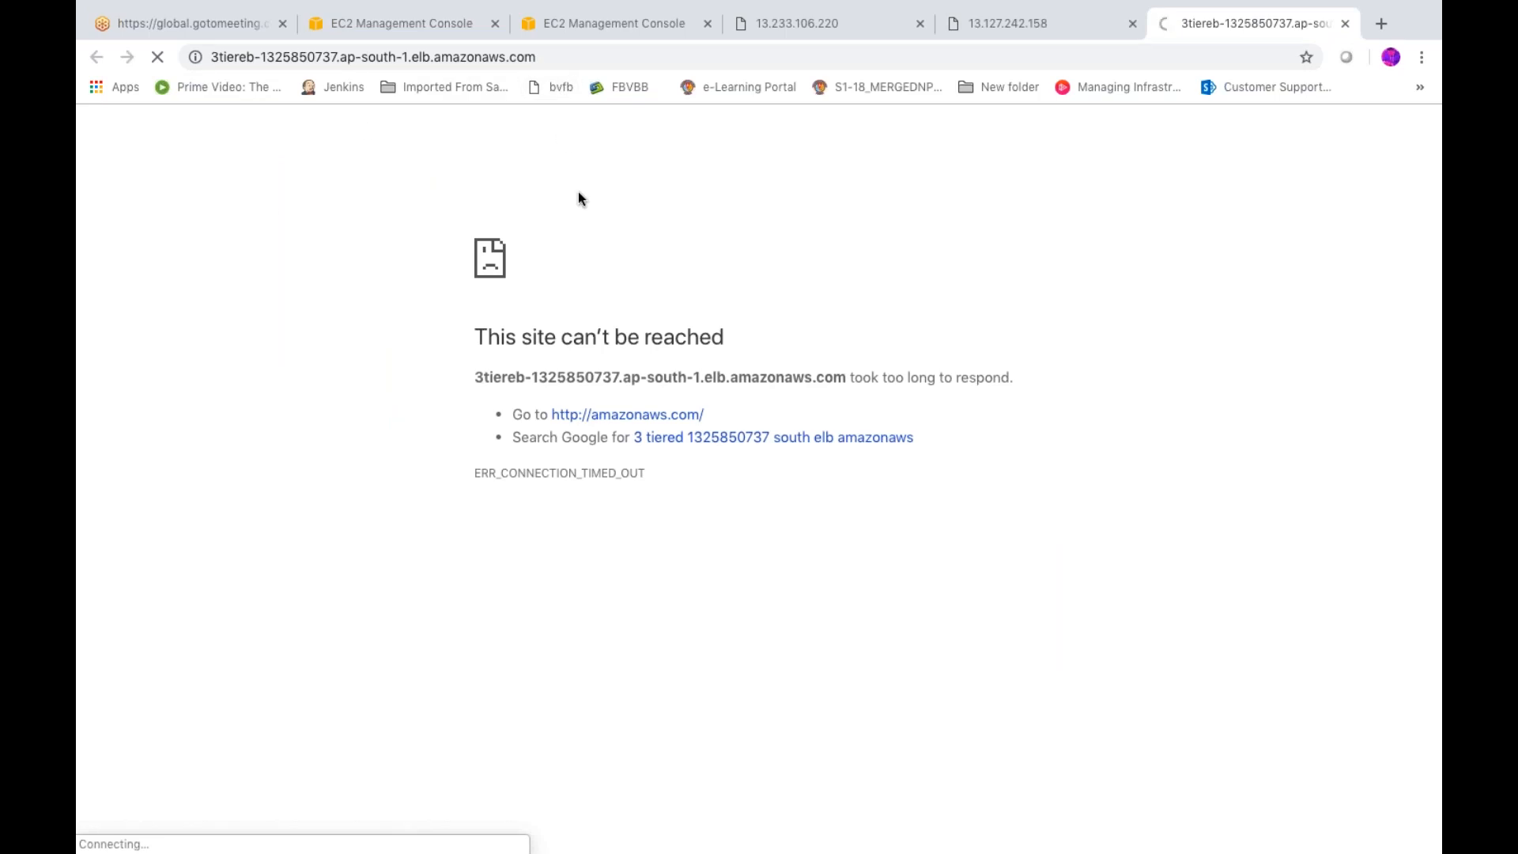
left_click(437, 26)
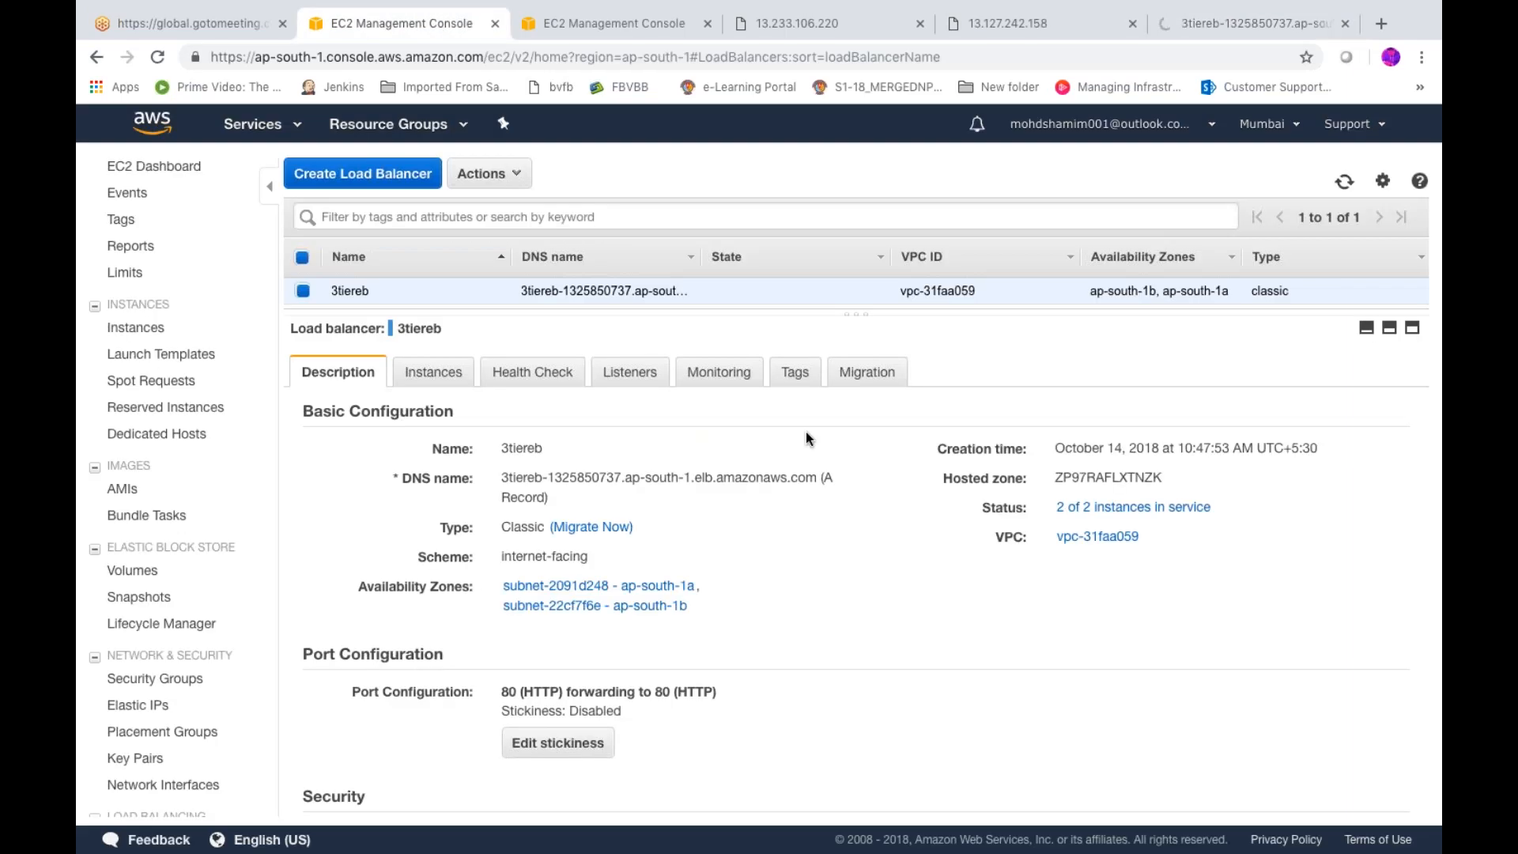
left_click(1228, 30)
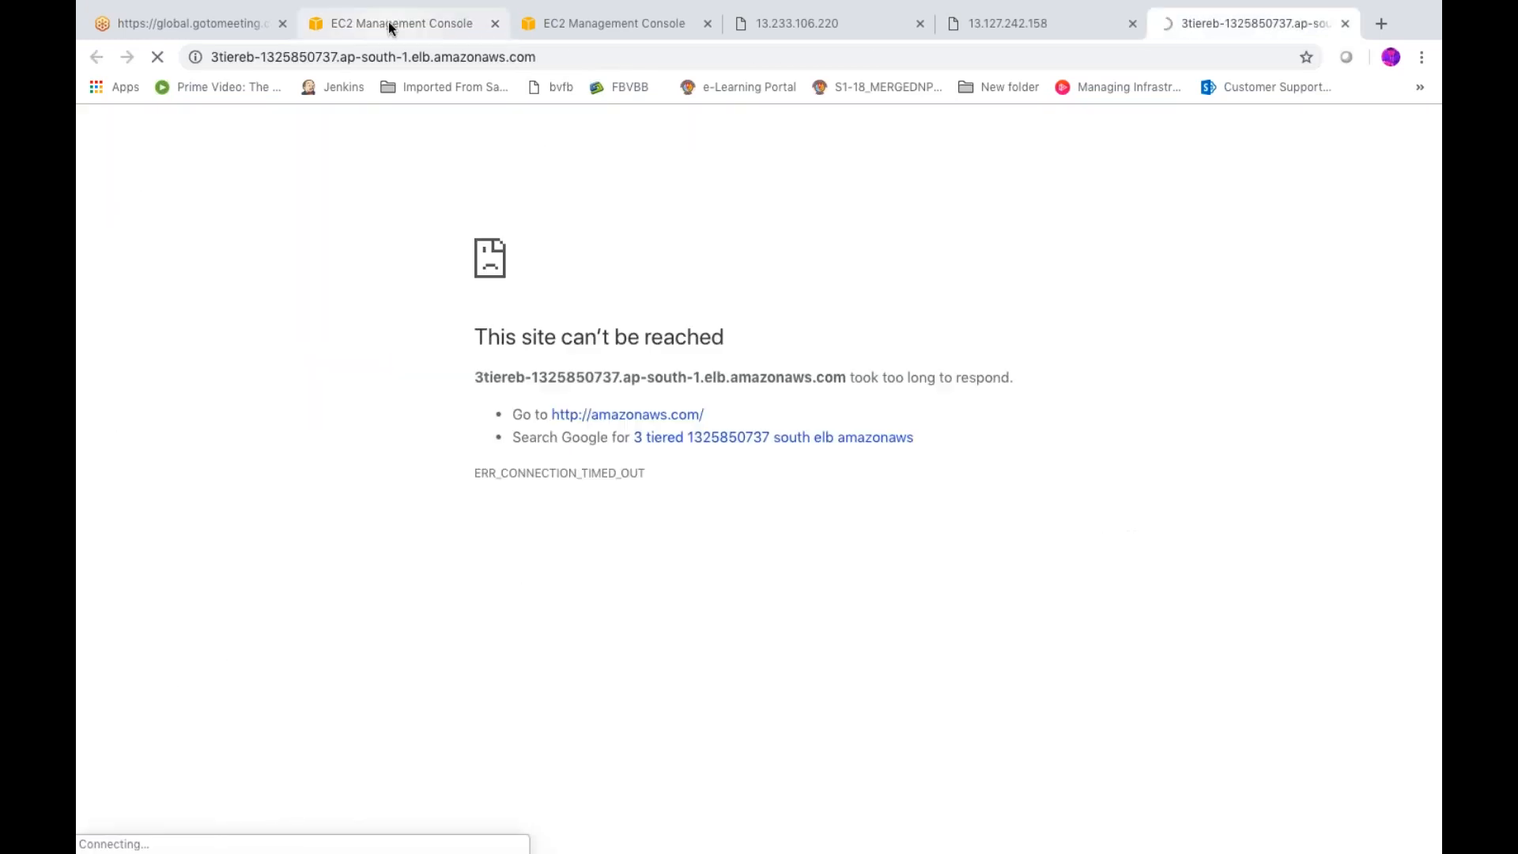
- Examine the listener configuration of the 3tiereb load balancer and leave the listener editor without saving
left_click(388, 27)
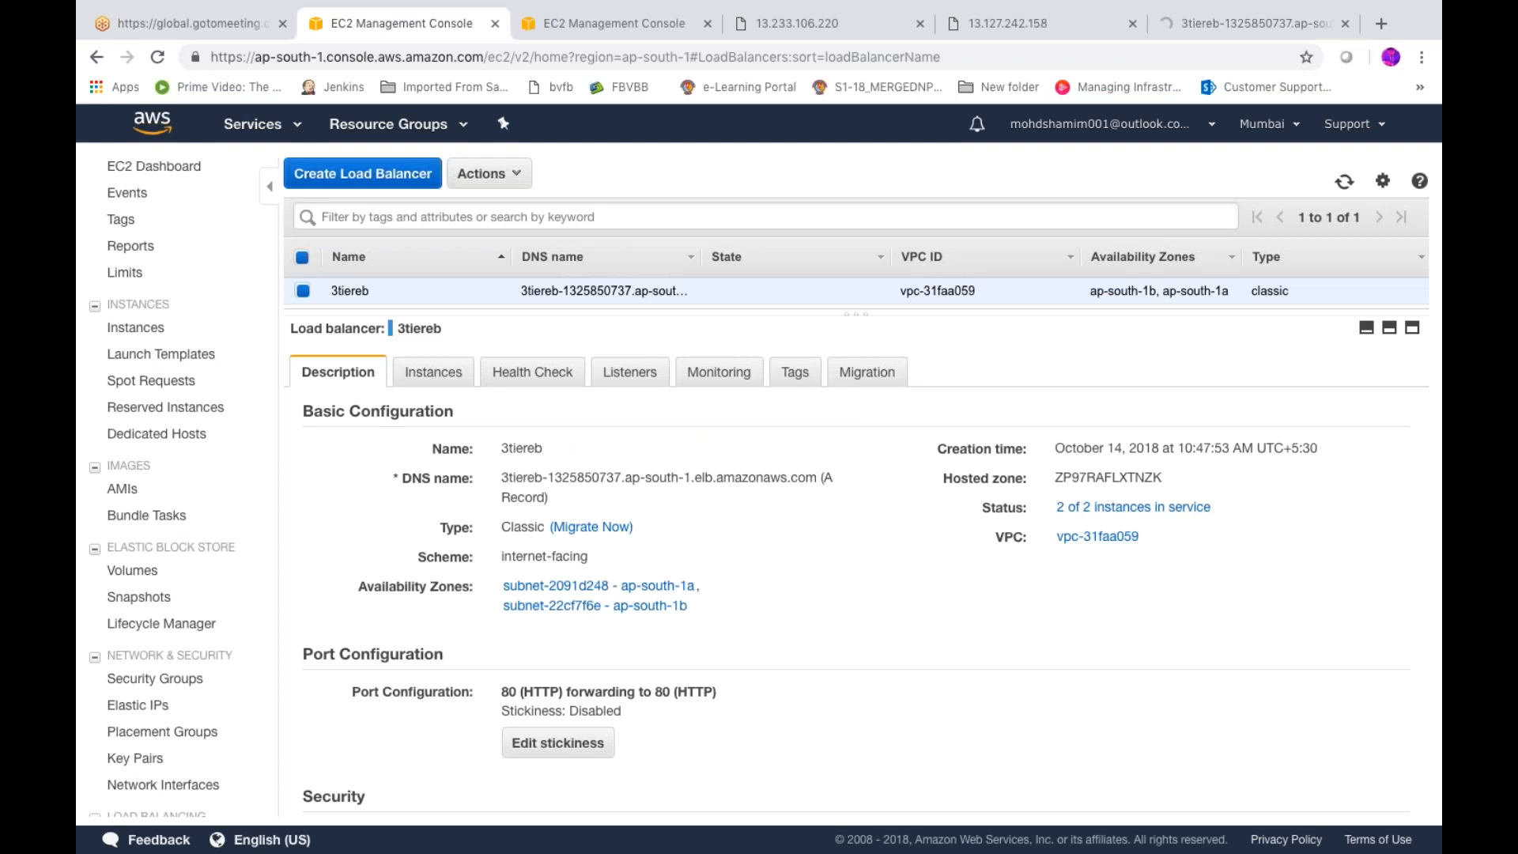
left_click(609, 373)
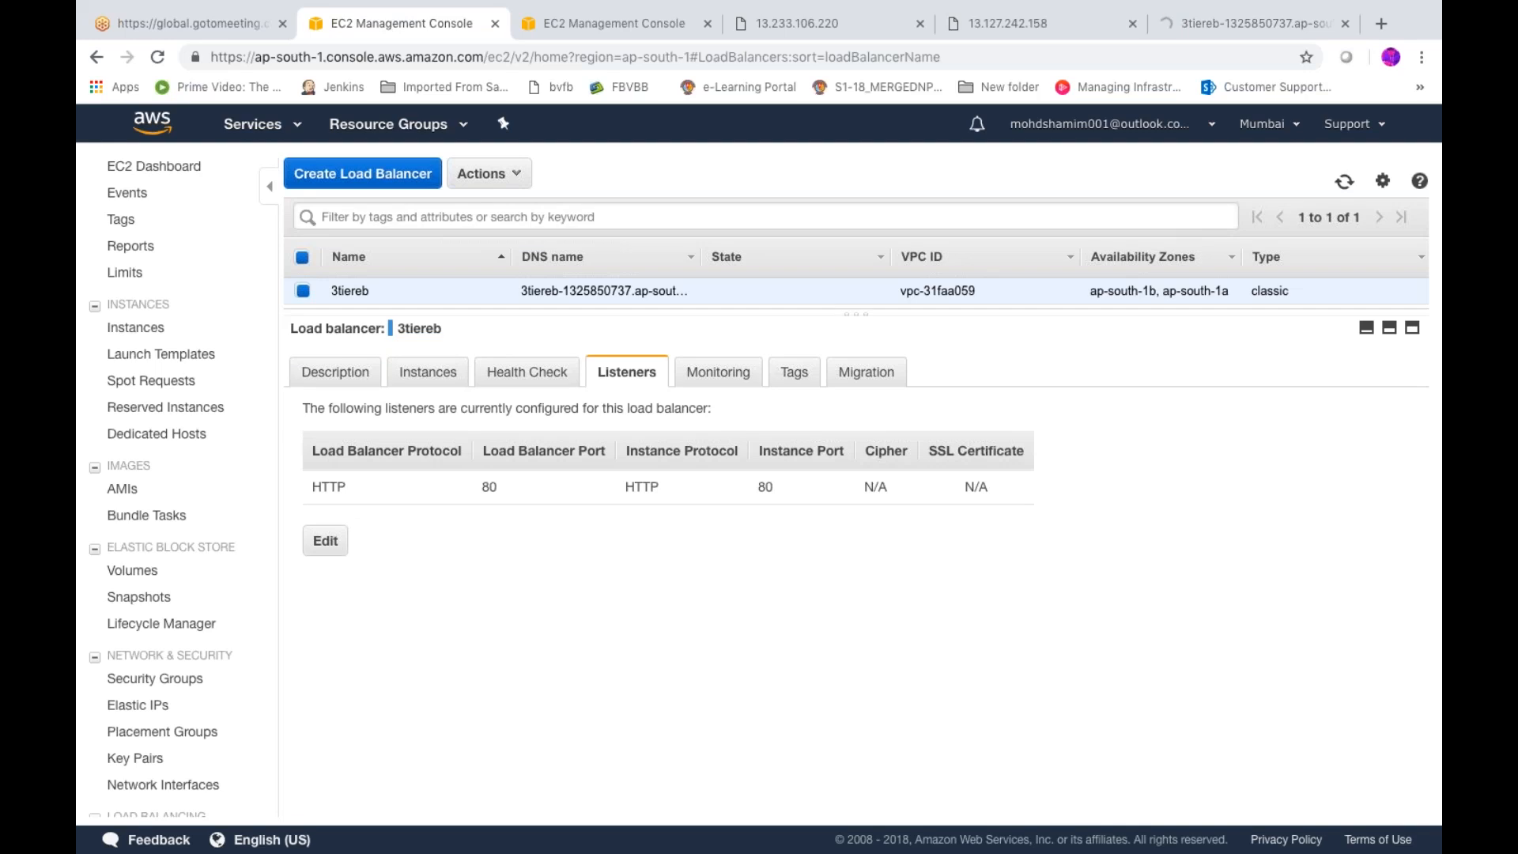
left_click(330, 541)
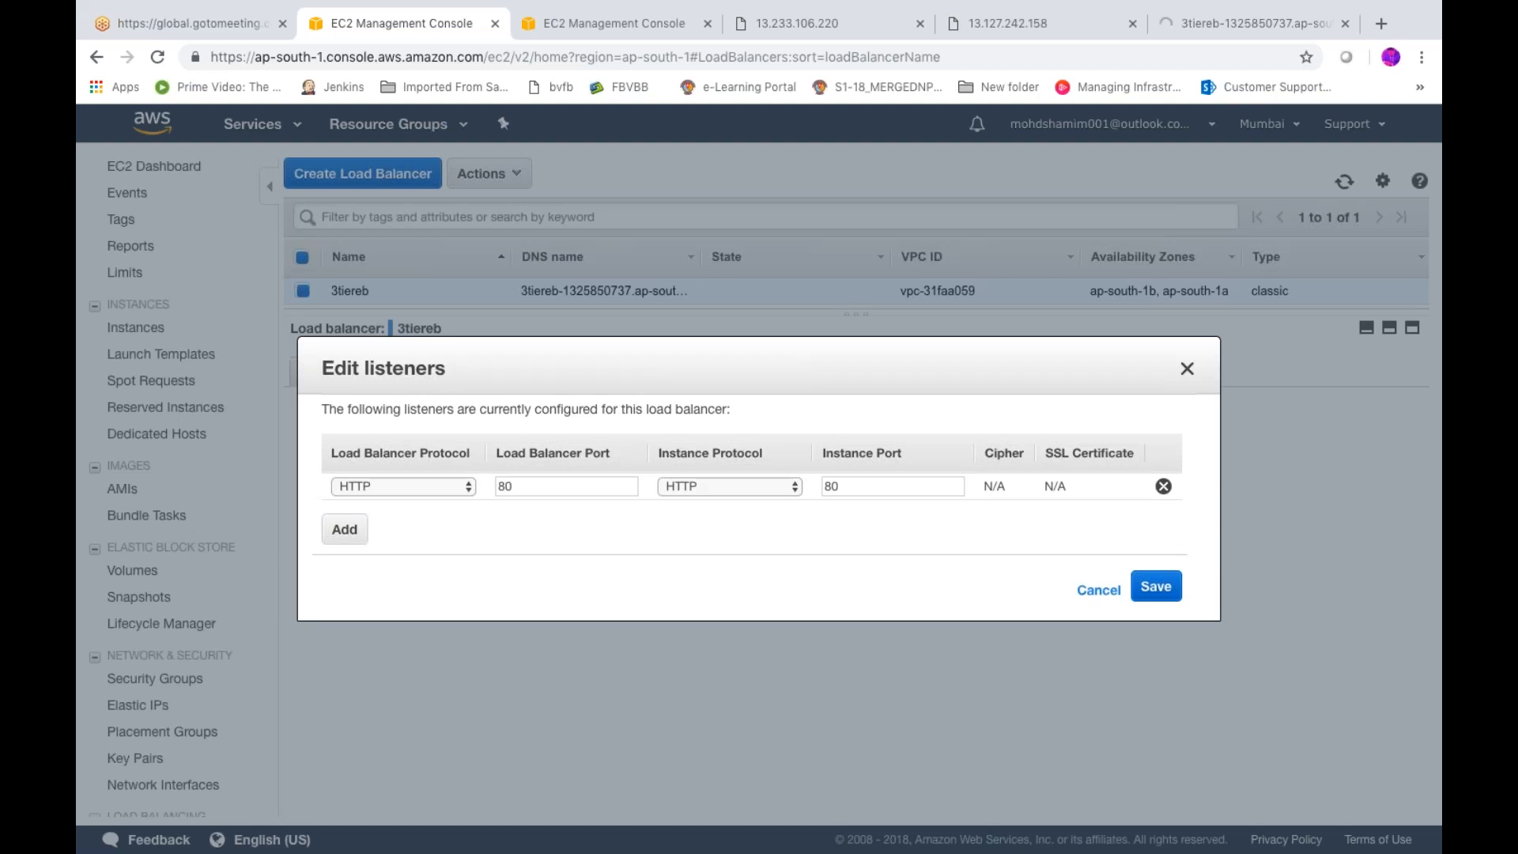
left_click(1099, 590)
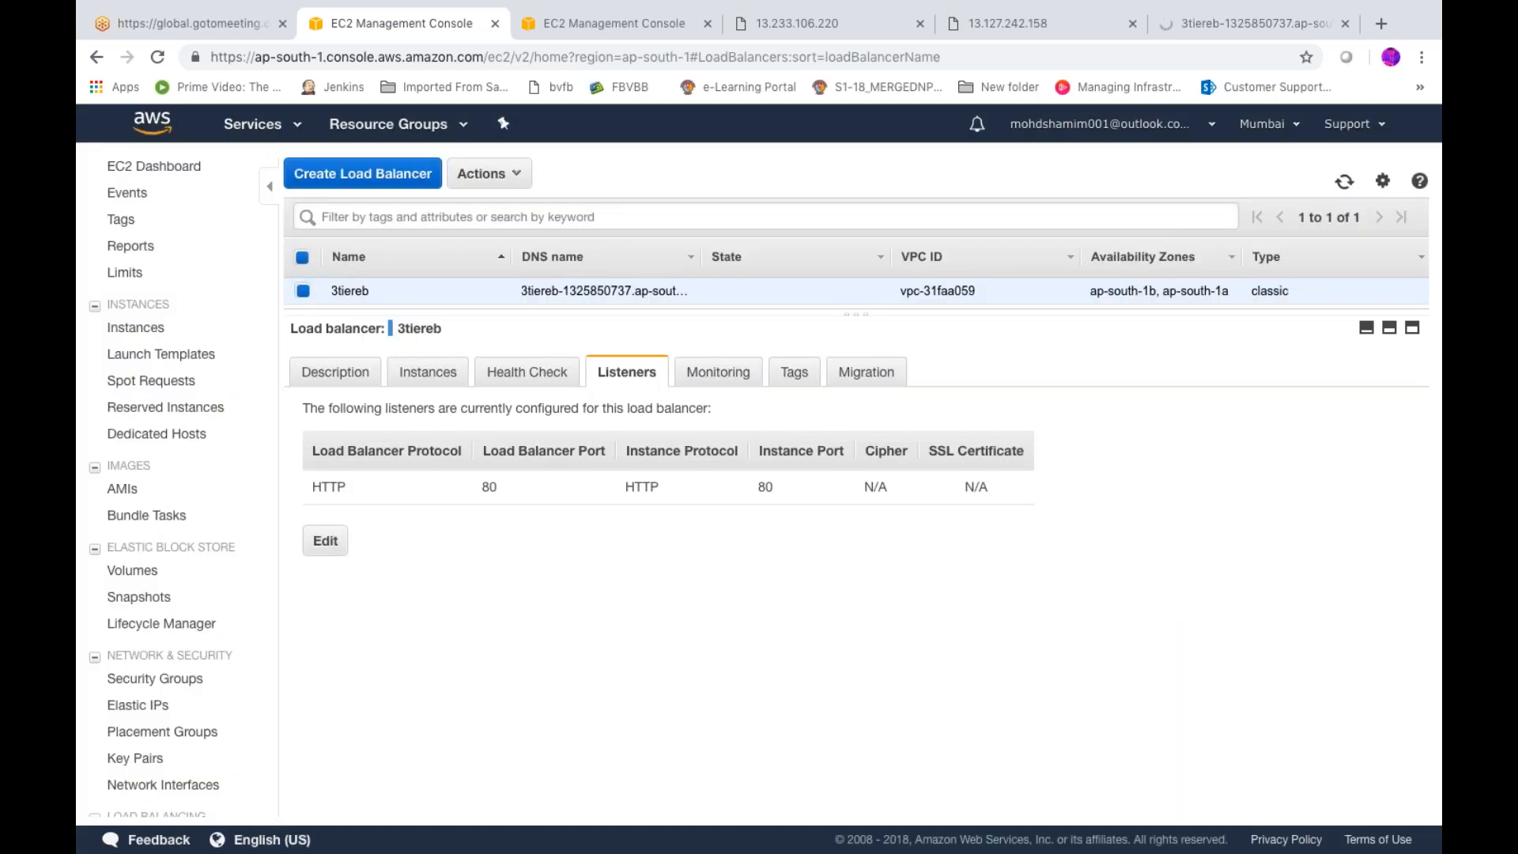
- Try websecurity1 as the 3tiereb load balancer's security group, restore the default group, and save the selection
left_click(518, 177)
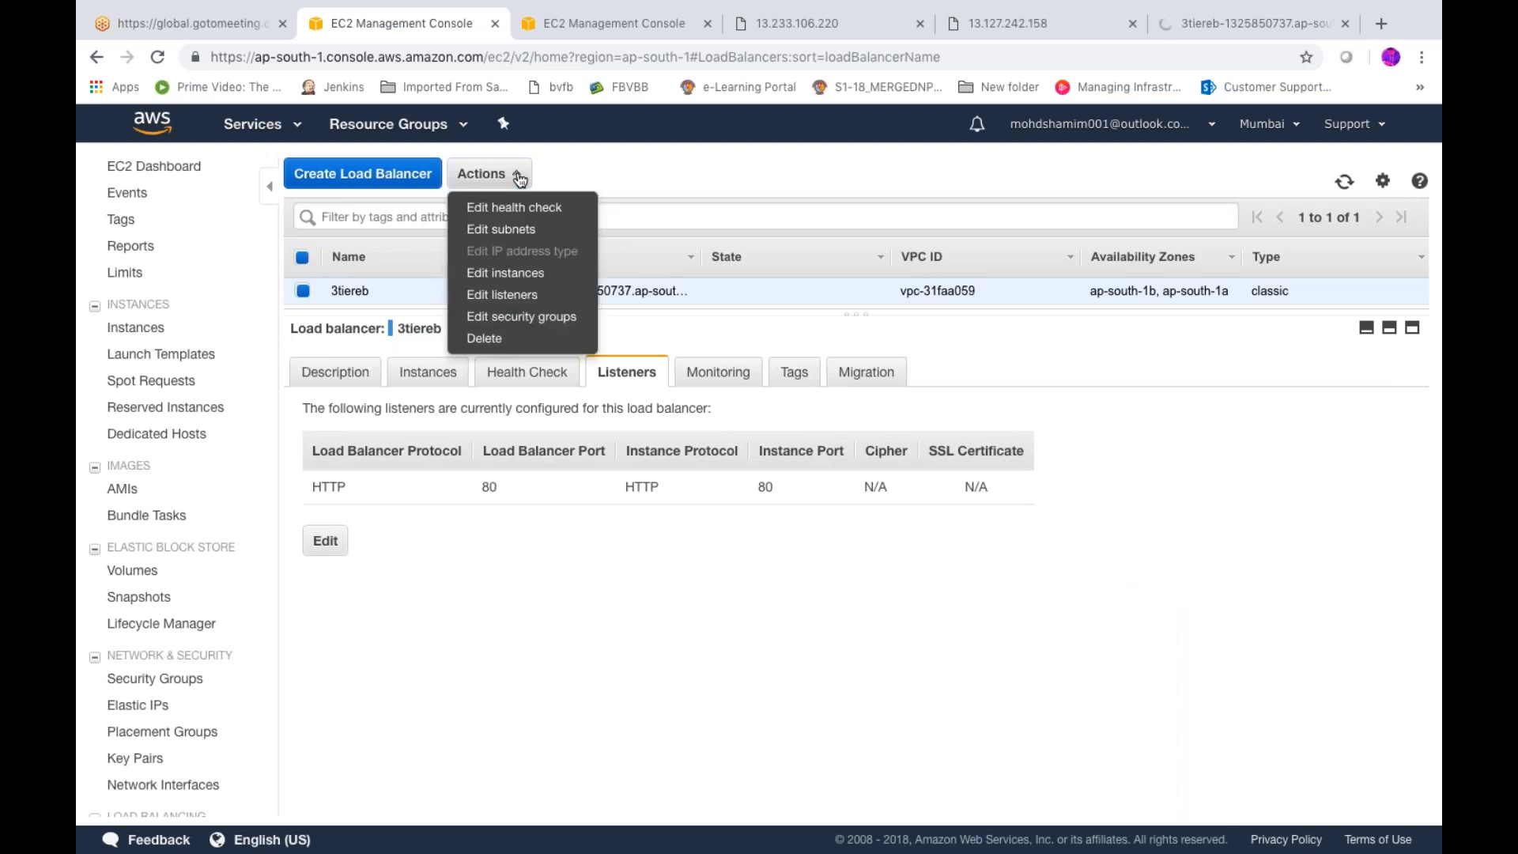
left_click(536, 317)
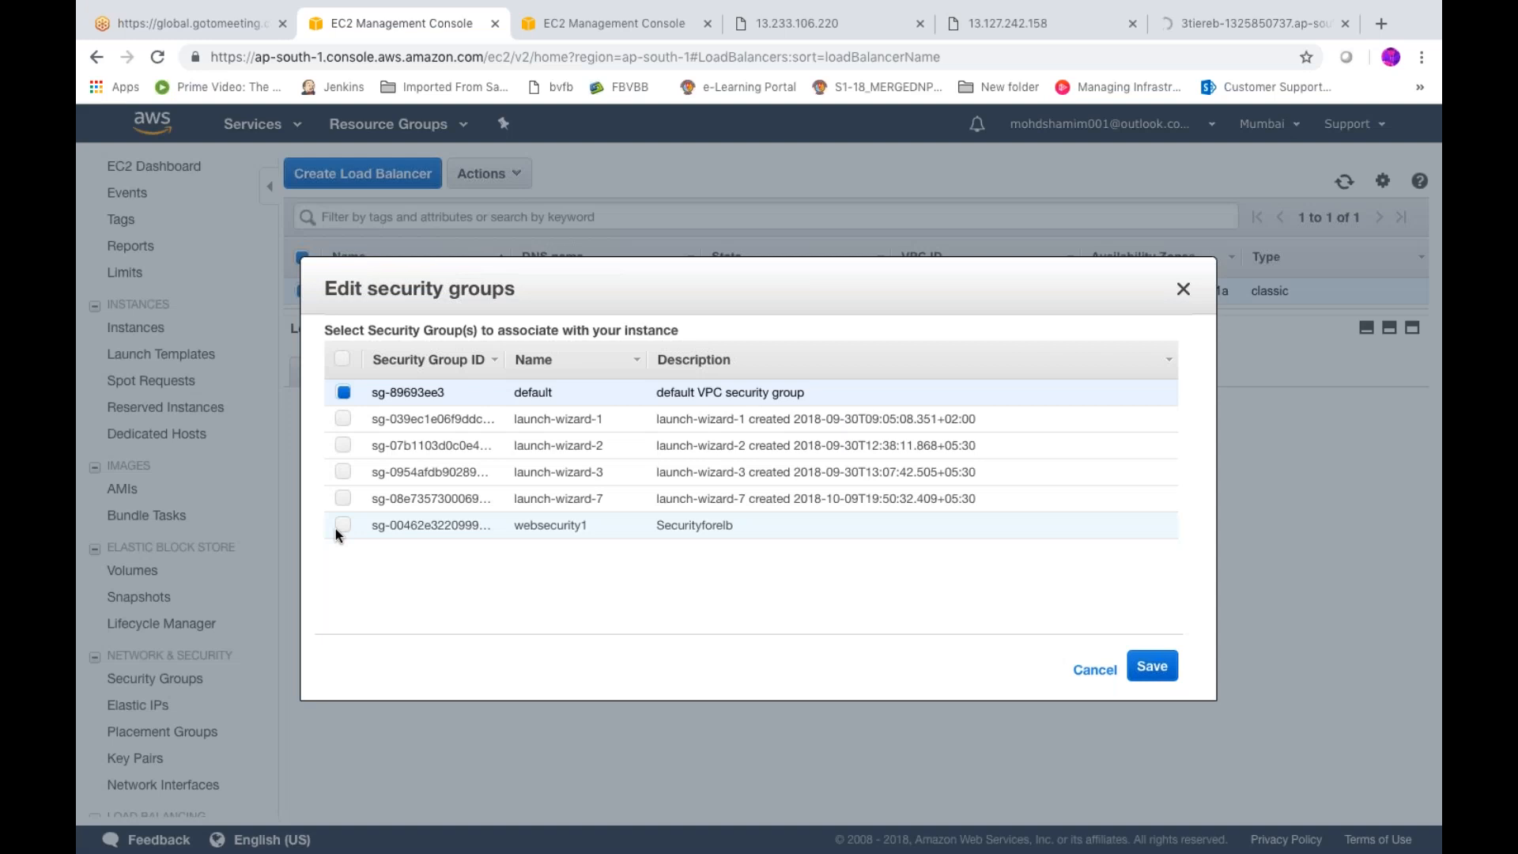
left_click(337, 528)
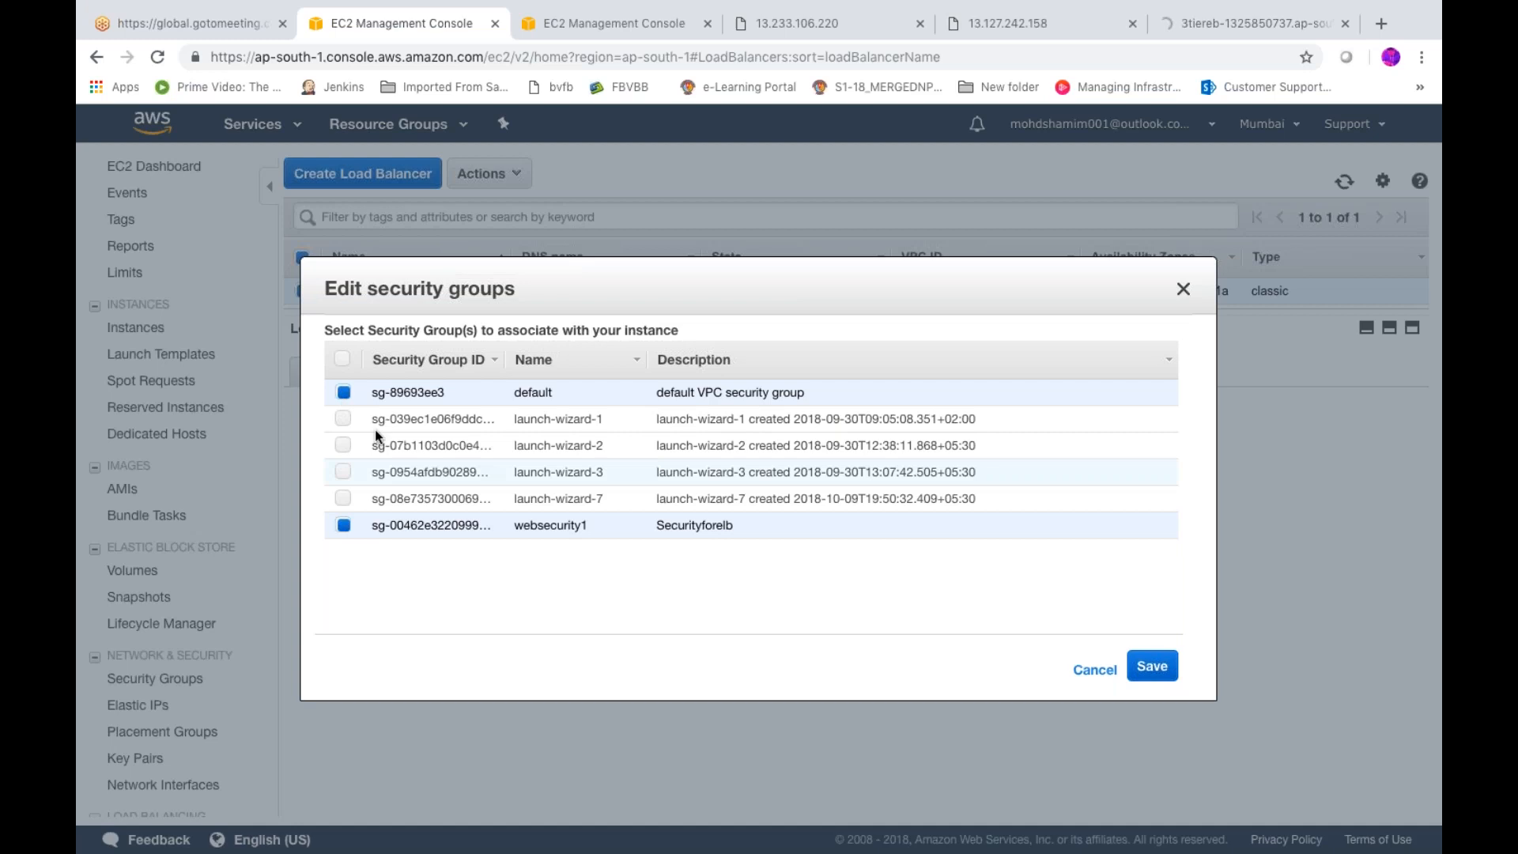
left_click(344, 393)
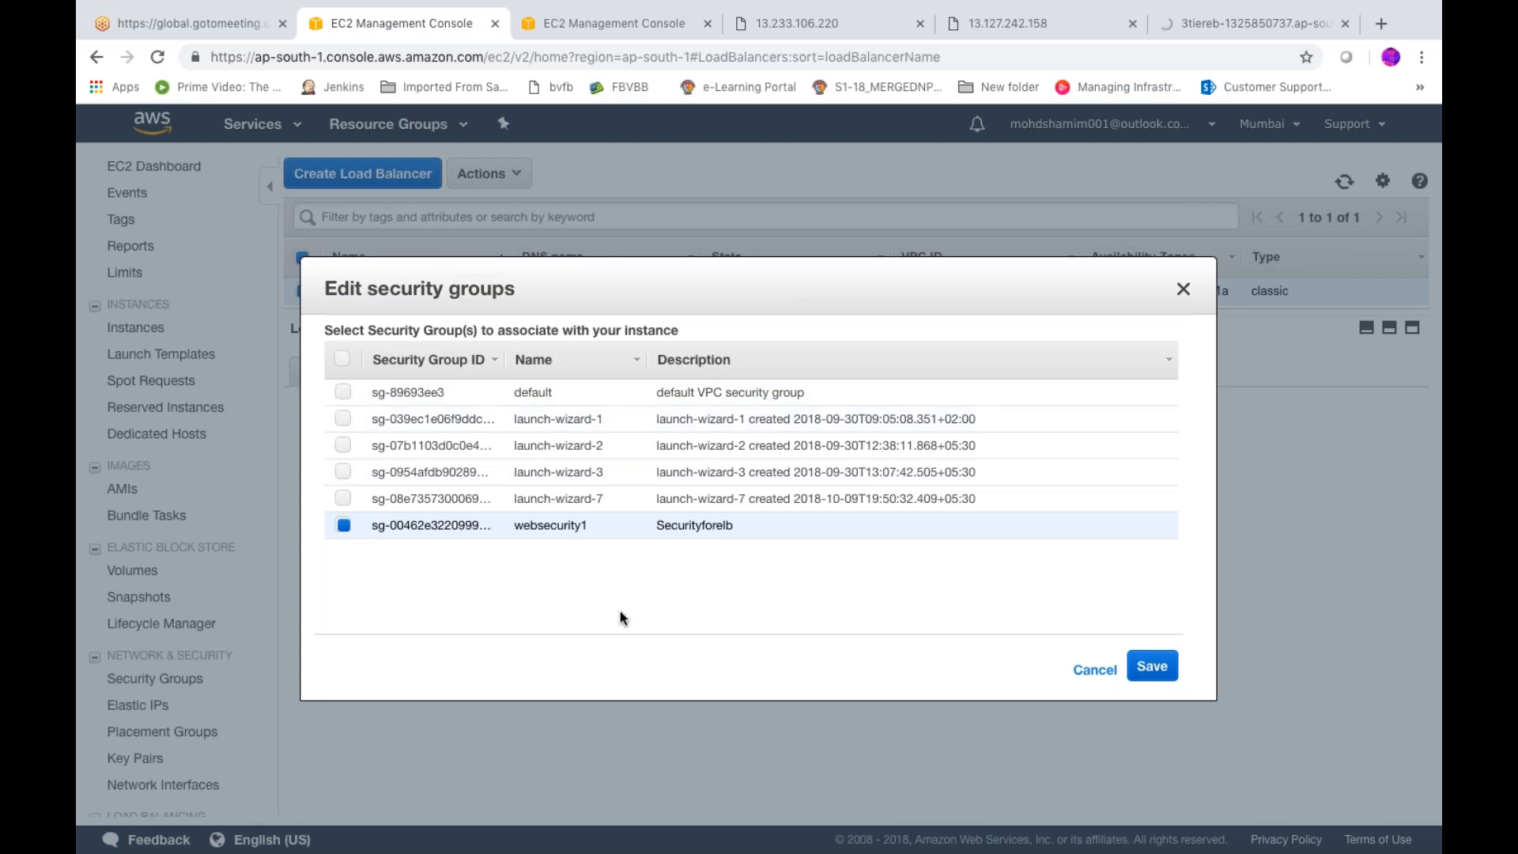
left_click(342, 526)
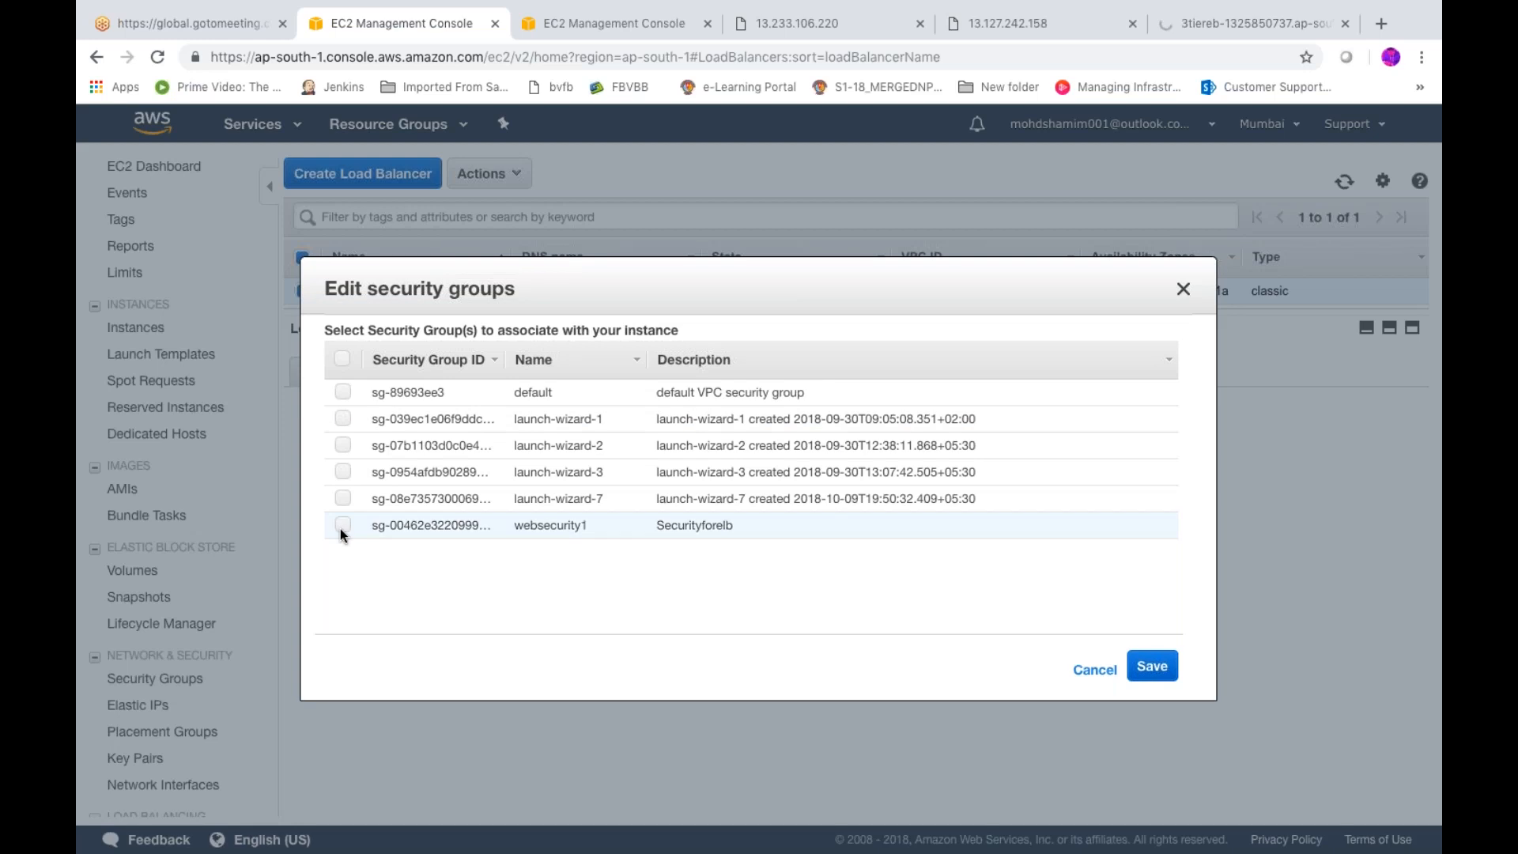
left_click(343, 392)
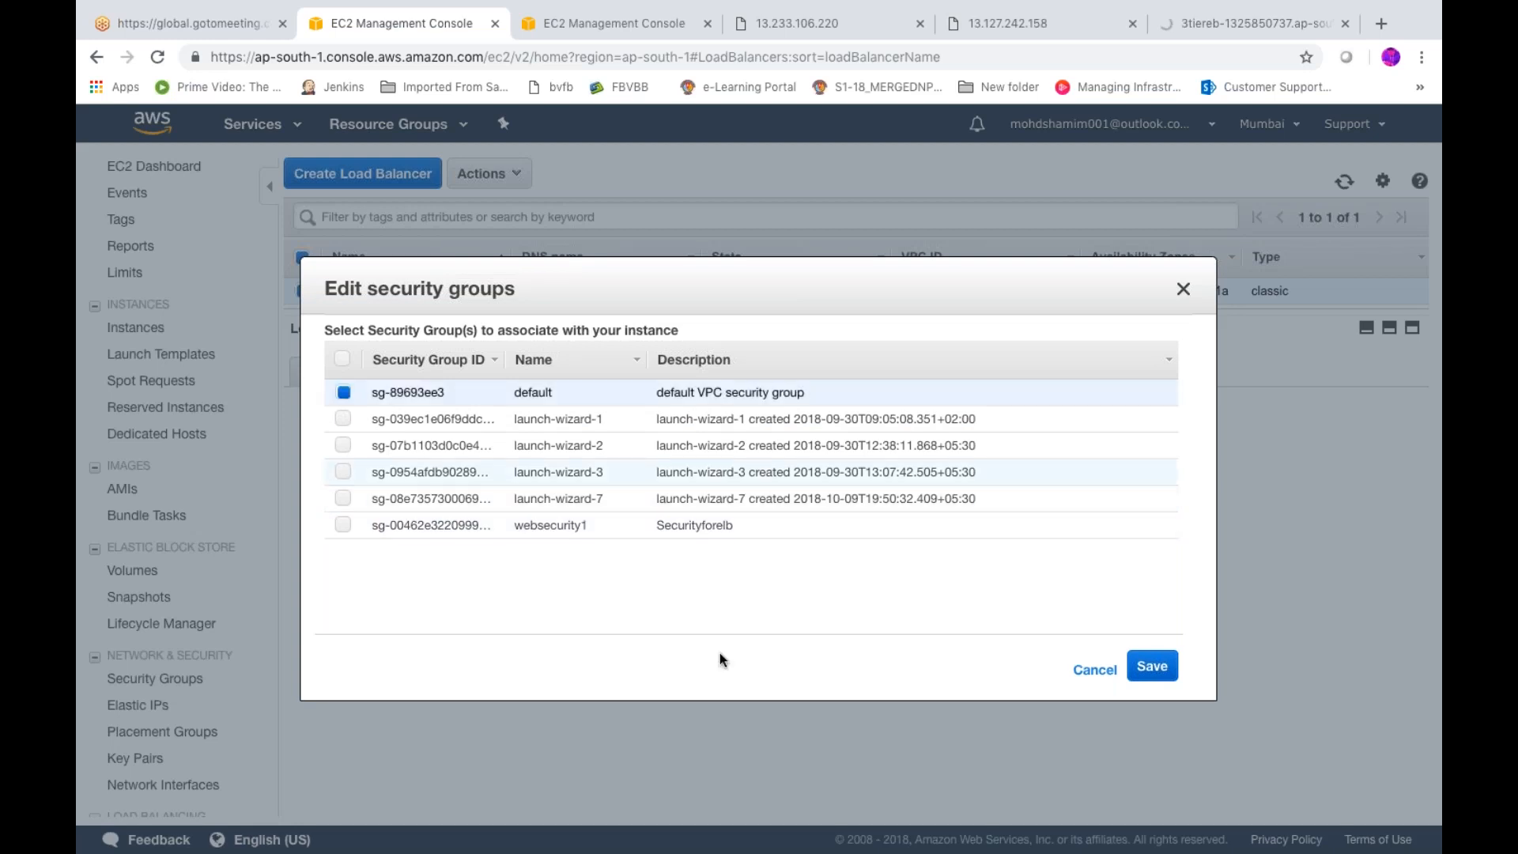
left_click(1144, 670)
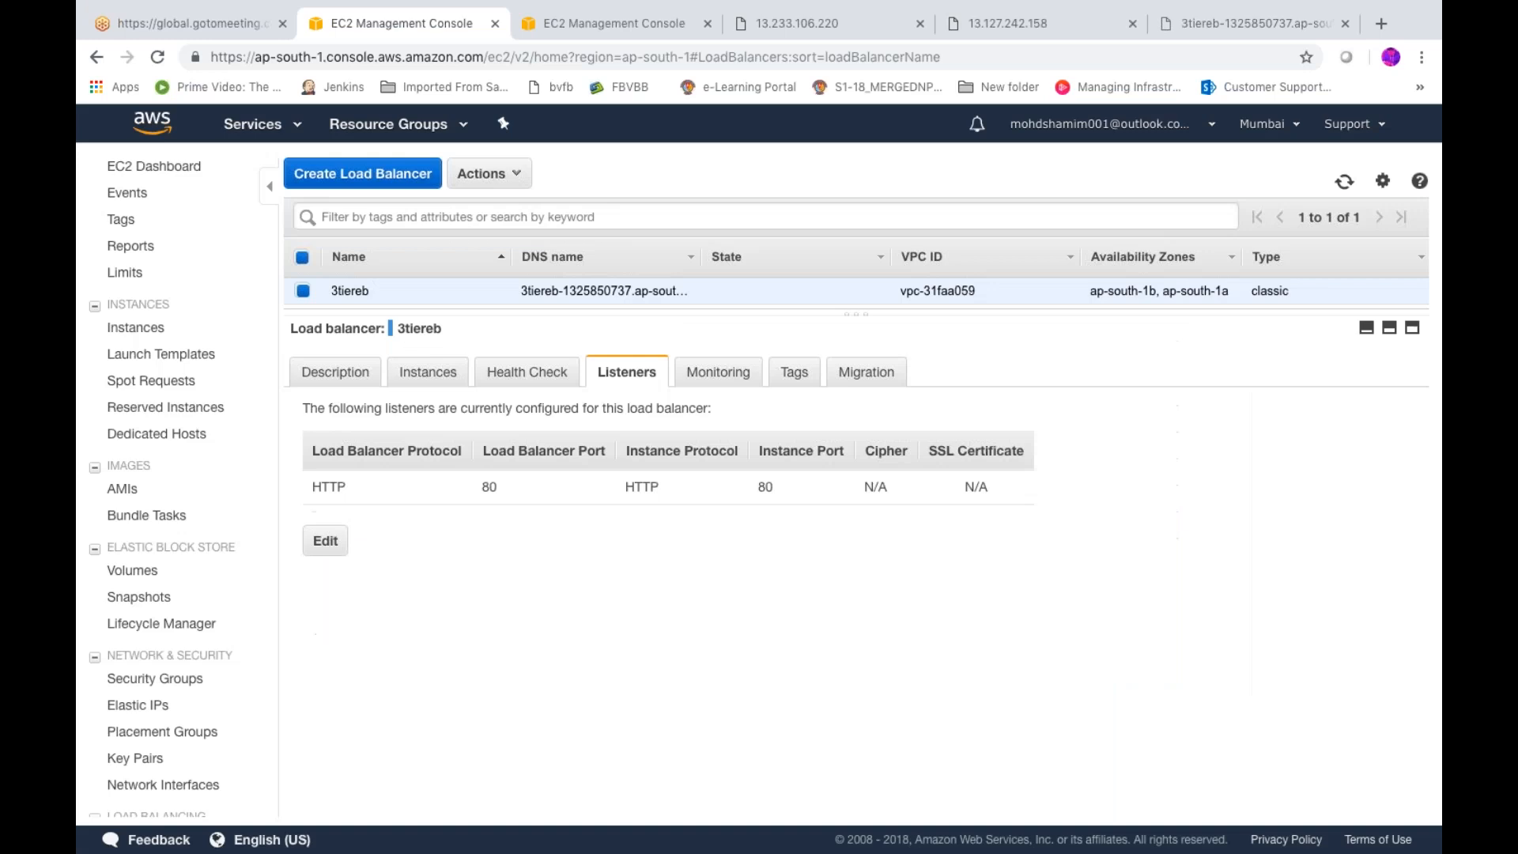
- Compare the web pages at 13.233.106.220 and 13.127.242.158 with the load balancer's DNS address
left_click(824, 25)
left_click(1028, 24)
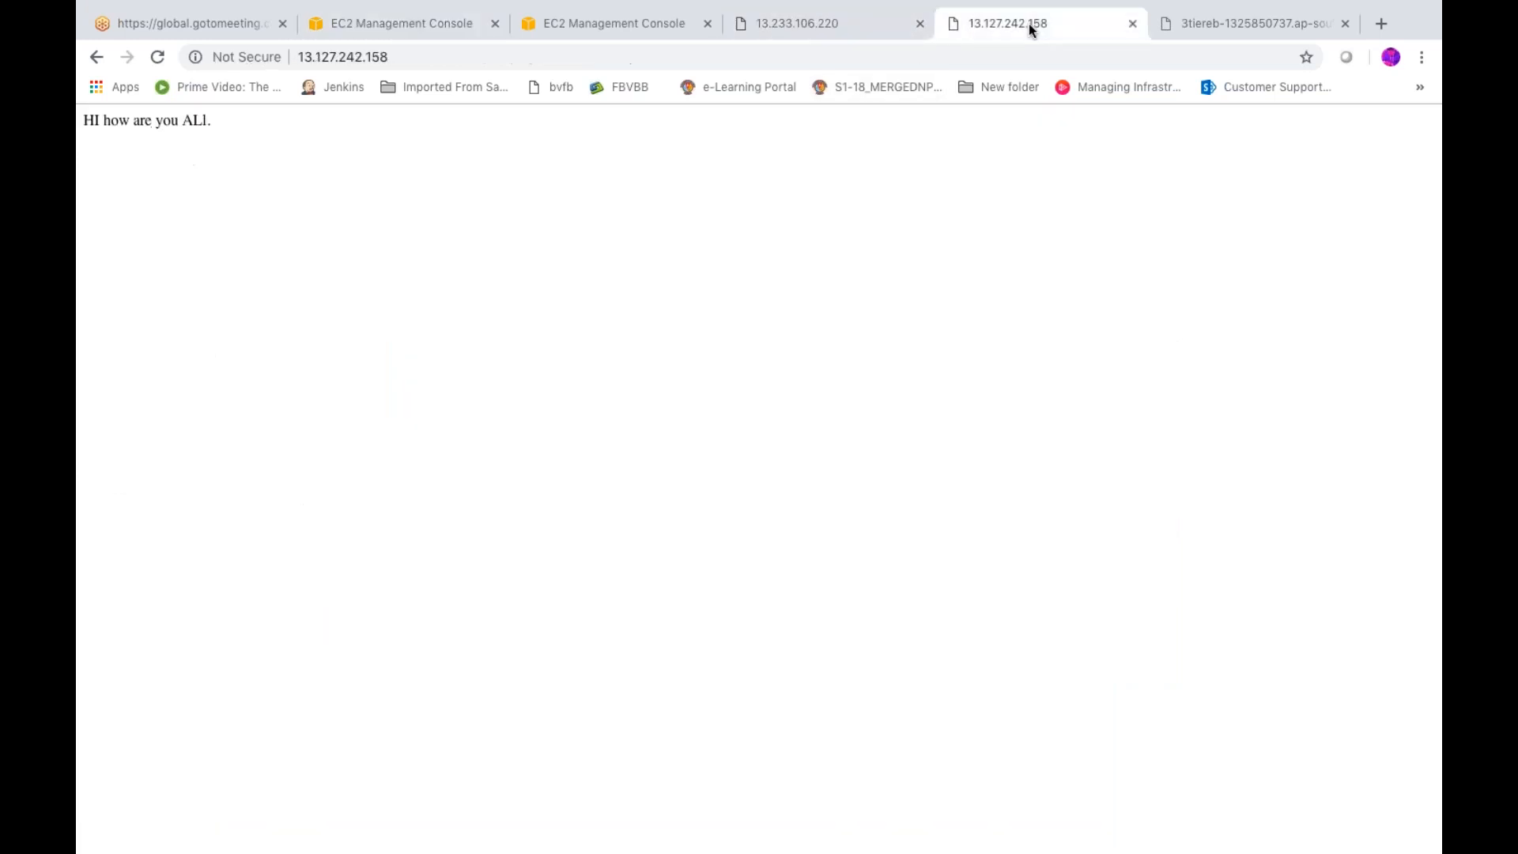
left_click(1239, 25)
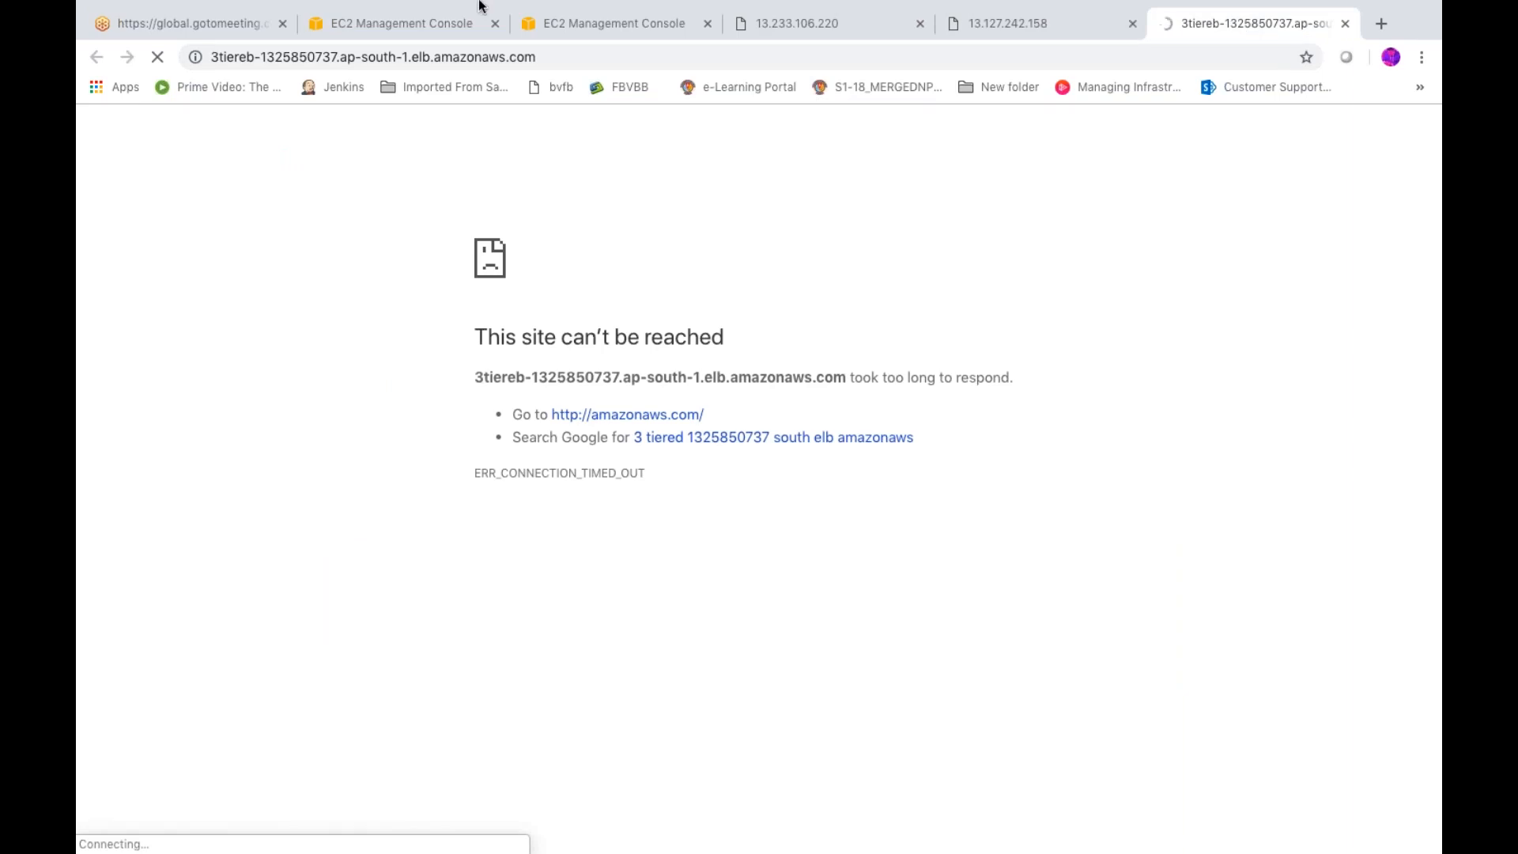
- Examine the CloudWatch metrics of the 3tiereb load balancer, from host health to the estimated ALB figures
mouse_move(387, 3)
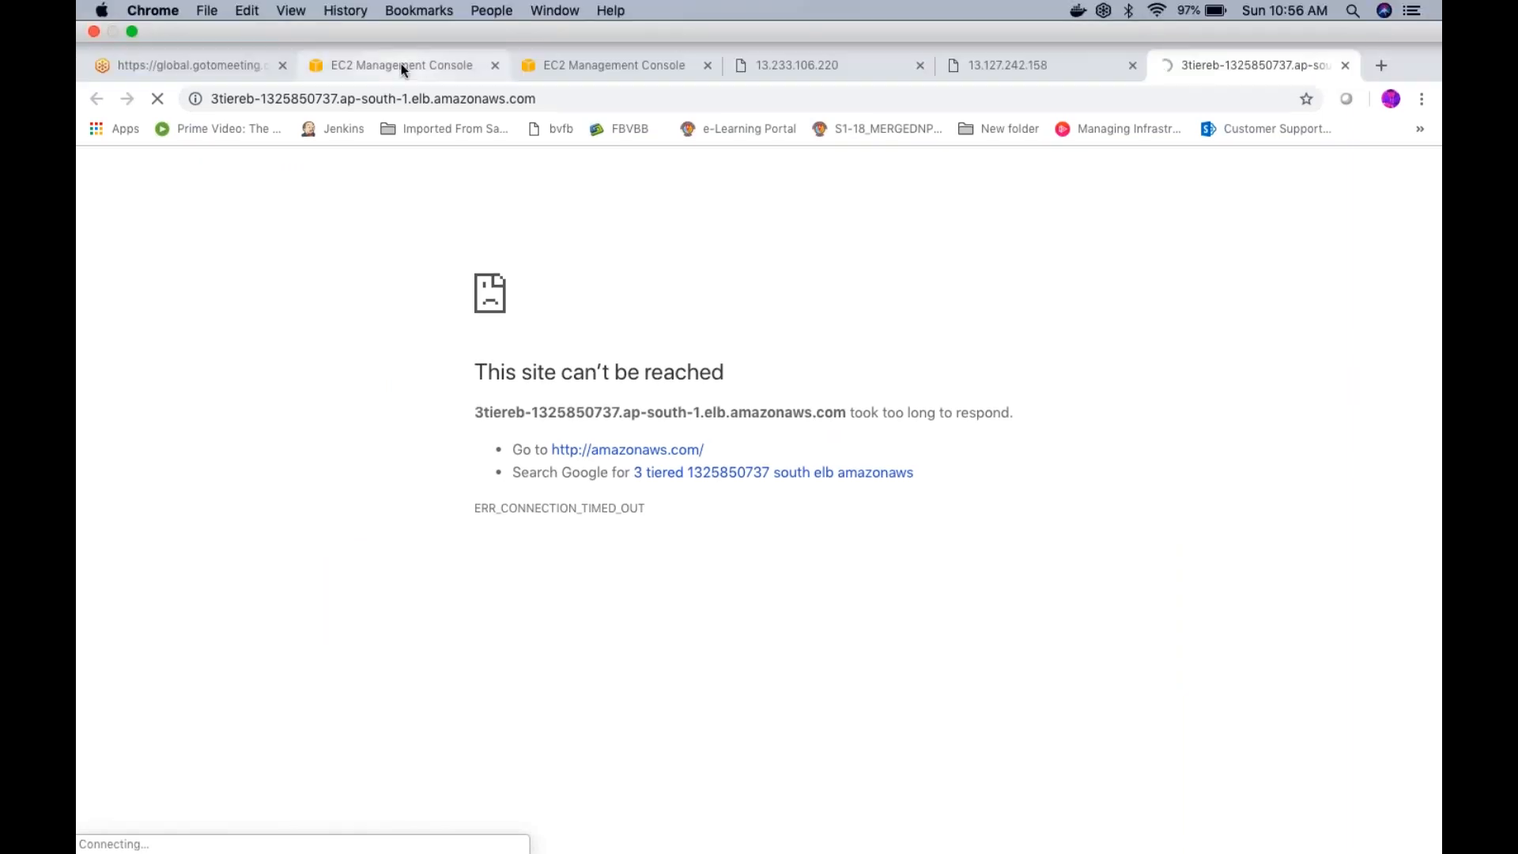
left_click(401, 66)
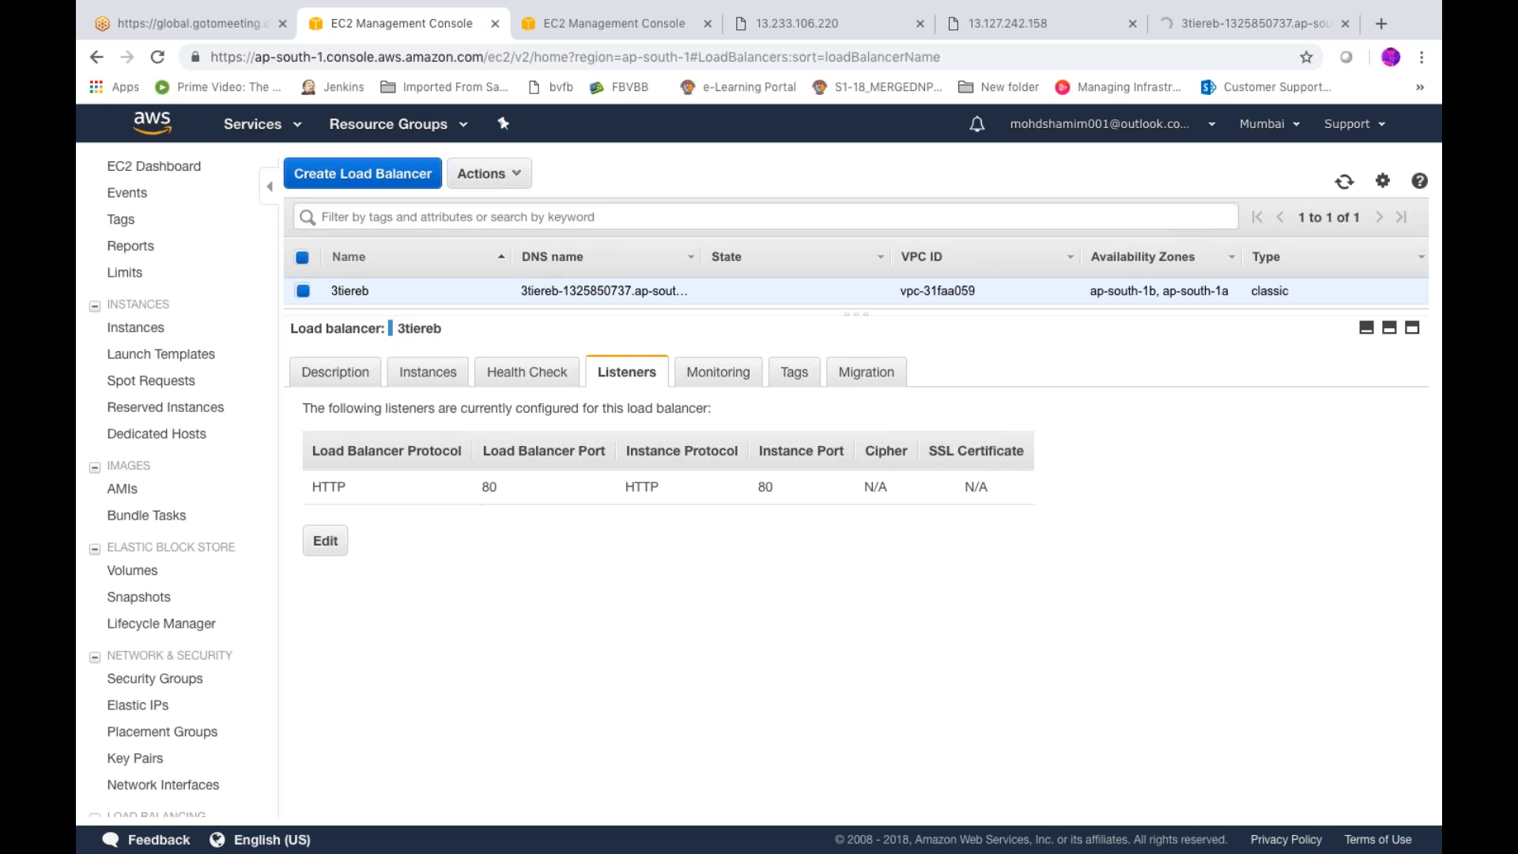
left_click(714, 379)
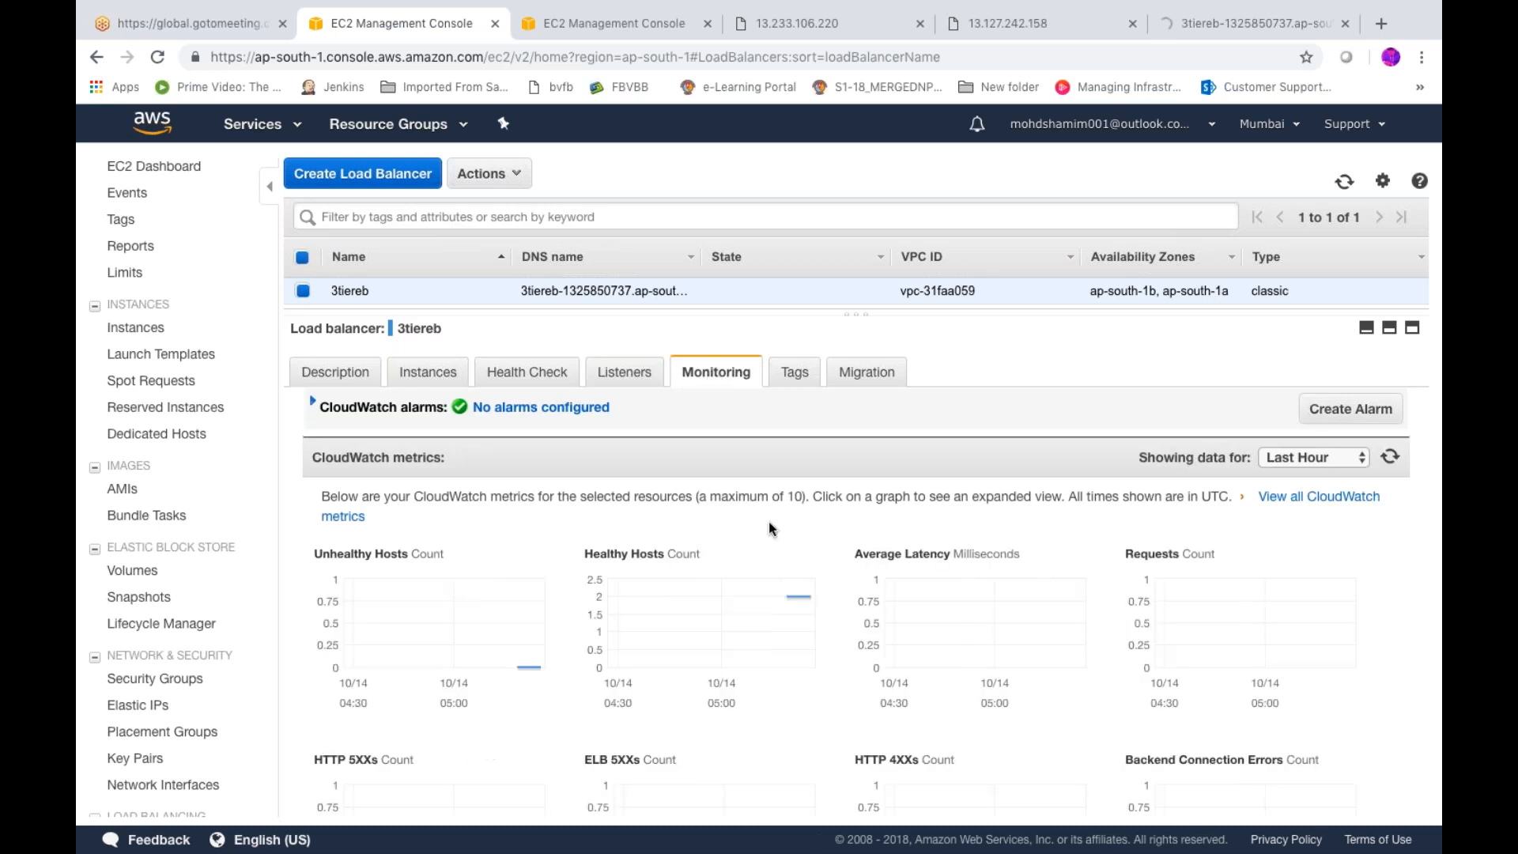
scroll(773, 529, "down", 1)
scroll(771, 528, "down", 3)
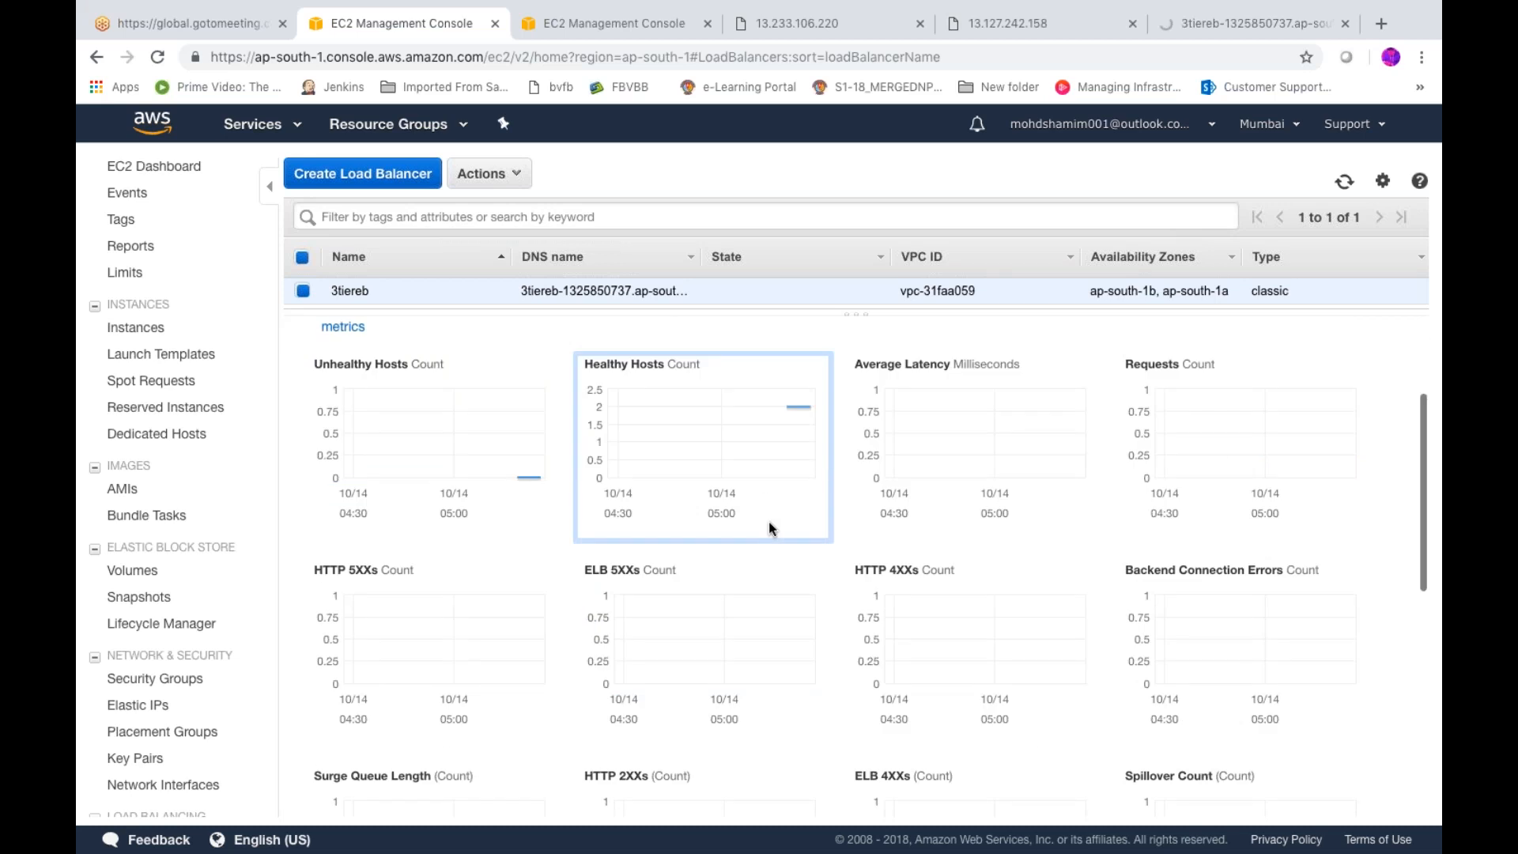
scroll(770, 529, "down", 1)
scroll(770, 529, "down", 1)
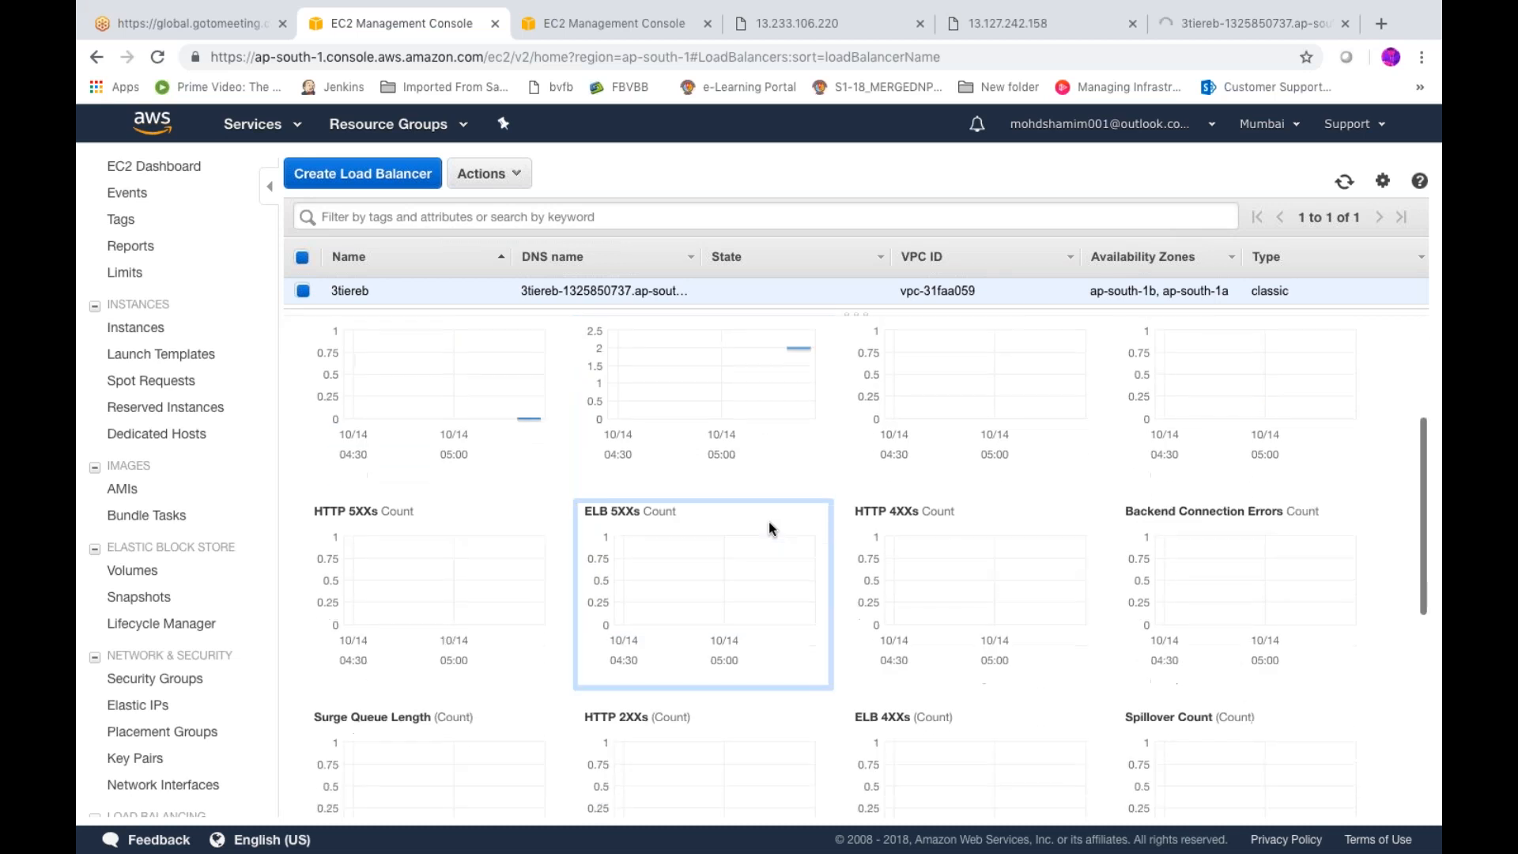
scroll(771, 527, "down", 5)
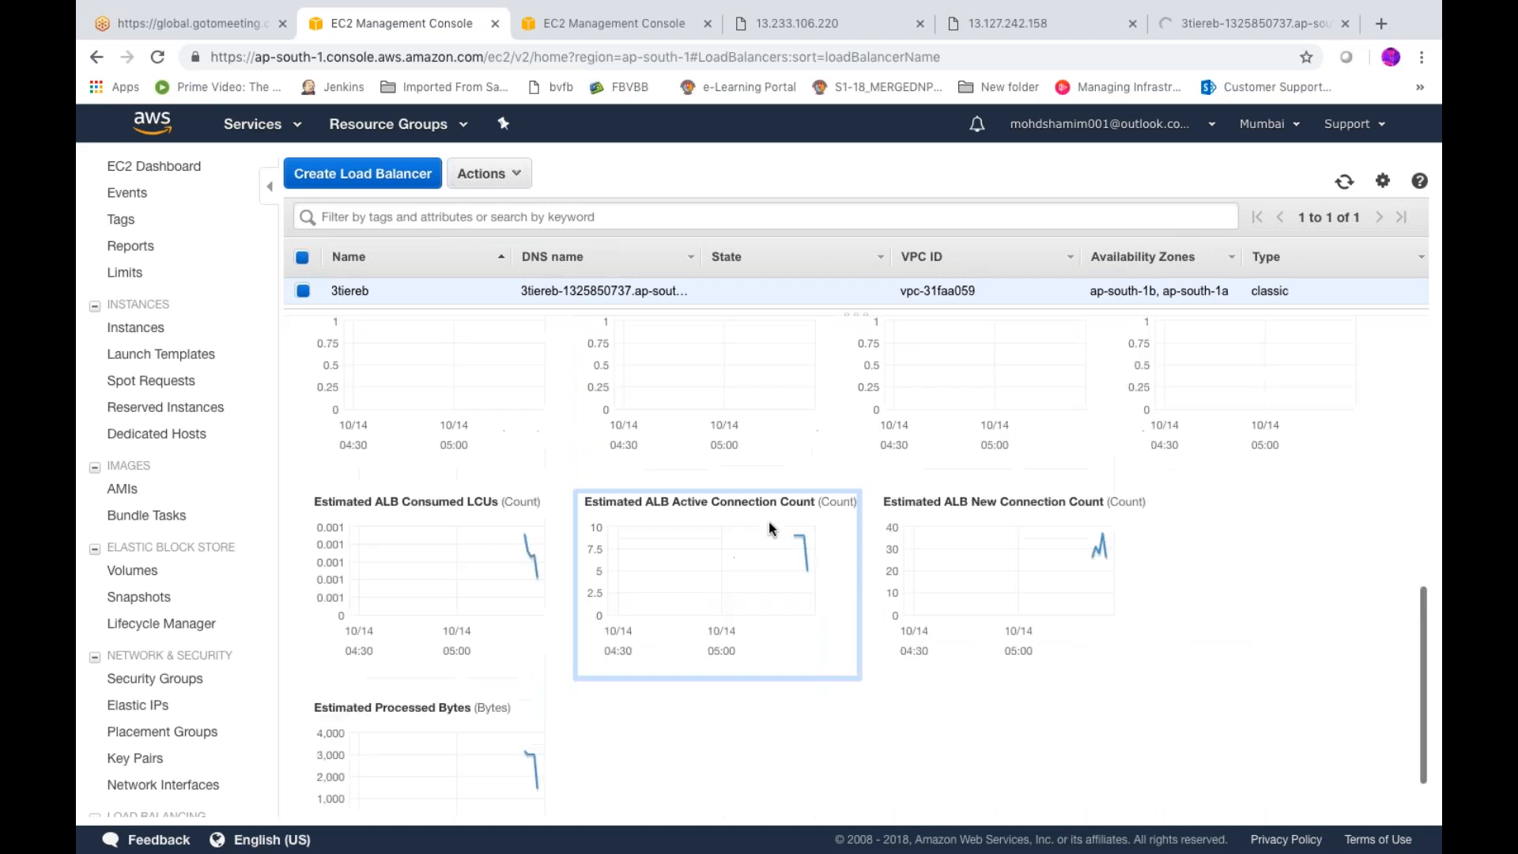
scroll(771, 527, "up", 4)
scroll(768, 522, "up", 6)
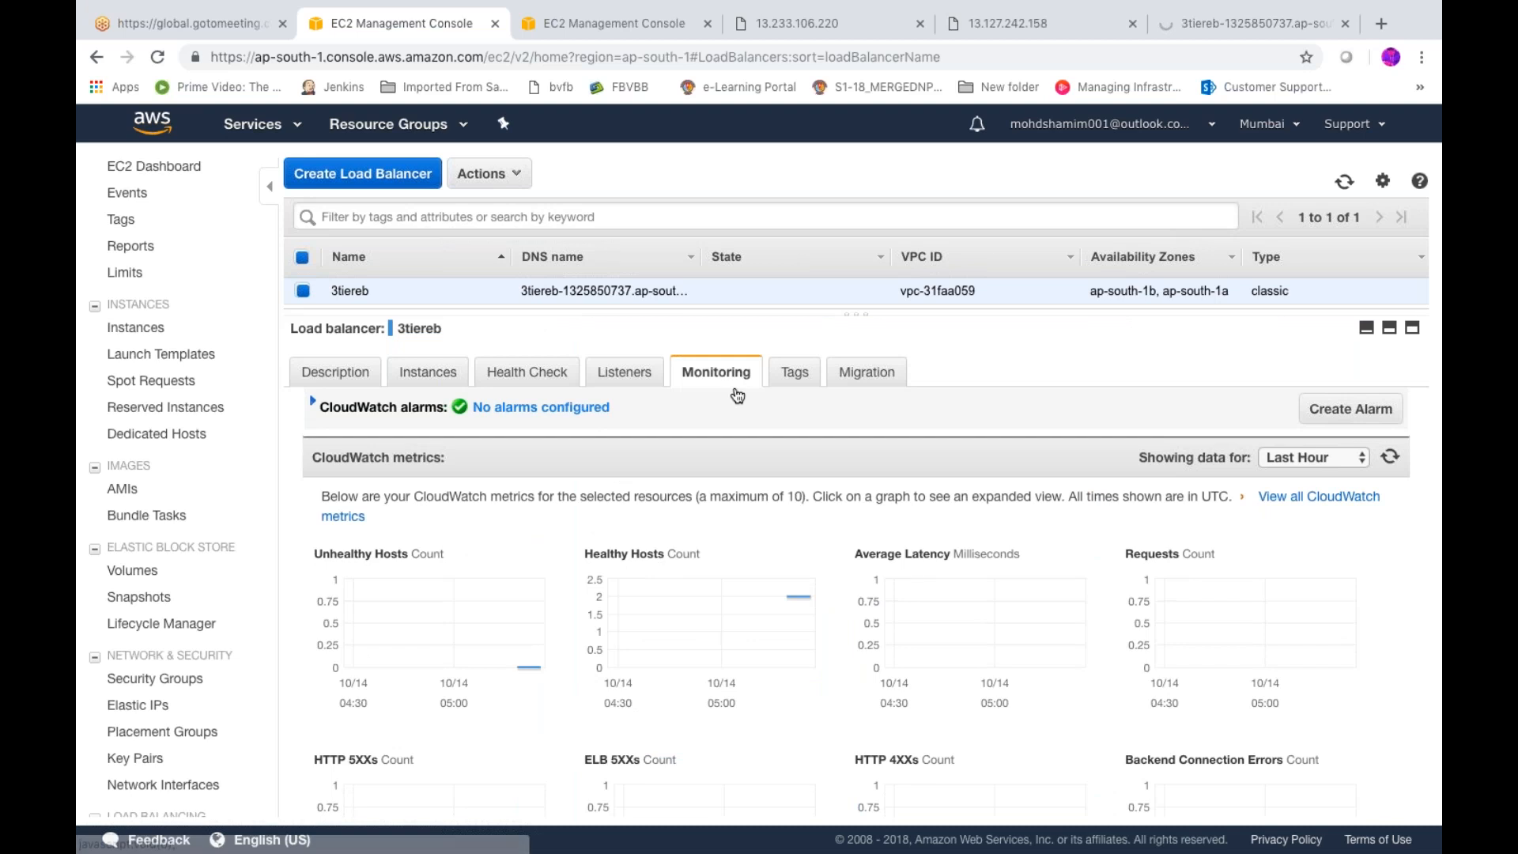
- Review the 3tiereb load balancer's tags and its ALB migration summary, and leave the migration wizard without creating anything
left_click(790, 377)
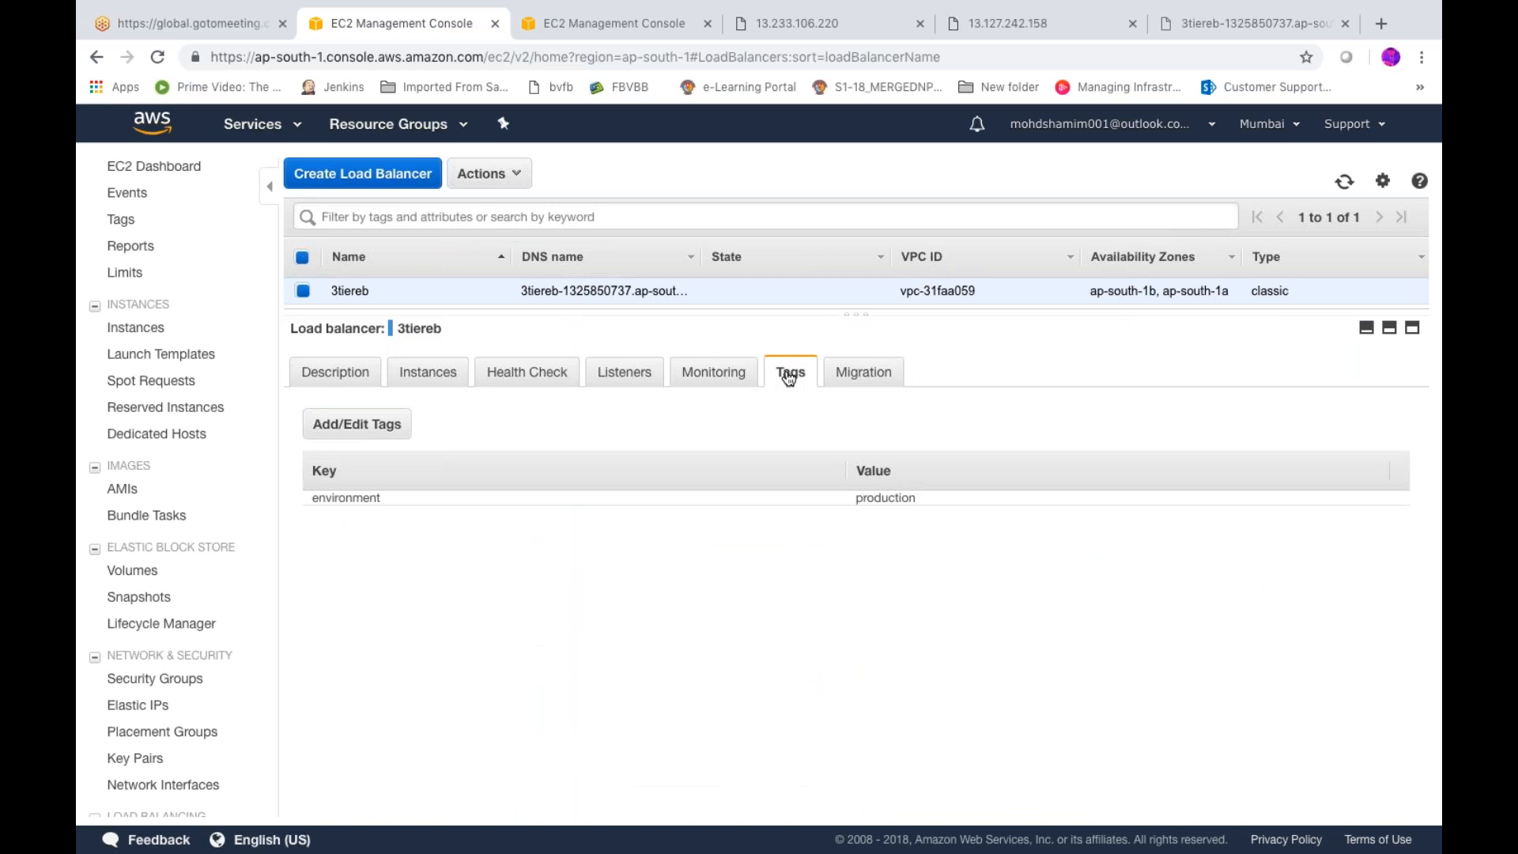
left_click(847, 379)
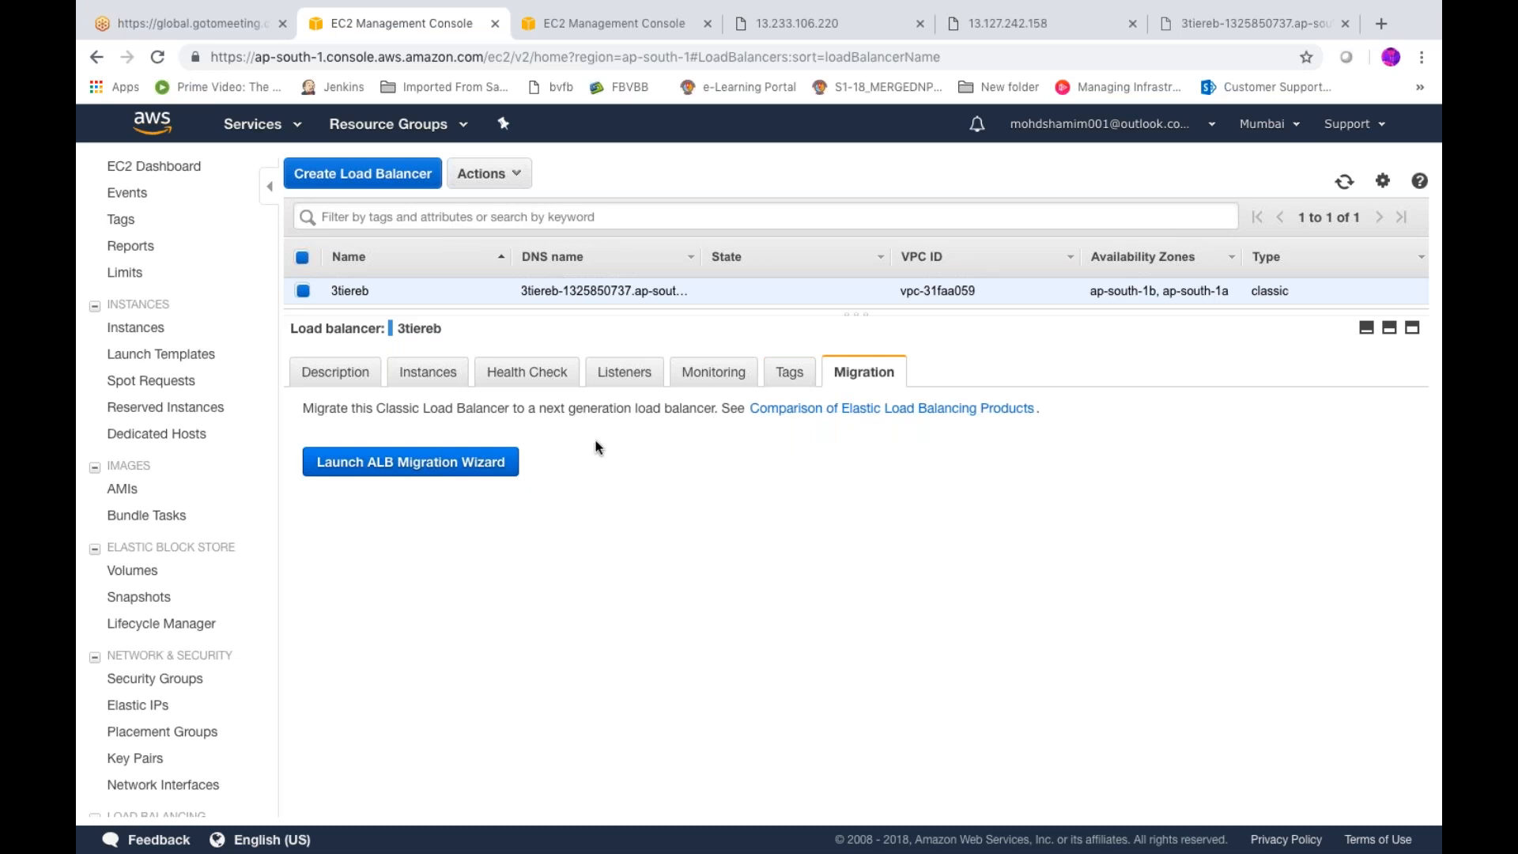
left_click(462, 469)
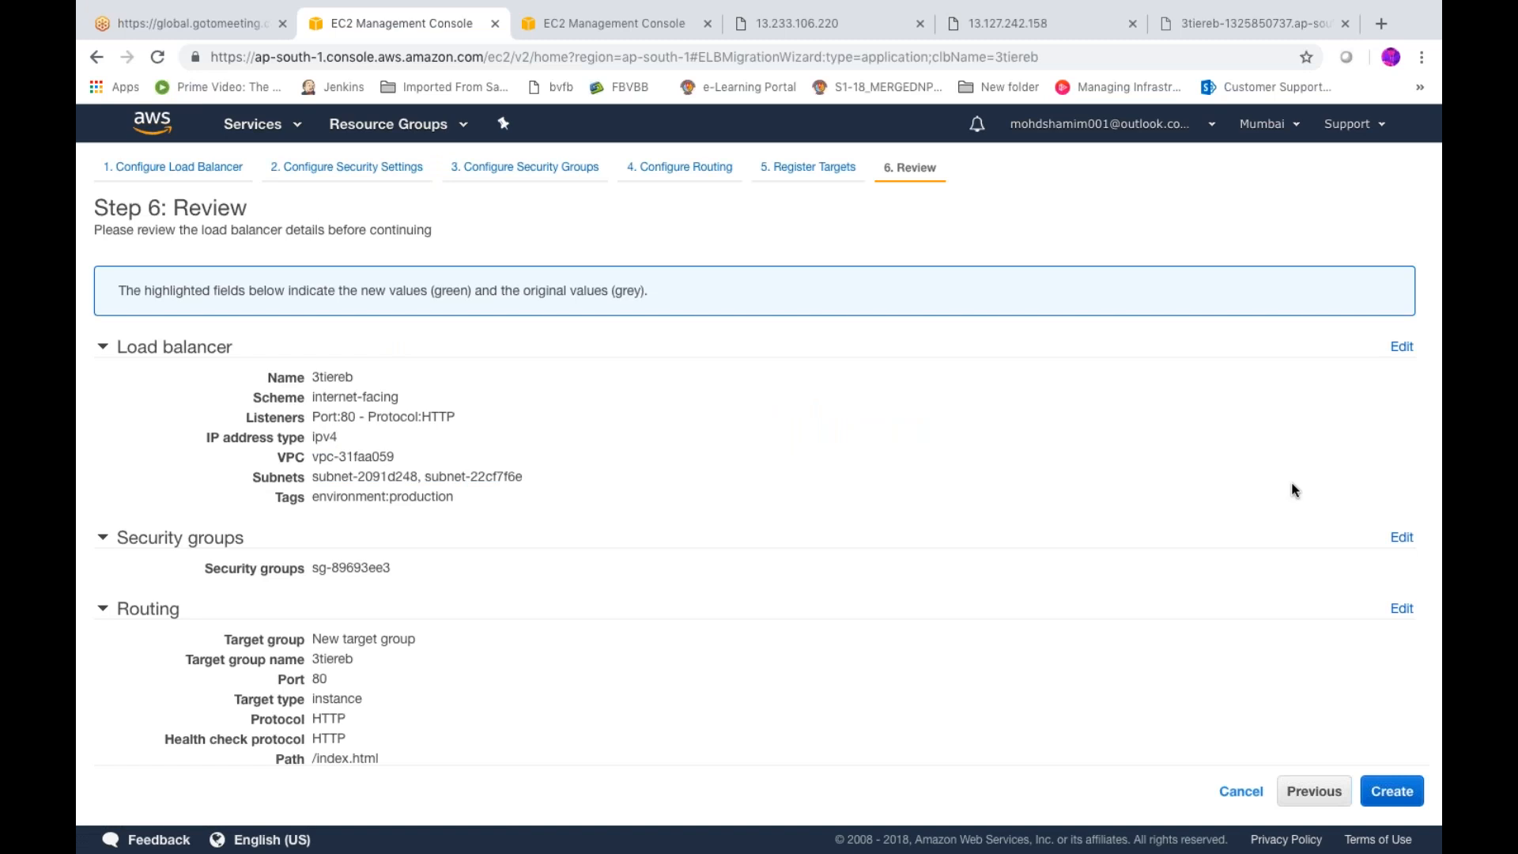
left_click(1238, 793)
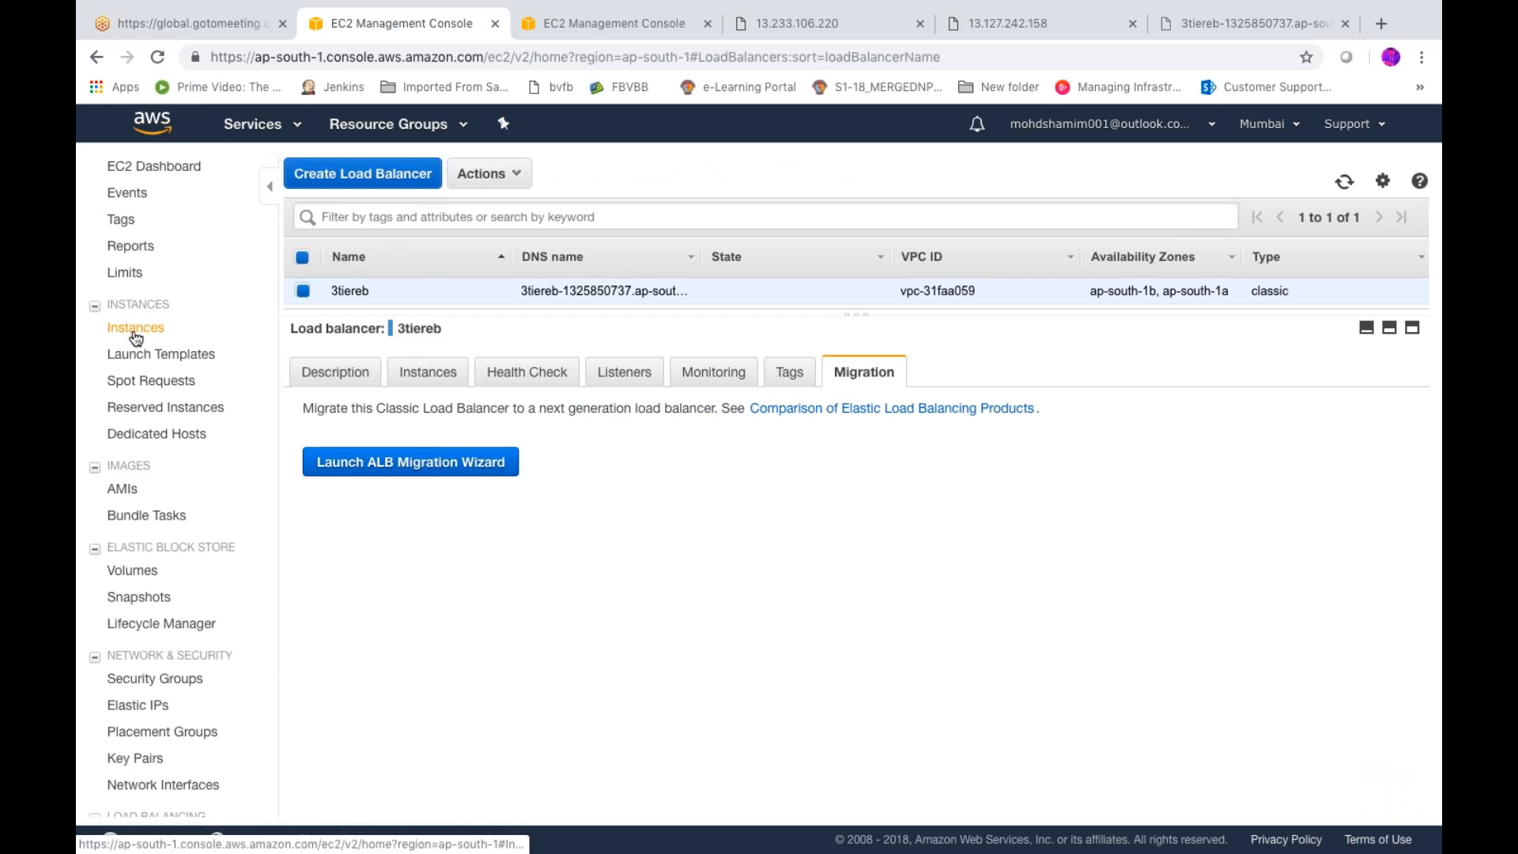
- Look over the EC2 instances list with the details pane enlarged and return to the load balancer list
left_click(136, 337)
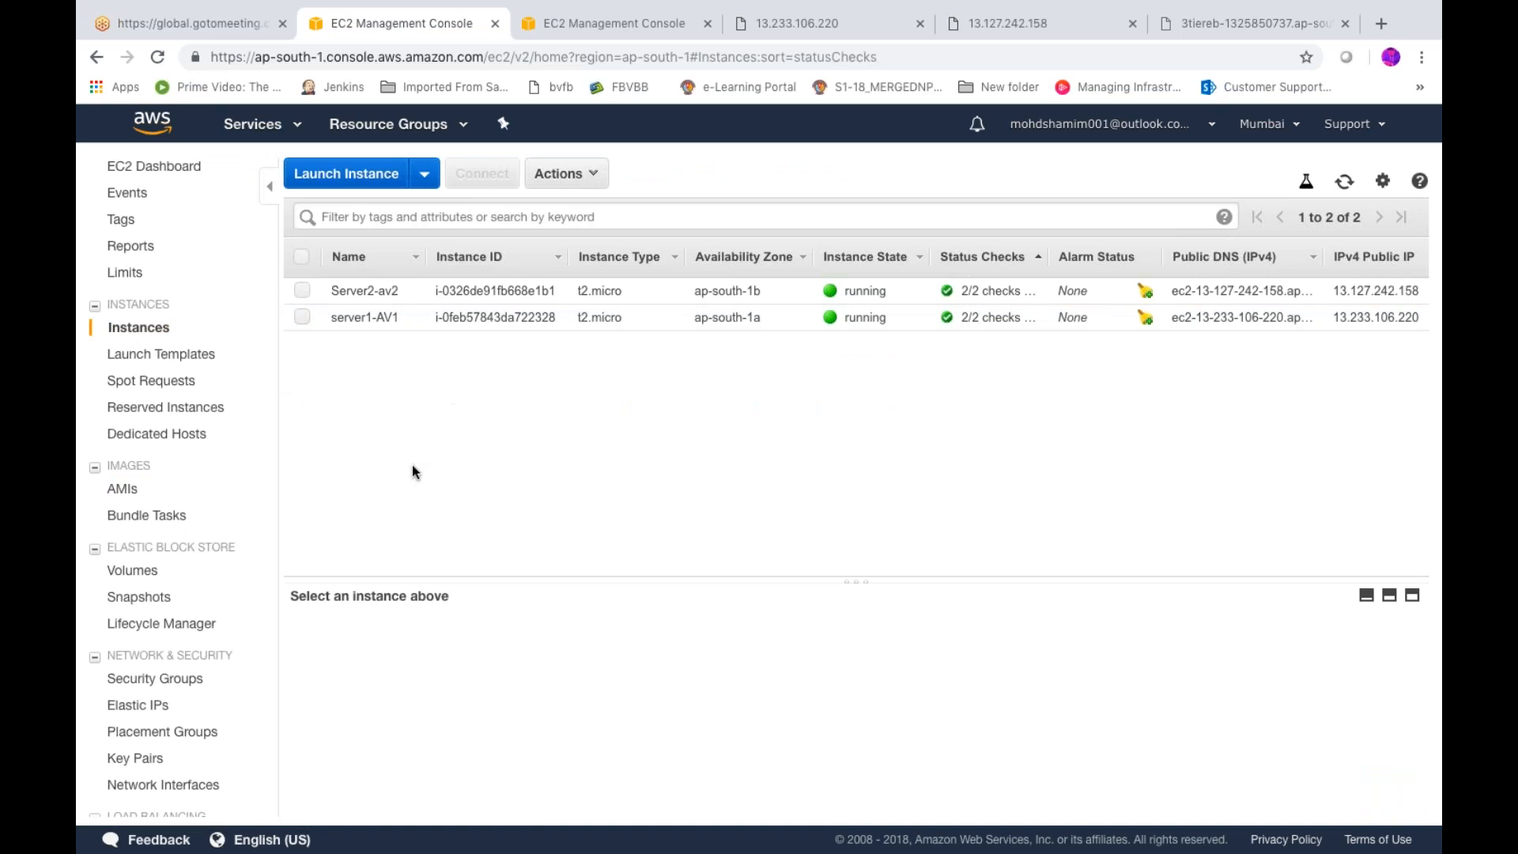
left_click(1412, 596)
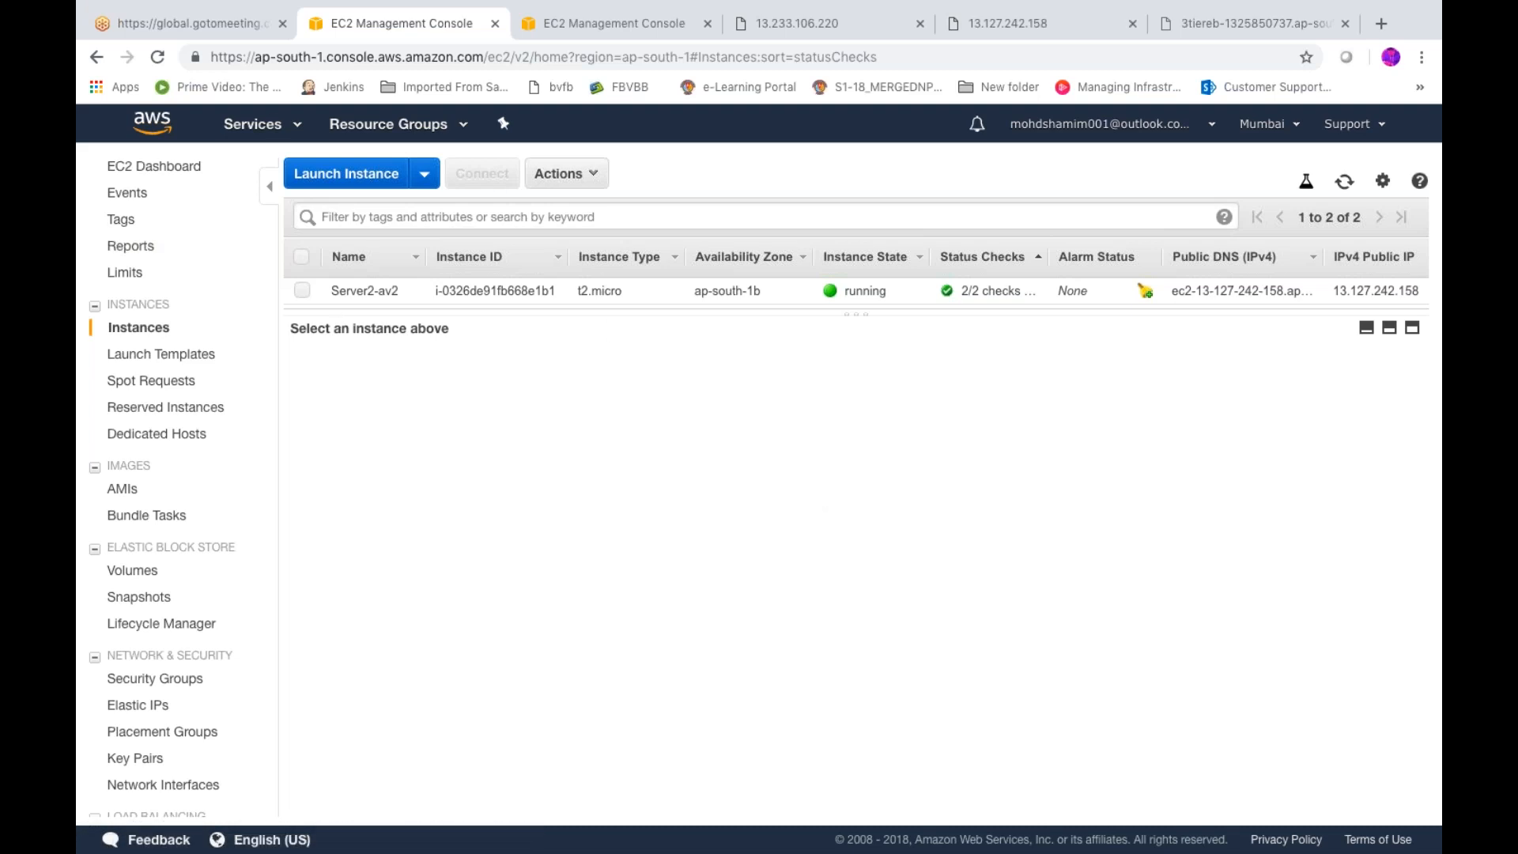
left_click(136, 174)
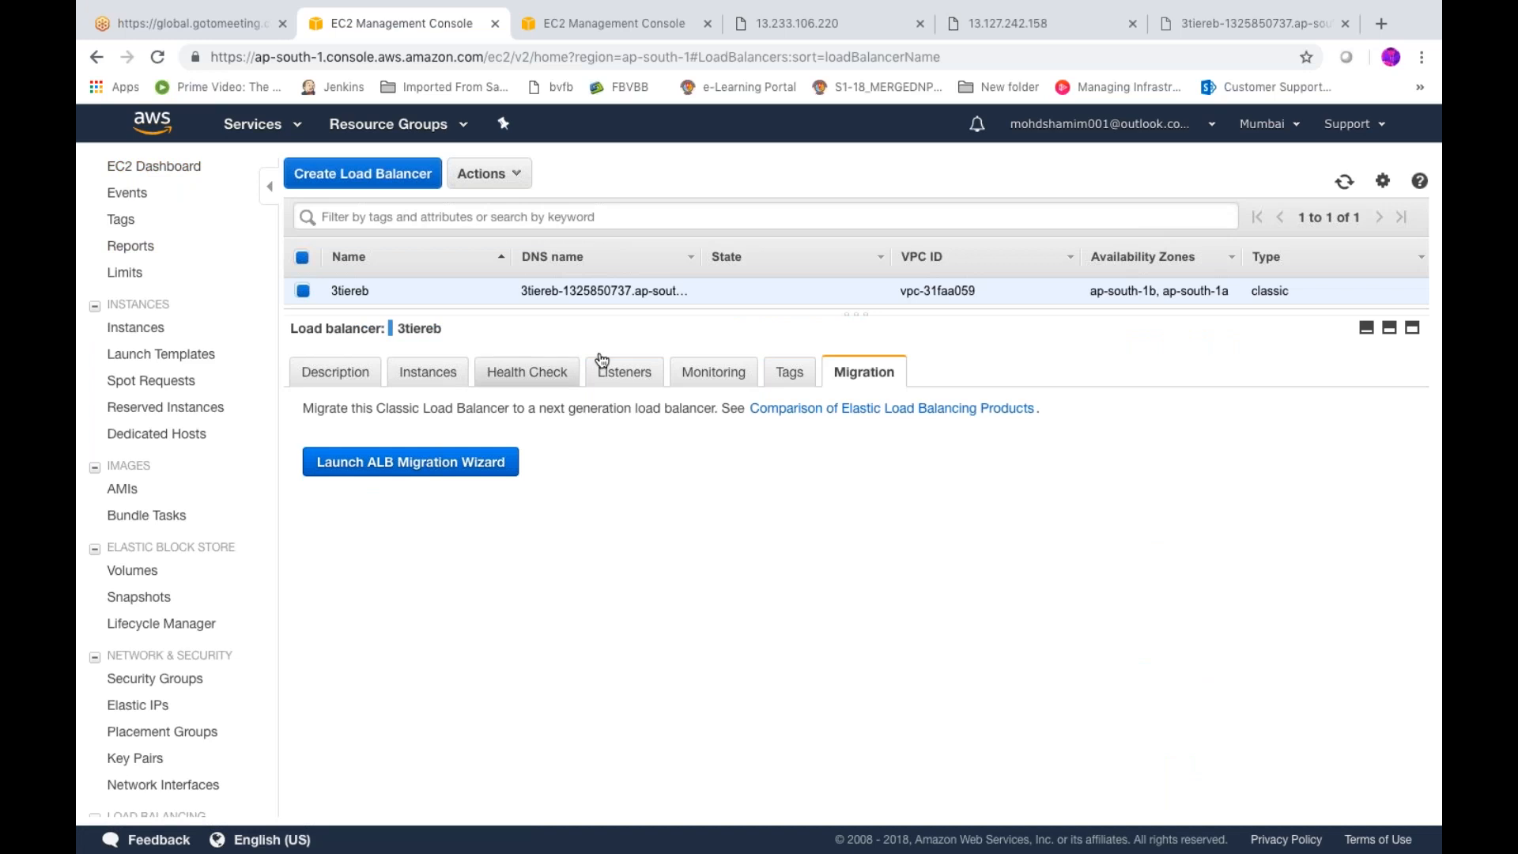
- Review the instances assigned to the 3tiereb load balancer and leave the instance editor without saving
left_click(520, 174)
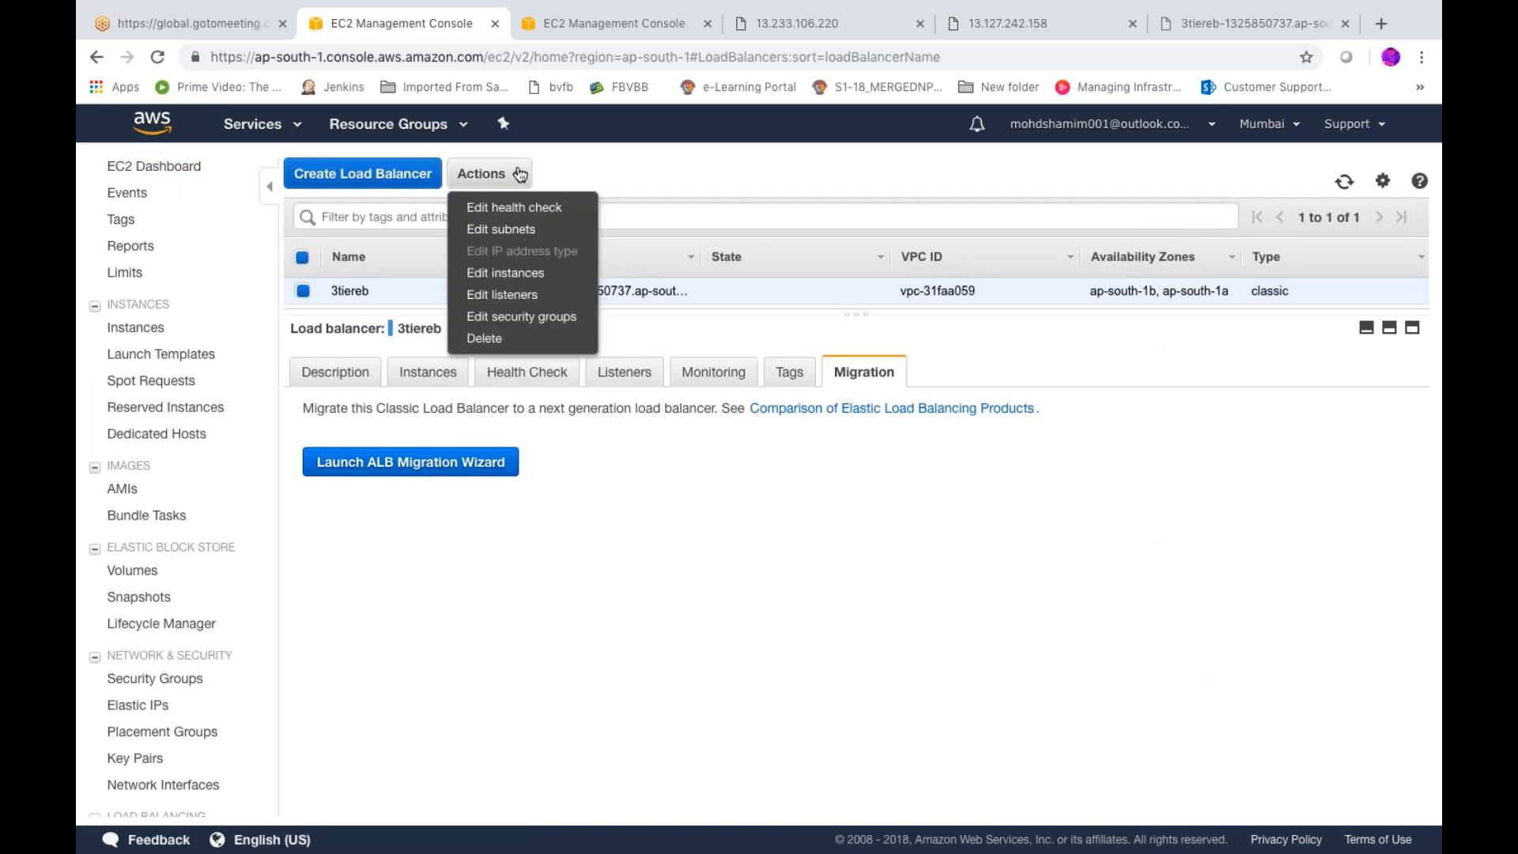
left_click(518, 281)
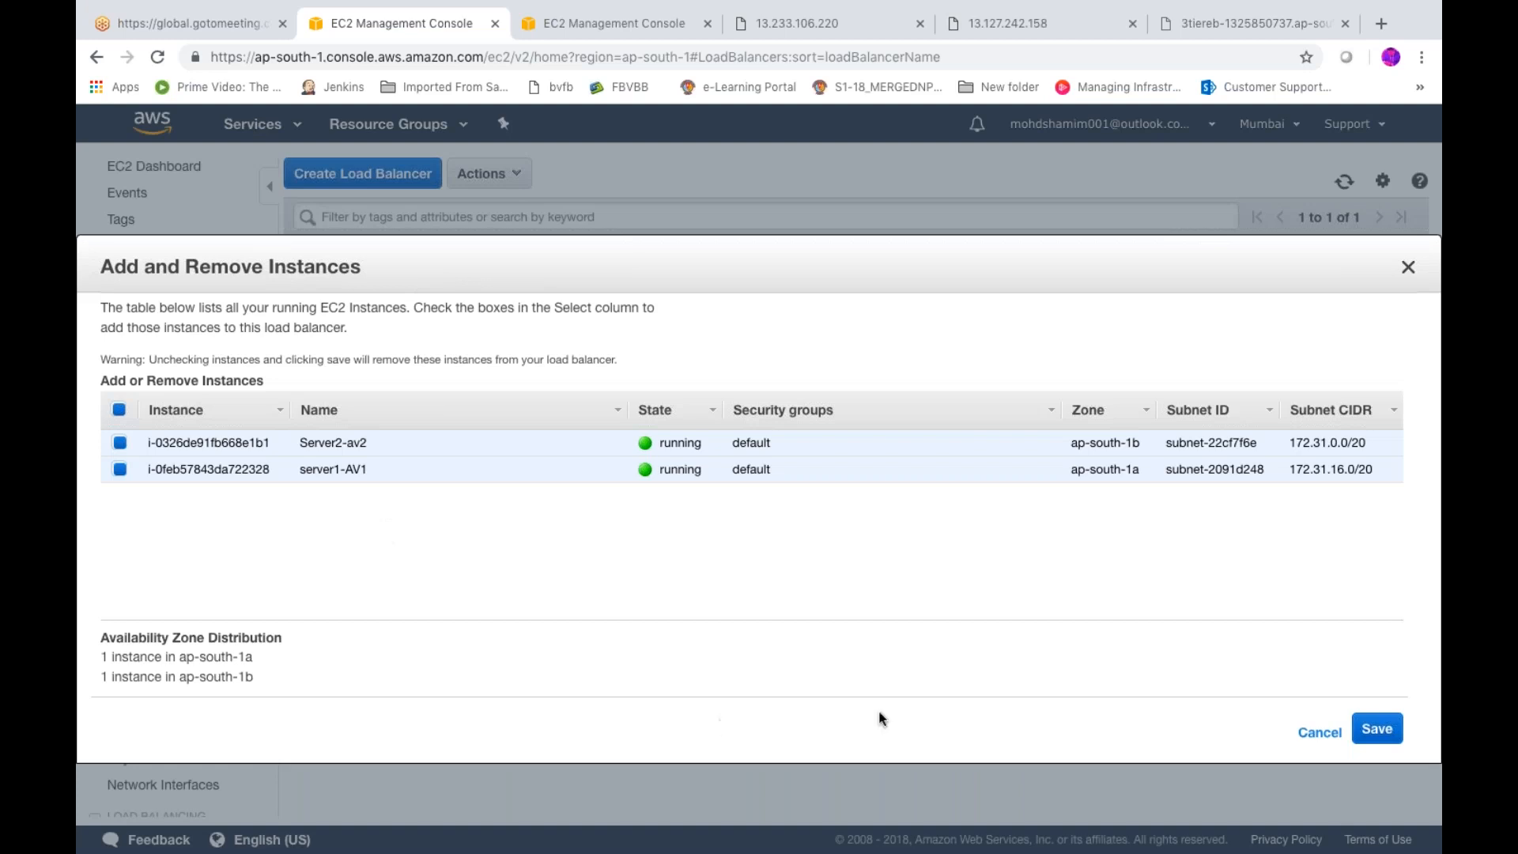
left_click(1319, 735)
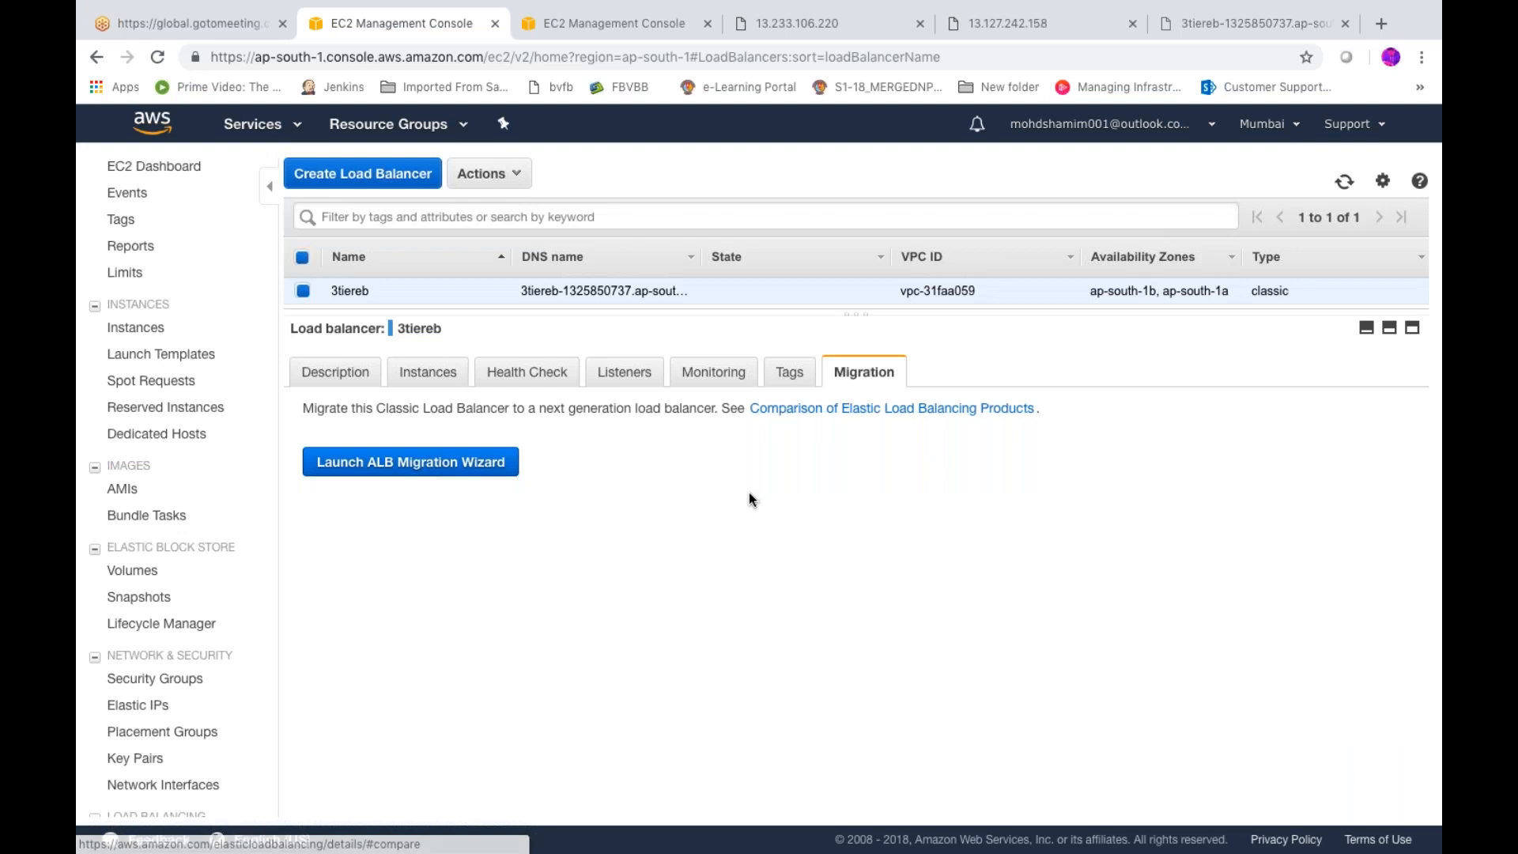
left_click(516, 174)
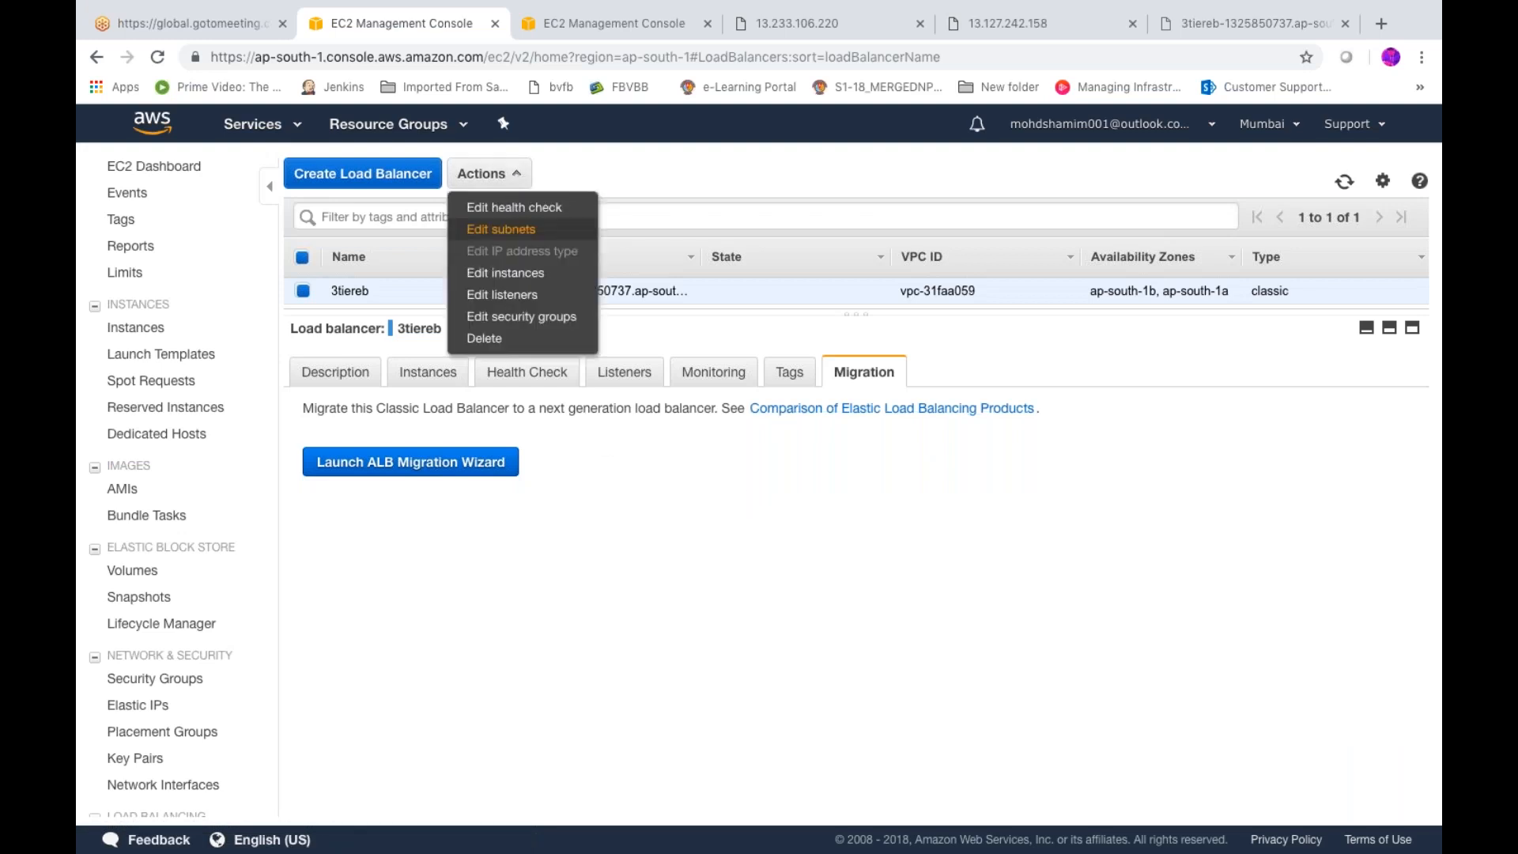
left_click(535, 275)
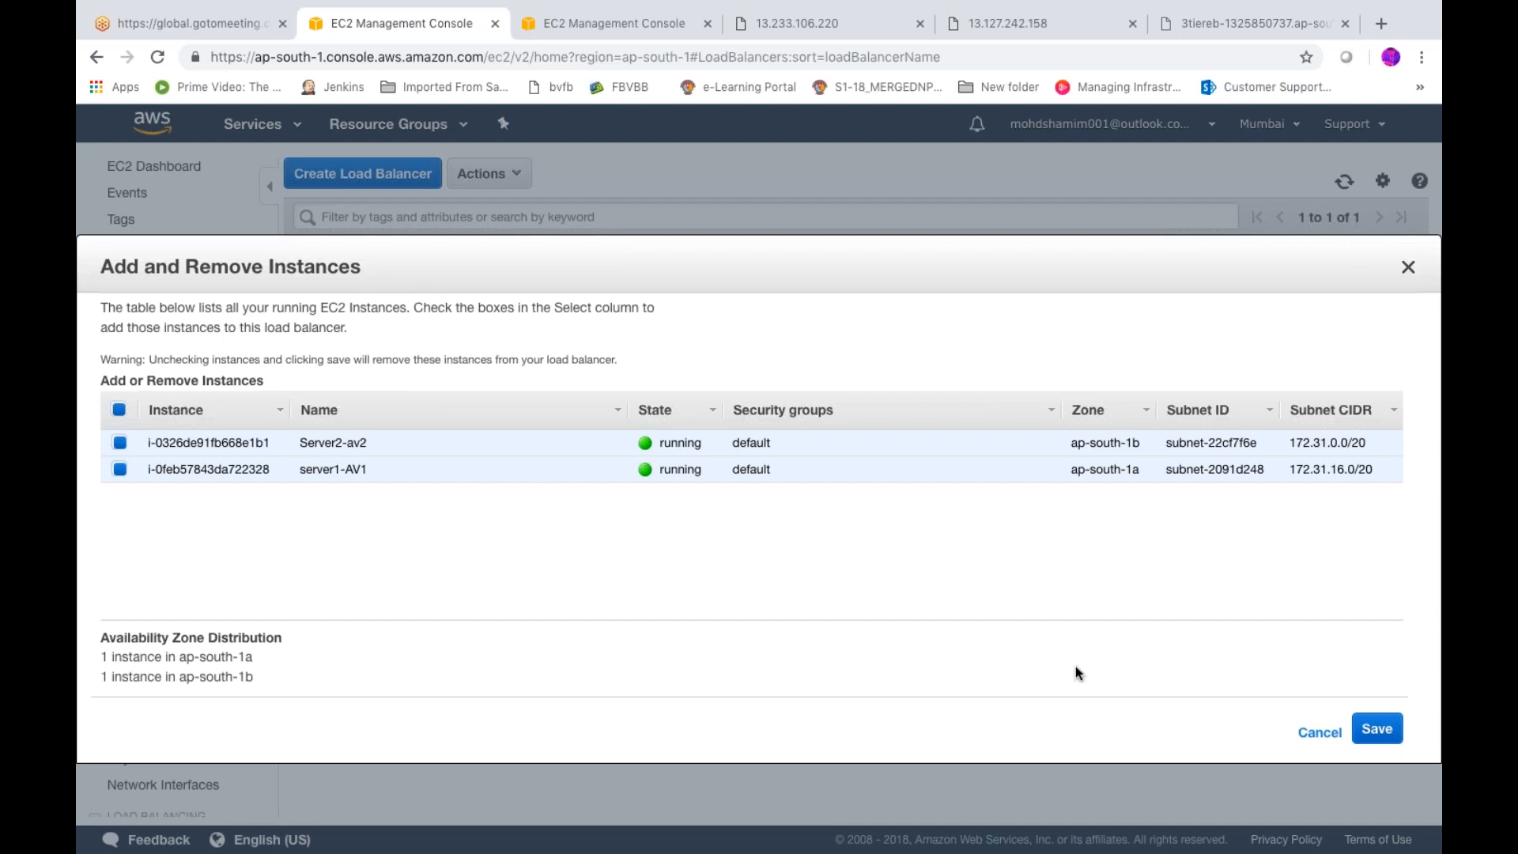
left_click(1319, 732)
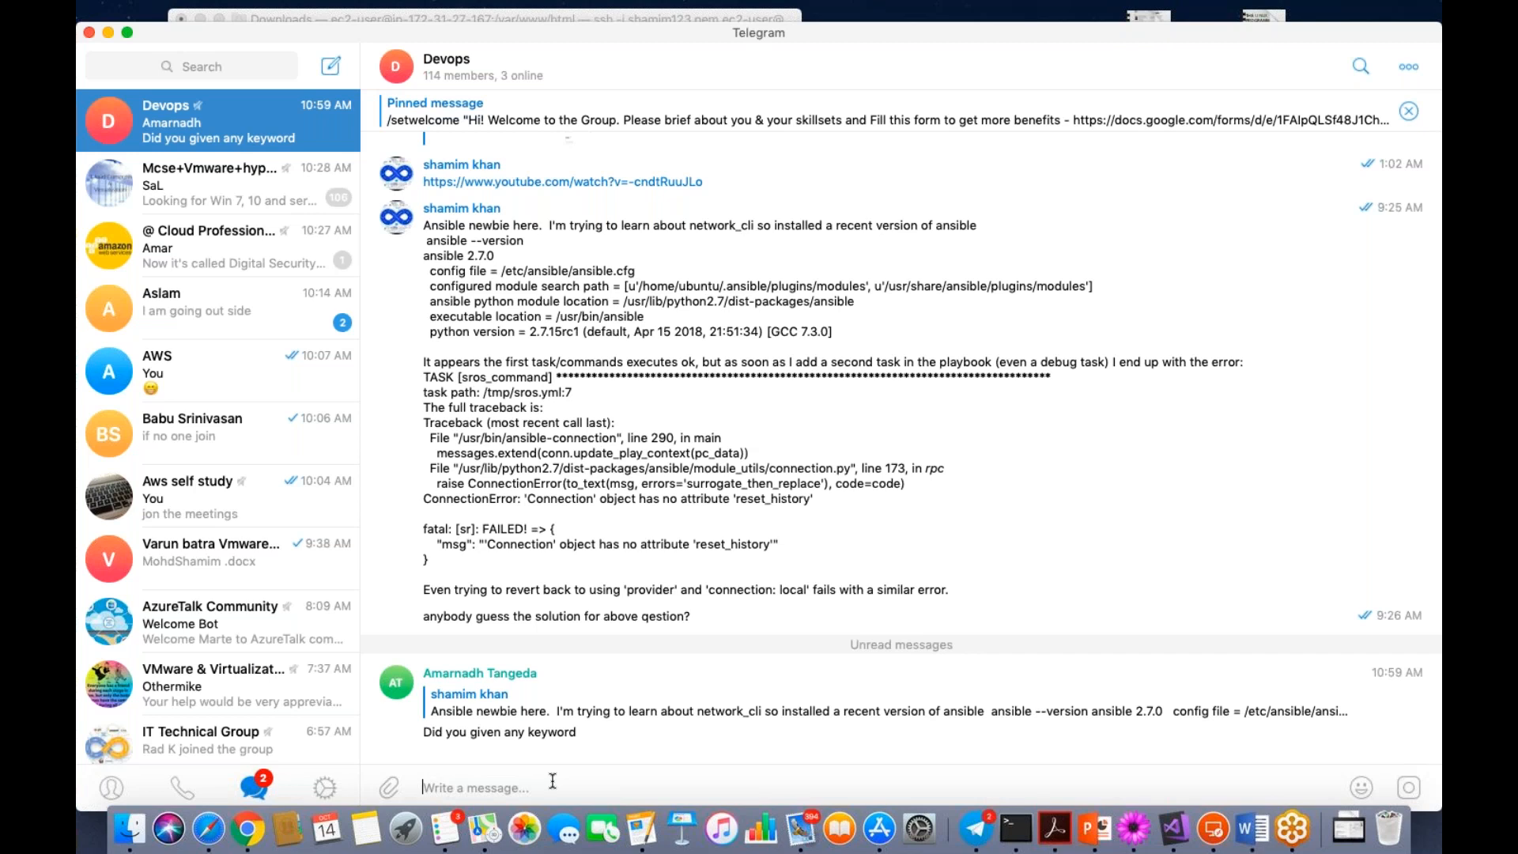
- Send the message "i get this eror from one community" to the Devops group in Telegram and minimize its window
type("i get this ")
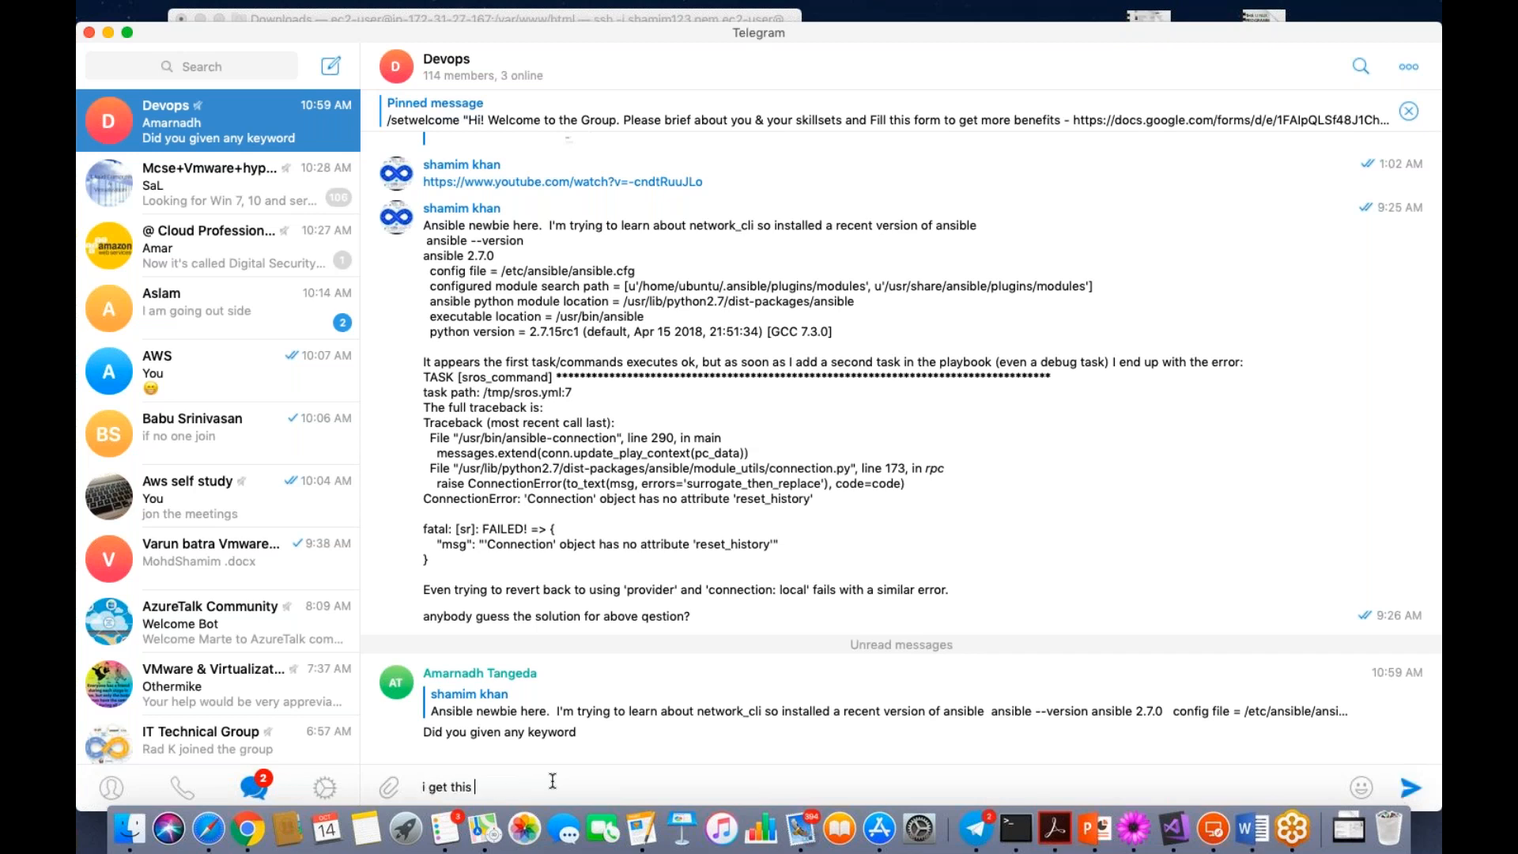
type("eror from one omm")
key("BackSpace")
key("BackSpace")
key("BackSpace")
key("BackSpace")
type("community")
key("Return")
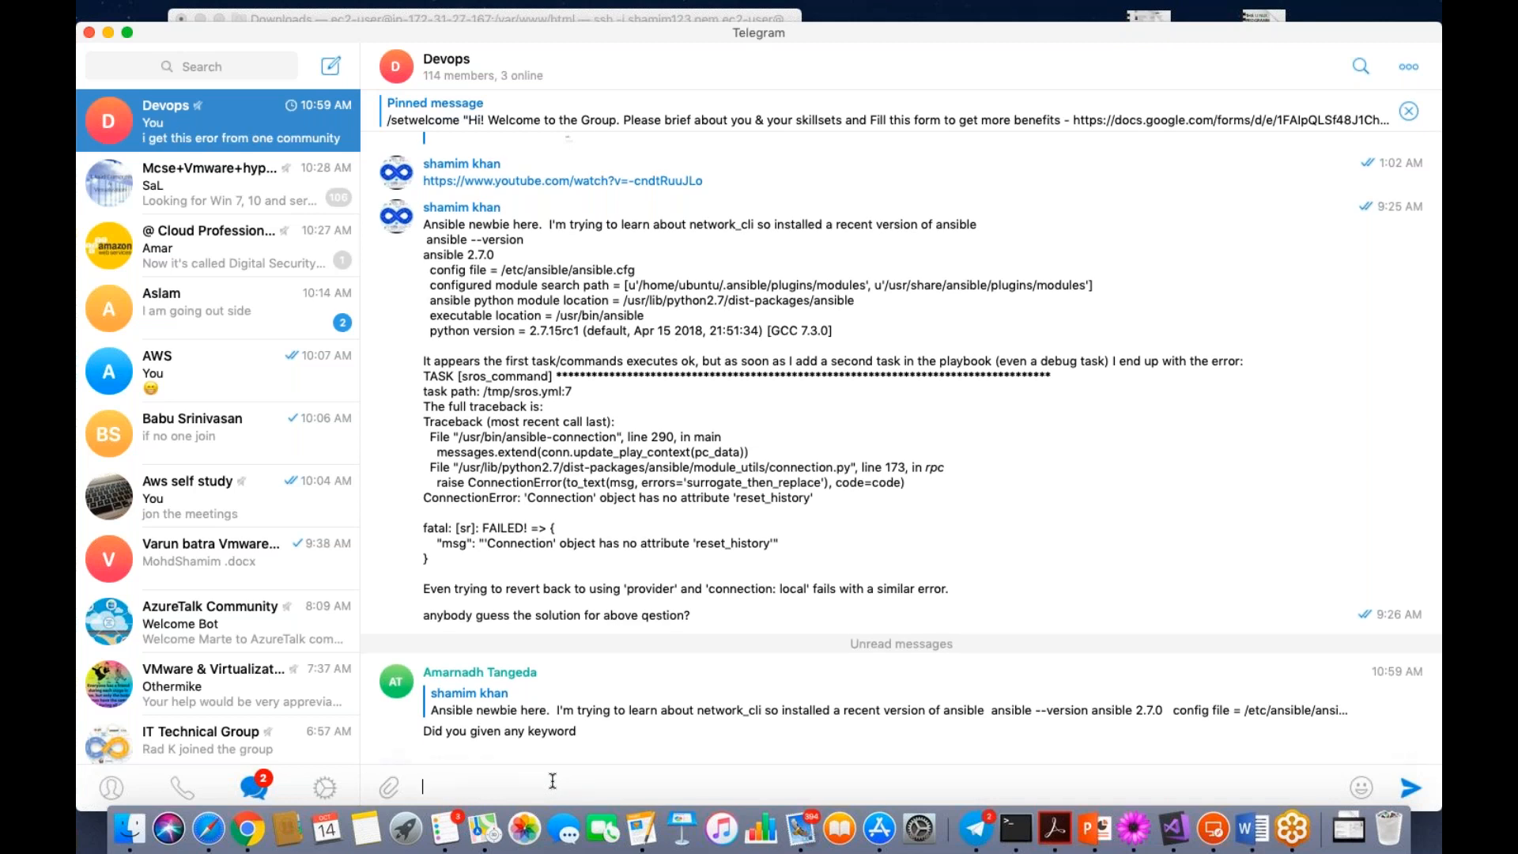
left_click(107, 32)
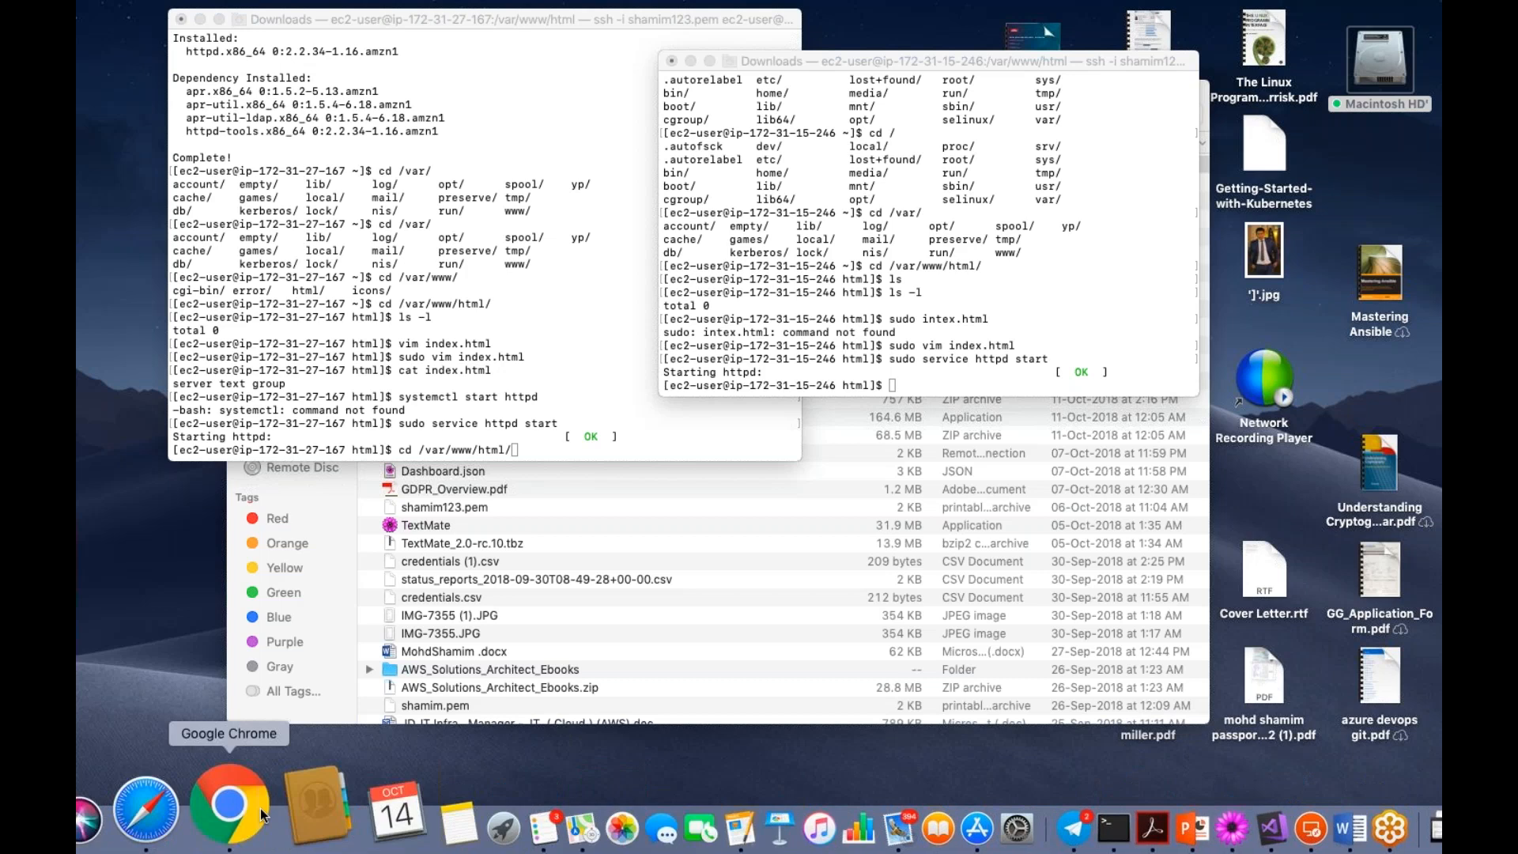
- Switch to Google Chrome and look up the AWS account number in the account details, closing them again
left_click(259, 809)
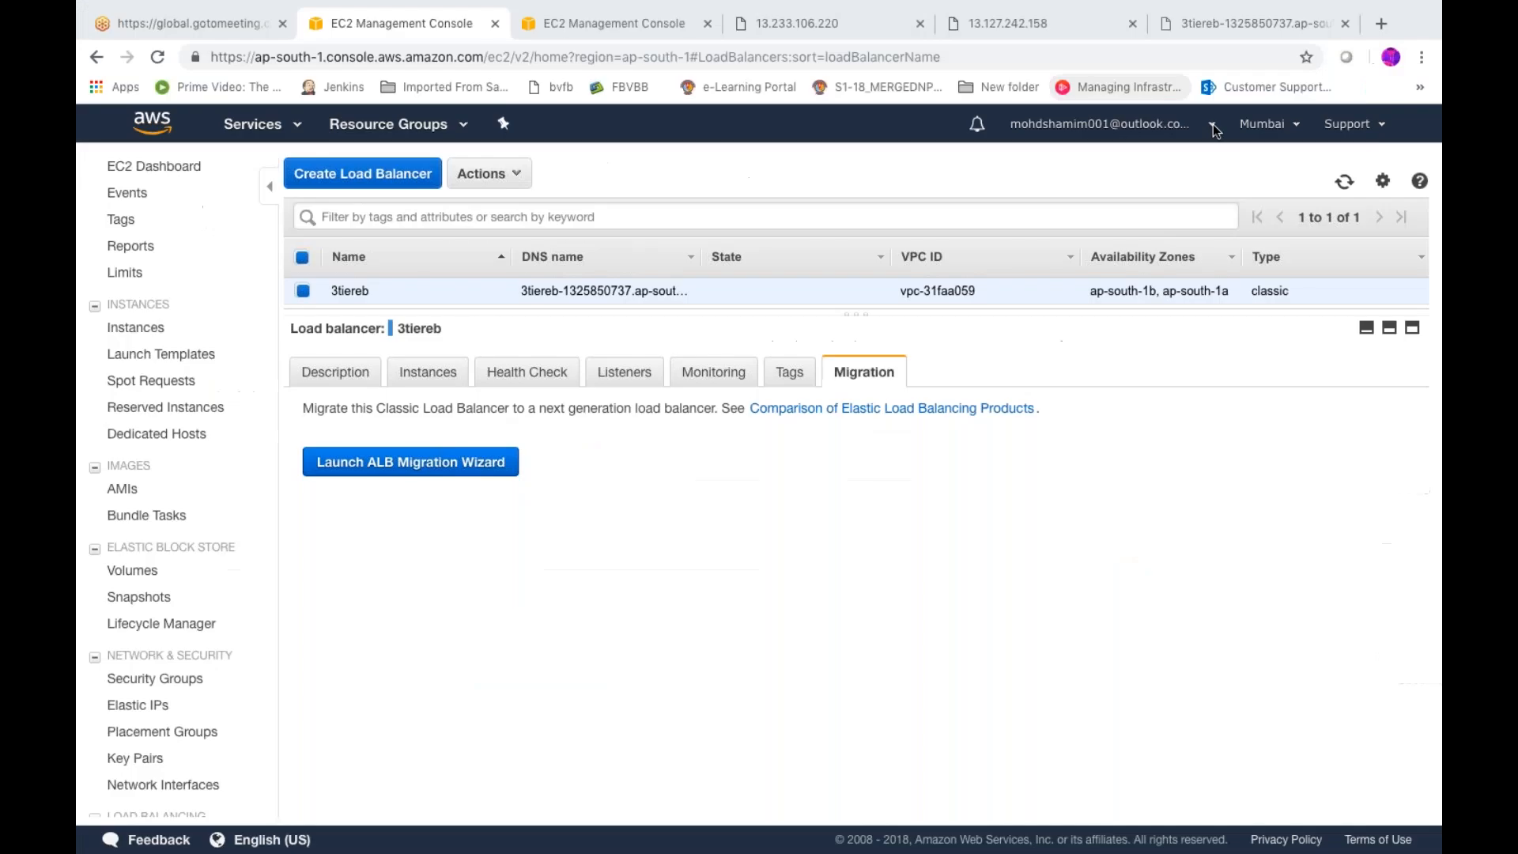
left_click(1115, 125)
left_click_drag(1028, 239, 1125, 243)
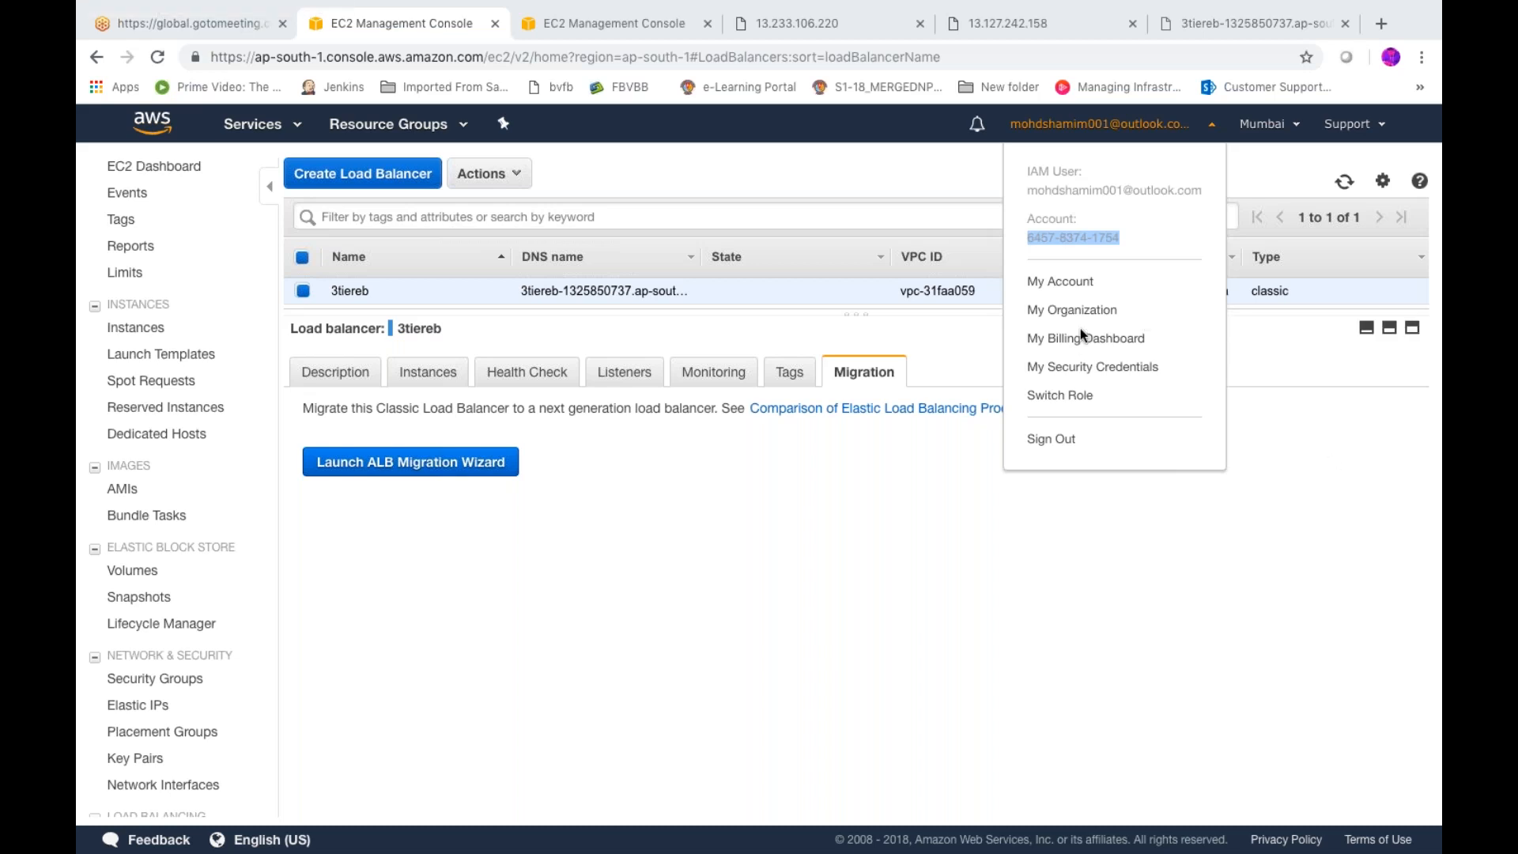
left_click(955, 177)
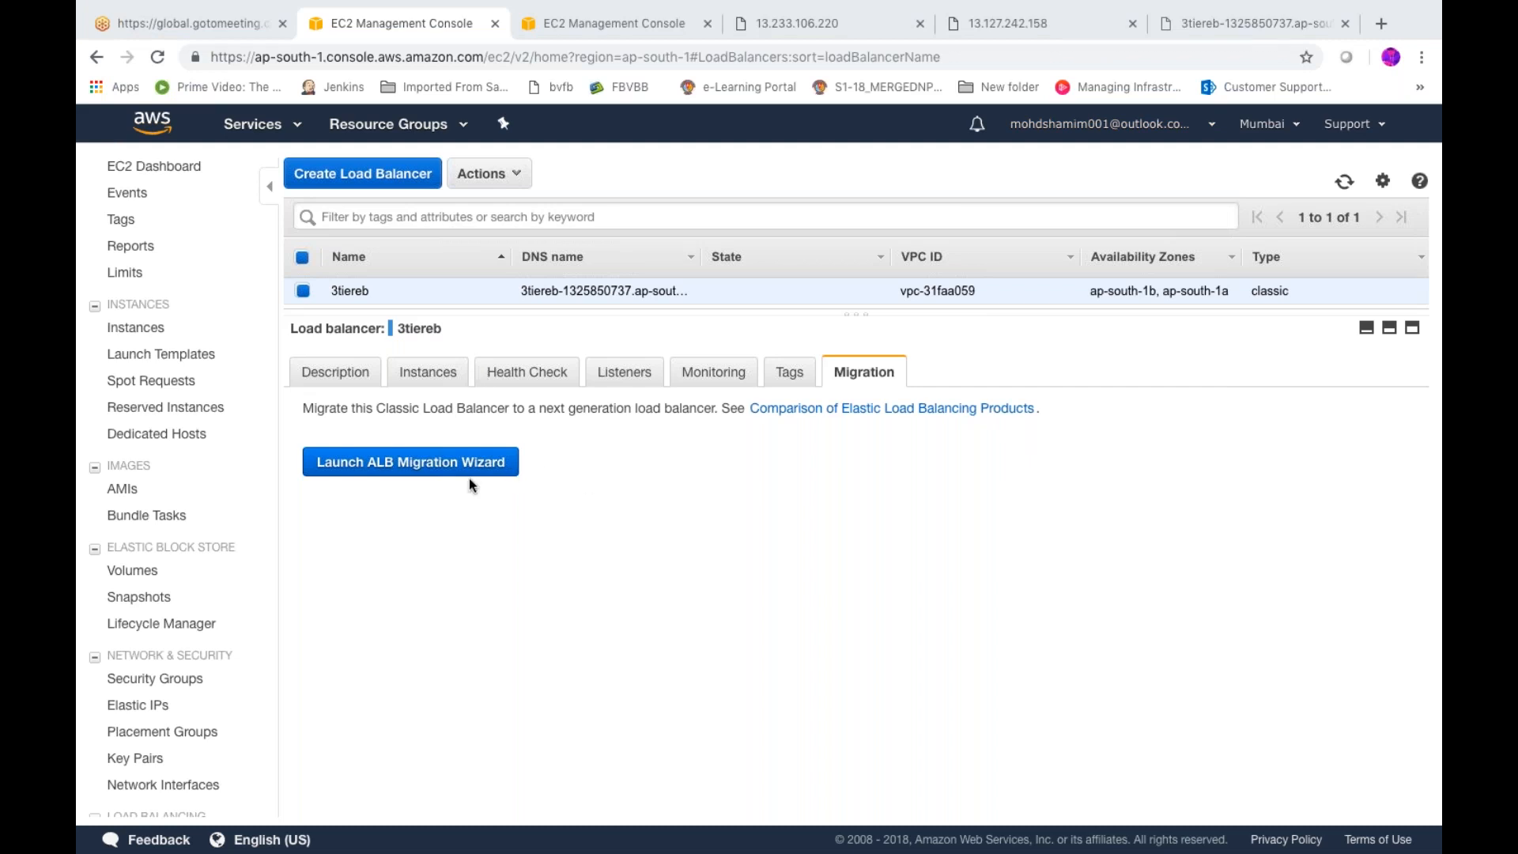
- Open the Comparison of Elastic Load Balancing Products and read through the features to the Application, Network and Classic Load Balancer table
left_click(940, 413)
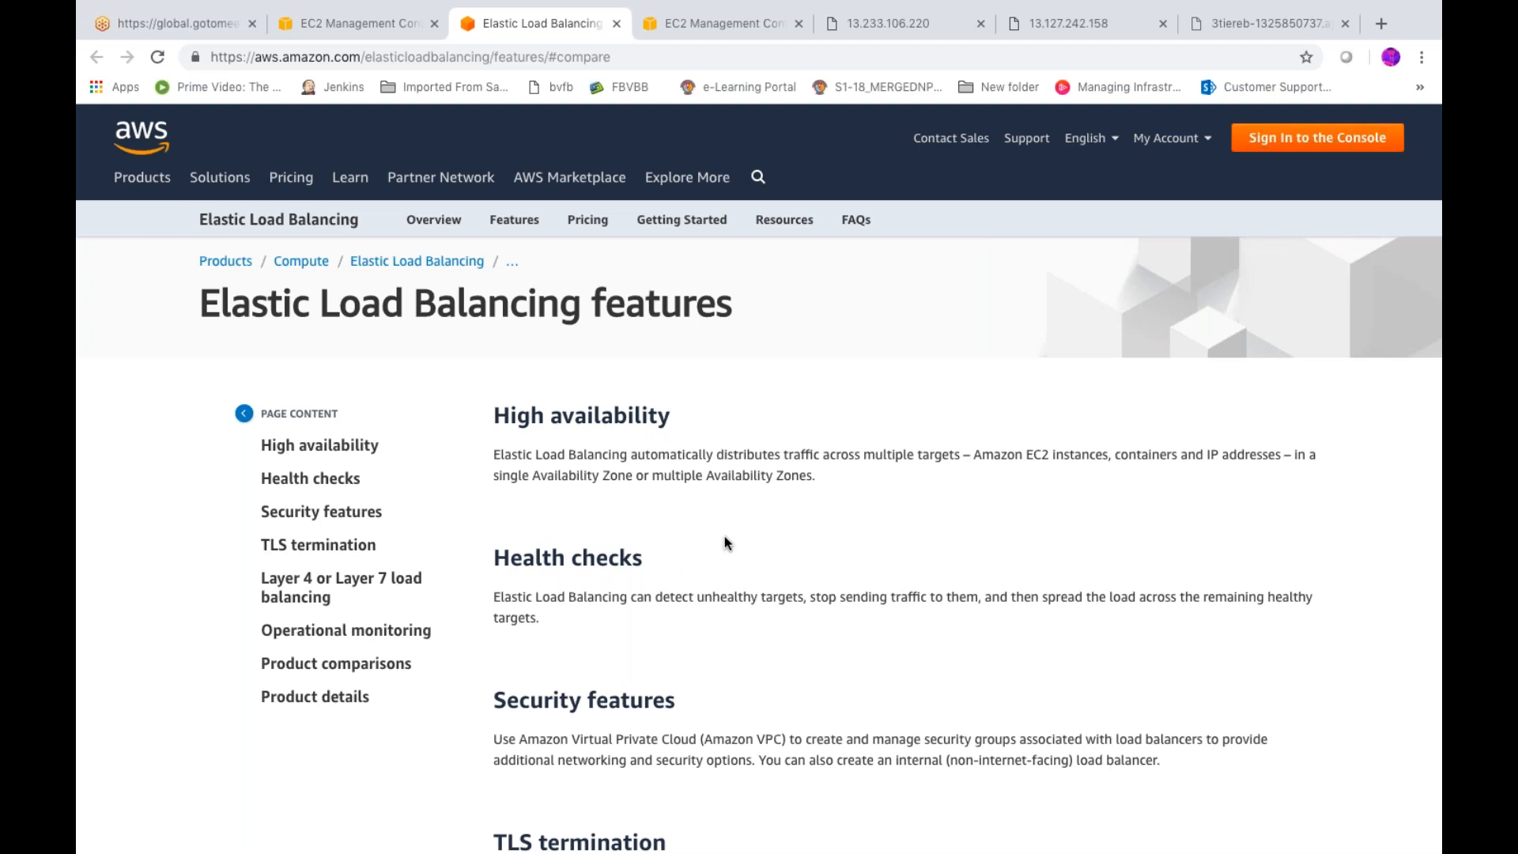
scroll(725, 540, "down", 1)
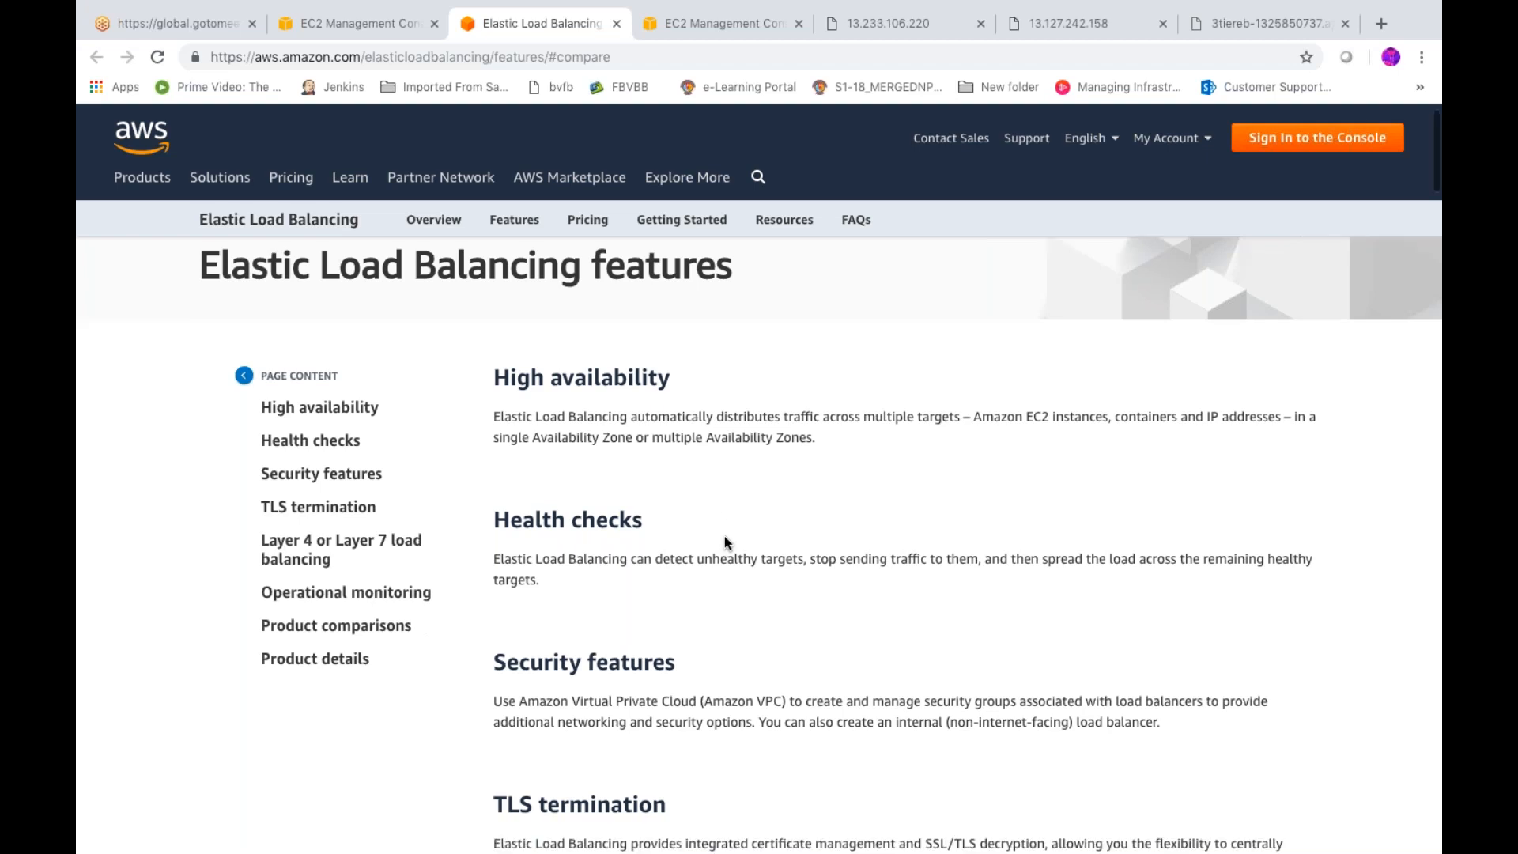
scroll(724, 536, "down", 5)
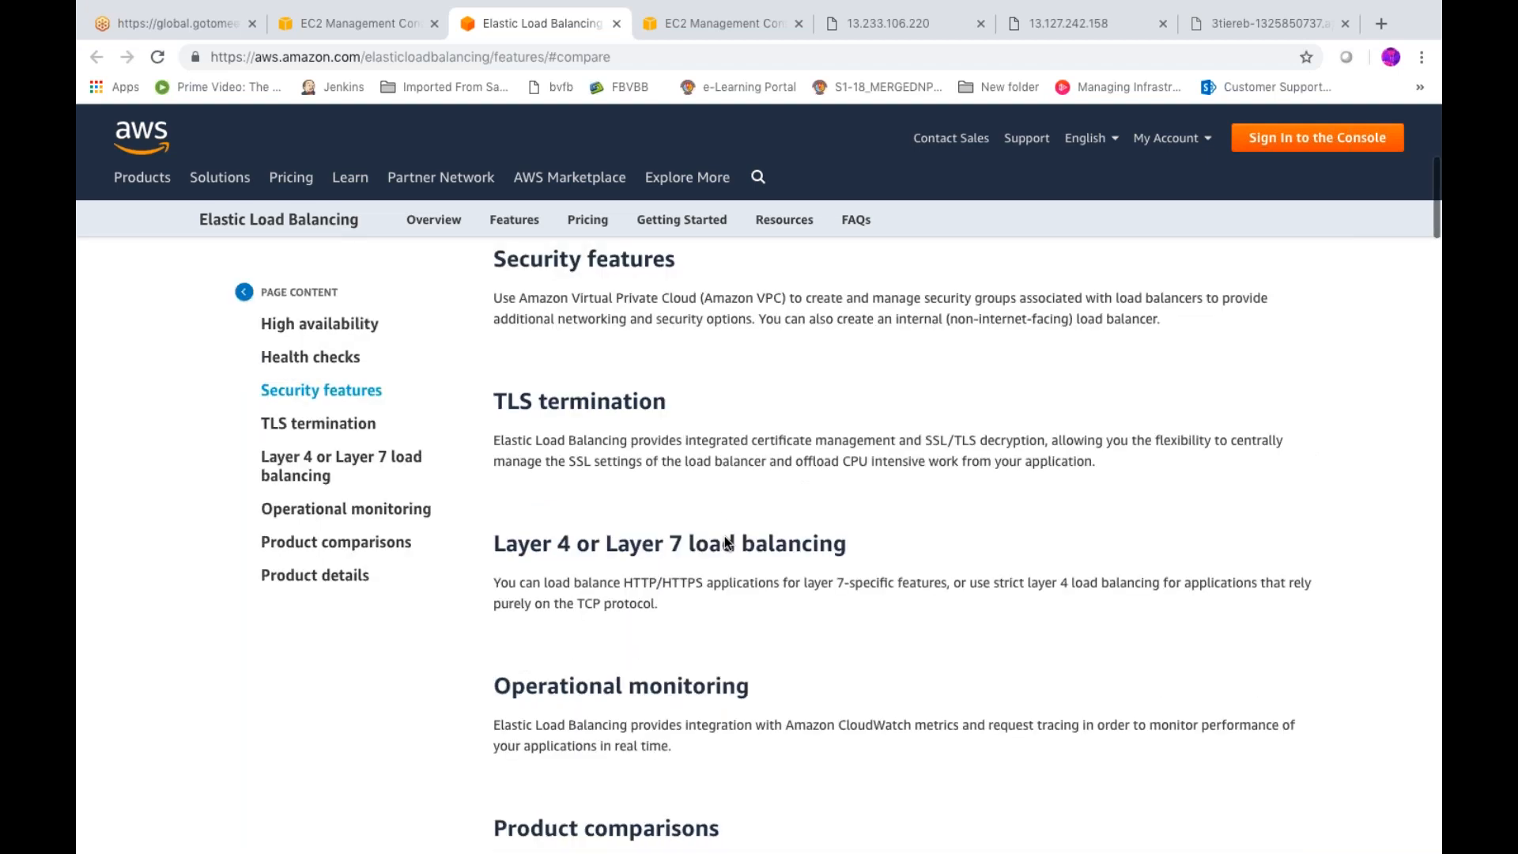
scroll(728, 543, "down", 2)
scroll(727, 544, "up", 1)
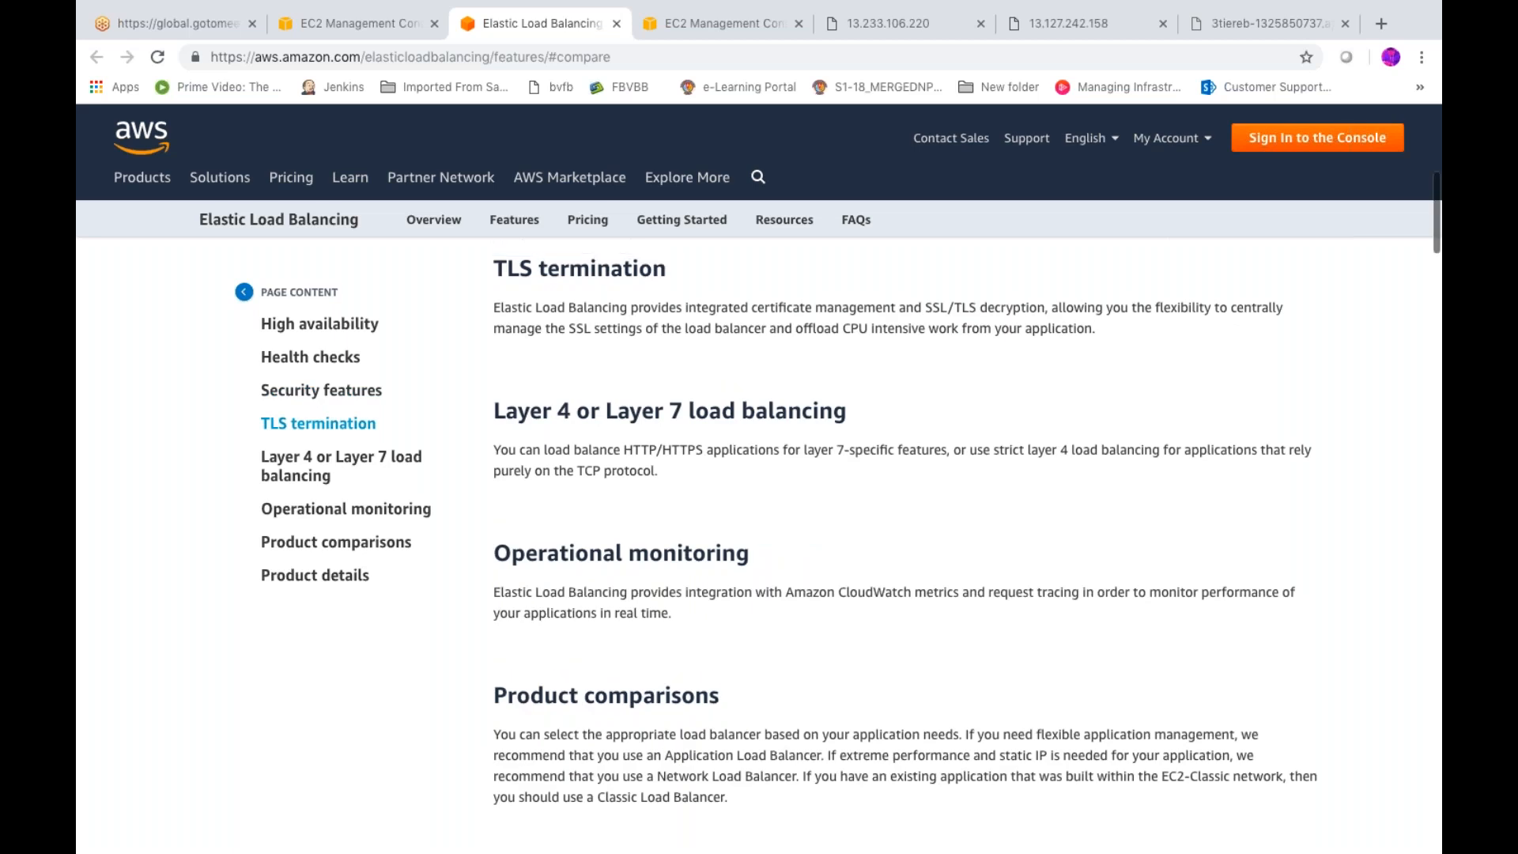
scroll(727, 543, "down", 1)
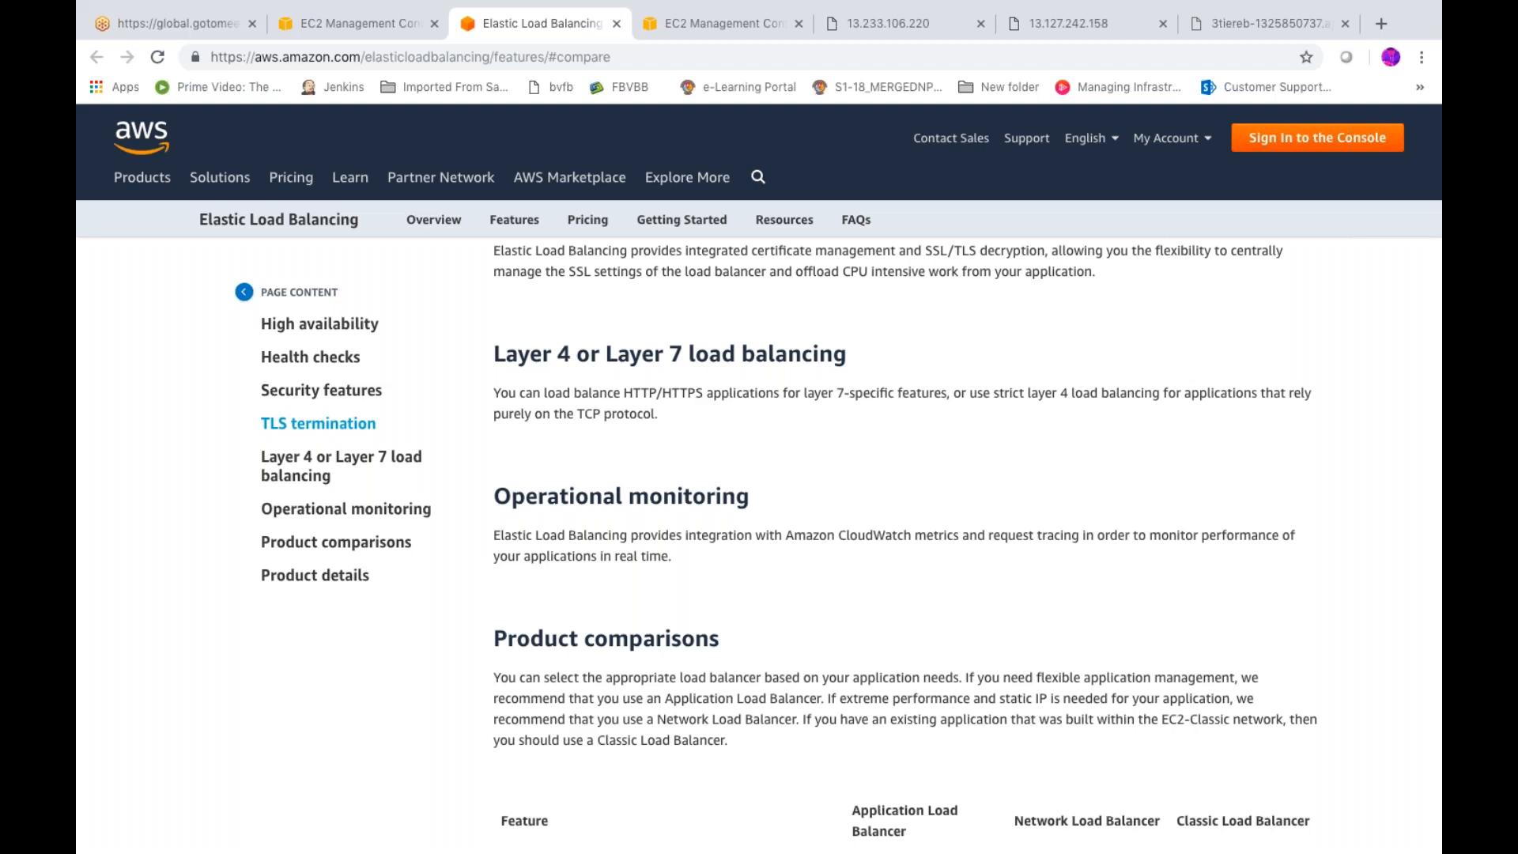
scroll(906, 545, "down", 6)
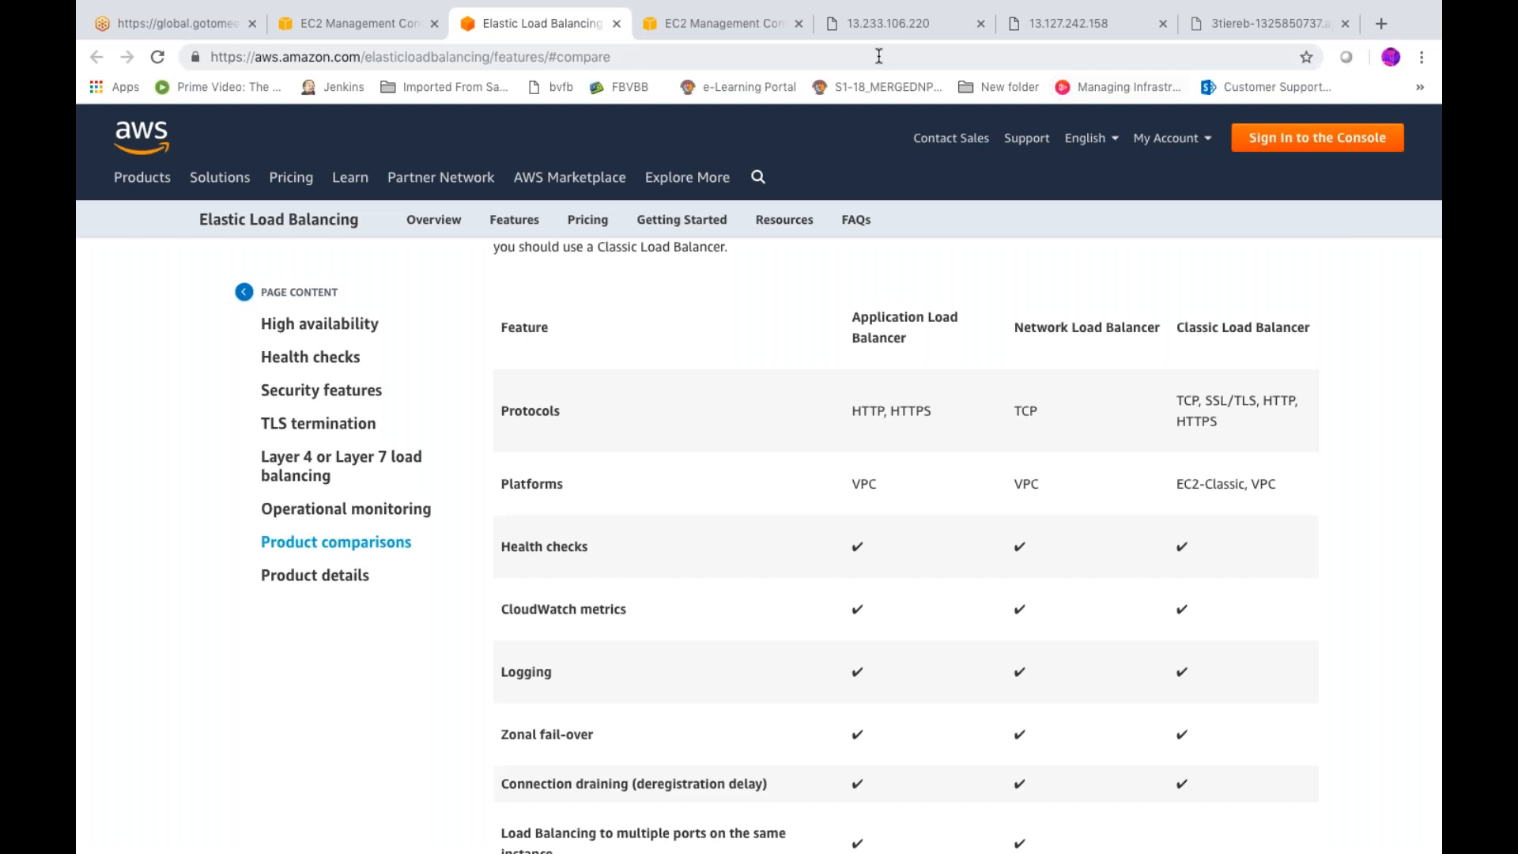
- Review the description of the Server2-av2 instance and the instance settings offered for Server2-av2 and server1-AV1 together
left_click(700, 26)
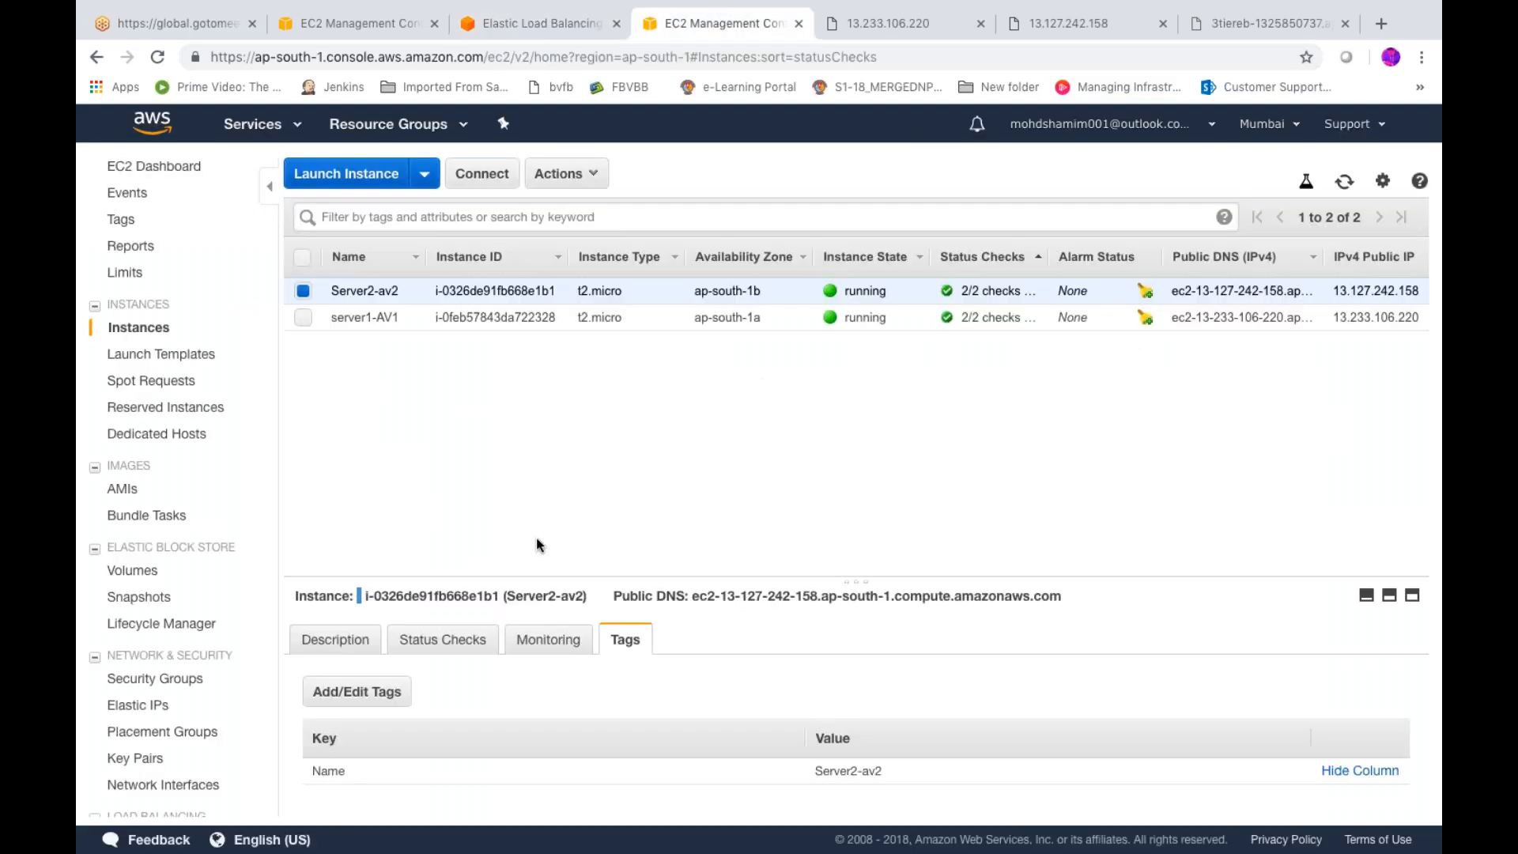
left_click(337, 640)
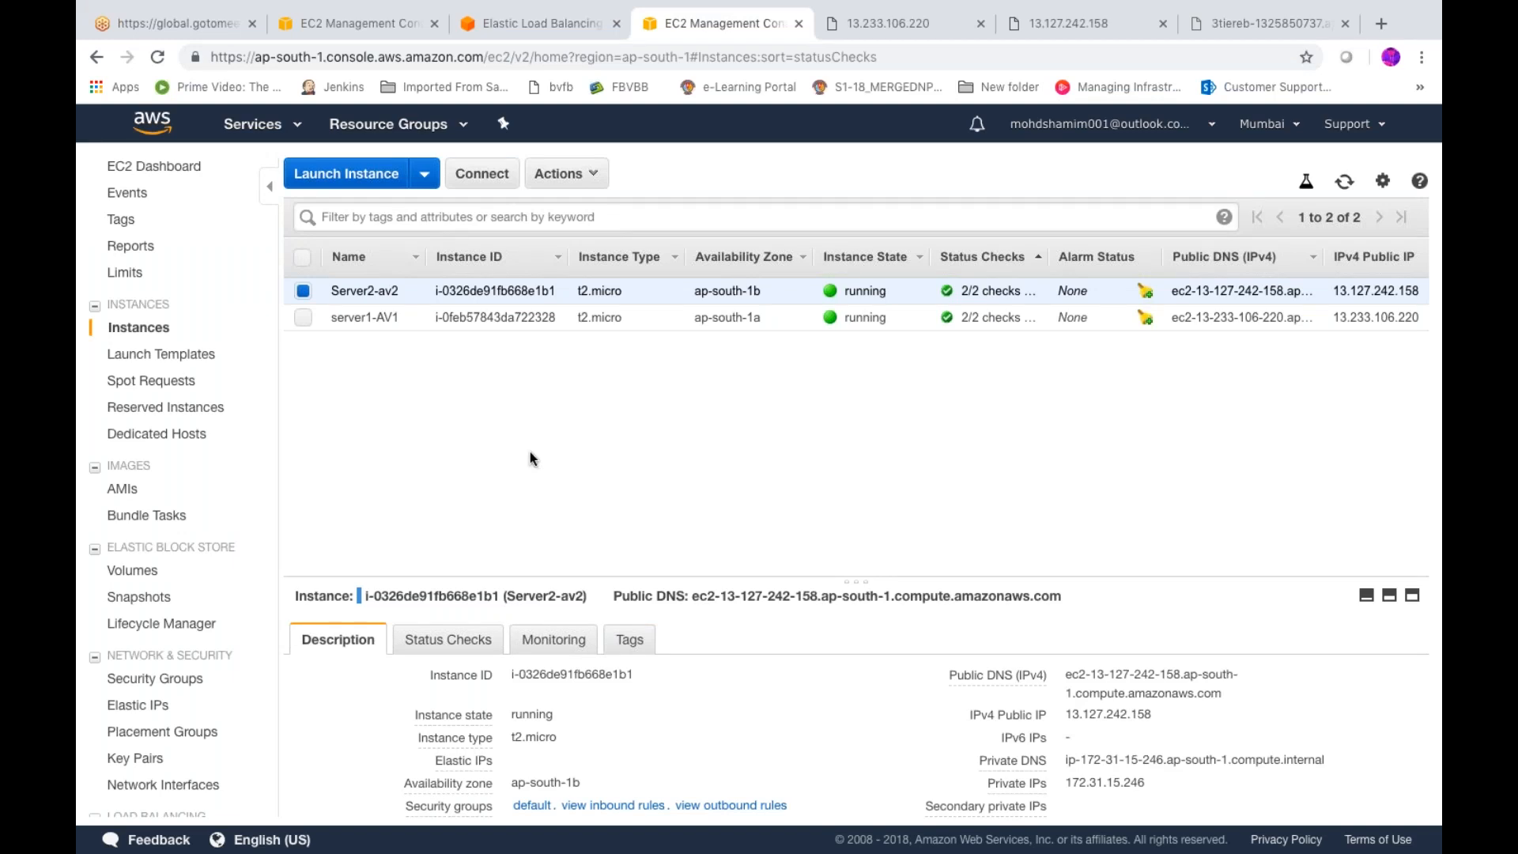
left_click(303, 318)
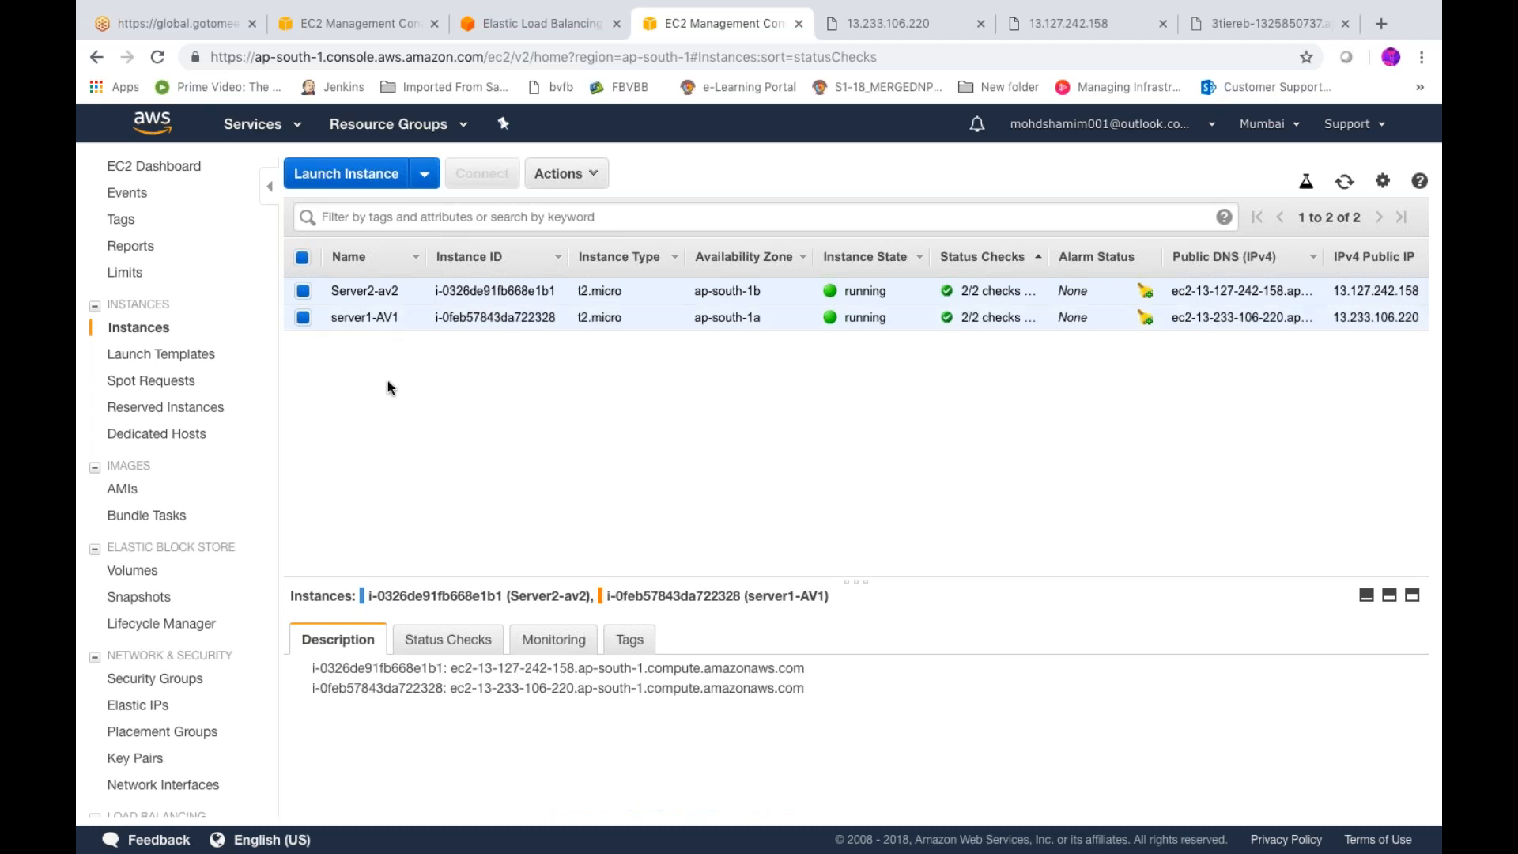
left_click(566, 173)
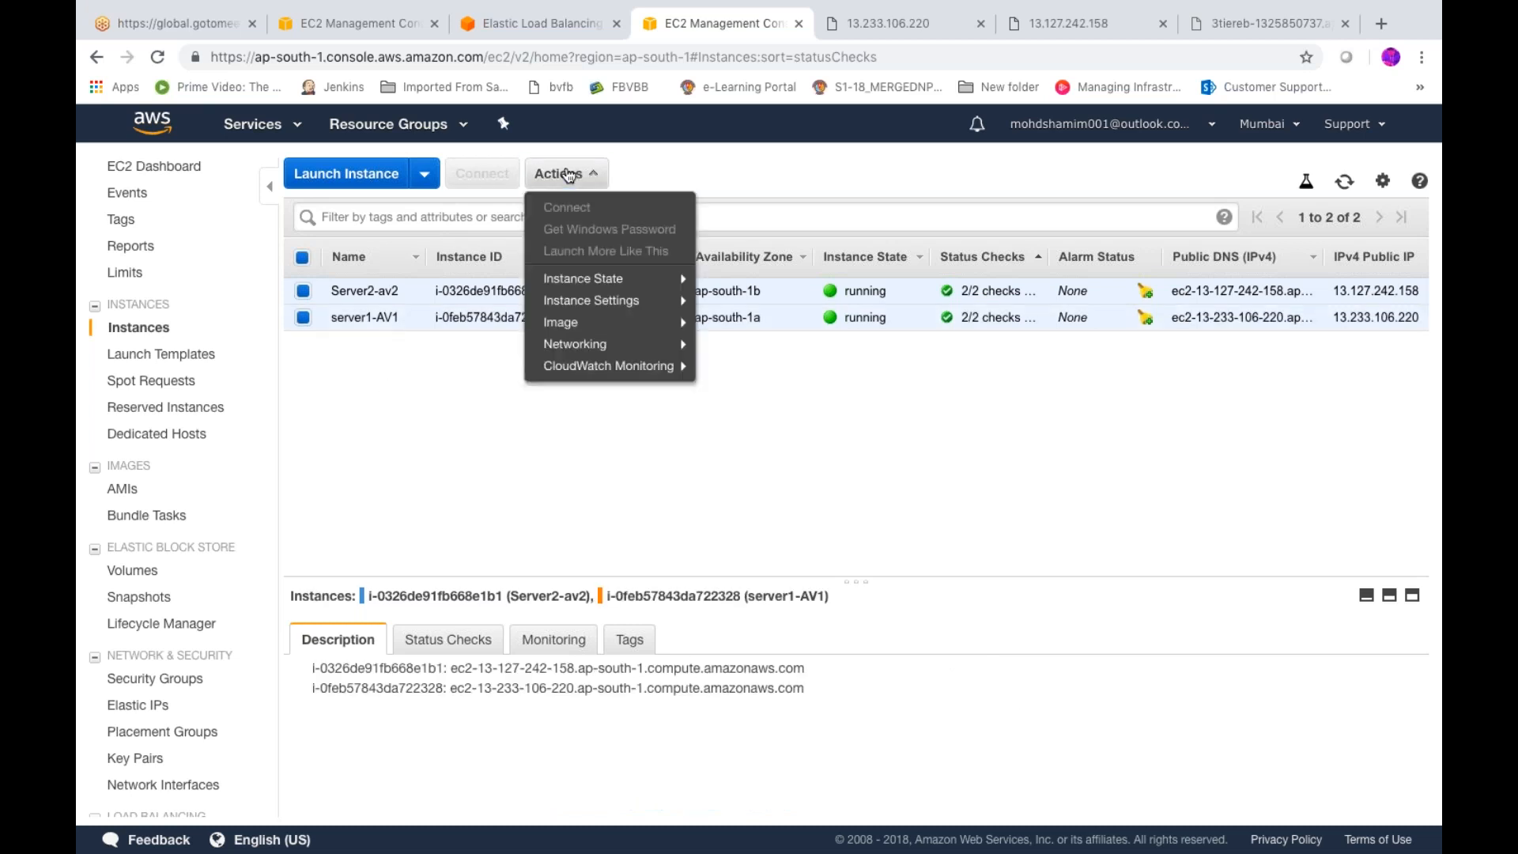
mouse_move(598, 306)
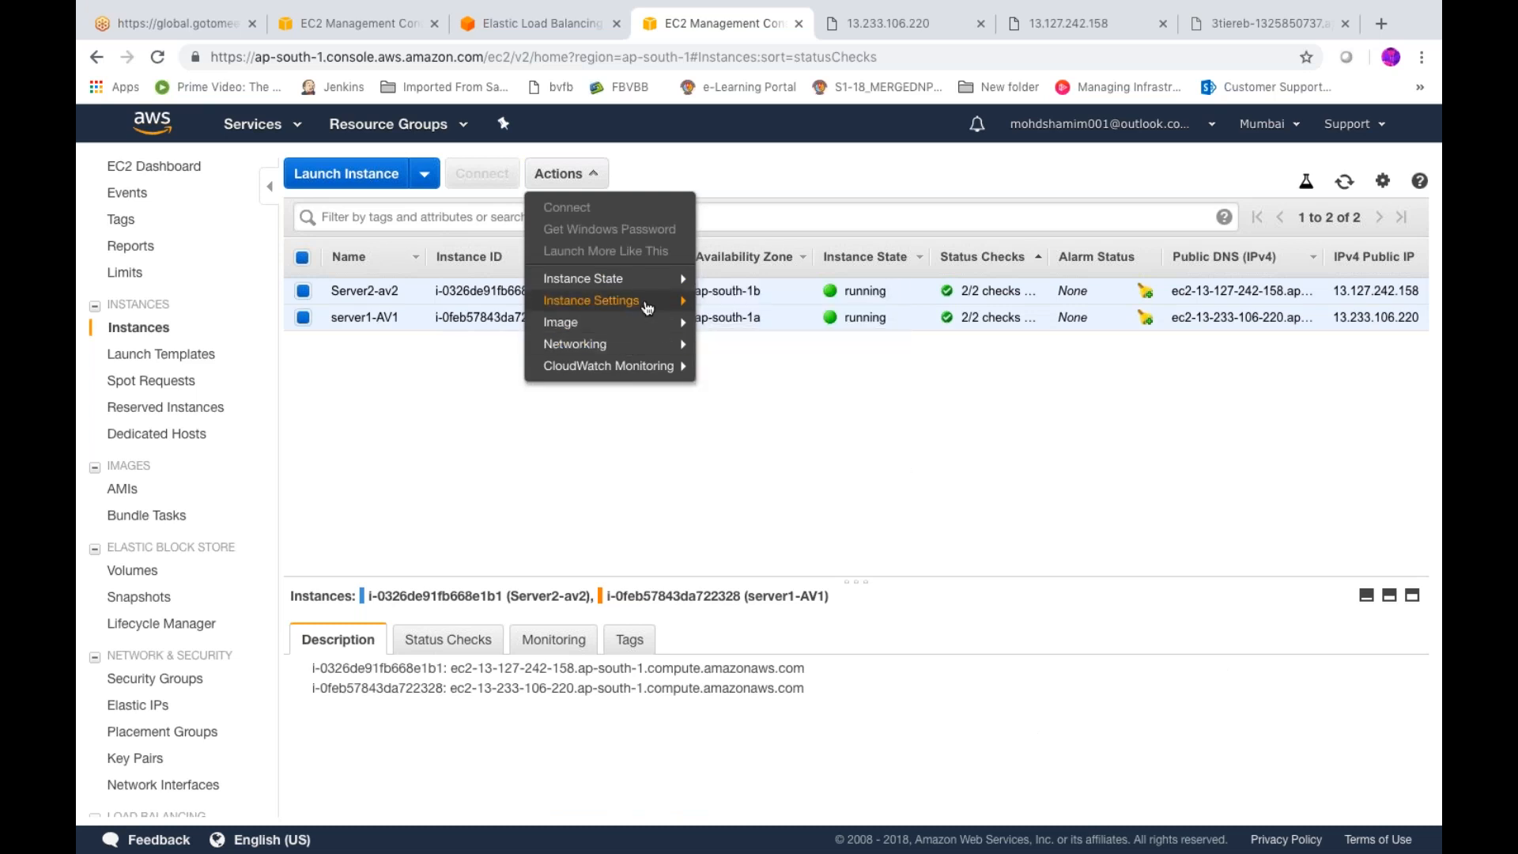
mouse_move(649, 308)
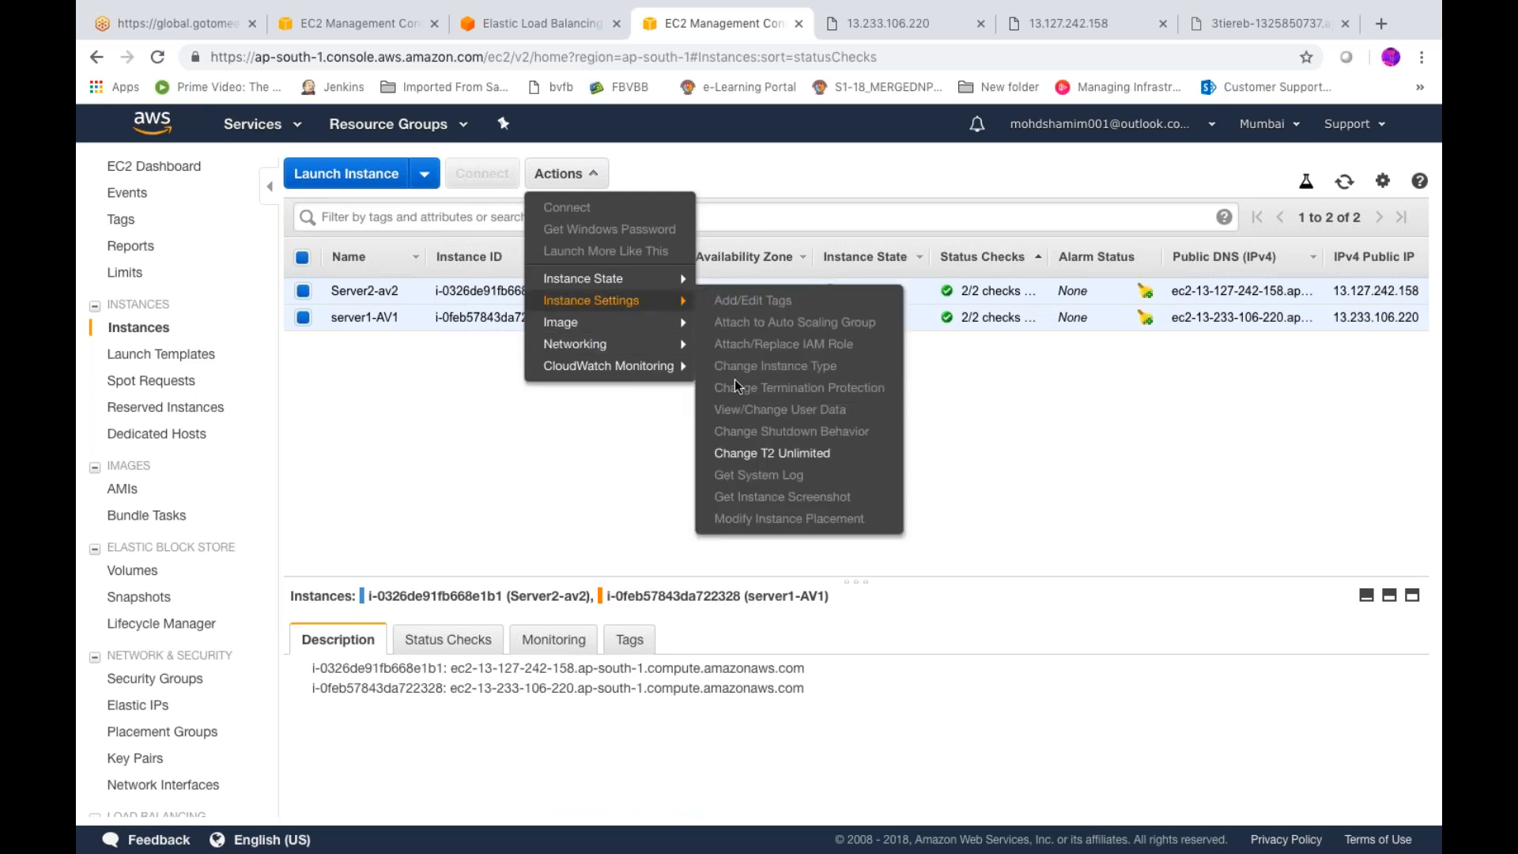
left_click(651, 453)
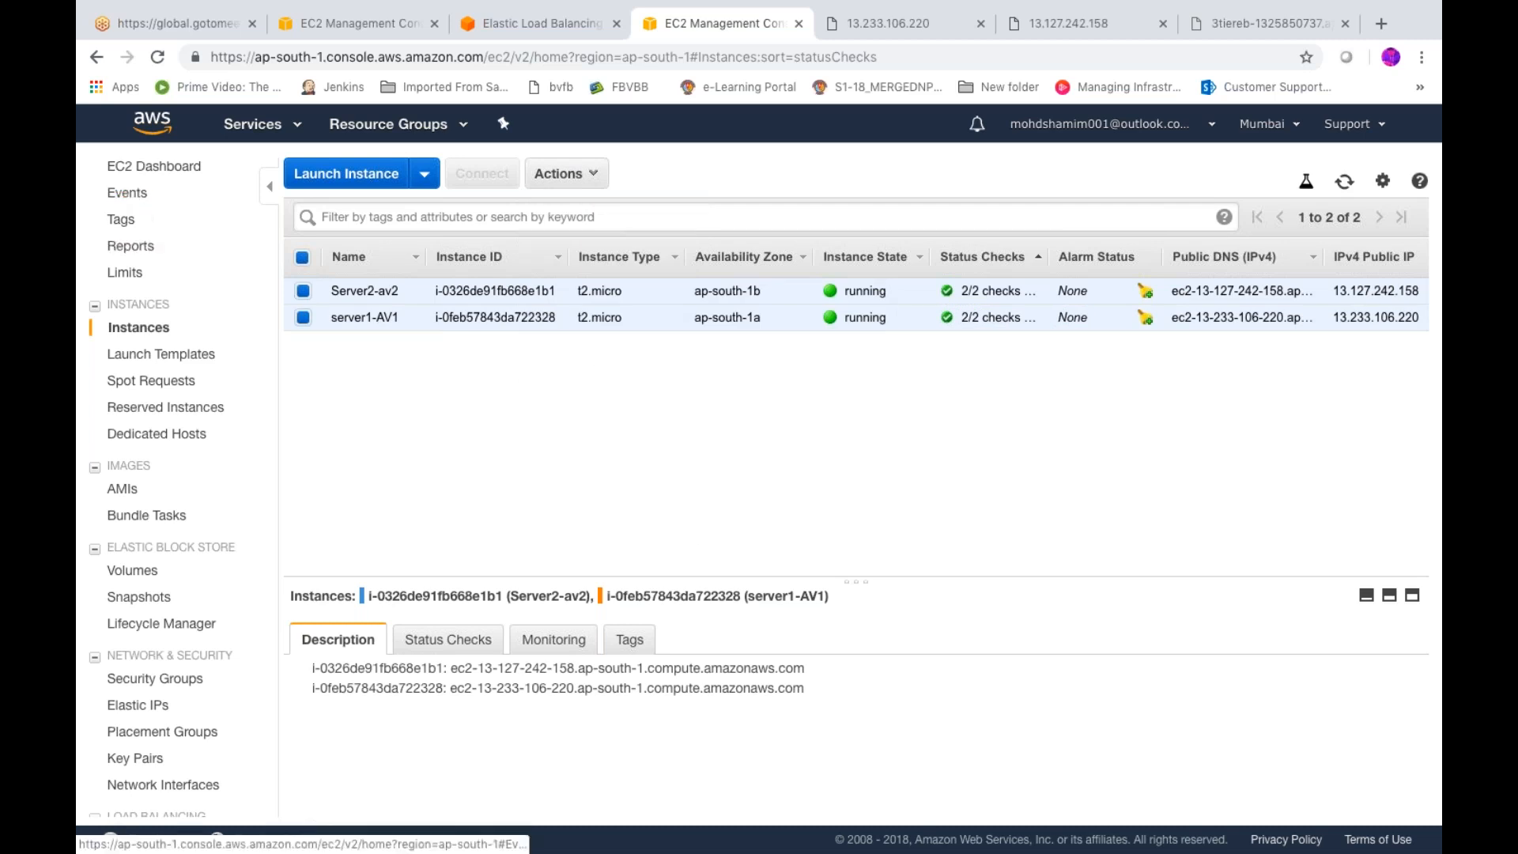
- Check the running instances from the EC2 Dashboard and enlarge the instances list to show both servers
left_click(134, 176)
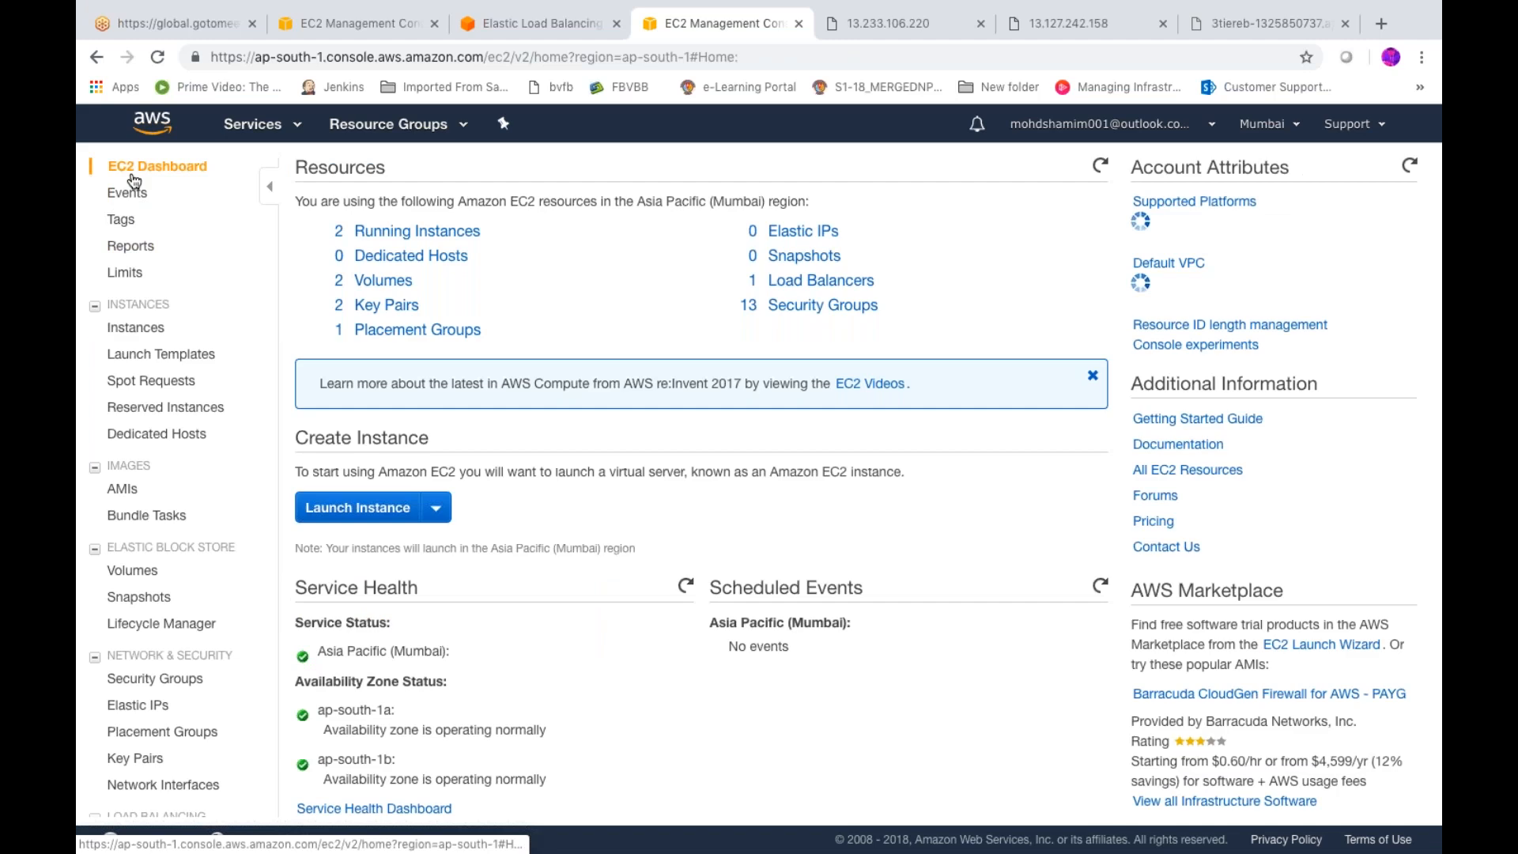
left_click(439, 233)
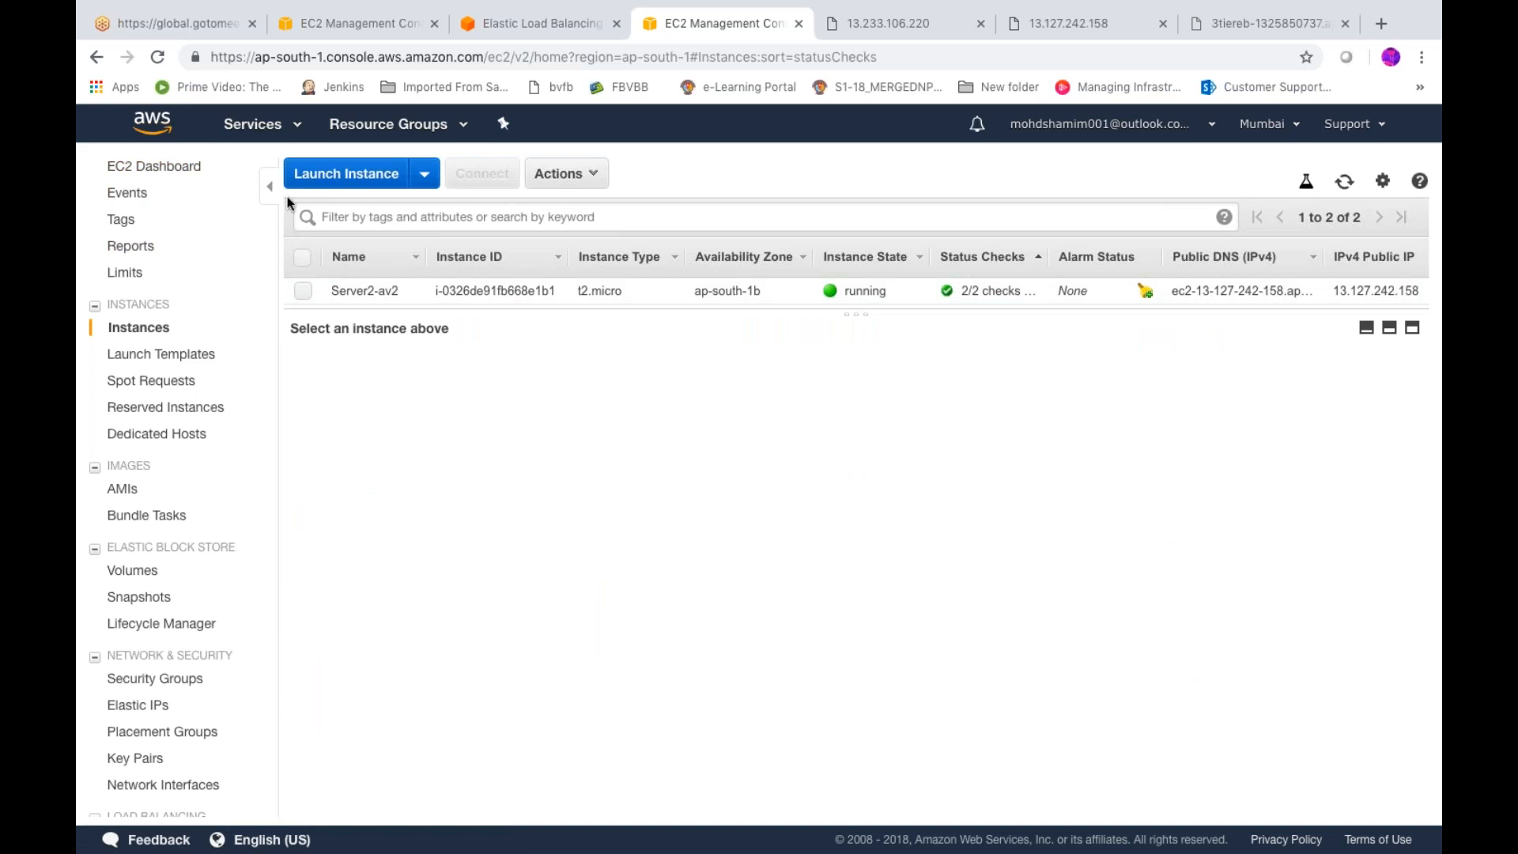
left_click(150, 172)
left_click(138, 328)
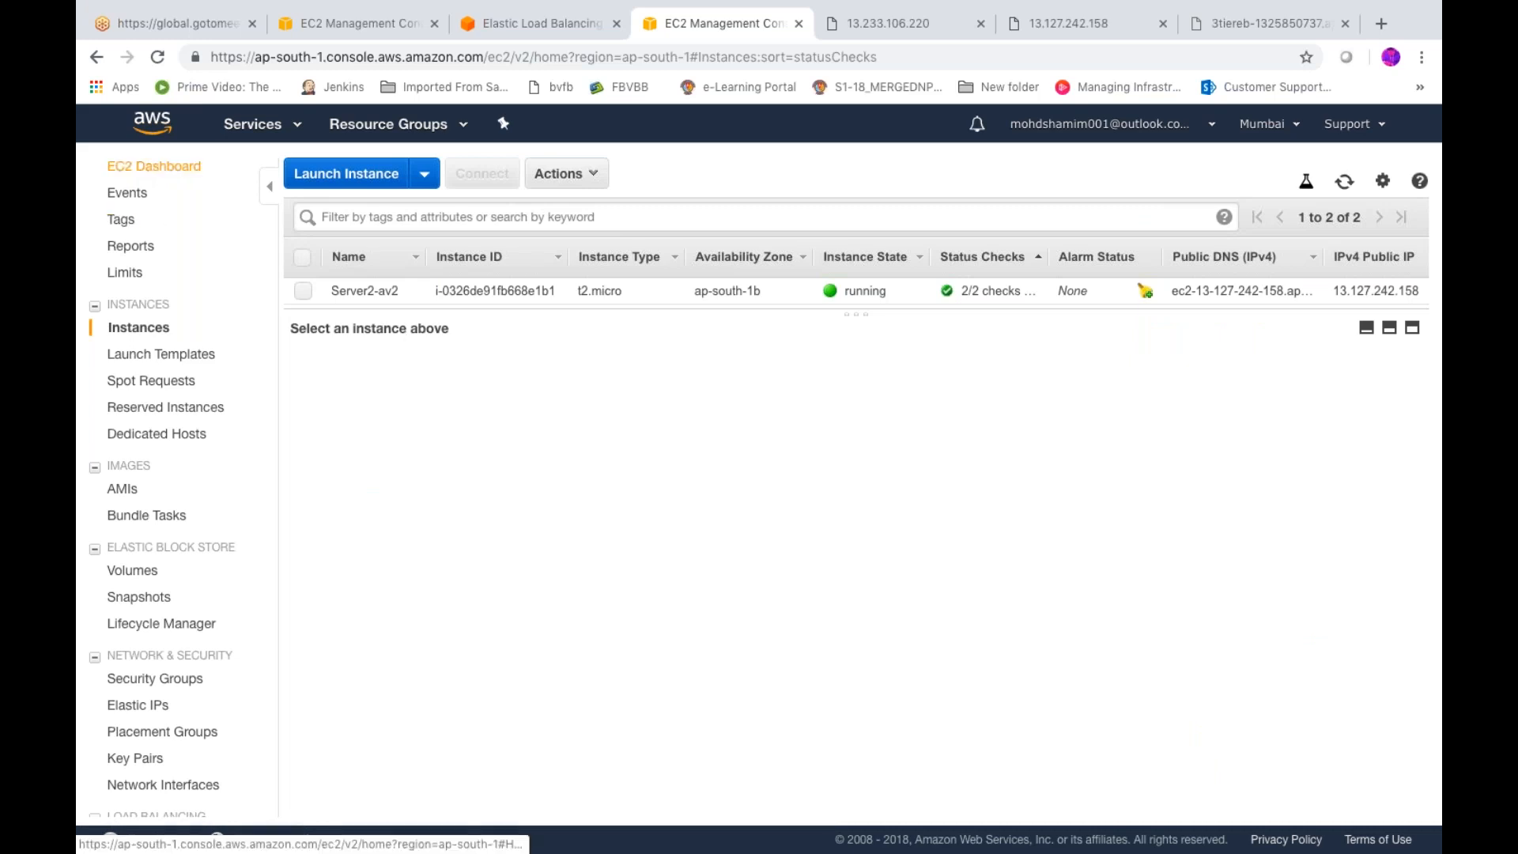
left_click(146, 171)
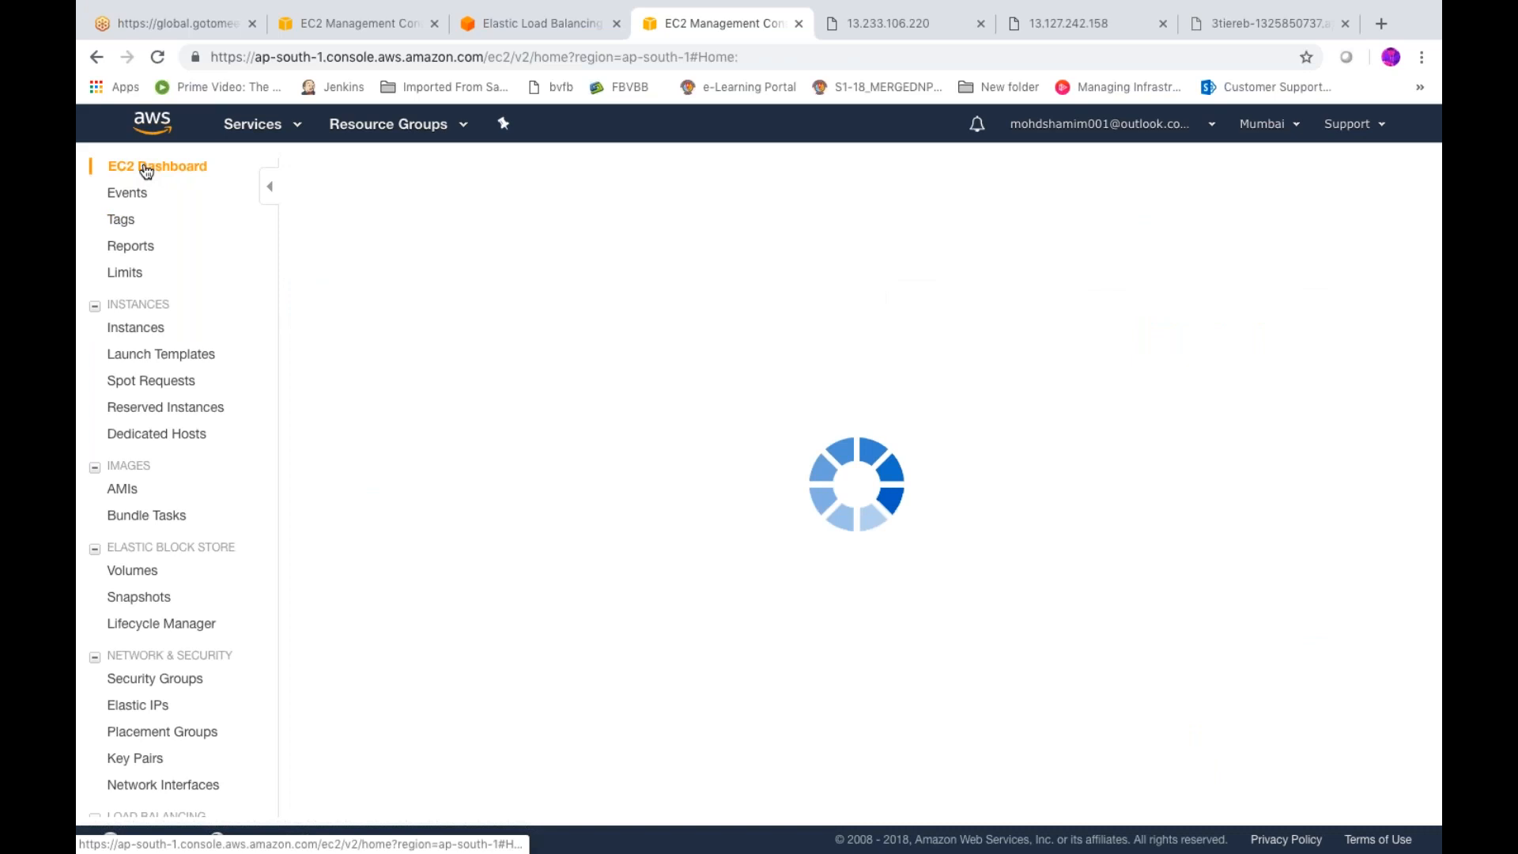
left_click(348, 237)
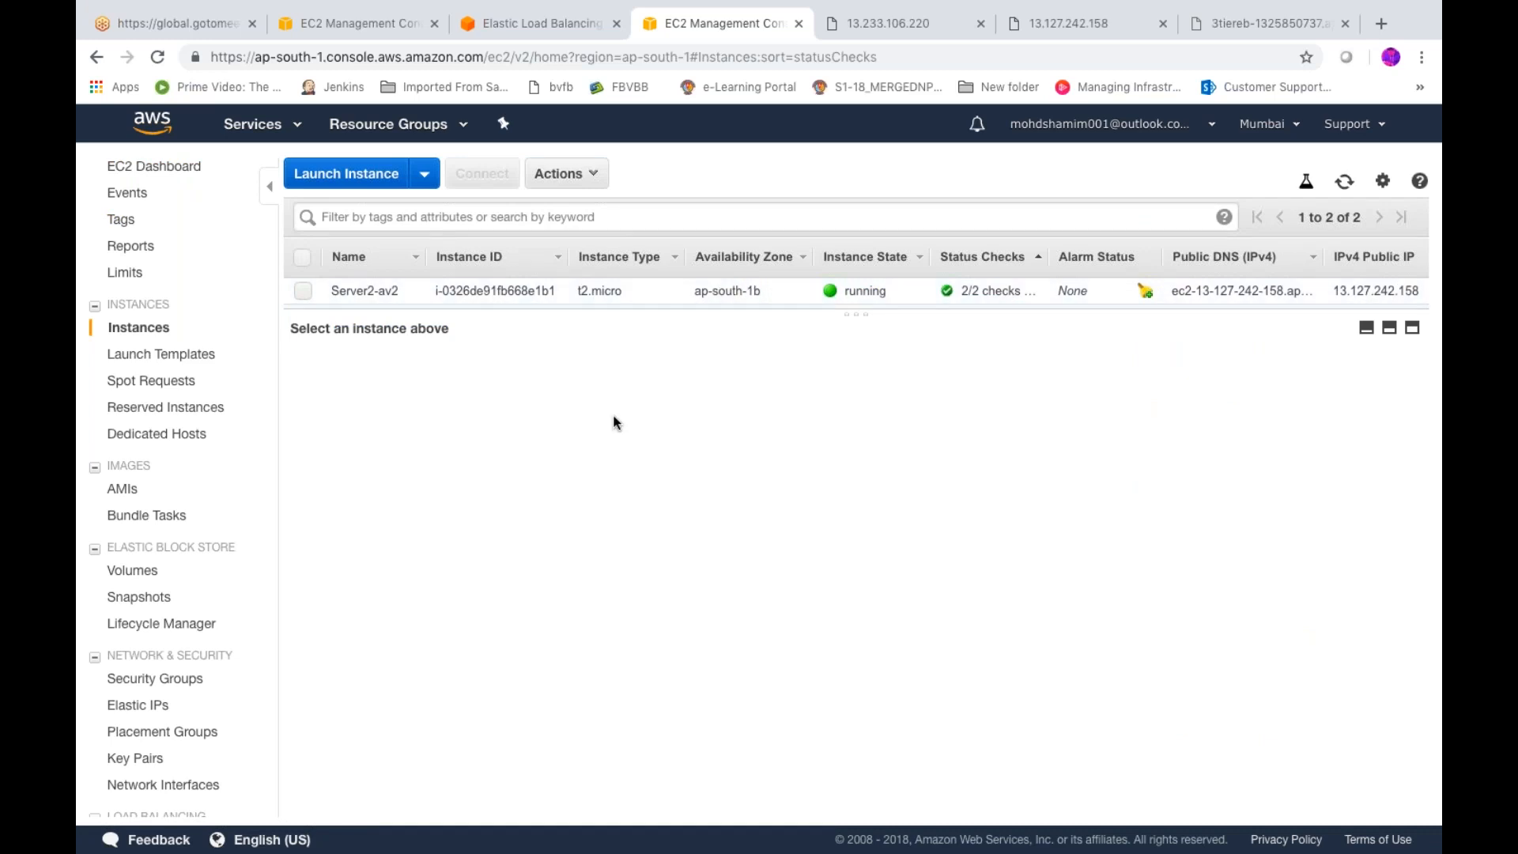
left_click(171, 167)
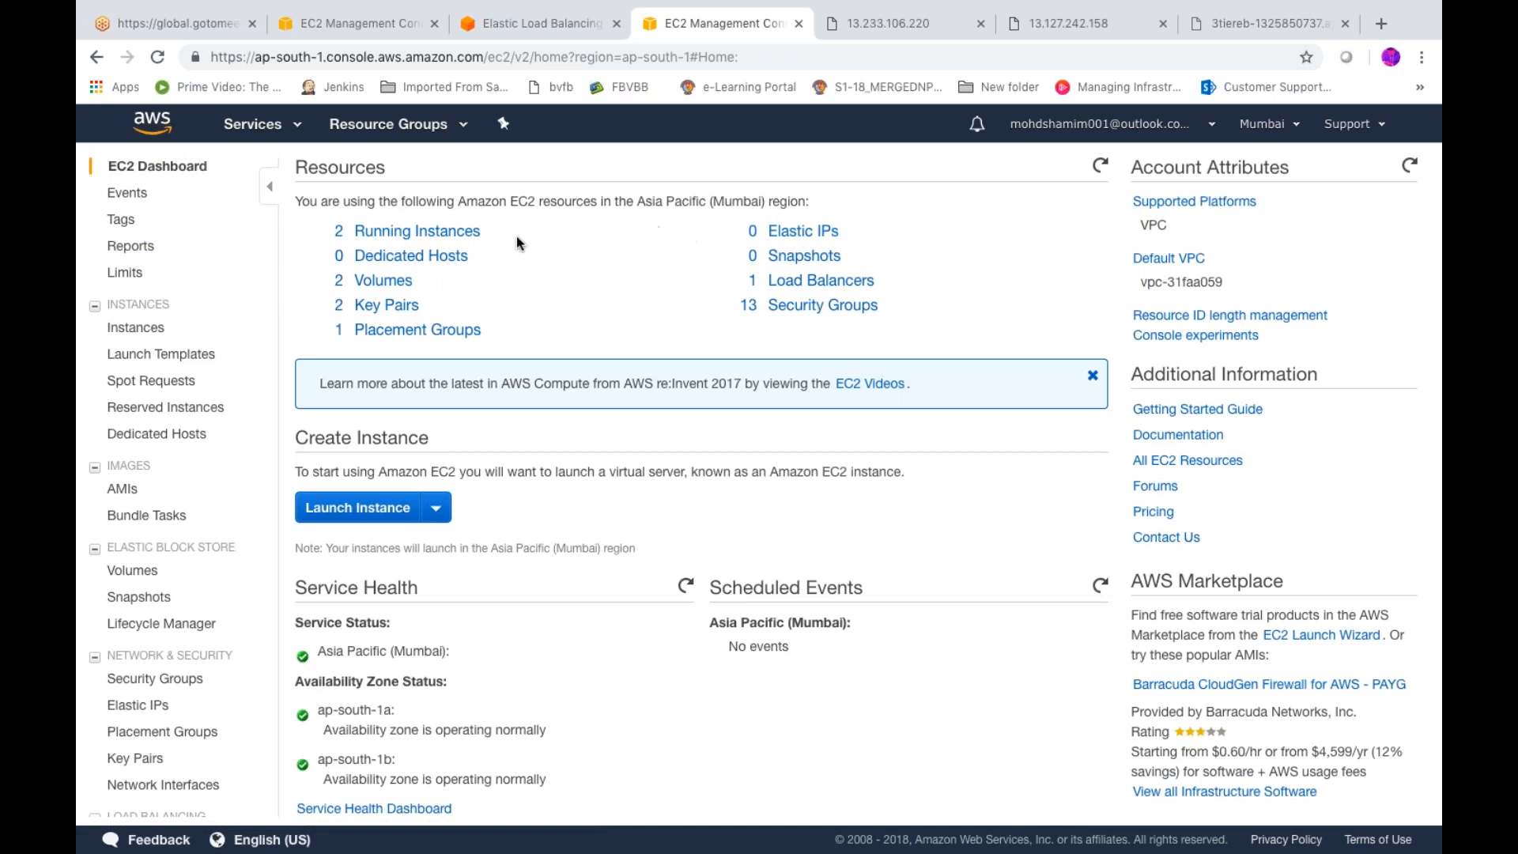
left_click(449, 239)
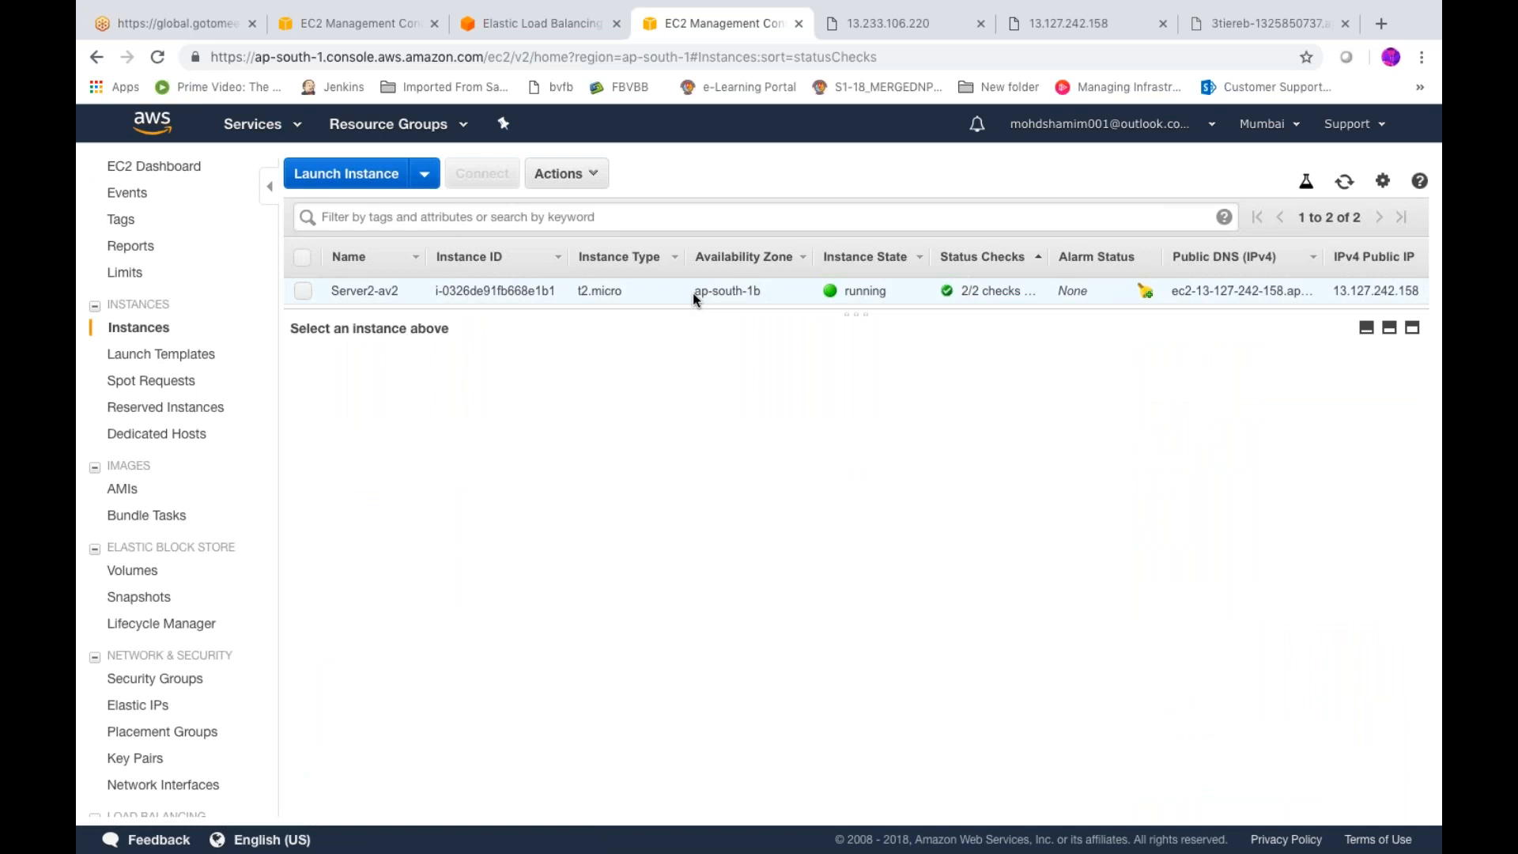
left_click(1390, 330)
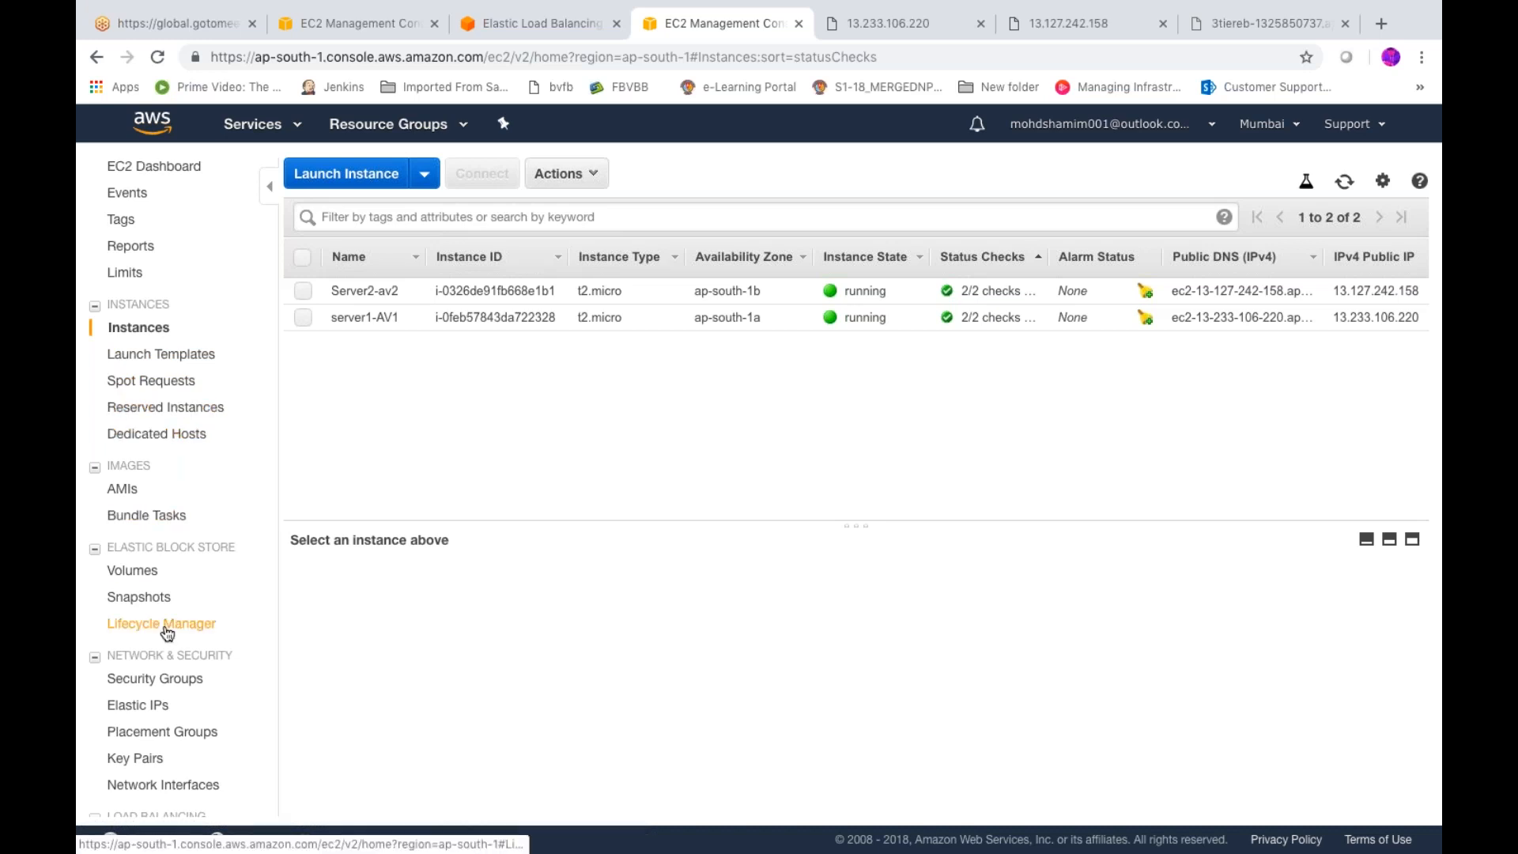
- Look over the EC2 security groups and open the list of VPCs in the VPC service
left_click(158, 679)
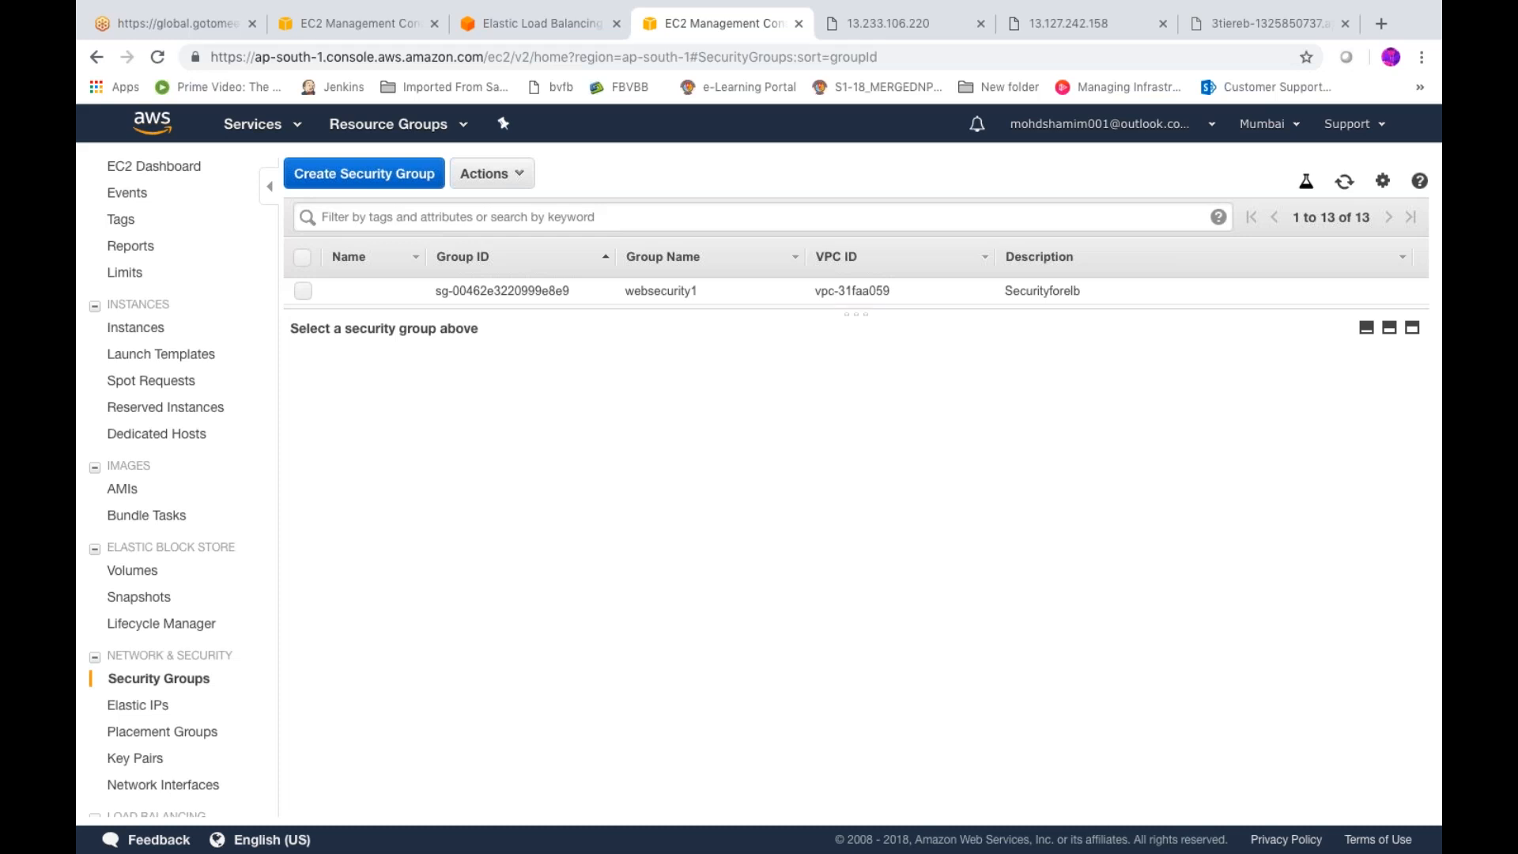
left_click(293, 133)
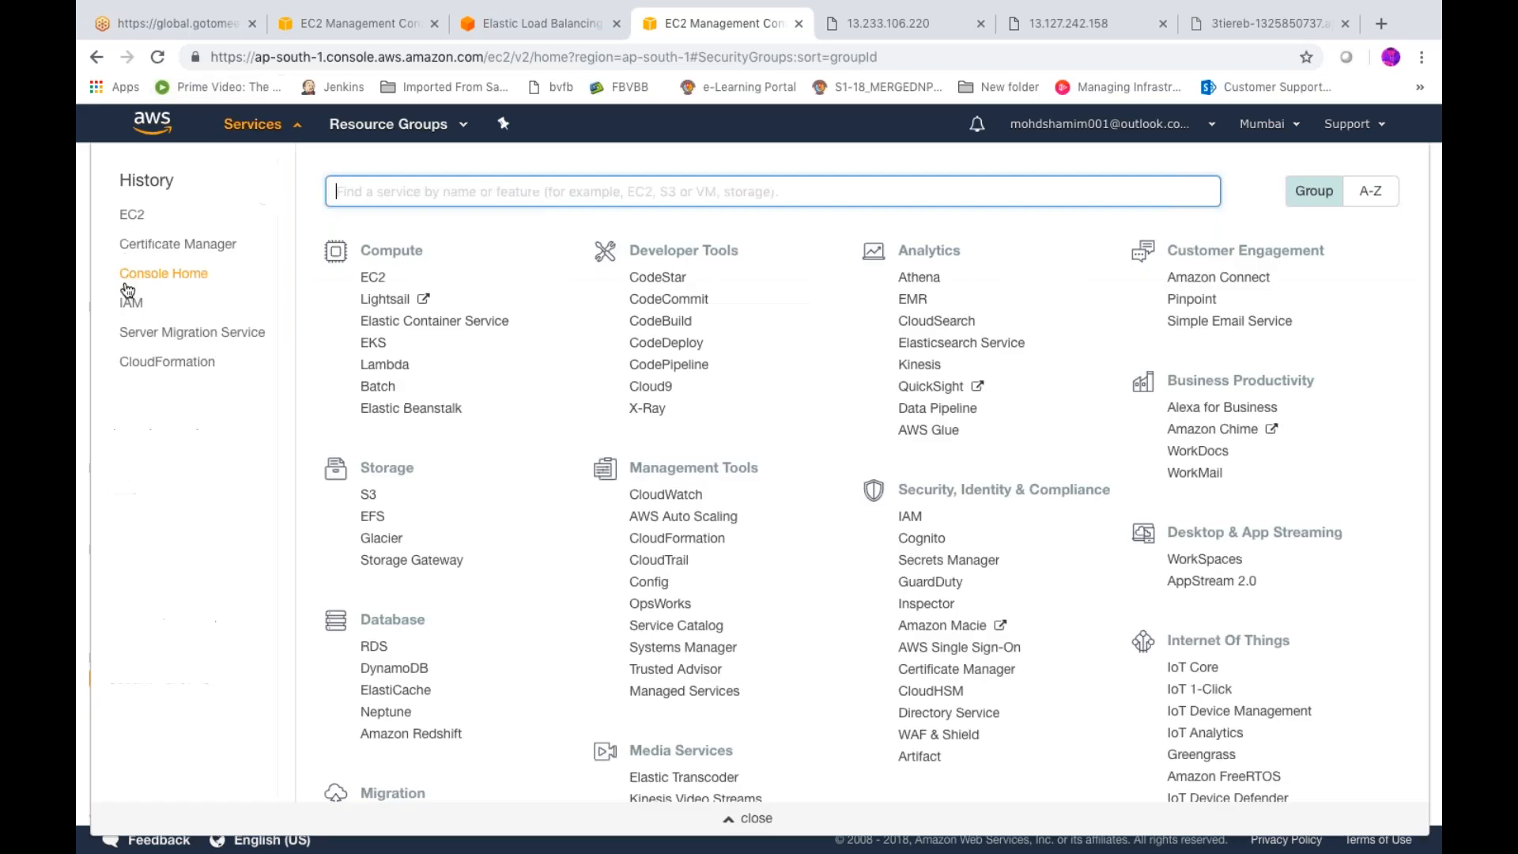
left_click(585, 605)
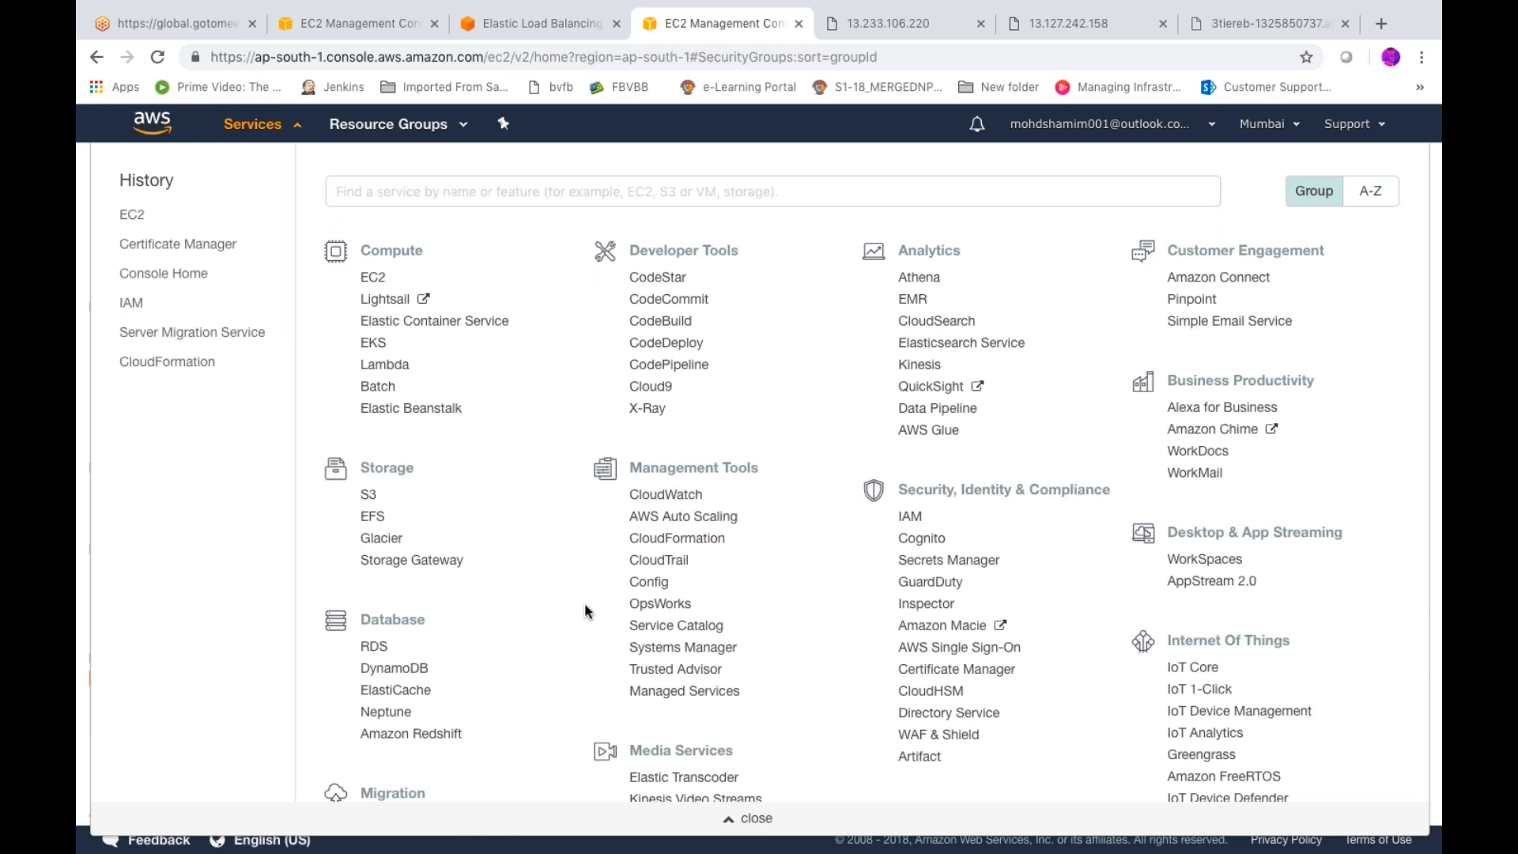
scroll(585, 610, "down", 1)
scroll(586, 611, "down", 1)
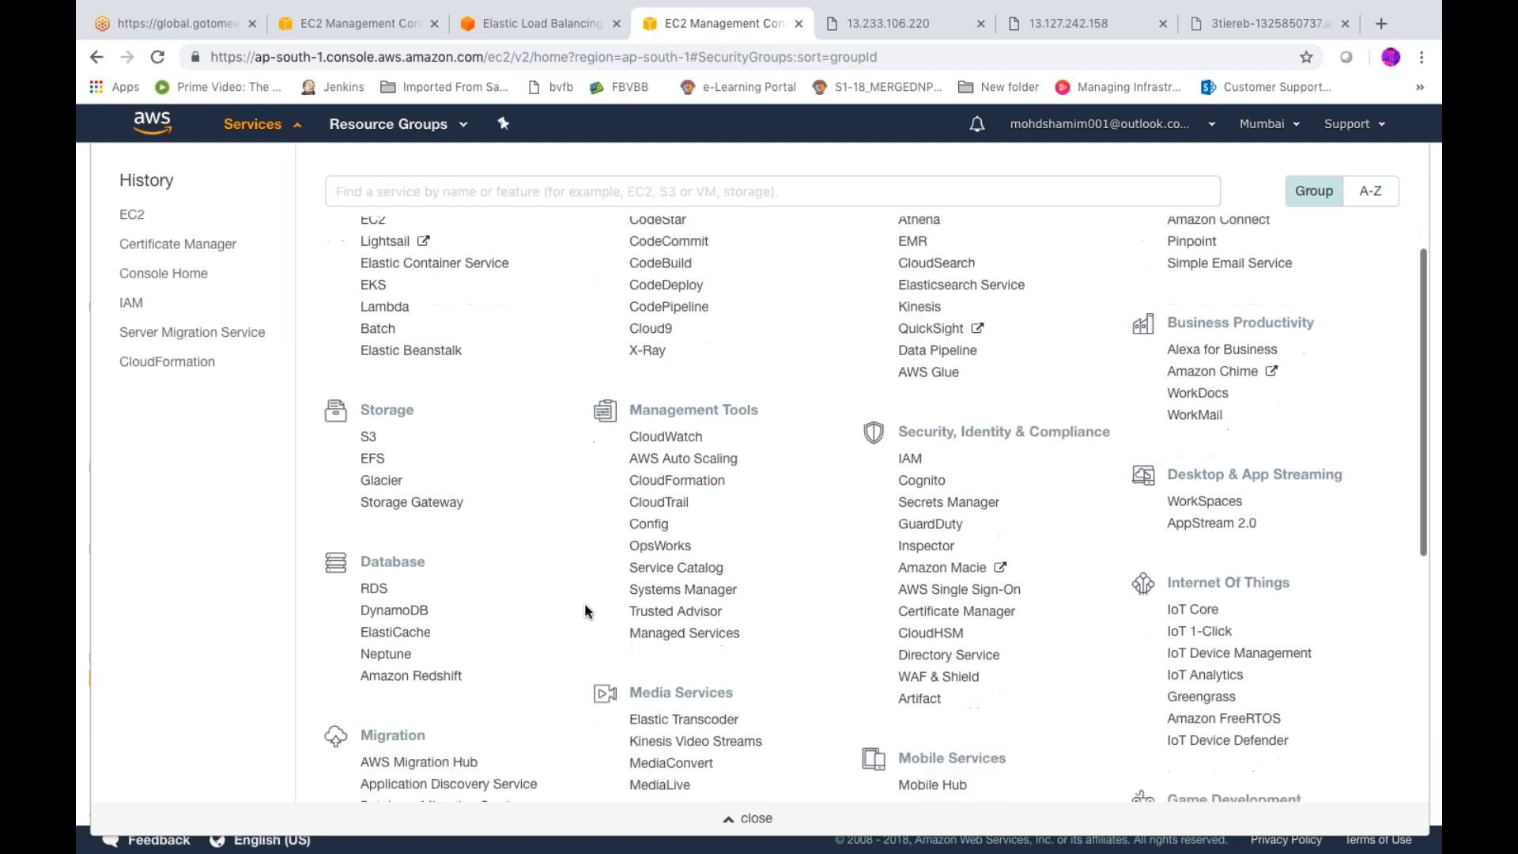
scroll(585, 612, "down", 5)
left_click(369, 509)
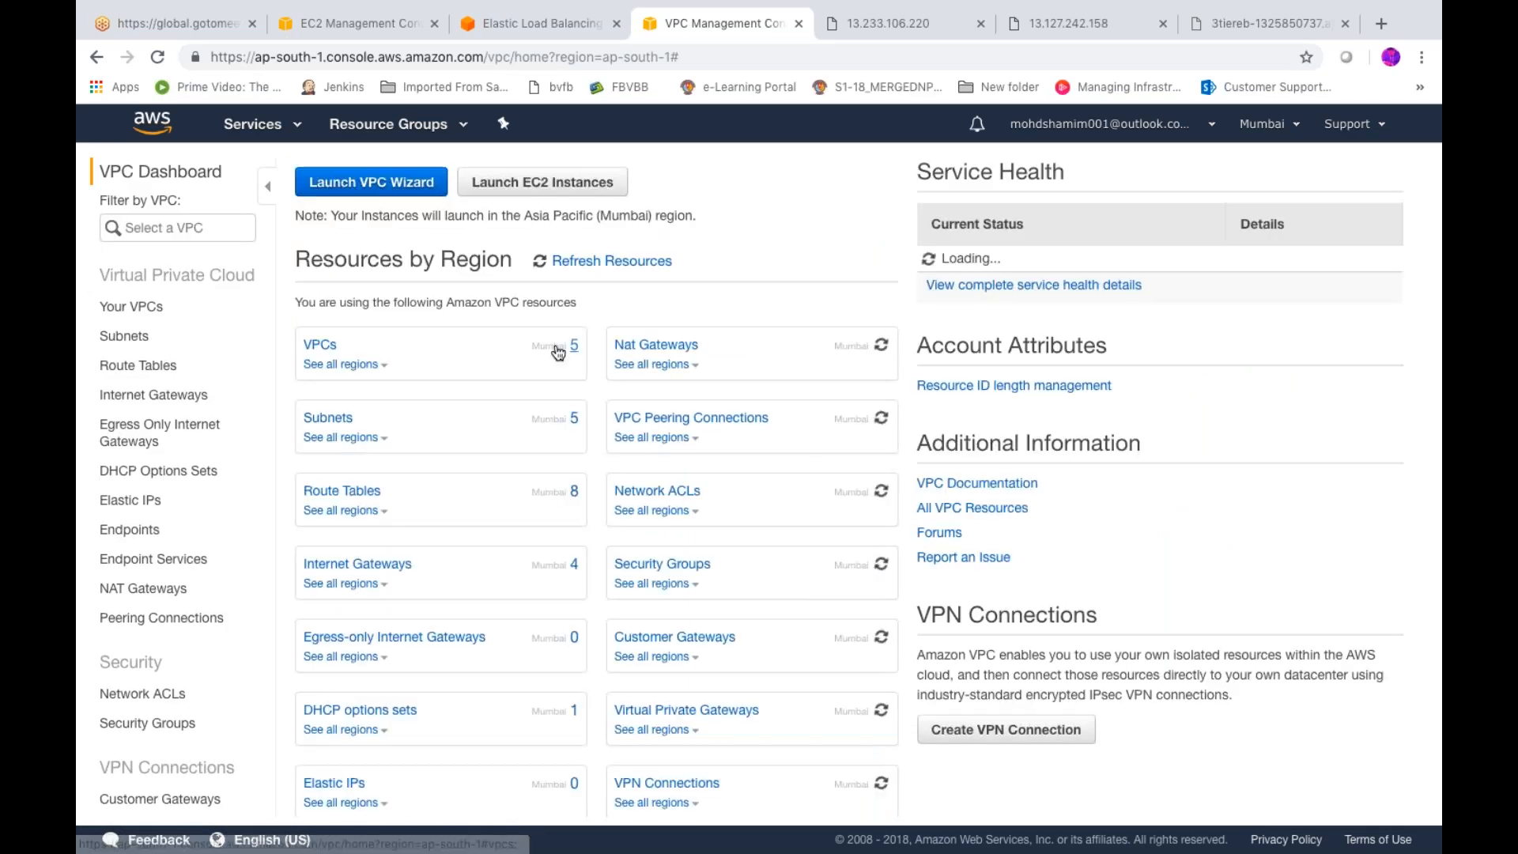
left_click(324, 348)
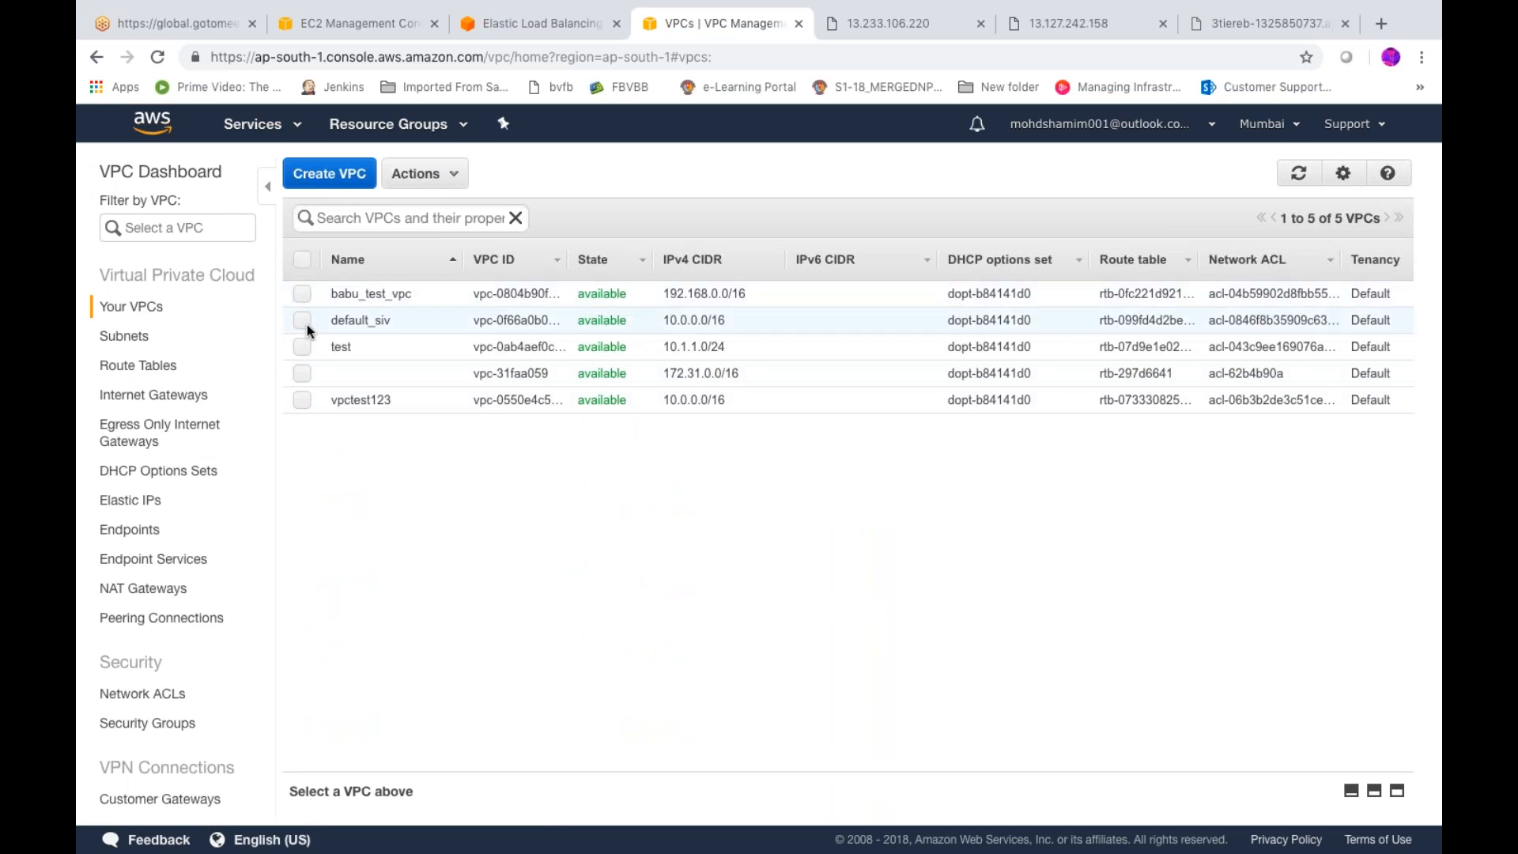
- Select vpc-31faa059, enlarge its details and review its summary, flow logs and tags
left_click(305, 375)
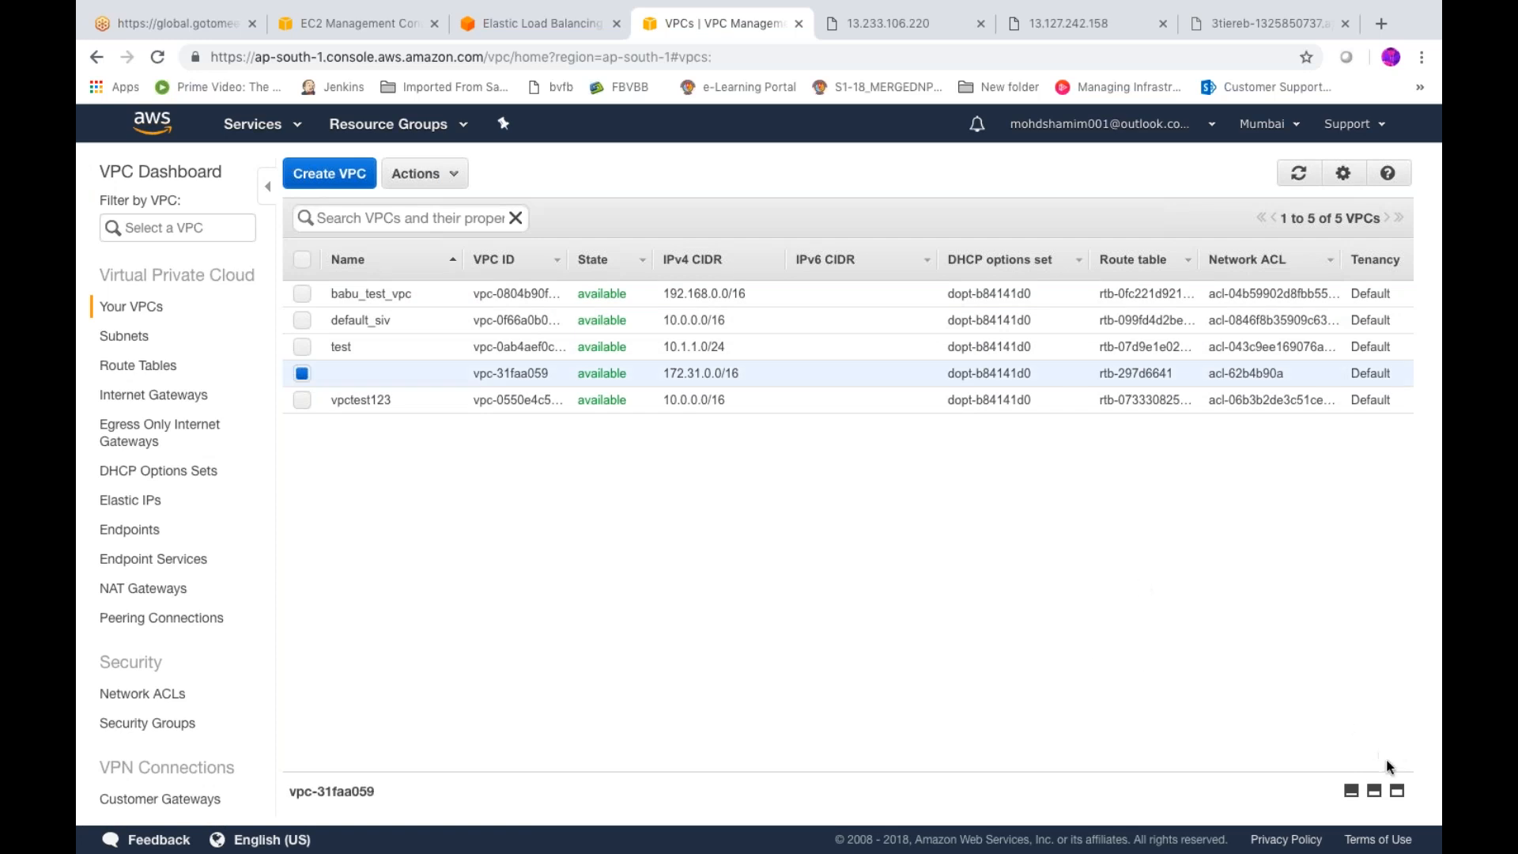
left_click(1395, 791)
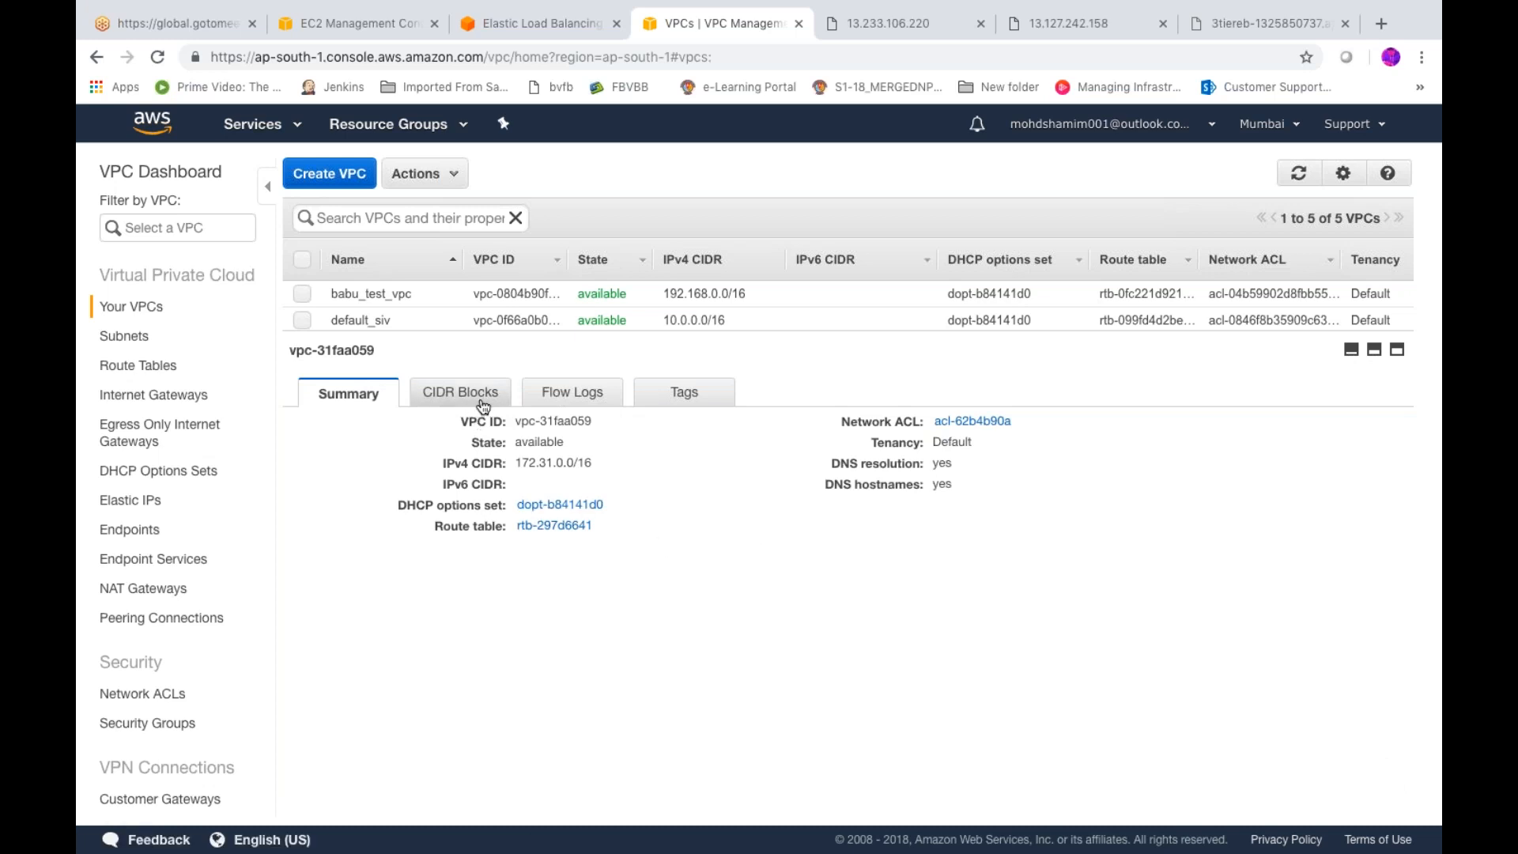
left_click(574, 395)
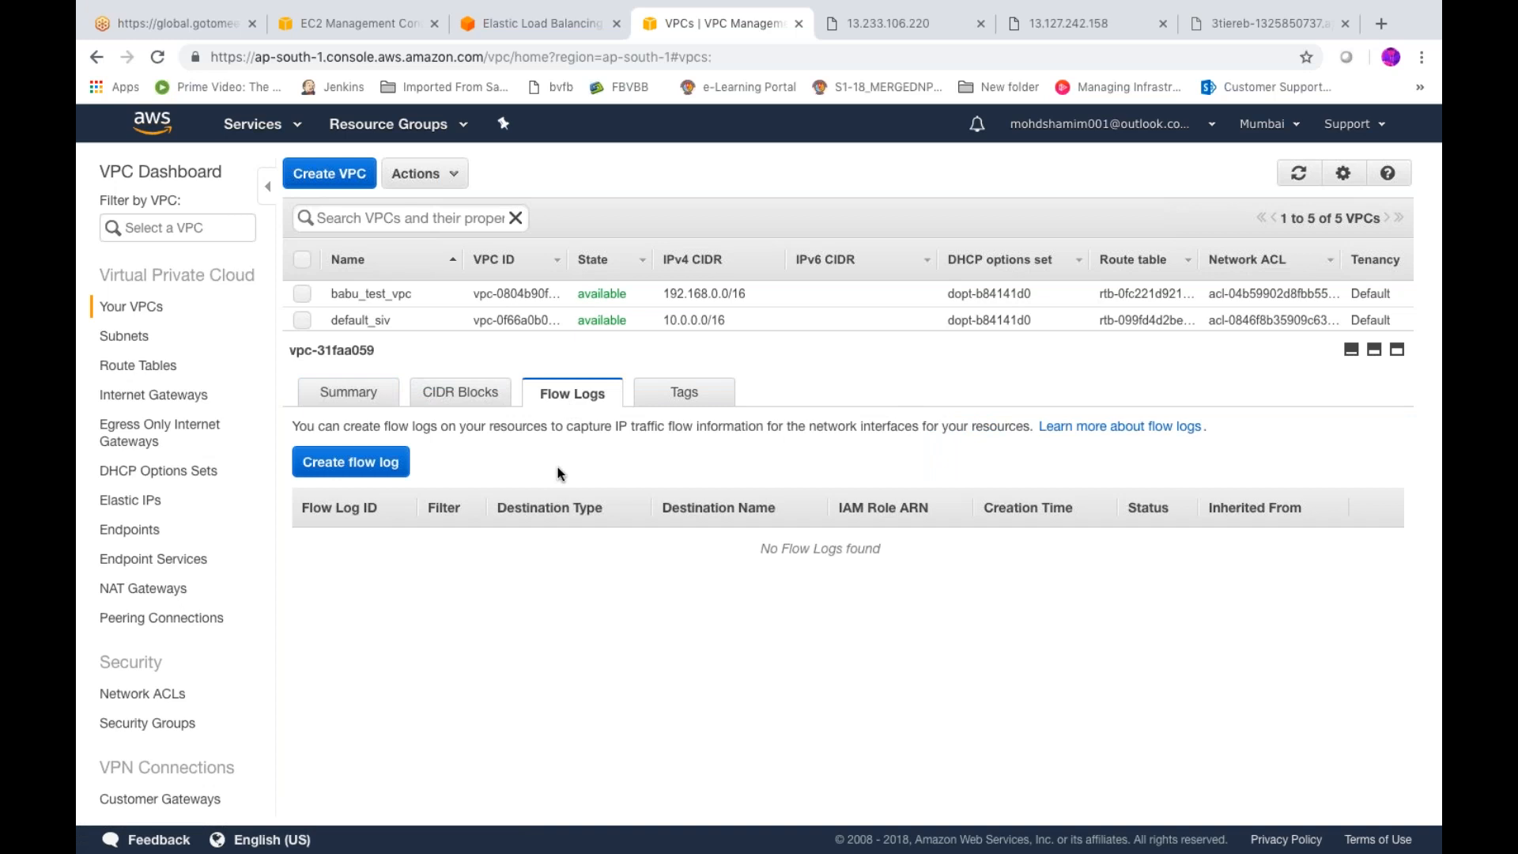
left_click(678, 394)
left_click(583, 401)
left_click(354, 396)
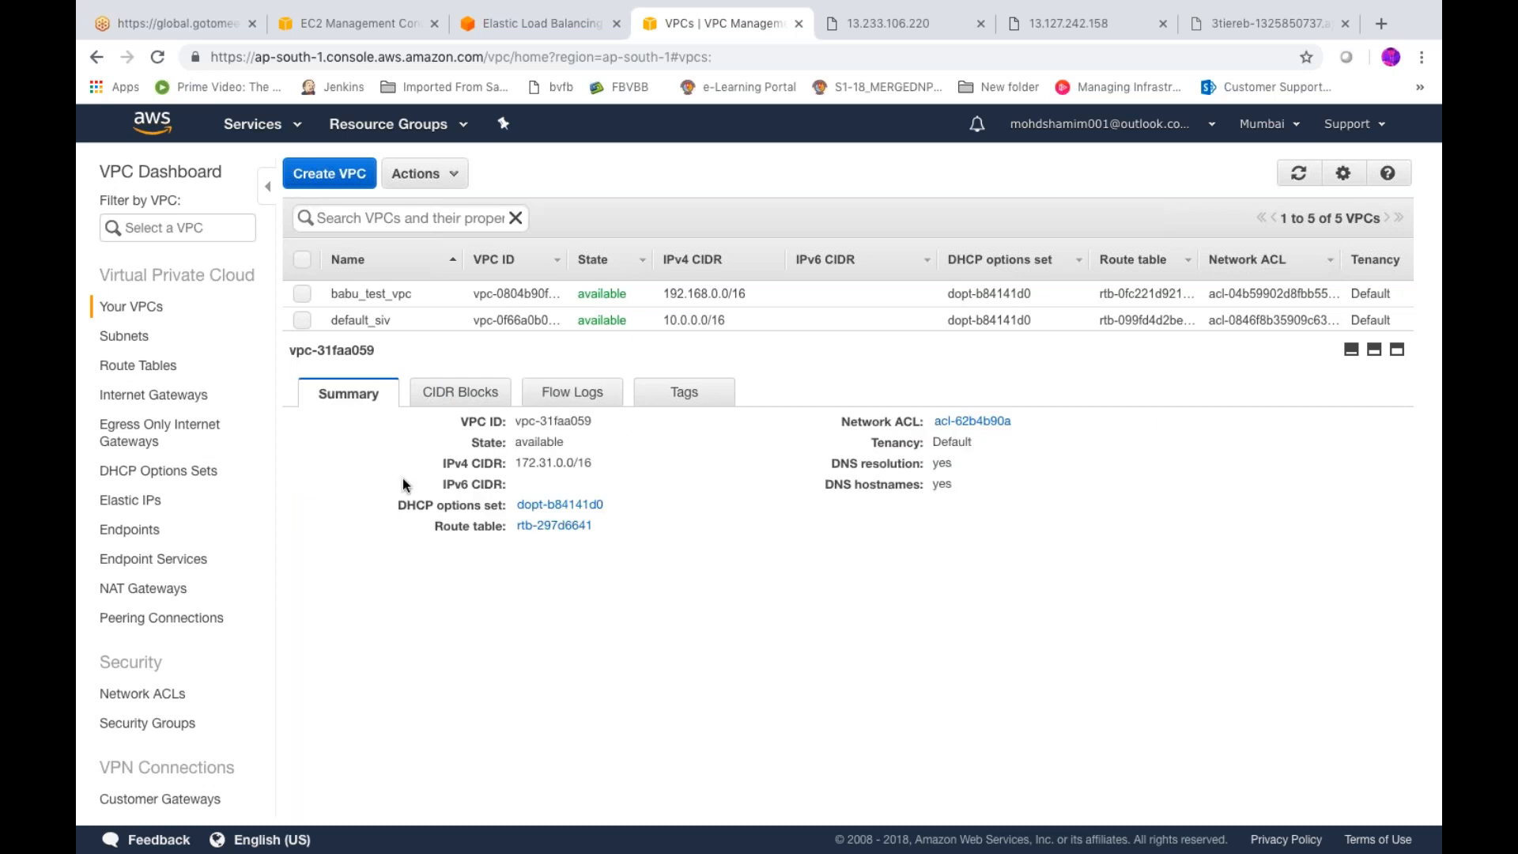
left_click(684, 393)
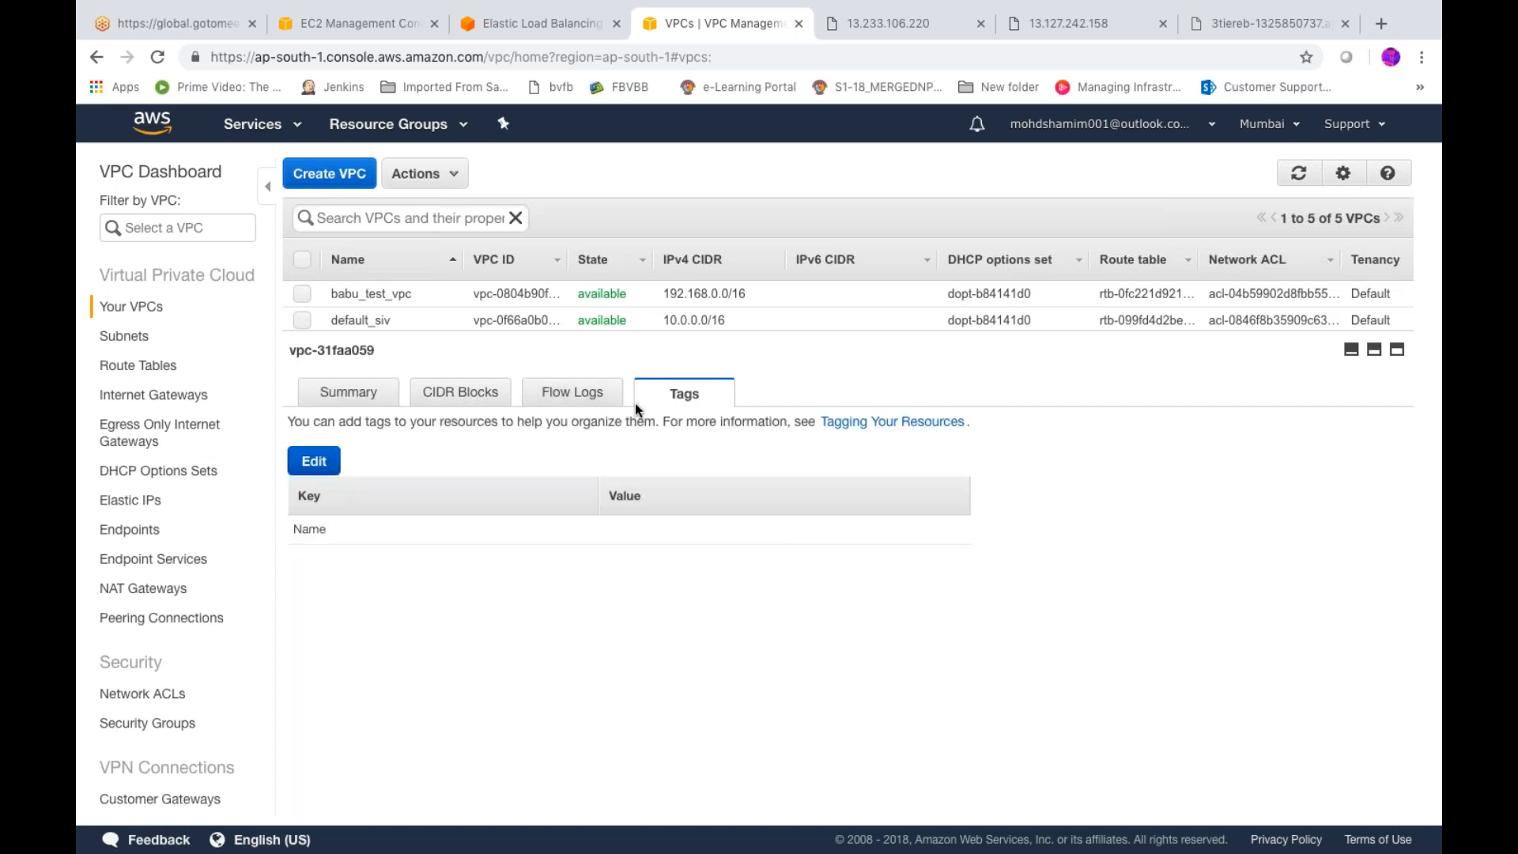
left_click(577, 395)
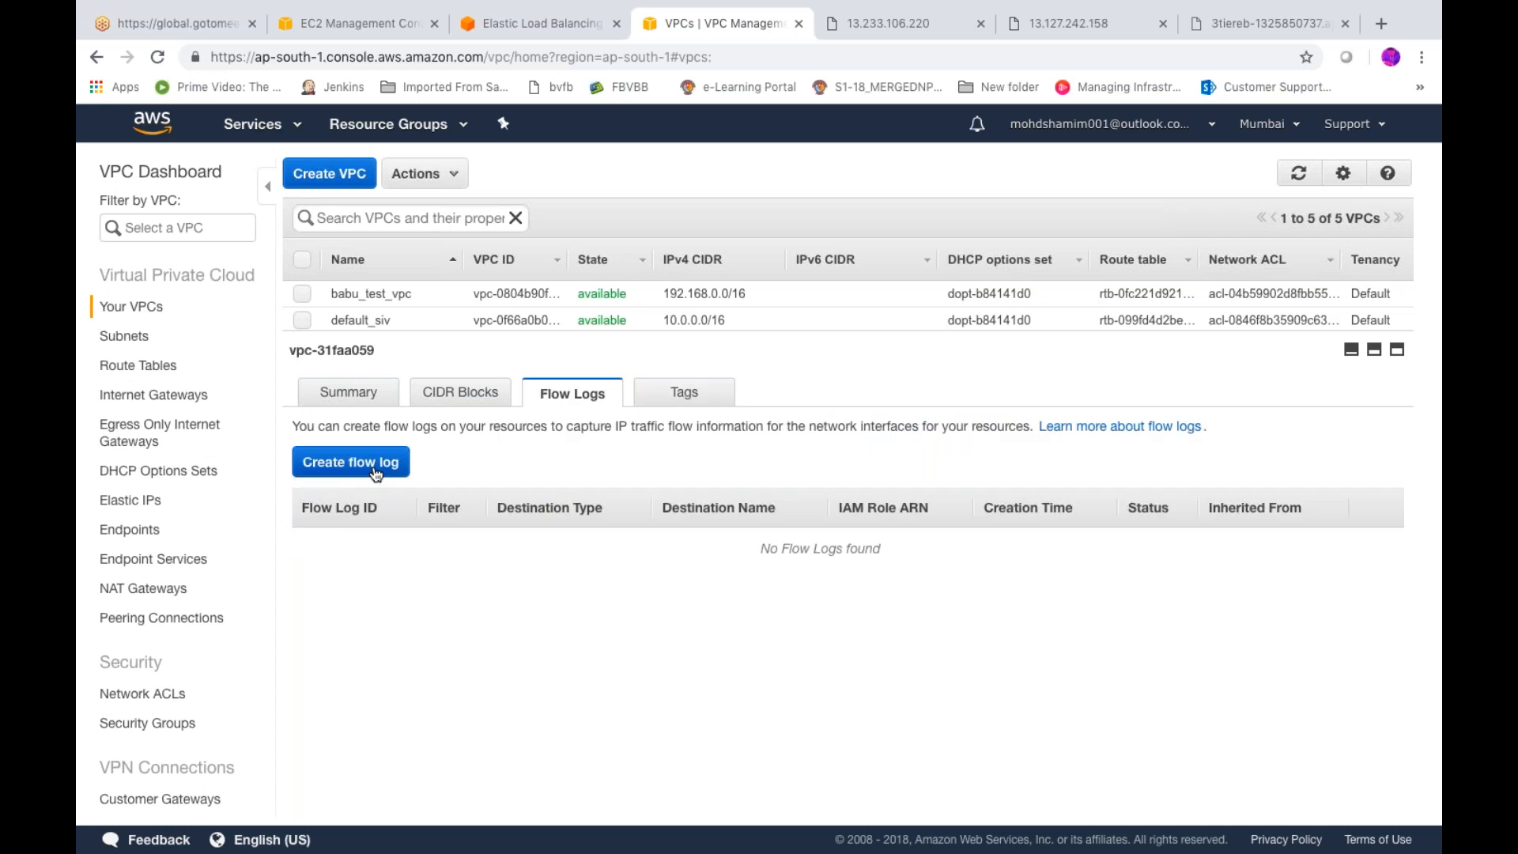
- Review the filter, destination log group and IAM role options for a new flow log on vpc-31faa059, and cancel it
left_click(375, 470)
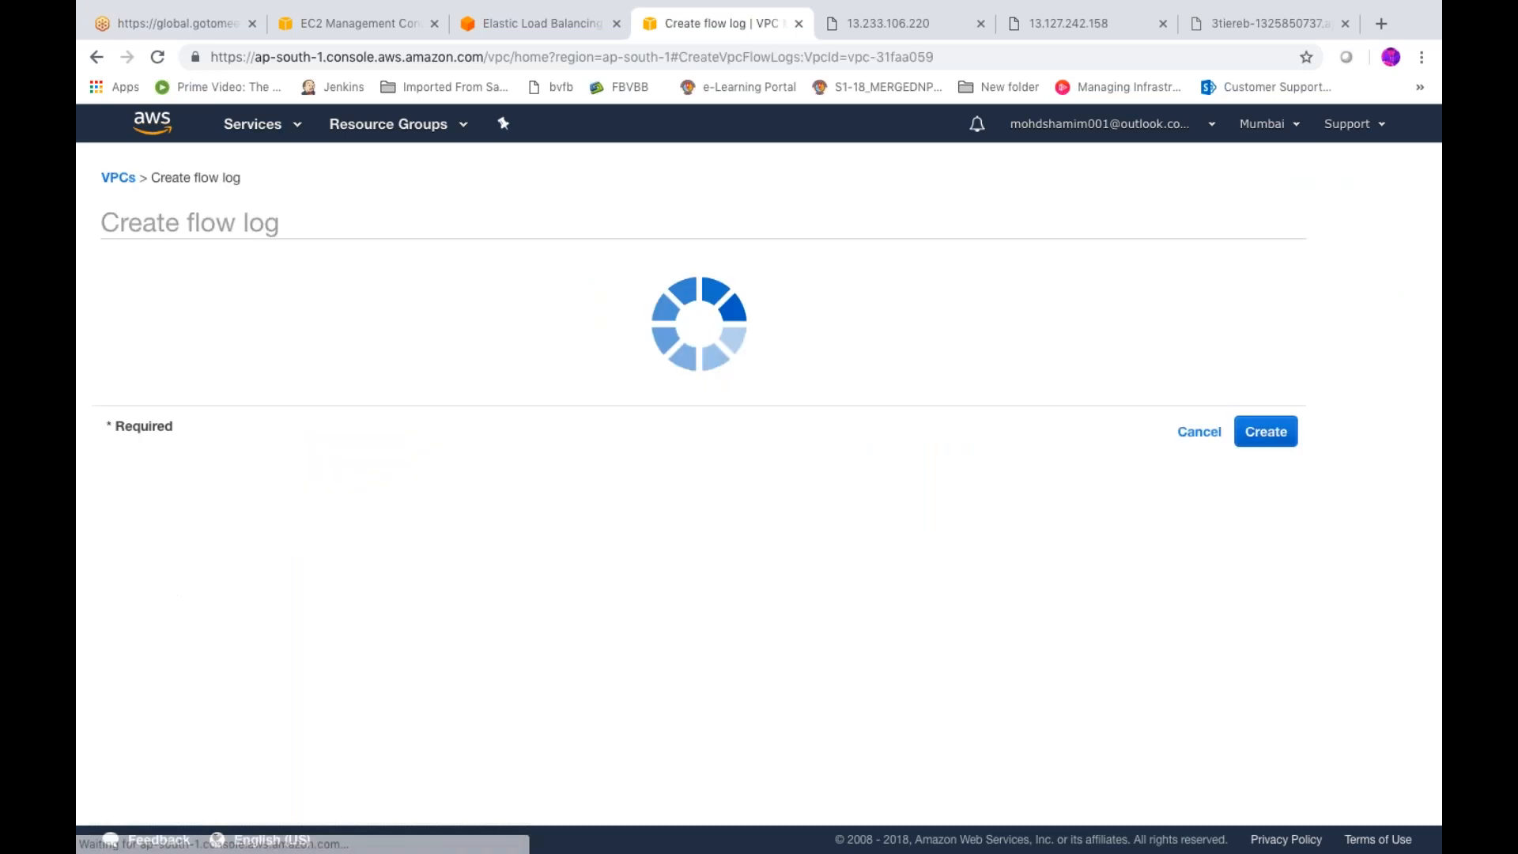
left_click(676, 365)
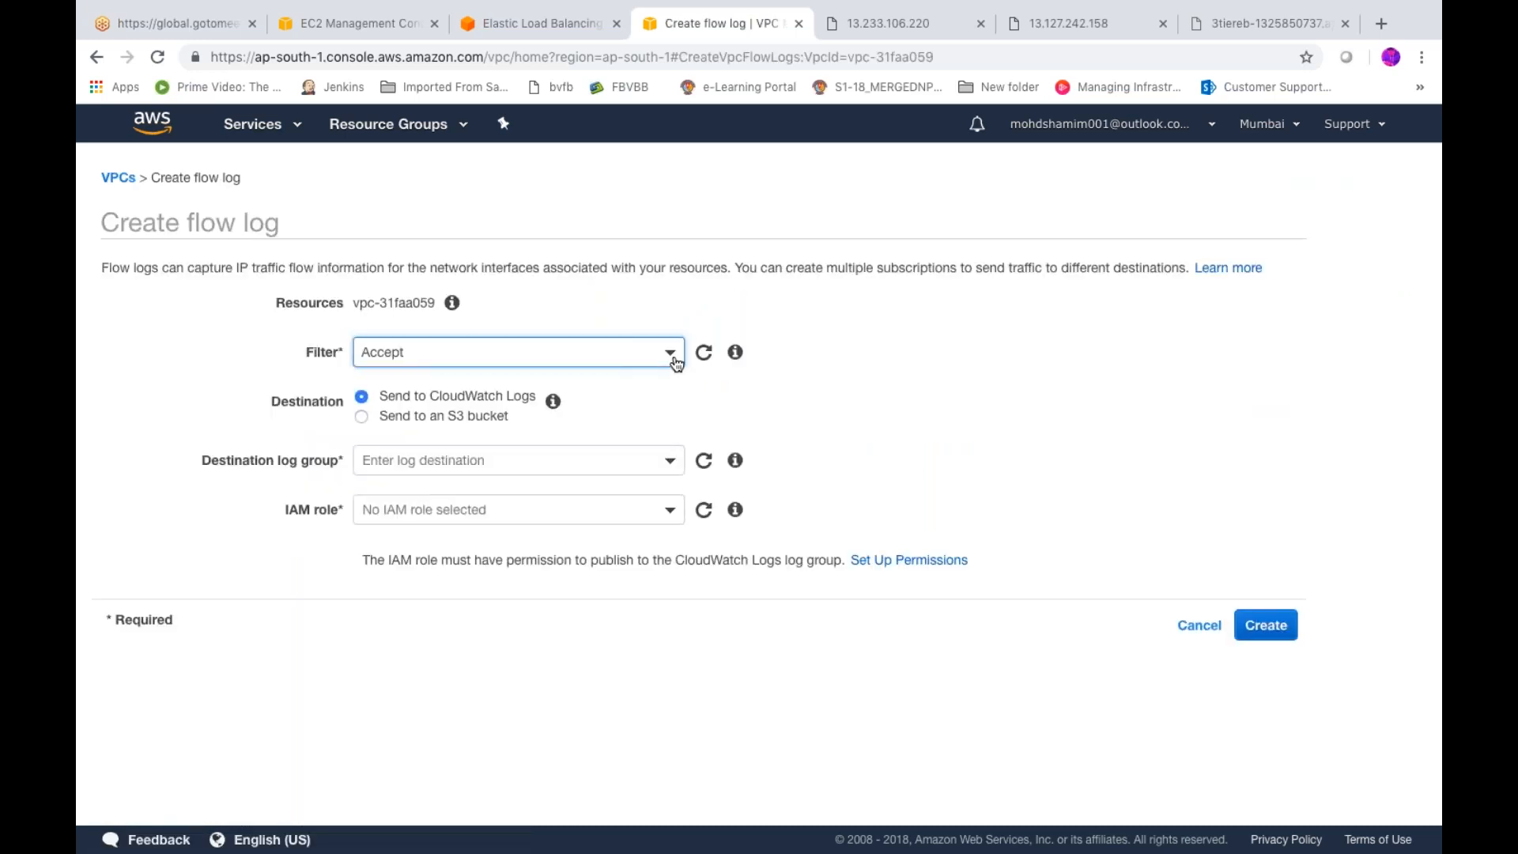
left_click(771, 372)
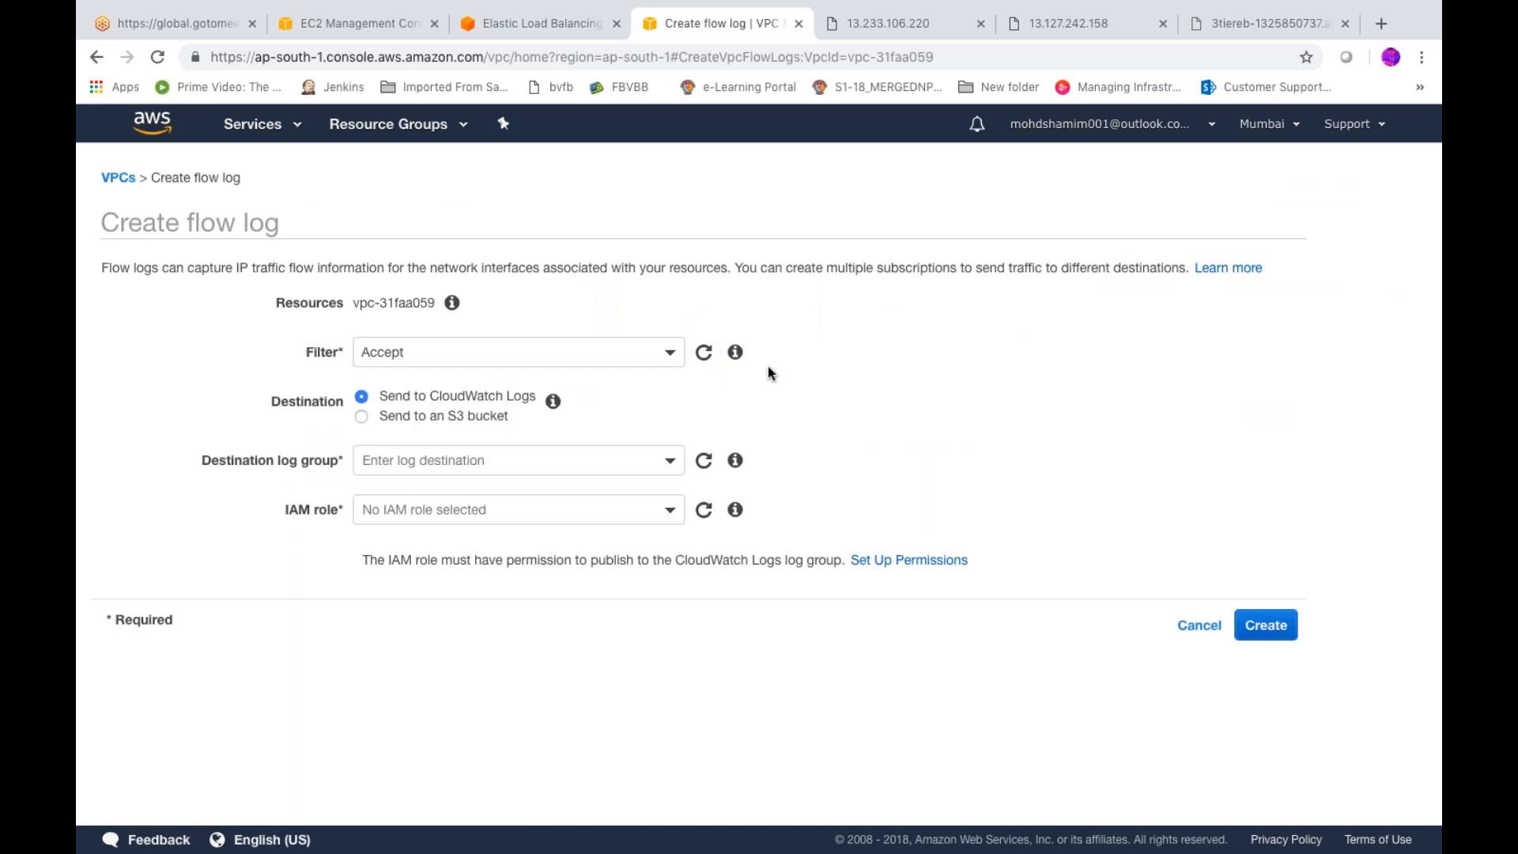
left_click(590, 464)
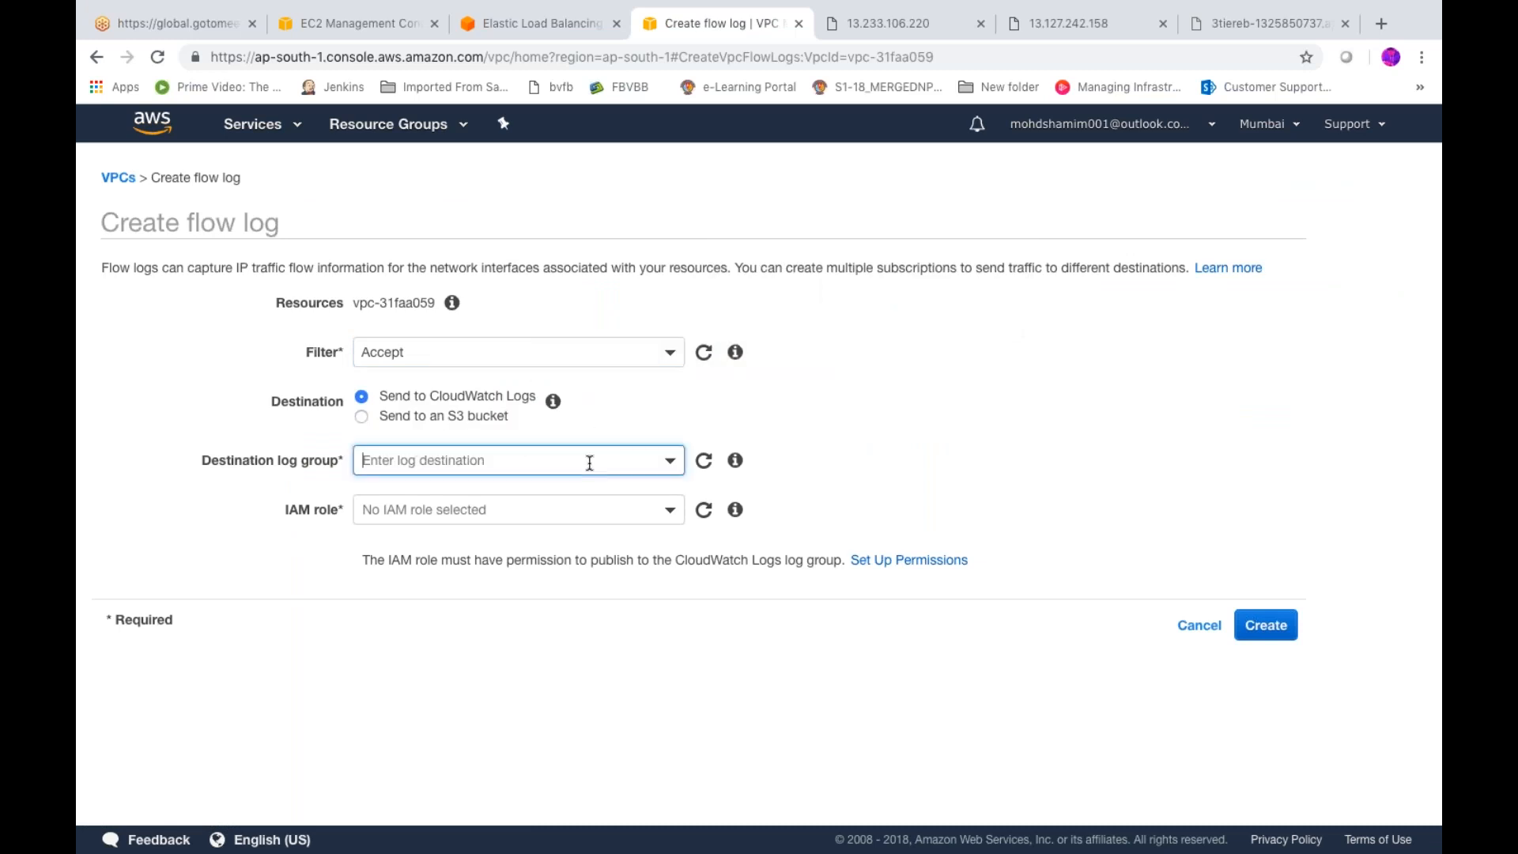
left_click(748, 440)
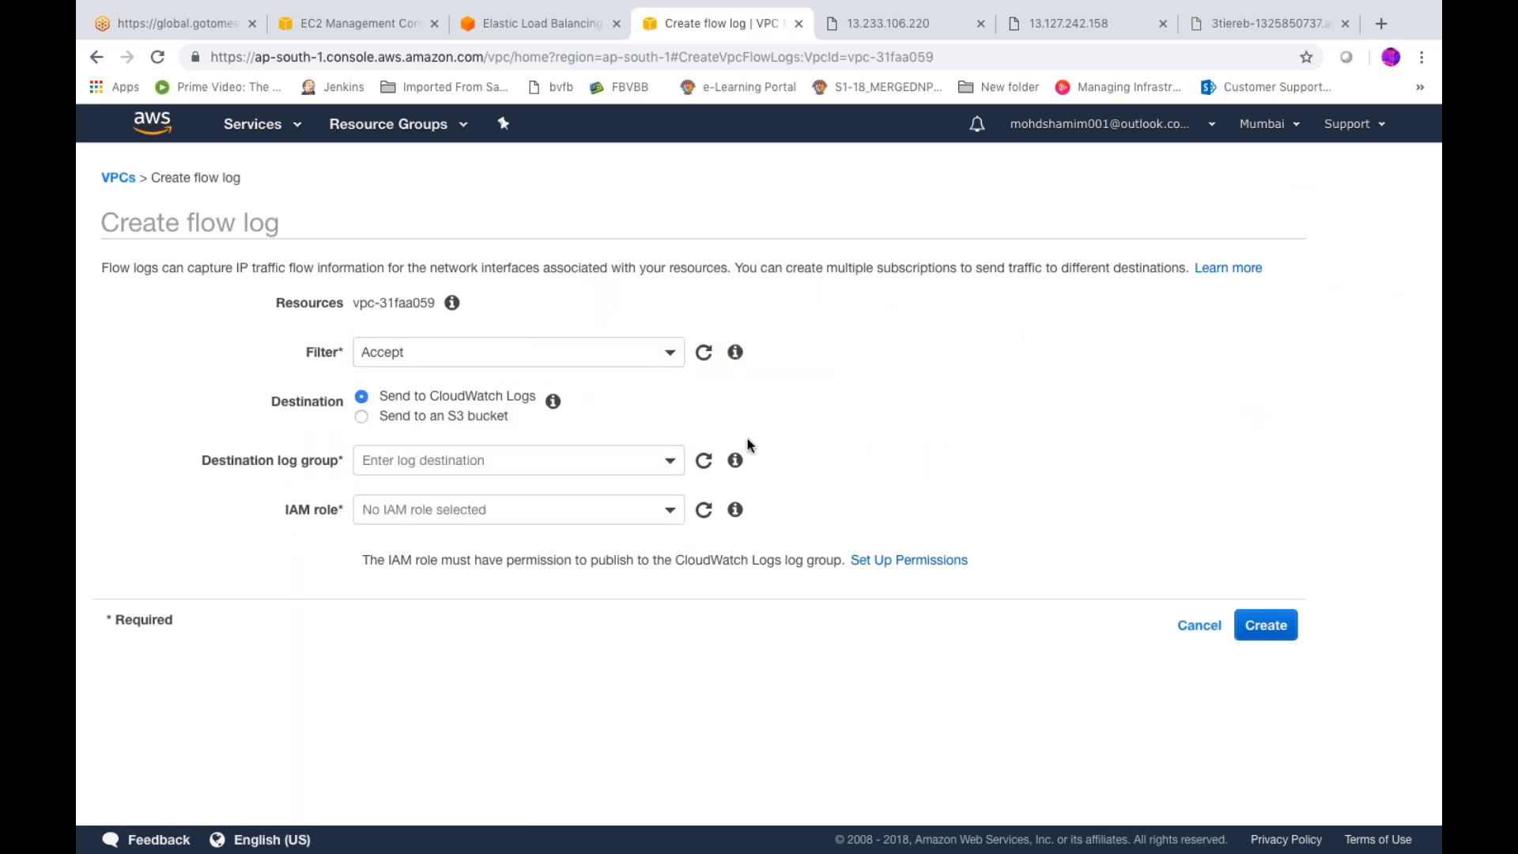
left_click(664, 460)
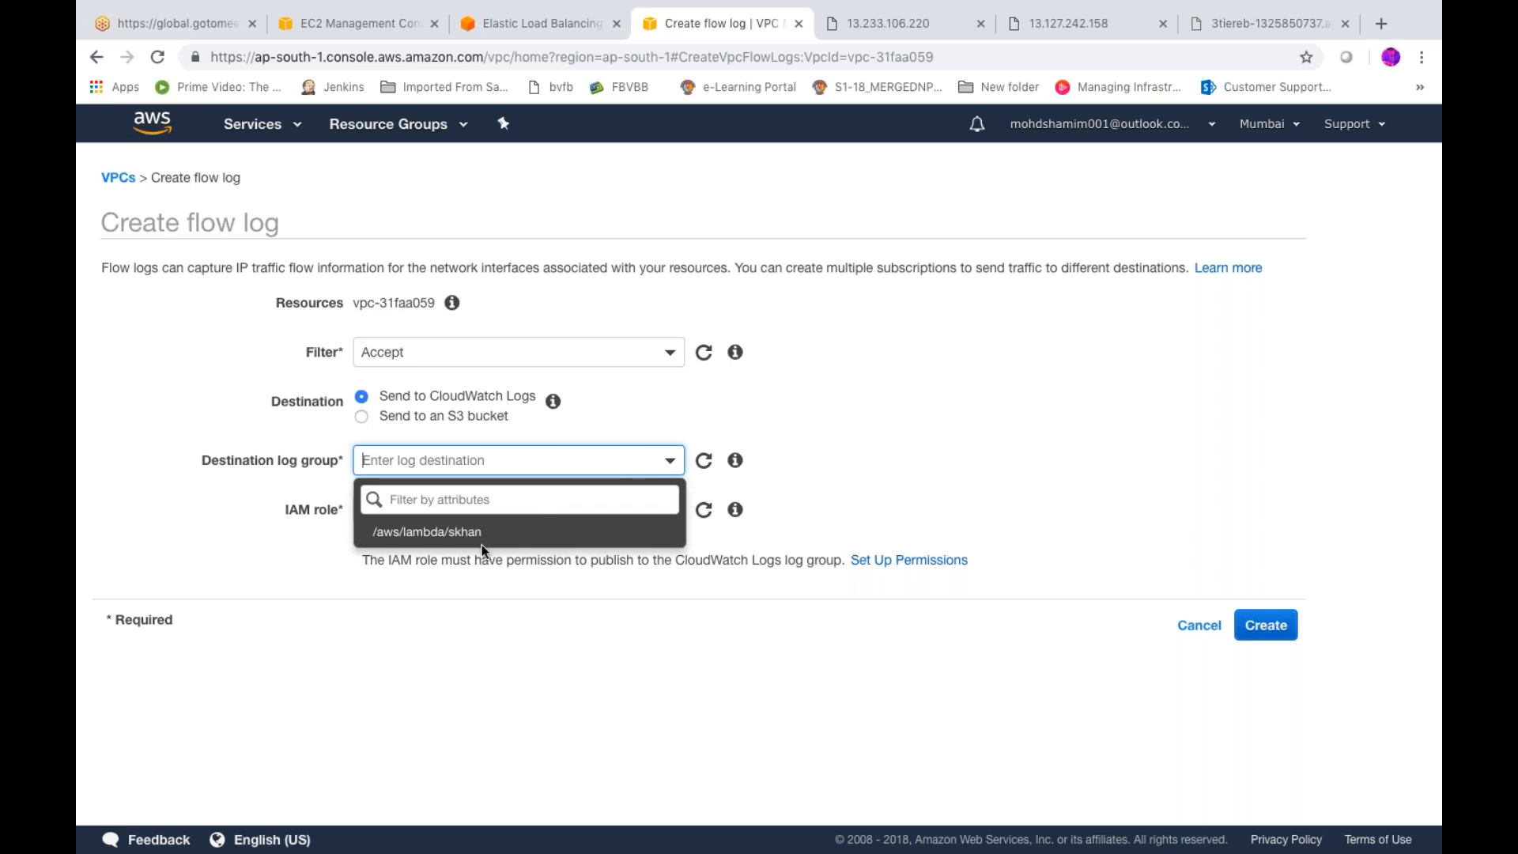
left_click(698, 406)
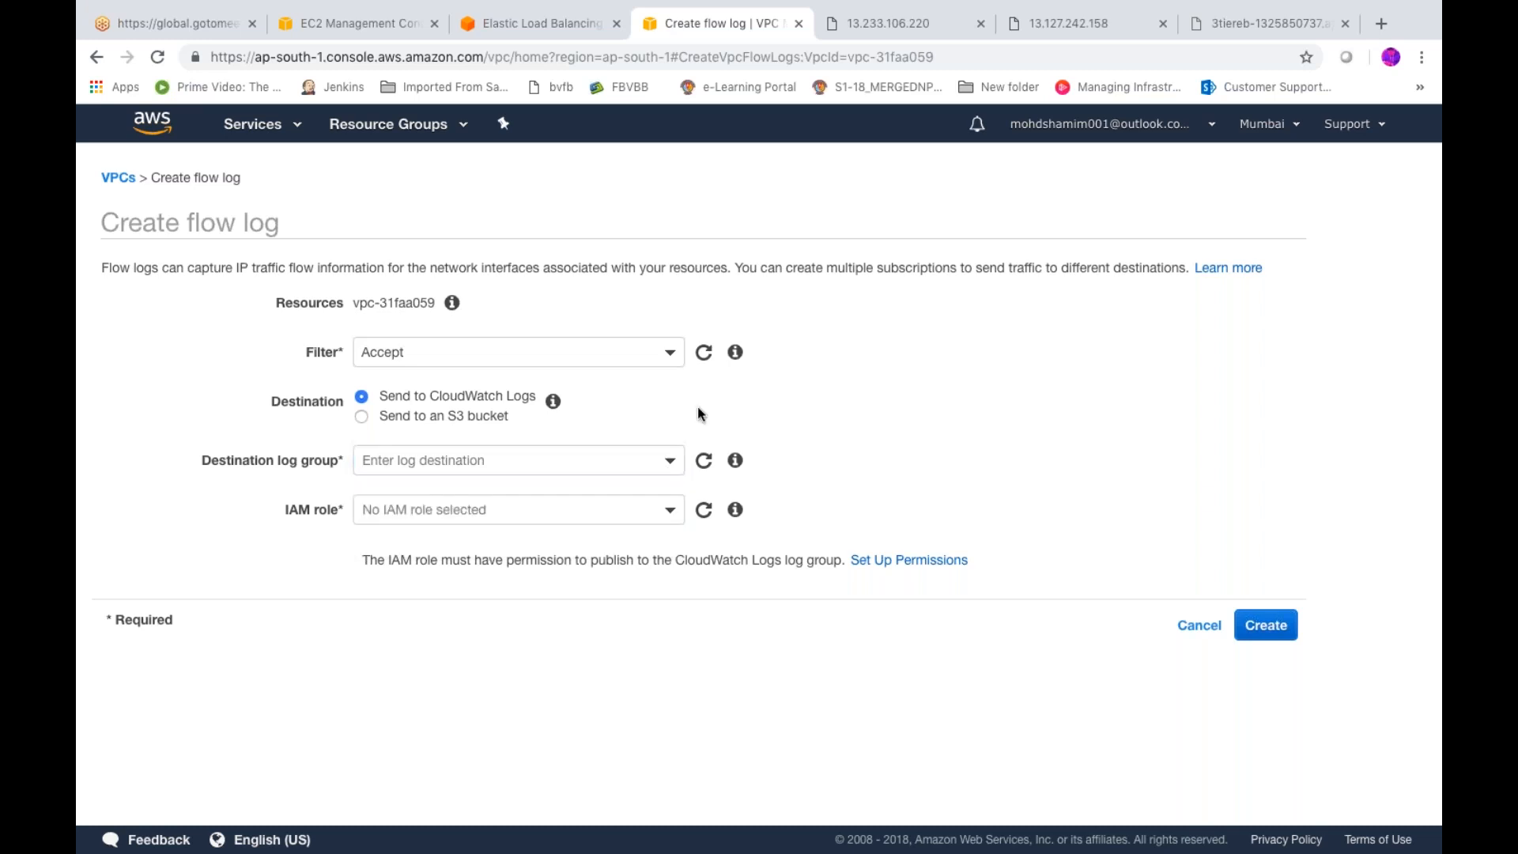
left_click(670, 512)
mouse_move(736, 461)
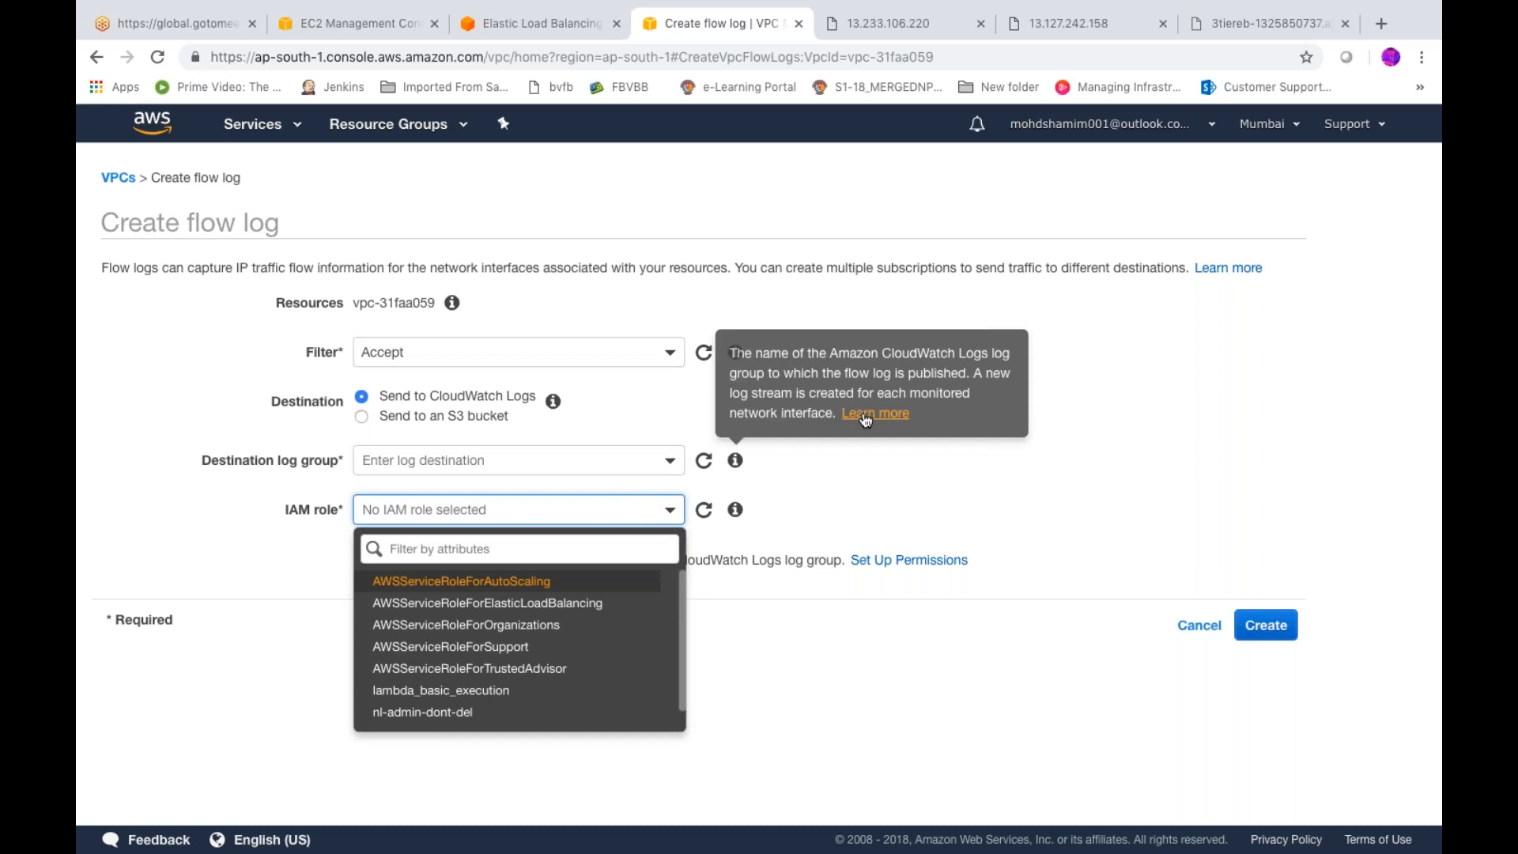
left_click(898, 474)
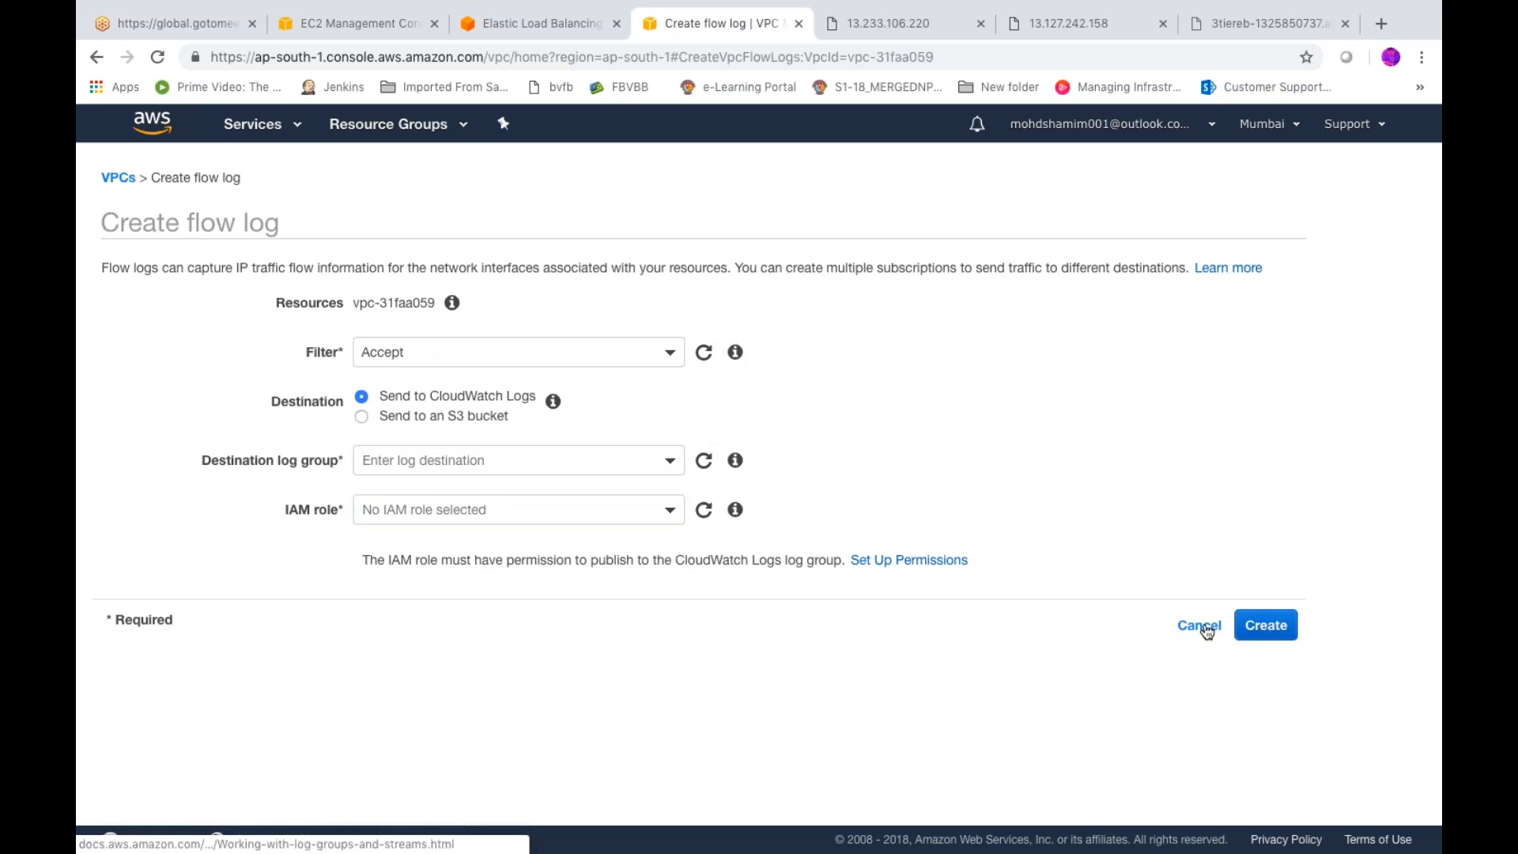
left_click(1200, 626)
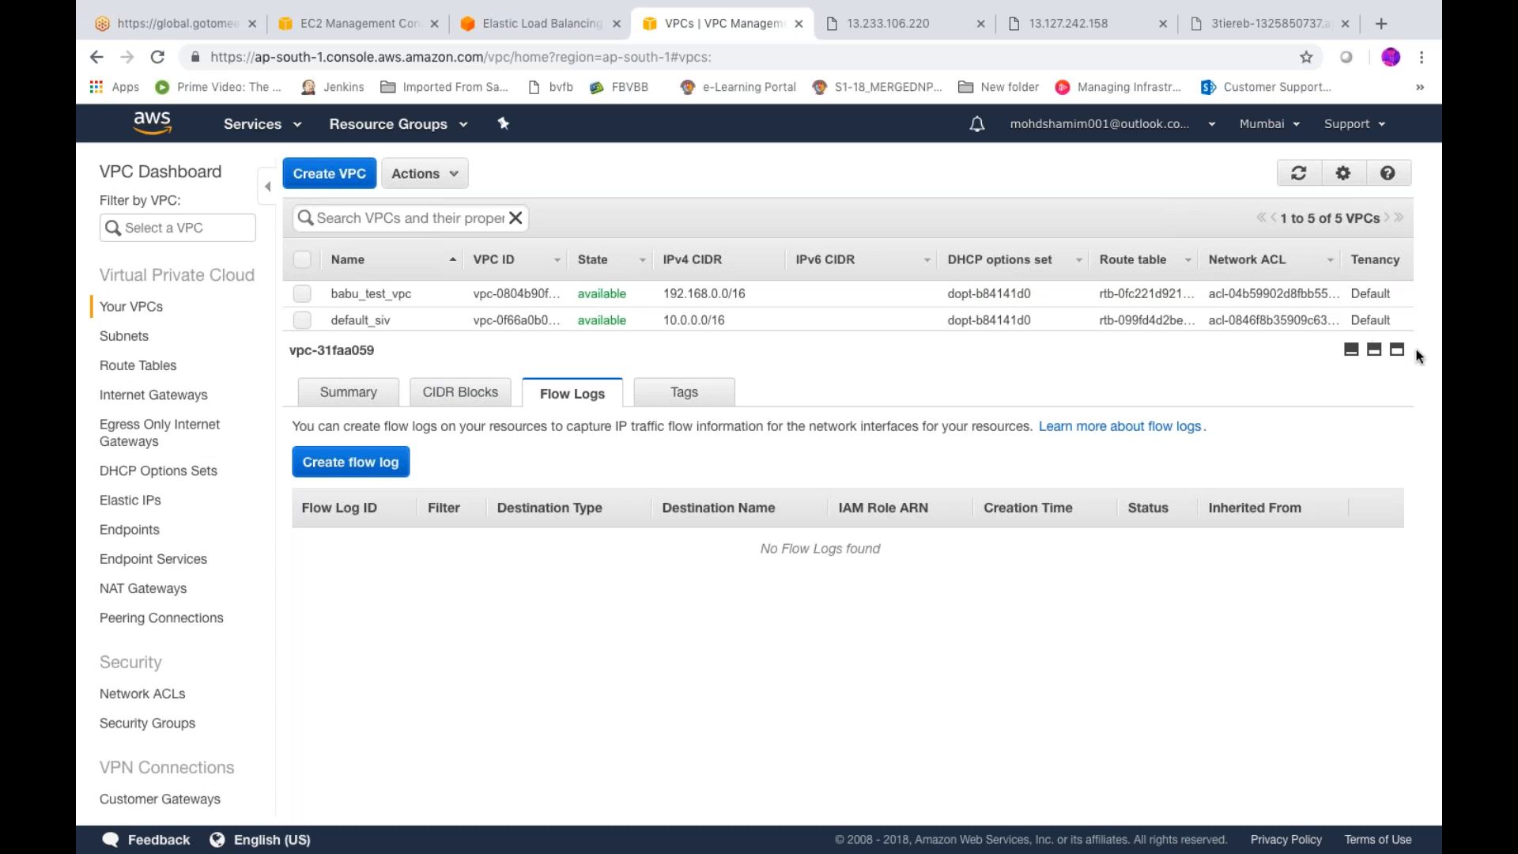
- Select only vpctest123 in the VPC list and review the actions offered for it
left_click(1373, 353)
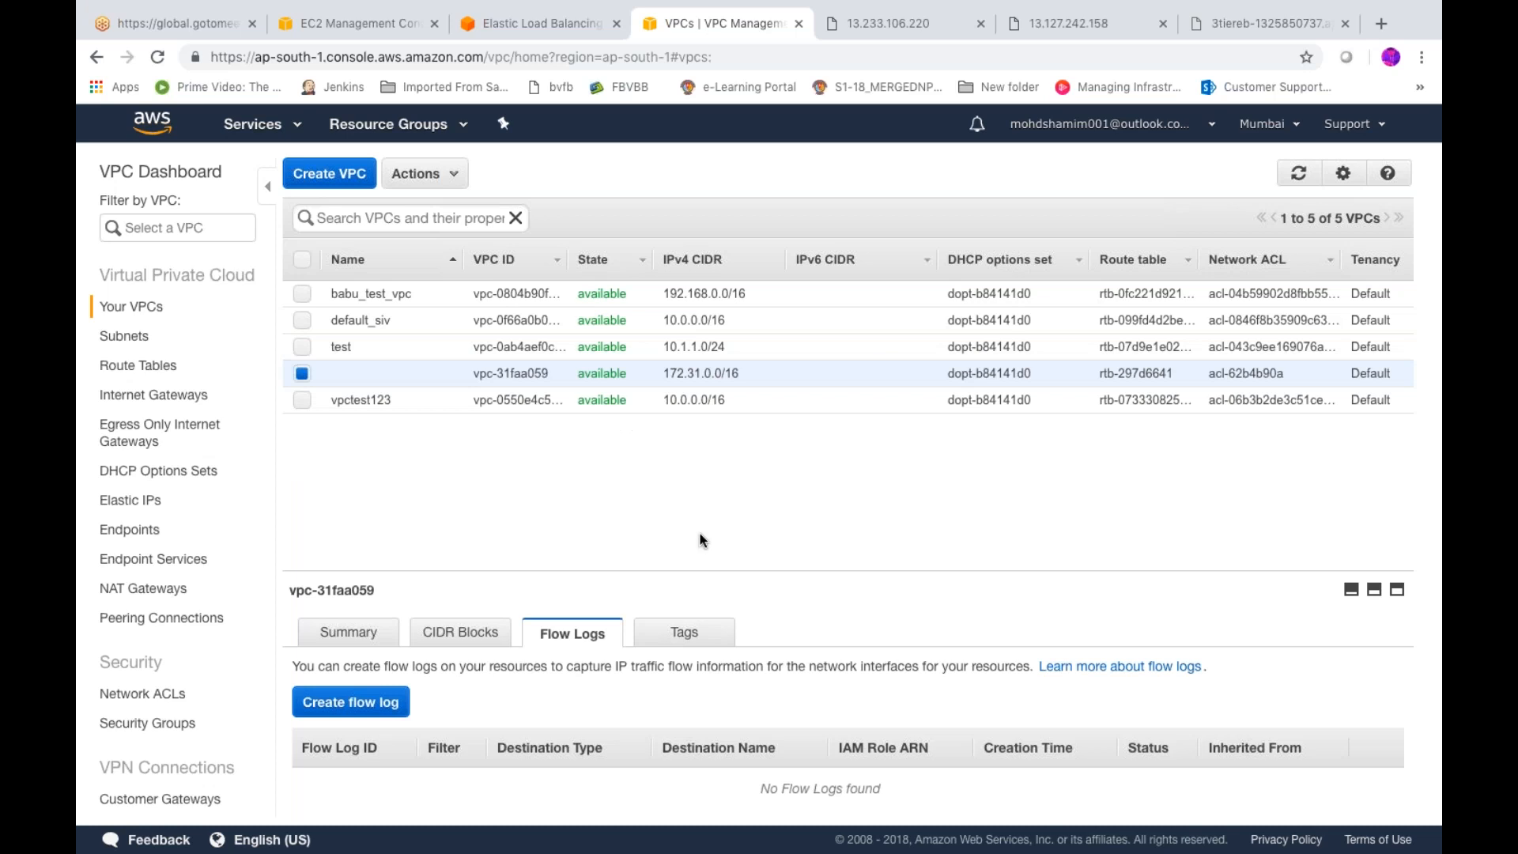
left_click(301, 400)
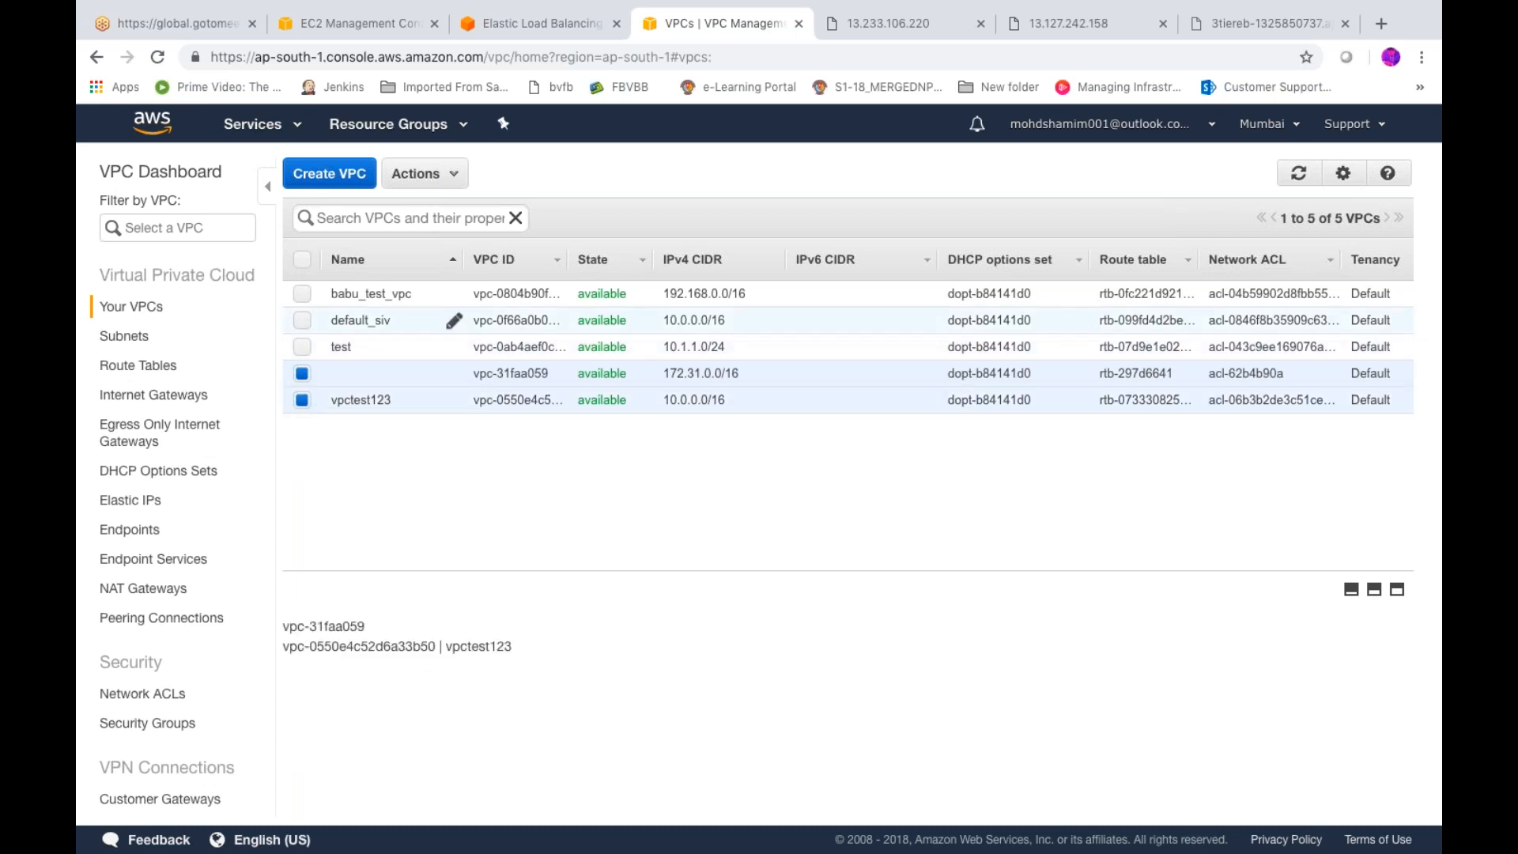
left_click(302, 374)
left_click(446, 174)
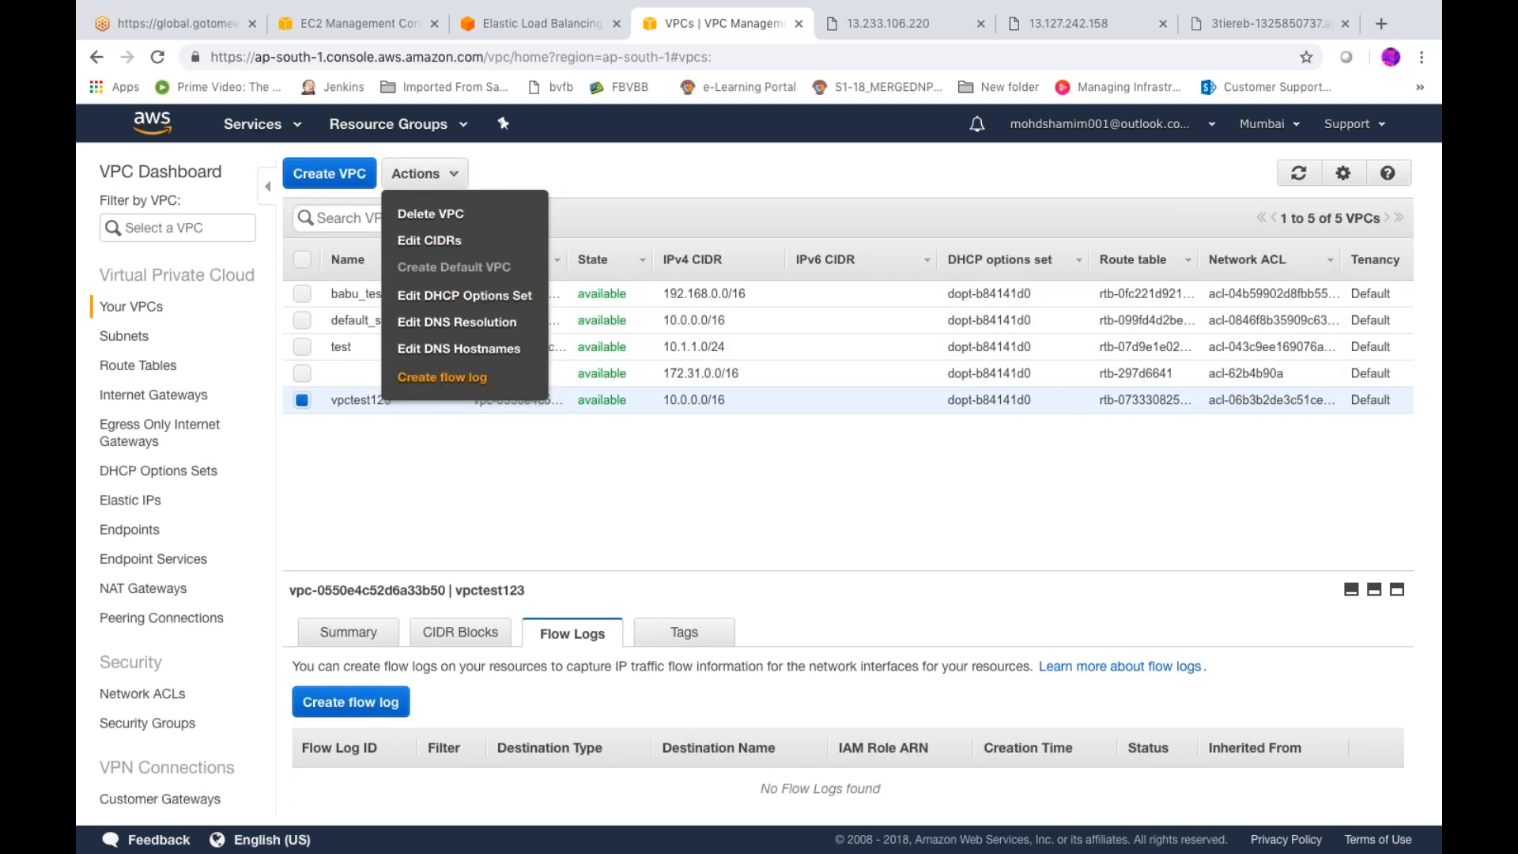
left_click(443, 448)
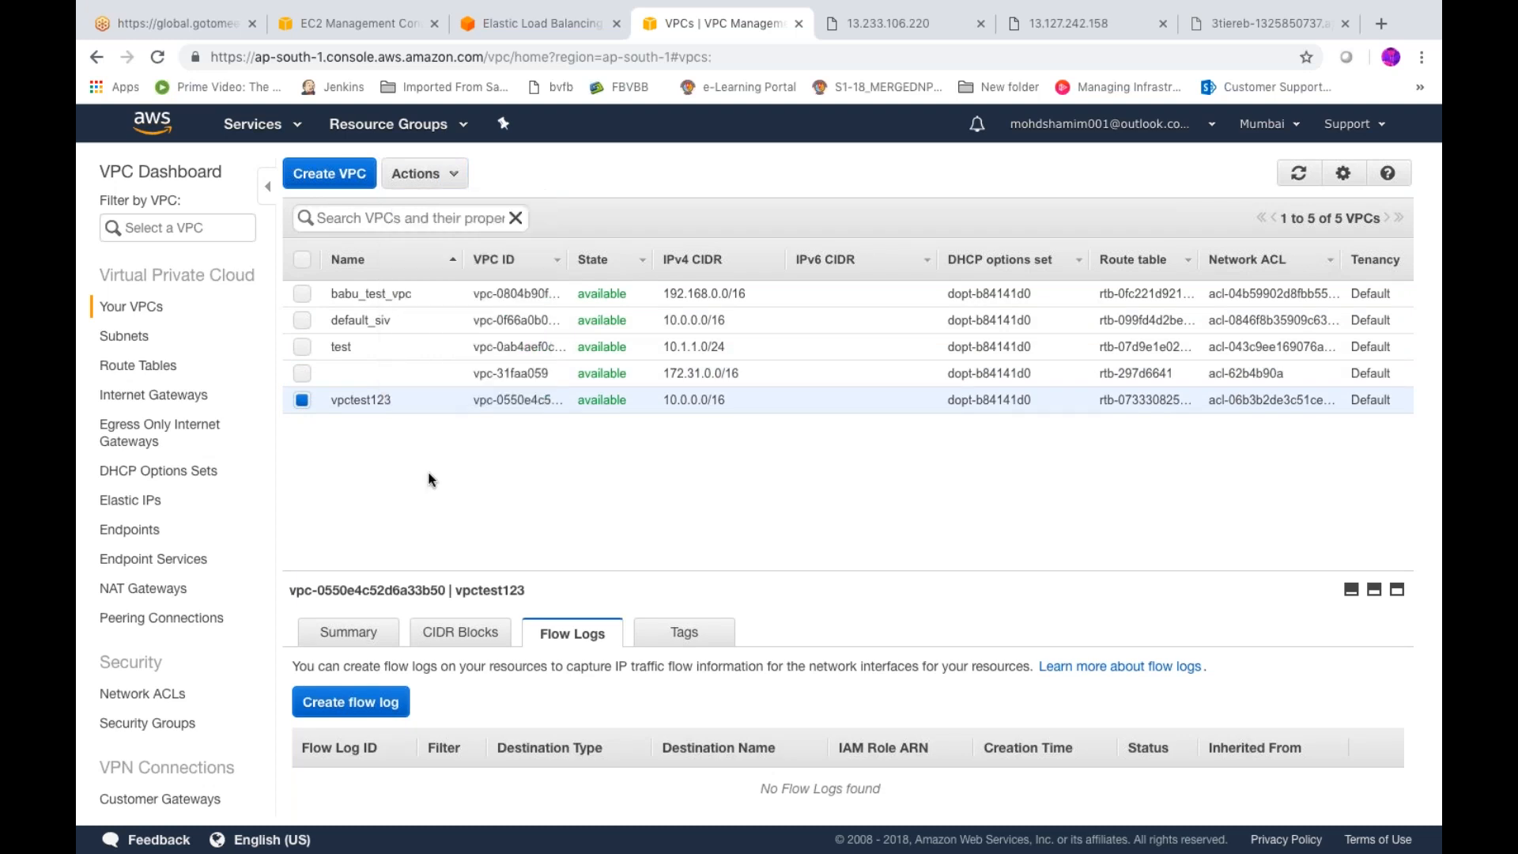
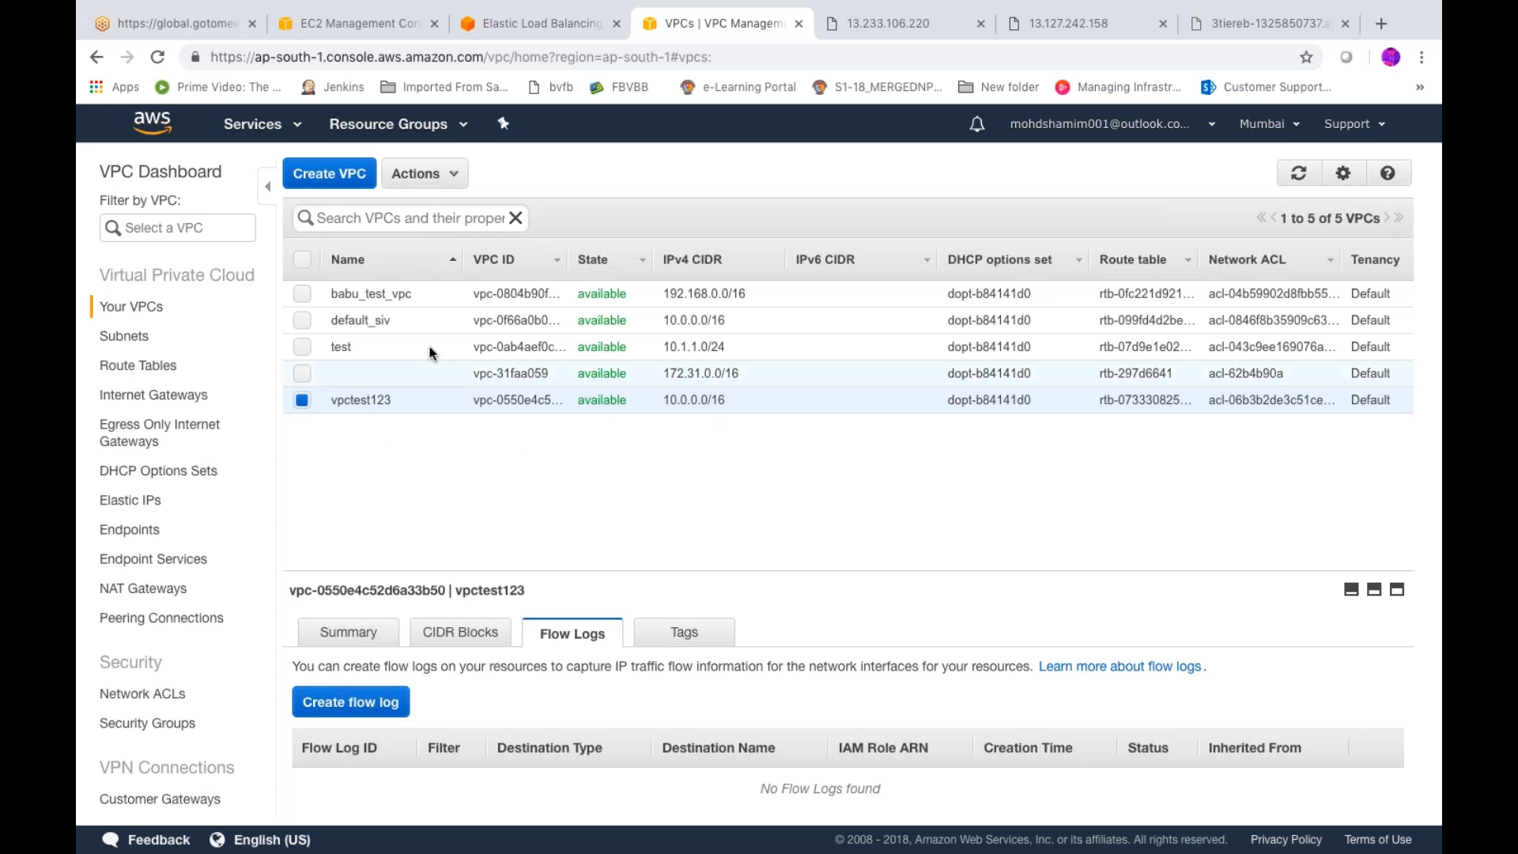
left_click(160, 308)
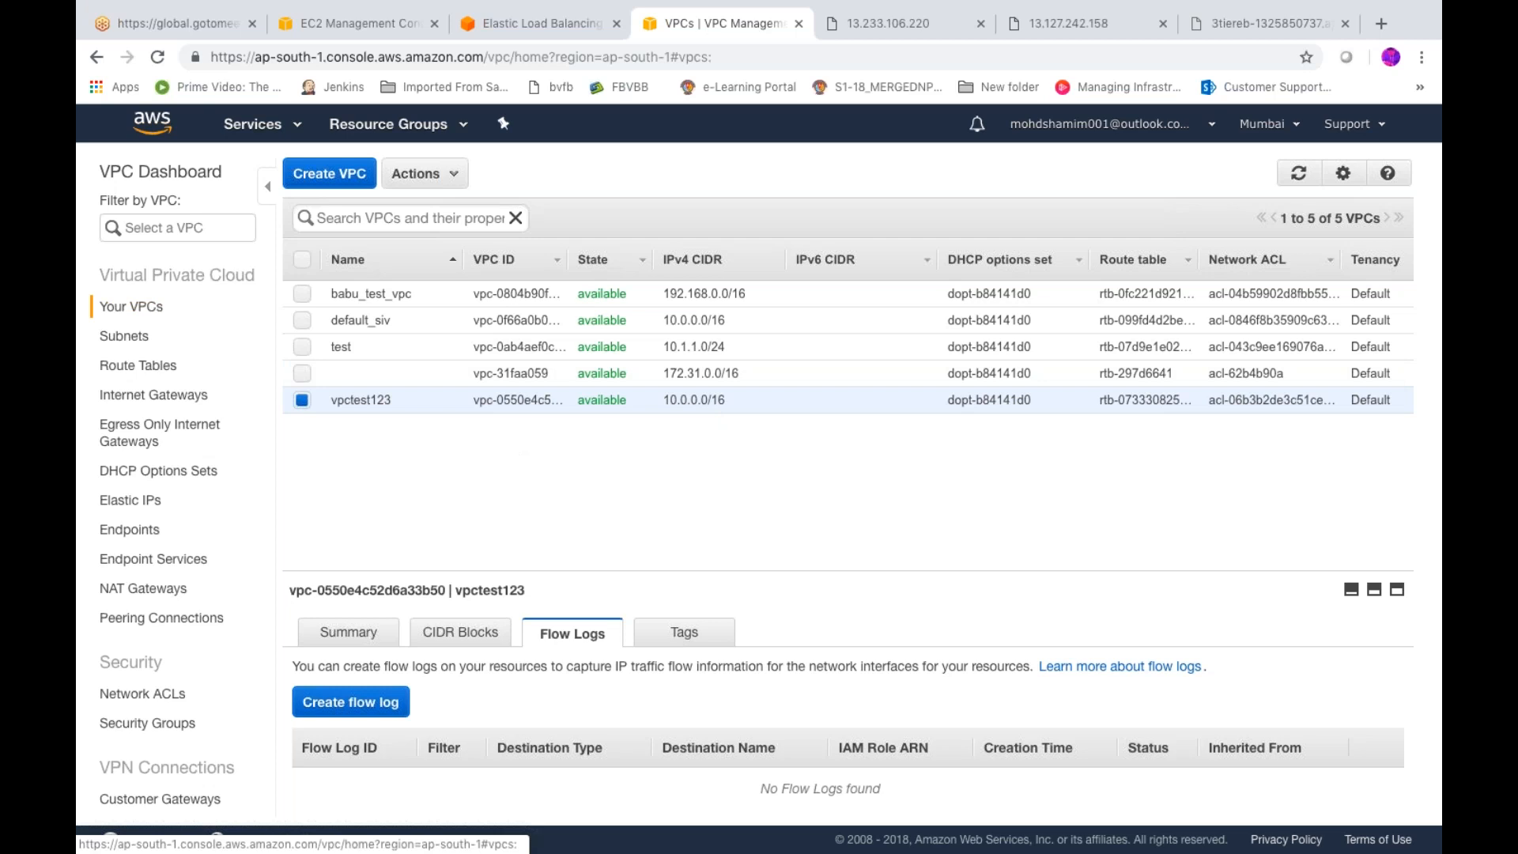
- Return to the EC2 Dashboard and reload the web page at the 3tiereb load balancer's DNS address
left_click(264, 129)
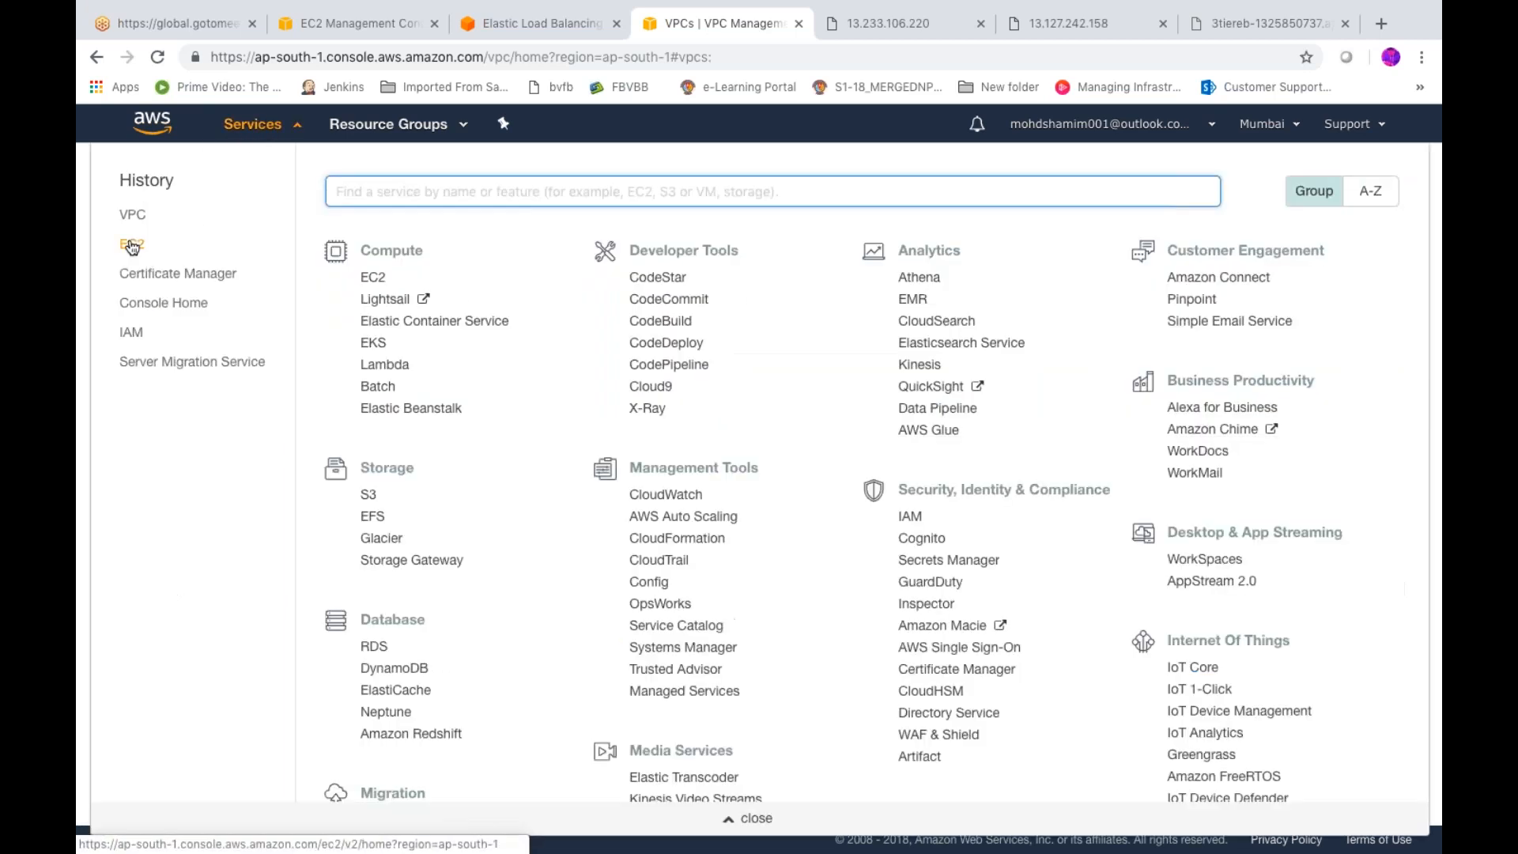
left_click(133, 245)
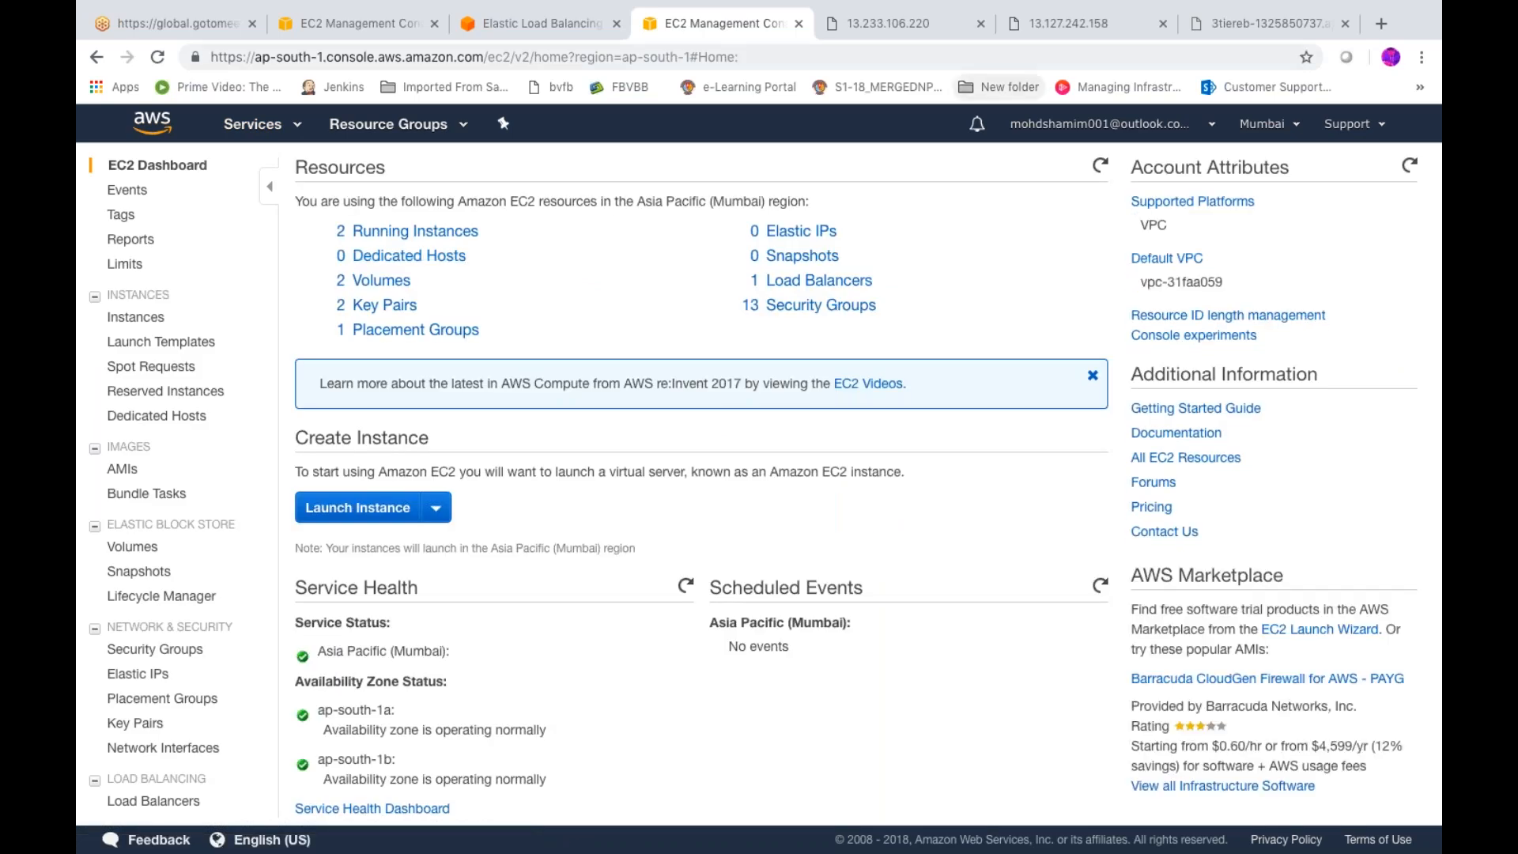
left_click(1236, 27)
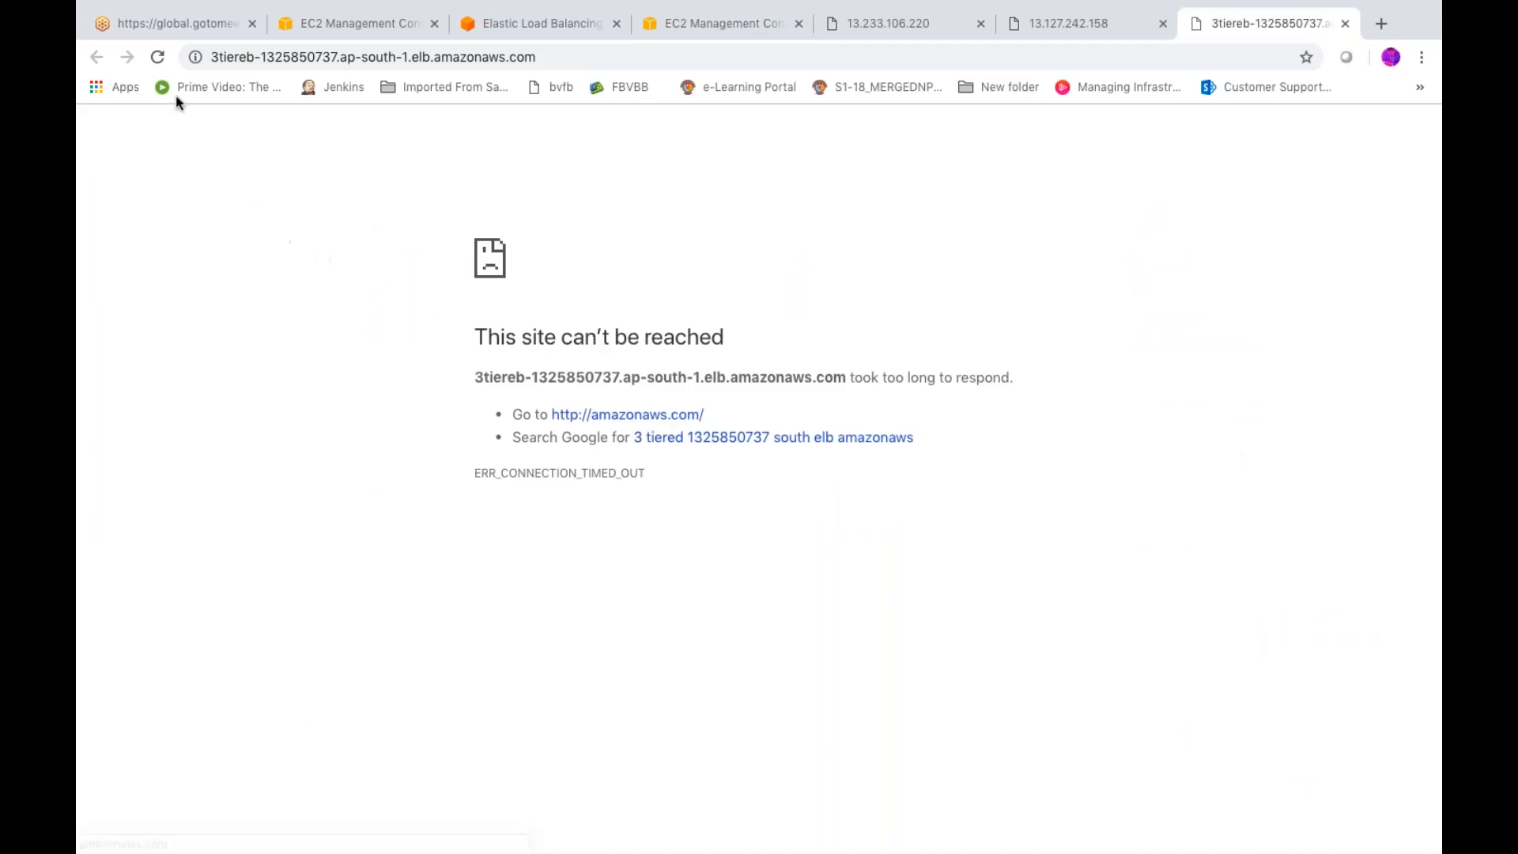
left_click(156, 58)
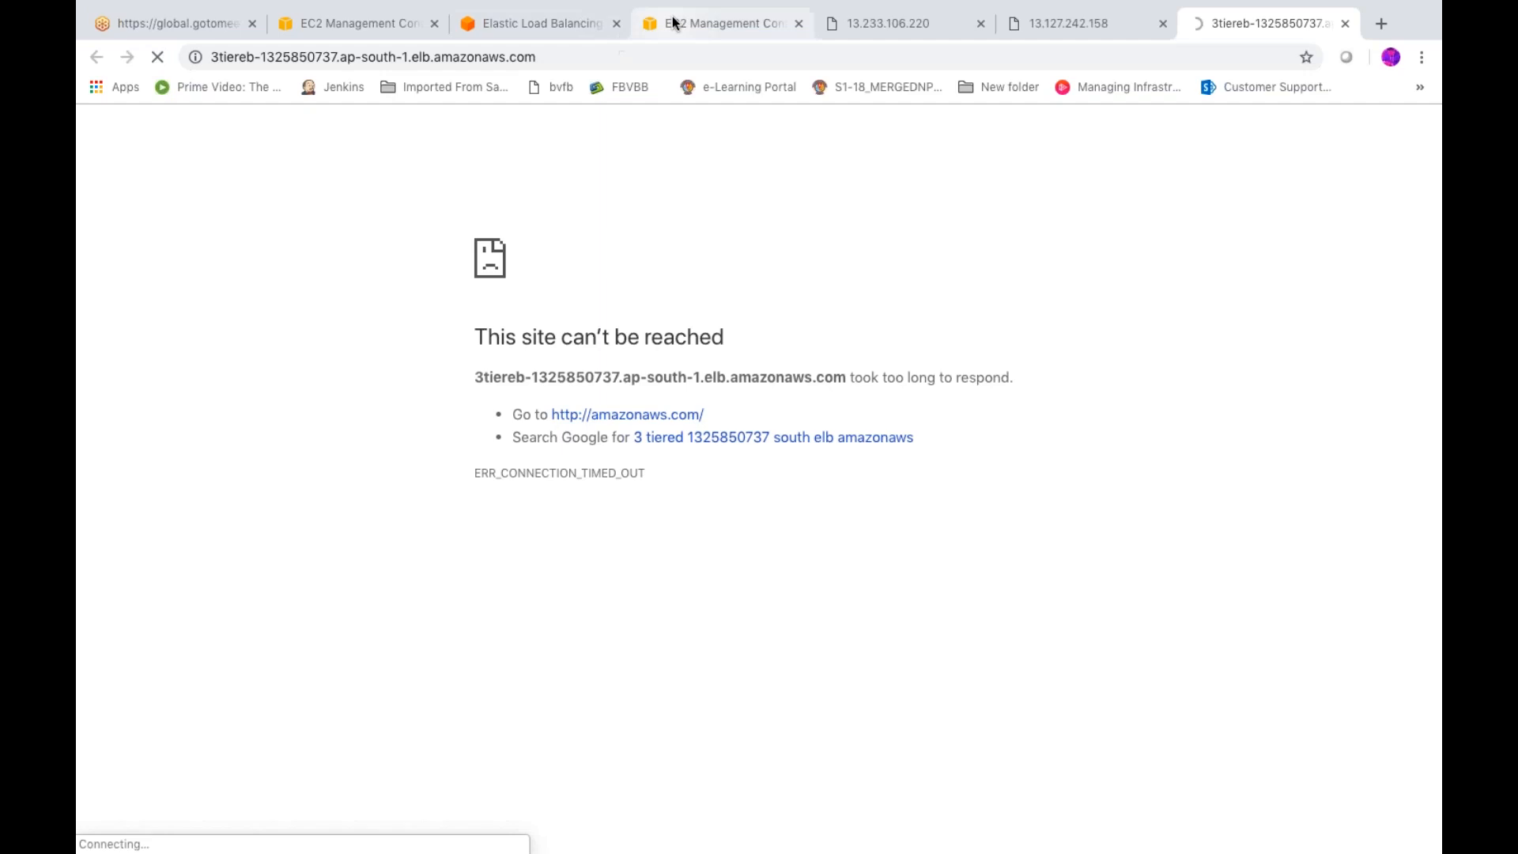
- Examine the tags and CloudWatch monitoring metrics of the 3tiereb load balancer
left_click(385, 26)
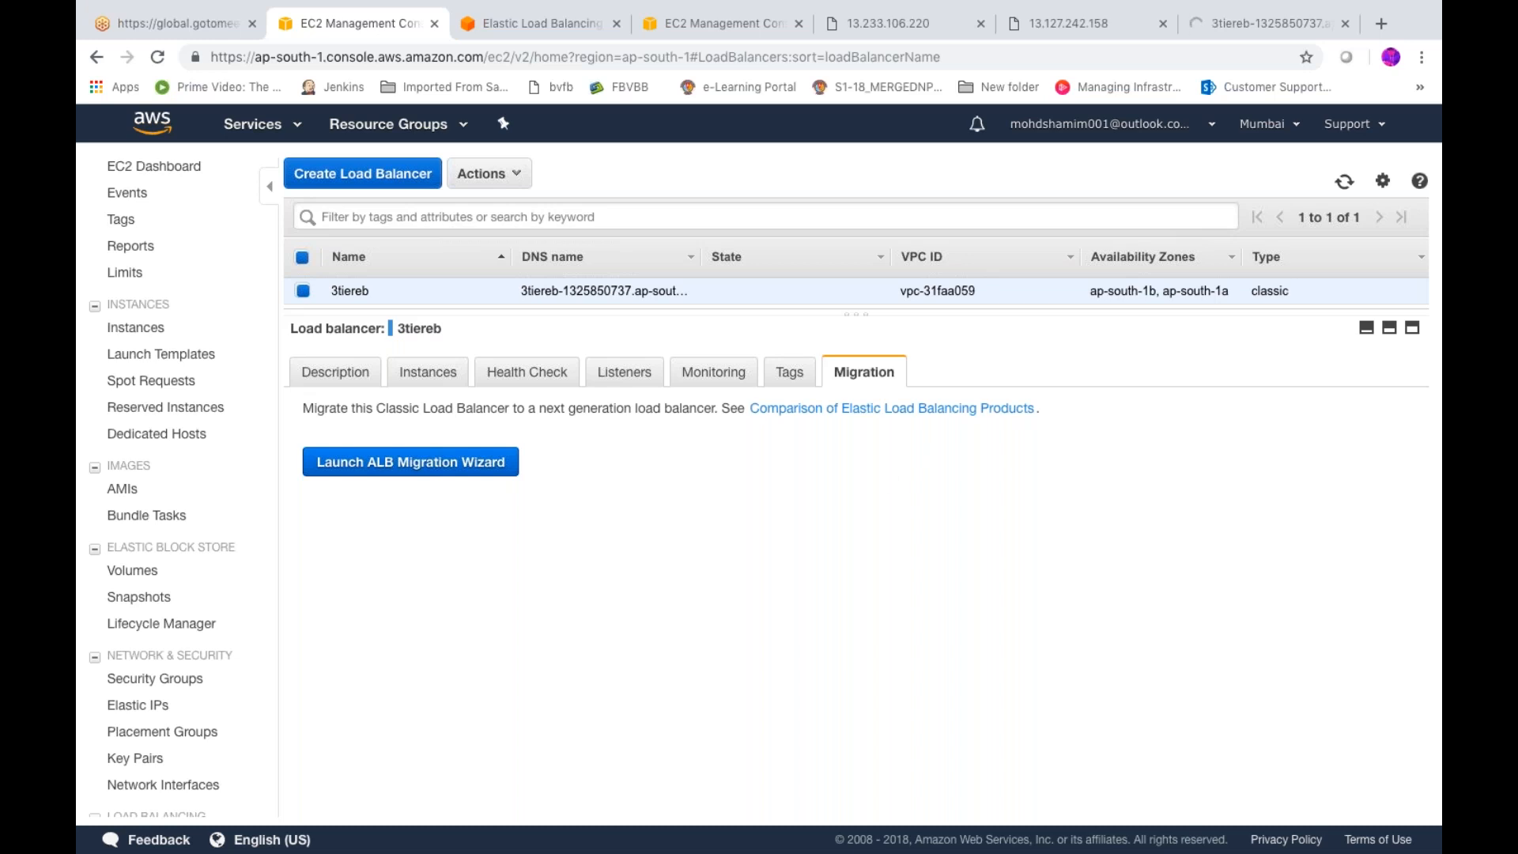
left_click(785, 376)
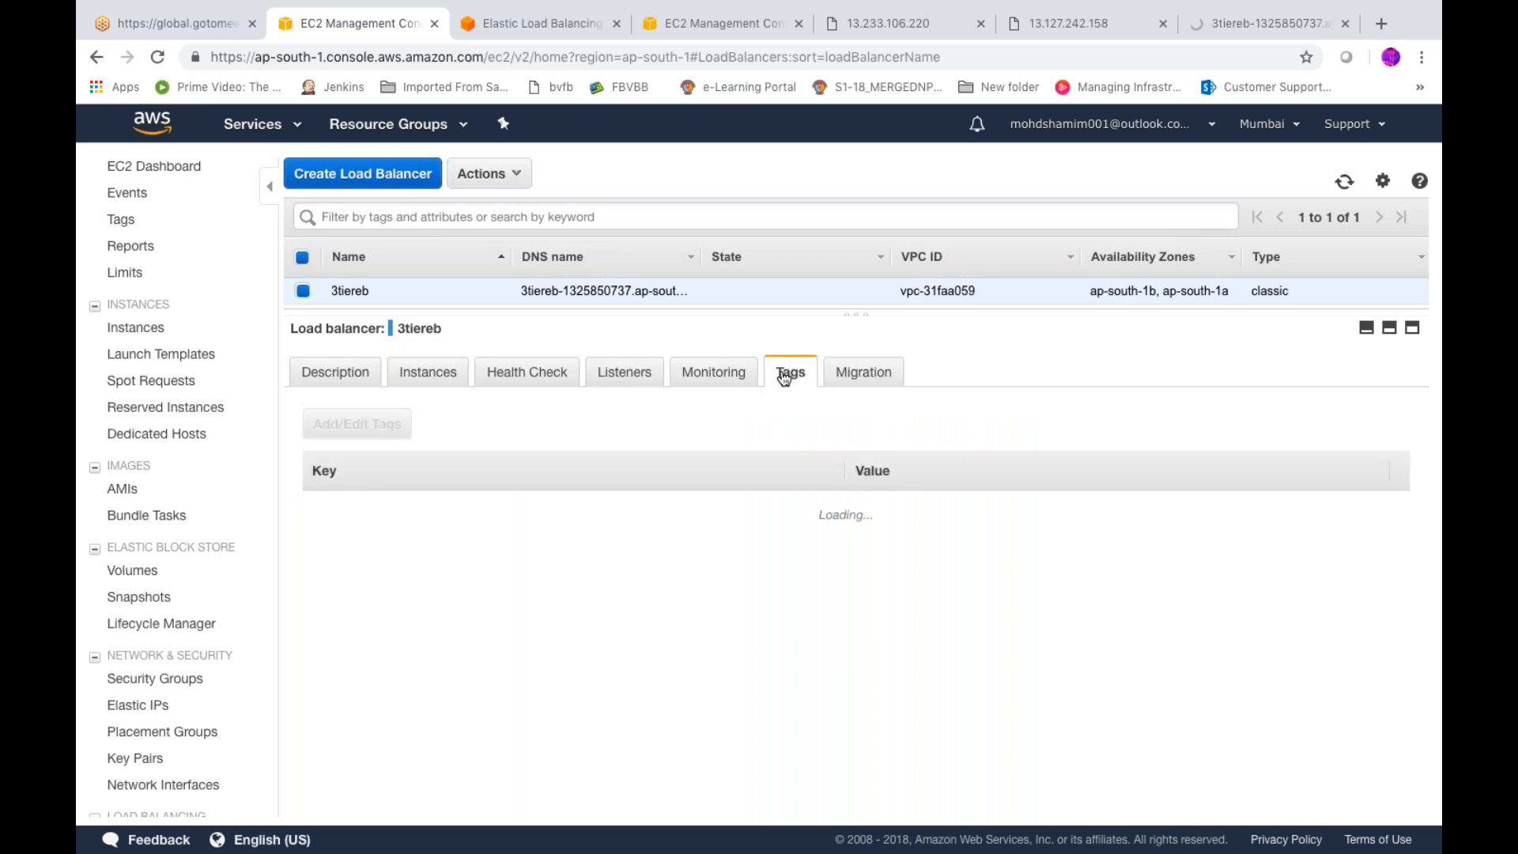
left_click(713, 383)
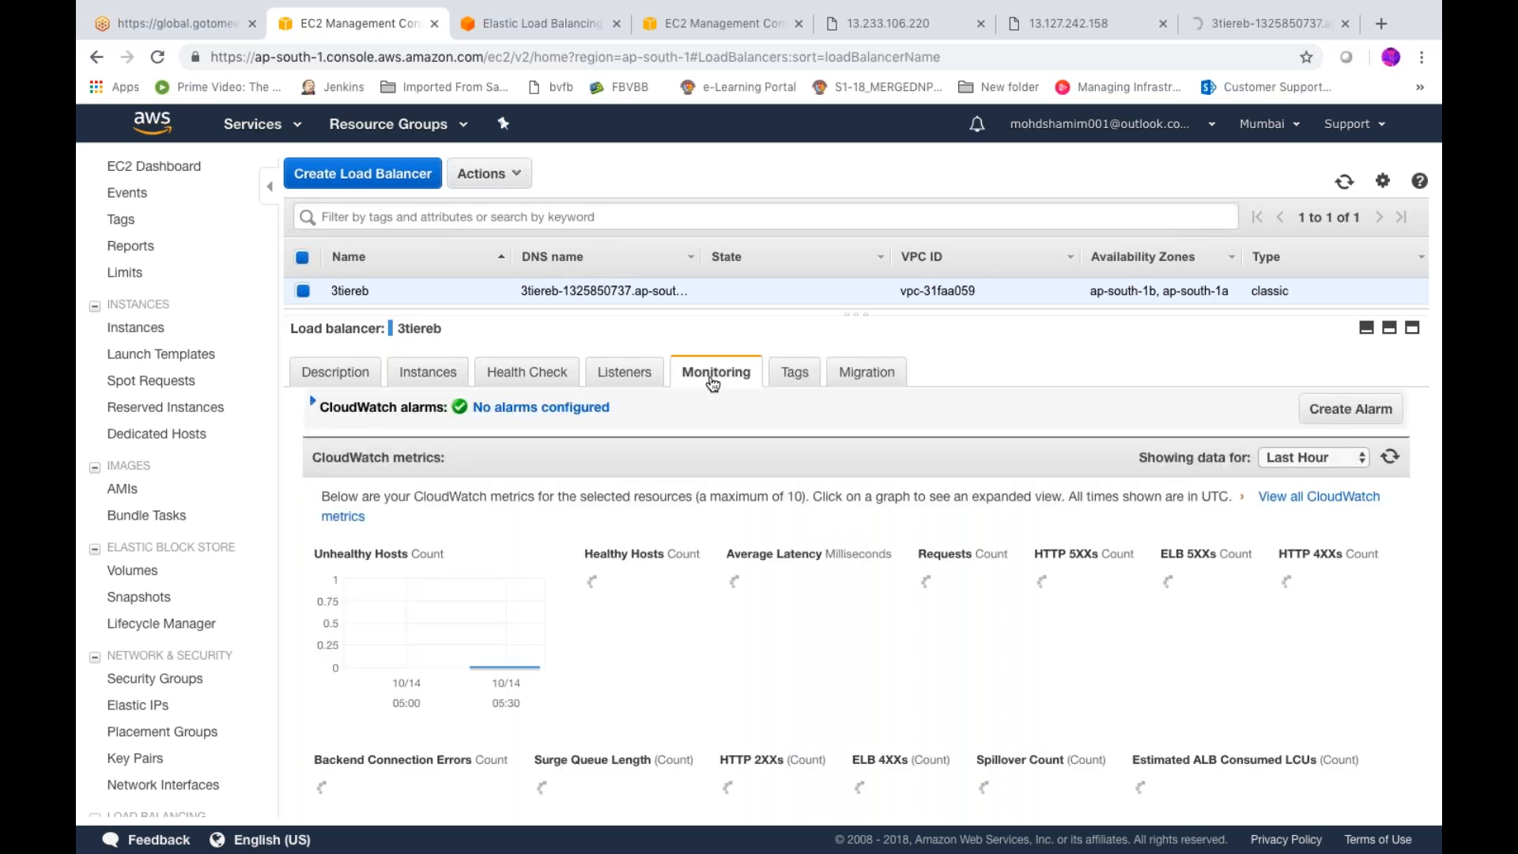
- Review the health check settings, registered instances and listeners of the classic load balancer 3tiereb
left_click(589, 381)
left_click(553, 378)
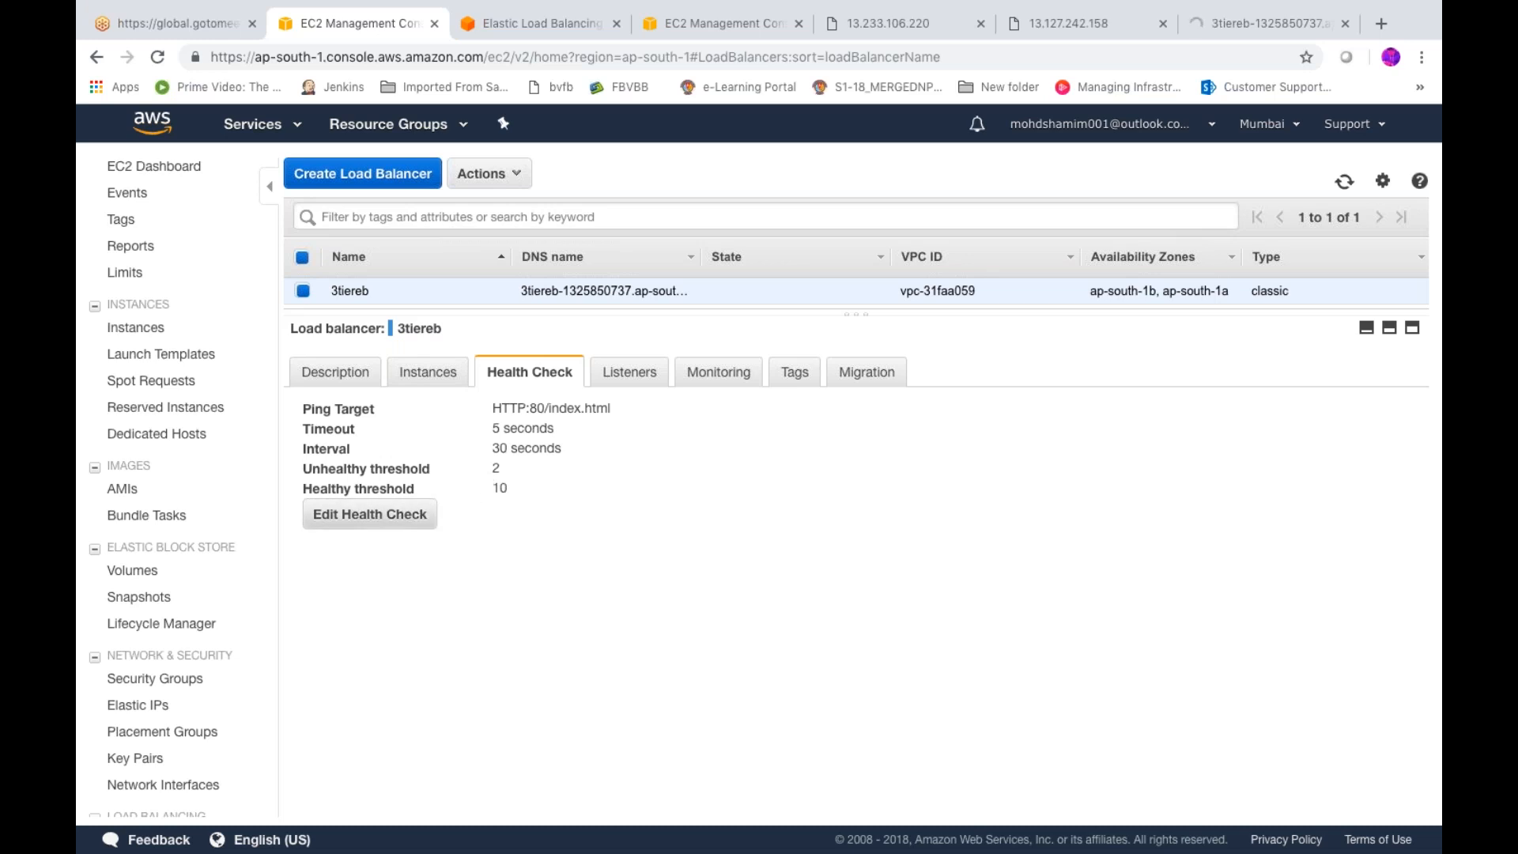
left_click(420, 382)
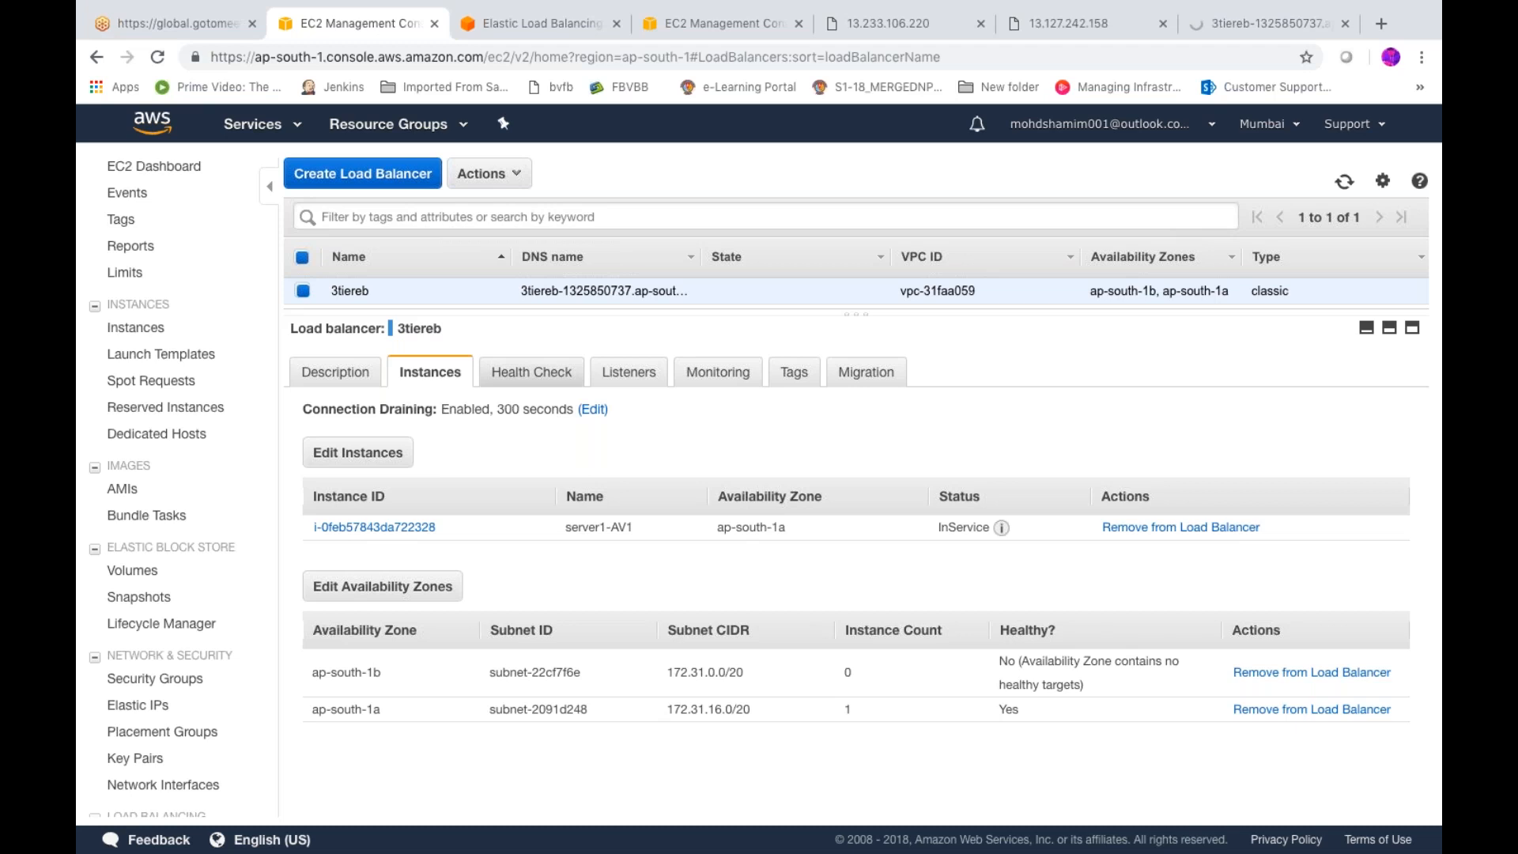
left_click(531, 372)
left_click(629, 373)
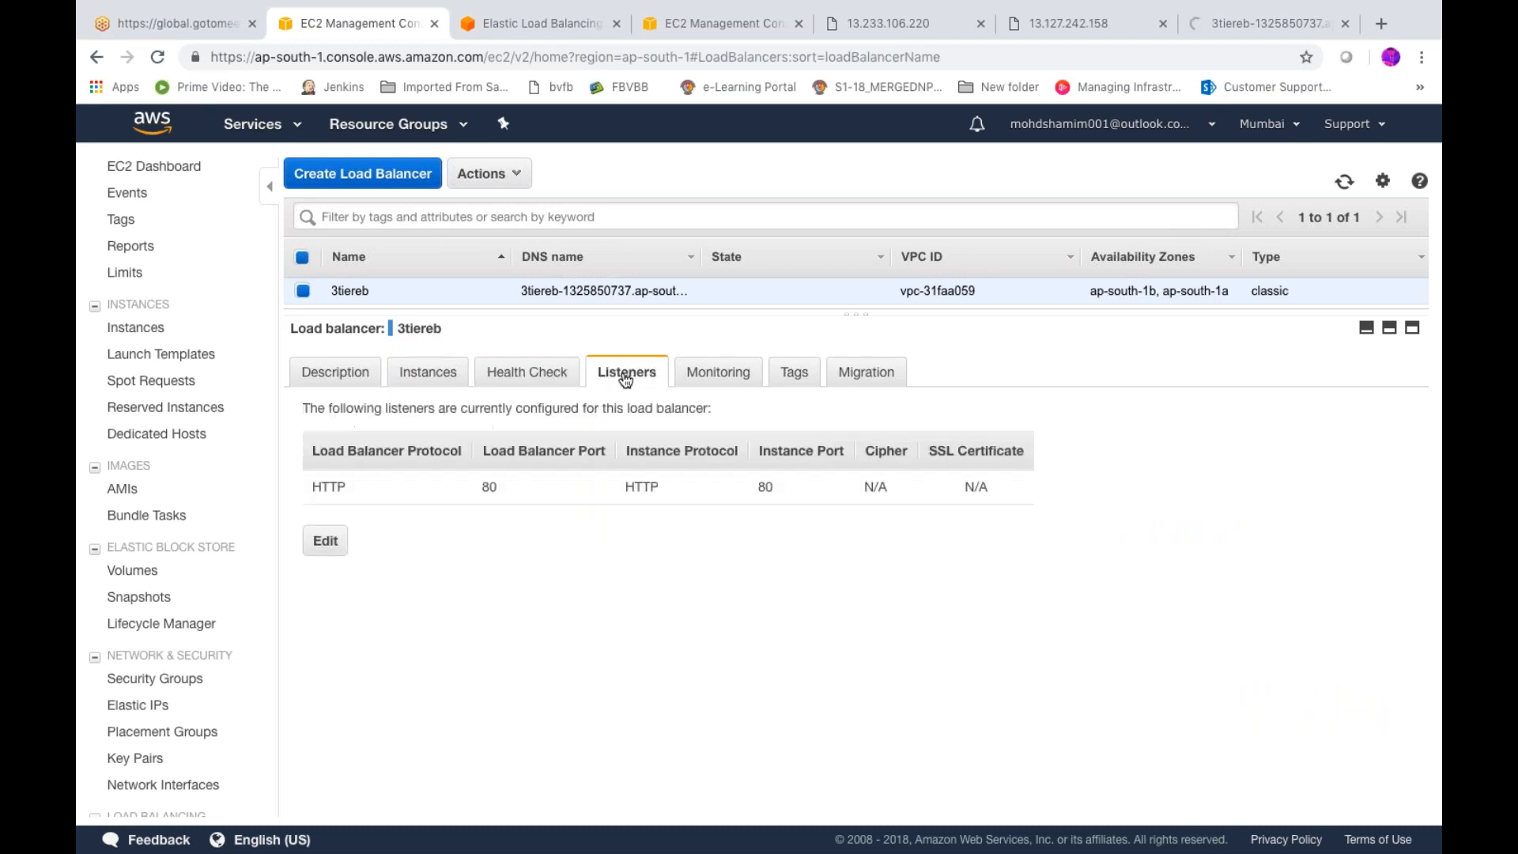
- Examine the monitoring, tags, migration and description details of 3tiereb, and check the actions offered for it
left_click(702, 378)
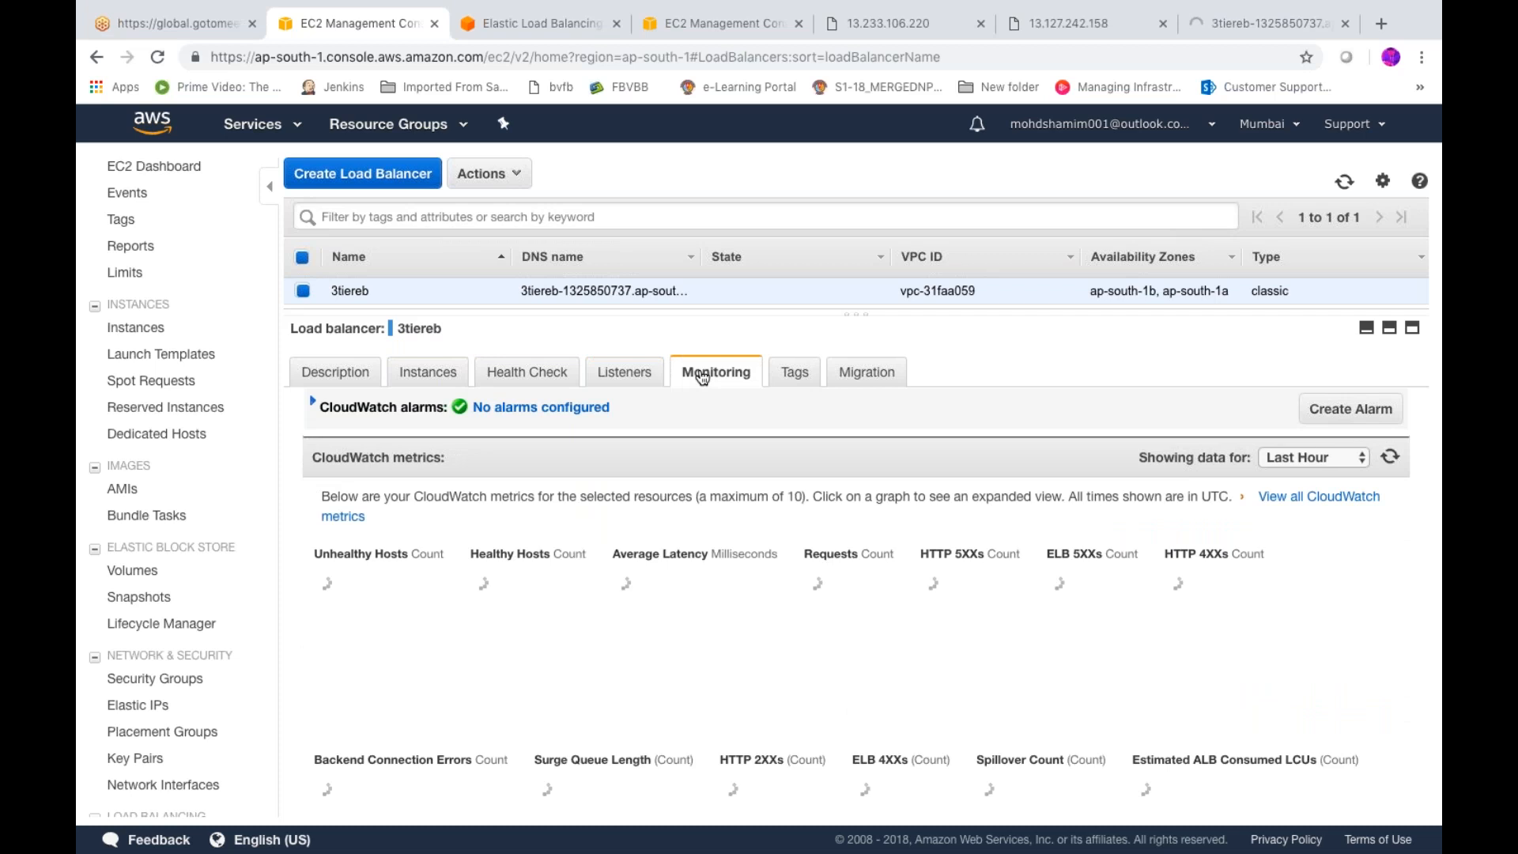
left_click(804, 370)
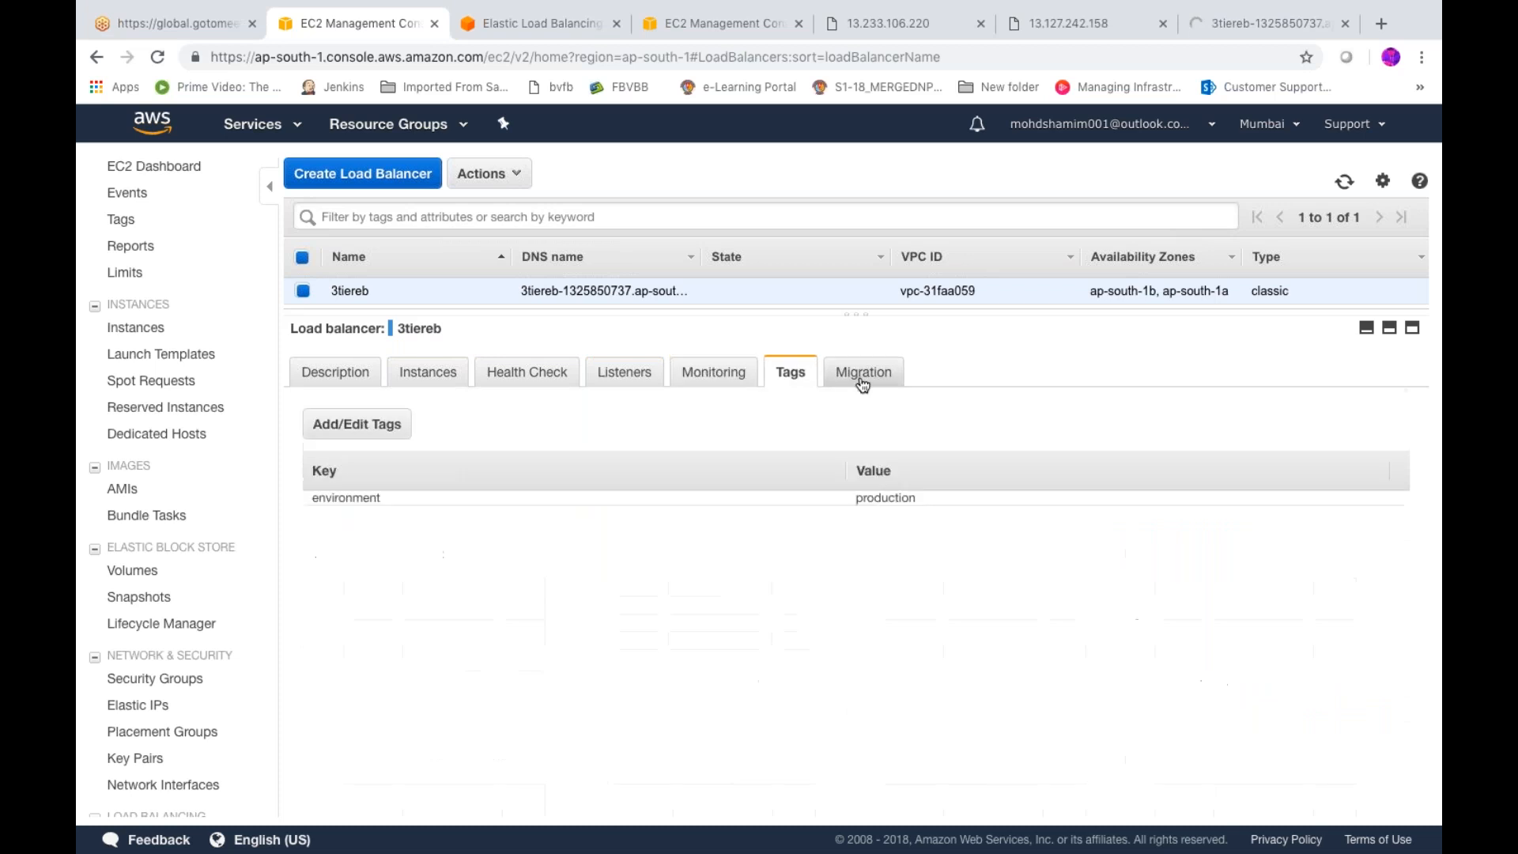
left_click(863, 383)
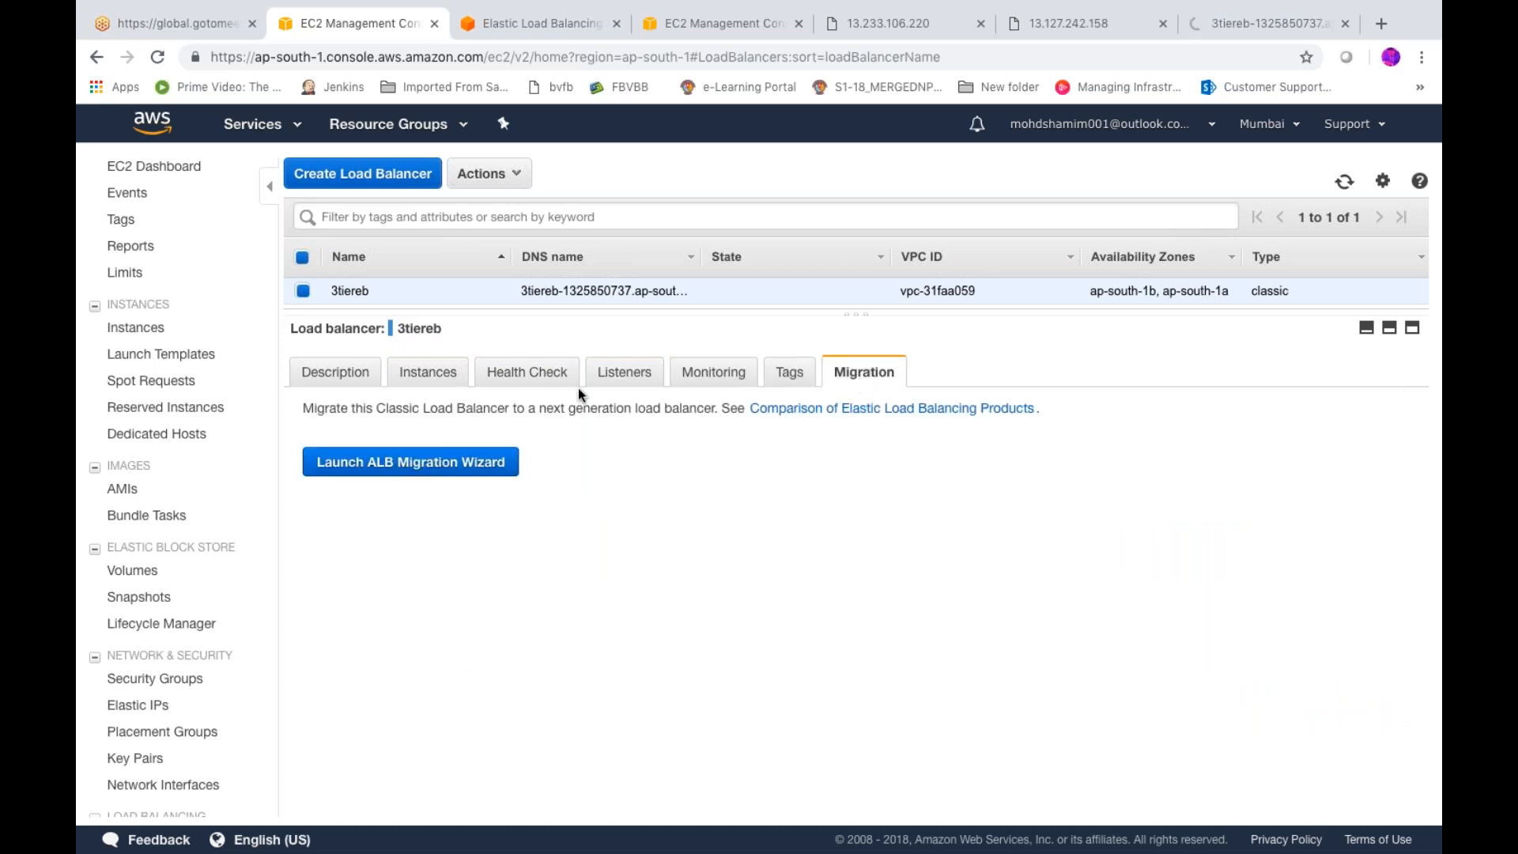
left_click(336, 371)
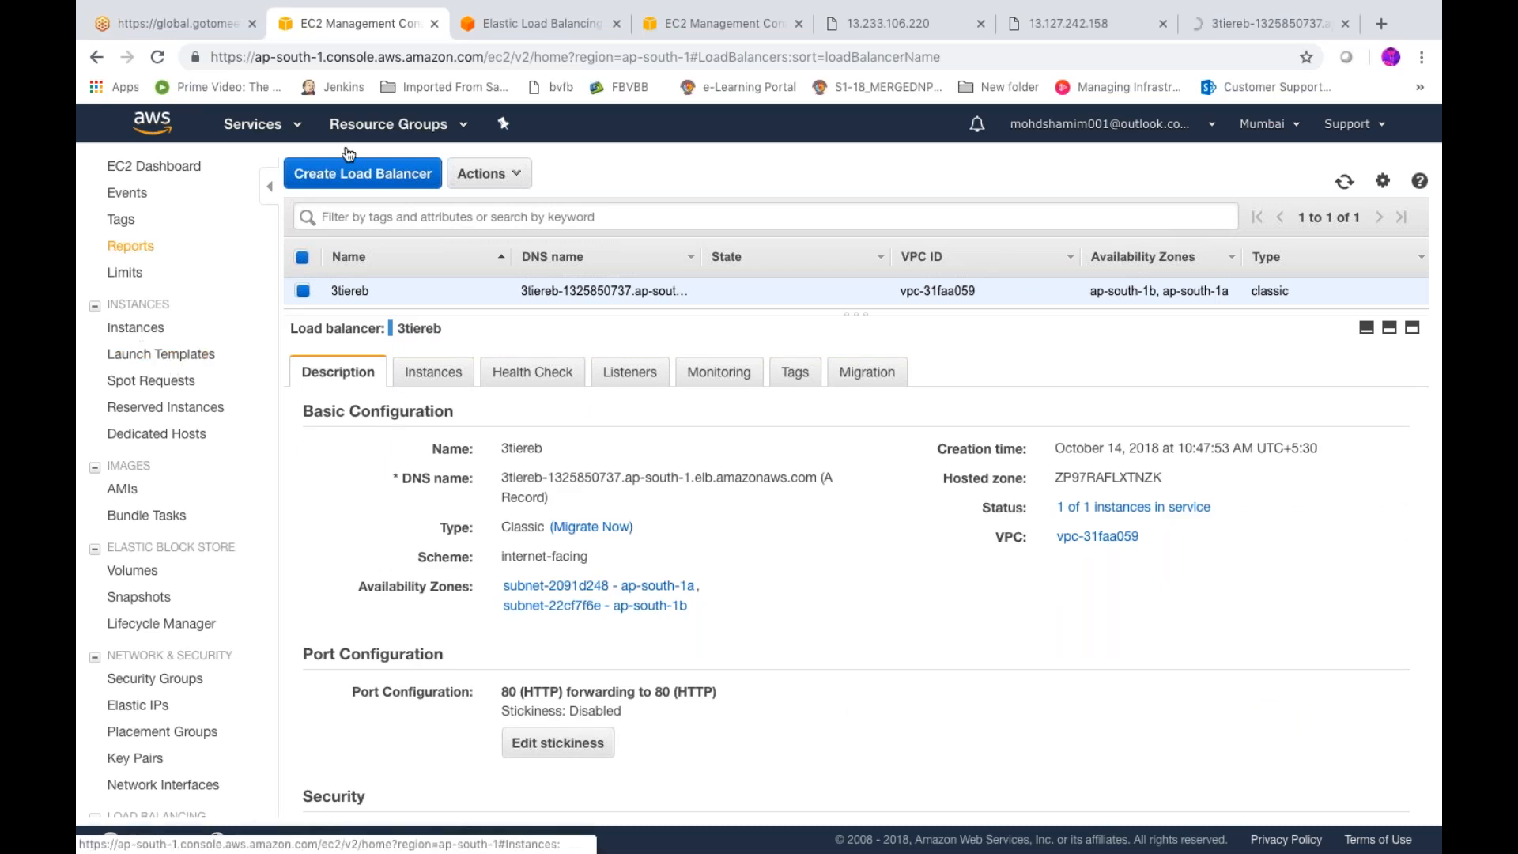
left_click(488, 174)
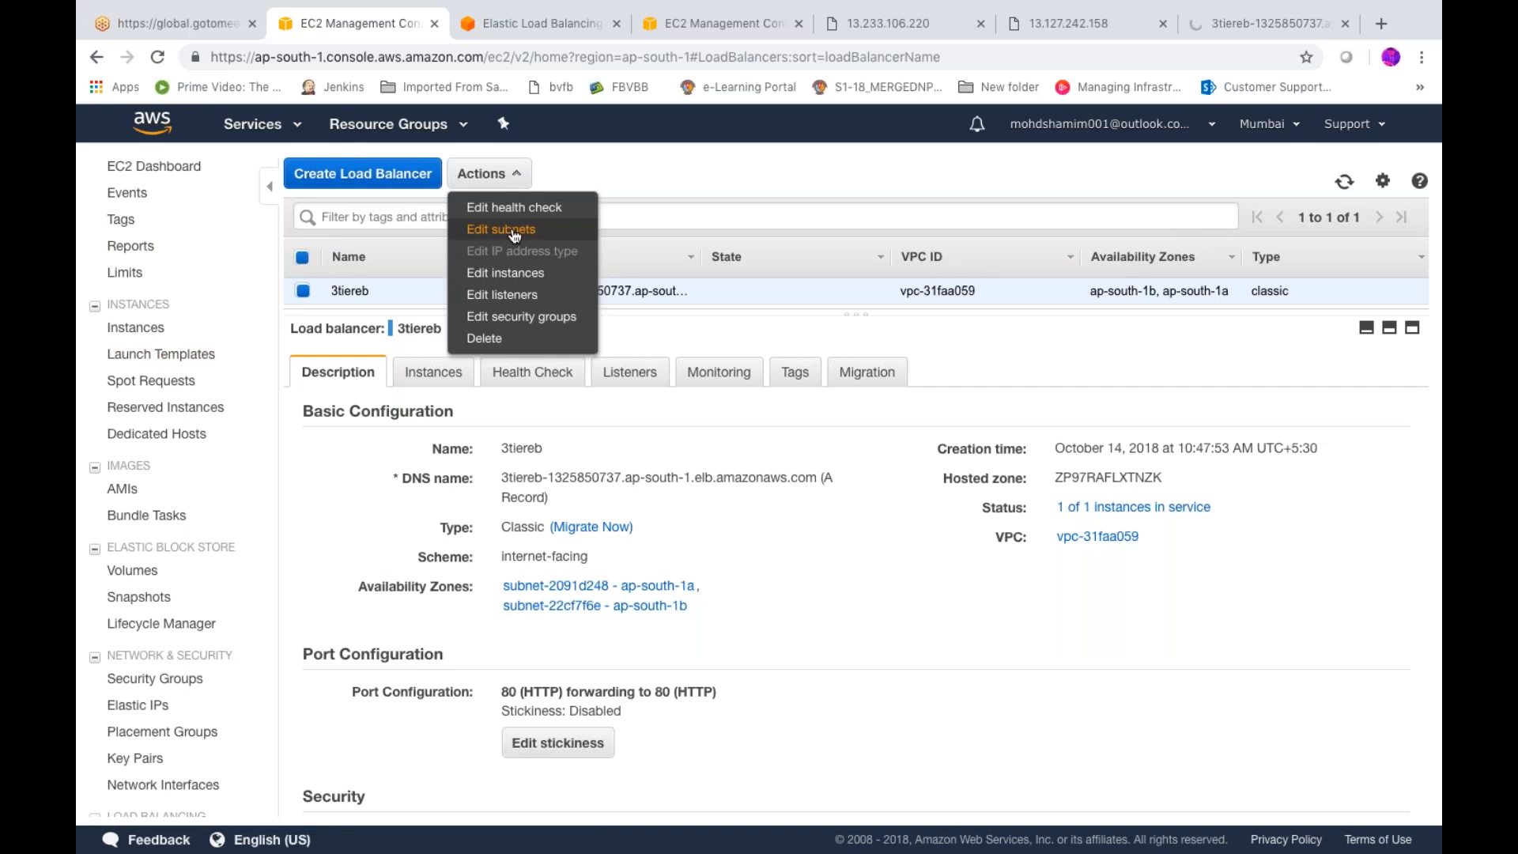
left_click(625, 170)
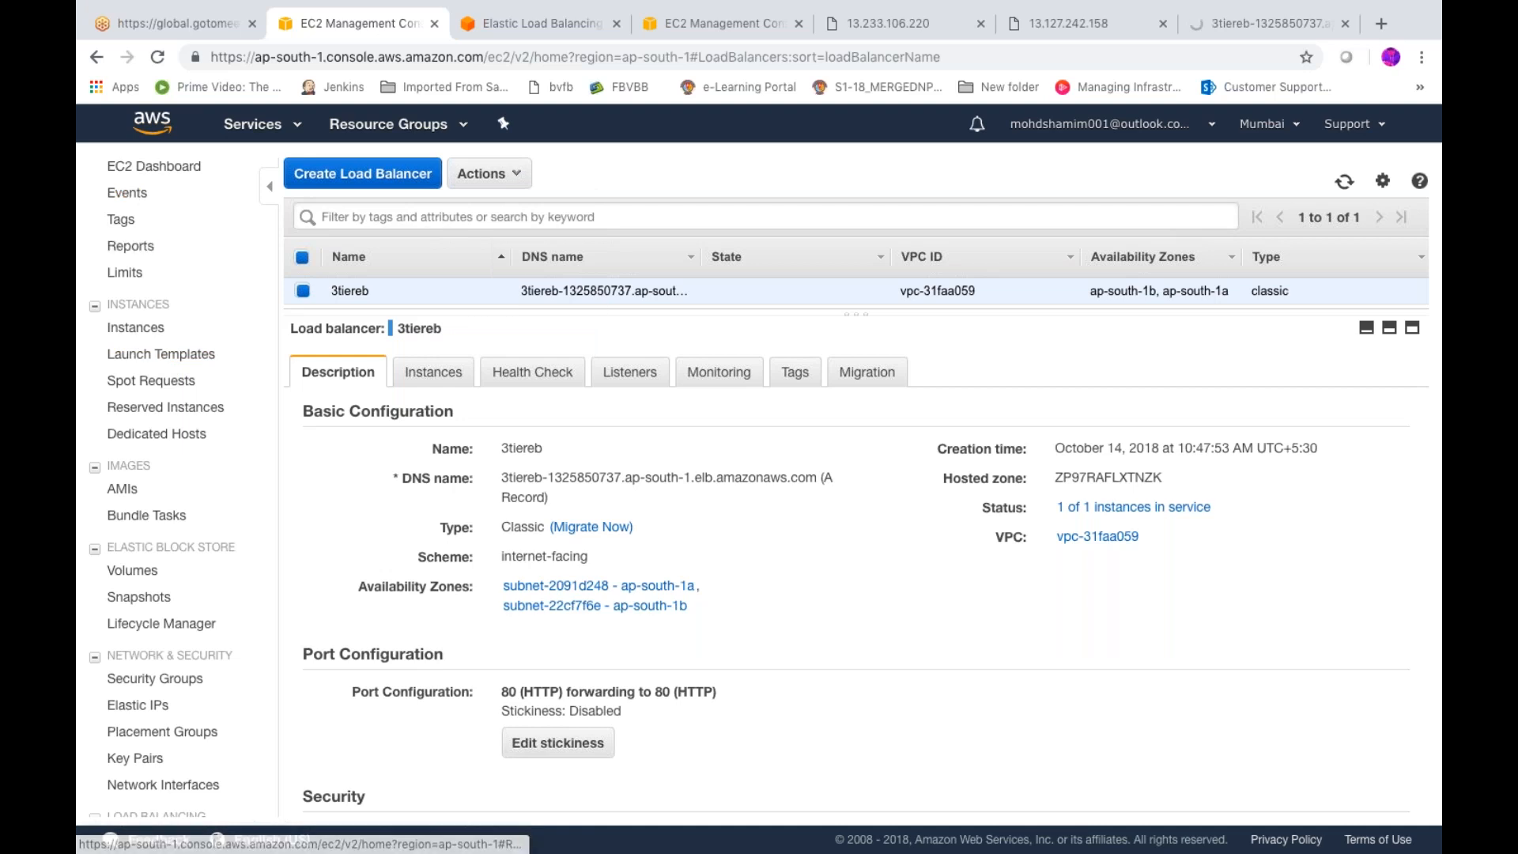
- Migrate the classic load balancer 3tiereb to an Application Load Balancer with the ALB Migration Wizard, reviewing its routing and targets before creating it
left_click(602, 528)
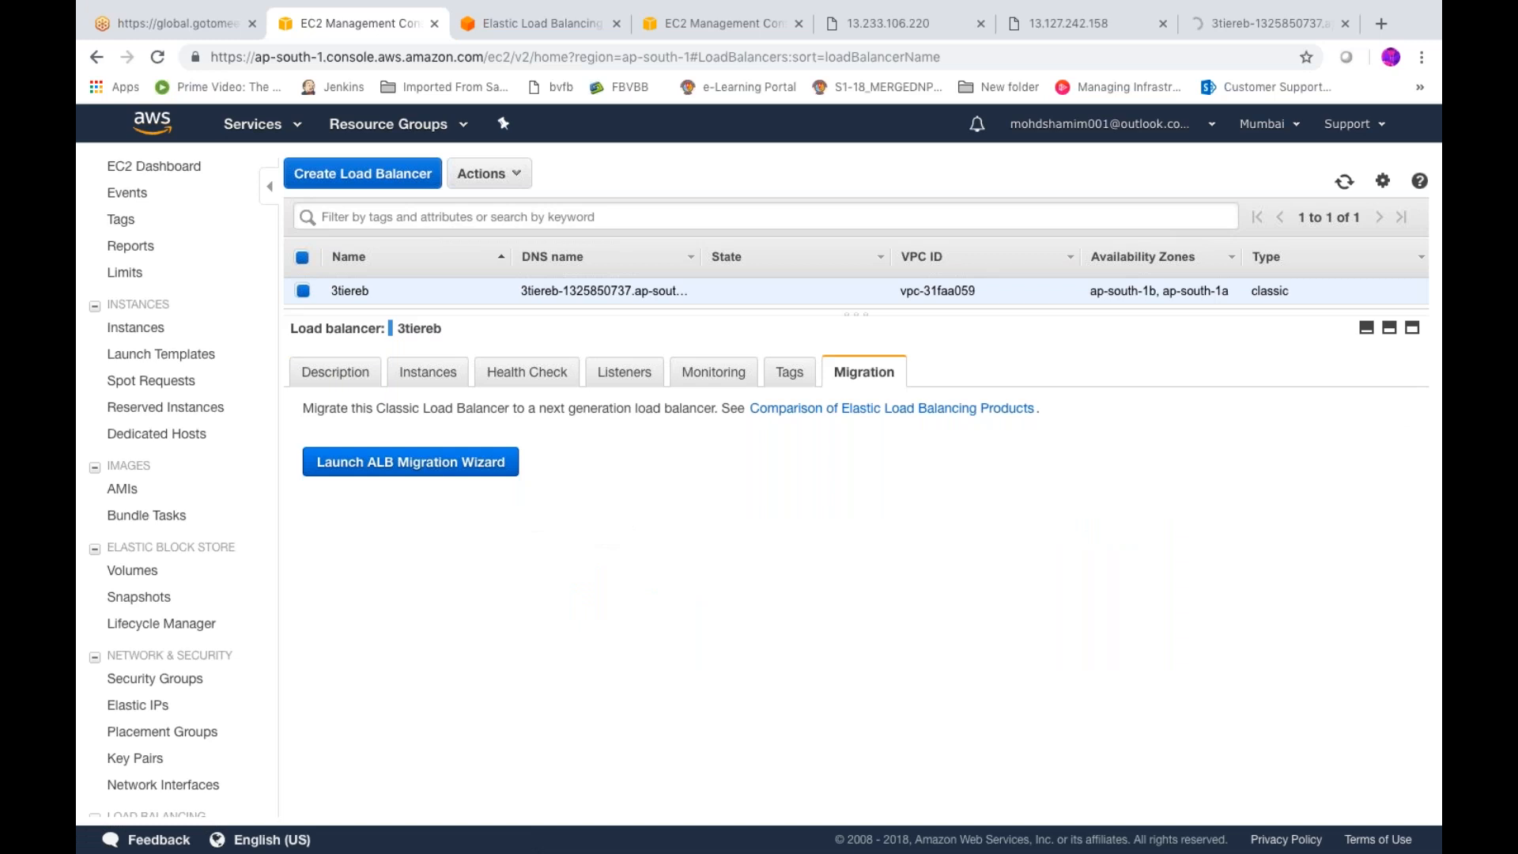
left_click(440, 467)
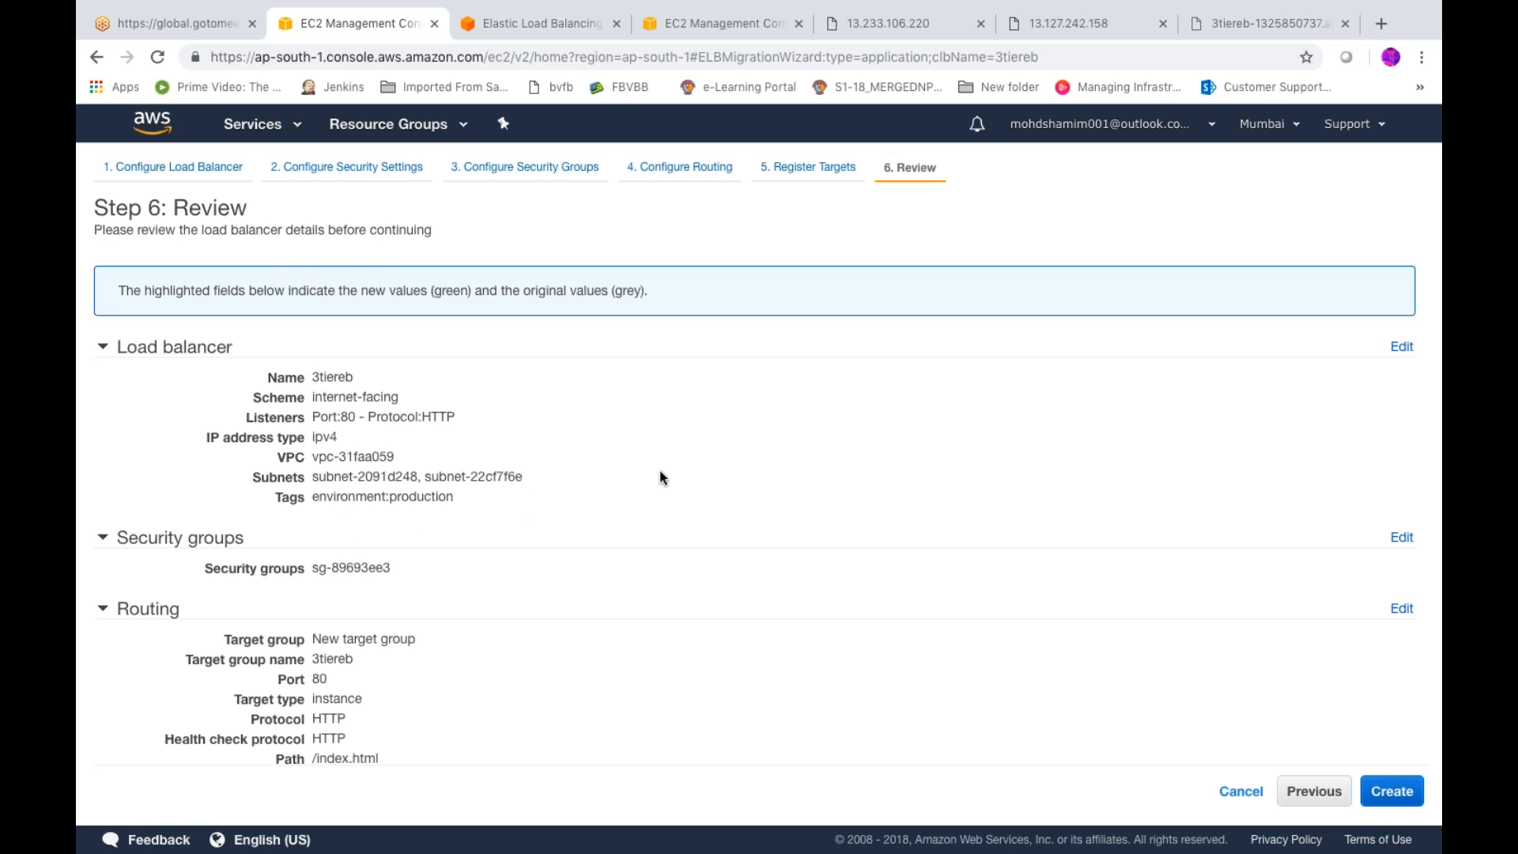
scroll(662, 477, "down", 2)
scroll(661, 476, "down", 5)
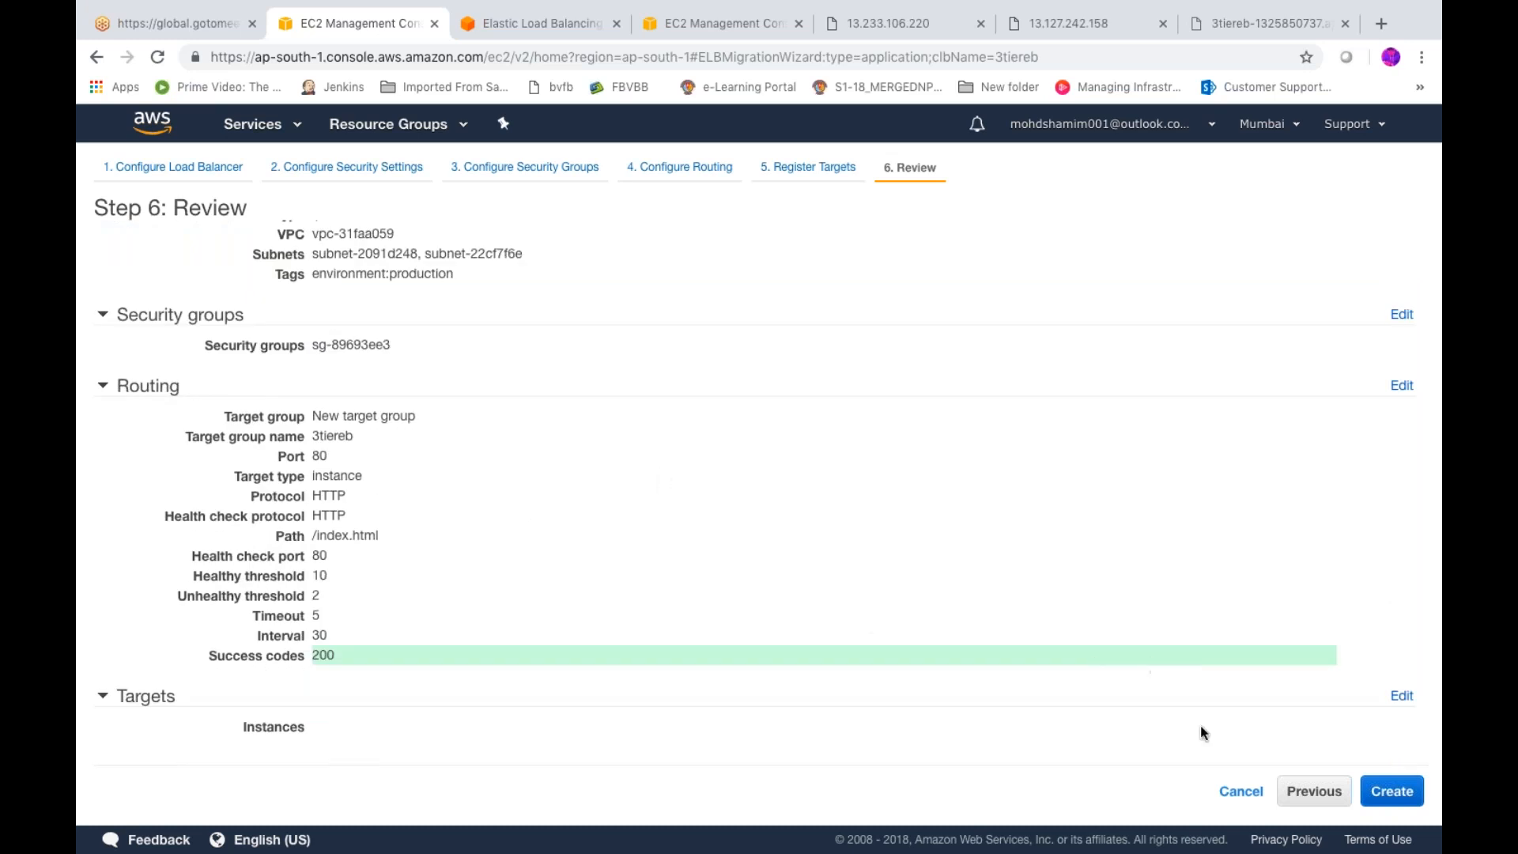
left_click(102, 700)
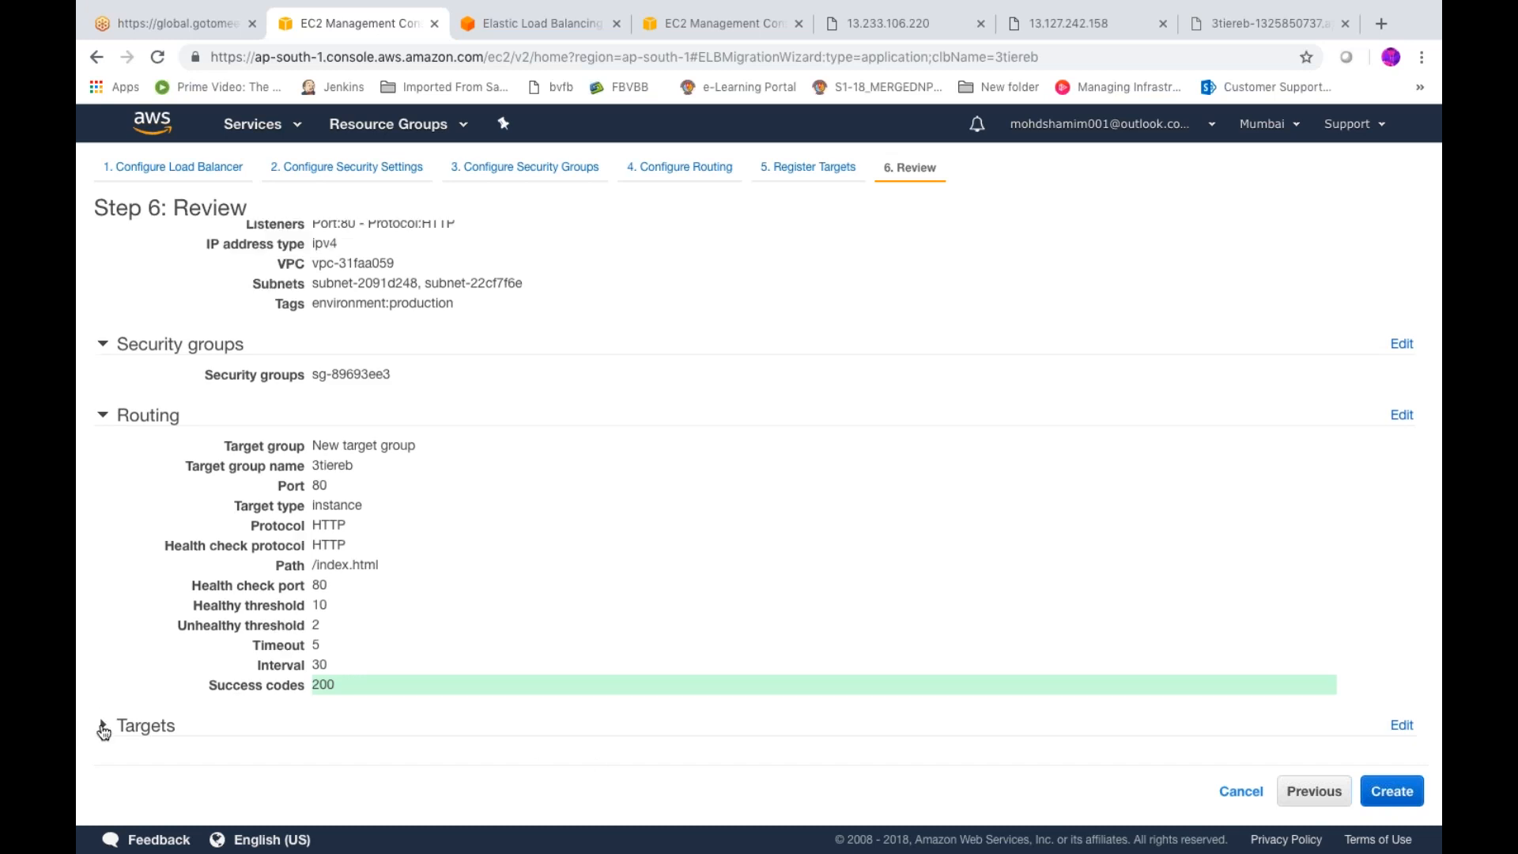
left_click(102, 727)
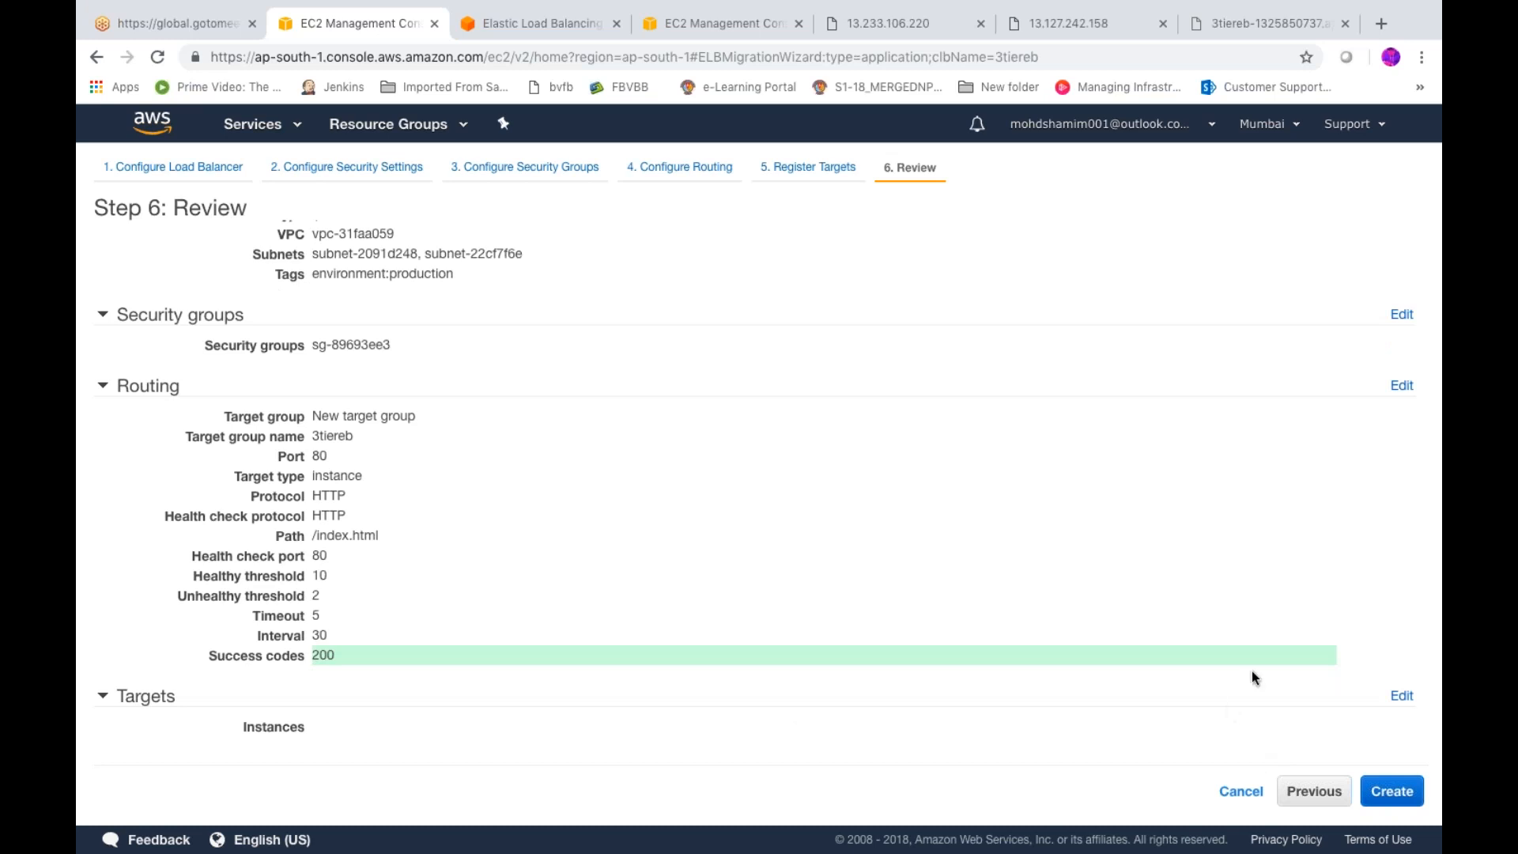
left_click(1380, 796)
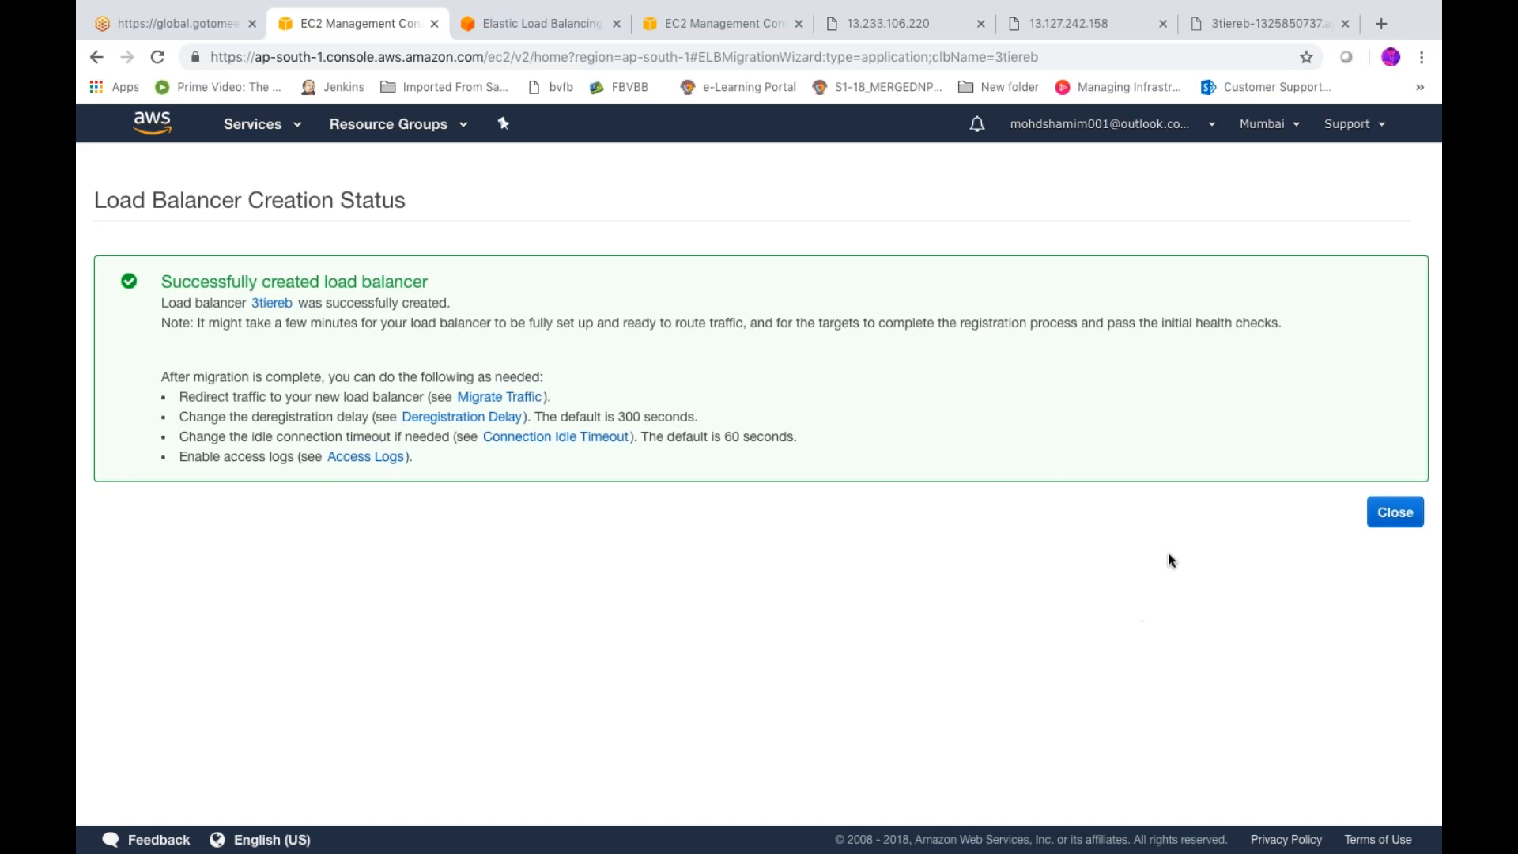
left_click(1395, 514)
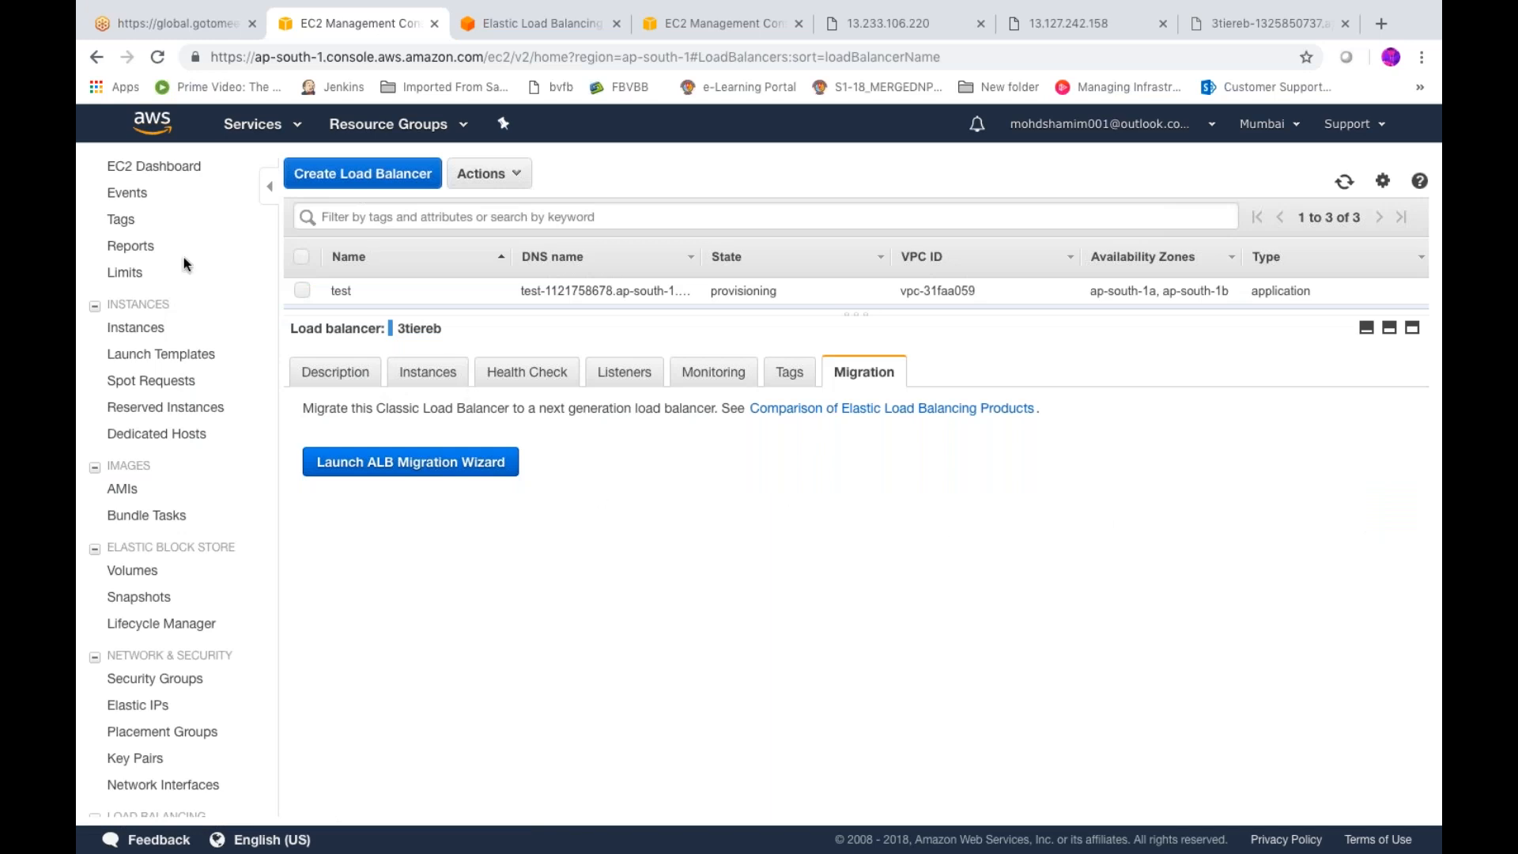
- Enlarge the load balancer list to show all entries, and reload the web page at the classic 3tiereb DNS address
left_click(1389, 331)
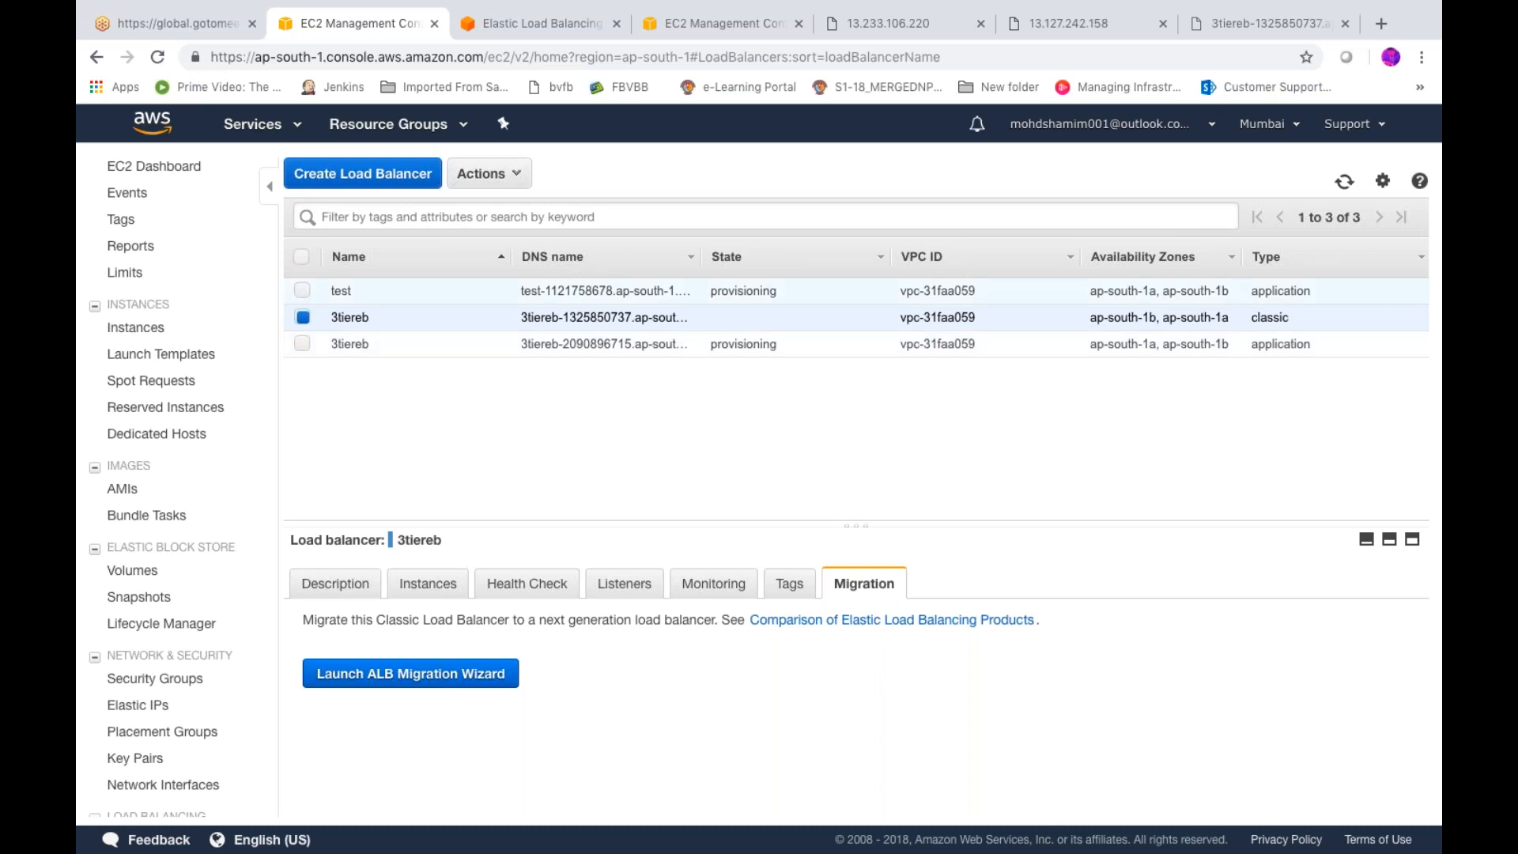
left_click(1265, 22)
left_click(158, 57)
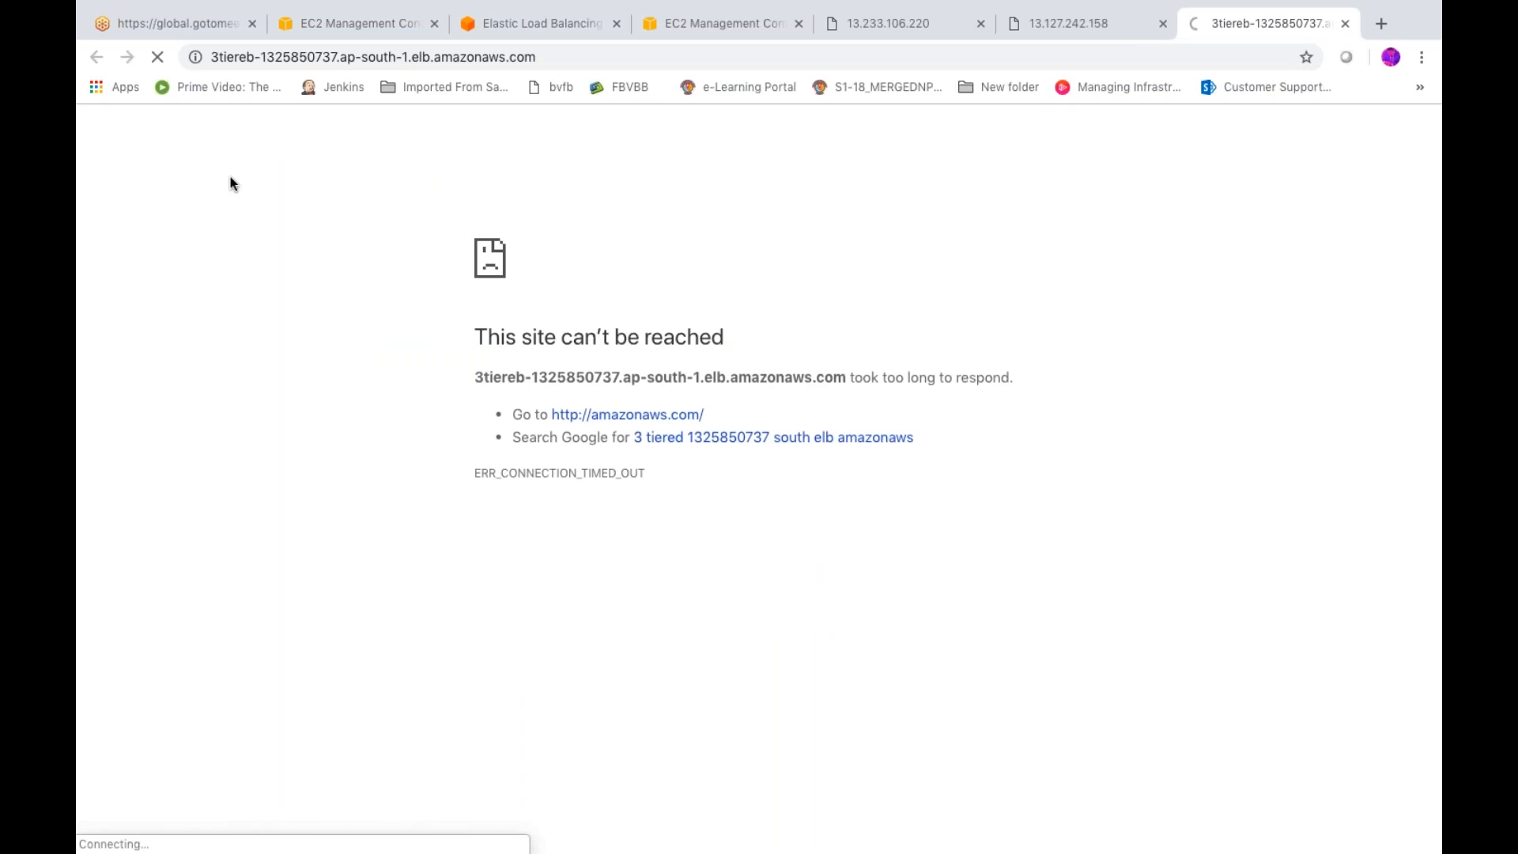
- Open the load balancer list from the other EC2 Dashboard page, select the classic 3tiereb and check its actions
left_click(689, 23)
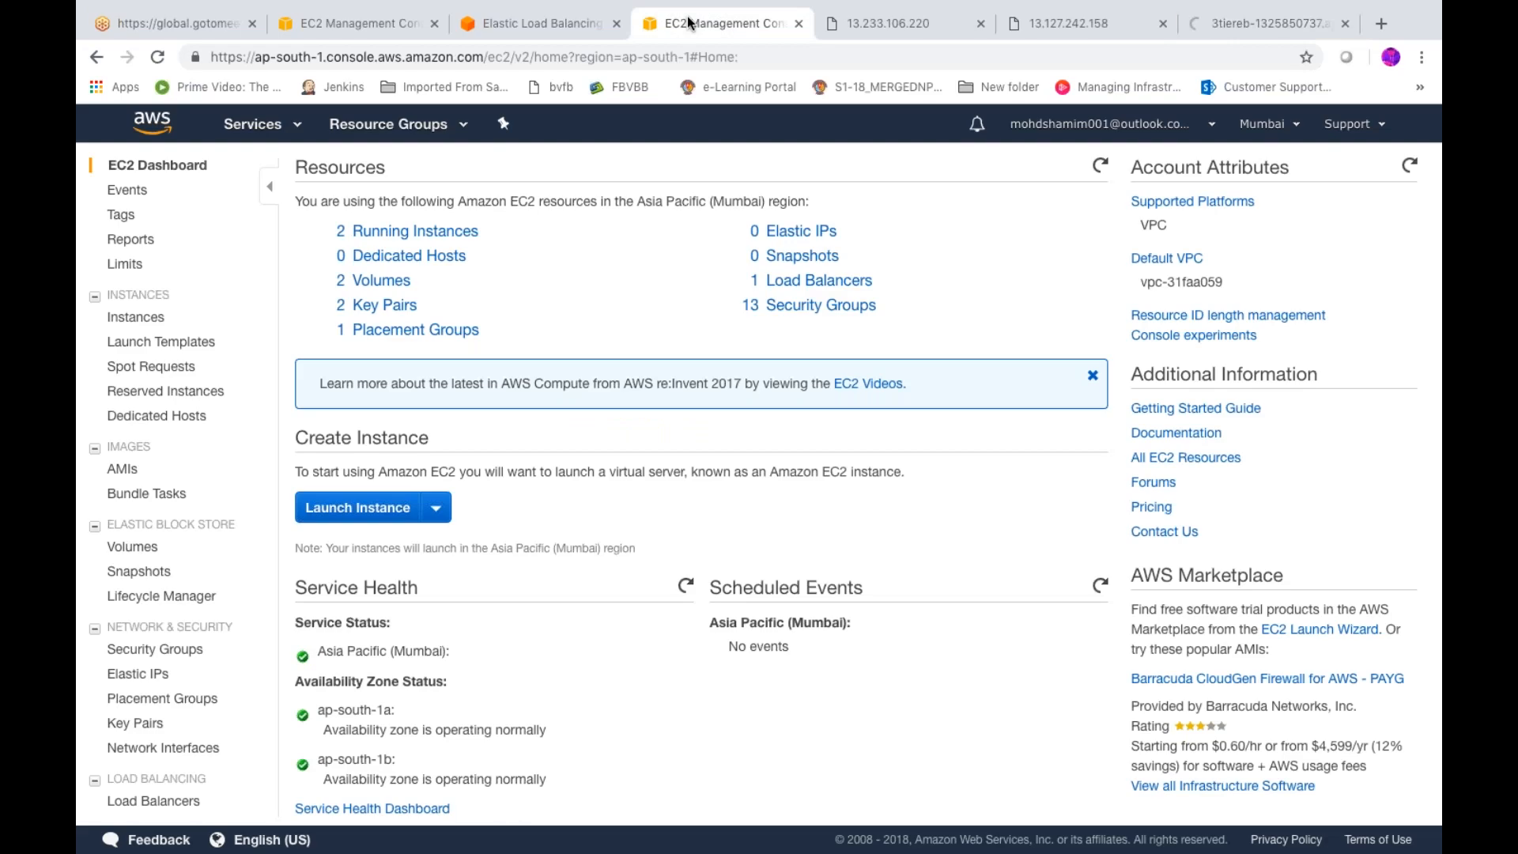
left_click(815, 281)
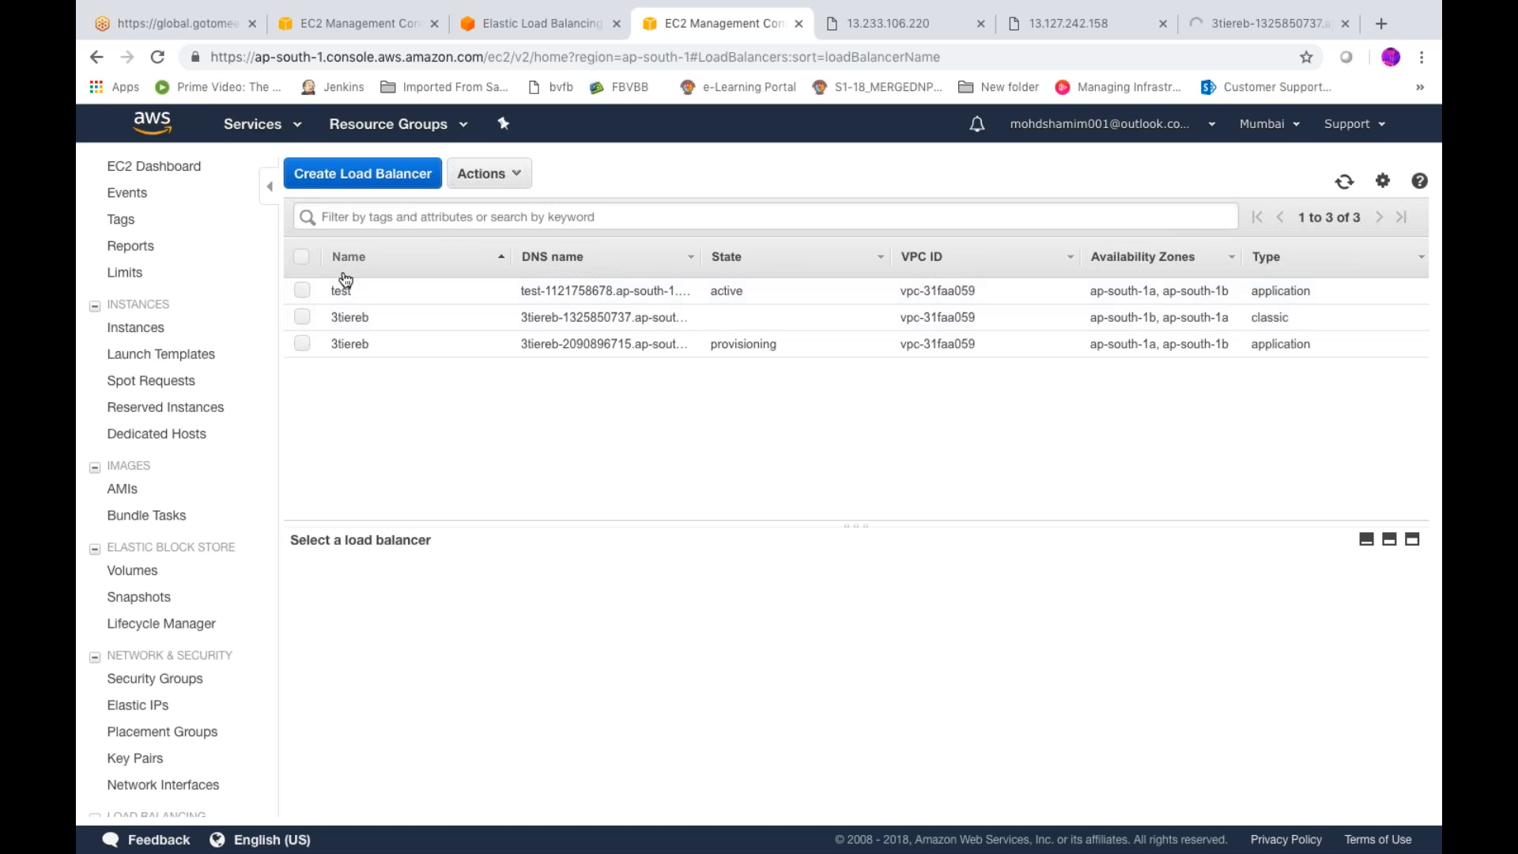
left_click(302, 318)
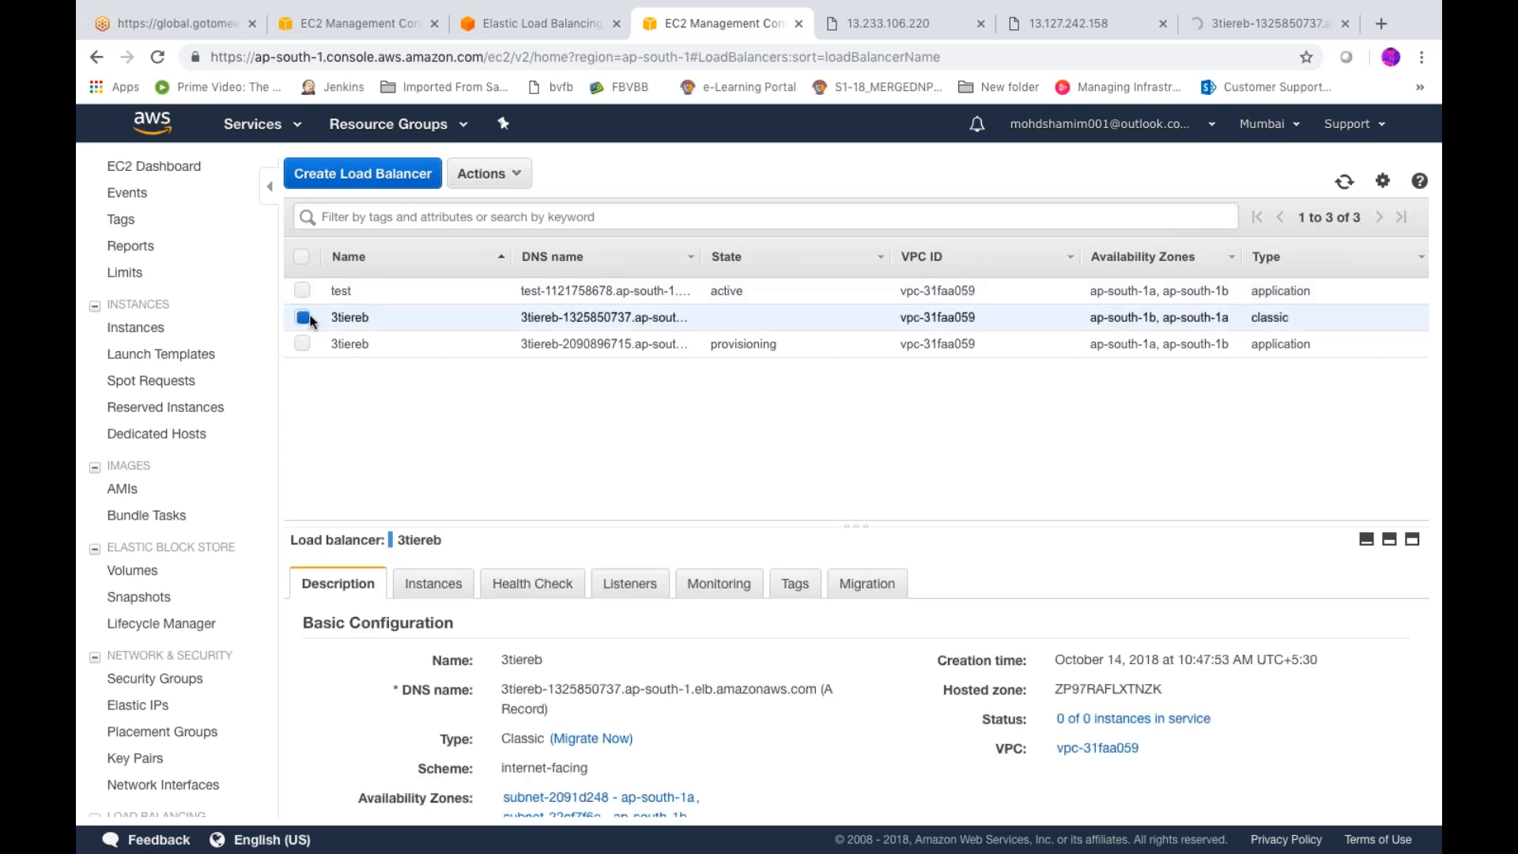
left_click(518, 180)
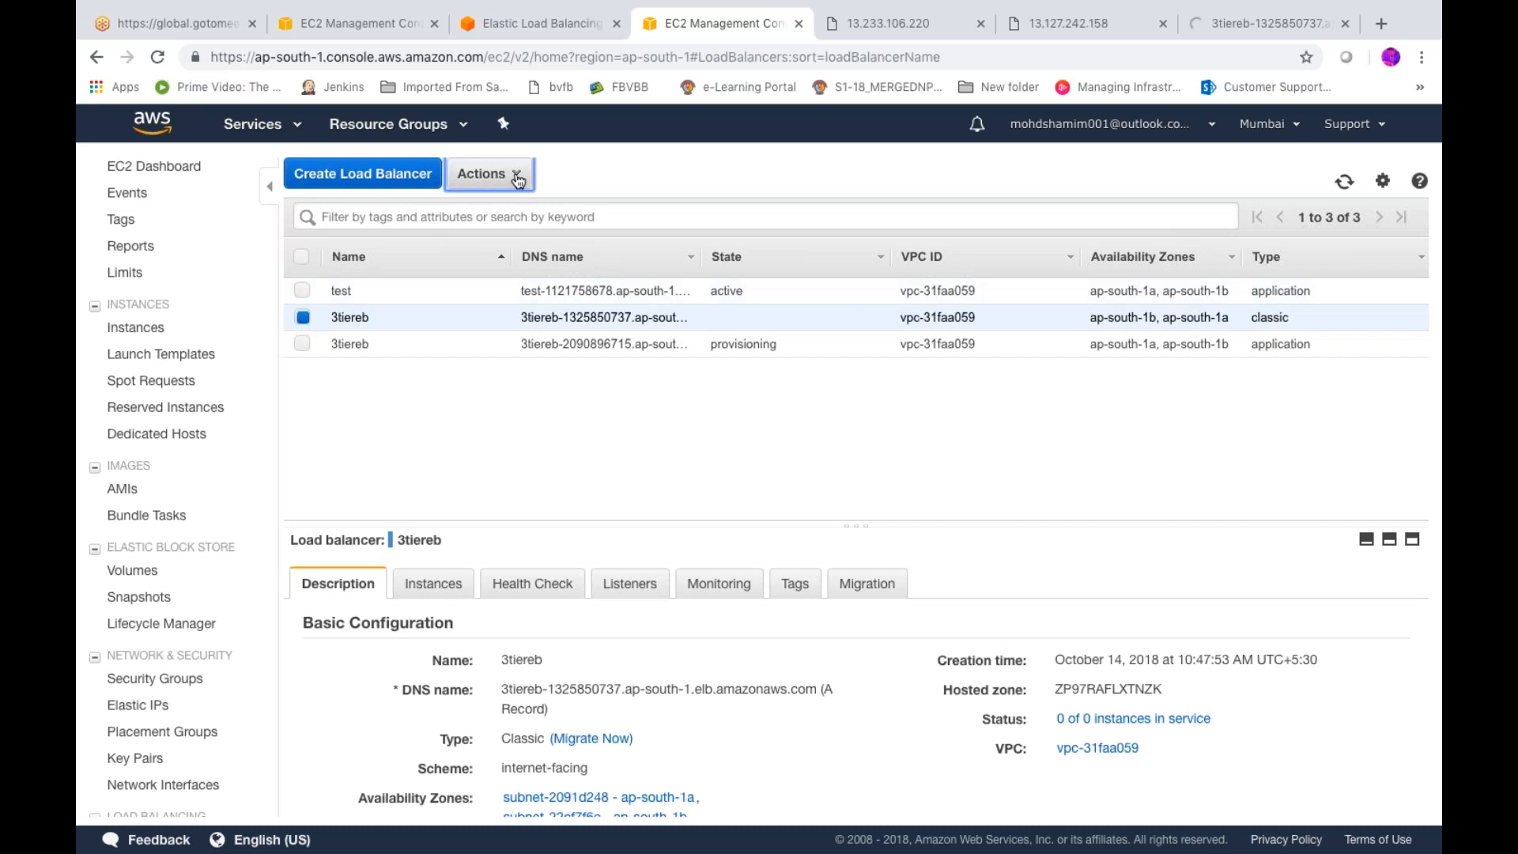
left_click(616, 157)
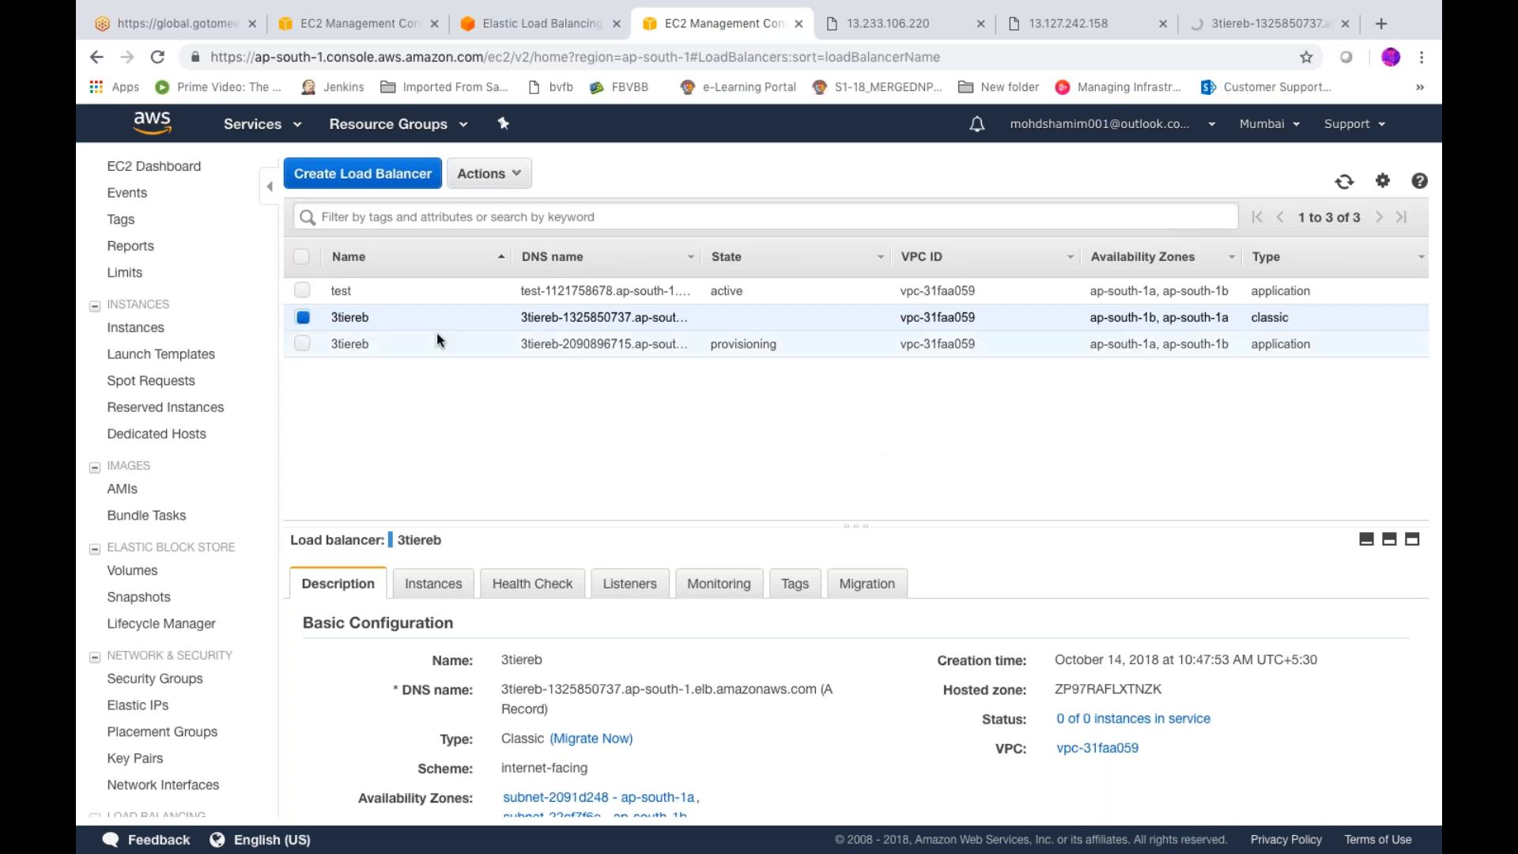
- Select only the test load balancer, copy its DNS name and load that address in place of the 3tiereb page
left_click(302, 290)
left_click(303, 317)
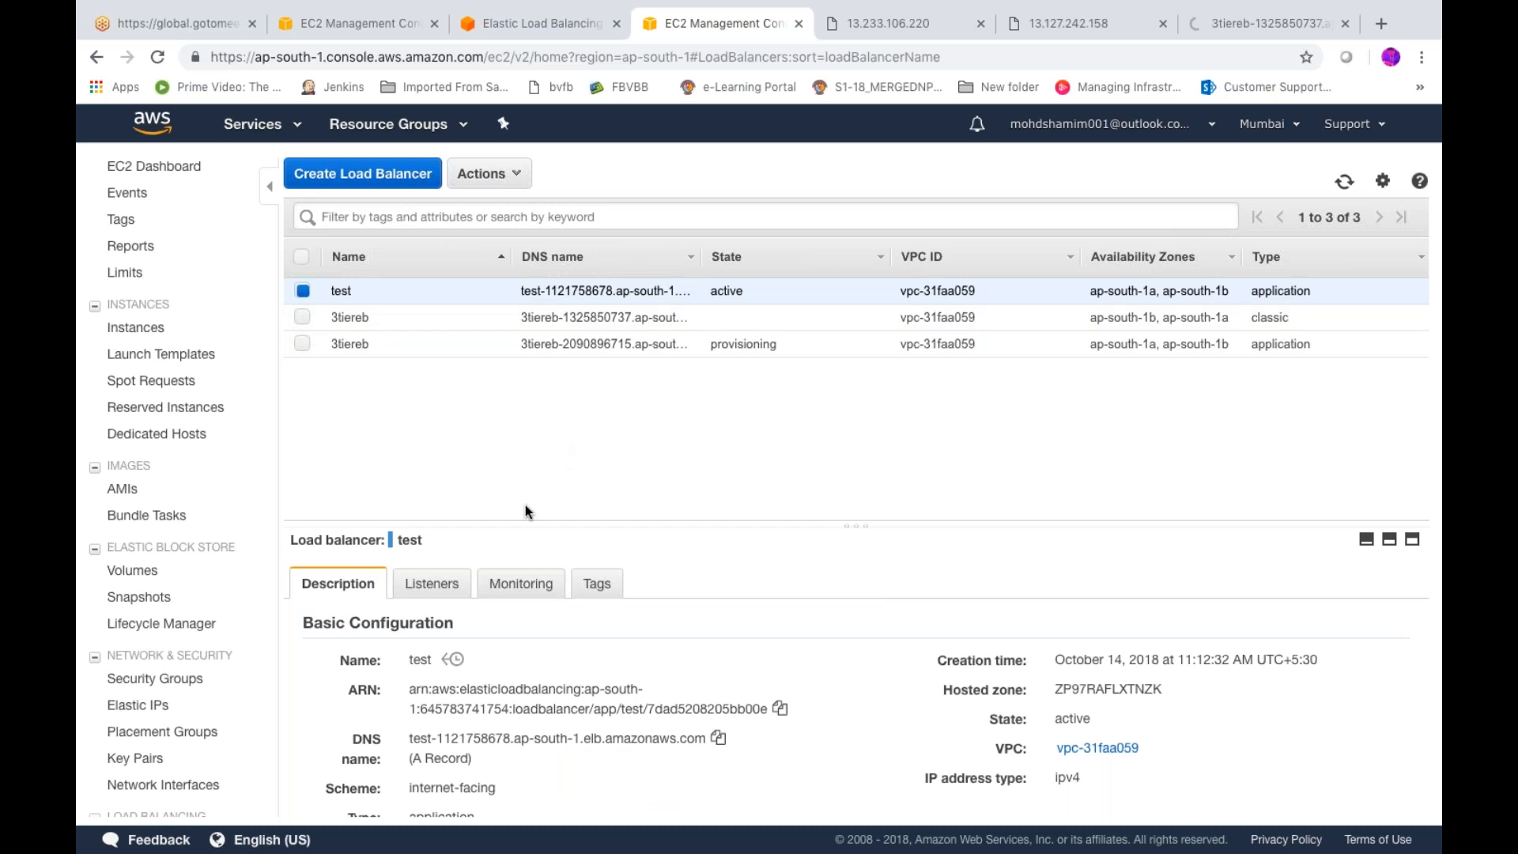
left_click(719, 740)
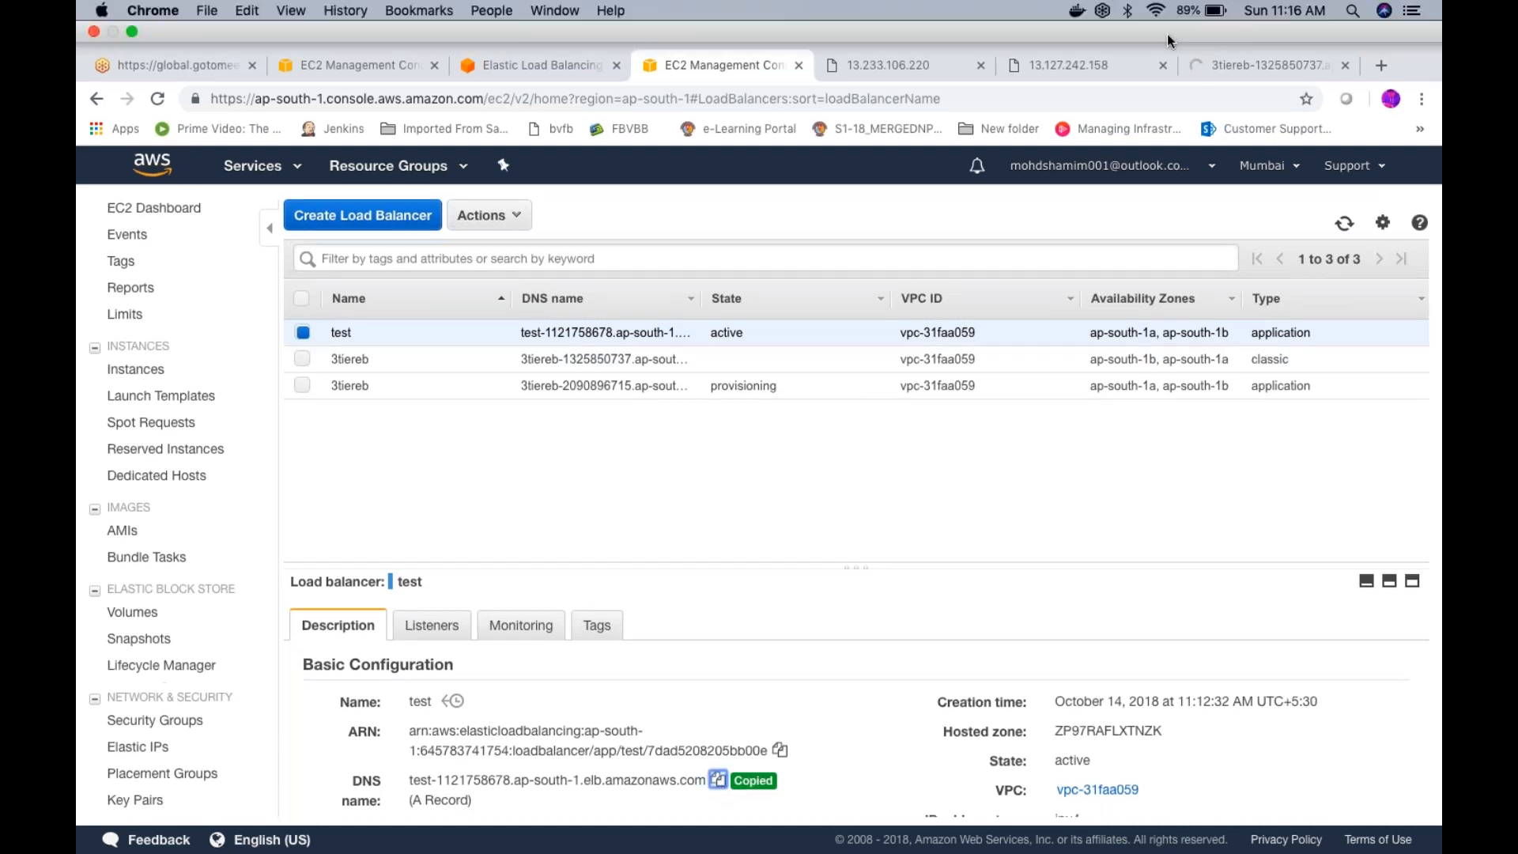
left_click(1265, 23)
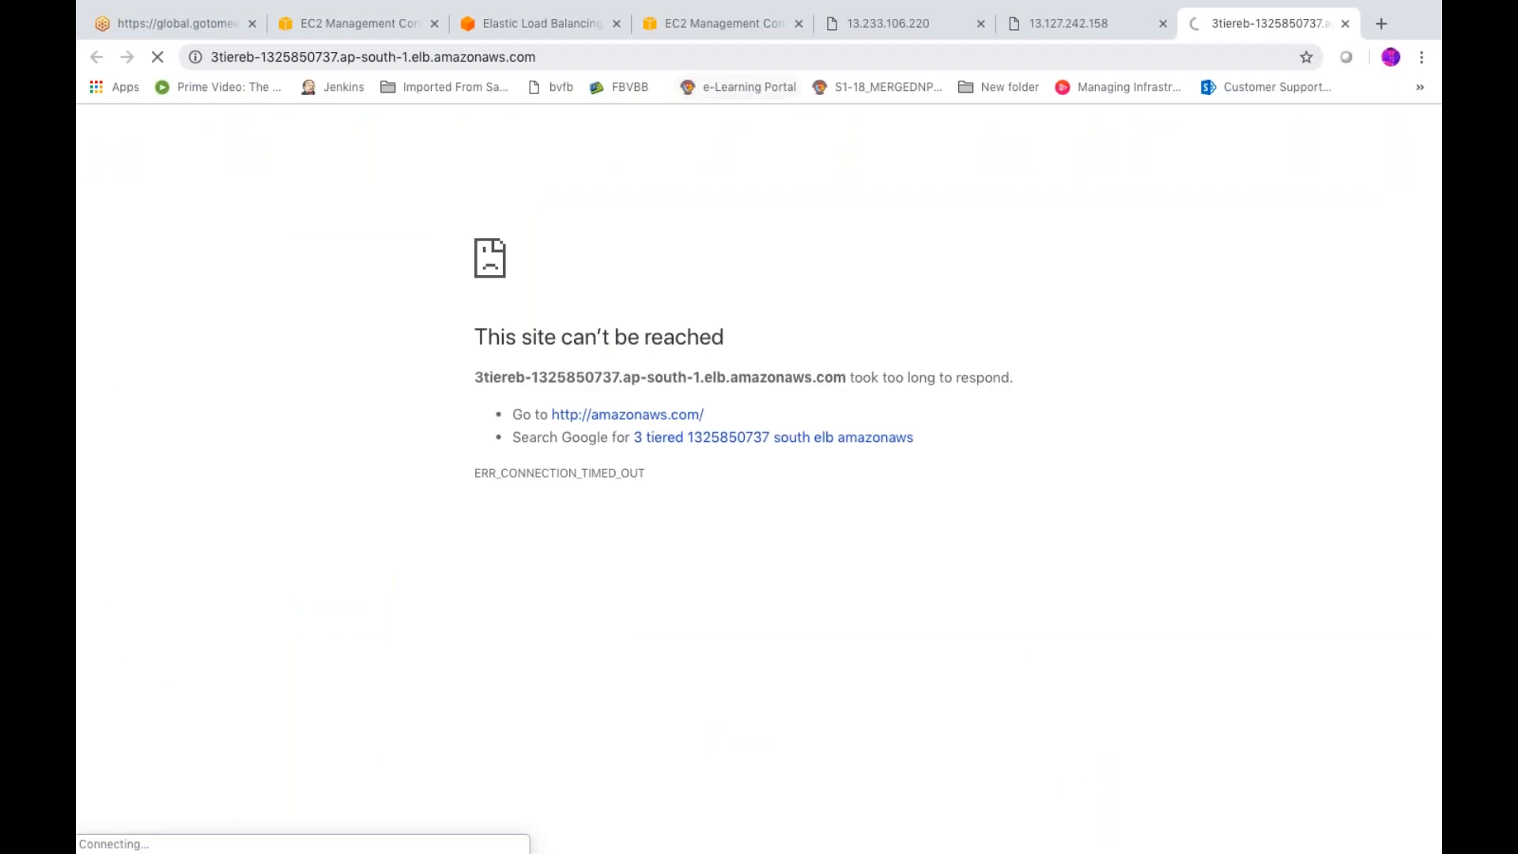
left_click(612, 60)
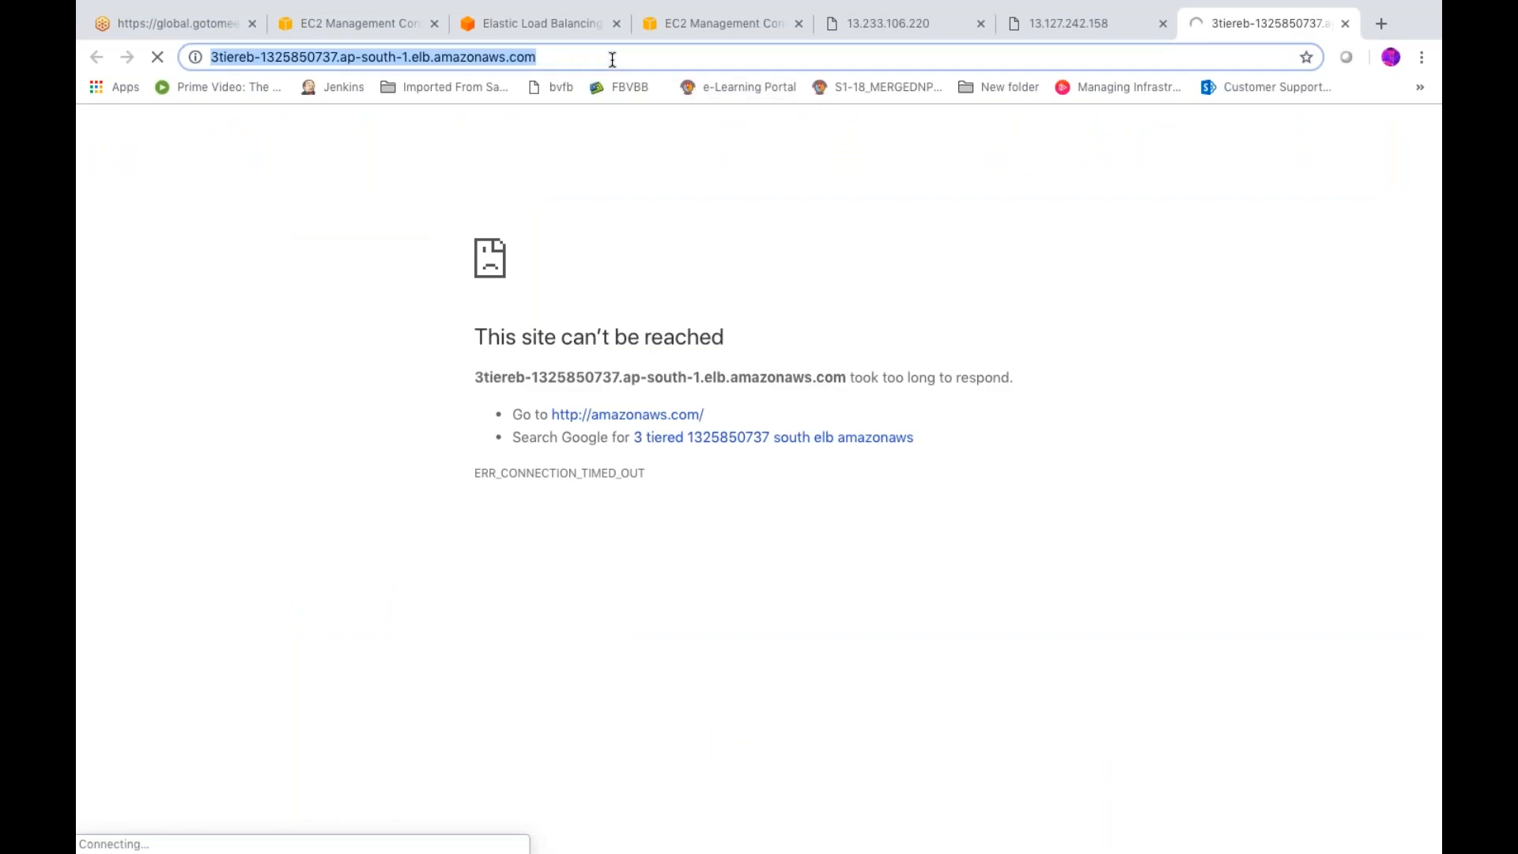
key("super+v")
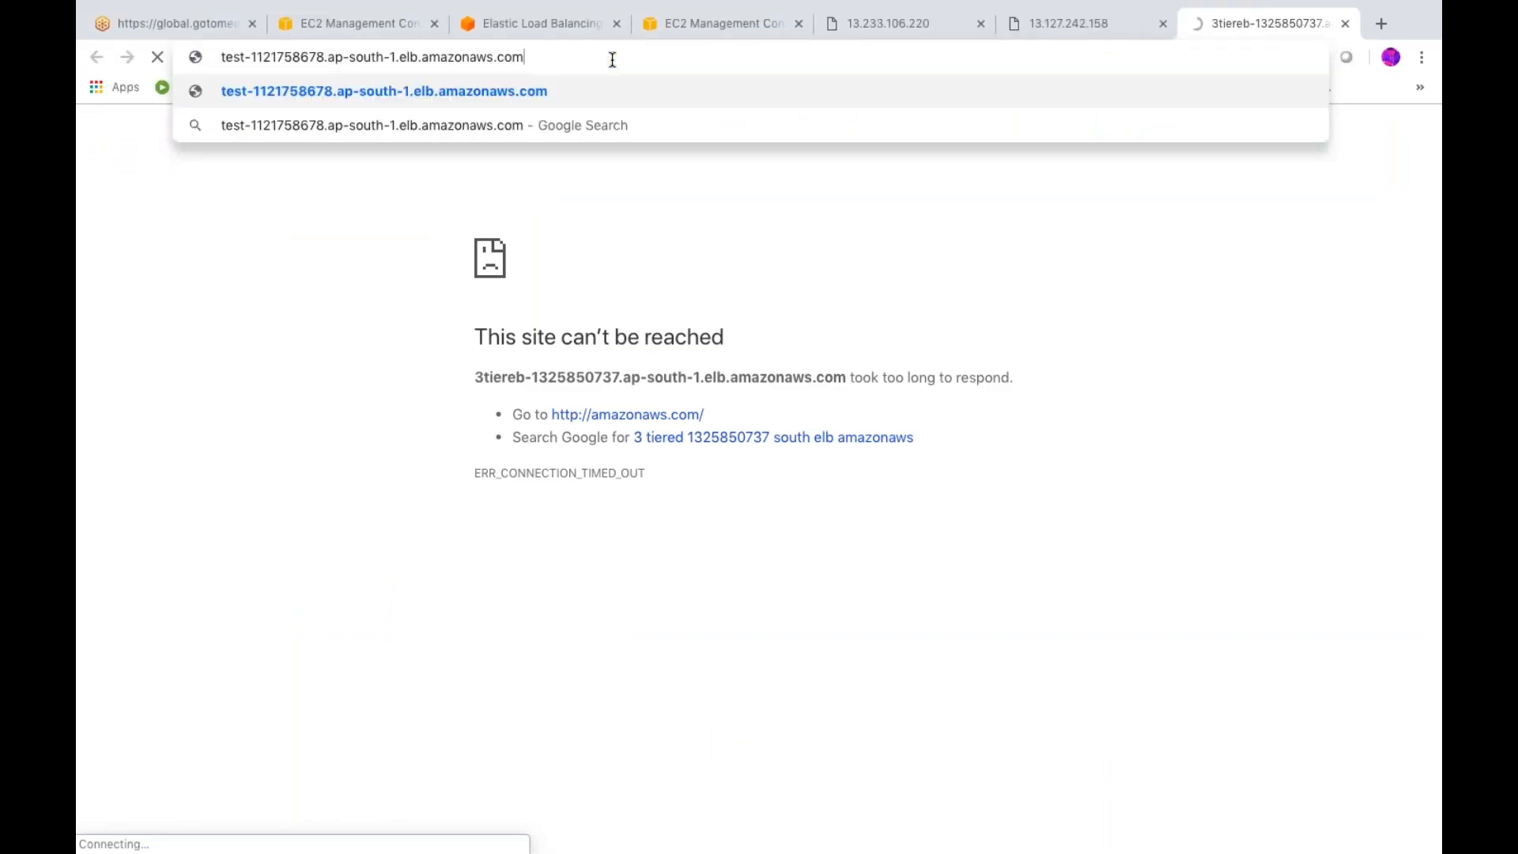
key("Return")
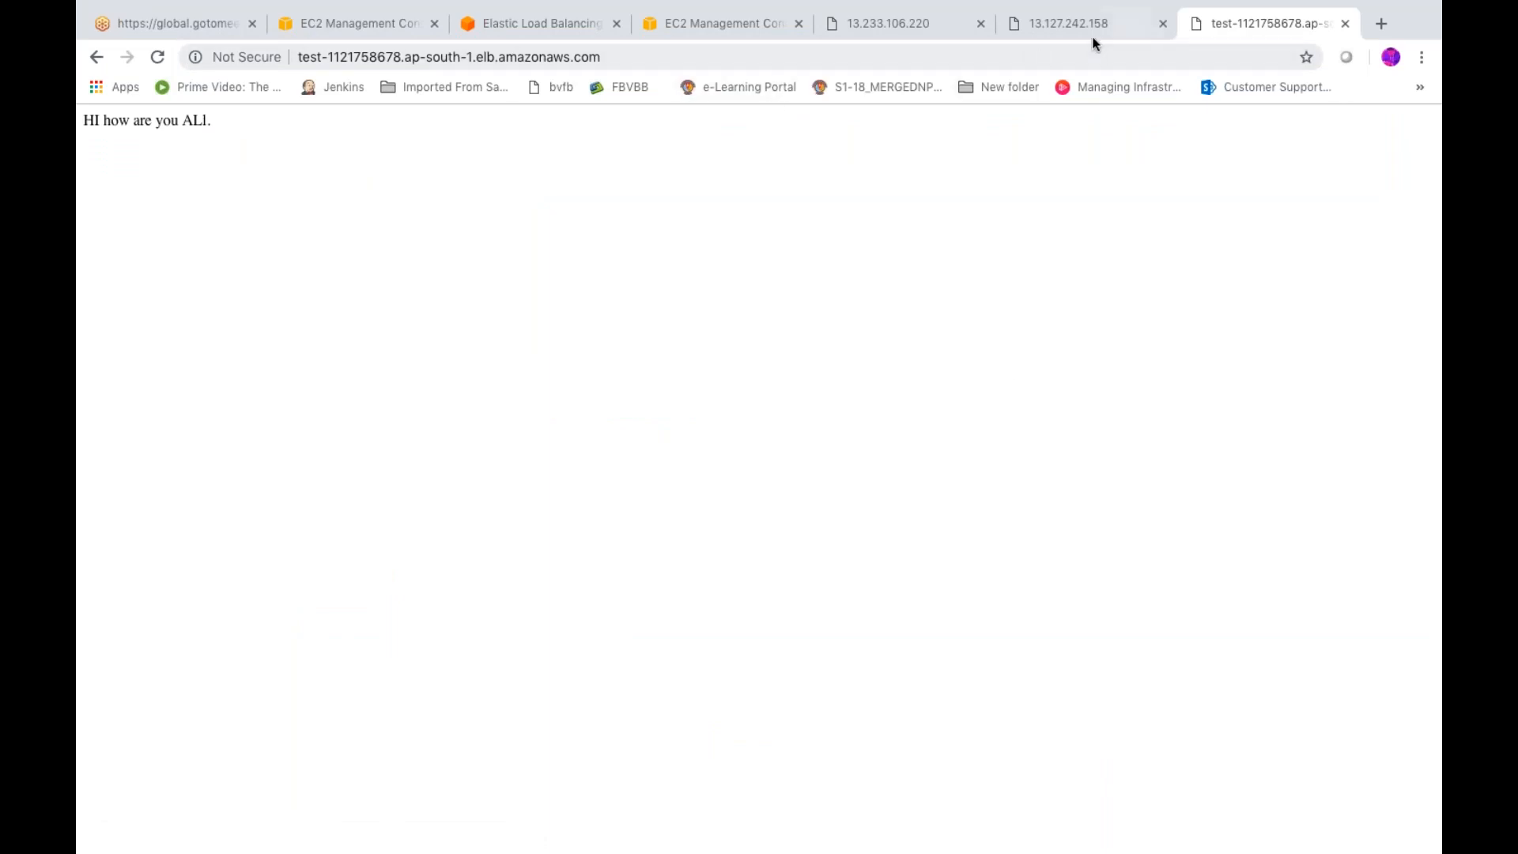
- Open the test load balancer's DNS address in two additional browser tabs
left_click(1378, 24)
key("super+v")
key("Return")
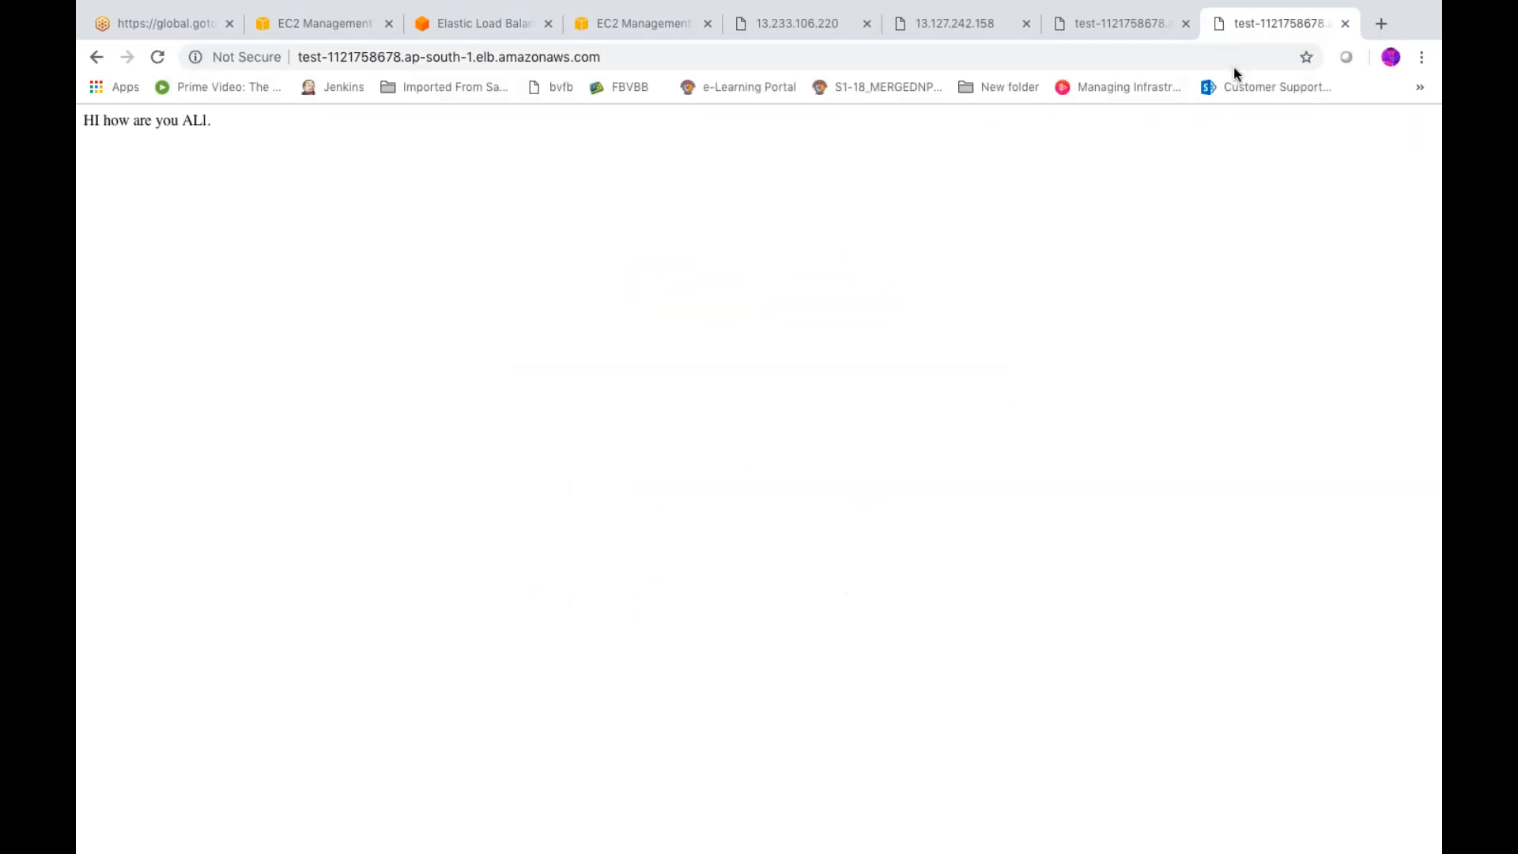
left_click(1379, 25)
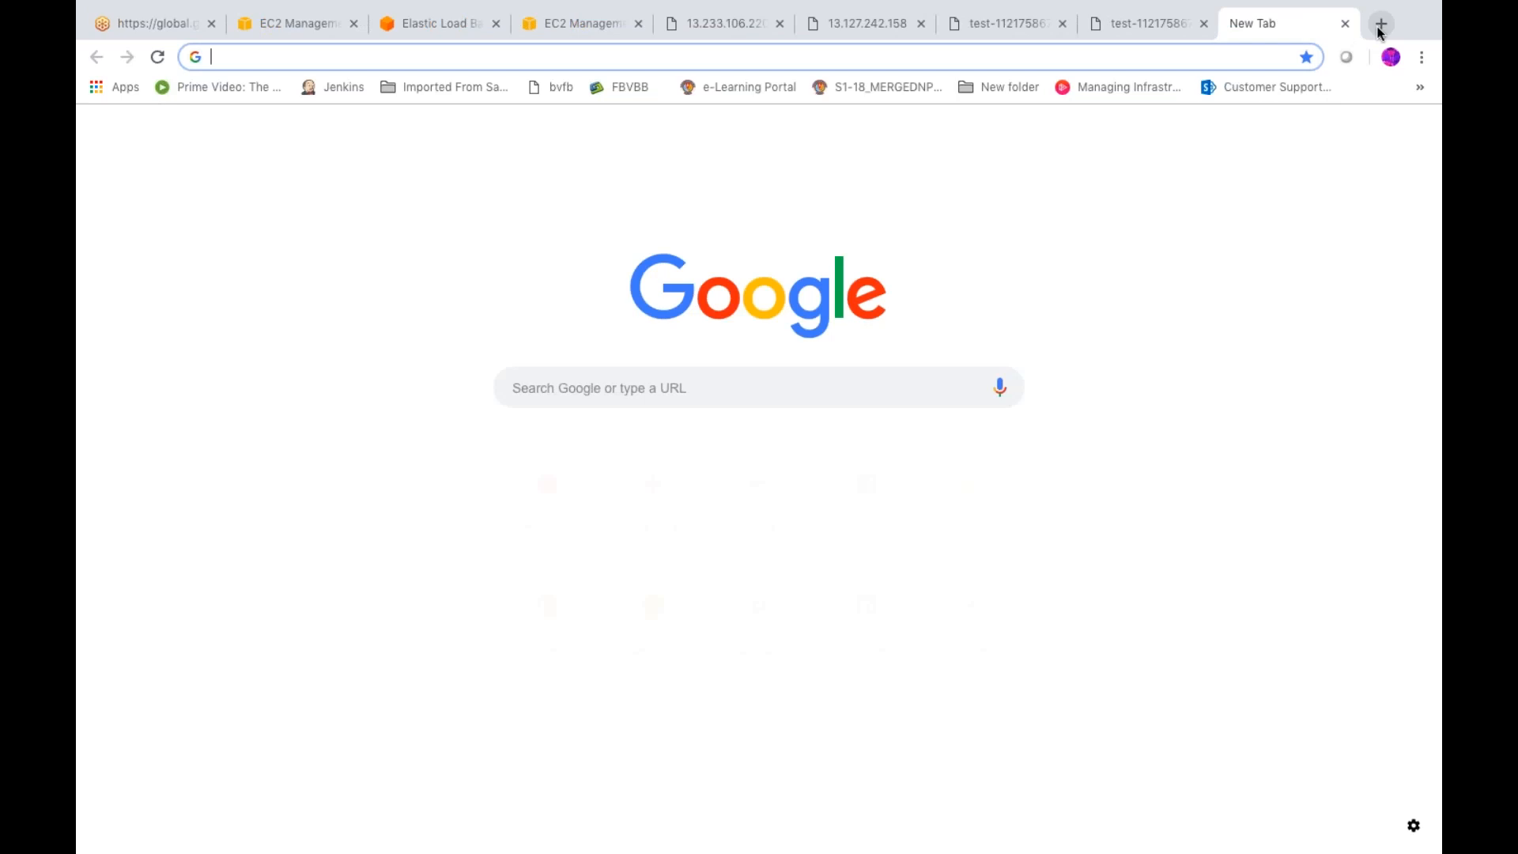
key("super+v")
key("Return")
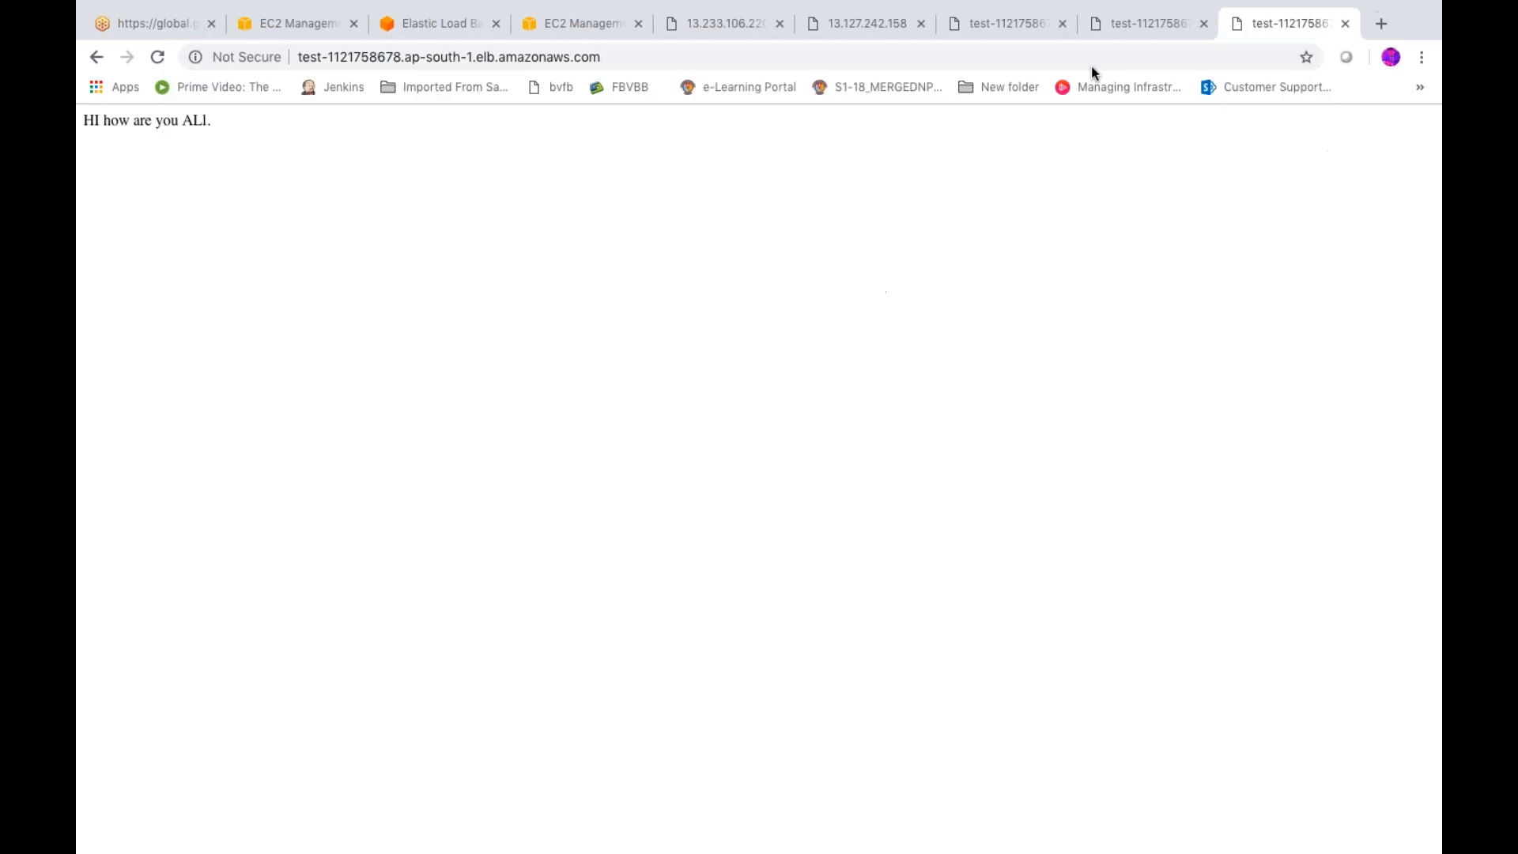
- Reload the test load balancer's page repeatedly to generate requests, and return to the load balancer list
left_click(1136, 19)
left_click(164, 60)
left_click(158, 57)
left_click(158, 57)
left_click(158, 57)
left_click(164, 59)
left_click(158, 57)
left_click(158, 57)
left_click(158, 57)
left_click(163, 60)
left_click(163, 60)
left_click(164, 59)
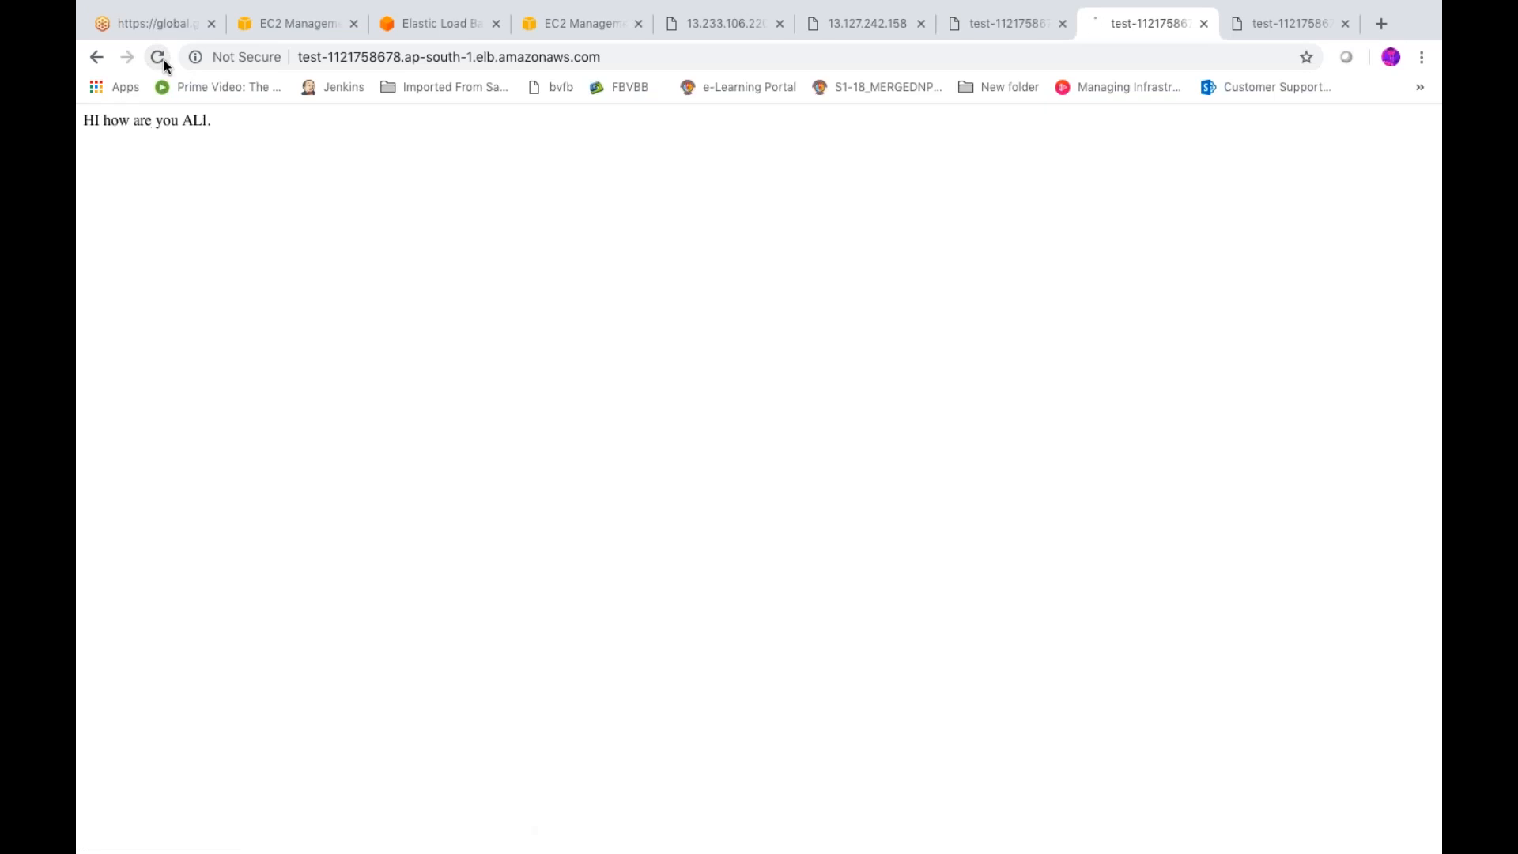
left_click(164, 59)
left_click(163, 60)
left_click(164, 59)
left_click(163, 59)
left_click(164, 60)
left_click(164, 60)
left_click(164, 59)
left_click(164, 59)
left_click(164, 60)
mouse_move(537, 13)
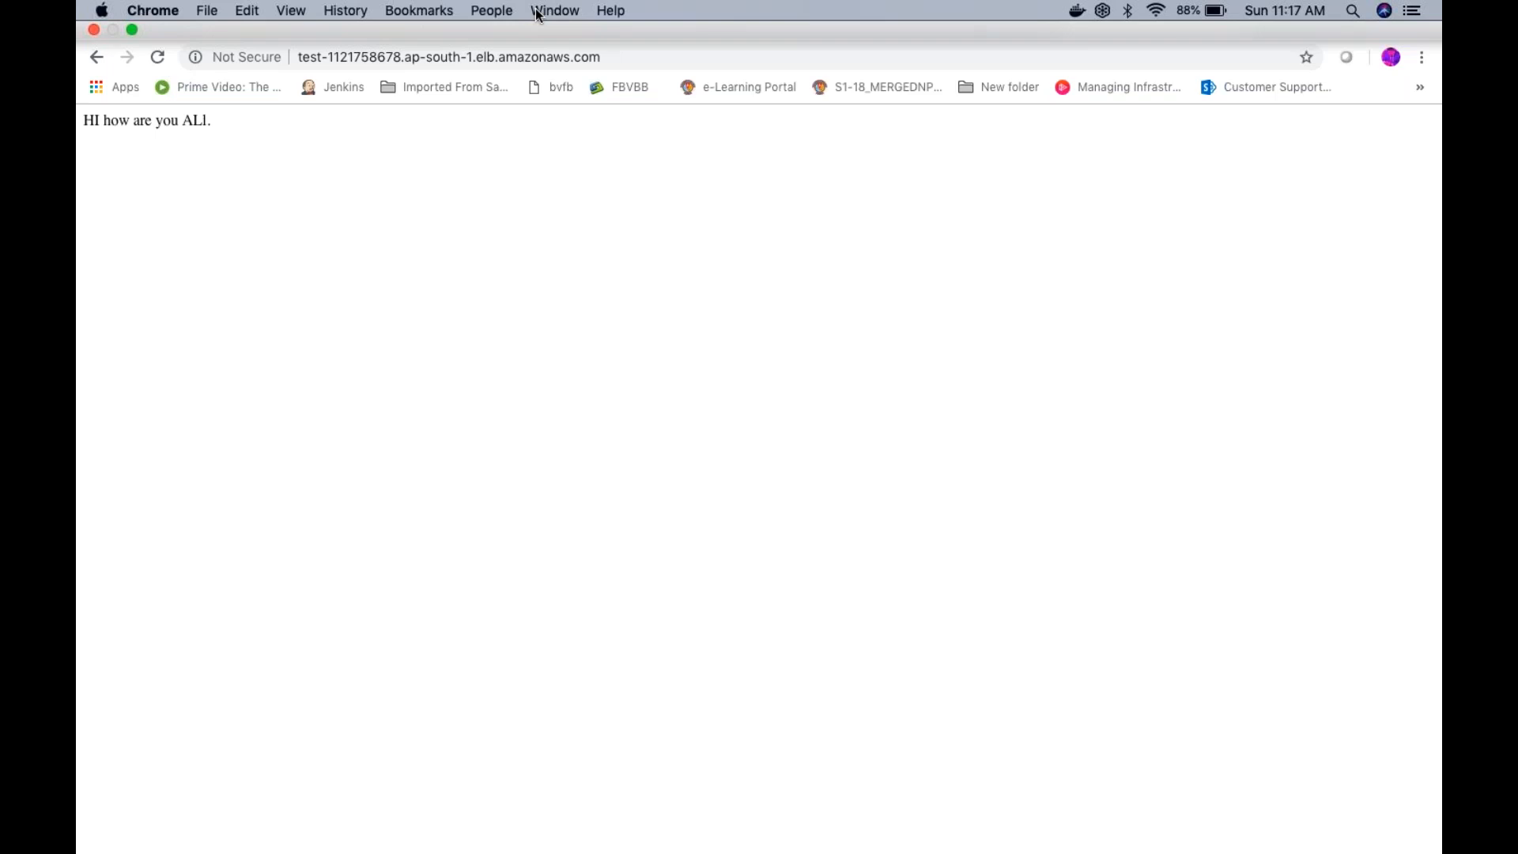
left_click(557, 26)
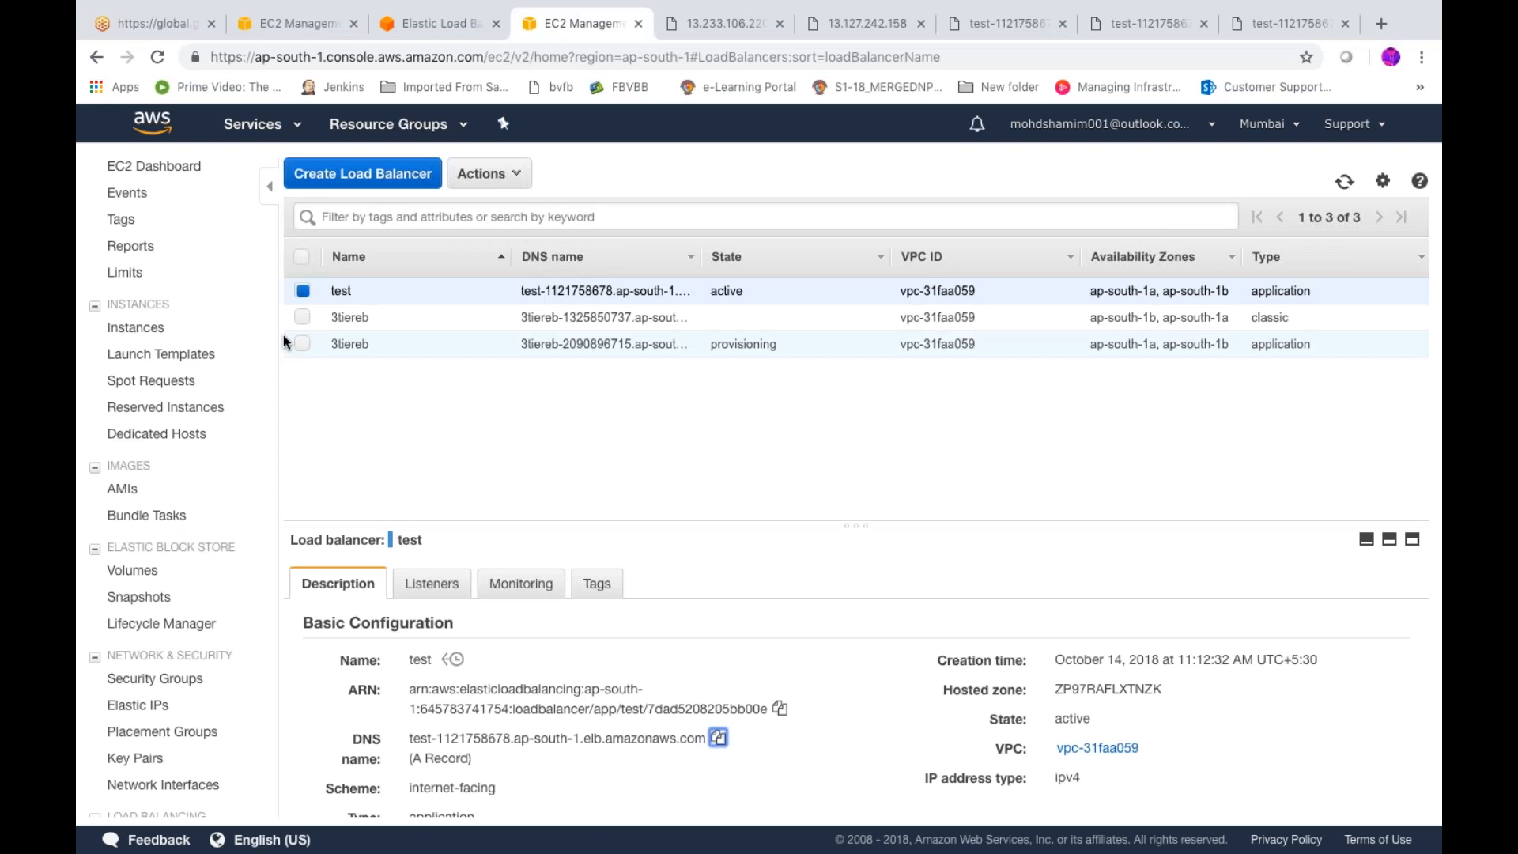
- Select only the provisioning application load balancer 3tiereb and delete it
left_click(301, 343)
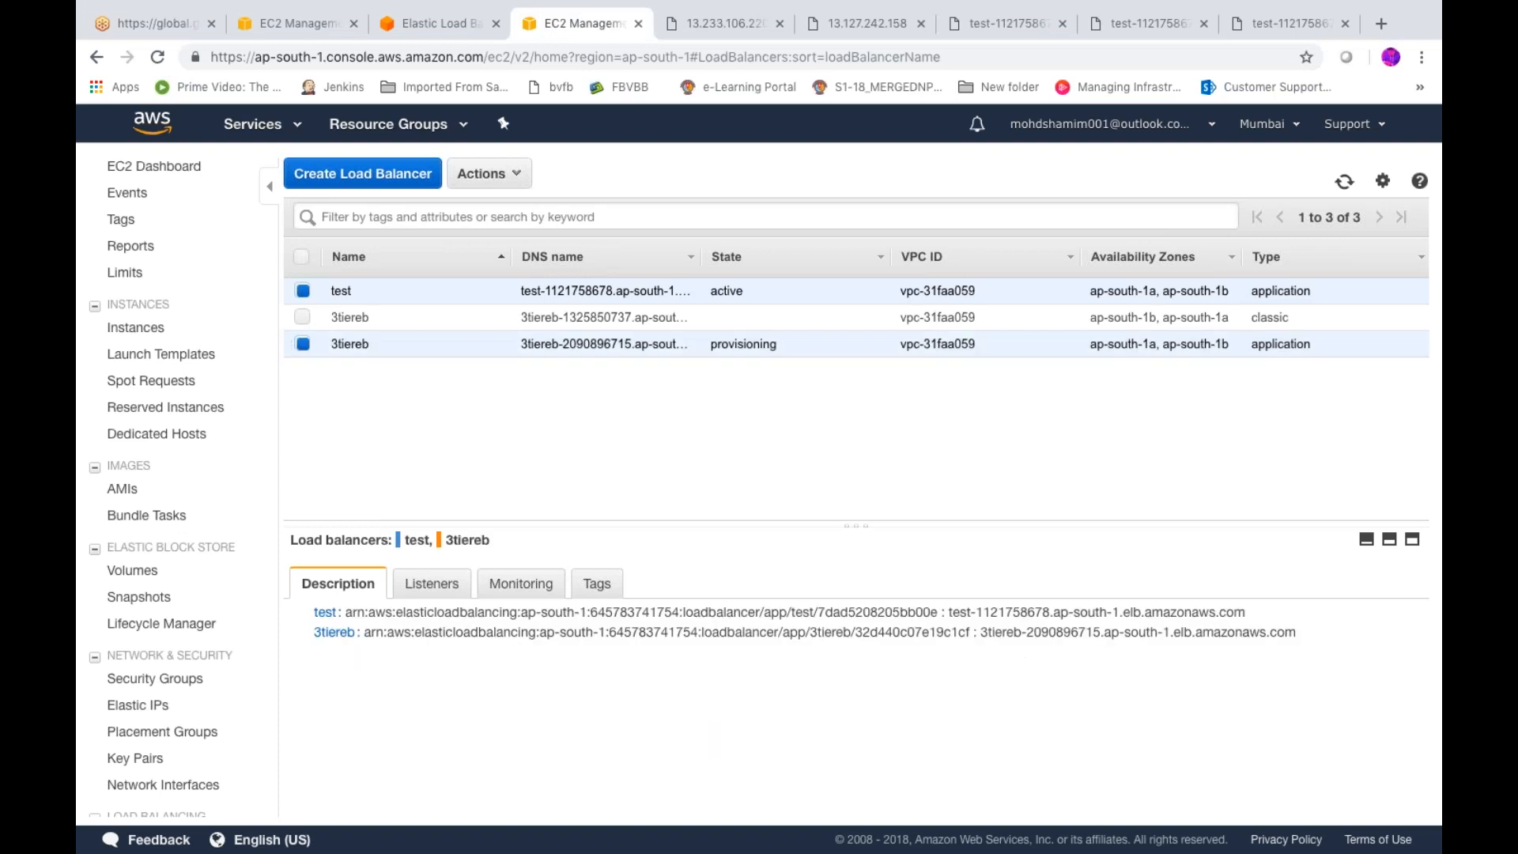
left_click(302, 291)
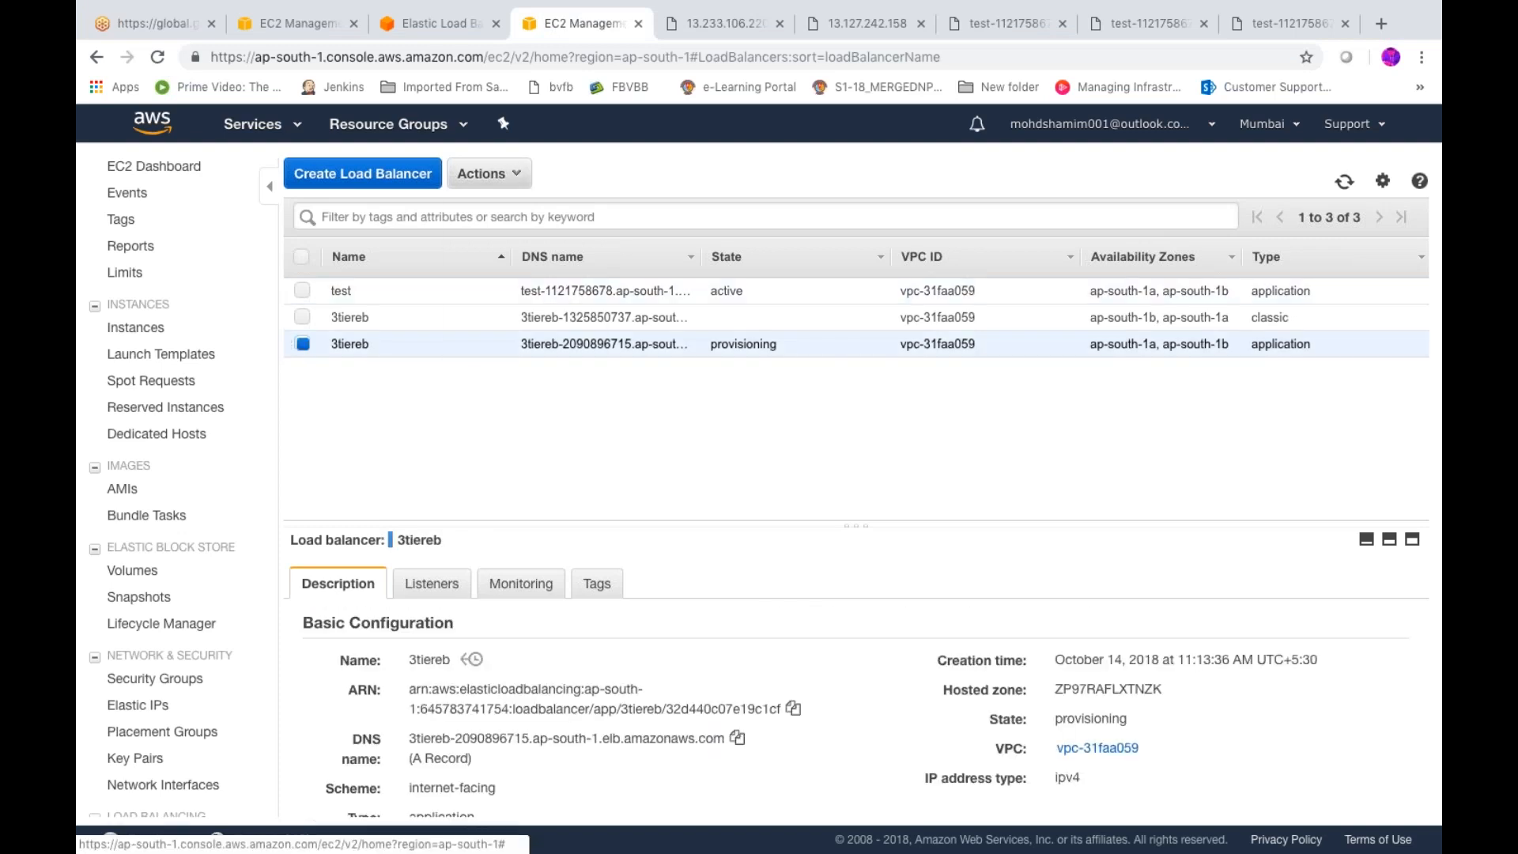
left_click(489, 173)
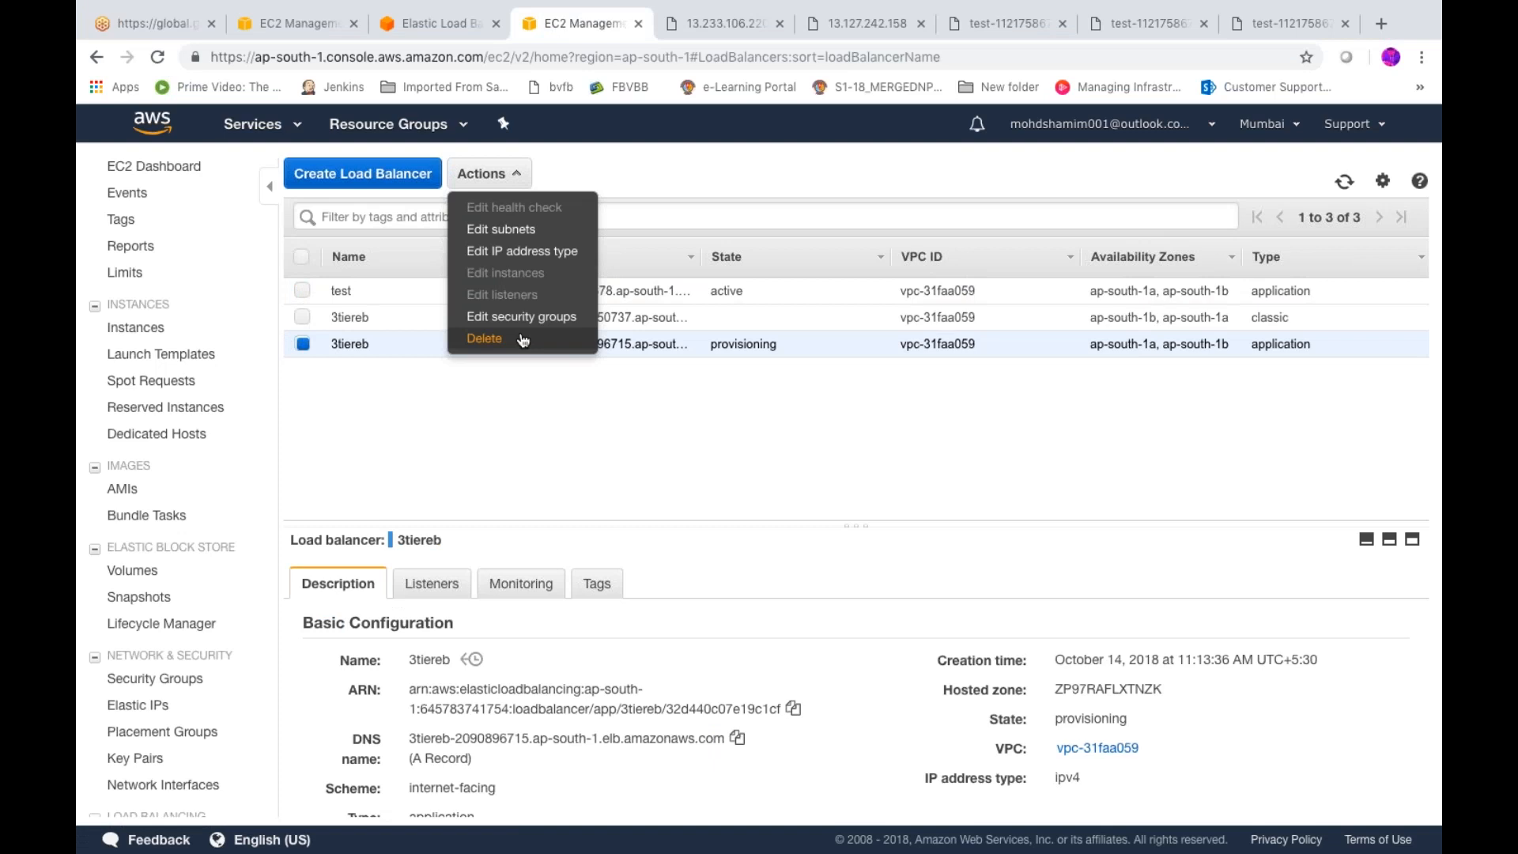
left_click(485, 338)
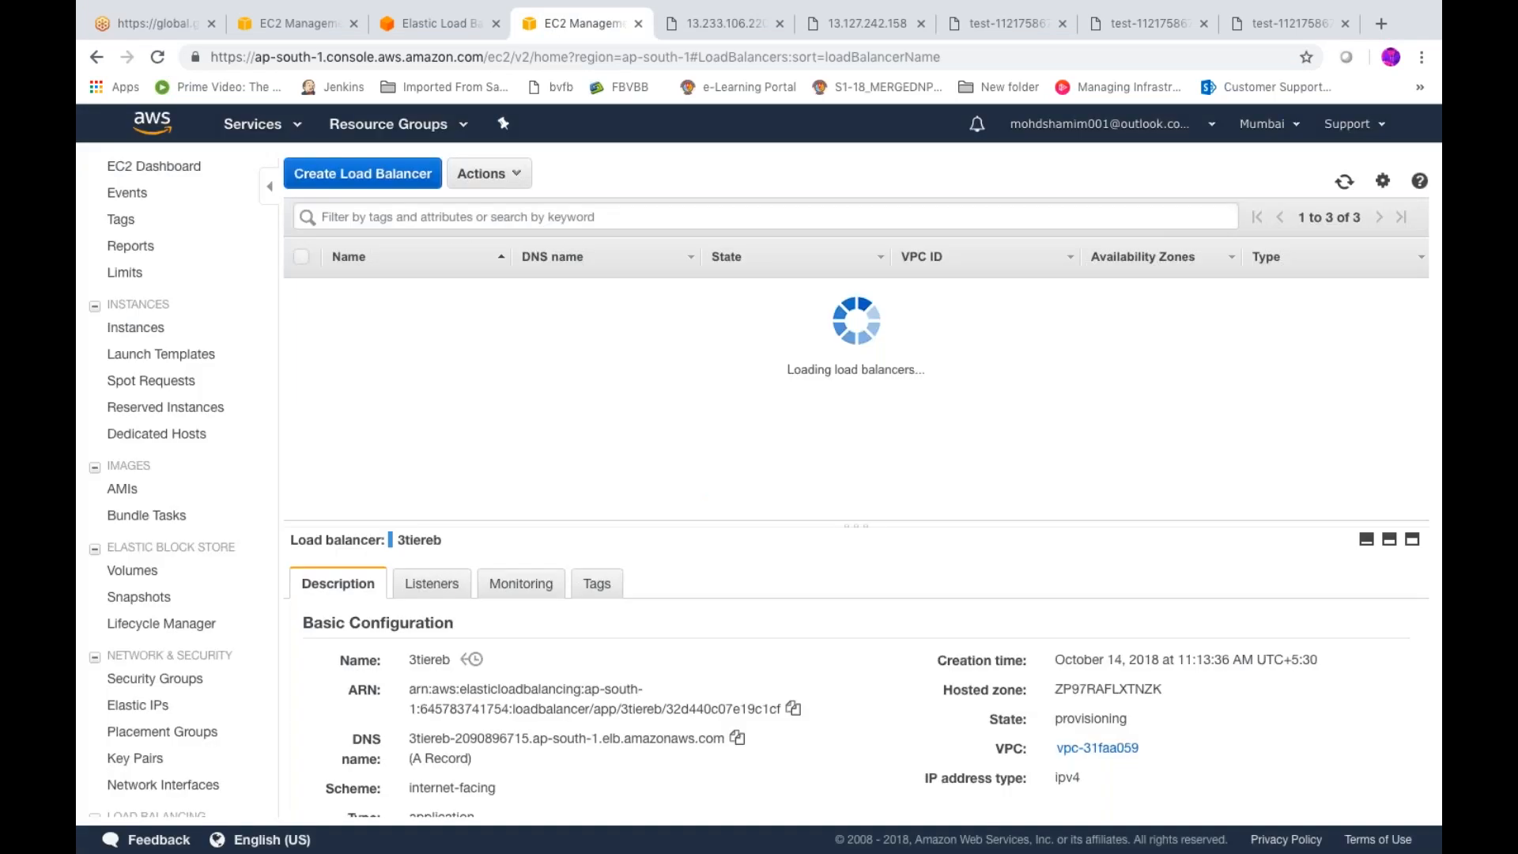
- Delete the classic load balancer 3tiereb and confirm the deletion
left_click(302, 317)
left_click(489, 173)
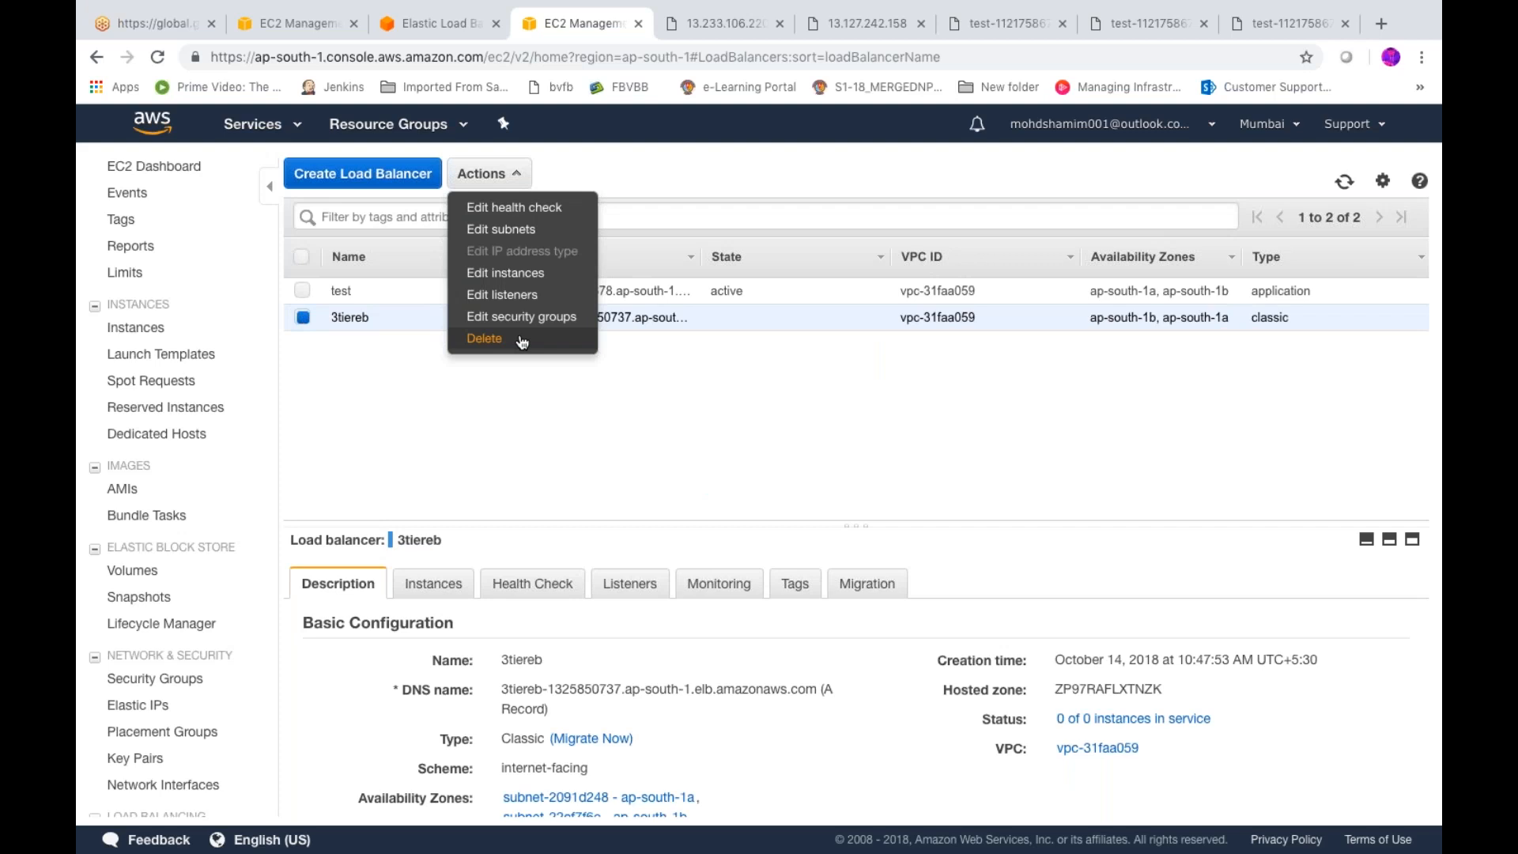
left_click(485, 338)
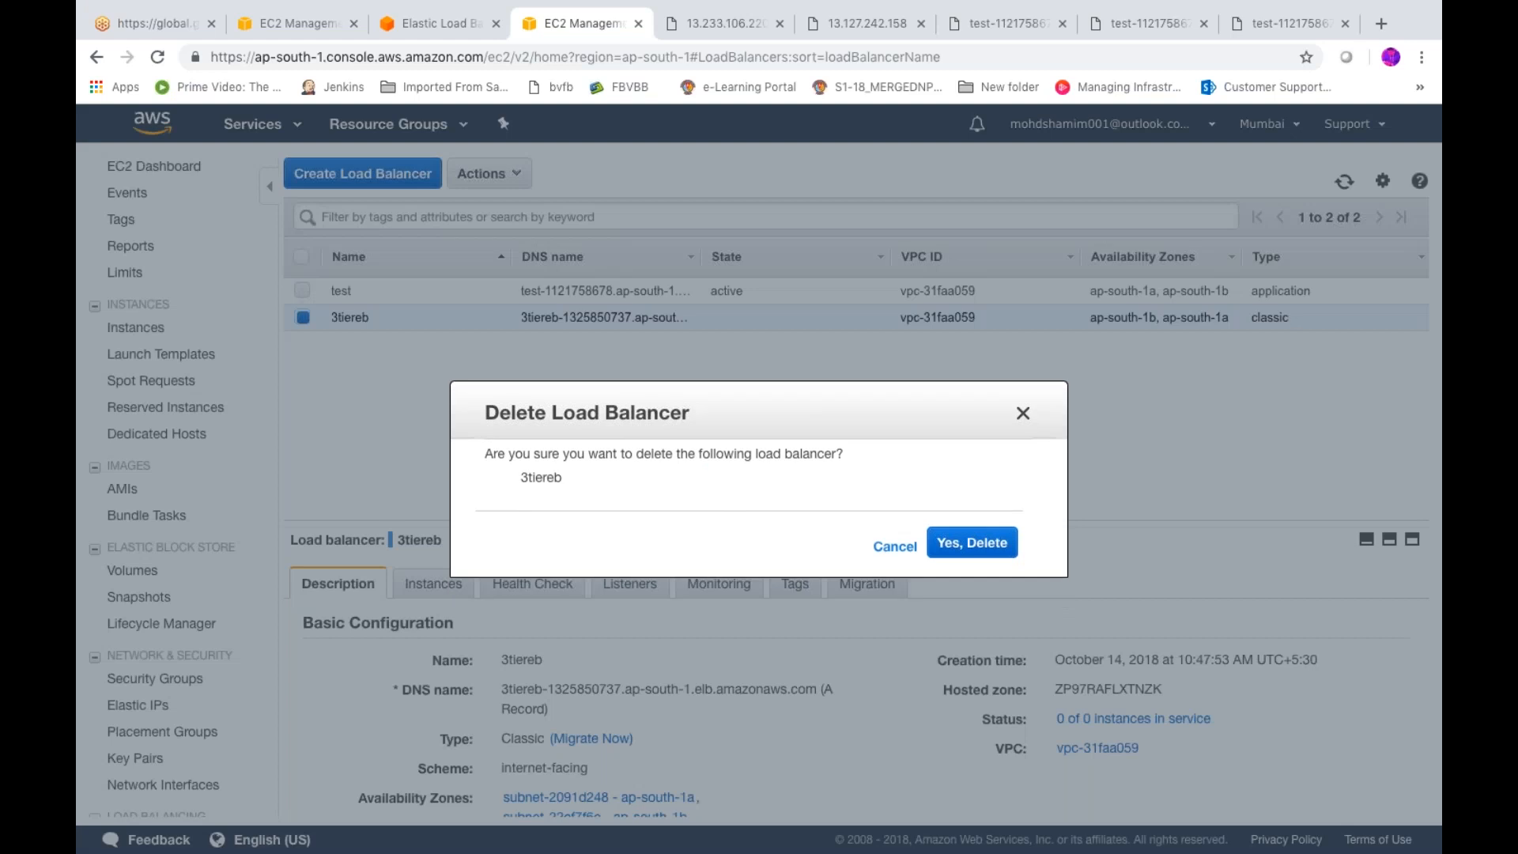
left_click(971, 543)
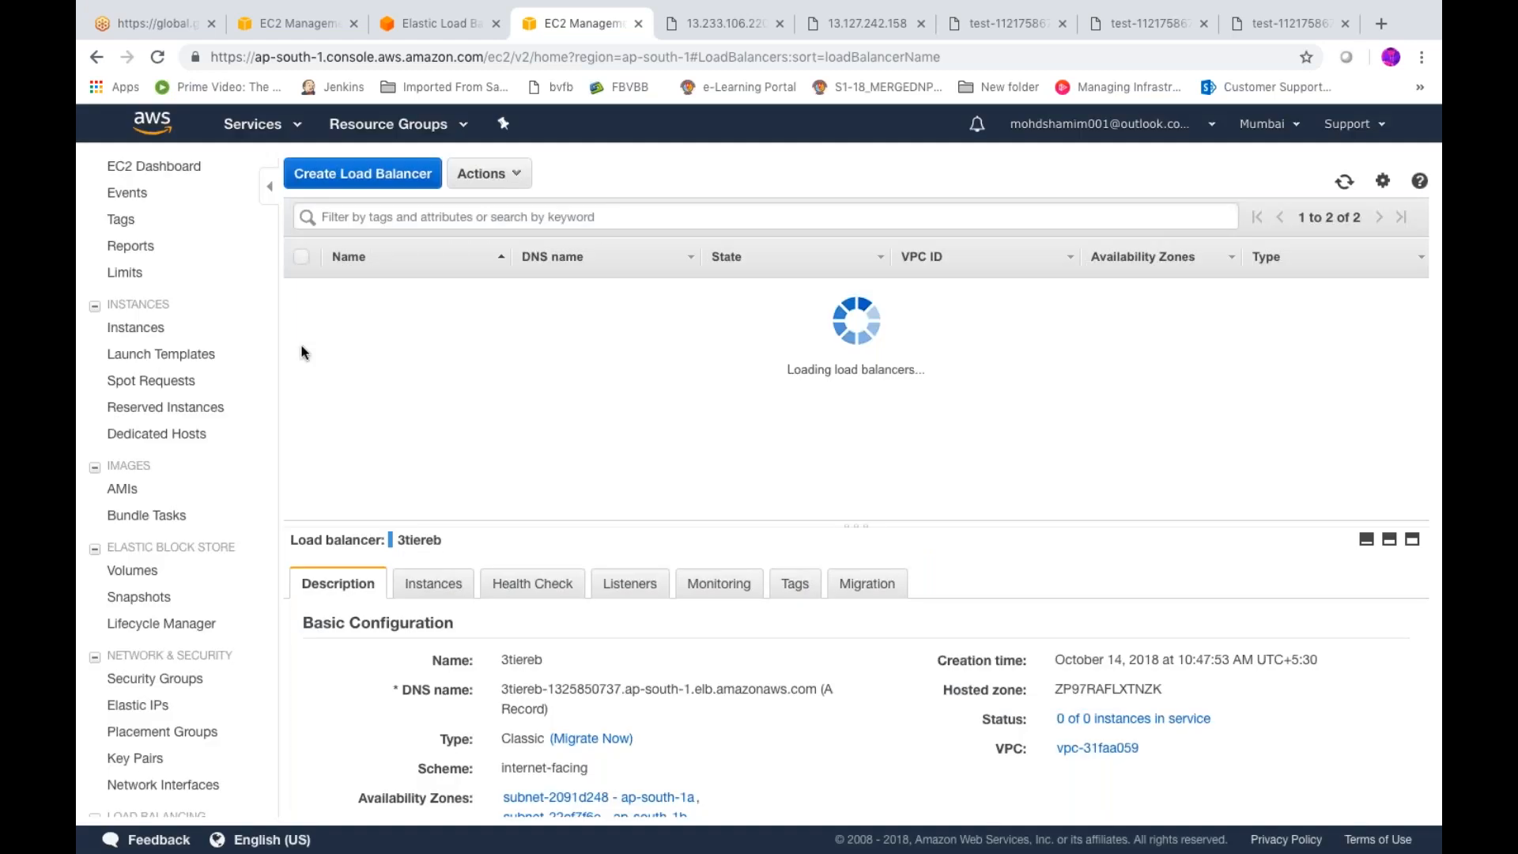
- Delete the remaining application load balancer test and confirm the deletion
left_click(480, 182)
left_click(485, 339)
left_click(972, 542)
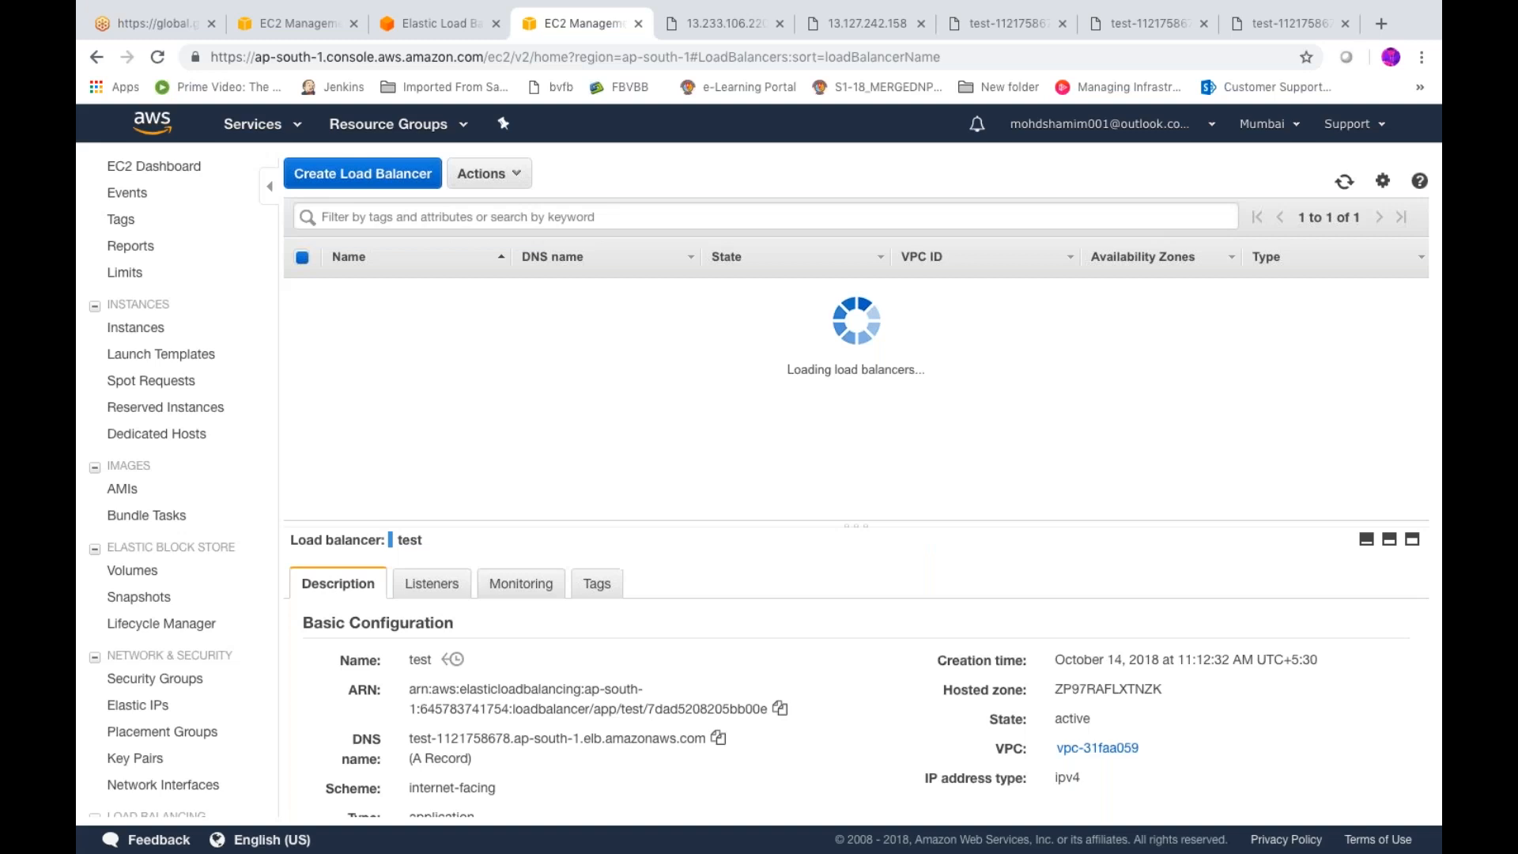
left_click(379, 183)
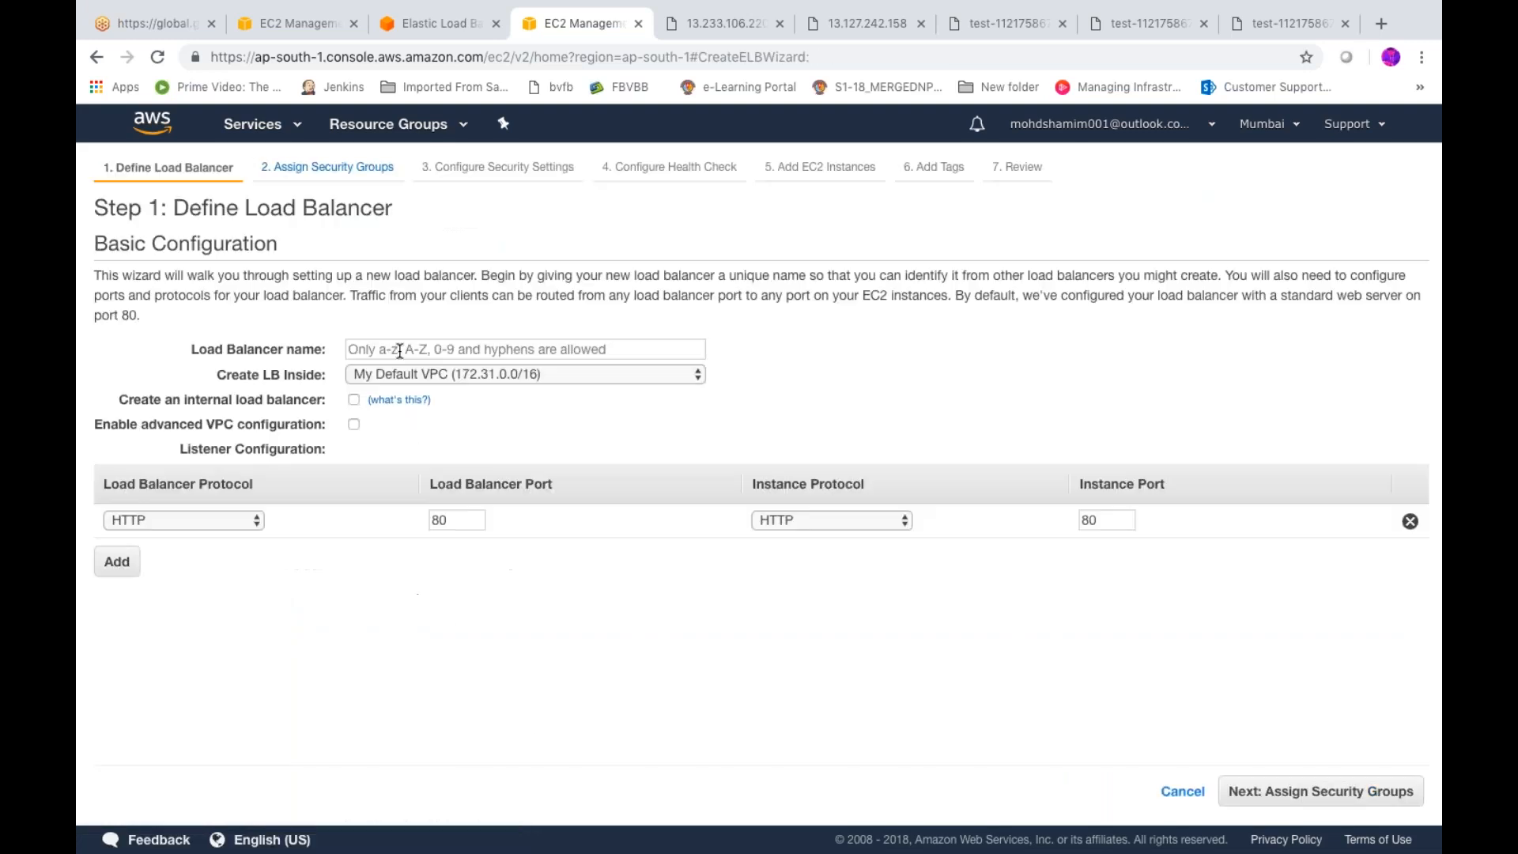
left_click(399, 350)
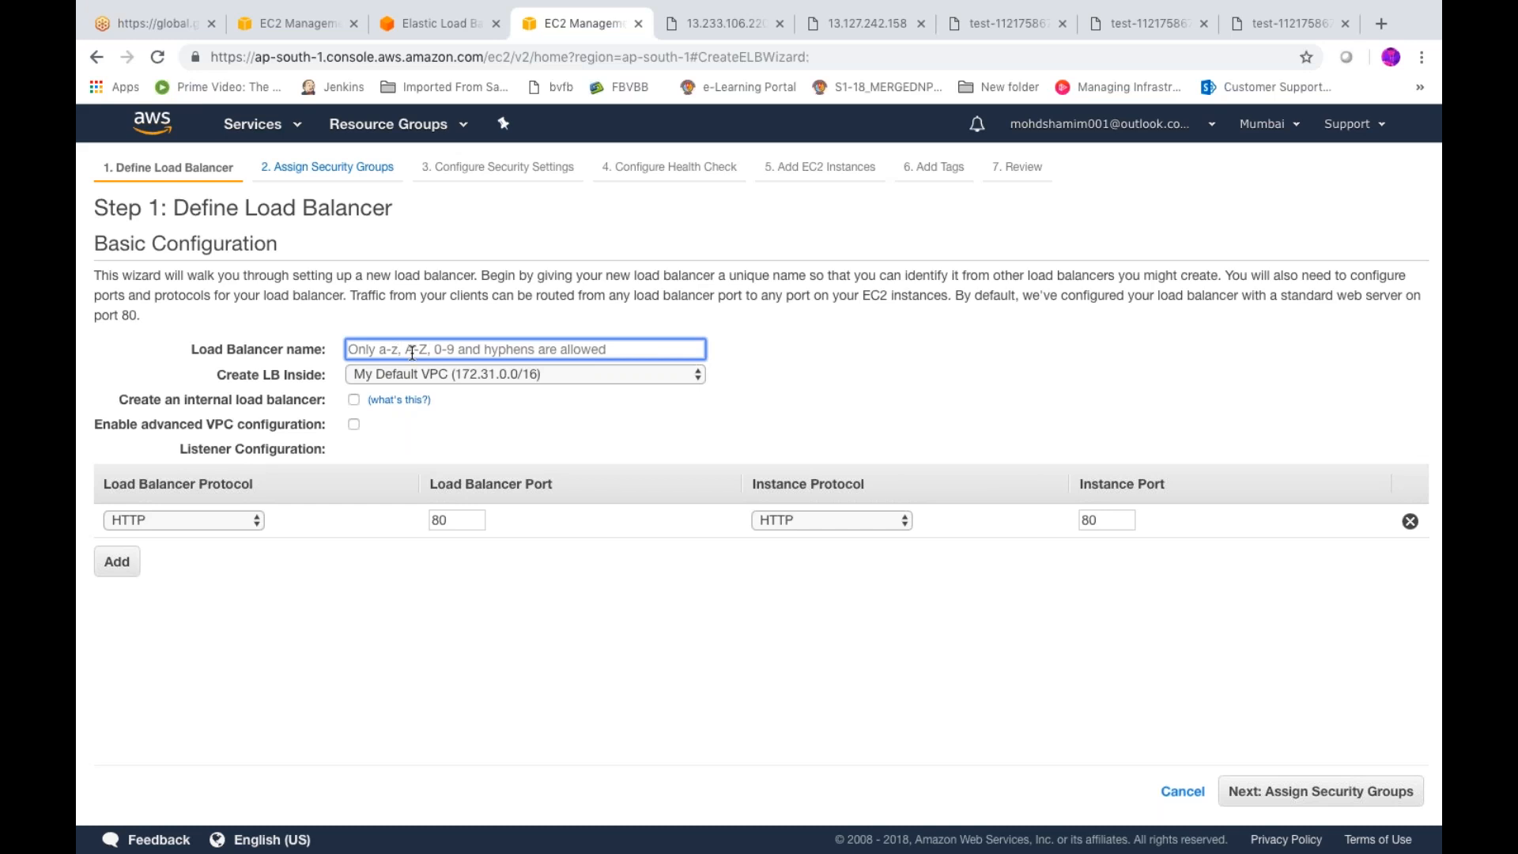
left_click(465, 377)
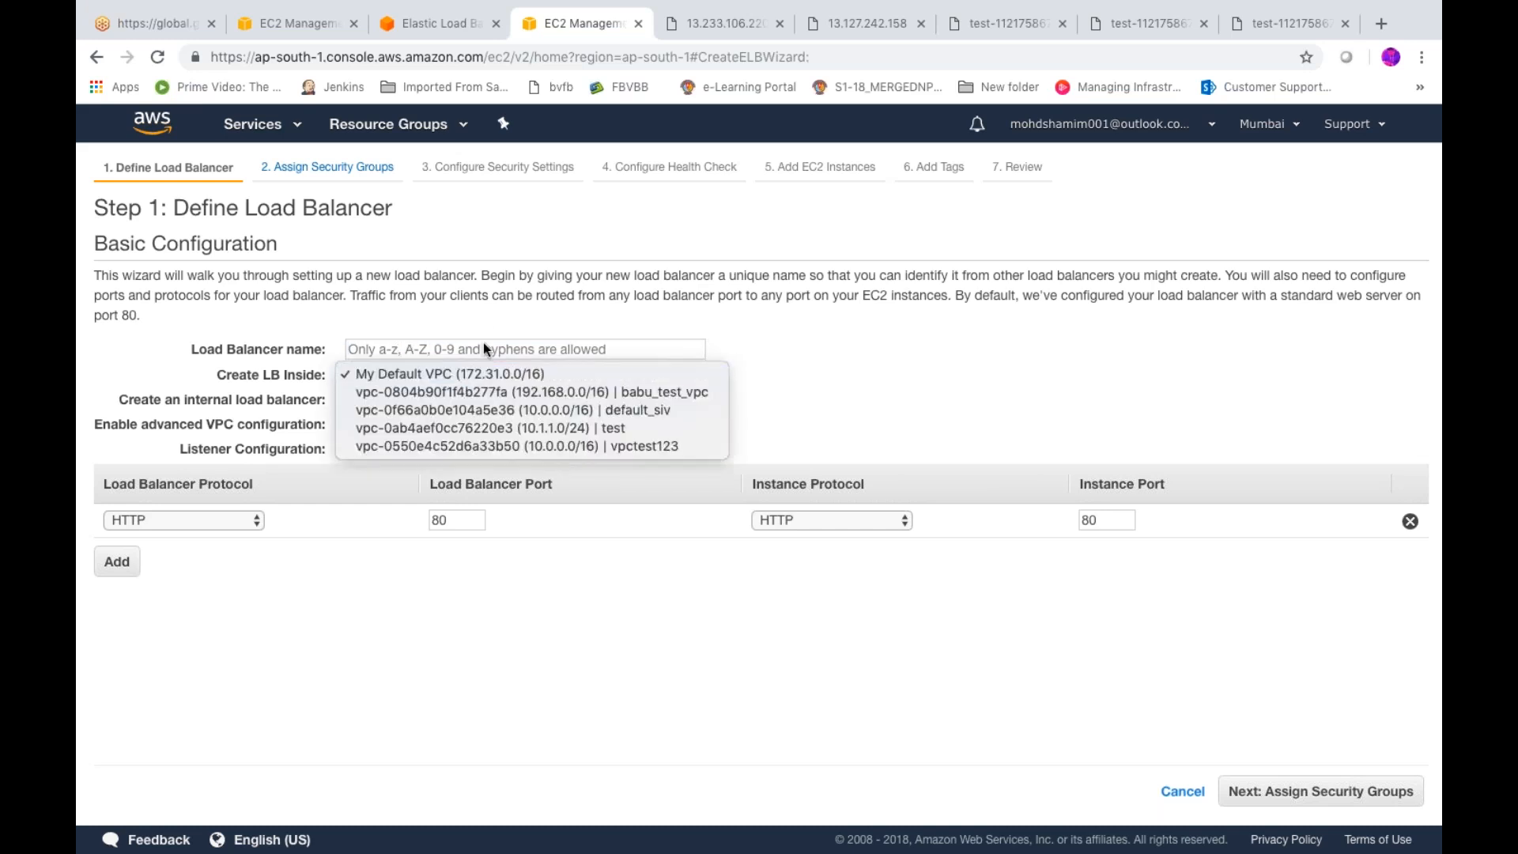
left_click(497, 324)
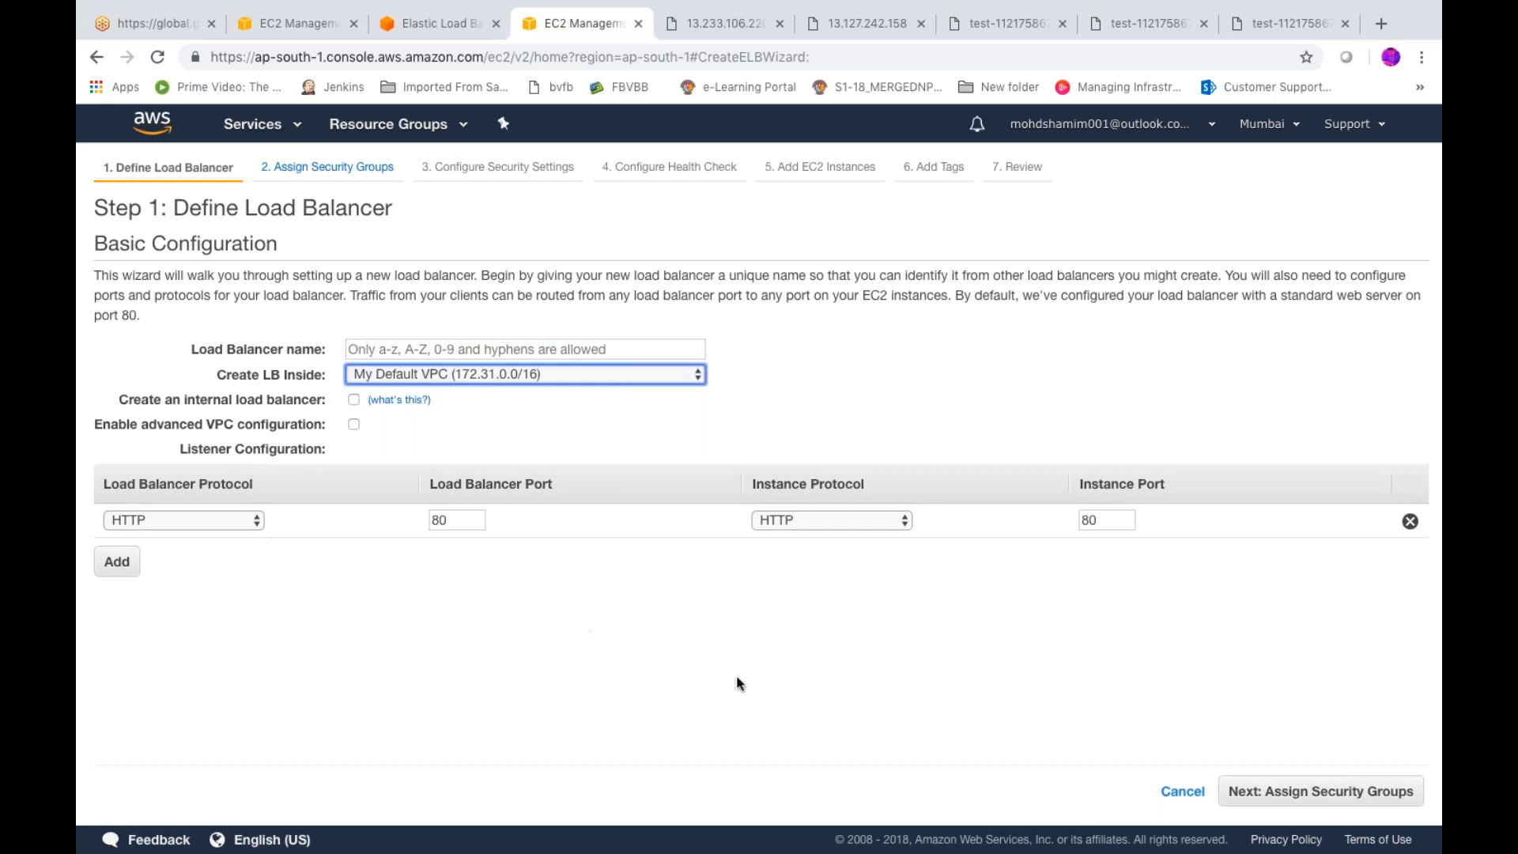
left_click(1183, 792)
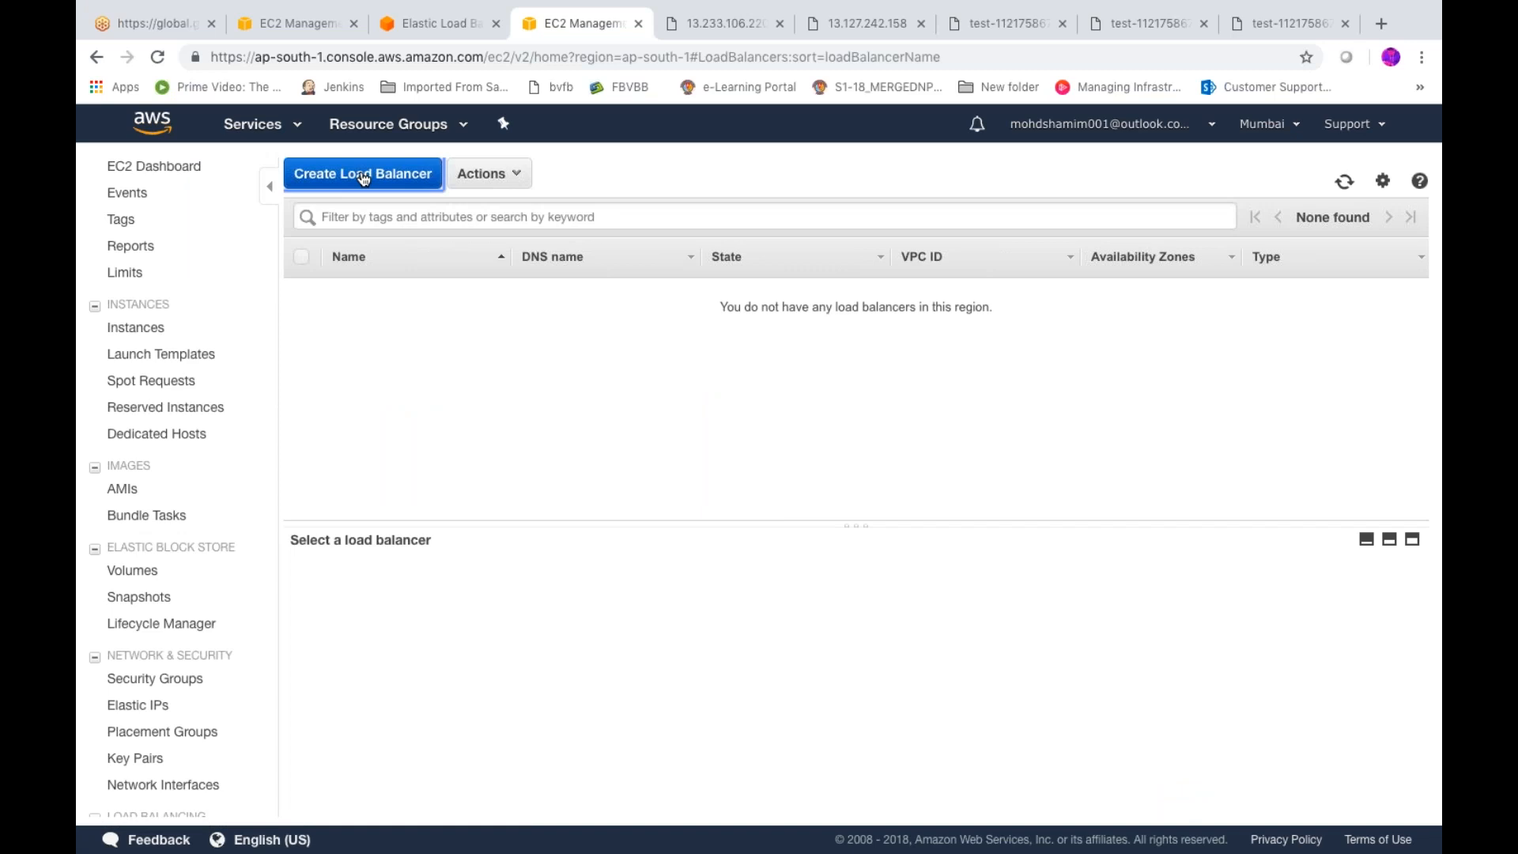
- Start creating an internet-facing Application Load Balancer, enter its name and try to continue to the security settings
left_click(364, 176)
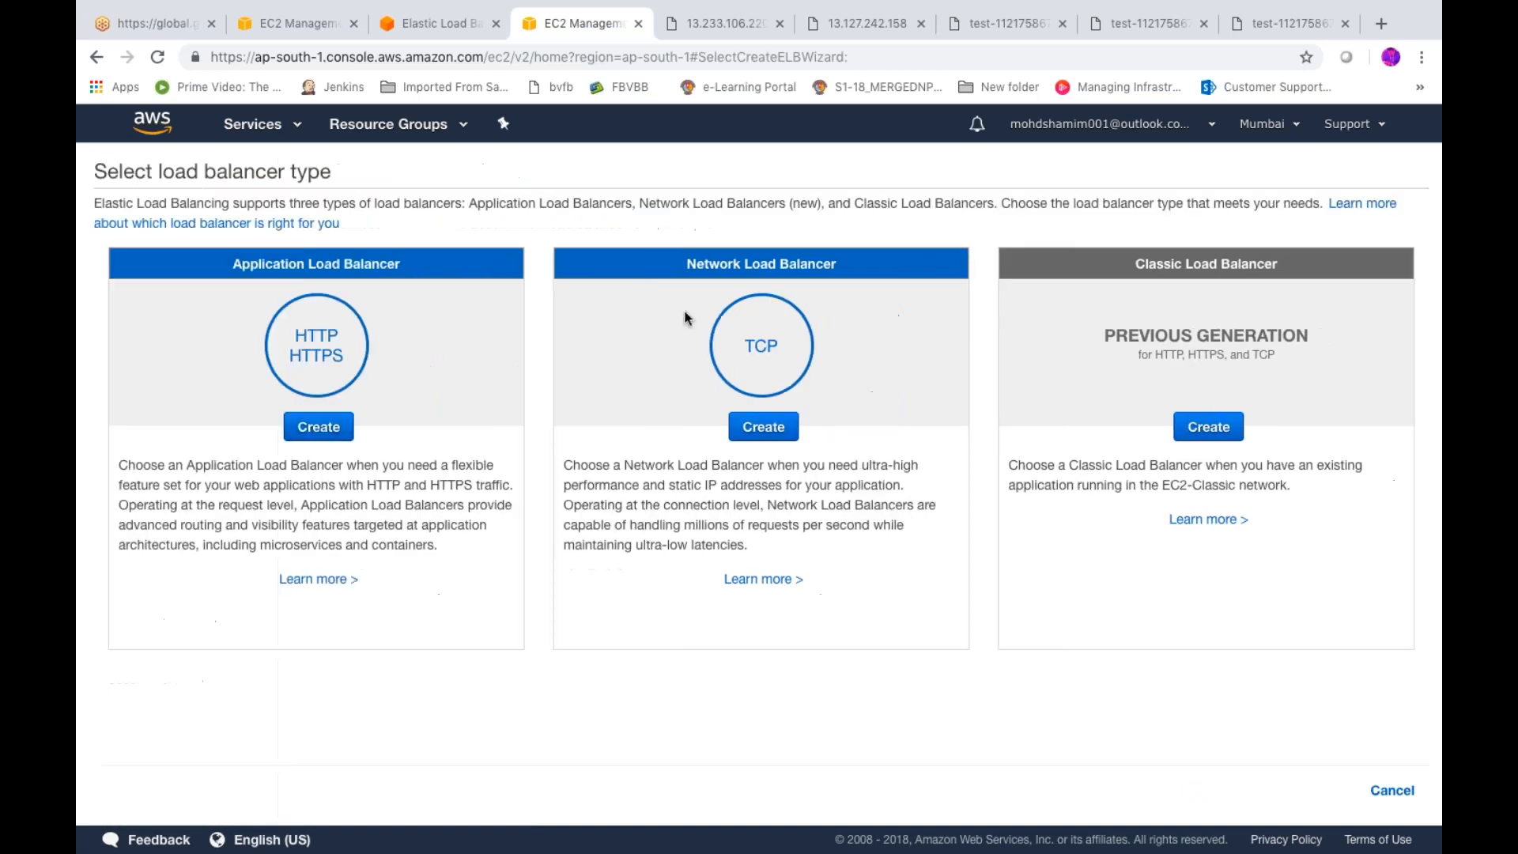
left_click(319, 431)
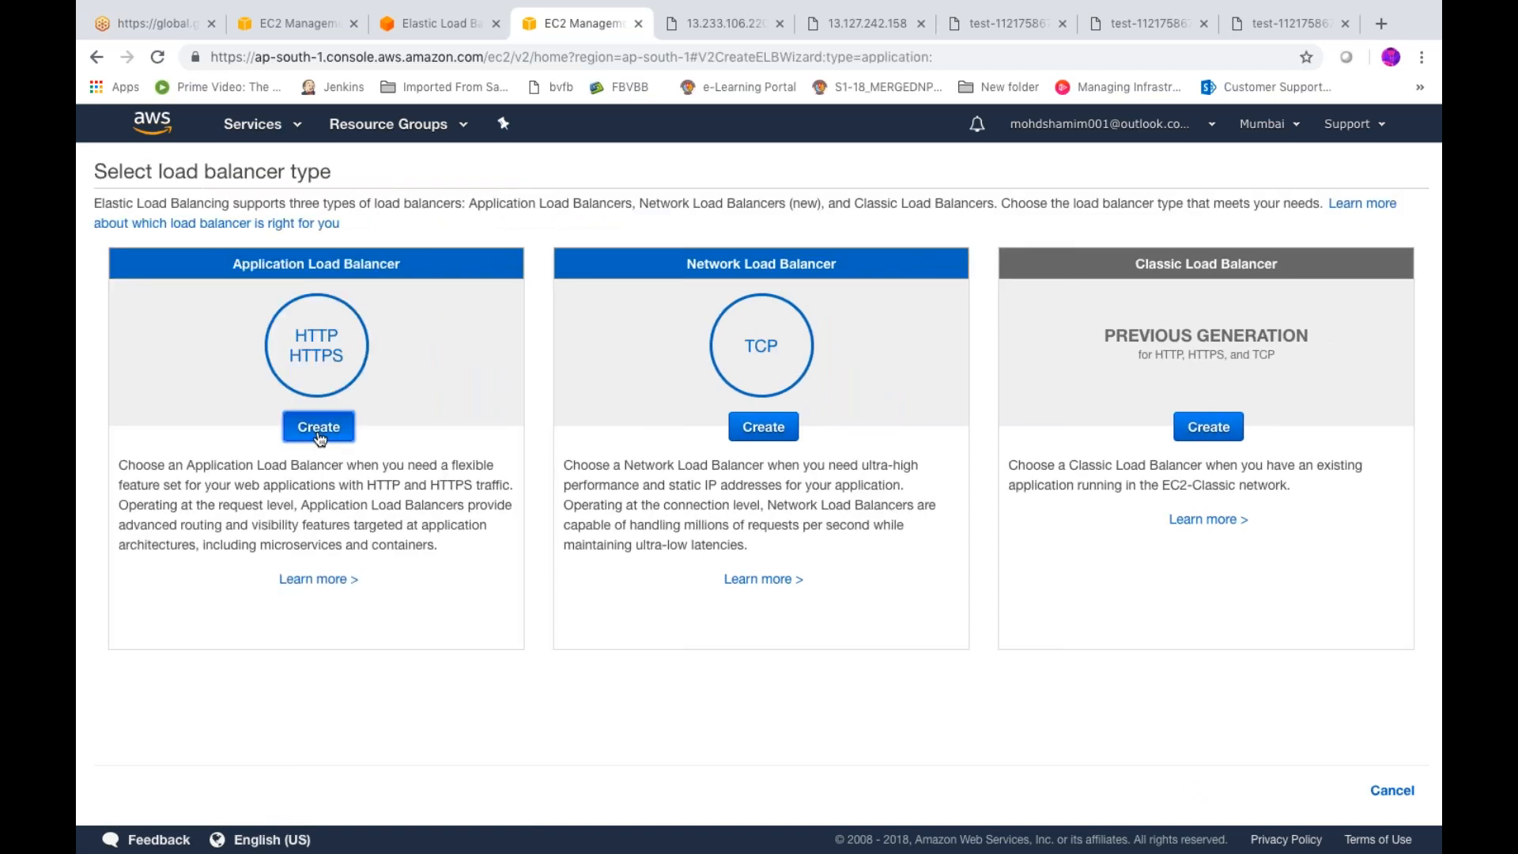
left_click(370, 333)
type("skhan")
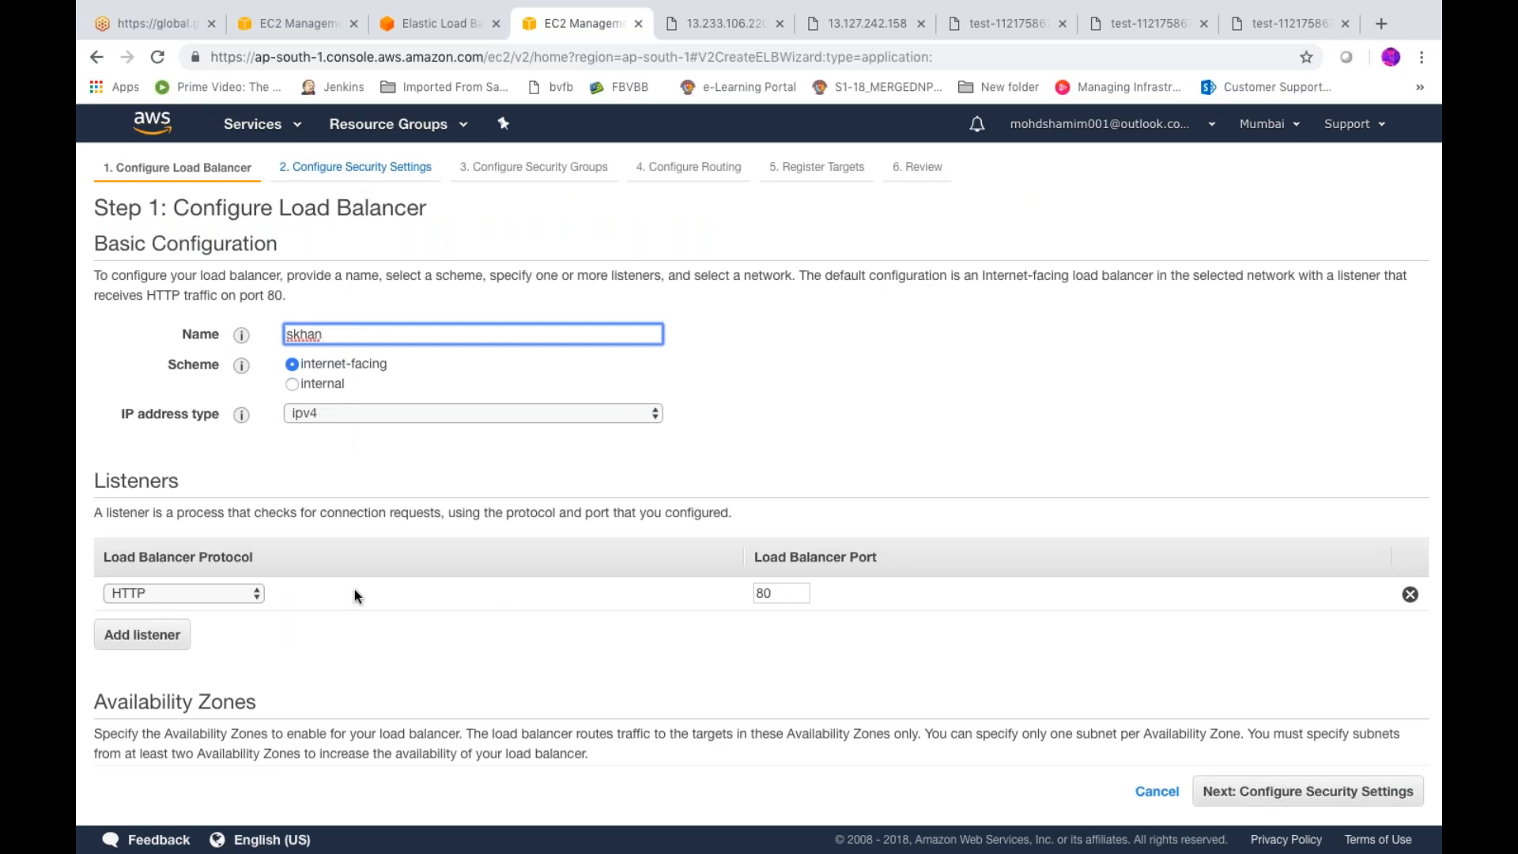
left_click(1259, 795)
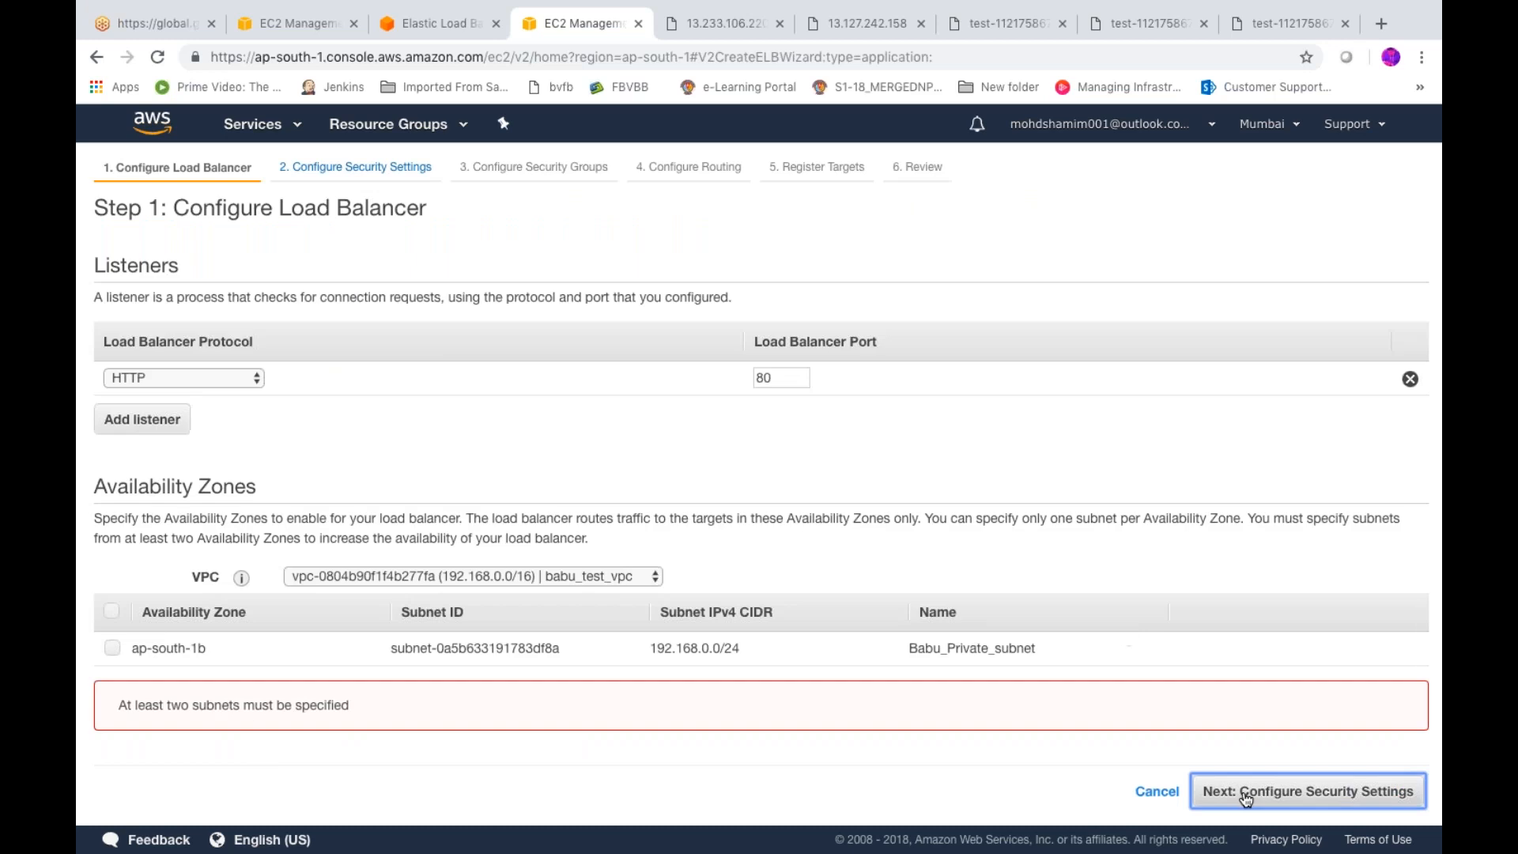
- Choose the default VPC vpc-31faa059 with both the ap-south-1a and ap-south-1b subnets, and continue to the security groups
left_click(113, 649)
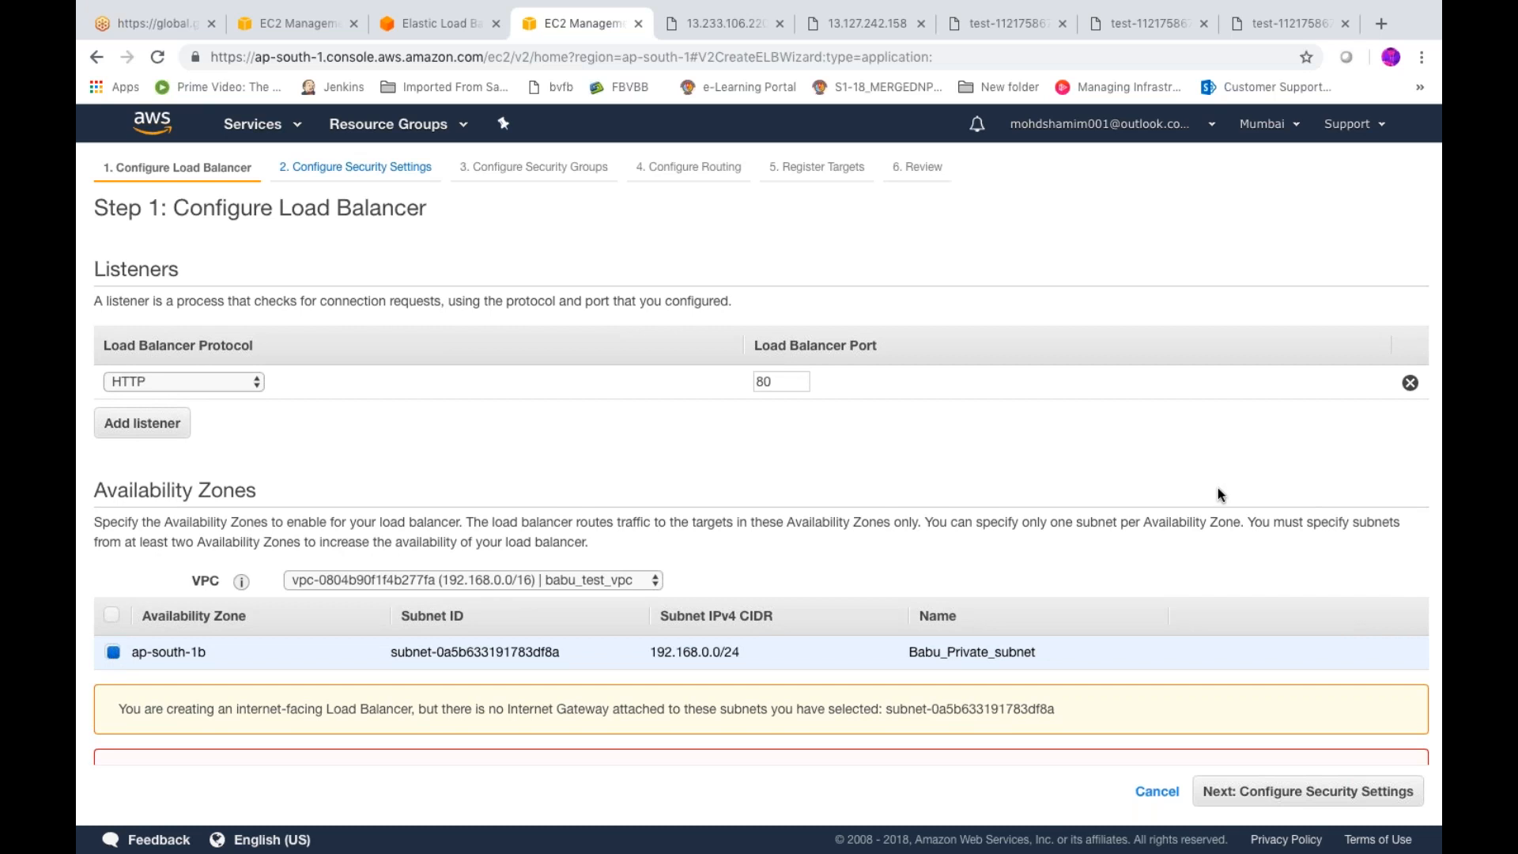
left_click(371, 580)
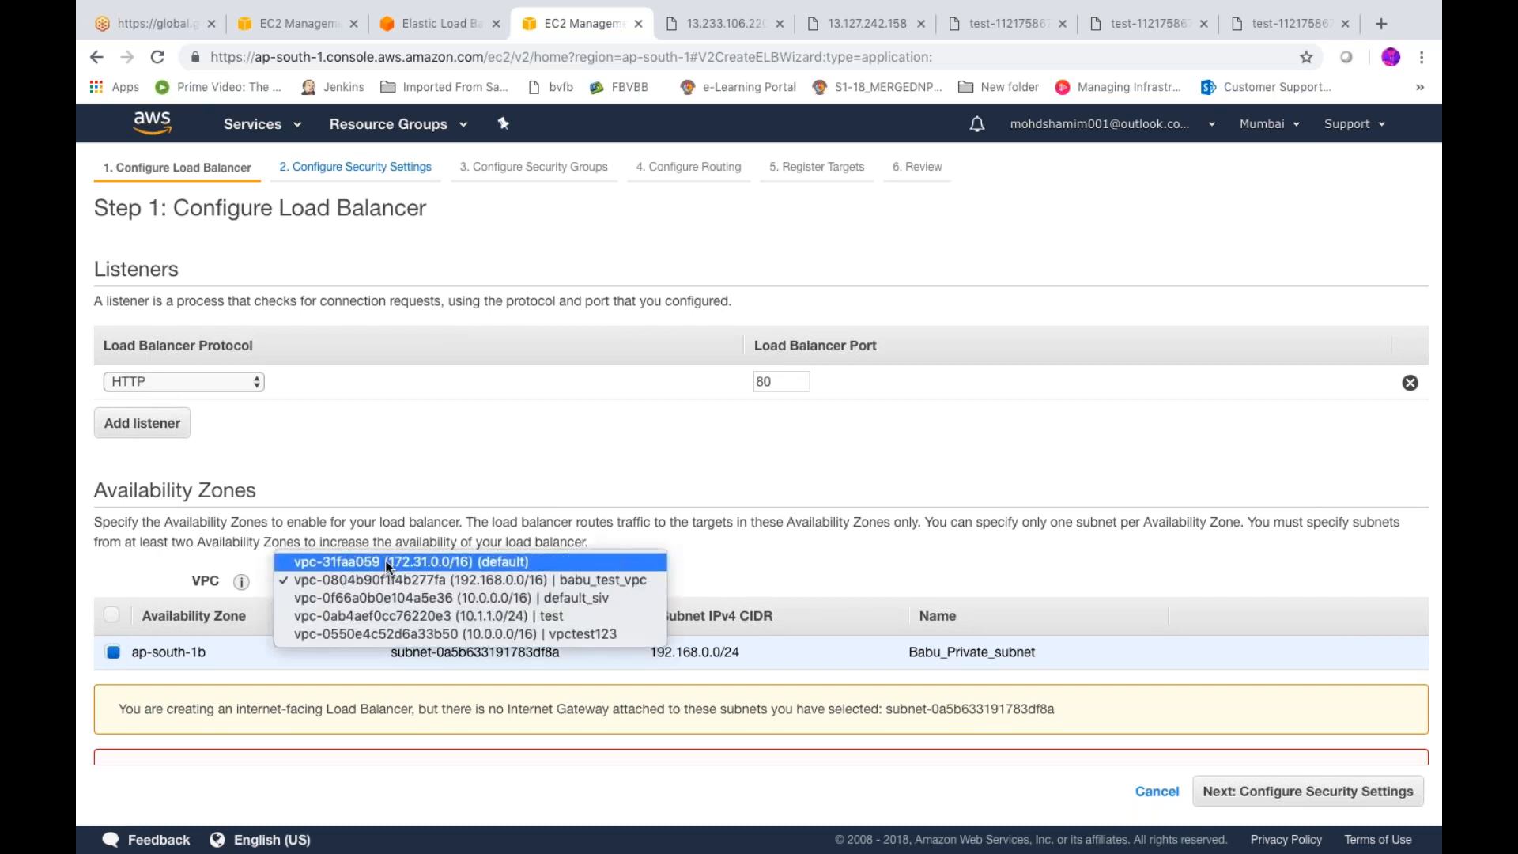
left_click(388, 563)
left_click(112, 616)
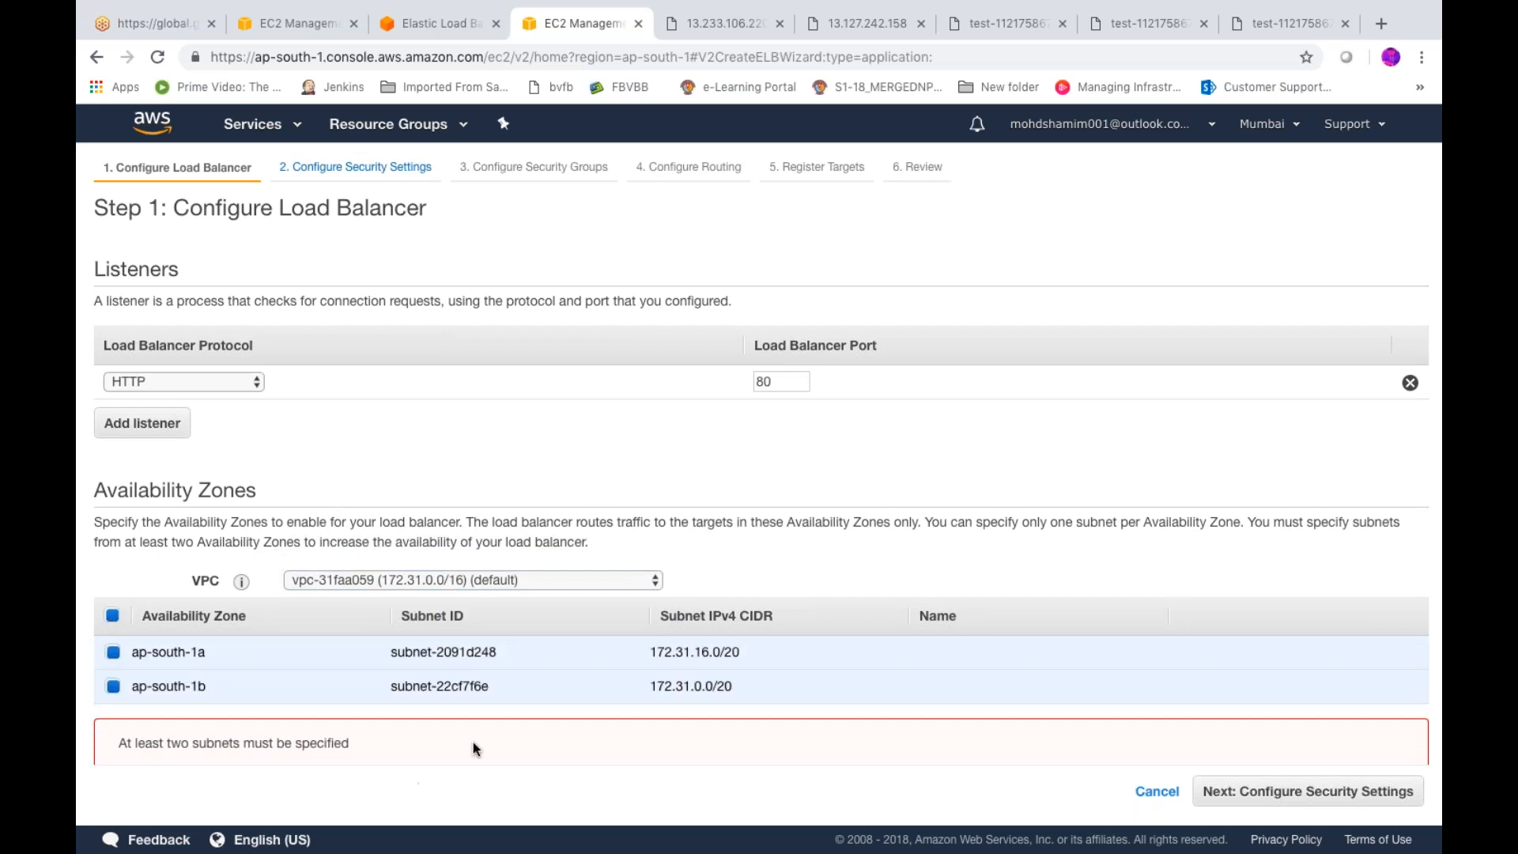
left_click(1338, 801)
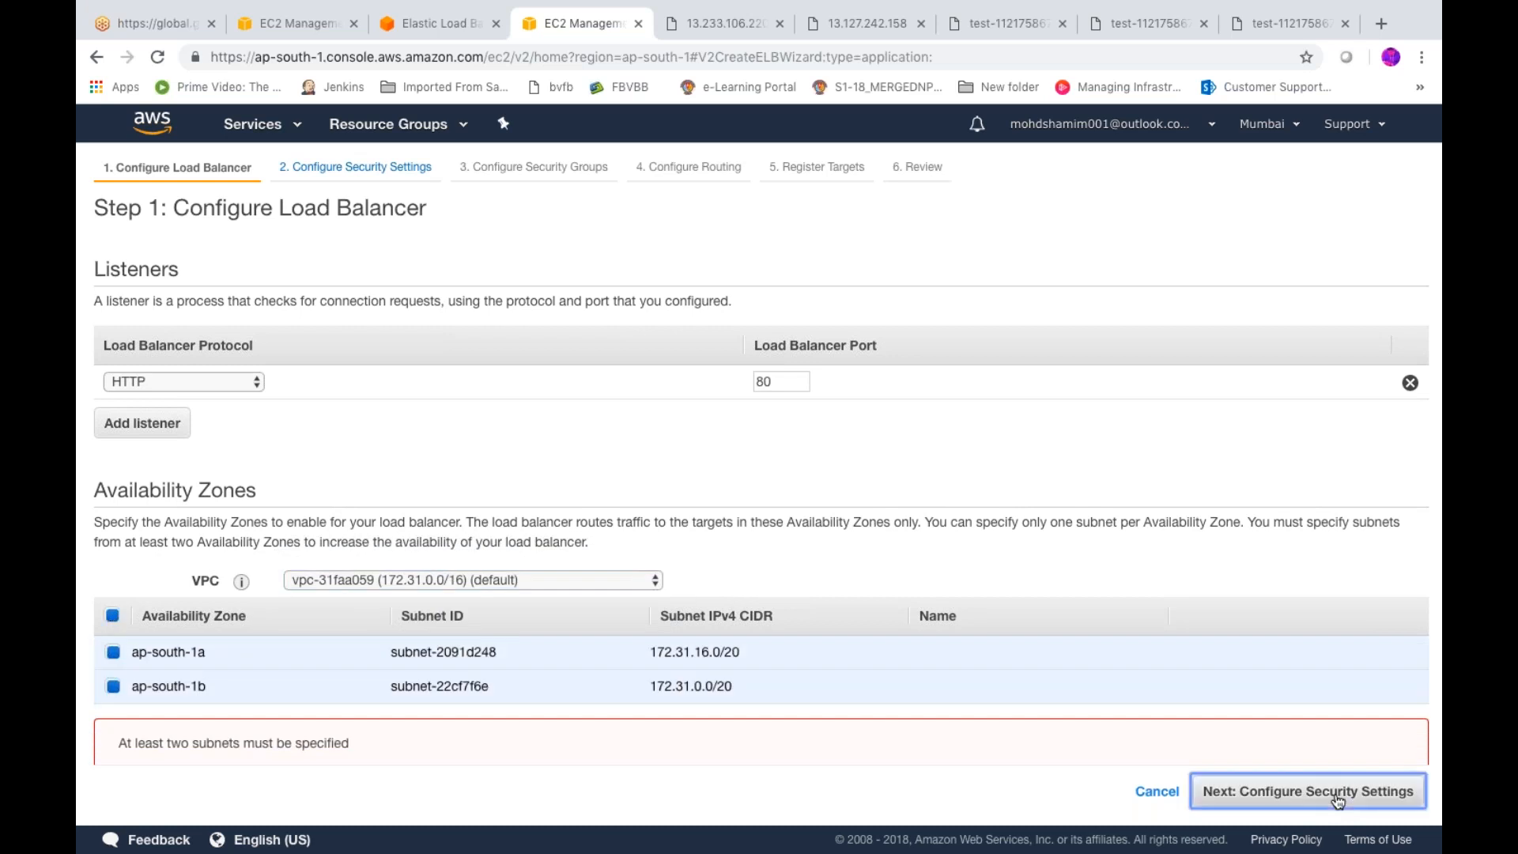
left_click(1267, 807)
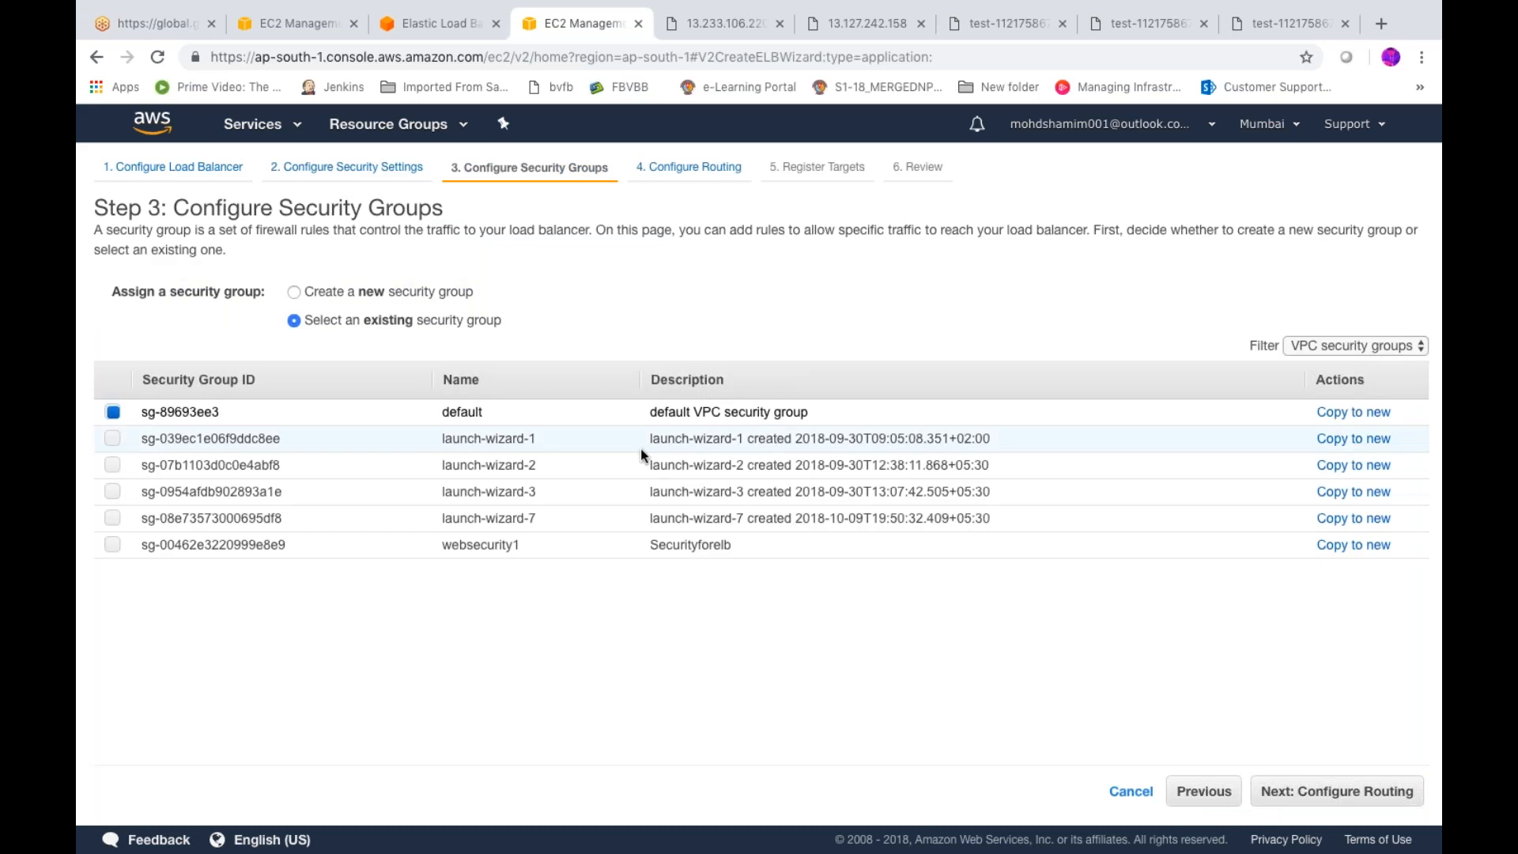
- Keep the default security group, choose the existing target group test for routing, and cancel the load balancer creation
left_click(1288, 795)
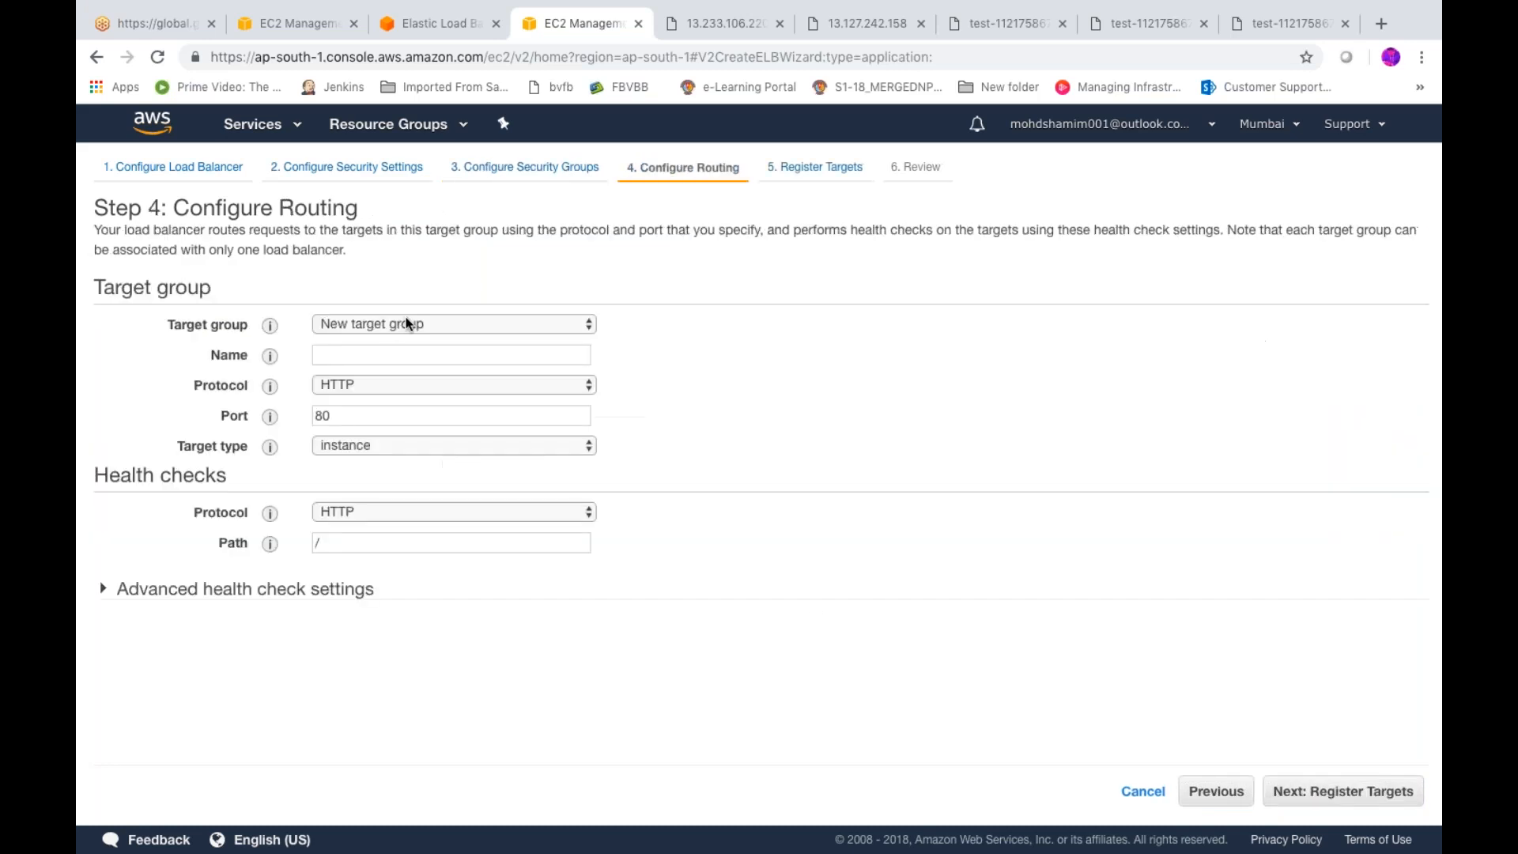
left_click(410, 324)
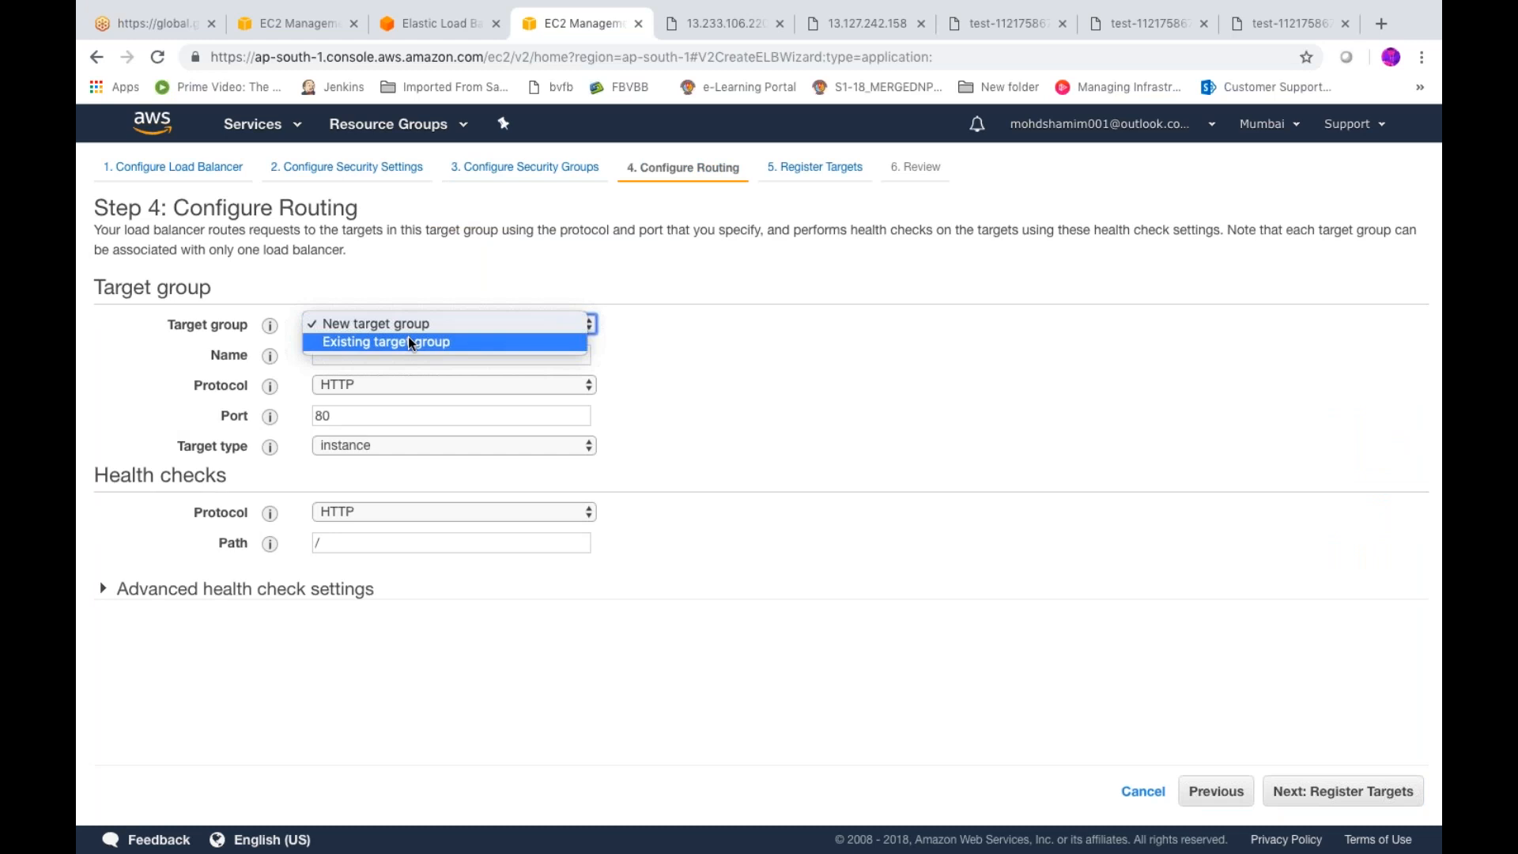
left_click(408, 341)
left_click(415, 355)
left_click(417, 404)
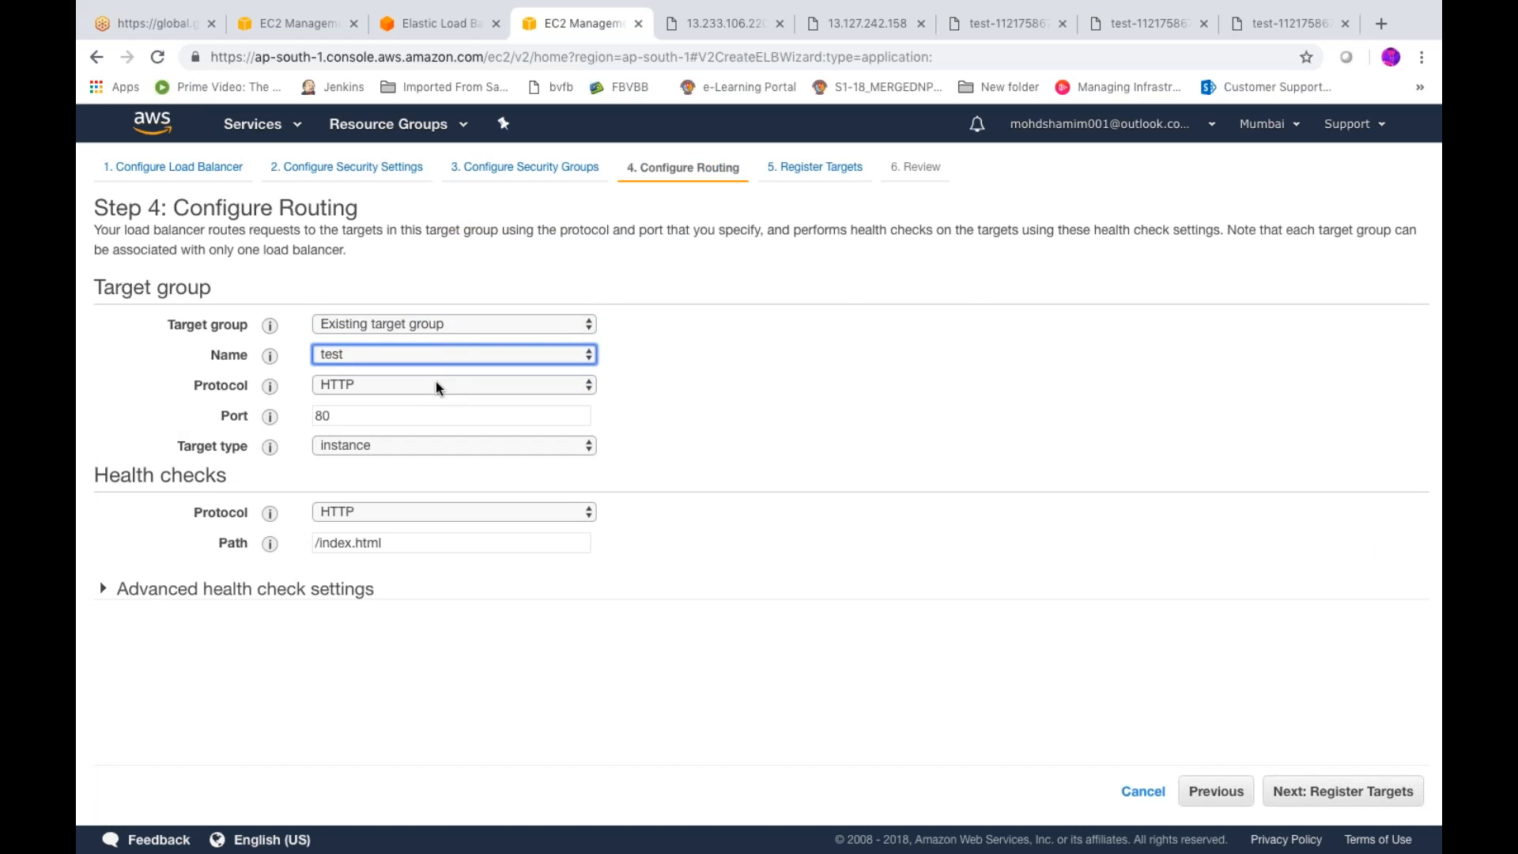
left_click(456, 358)
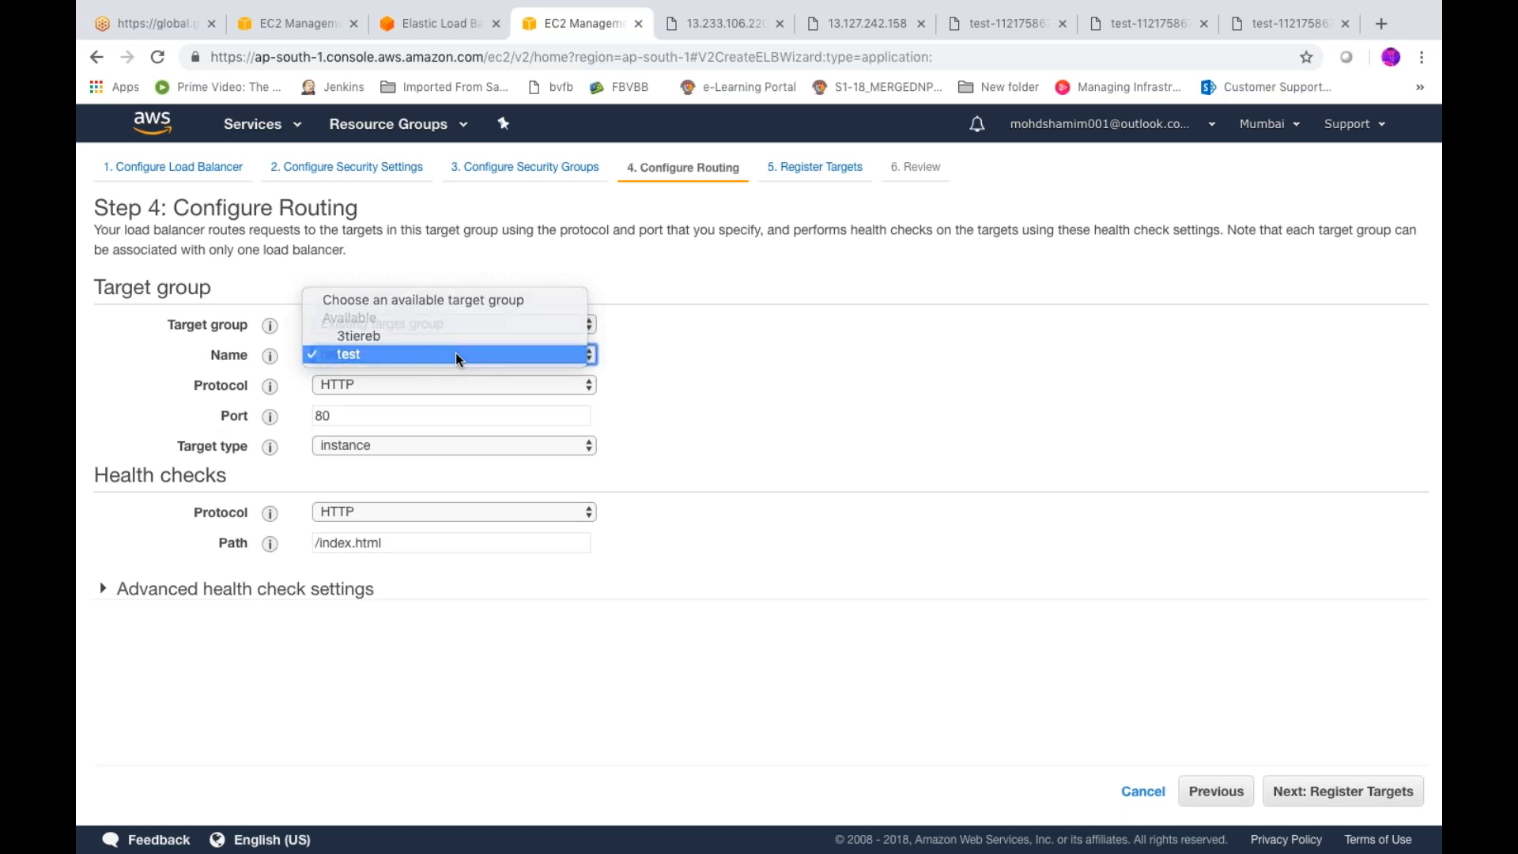
left_click(456, 353)
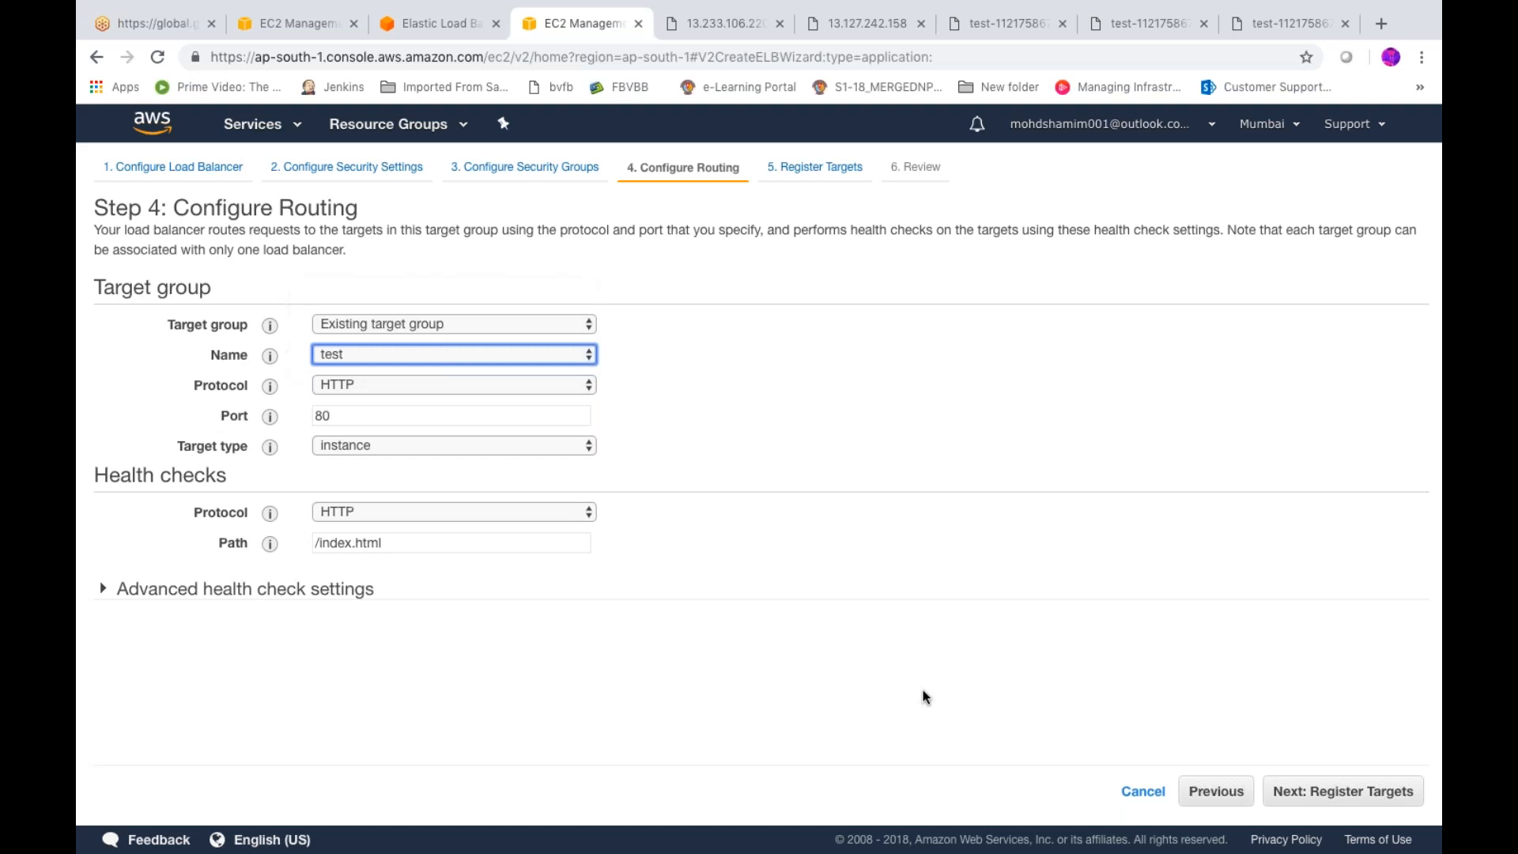
left_click(1143, 793)
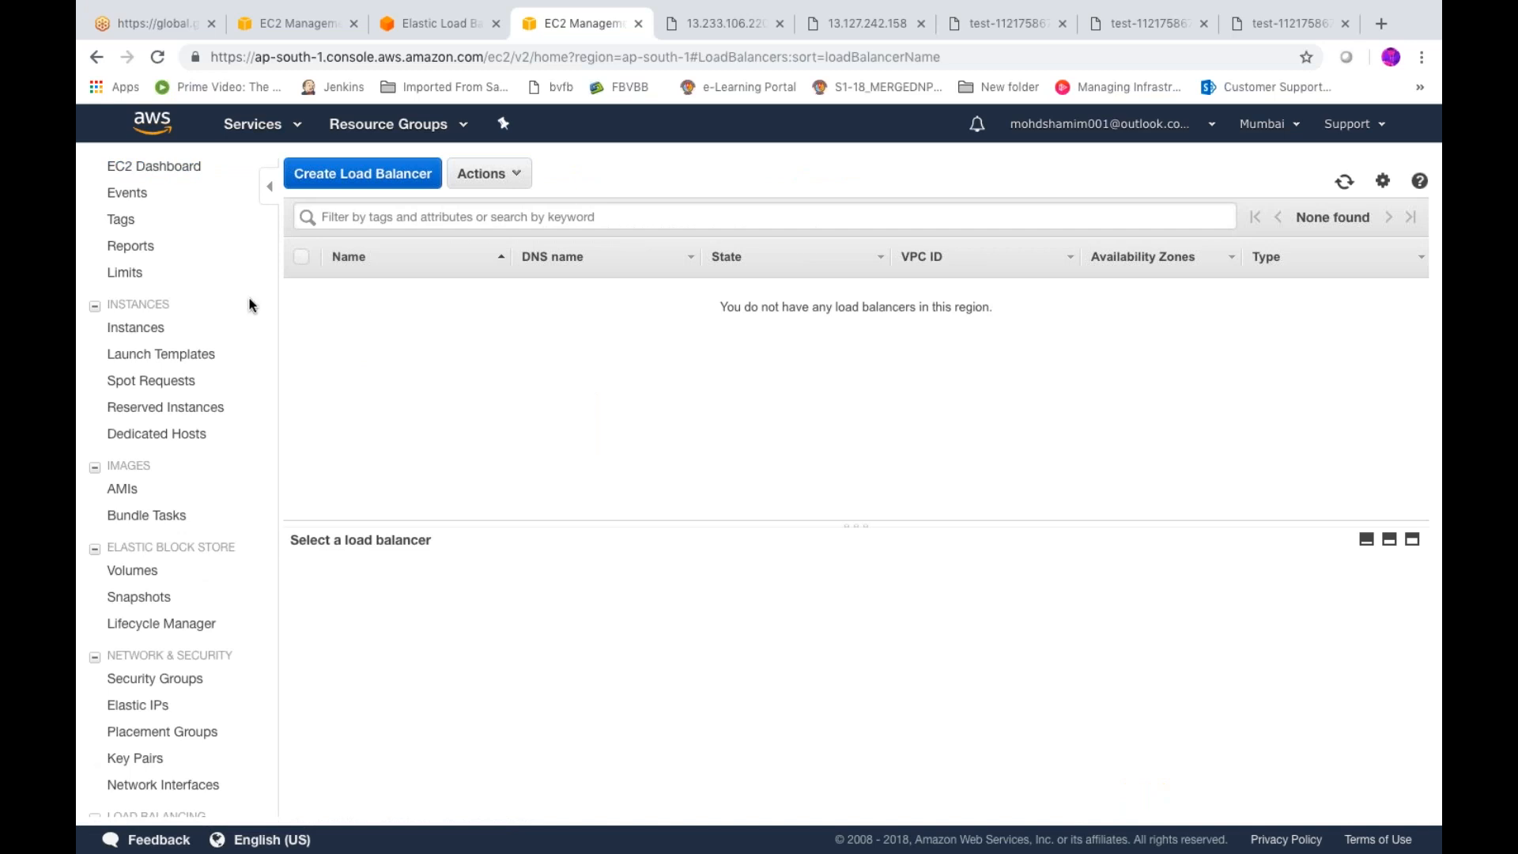
- Open the target group list and delete both the test and 3tiereb target groups
left_click(233, 540)
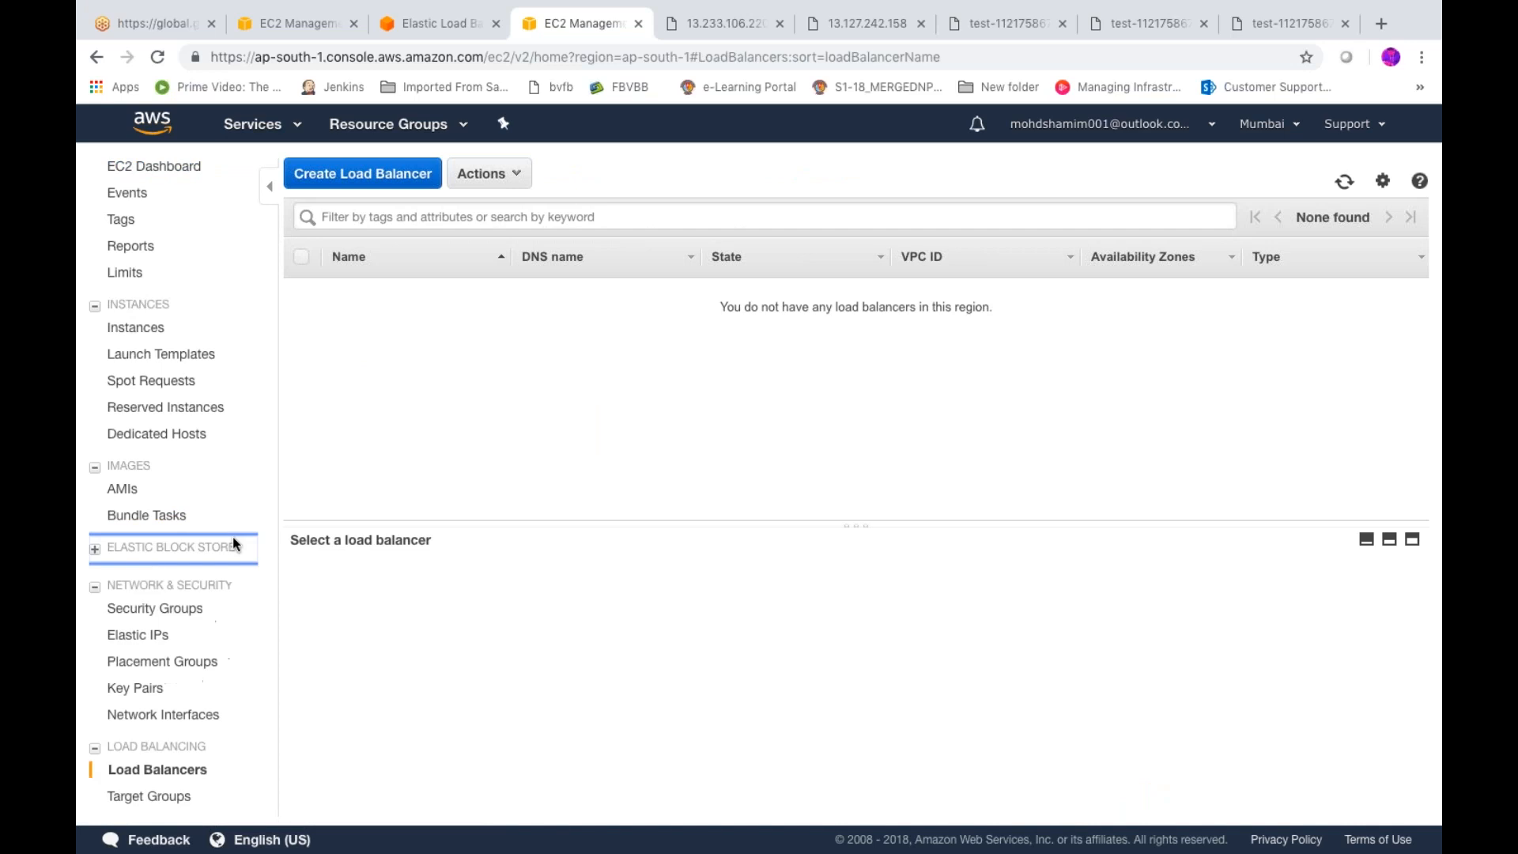
left_click(154, 797)
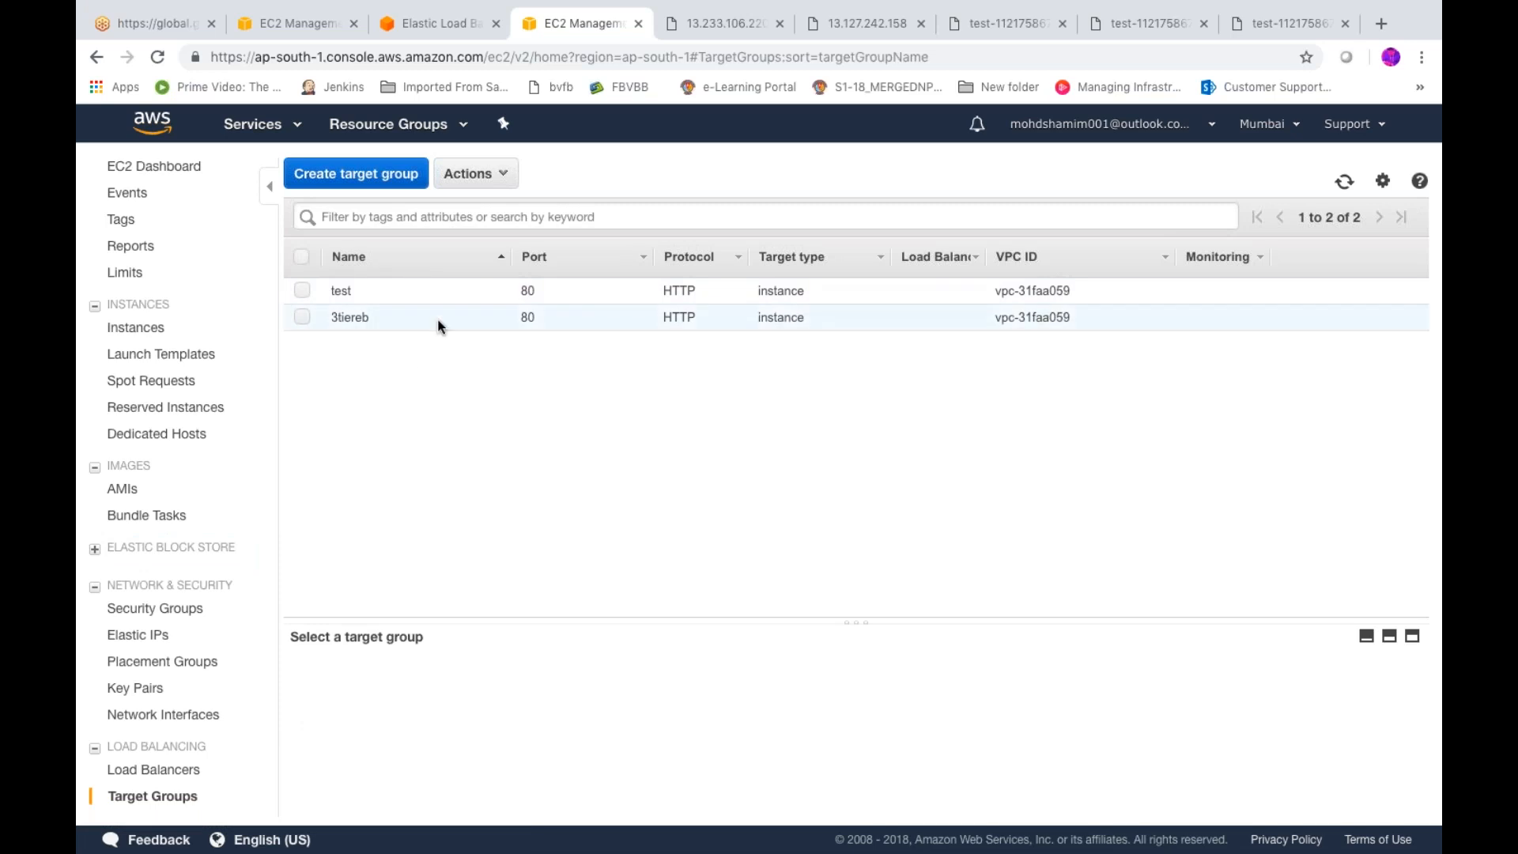
left_click(303, 291)
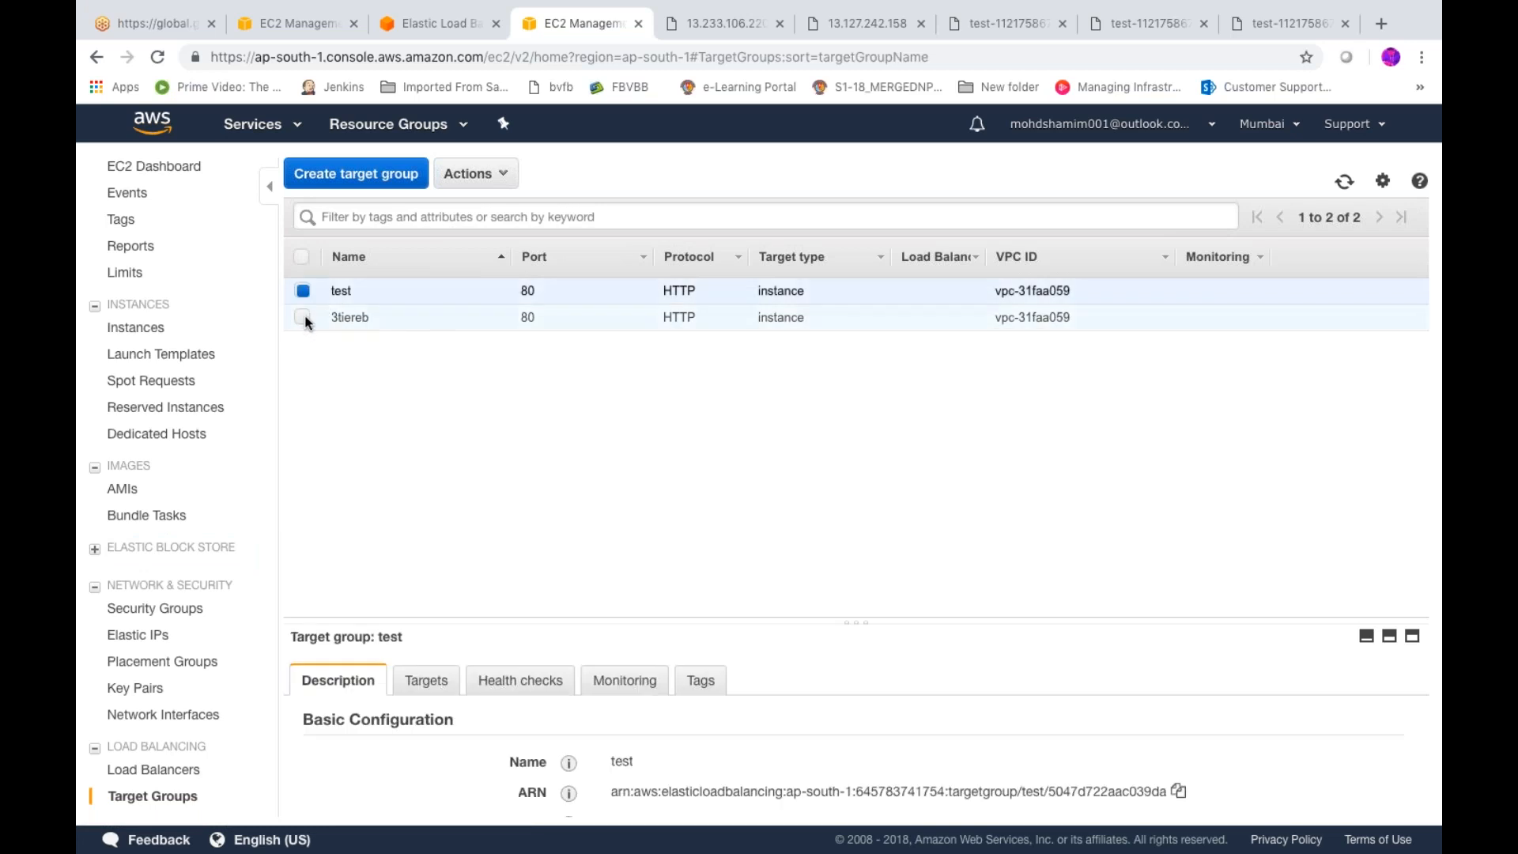
left_click(304, 318)
left_click(490, 176)
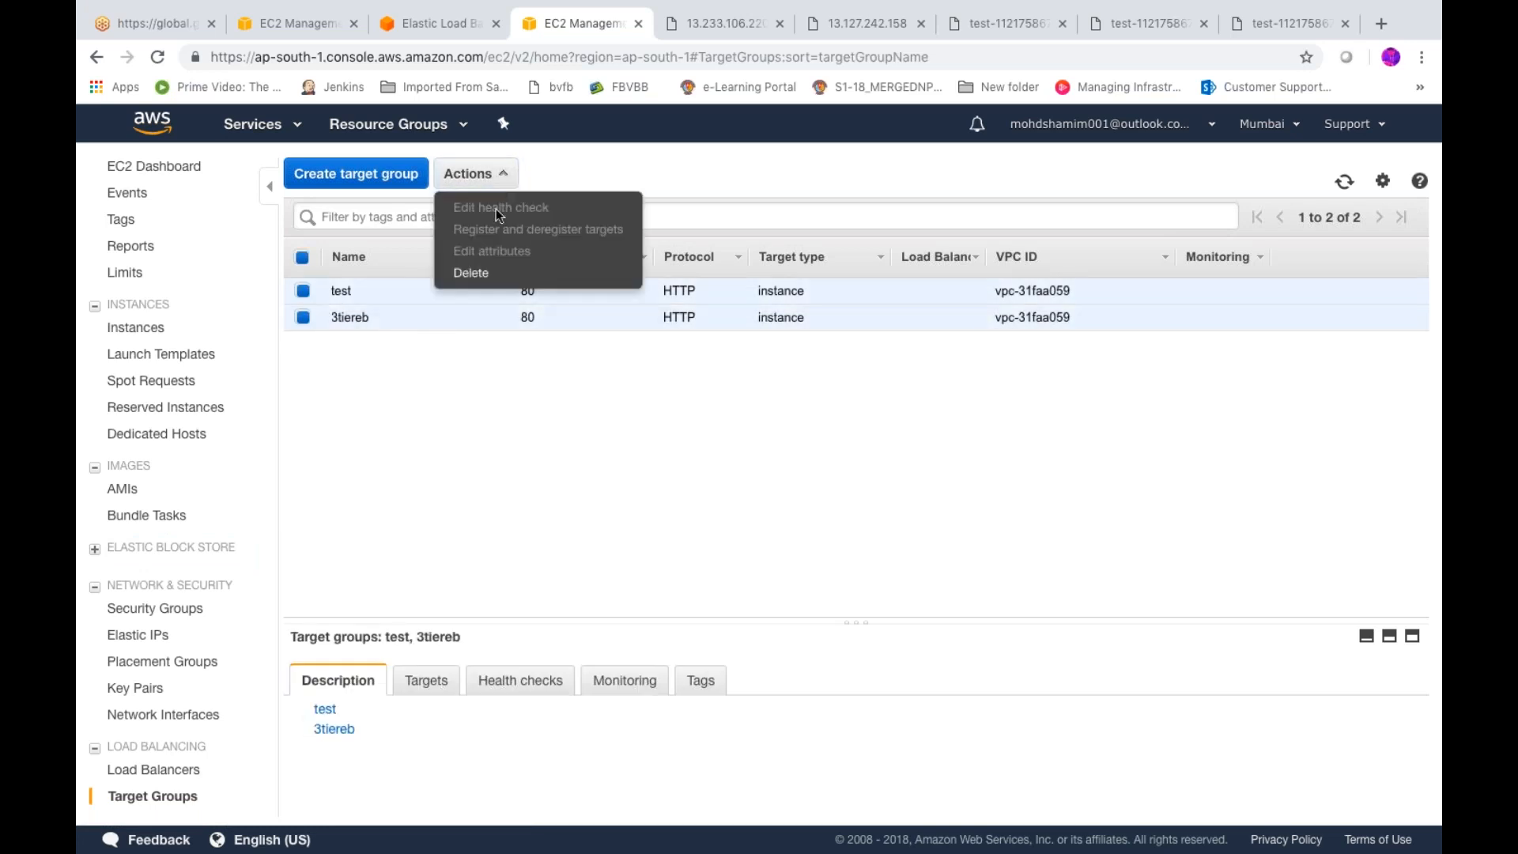
left_click(473, 273)
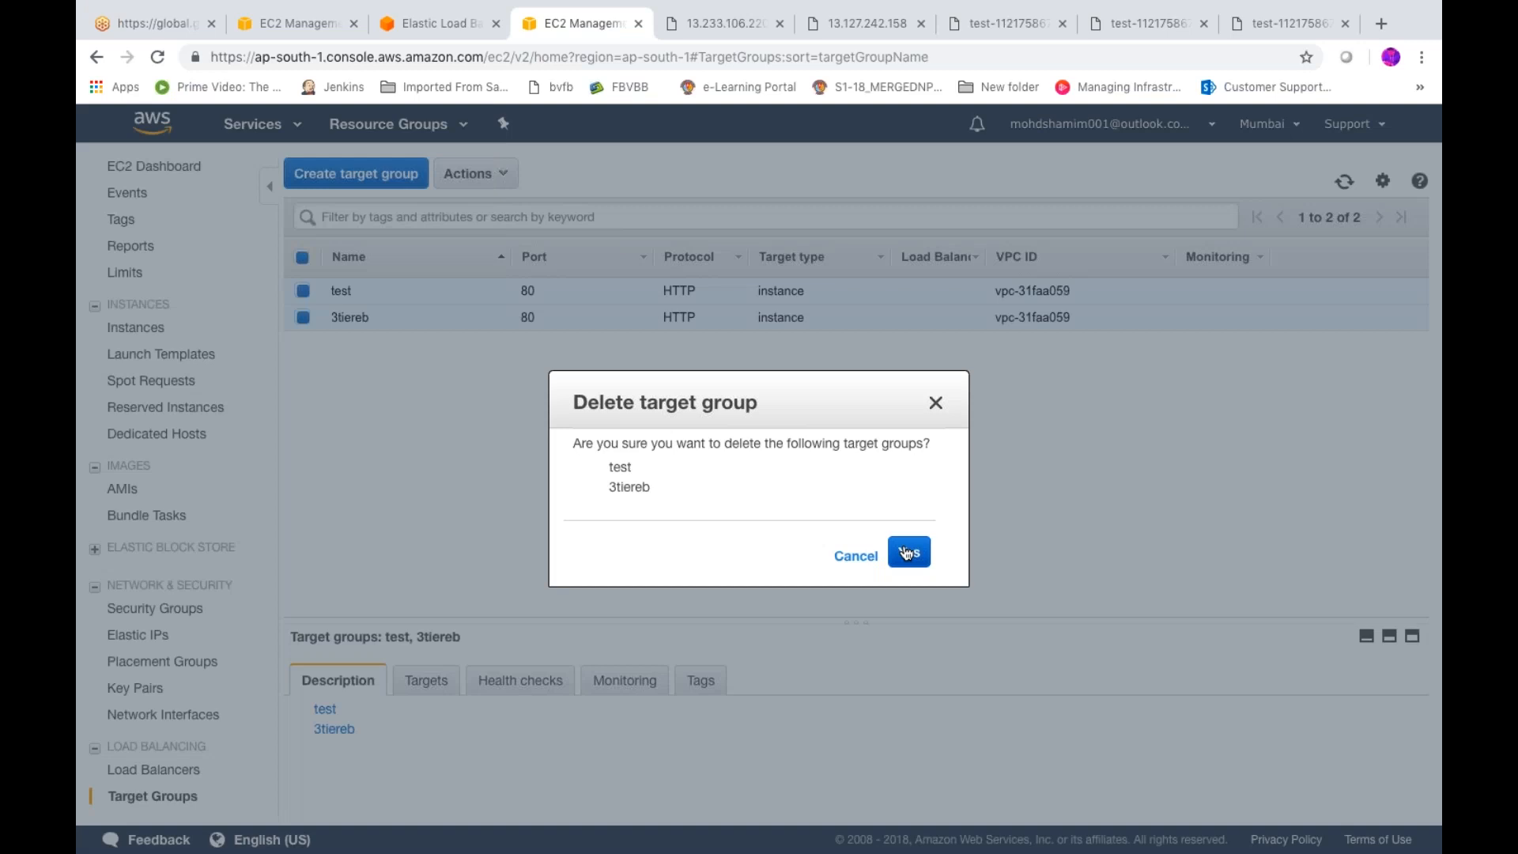
left_click(907, 554)
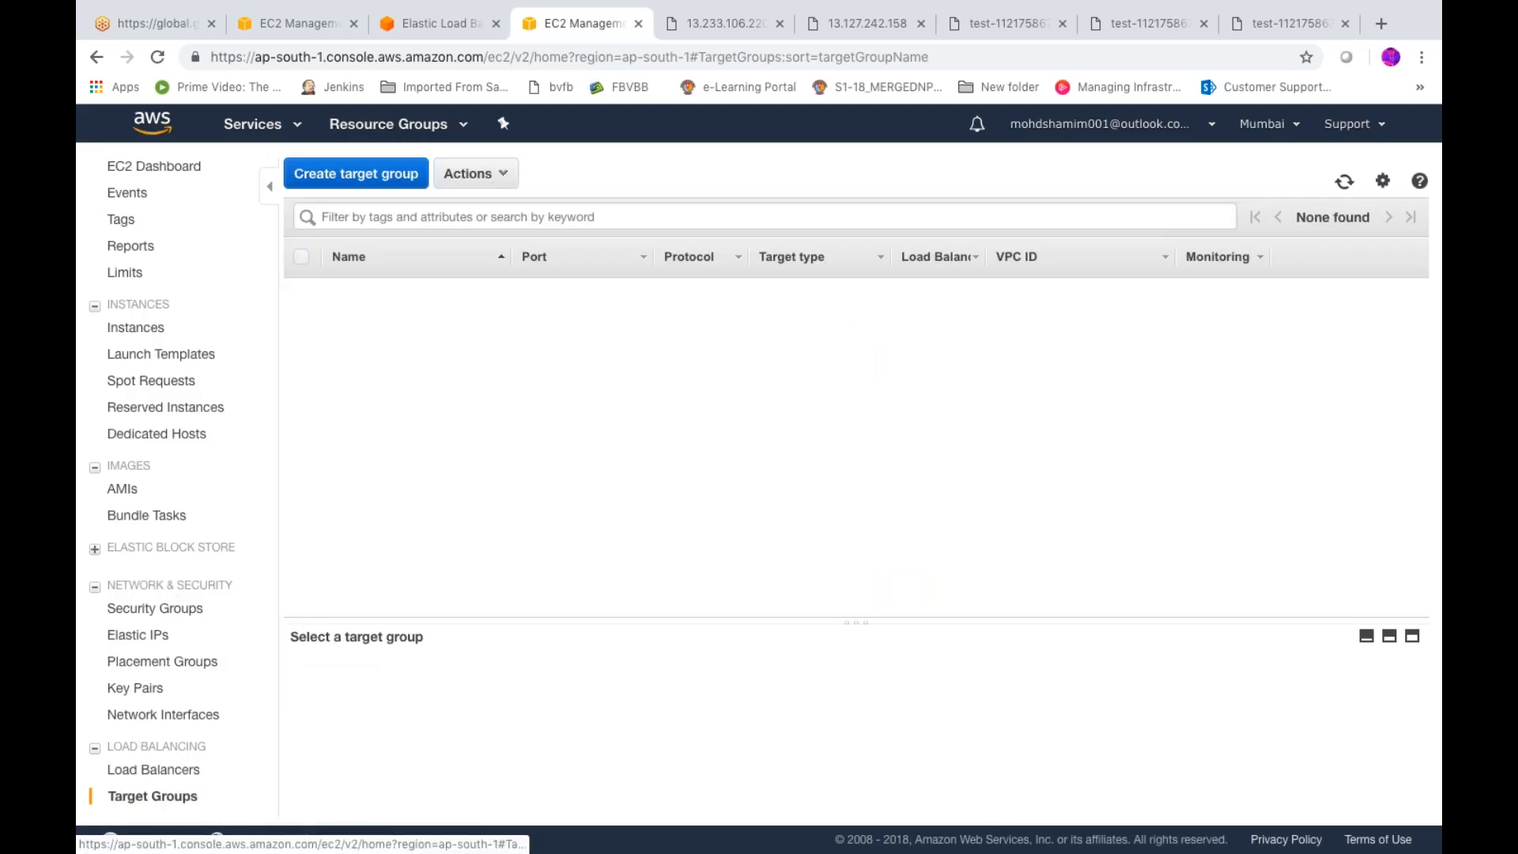
left_click(353, 170)
left_click(389, 311)
type("skhan12")
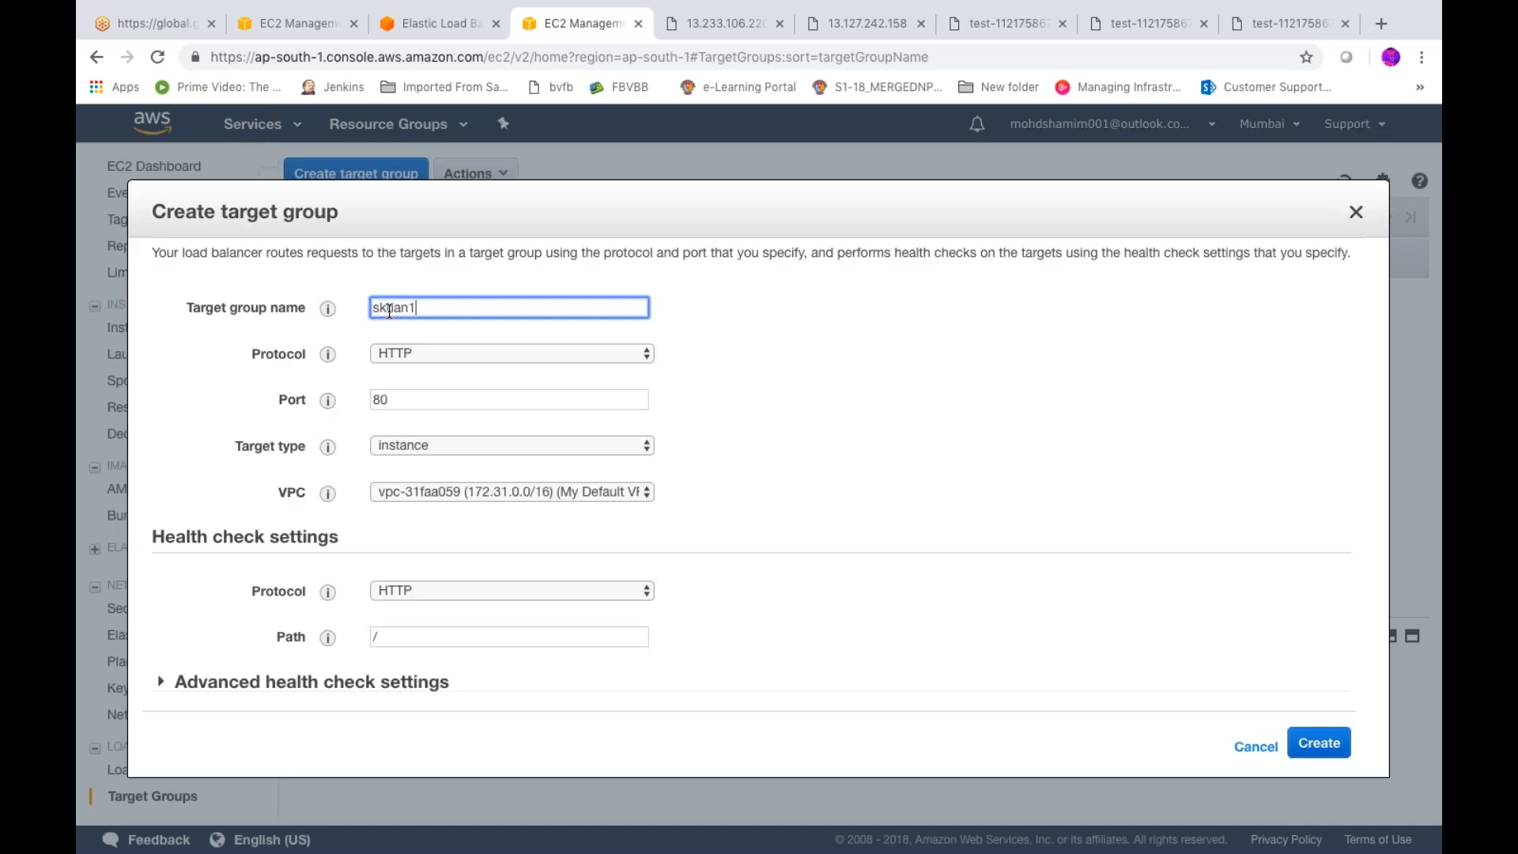
left_click(1261, 754)
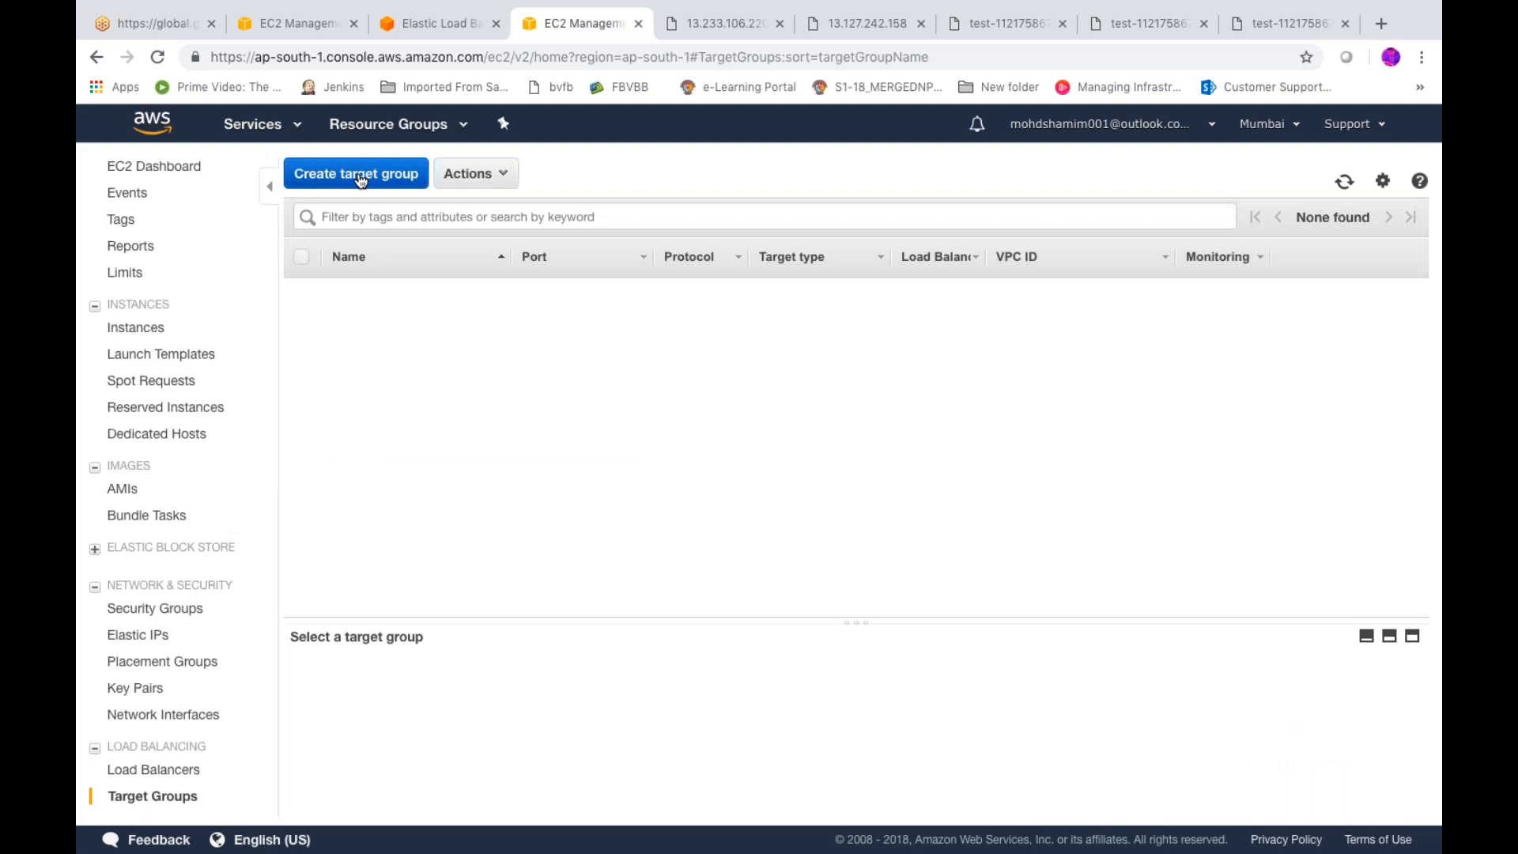
- Start creating an Application Load Balancer from the load balancer list and enter its name, keeping the internet-facing scheme
left_click(162, 771)
left_click(391, 176)
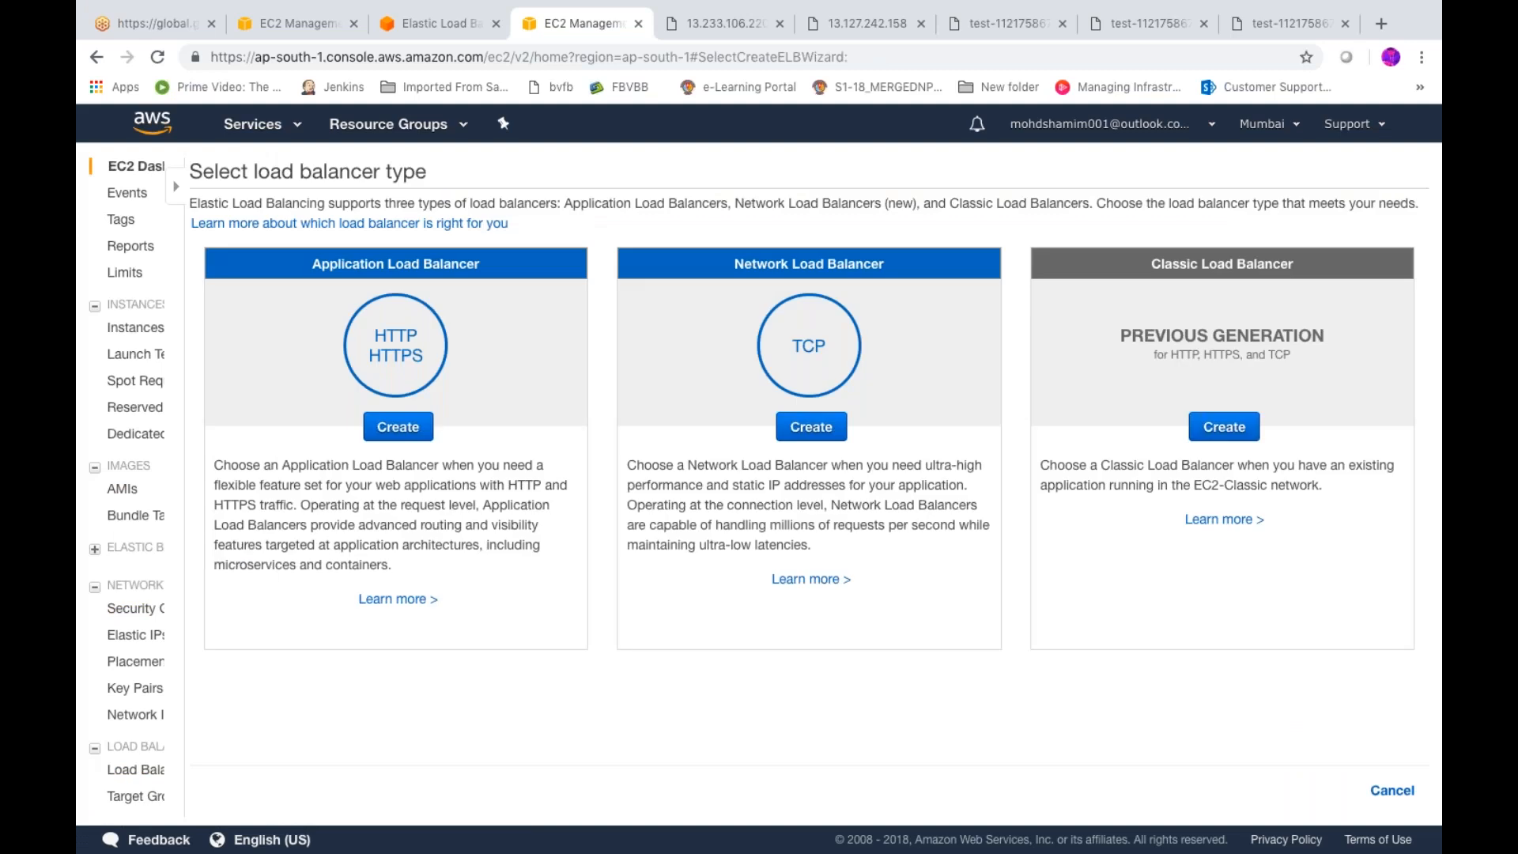
left_click(318, 426)
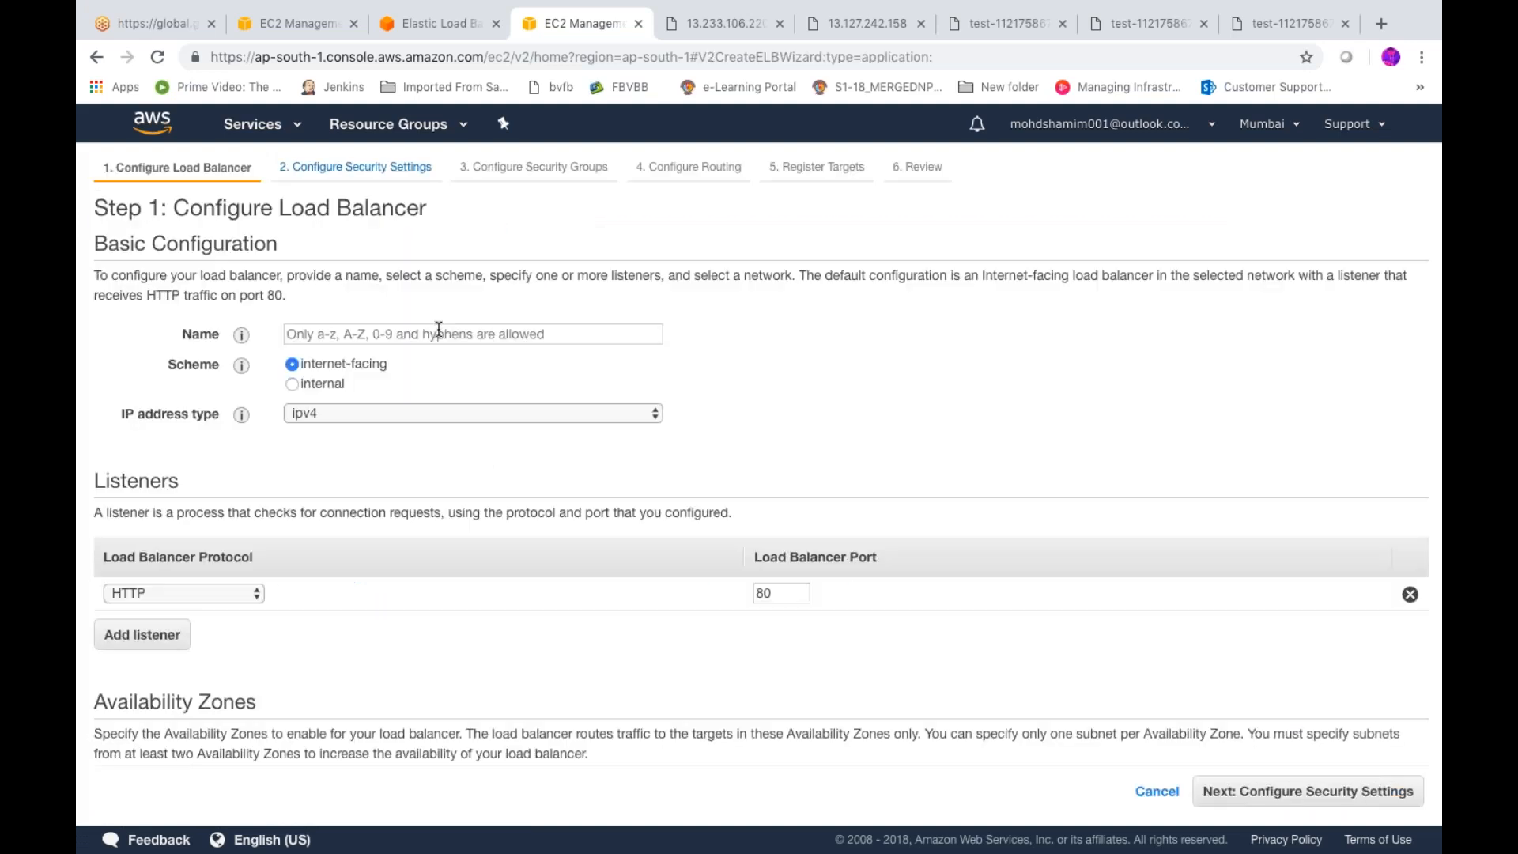
left_click(439, 329)
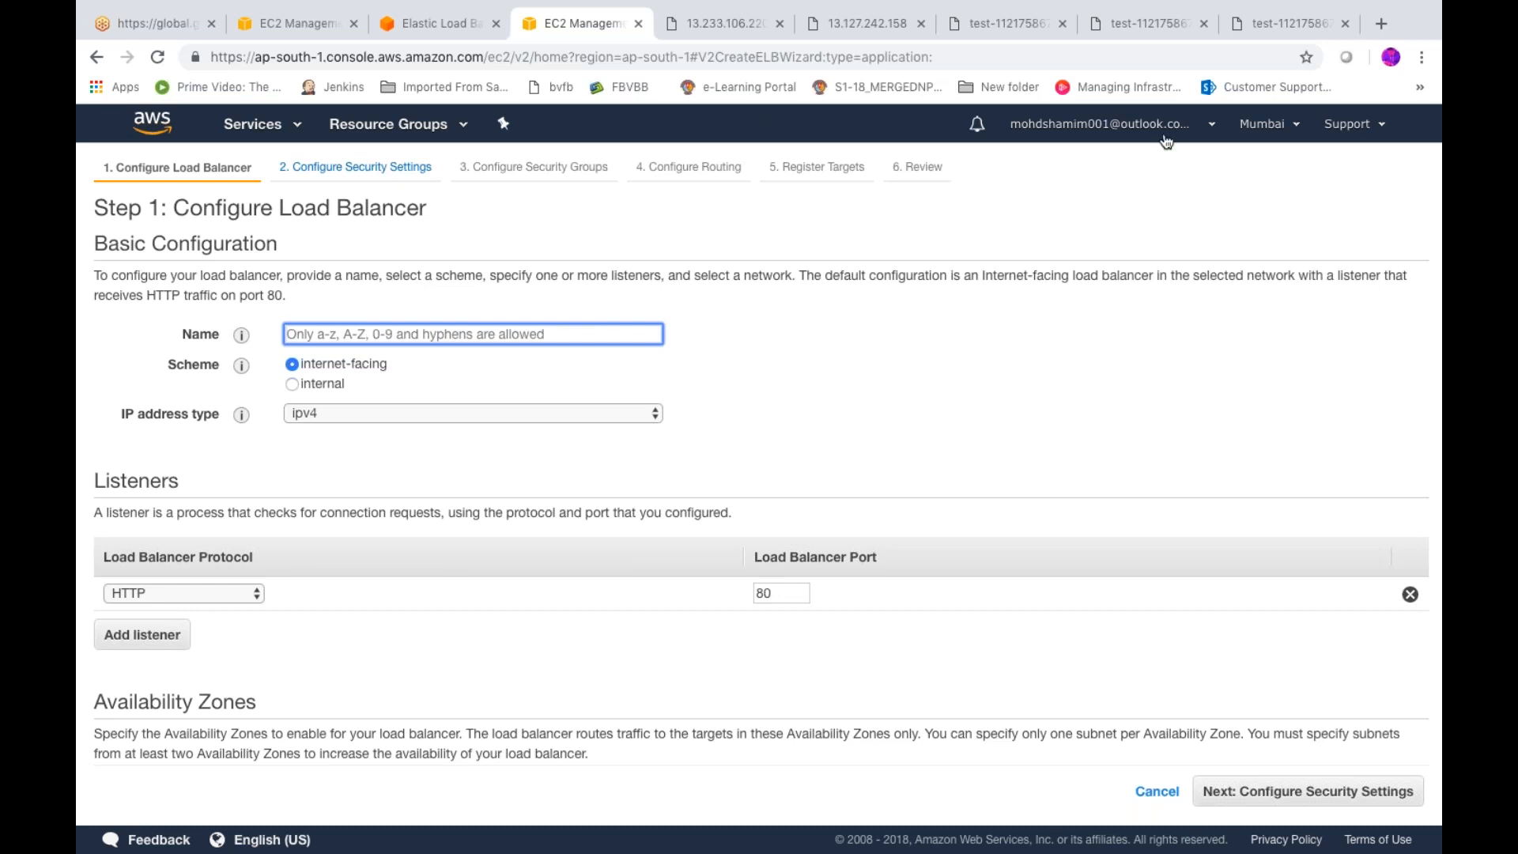
type("skhan")
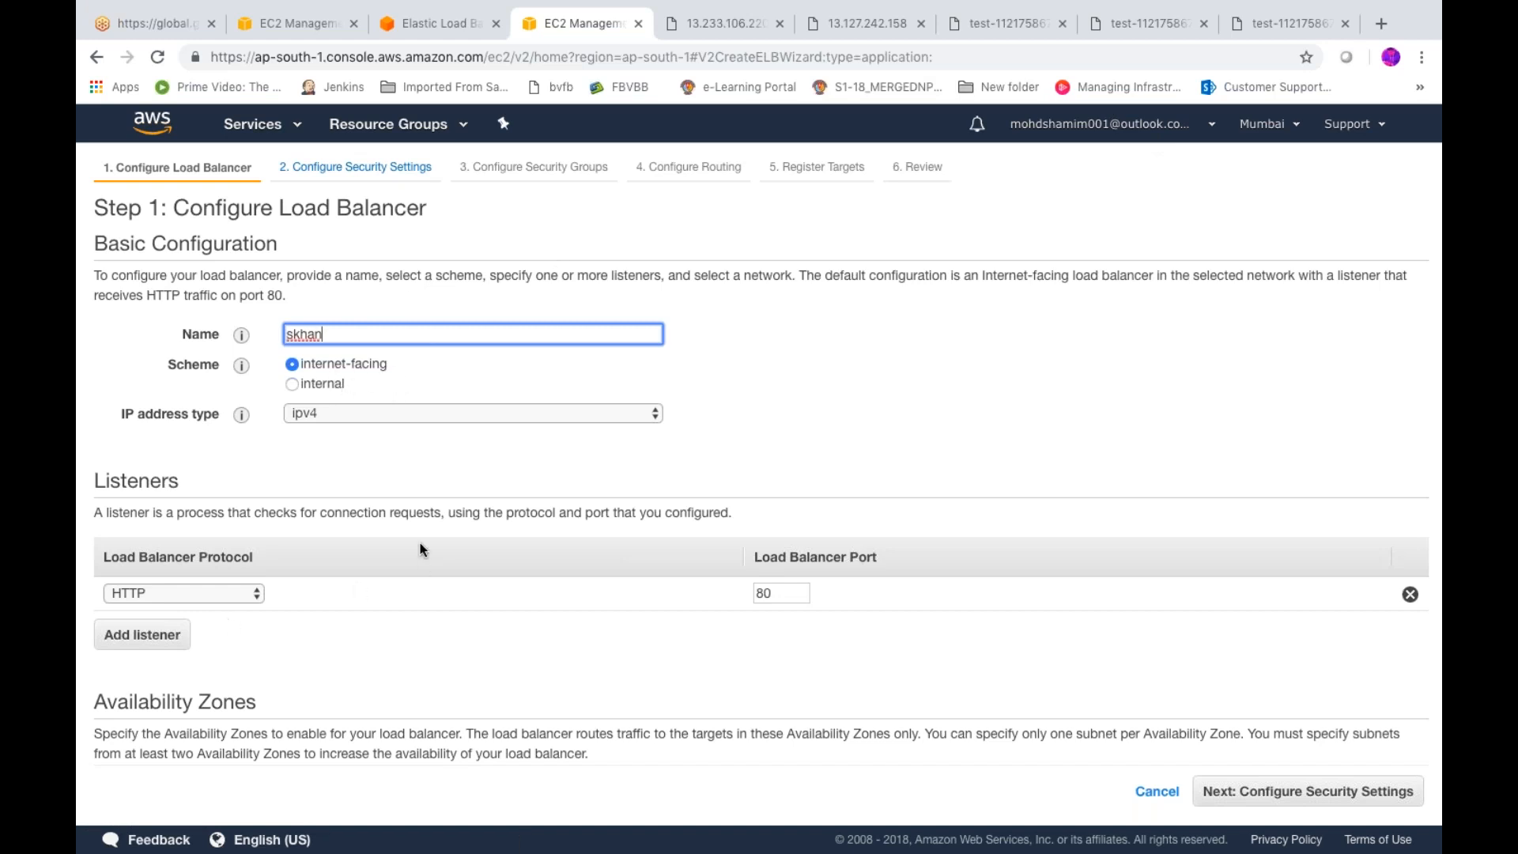
left_click(925, 385)
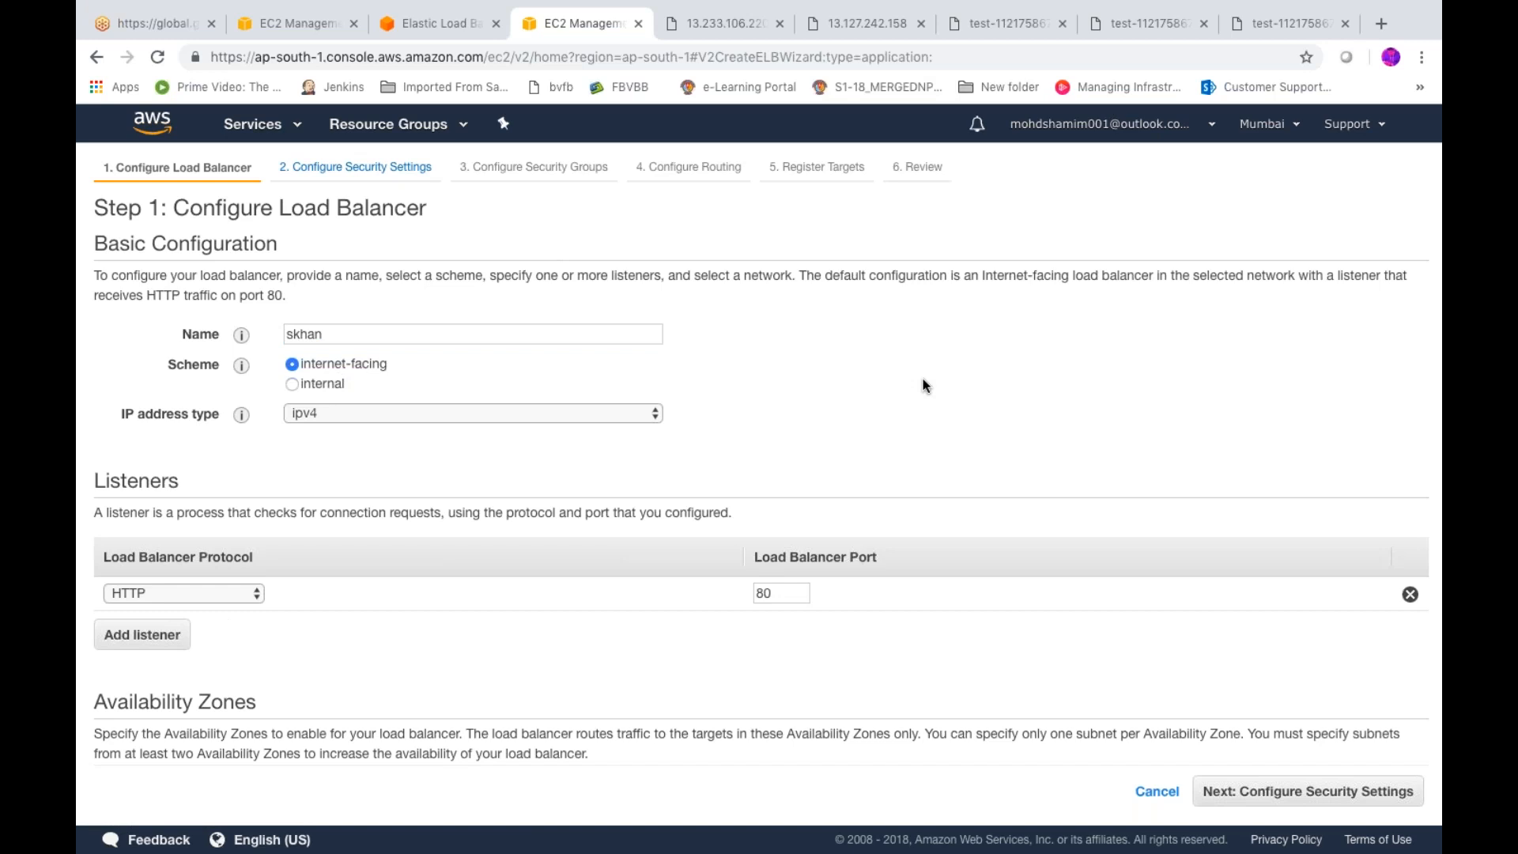
- Choose the default VPC vpc-31faa059 and select both the ap-south-1a and ap-south-1b subnets
scroll(925, 385, "down", 1)
scroll(925, 385, "down", 4)
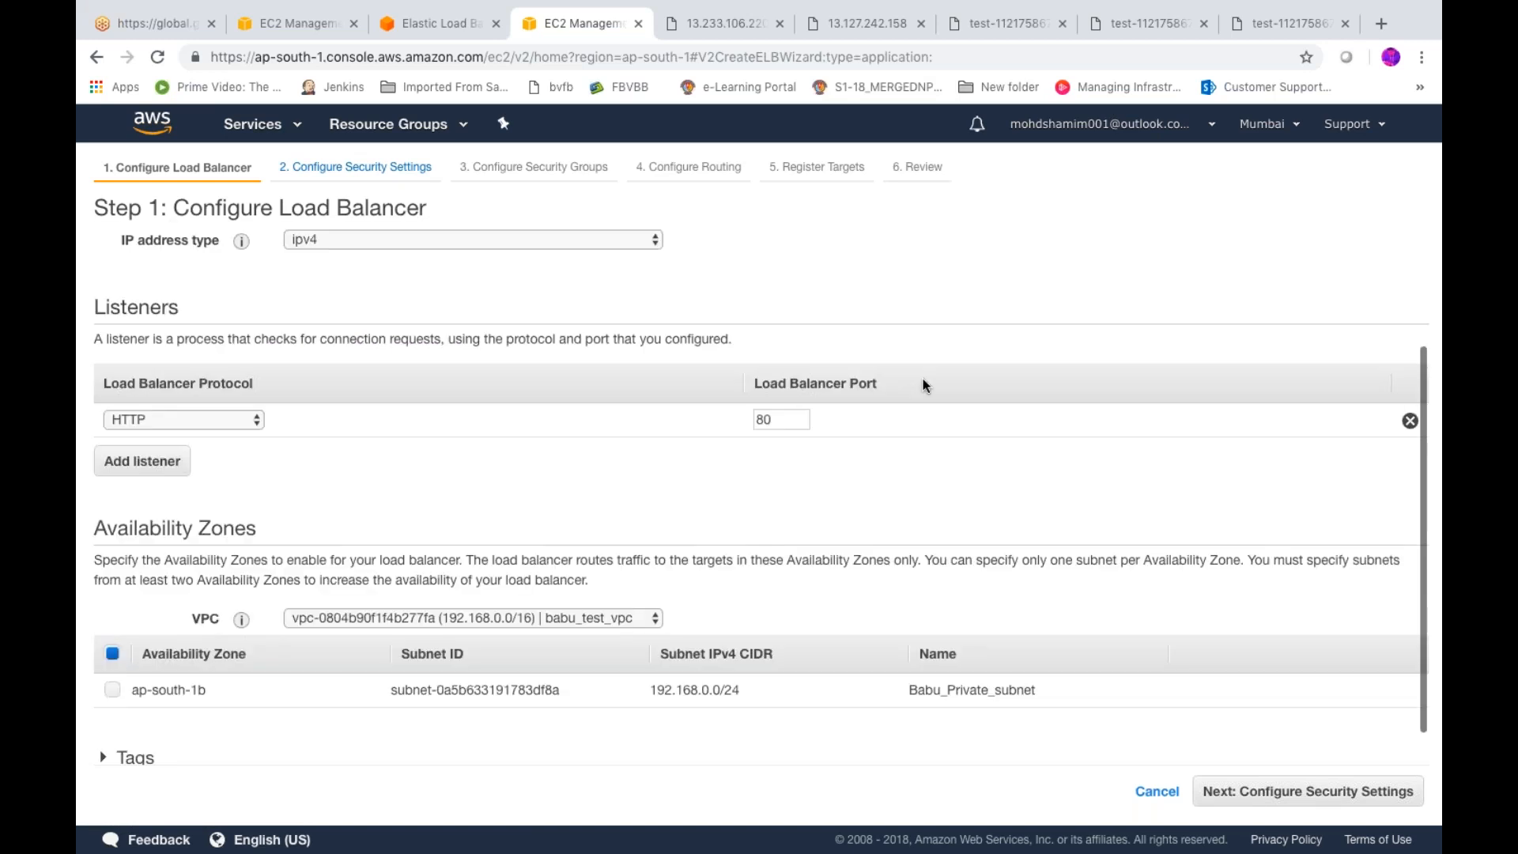
scroll(925, 385, "down", 1)
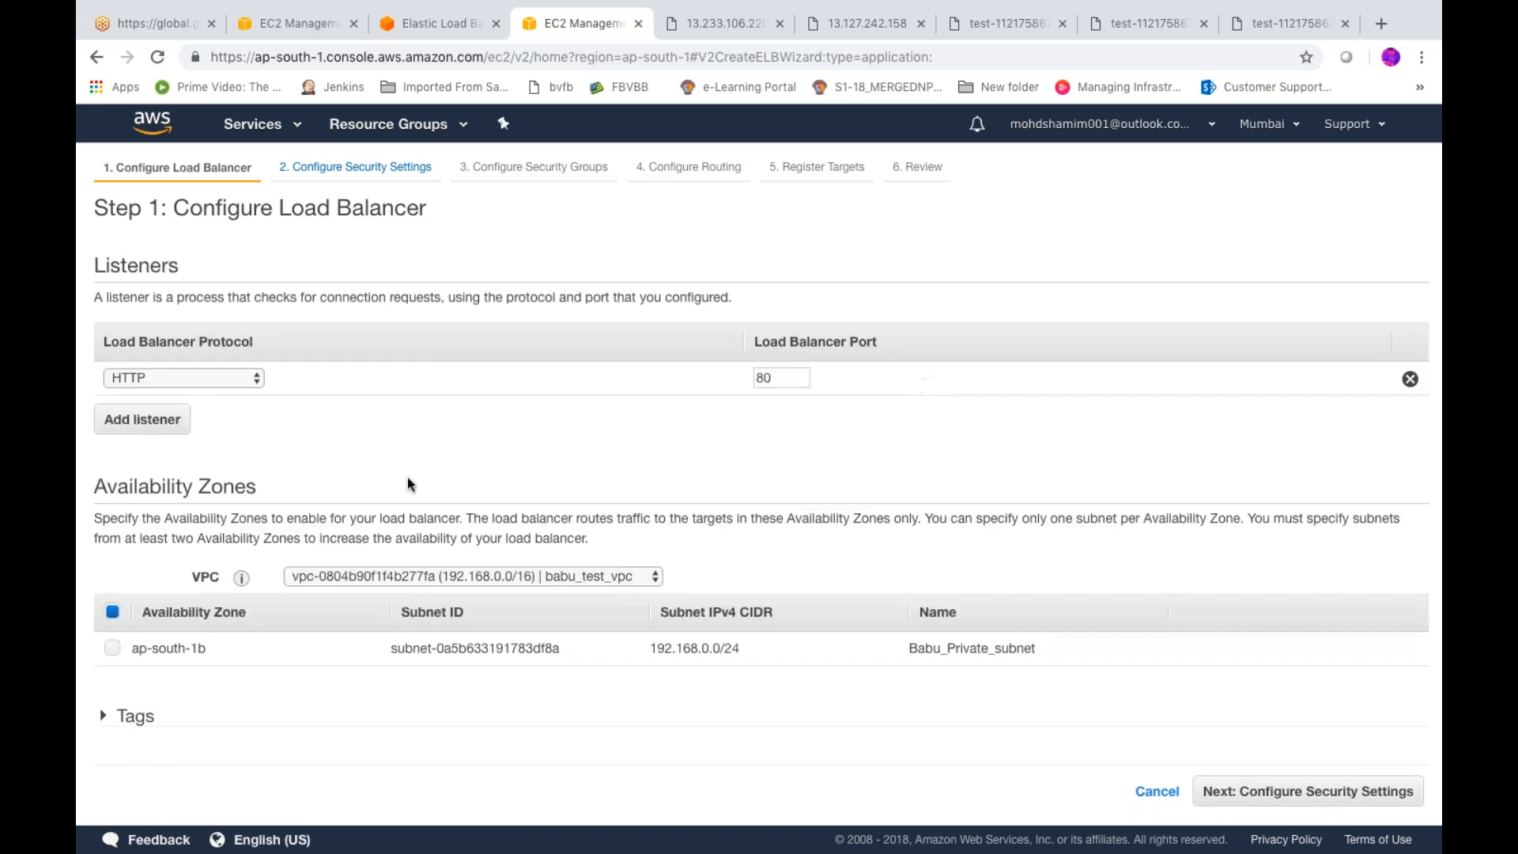
left_click(393, 577)
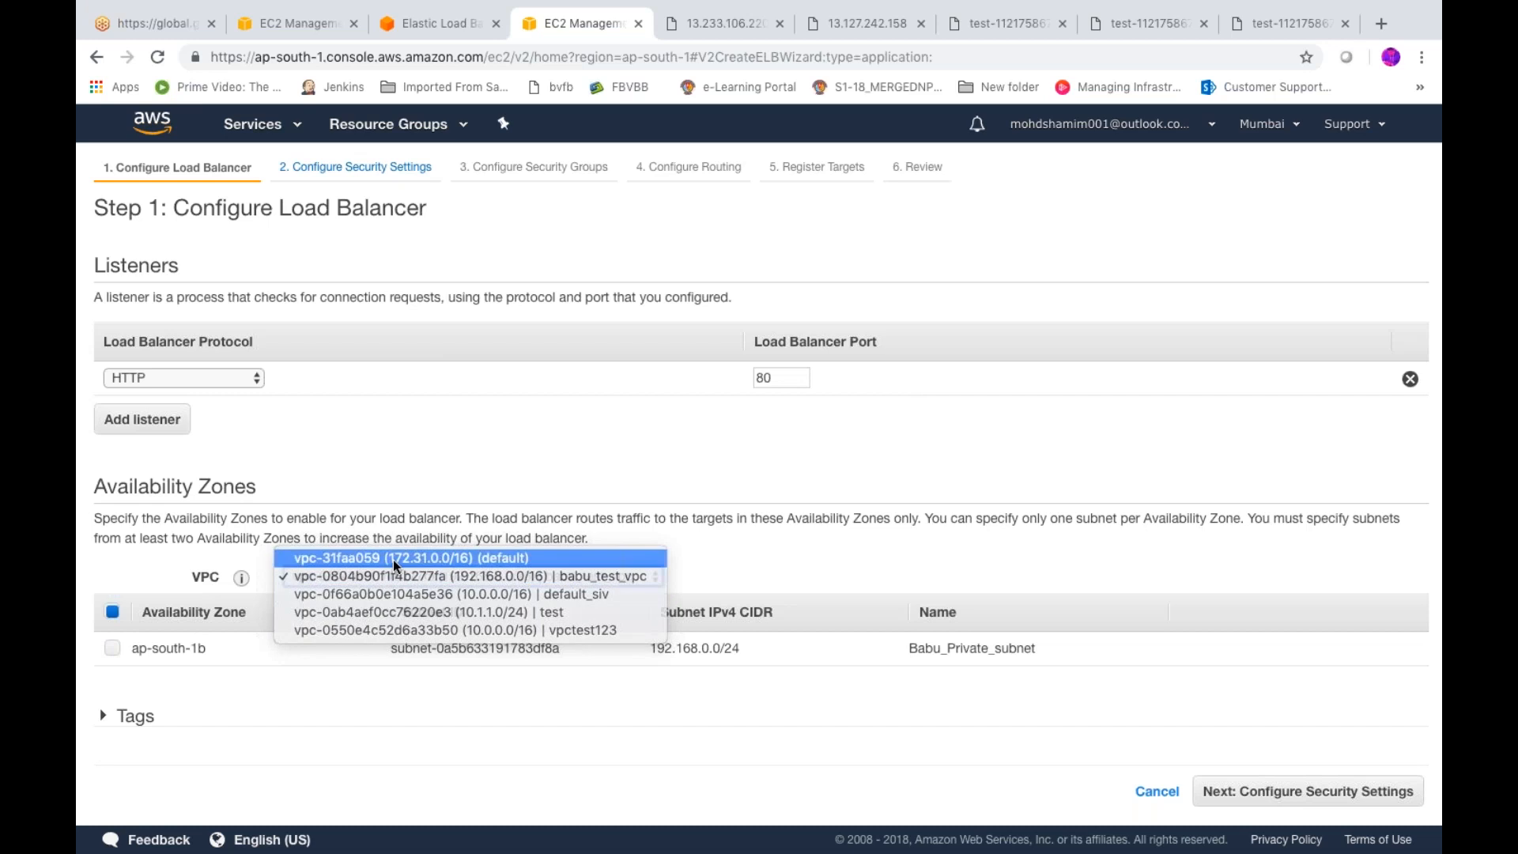
left_click(392, 558)
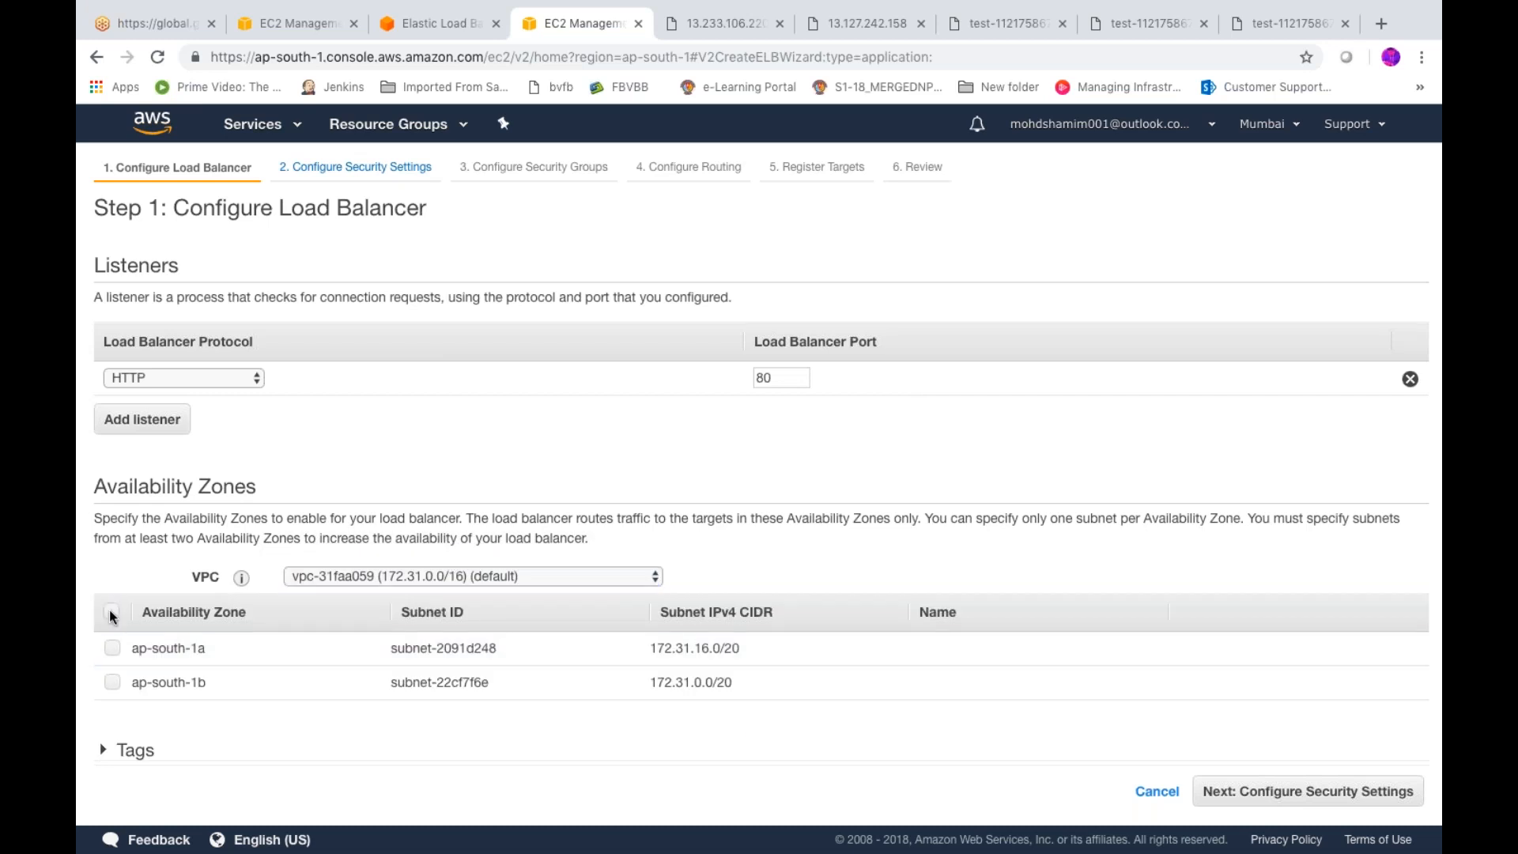
left_click(111, 613)
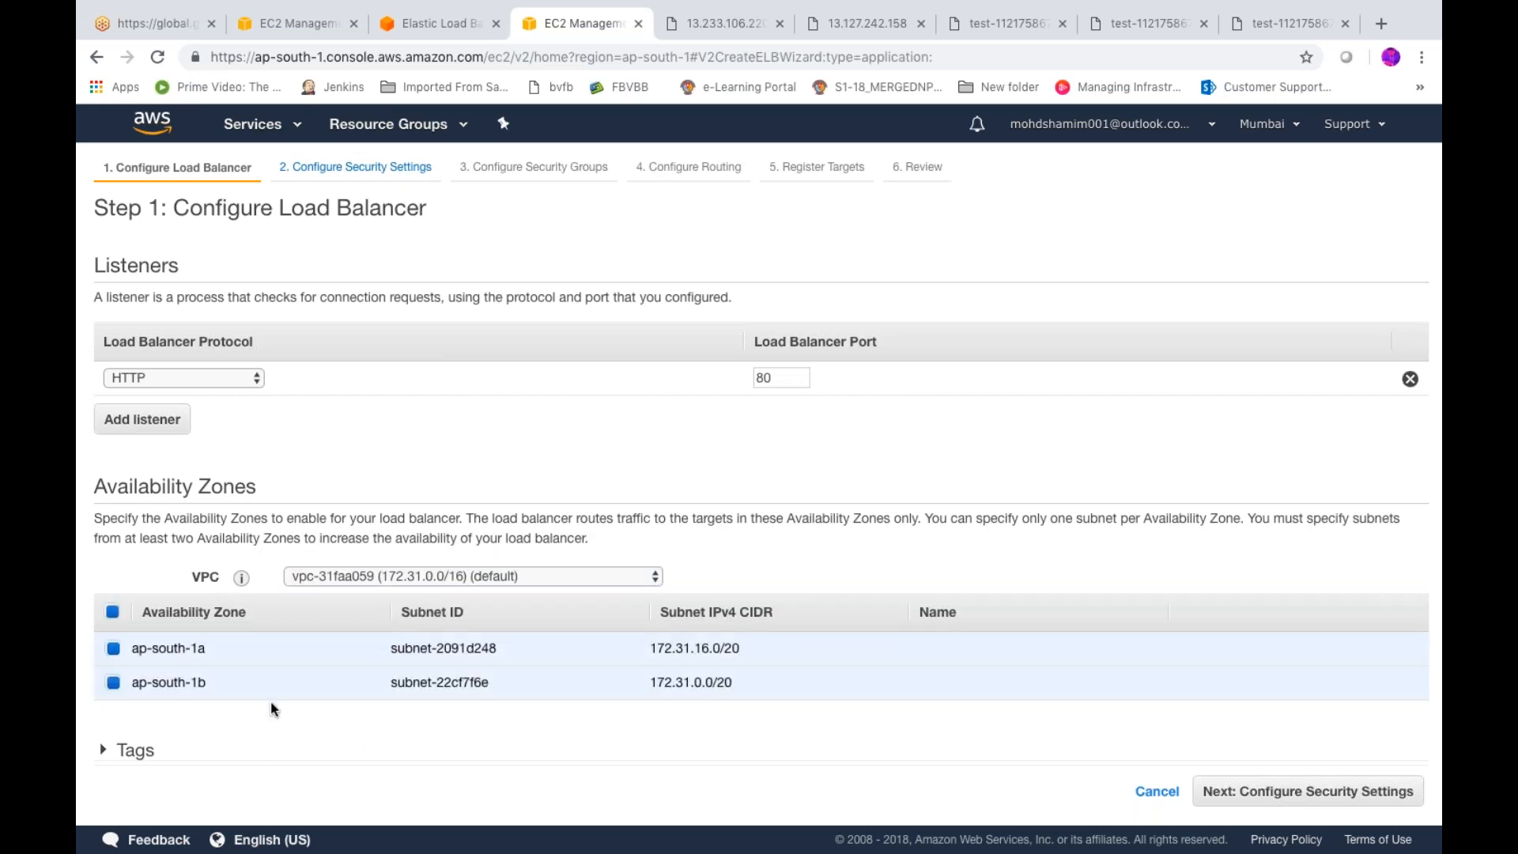
- Pass through the security settings, keep the default security group, and continue to the routing configuration
left_click(1295, 797)
left_click(1258, 801)
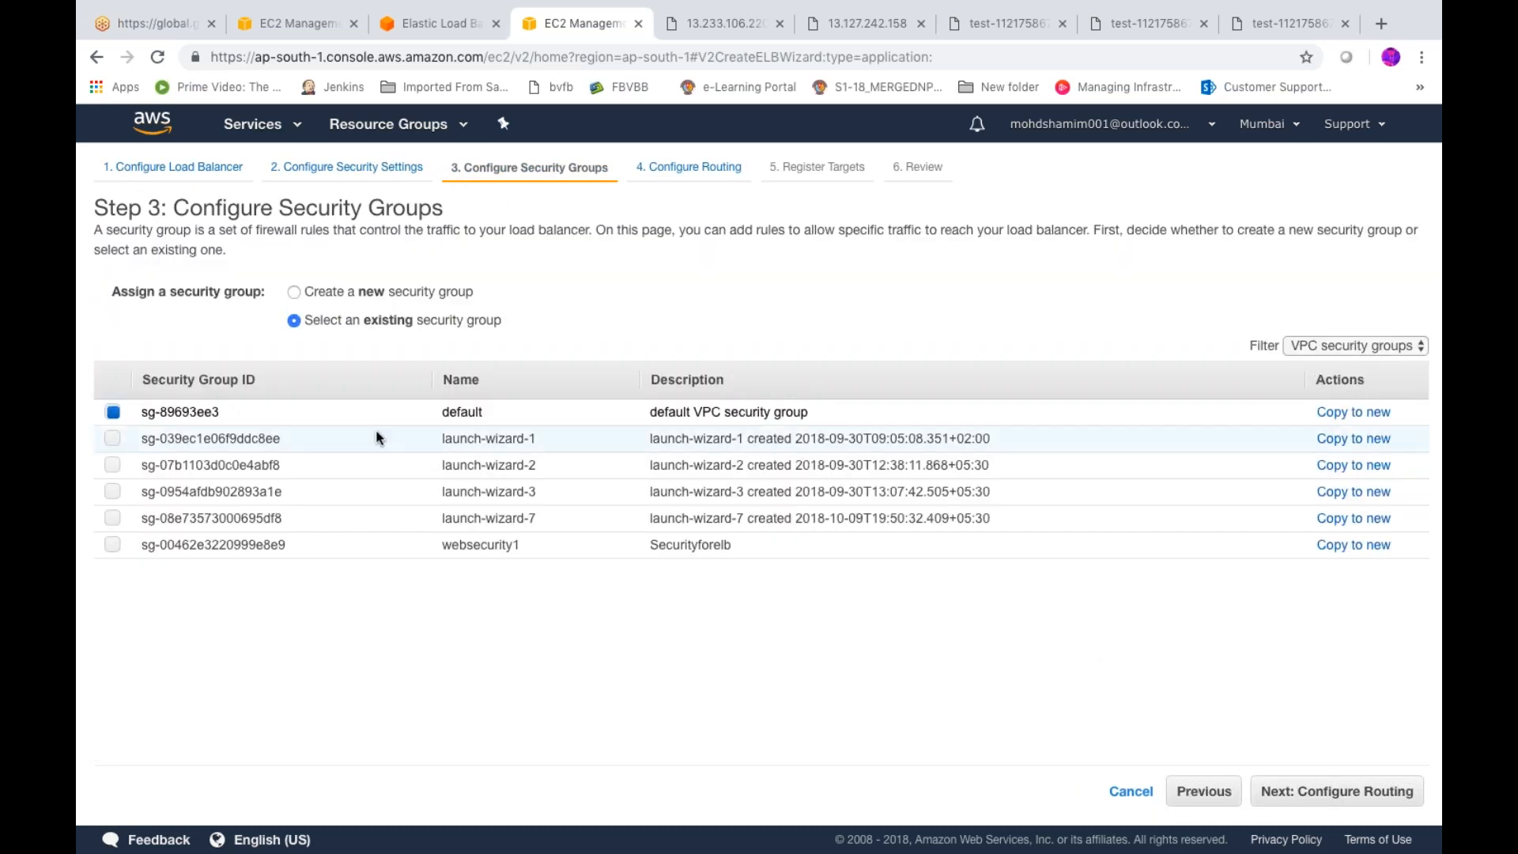
left_click(1357, 793)
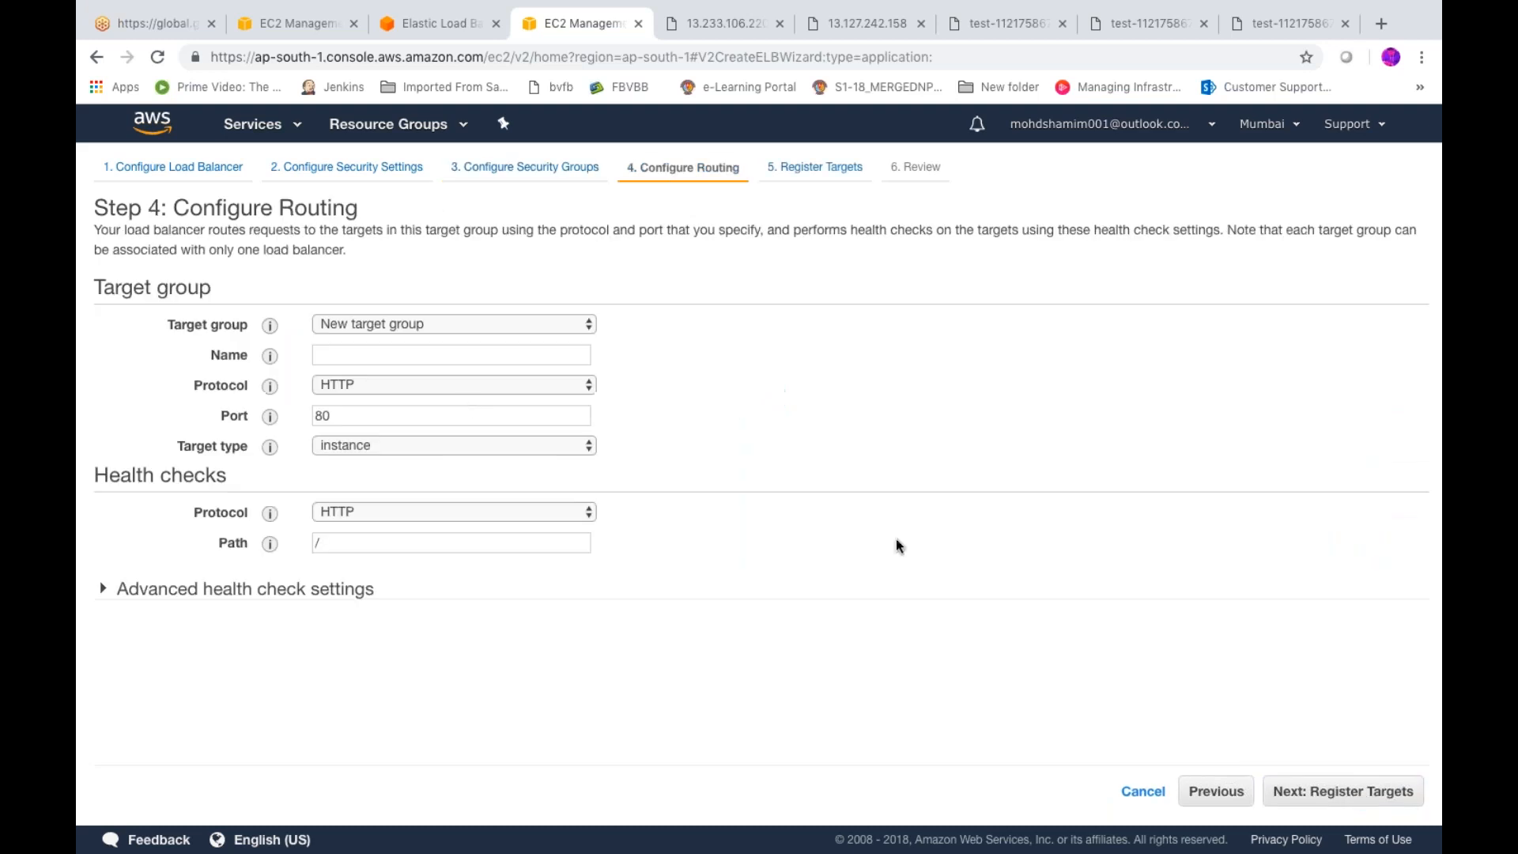
- Keep the new target group option for routing and enter the target group's name
left_click(400, 326)
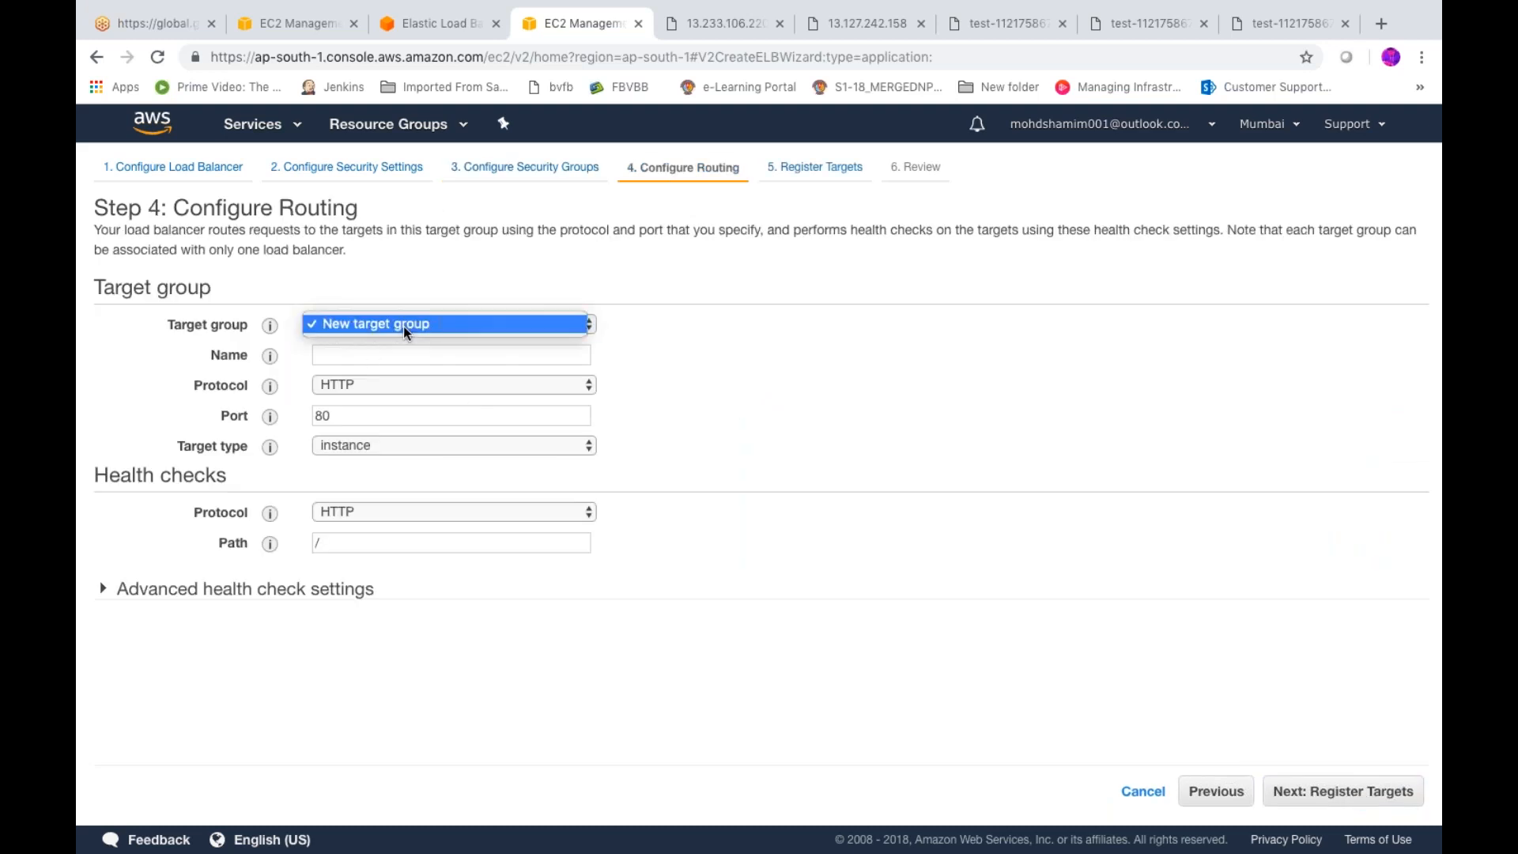
left_click(554, 288)
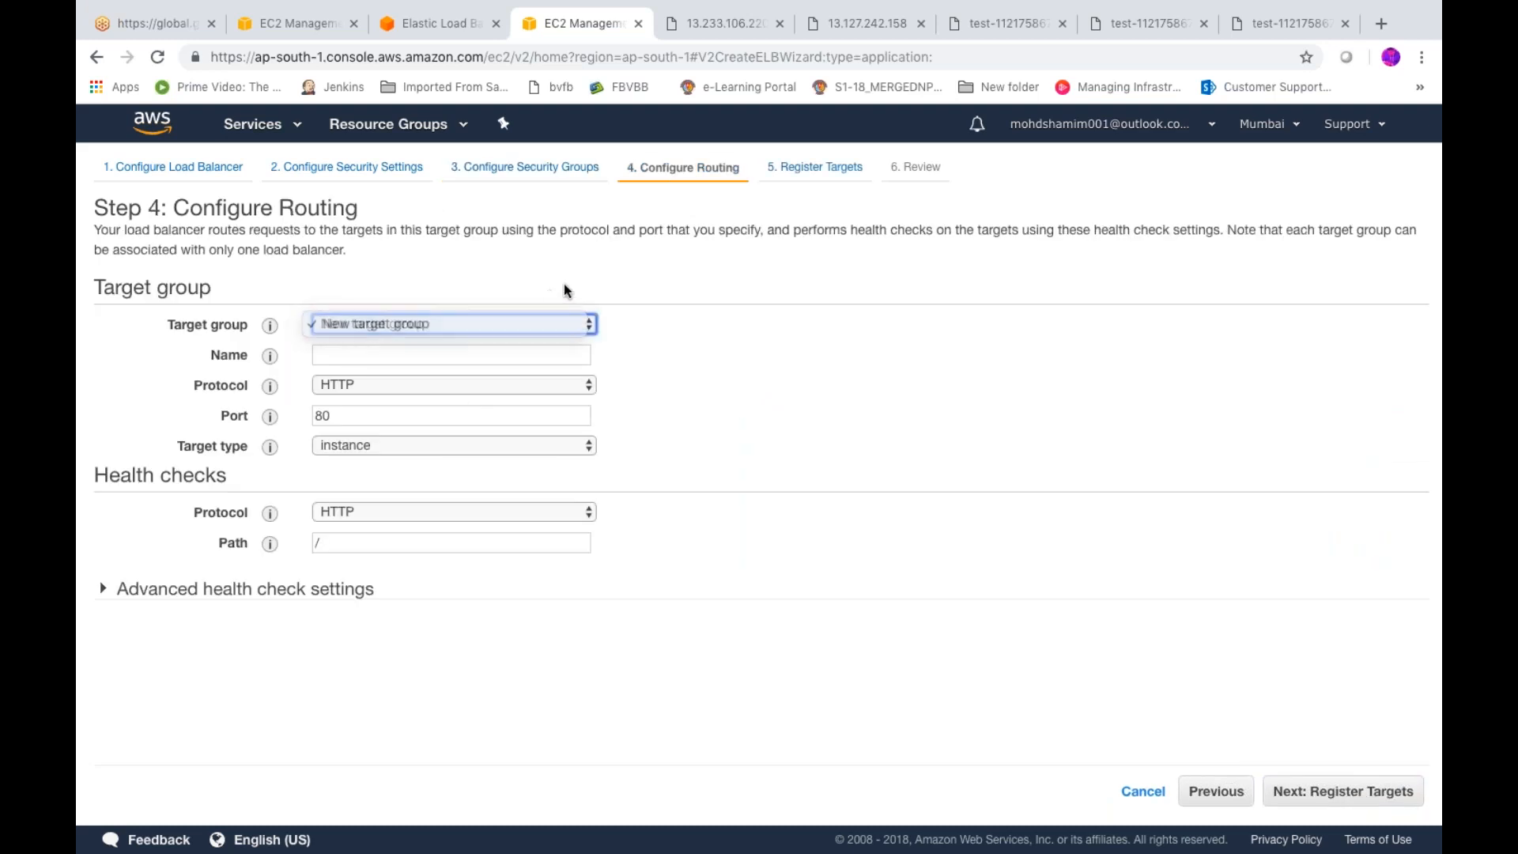
left_click(525, 323)
left_click(399, 354)
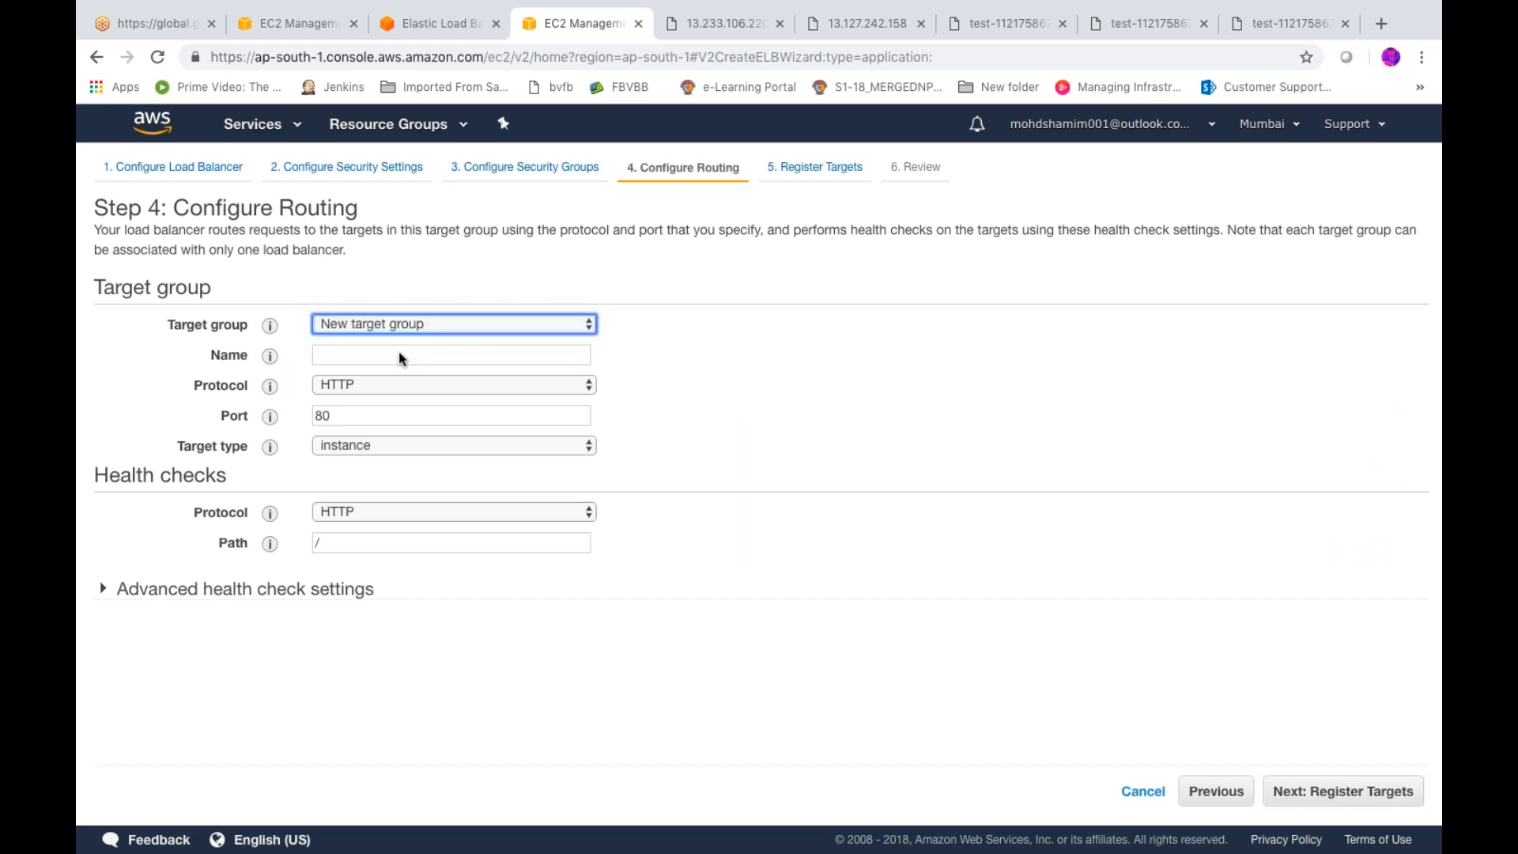
left_click(373, 353)
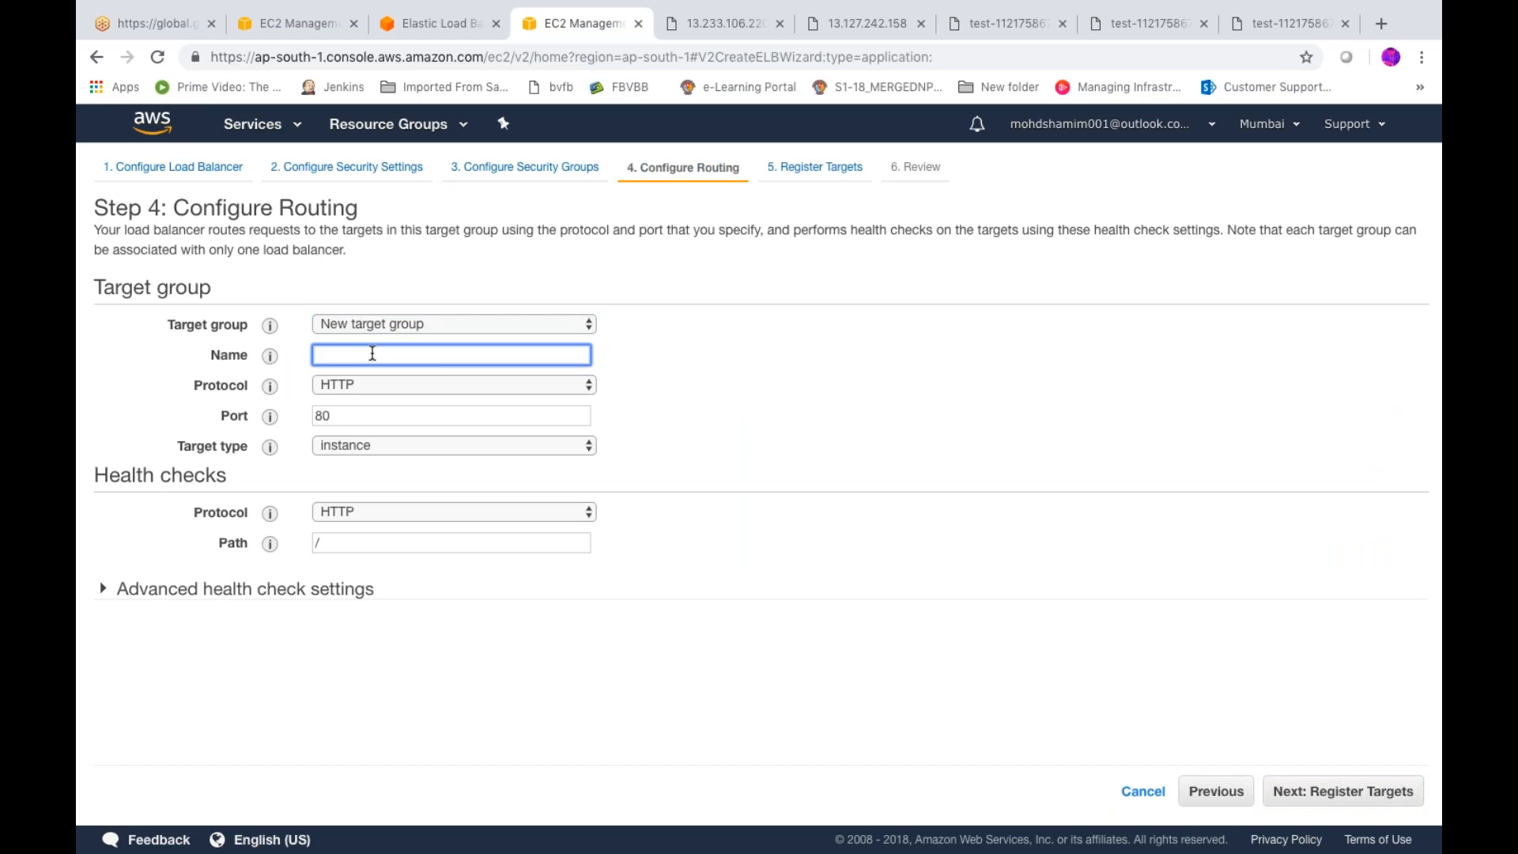
type("tGroupskhan")
- Set the health check path to /index.html and collapse the advanced health check settings
left_click(105, 589)
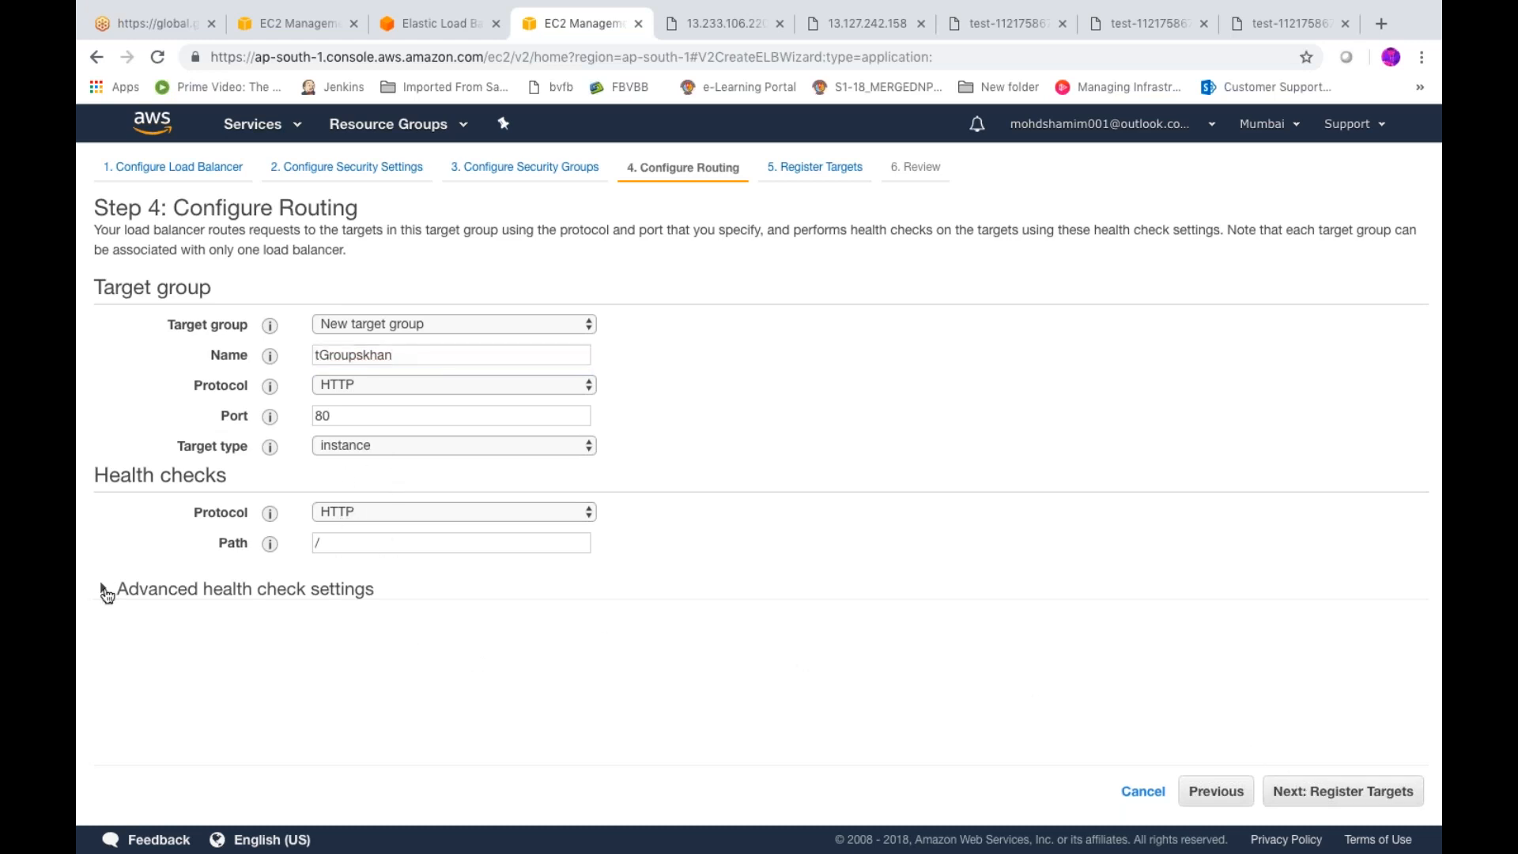
left_click(352, 541)
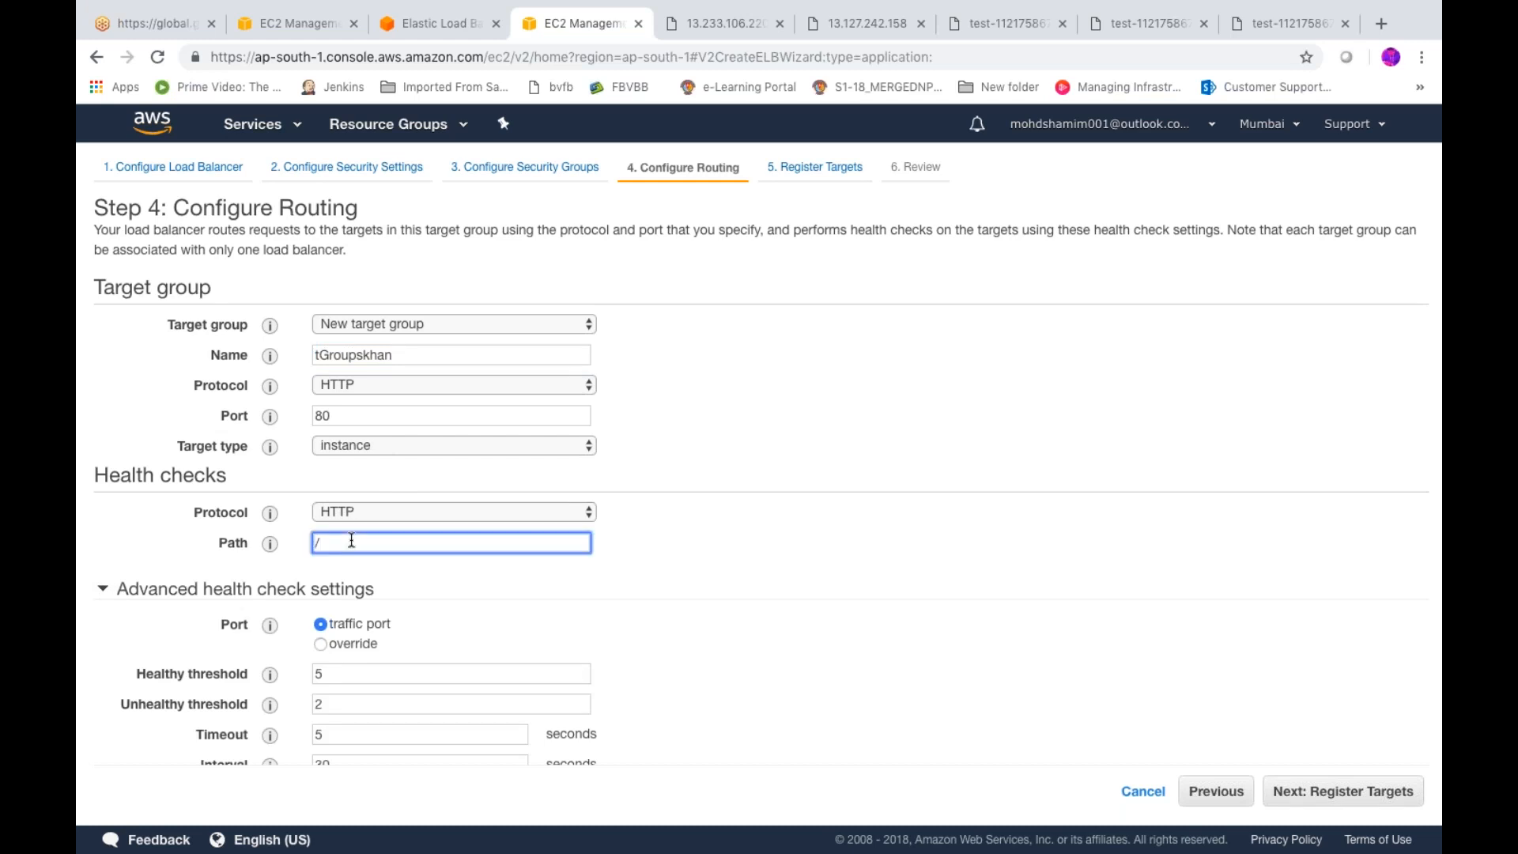
type("index.html")
left_click(806, 589)
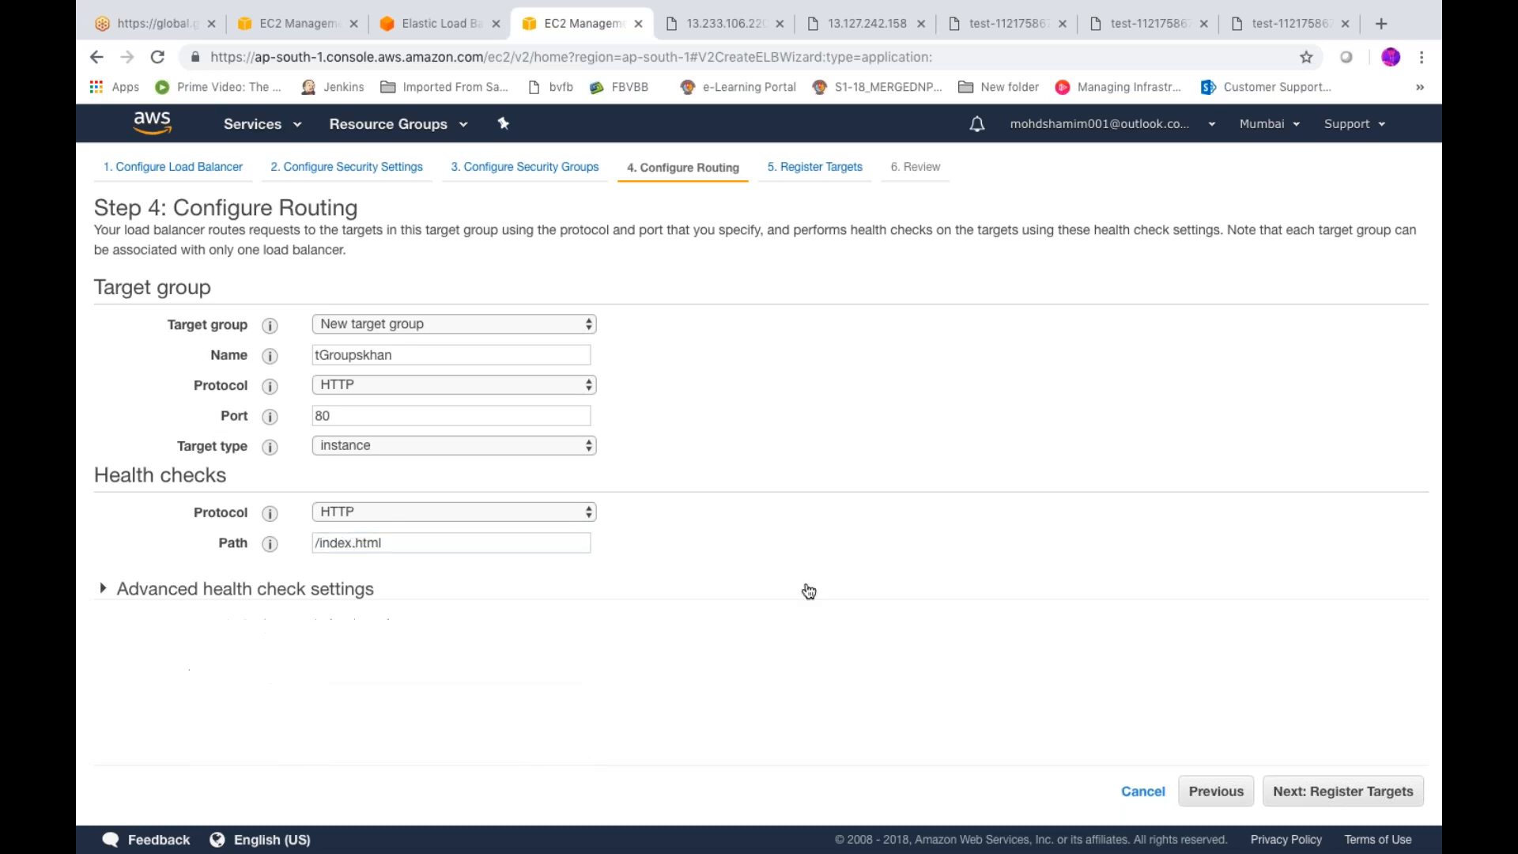
- Recheck the routing configuration, looking at the advanced health check settings and target type options, and keep the type as instance
left_click(1342, 793)
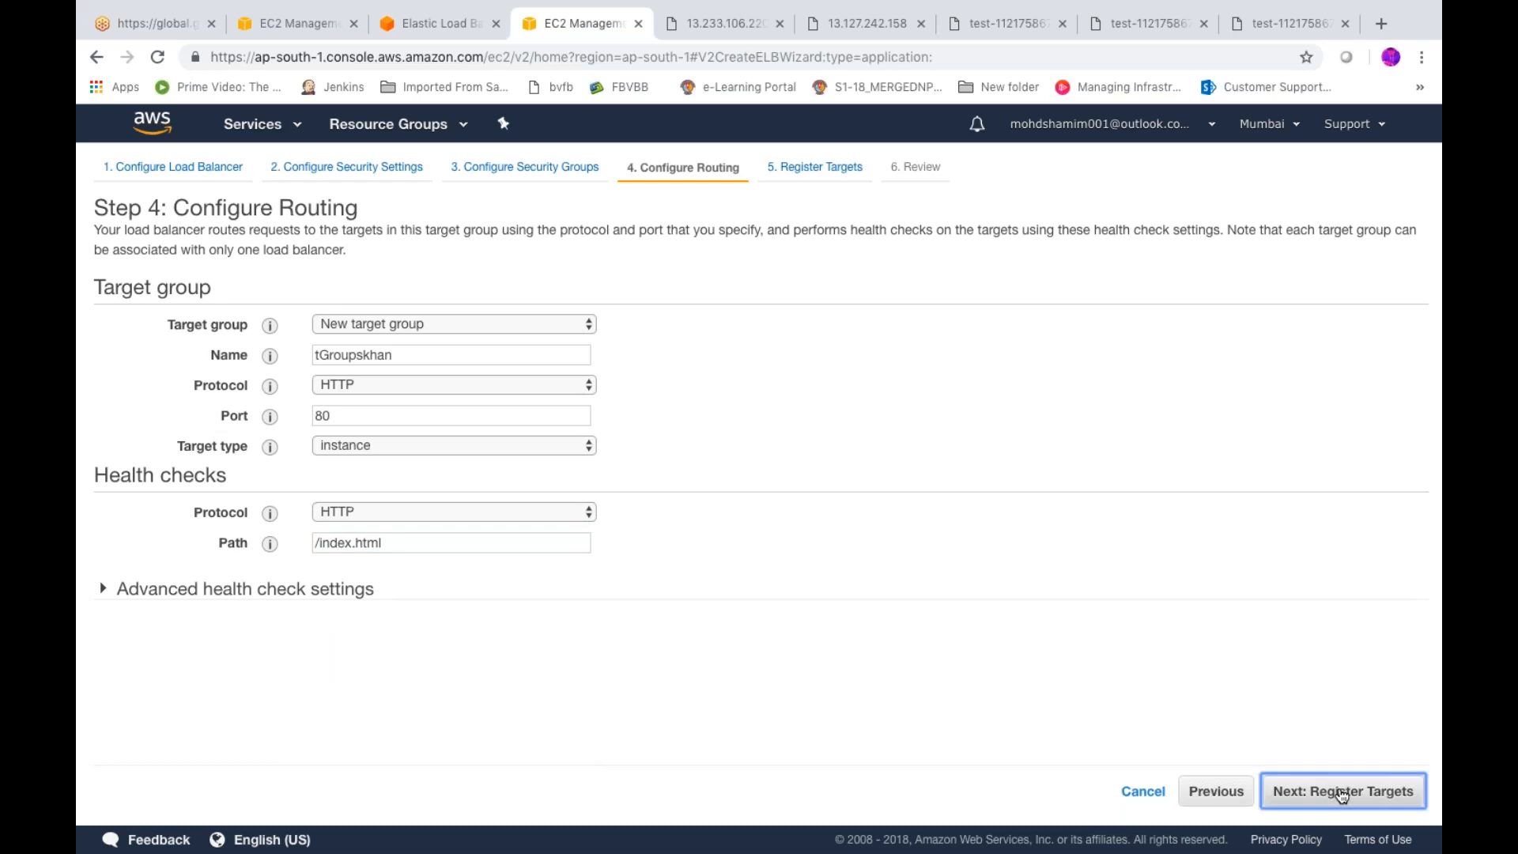
left_click(1295, 795)
left_click(104, 589)
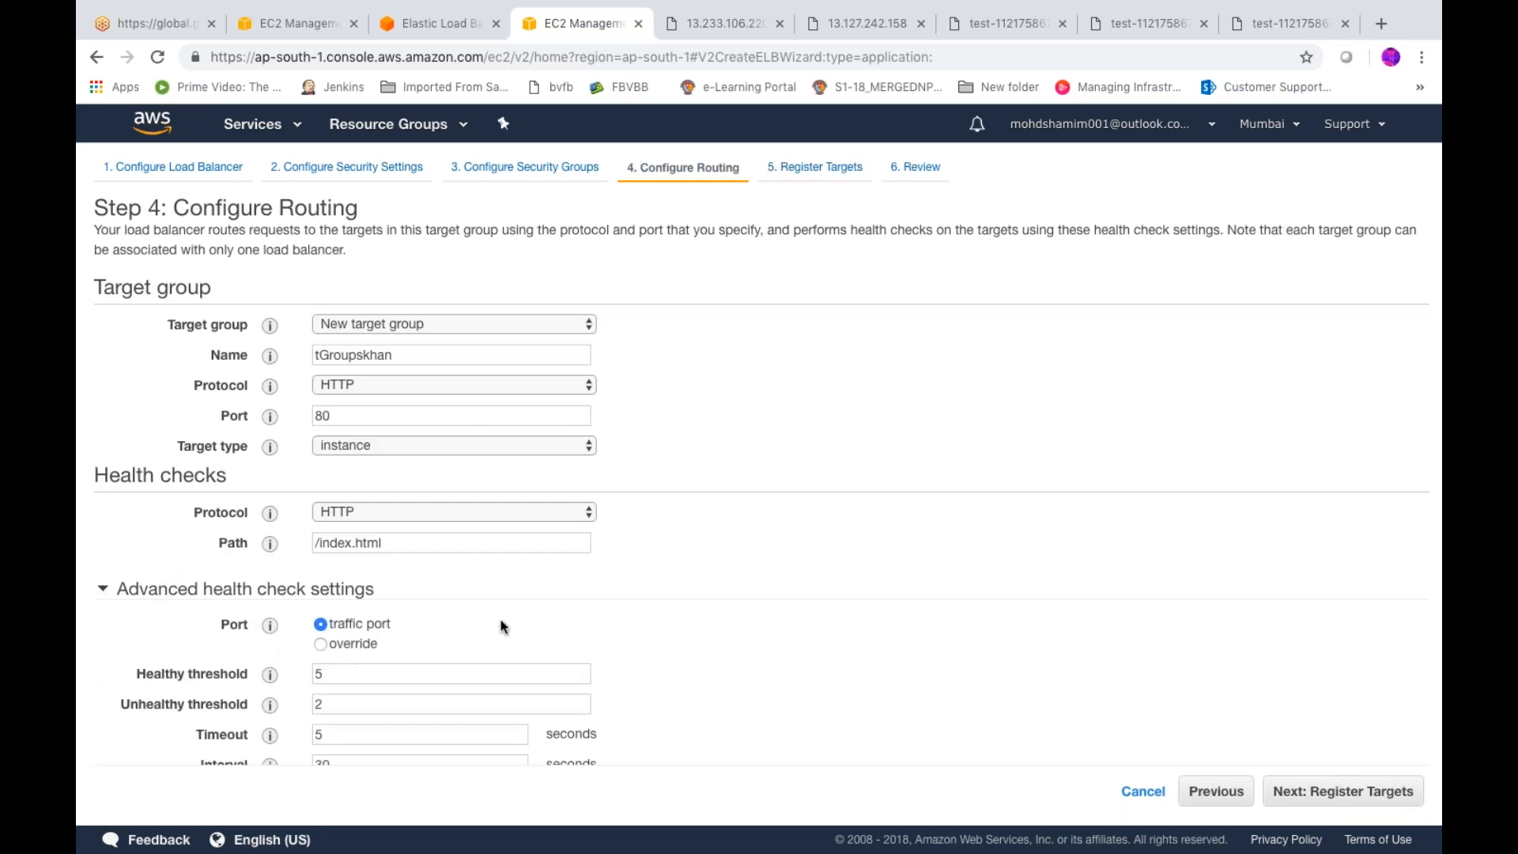
left_click(562, 592)
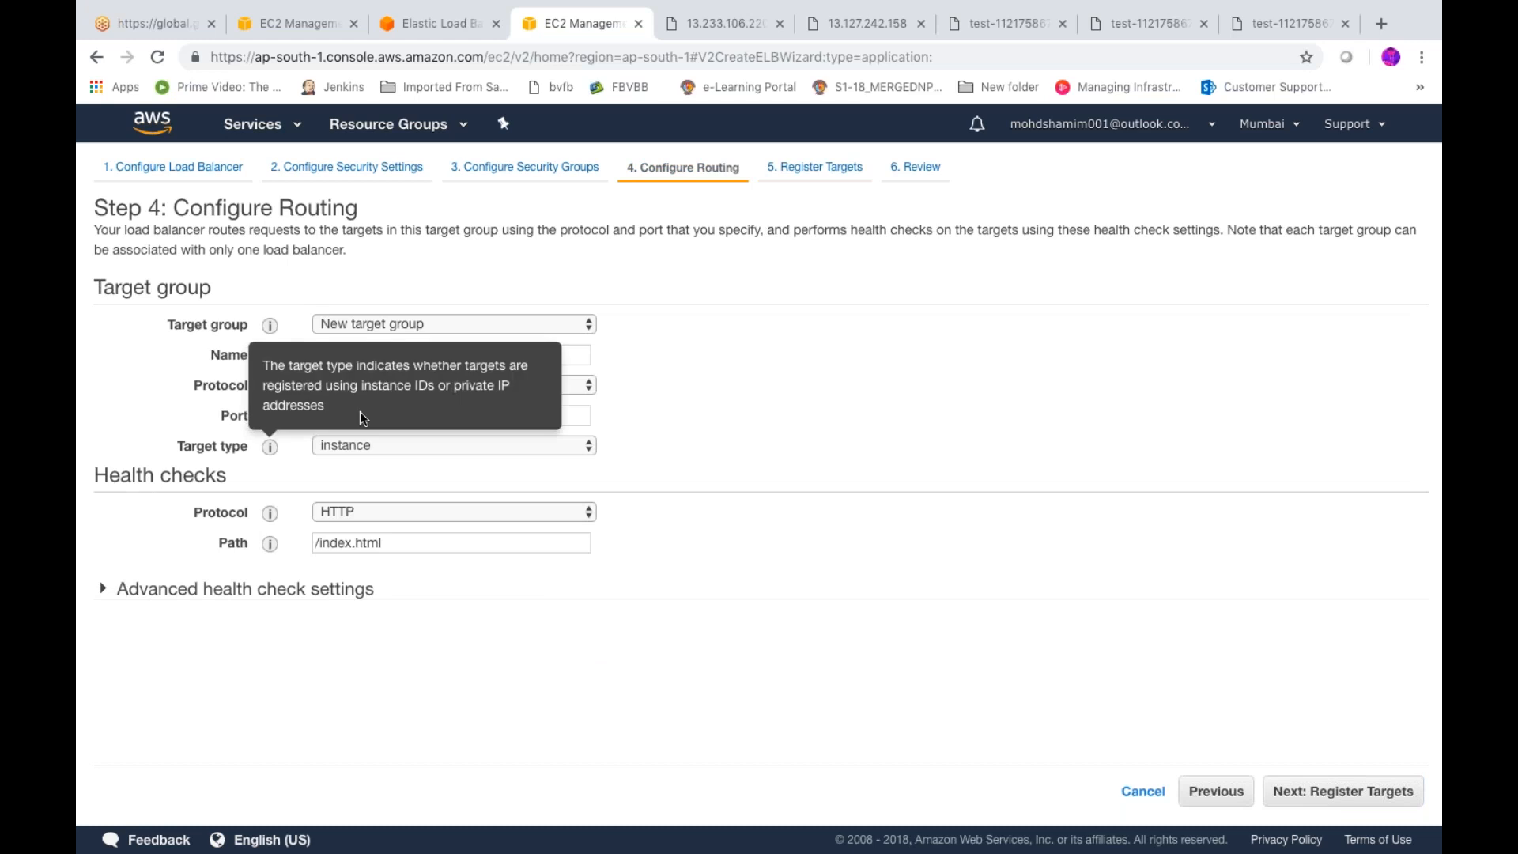
left_click(373, 448)
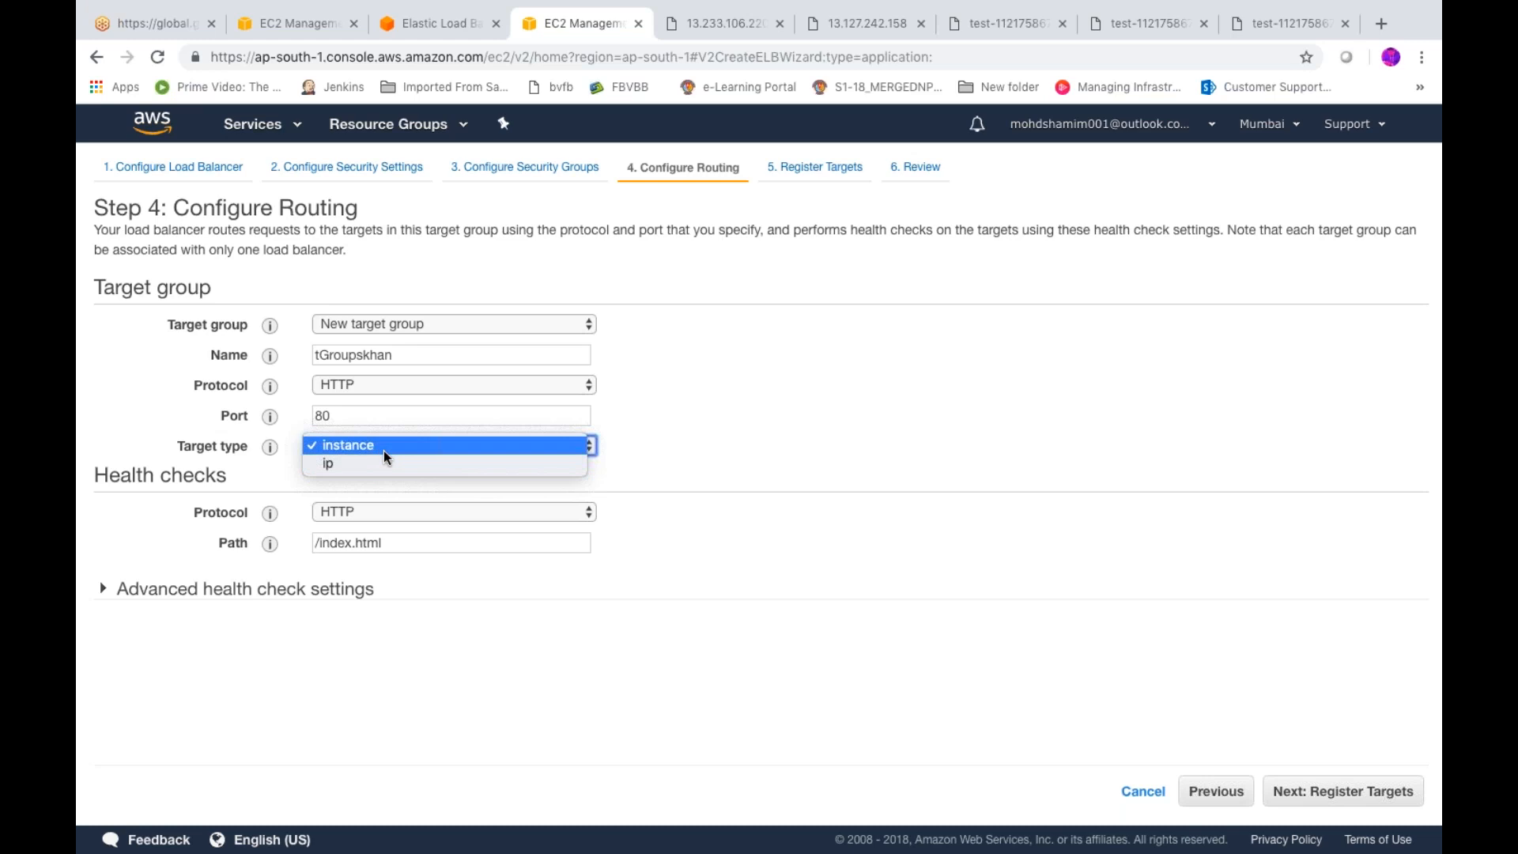
left_click(412, 449)
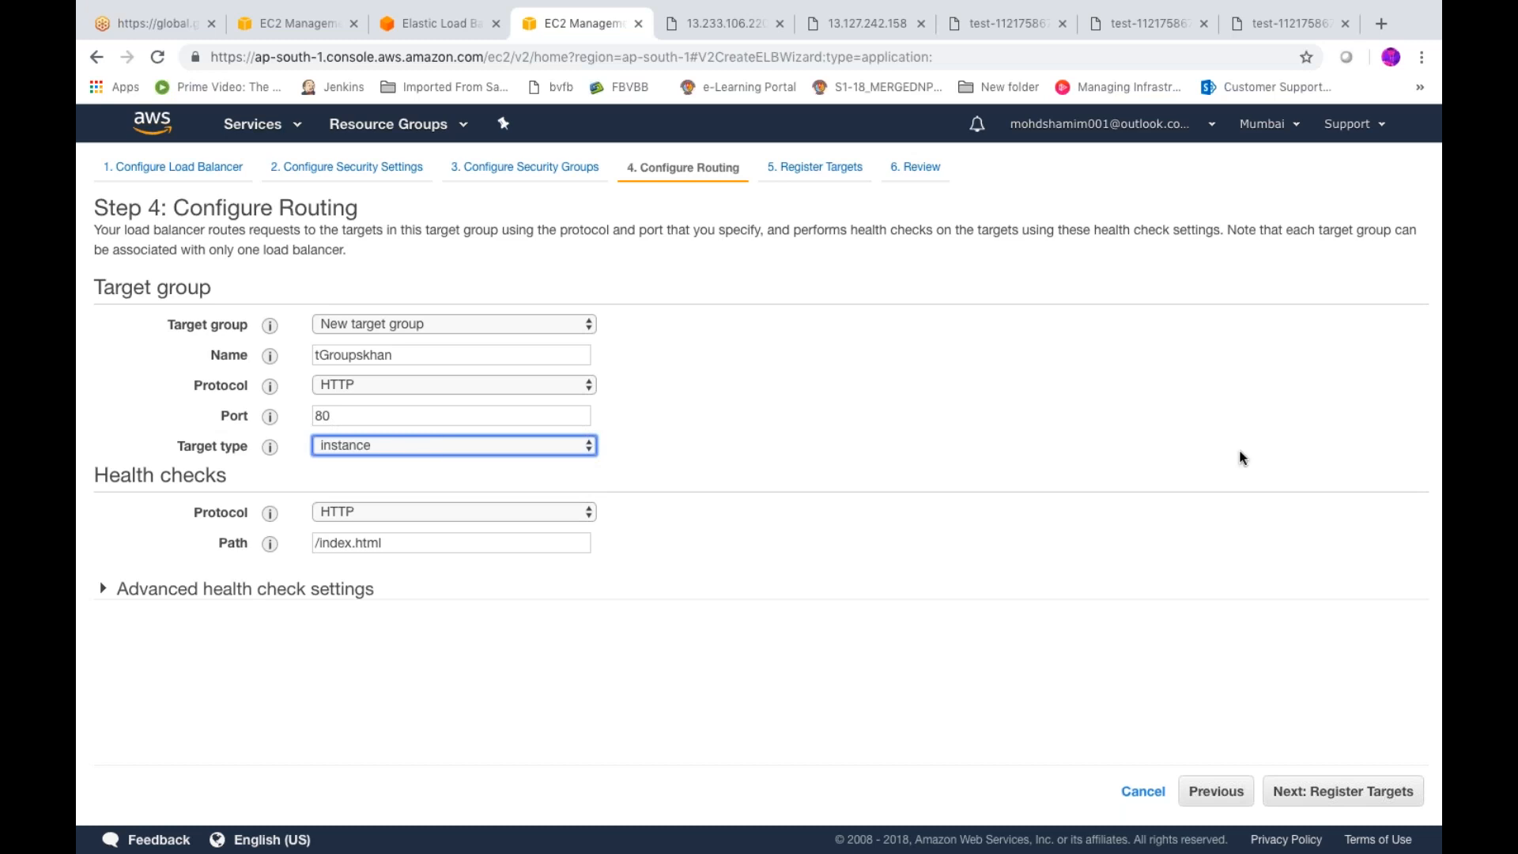
- Register both Server2-av2 and server1-AV1 as targets on port 80
left_click(1343, 793)
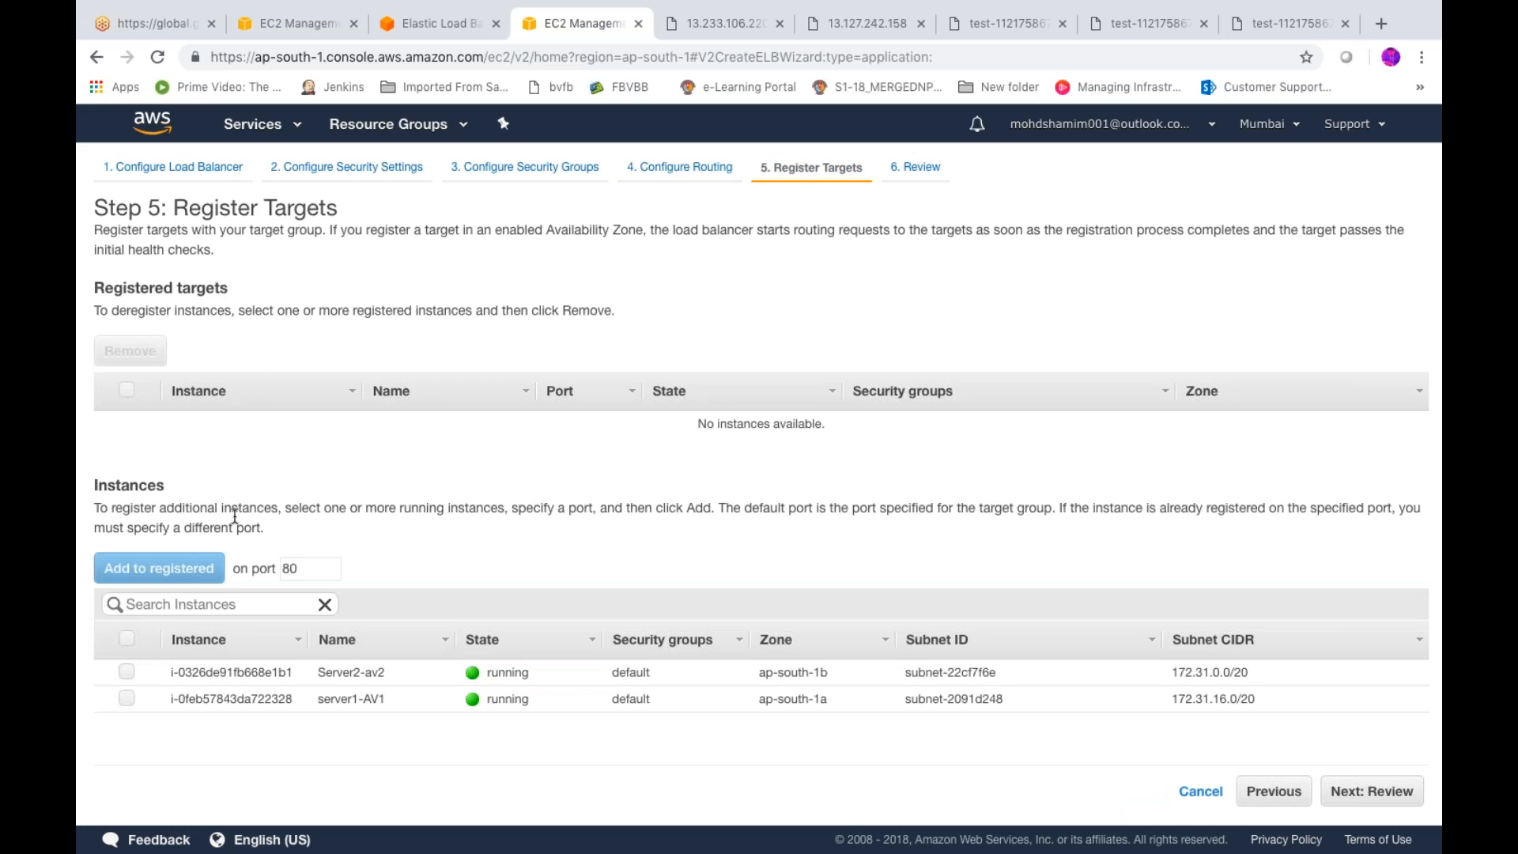
left_click(124, 637)
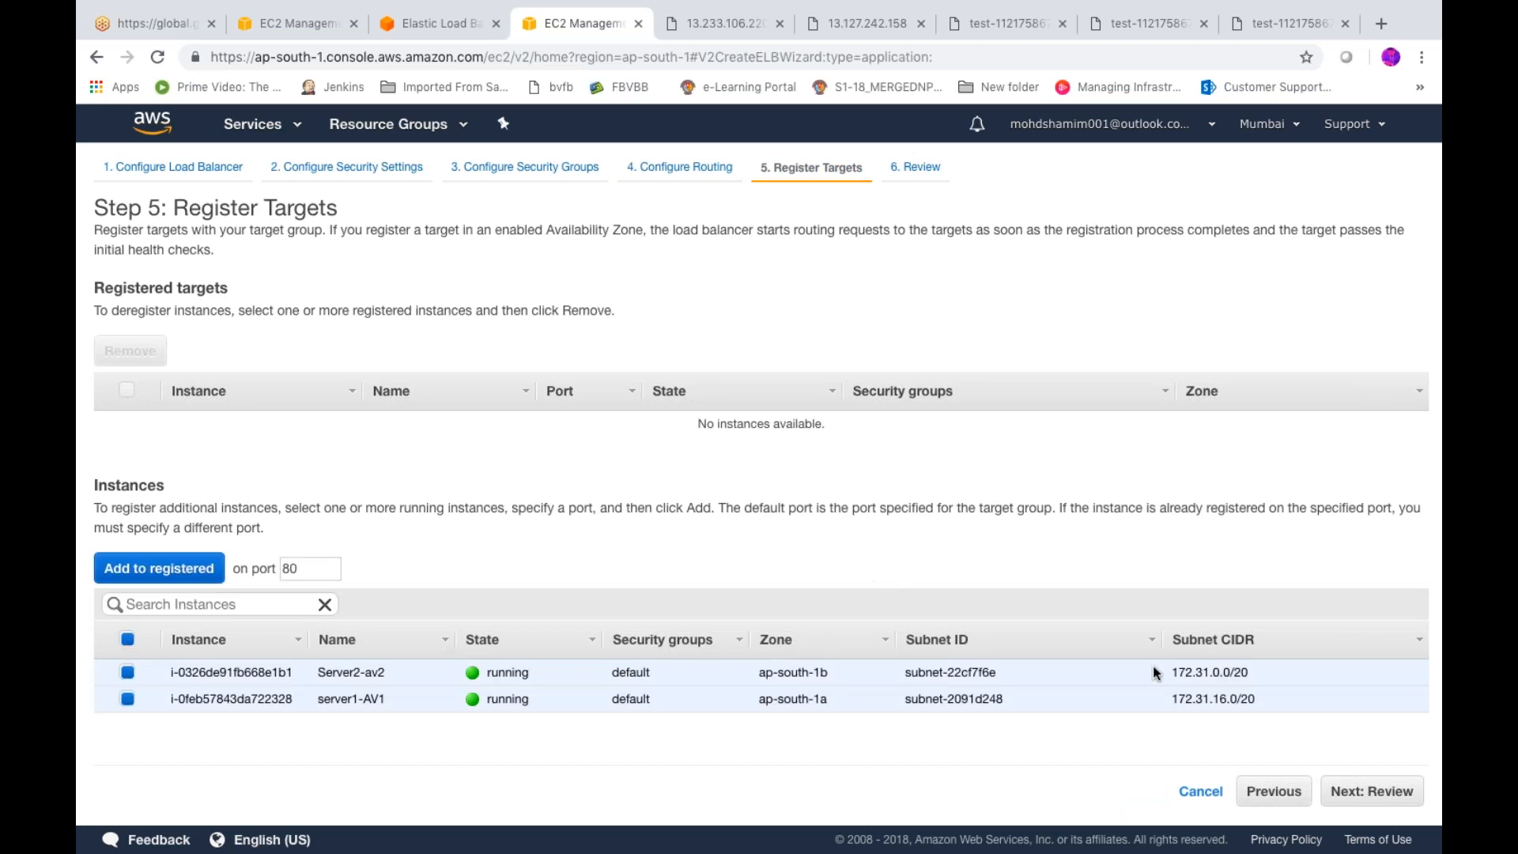
left_click(130, 568)
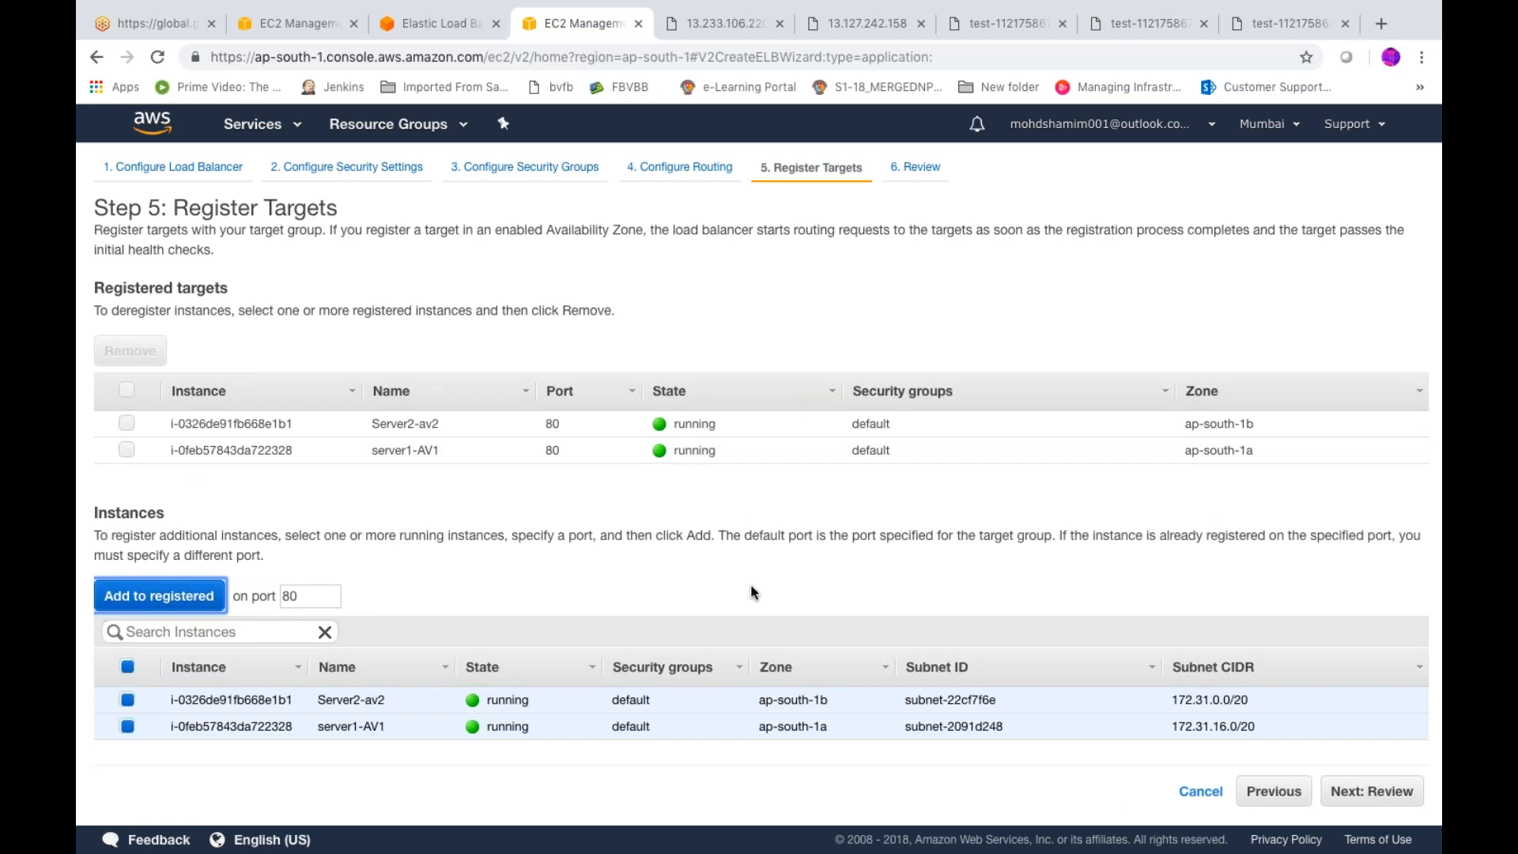
- Review and create the load balancer, and close the creation status page
left_click(1380, 793)
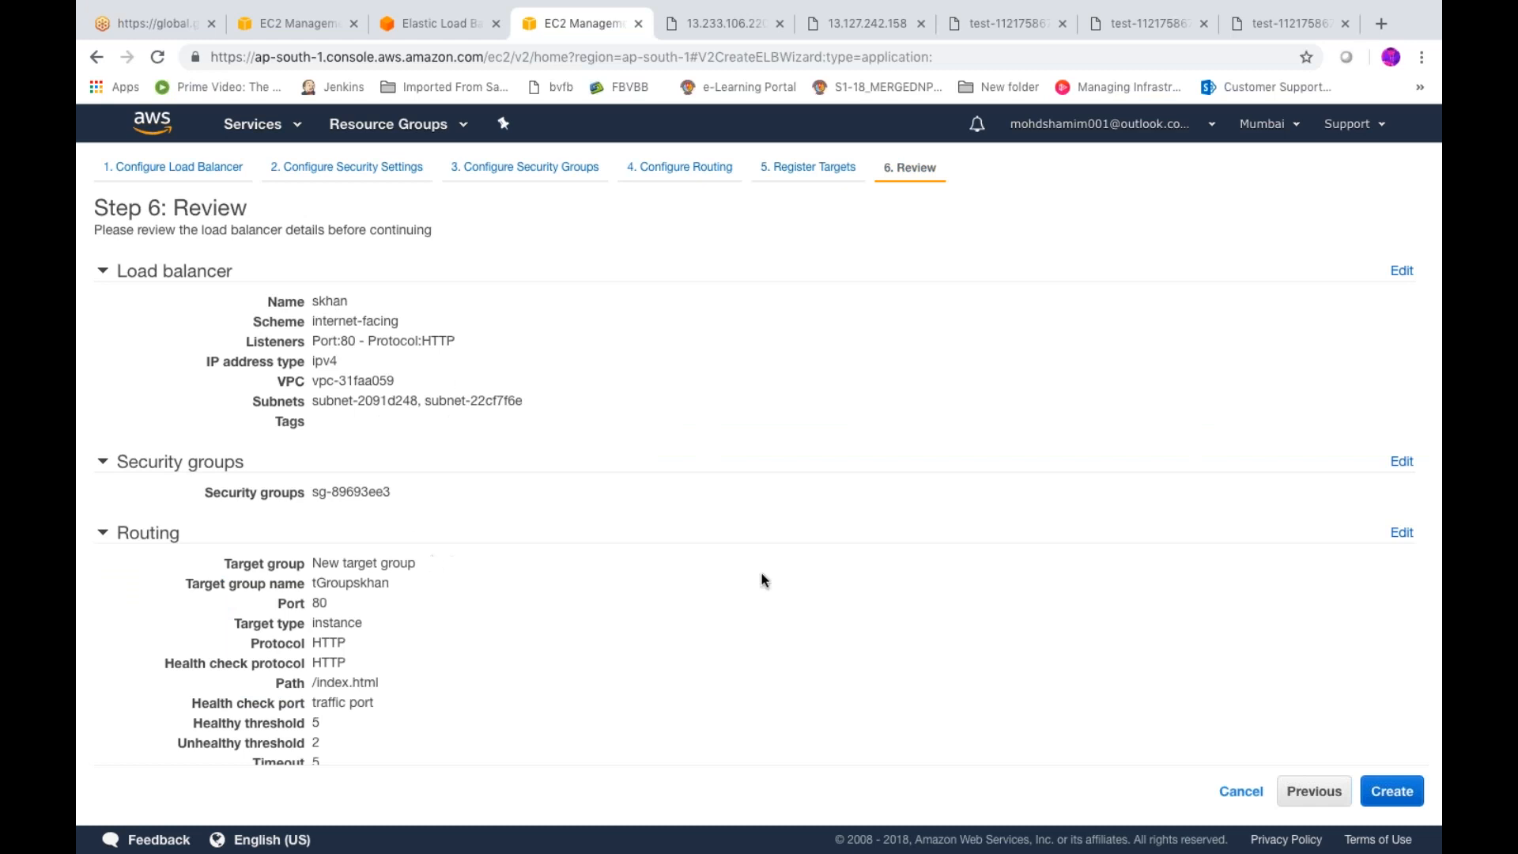
left_click(1394, 792)
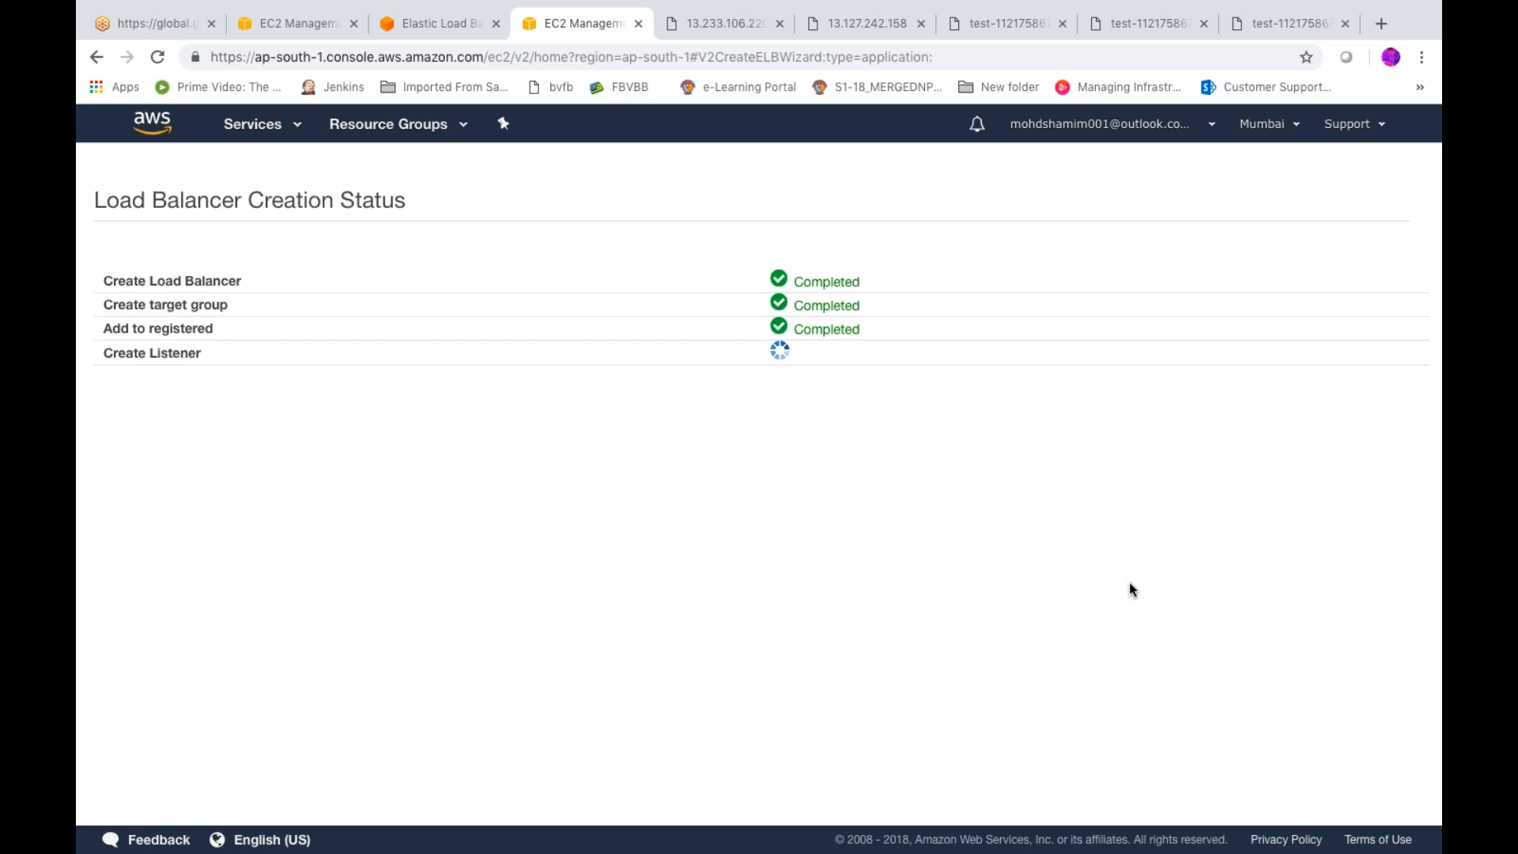
left_click(1397, 406)
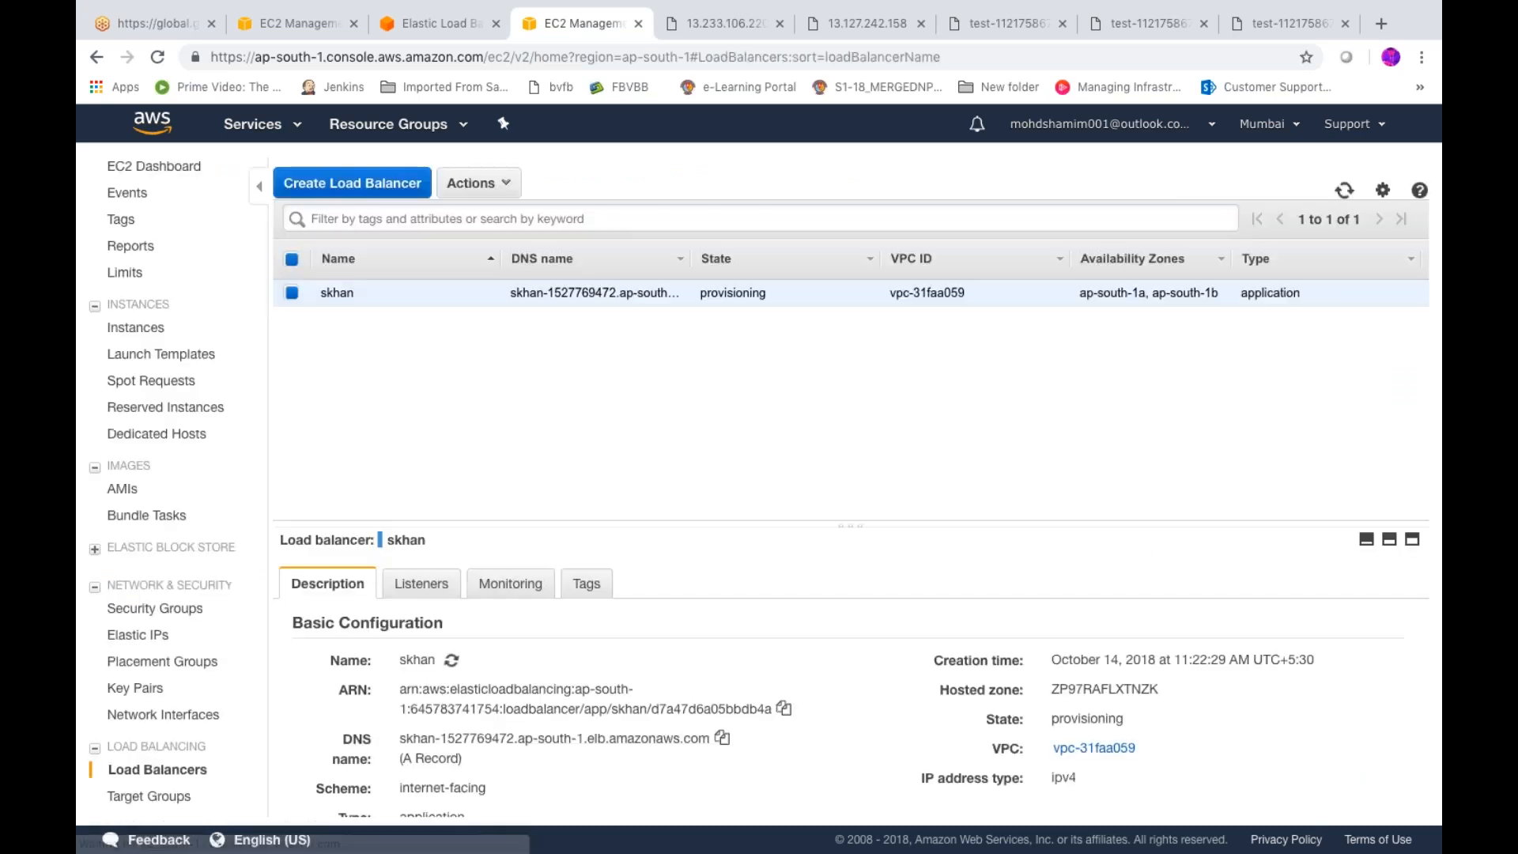
- Copy the new load balancer's DNS name and load it in the browser tab that shows the old test load balancer
left_click(733, 741)
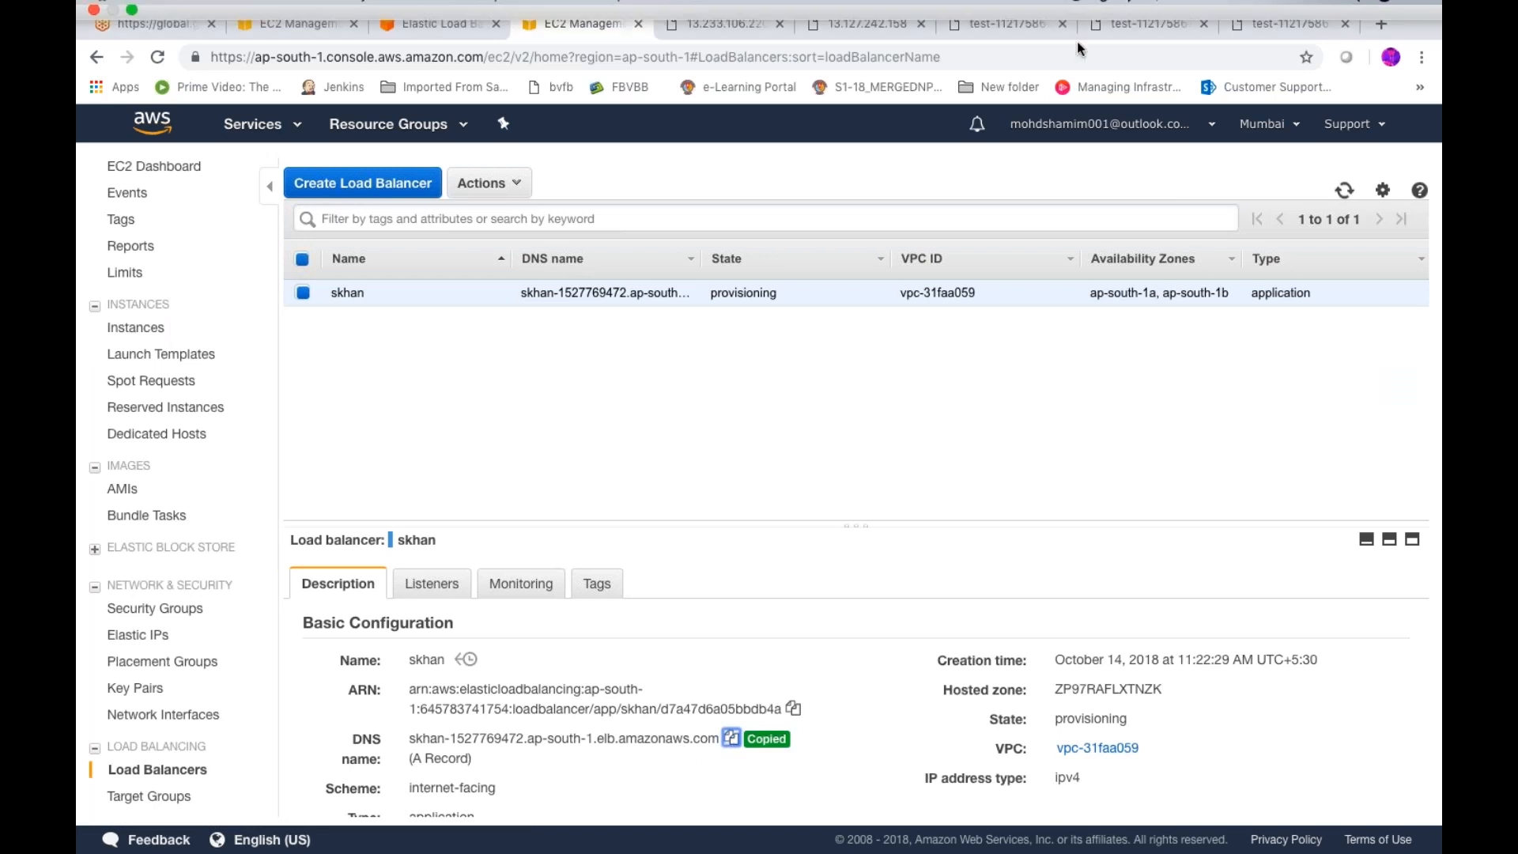
left_click(902, 23)
left_click(1024, 25)
left_click(968, 53)
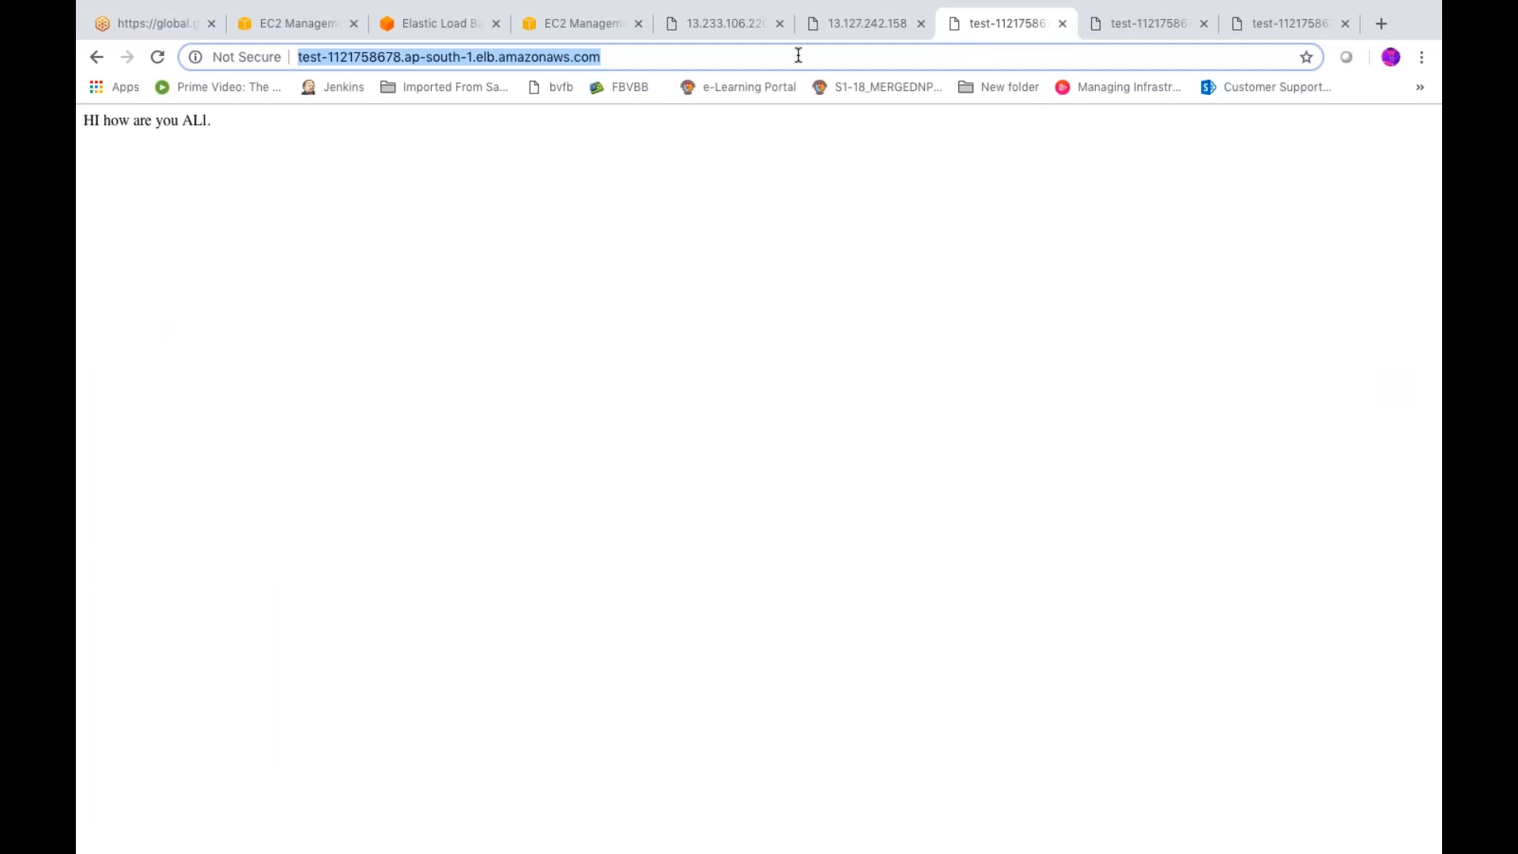
key("ctrl+v")
key("Return")
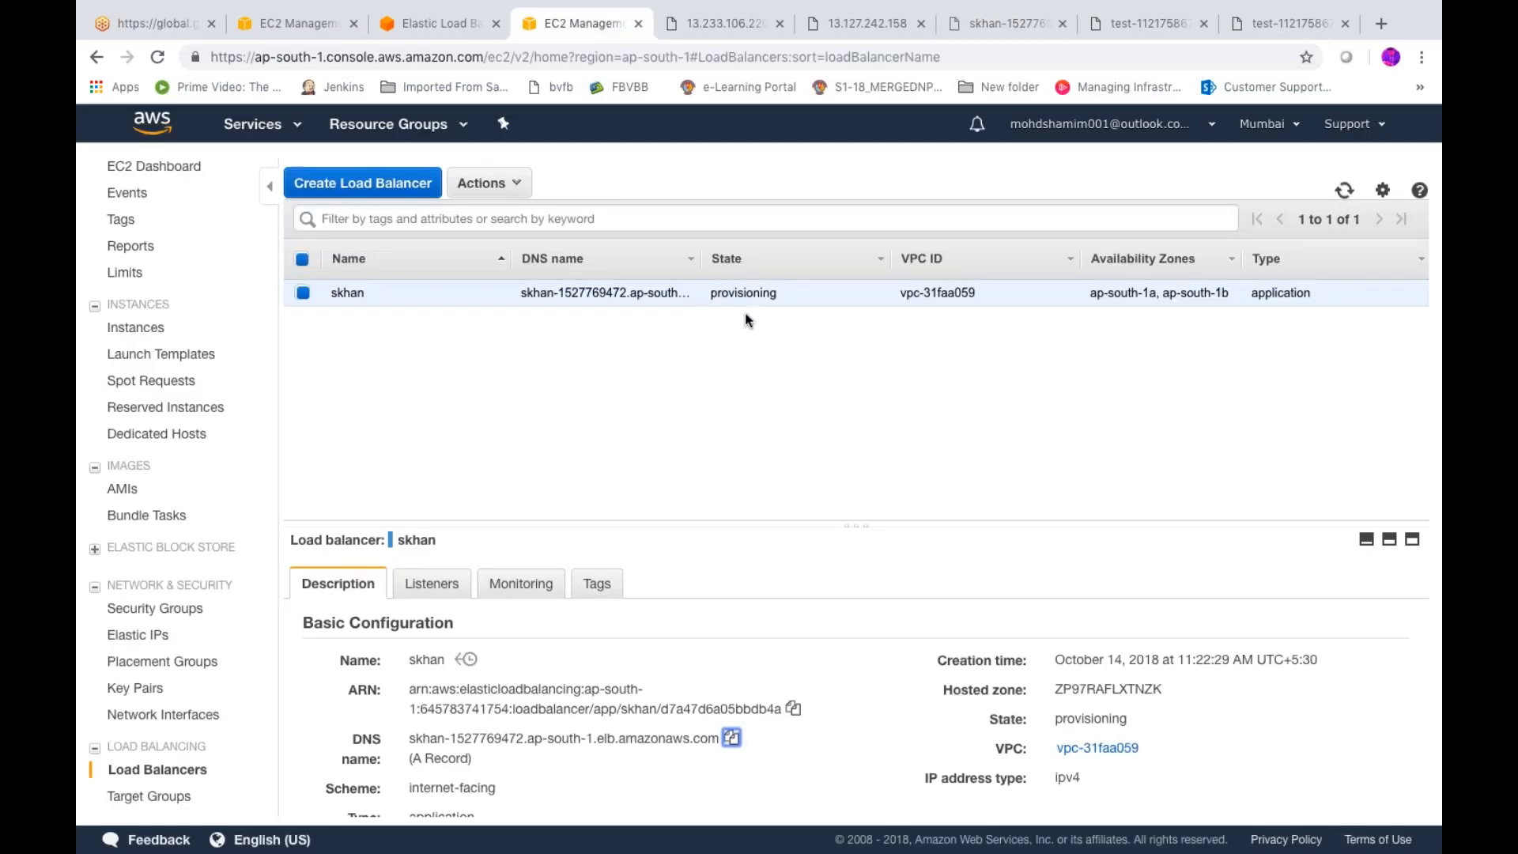
- Examine all CloudWatch metric graphs in the new load balancer's monitoring details, down to the consumed capacity units
left_click(507, 585)
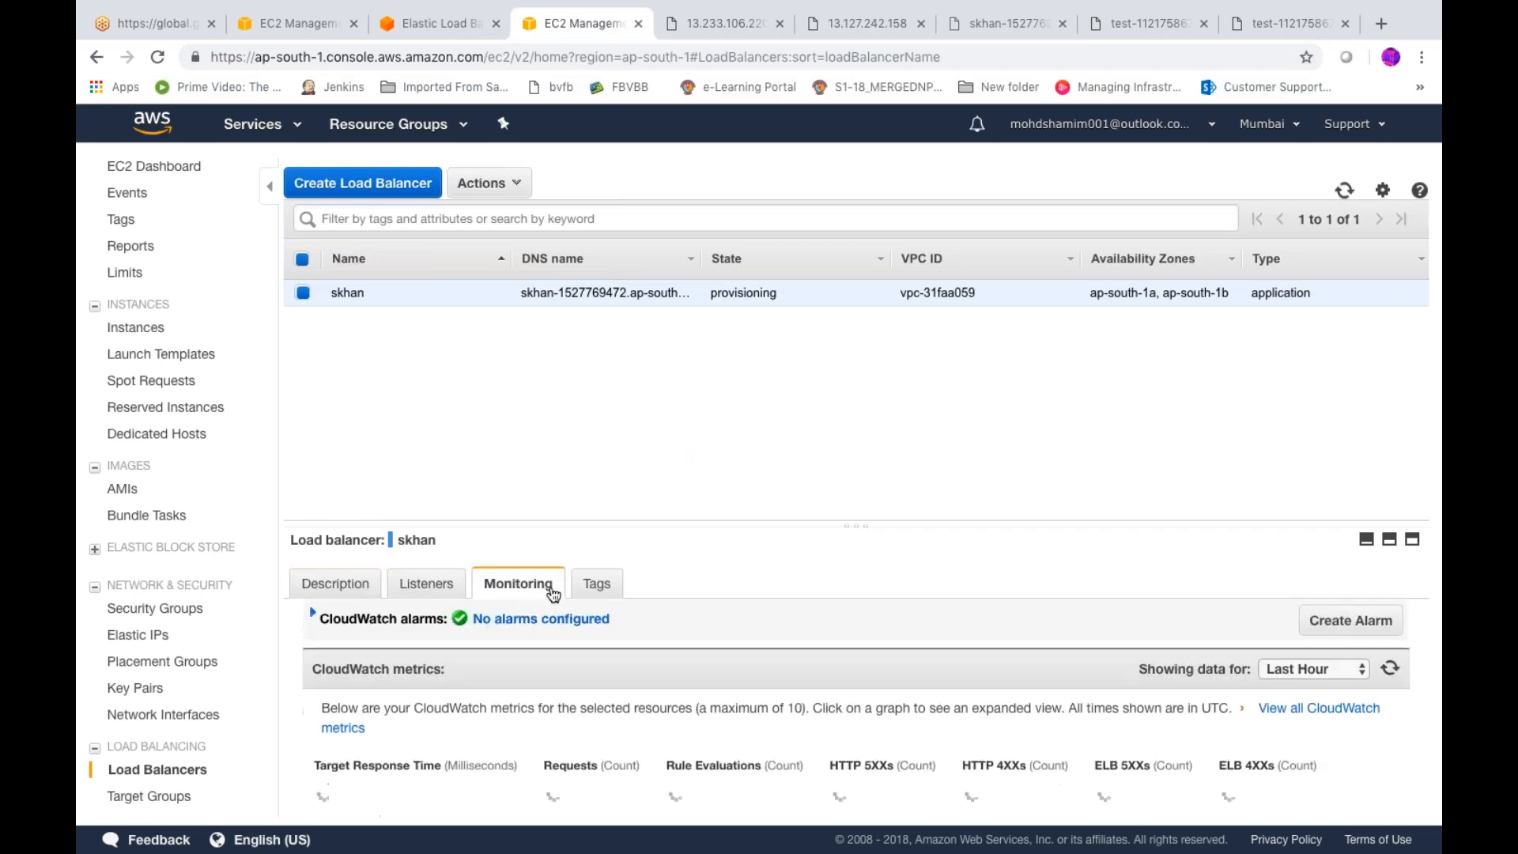
scroll(935, 490, "down", 3)
scroll(935, 486, "down", 3)
scroll(935, 486, "down", 2)
scroll(934, 485, "up", 2)
scroll(934, 486, "up", 5)
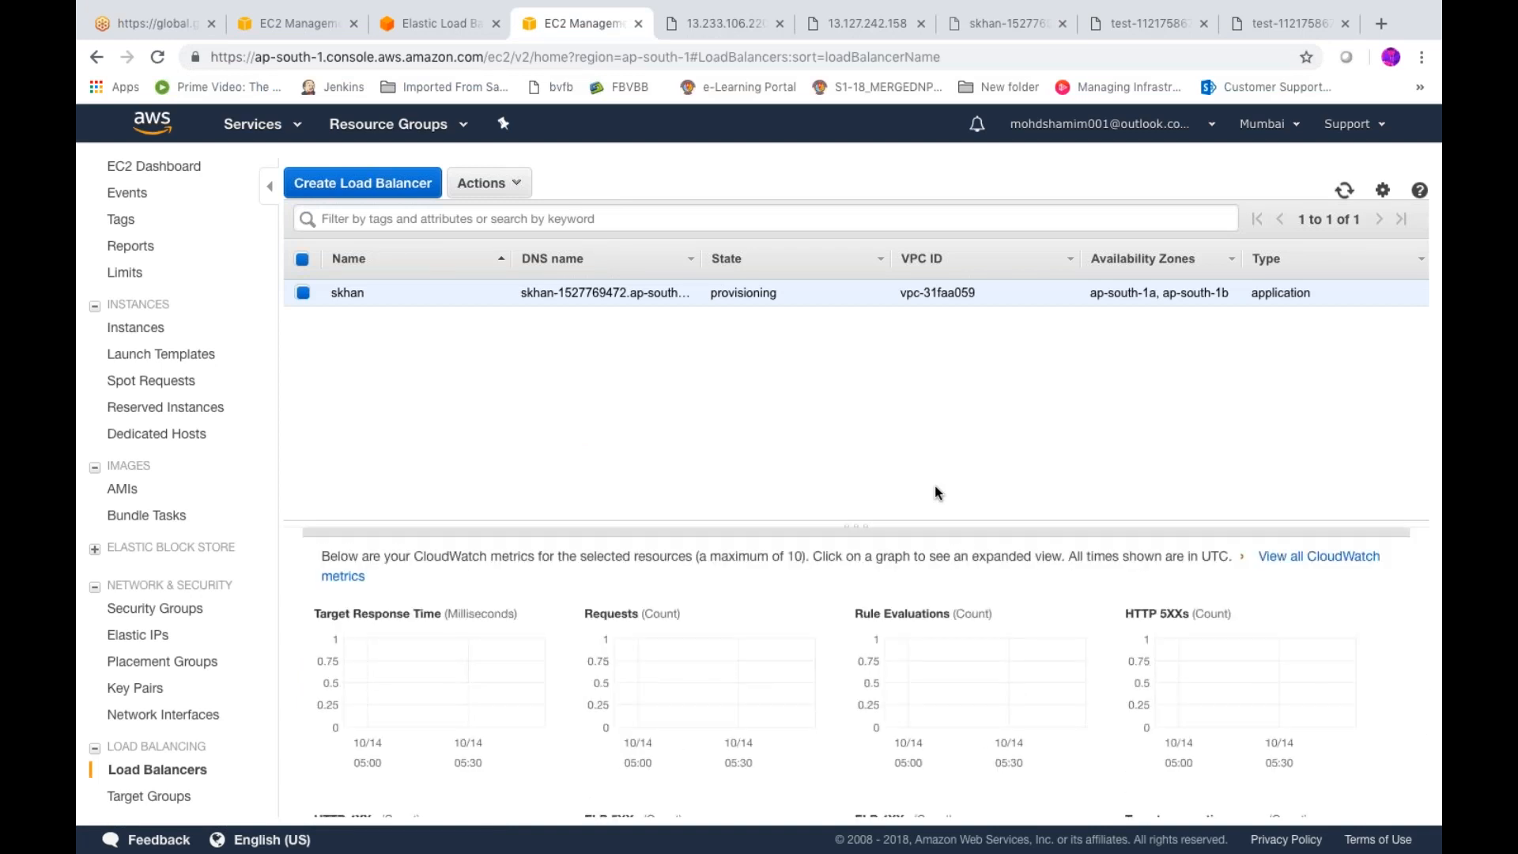
scroll(935, 486, "down", 1)
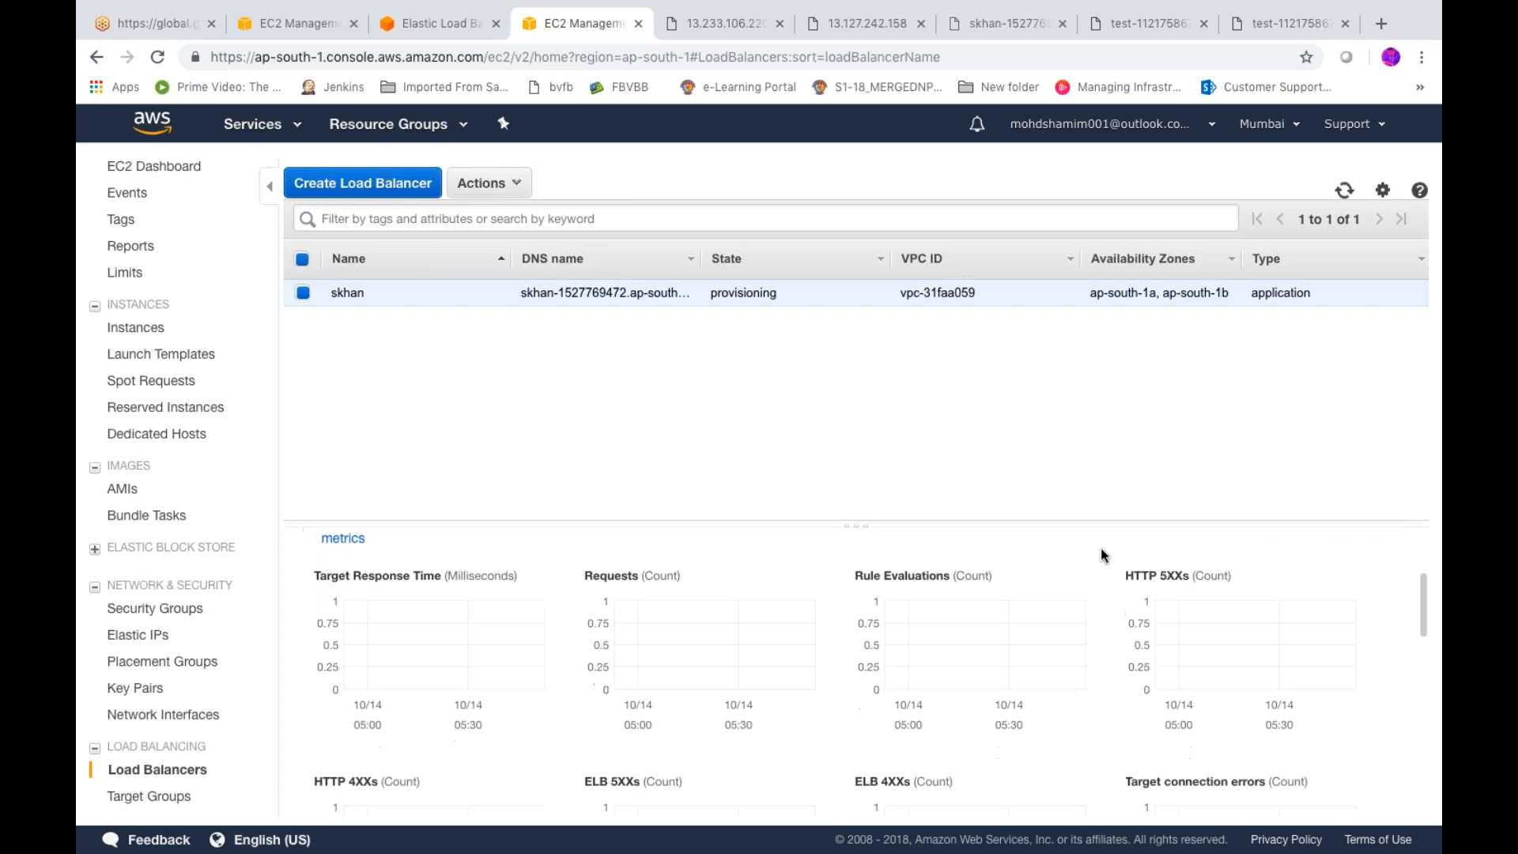
scroll(1214, 552, "up", 3)
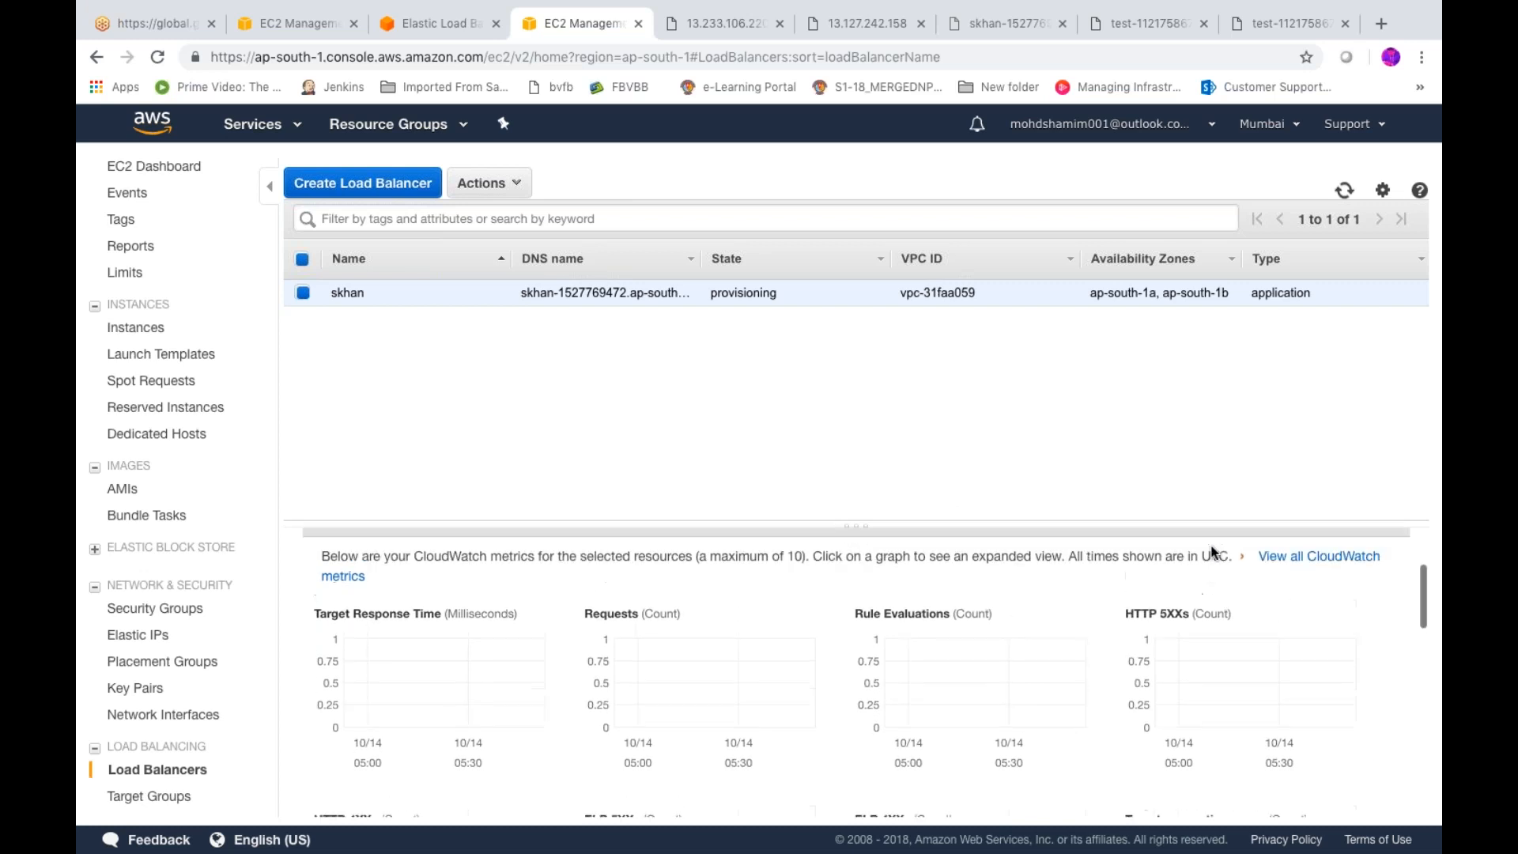
scroll(1214, 552, "down", 3)
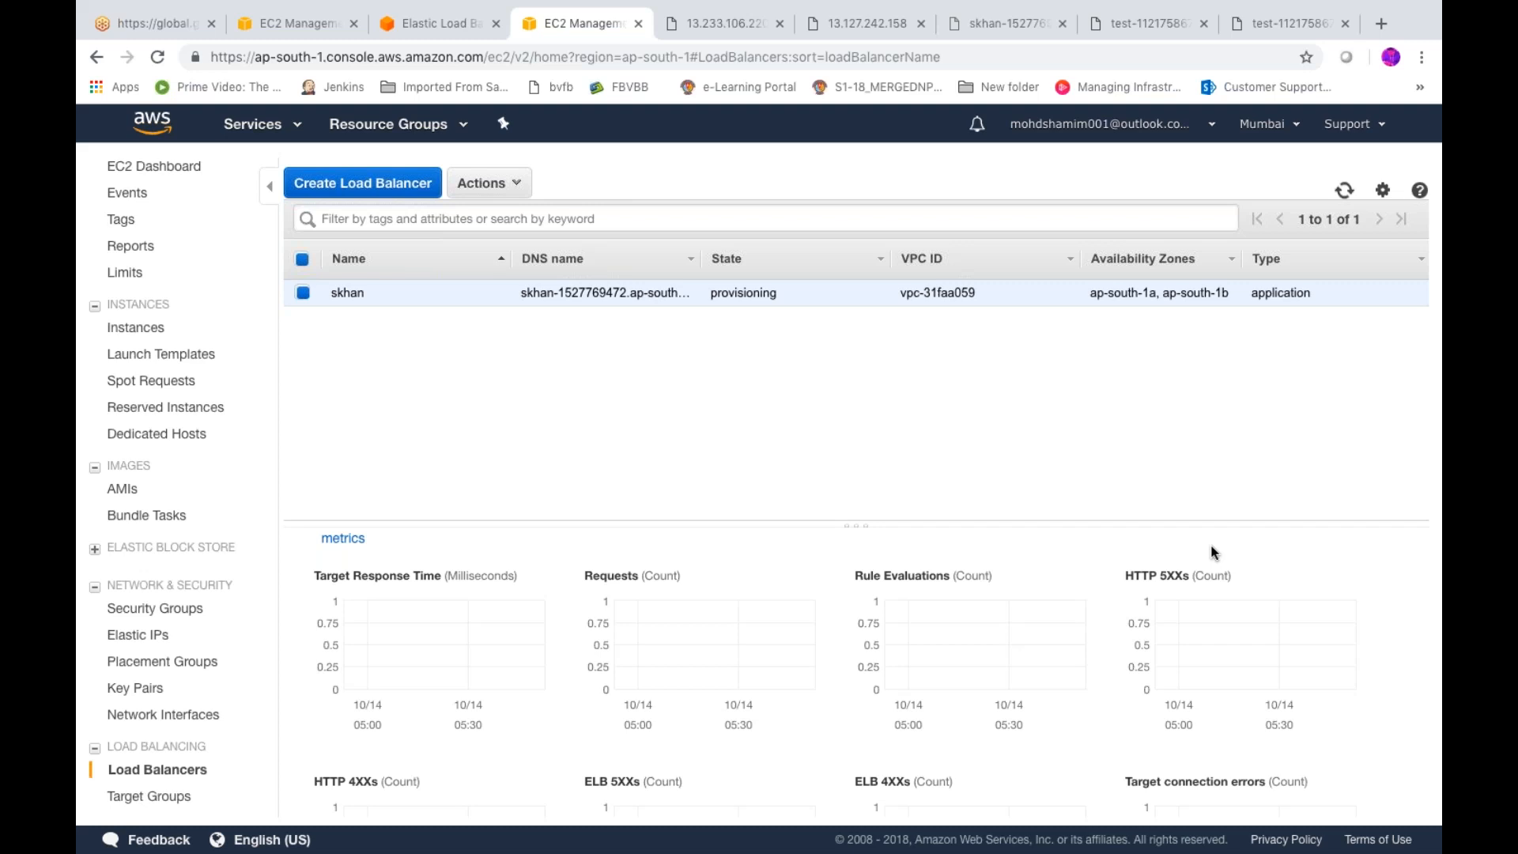
scroll(1214, 552, "down", 9)
scroll(1213, 552, "down", 5)
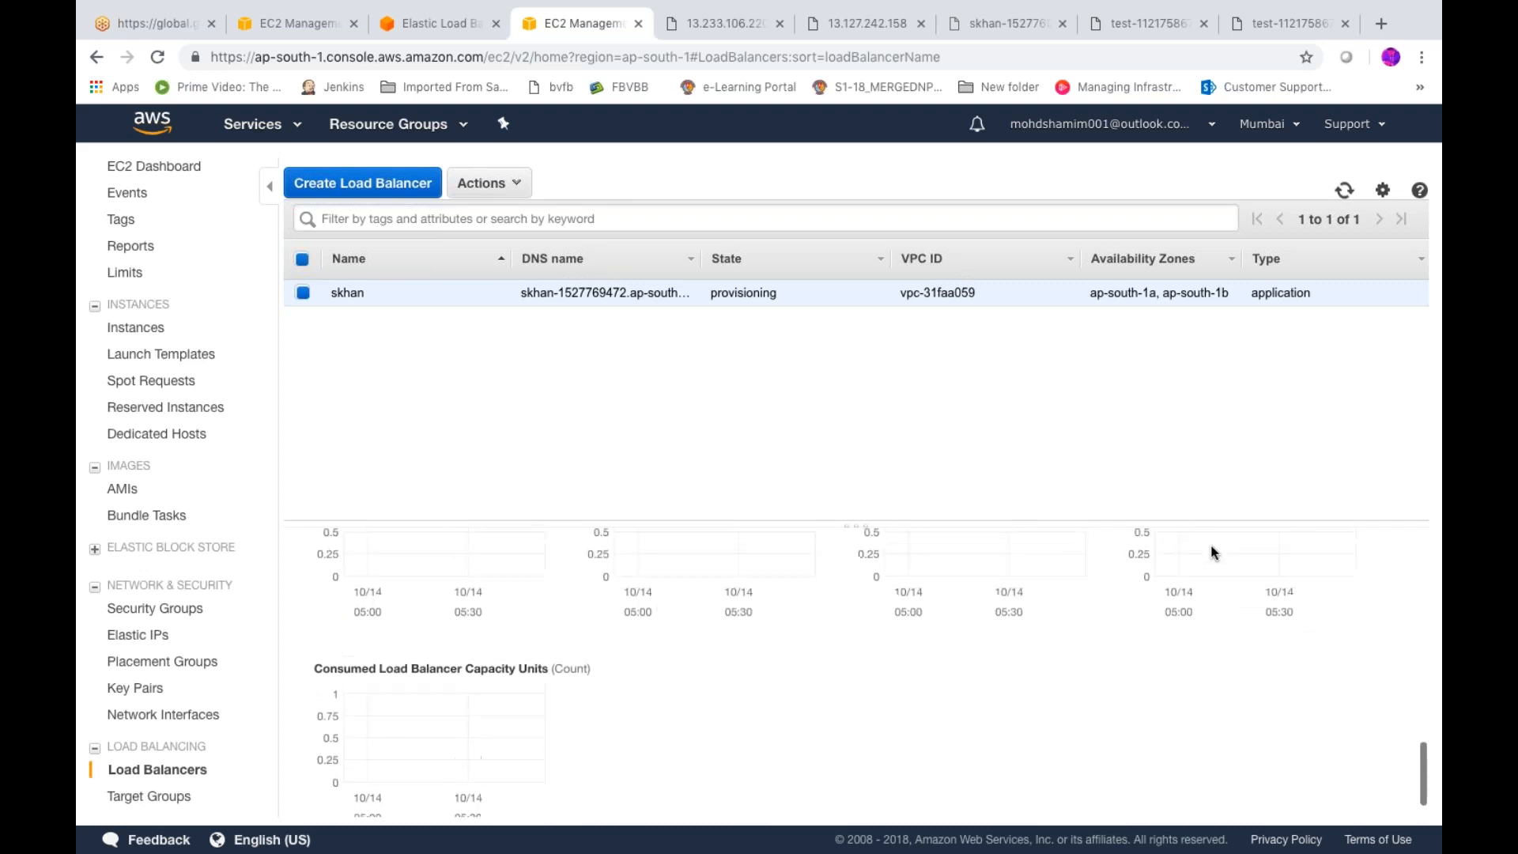
scroll(1214, 552, "up", 2)
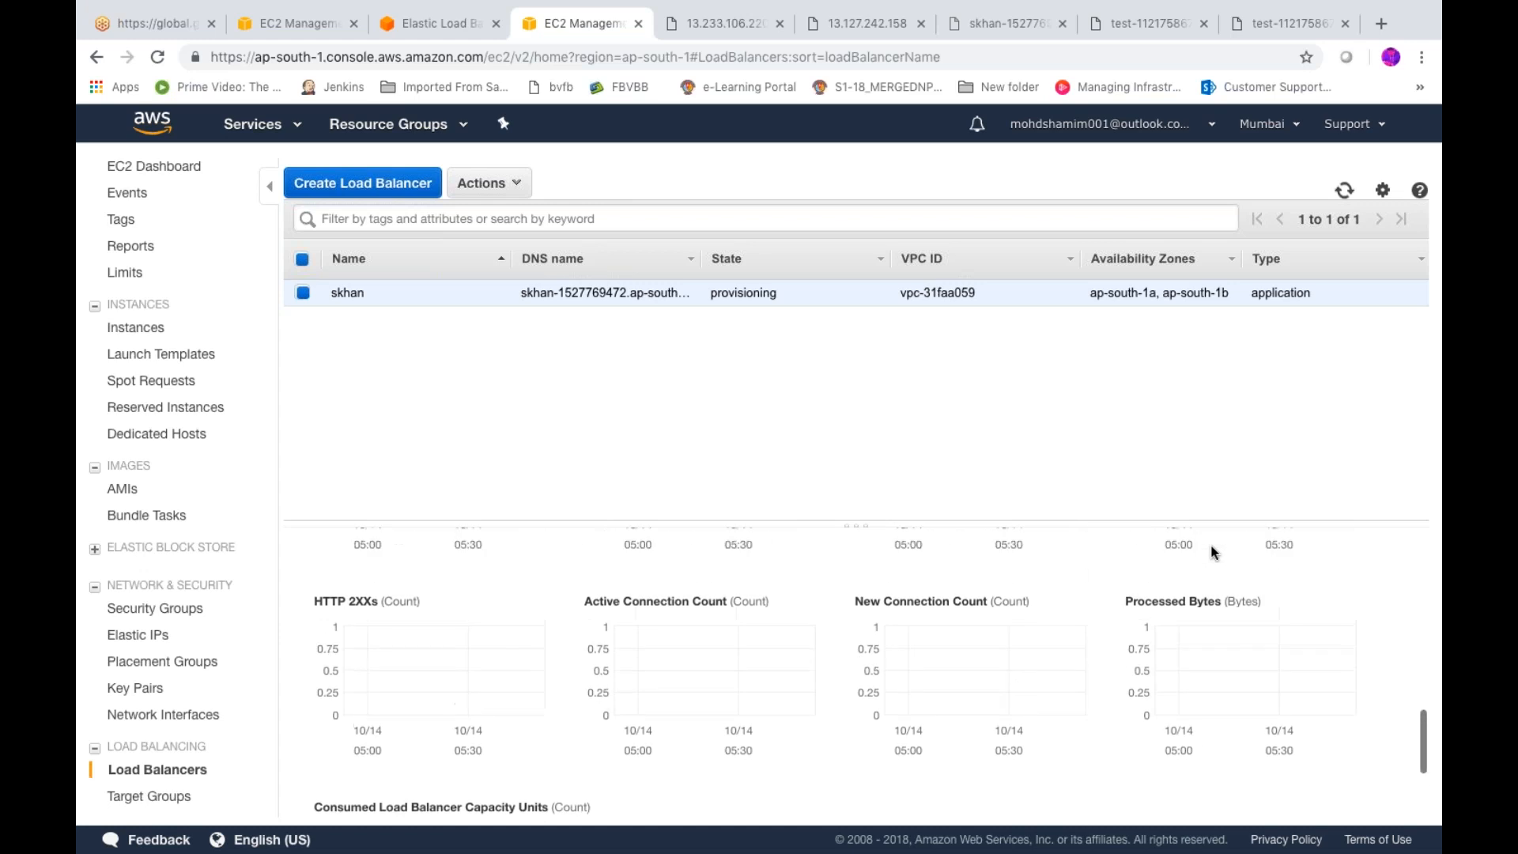
scroll(1214, 552, "up", 10)
- Look through the notification and metric options for creating a CloudWatch alarm on the load balancer, and cancel without creating one
left_click(1351, 625)
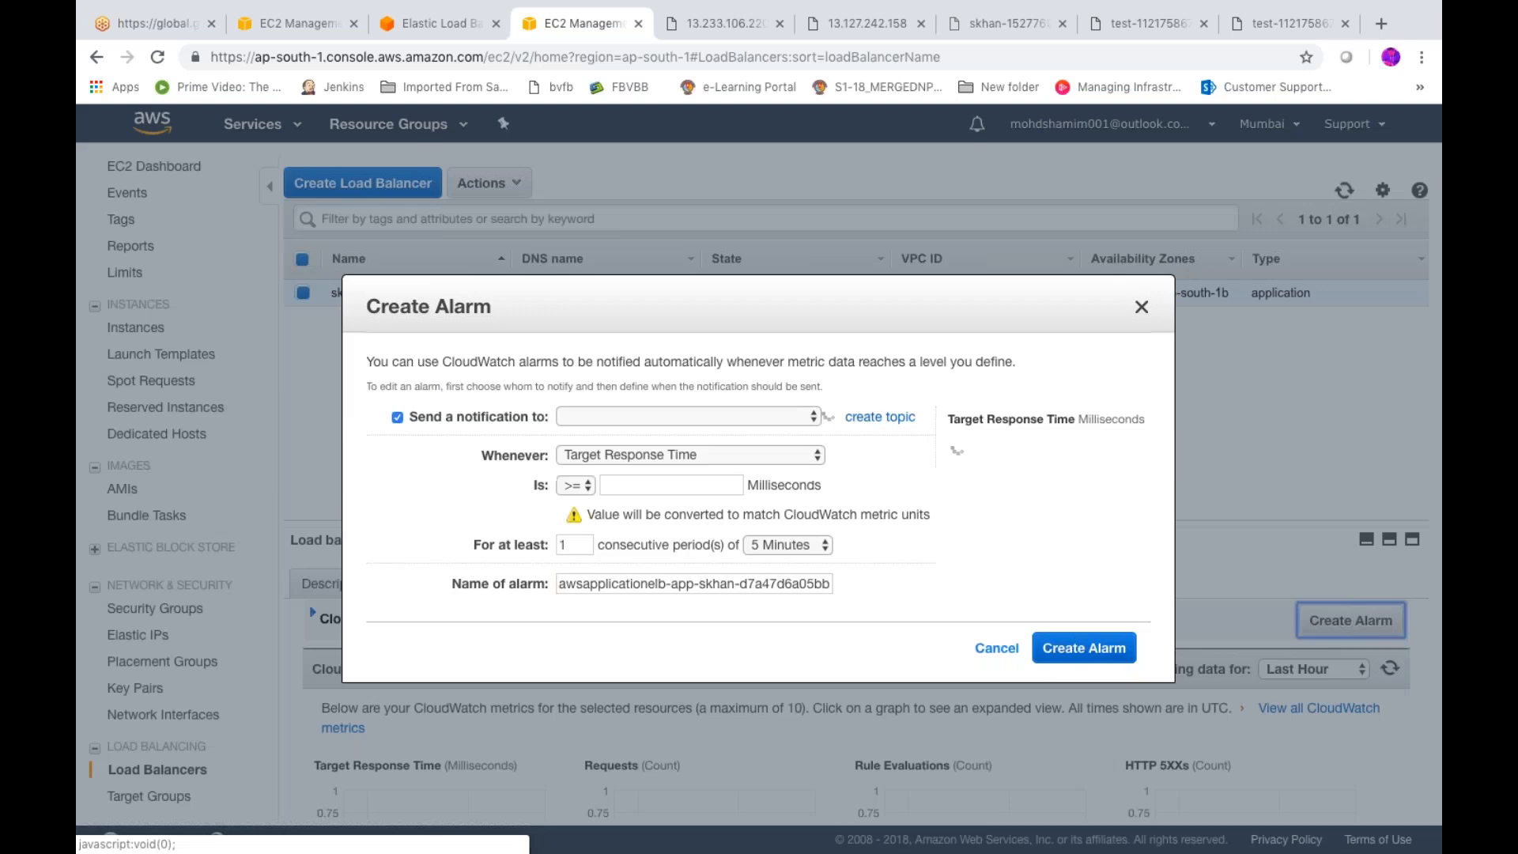
left_click(811, 414)
left_click(811, 415)
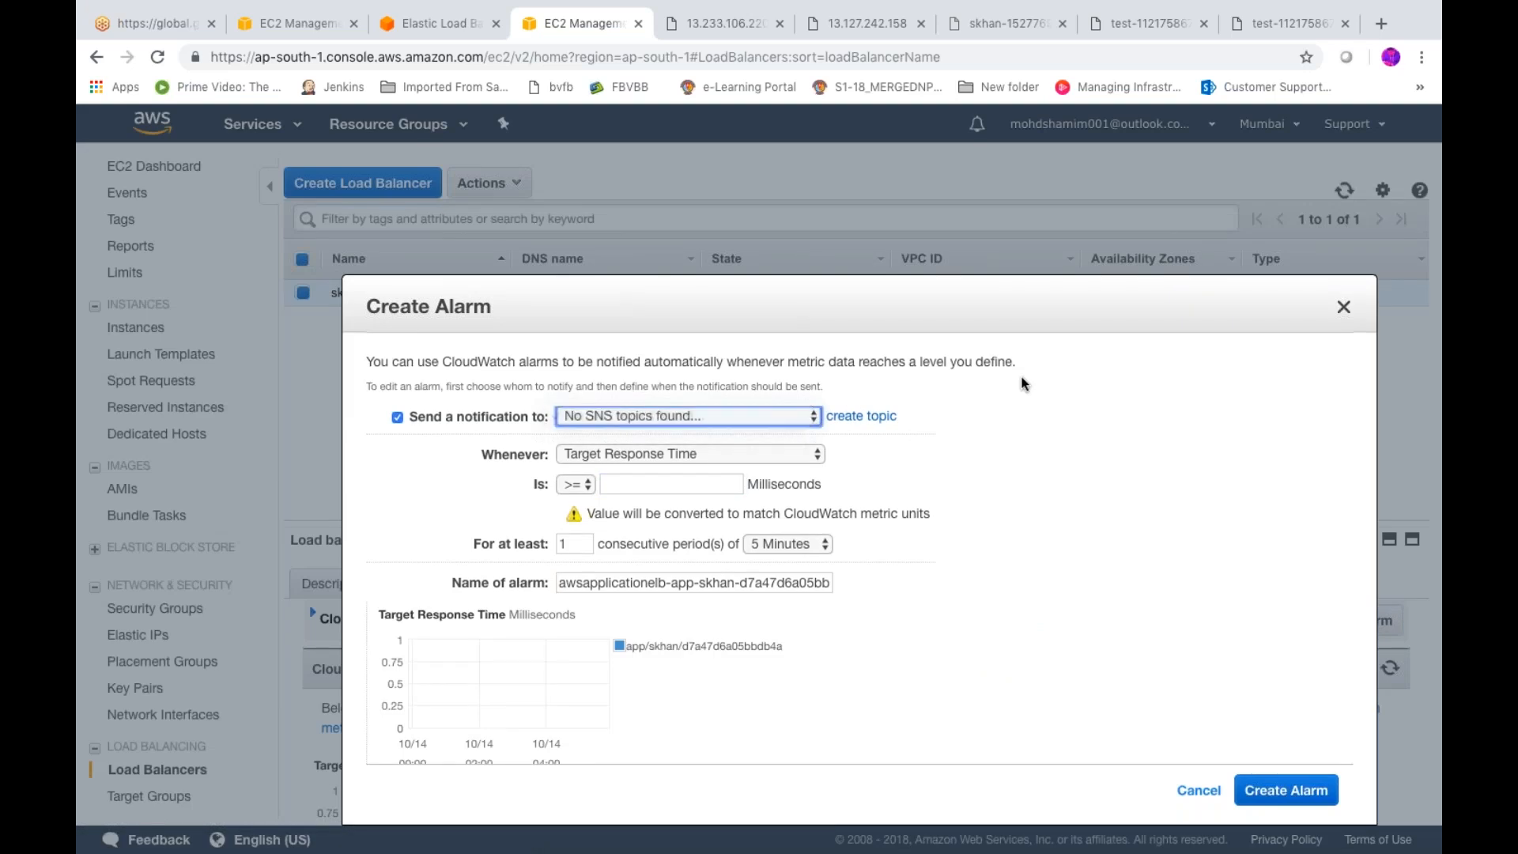
left_click(600, 453)
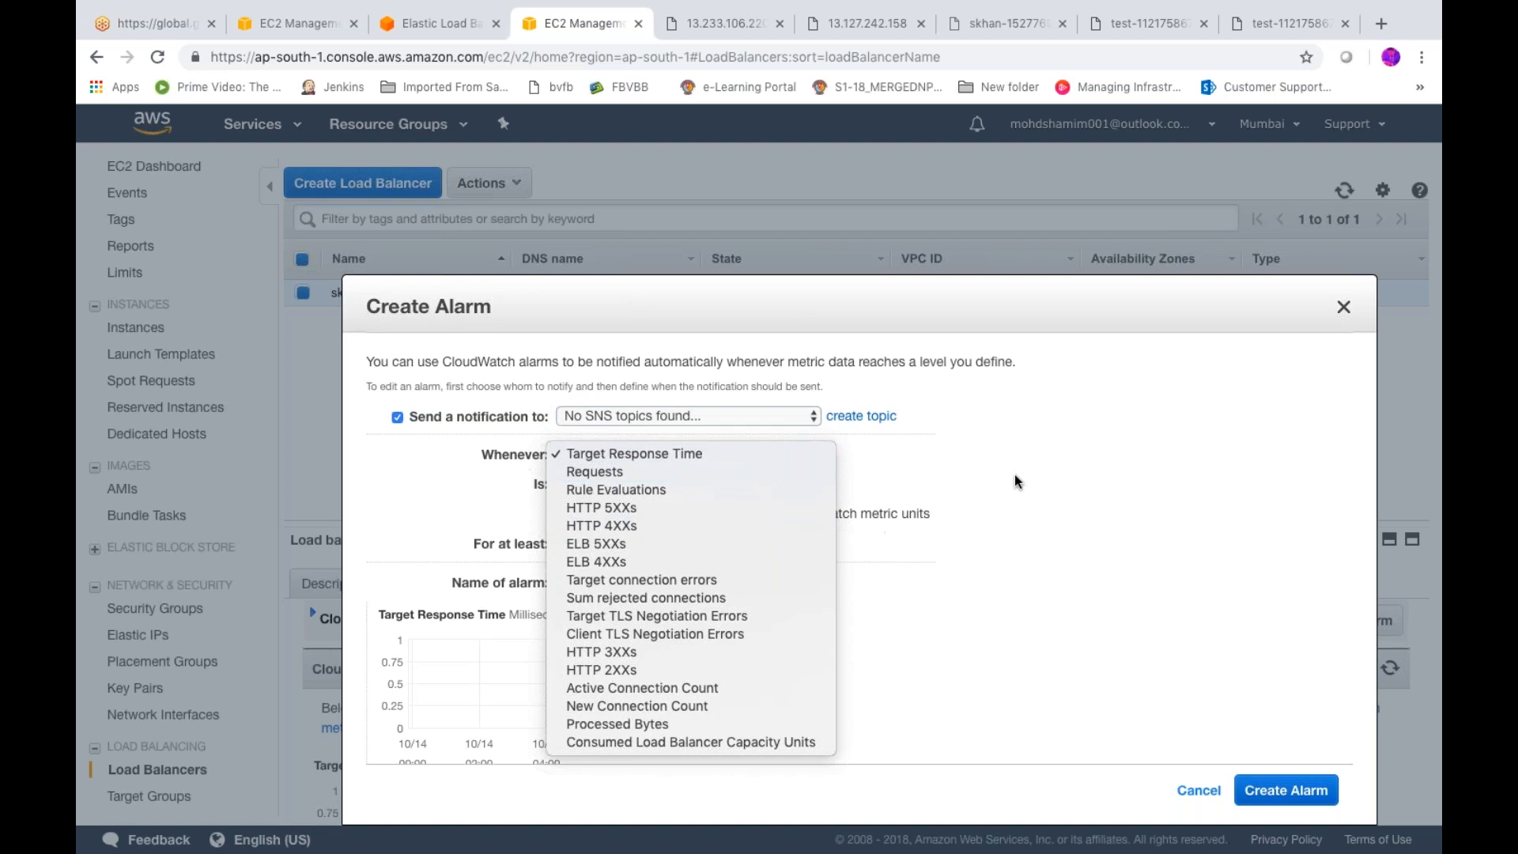
left_click(1077, 457)
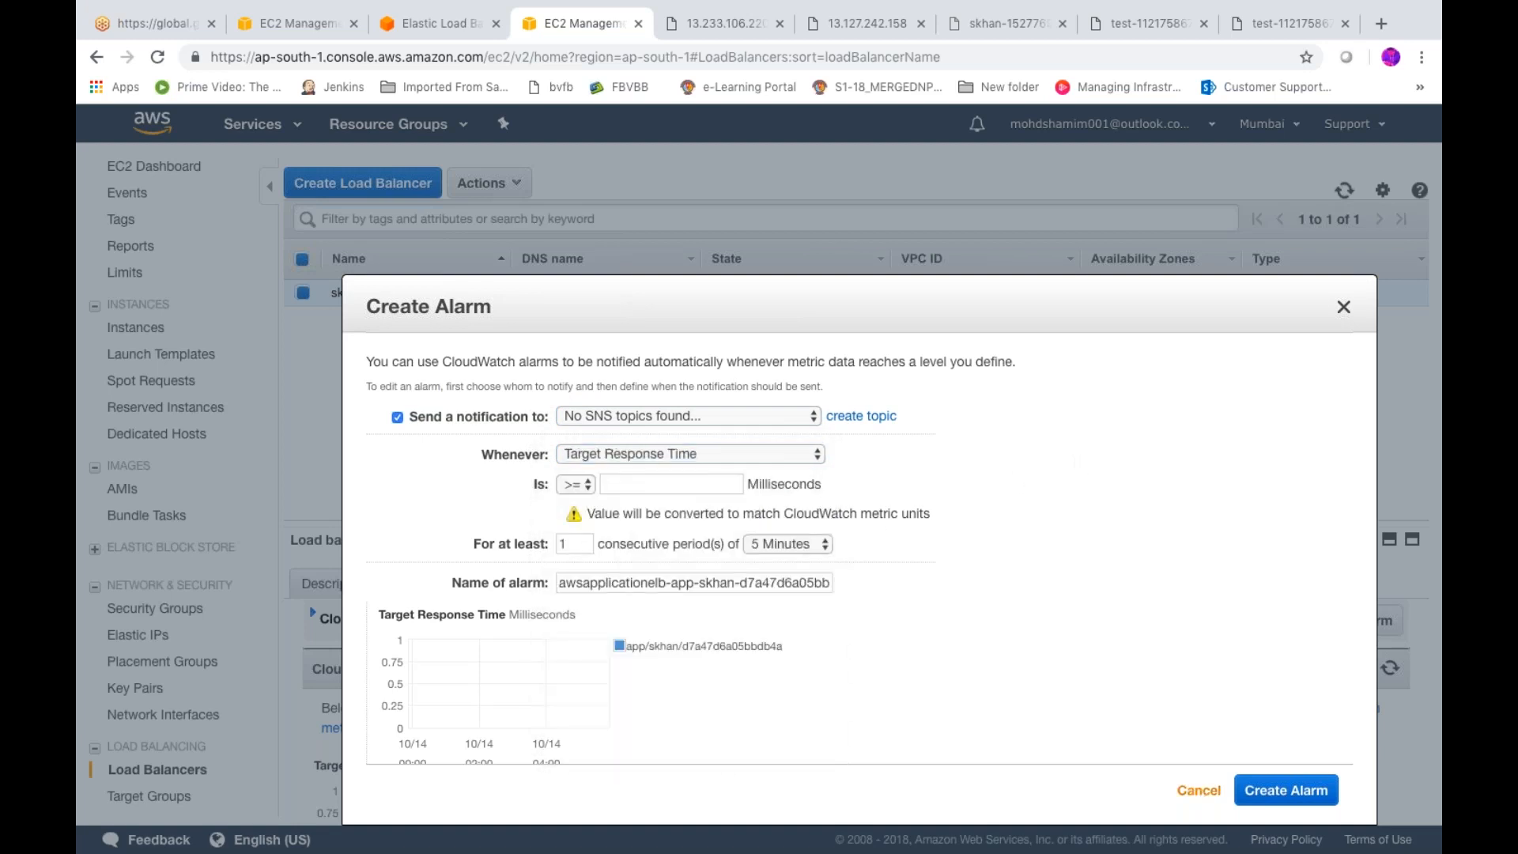
left_click(1199, 790)
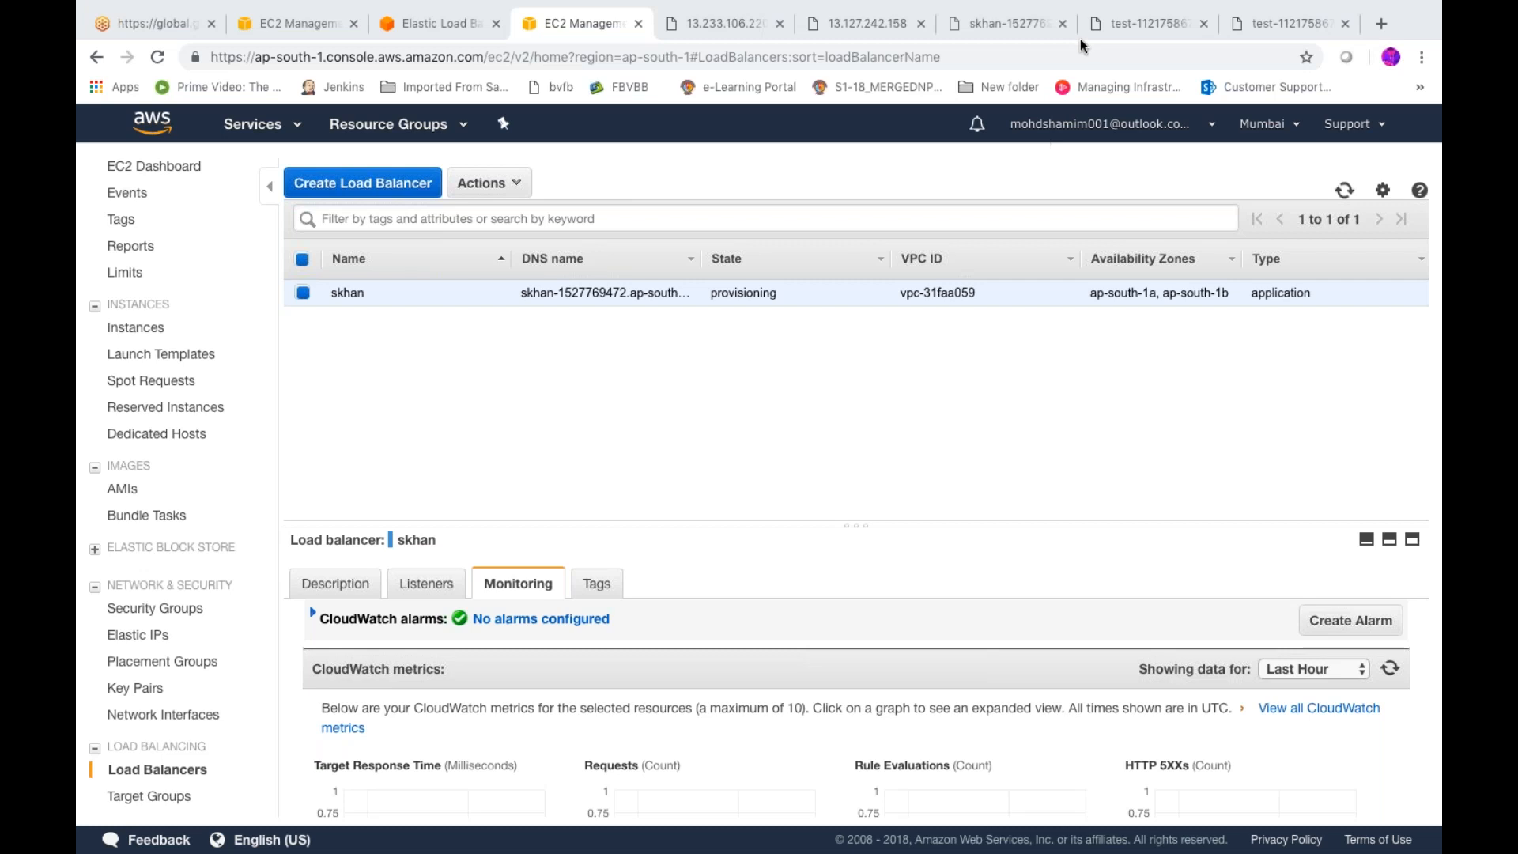
- Reload the console page and refresh the load balancer list to check the state, and highlight the hosted zone in the description
left_click(156, 57)
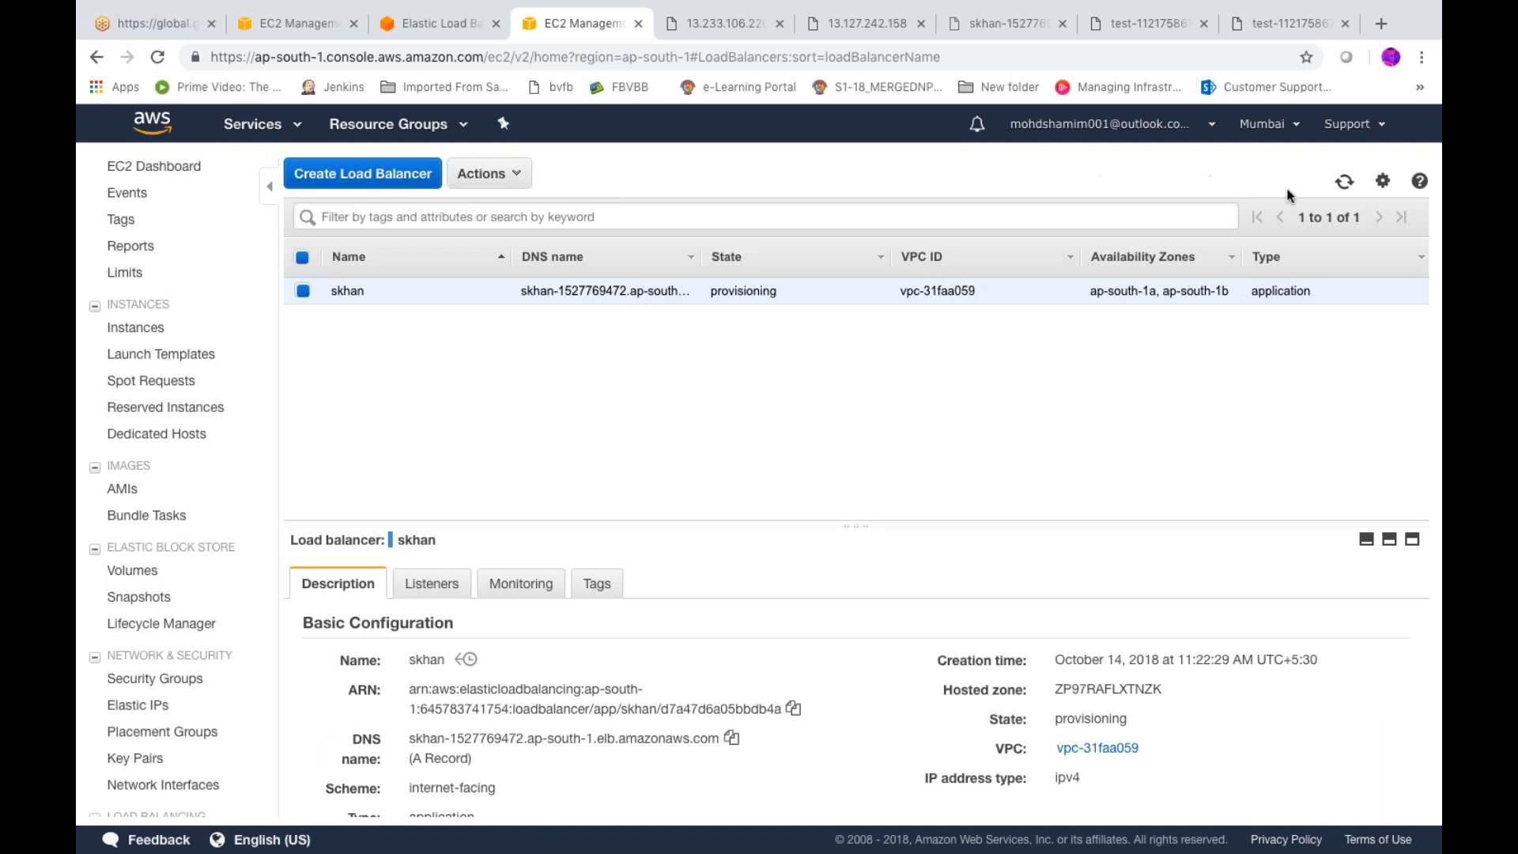
left_click(1344, 181)
left_click(1345, 183)
left_click_drag(945, 691, 1156, 689)
left_click(1036, 685)
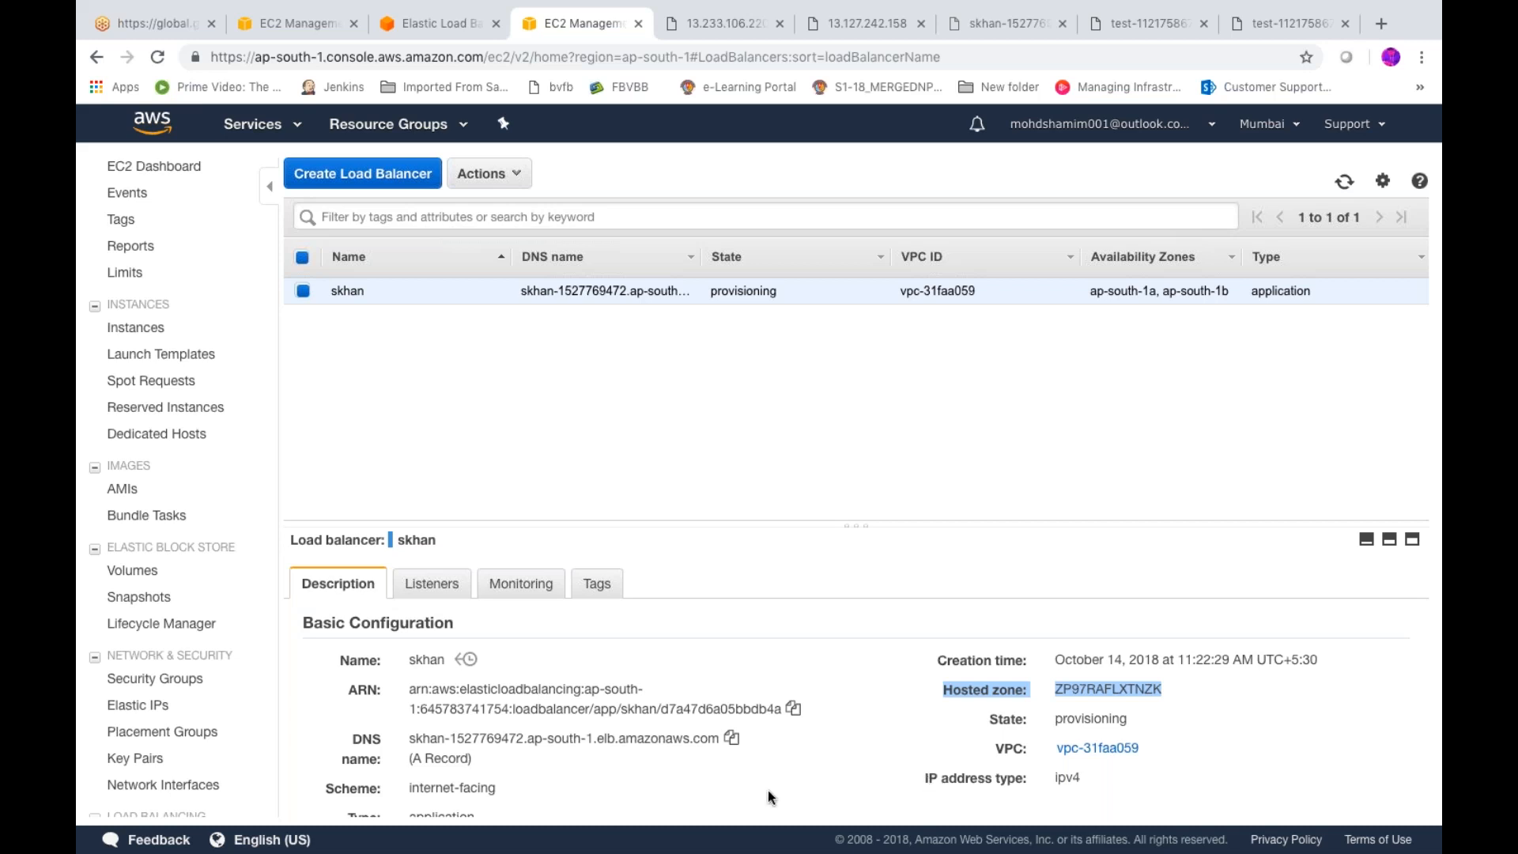
- View the AWS Config page linked beside the load balancer's name, and close its browser tab
mouse_move(470, 664)
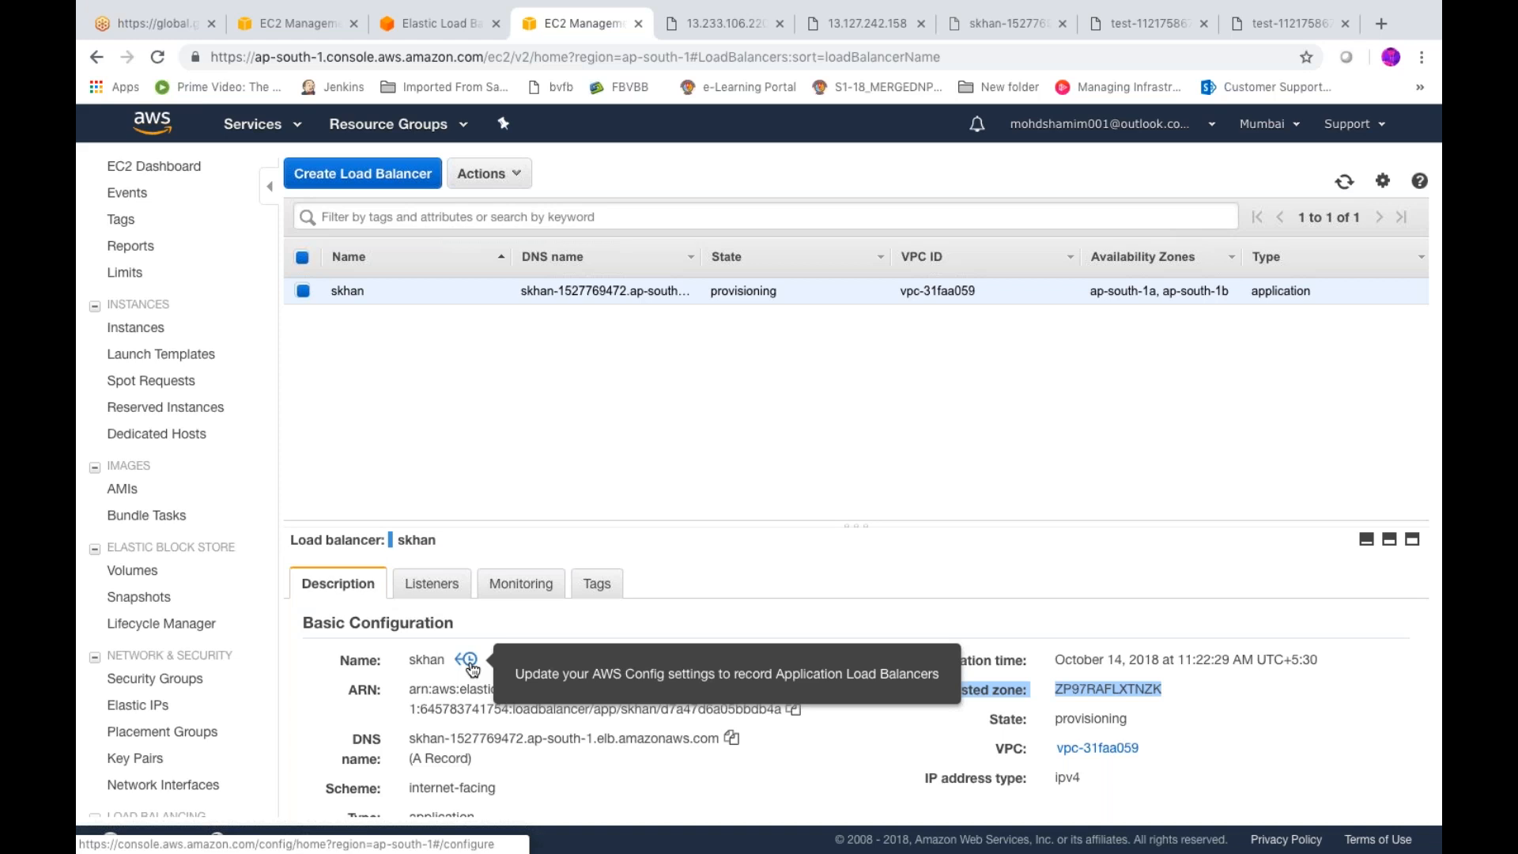
left_click(467, 659)
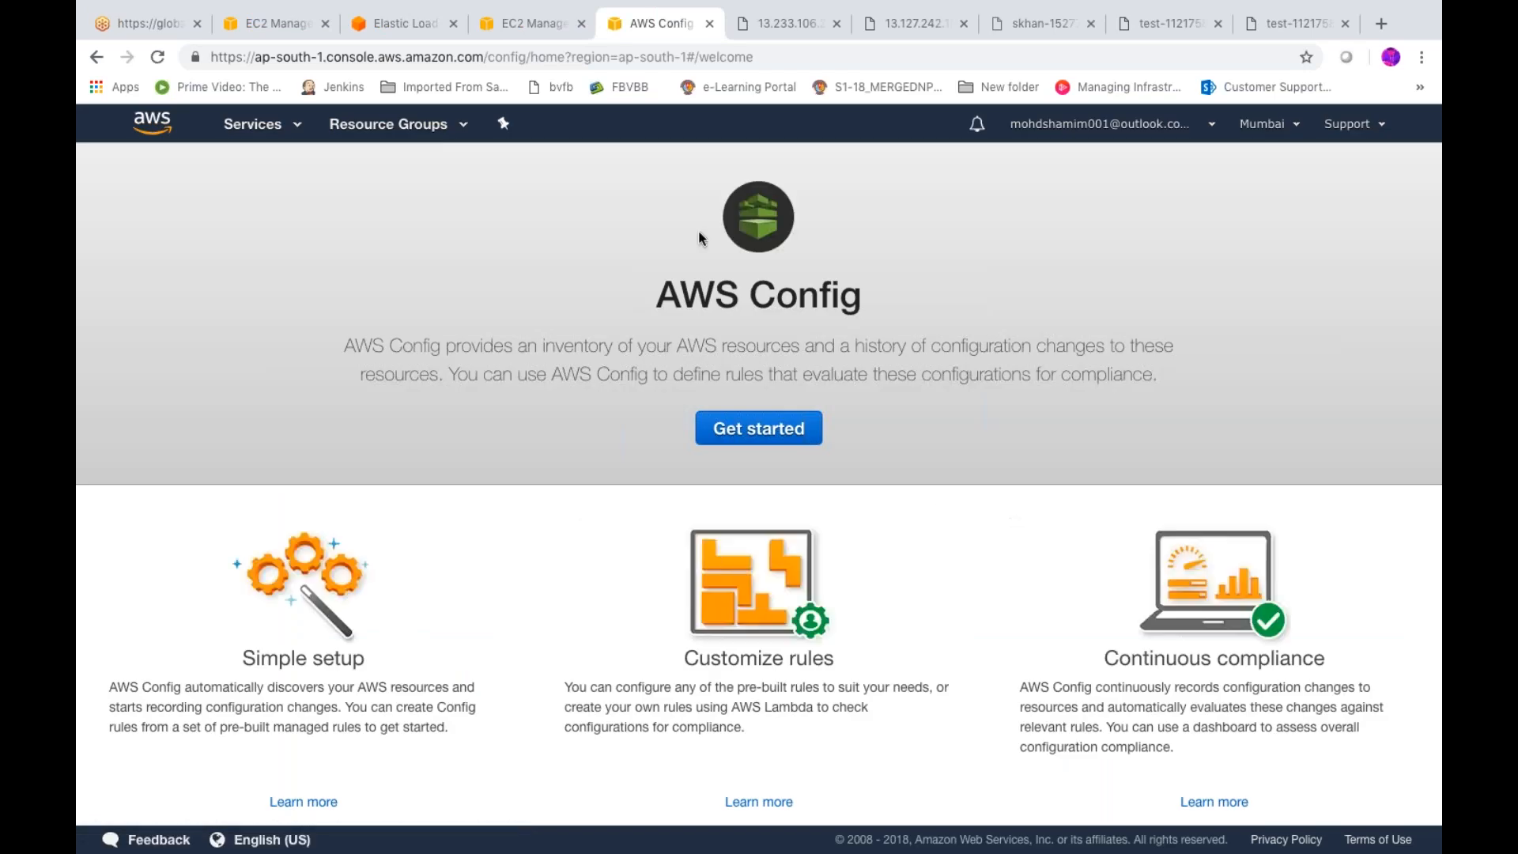
left_click(713, 24)
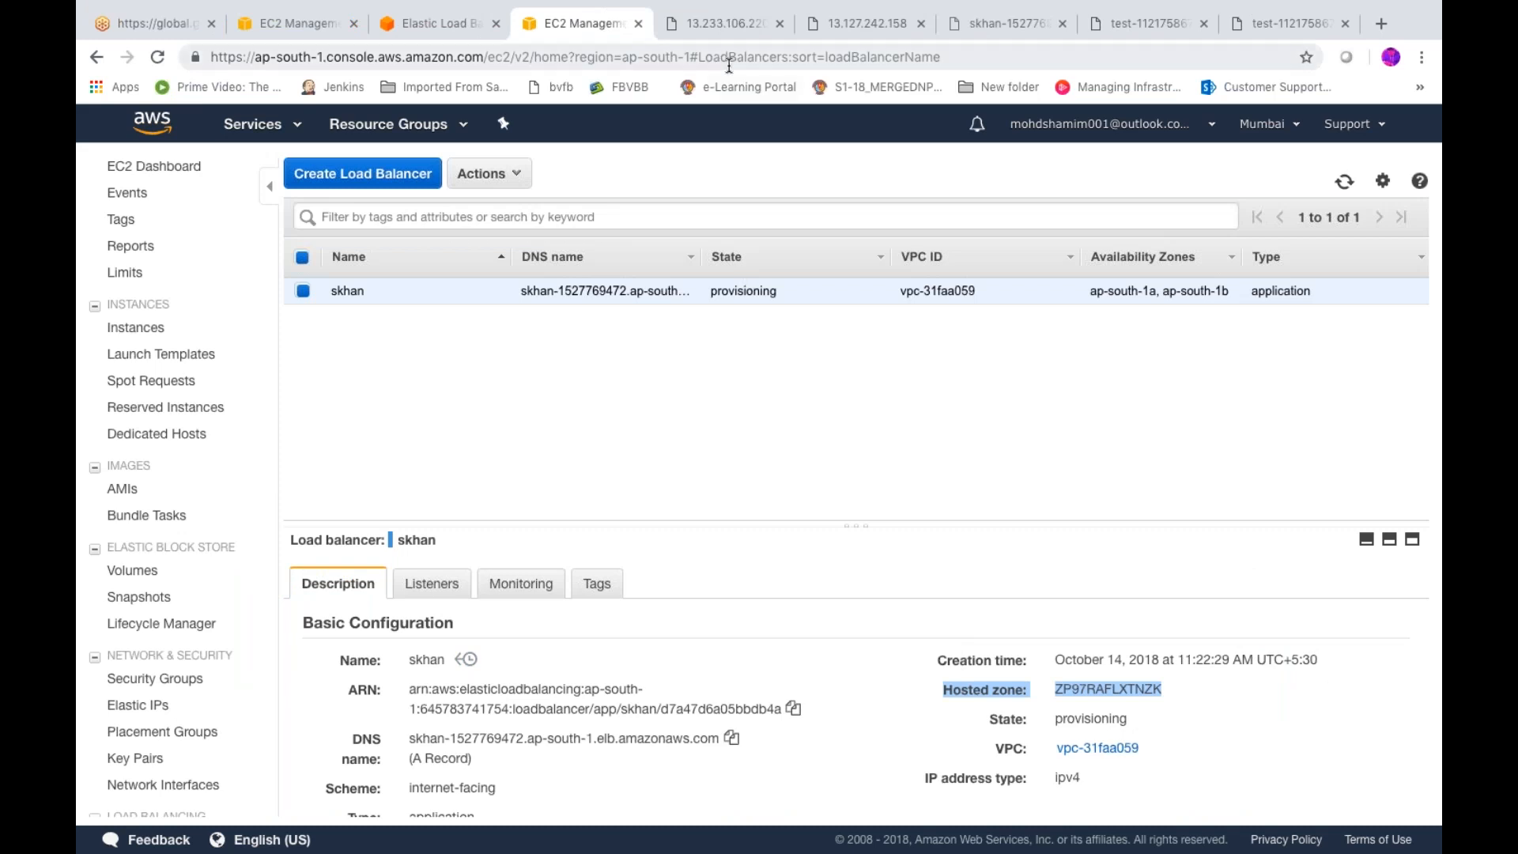
- Refresh the load balancer's state in the list and retry its DNS address in the browser tab that already holds it
left_click(1348, 182)
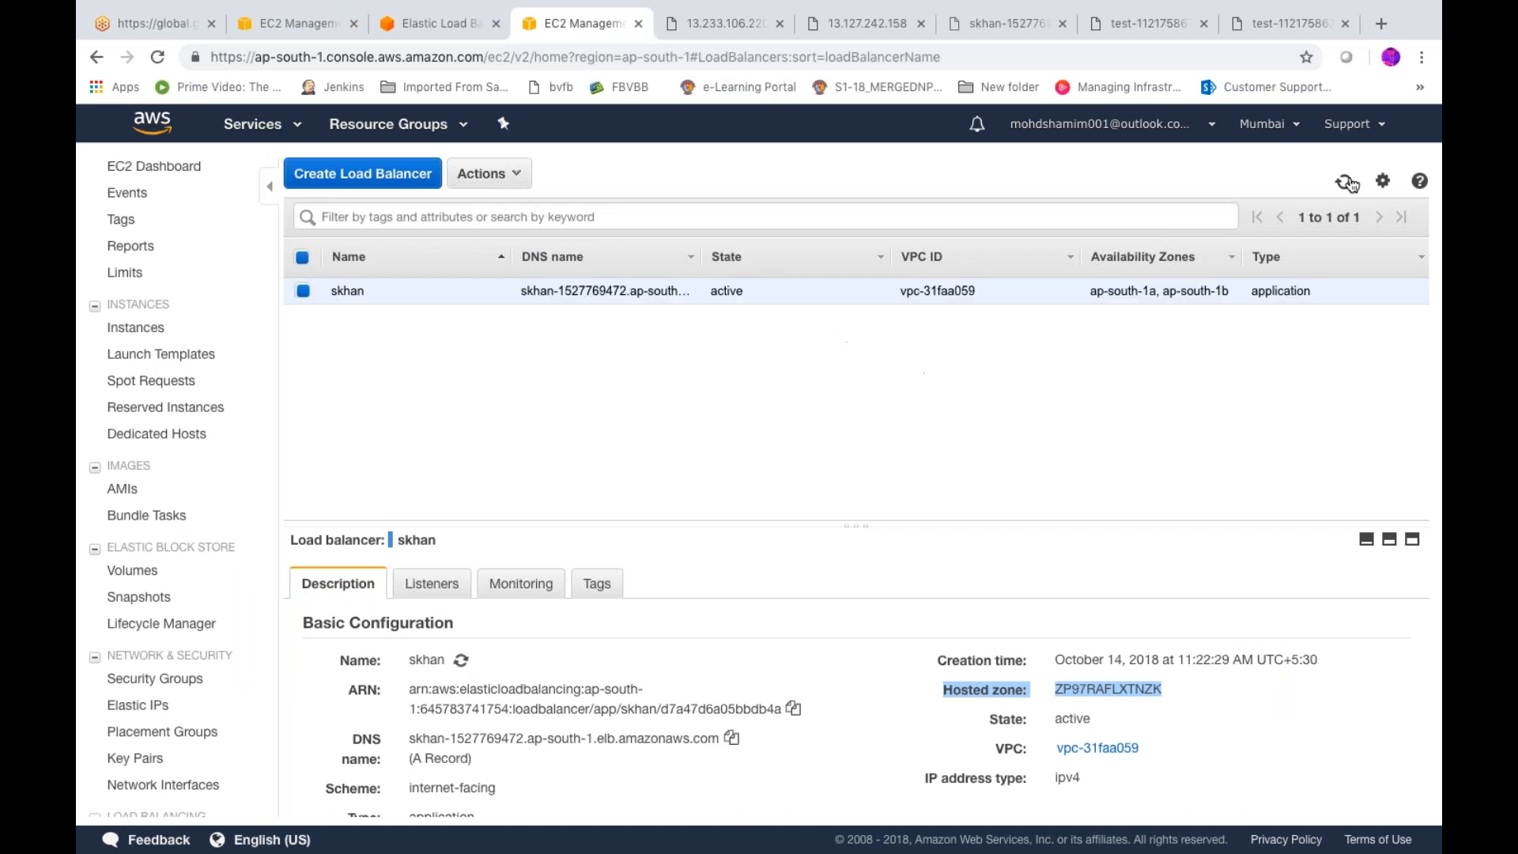
left_click(835, 341)
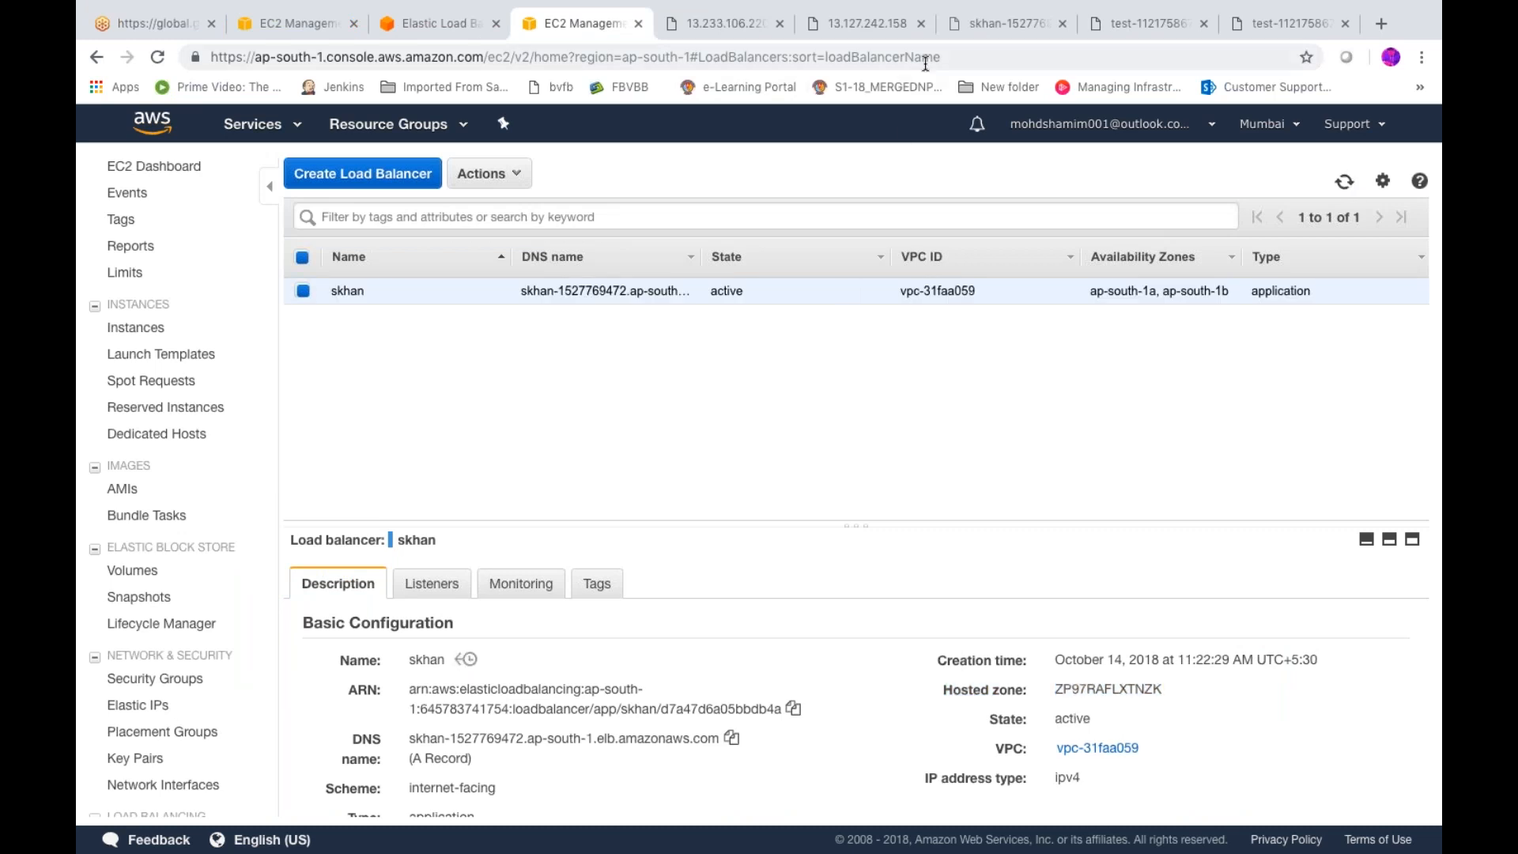
left_click(981, 30)
left_click(158, 57)
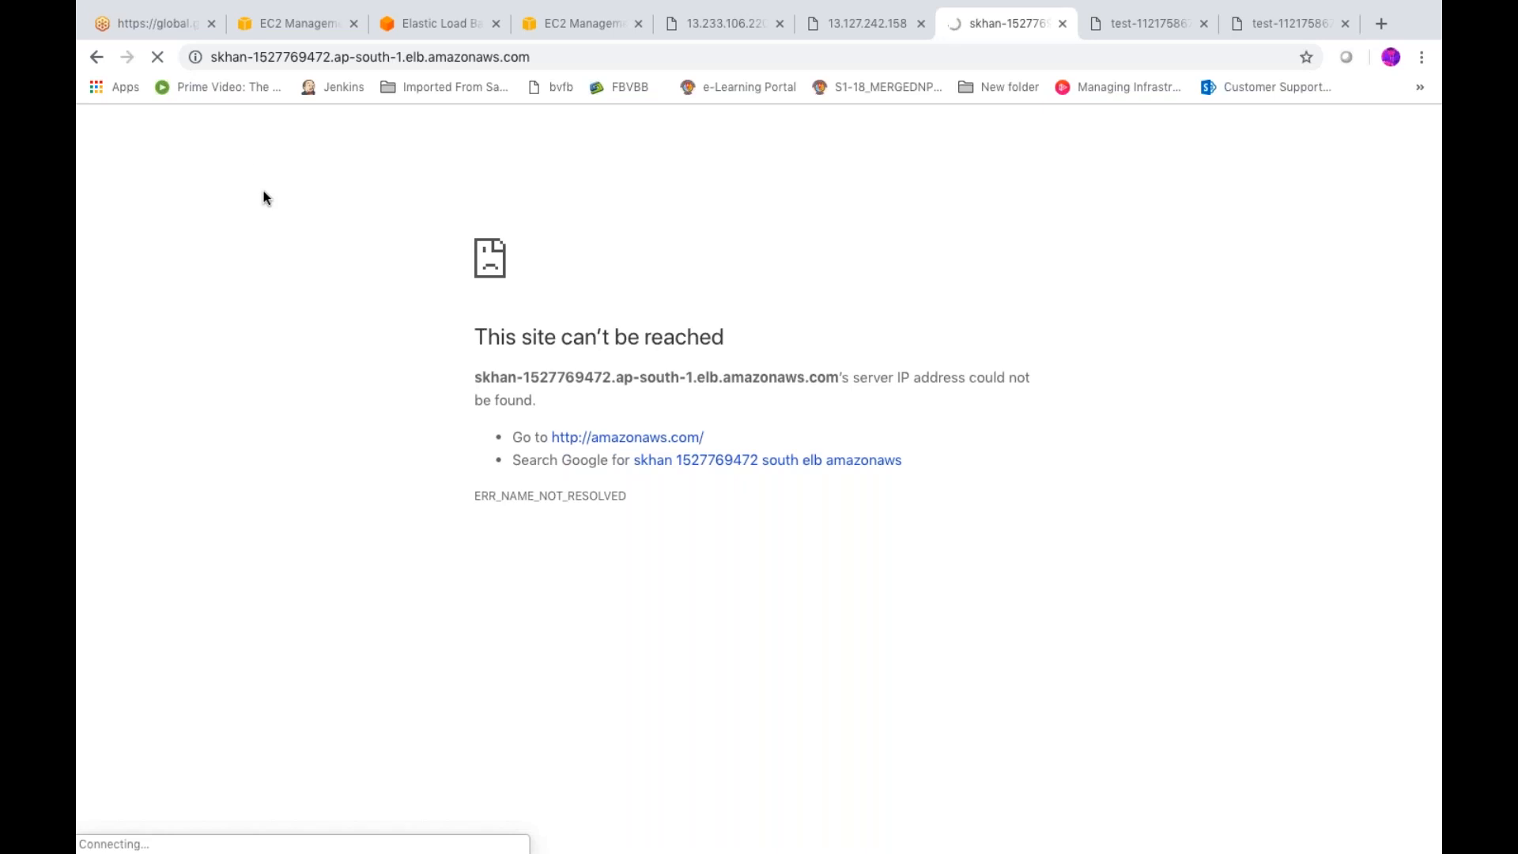
left_click(158, 58)
left_click(159, 57)
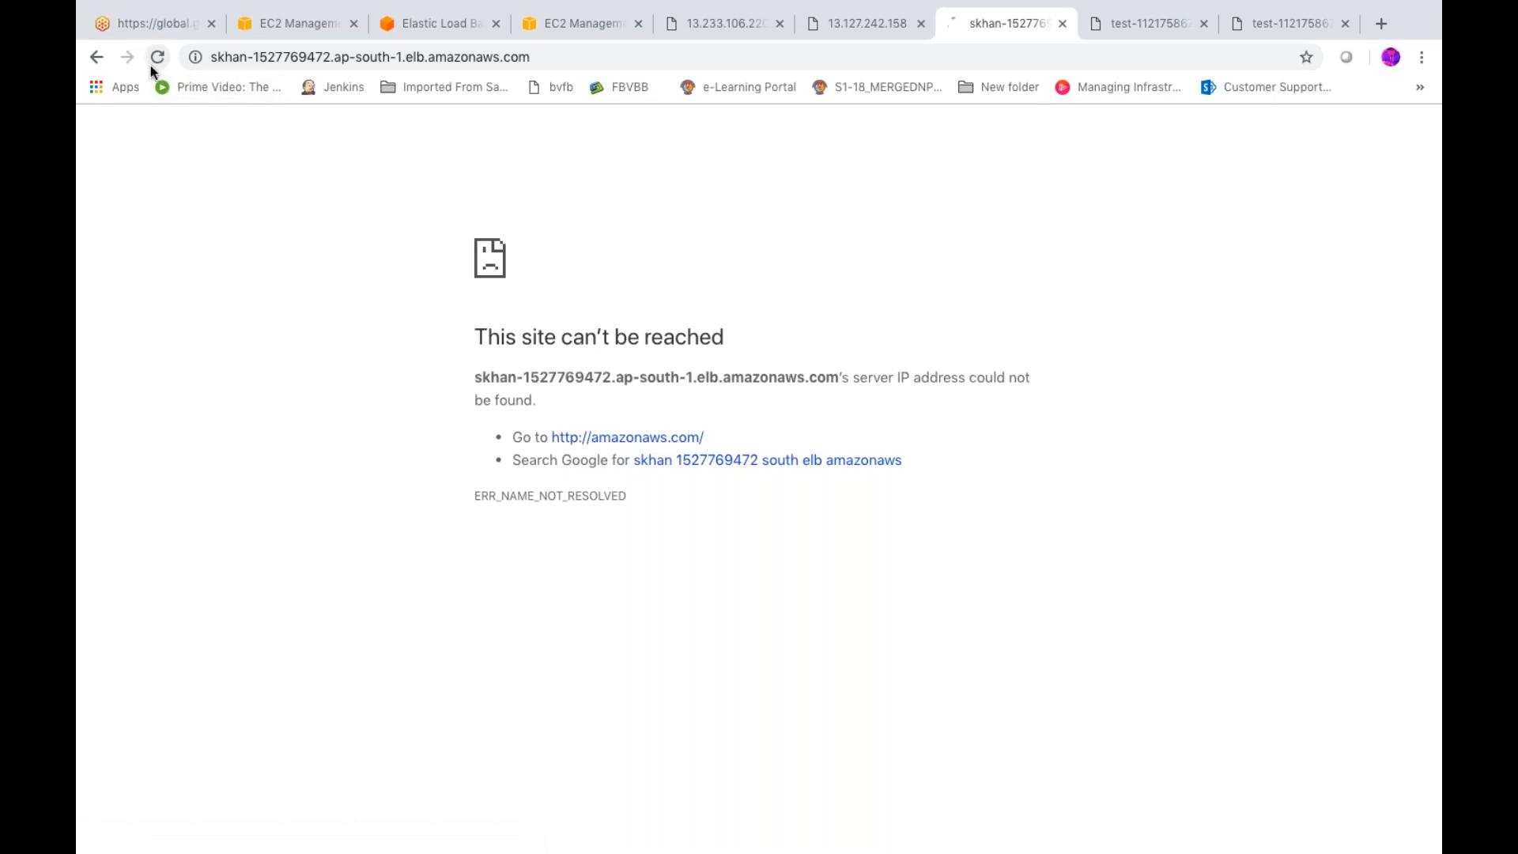
left_click(152, 63)
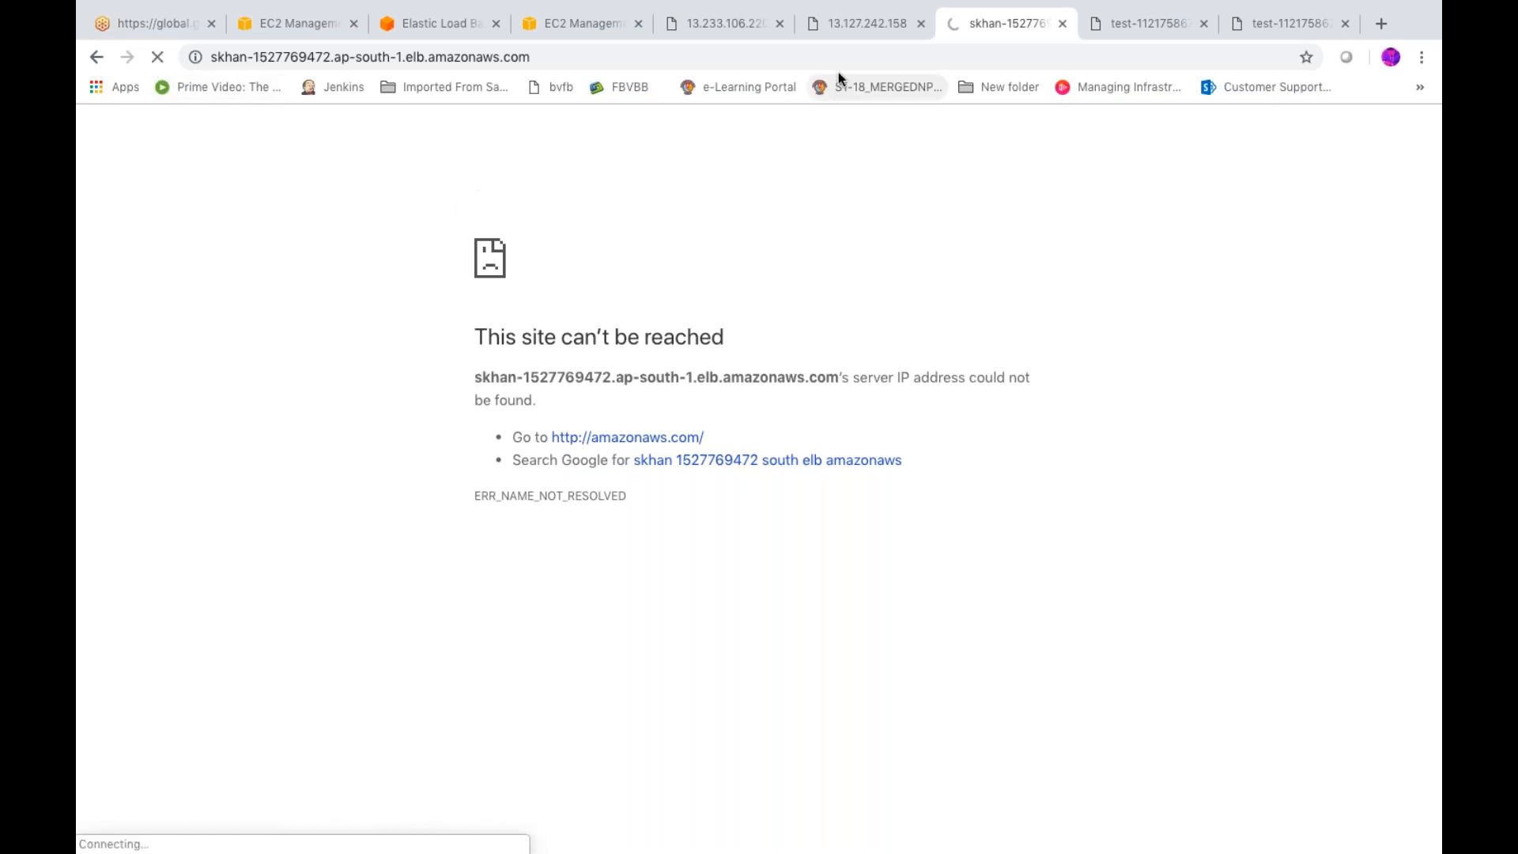
- Return to the load balancer list, check which security groups are associated with the load balancer, and leave them as they are
left_click(569, 26)
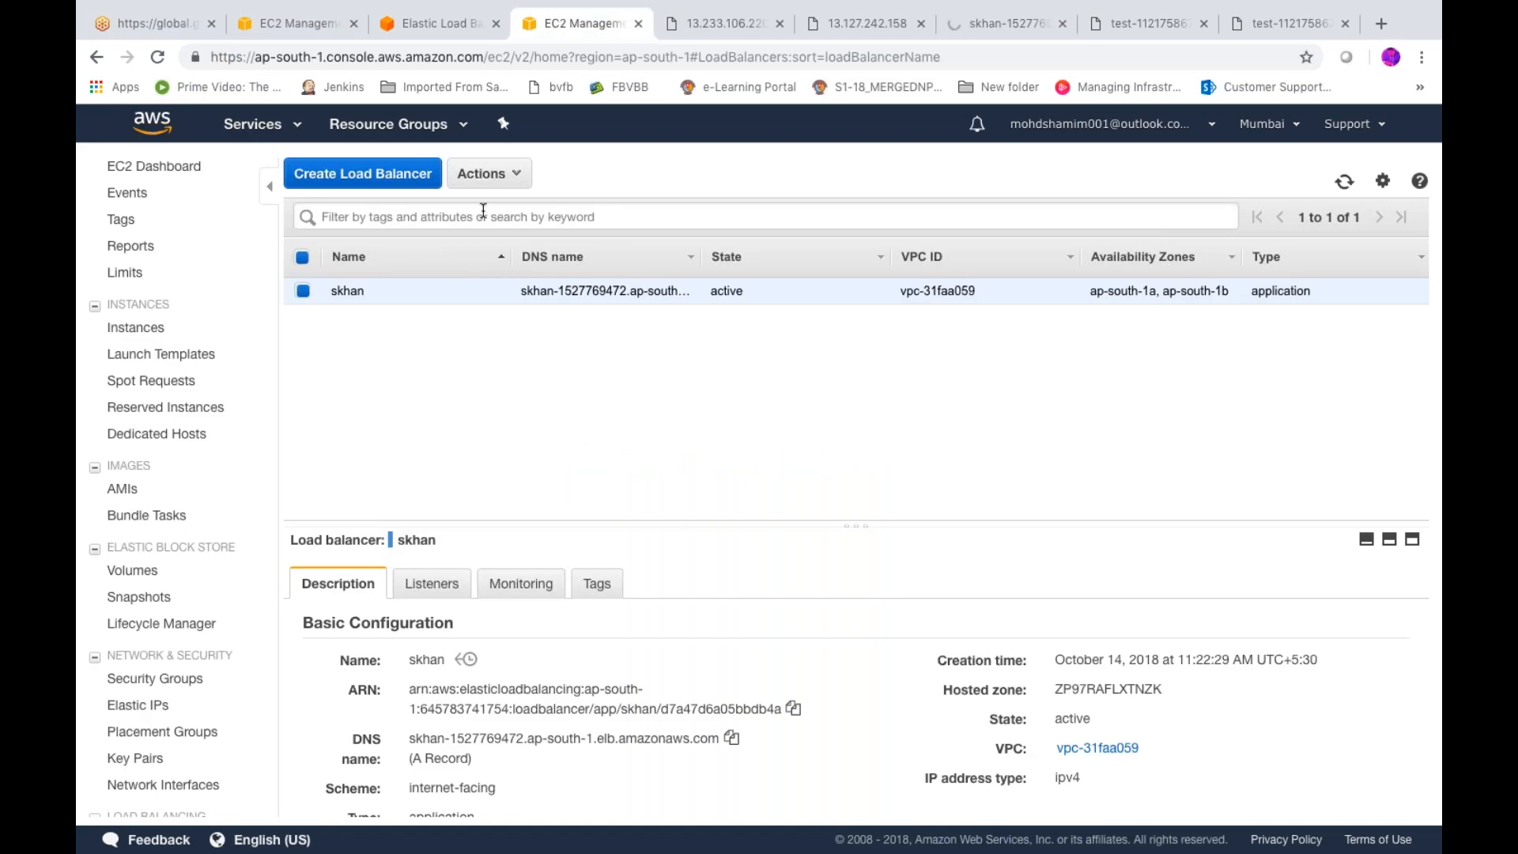
left_click(489, 173)
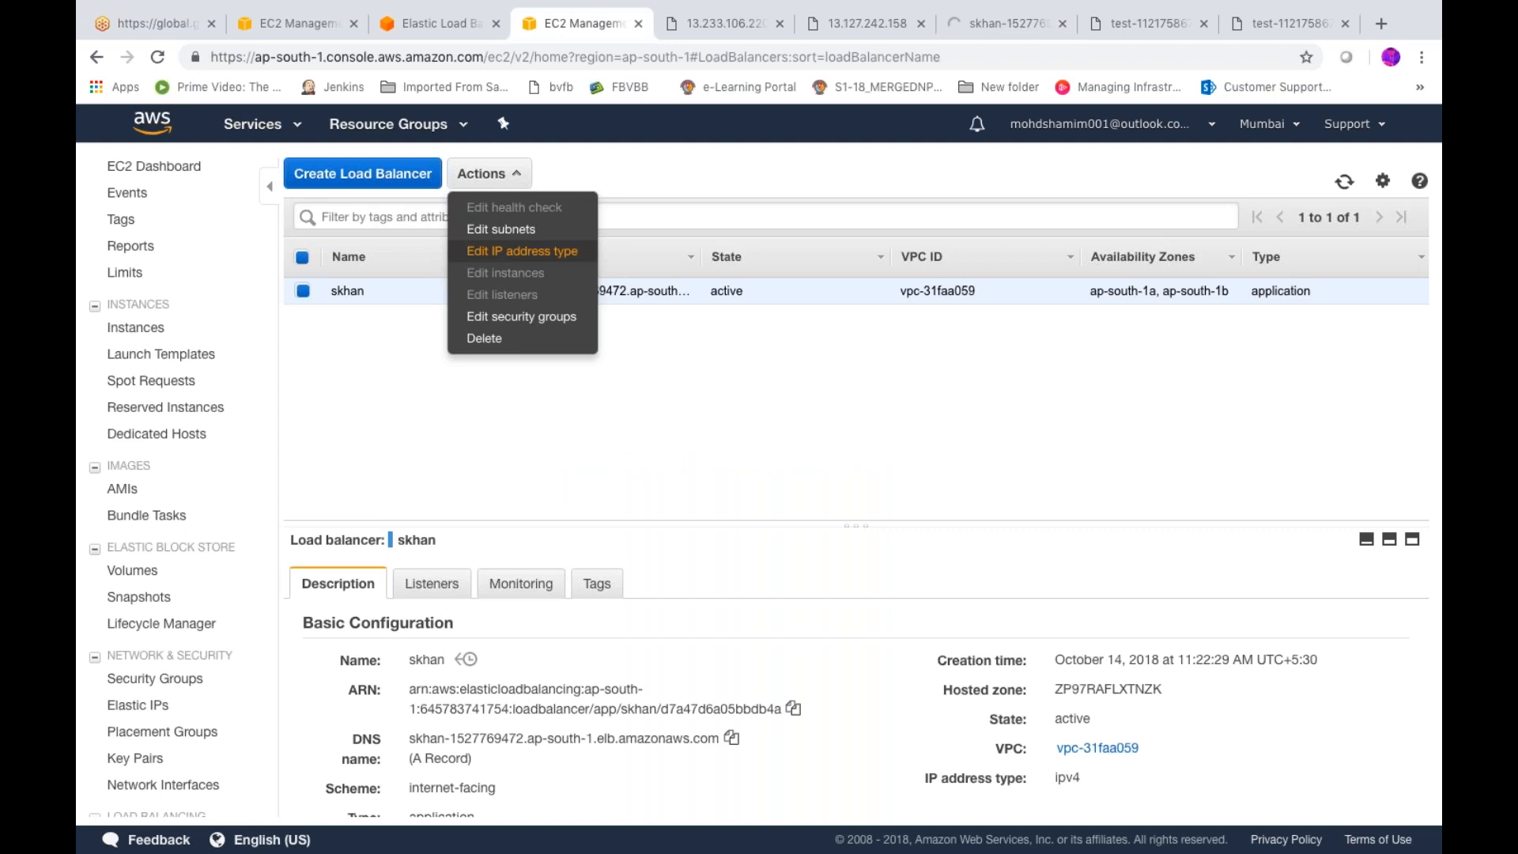
left_click(521, 318)
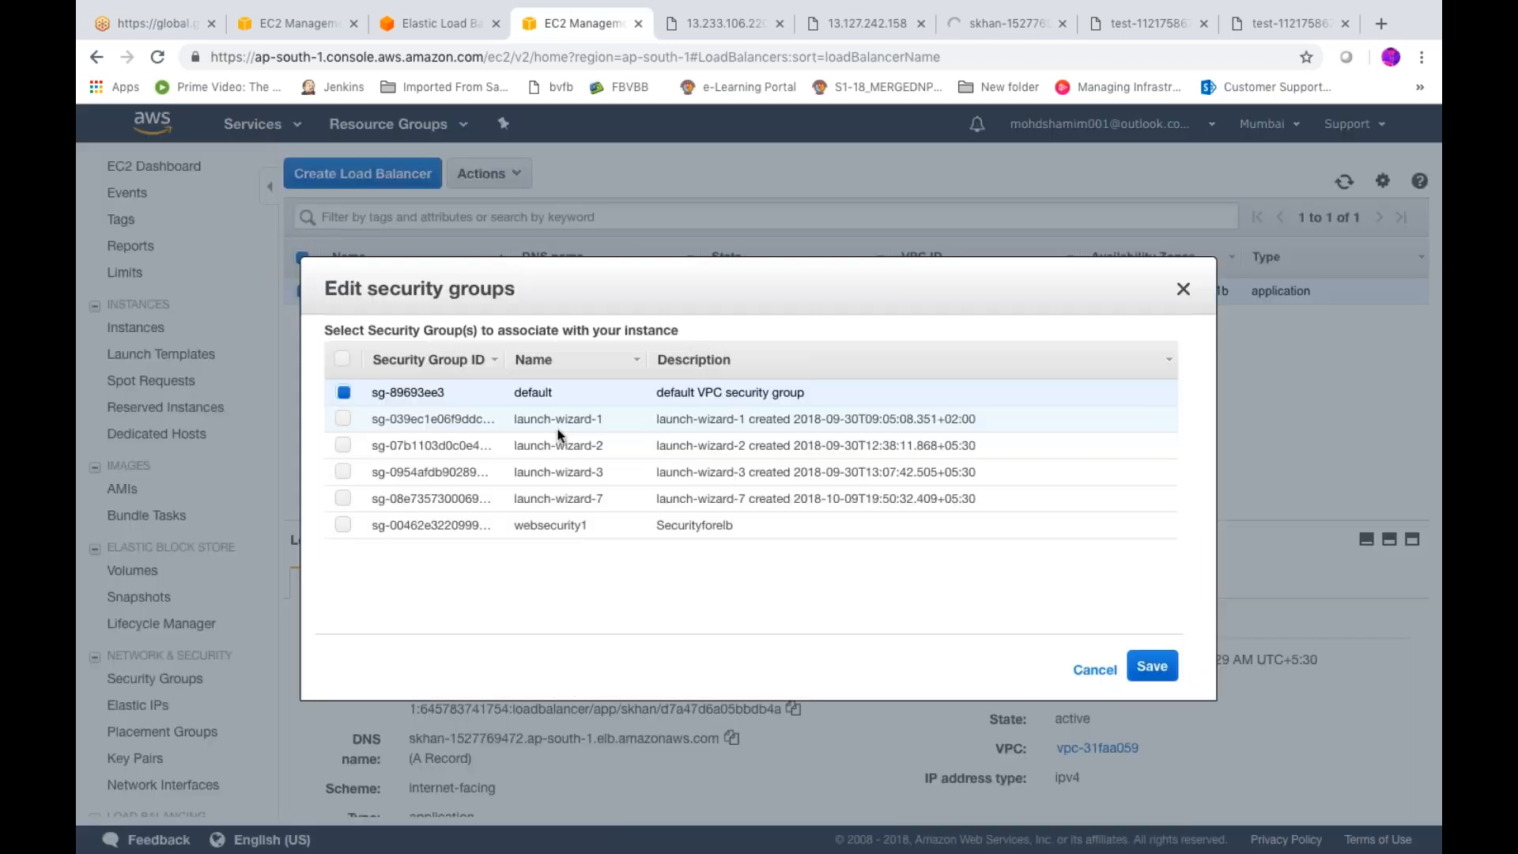
key("Escape")
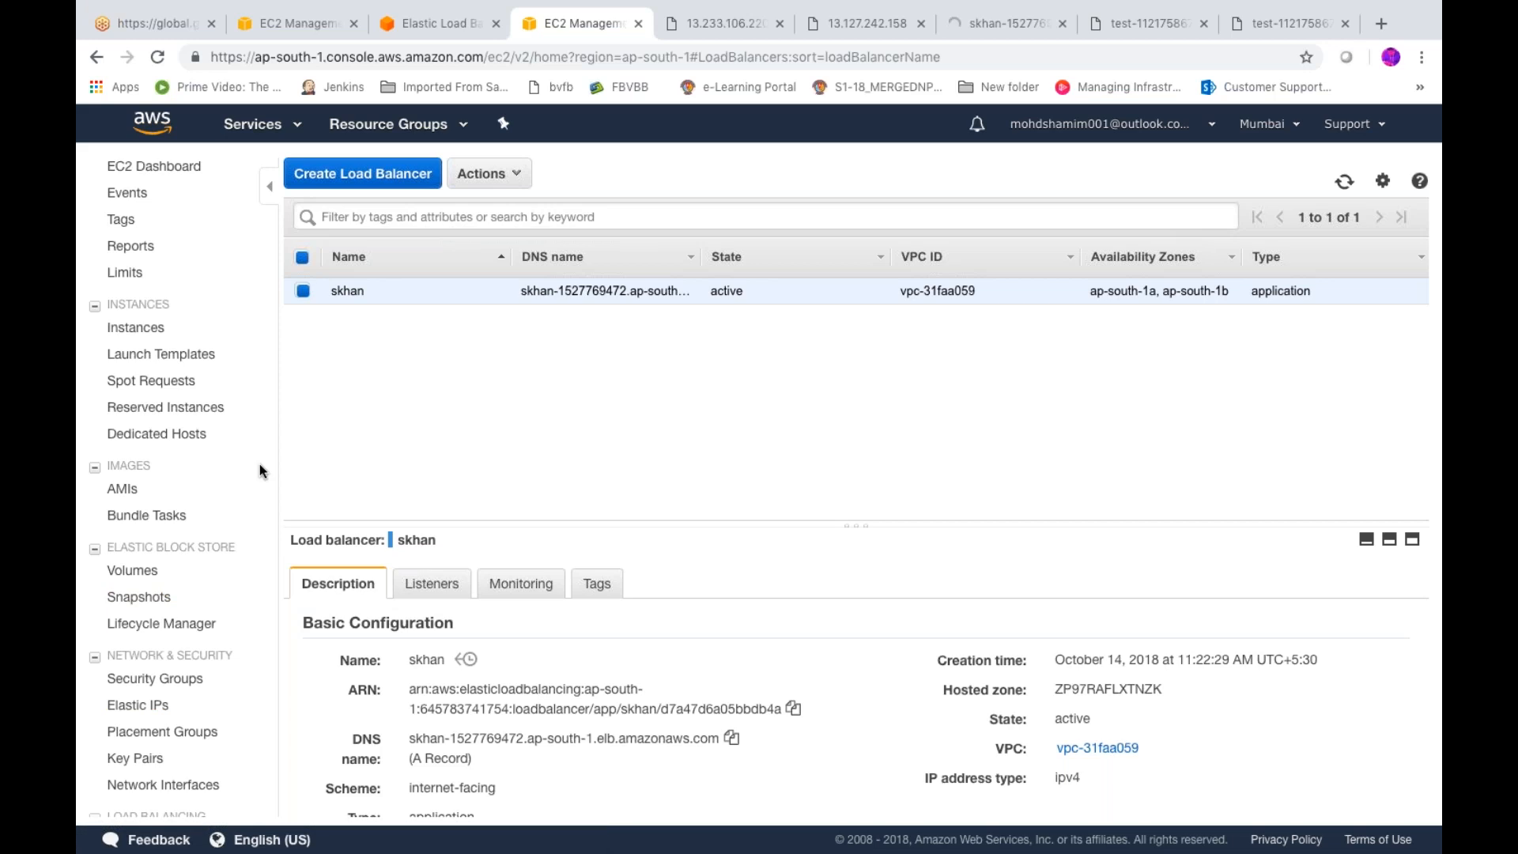
- Open the target groups list, enlarge the details of the load balancer's target group, and check the status of its registered targets
left_click(252, 408)
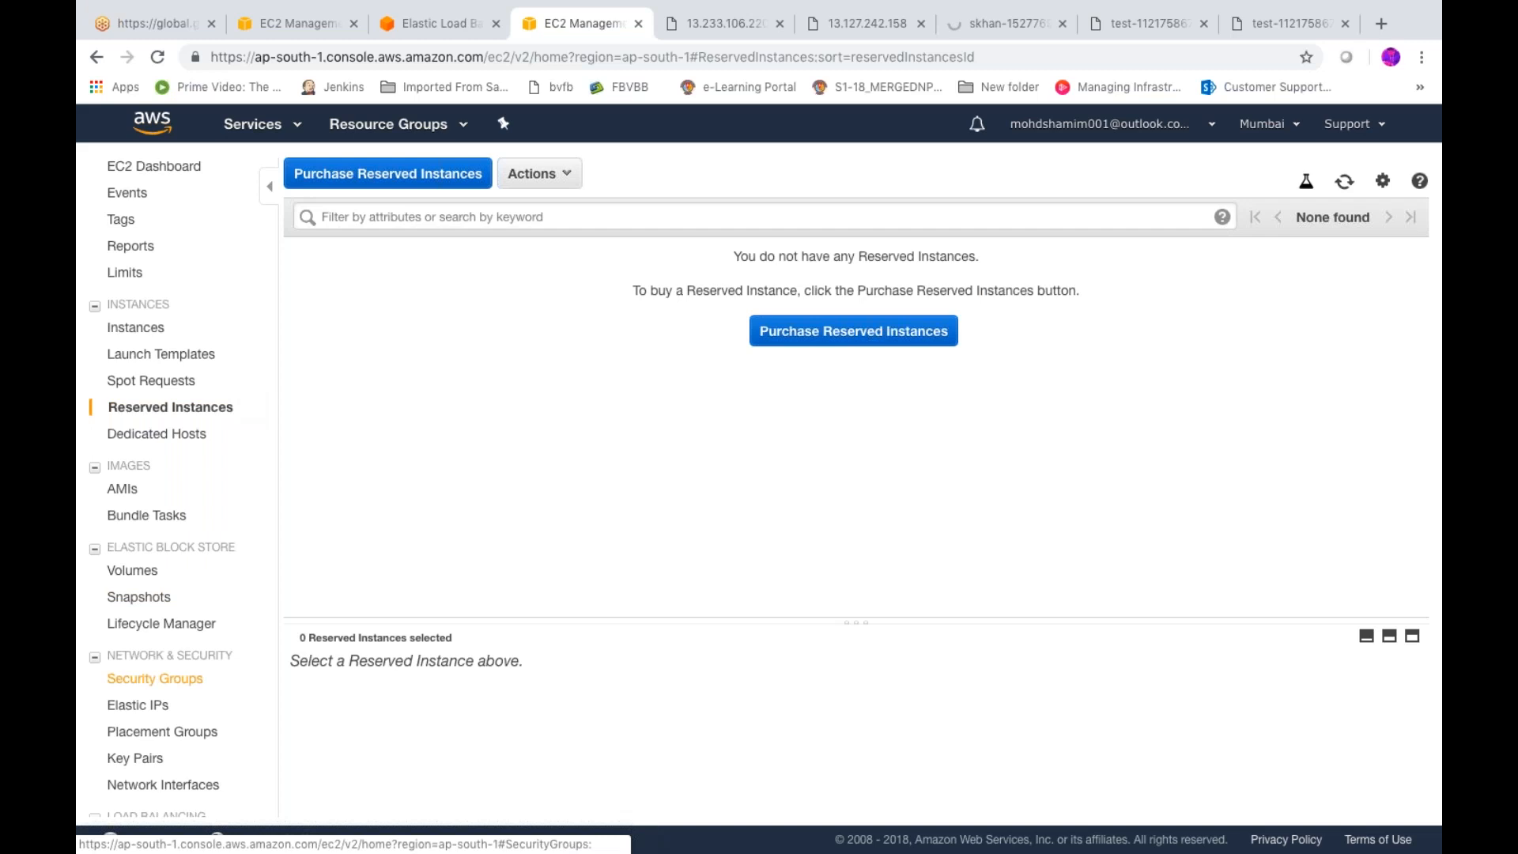
left_click(95, 659)
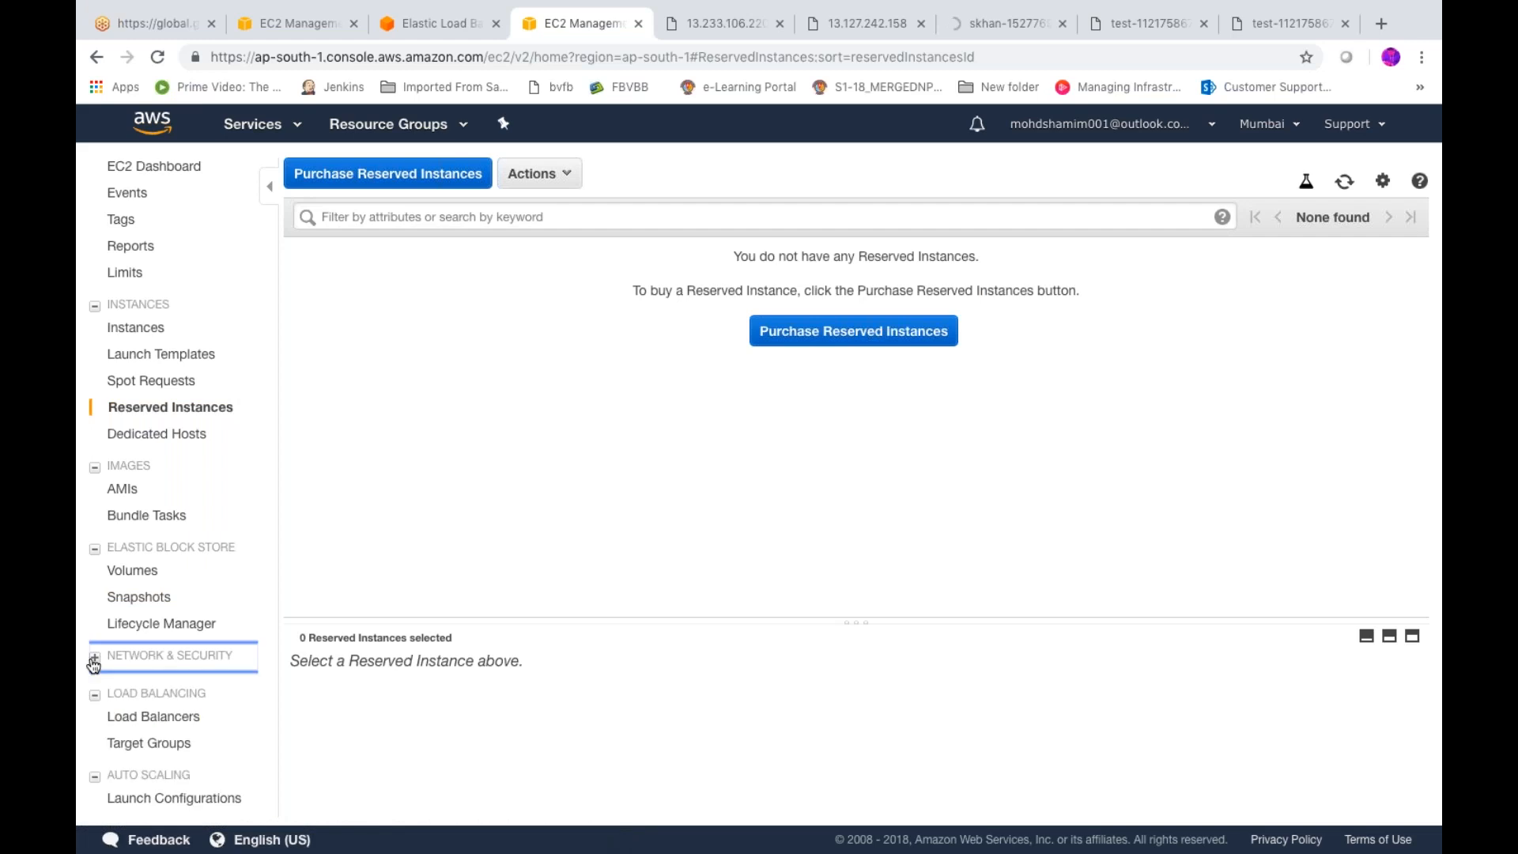
left_click(143, 745)
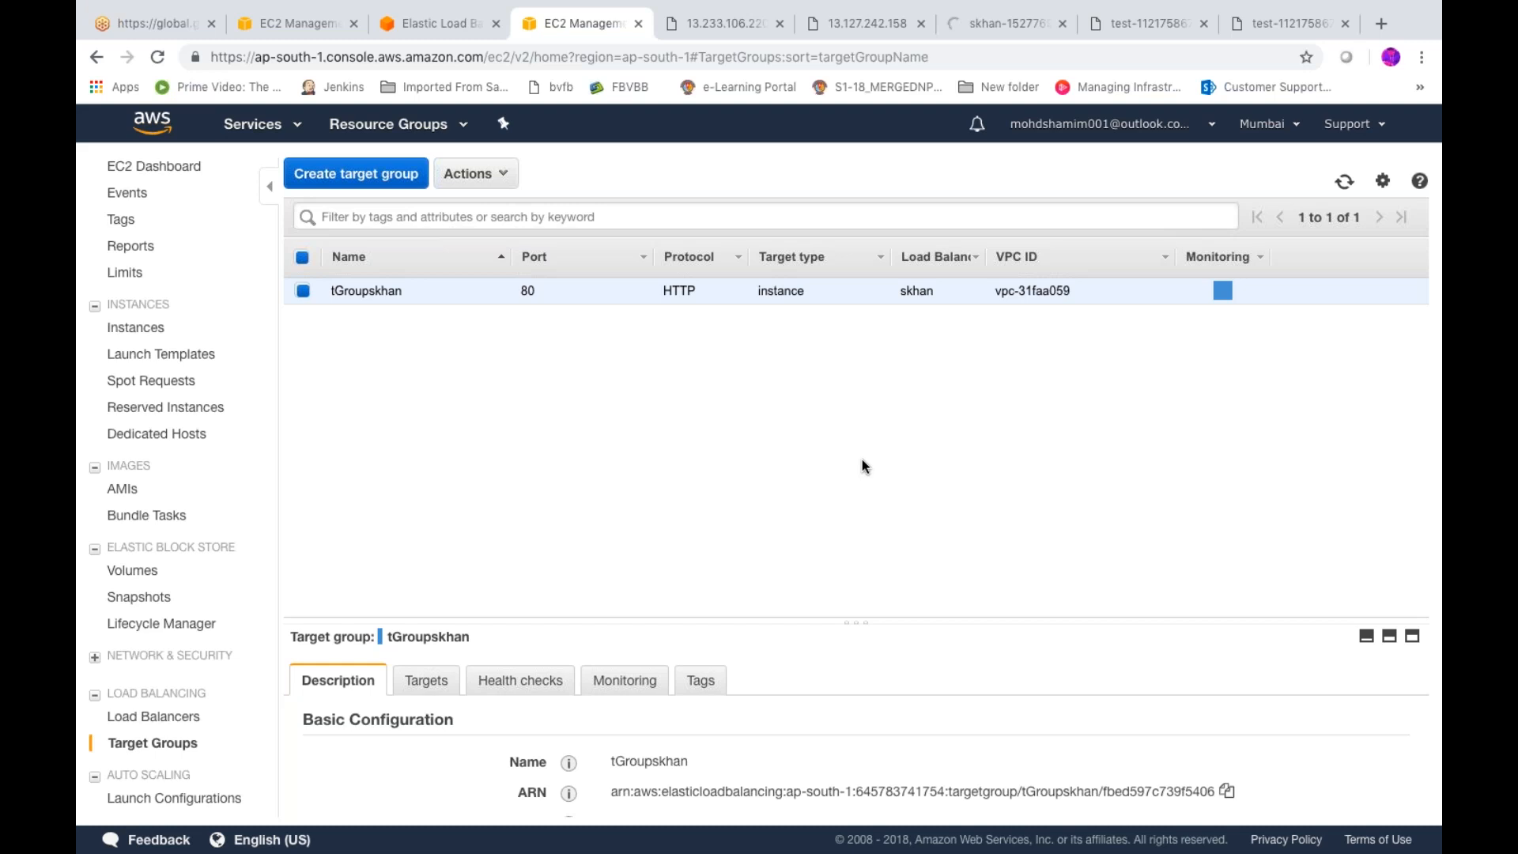
left_click(1414, 639)
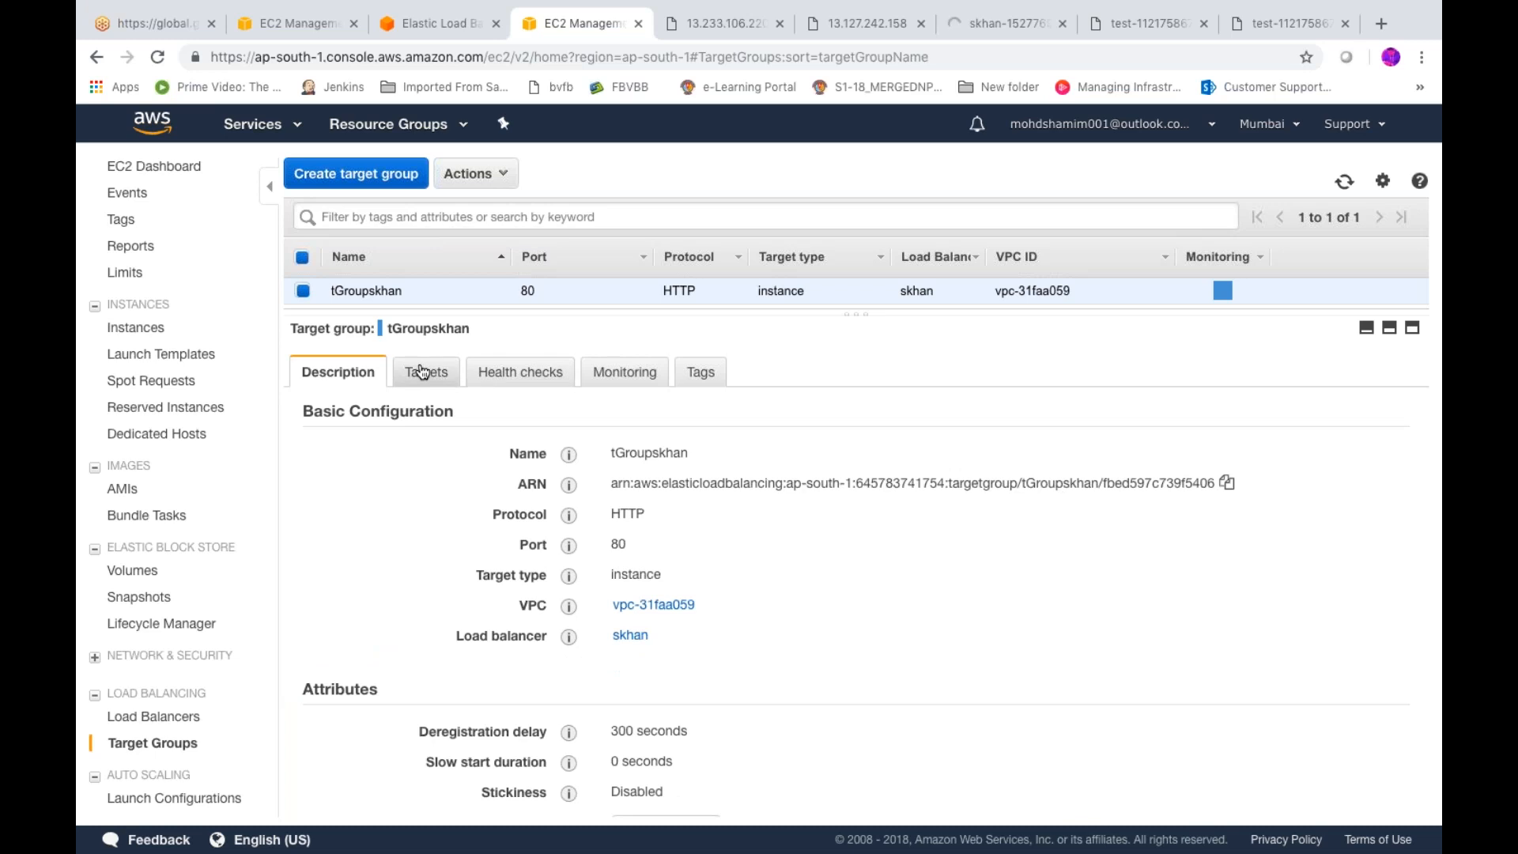
left_click(423, 372)
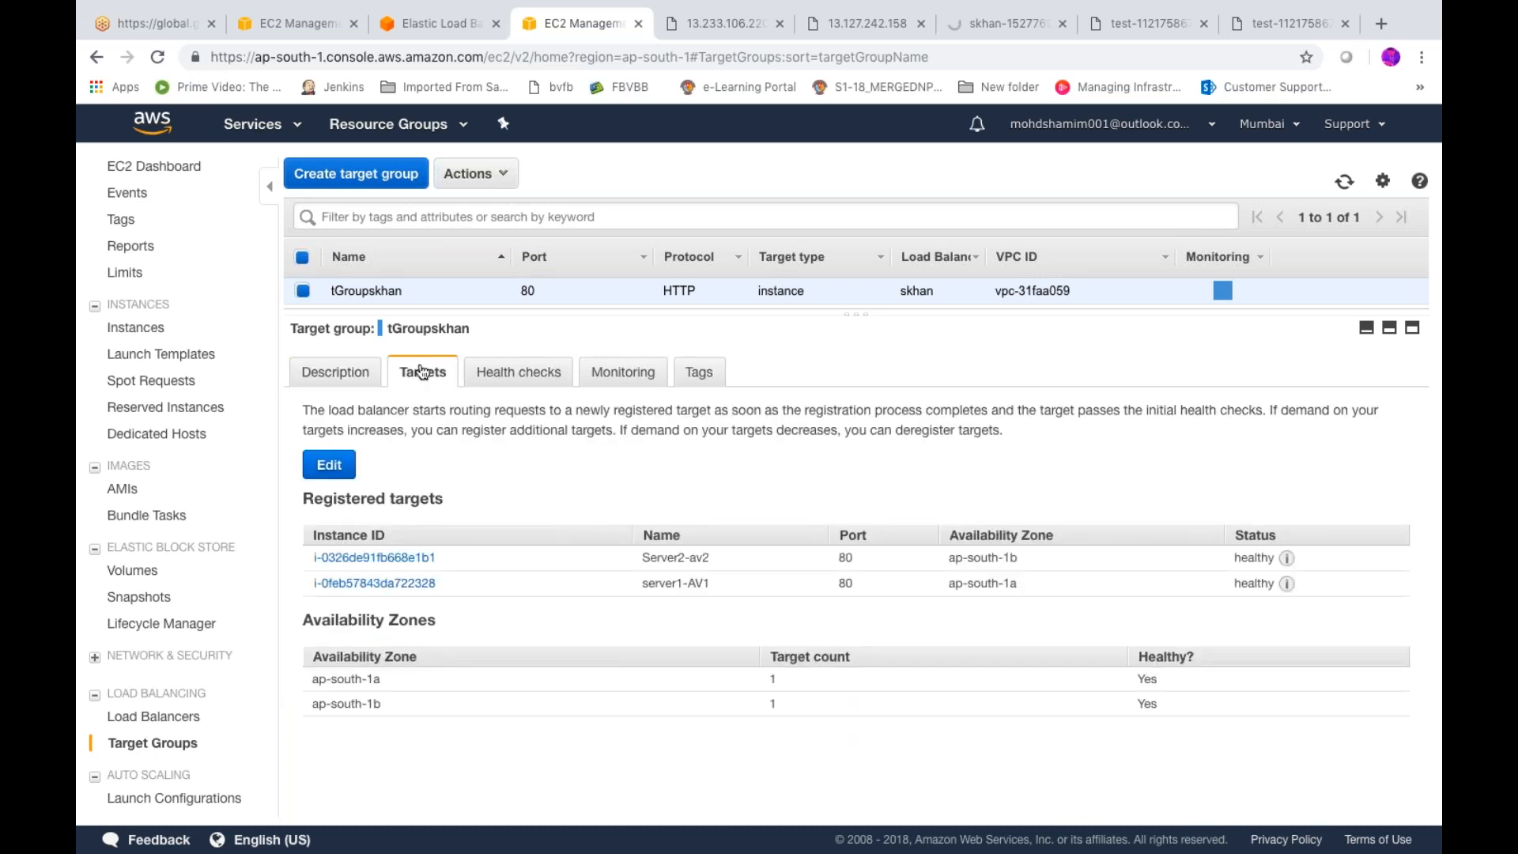
- Review the target group's health check settings, monitoring metrics and tags
left_click(506, 370)
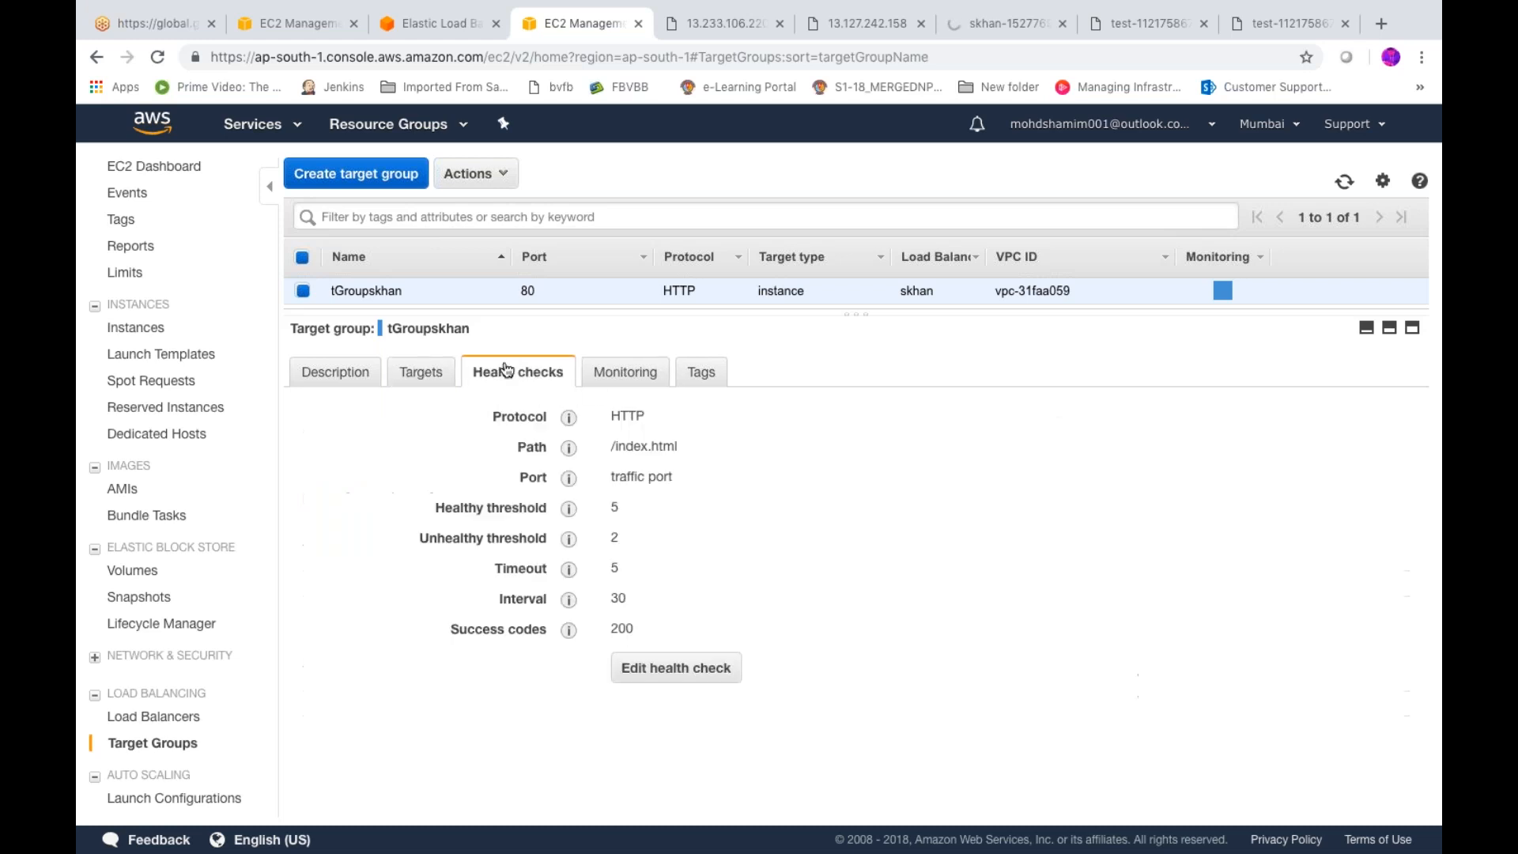
left_click(624, 384)
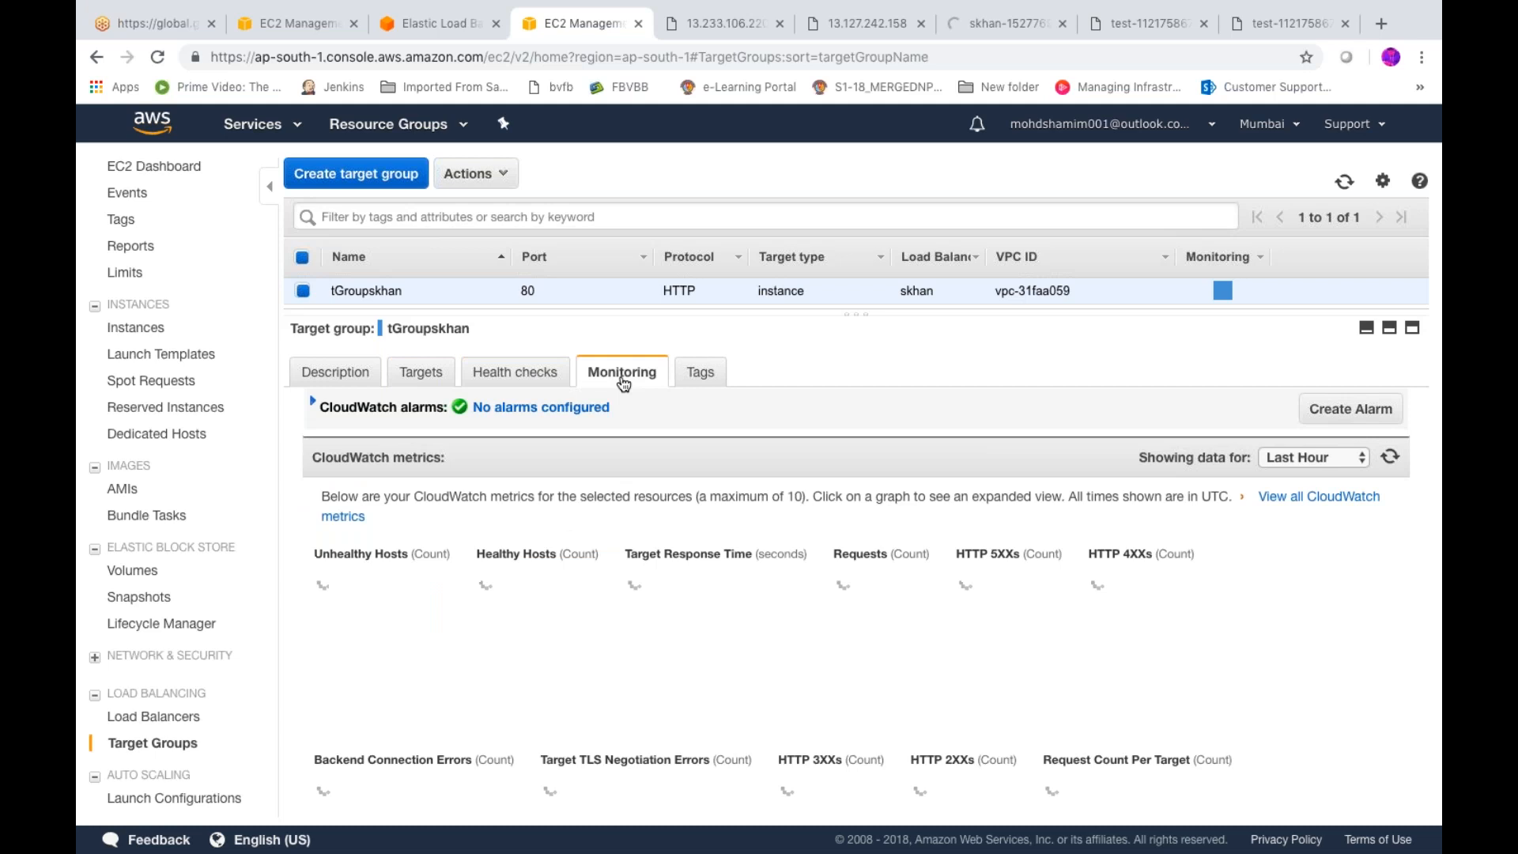
left_click(700, 377)
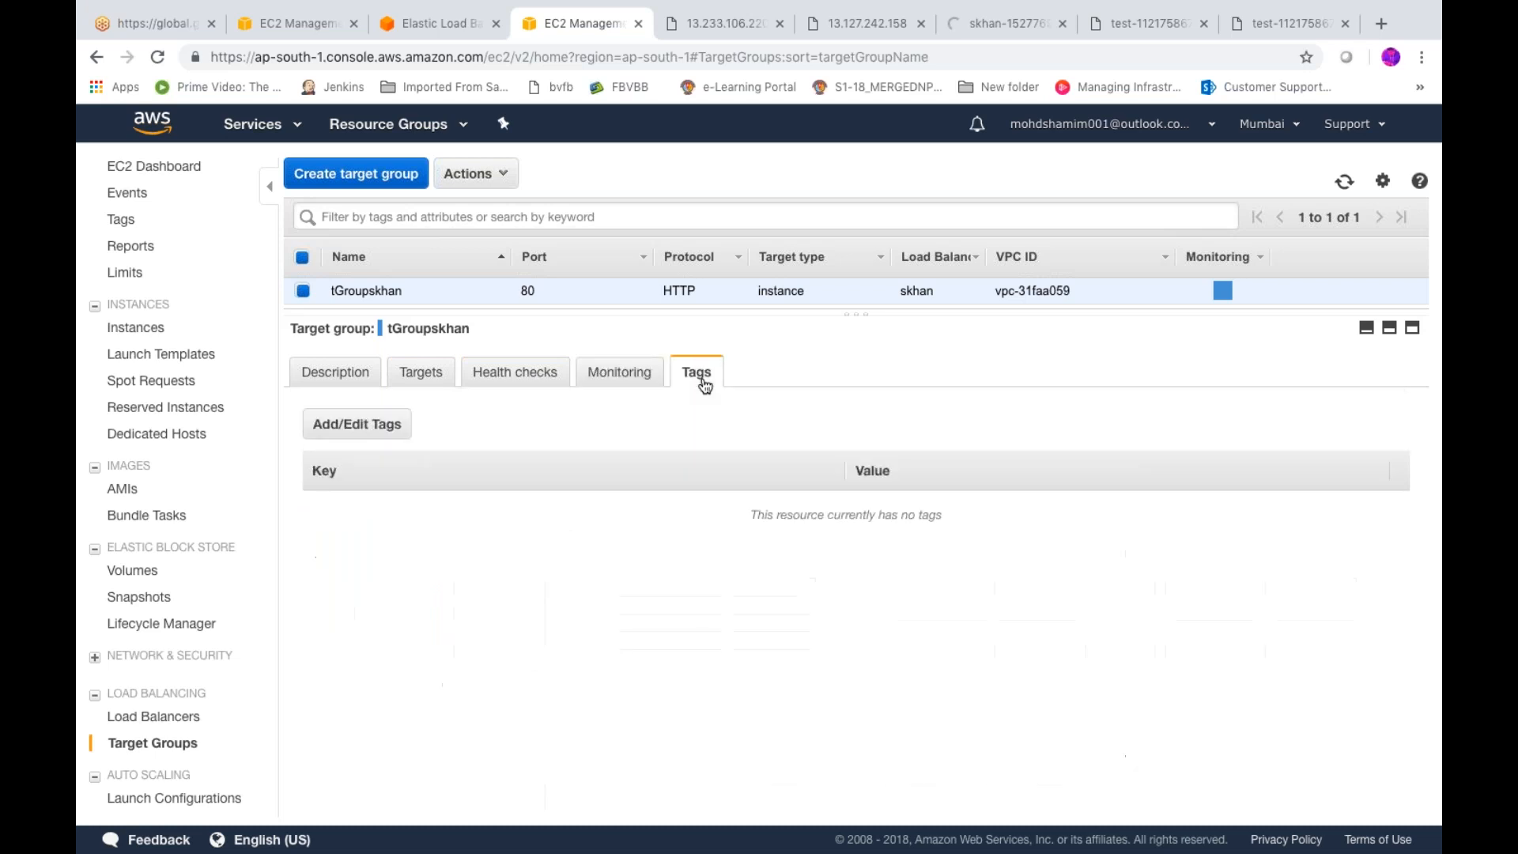
left_click(618, 382)
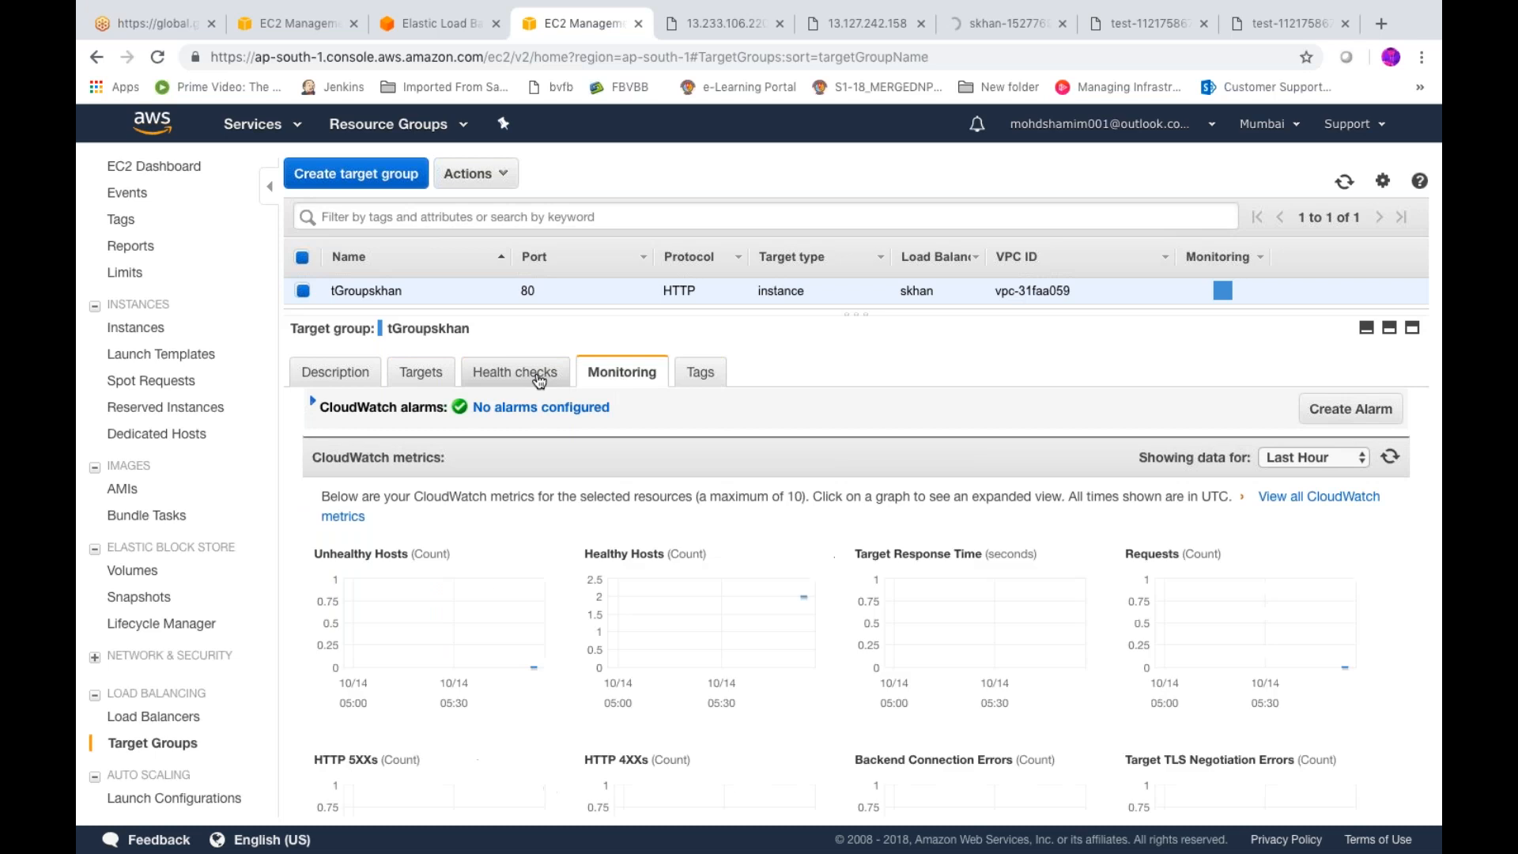
- Recheck the target group's registered targets and copy the group's ARN from its basic configuration
left_click(422, 376)
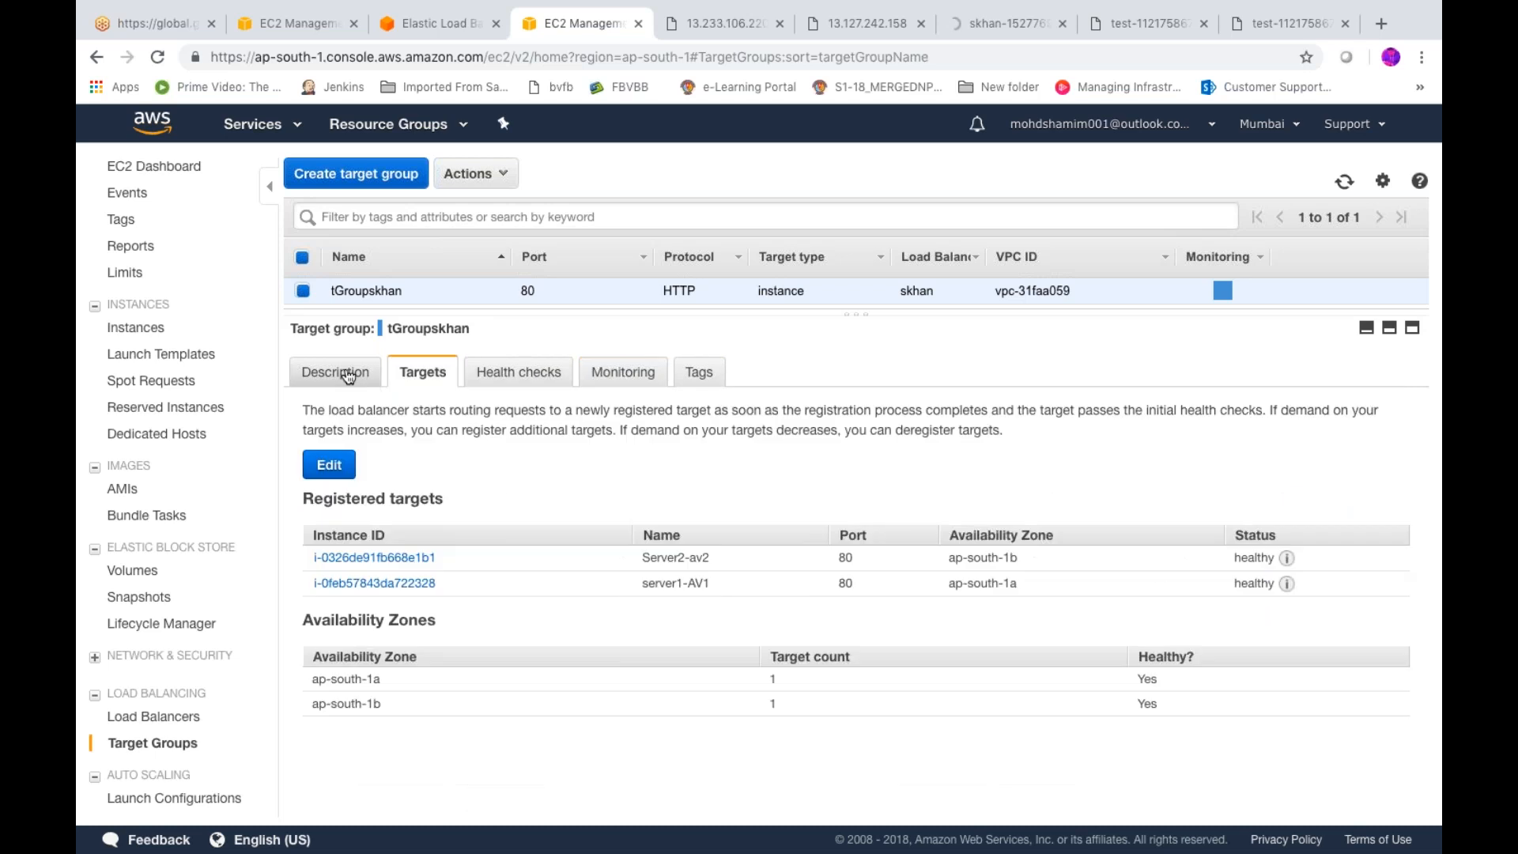
left_click(348, 375)
left_click(1226, 483)
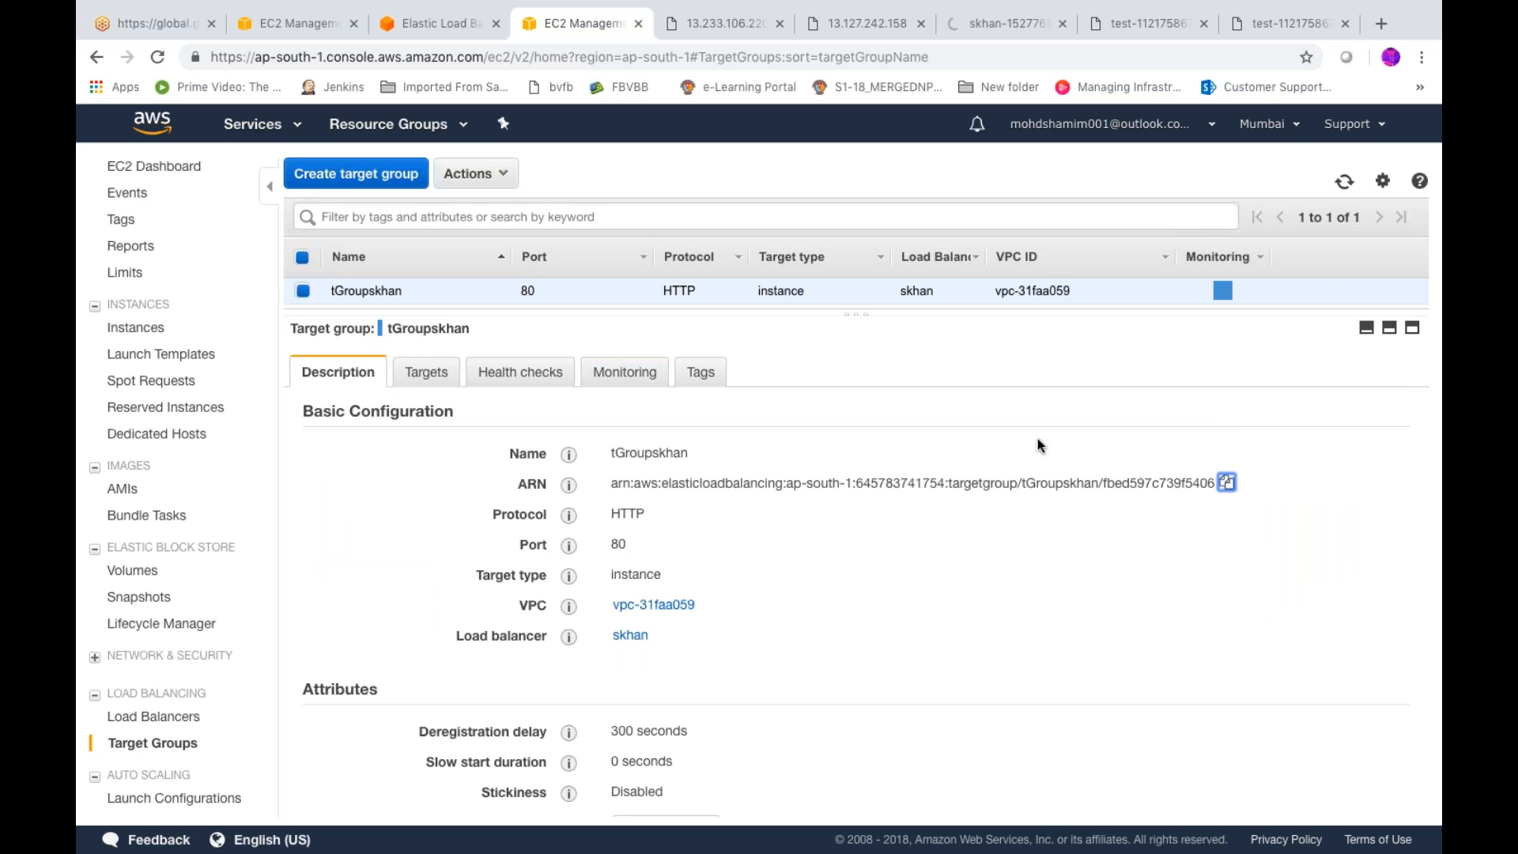
- Look at the old test load balancer's page and close the tab with the unreachable new load balancer address
left_click(1118, 30)
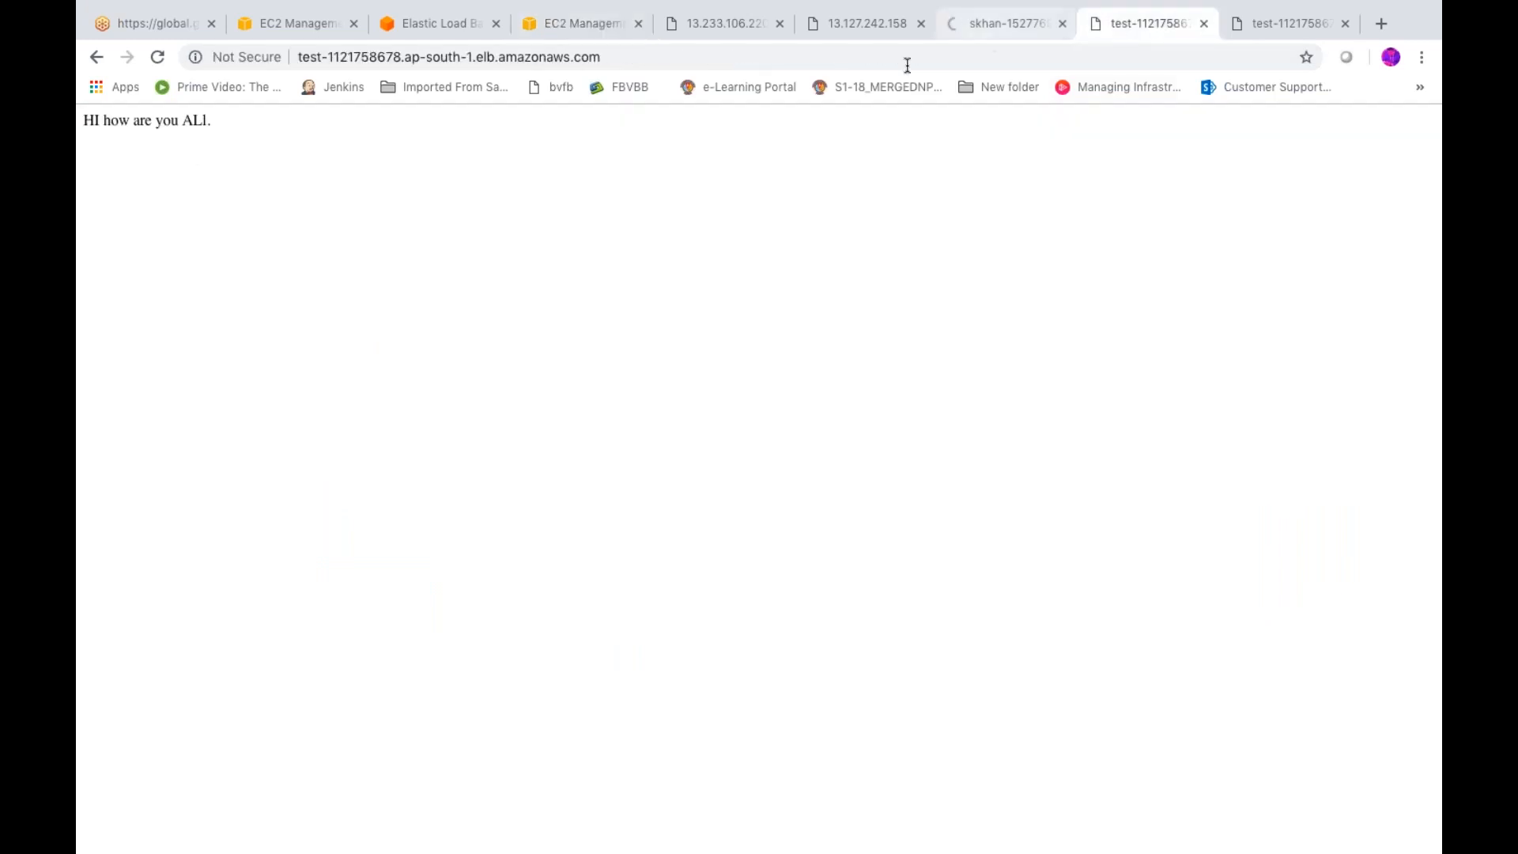
left_click(1019, 27)
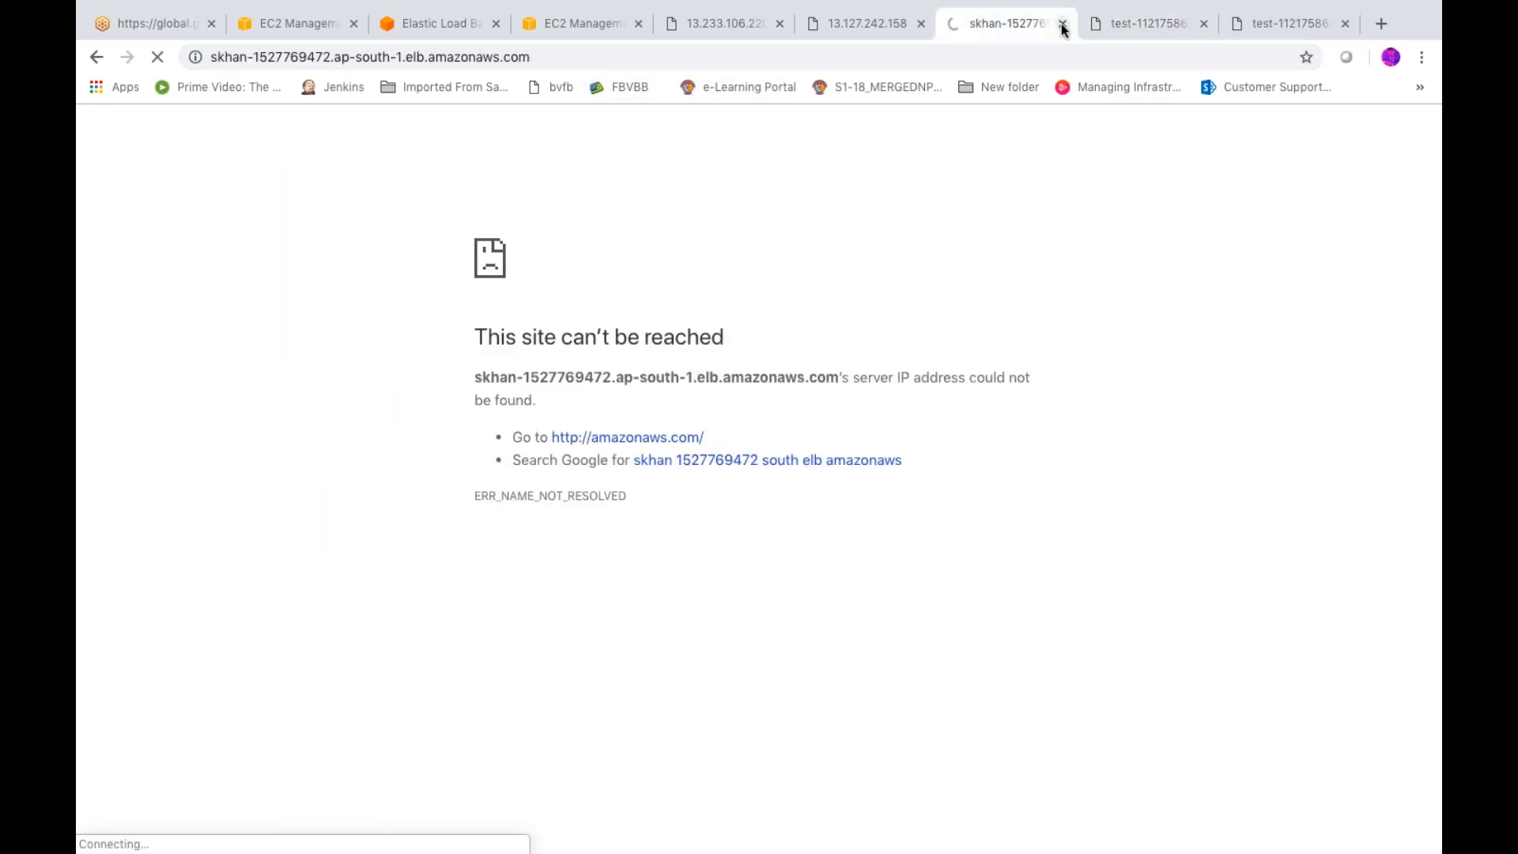
left_click(1064, 26)
- Try the copied ARN as a web address in the first old test load balancer tab, and close both test tabs
left_click(651, 58)
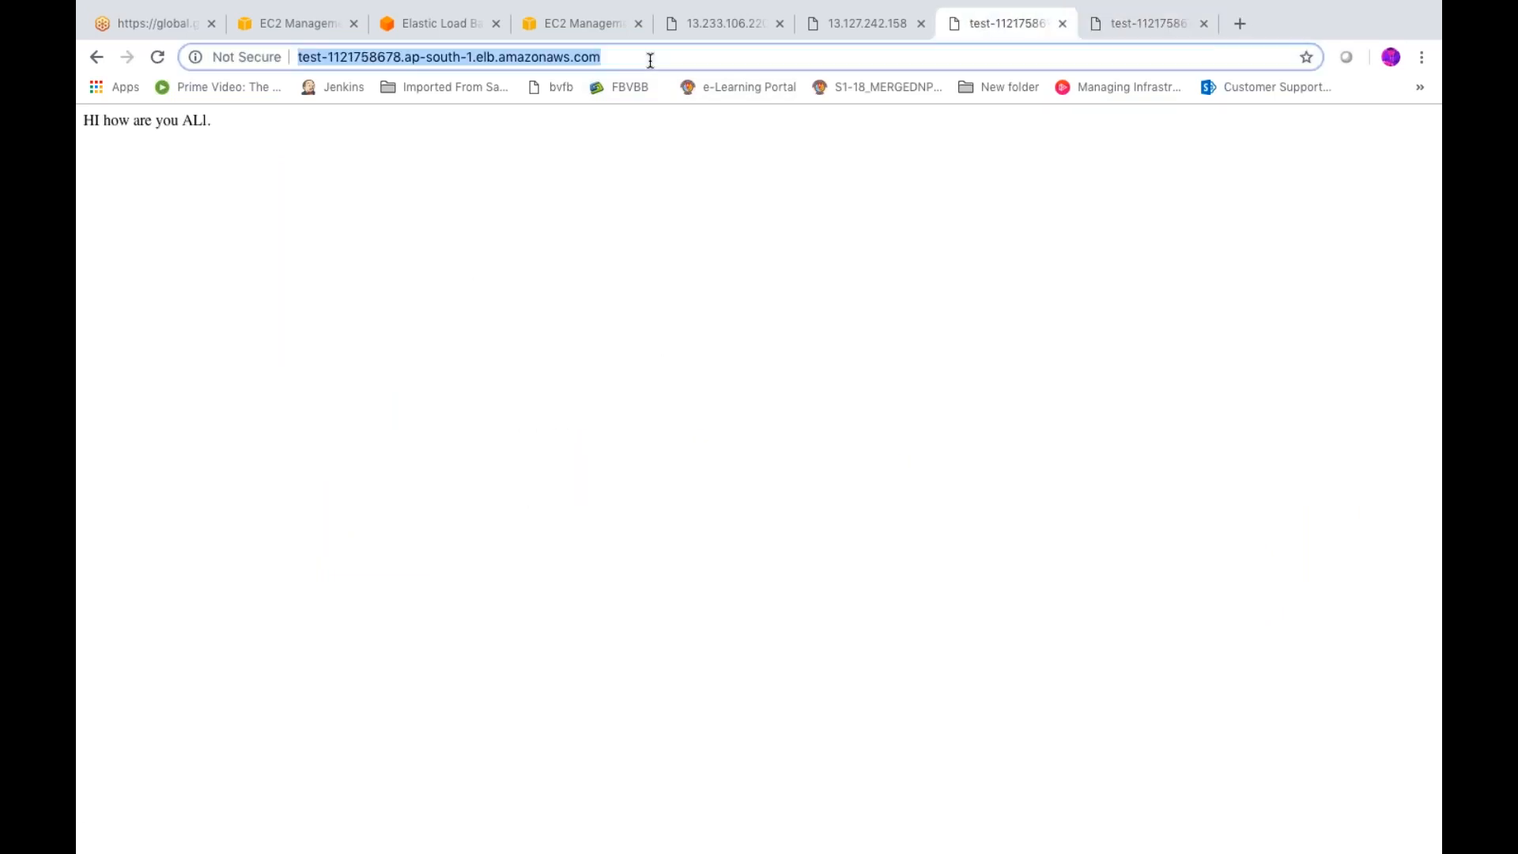
key("ctrl+v")
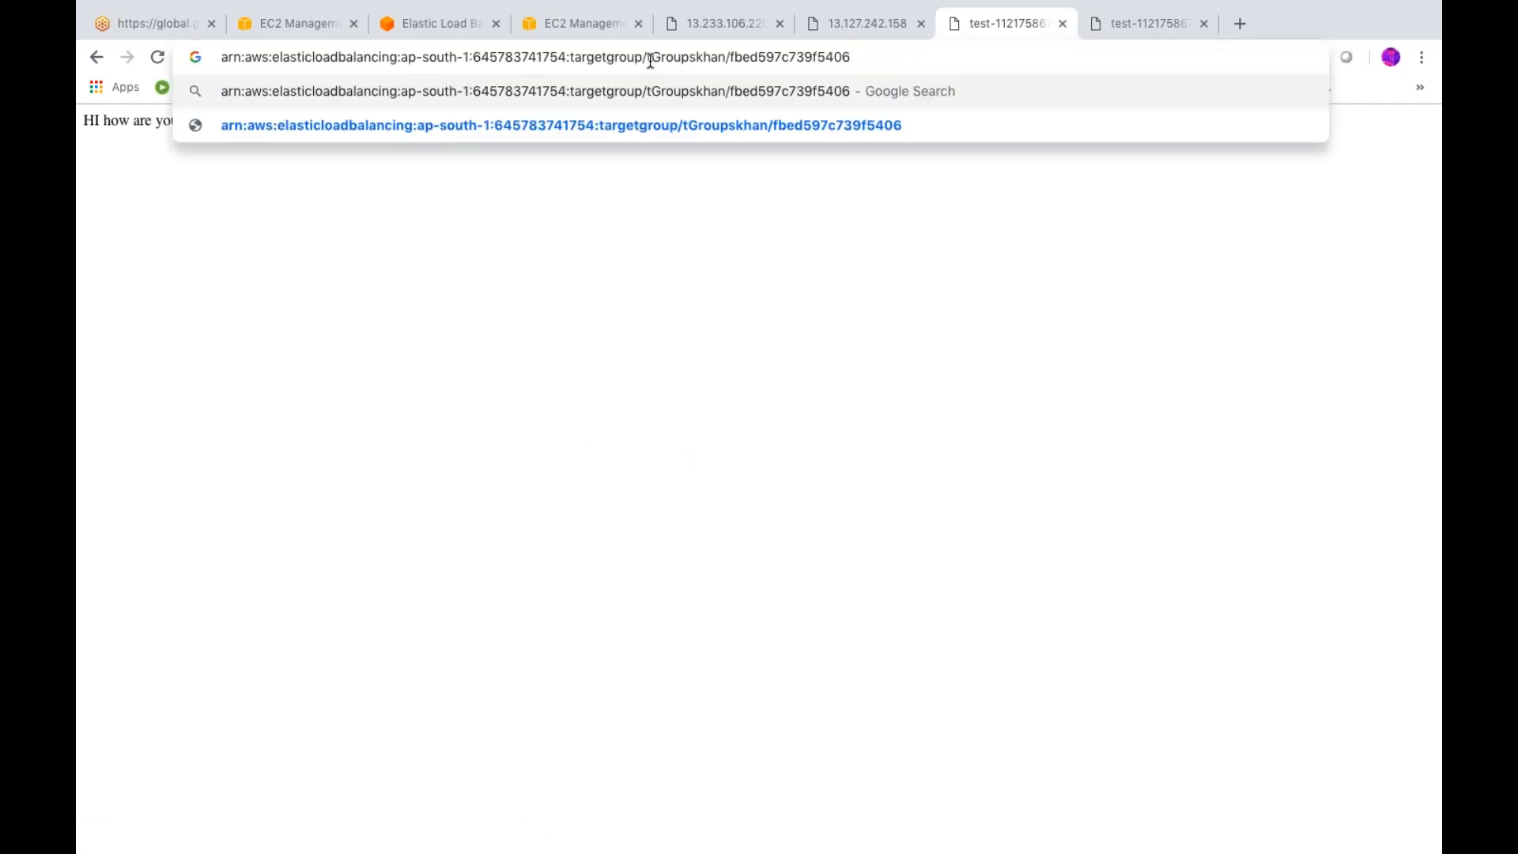
key("Return")
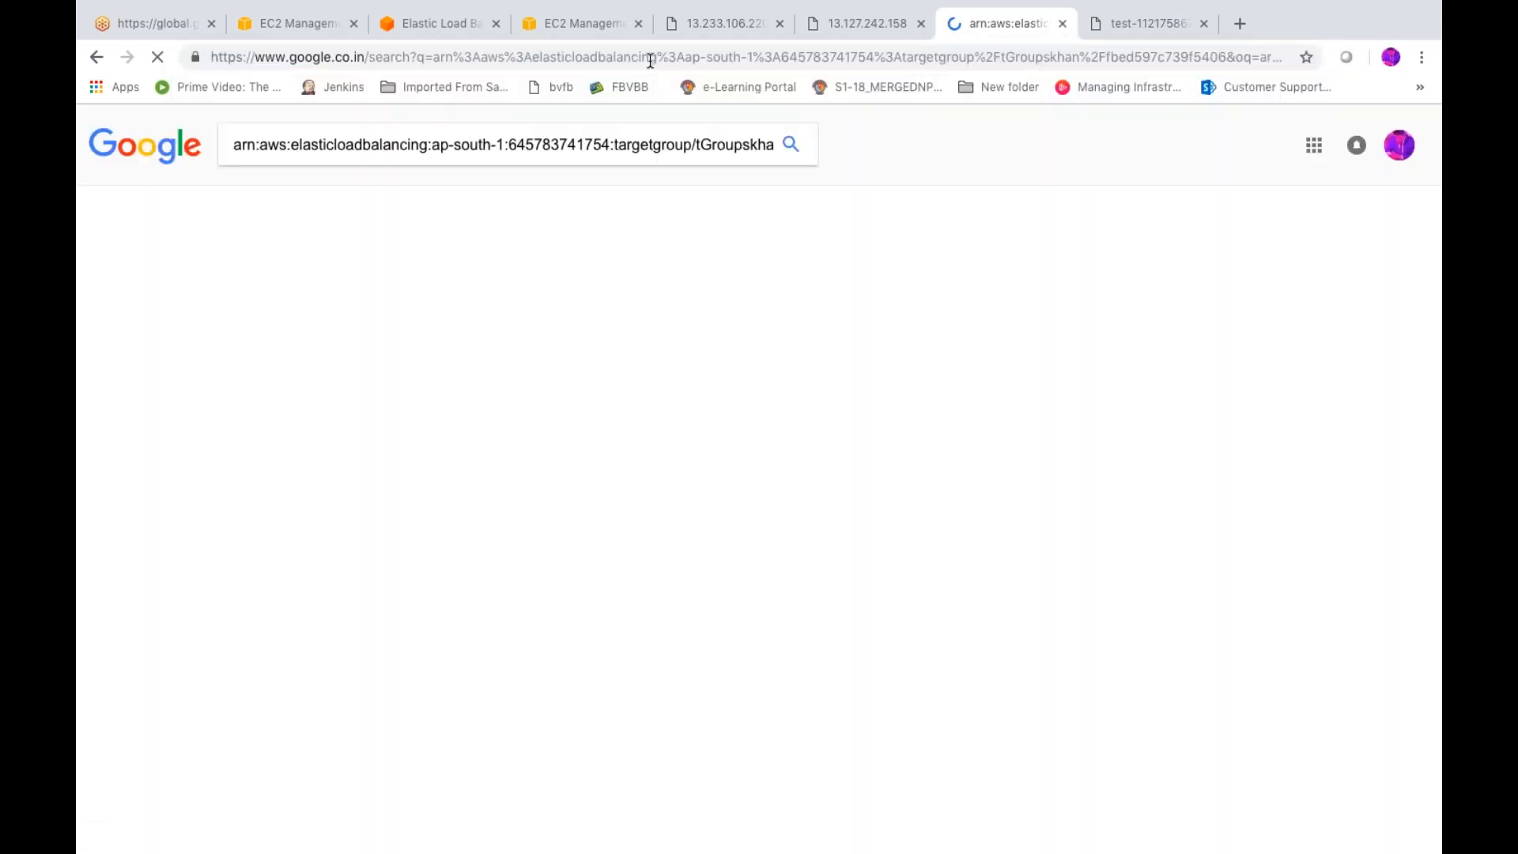
left_click(1063, 24)
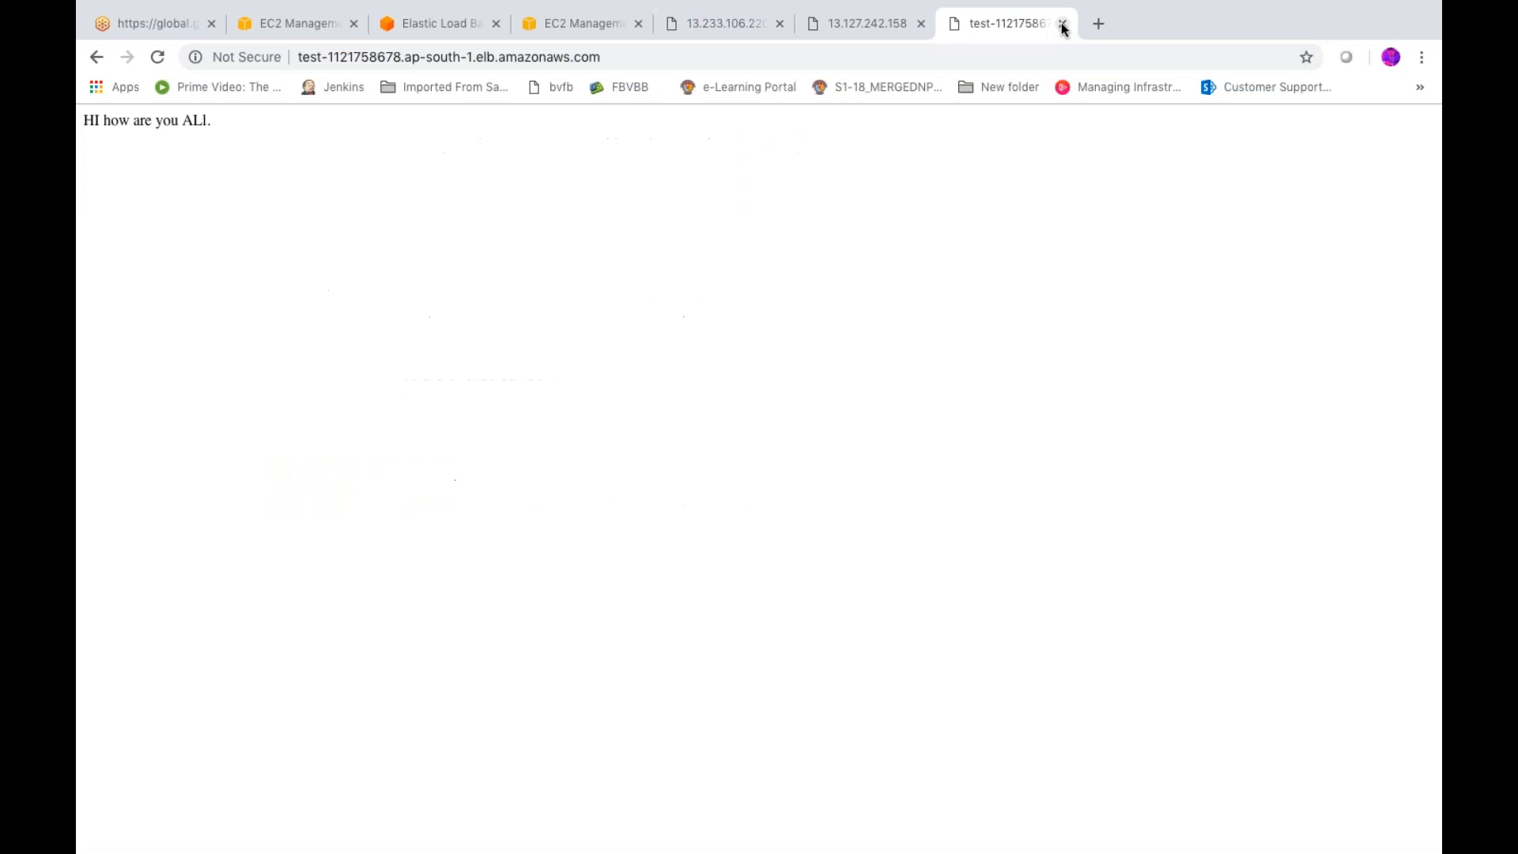
left_click(1062, 24)
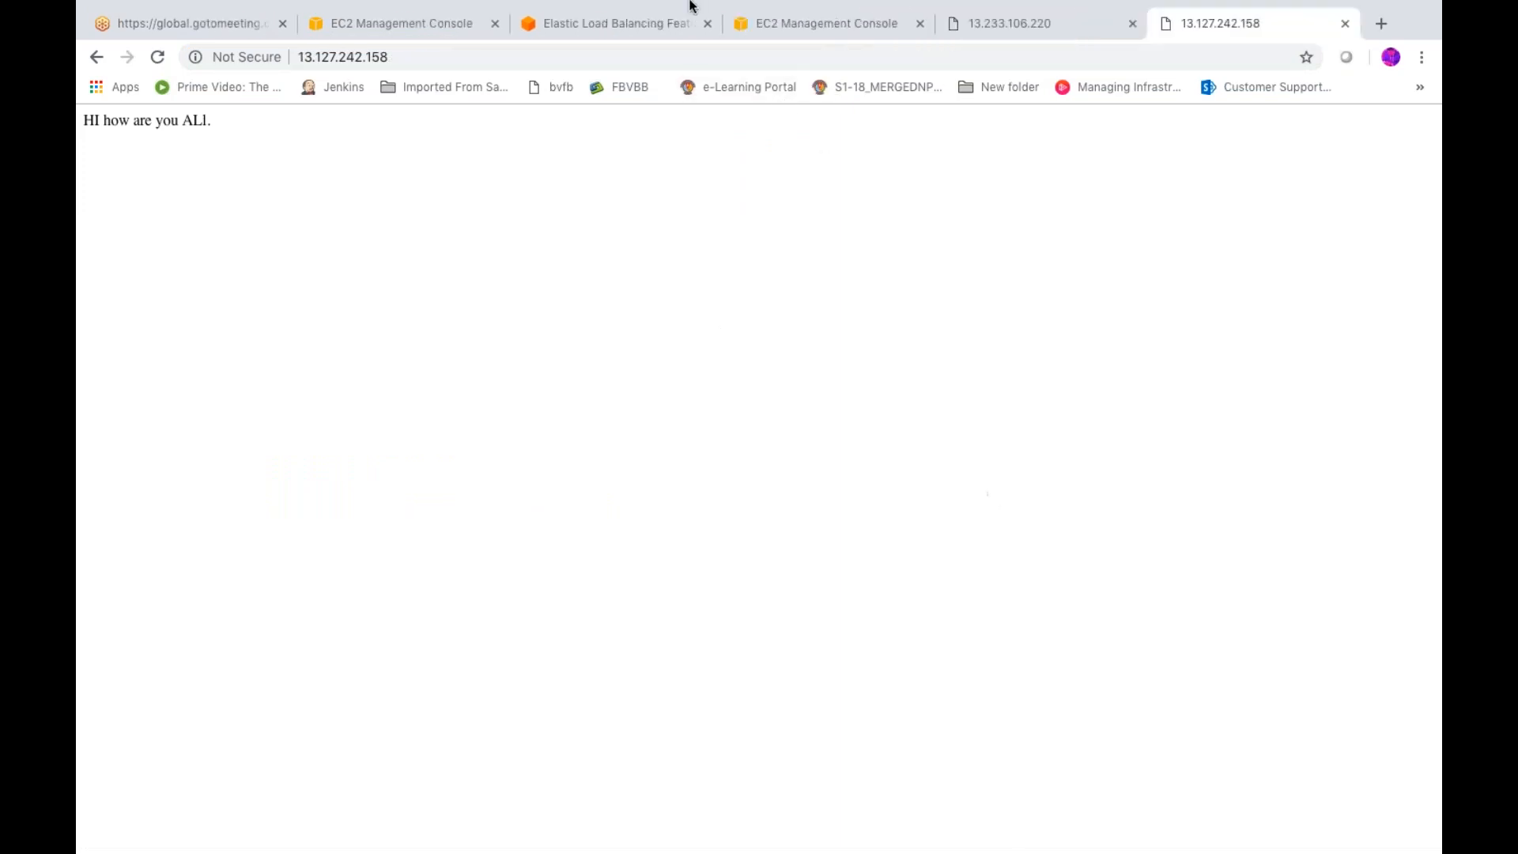
- Glance at the load balancer comparison page, and review the target group's description, registered targets, health checks and monitoring metrics in the EC2 console
left_click(664, 26)
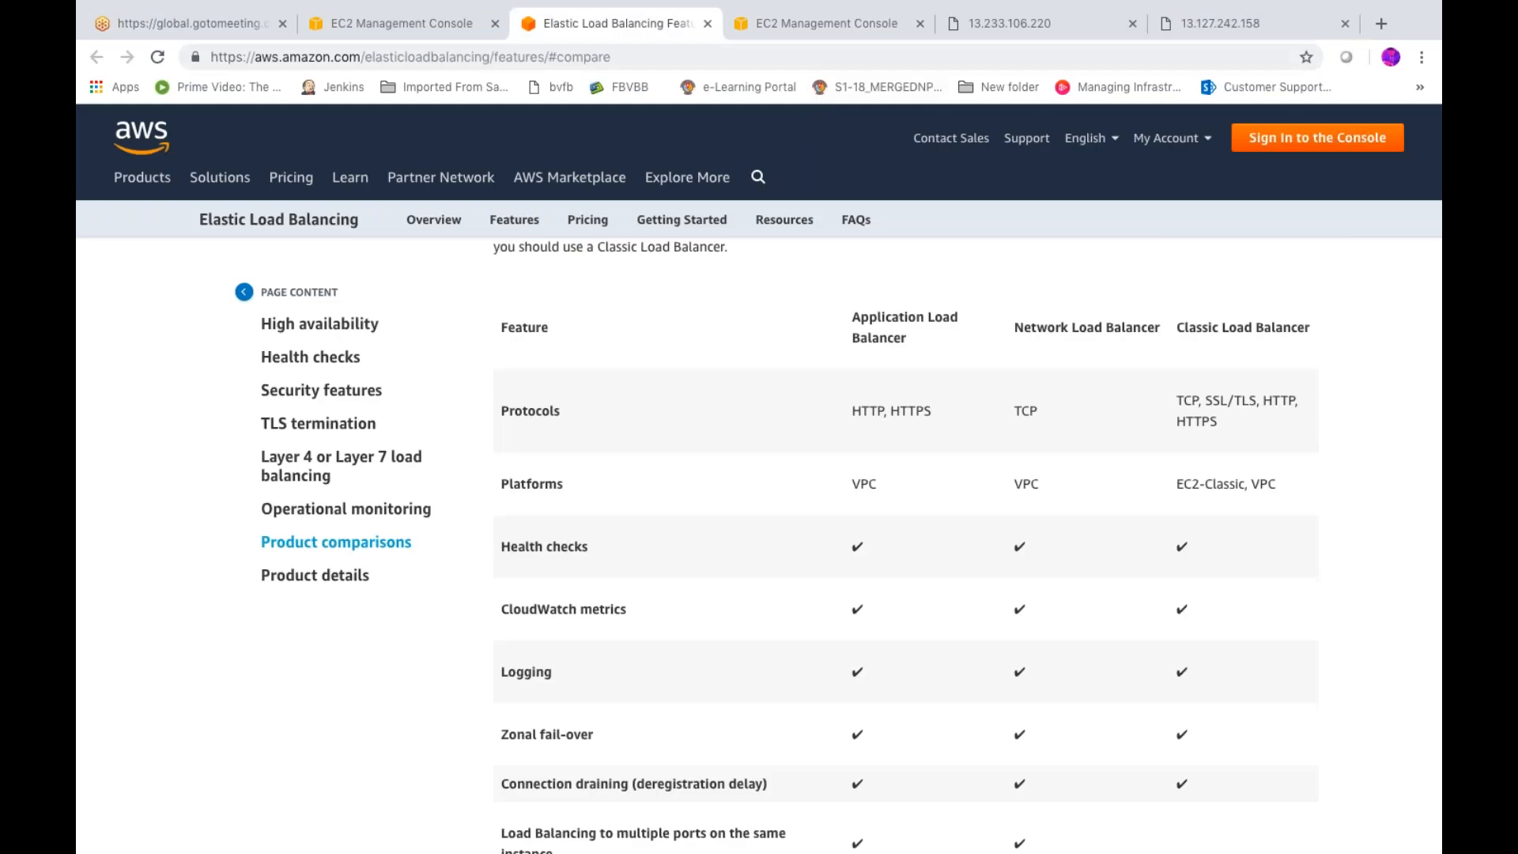
left_click(819, 24)
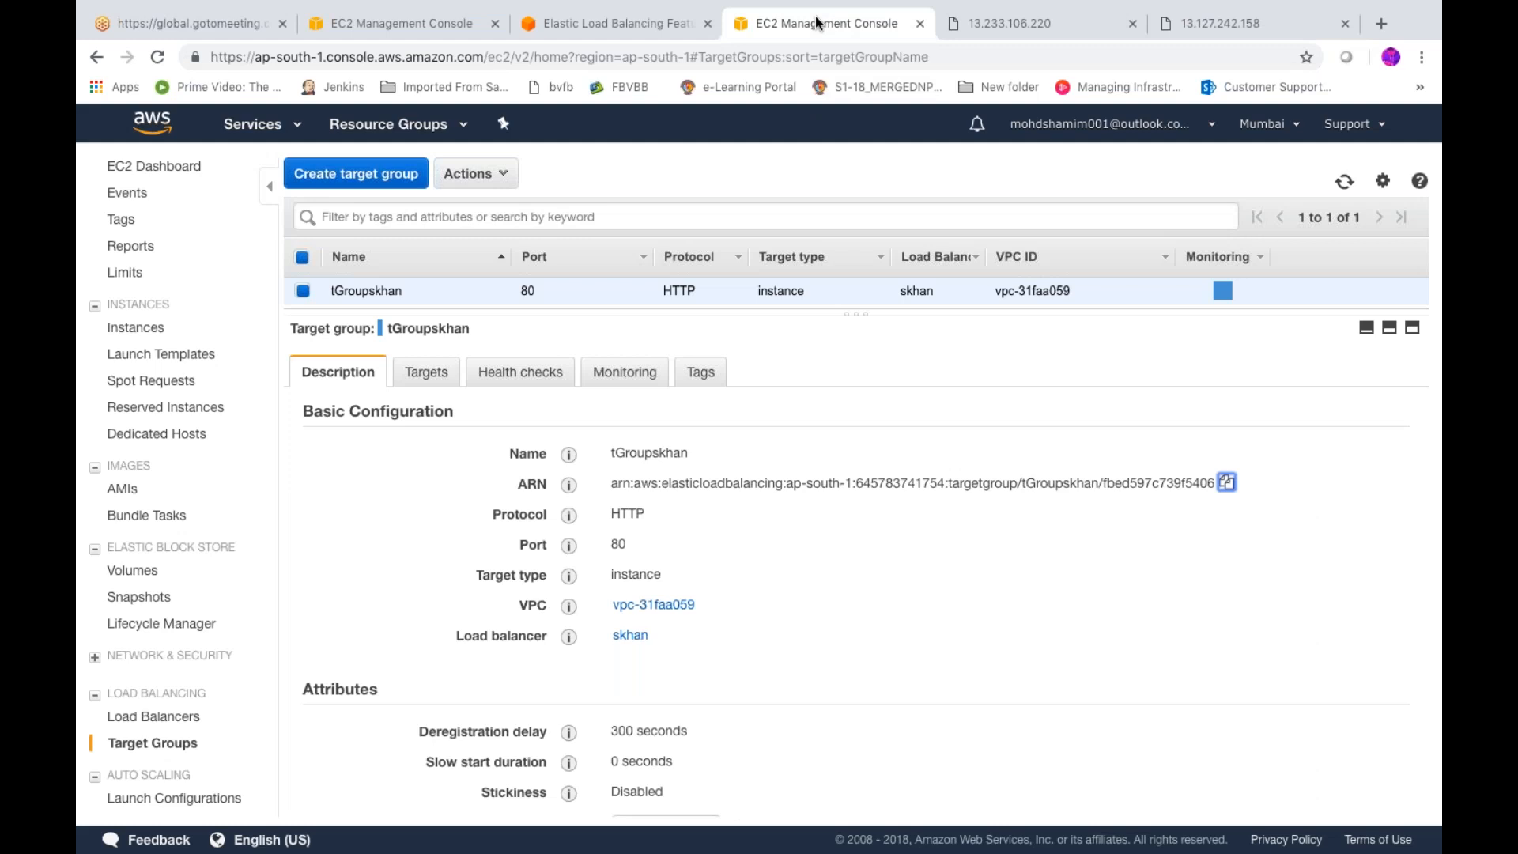
left_click(1015, 587)
scroll(1013, 586, "down", 2)
scroll(1014, 586, "up", 2)
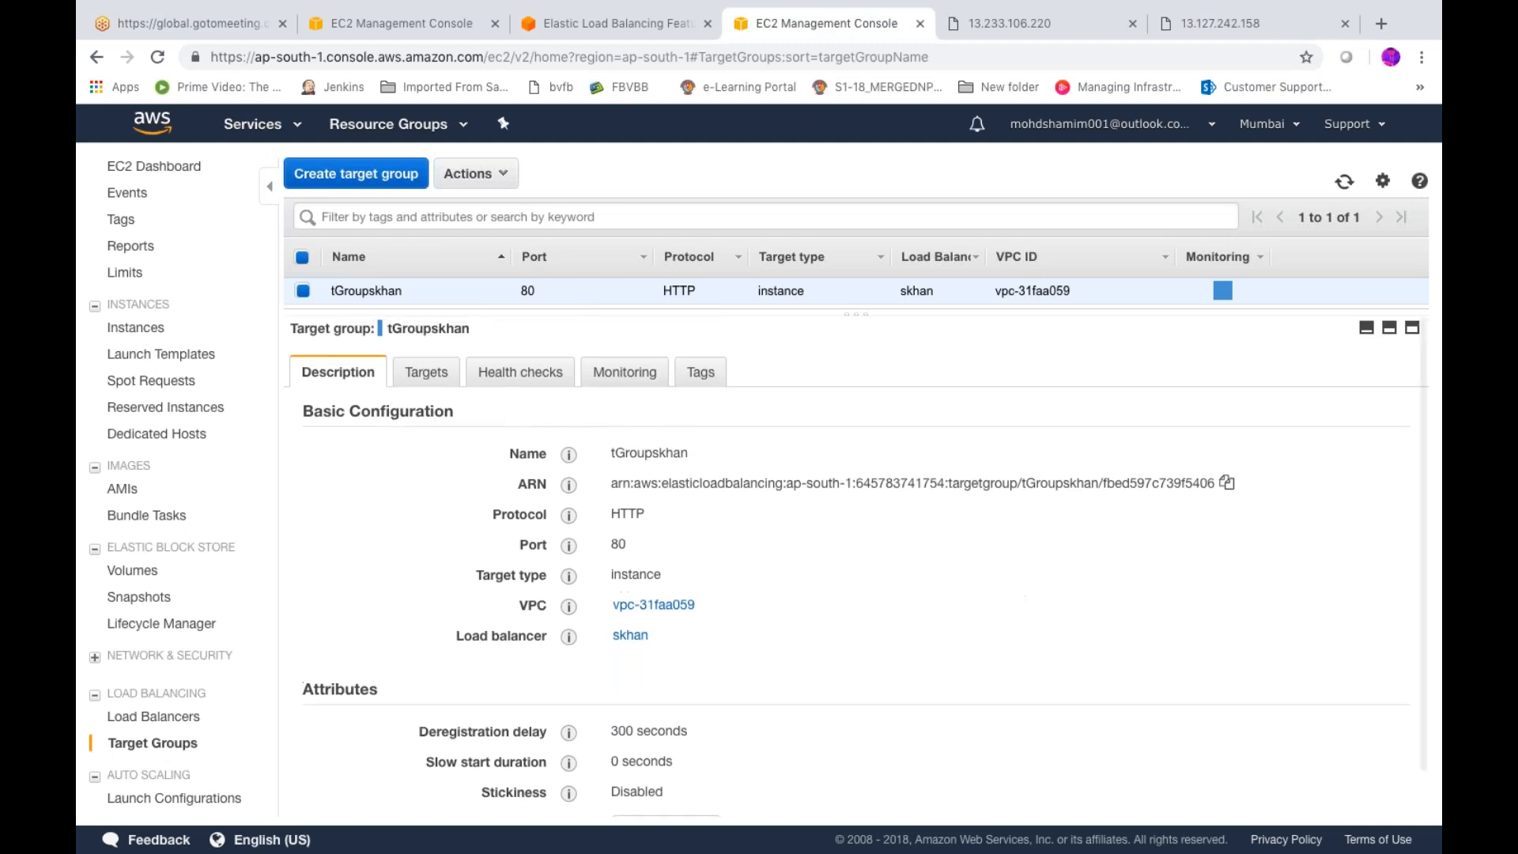
left_click(441, 383)
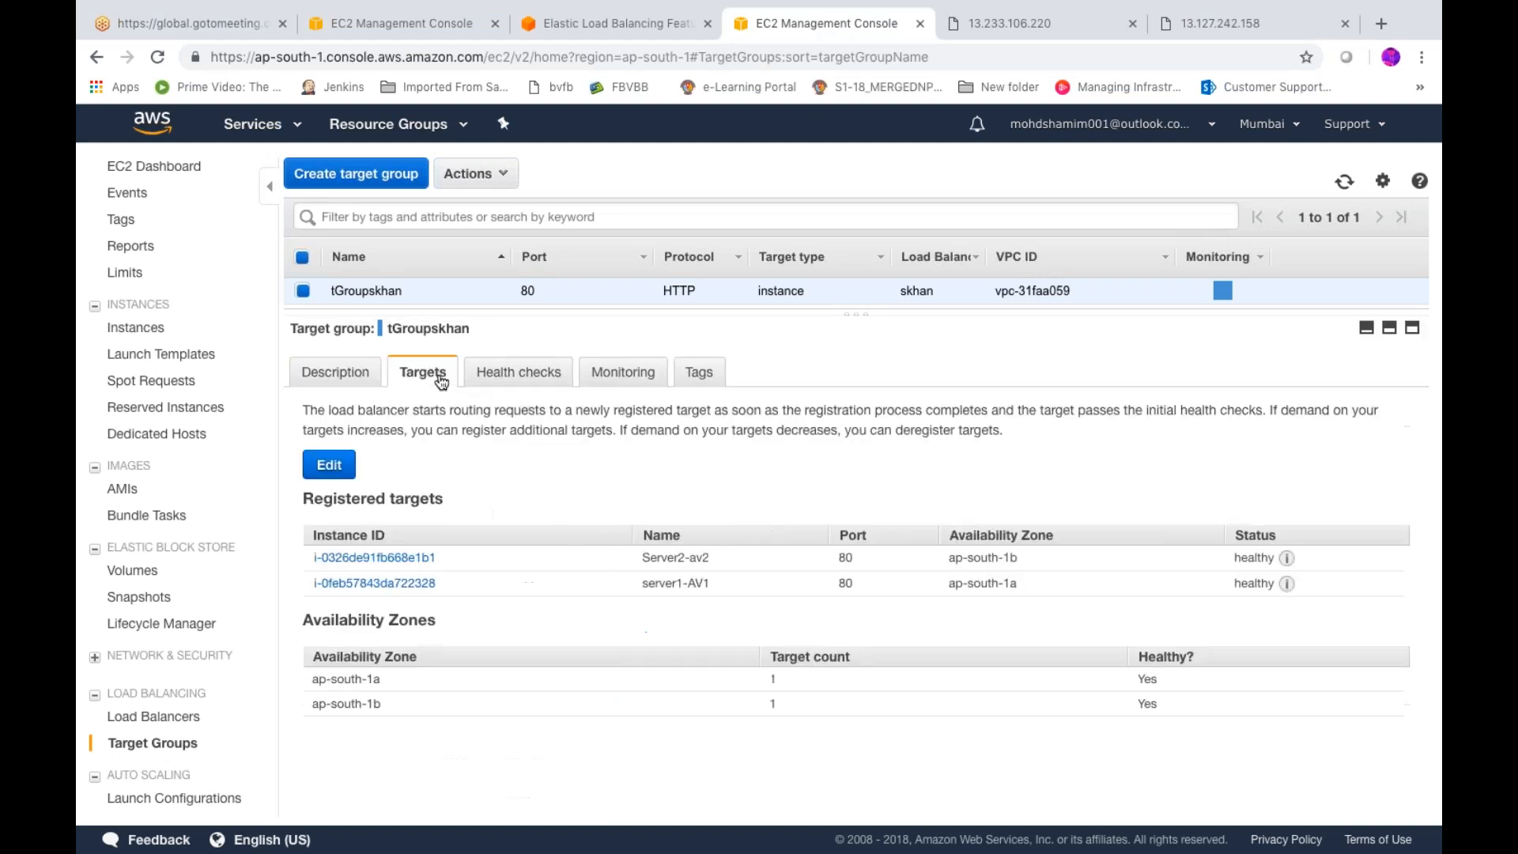
left_click(511, 375)
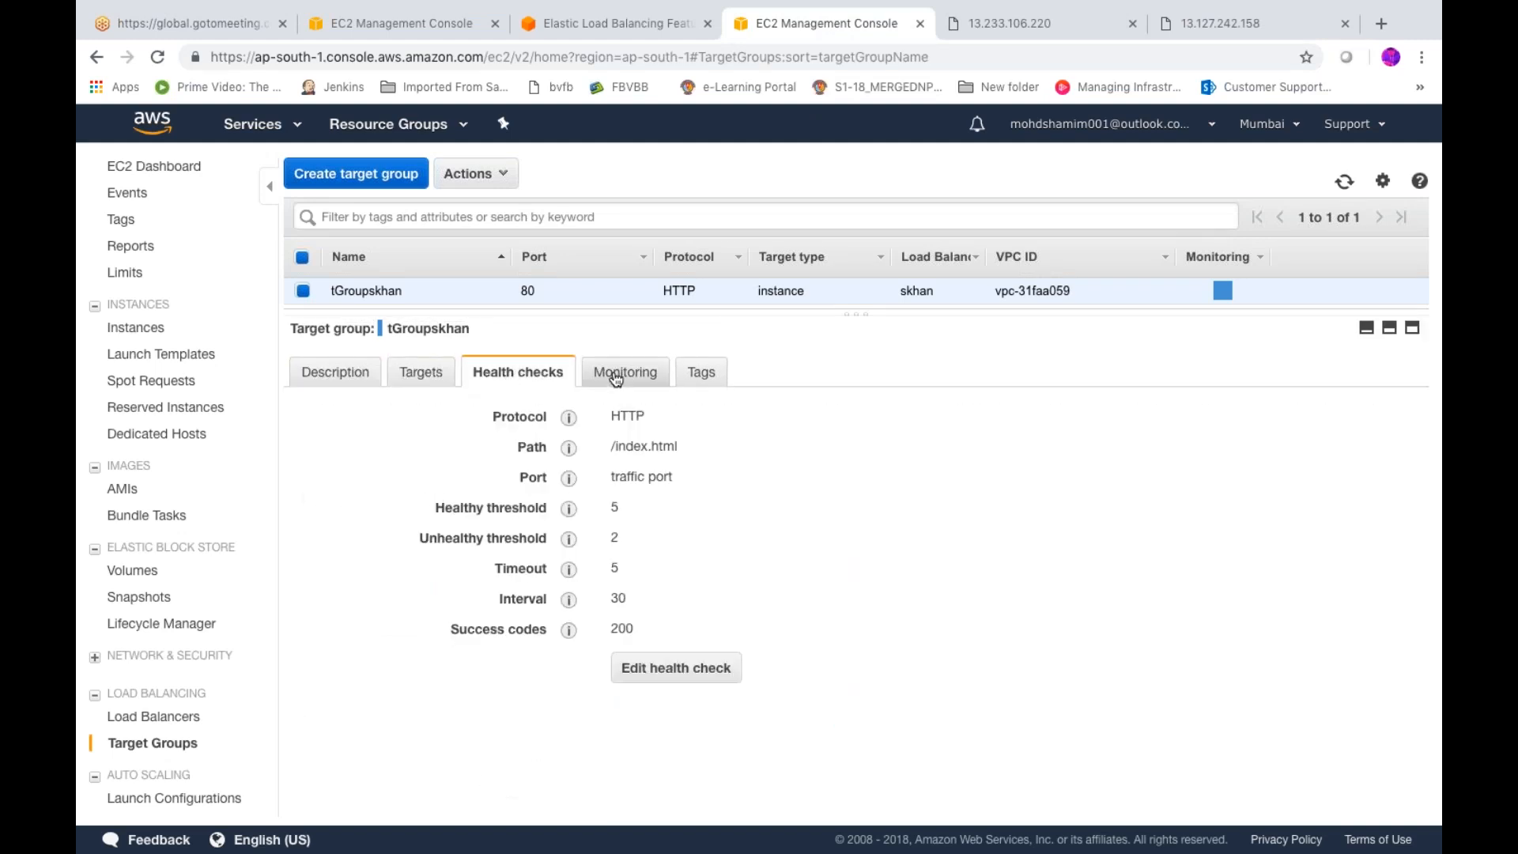
left_click(617, 378)
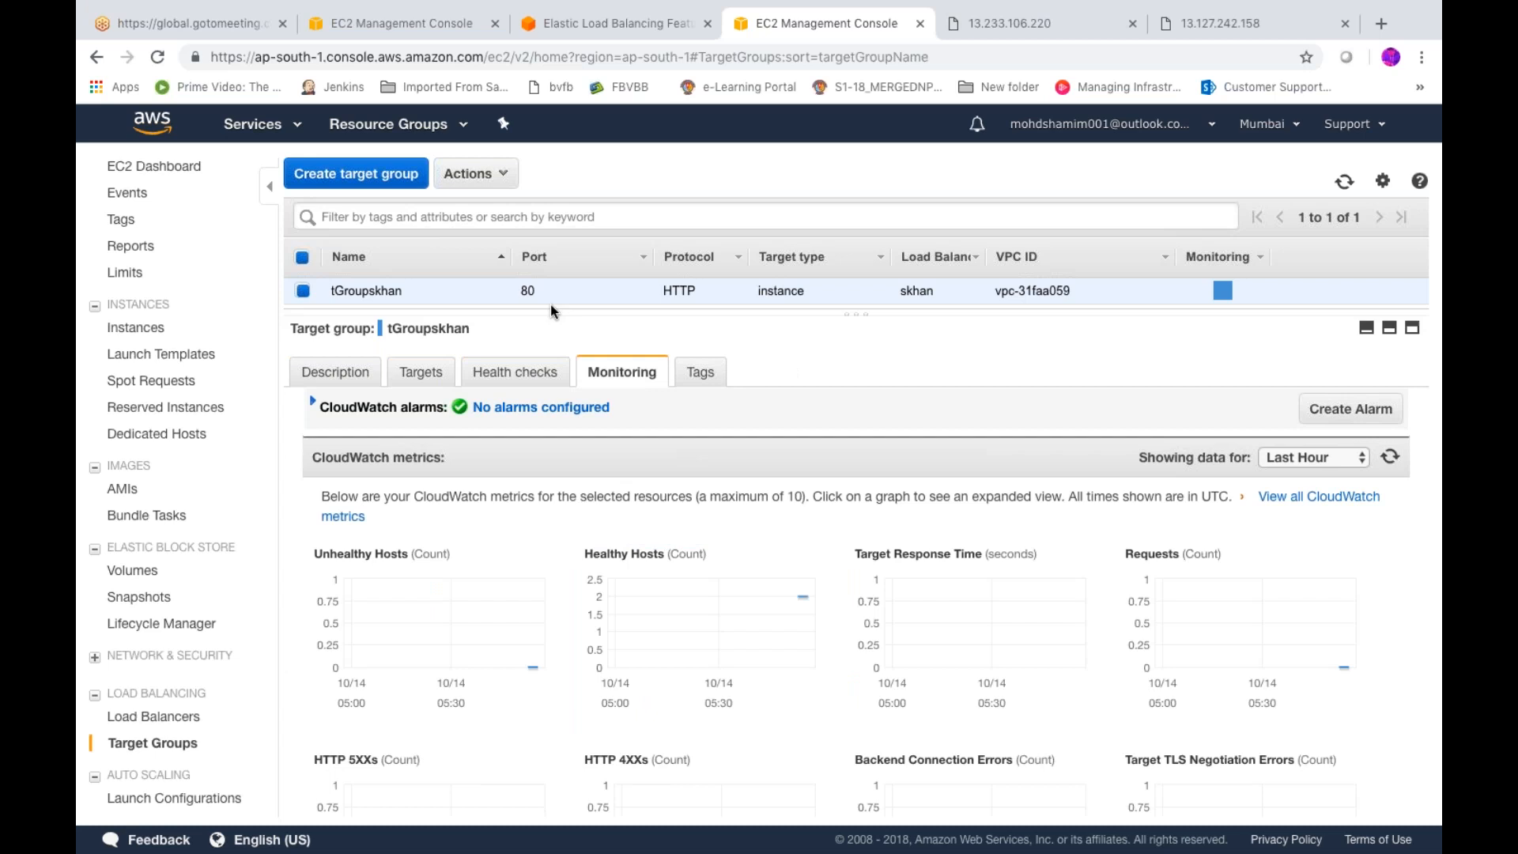
- Open the target group's target registration, select both servers among the registered targets and the available instances, and save
left_click(484, 173)
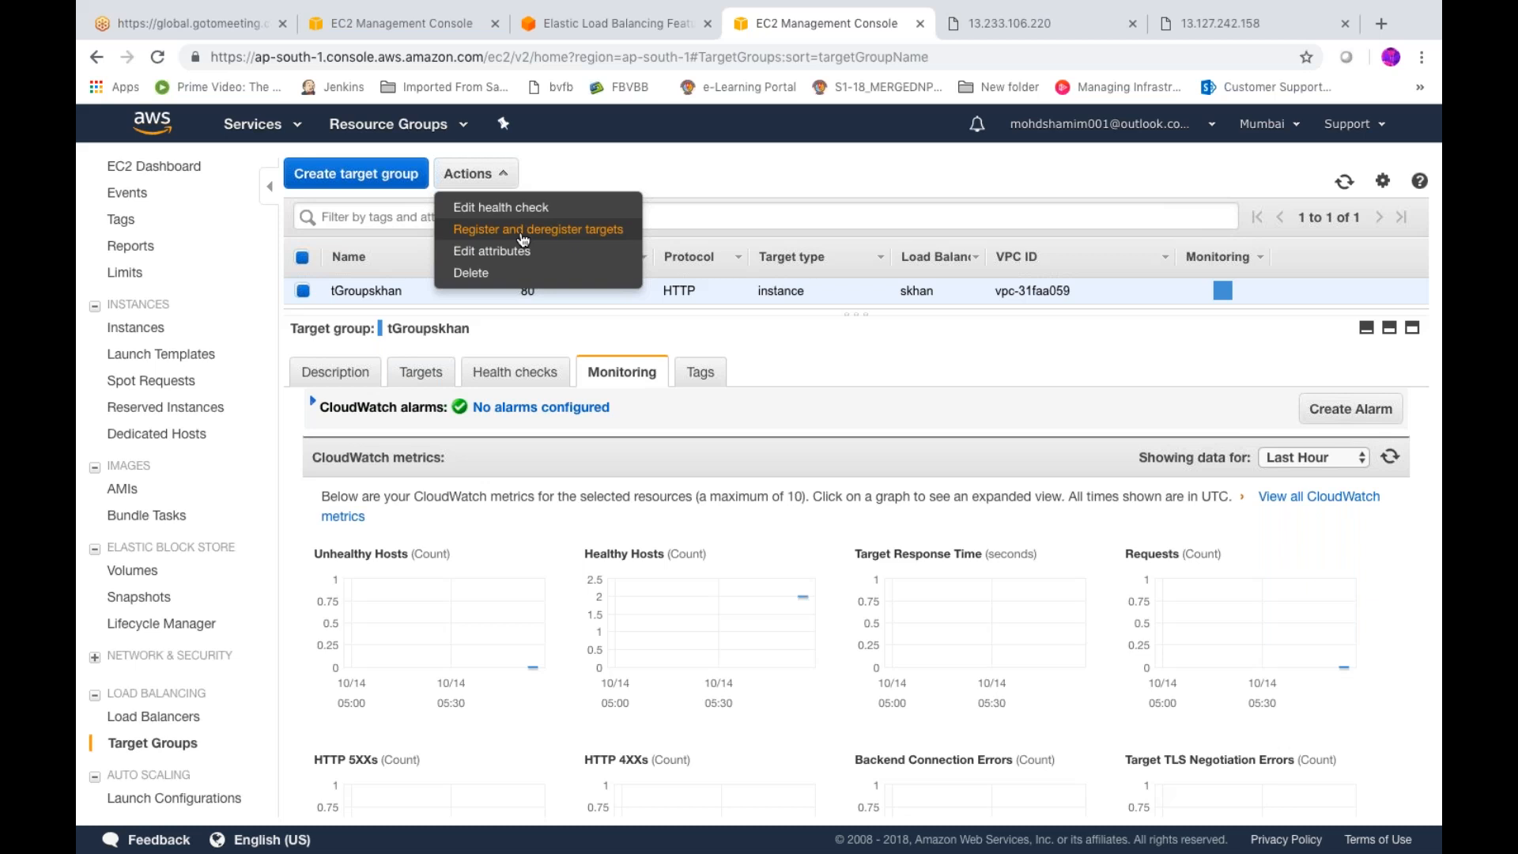
left_click(523, 231)
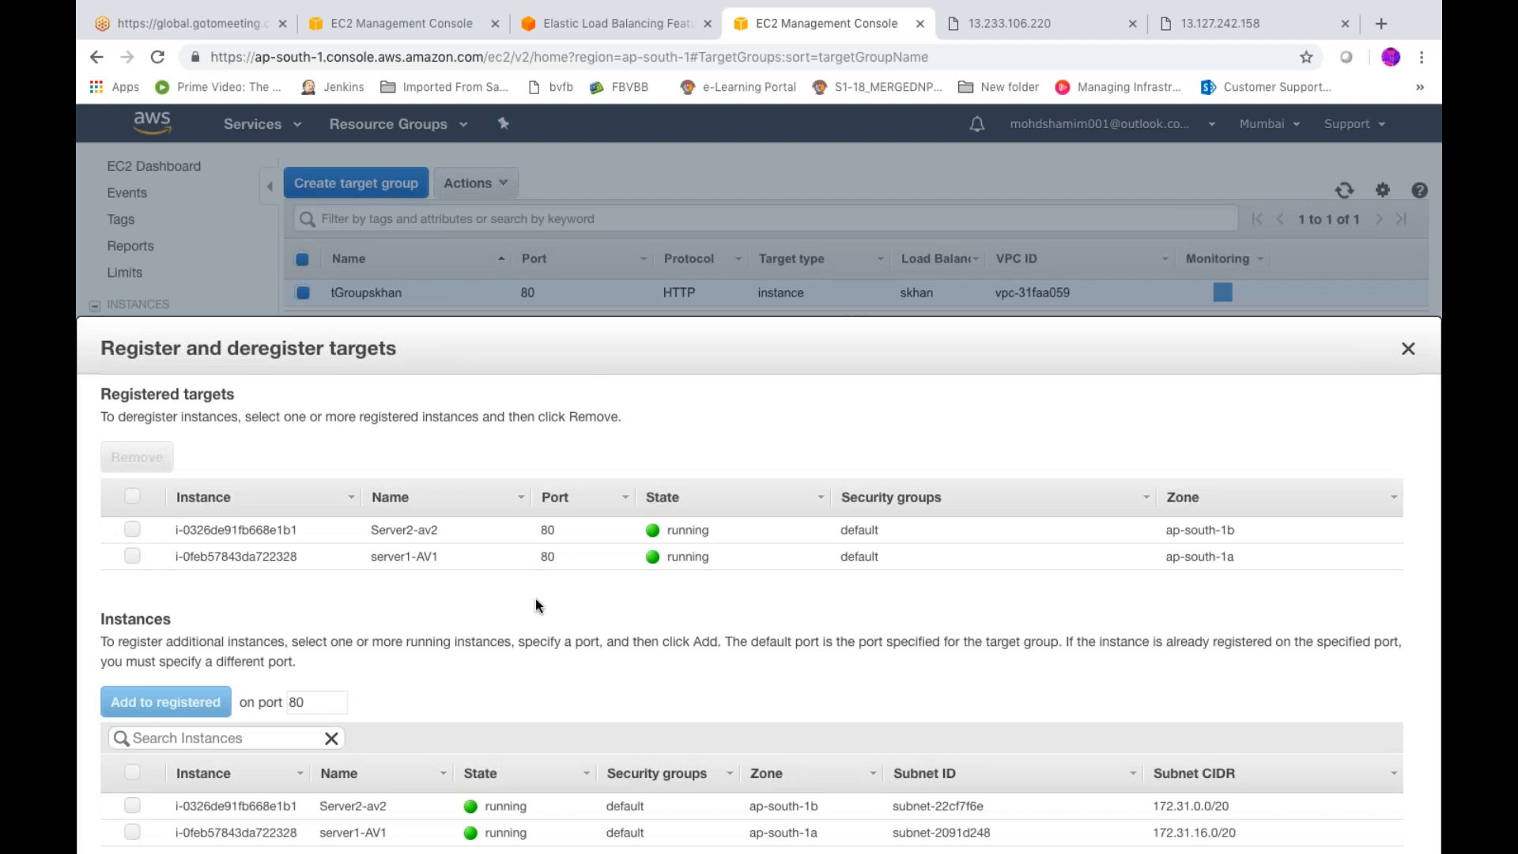
scroll(536, 599, "down", 1)
scroll(535, 599, "down", 3)
left_click(133, 683)
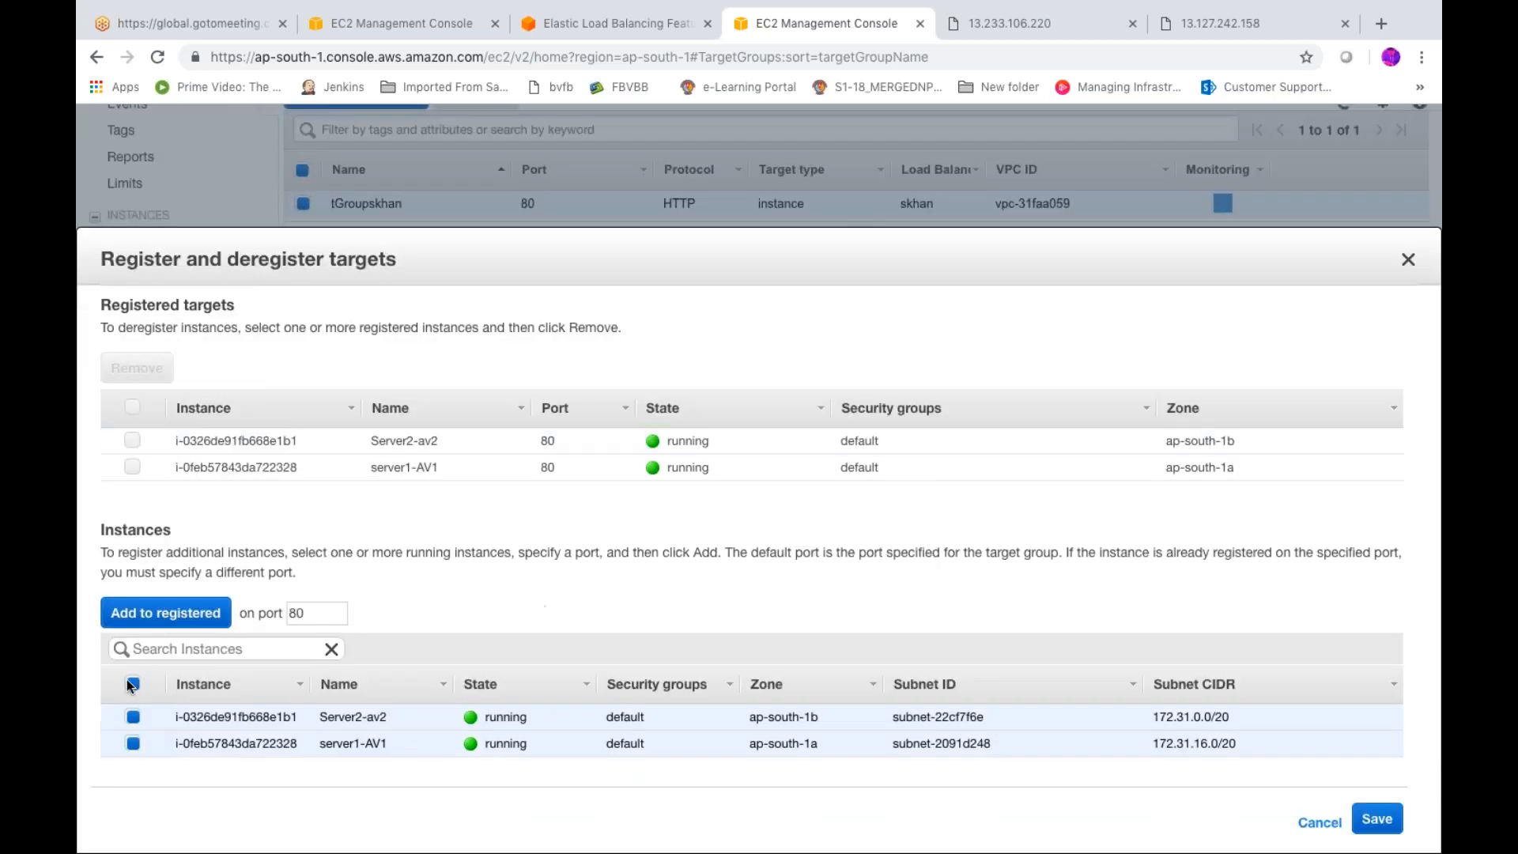
left_click(133, 407)
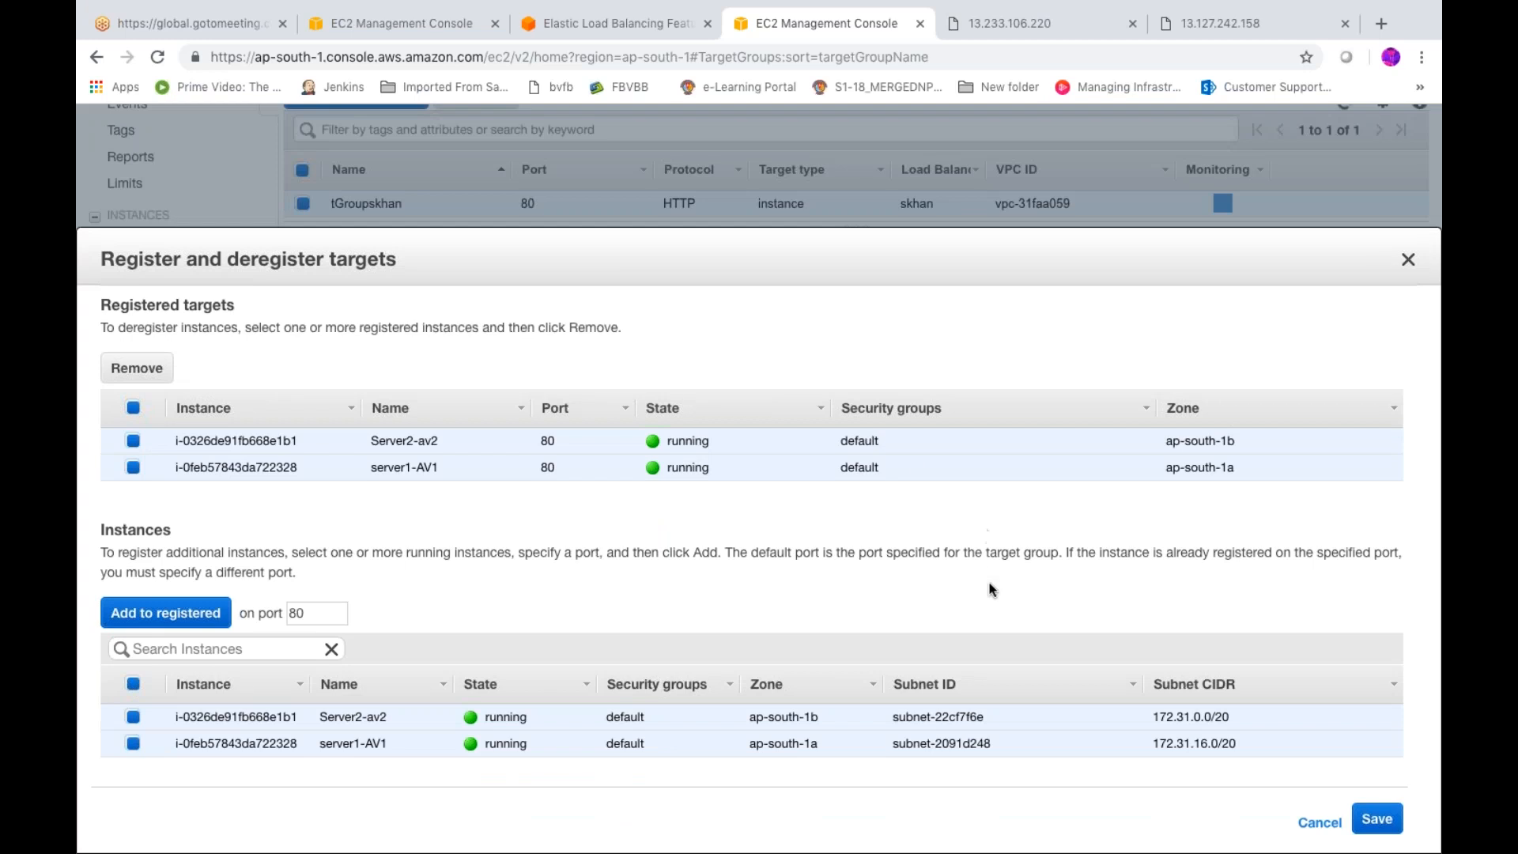
left_click(1346, 820)
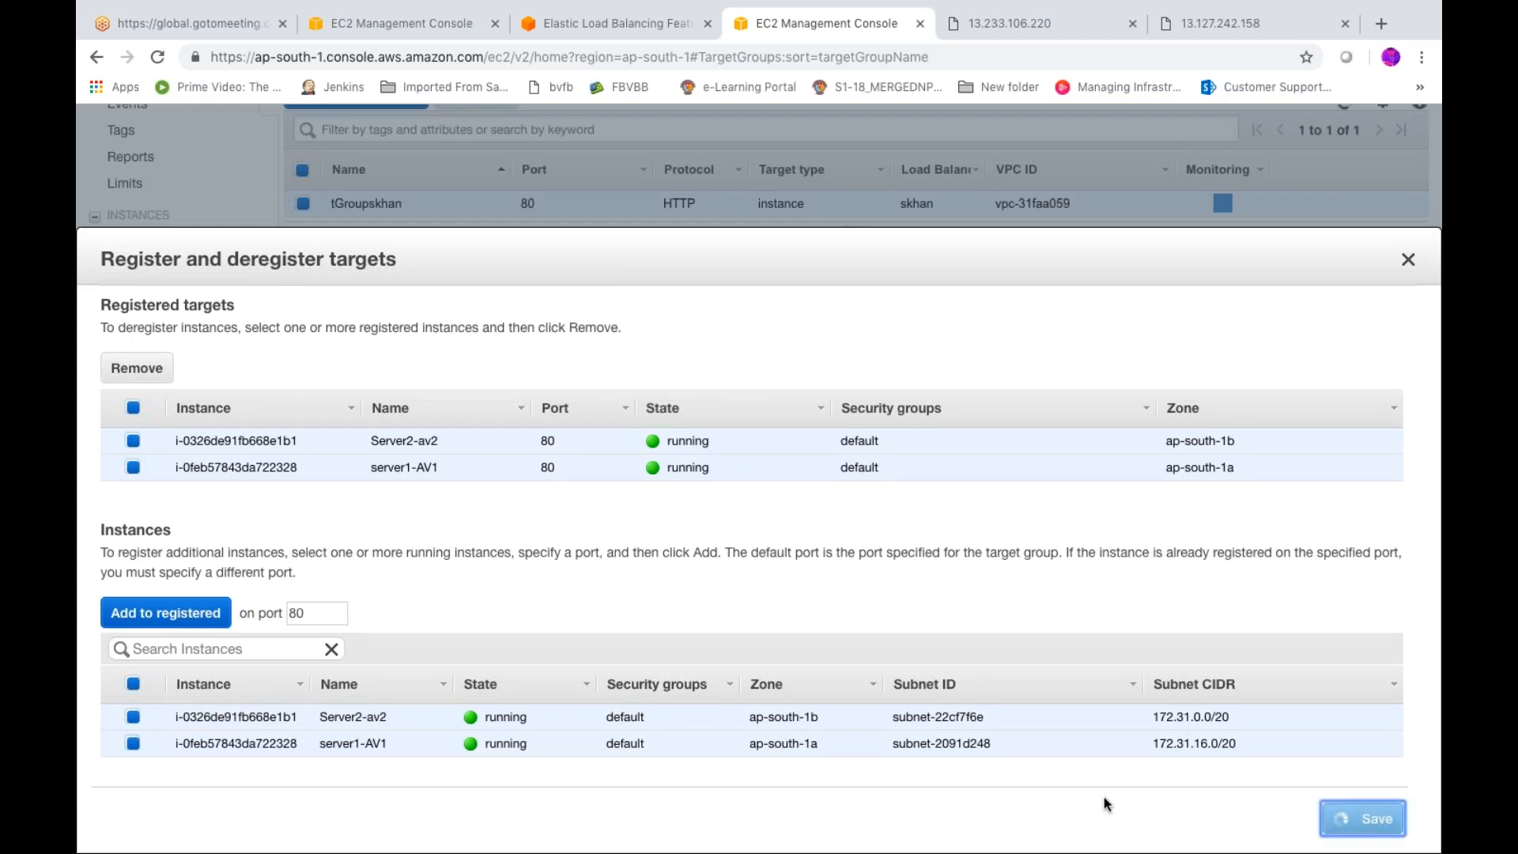
- View the pages served at 13.233.106.220 and 13.127.242.158, and return to the target group's description
key("ctrl+Tab")
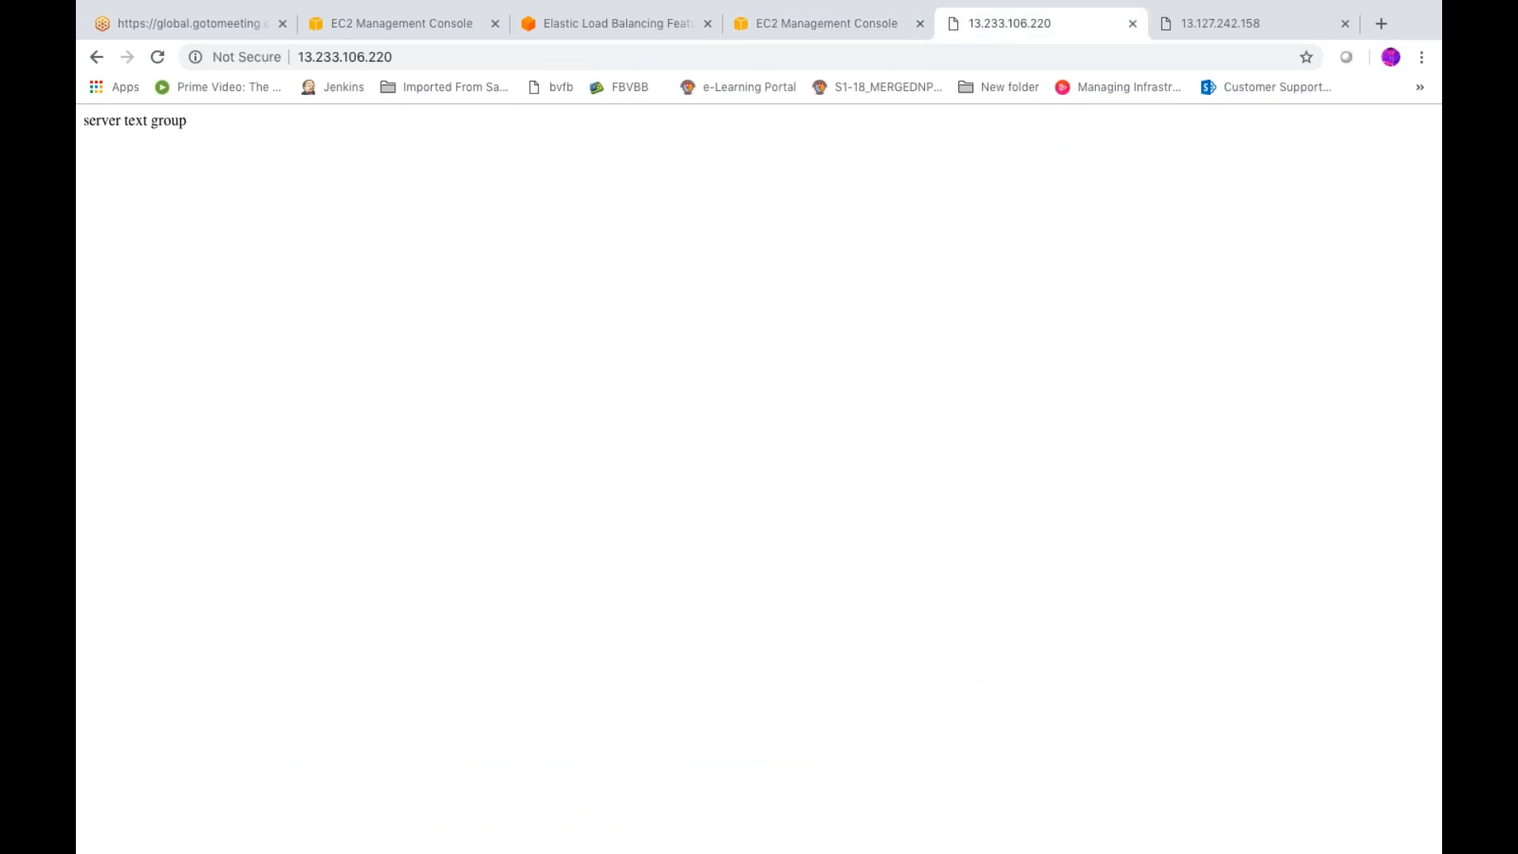
left_click(1190, 30)
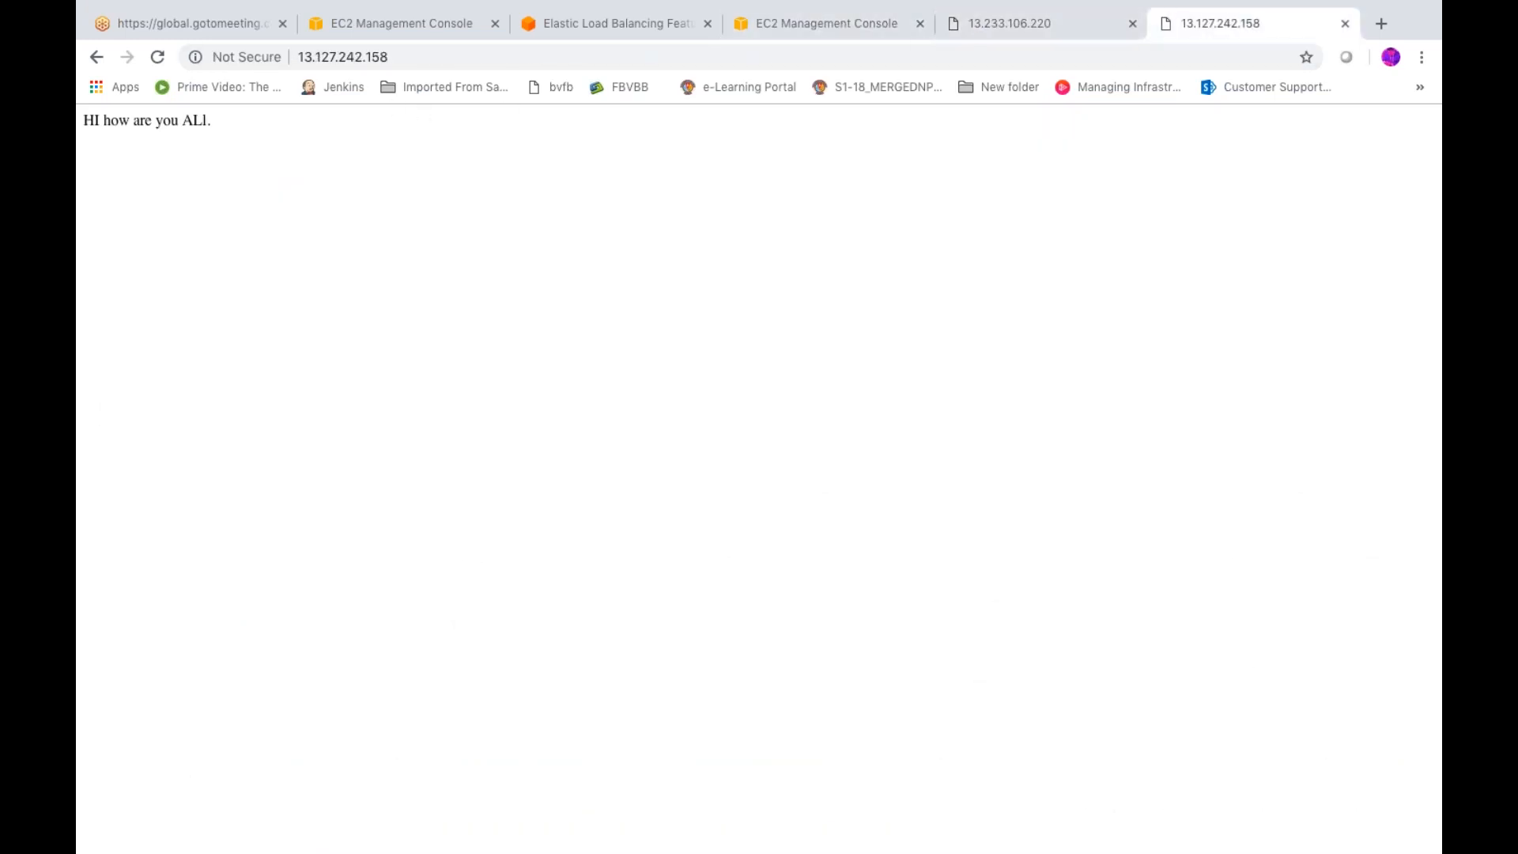
left_click(800, 20)
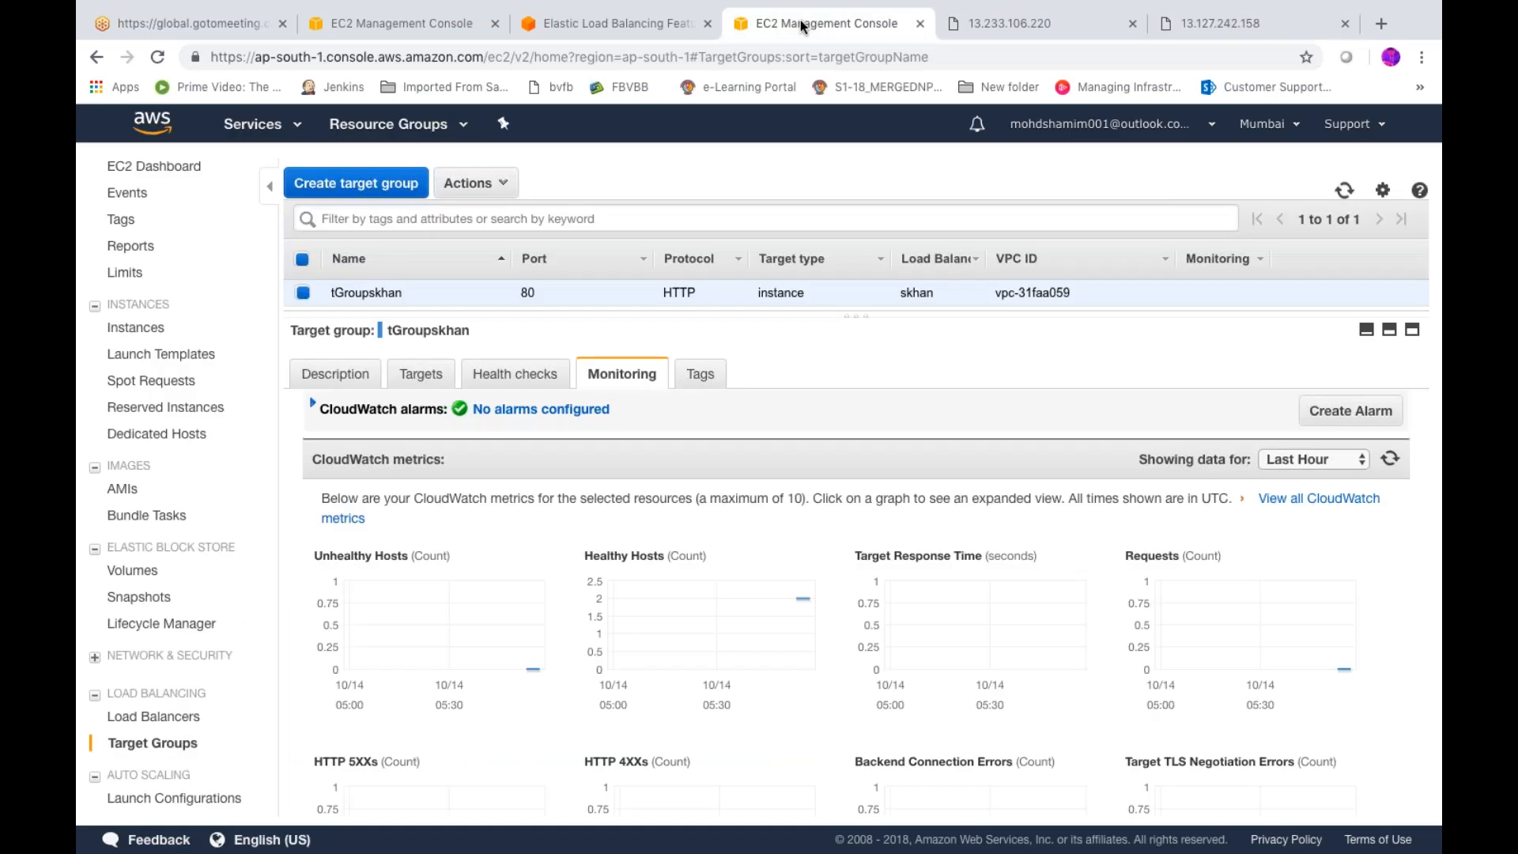
left_click(346, 373)
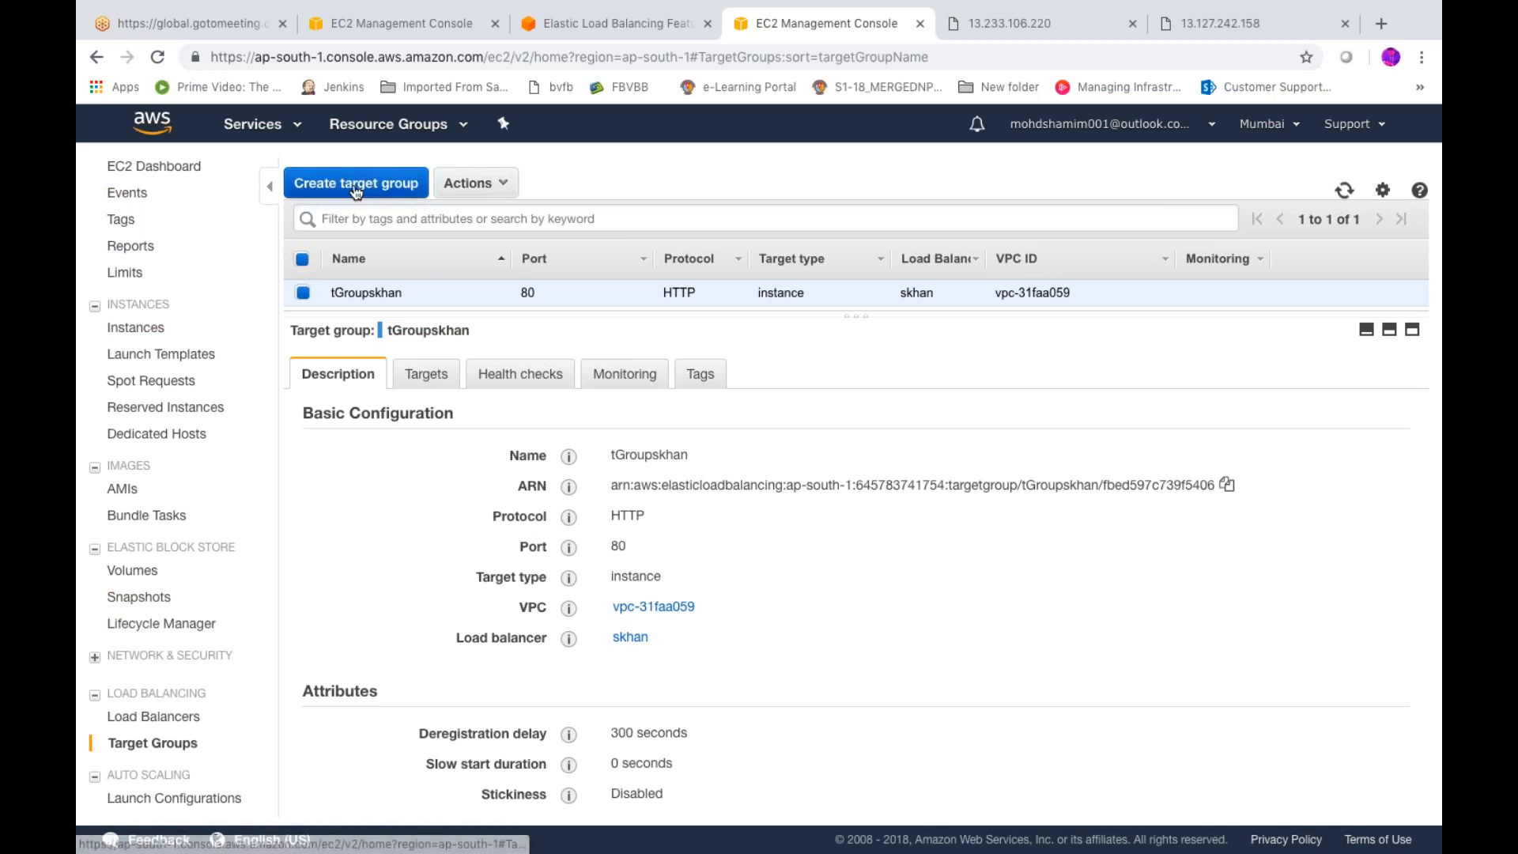
- Go to the EC2 service, list the running instances, and collapse the Network & Security section of the navigation
left_click(274, 133)
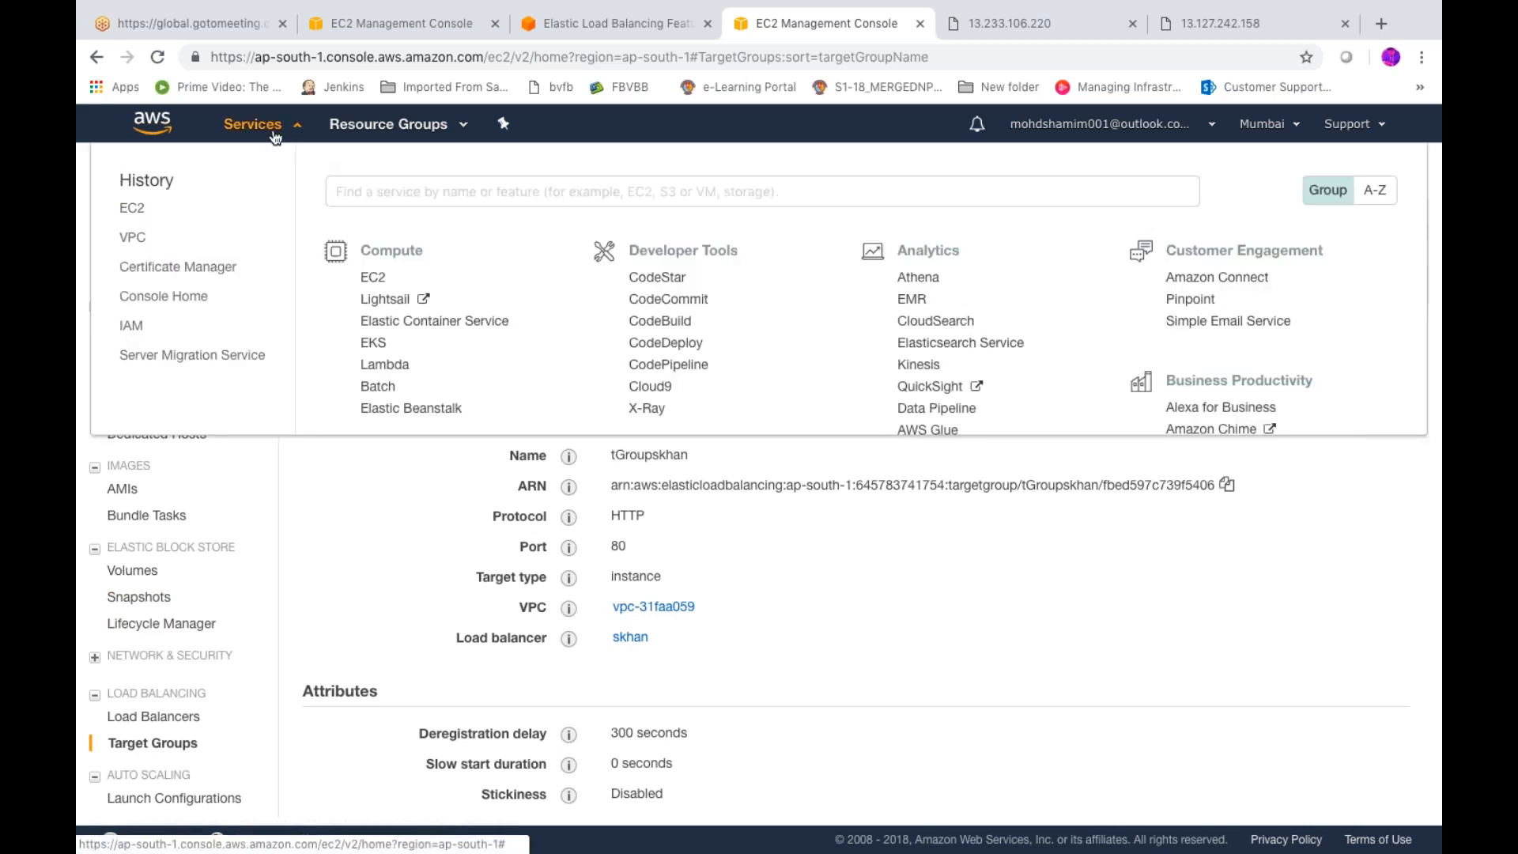
left_click(377, 279)
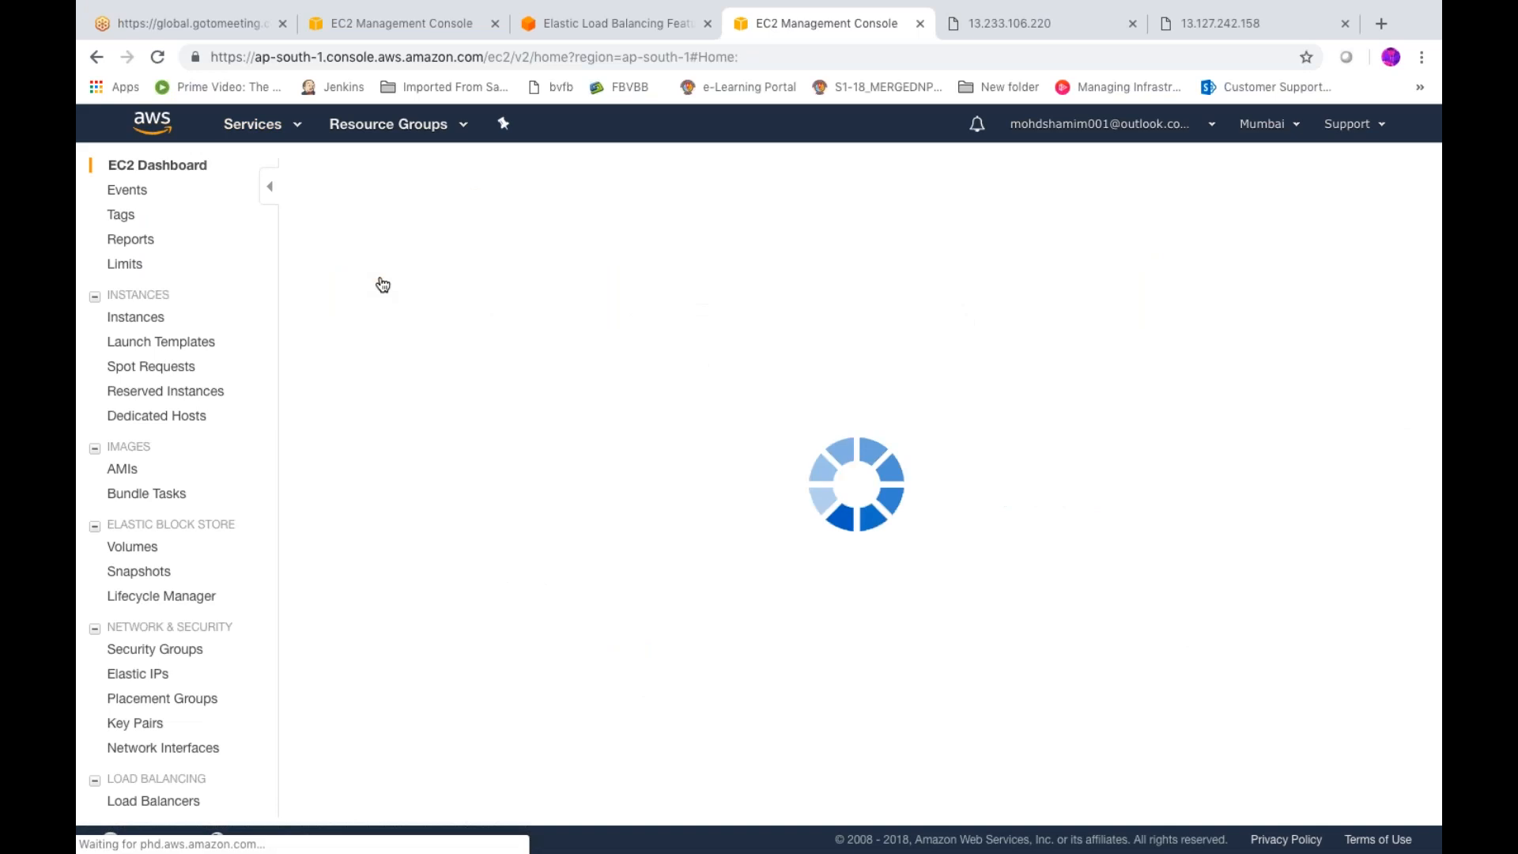
left_click(387, 236)
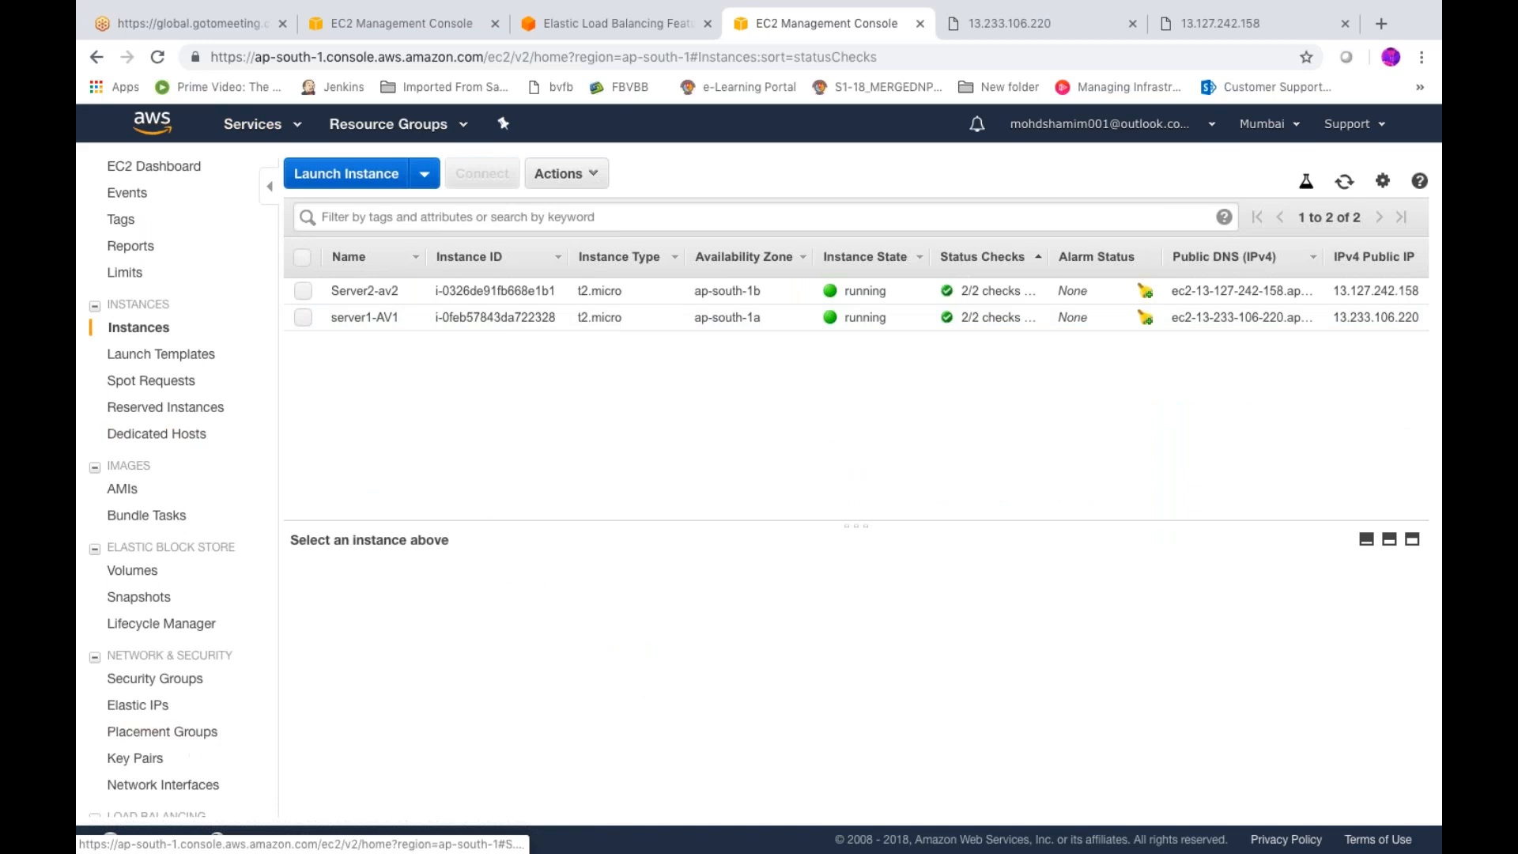
left_click(95, 656)
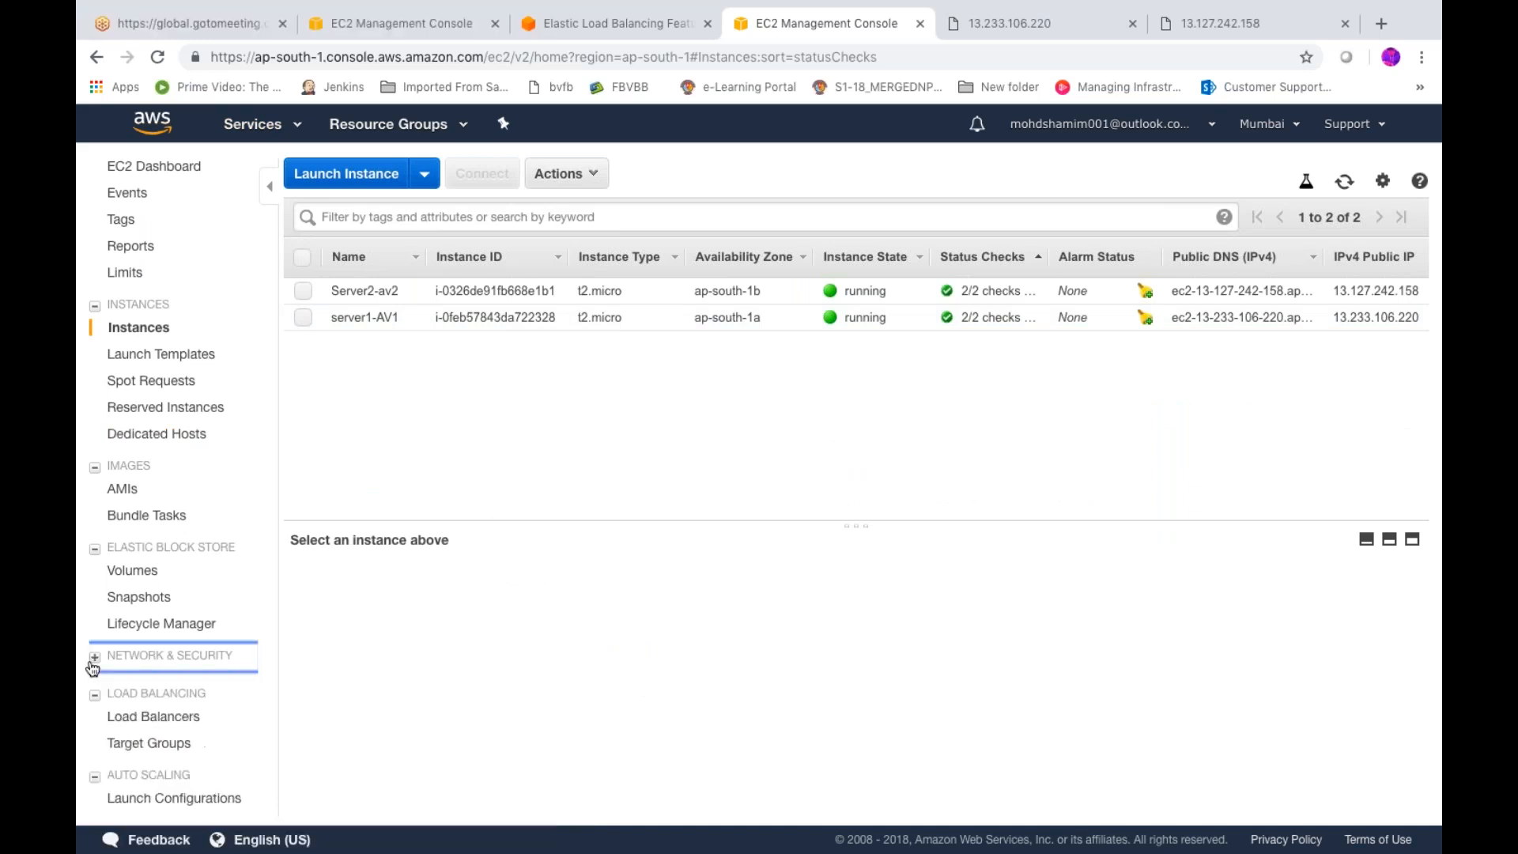
- Copy the new load balancer's DNS name from its description and open it in the tab holding 13.233.106.220
left_click(133, 720)
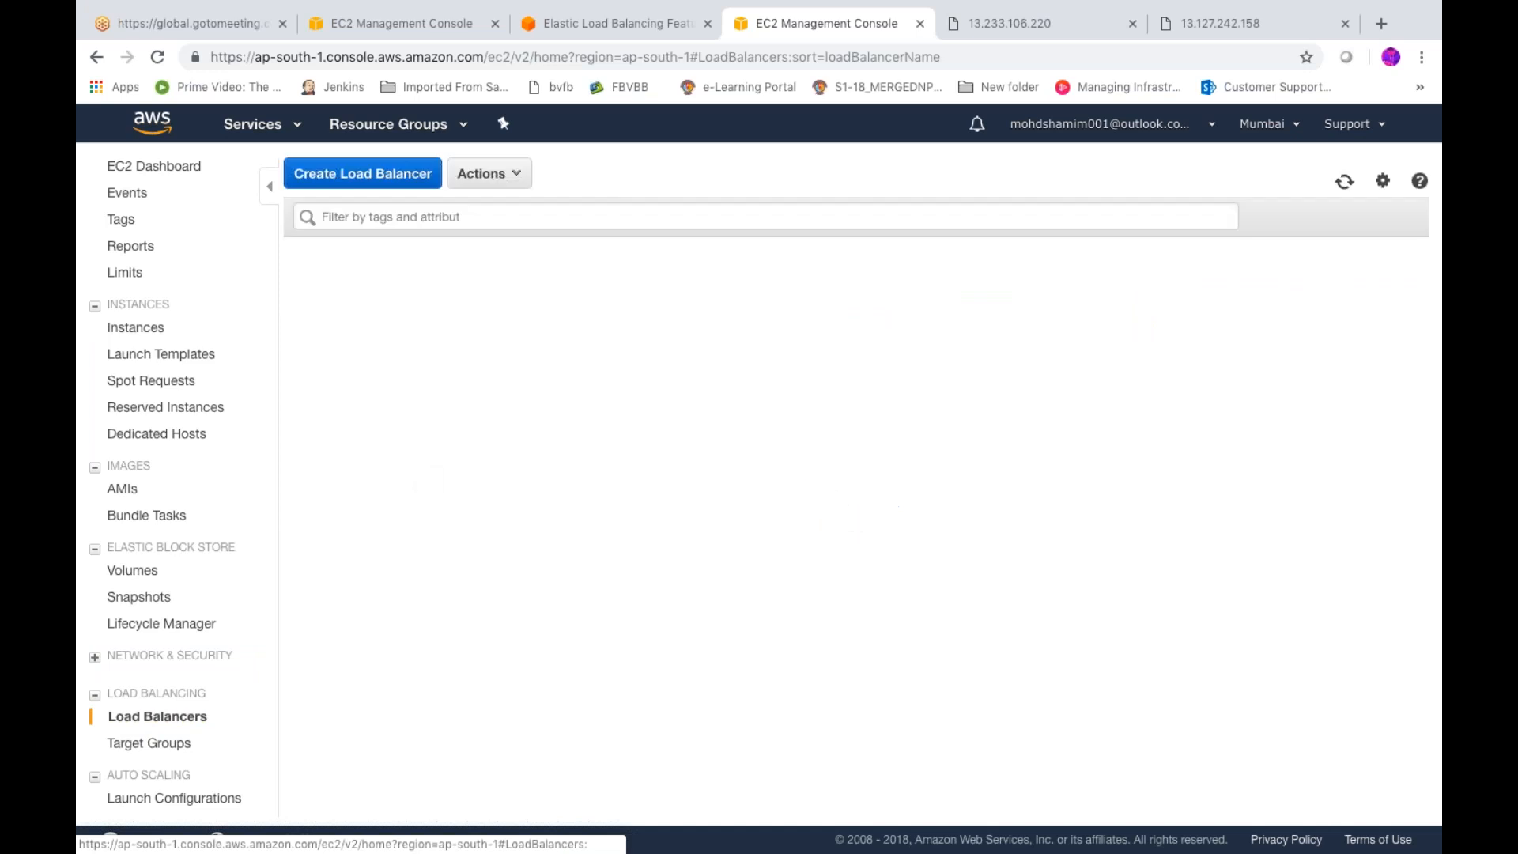
left_click(732, 738)
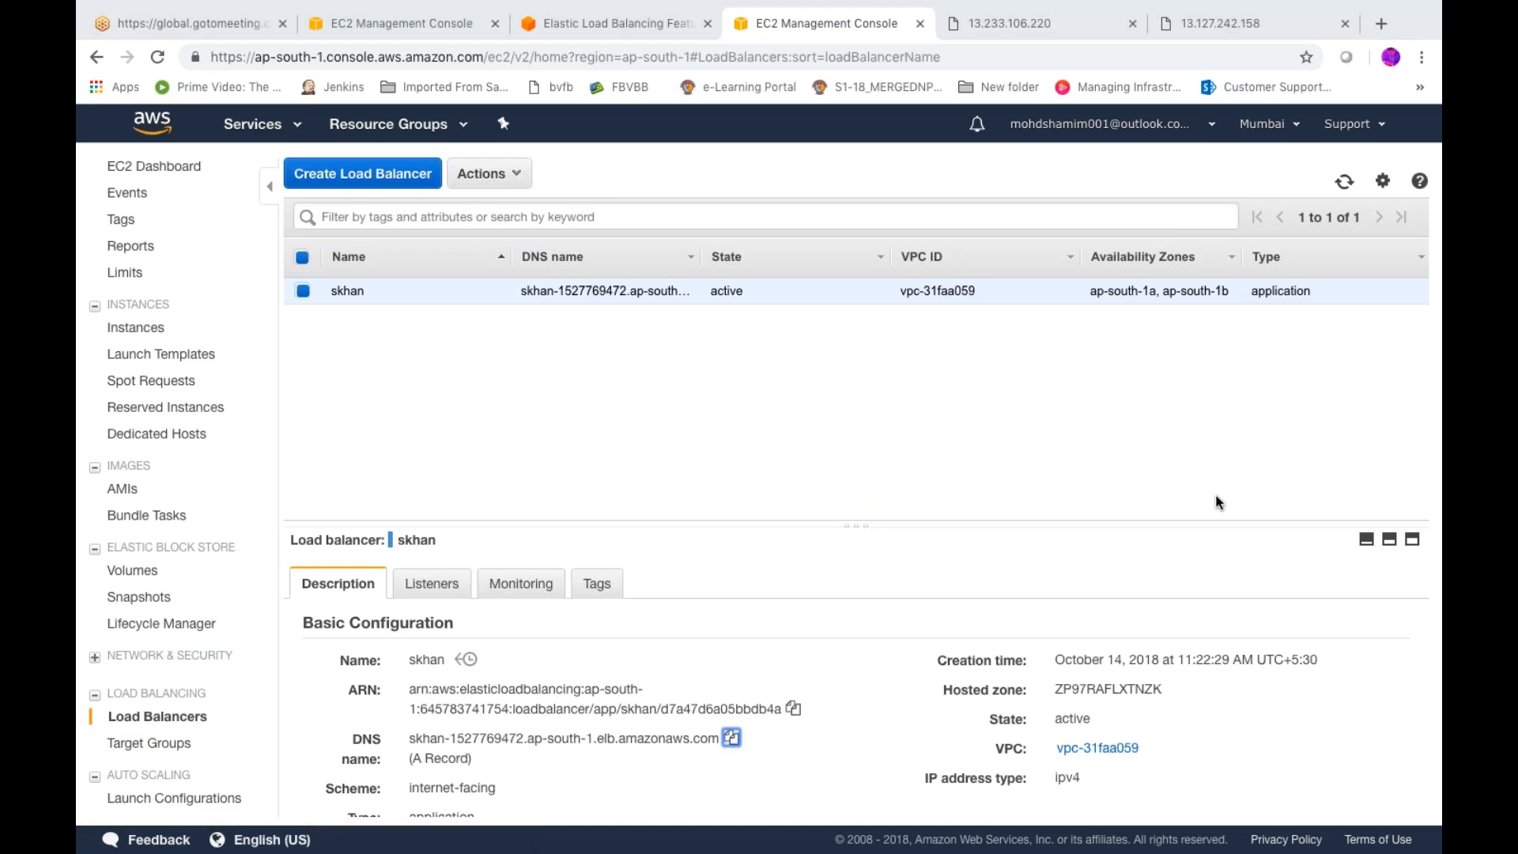
left_click(993, 27)
left_click(931, 57)
key("ctrl+v")
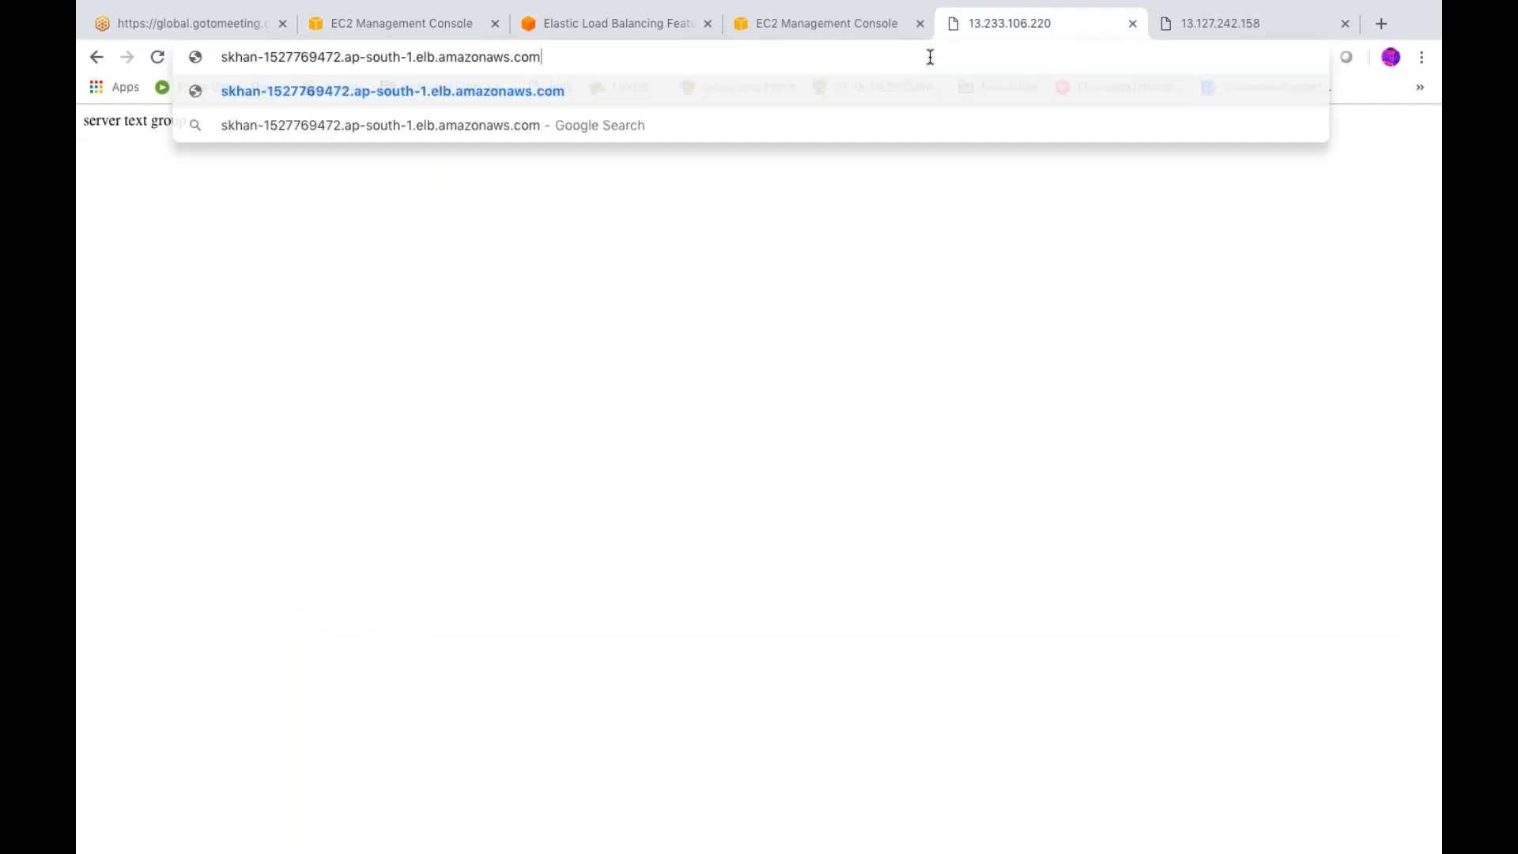
key("Return")
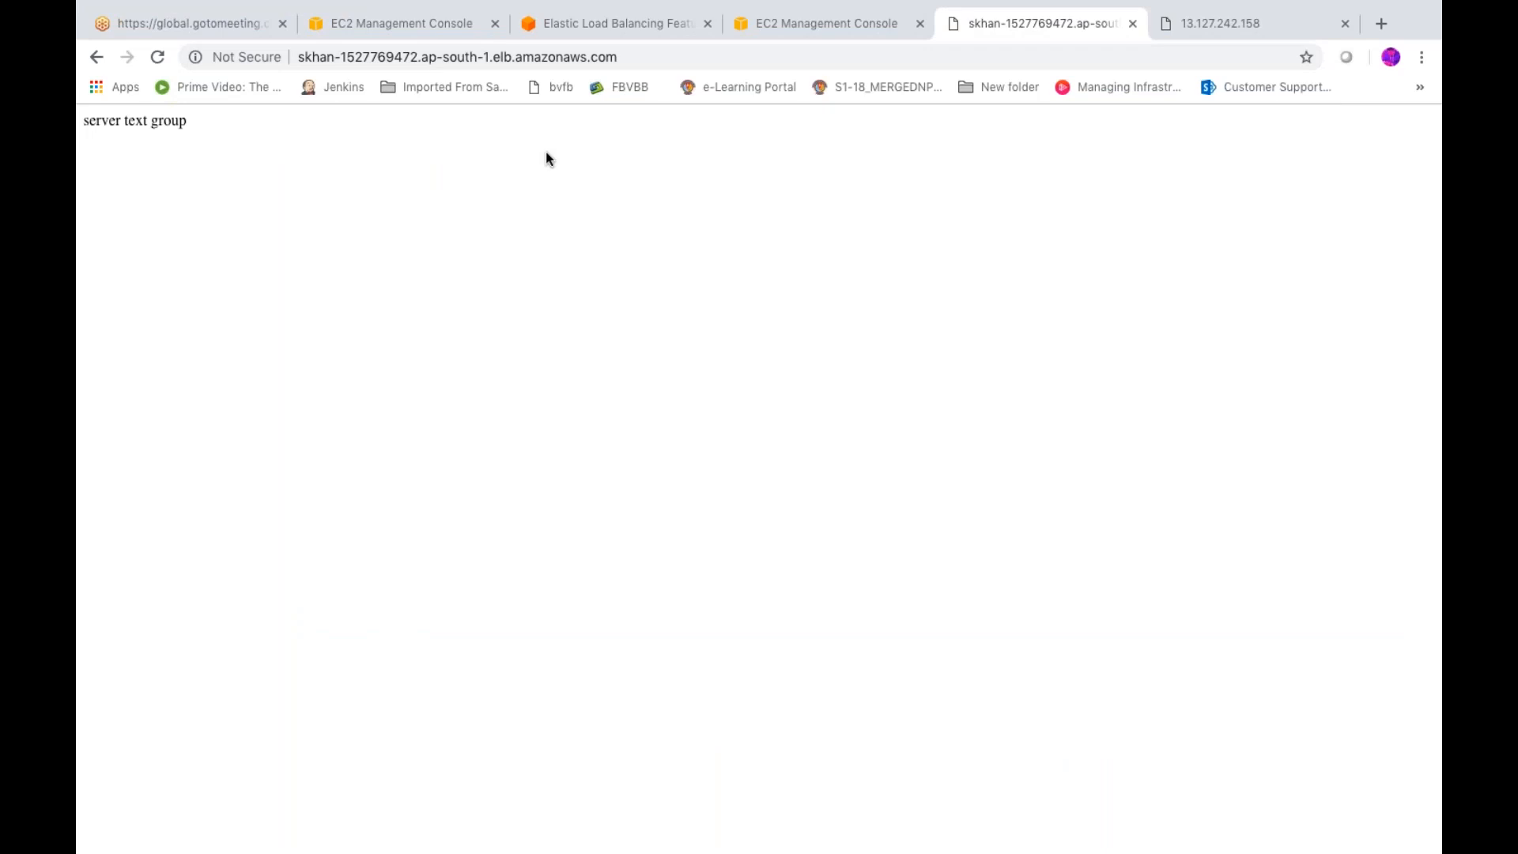
- Reload the load balancer's page repeatedly to check that it alternates between servers, and switch to the Elastic Load Balancing comparison page
left_click(157, 60)
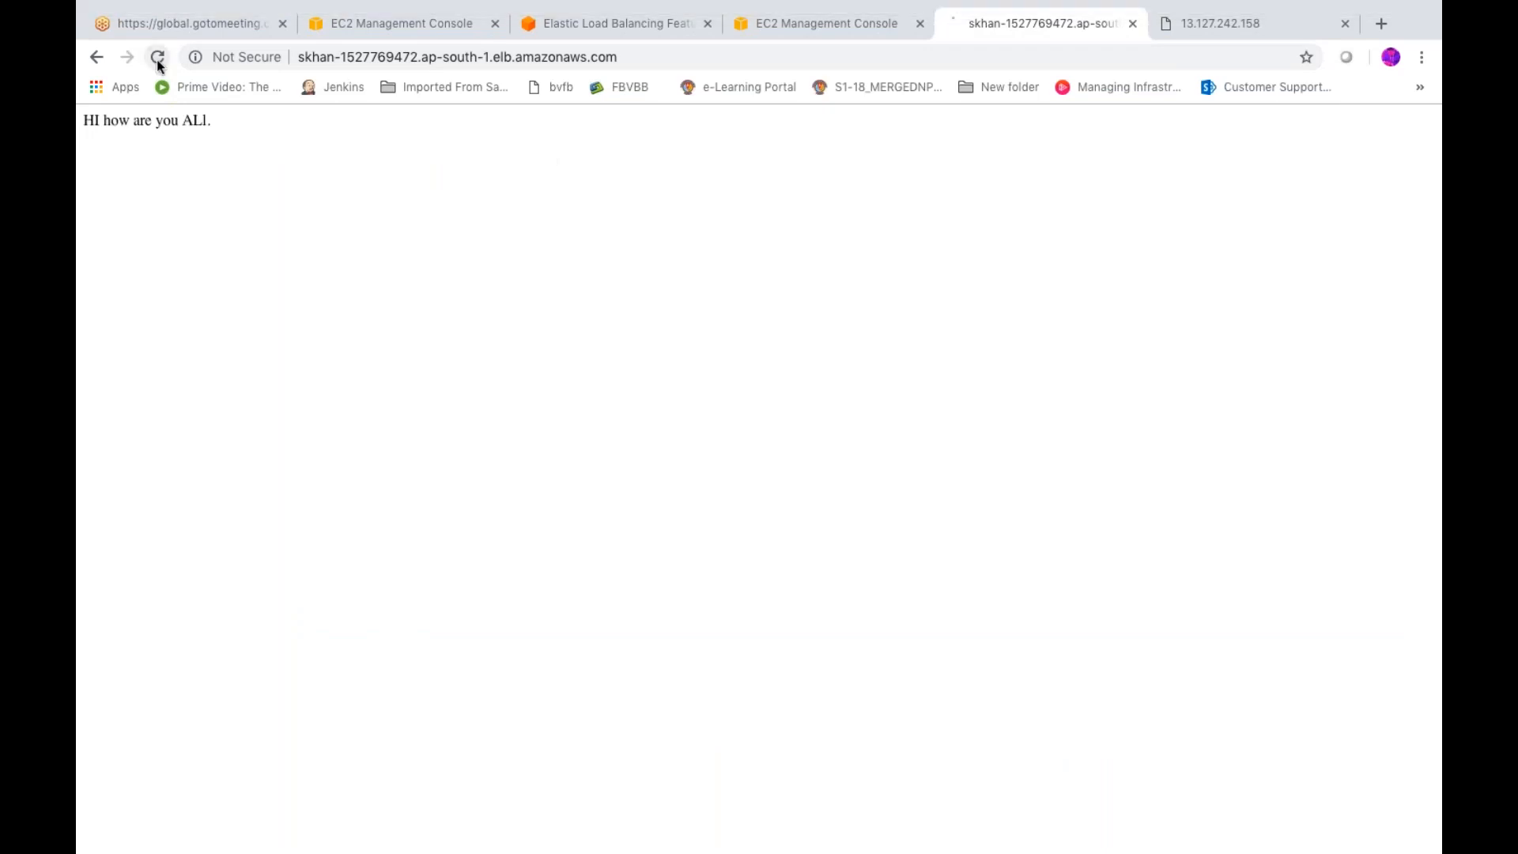
left_click(158, 60)
left_click(158, 60)
left_click(158, 61)
left_click(157, 60)
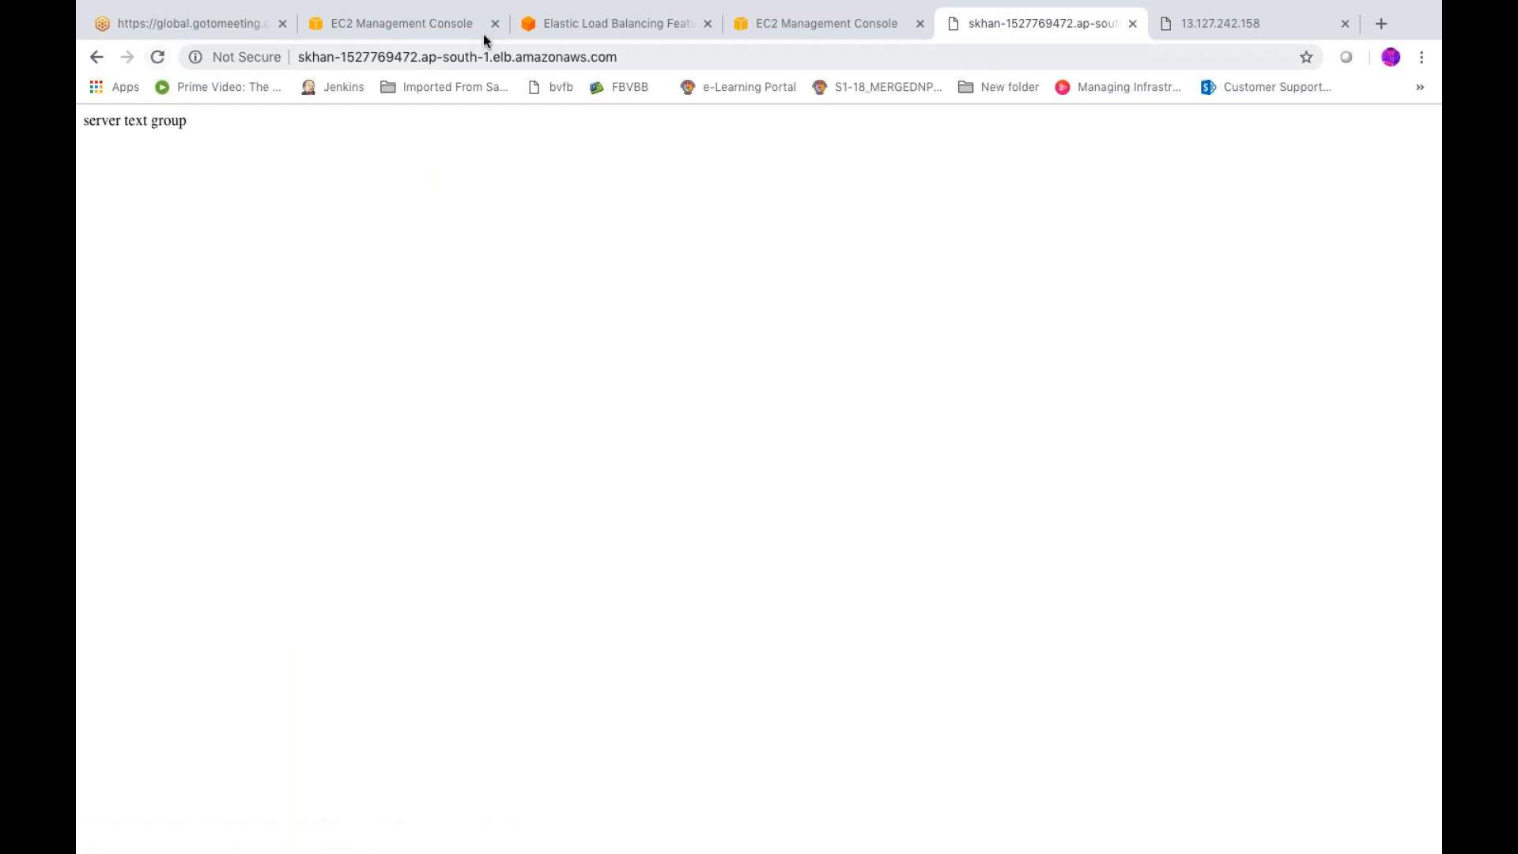
left_click(582, 22)
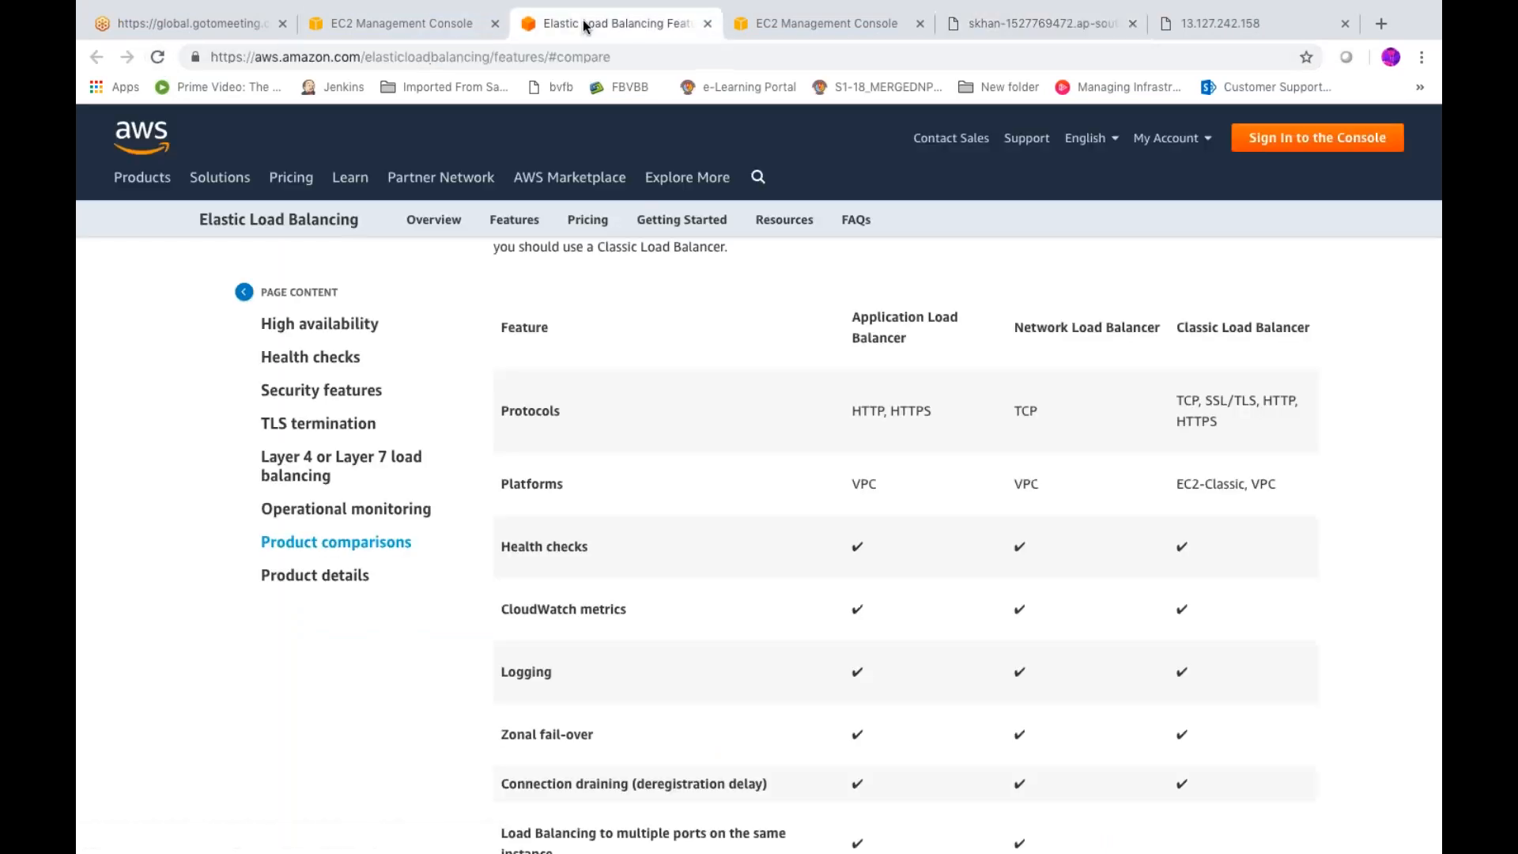
- Return to the load balancer's details, enlarge the details pane, and remove the websecurity1 security group so only default is assigned
left_click(786, 27)
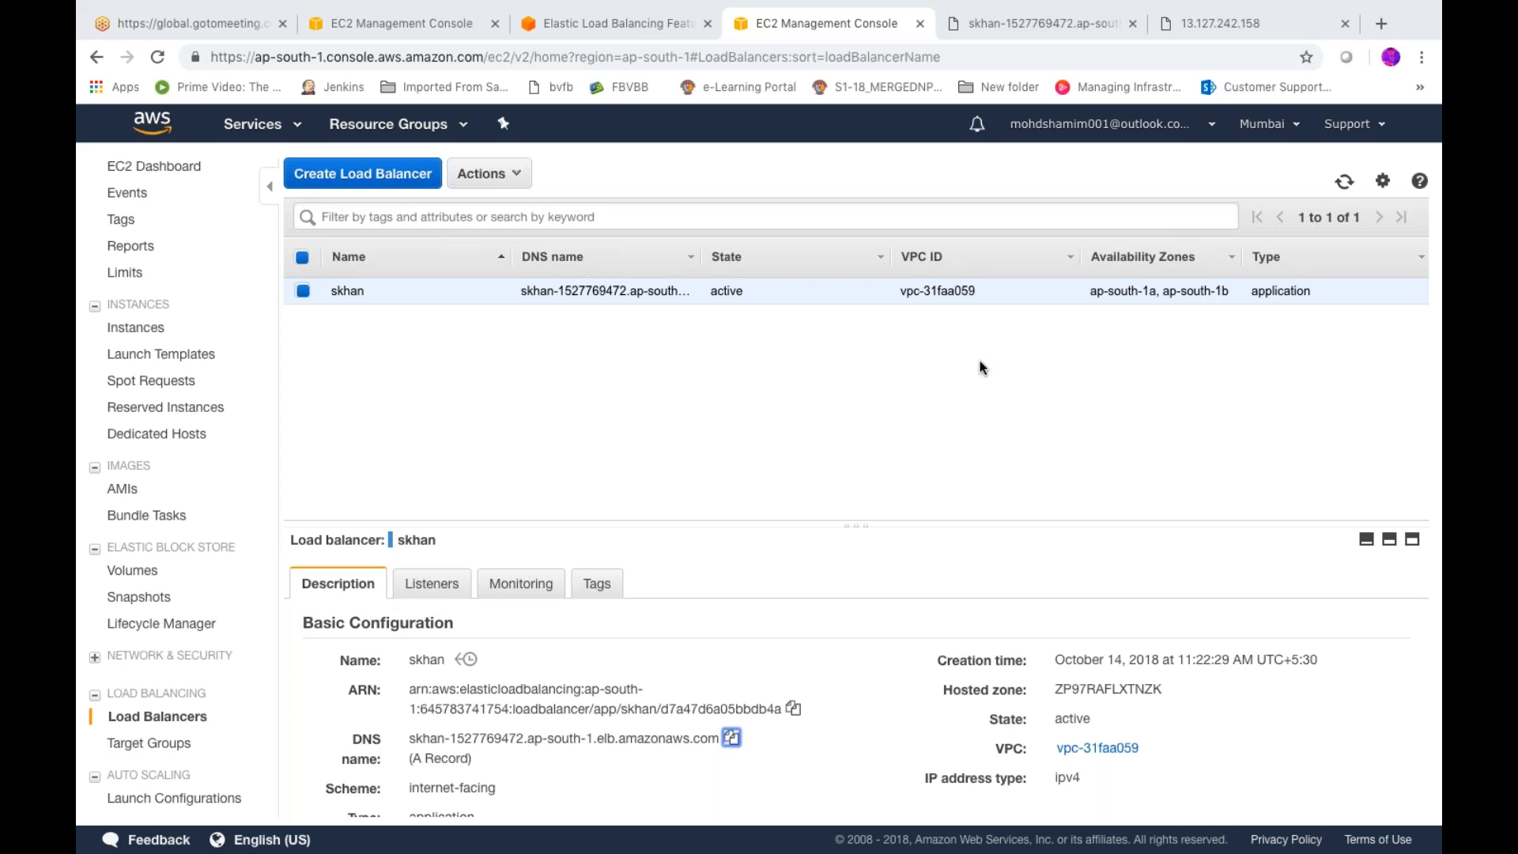
key("super+Tab")
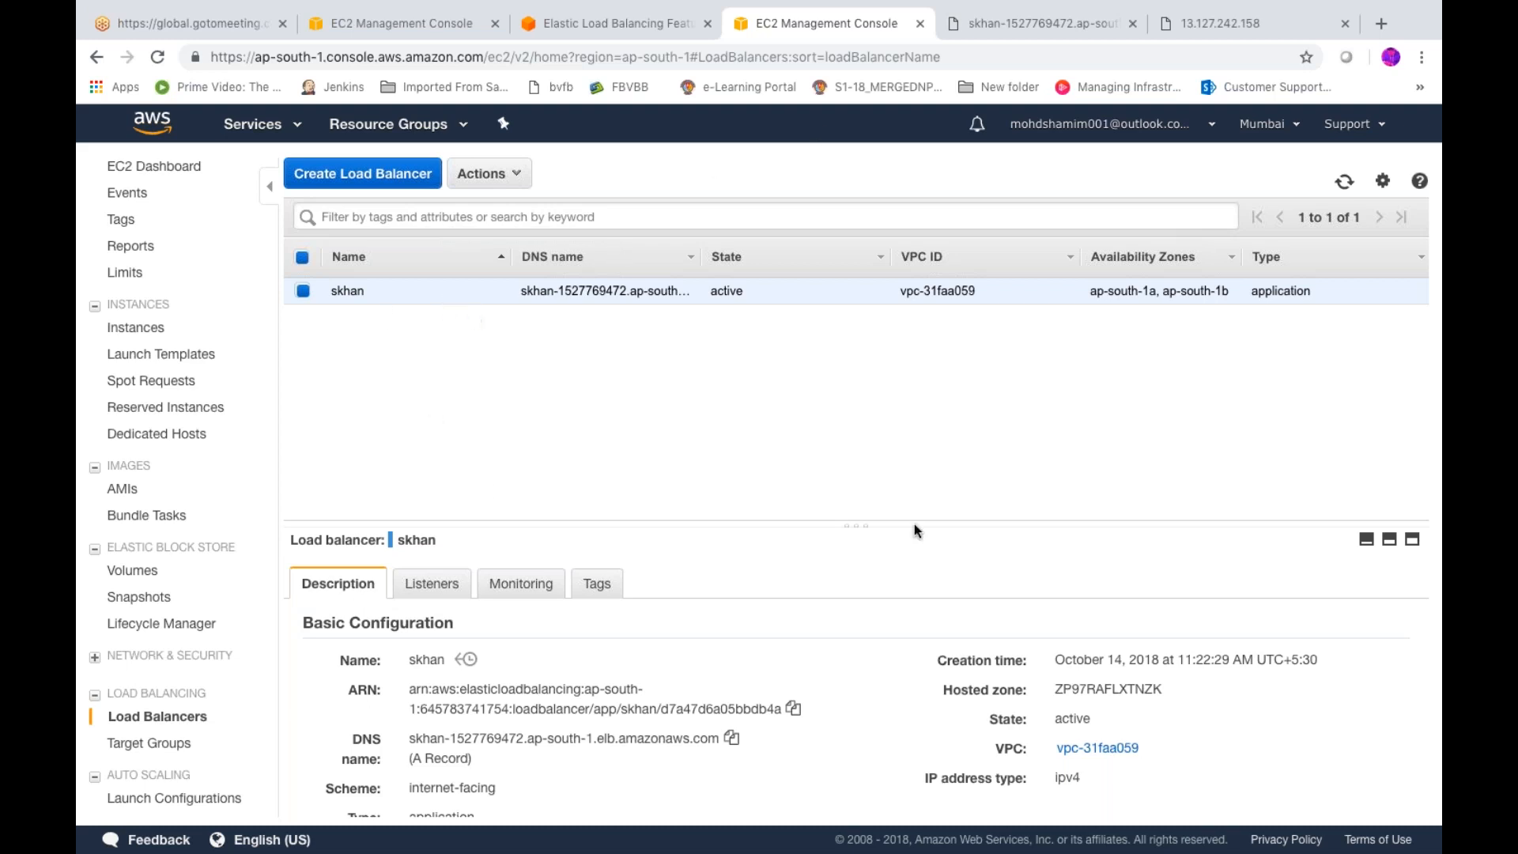
left_click(1411, 538)
left_click(1391, 330)
left_click(1414, 540)
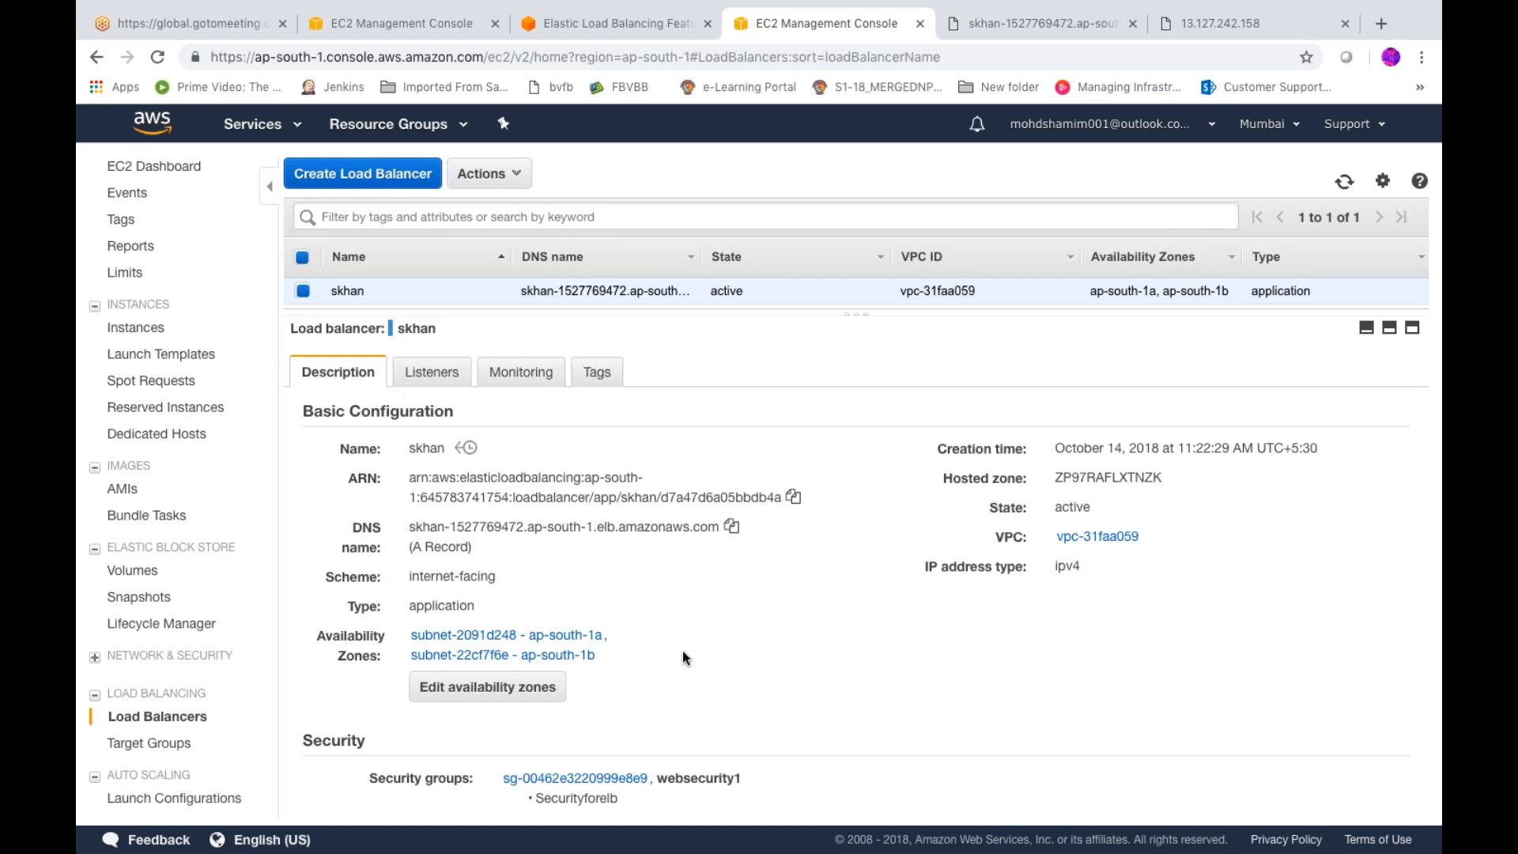
scroll(681, 652, "down", 3)
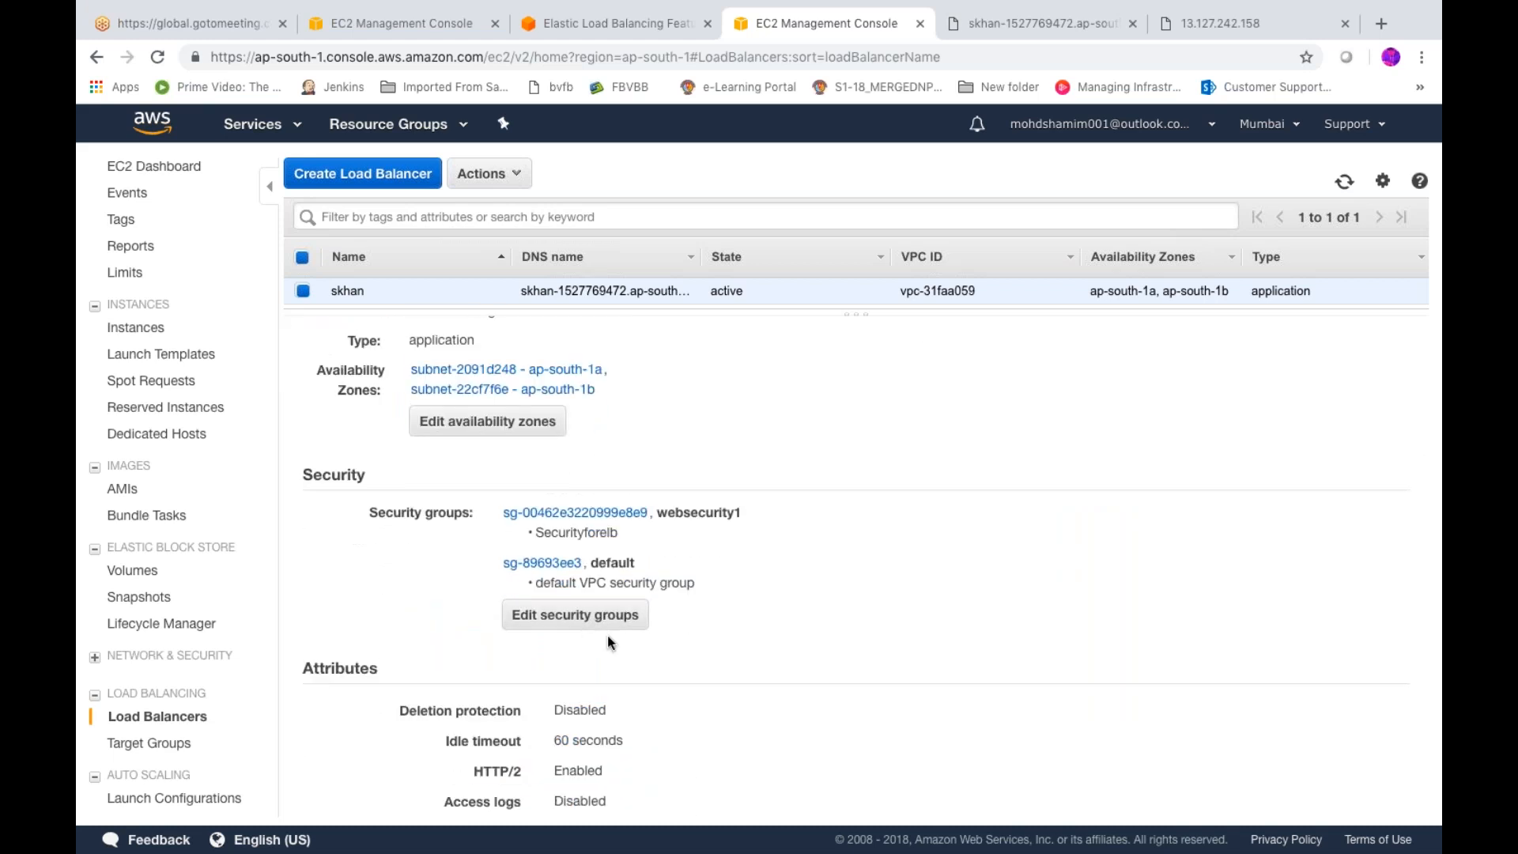
scroll(610, 643, "down", 1)
left_click(593, 559)
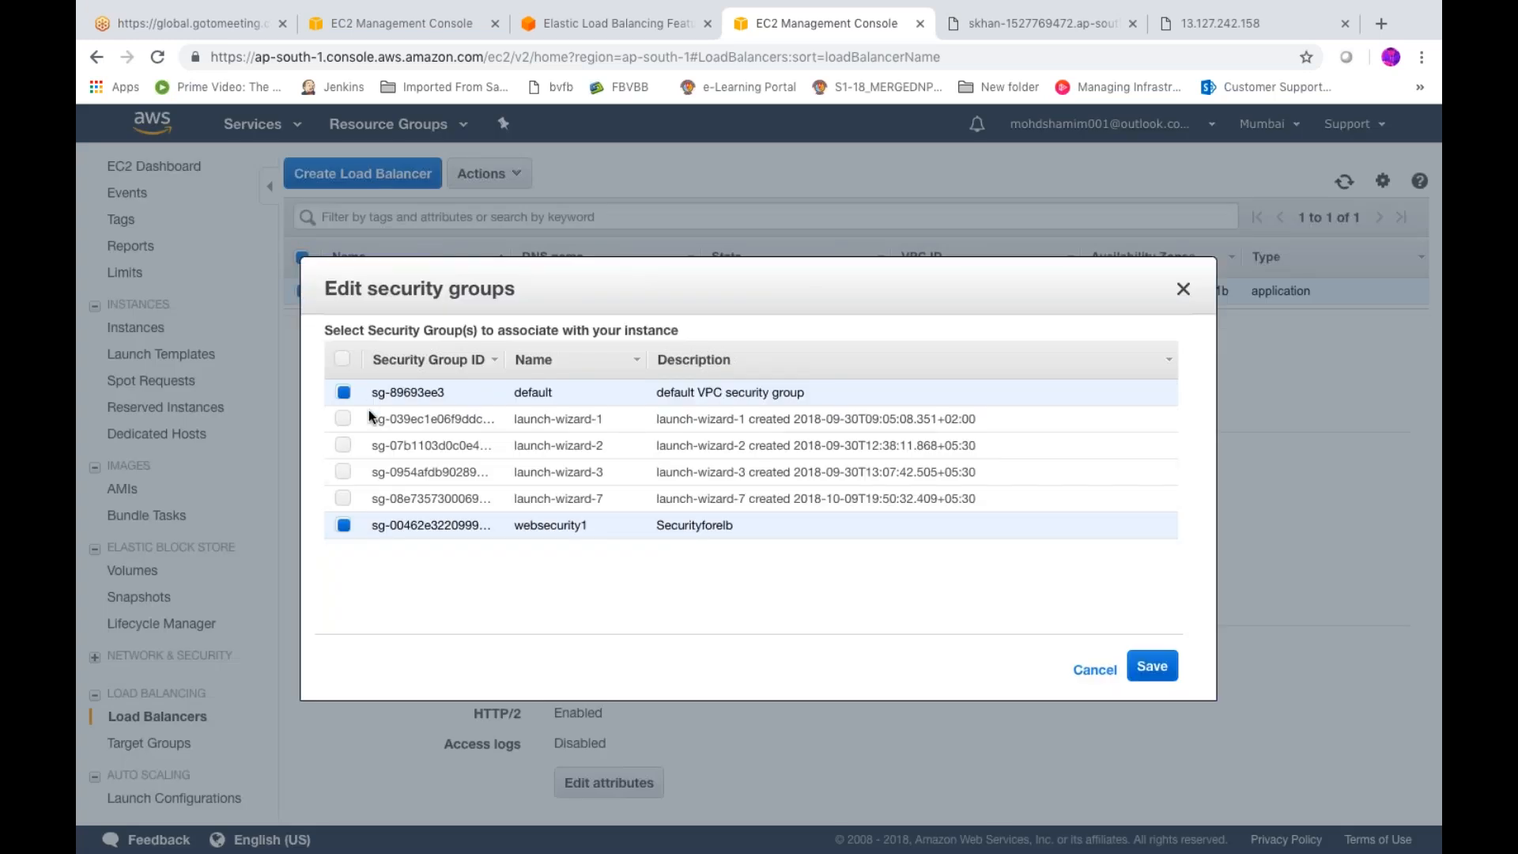
left_click(343, 525)
left_click(1153, 668)
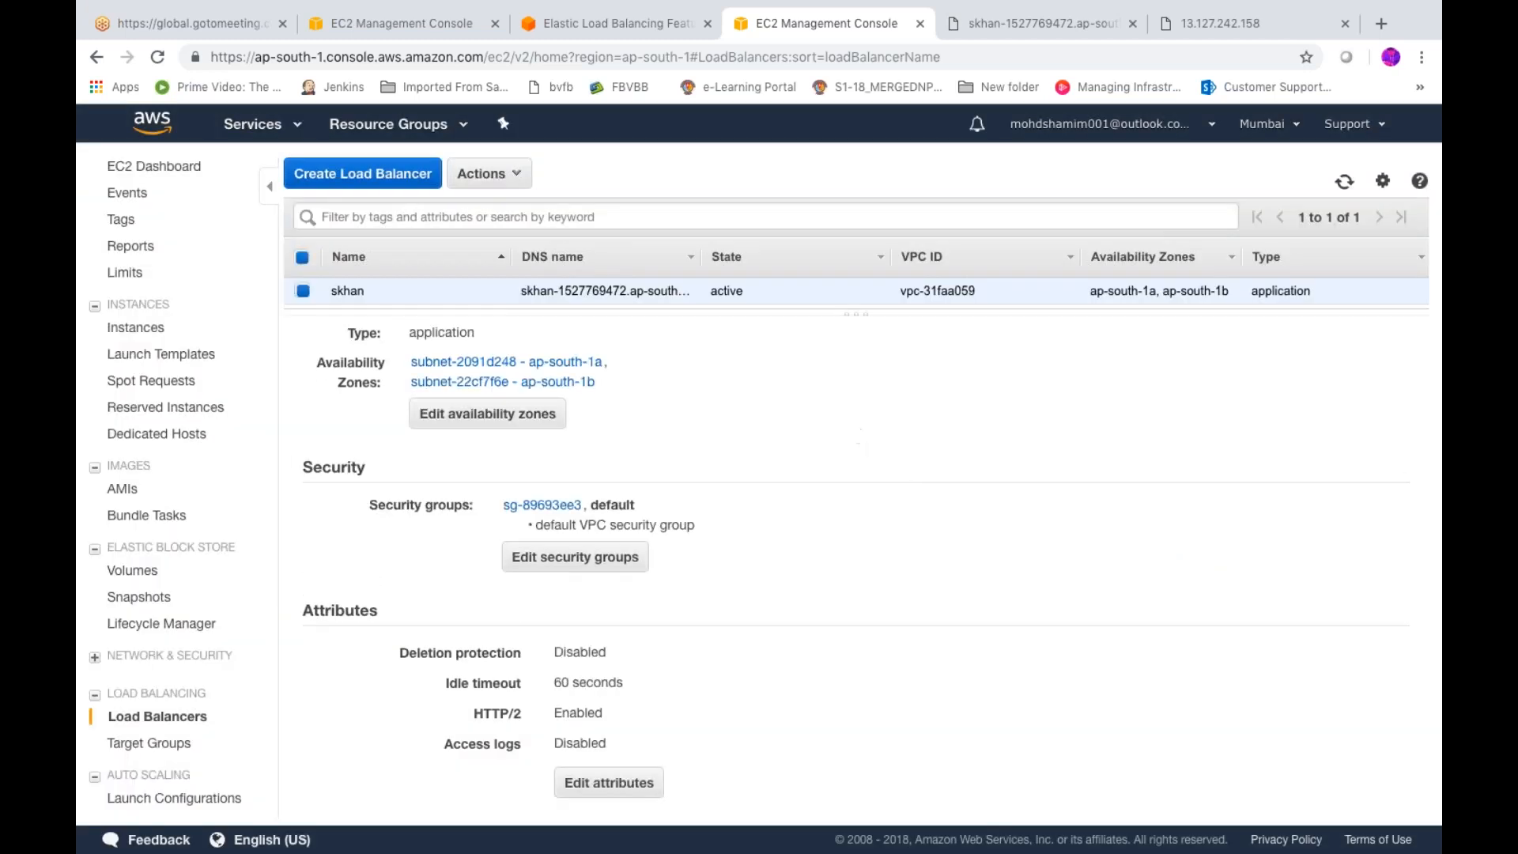
- Reload the load balancer's DNS page repeatedly to check that it serves both servers with only the default security group
key("ctrl+Tab")
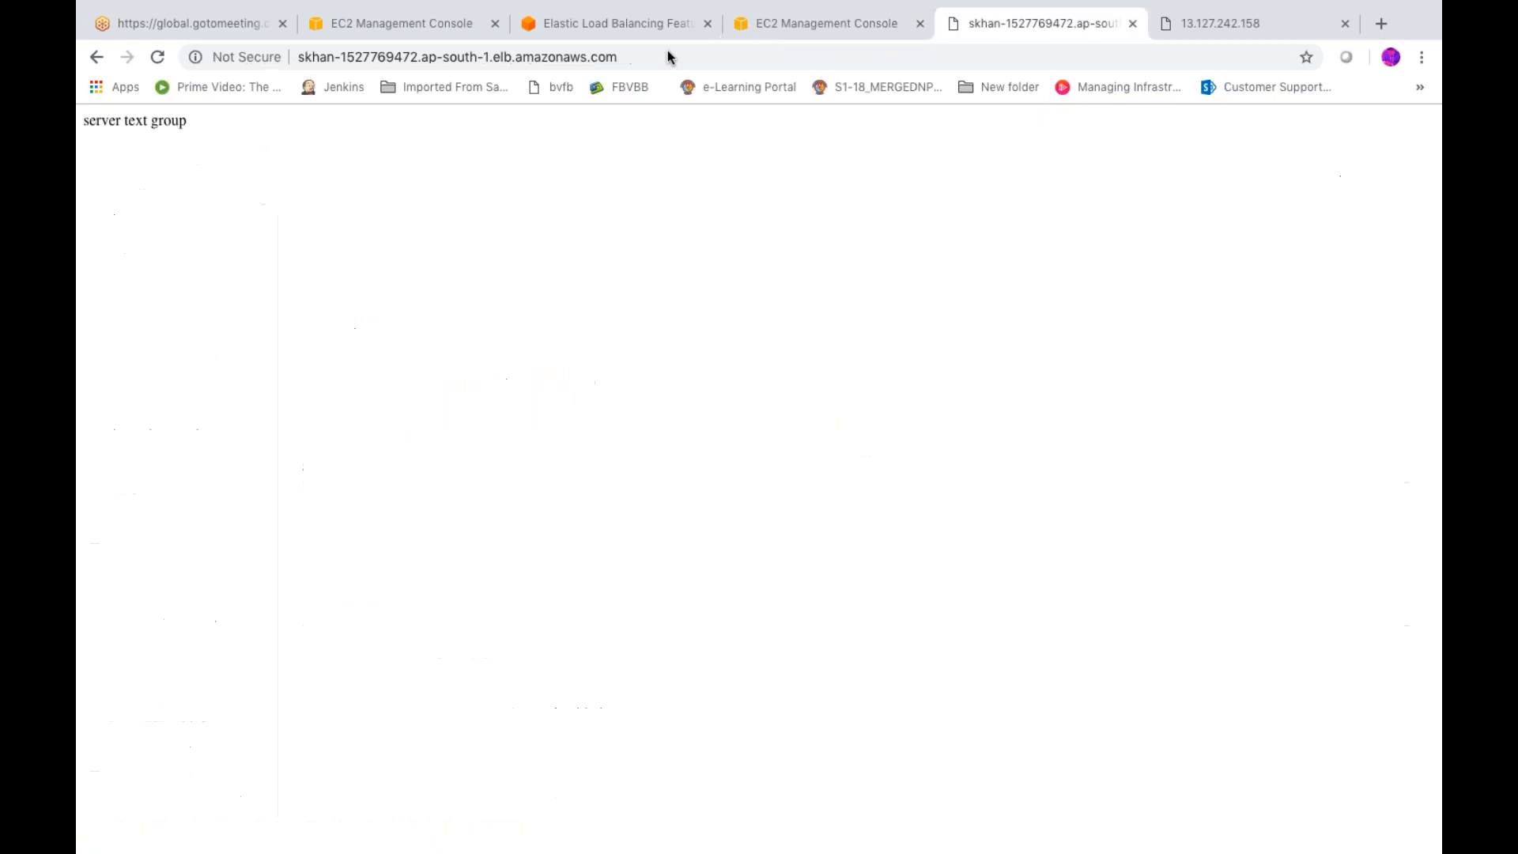
left_click(158, 57)
left_click(158, 58)
left_click(158, 58)
left_click(158, 58)
left_click(158, 58)
left_click(158, 57)
left_click(158, 58)
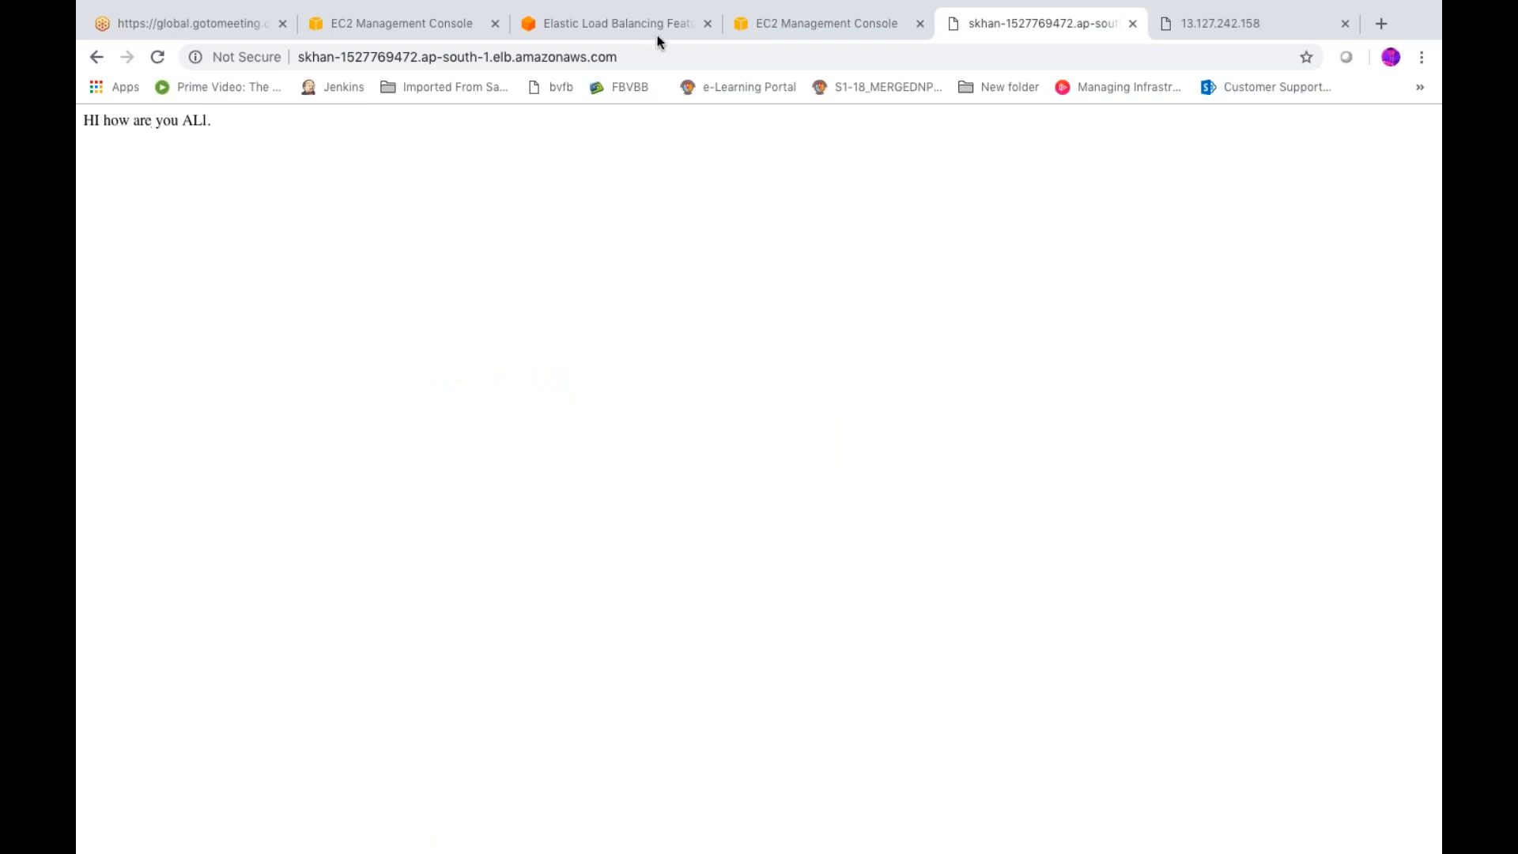
- Return to the load balancer's details, open its default security group, and review the group's inbound and outbound rules
left_click(811, 28)
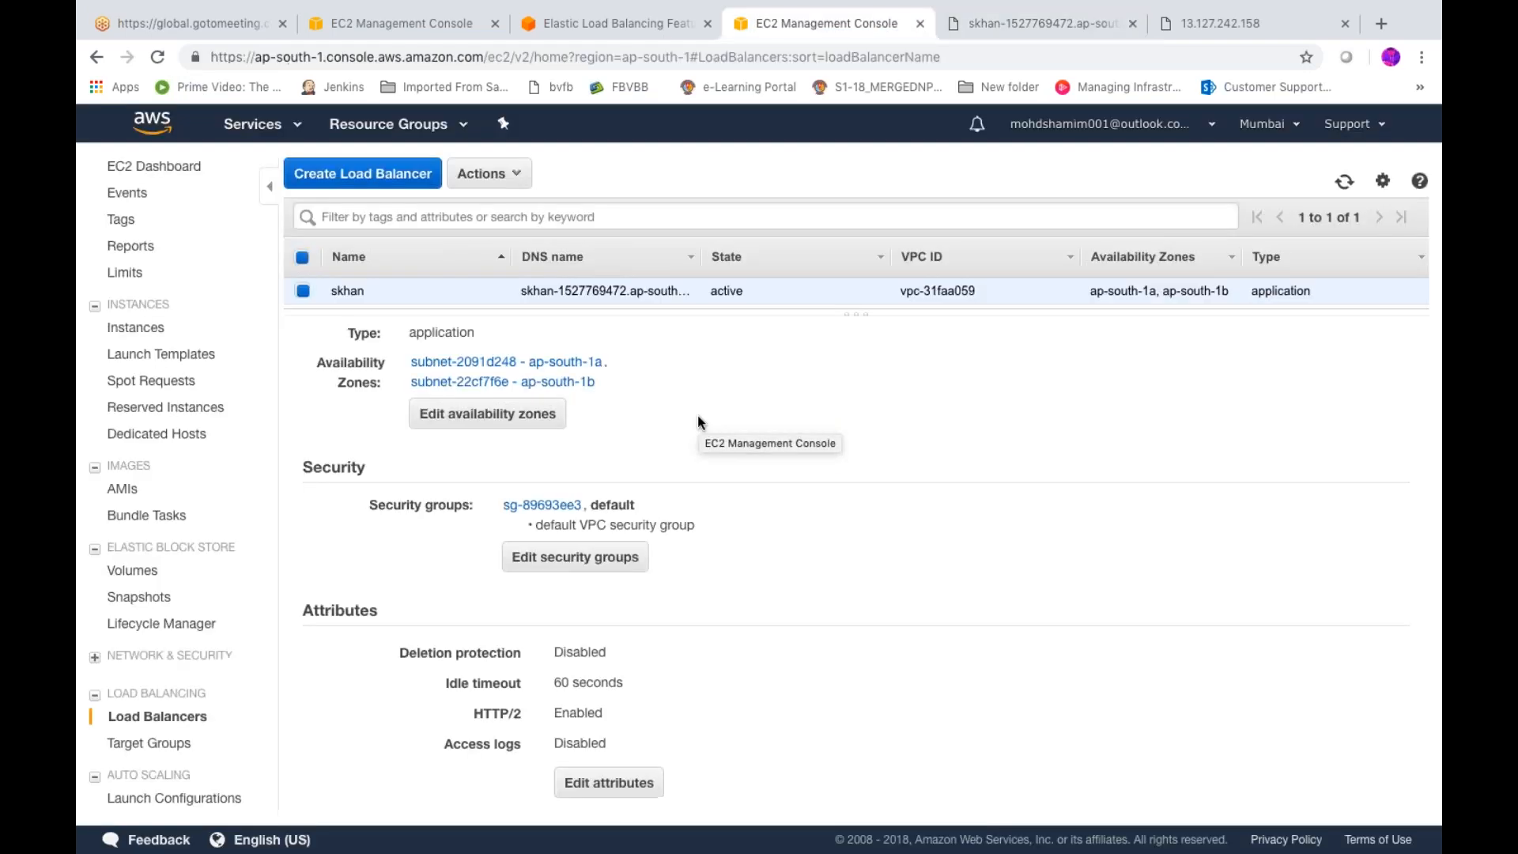
left_click(583, 552)
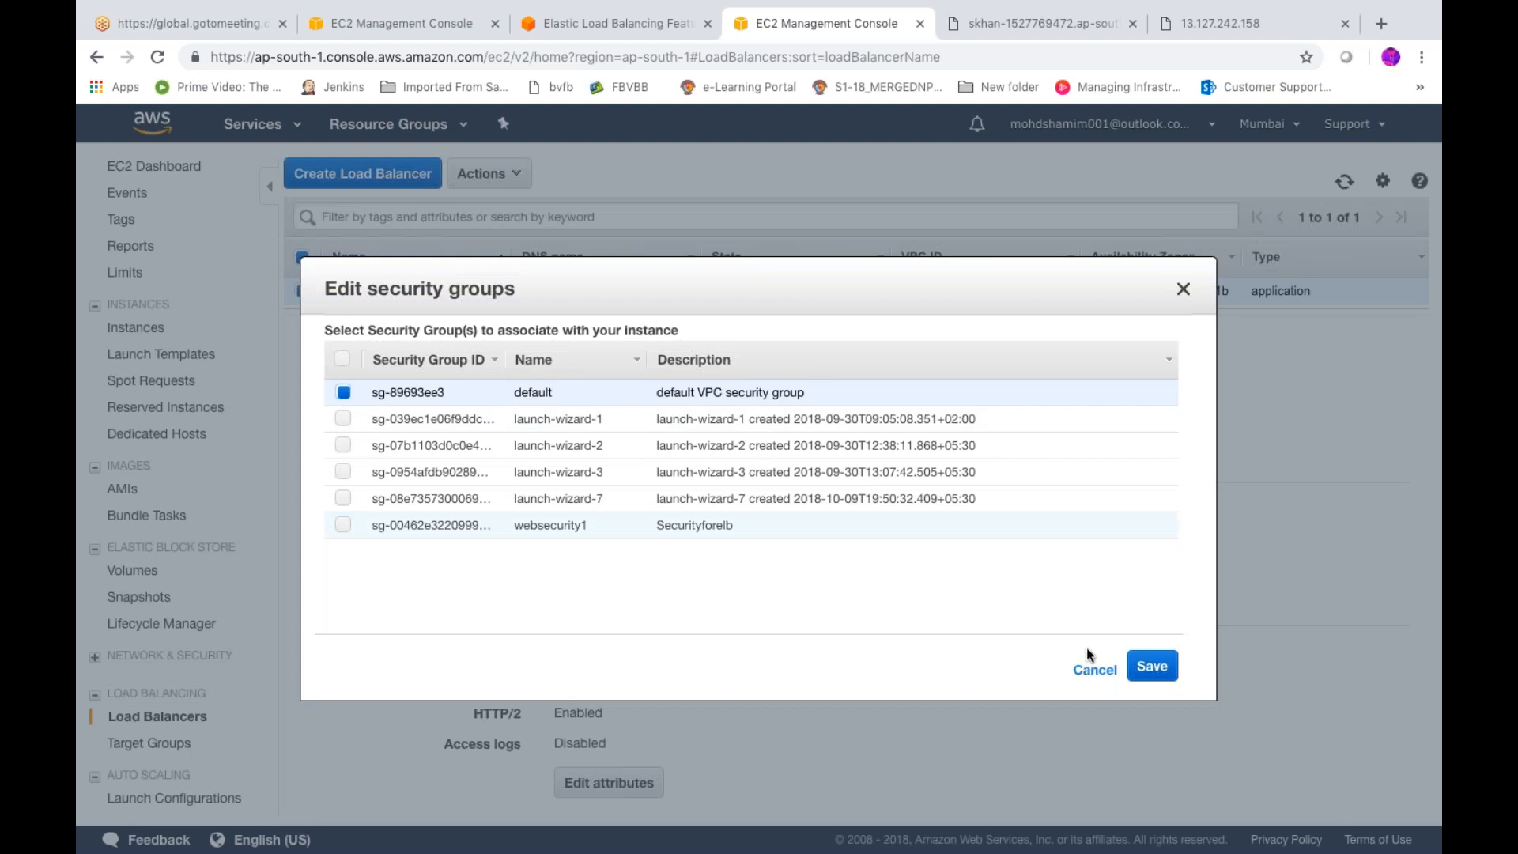
left_click(1093, 674)
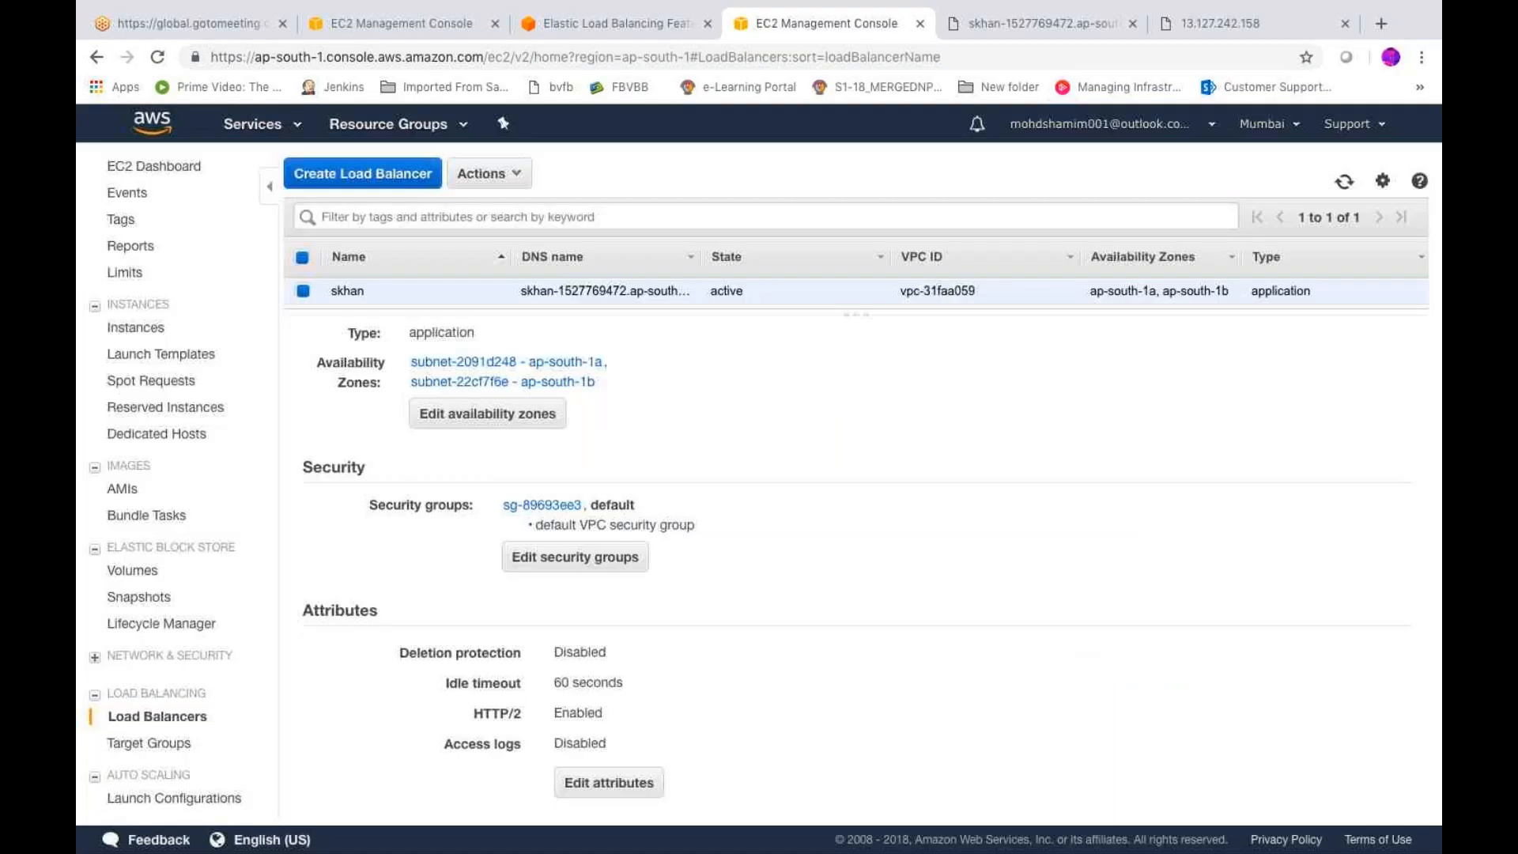
left_click(541, 504)
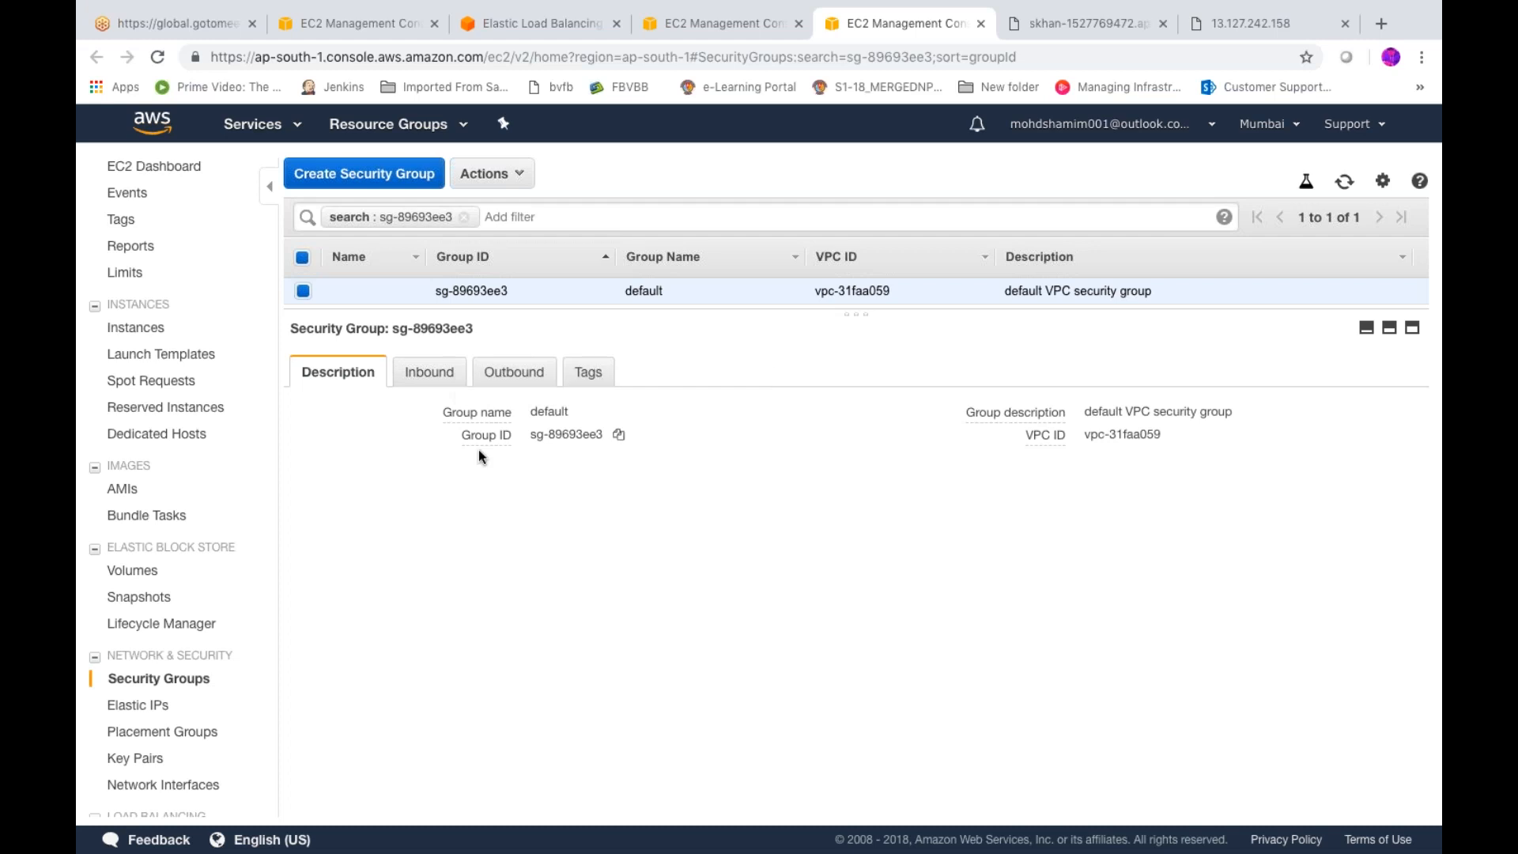
left_click(437, 378)
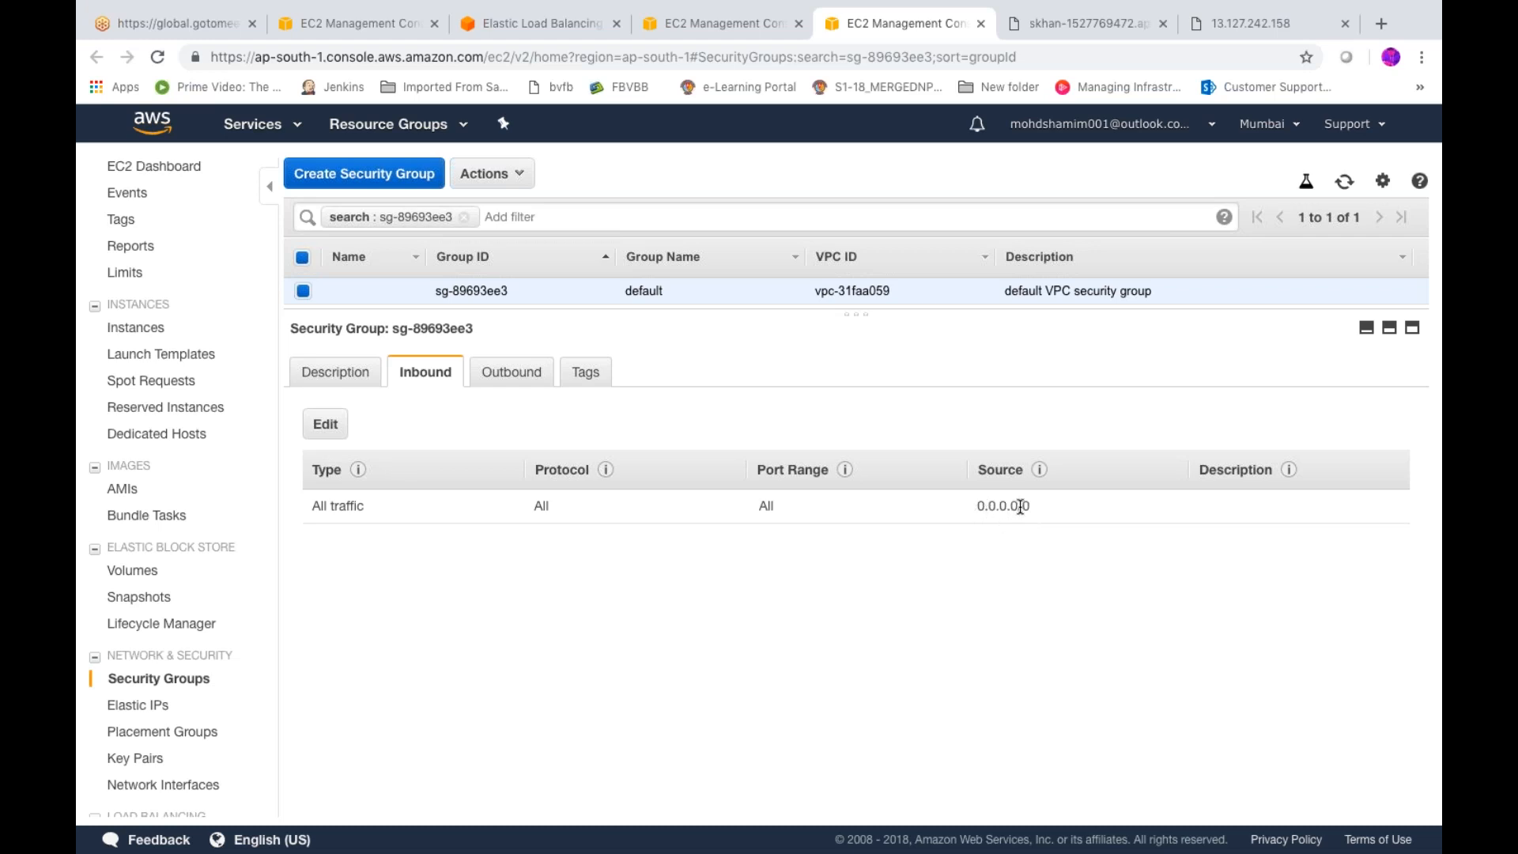
left_click_drag(1020, 506, 1039, 514)
left_click(875, 437)
left_click(510, 374)
left_click(427, 380)
- Edit the default security group's all-traffic inbound rule, trying the group itself, sg-89693ee3, as the custom source
left_click(325, 424)
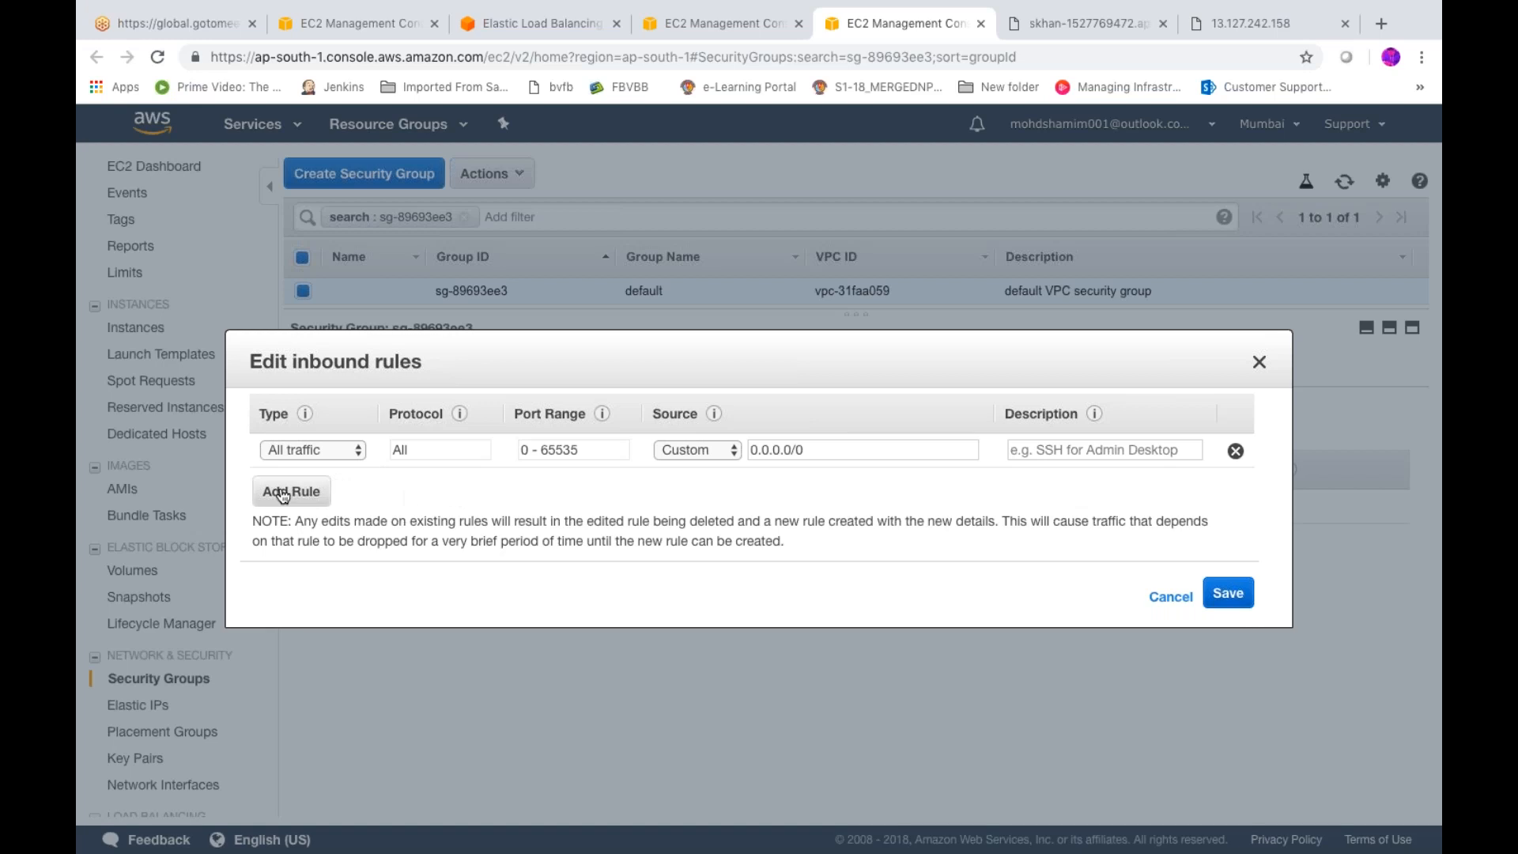
left_click(712, 453)
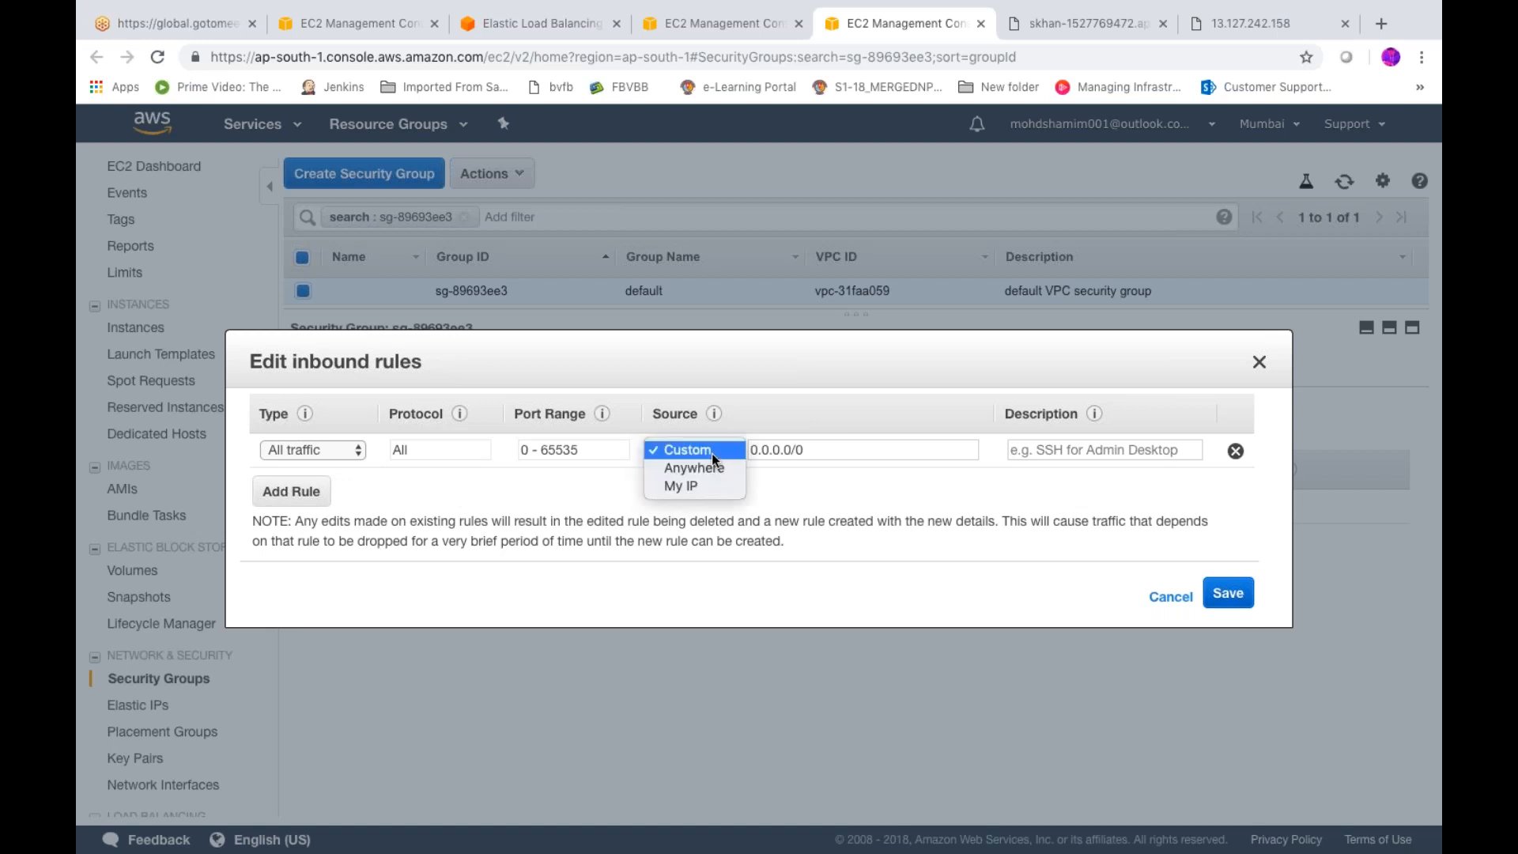
left_click(819, 459)
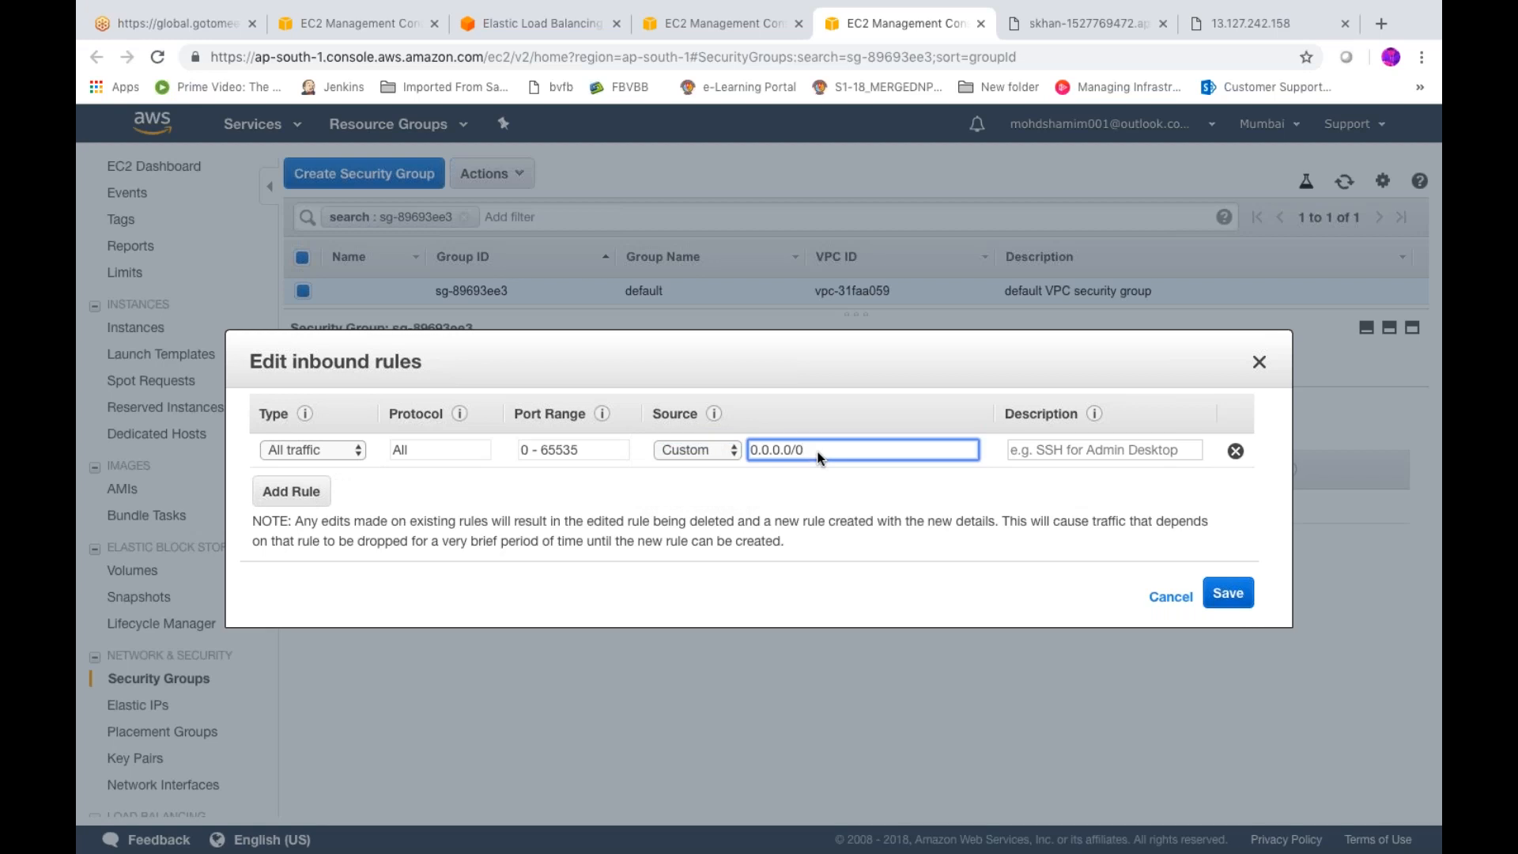
key("BackSpace")
key("BackSpace")
key("BackSpace")
key("BackSpace")
key("BackSpace")
key("BackSpace")
key("BackSpace")
key("BackSpace")
key("BackSpace")
type("sg")
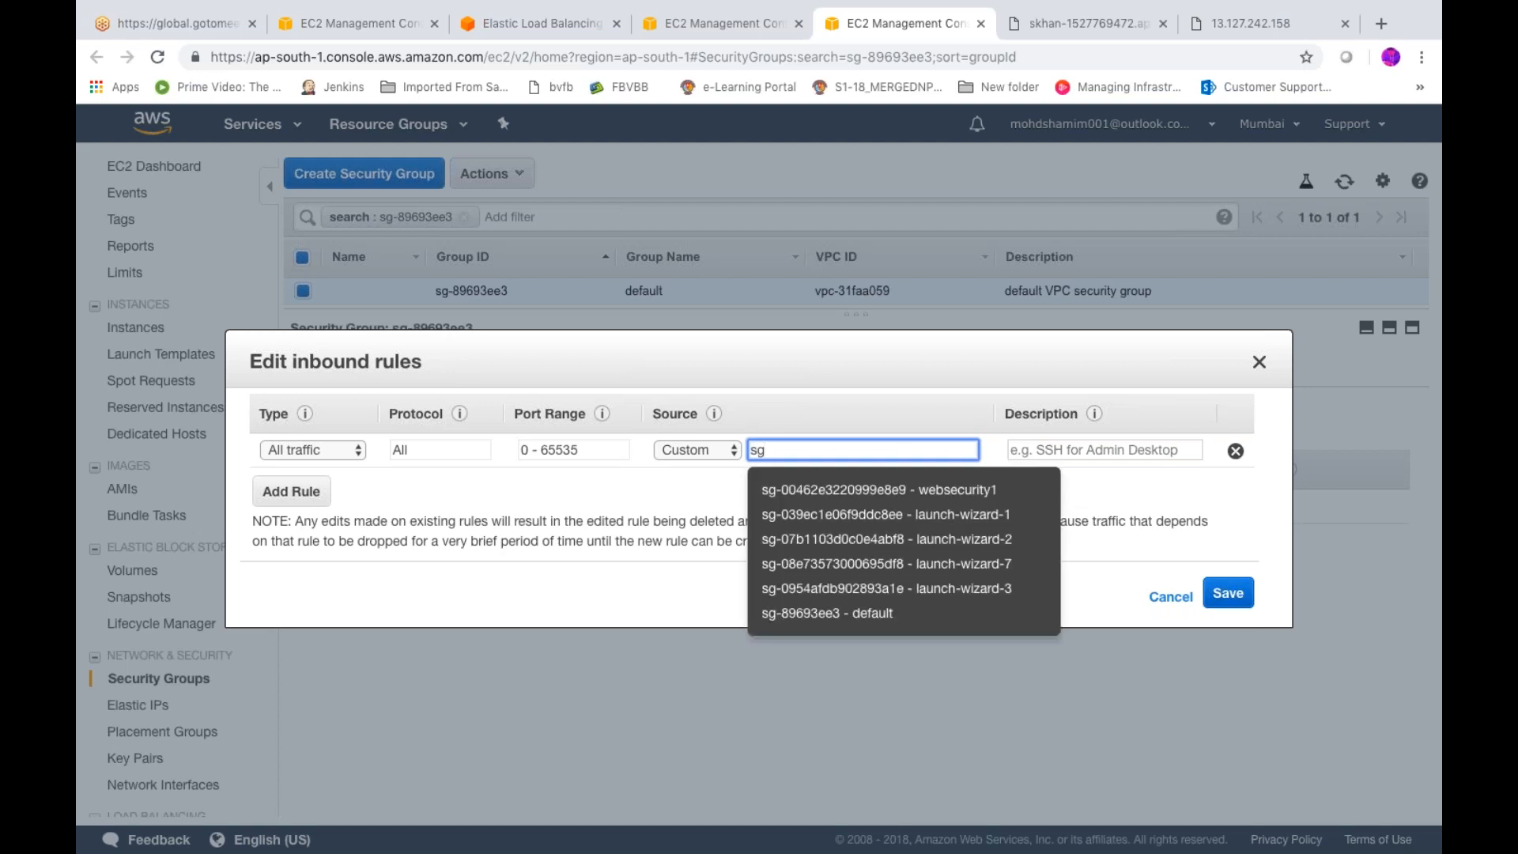
type("-")
left_click(831, 614)
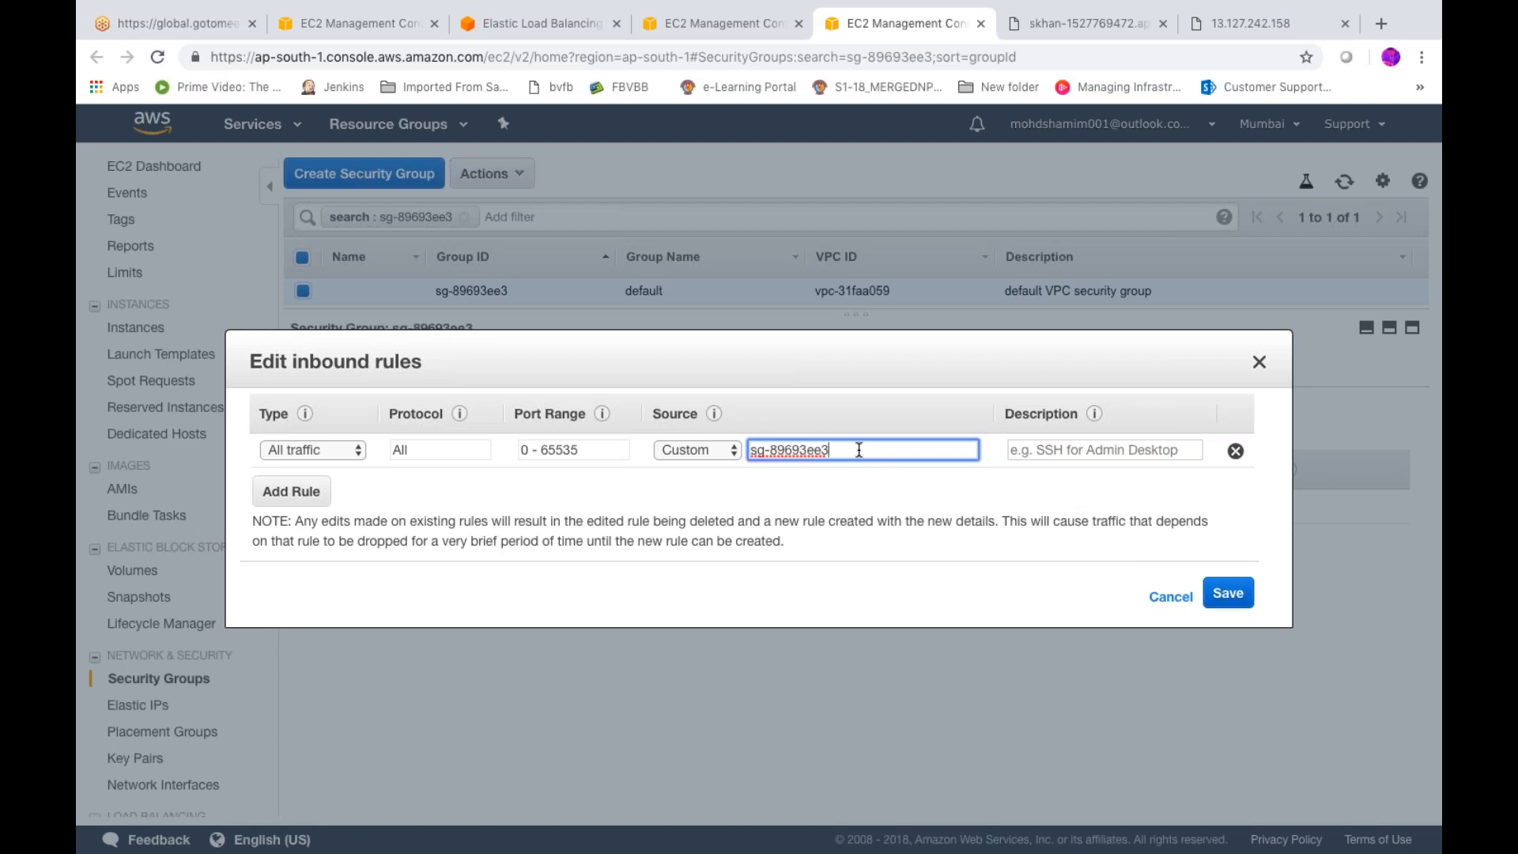
- Set the all-traffic inbound rule's source to 0.0.0.0/0 and save the rule
key("BackSpace")
key("BackSpace")
key("BackSpace")
key("BackSpace")
key("BackSpace")
key("BackSpace")
key("BackSpace")
key("BackSpace")
key("BackSpace")
key("BackSpace")
key("BackSpace")
type("0")
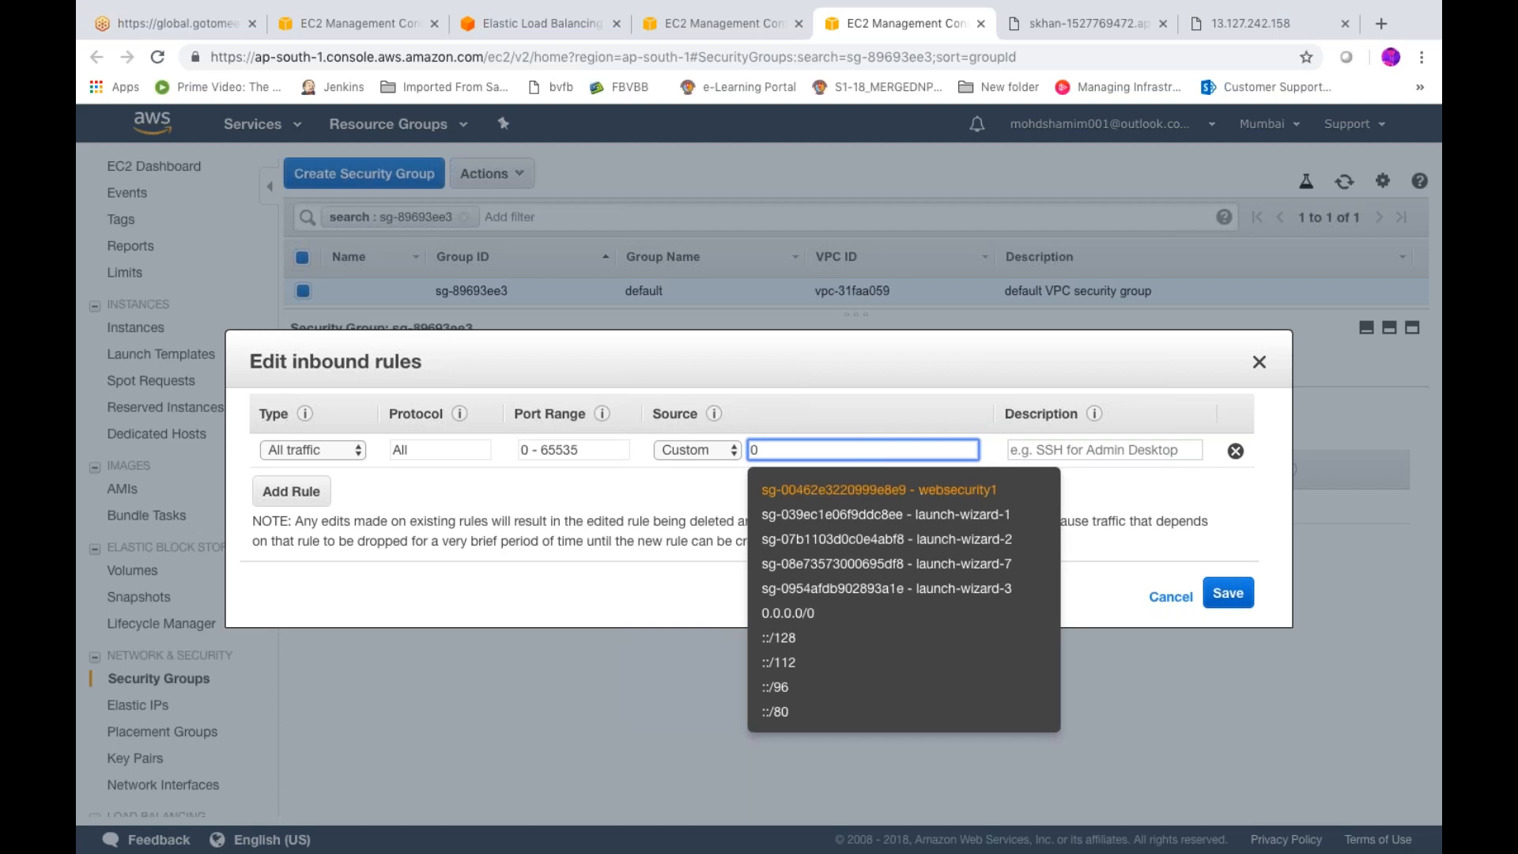
left_click(828, 606)
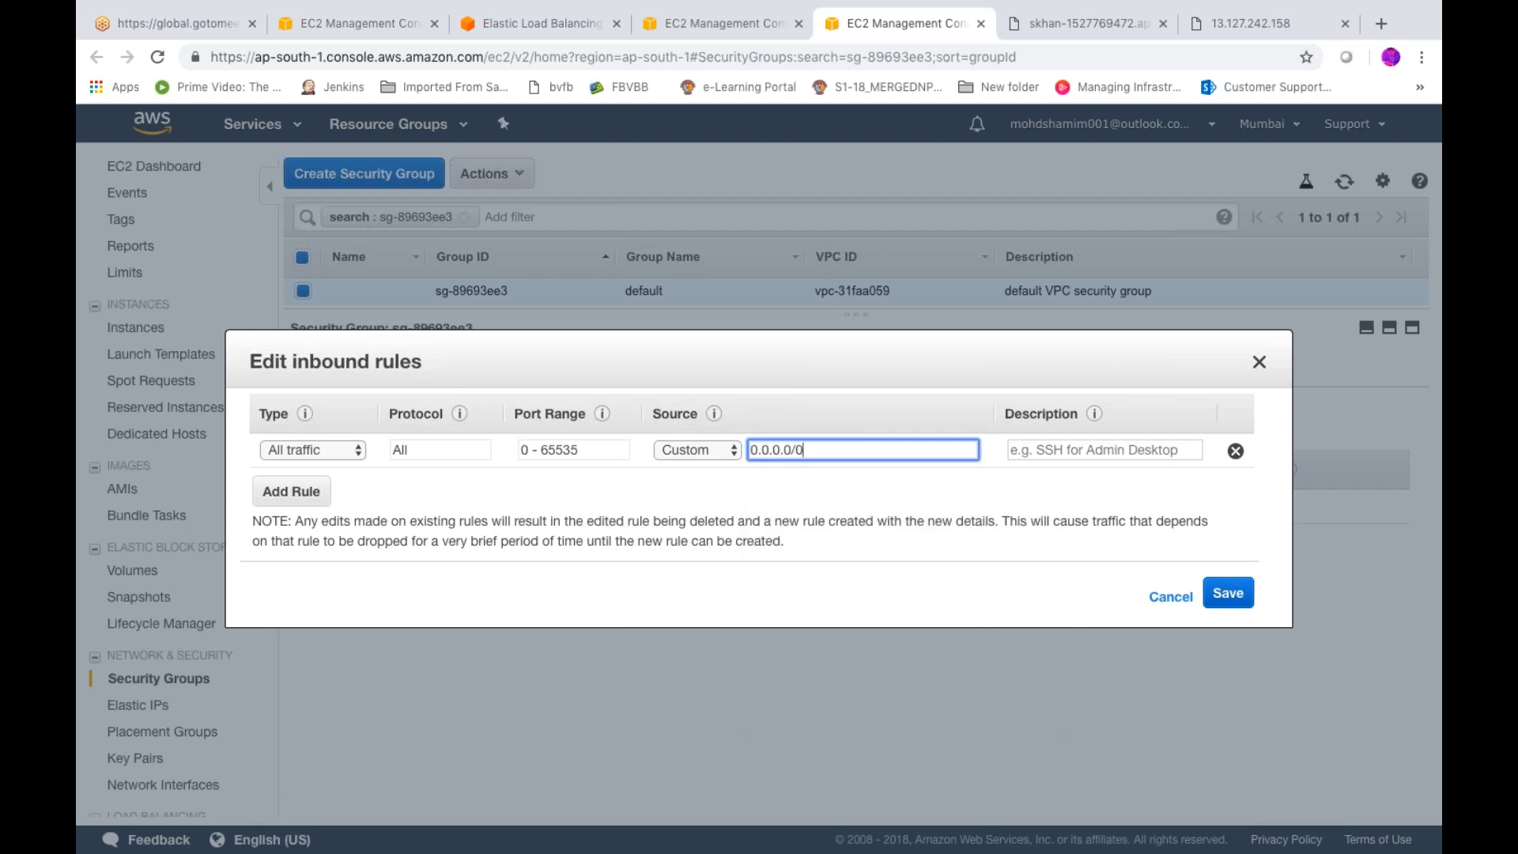
left_click(1228, 595)
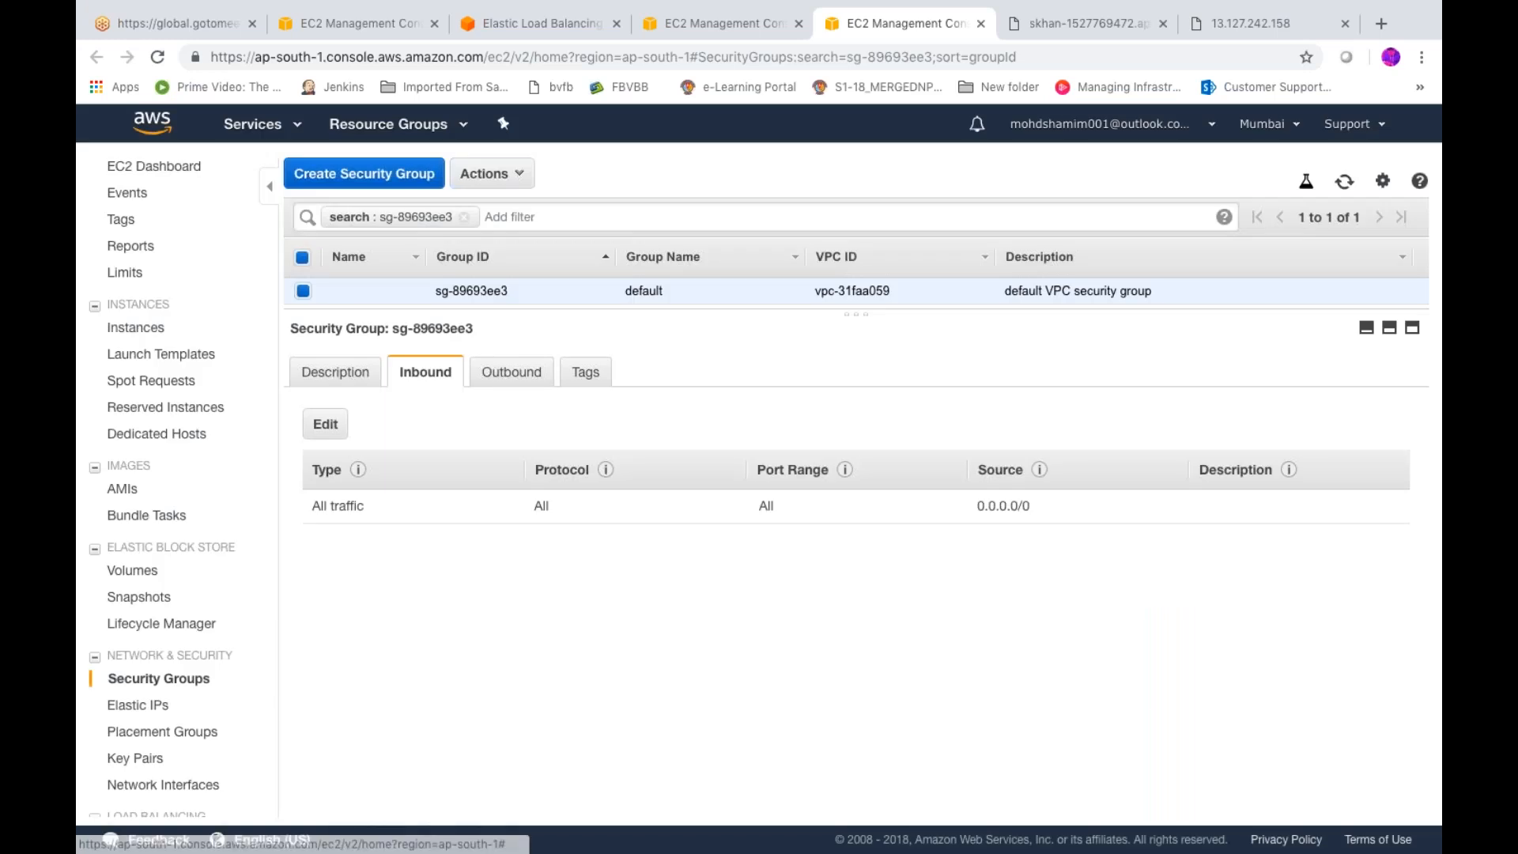
- Reload the load balancer's page once to check the response, and go back to the load balancer's details
key("ctrl+Tab")
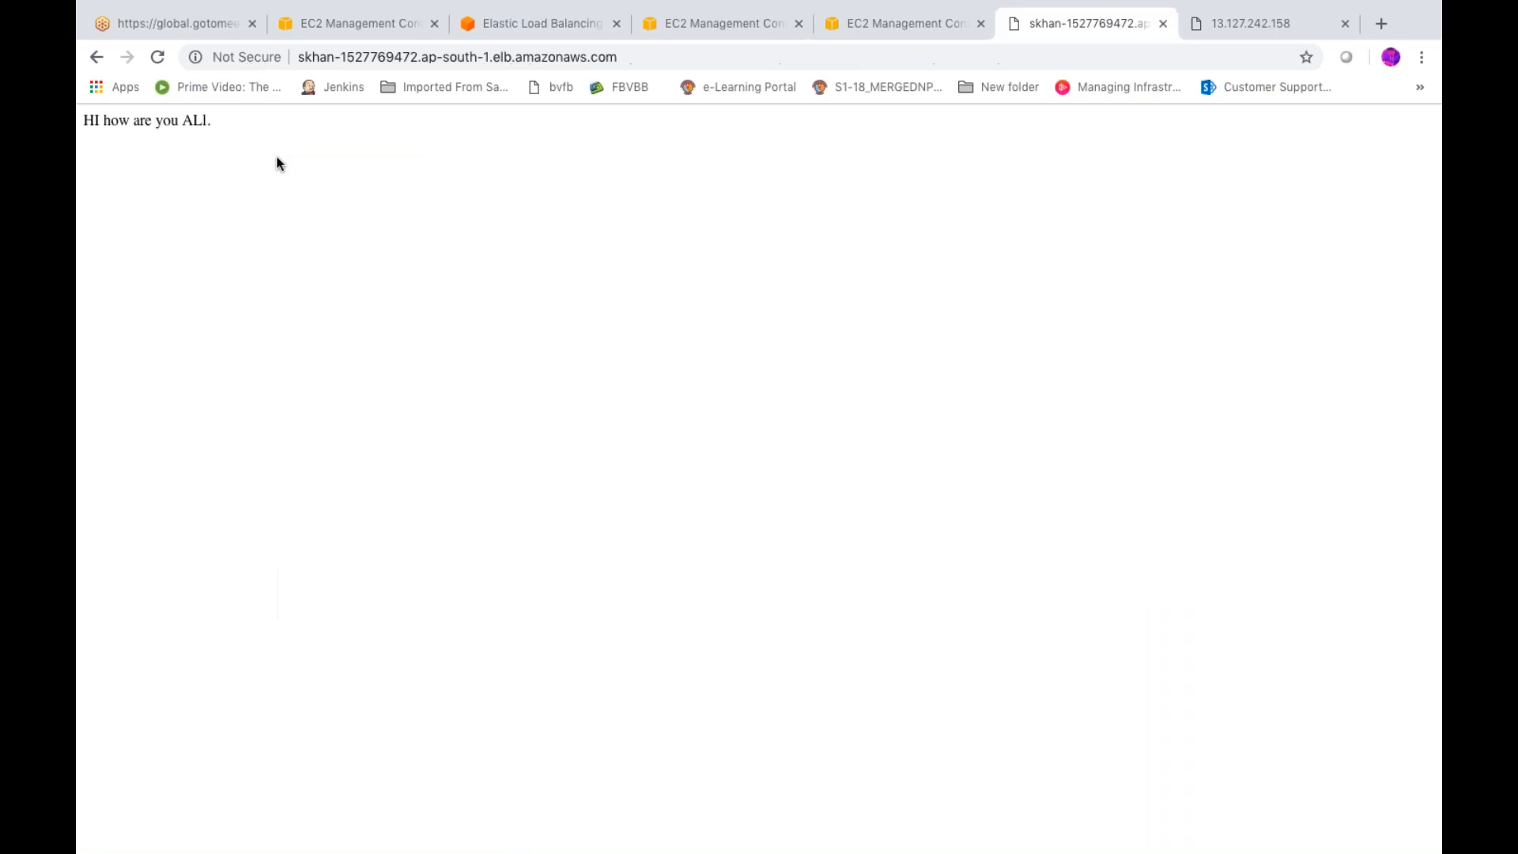
left_click(158, 57)
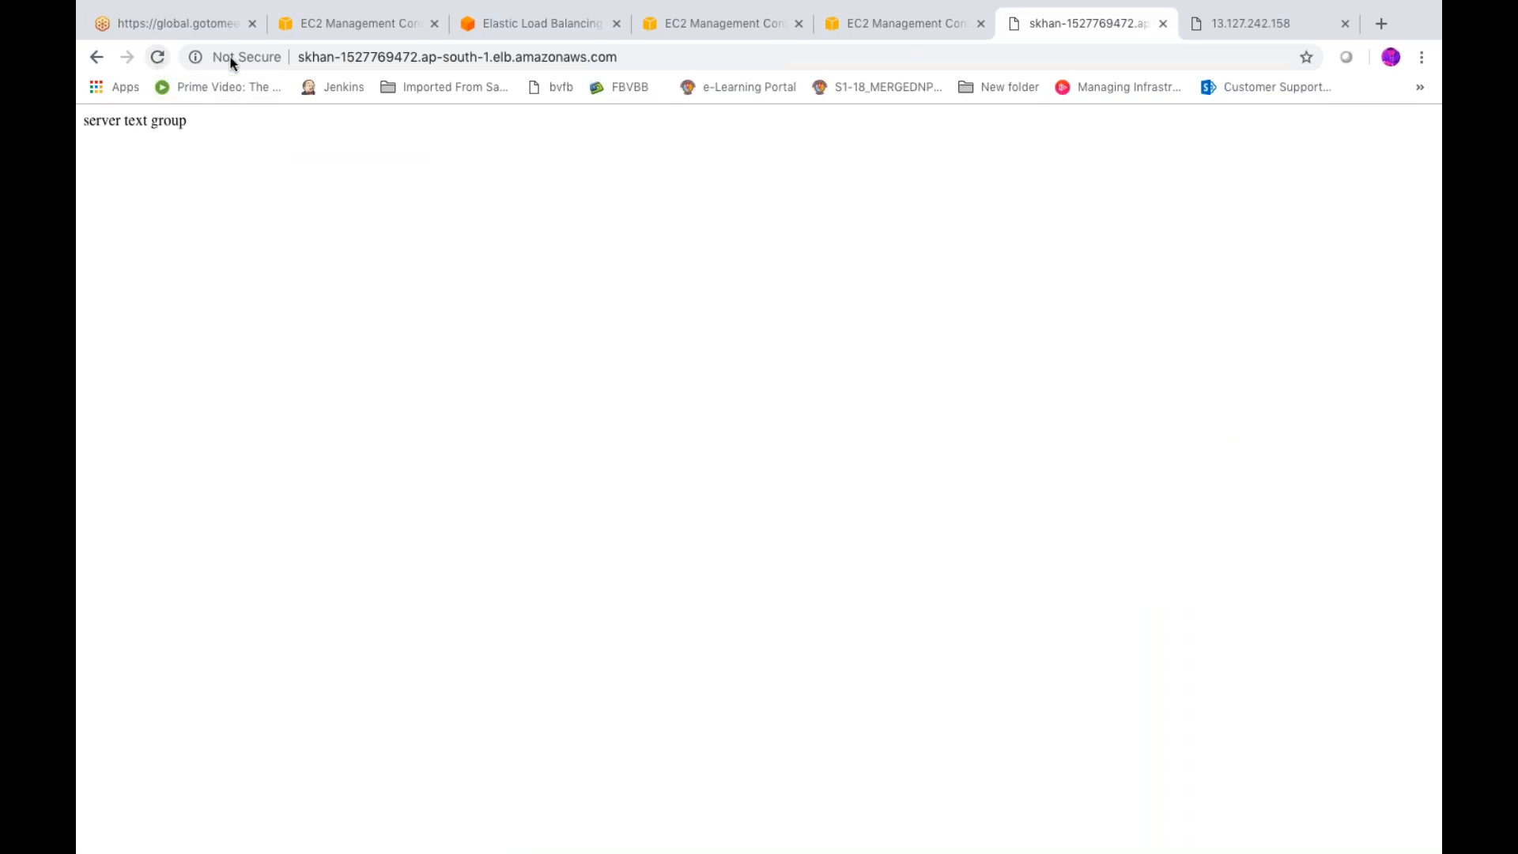
left_click(707, 23)
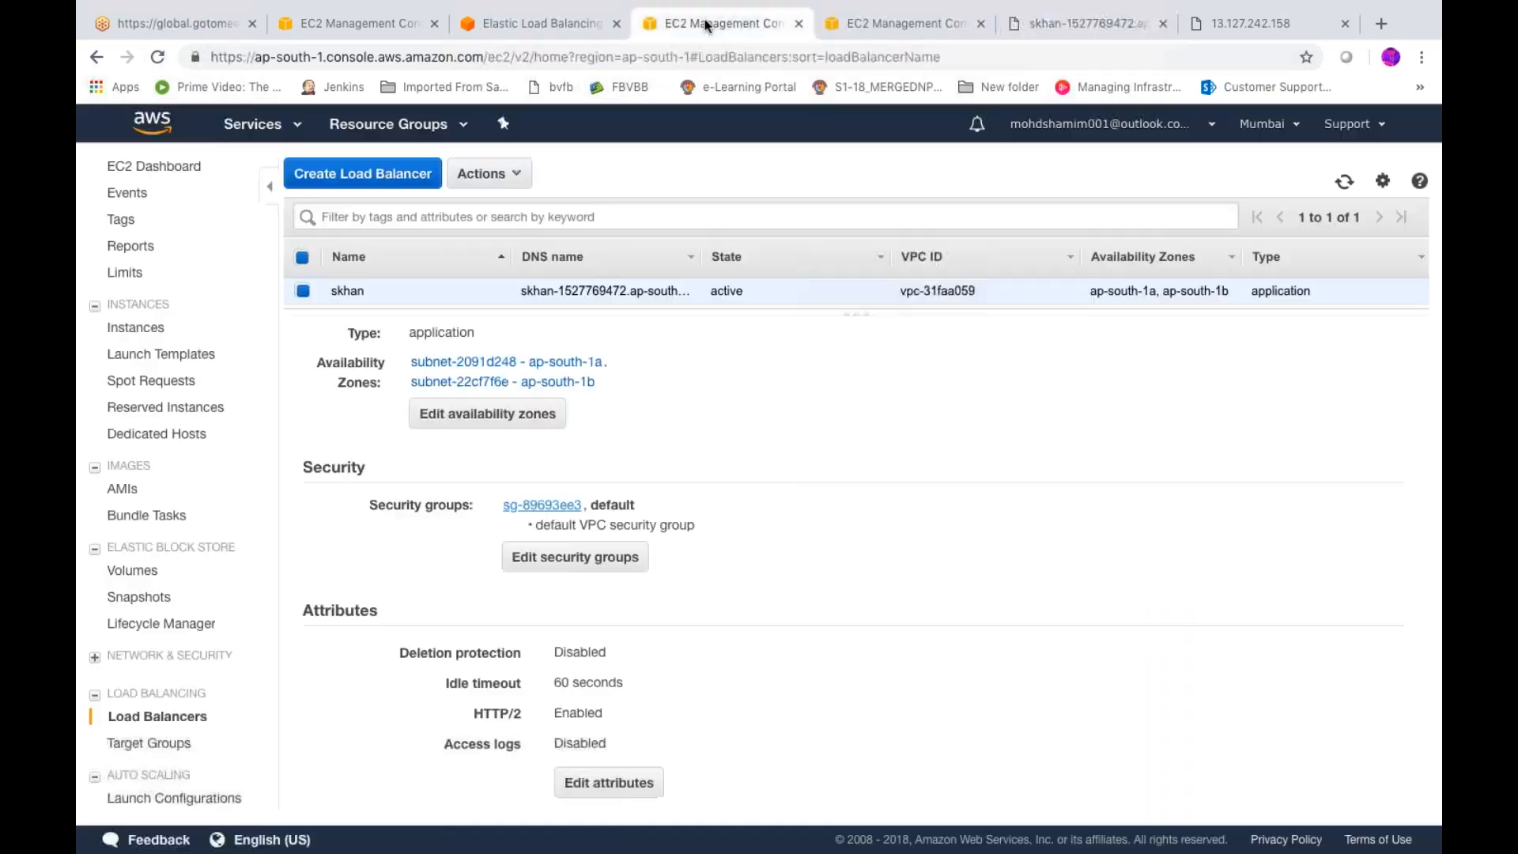
left_click(539, 23)
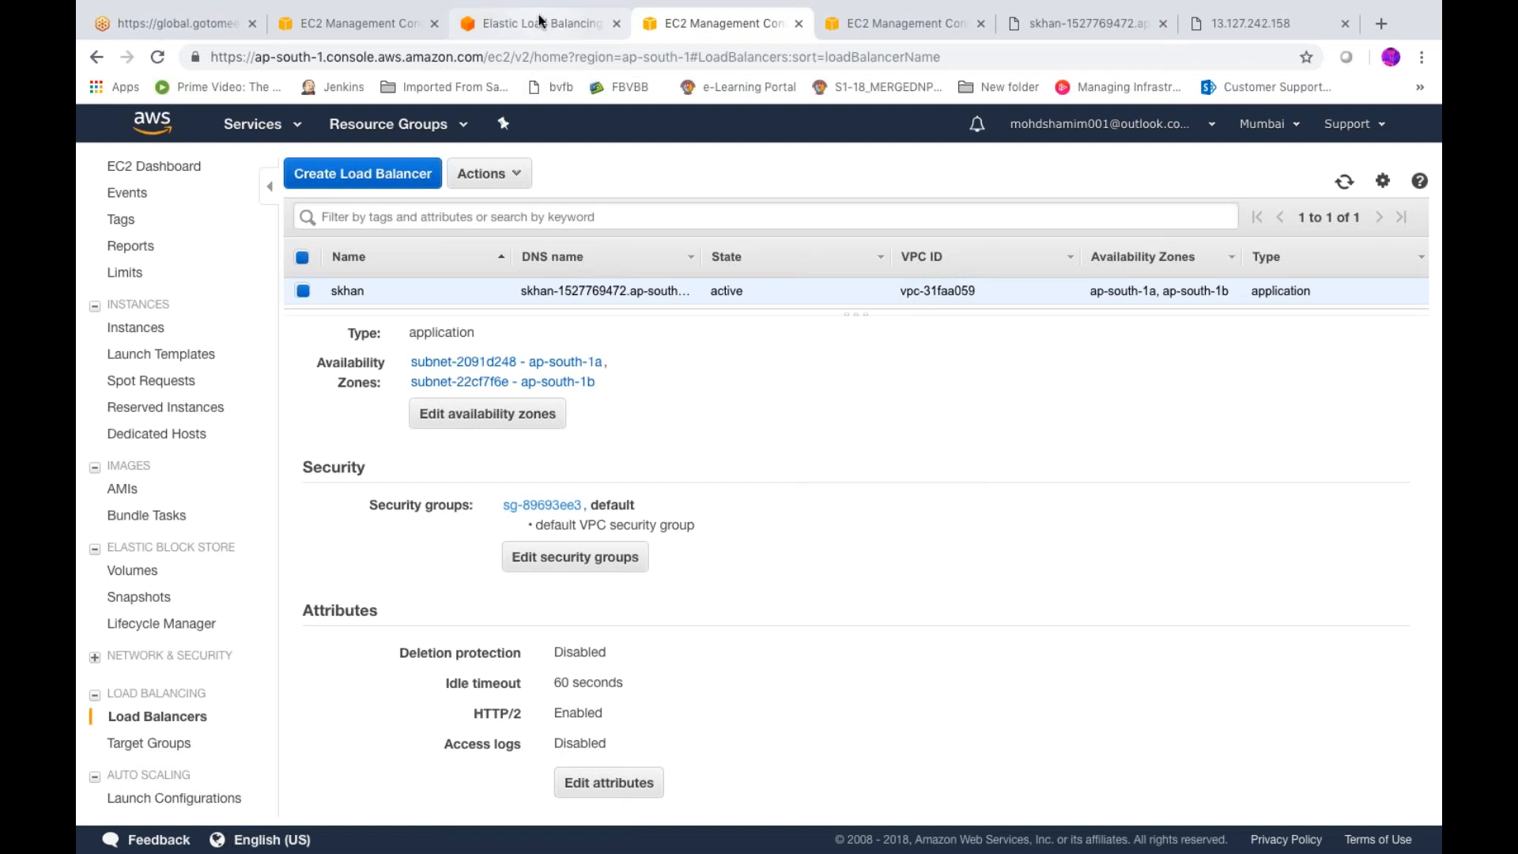
- List the running instances from the EC2 dashboard in the older console tab and stop the Server2-av2 instance
left_click(381, 19)
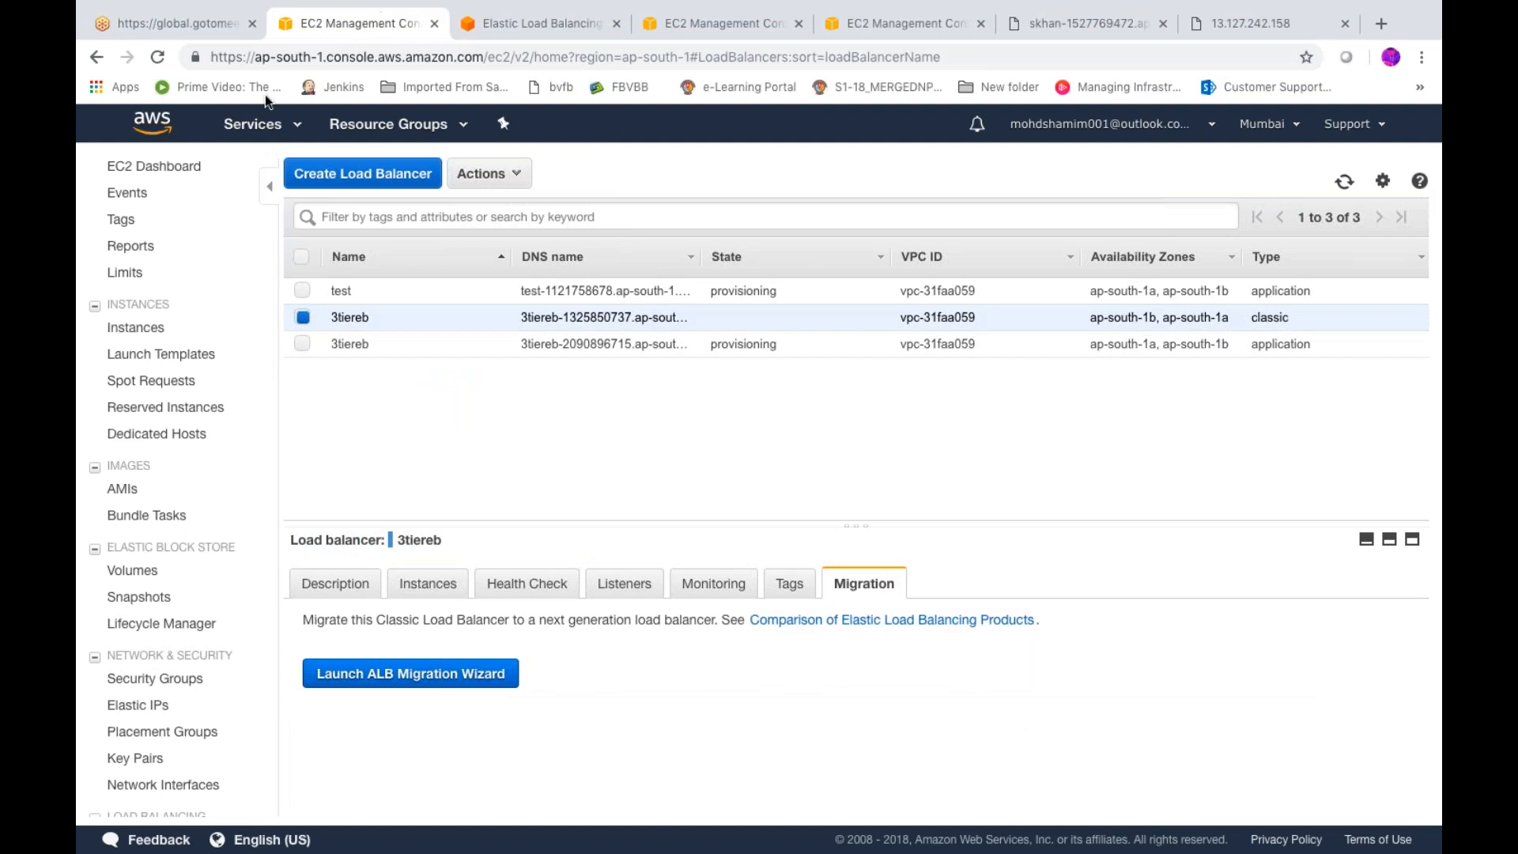
left_click(136, 175)
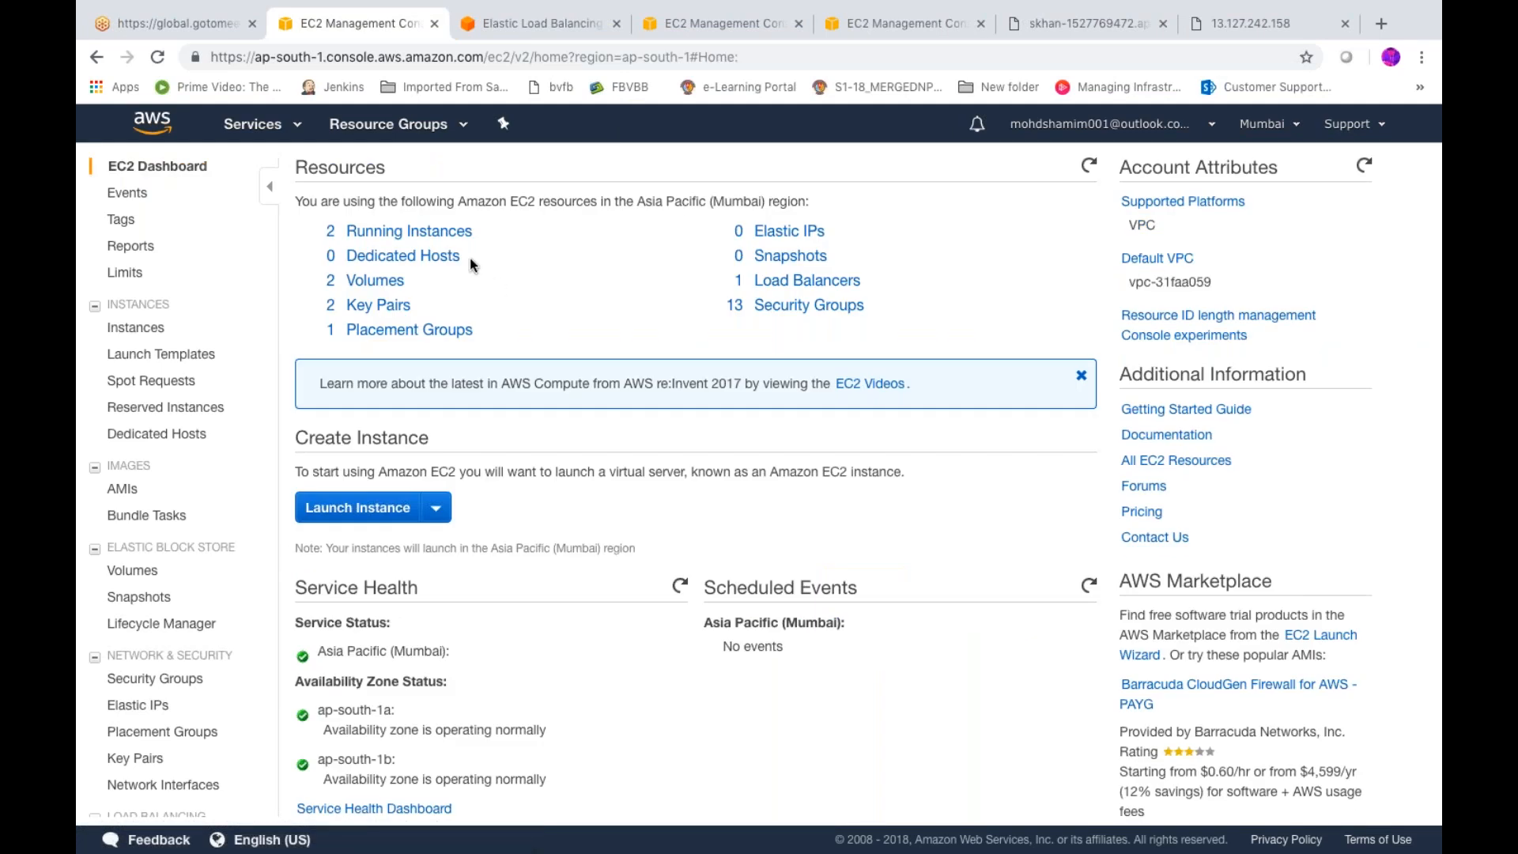
left_click(411, 232)
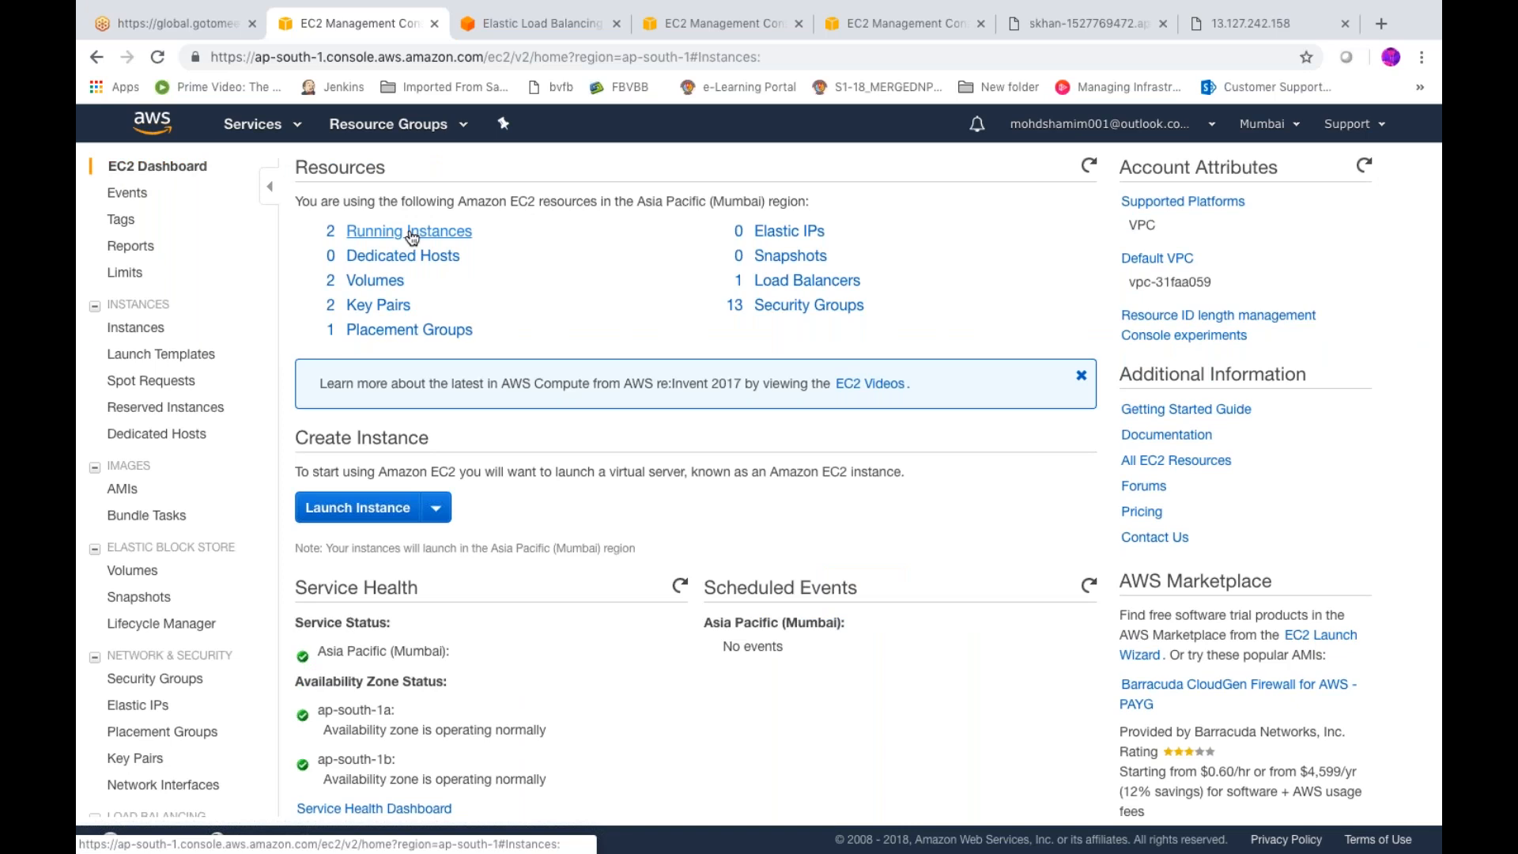
left_click(301, 291)
left_click(597, 184)
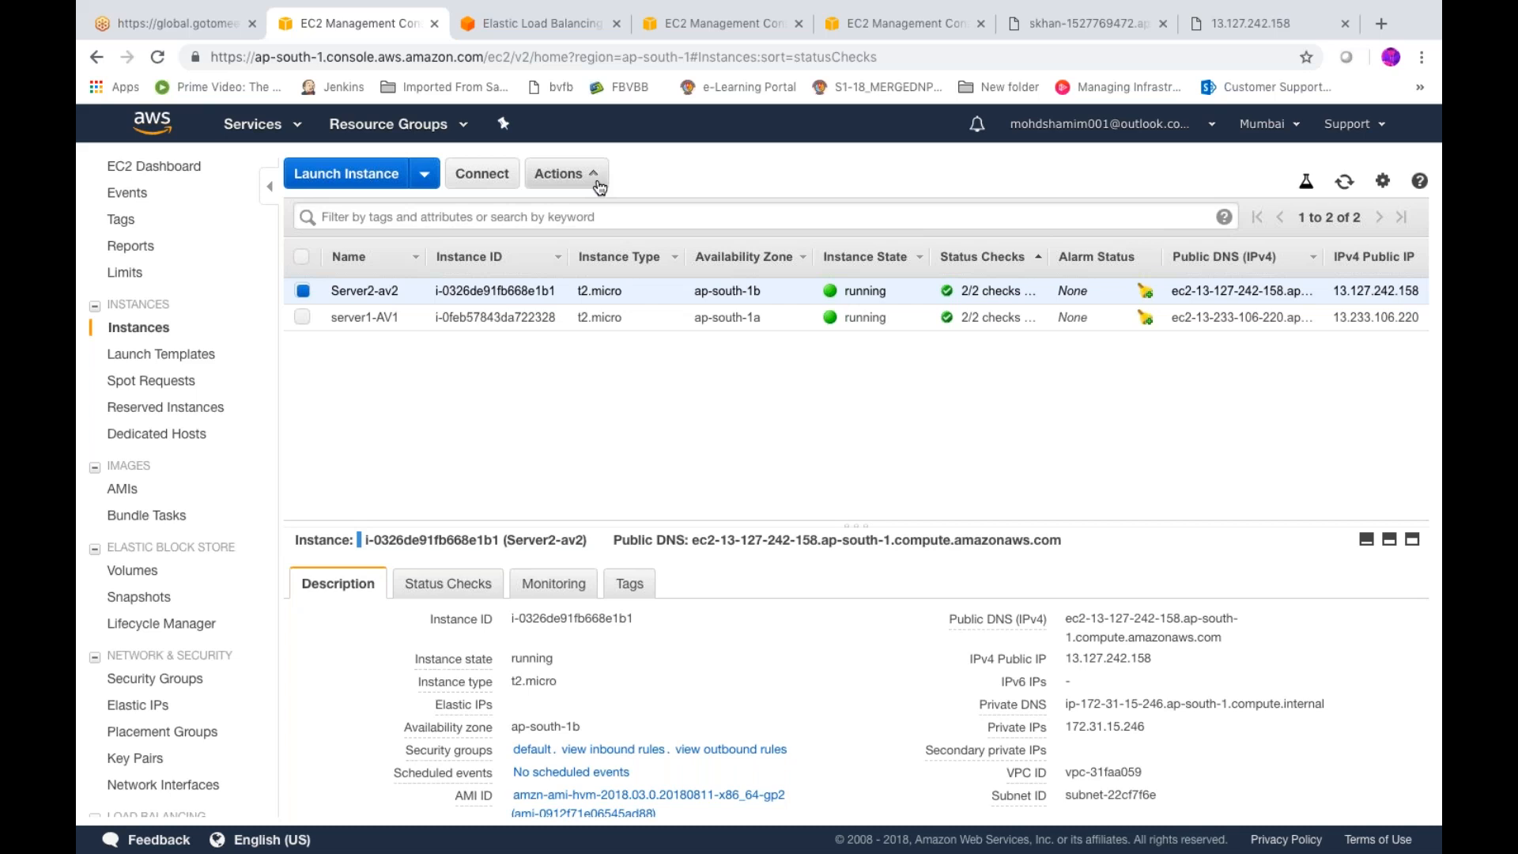
left_click(600, 187)
mouse_move(645, 284)
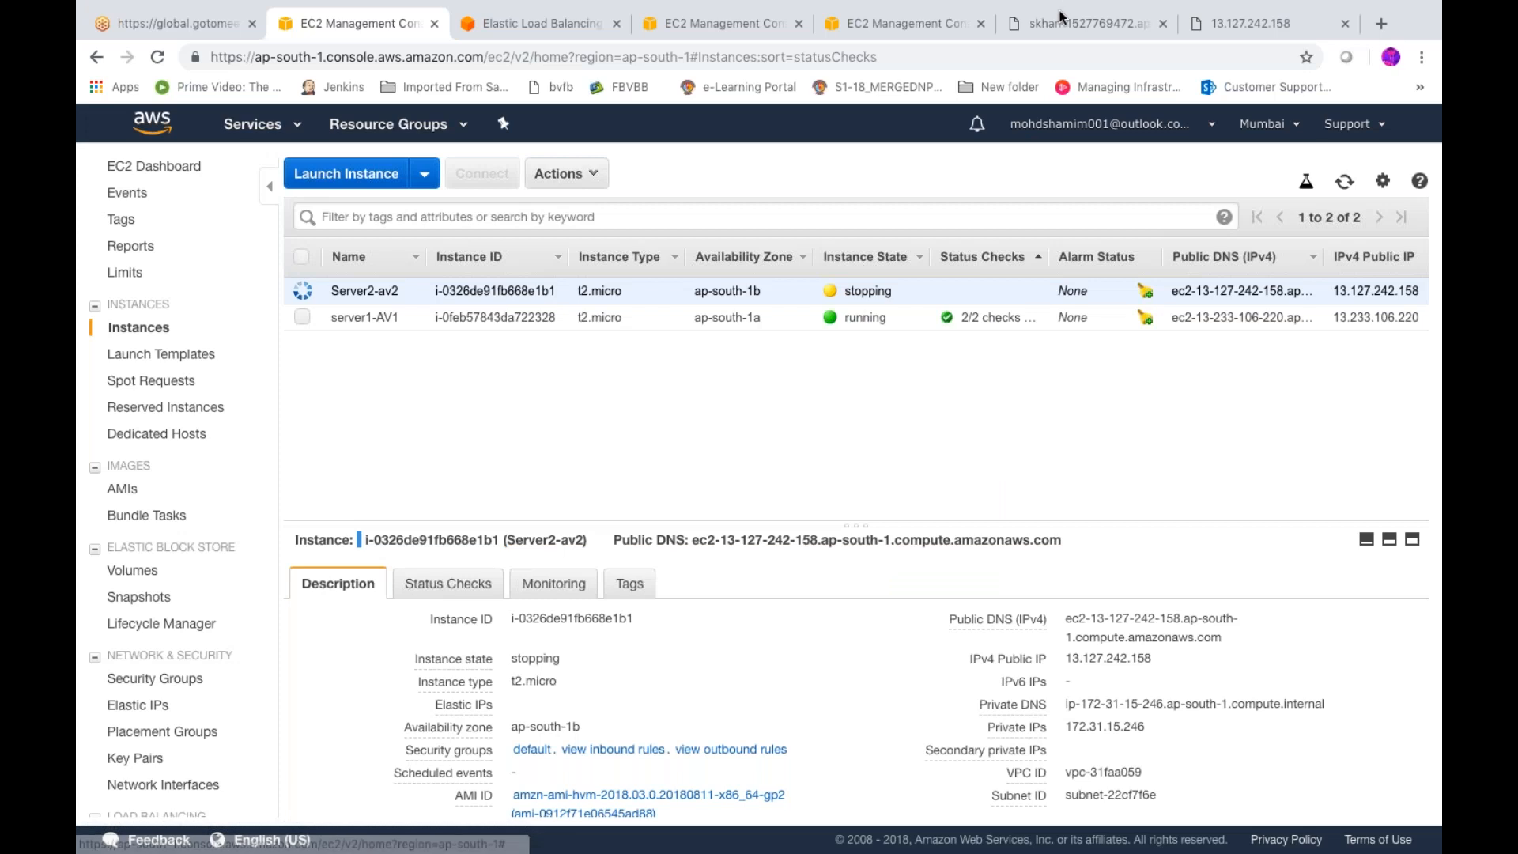
- Reload the load balancer's DNS page repeatedly to check which server answers while Server2-av2 is stopped
left_click(1060, 27)
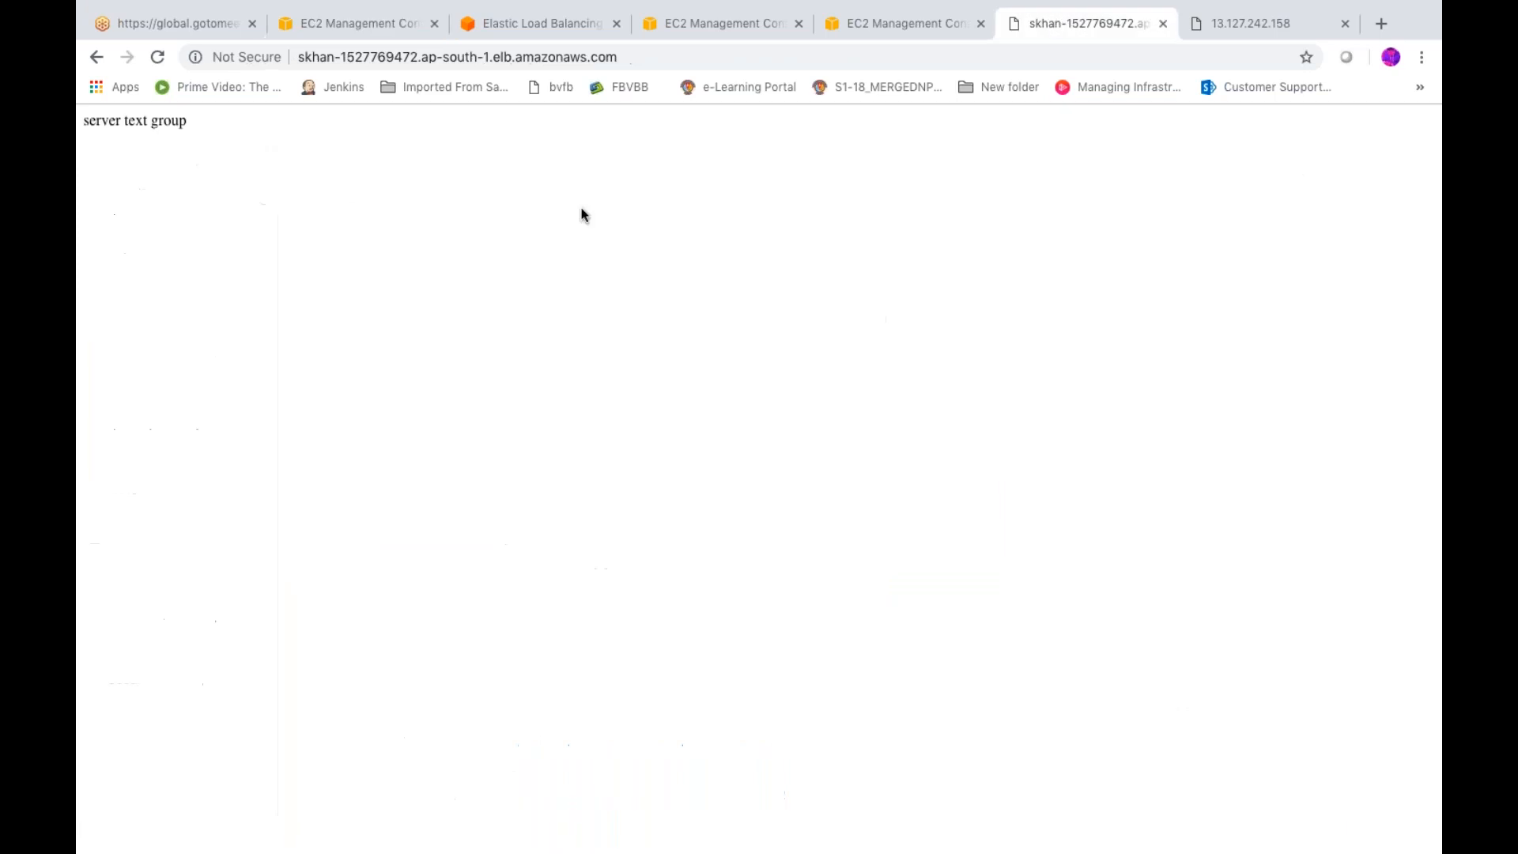
left_click(159, 58)
left_click(159, 58)
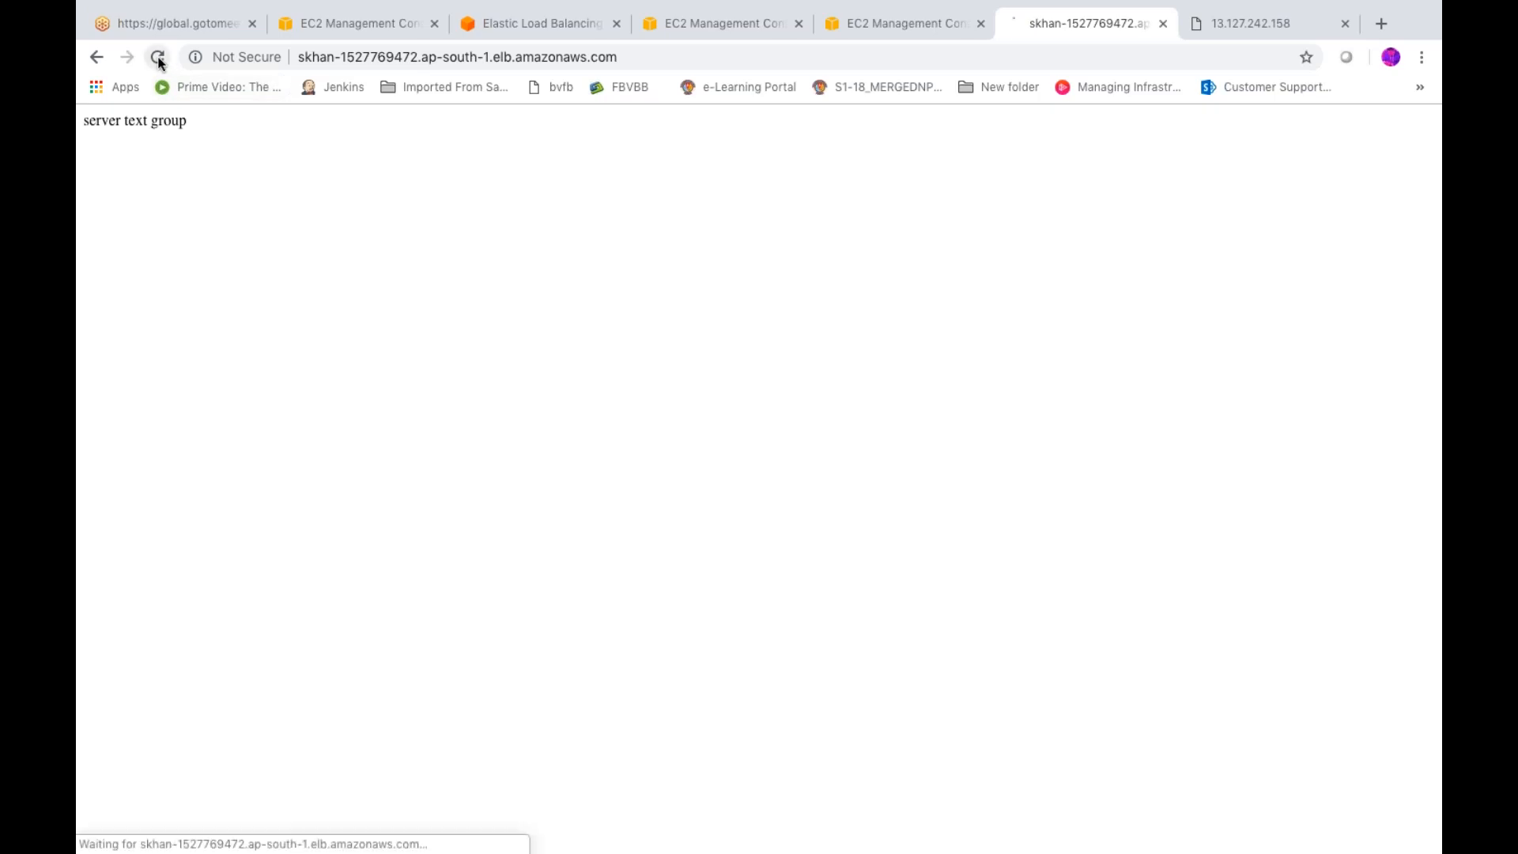
left_click(159, 62)
left_click(159, 63)
left_click(159, 63)
left_click(159, 62)
left_click(159, 63)
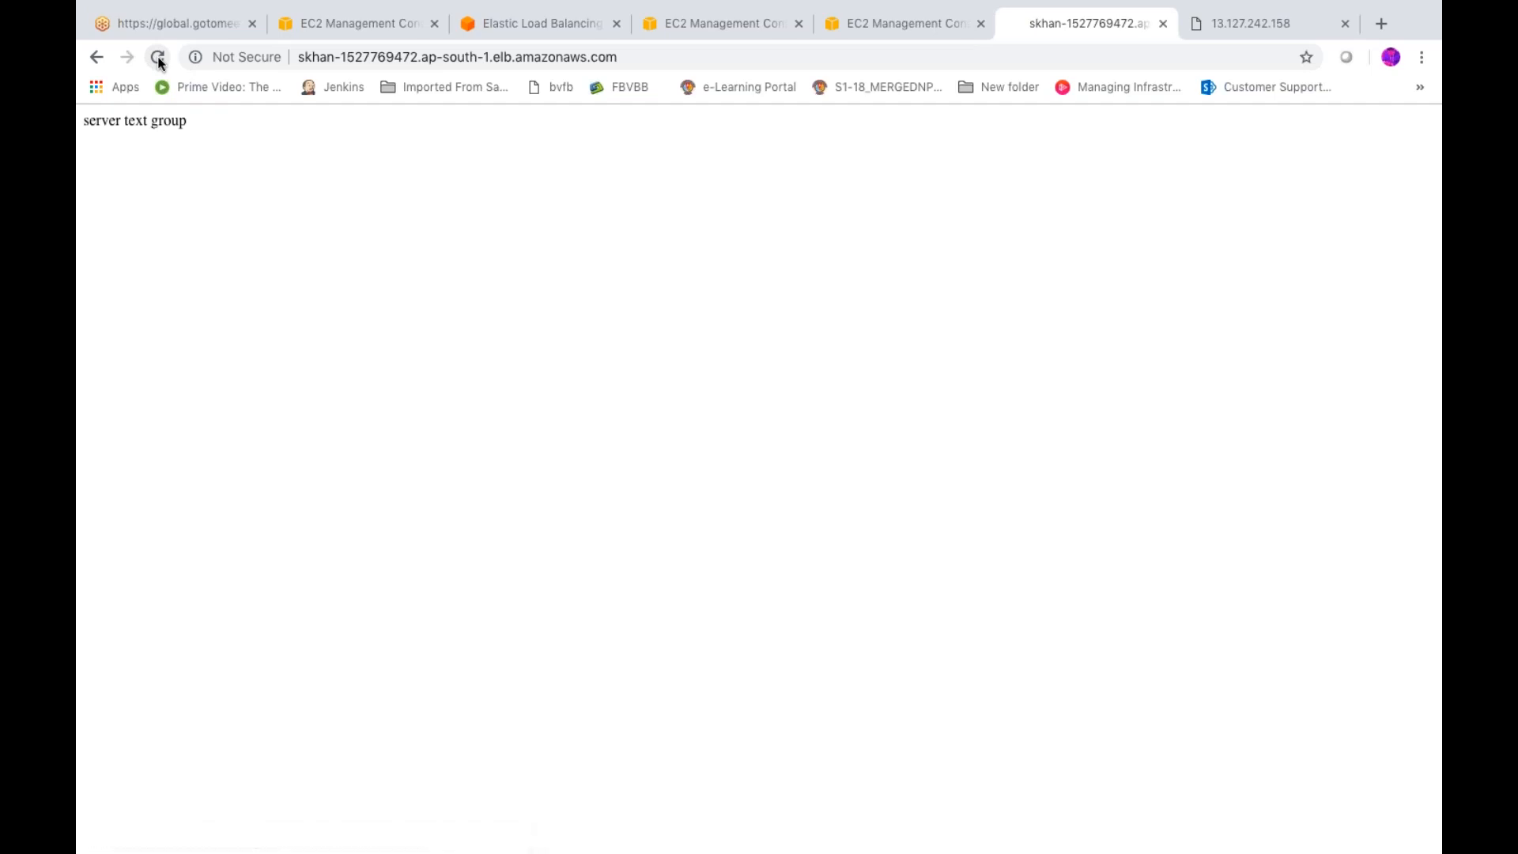
left_click(159, 62)
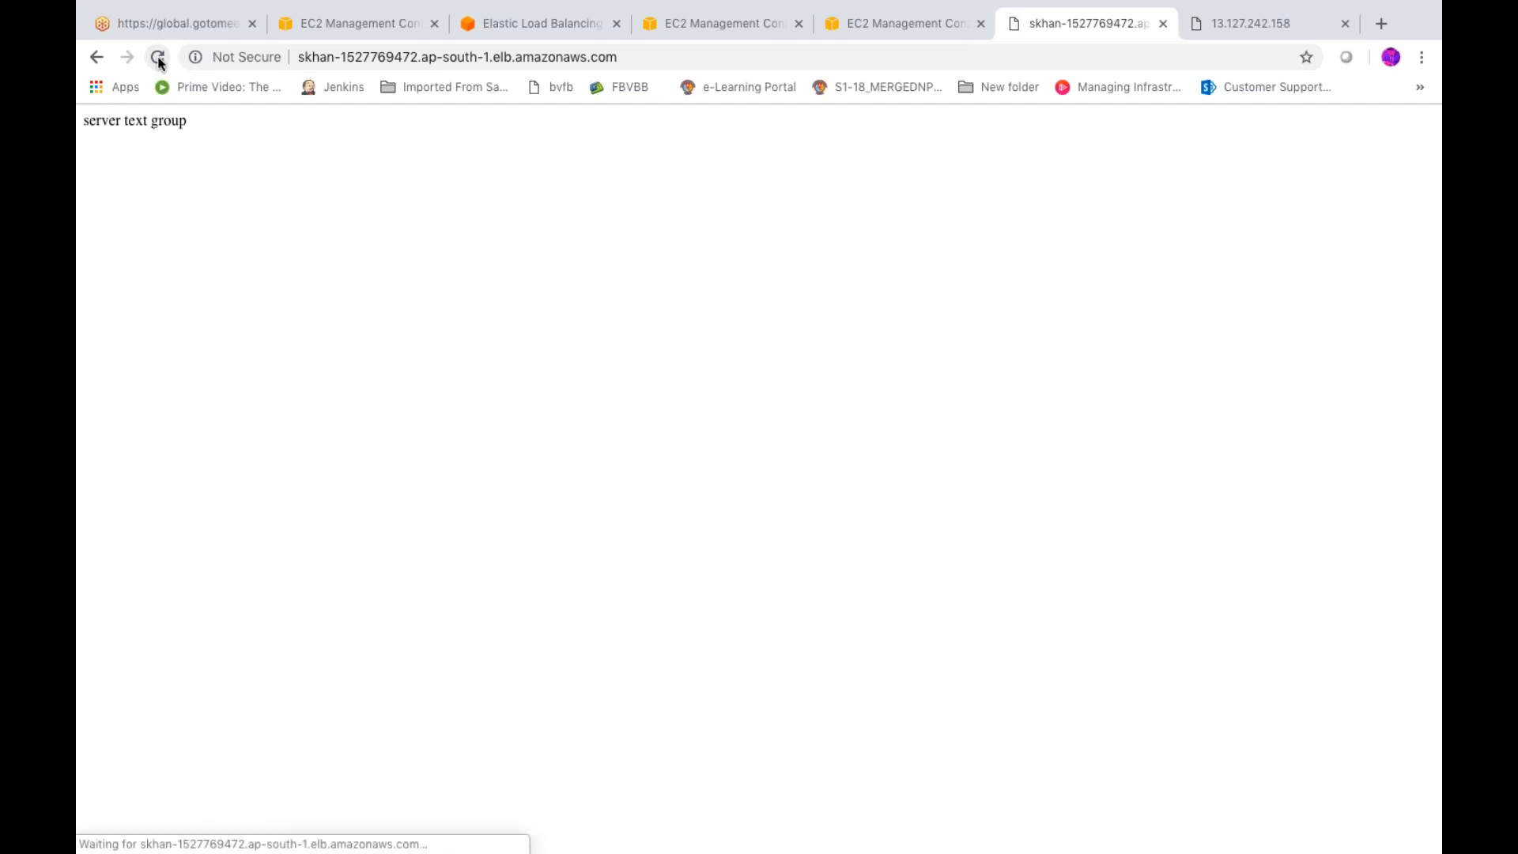
left_click(159, 62)
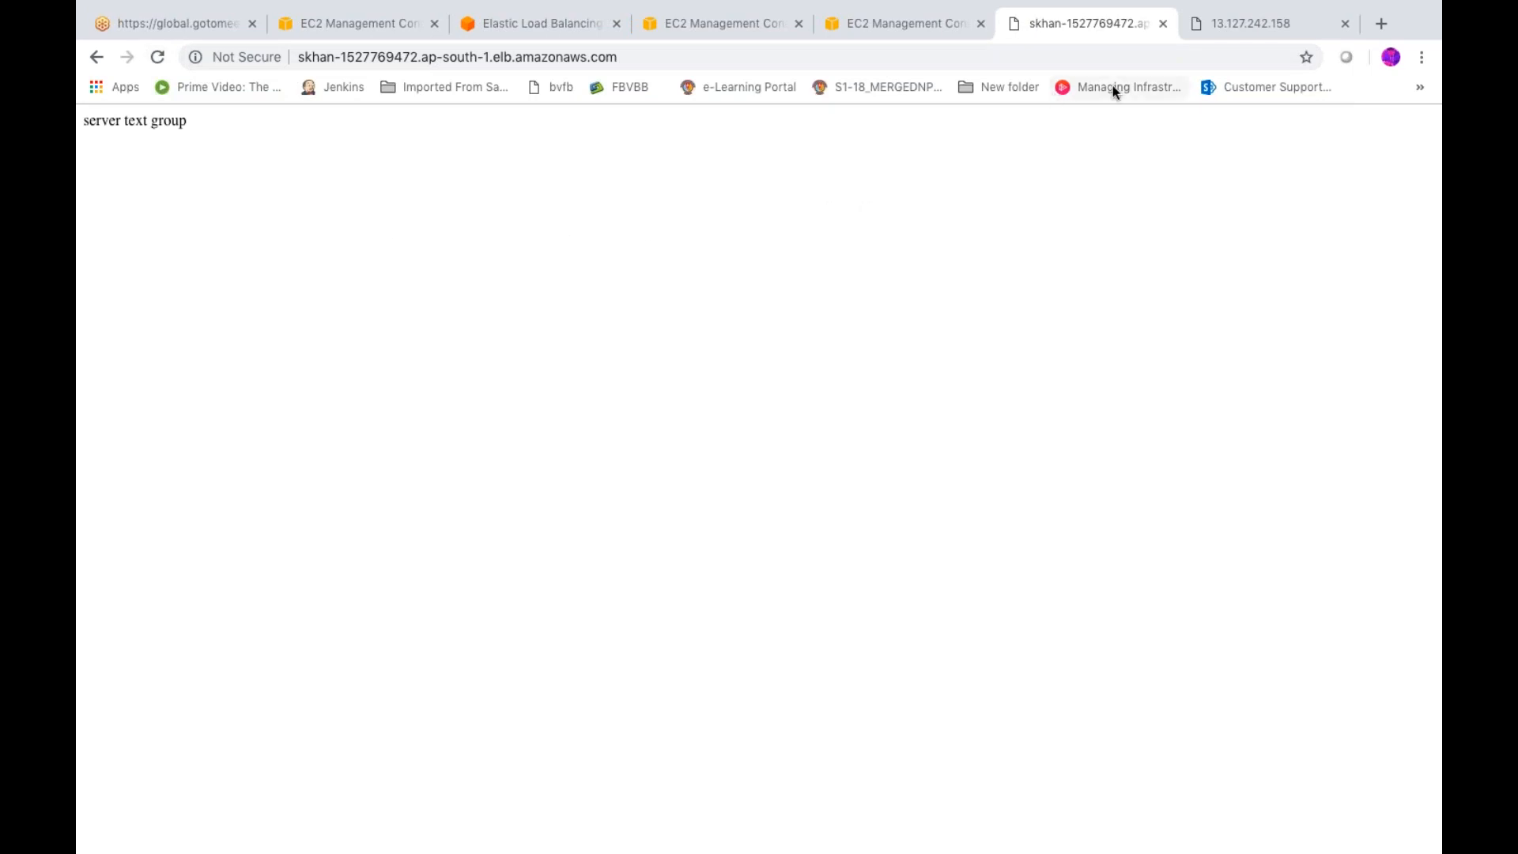
- Load the load balancer's DNS address in the tab showing the 13.127.242.158 server page, and close the older duplicate tab
left_click(1216, 23)
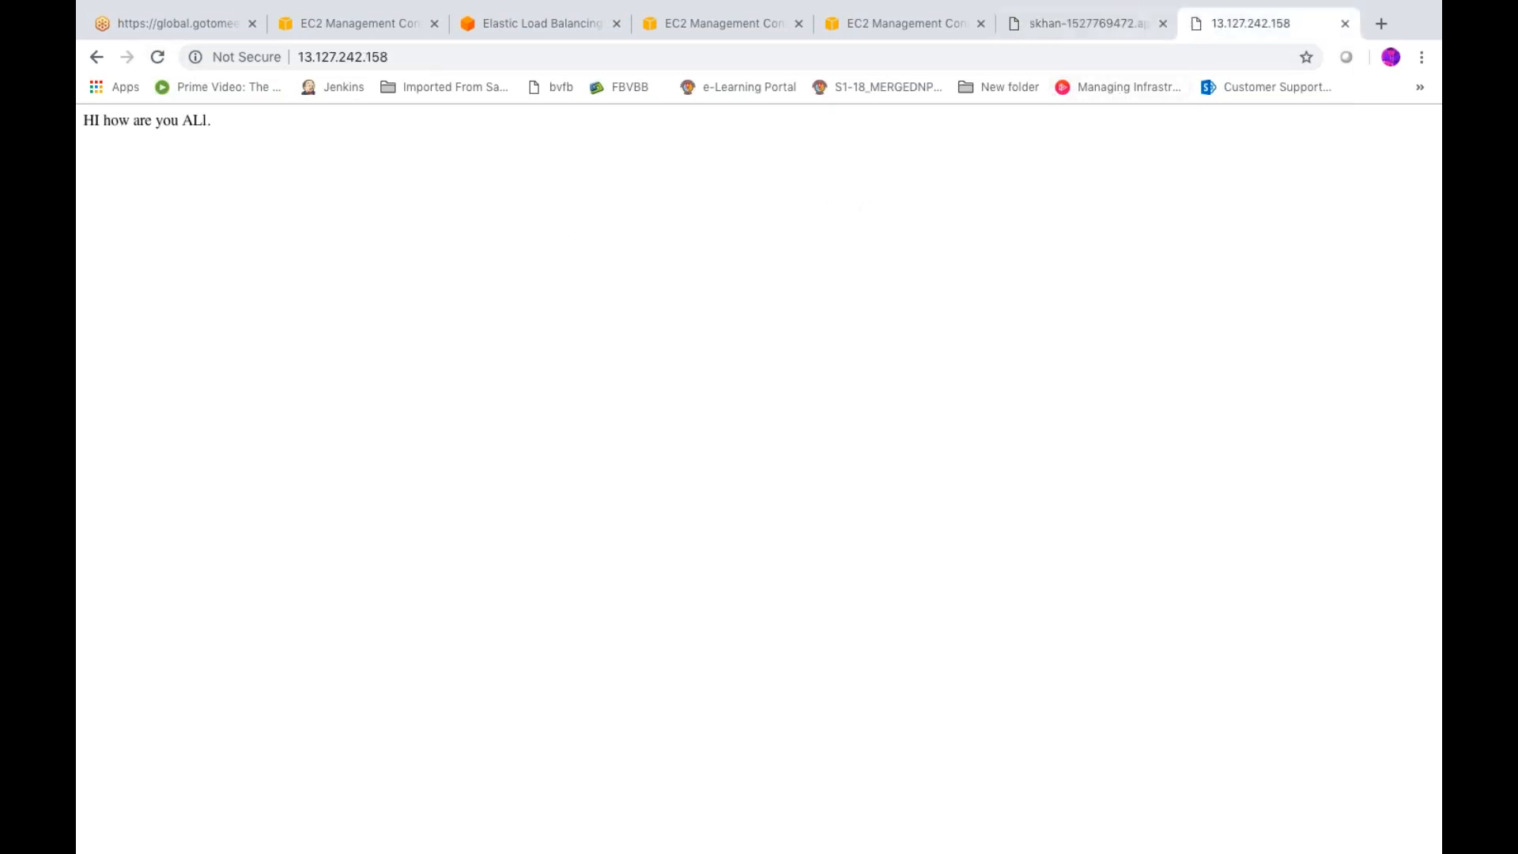
left_click(790, 57)
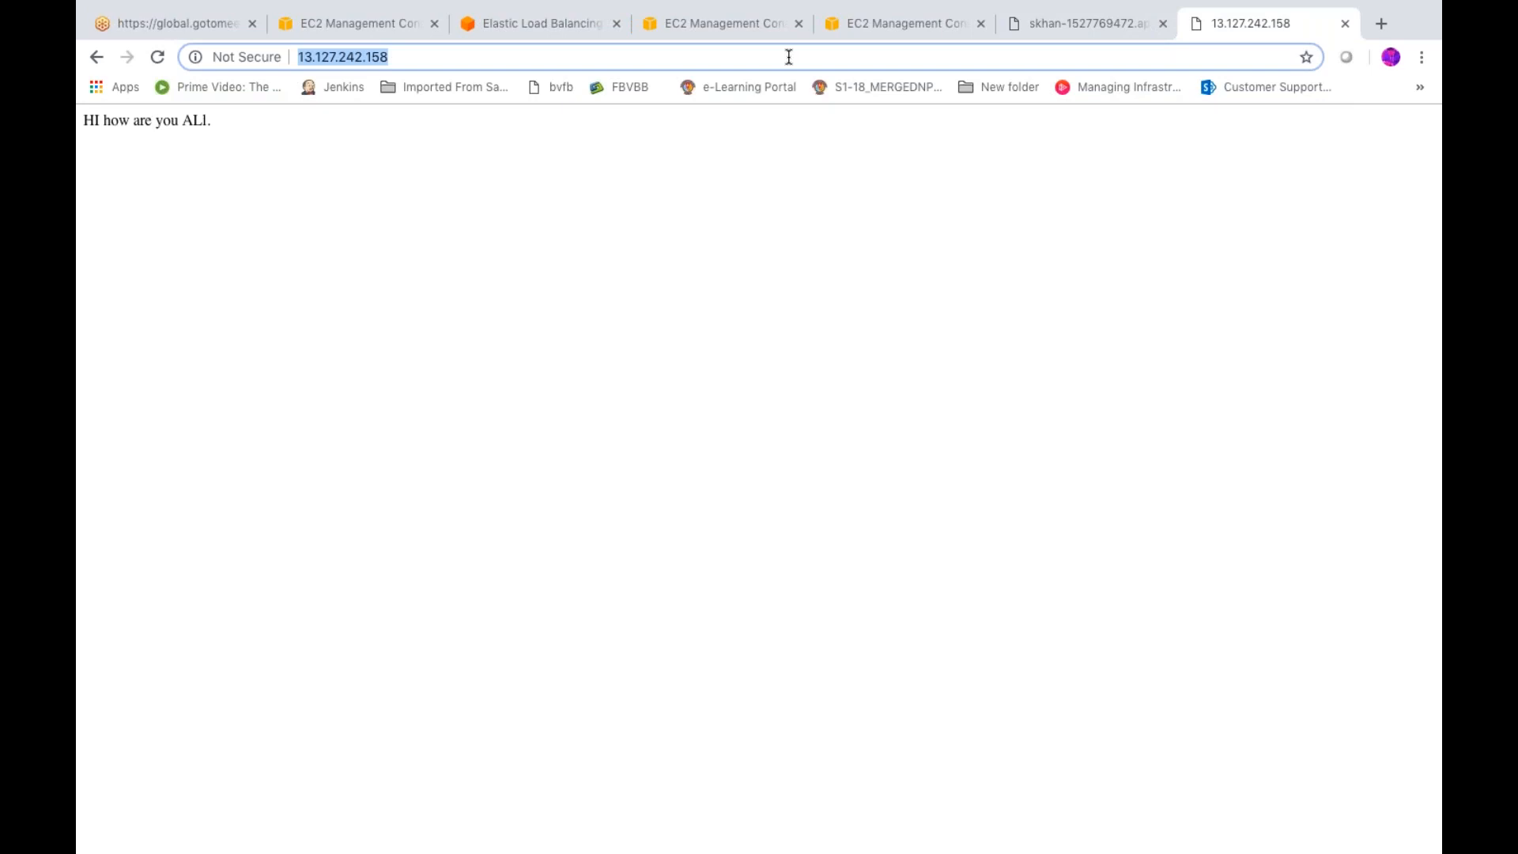
type("s")
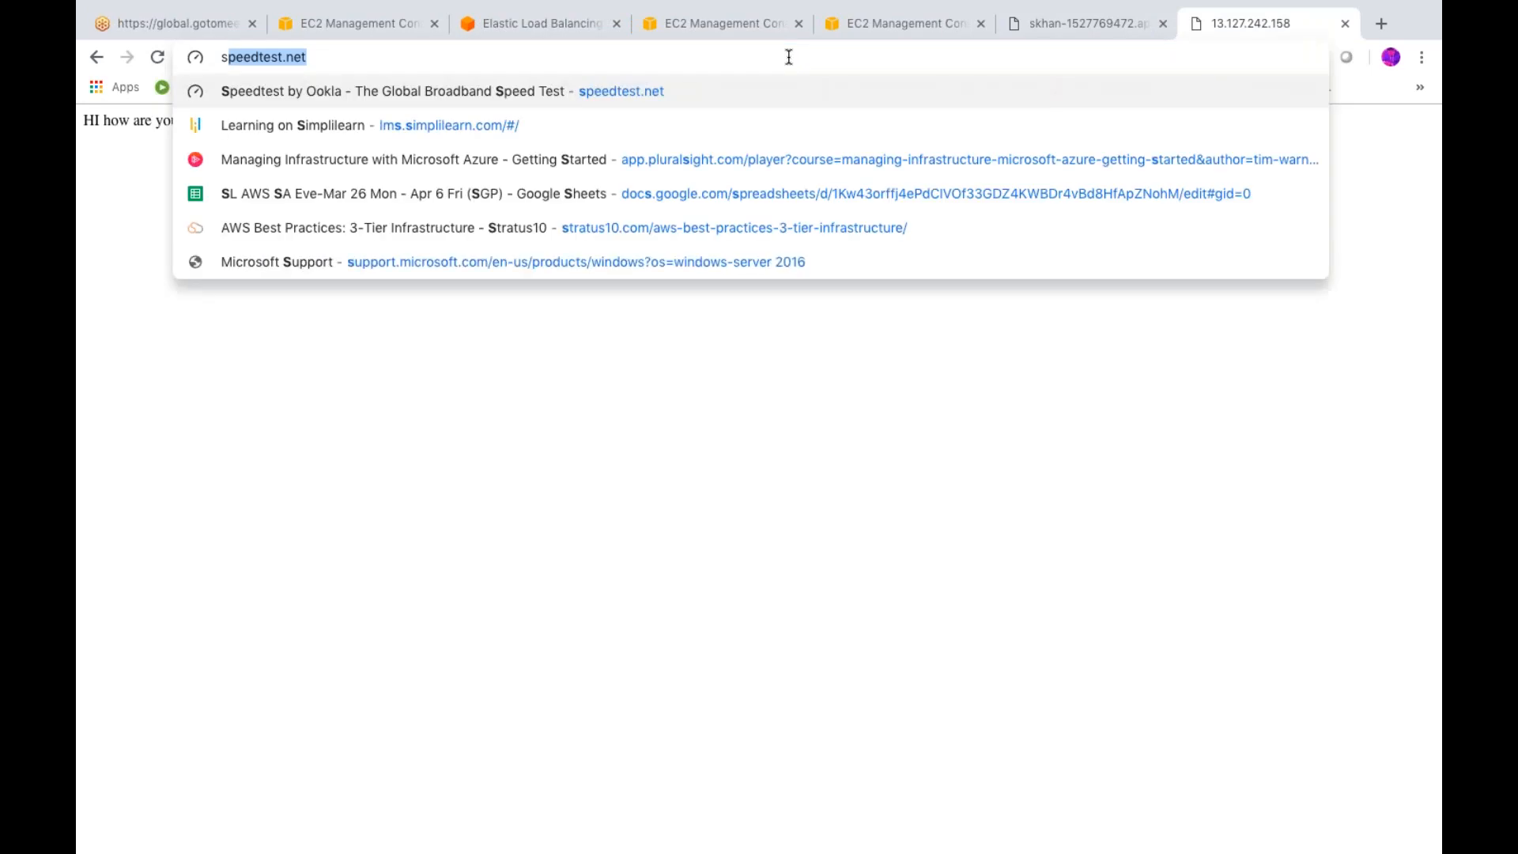
type("k")
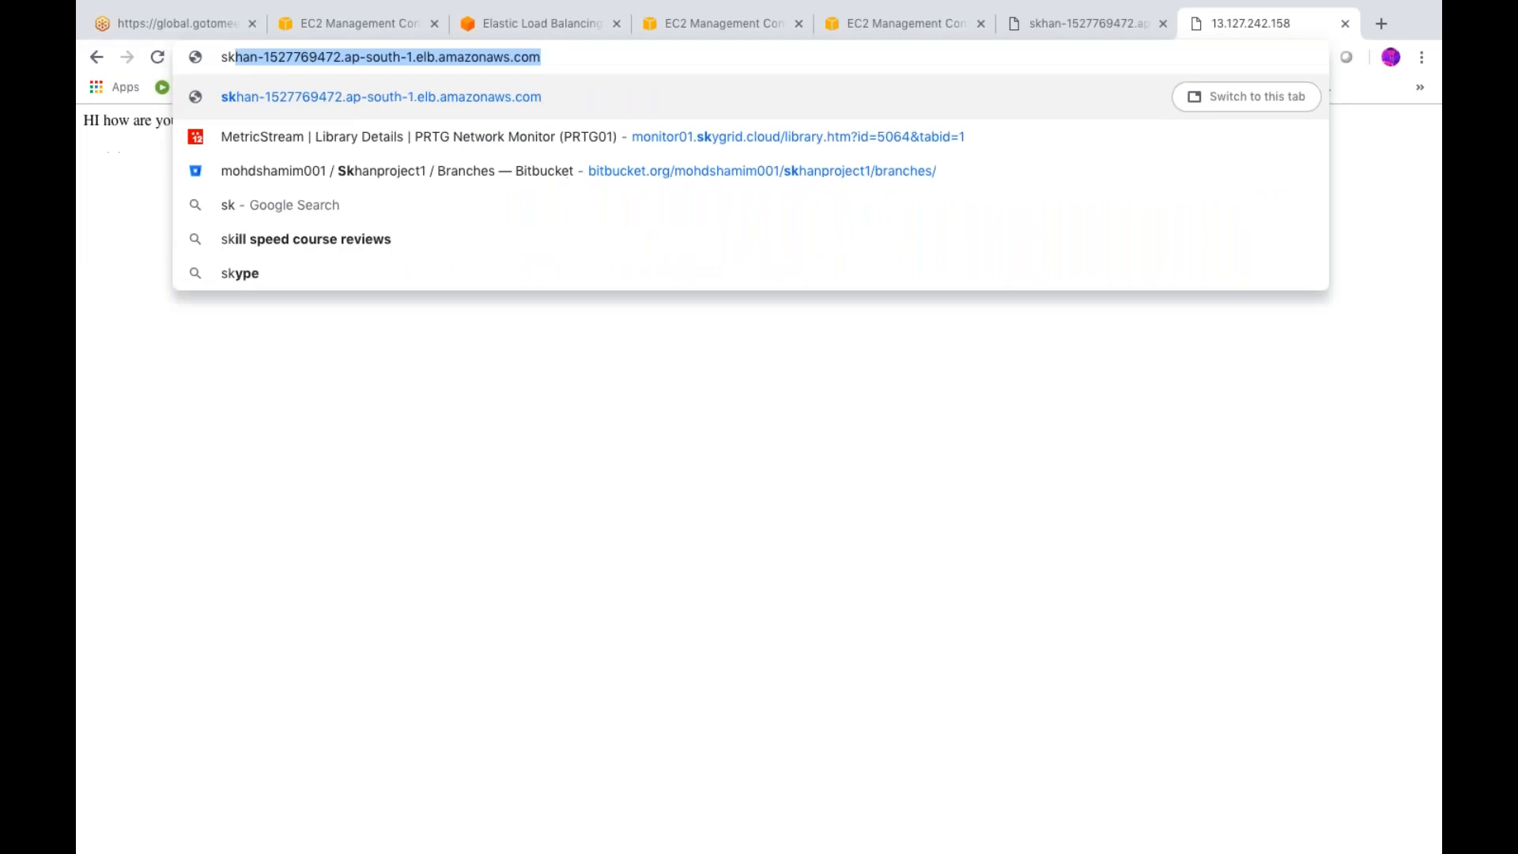
key("Return")
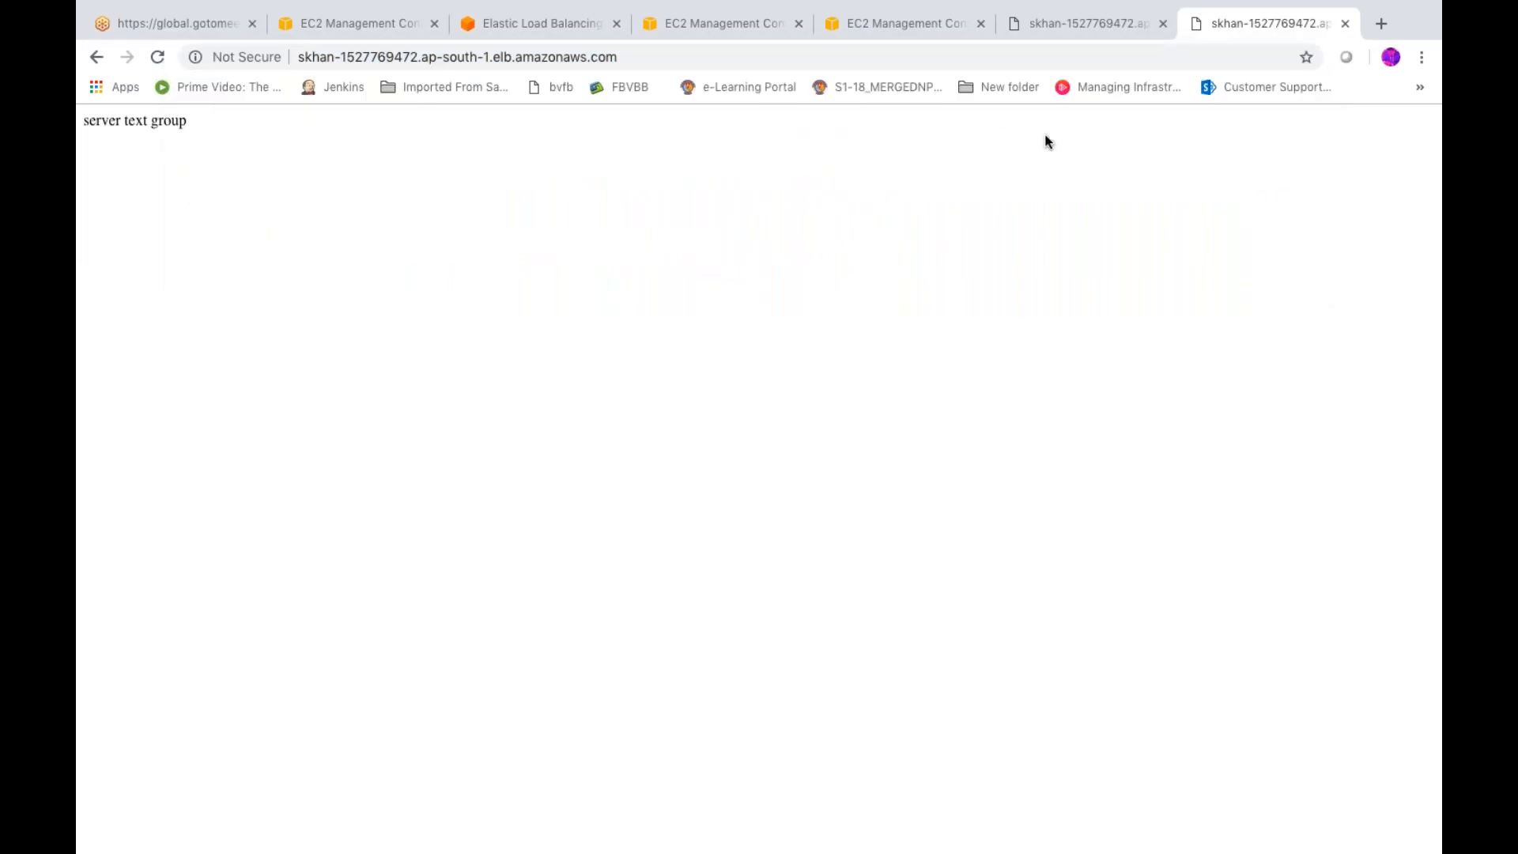
left_click(1072, 26)
left_click(1164, 24)
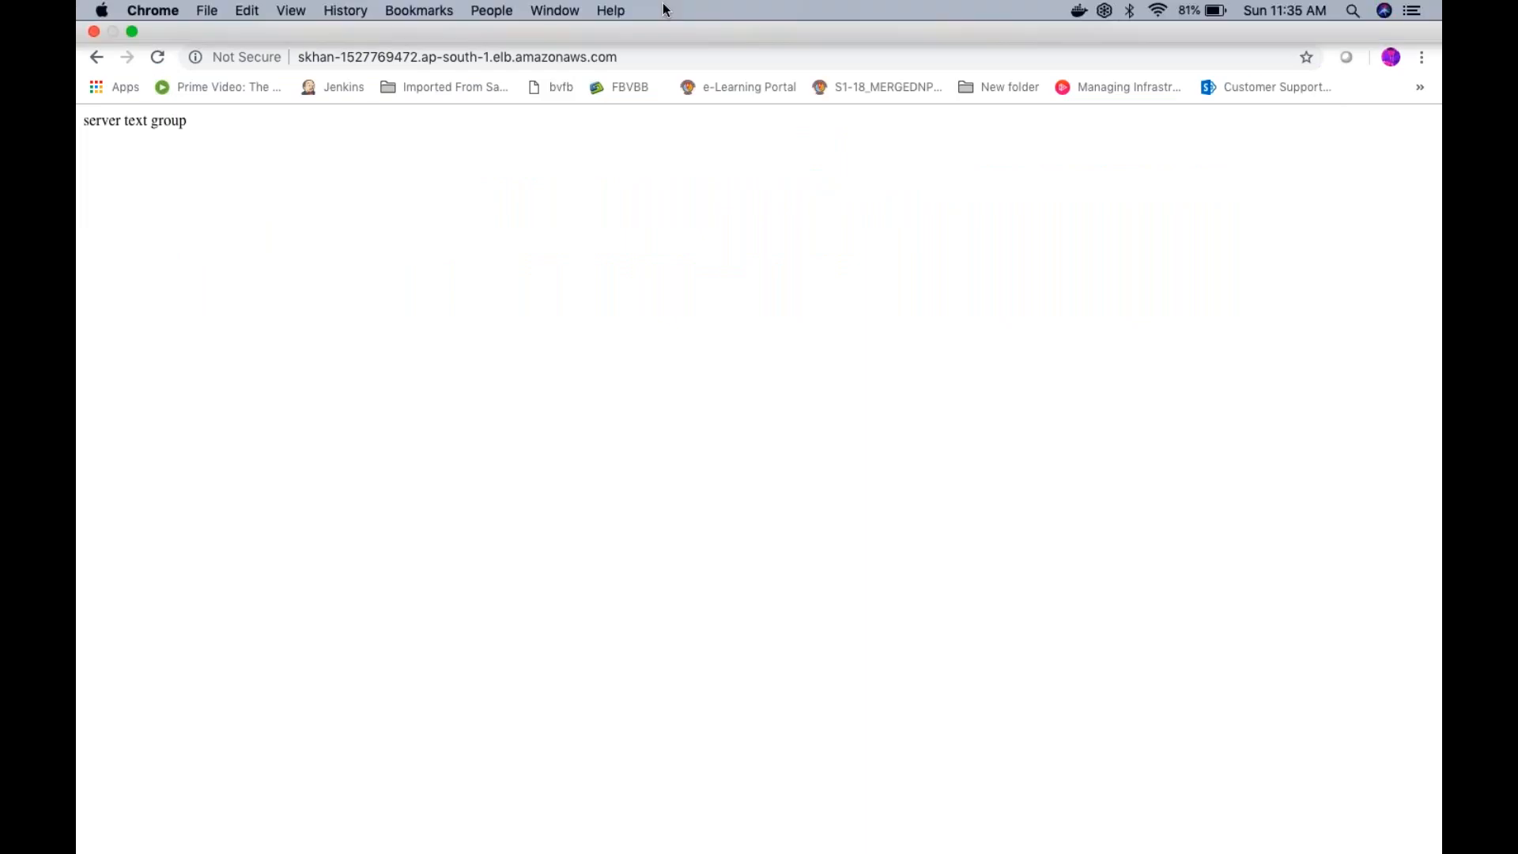
- Review the load balancer's details and the inbound rules of its default security group in the EC2 console tabs
left_click(800, 68)
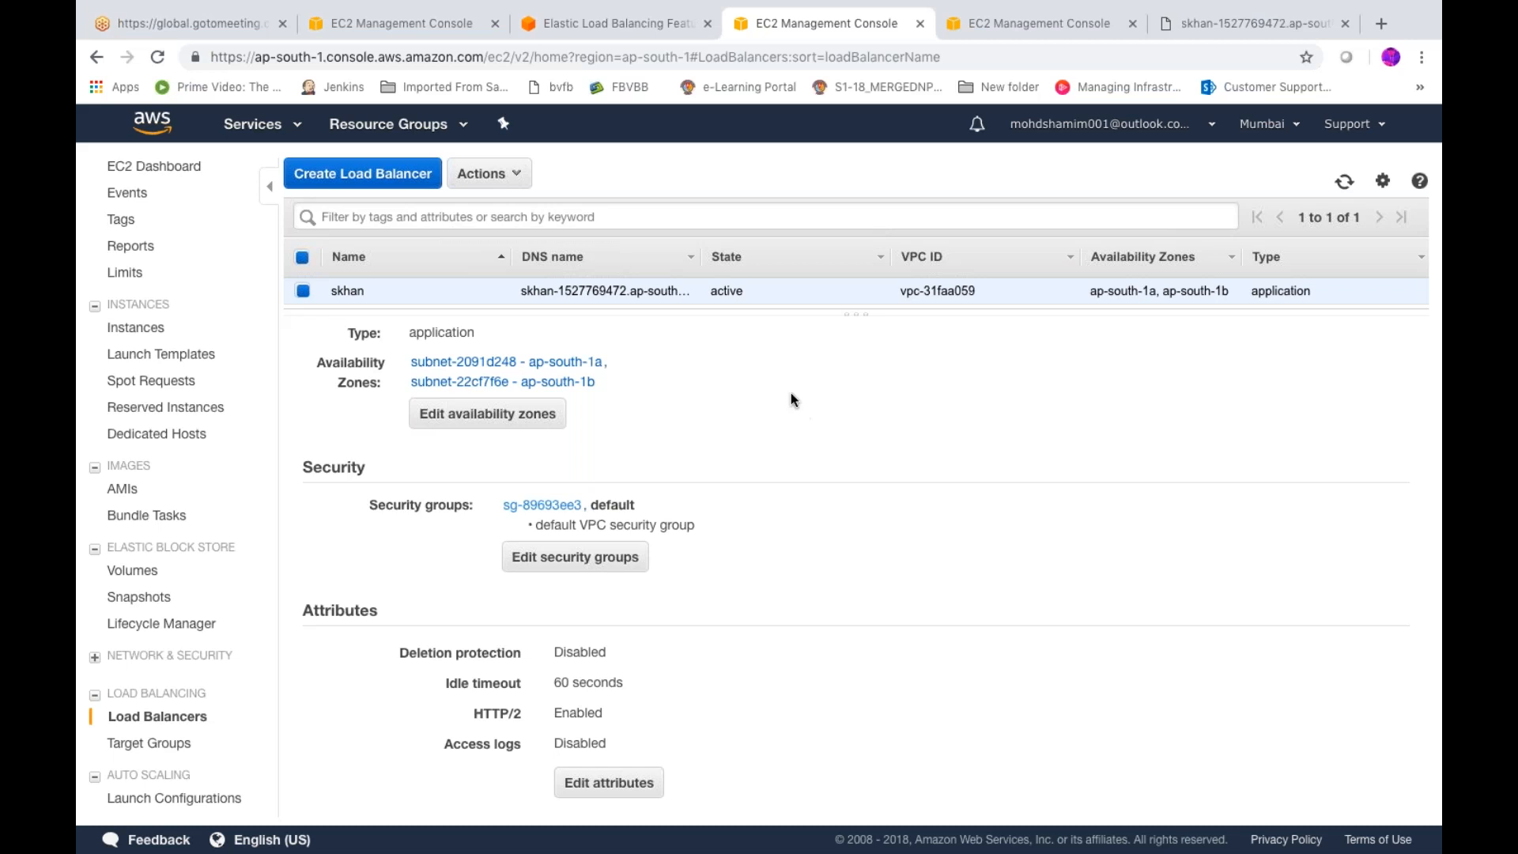
mouse_move(1176, 8)
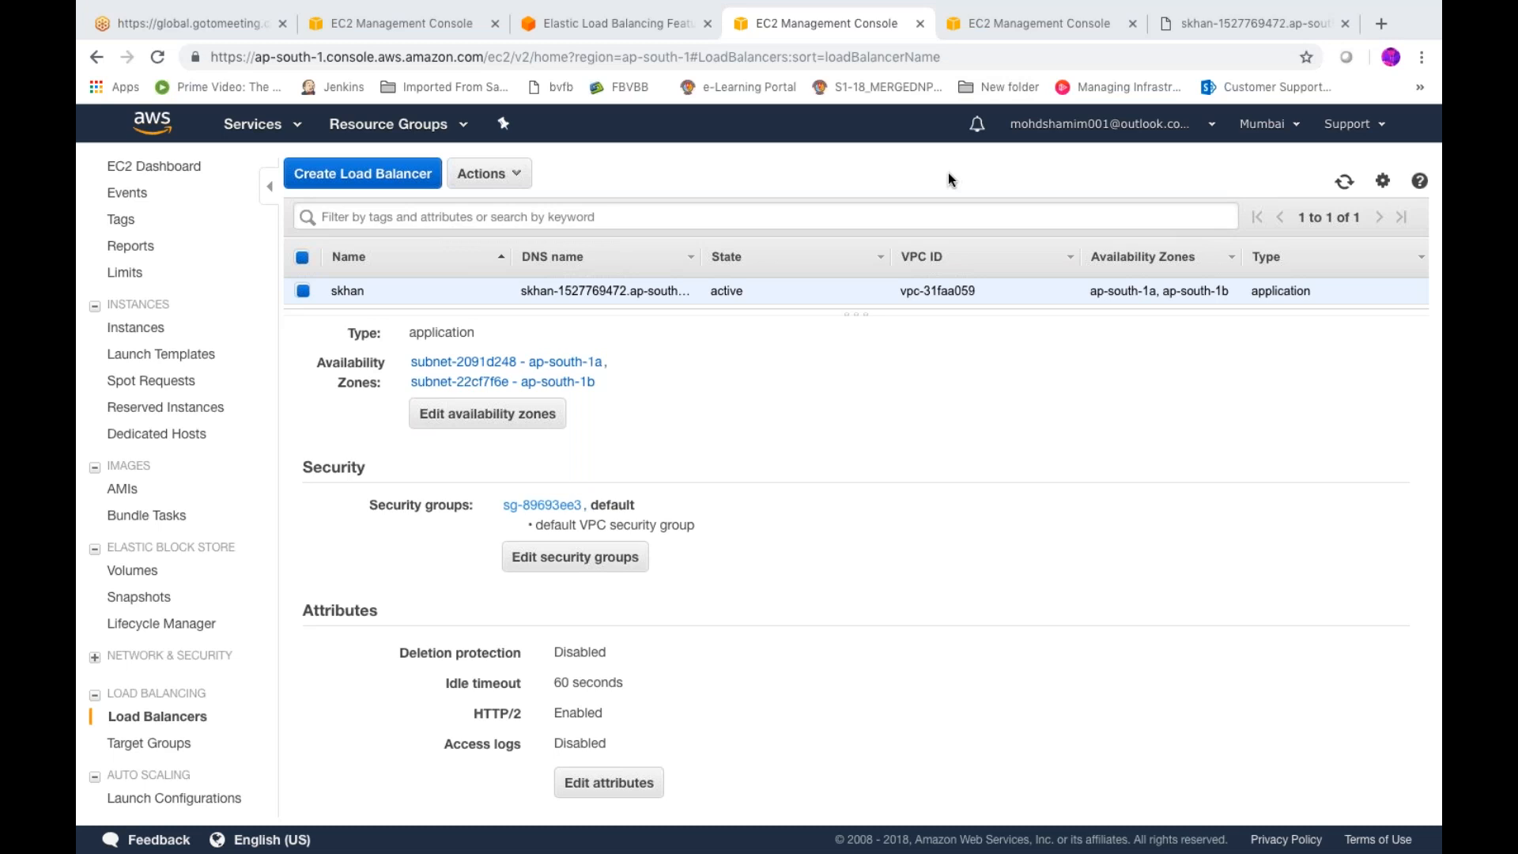
left_click(1028, 28)
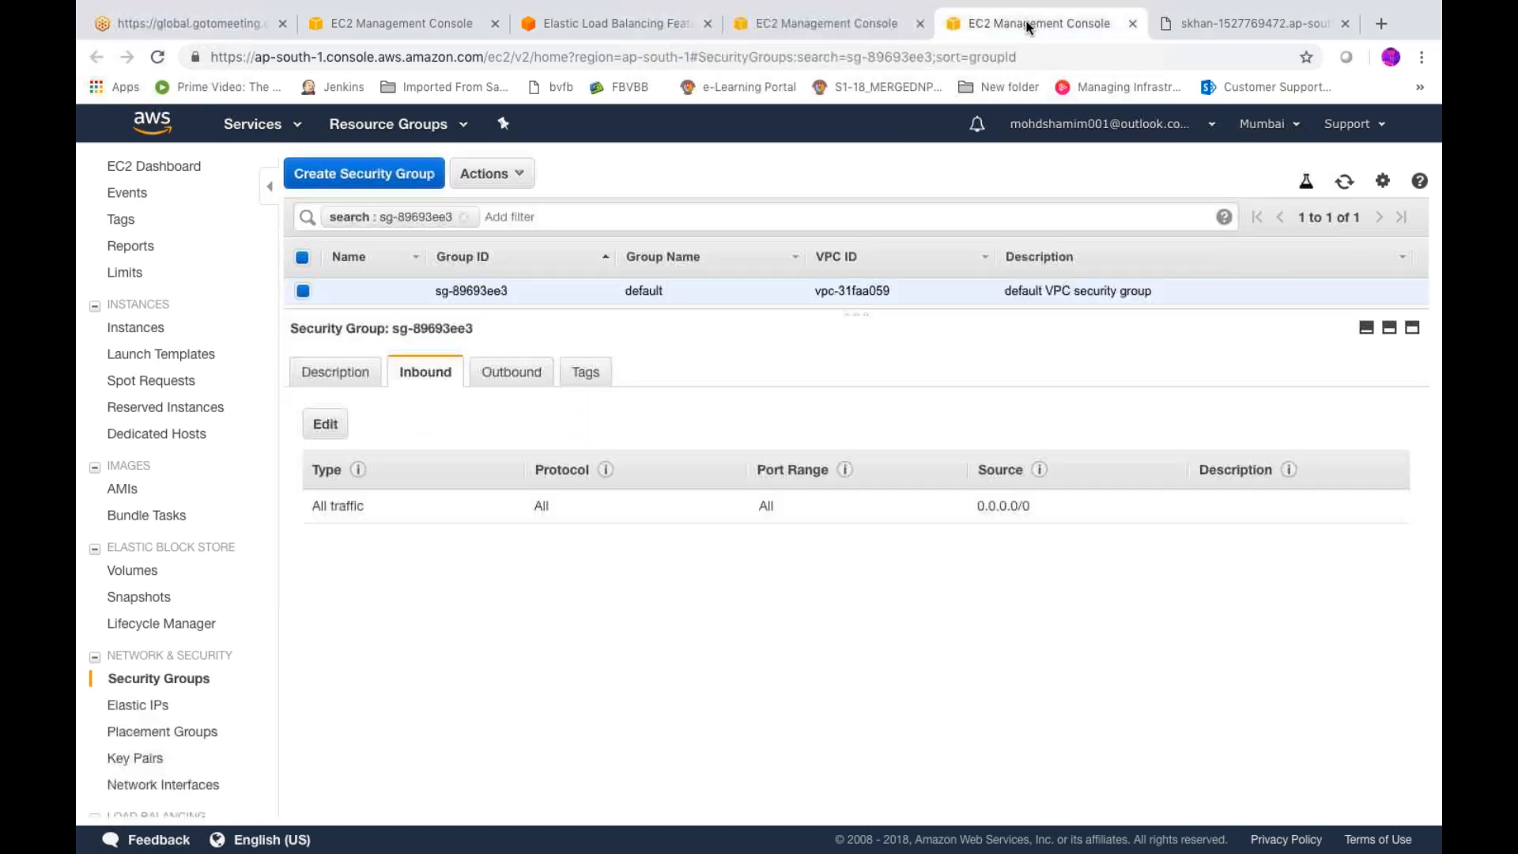
left_click(882, 24)
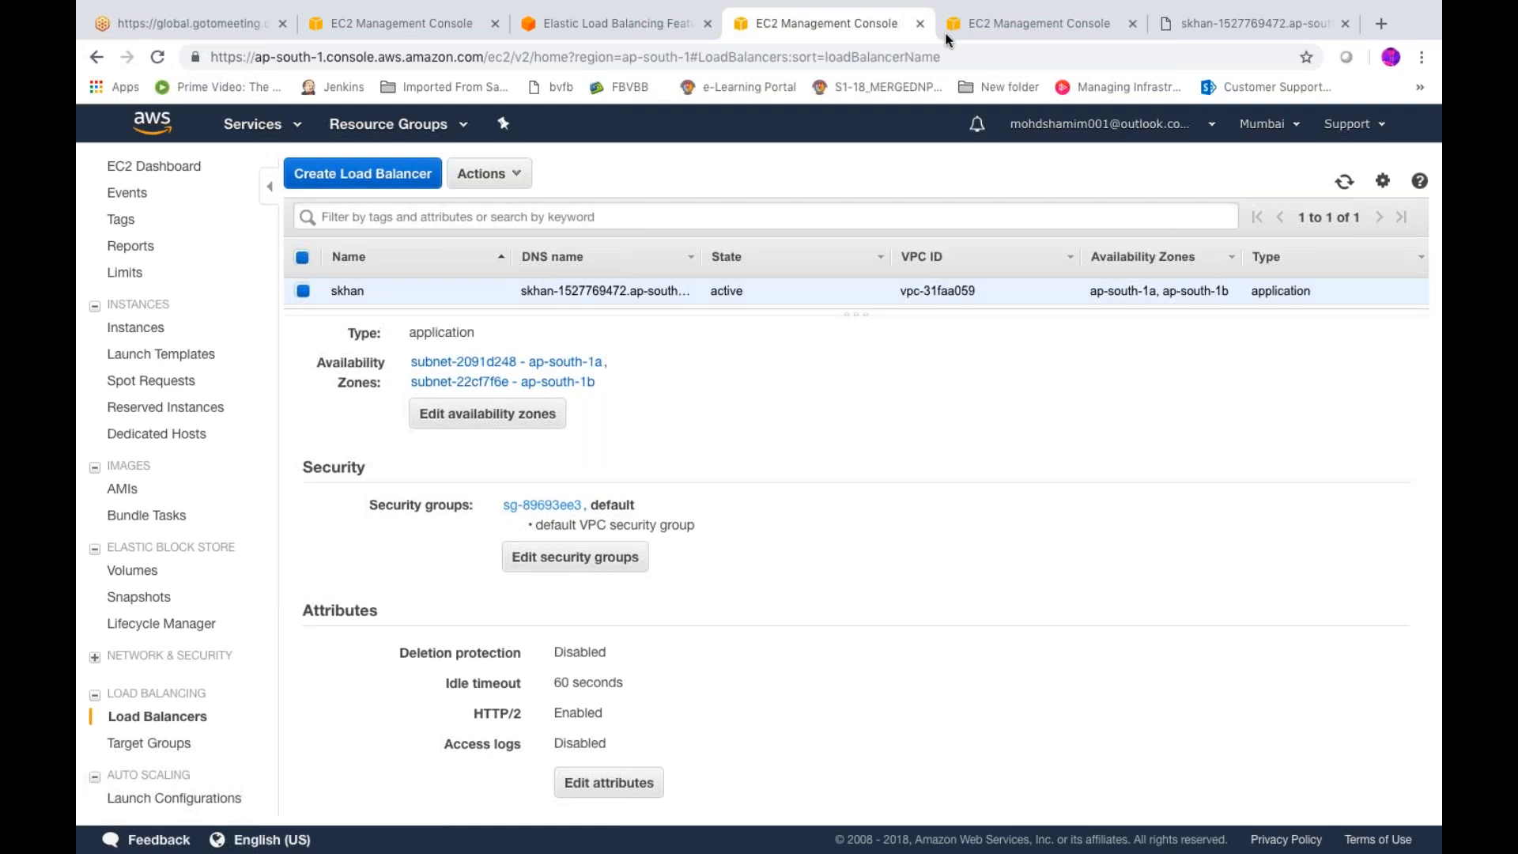
left_click(1016, 28)
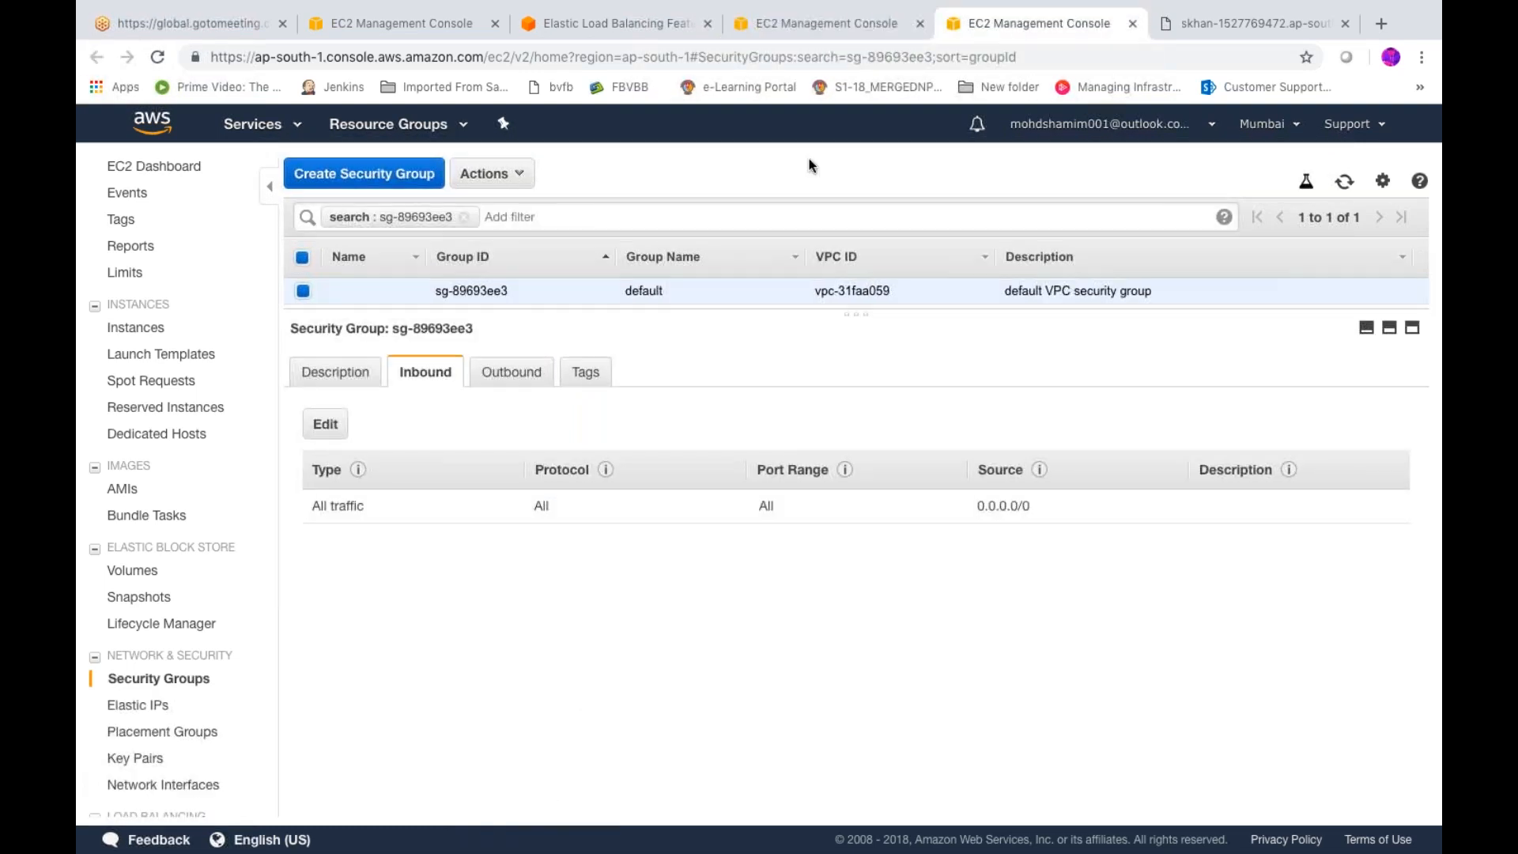